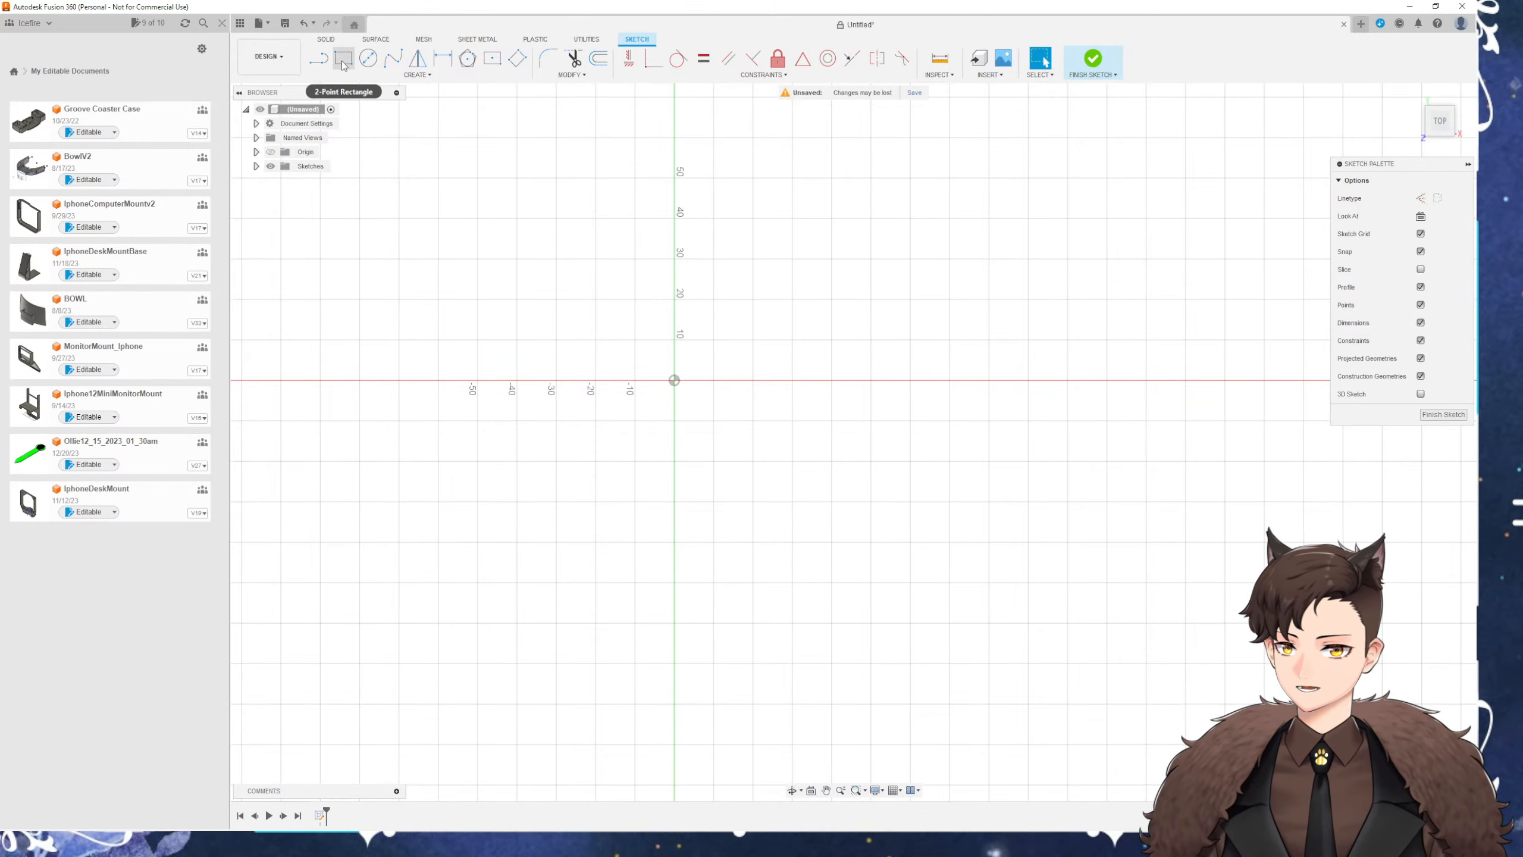
Sketch a vertical rectangle about 14 by 45 mm and a horizontal one about 13 mm thick extending left from its lower-right corner
{"action": "key", "text": "r"}
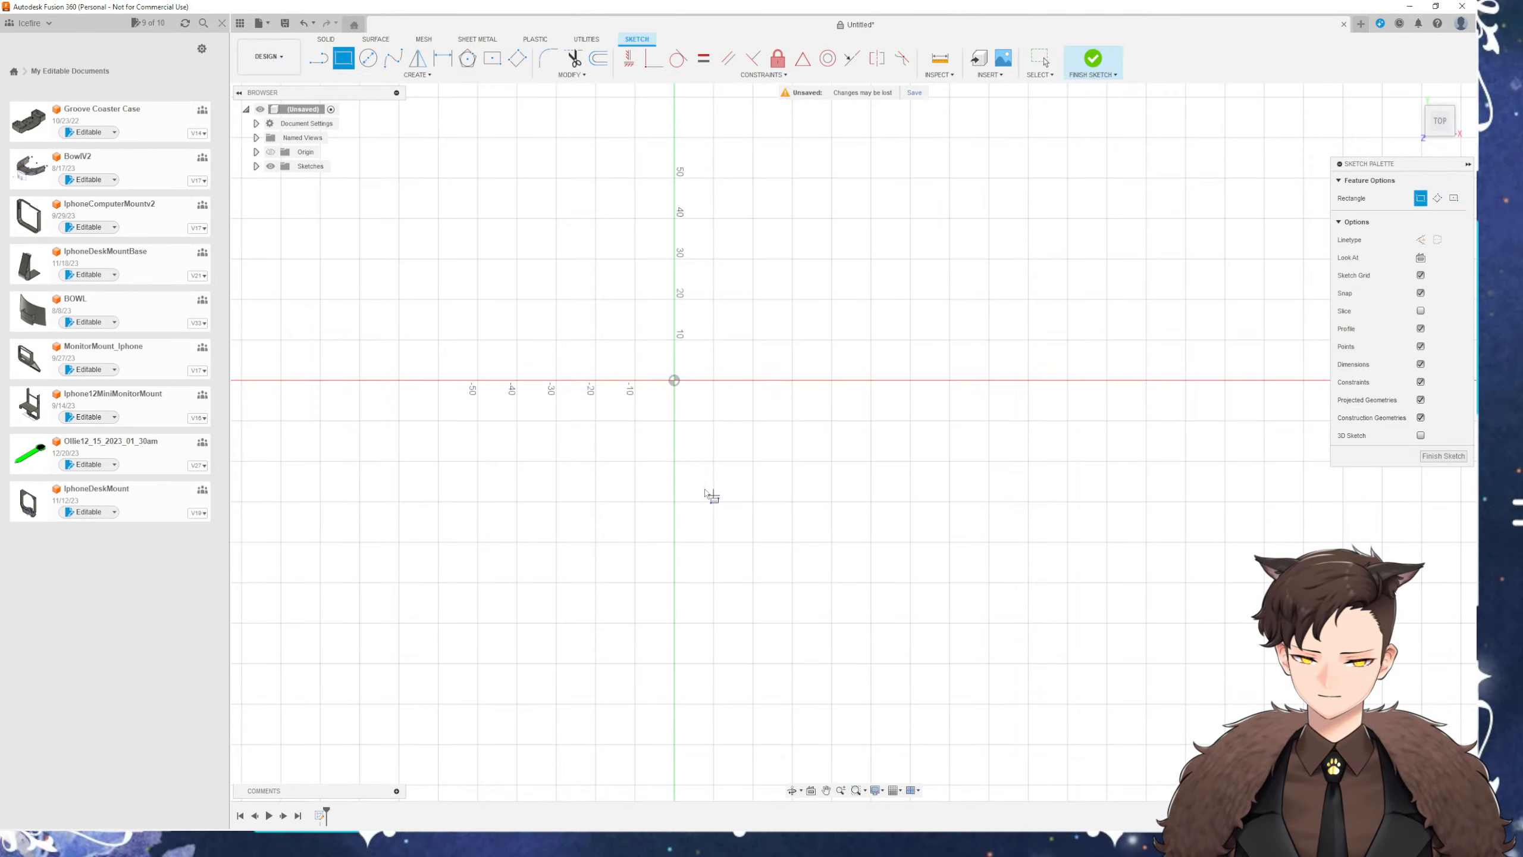
{"action": "scroll", "coordinate": [713, 429], "scroll_direction": "up", "scroll_amount": 1}
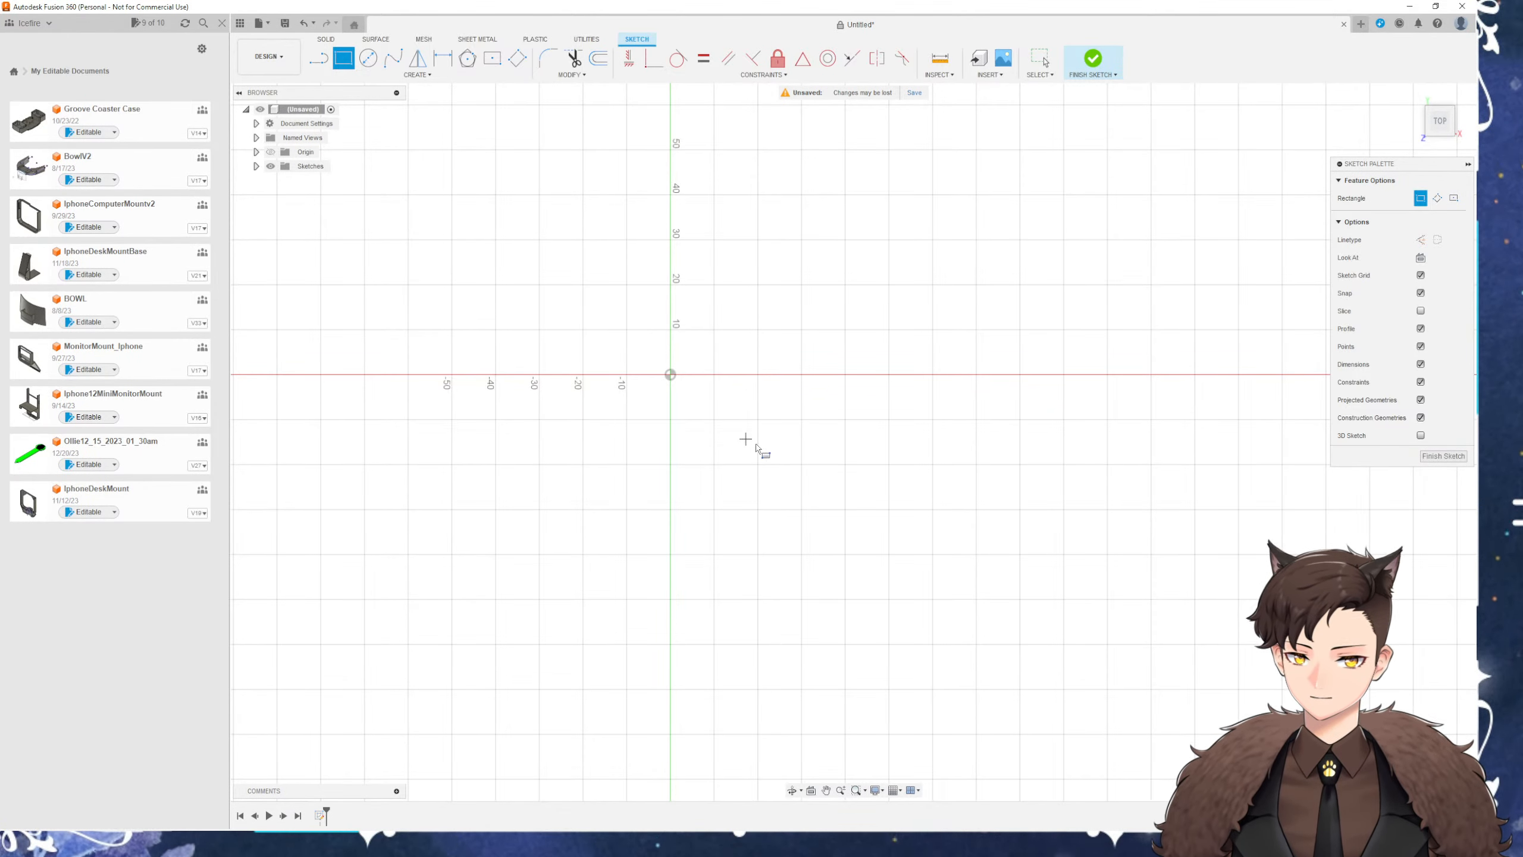
{"action": "left_click", "coordinate": [784, 384]}
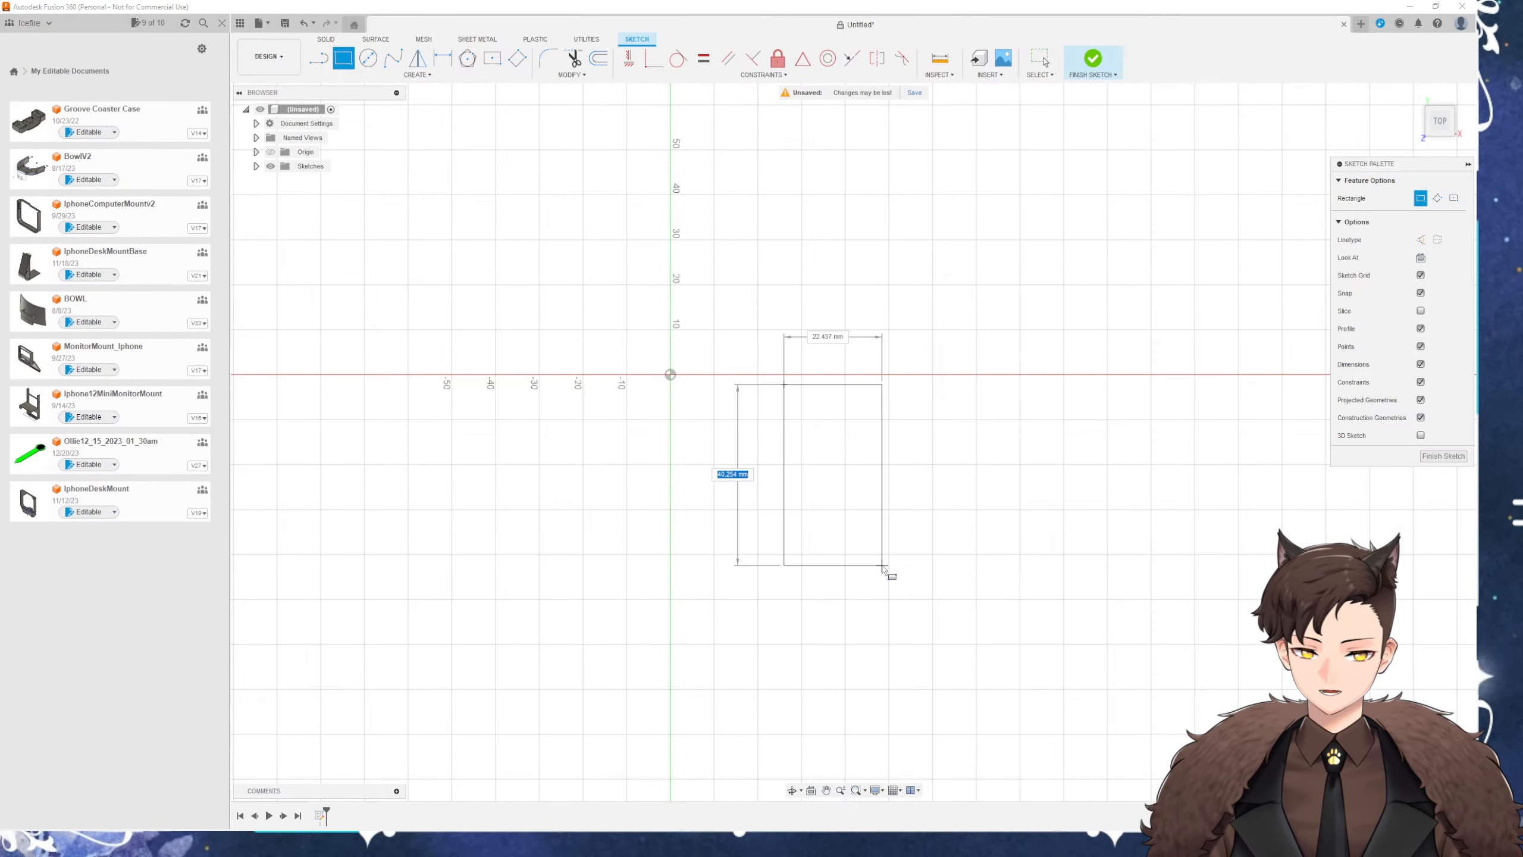
{"action": "left_click", "coordinate": [846, 588]}
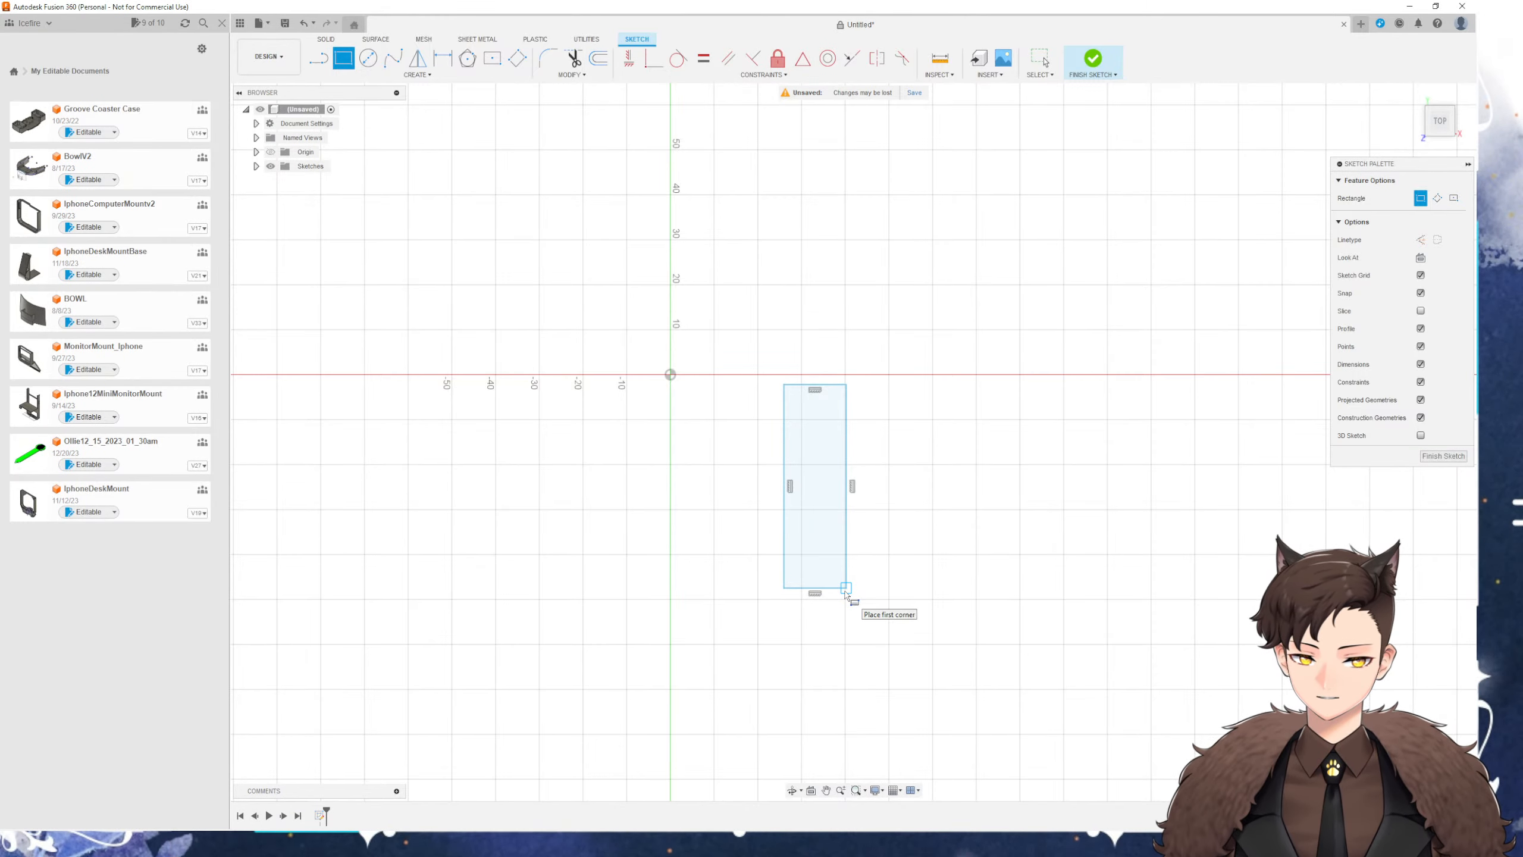
{"action": "left_click", "coordinate": [846, 588]}
{"action": "left_click", "coordinate": [442, 644]}
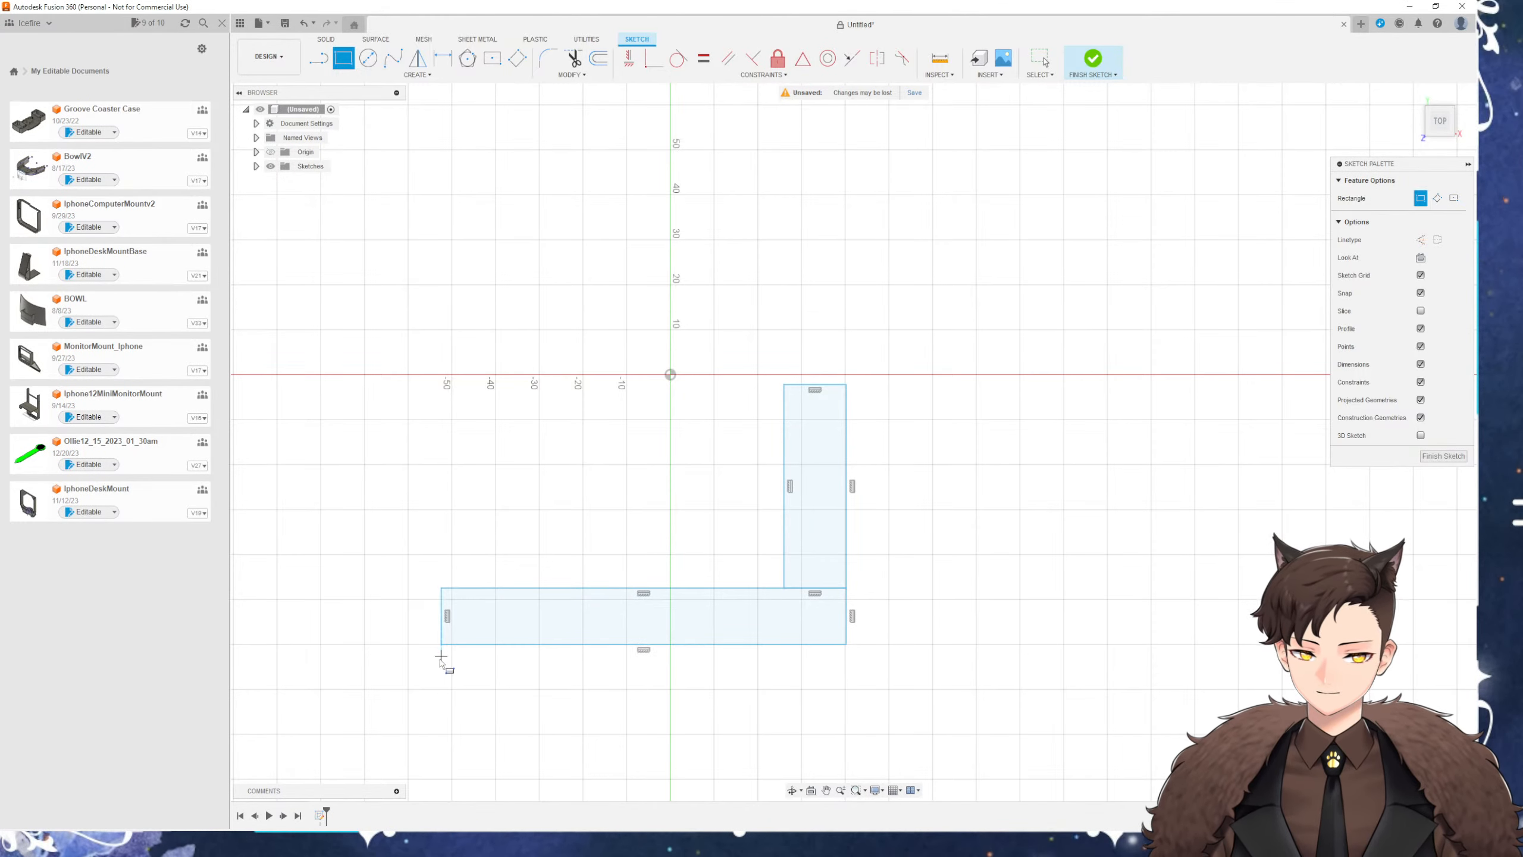
{"action": "key", "text": "Escape"}
Dimension the horizontal rectangle's thickness at its right end as 2 mm
{"action": "key", "text": "d"}
{"action": "left_click", "coordinate": [847, 621]}
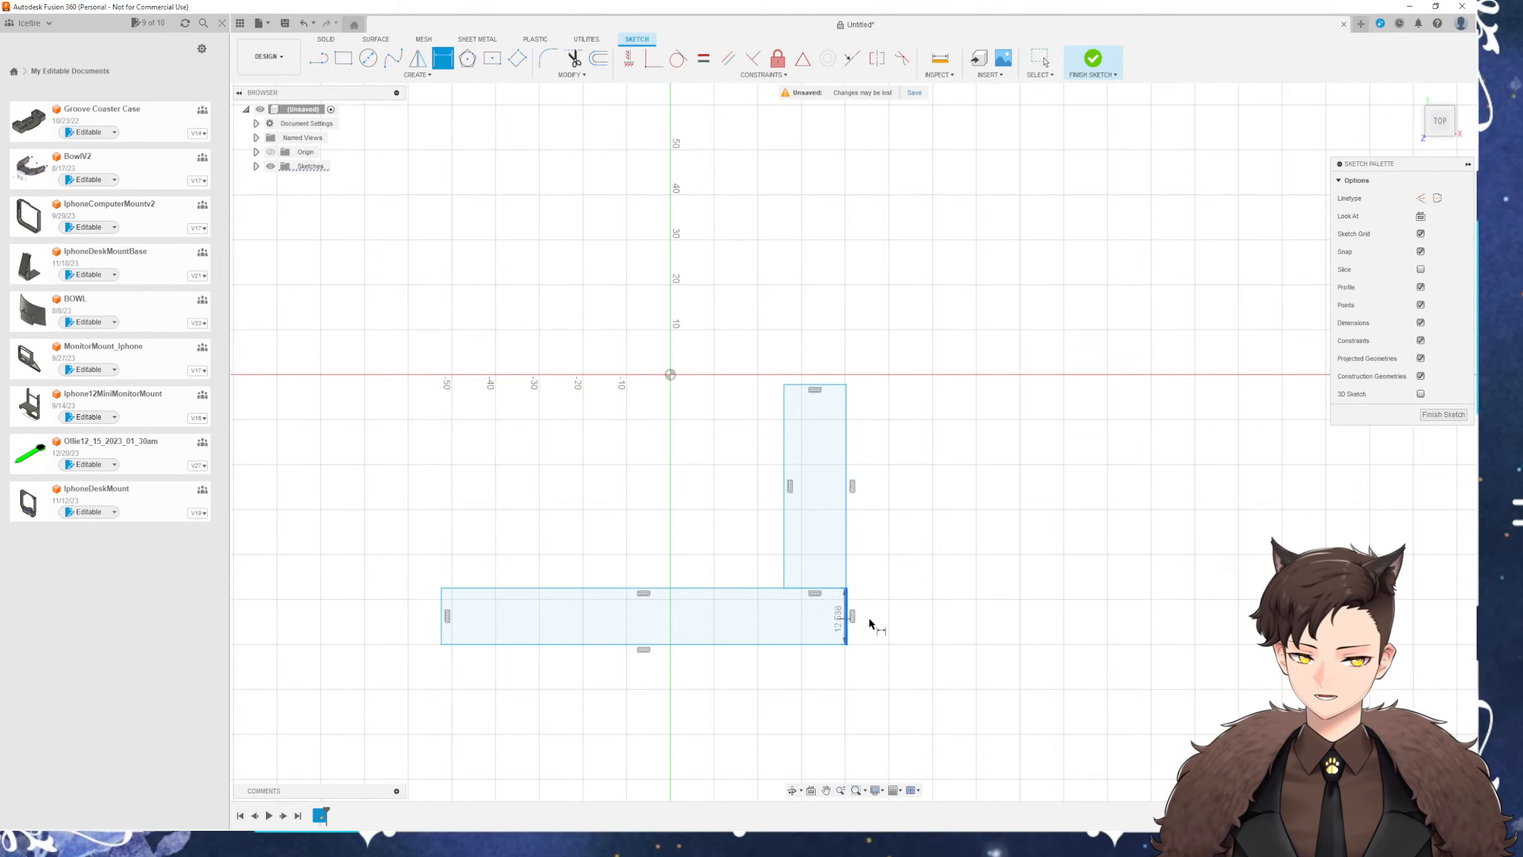
{"action": "left_click", "coordinate": [895, 603]}
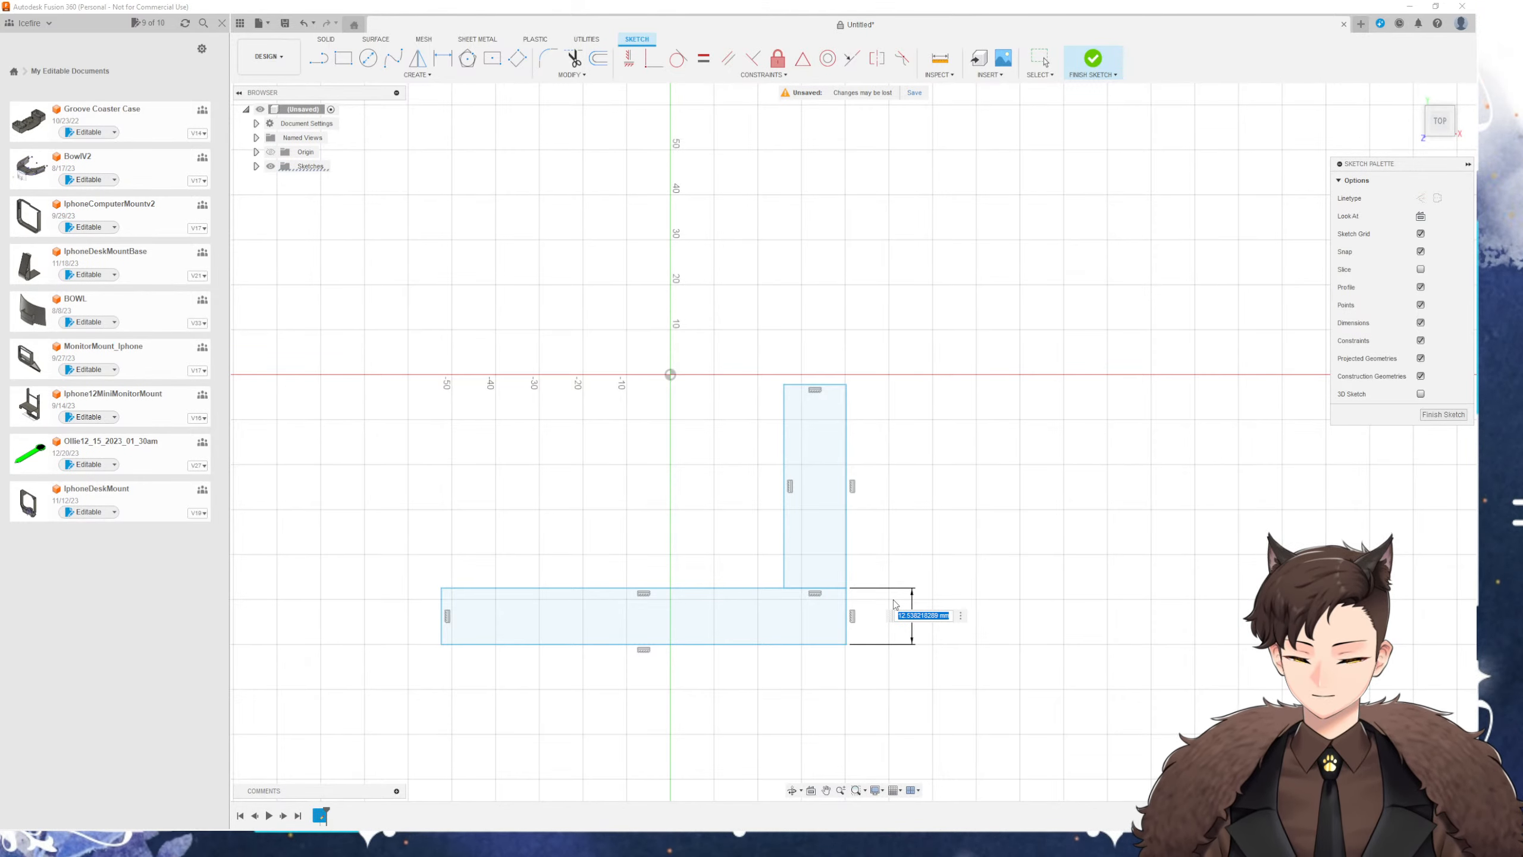
{"action": "type", "text": "2"}
{"action": "key", "text": "Return"}
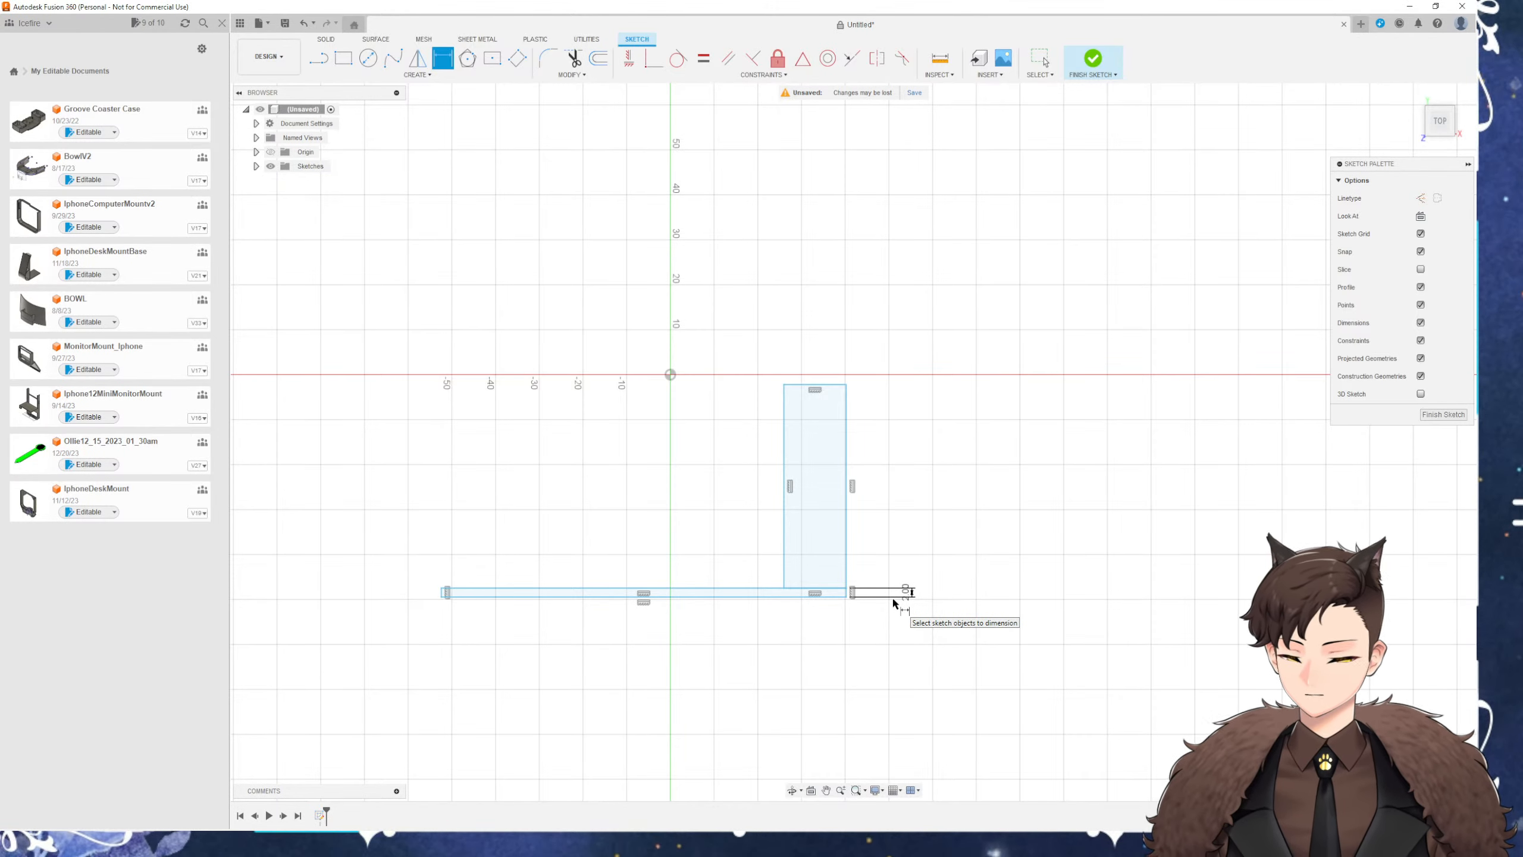
Link the vertical rectangle's width to the horizontal rectangle's thickness dimension, and reposition both dimension labels clear of the profile
{"action": "left_click", "coordinate": [825, 385]}
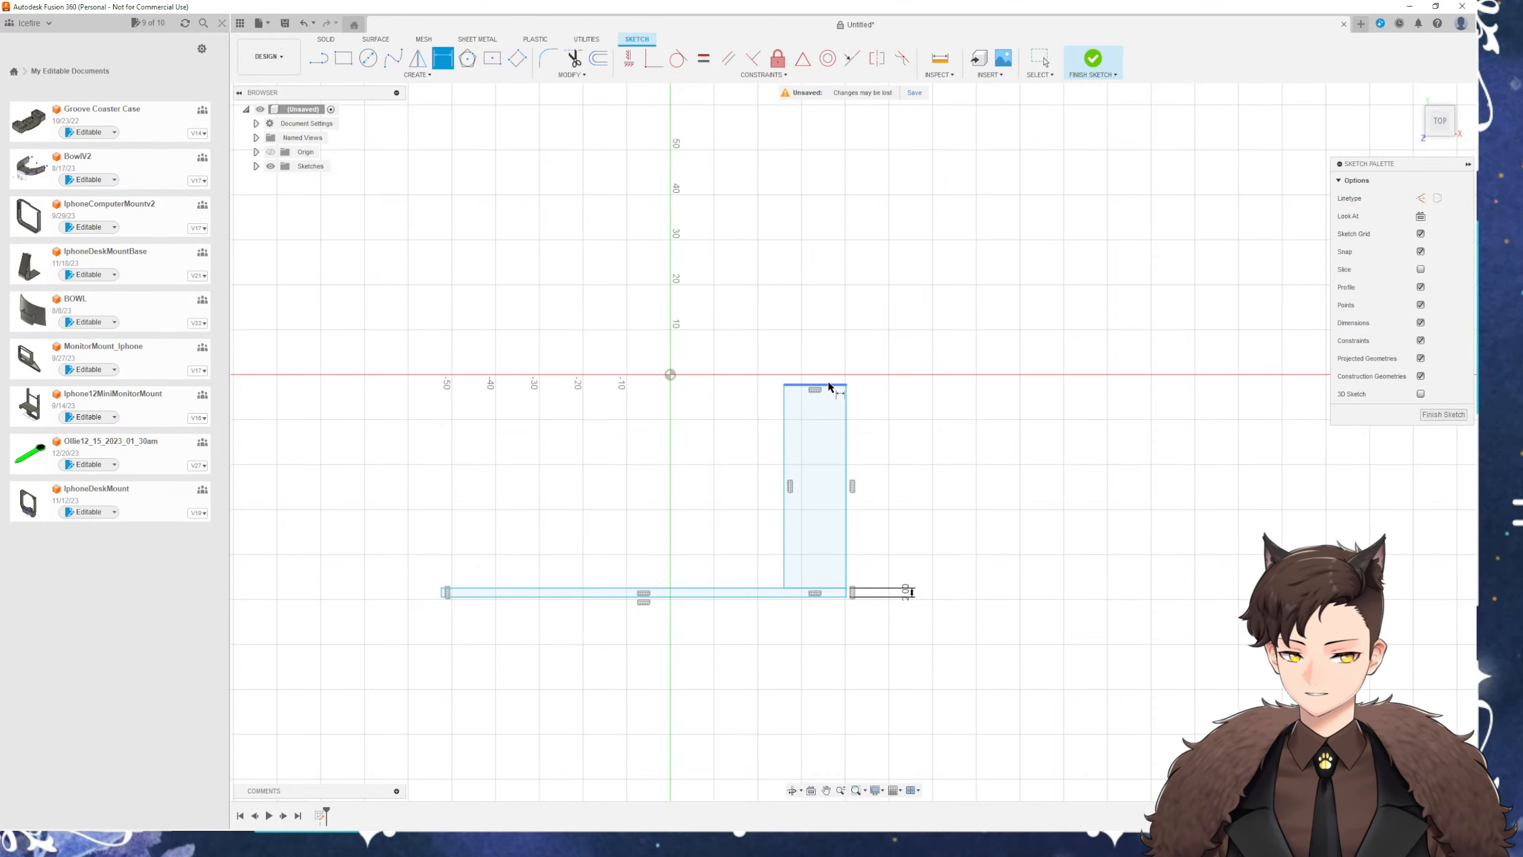
{"action": "left_click", "coordinate": [832, 355]}
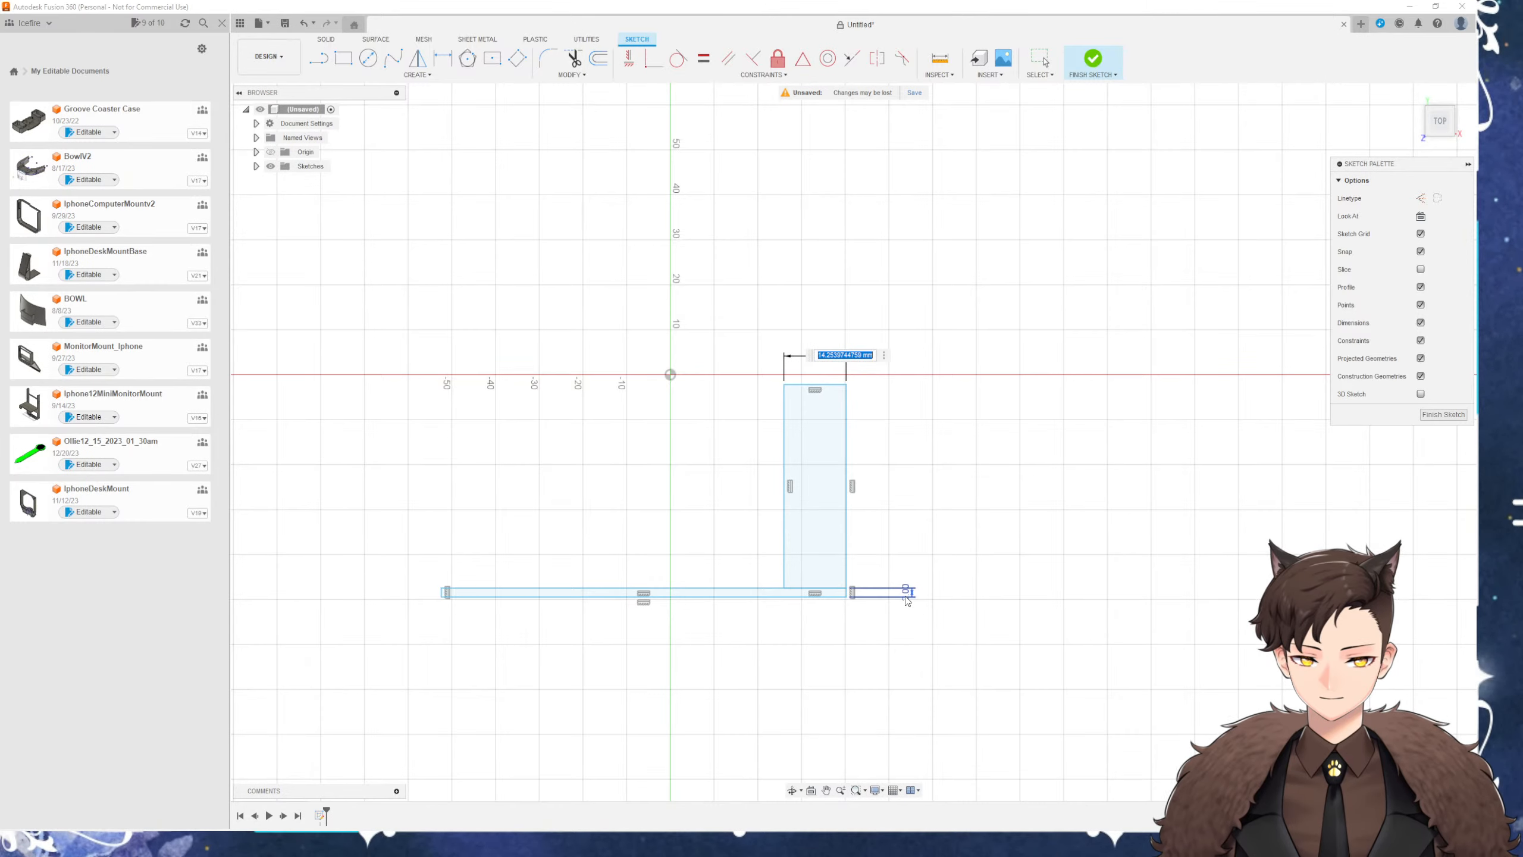
{"action": "left_click", "coordinate": [905, 593]}
{"action": "key", "text": "Return"}
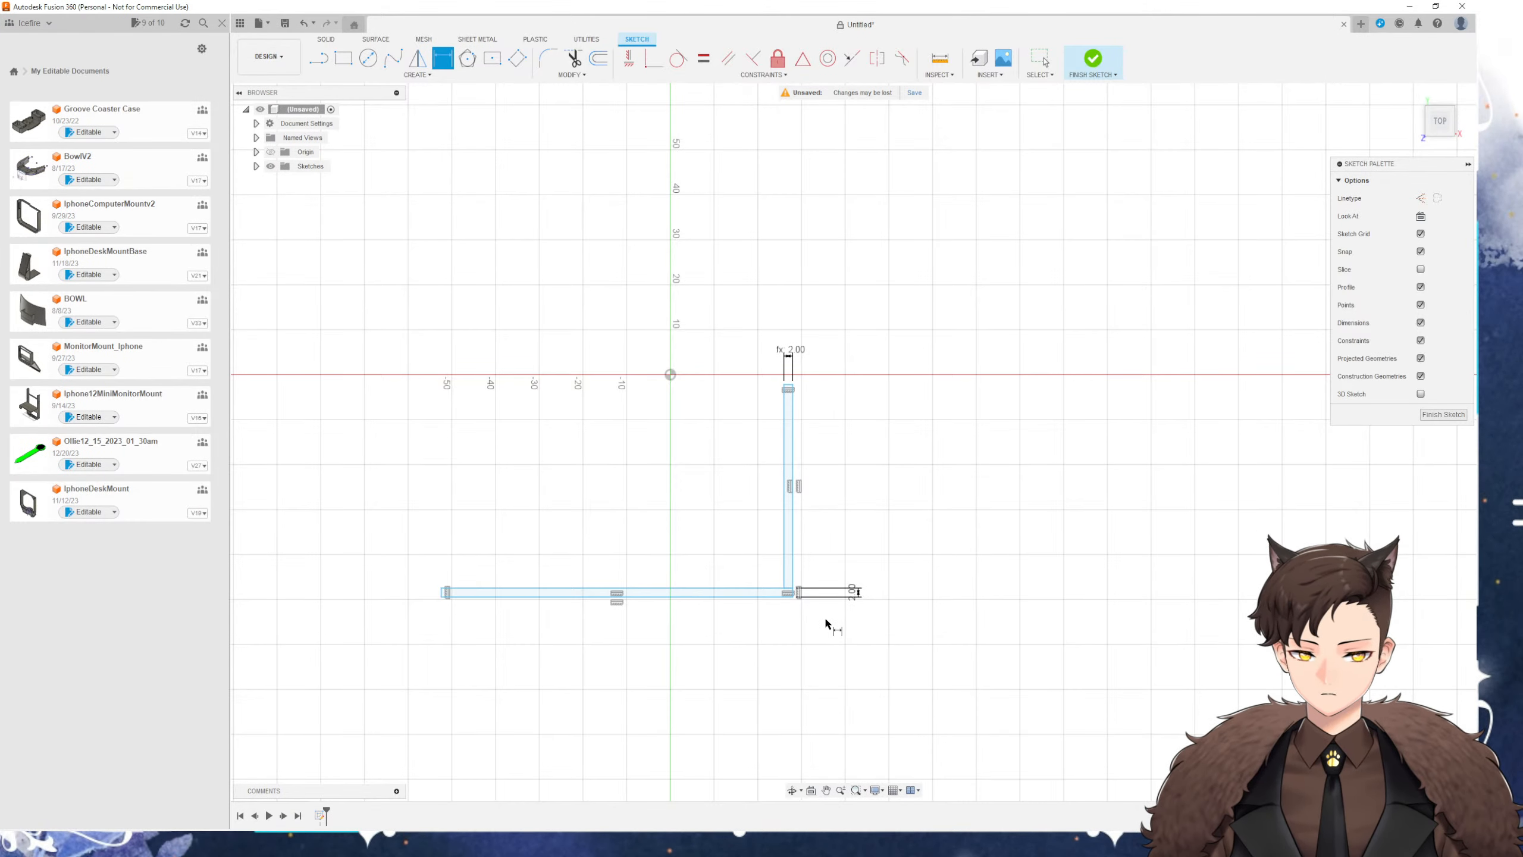
{"action": "scroll", "coordinate": [830, 618], "scroll_direction": "up", "scroll_amount": 2}
{"action": "key", "text": "Escape"}
{"action": "left_click_drag", "start_coordinate": [774, 254], "coordinate": [771, 267]}
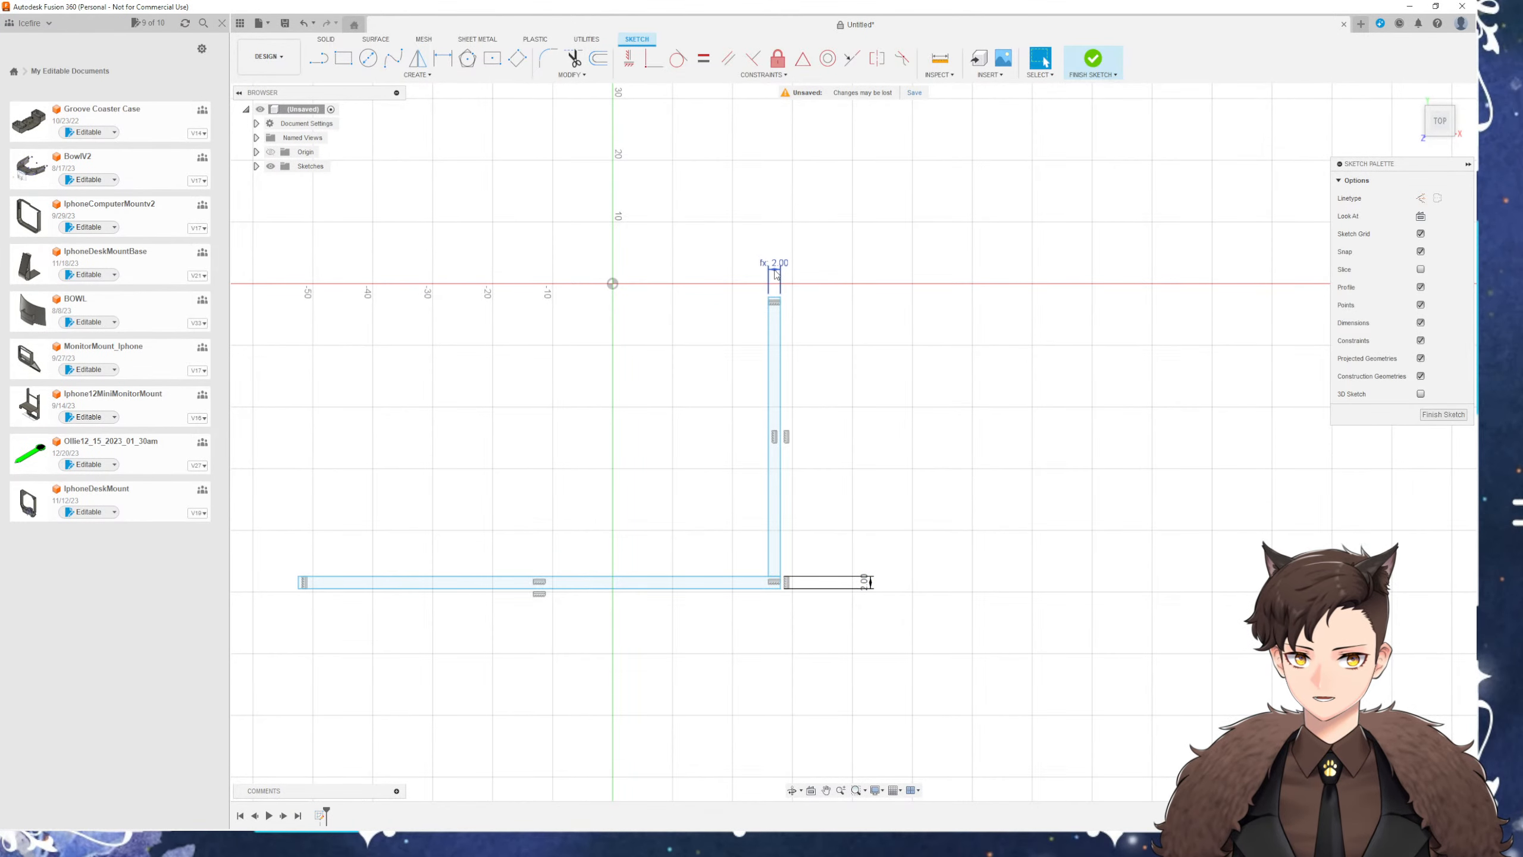
{"action": "left_click_drag", "start_coordinate": [866, 581], "coordinate": [916, 588]}
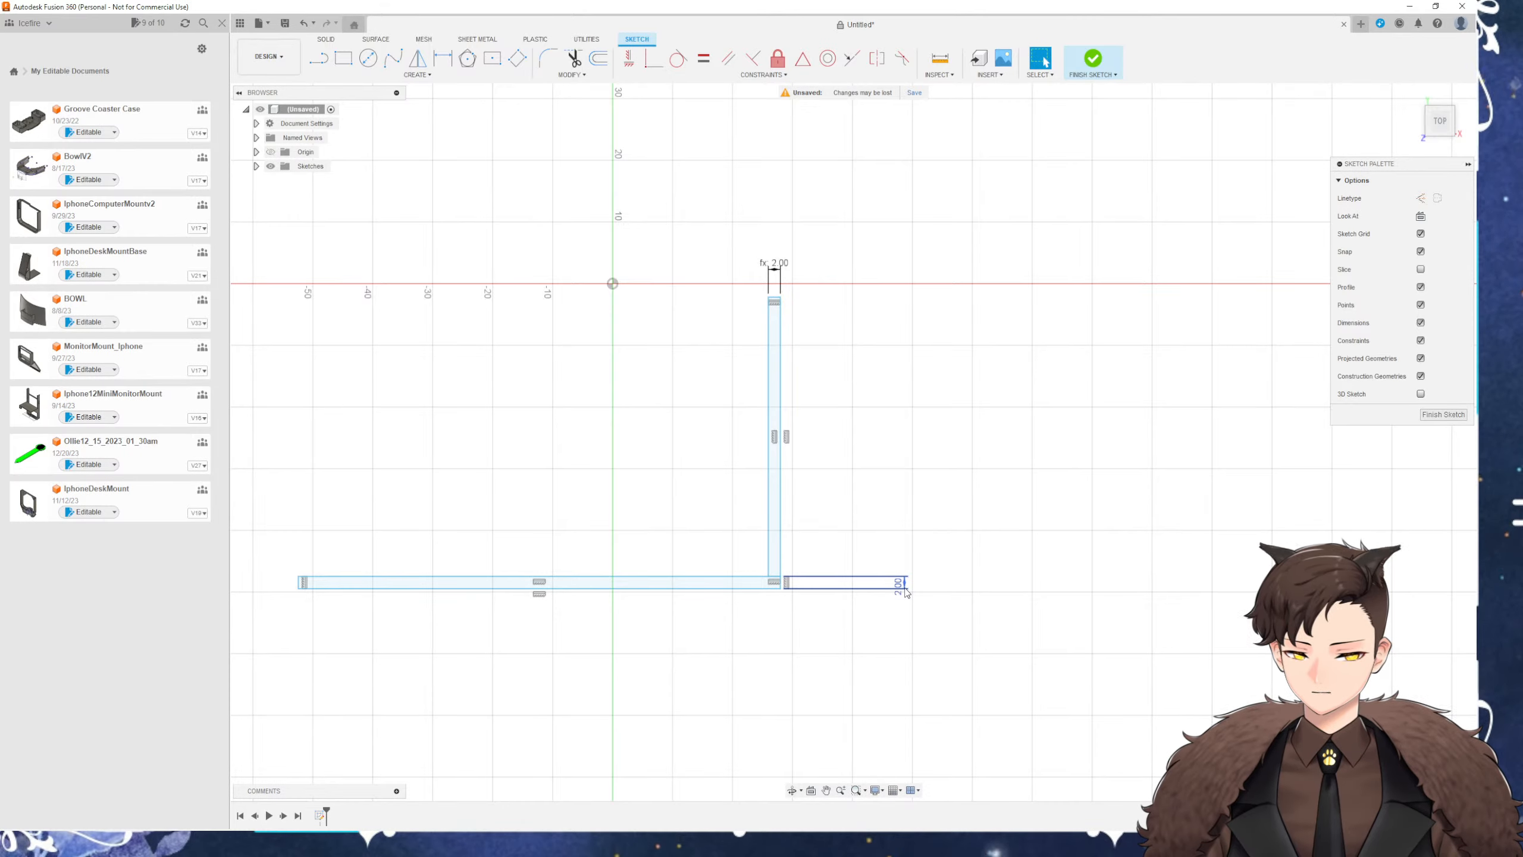
Dimension the vertical rectangle's height as 21 mm
{"action": "key", "text": "d"}
{"action": "left_click", "coordinate": [780, 394]}
{"action": "left_click", "coordinate": [838, 389]}
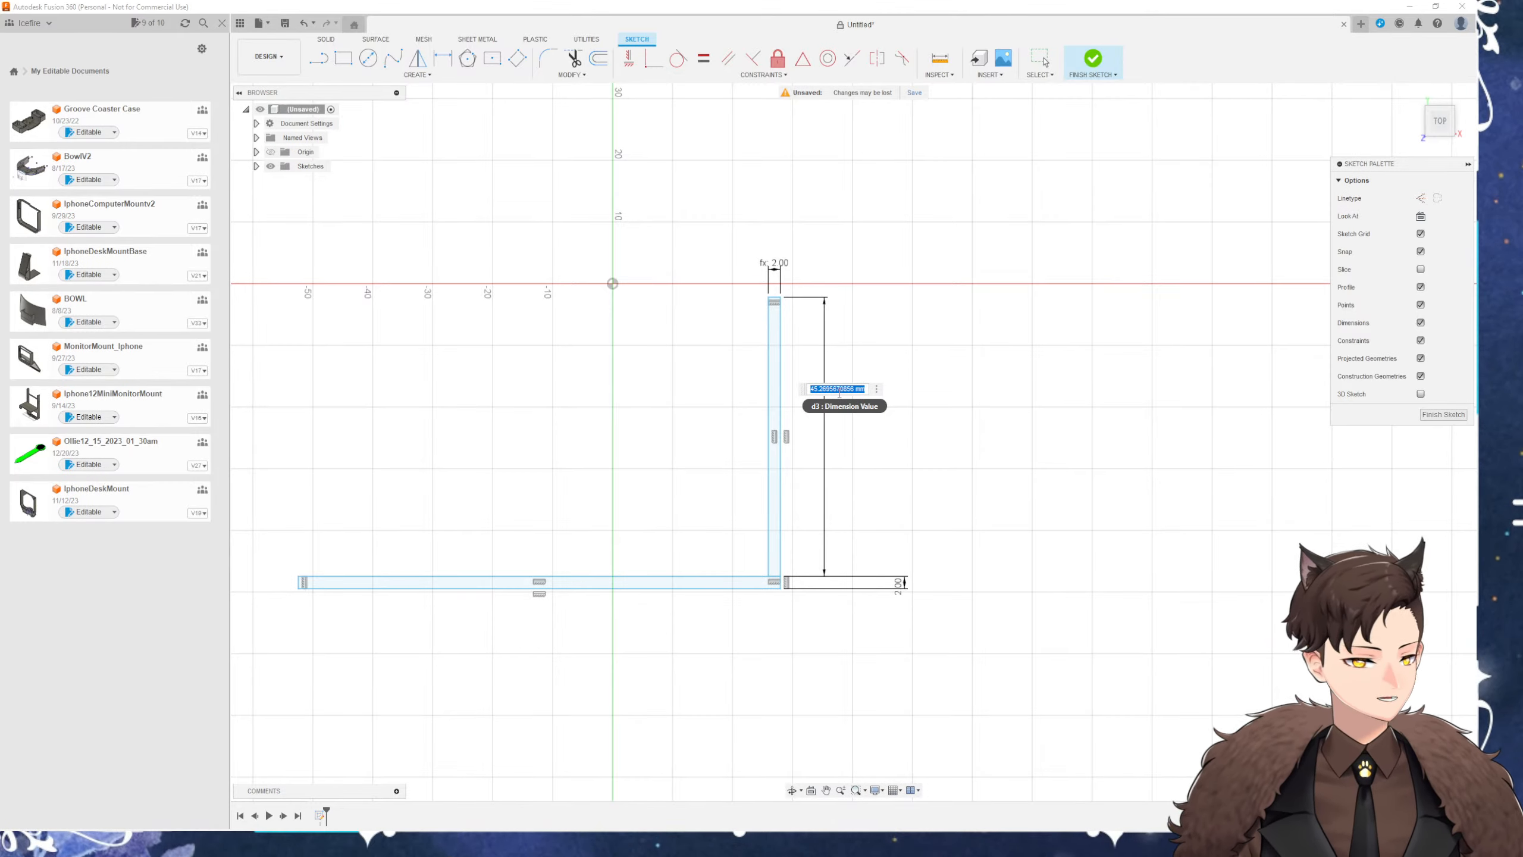
{"action": "type", "text": "21"}
{"action": "key", "text": "Return"}
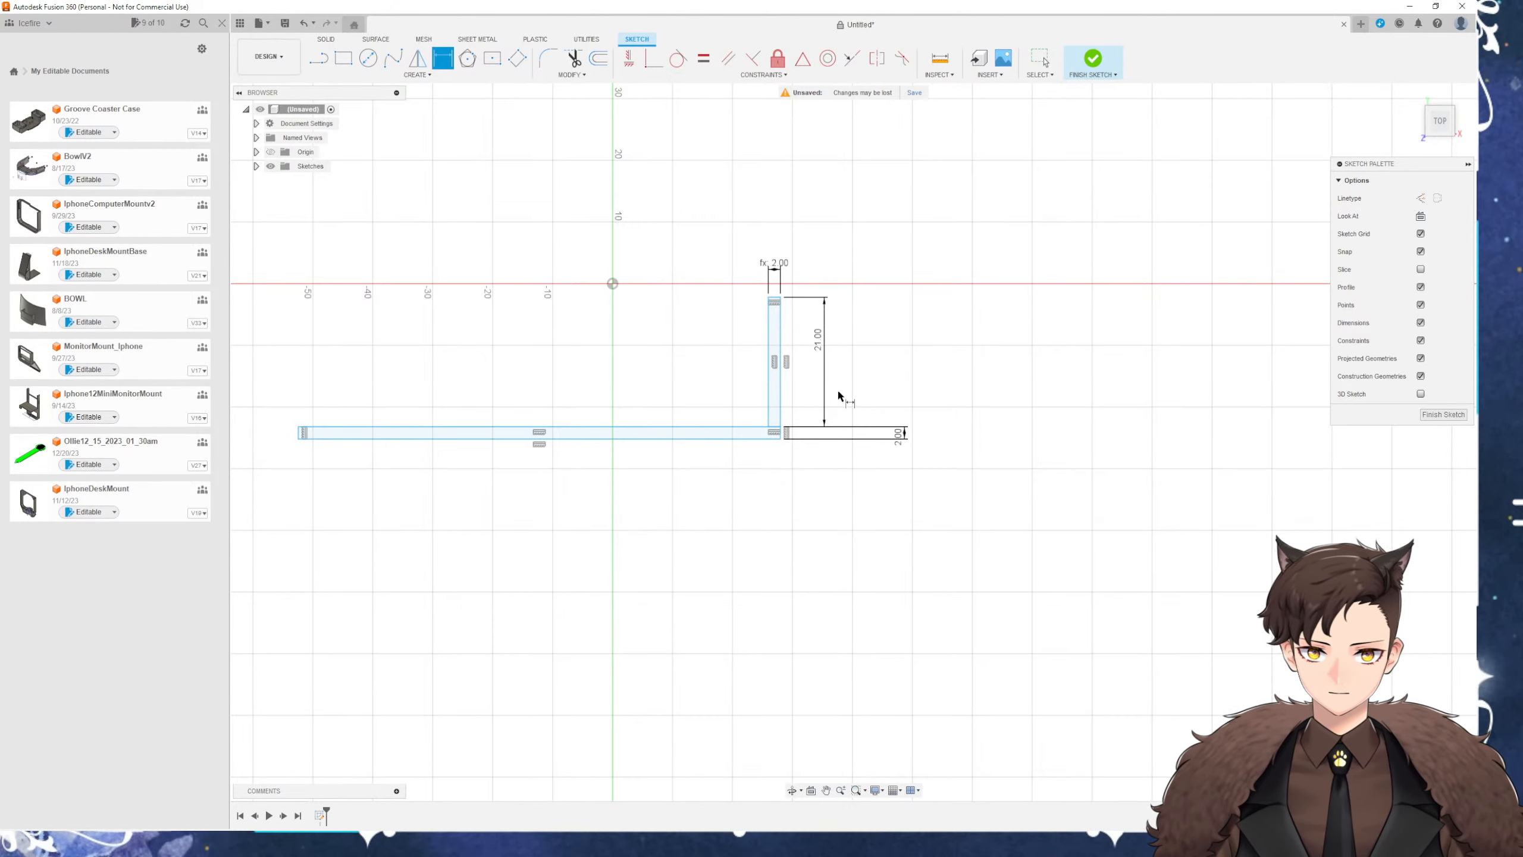
Dimension the horizontal rectangle's length as 20.25 mm and move the L-shaped profile back beside the origin
{"action": "left_click", "coordinate": [740, 442]}
{"action": "left_click", "coordinate": [748, 471]}
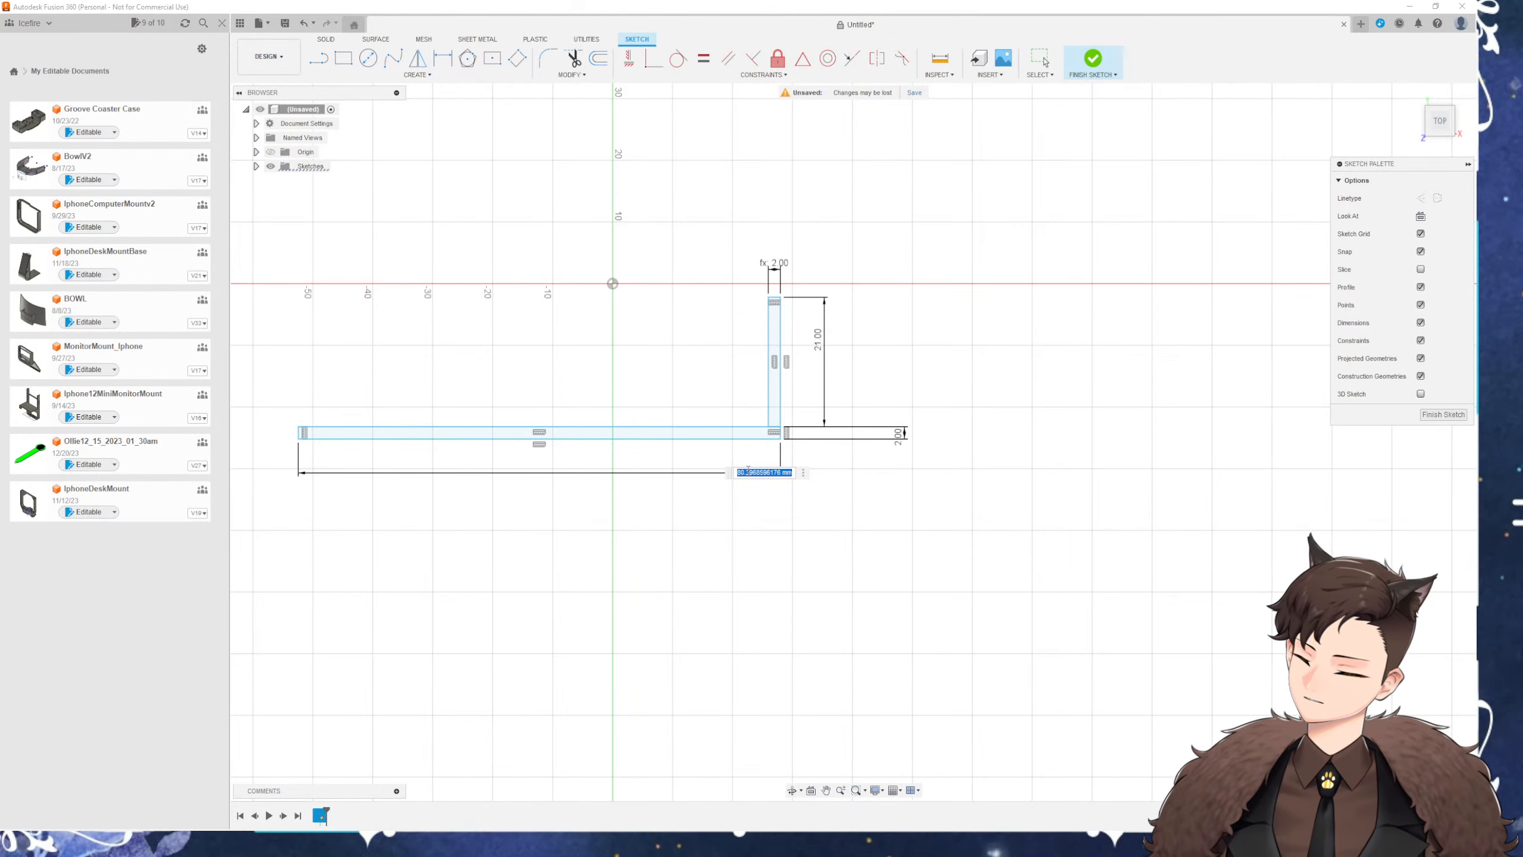
{"action": "type", "text": "20"}
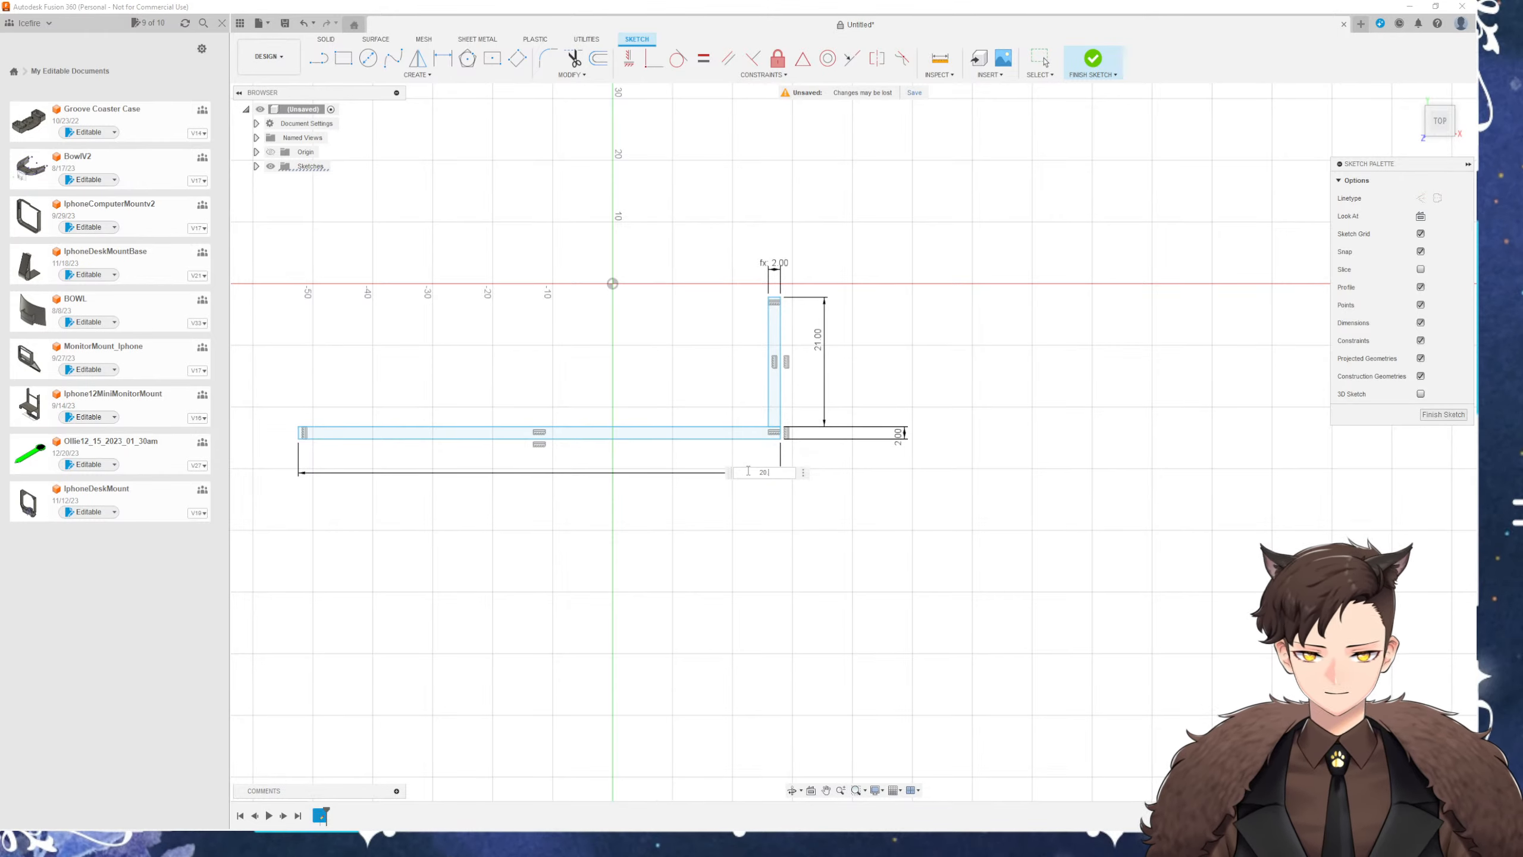
{"action": "type", "text": ".25"}
{"action": "key", "text": "Return"}
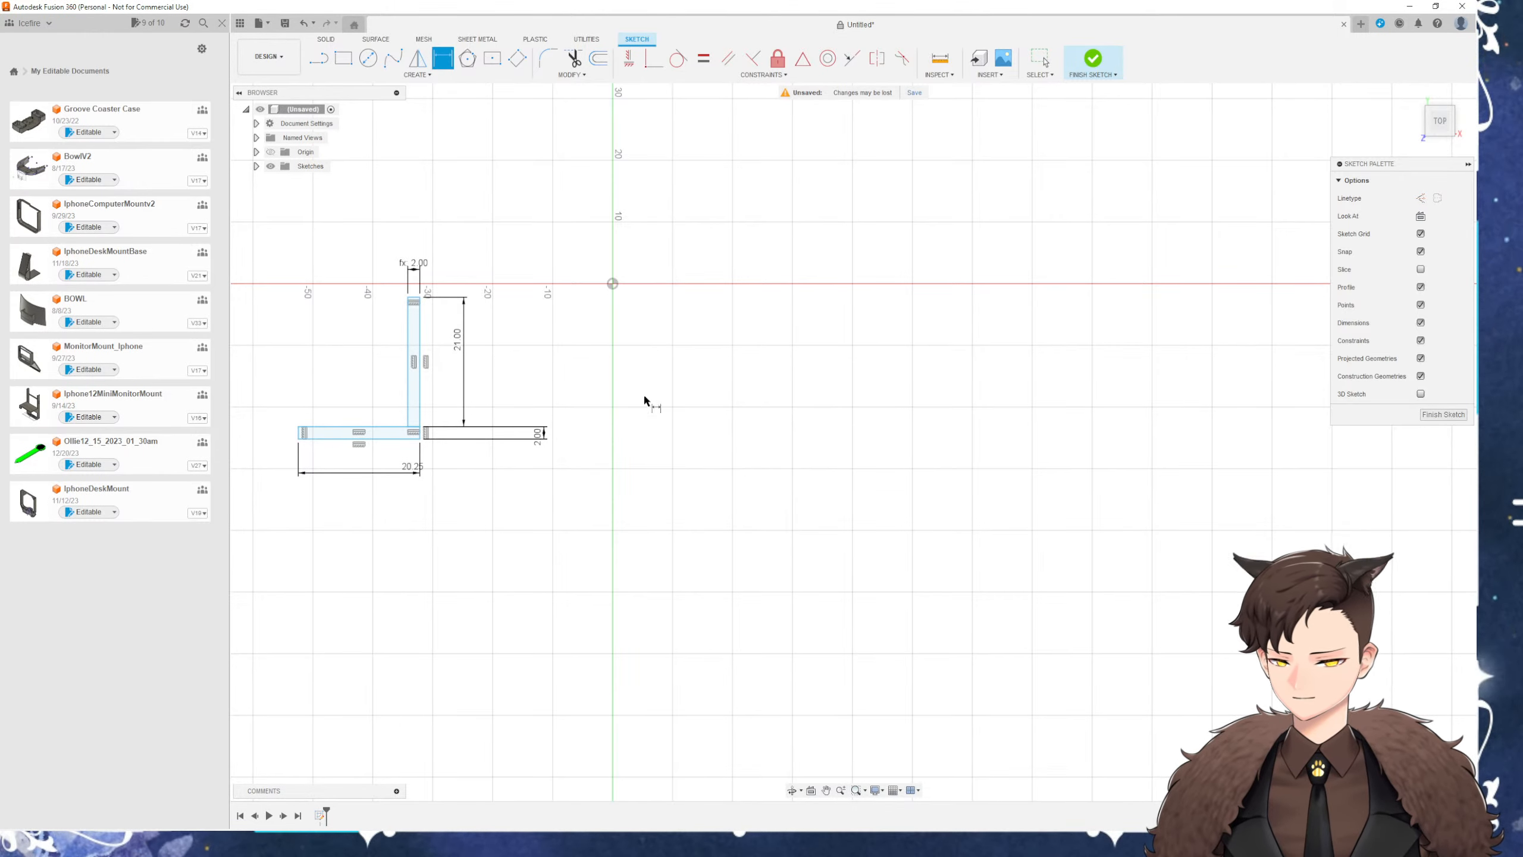
{"action": "key", "text": "Escape"}
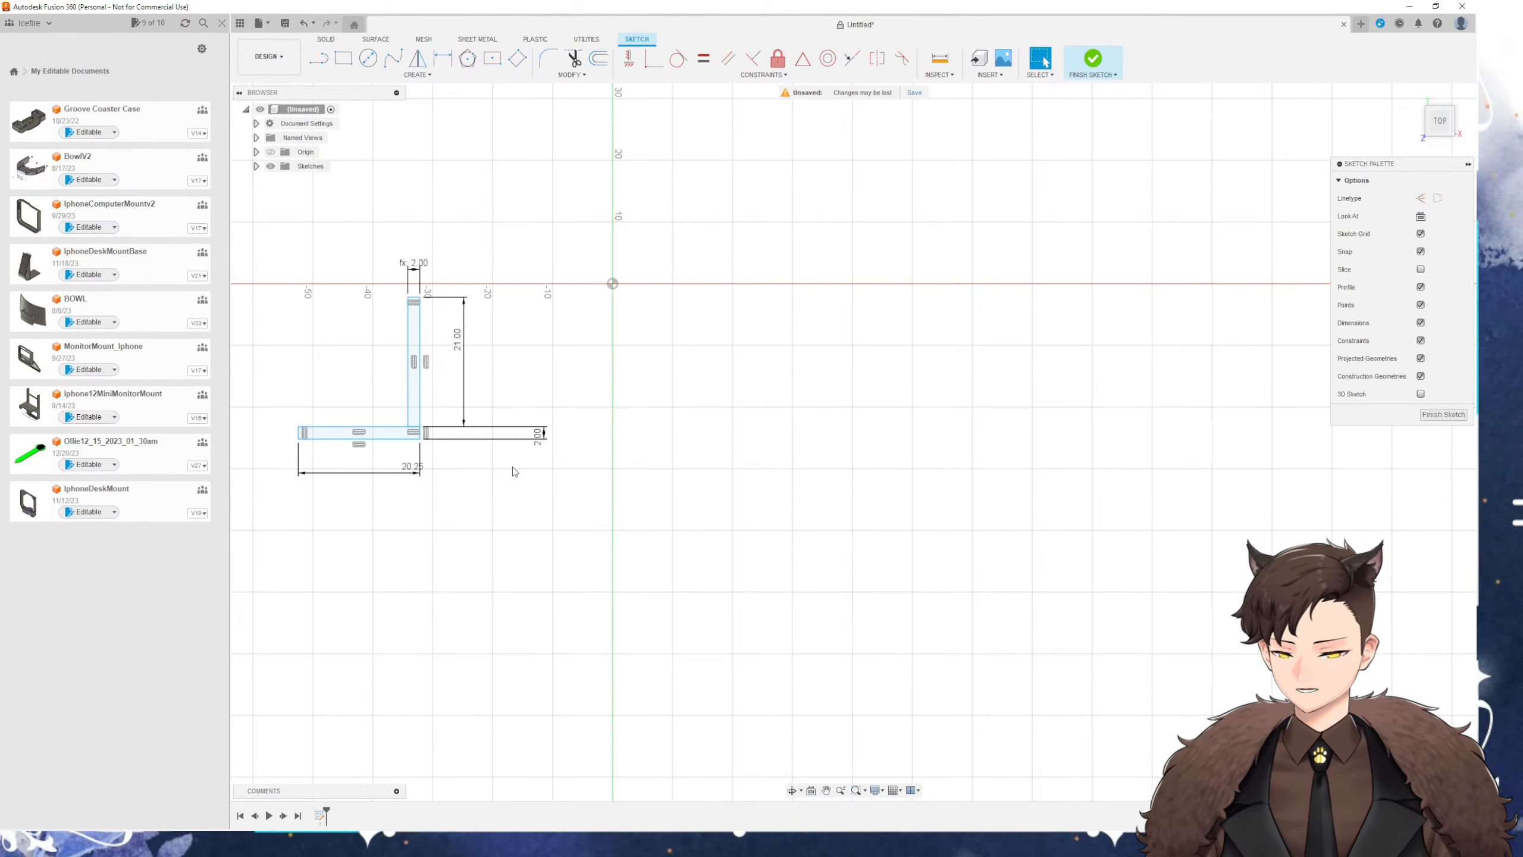
{"action": "left_click_drag", "start_coordinate": [422, 410], "coordinate": [714, 393]}
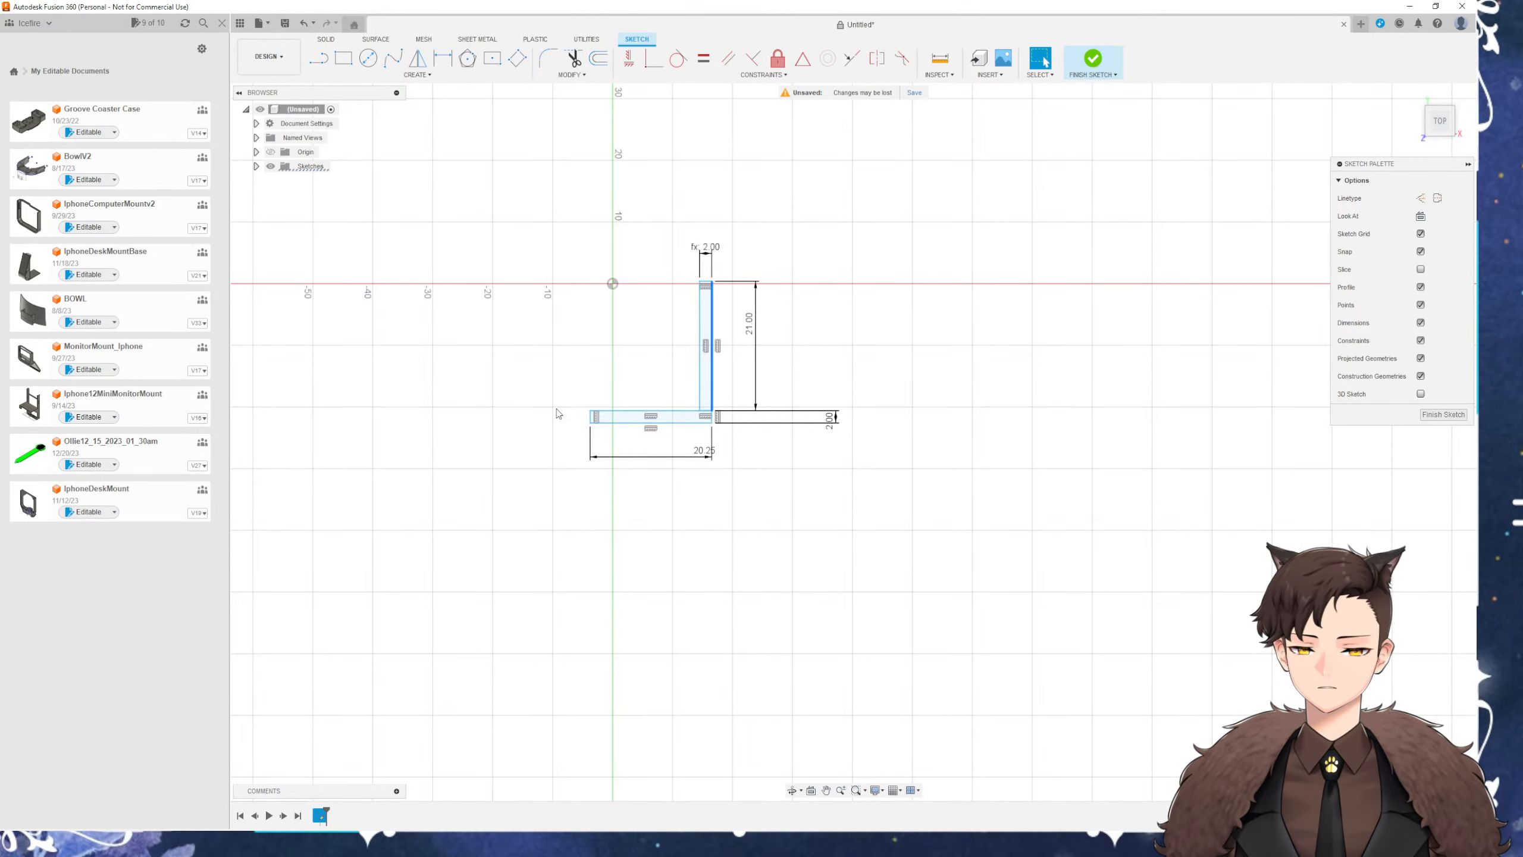
Sketch a rectangle about 4 mm wide and 32 mm tall hanging down from the horizontal rectangle's upper-left corner
{"action": "middle_click_drag", "start_coordinate": [489, 170], "coordinate": [564, 85]}
{"action": "left_click", "coordinate": [352, 60]}
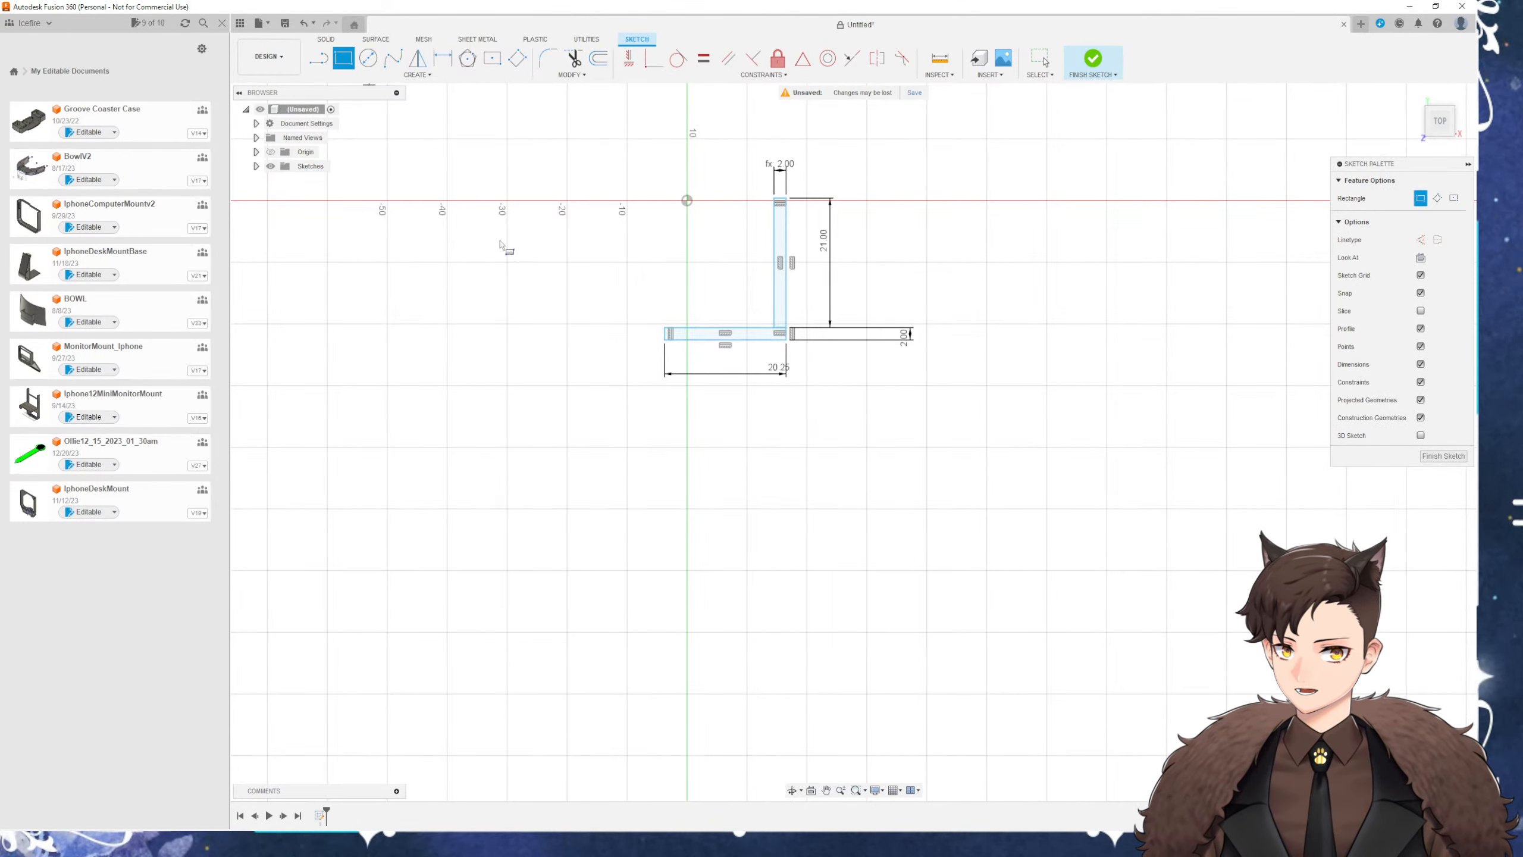
{"action": "scroll", "coordinate": [608, 343], "scroll_direction": "up", "scroll_amount": 2}
{"action": "left_click", "coordinate": [686, 318]}
{"action": "left_click", "coordinate": [654, 592]}
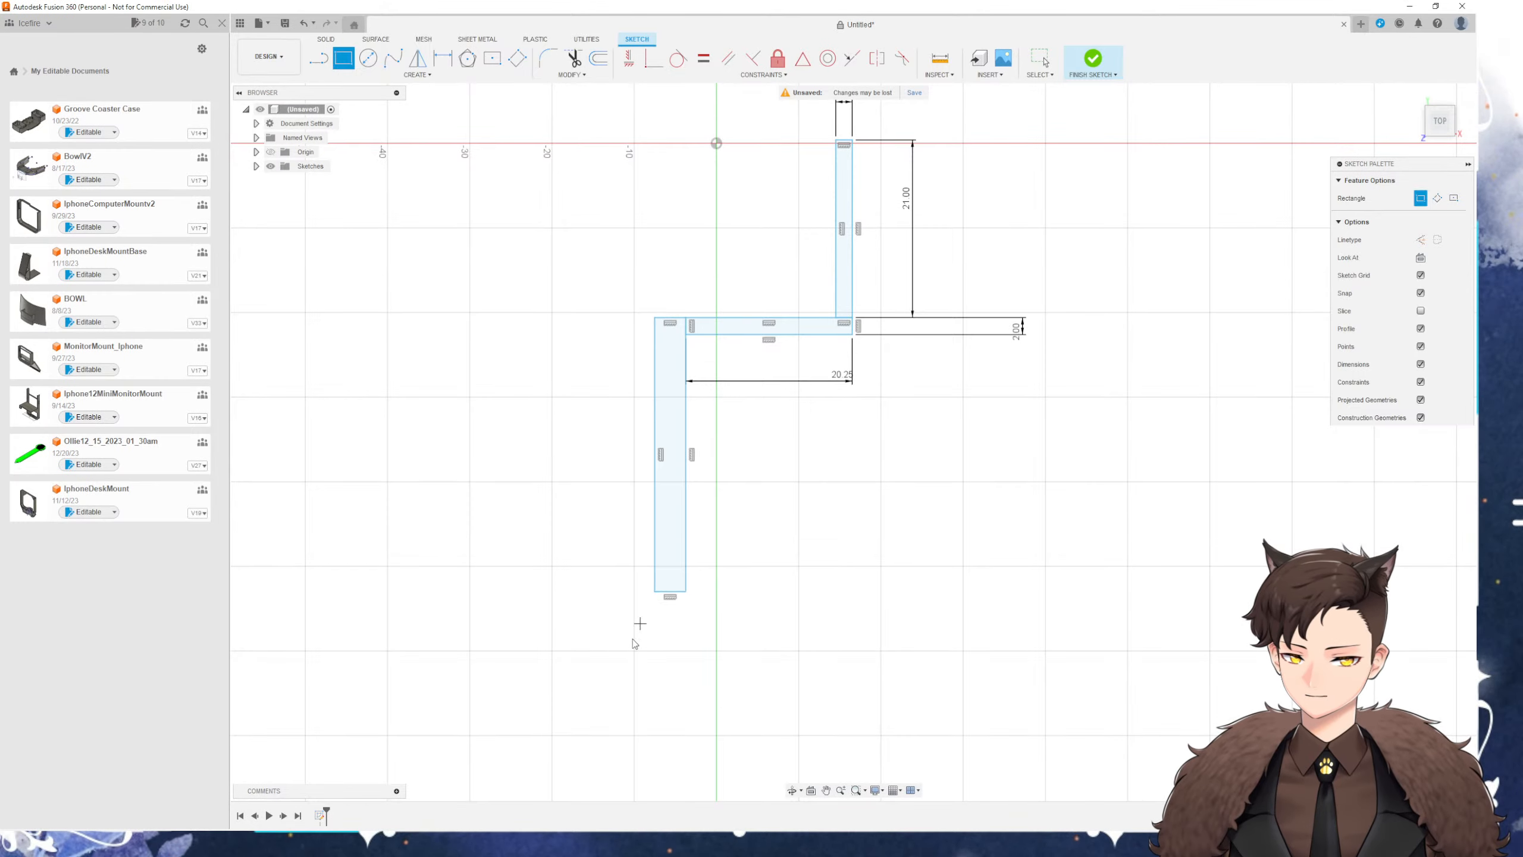
Dimension the lower vertical rectangle's height as 30 mm
{"action": "key", "text": "d"}
{"action": "left_click", "coordinate": [686, 532]}
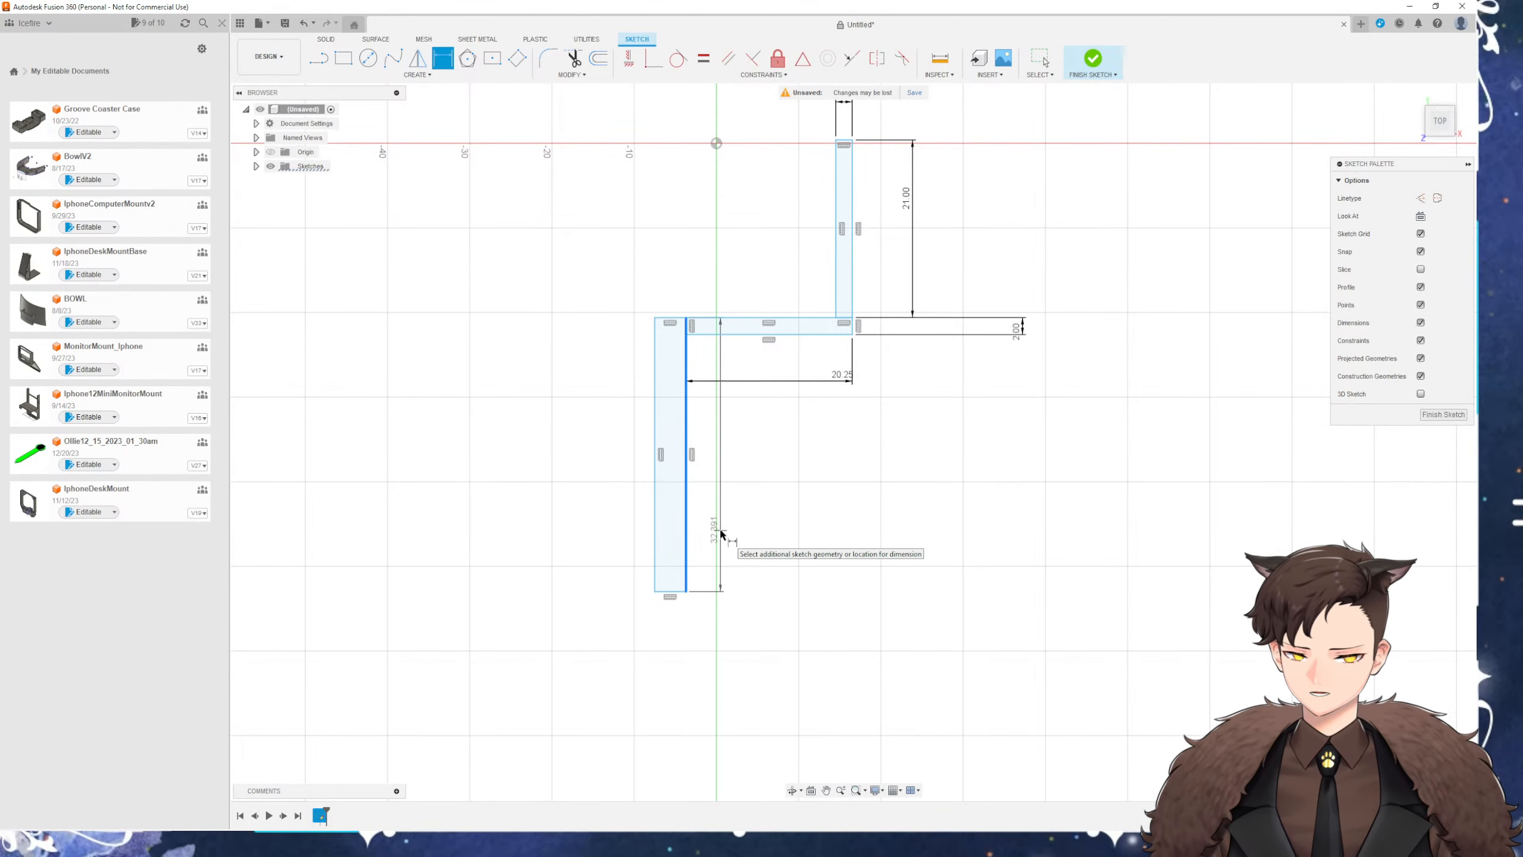
{"action": "left_click", "coordinate": [722, 534]}
{"action": "type", "text": "30"}
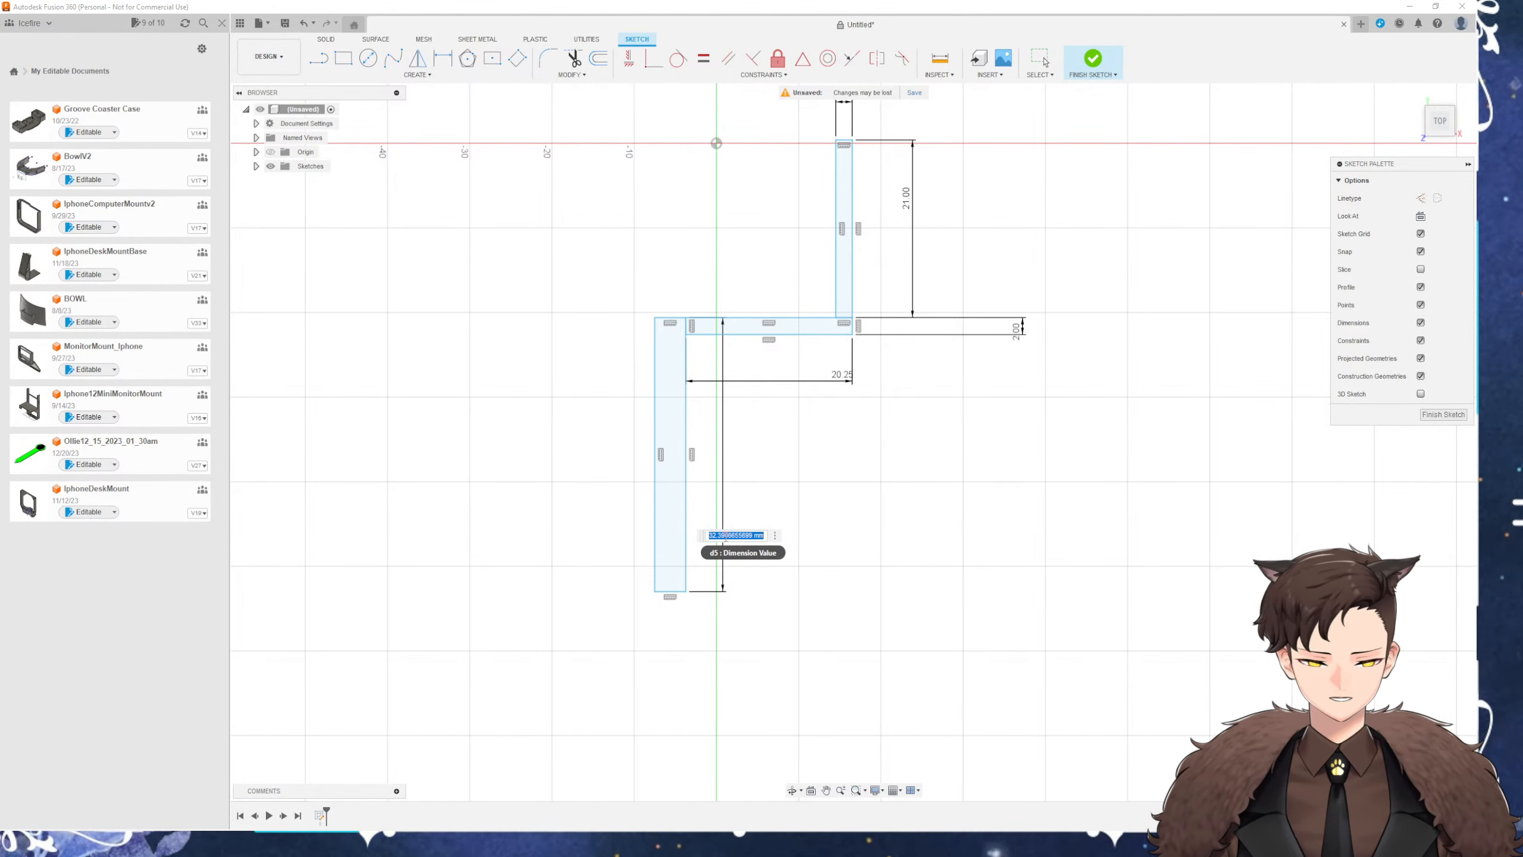
{"action": "key", "text": "Return"}
{"action": "key", "text": "Escape"}
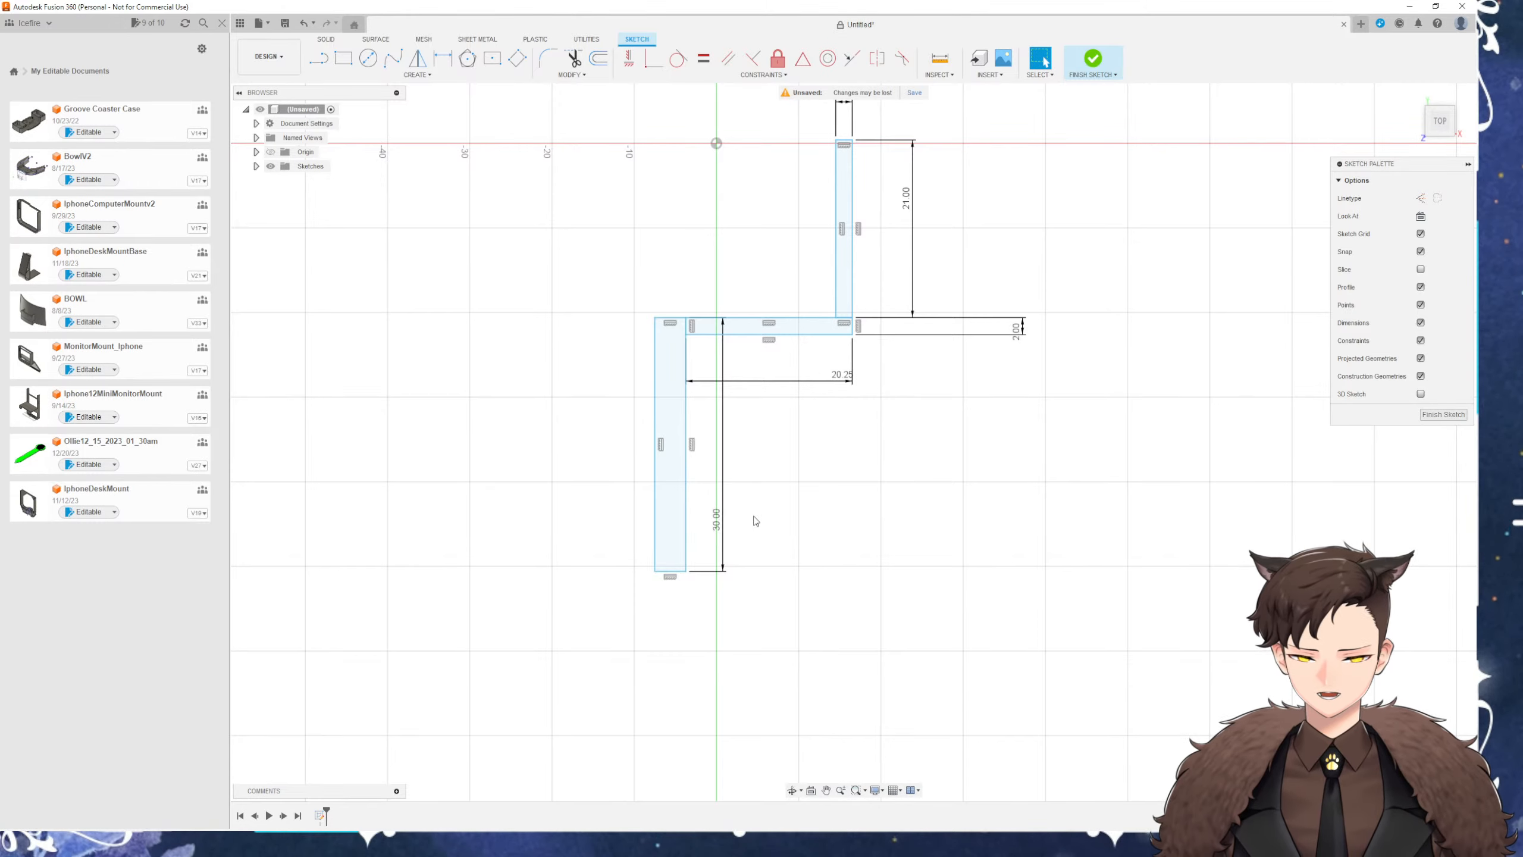
Dimension the lower vertical rectangle's width as 2 mm
{"action": "key", "text": "d"}
{"action": "left_click", "coordinate": [668, 571]}
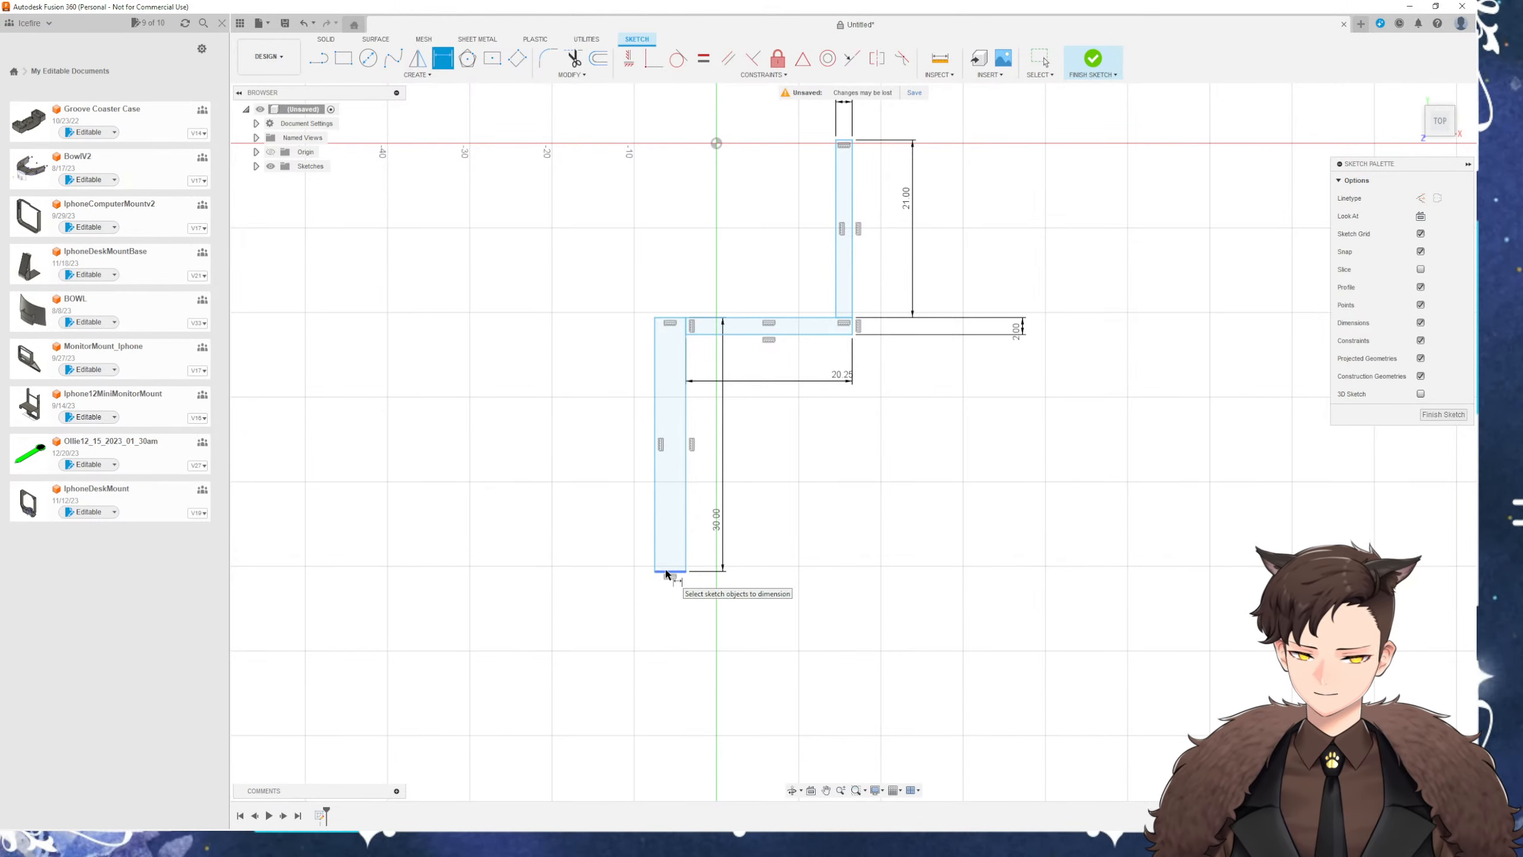
{"action": "left_click", "coordinate": [677, 621]}
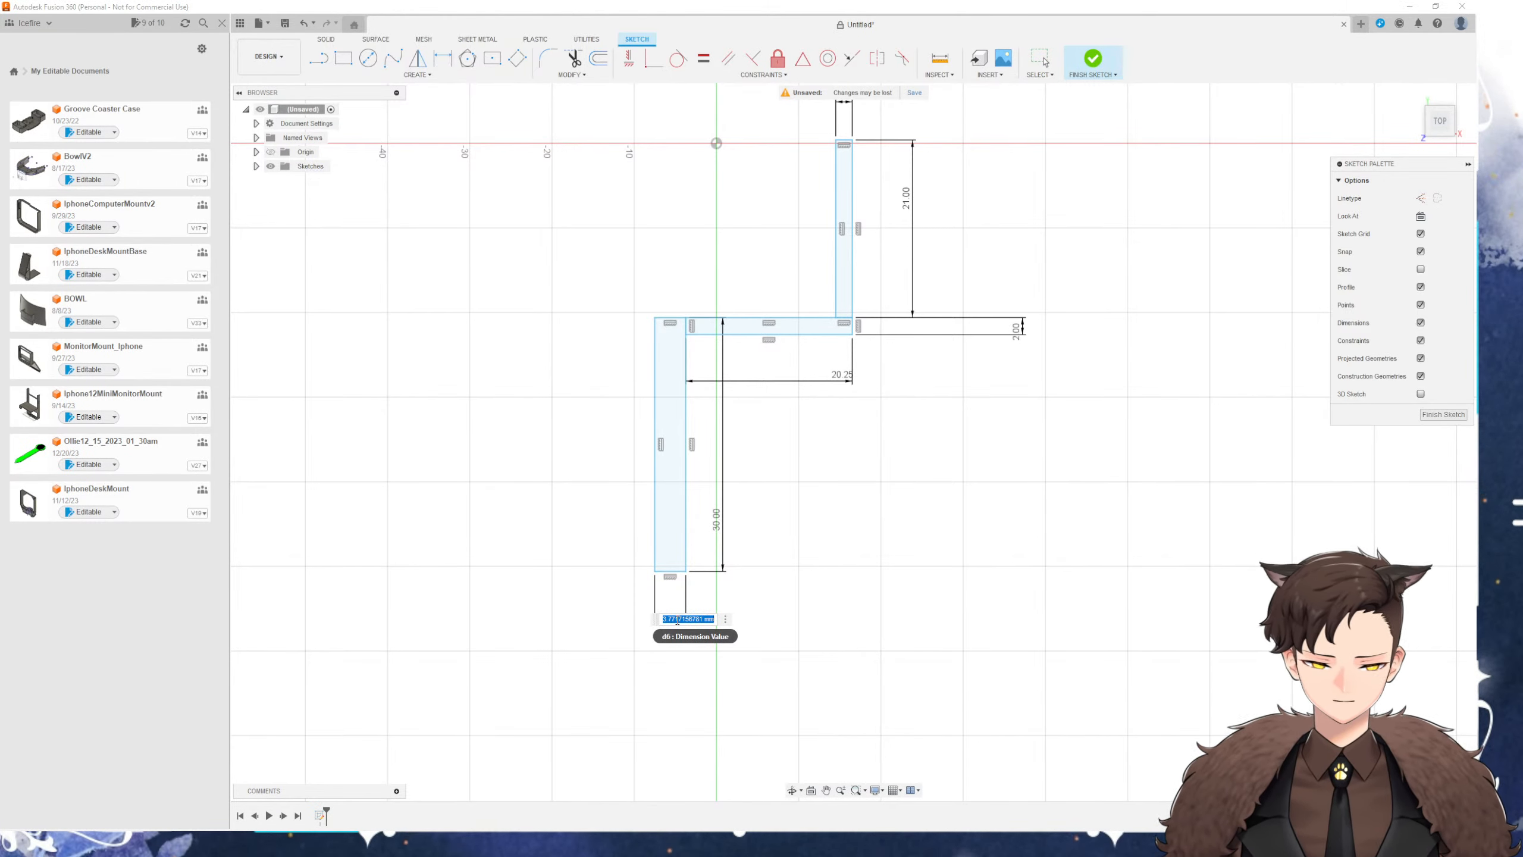
{"action": "type", "text": "2"}
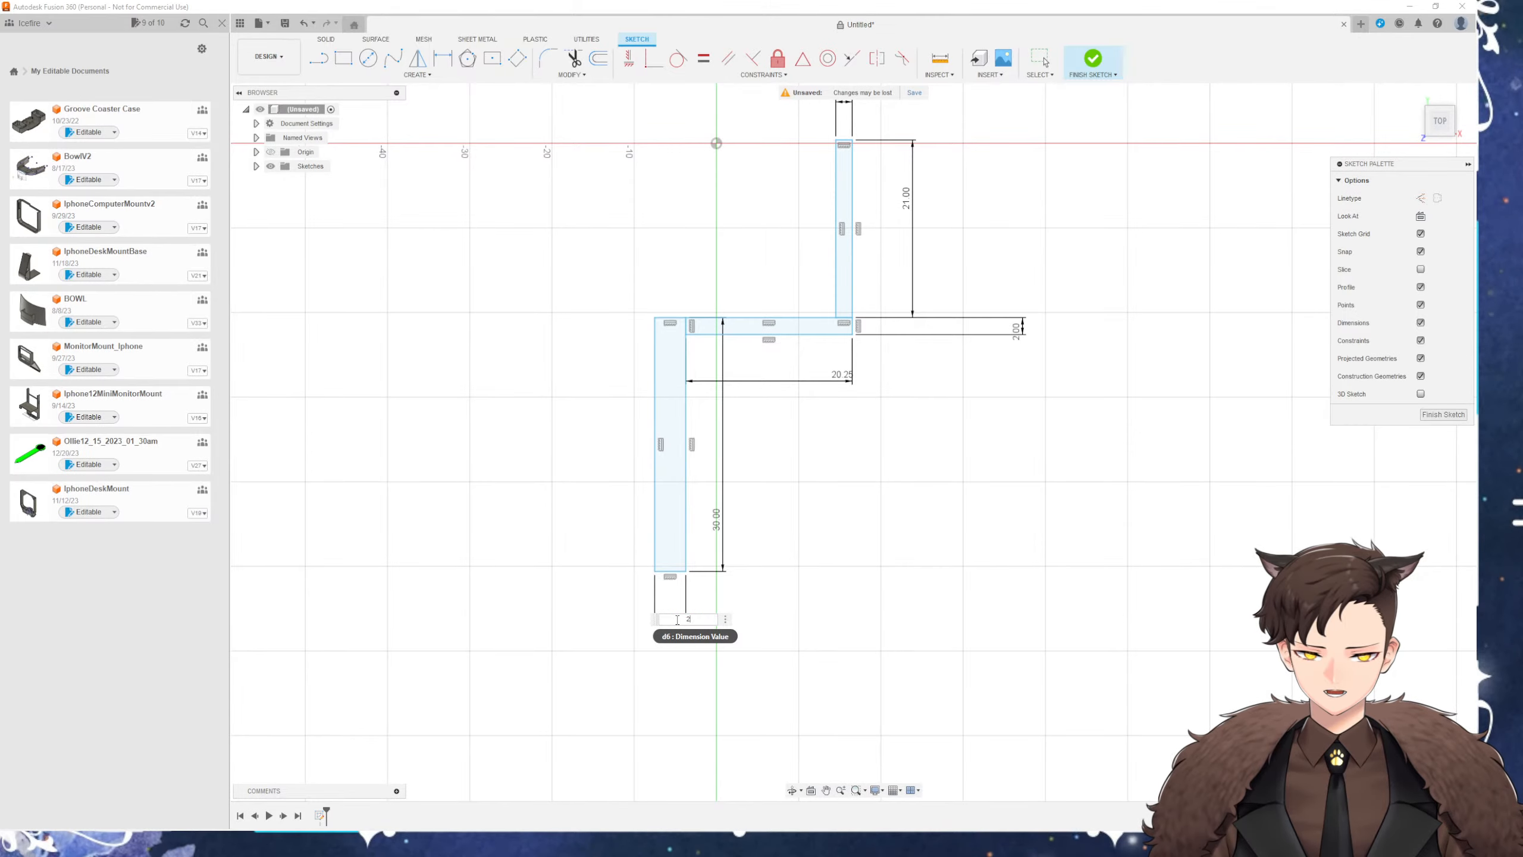
{"action": "key", "text": "Return"}
{"action": "key", "text": "Escape"}
Sketch a separate horizontal line about 35 mm long above and to the left of the stepped profile
{"action": "scroll", "coordinate": [867, 595], "scroll_direction": "down", "scroll_amount": 4}
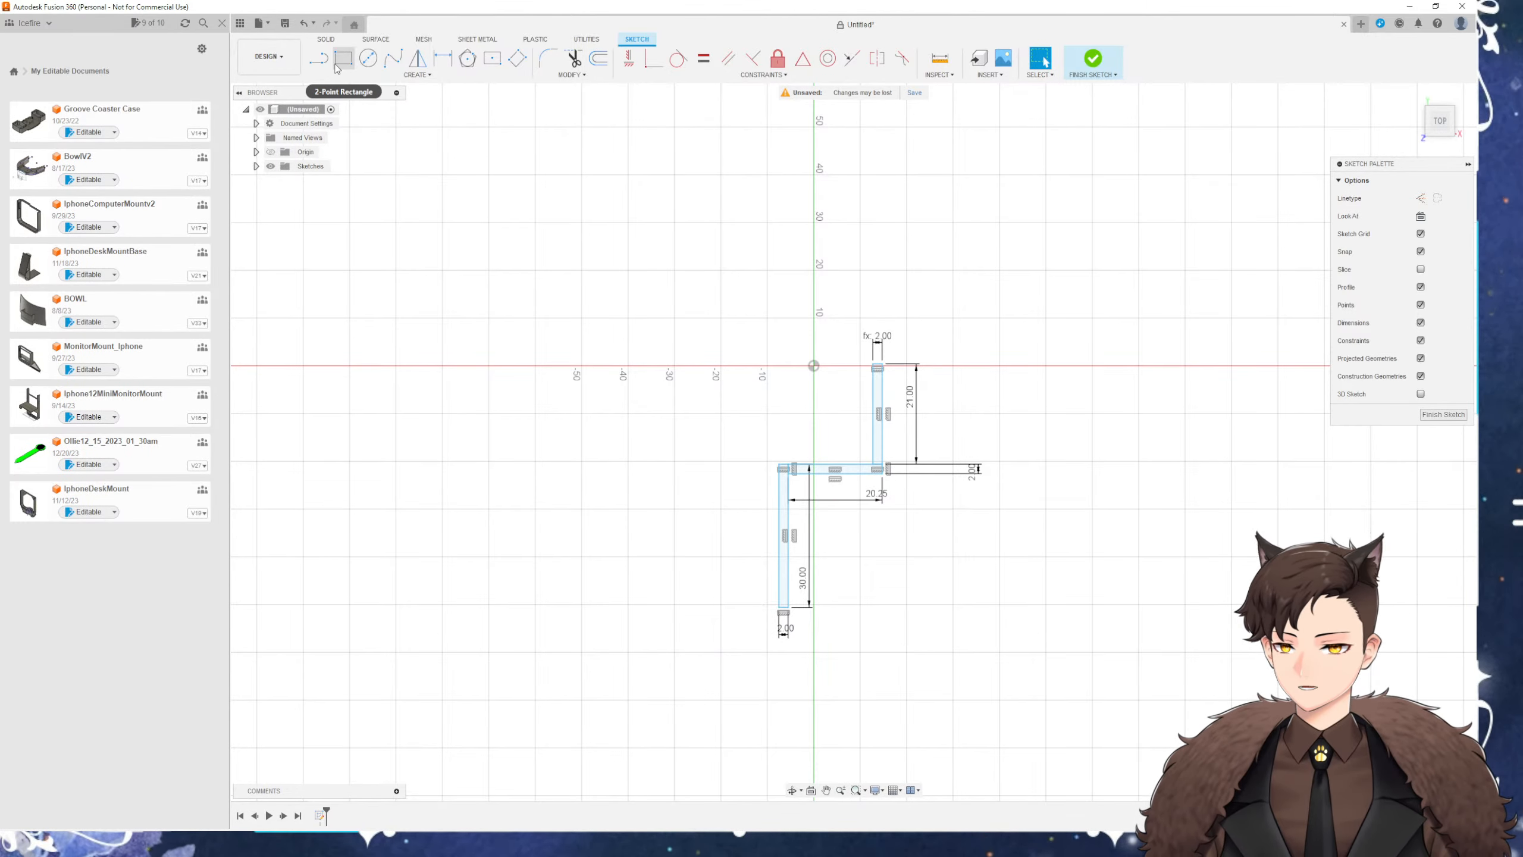
{"action": "key", "text": "l"}
{"action": "left_click", "coordinate": [609, 283]}
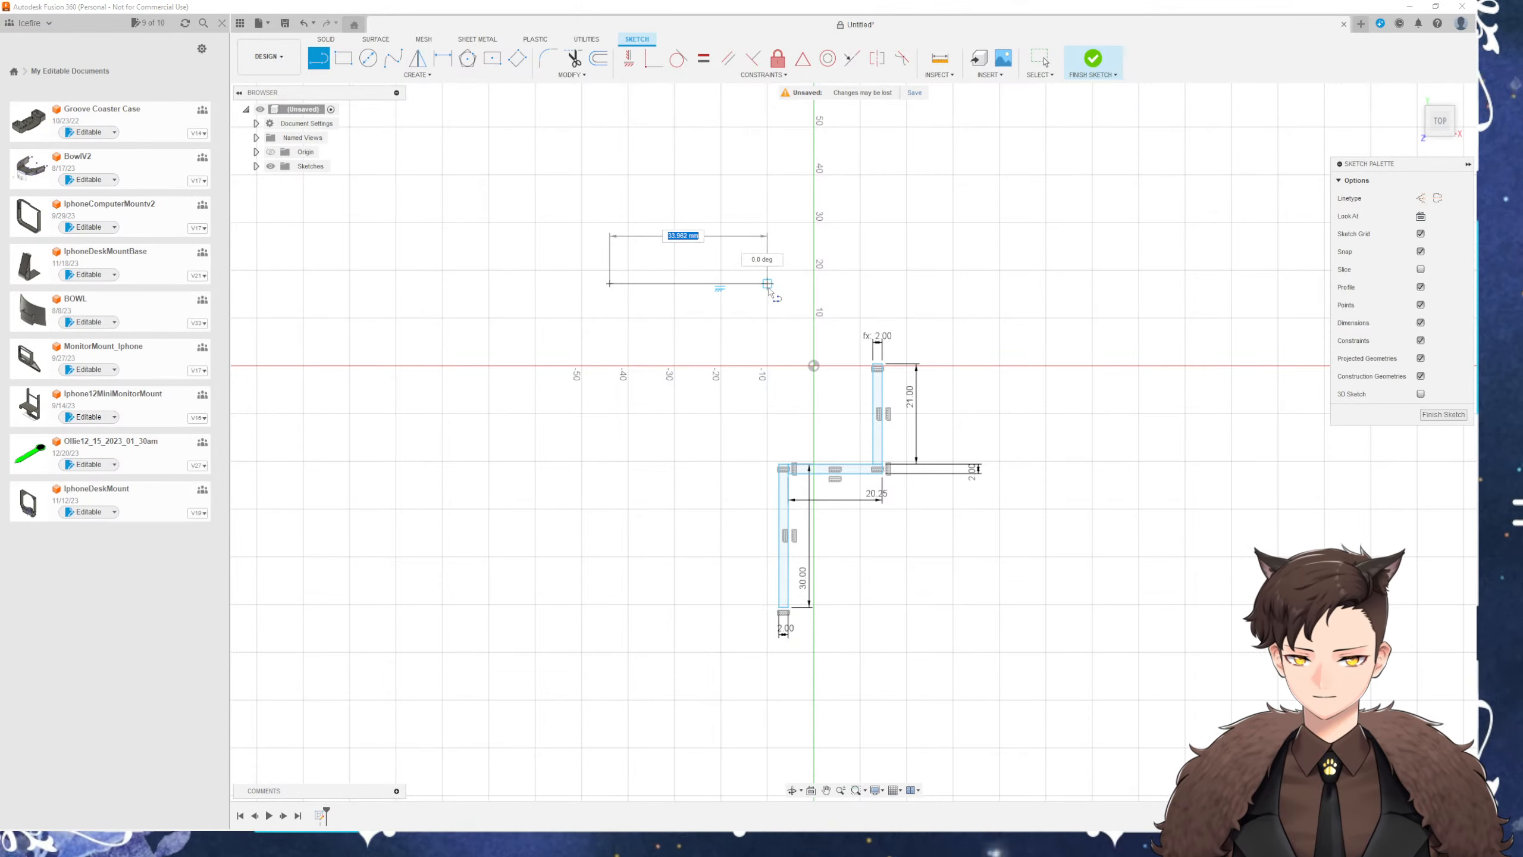
{"action": "left_click", "coordinate": [772, 284]}
{"action": "key", "text": "Escape"}
Dimension the separate horizontal line as 61.25 mm long and move it farther left, away from the stepped profile
{"action": "key", "text": "d"}
{"action": "left_click", "coordinate": [714, 282]}
{"action": "left_click", "coordinate": [717, 252]}
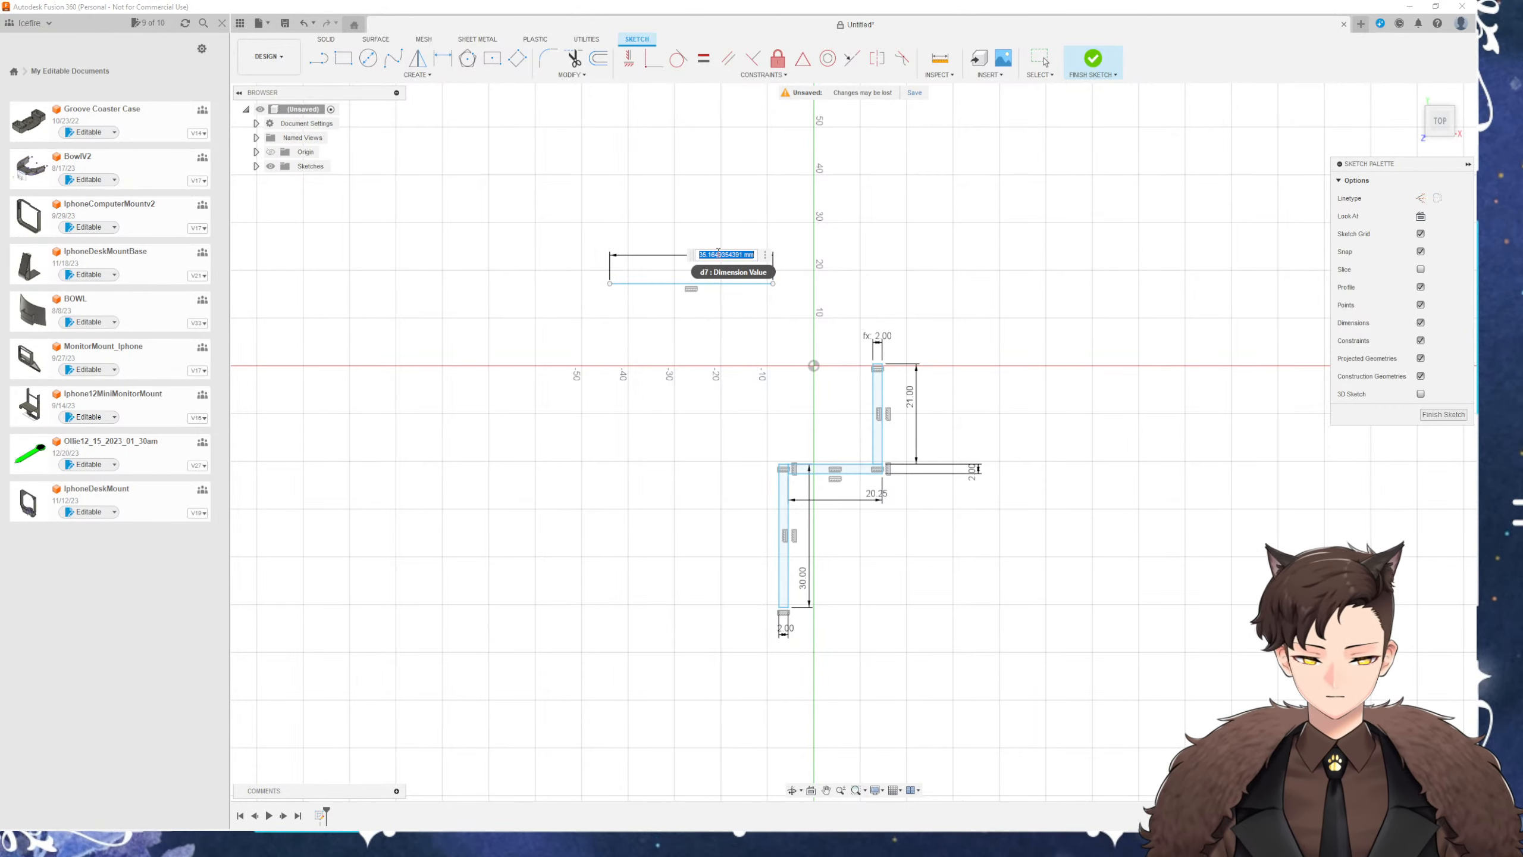
{"action": "type", "text": "61.25"}
{"action": "key", "text": "Return"}
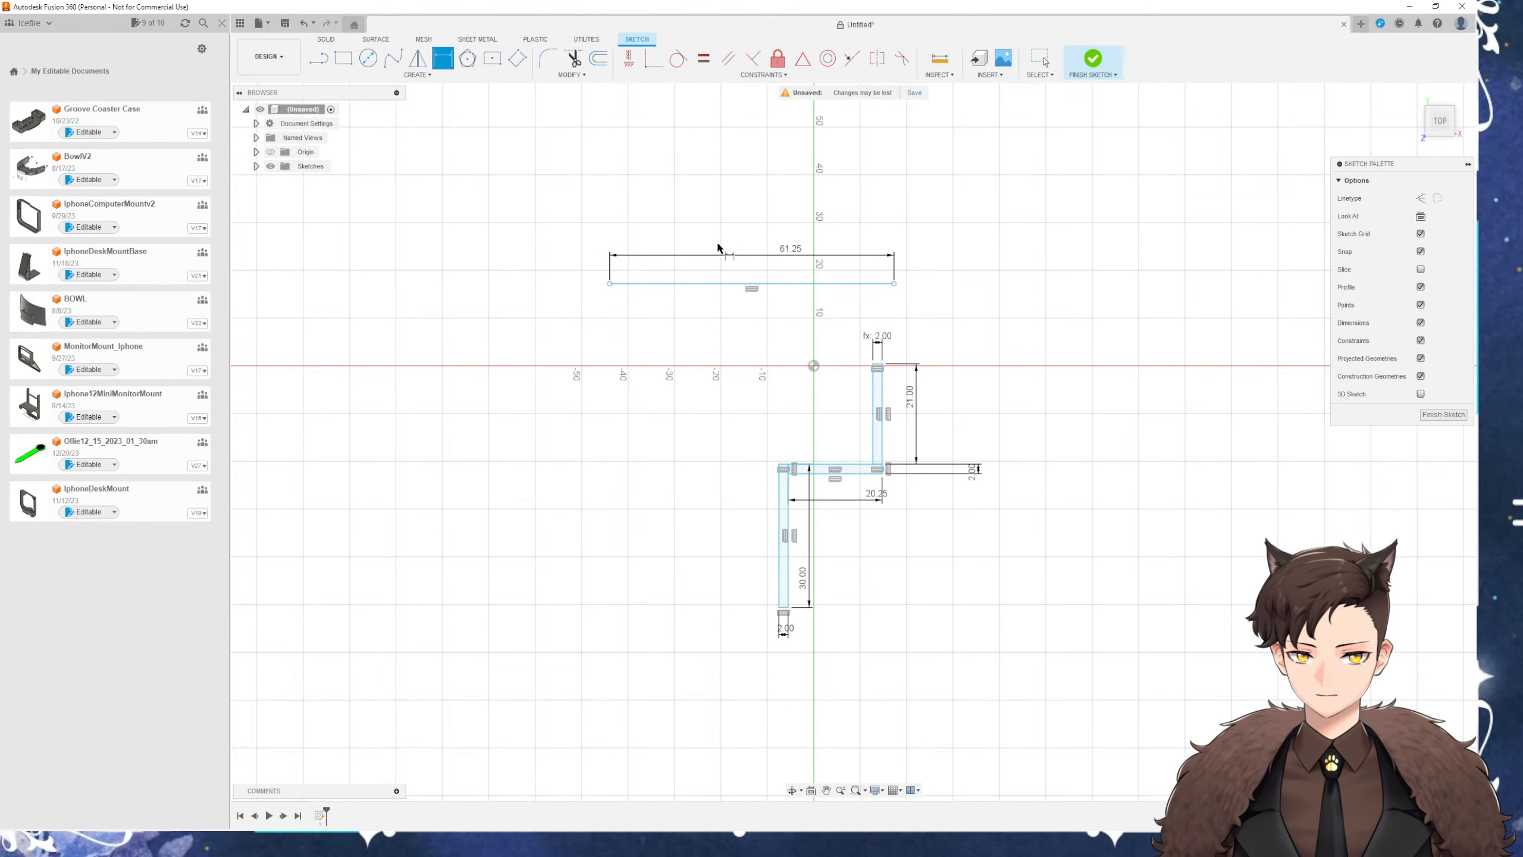
{"action": "key", "text": "Escape"}
{"action": "scroll", "coordinate": [778, 287], "scroll_direction": "up", "scroll_amount": 2}
{"action": "left_click_drag", "start_coordinate": [777, 287], "coordinate": [567, 272]}
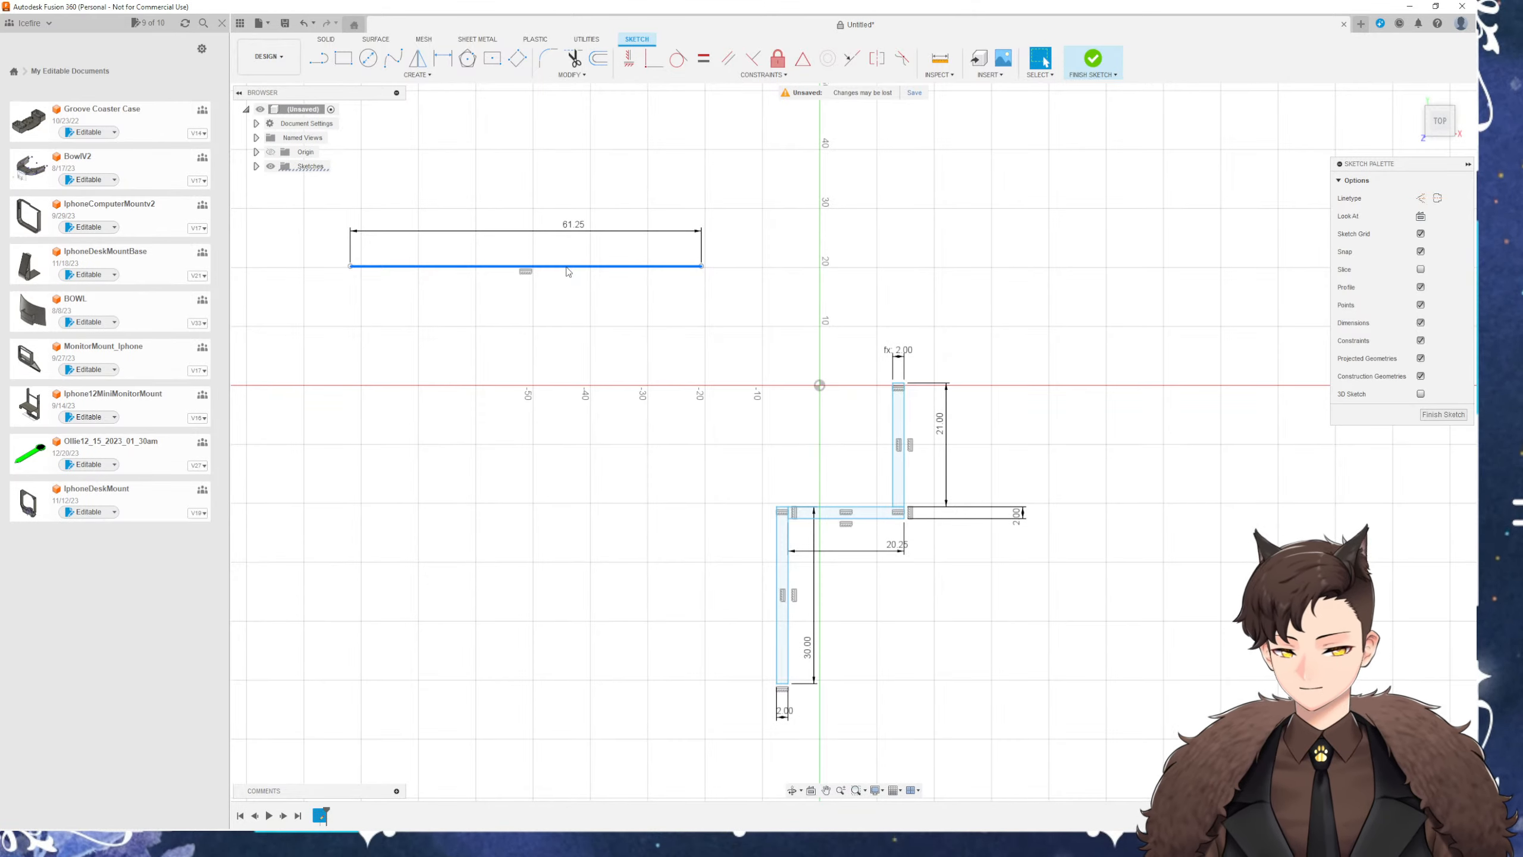
Sketch a vertical construction line upward from the inner corner where the lower vertical rectangle meets the horizontal one, ending above the separate horizontal line
{"action": "scroll", "coordinate": [667, 345], "scroll_direction": "down", "scroll_amount": 1}
{"action": "middle_click_drag", "start_coordinate": [726, 443], "coordinate": [754, 487]}
{"action": "key", "text": "l"}
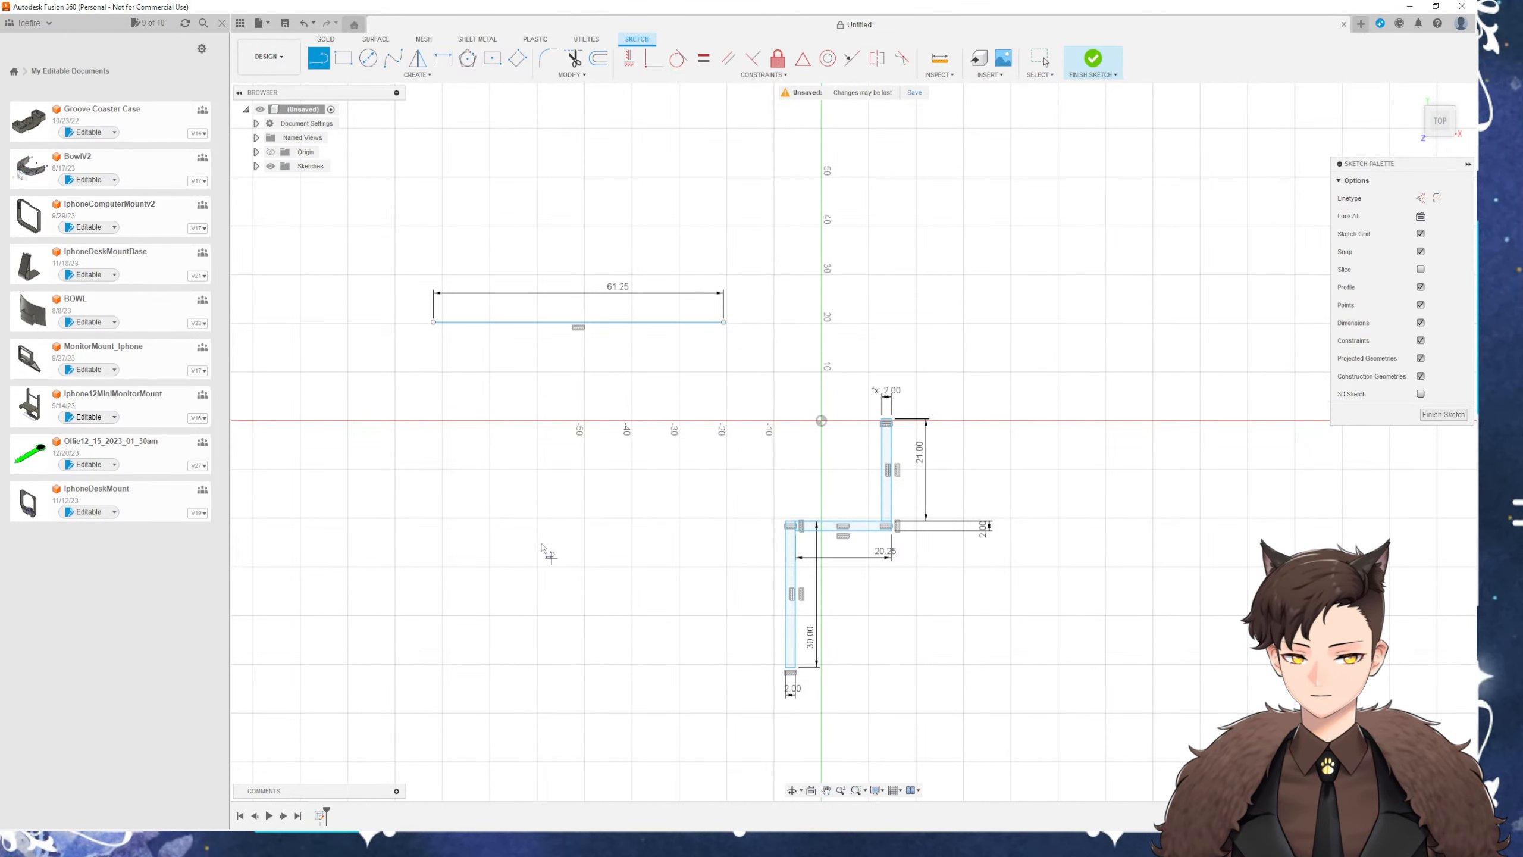
{"action": "left_click", "coordinate": [1421, 198]}
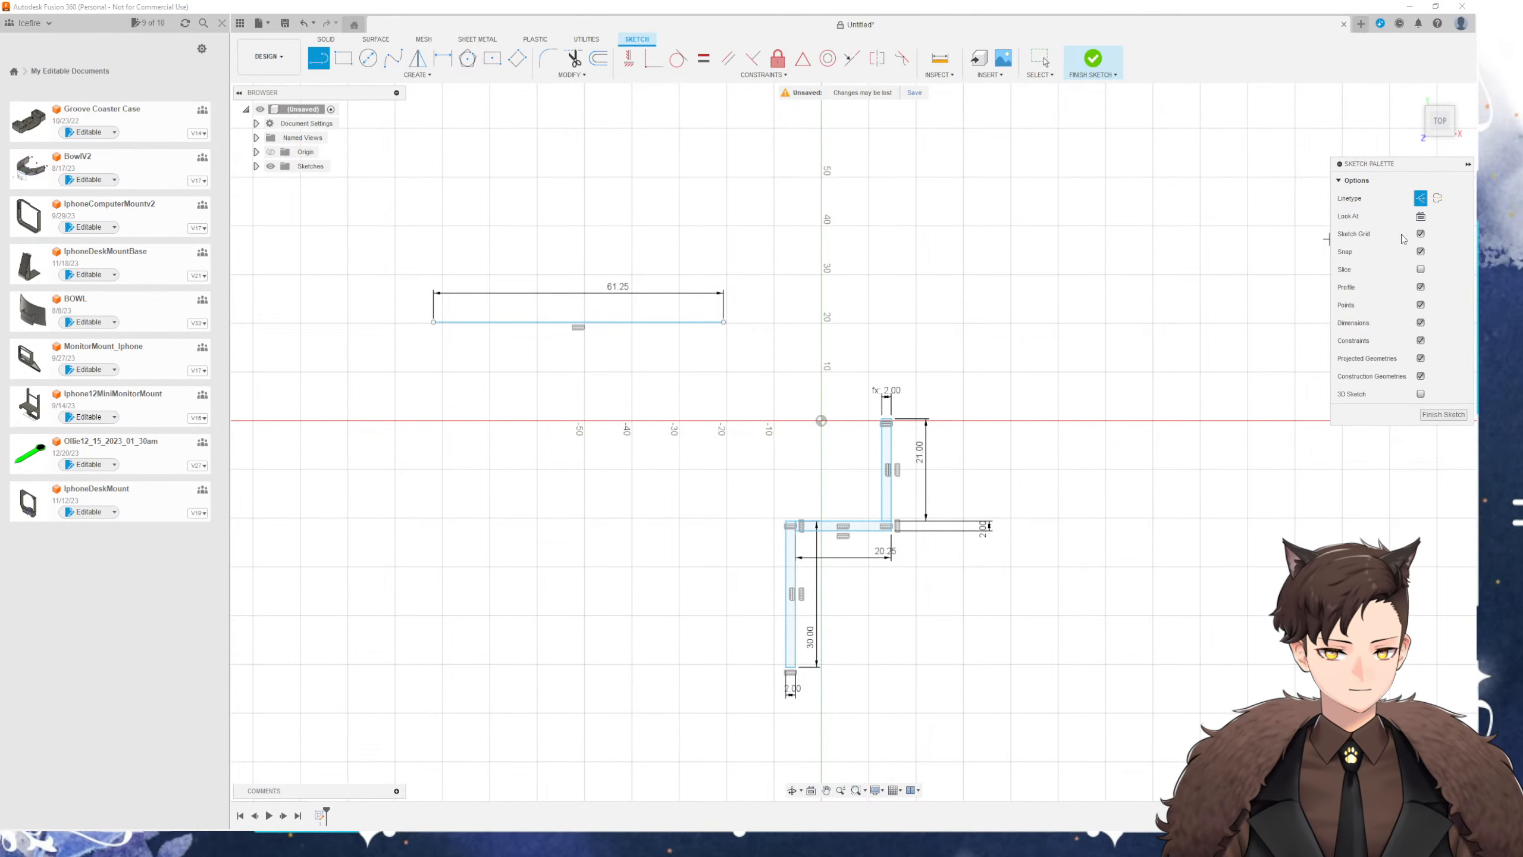
{"action": "left_click", "coordinate": [795, 523]}
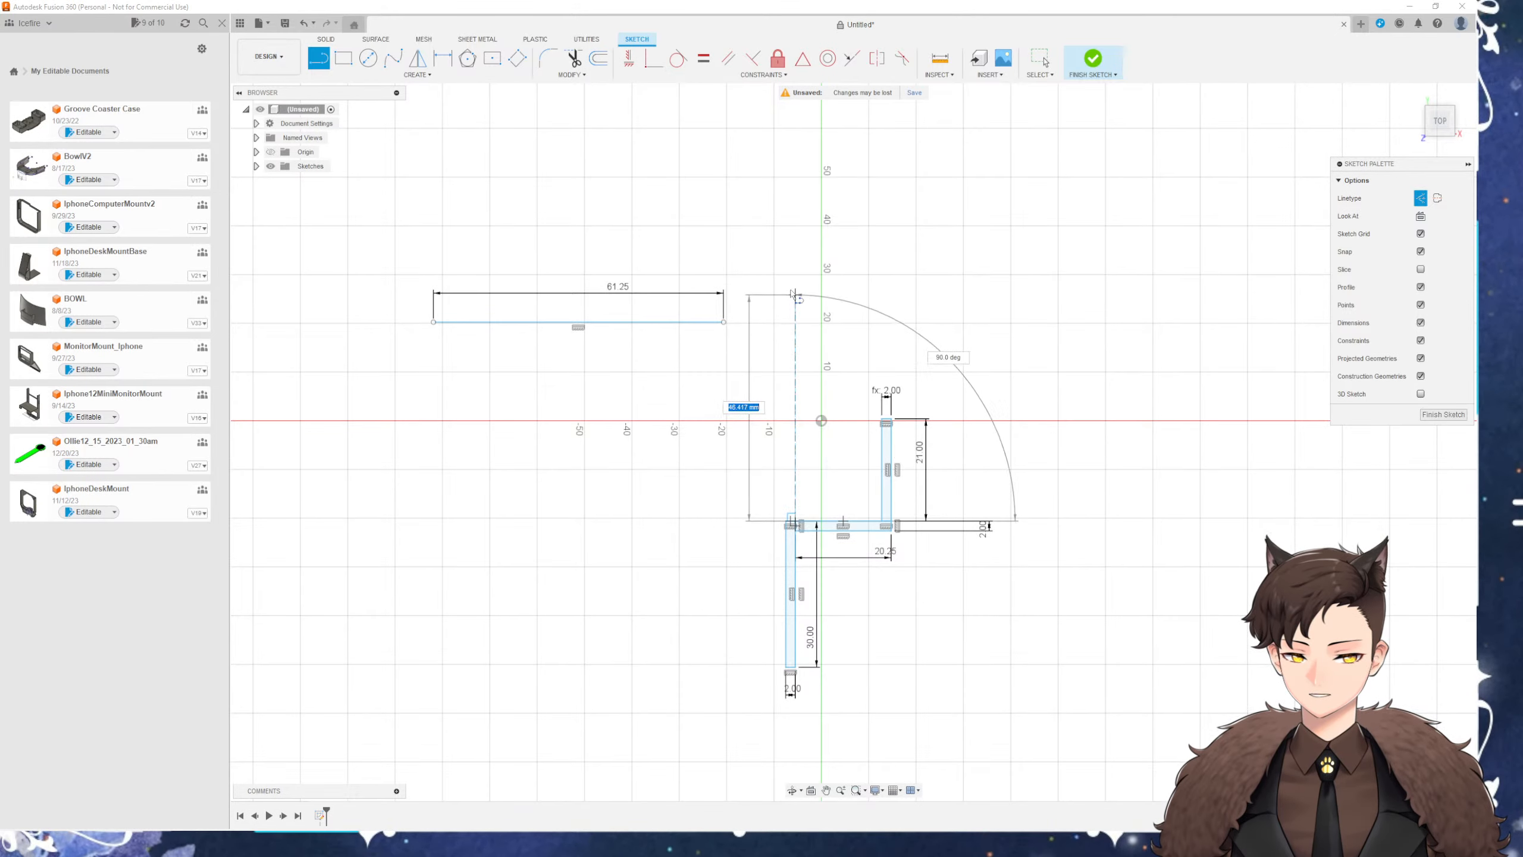
{"action": "left_click", "coordinate": [795, 159]}
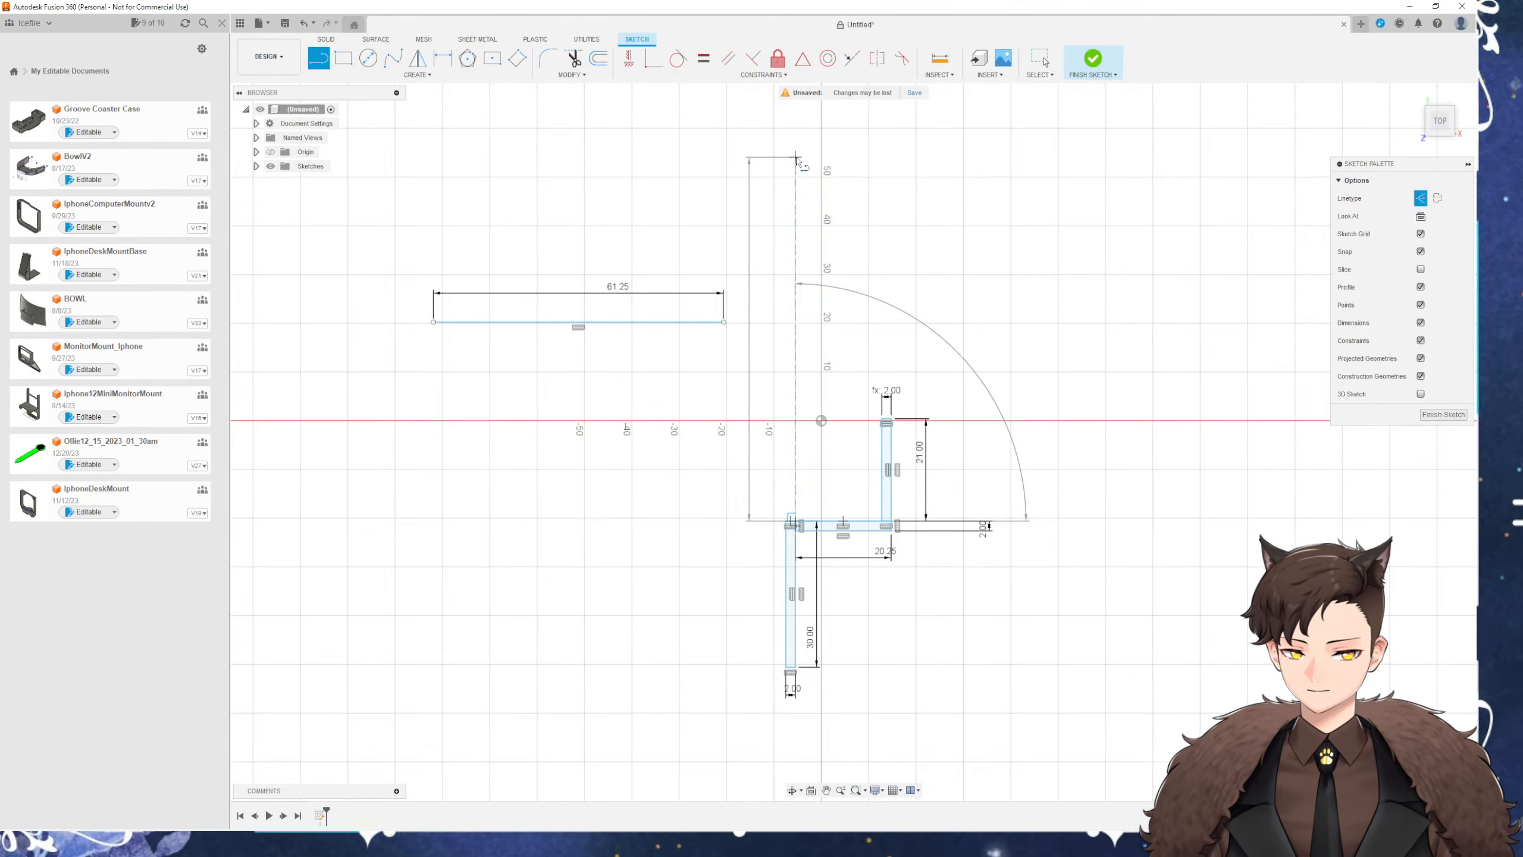
{"action": "key", "text": "Escape"}
{"action": "middle_click_drag", "start_coordinate": [953, 426], "coordinate": [962, 531]}
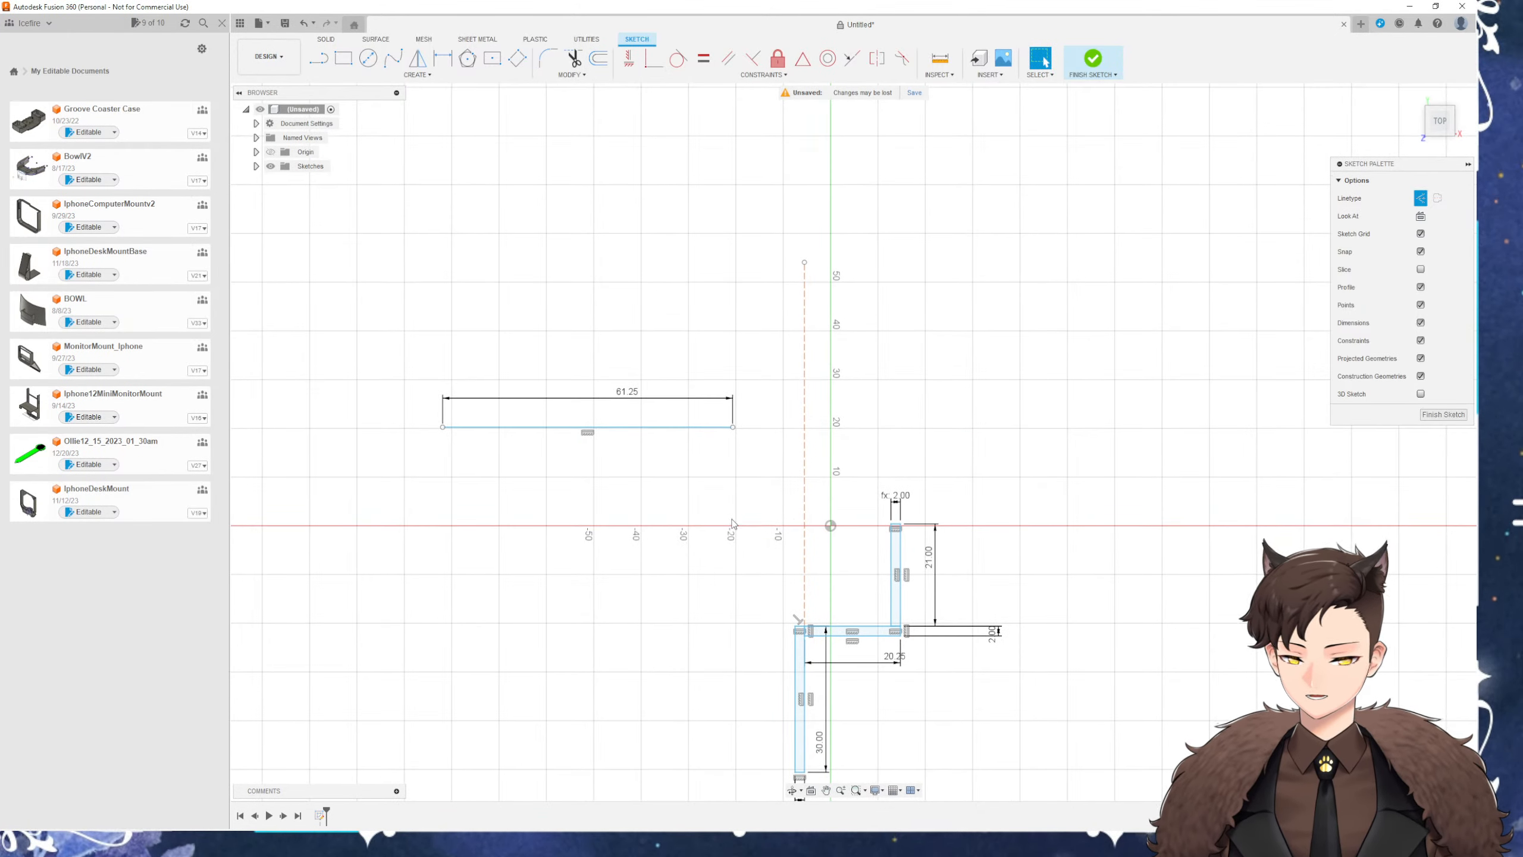
Sketch a construction rectangle above the separate horizontal line and dimension its width as 61.25 mm
{"action": "left_click", "coordinate": [344, 57]}
{"action": "left_click", "coordinate": [514, 178]}
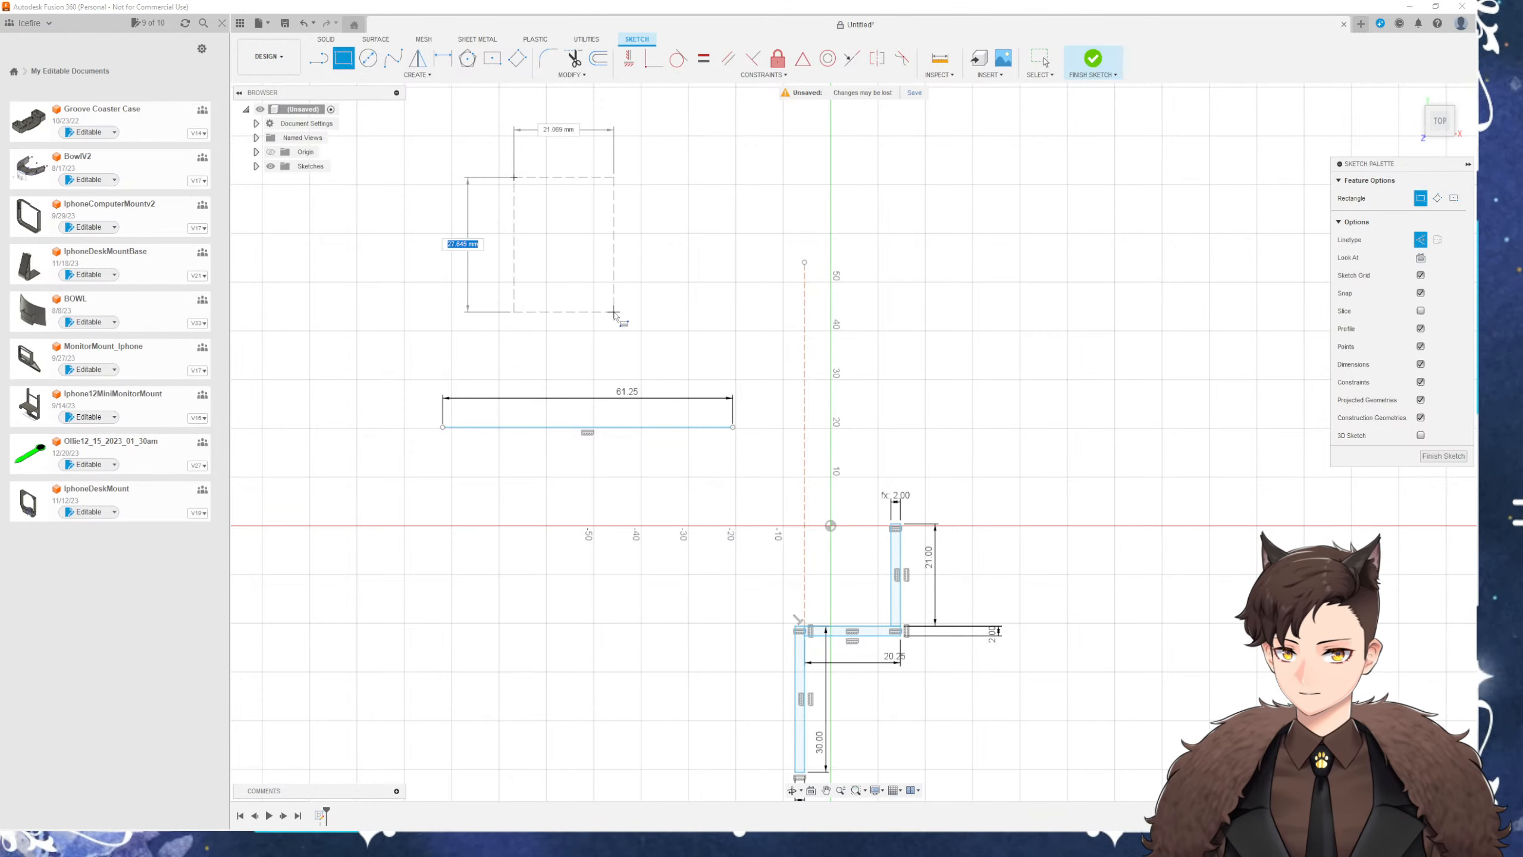
{"action": "left_click", "coordinate": [643, 338]}
{"action": "left_click", "coordinate": [605, 338]}
{"action": "left_click", "coordinate": [602, 366]}
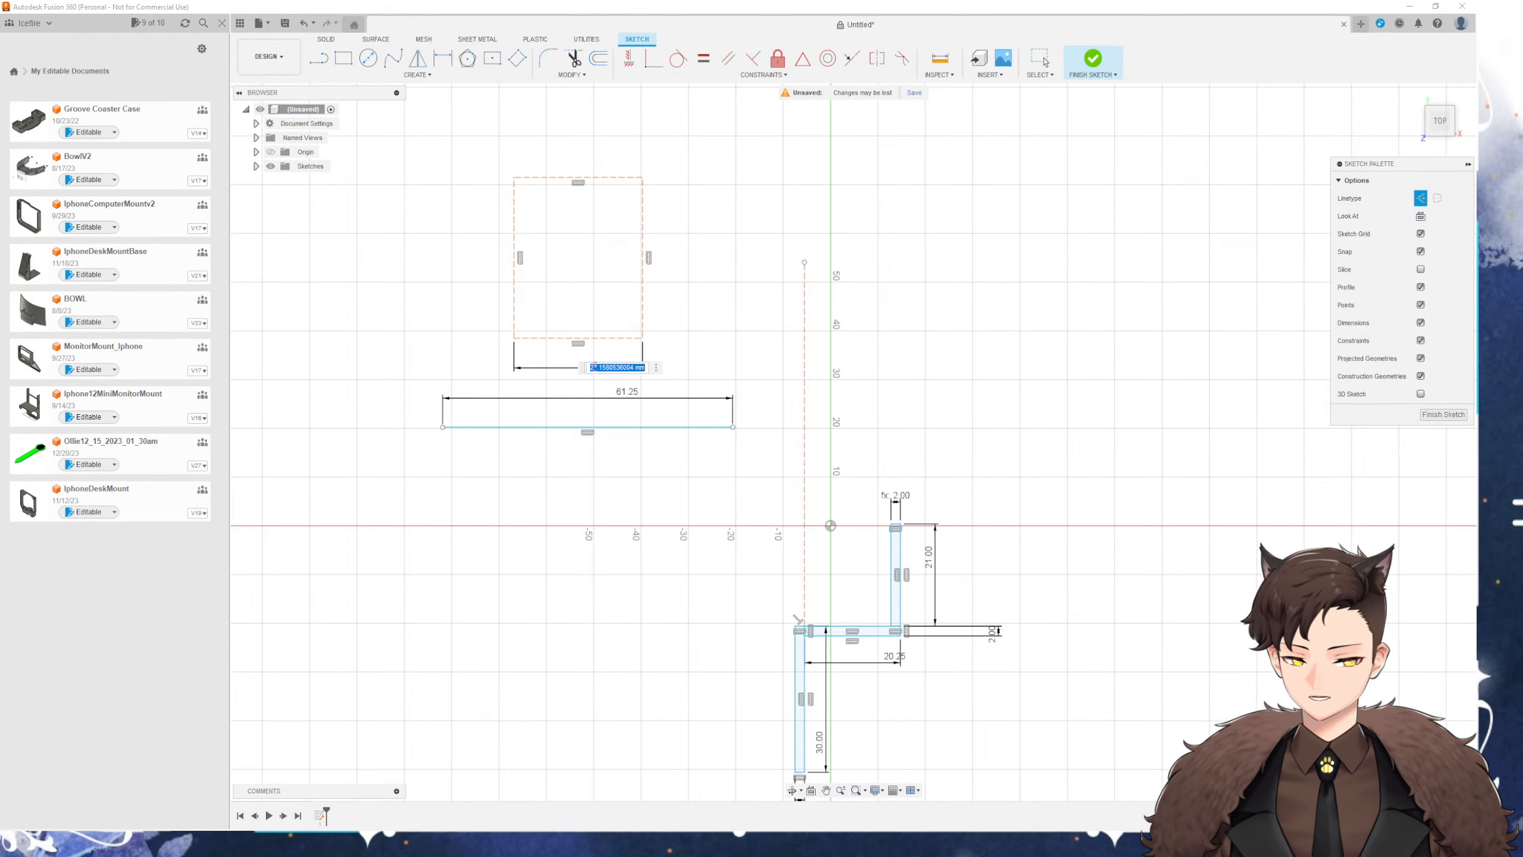
{"action": "type", "text": "61.25"}
{"action": "key", "text": "Return"}
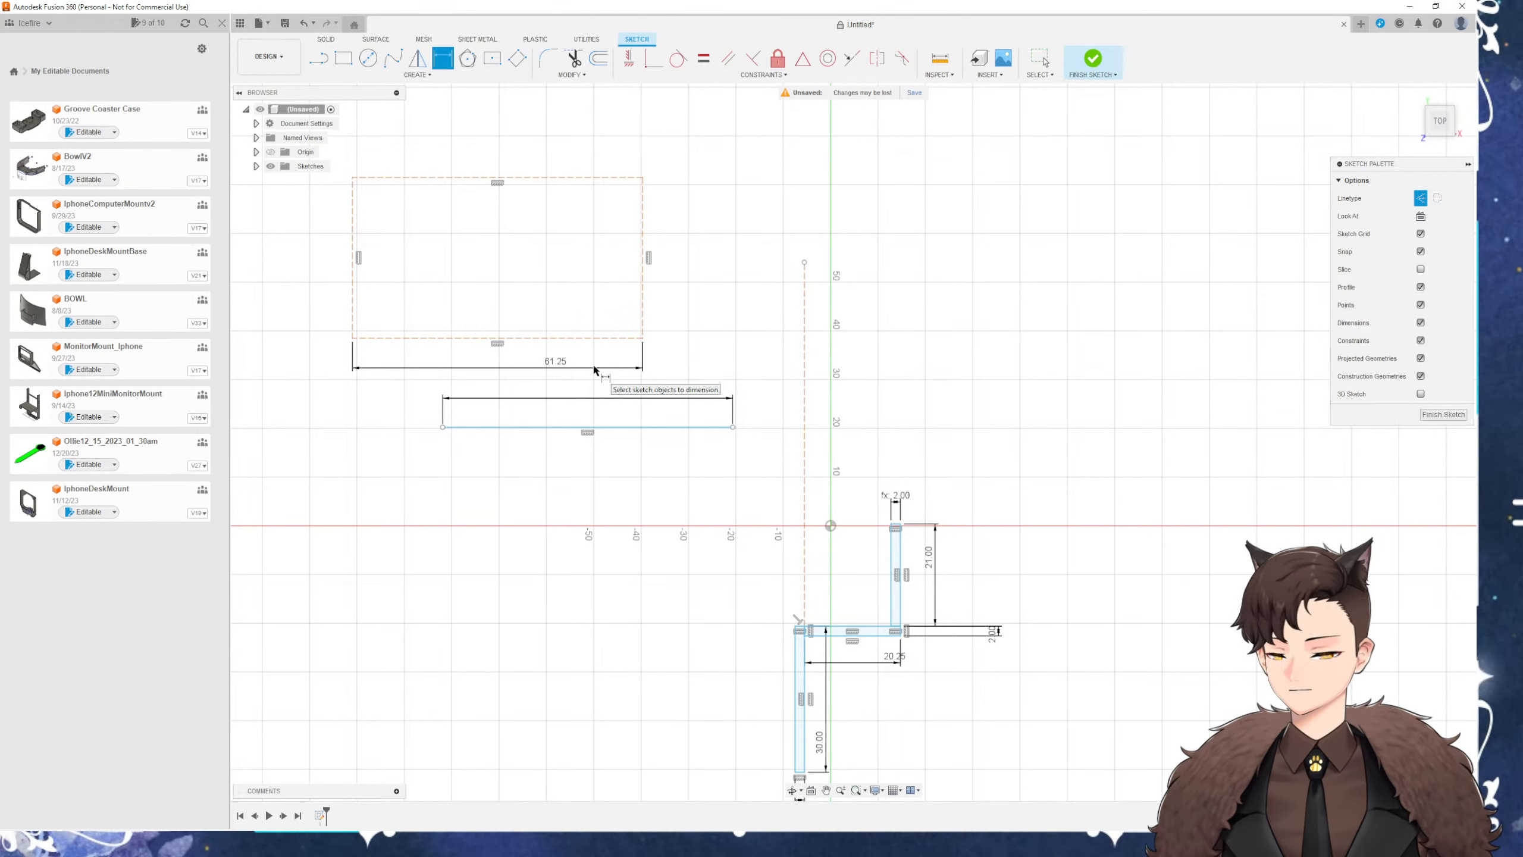
Delete the construction rectangle above the separate horizontal line
{"action": "key", "text": "Escape"}
{"action": "double_click", "coordinate": [618, 338]}
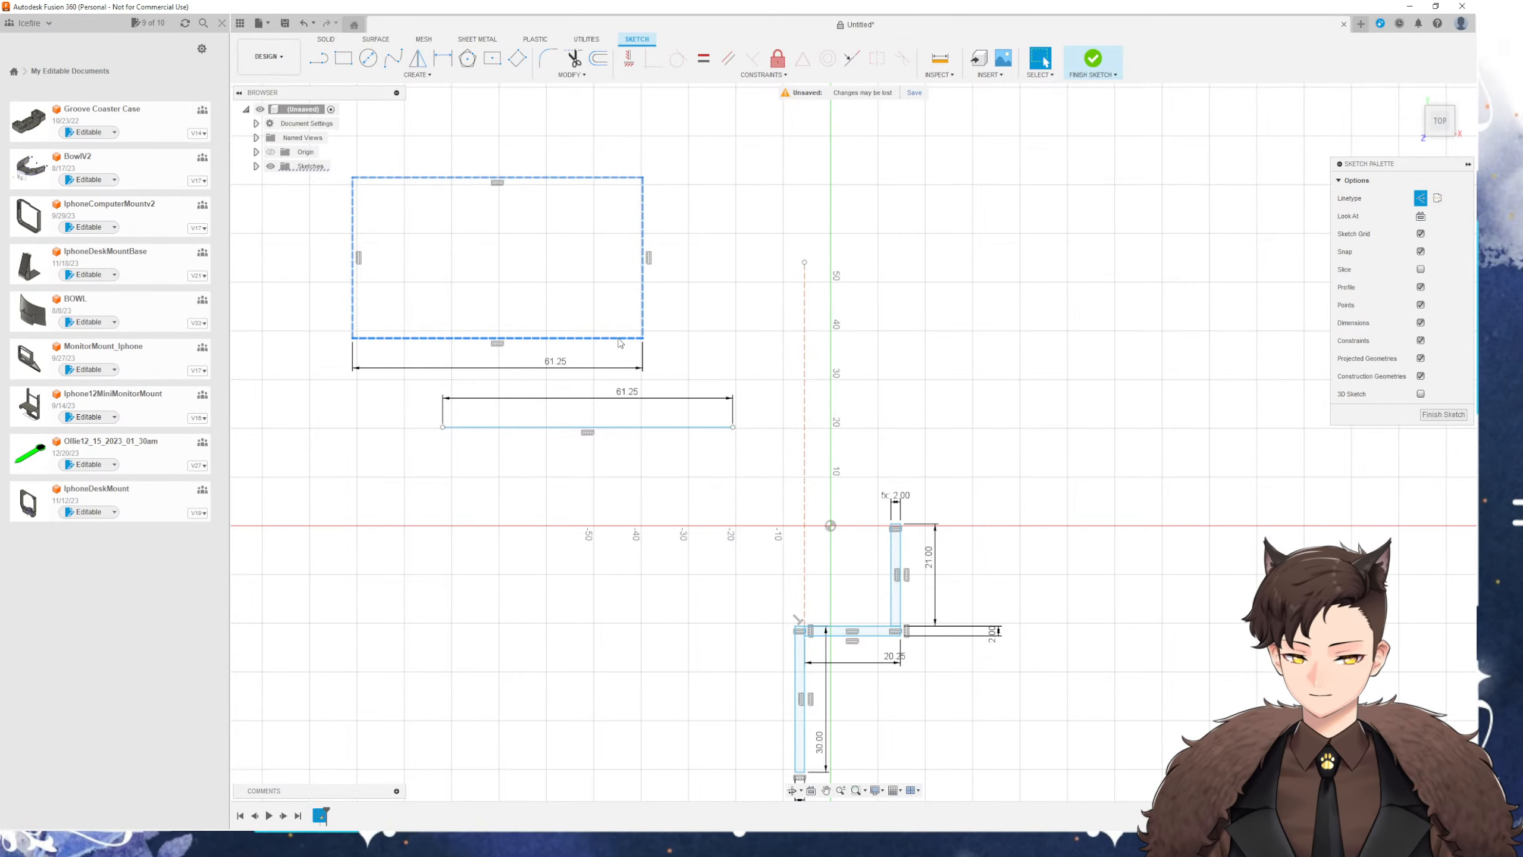
{"action": "key", "text": "Delete"}
Move the separate 61.25 mm line up and slightly right, and place a sketch point at its midpoint
{"action": "left_click_drag", "start_coordinate": [648, 433], "coordinate": [677, 365]}
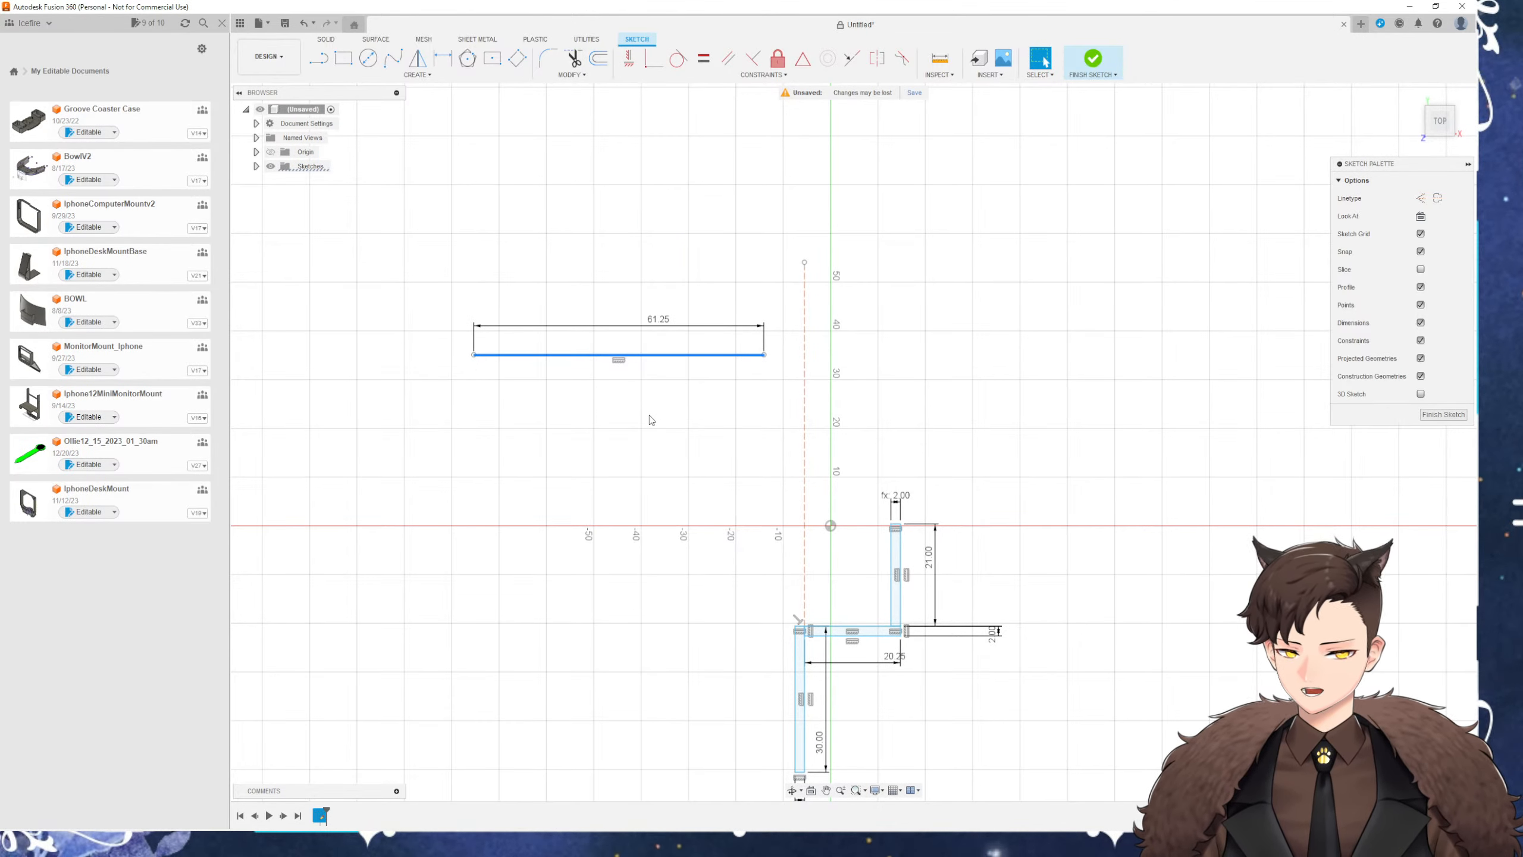
{"action": "left_click", "coordinate": [424, 67]}
{"action": "left_click", "coordinate": [424, 74]}
{"action": "left_click", "coordinate": [340, 197]}
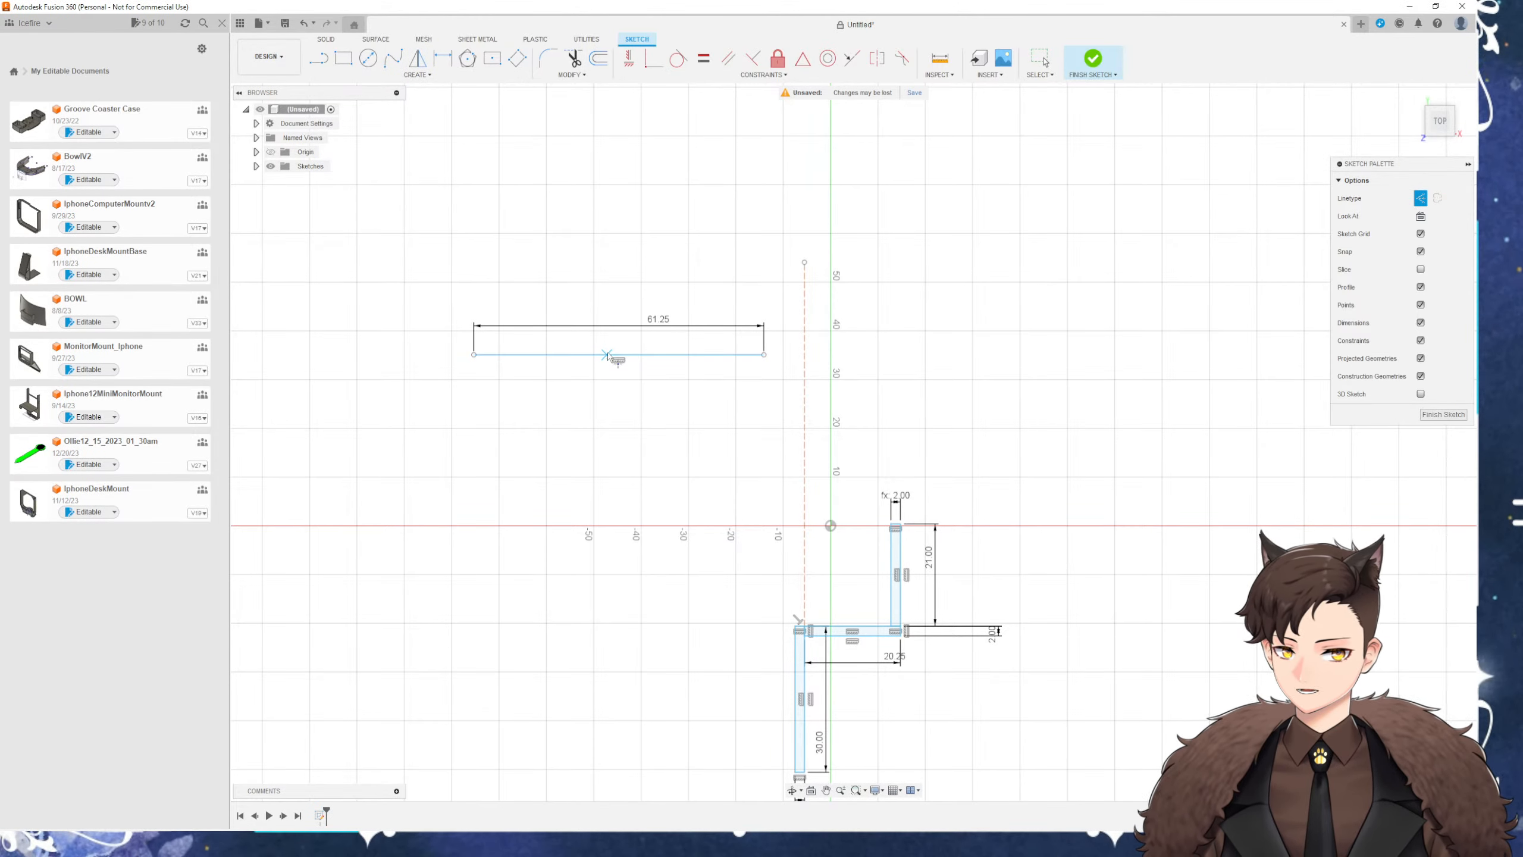
{"action": "left_click", "coordinate": [618, 355]}
{"action": "key", "text": "Escape"}
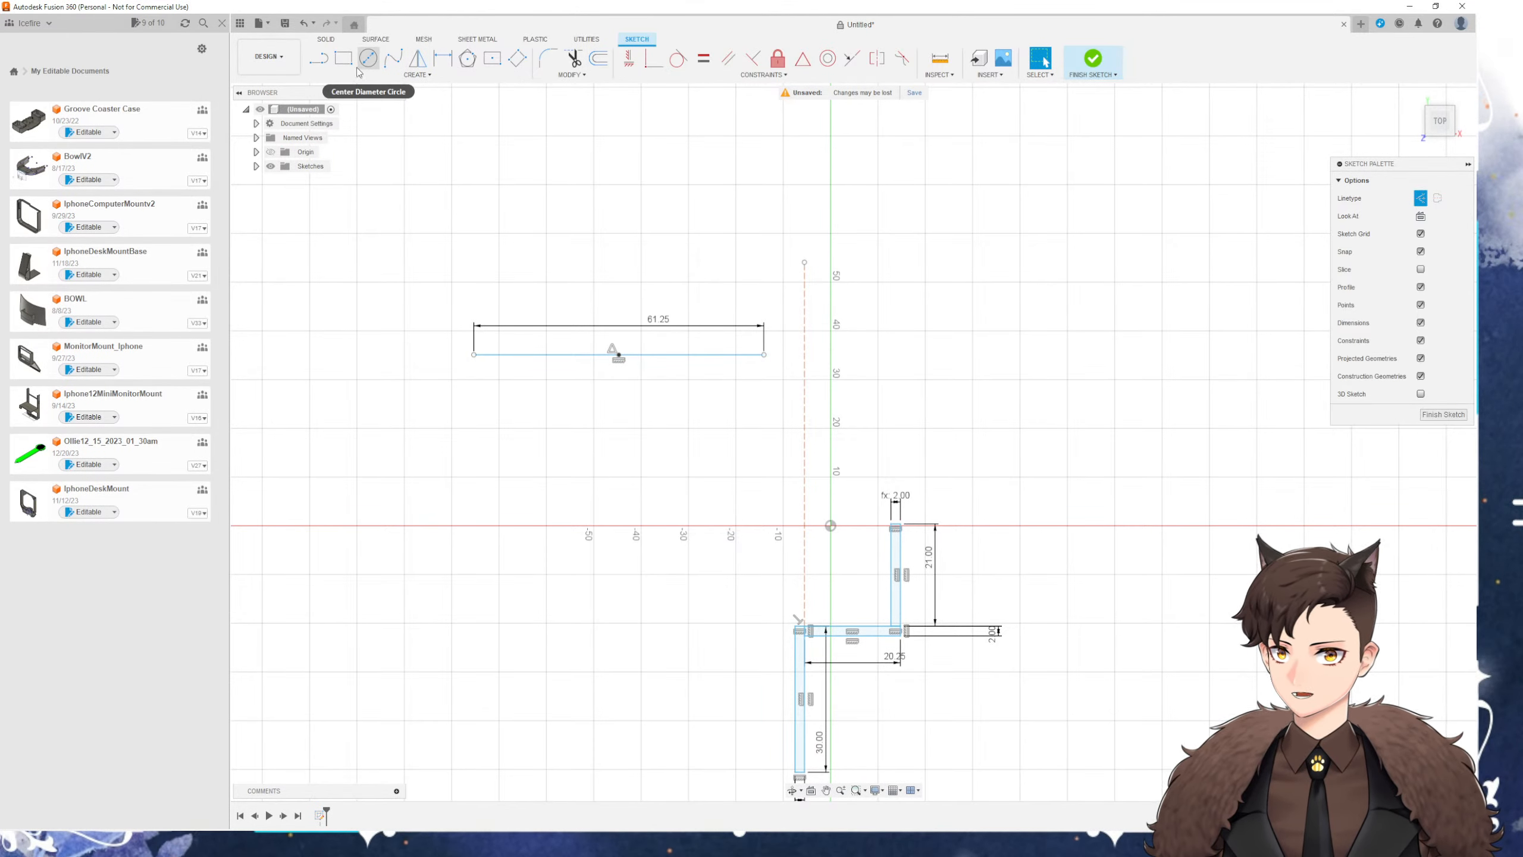
Sketch a tall construction rectangle about 19 mm wide just below the 61.25 mm line
{"action": "left_click", "coordinate": [343, 58]}
{"action": "left_click", "coordinate": [417, 74]}
{"action": "mouse_move", "coordinate": [350, 100]}
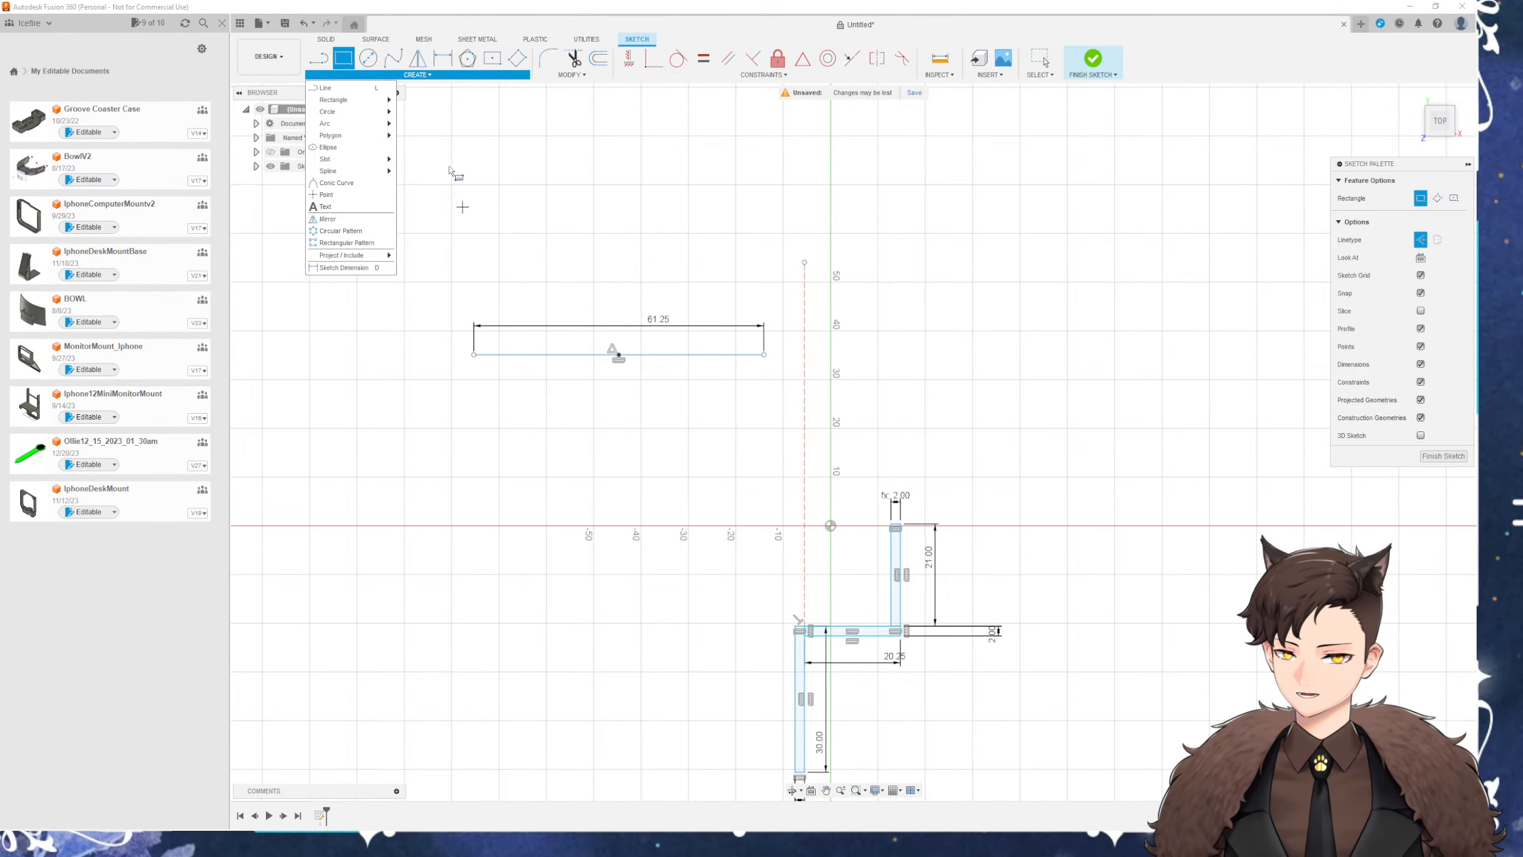
{"action": "left_click", "coordinate": [579, 386]}
{"action": "left_click", "coordinate": [667, 610]}
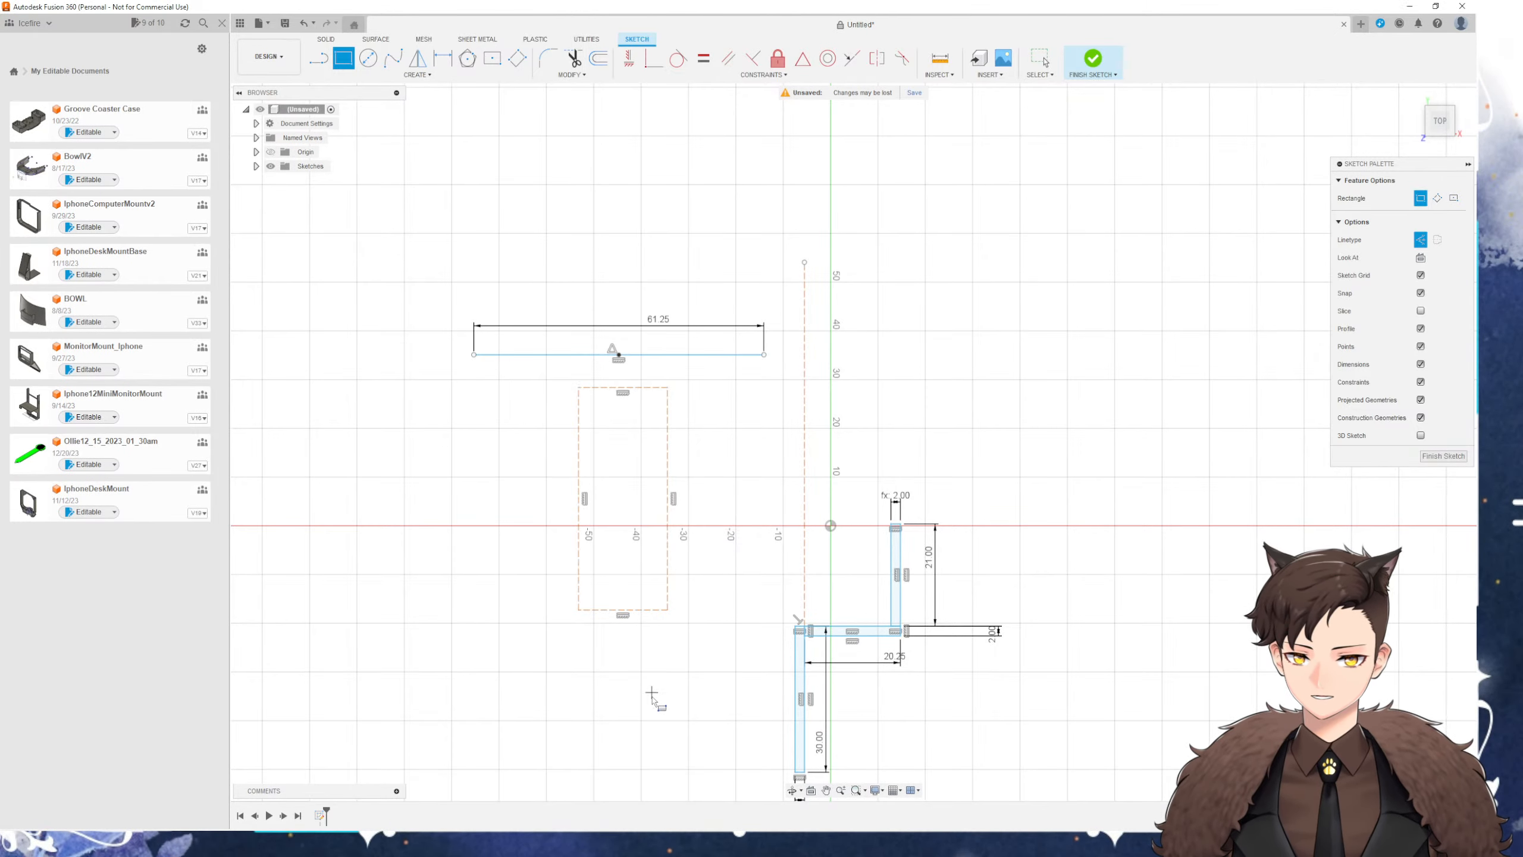
{"action": "key", "text": "Escape"}
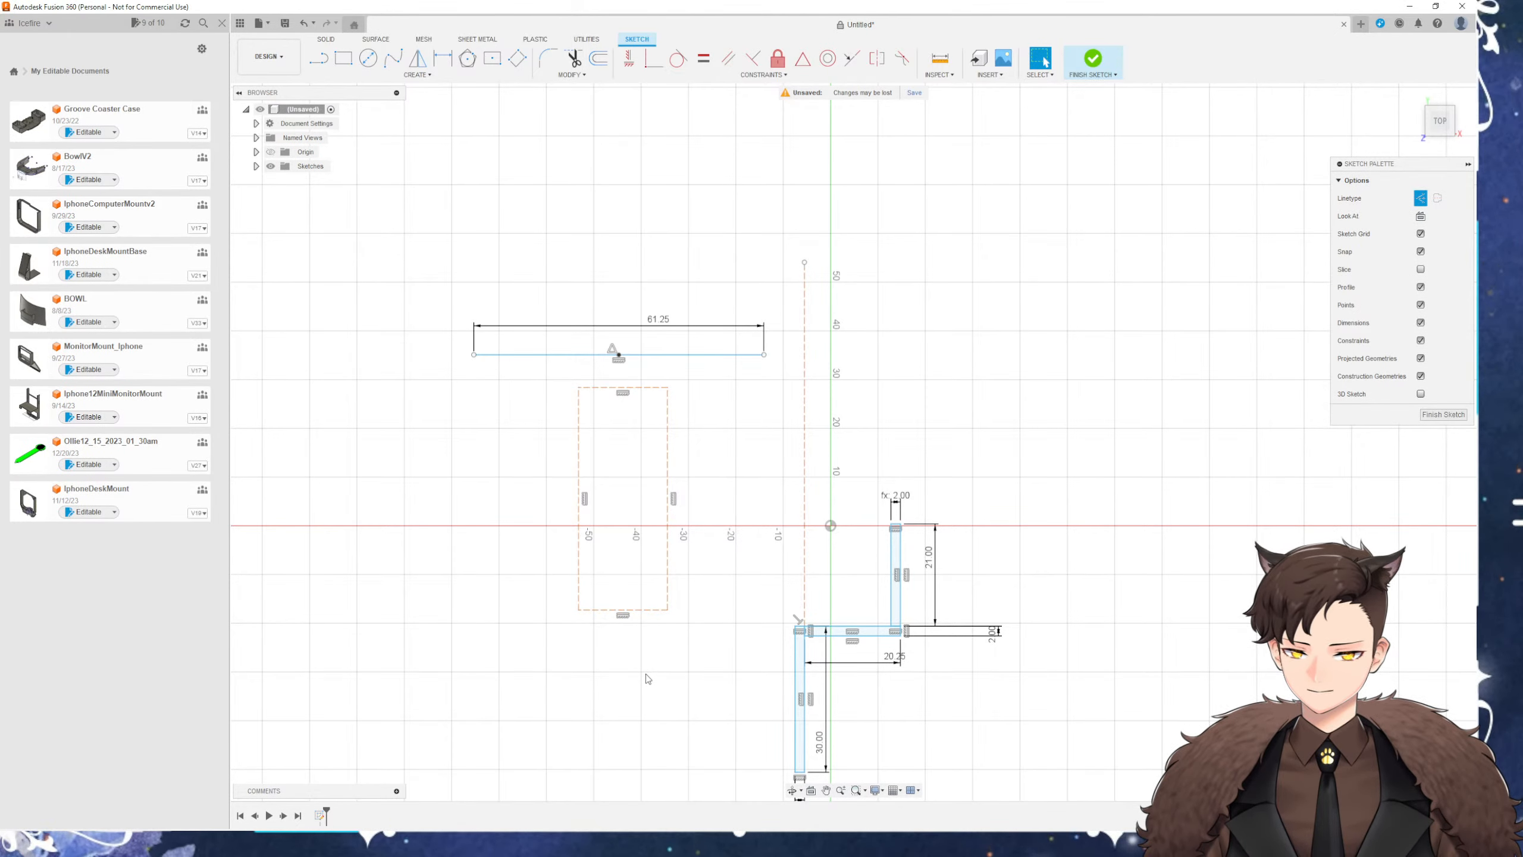
Convert the 61.25 mm line to construction geometry and place a sketch point at the midpoint of the rectangle's upper edge
{"action": "left_click", "coordinate": [709, 357]}
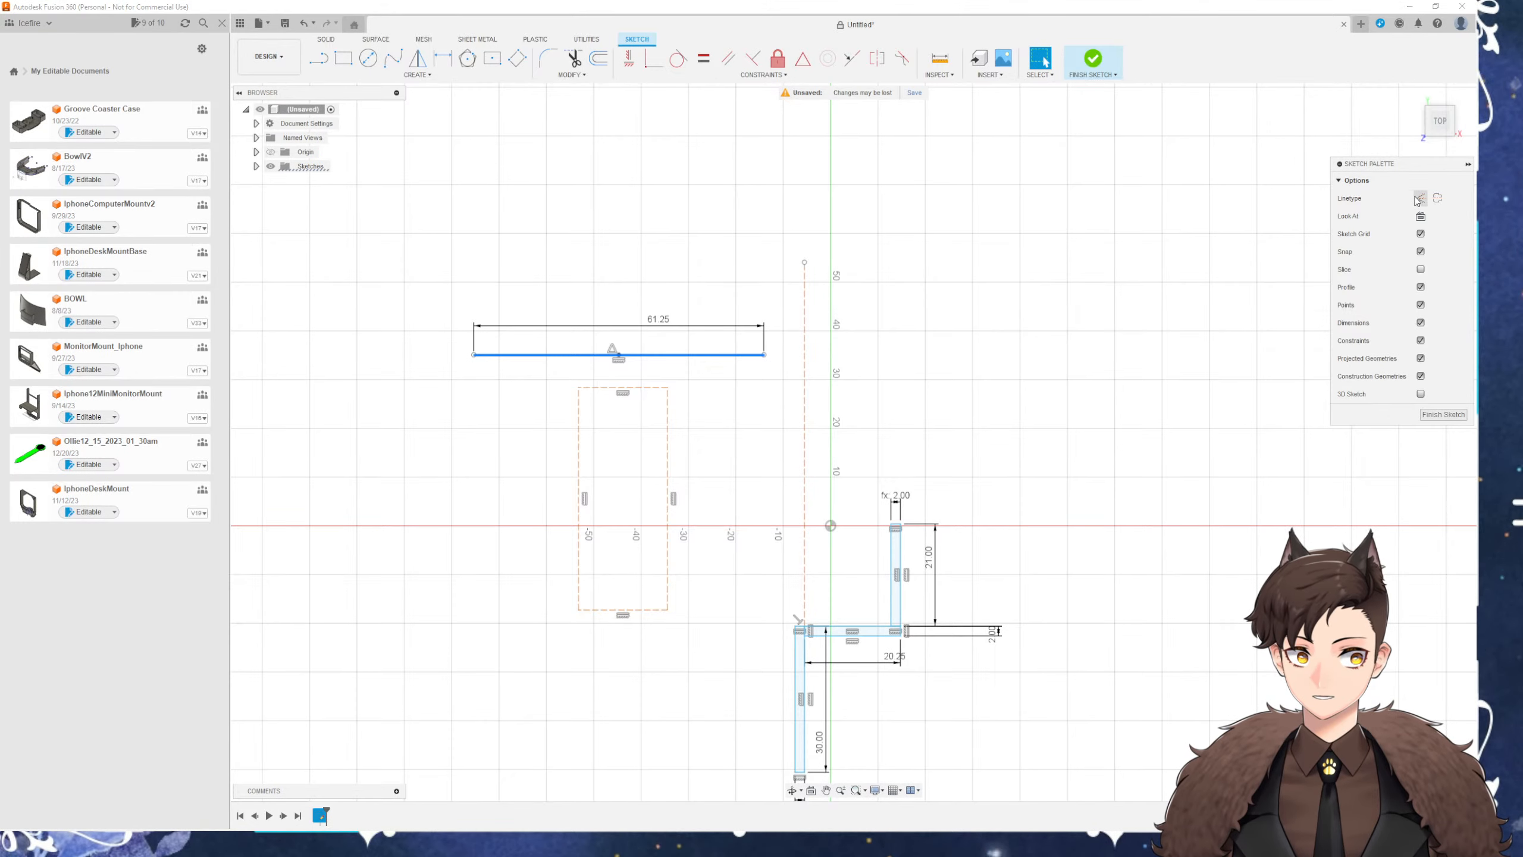
{"action": "key", "text": "x"}
{"action": "left_click", "coordinate": [417, 75]}
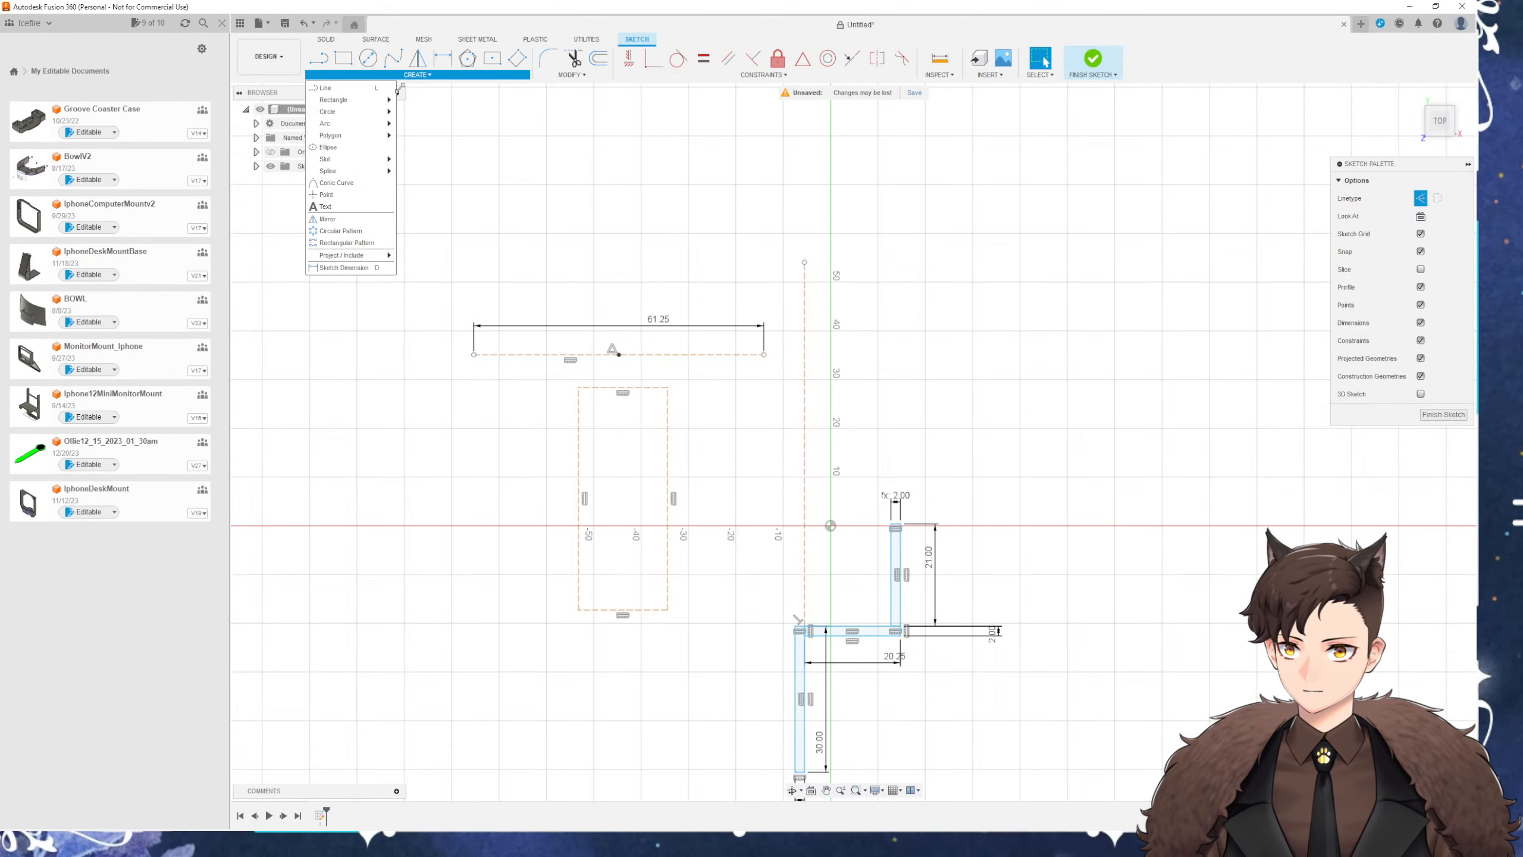
{"action": "left_click", "coordinate": [337, 208]}
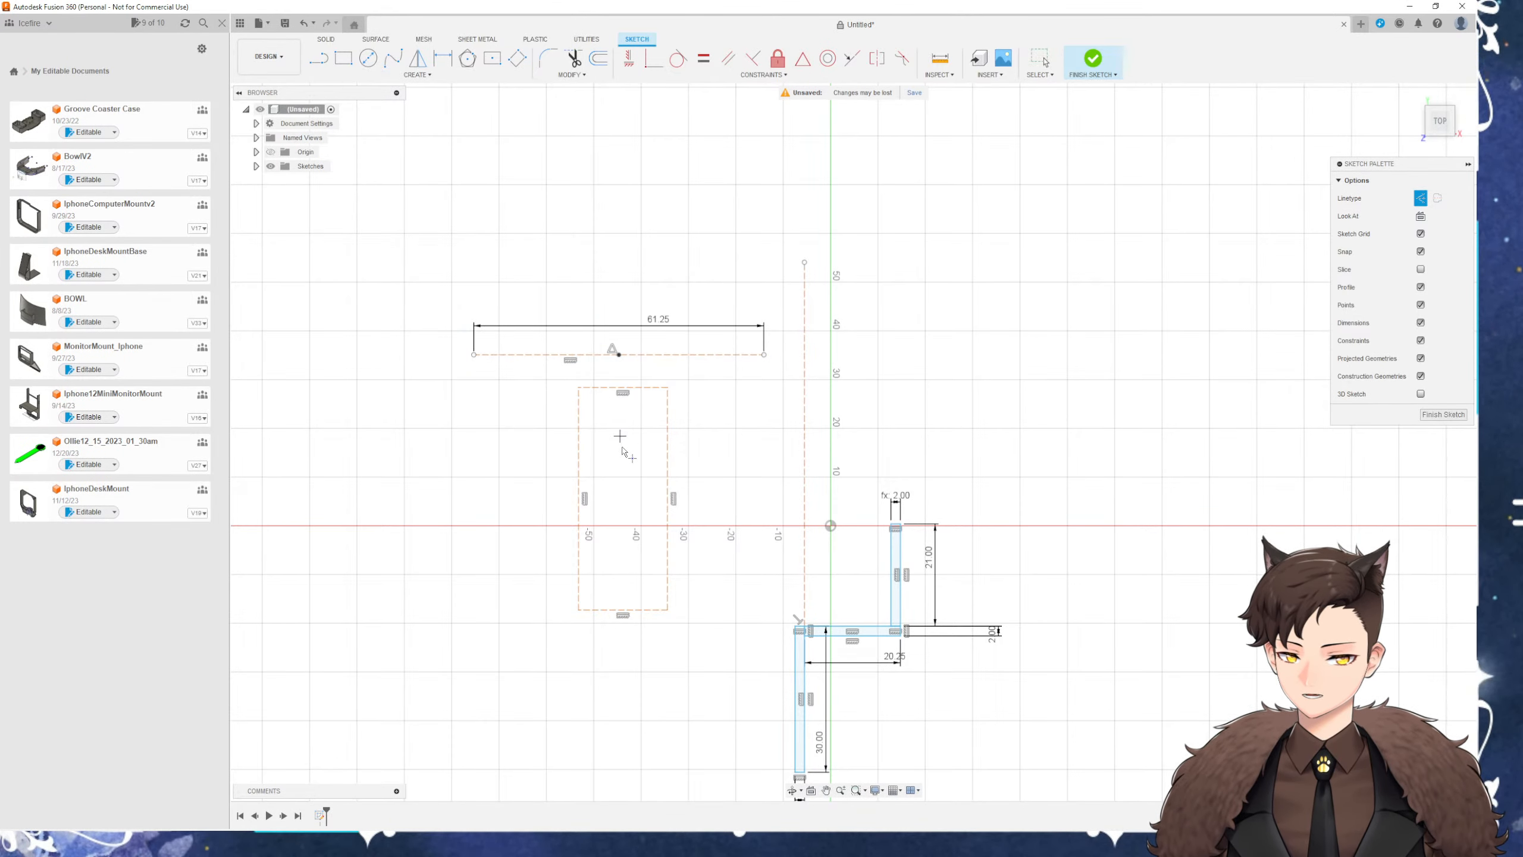
{"action": "key", "text": "Escape"}
Make the midpoint of the rectangle's upper edge coincident with the midpoint of the 61.25 mm line
{"action": "left_click", "coordinate": [654, 59]}
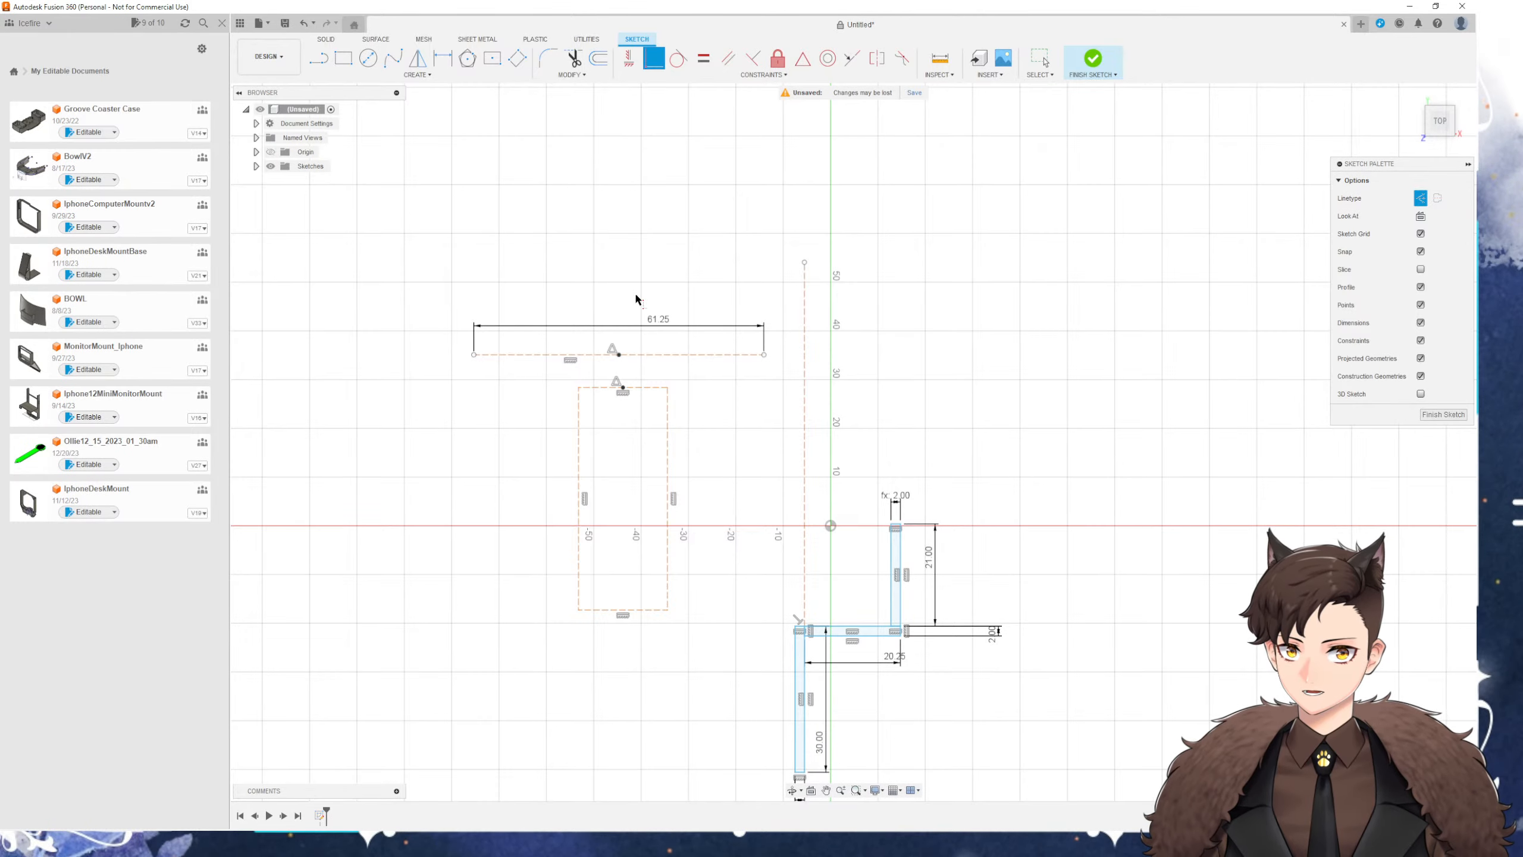
{"action": "left_click", "coordinate": [622, 387]}
{"action": "left_click", "coordinate": [618, 355]}
{"action": "key", "text": "Escape"}
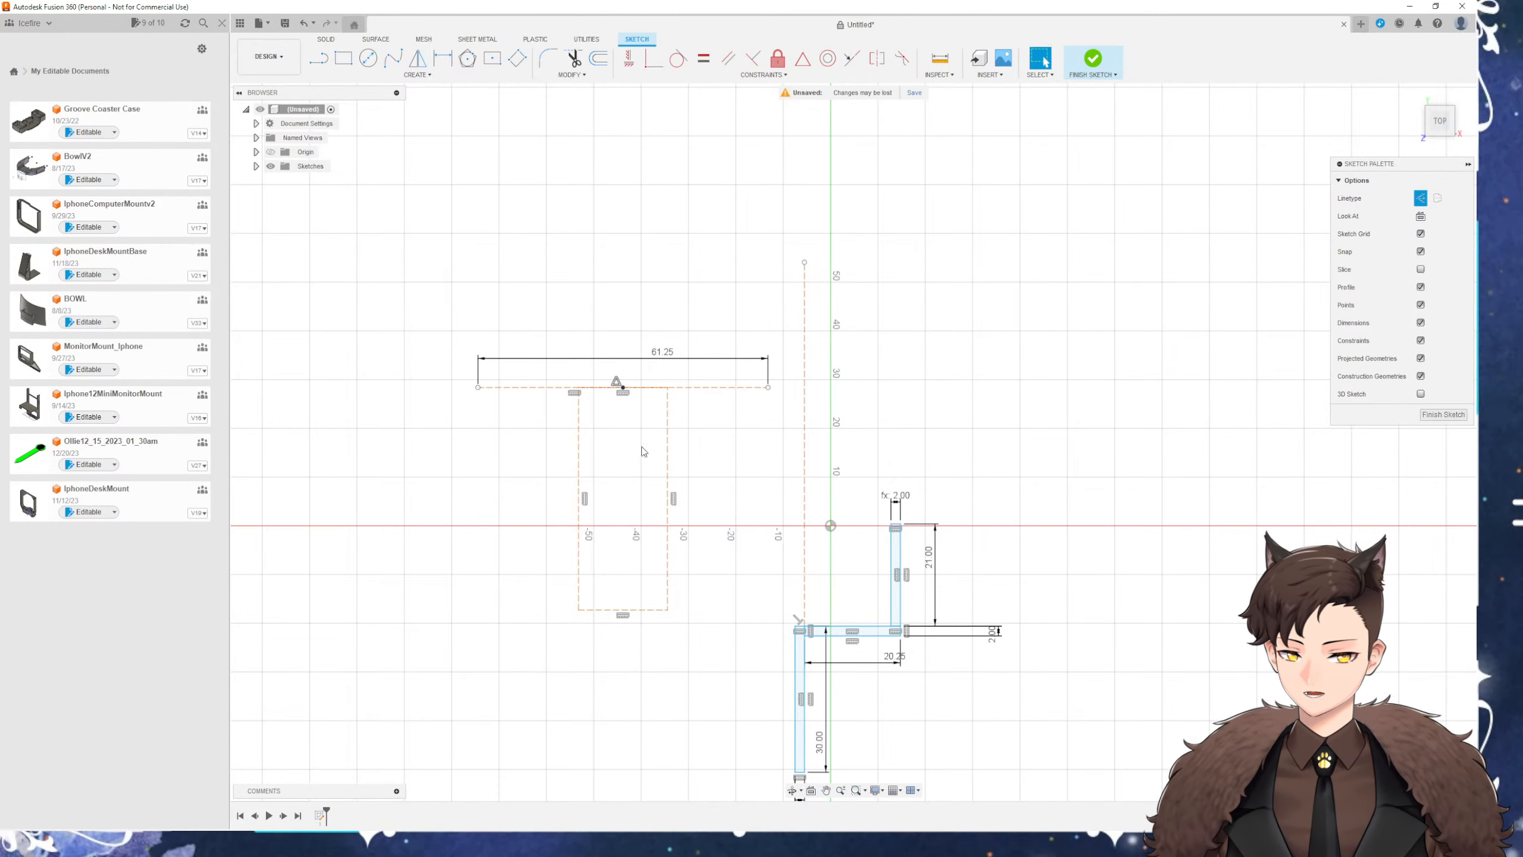
Dimension the construction rectangle's width as 37 mm
{"action": "key", "text": "d"}
{"action": "left_click", "coordinate": [611, 610]}
{"action": "left_click", "coordinate": [600, 646]}
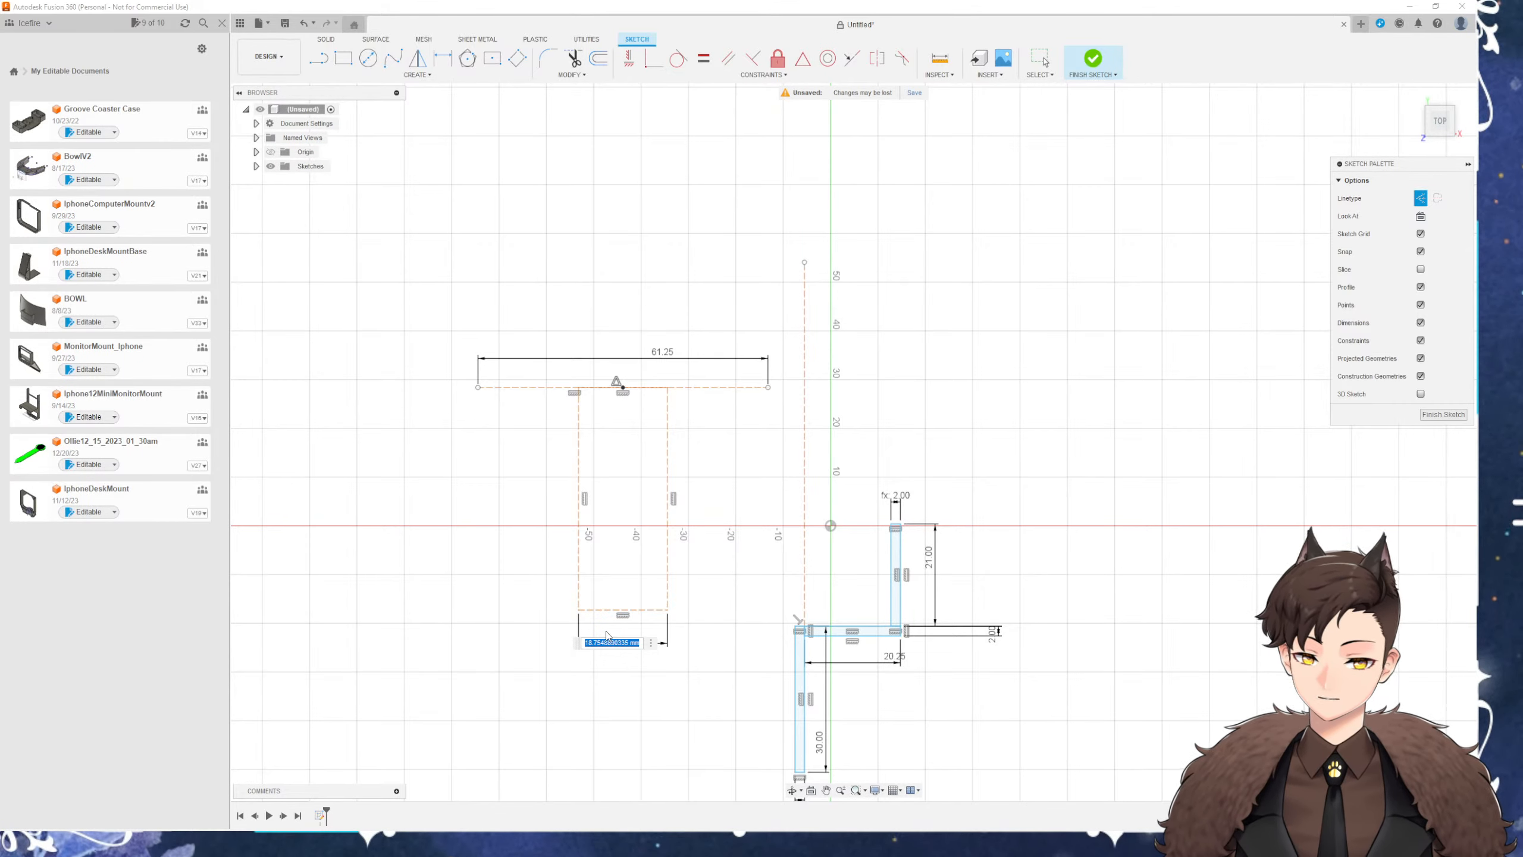
{"action": "key", "text": "Return"}
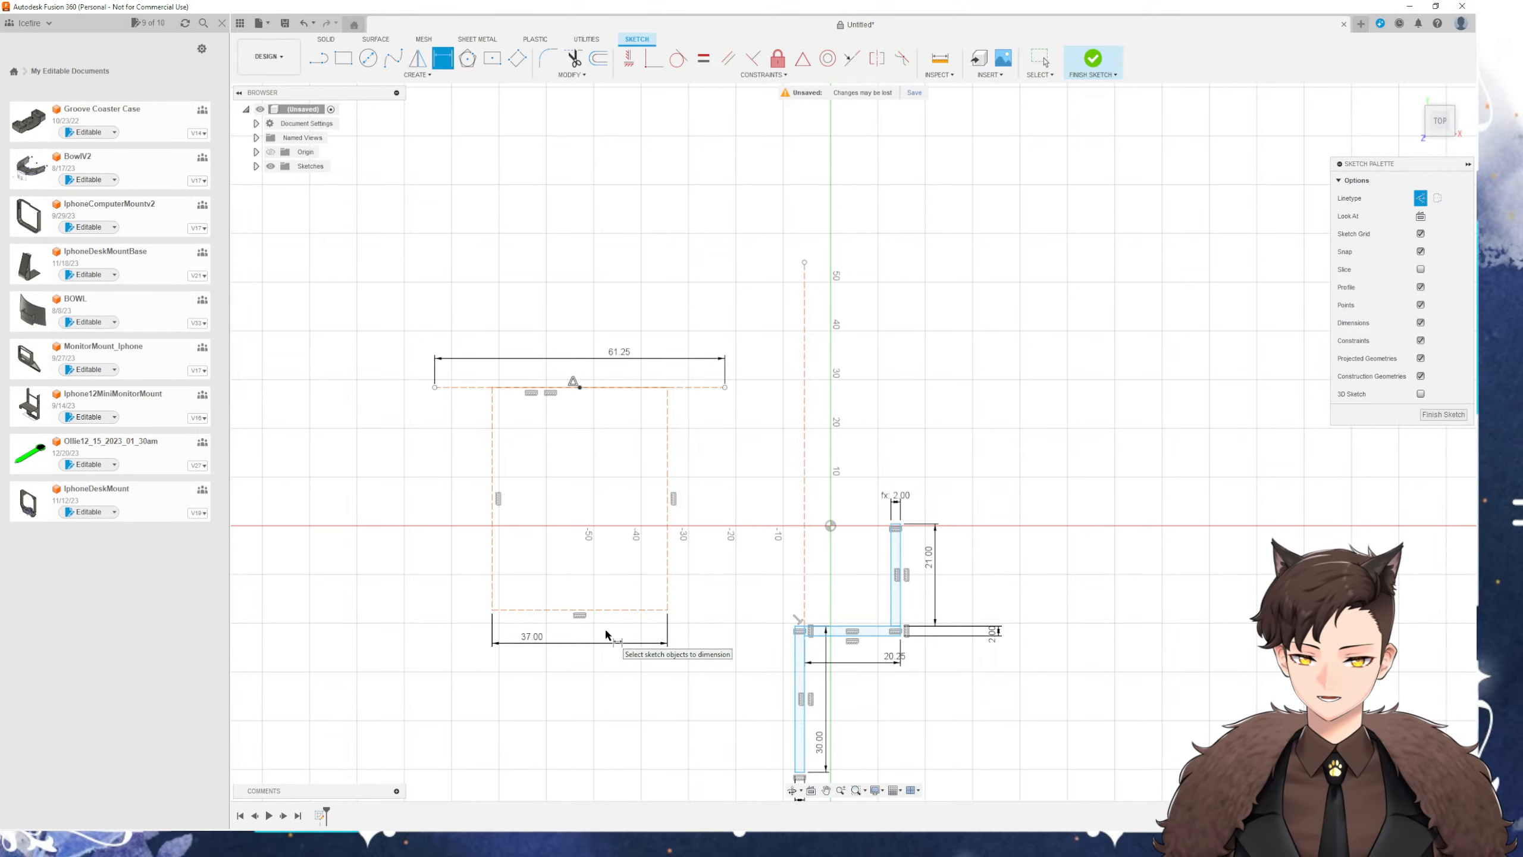
Dimension the construction rectangle's height as 58.33 mm
{"action": "left_click", "coordinate": [667, 473]}
{"action": "left_click", "coordinate": [693, 465]}
{"action": "type", "text": "58"}
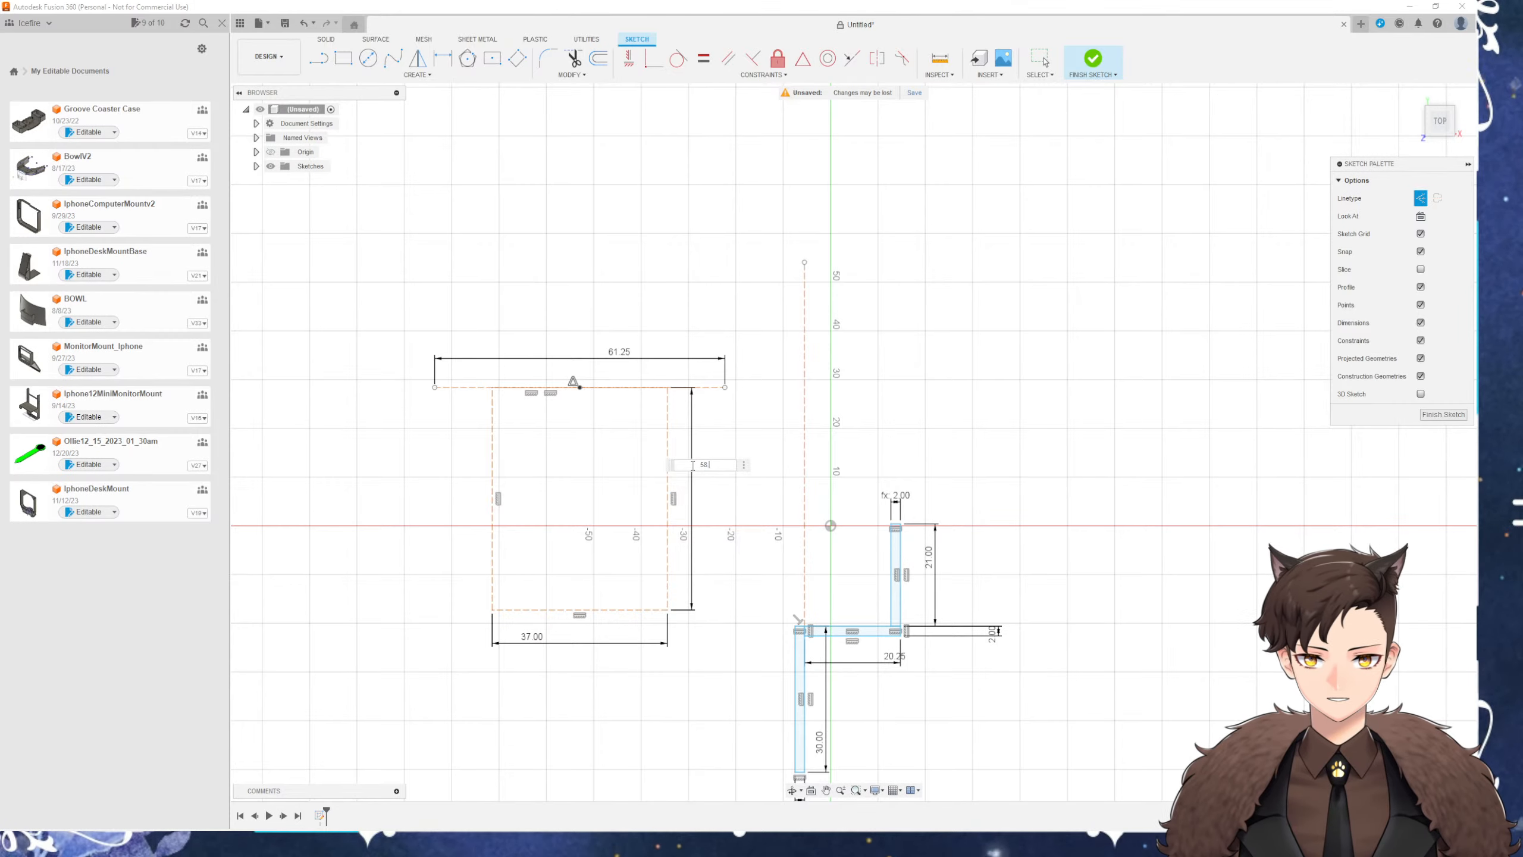
{"action": "type", "text": ".33"}
{"action": "key", "text": "Return"}
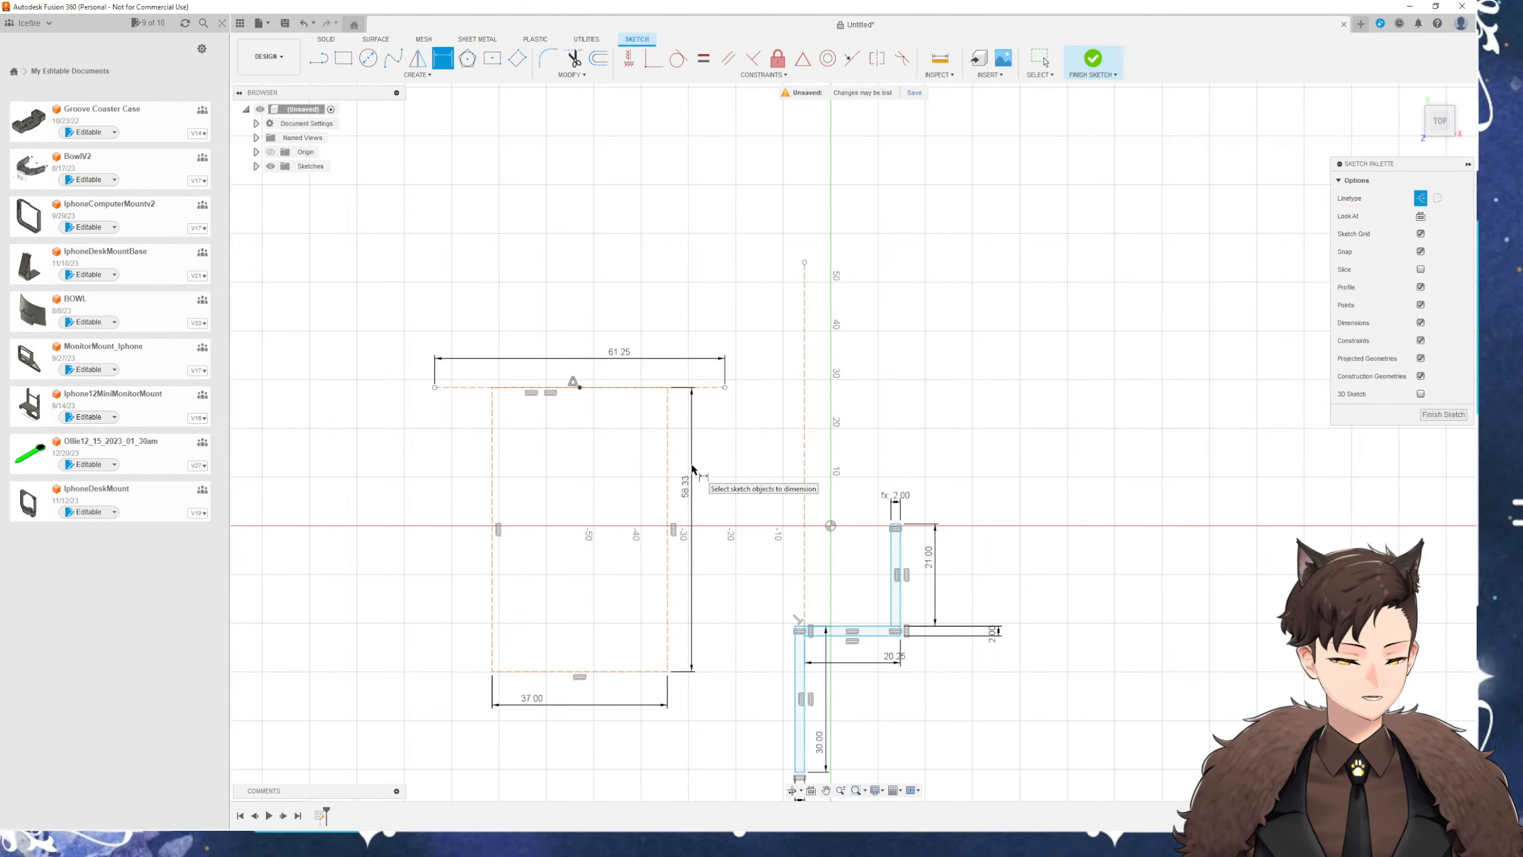
{"action": "middle_click_drag", "start_coordinate": [750, 523], "coordinate": [764, 392]}
{"action": "key", "text": "Escape"}
Sketch a smaller construction rectangle about 10 mm wide below the 37 mm wide rectangle
{"action": "scroll", "coordinate": [600, 603], "scroll_direction": "up", "scroll_amount": 2}
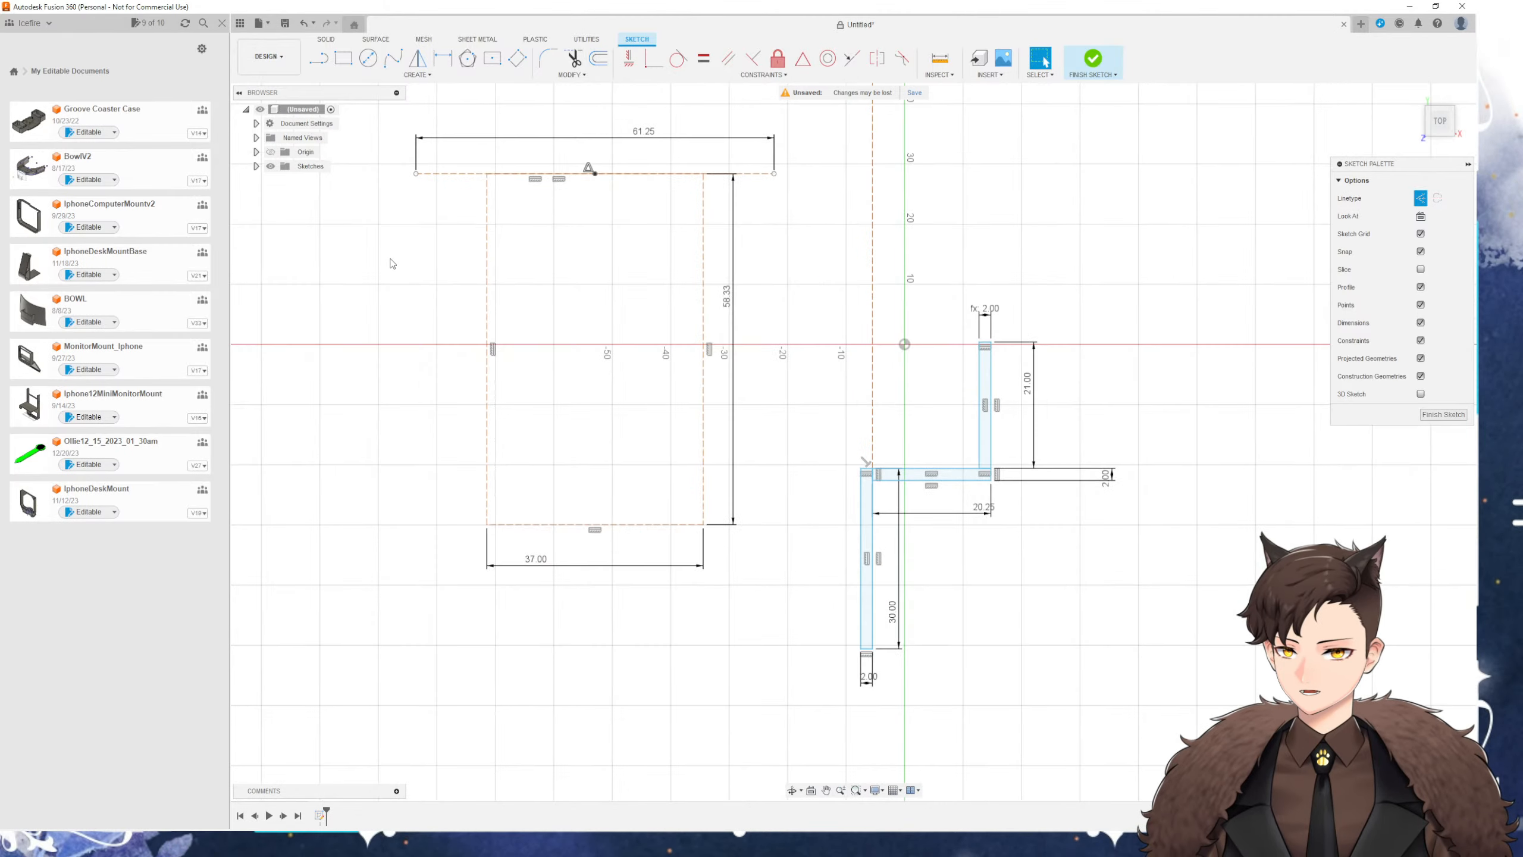
{"action": "left_click", "coordinate": [347, 63]}
{"action": "left_click", "coordinate": [571, 600]}
{"action": "left_click", "coordinate": [628, 697]}
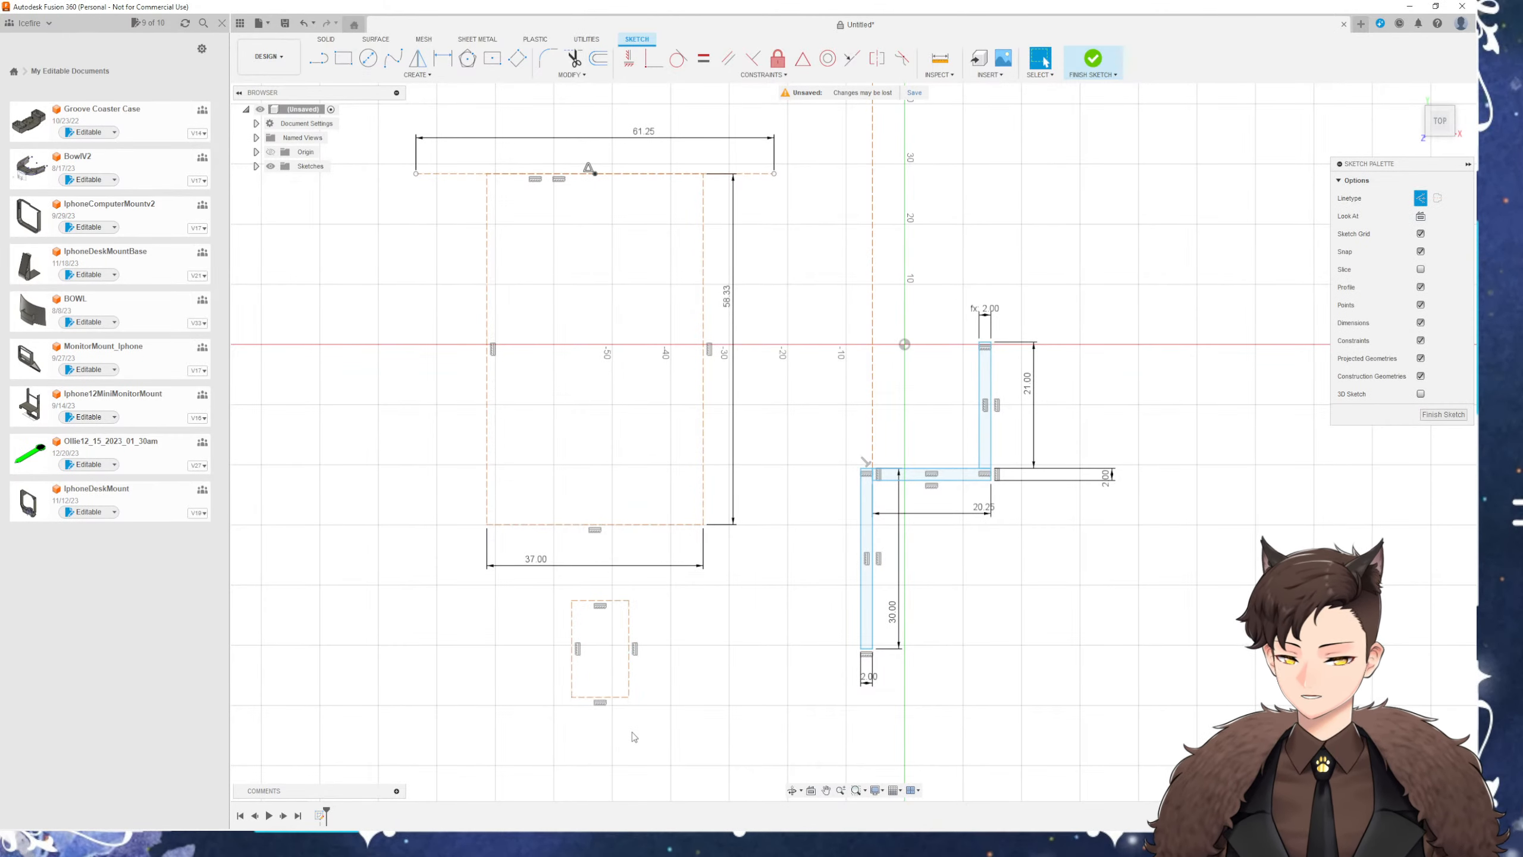
Dimension the smaller construction rectangle as 14 mm wide and 20.5 mm high
{"action": "key", "text": "d"}
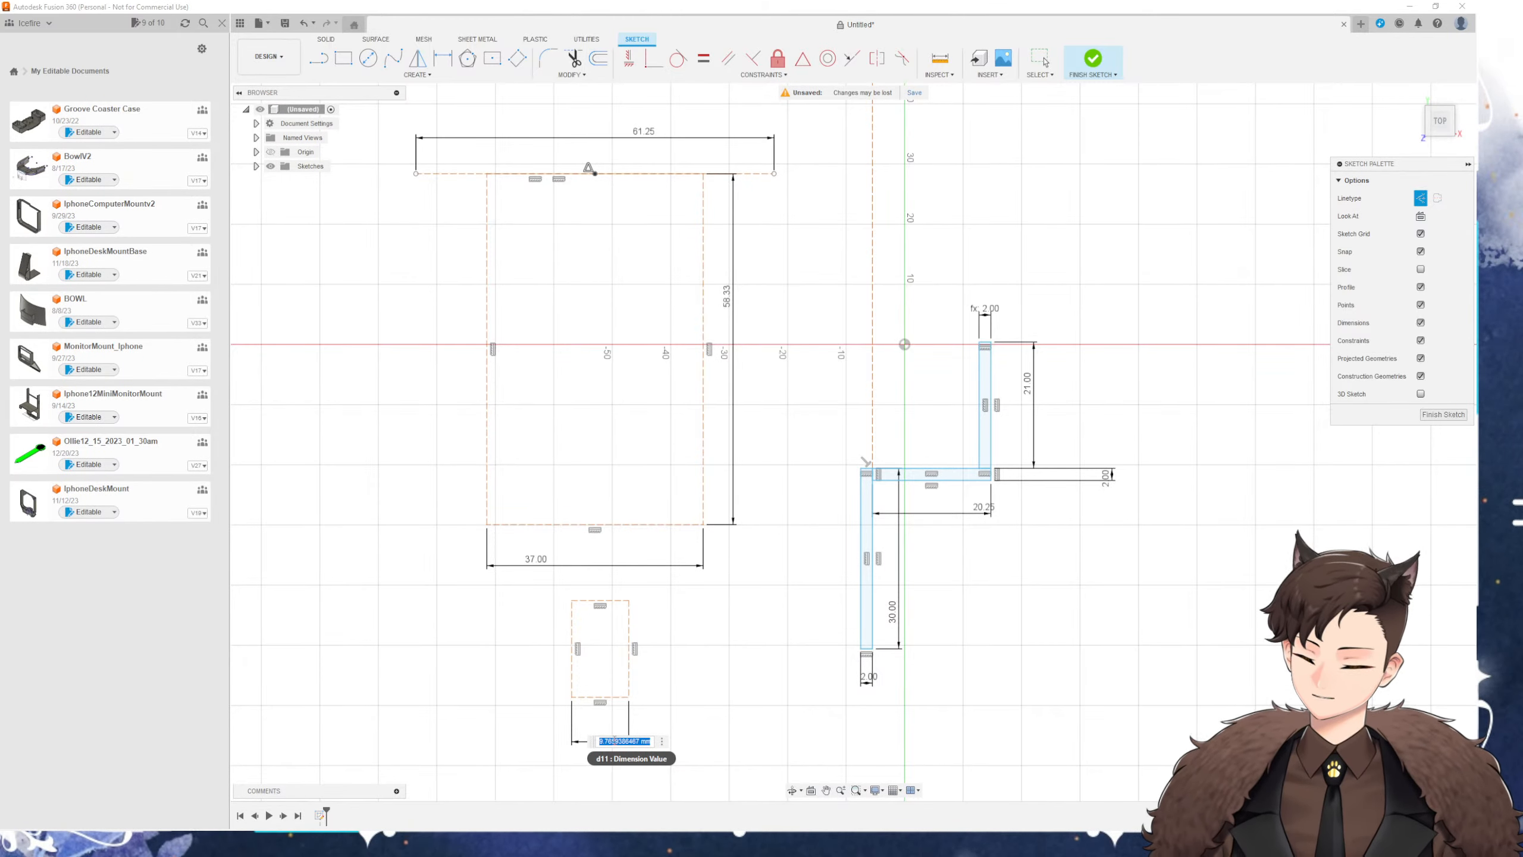
{"action": "type", "text": "14"}
{"action": "key", "text": "Return"}
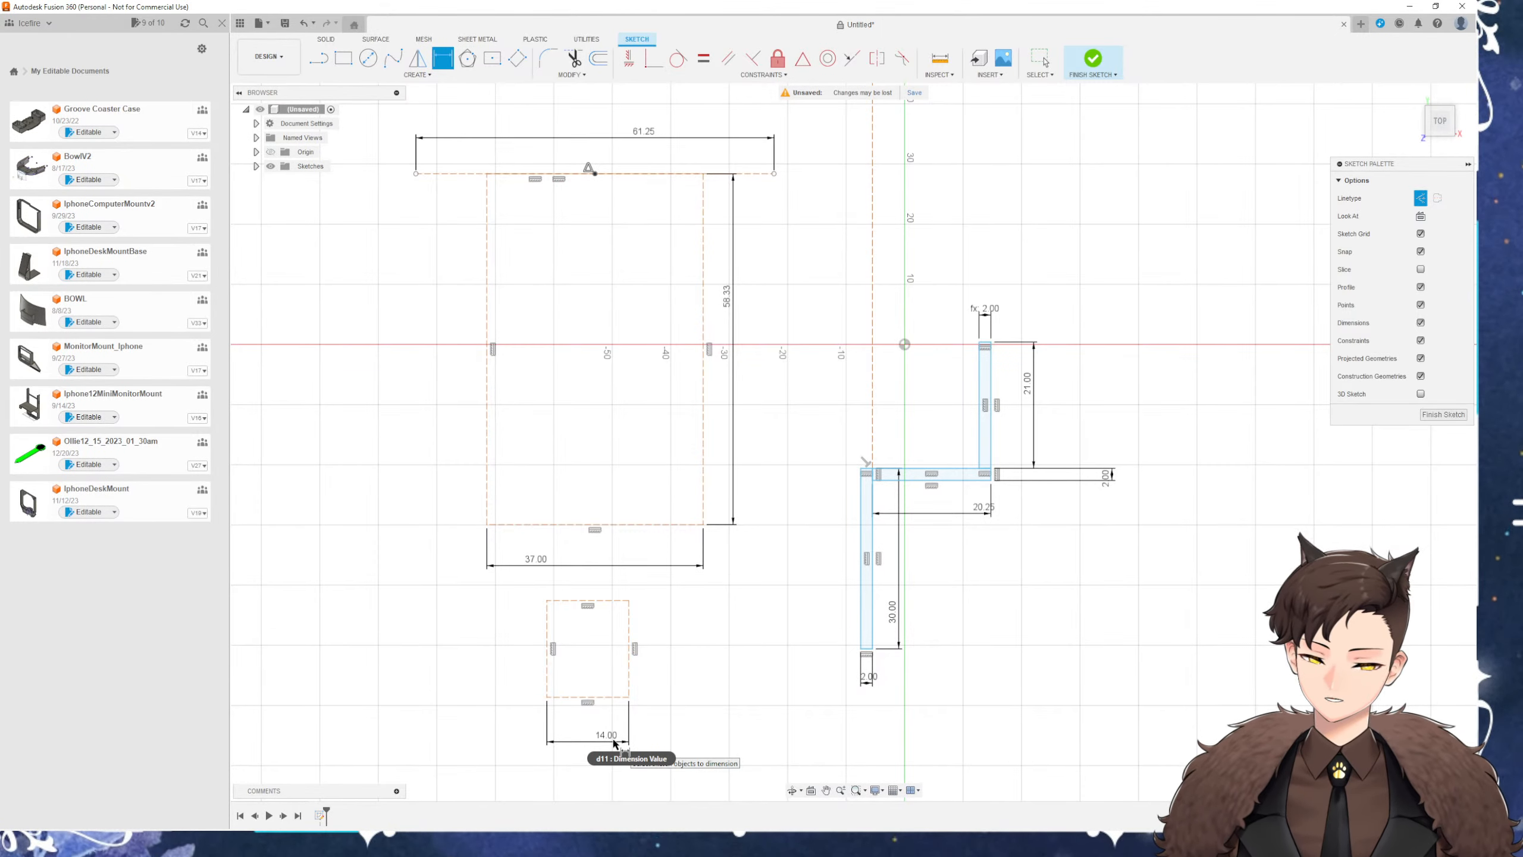
{"action": "left_click", "coordinate": [627, 684]}
{"action": "left_click", "coordinate": [655, 670]}
{"action": "type", "text": "20.5"}
{"action": "key", "text": "Return"}
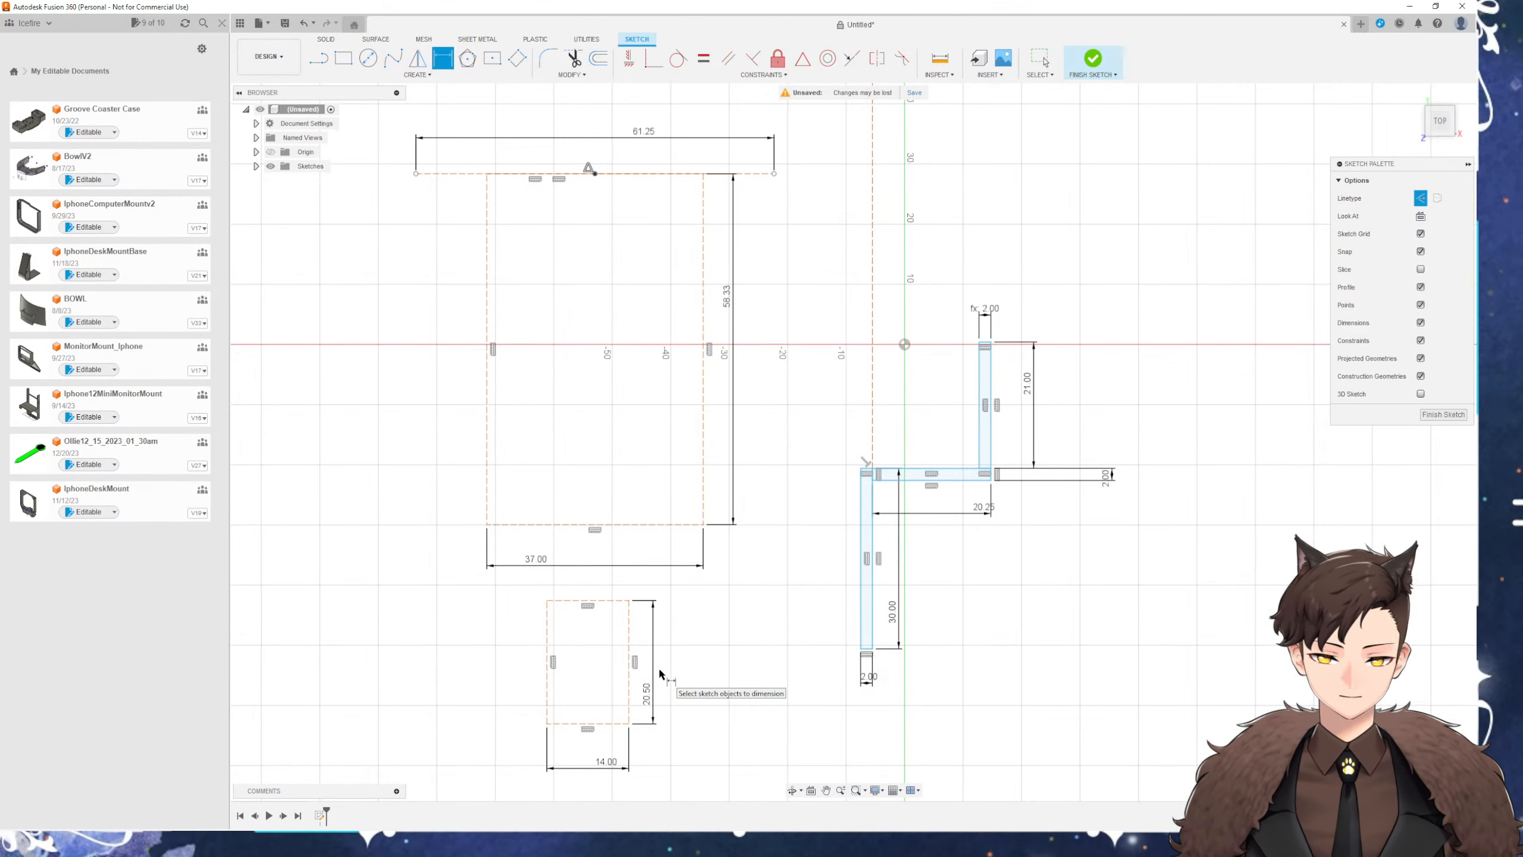
{"action": "key", "text": "Escape"}
Place sketch points at the midpoints of the small rectangle's upper edge and the large rectangle's lower edge
{"action": "scroll", "coordinate": [554, 574], "scroll_direction": "up", "scroll_amount": 3}
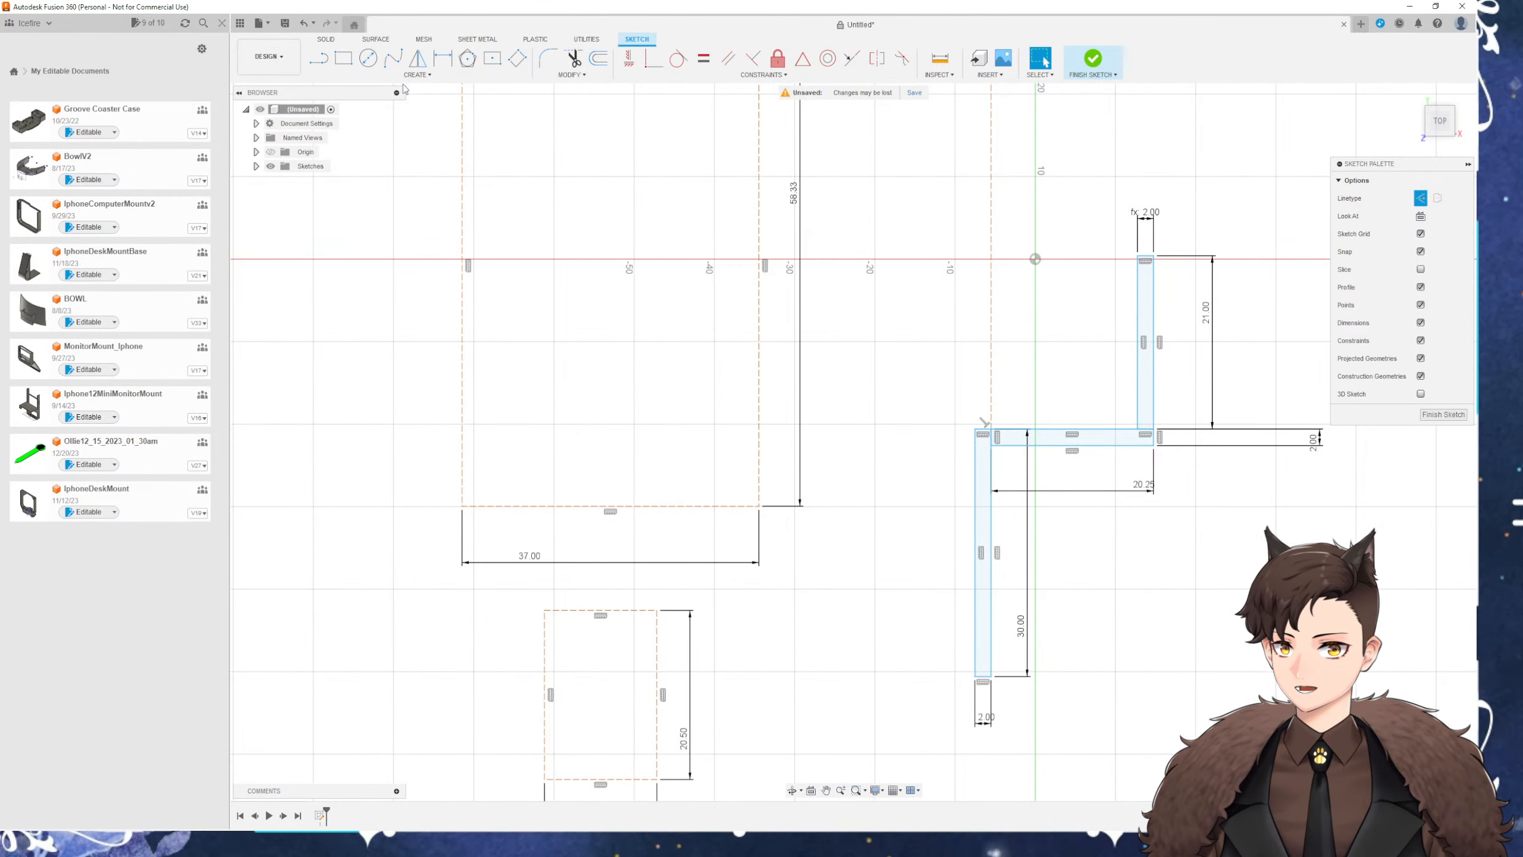
{"action": "left_click", "coordinate": [417, 75]}
{"action": "left_click", "coordinate": [336, 194]}
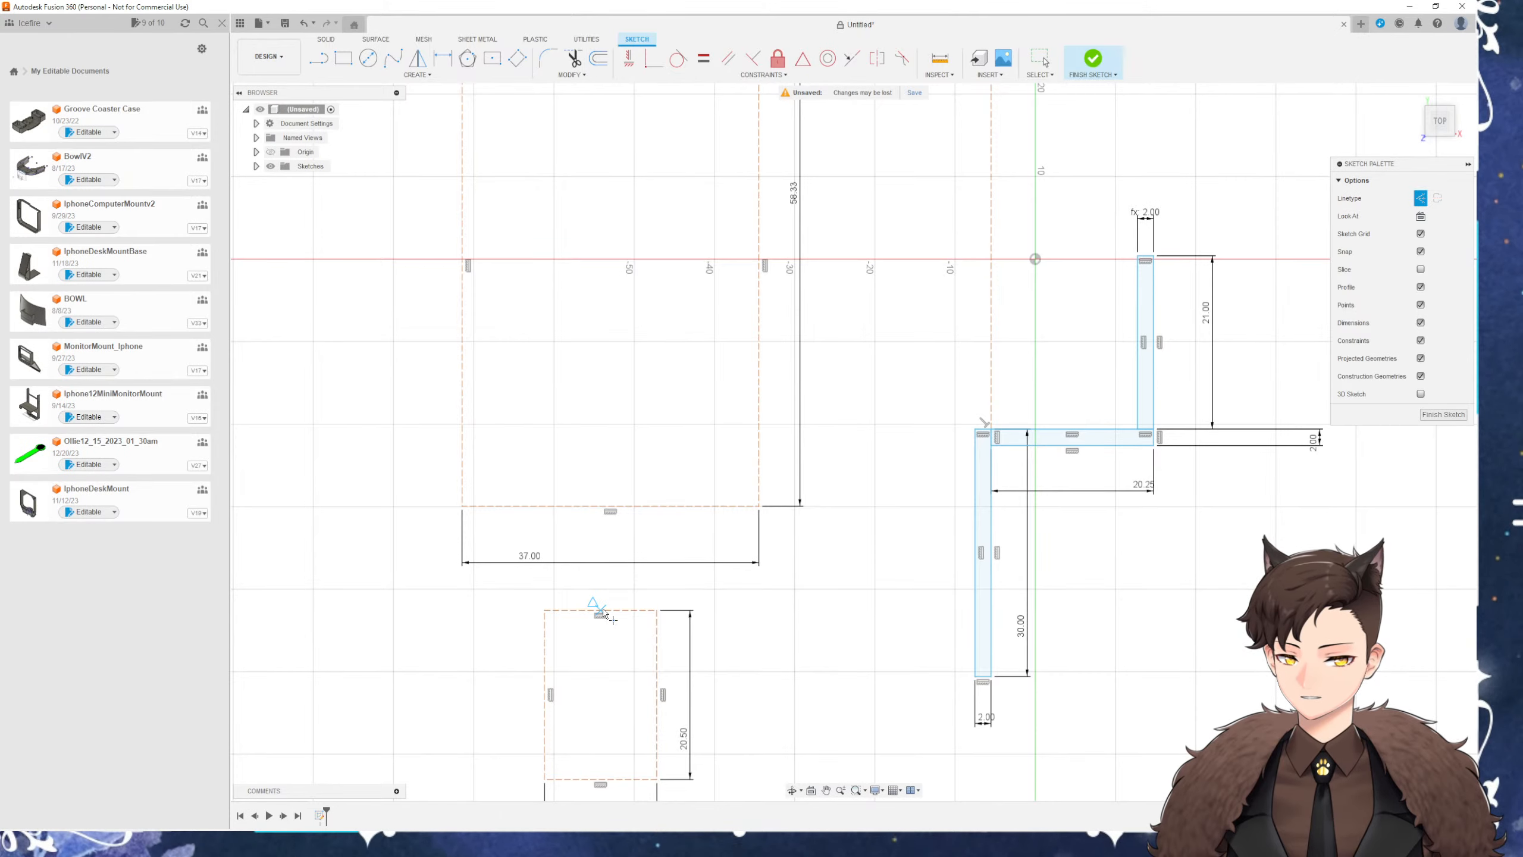
{"action": "left_click", "coordinate": [610, 506]}
{"action": "key", "text": "Escape"}
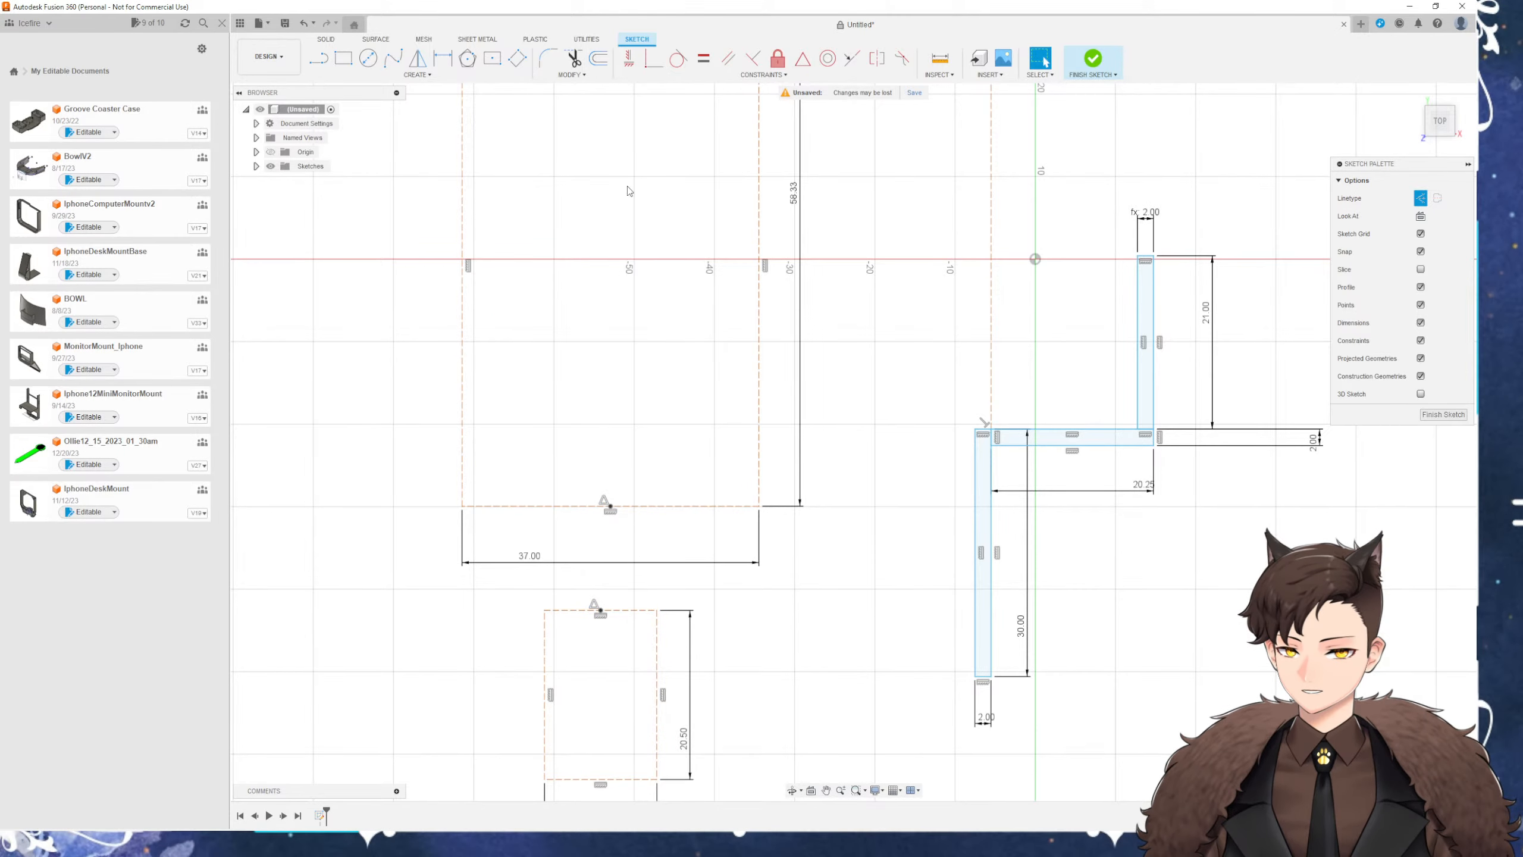
Make the midpoint of the small rectangle's upper edge coincident with the midpoint of the large rectangle's lower edge
{"action": "left_click", "coordinate": [653, 59]}
{"action": "left_click", "coordinate": [610, 506]}
{"action": "left_click", "coordinate": [600, 611]}
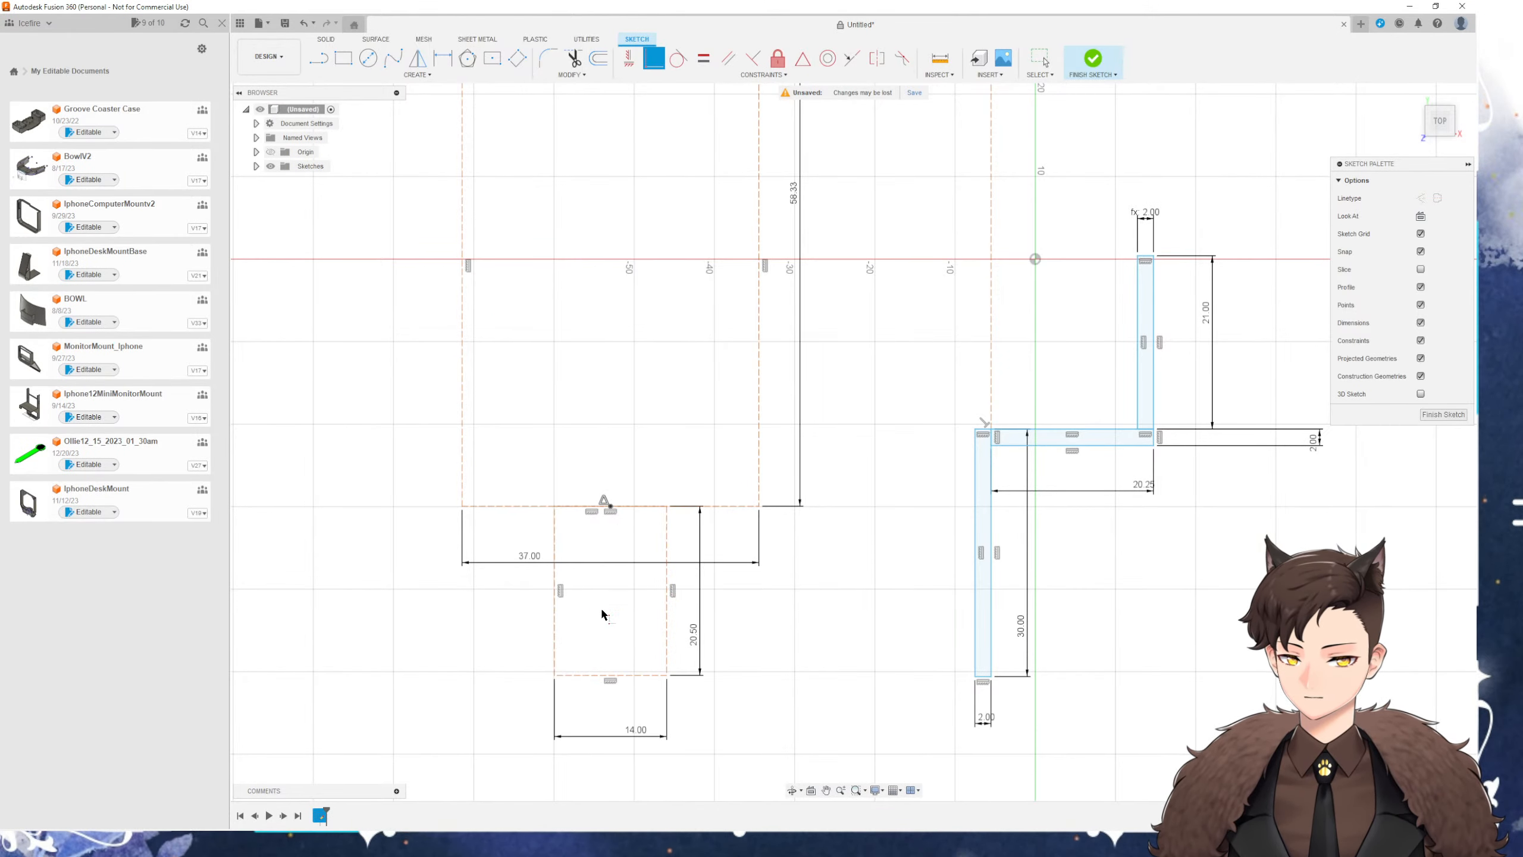
{"action": "scroll", "coordinate": [629, 618], "scroll_direction": "down", "scroll_amount": 3}
{"action": "key", "text": "Escape"}
Move the joined construction rectangles and their 61.25 mm line up and to the right, above the level of the stepped profile
{"action": "mouse_move", "coordinate": [682, 564]}
{"action": "left_mouse_down"}
{"action": "mouse_move", "coordinate": [648, 549]}
{"action": "mouse_move", "coordinate": [658, 438]}
{"action": "mouse_move", "coordinate": [695, 339]}
{"action": "mouse_move", "coordinate": [770, 339]}
{"action": "mouse_move", "coordinate": [732, 349]}
{"action": "left_mouse_up"}
{"action": "scroll", "coordinate": [688, 503], "scroll_direction": "down", "scroll_amount": 3}
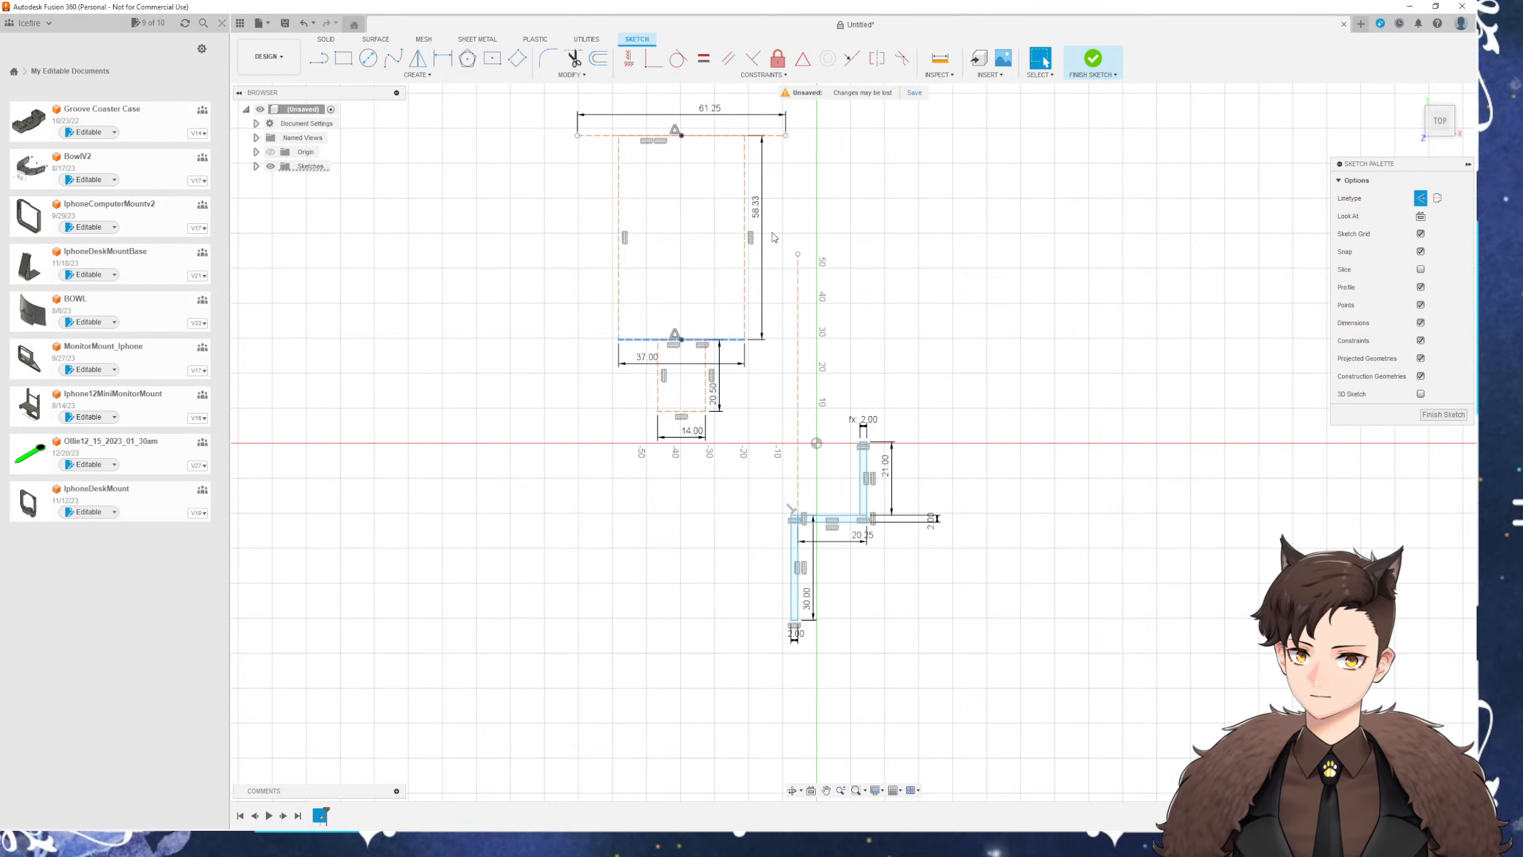
{"action": "middle_click_drag", "start_coordinate": [694, 542], "coordinate": [715, 555]}
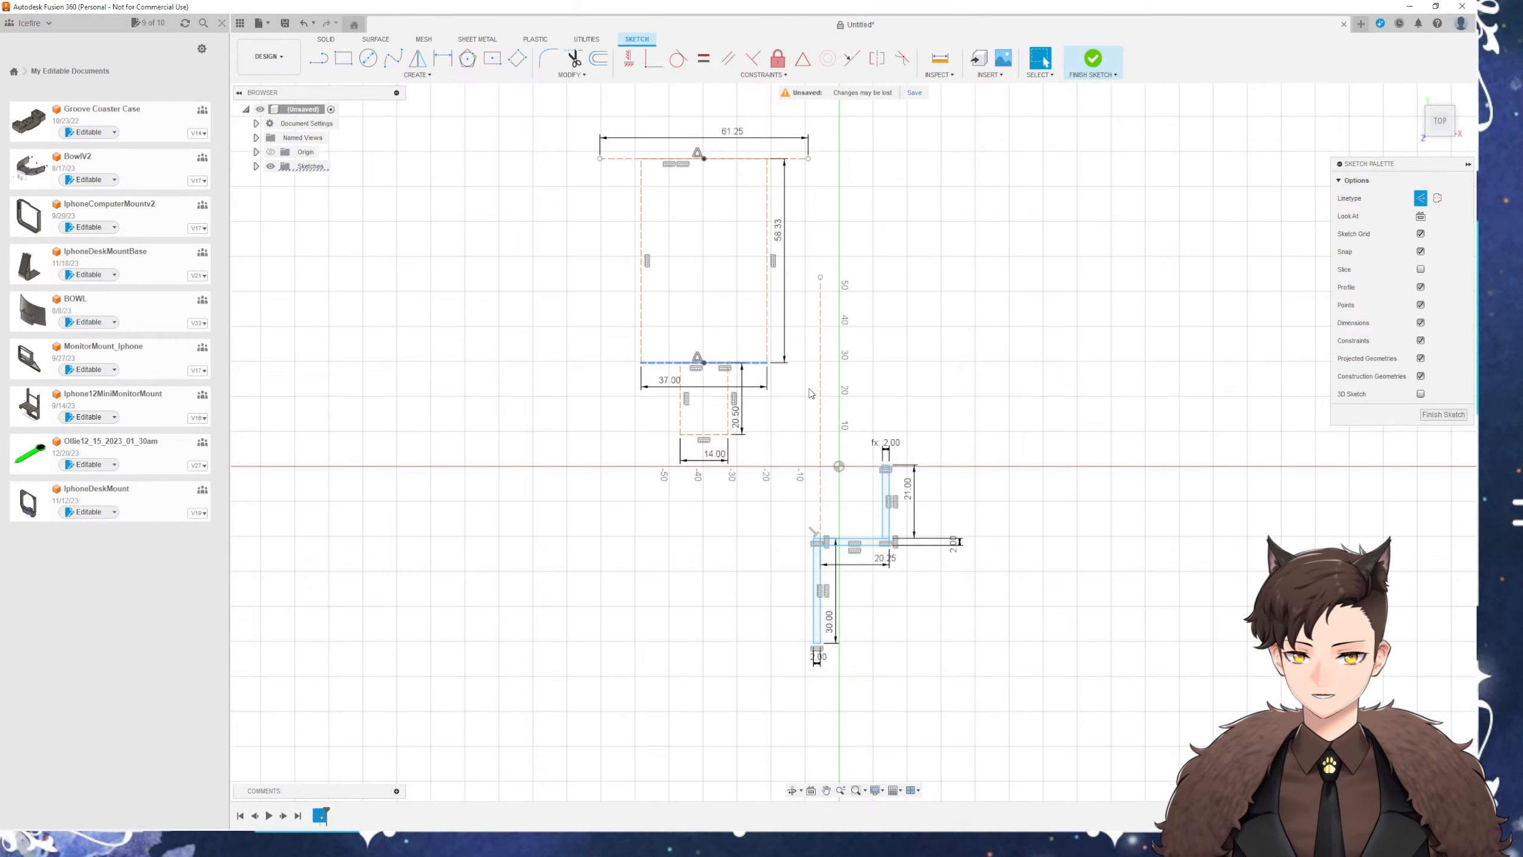
{"action": "key", "text": "l"}
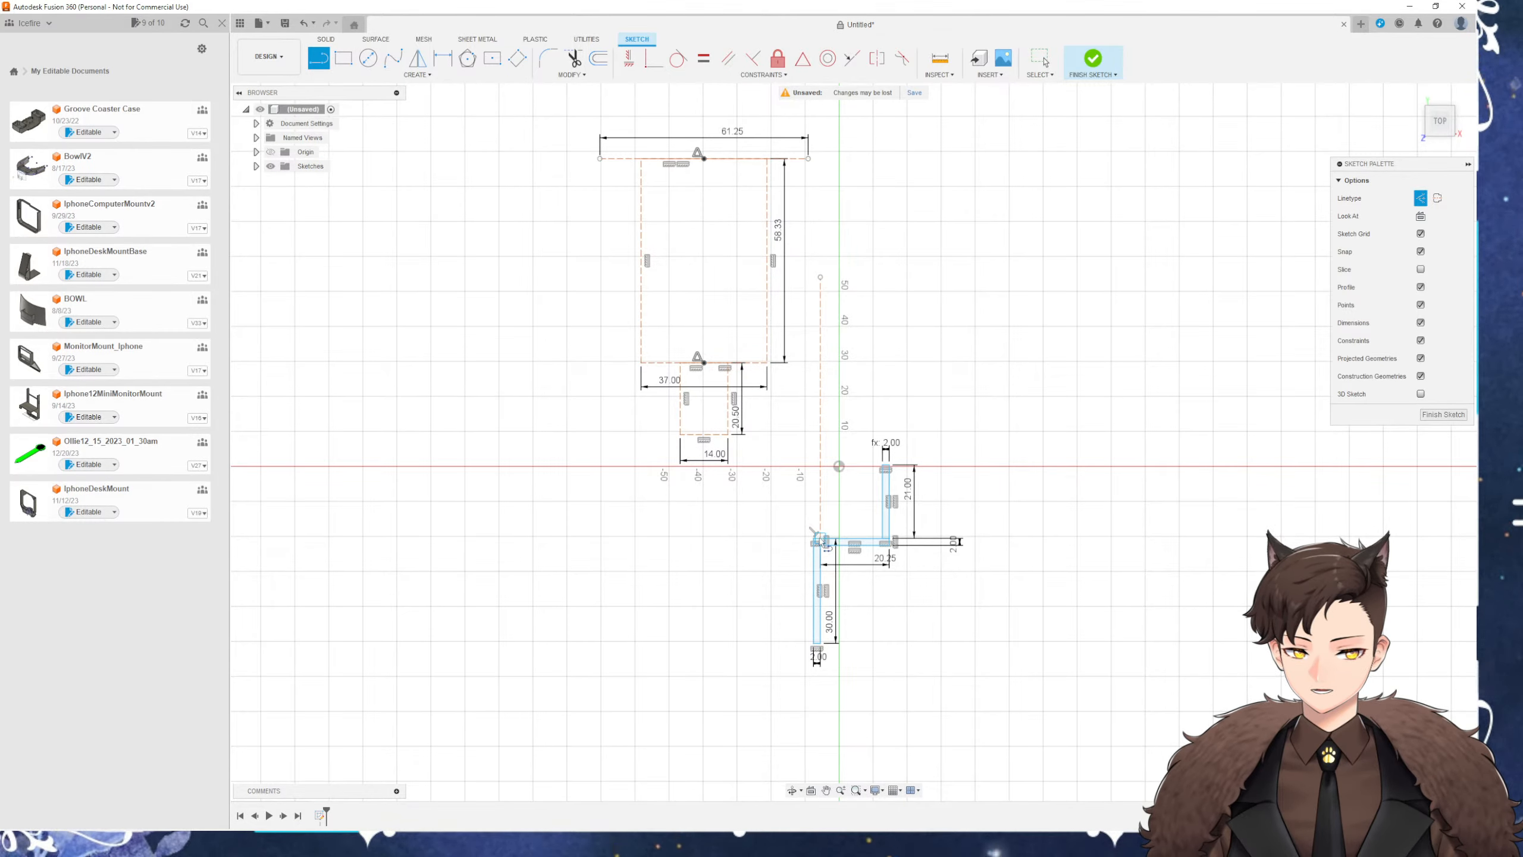
{"action": "left_click", "coordinate": [818, 531]}
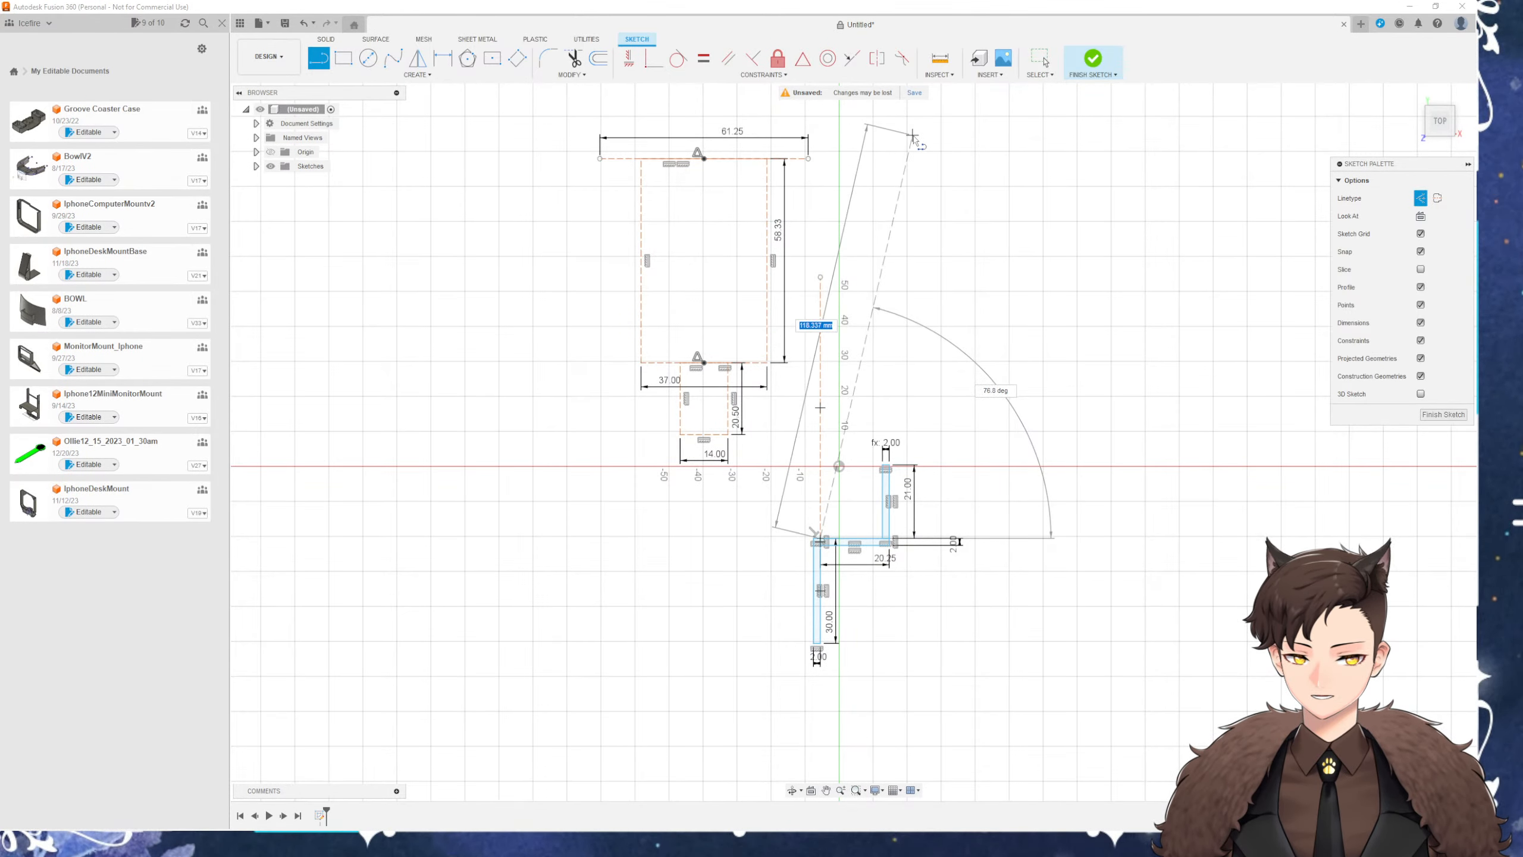
{"action": "key", "text": "Escape"}
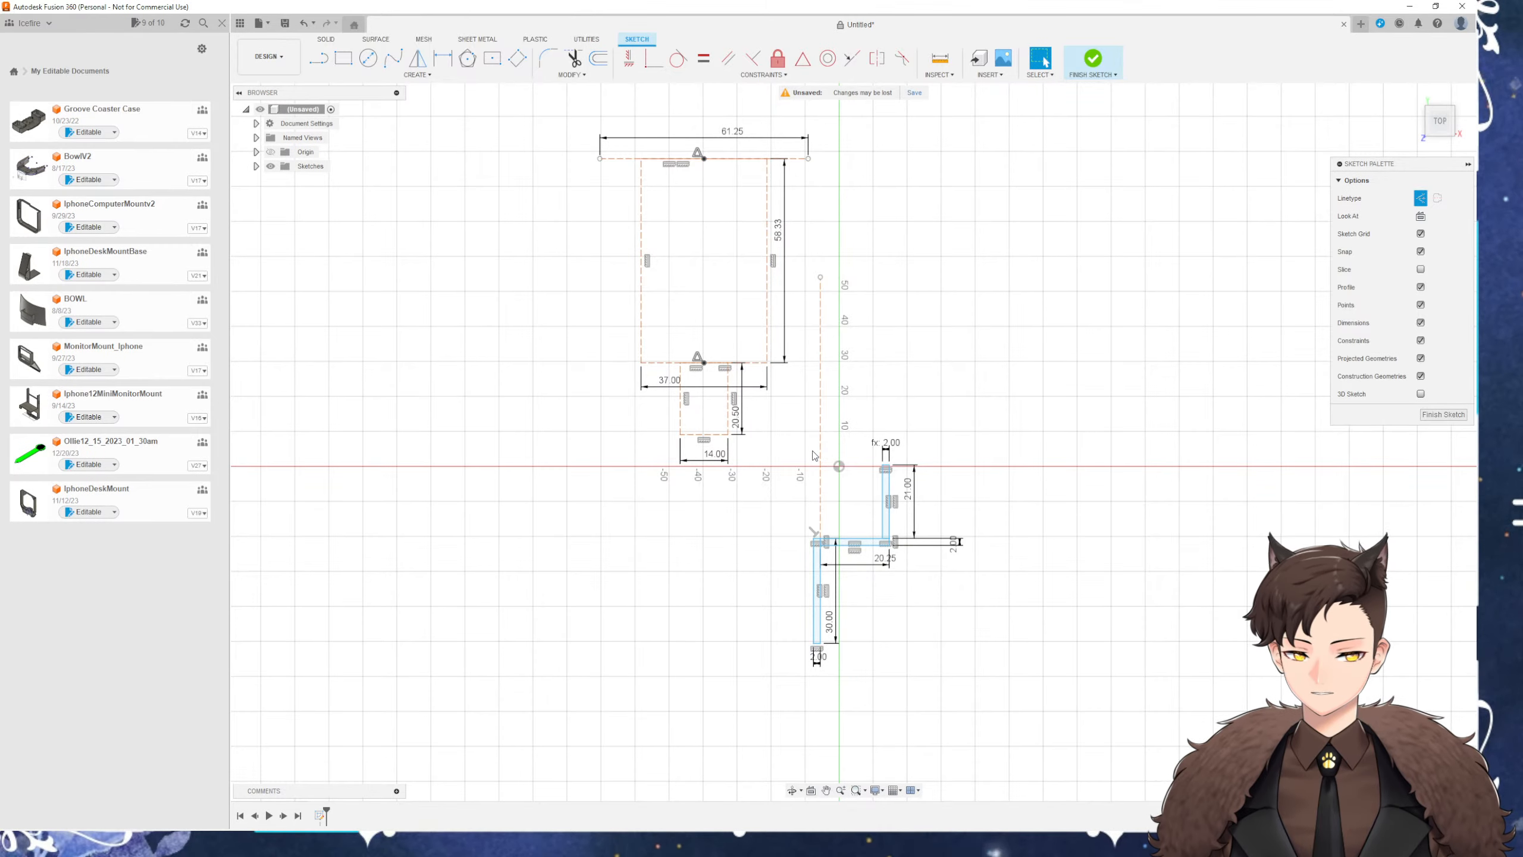
Capture a screenshot of the sketch region that contains the construction rectangles and the stepped profile
{"action": "scroll", "coordinate": [710, 516], "scroll_direction": "down", "scroll_amount": 3}
{"action": "scroll", "coordinate": [764, 519], "scroll_direction": "up", "scroll_amount": 3}
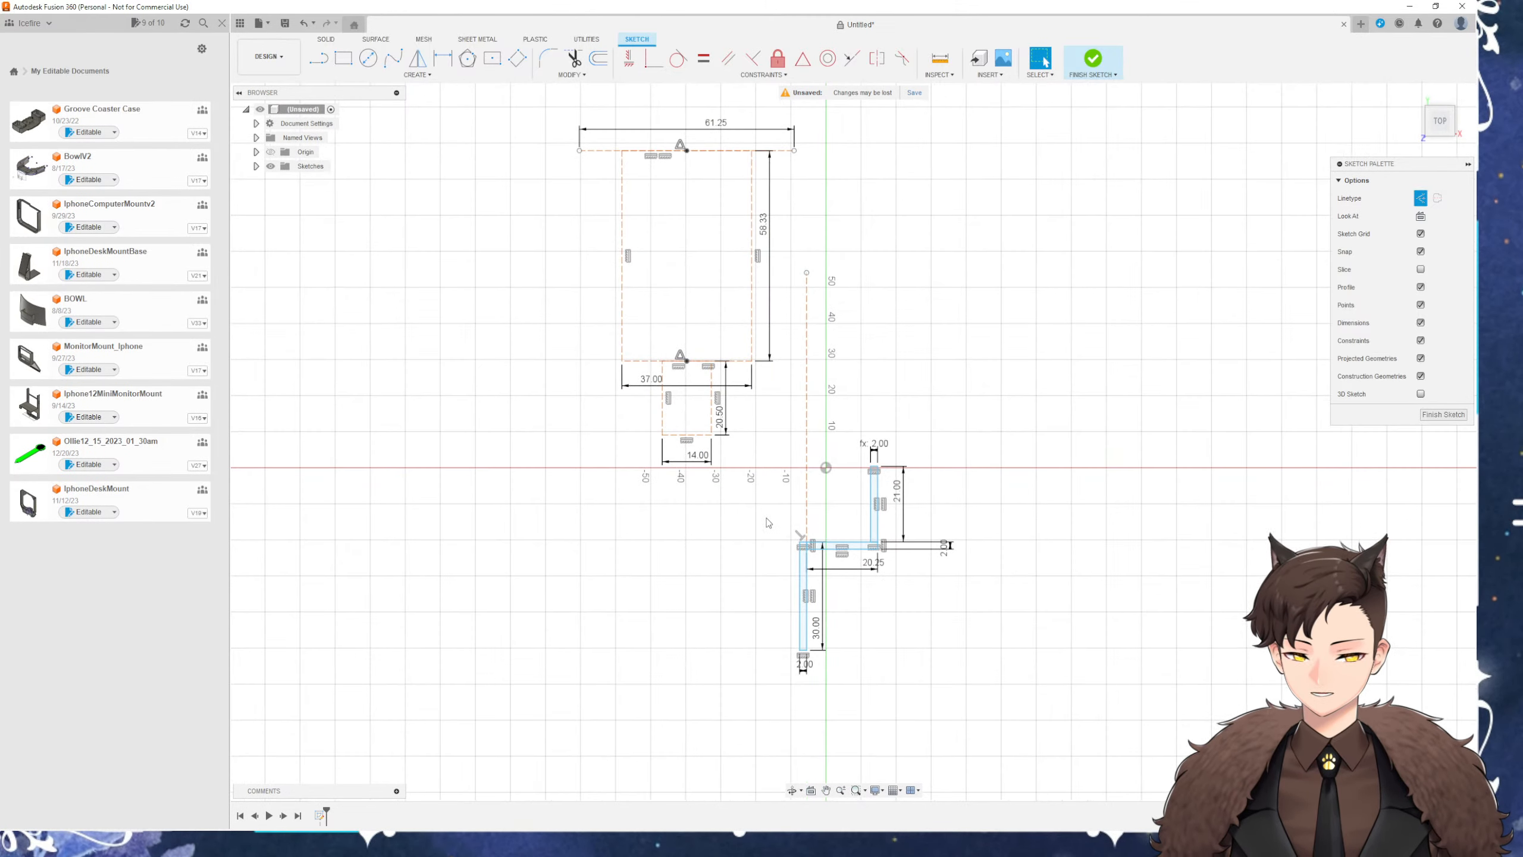
{"action": "scroll", "coordinate": [767, 523], "scroll_direction": "down", "scroll_amount": 1}
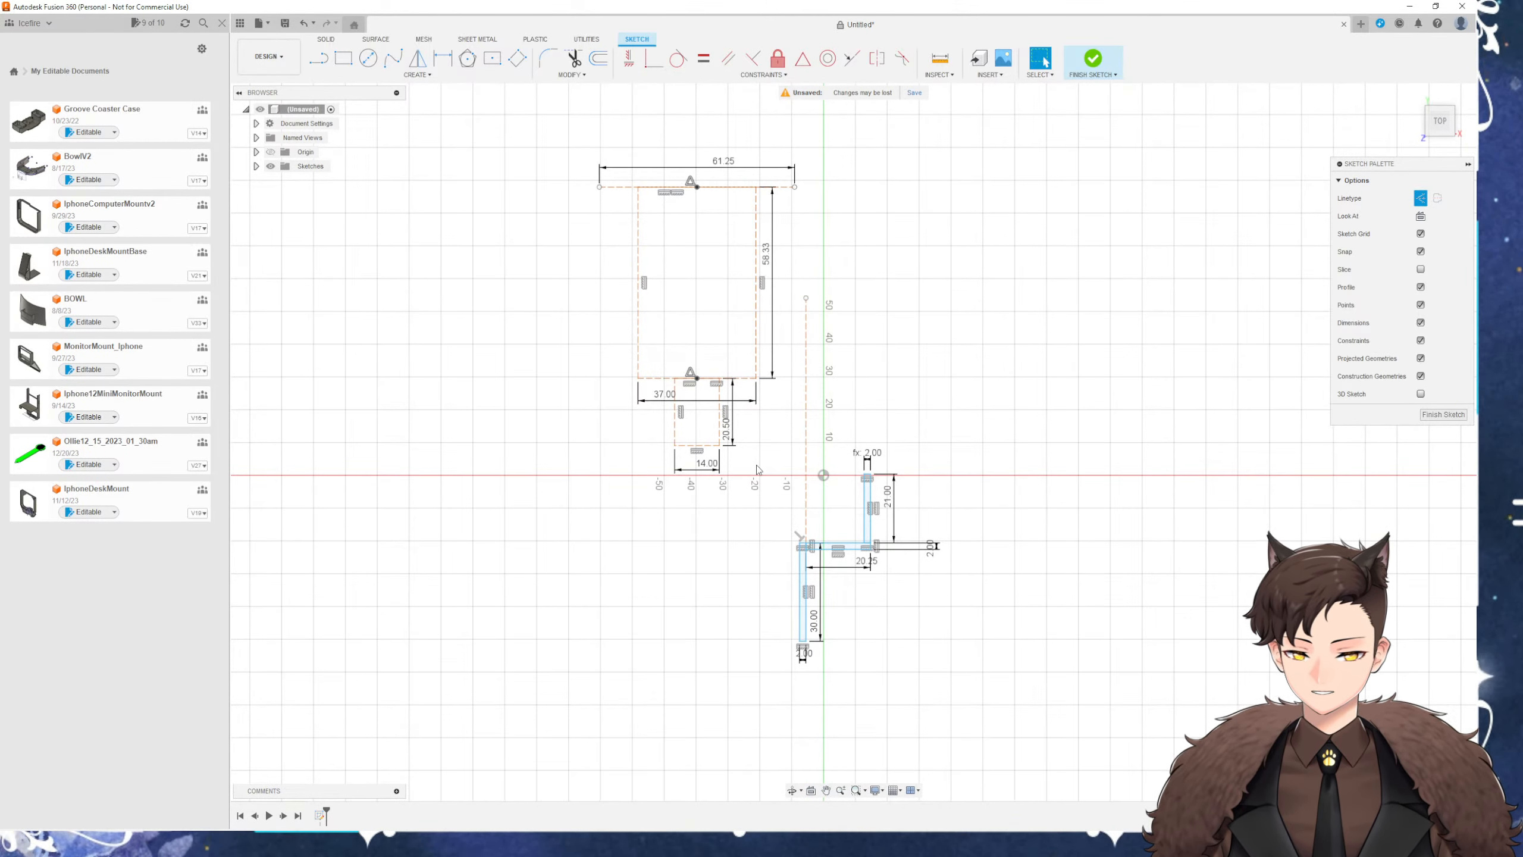
{"action": "key", "text": "Print"}
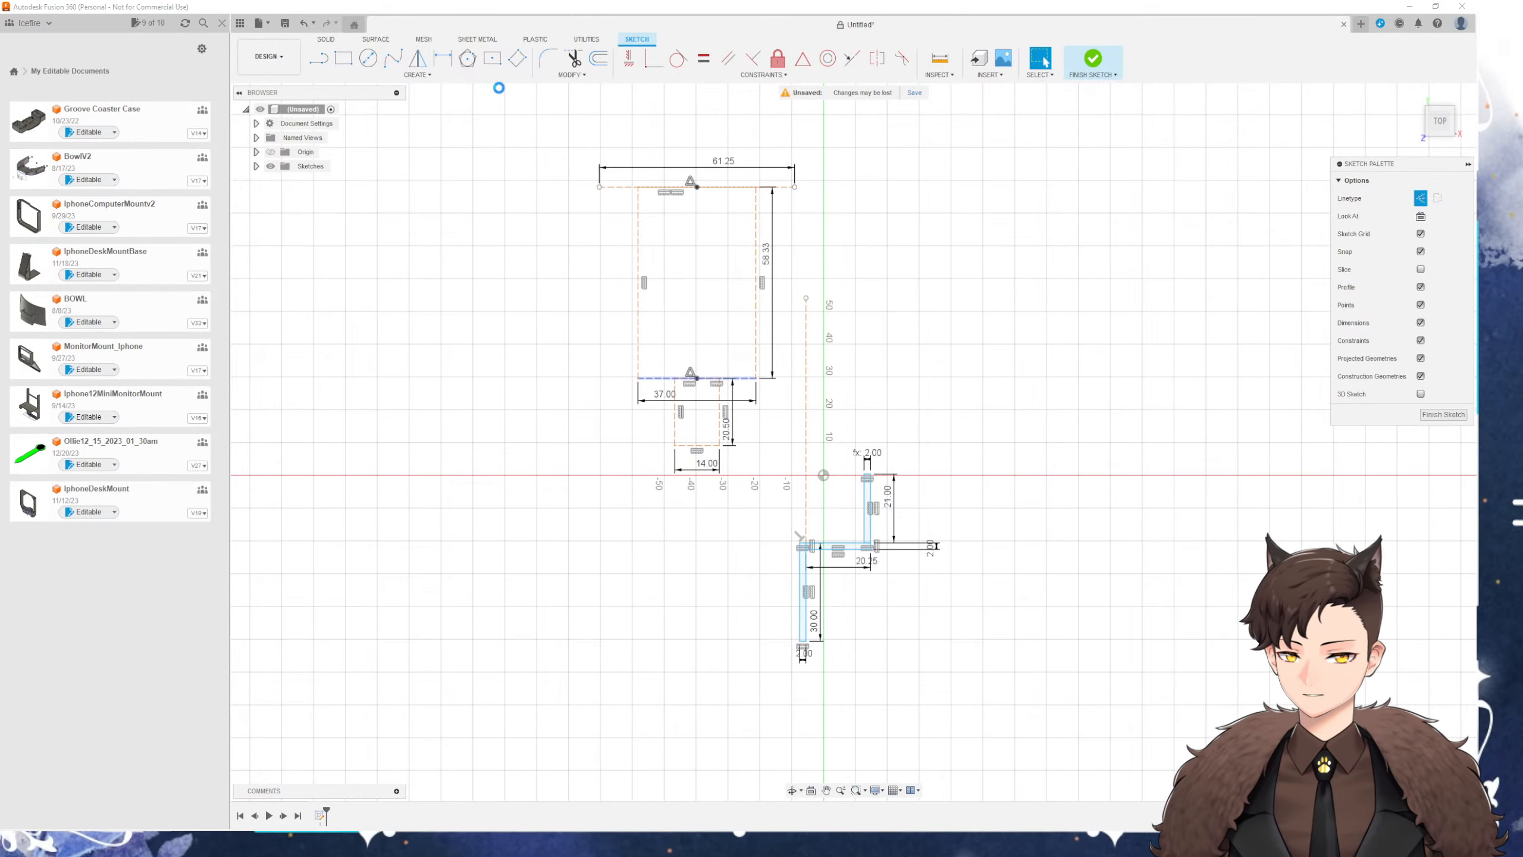
{"action": "left_click_drag", "start_coordinate": [544, 134], "coordinate": [1088, 770]}
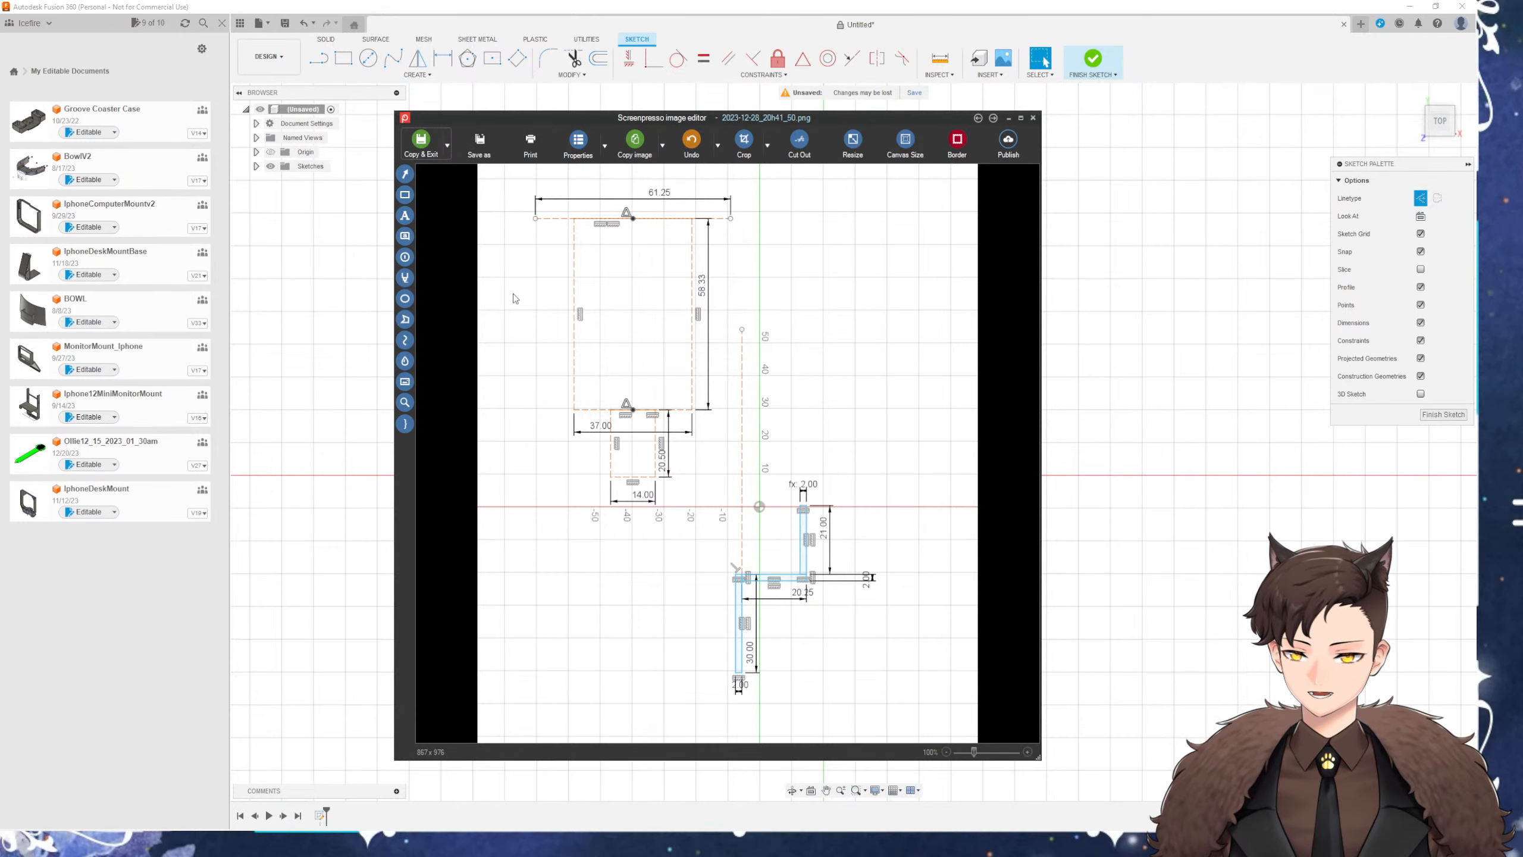
Crop the captured image closer around the sketch and rotate it a quarter turn
{"action": "left_click", "coordinate": [744, 144]}
{"action": "left_click_drag", "start_coordinate": [490, 167], "coordinate": [924, 716]}
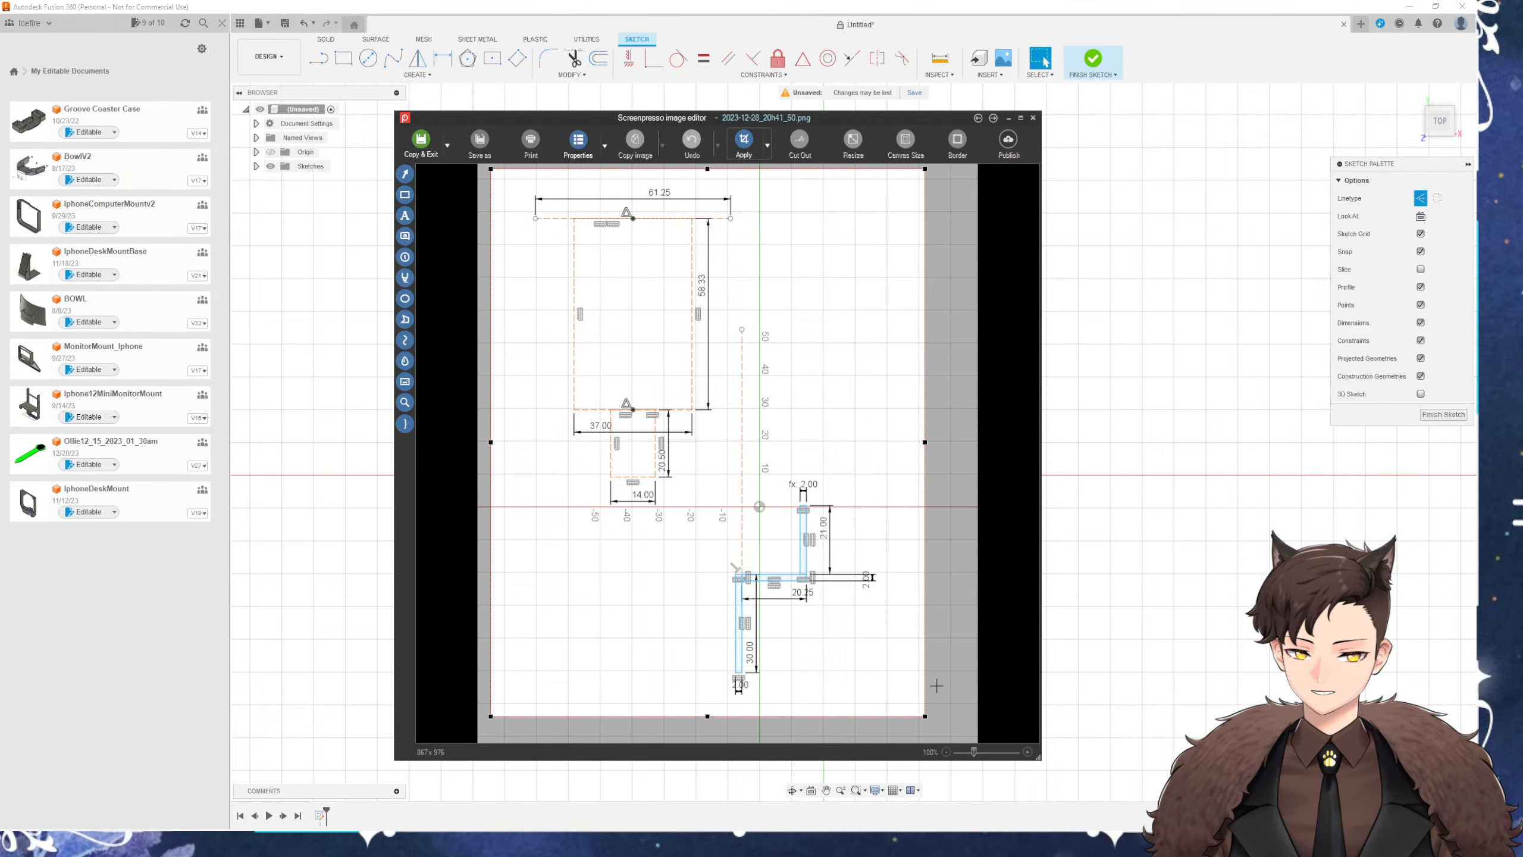
{"action": "double_click", "coordinate": [904, 693]}
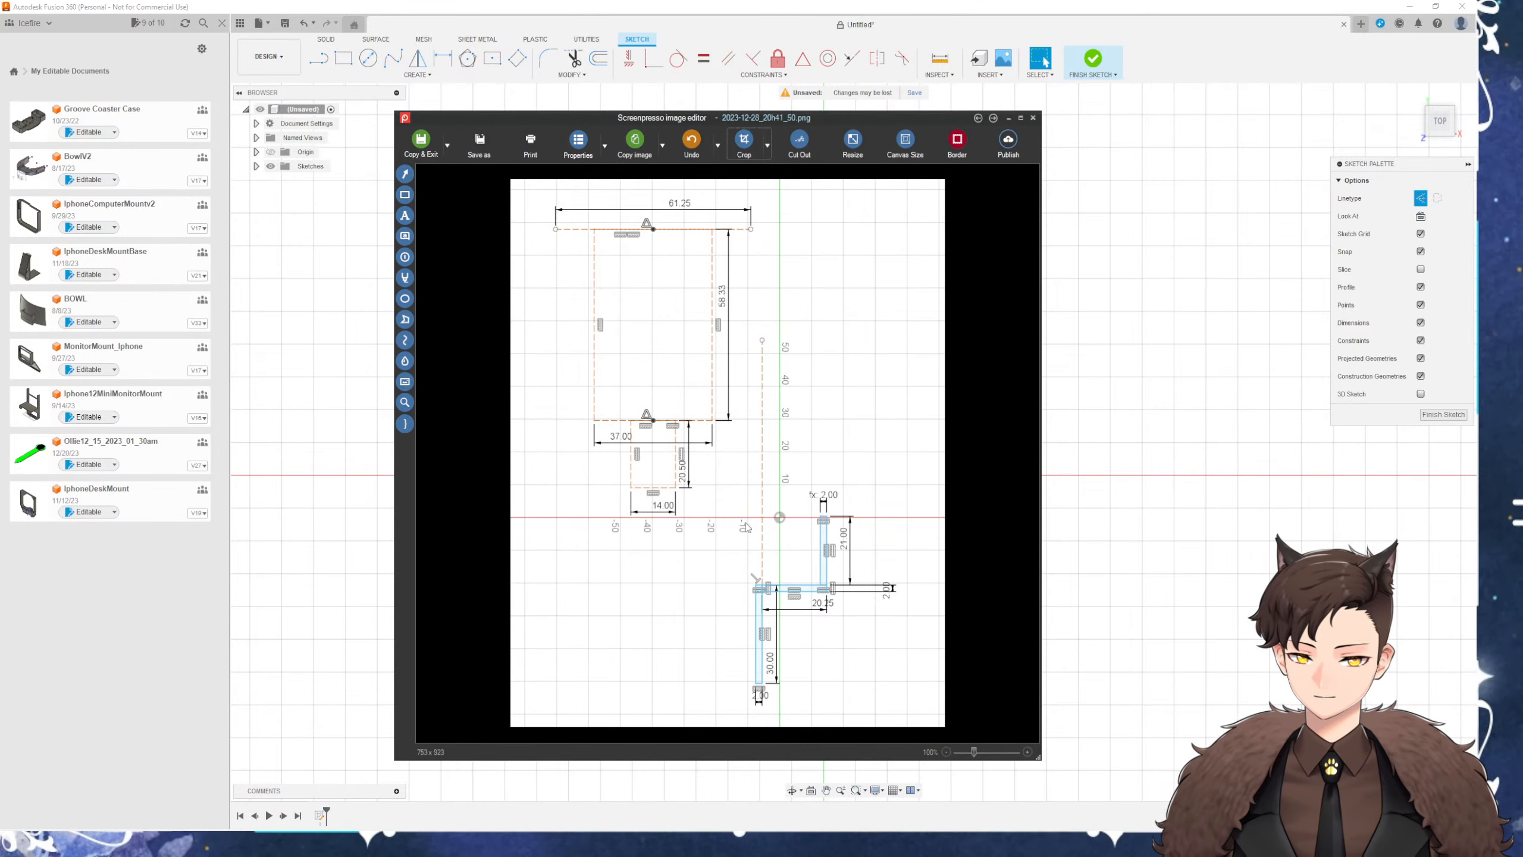
{"action": "left_click", "coordinate": [767, 145]}
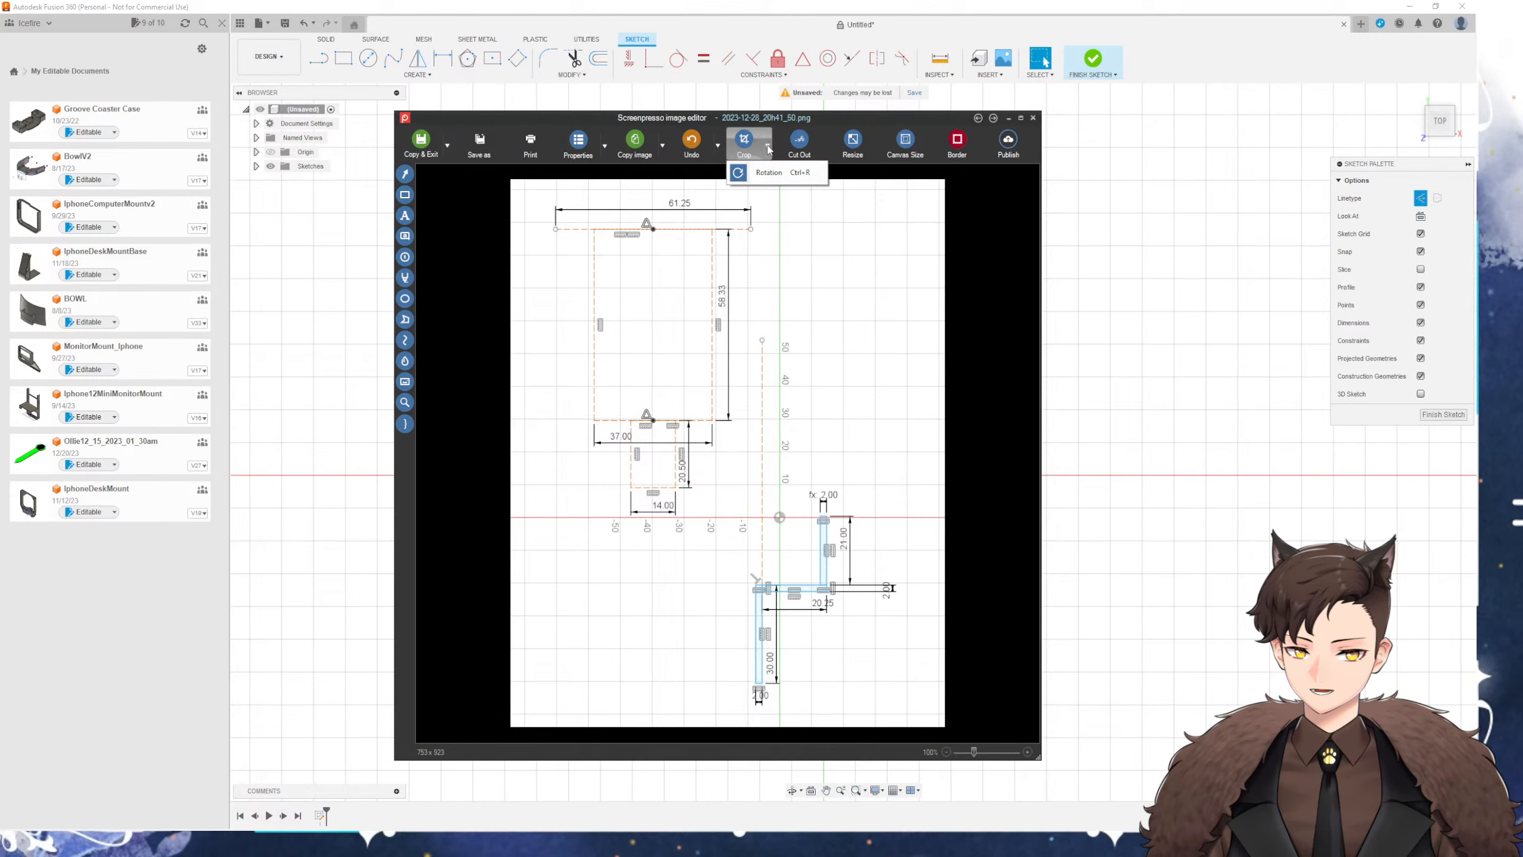
{"action": "left_click", "coordinate": [757, 174]}
Close the image editor without saving the edited screenshot and return to the sketch
{"action": "left_click", "coordinate": [1033, 117]}
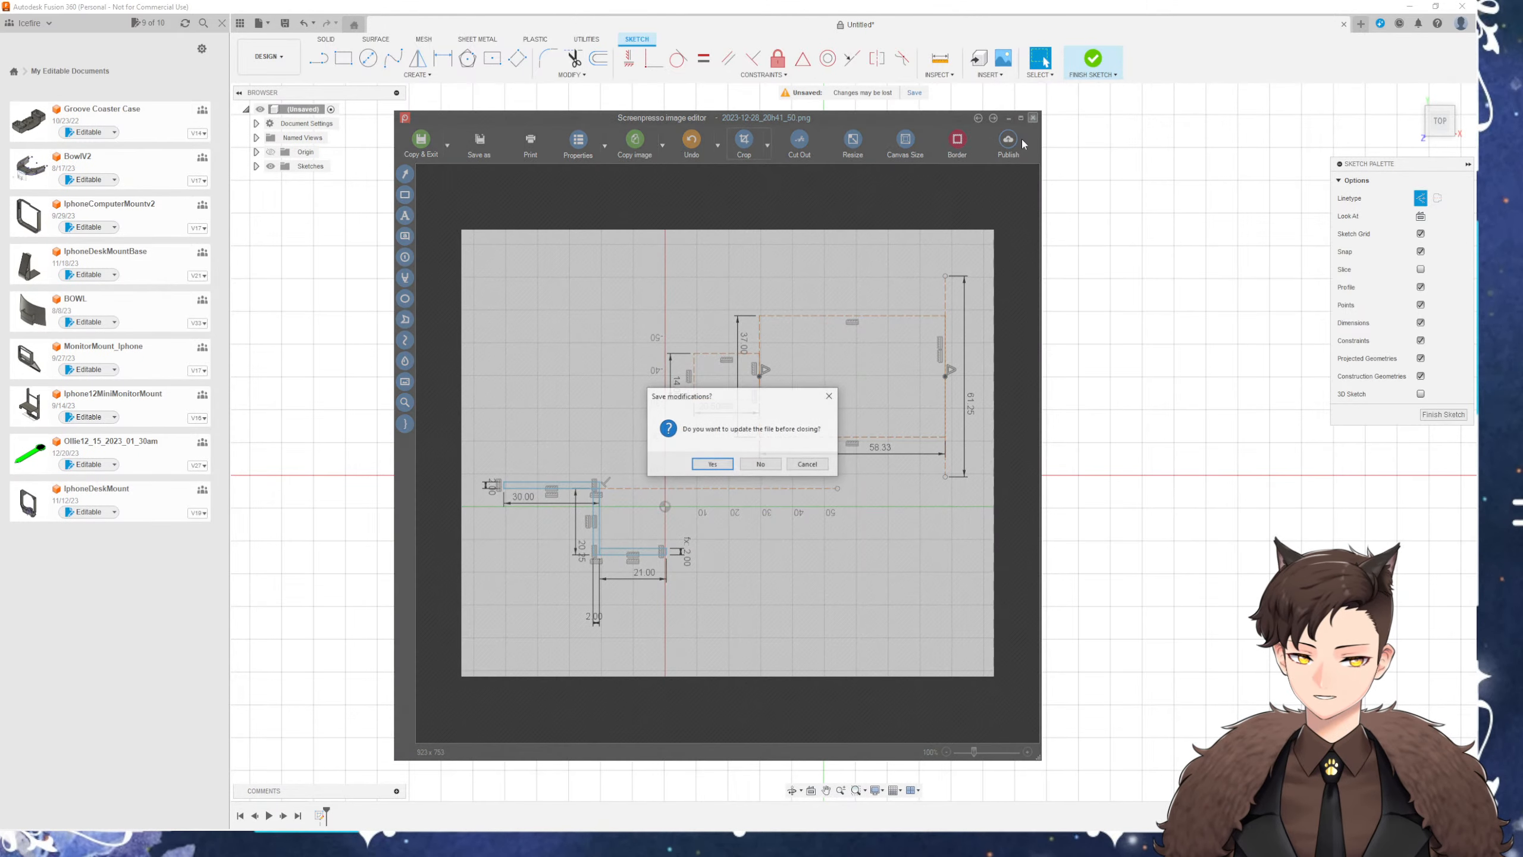
{"action": "left_click", "coordinate": [761, 465]}
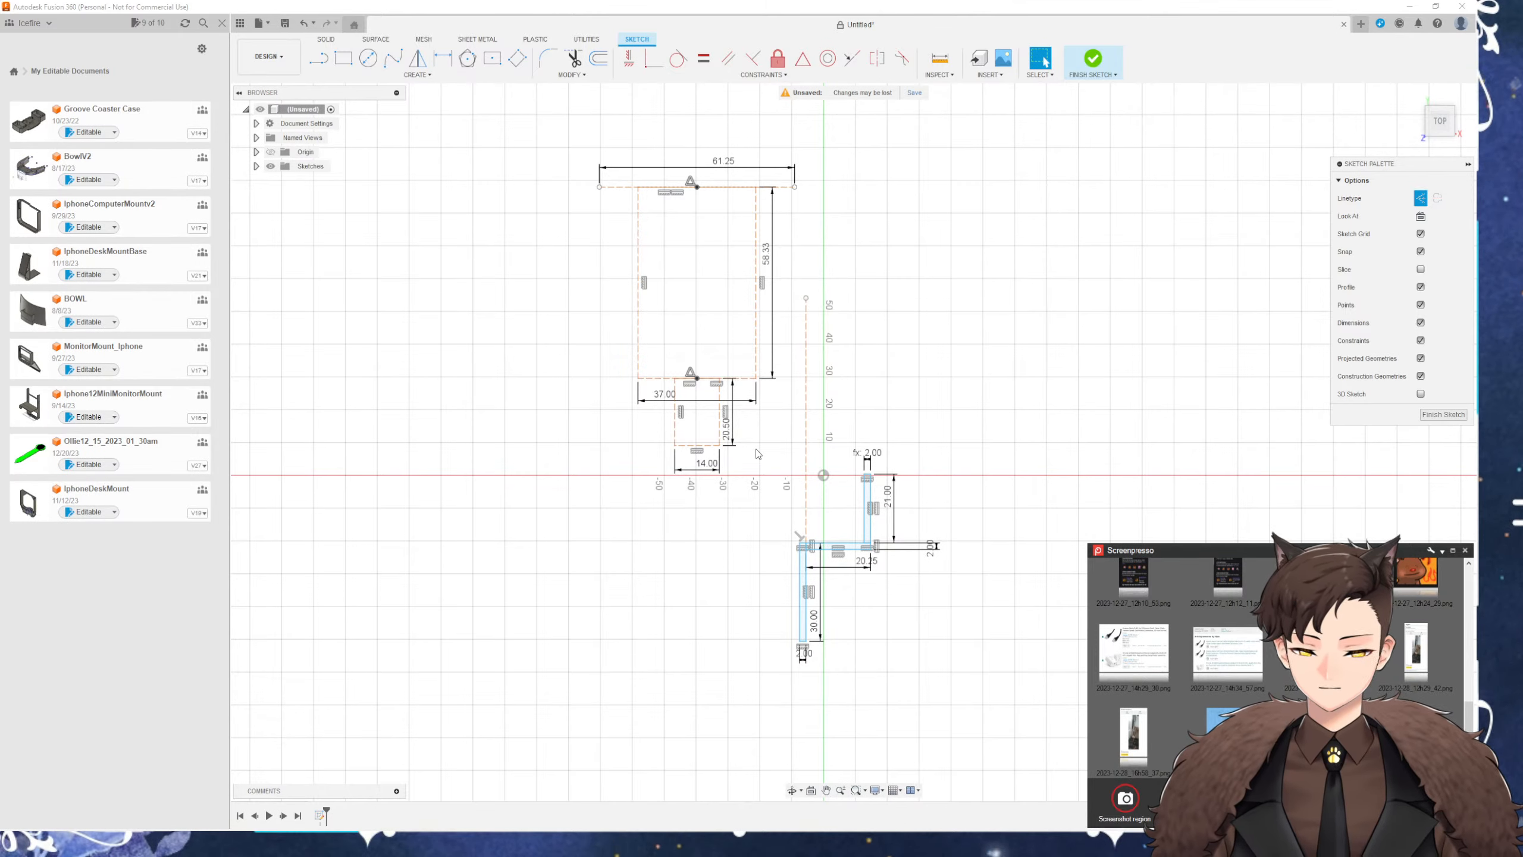
{"action": "scroll", "coordinate": [667, 381], "scroll_direction": "down", "scroll_amount": 1}
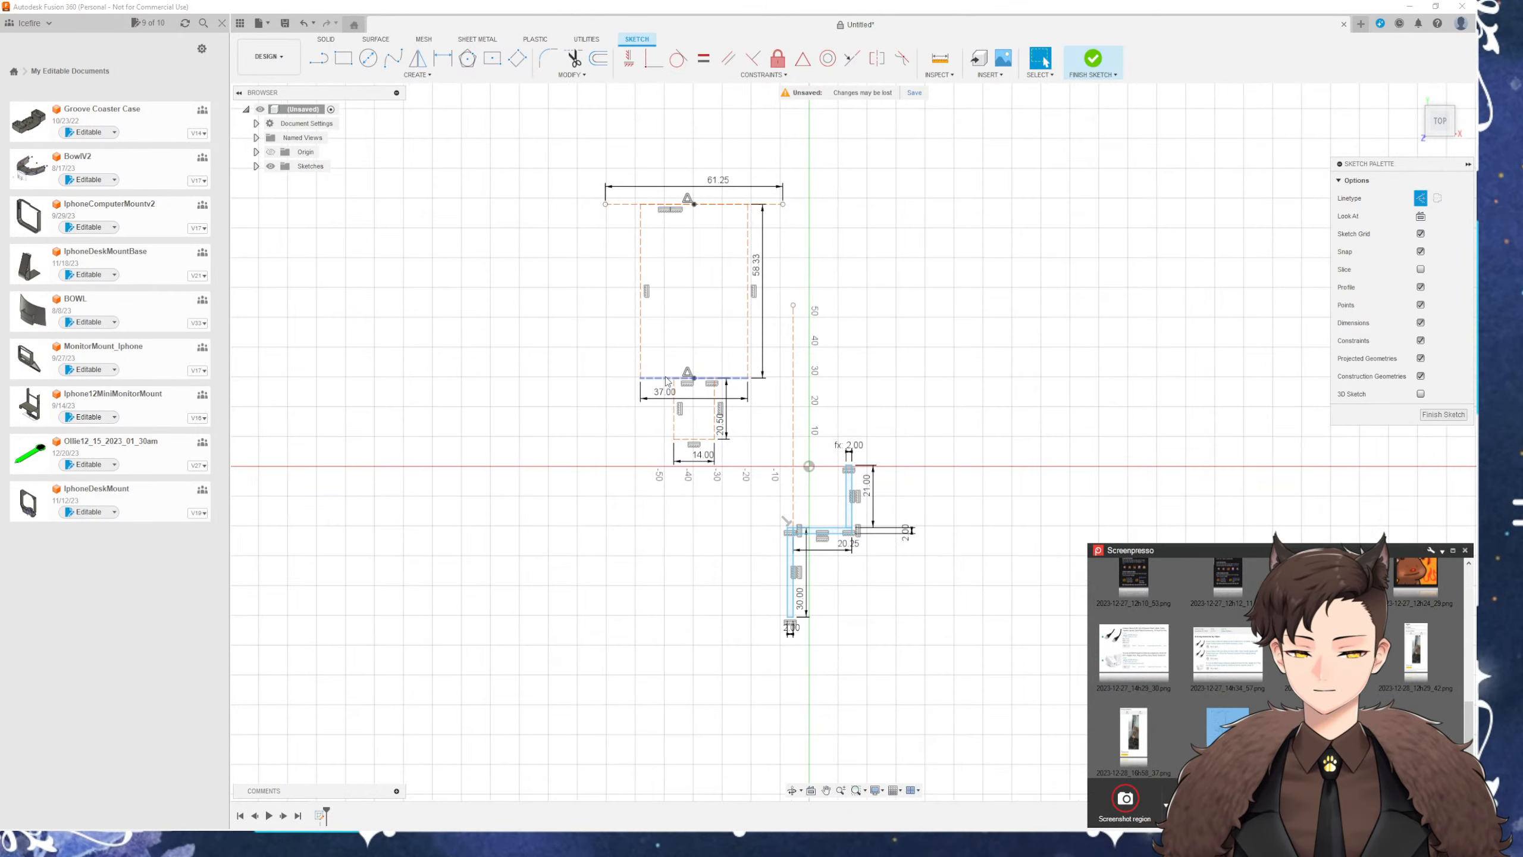
{"action": "scroll", "coordinate": [668, 381], "scroll_direction": "up", "scroll_amount": 1}
{"action": "left_click", "coordinate": [667, 381]}
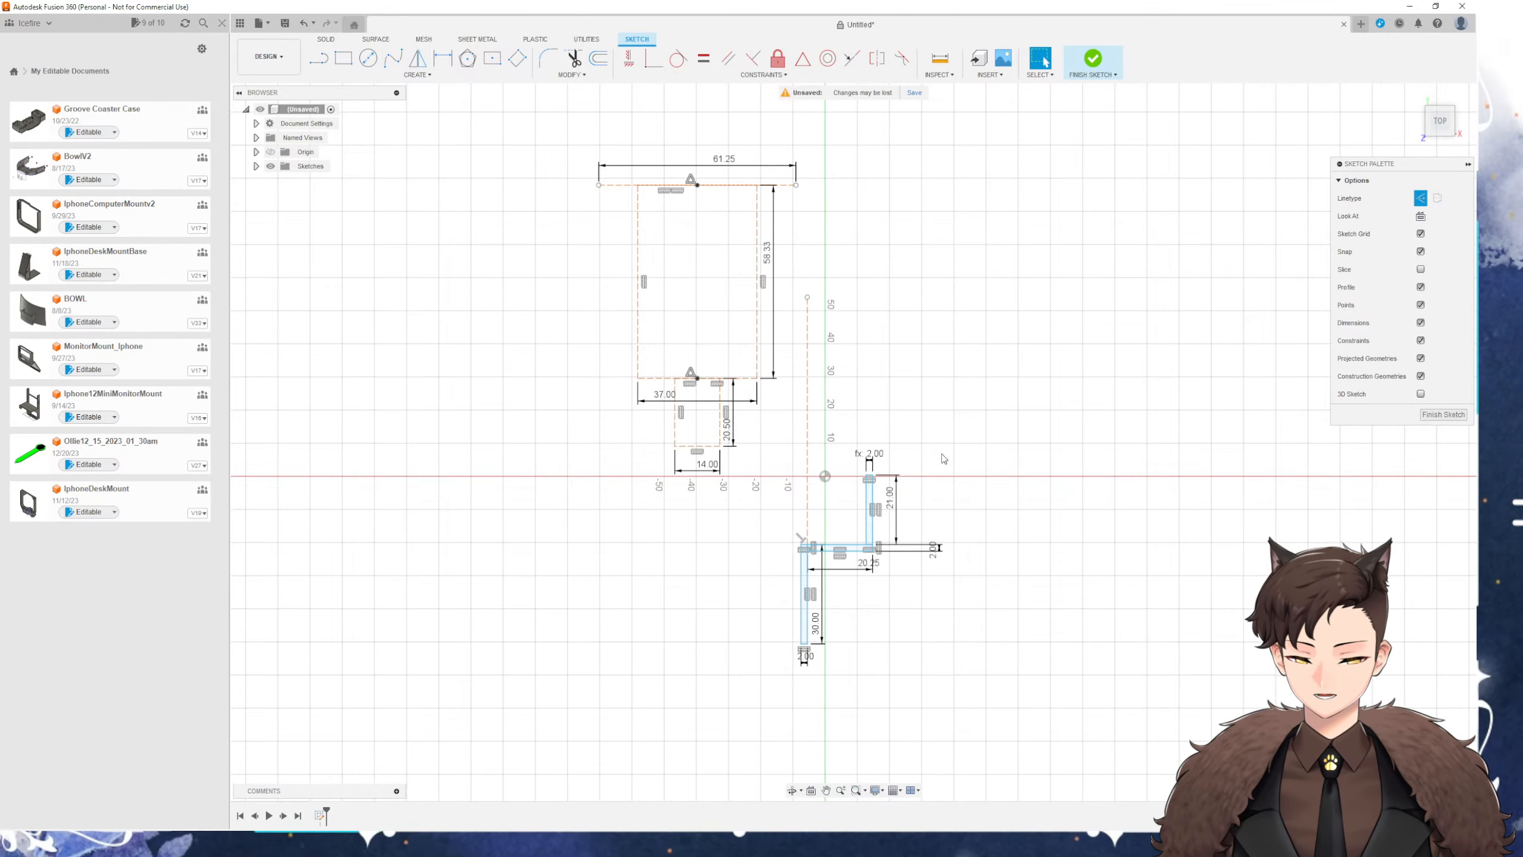
Open Paint and draw two tall narrow black rectangles, one above the other with a small gap between them
{"action": "key", "text": "super"}
{"action": "type", "text": "paint"}
{"action": "key", "text": "Return"}
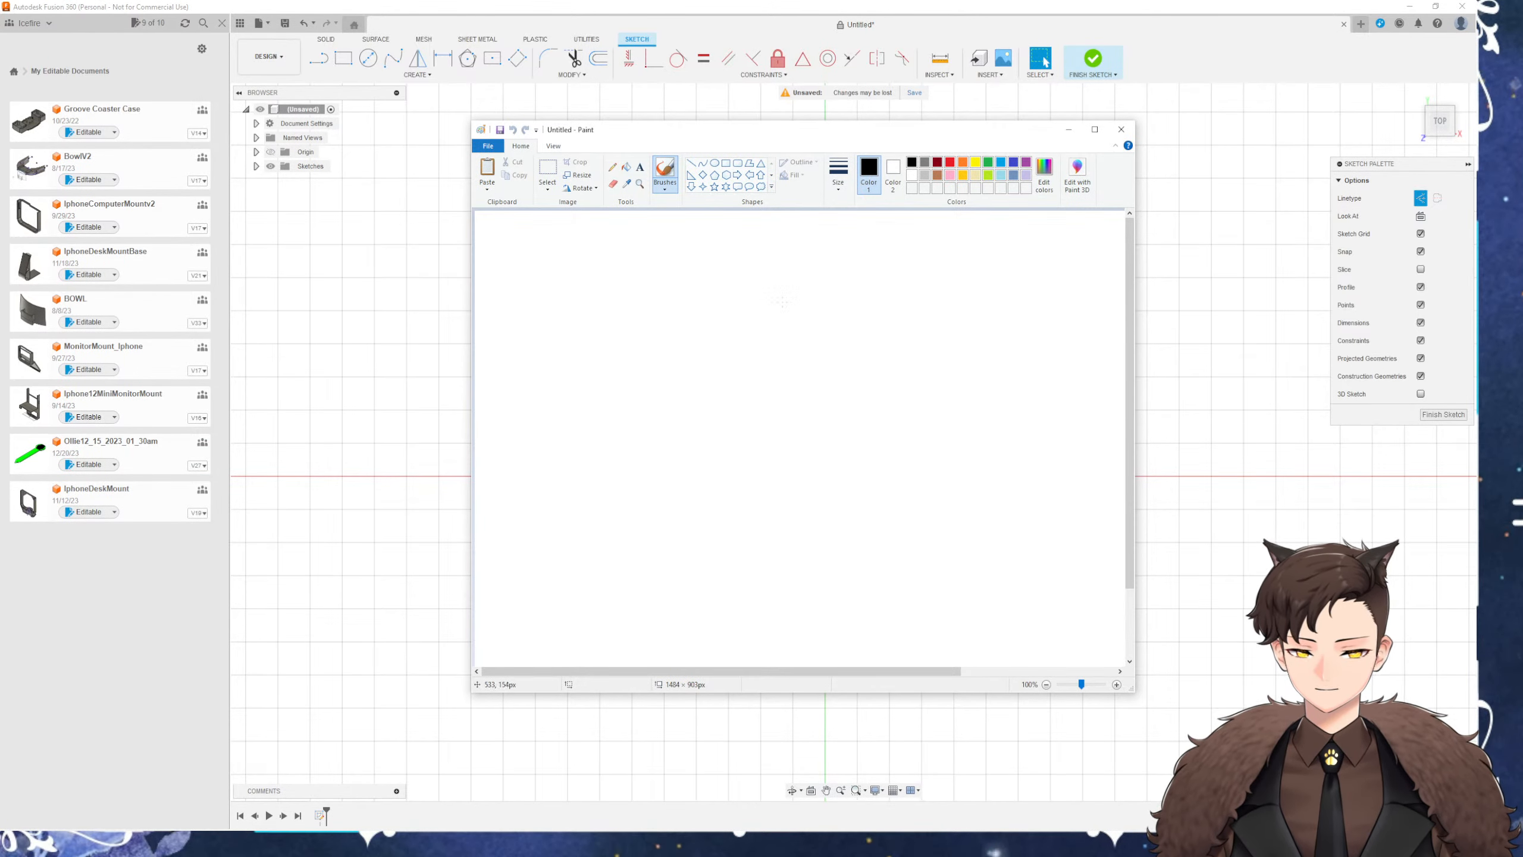
{"action": "left_click", "coordinate": [726, 162]}
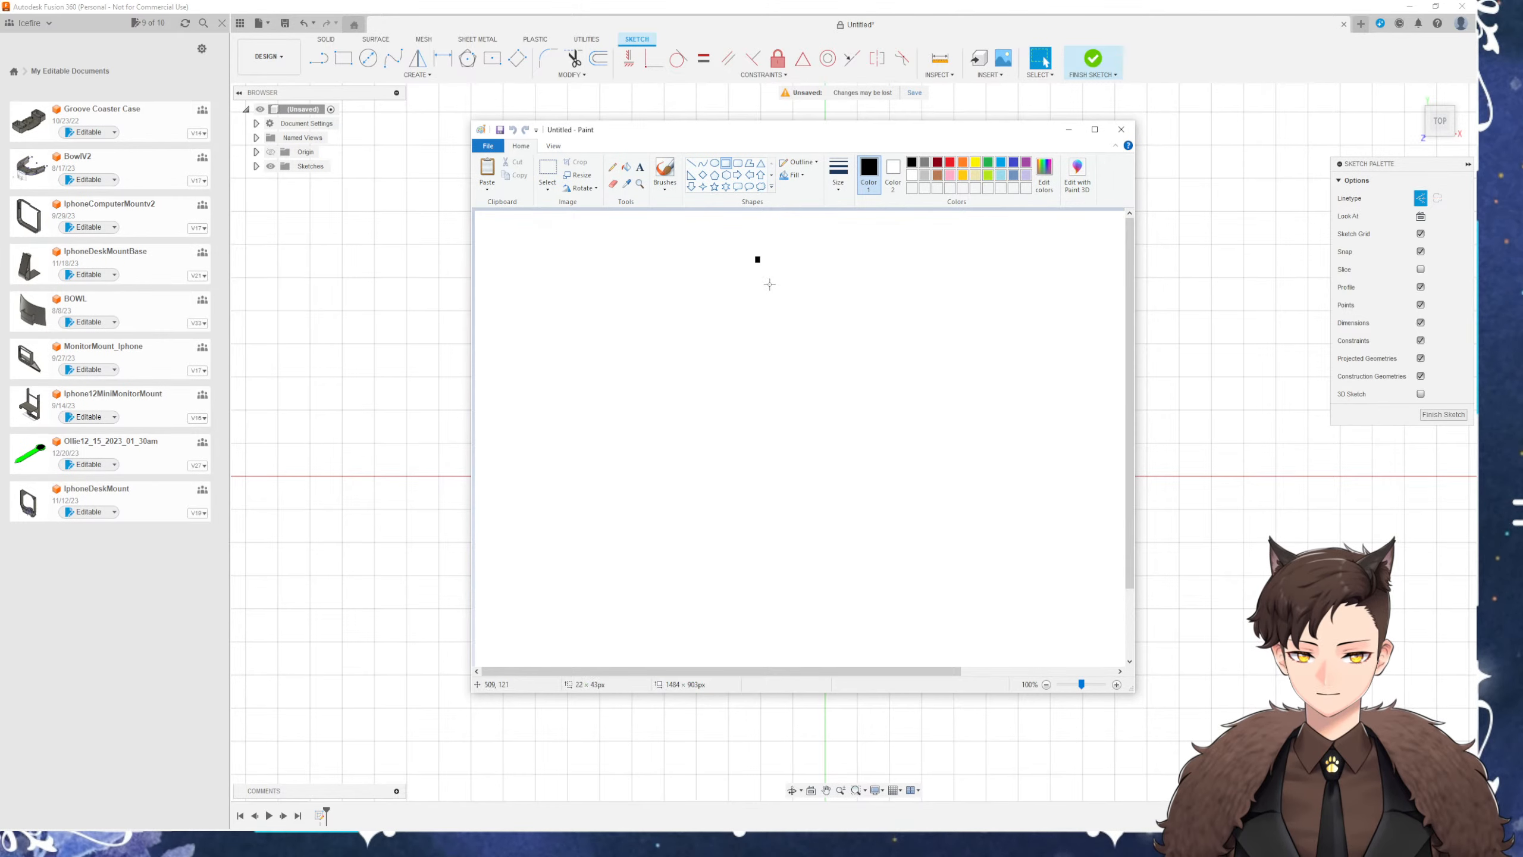
{"action": "mouse_move", "coordinate": [769, 285]}
{"action": "left_mouse_down"}
{"action": "mouse_move", "coordinate": [798, 398]}
{"action": "mouse_move", "coordinate": [783, 388]}
{"action": "mouse_move", "coordinate": [795, 513]}
{"action": "mouse_move", "coordinate": [782, 551]}
{"action": "left_mouse_up"}
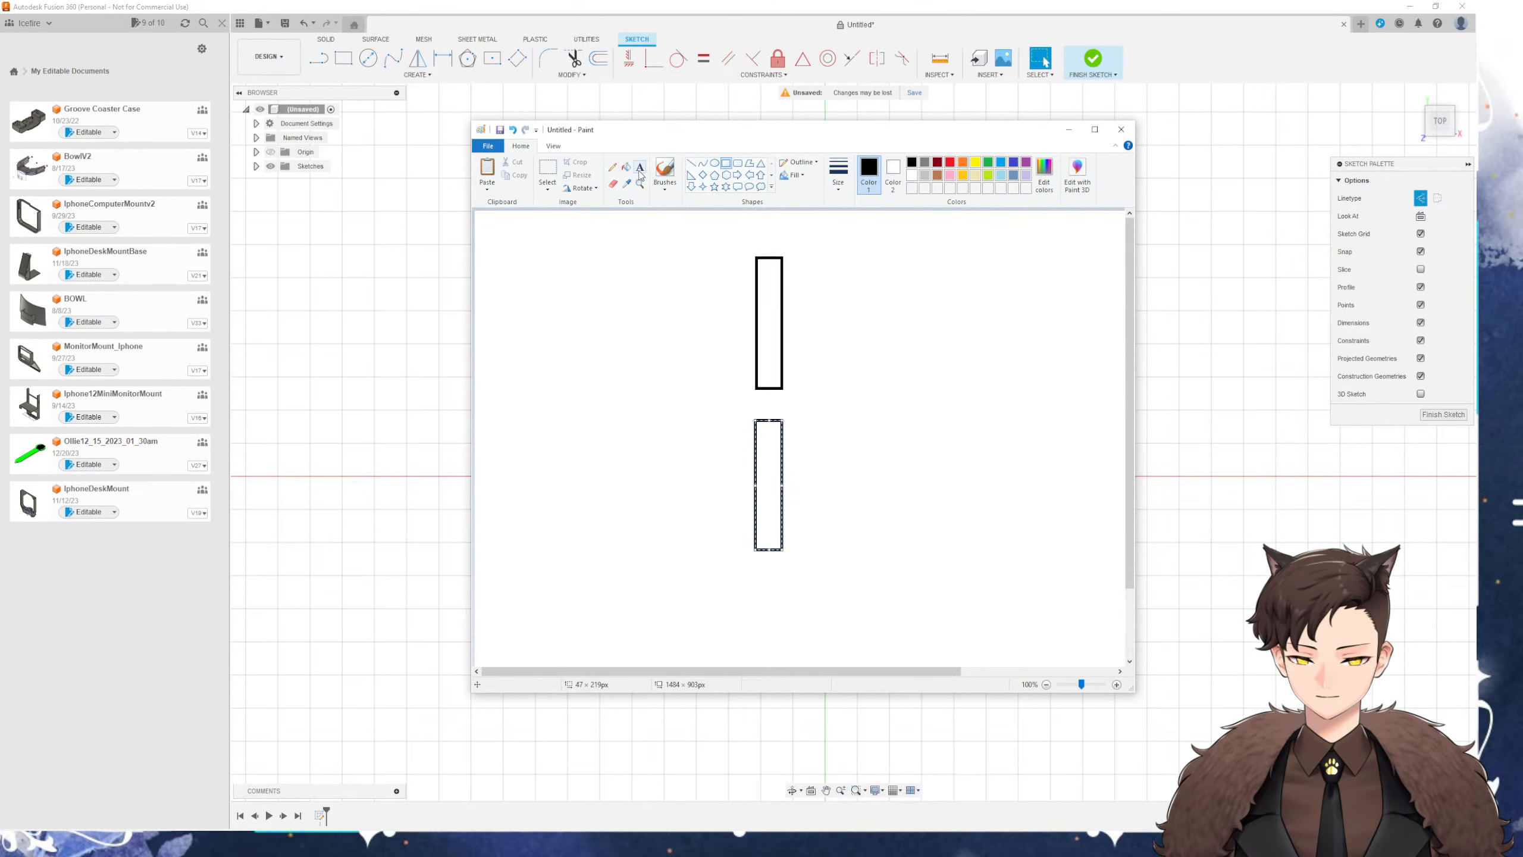
Try red pencil and brush strokes for a profile passing through the gap between the rectangles, undoing each attempt
{"action": "left_click", "coordinate": [613, 166]}
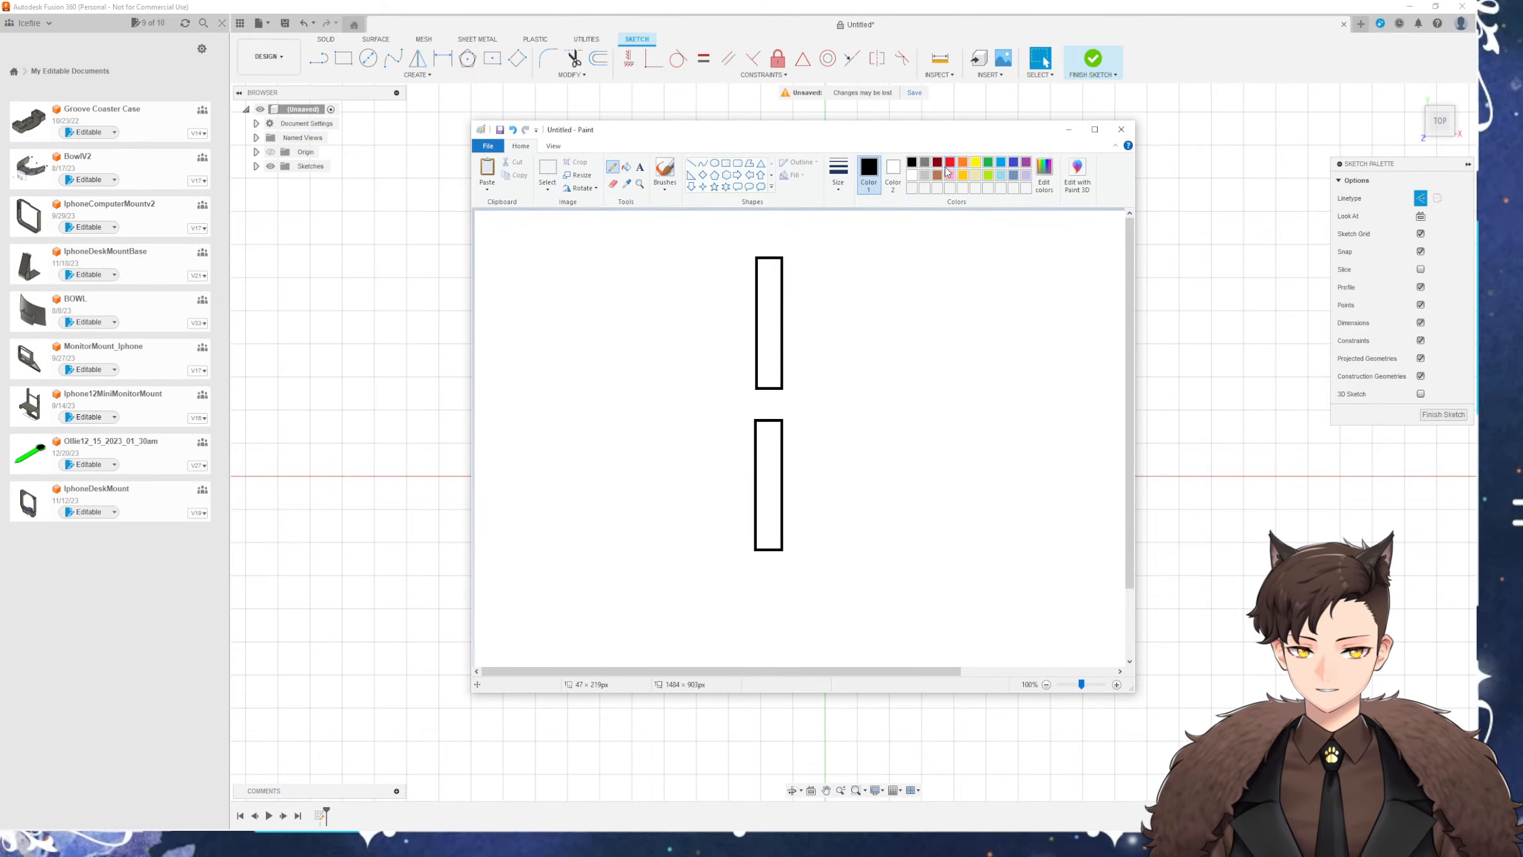
{"action": "left_click", "coordinate": [950, 163]}
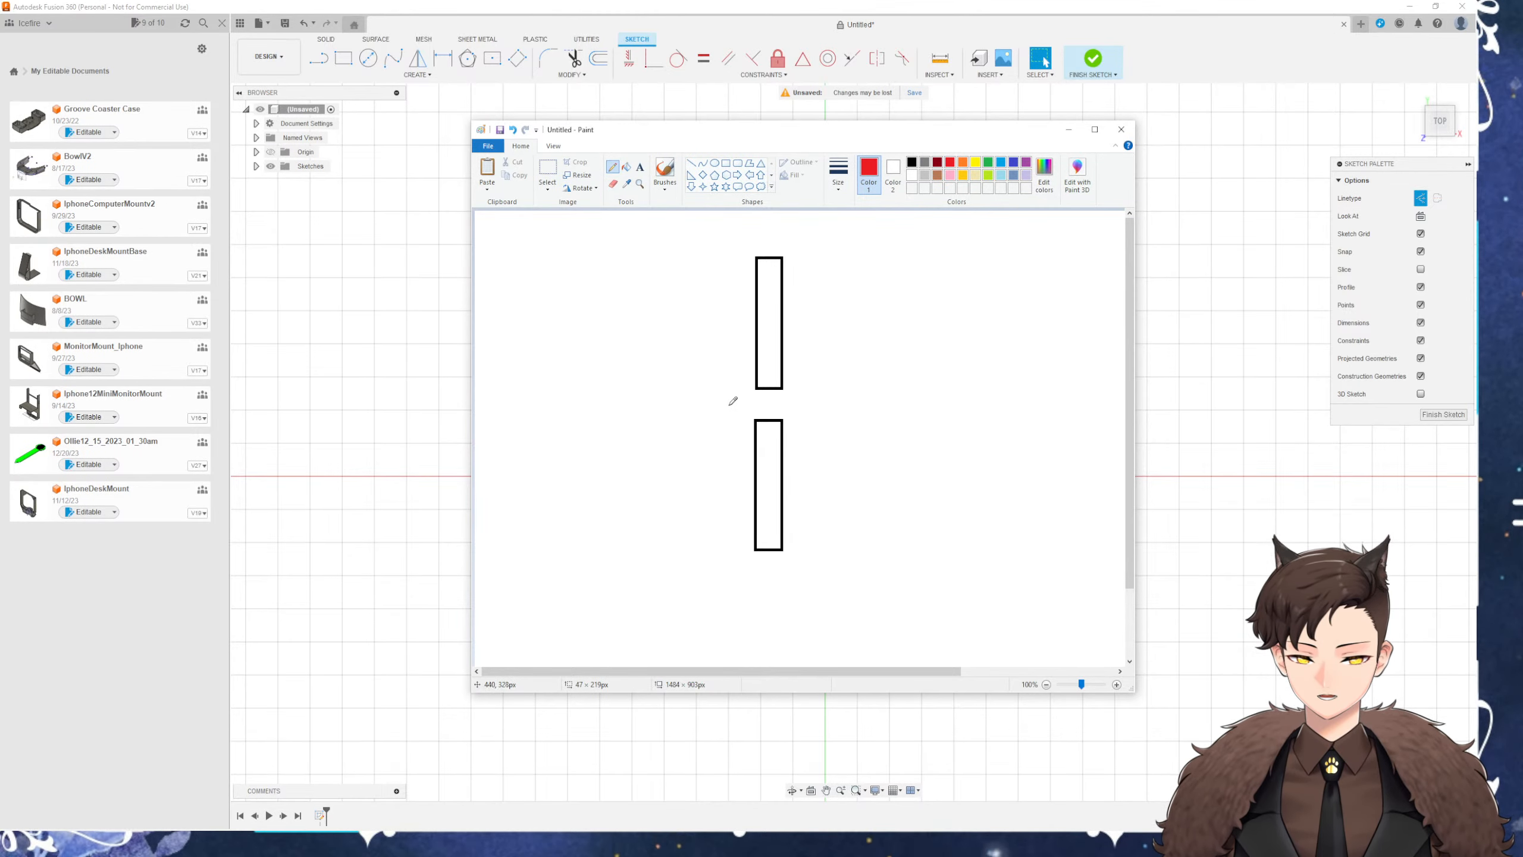
{"action": "left_click_drag", "start_coordinate": [734, 407], "coordinate": [801, 408]}
{"action": "key", "text": "ctrl+z"}
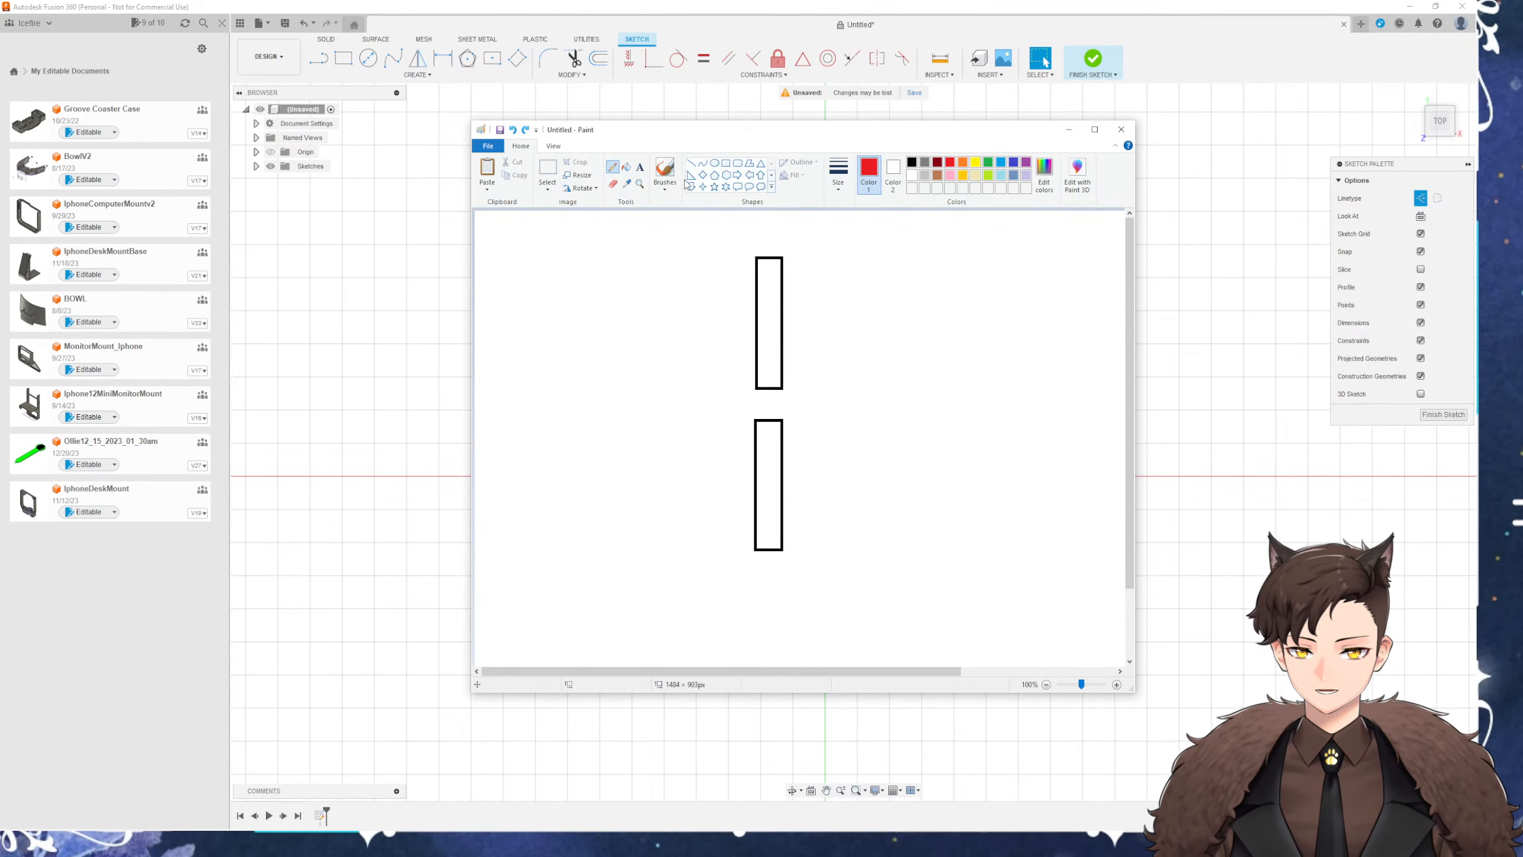
{"action": "left_click", "coordinate": [658, 171]}
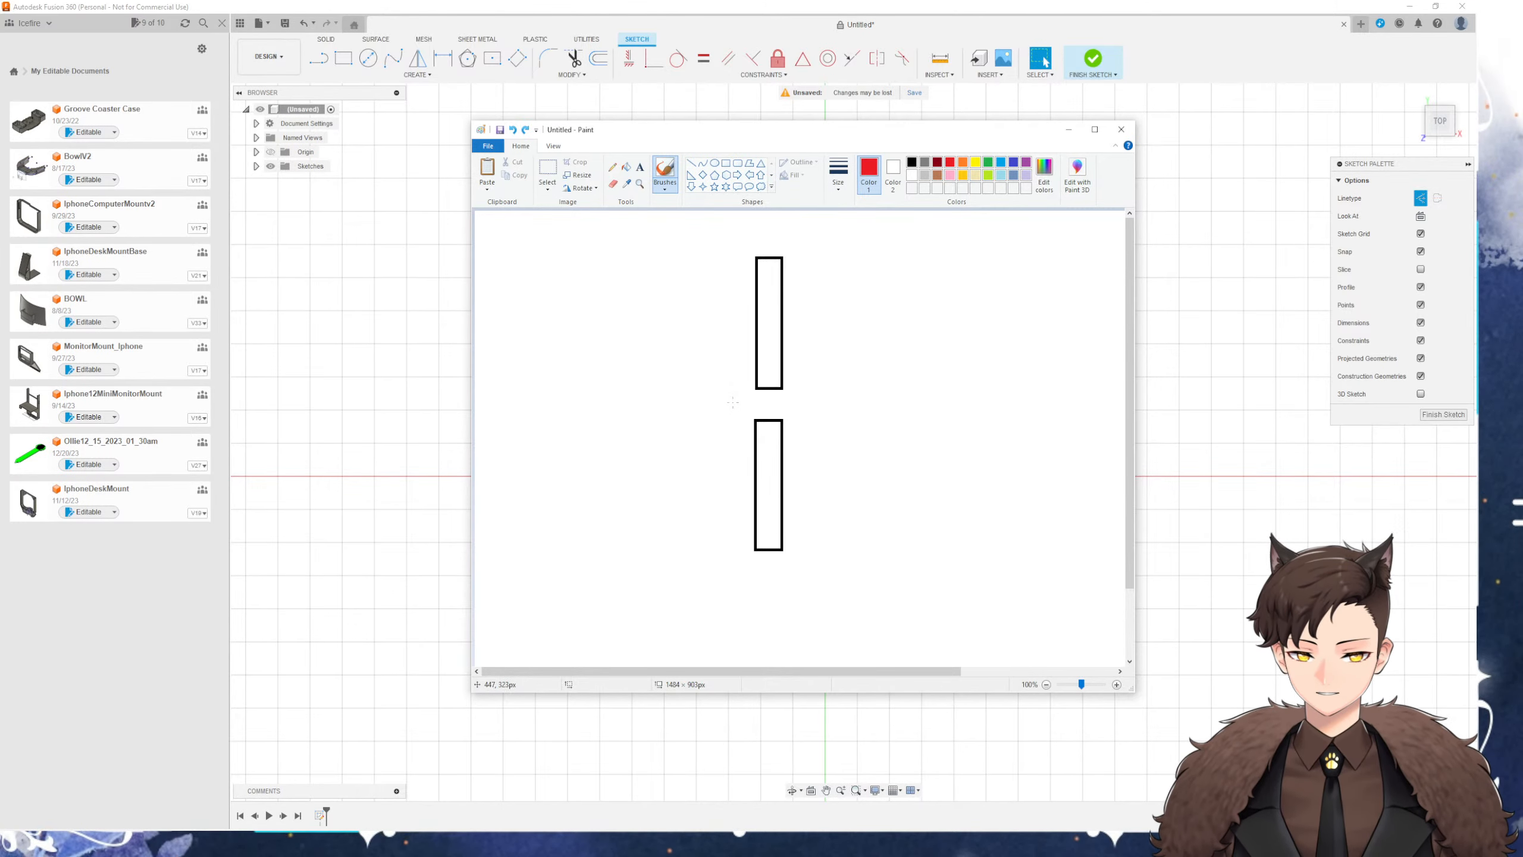
{"action": "mouse_move", "coordinate": [733, 403]}
{"action": "left_mouse_down"}
{"action": "mouse_move", "coordinate": [801, 400]}
{"action": "mouse_move", "coordinate": [807, 281]}
{"action": "left_mouse_up"}
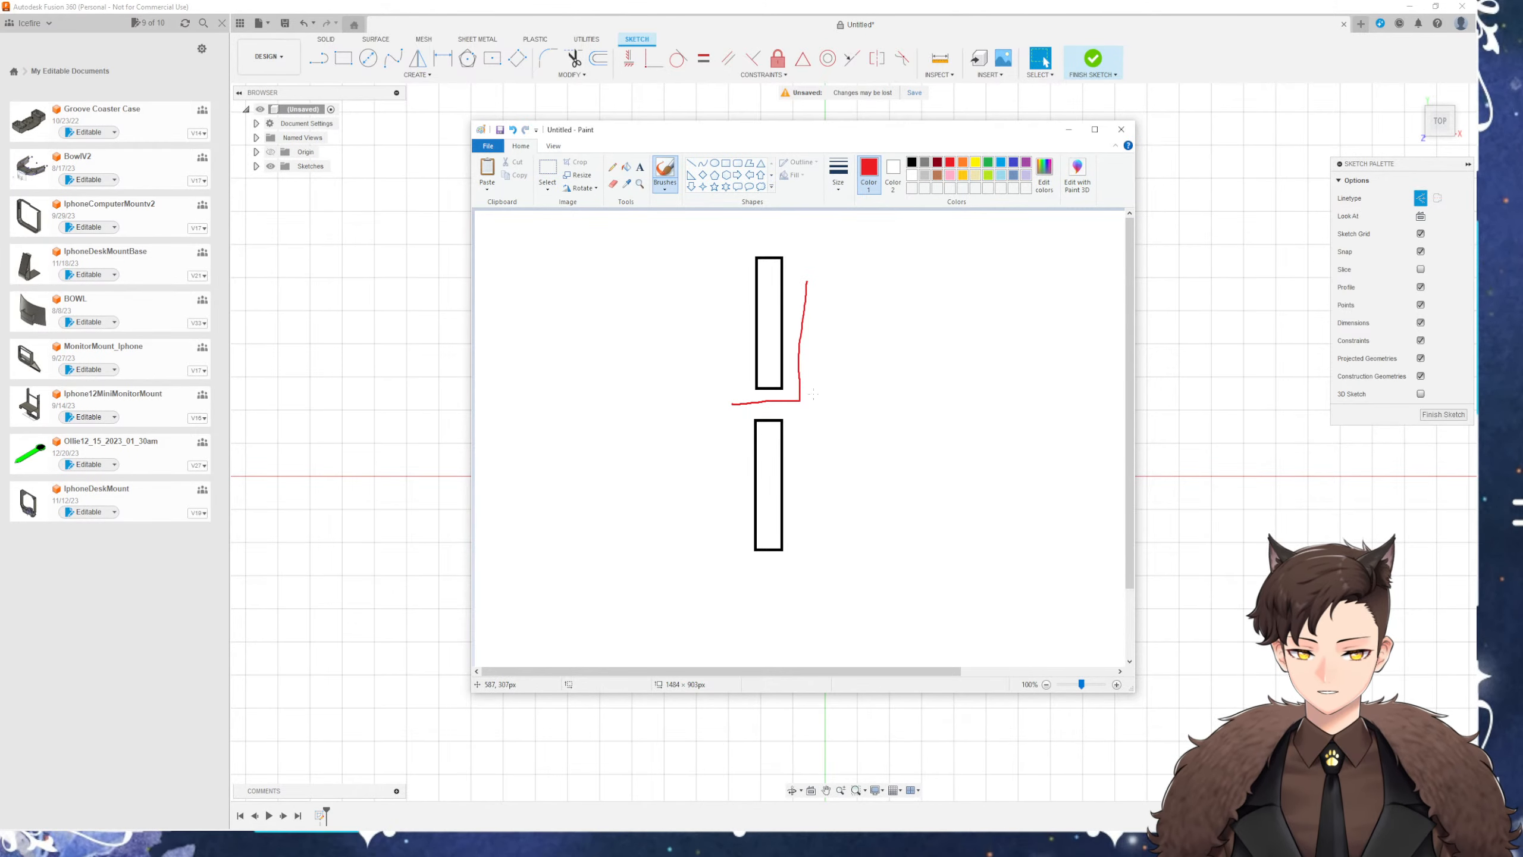
{"action": "key", "text": "ctrl+z"}
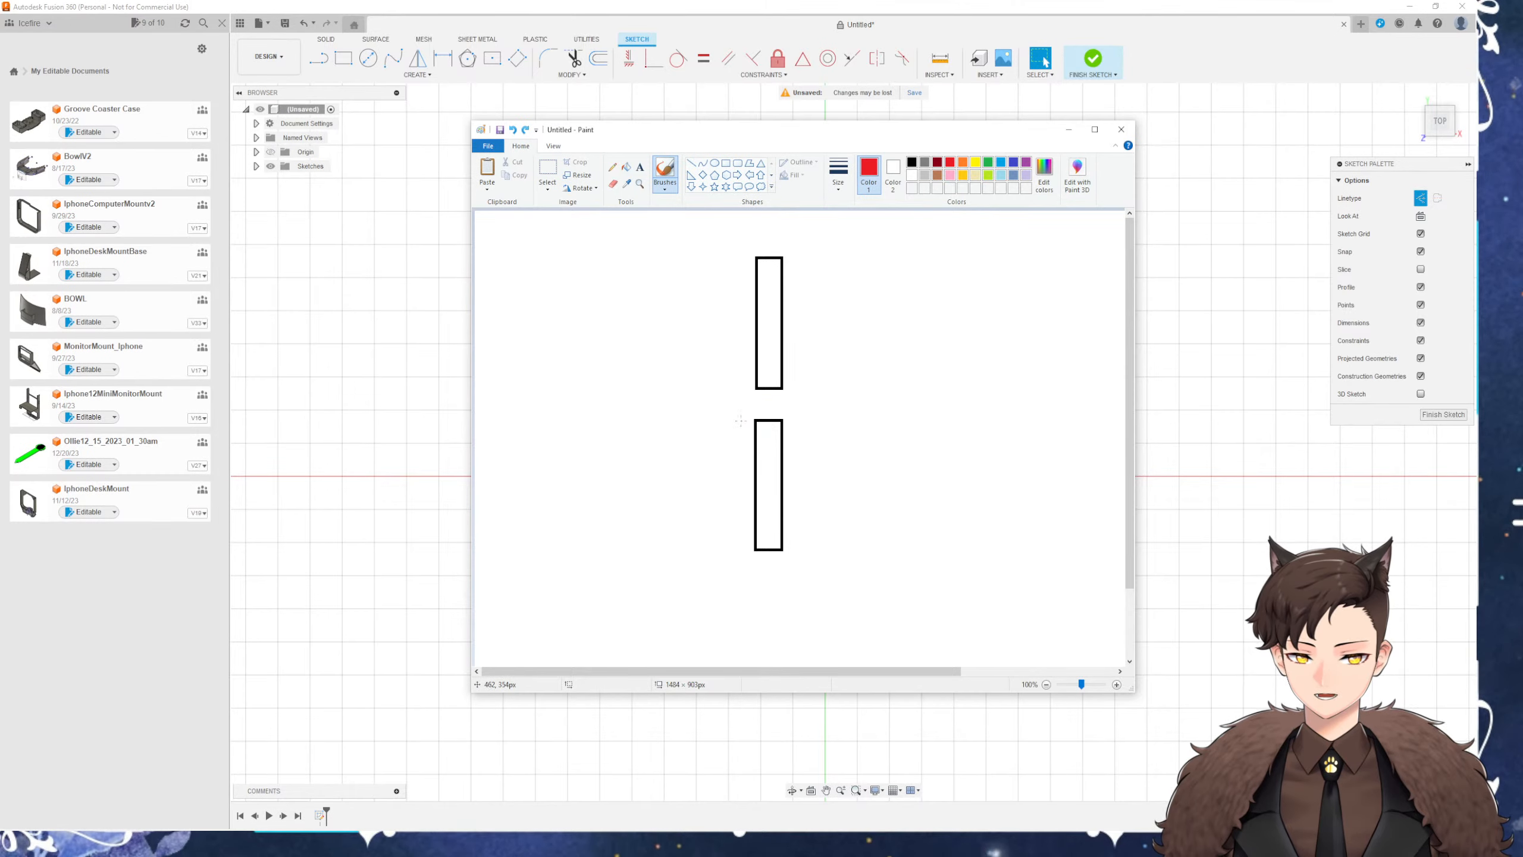
Draw a tilted red stepped profile through the gap with yellow contact marks at the upper rectangle, and close Paint without saving
{"action": "left_click_drag", "start_coordinate": [687, 437], "coordinate": [794, 395]}
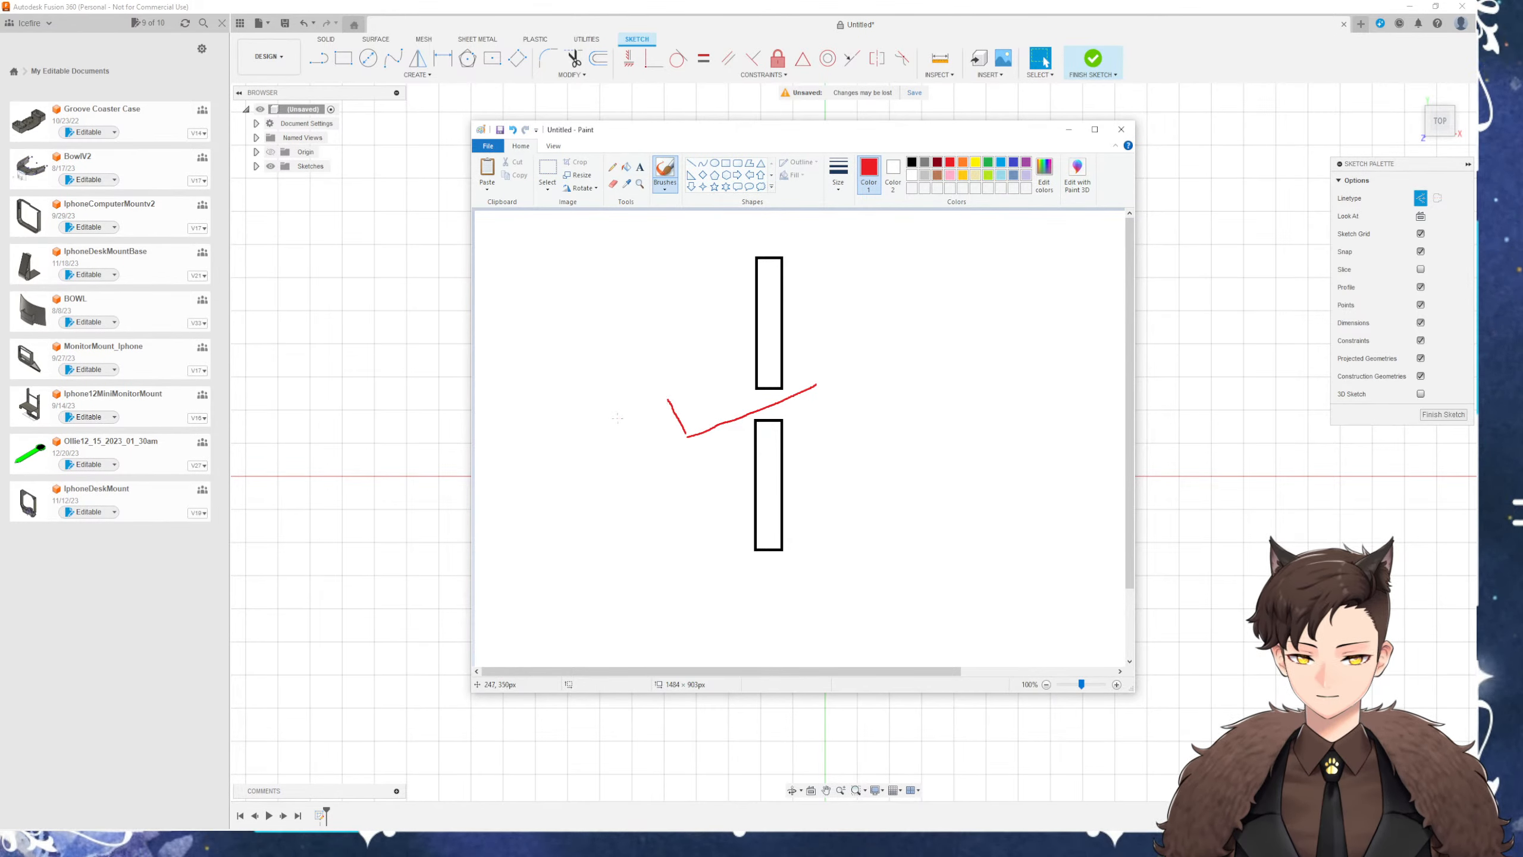
{"action": "left_click_drag", "start_coordinate": [617, 417], "coordinate": [691, 387]}
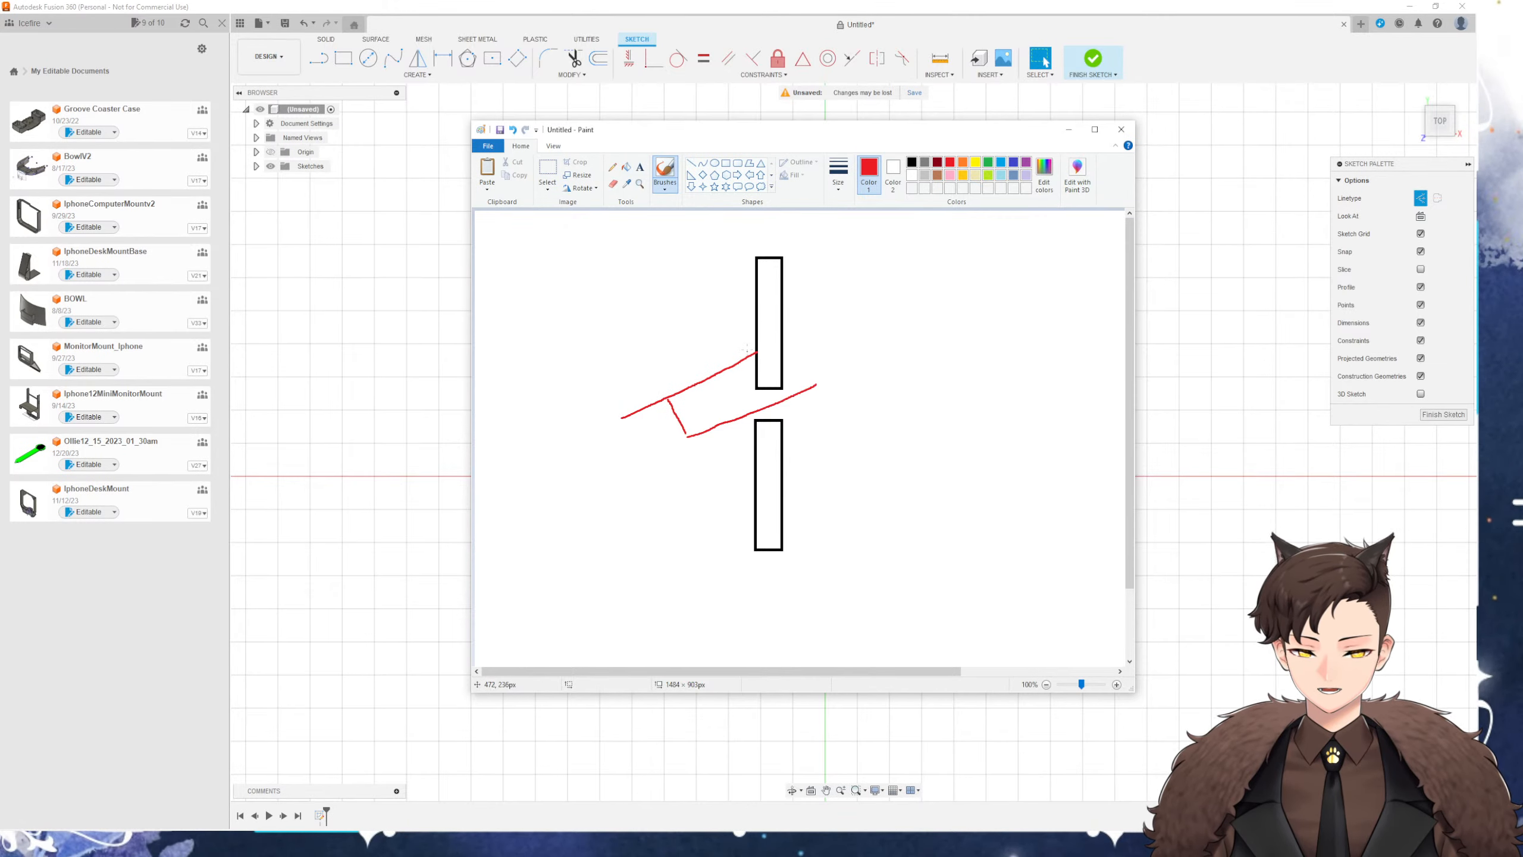
{"action": "left_click", "coordinate": [975, 162]}
{"action": "mouse_move", "coordinate": [741, 342]}
{"action": "left_mouse_down"}
{"action": "mouse_move", "coordinate": [729, 330]}
{"action": "mouse_move", "coordinate": [741, 374]}
{"action": "left_mouse_up"}
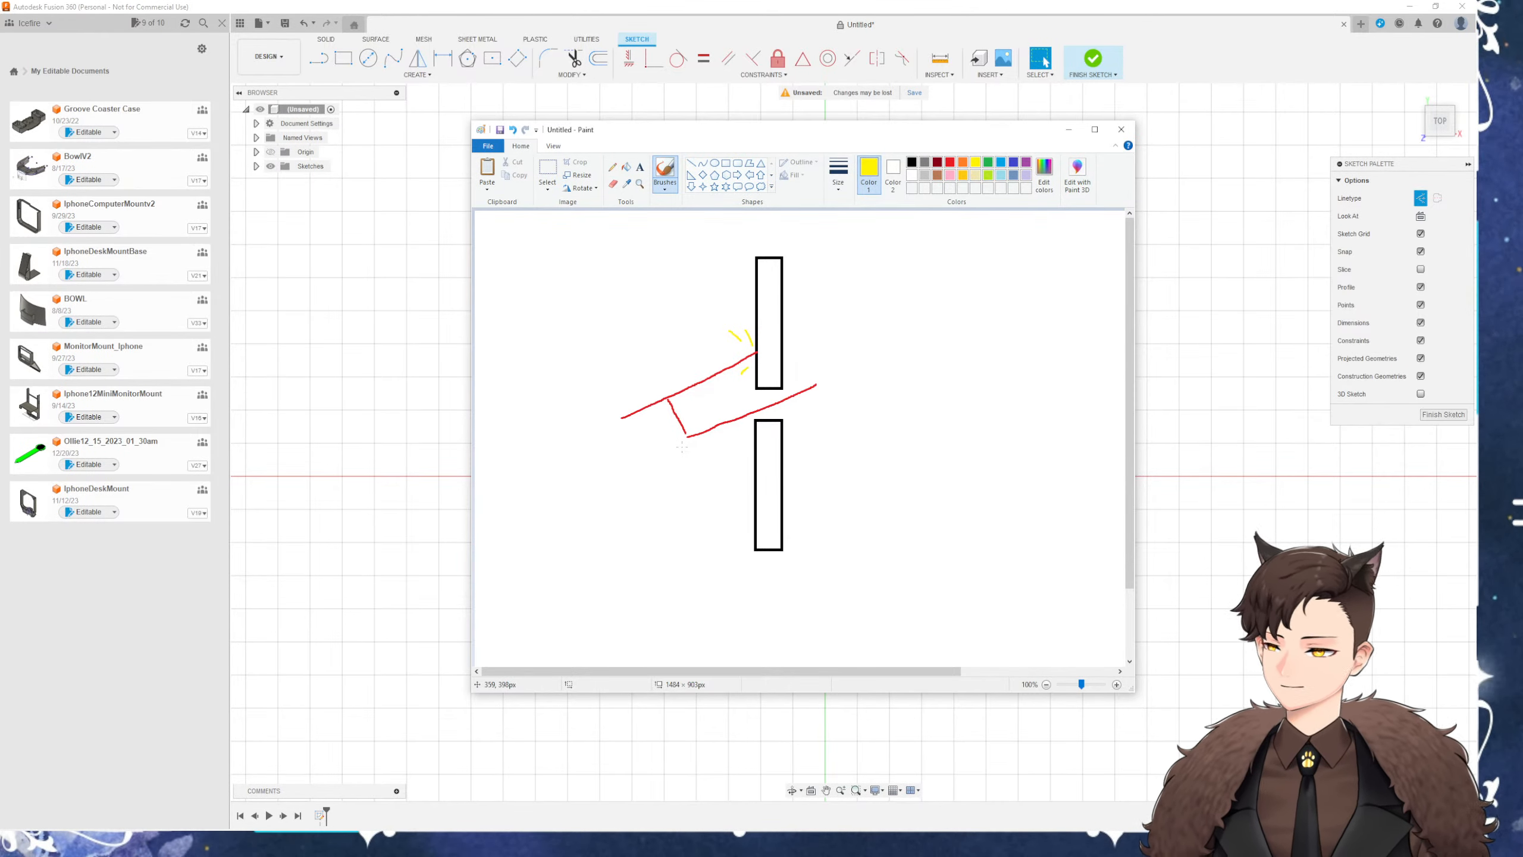
{"action": "left_click", "coordinate": [1120, 129]}
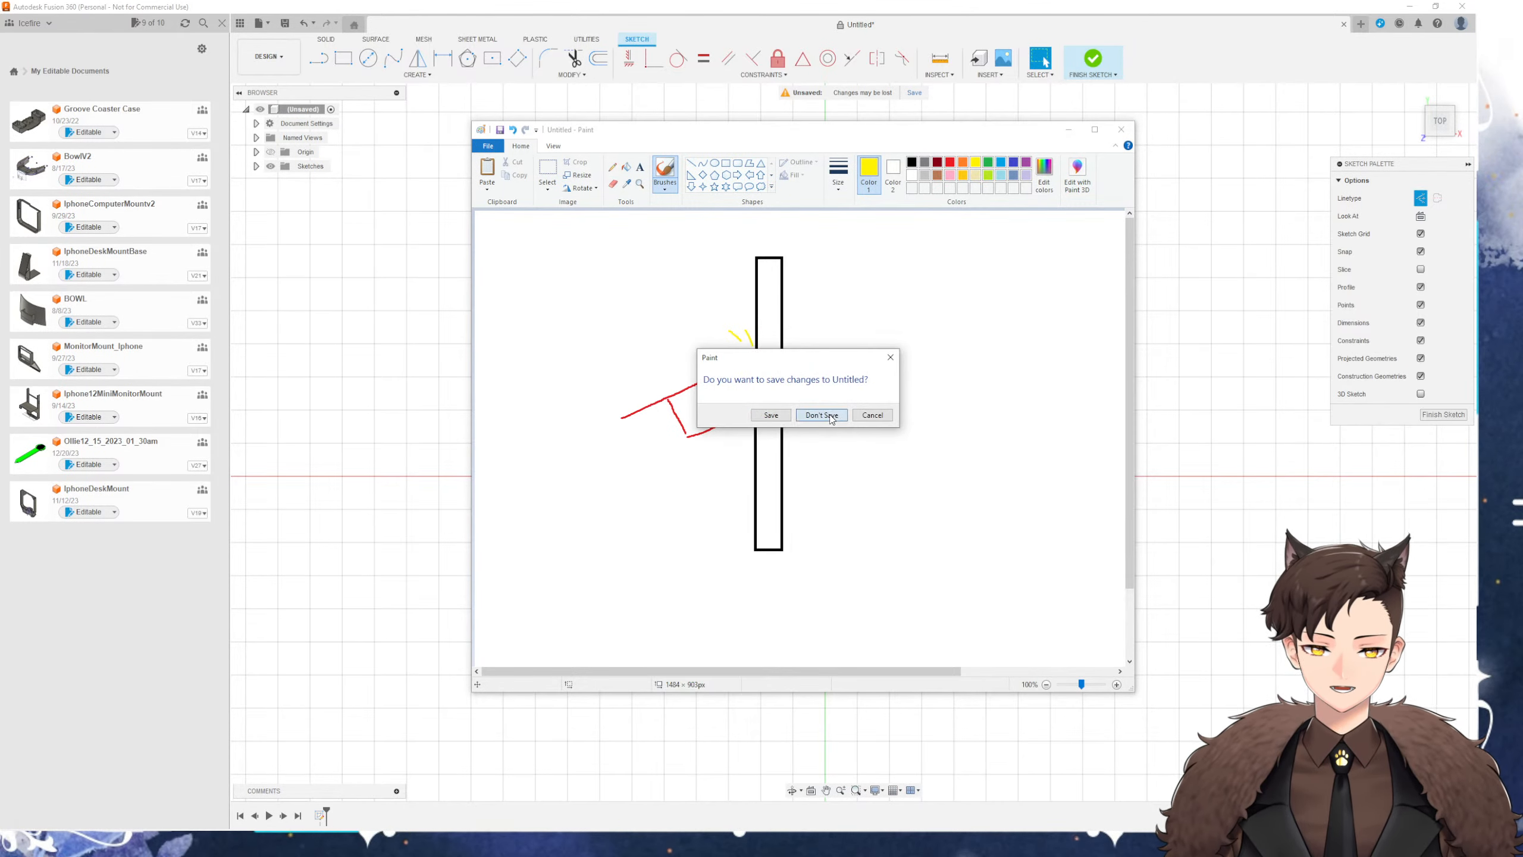
{"action": "left_click", "coordinate": [818, 415]}
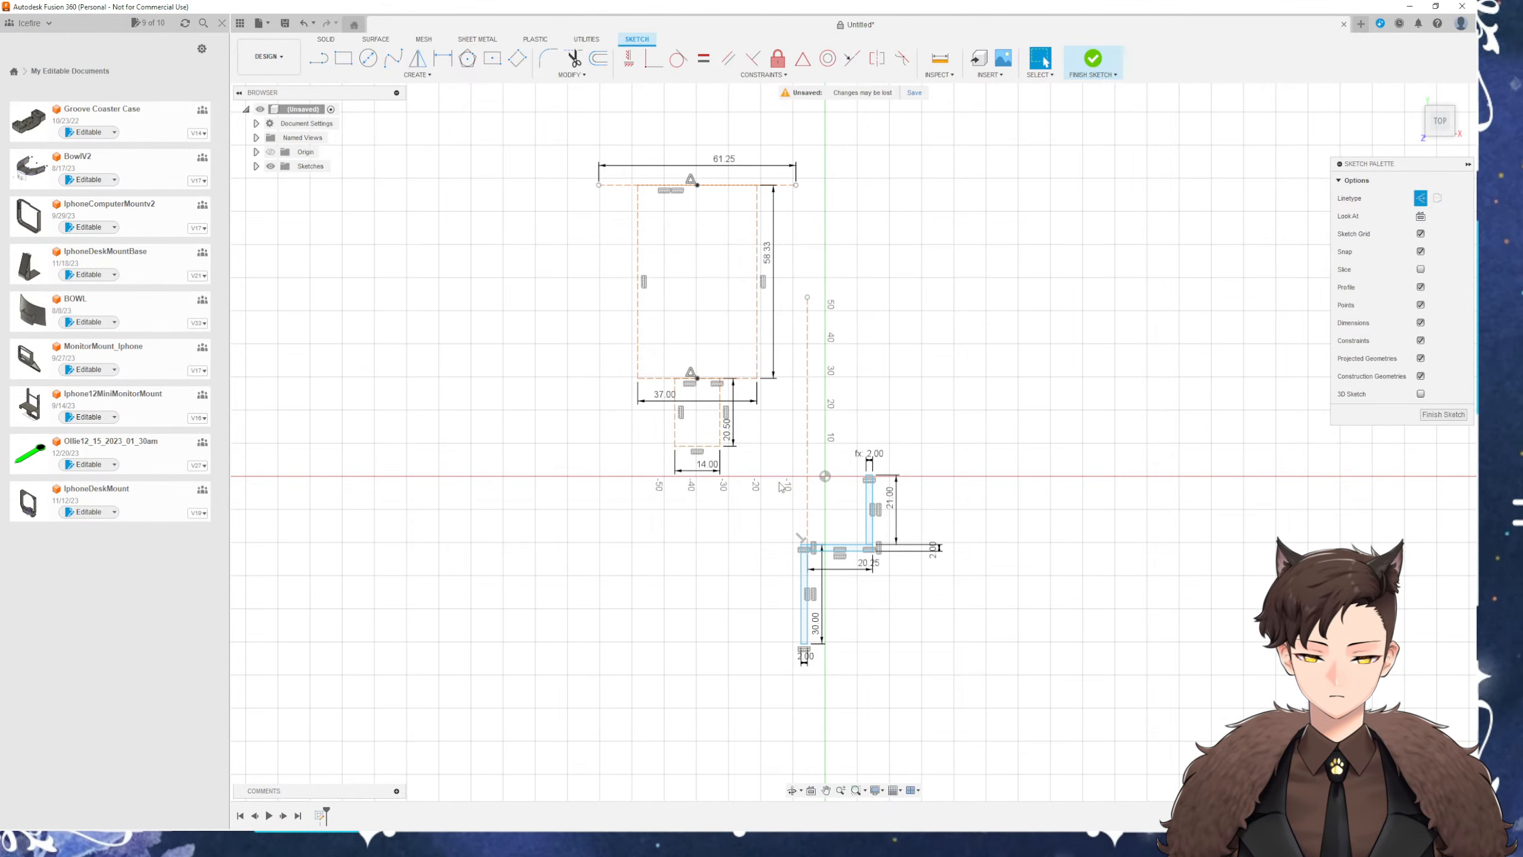
Move the joined construction rectangles and their 61.25 mm line farther to the left of the stepped profile
{"action": "middle_click_drag", "start_coordinate": [720, 383], "coordinate": [692, 268]}
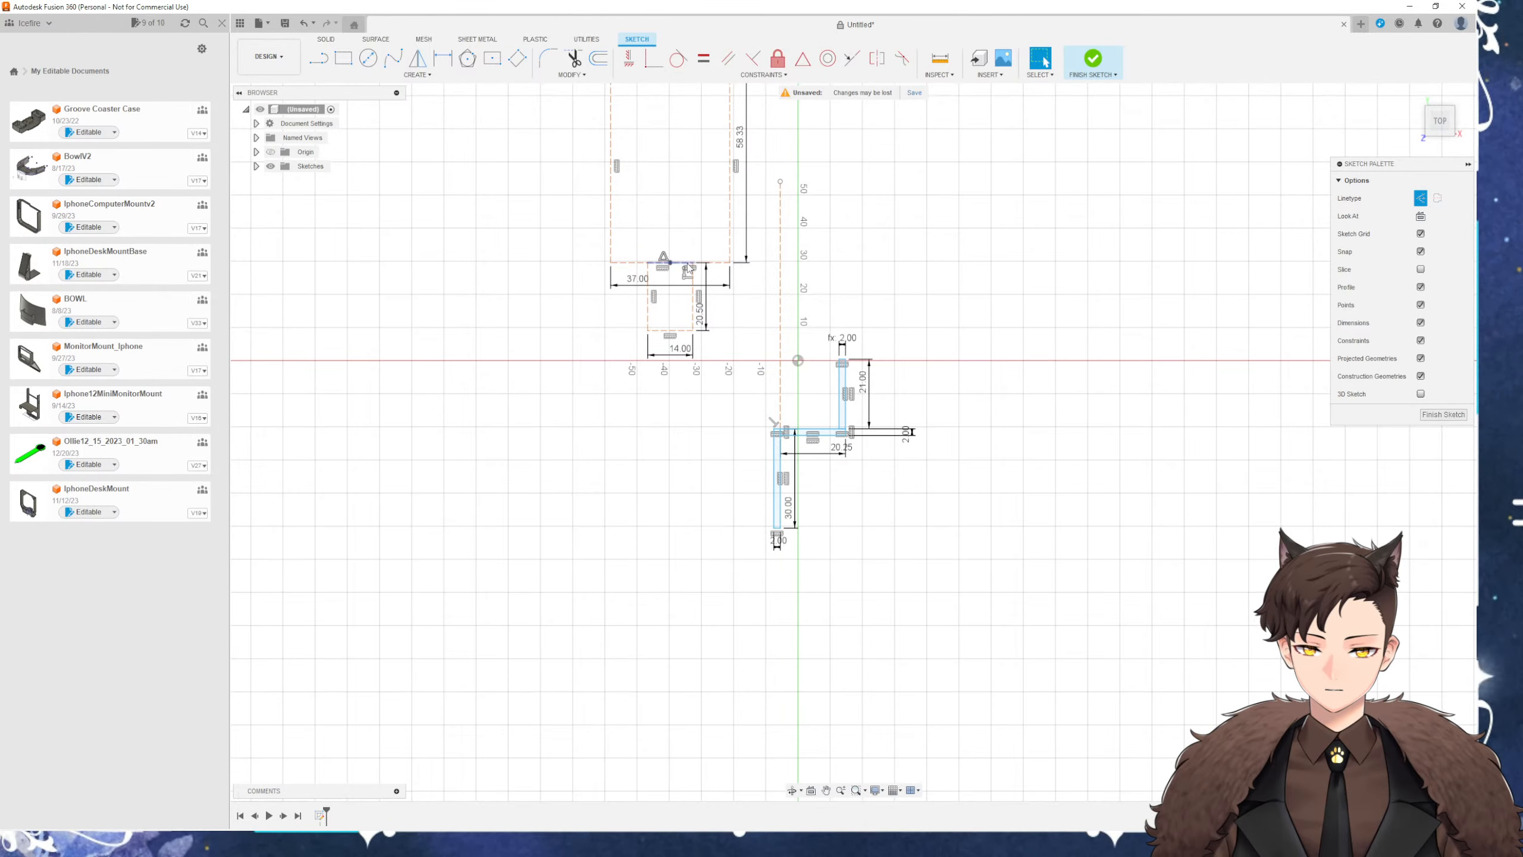
{"action": "left_click_drag", "start_coordinate": [688, 268], "coordinate": [708, 594]}
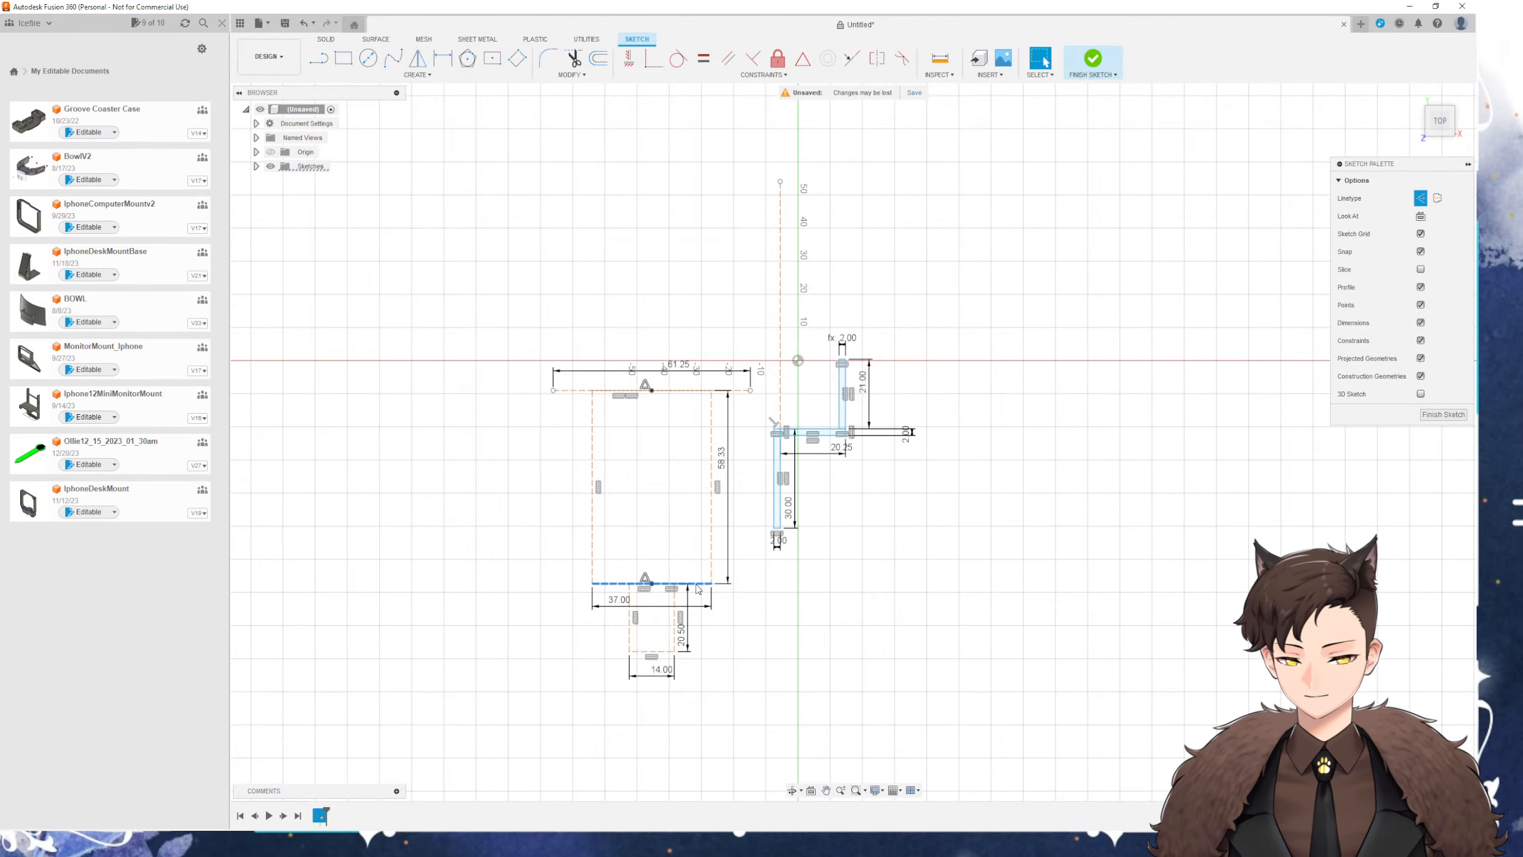
{"action": "left_click_drag", "start_coordinate": [697, 585], "coordinate": [682, 307]}
{"action": "mouse_move", "coordinate": [682, 307]}
{"action": "middle_mouse_down"}
{"action": "mouse_move", "coordinate": [718, 548]}
{"action": "mouse_move", "coordinate": [754, 494]}
{"action": "middle_mouse_up"}
{"action": "left_click_drag", "start_coordinate": [755, 494], "coordinate": [658, 482]}
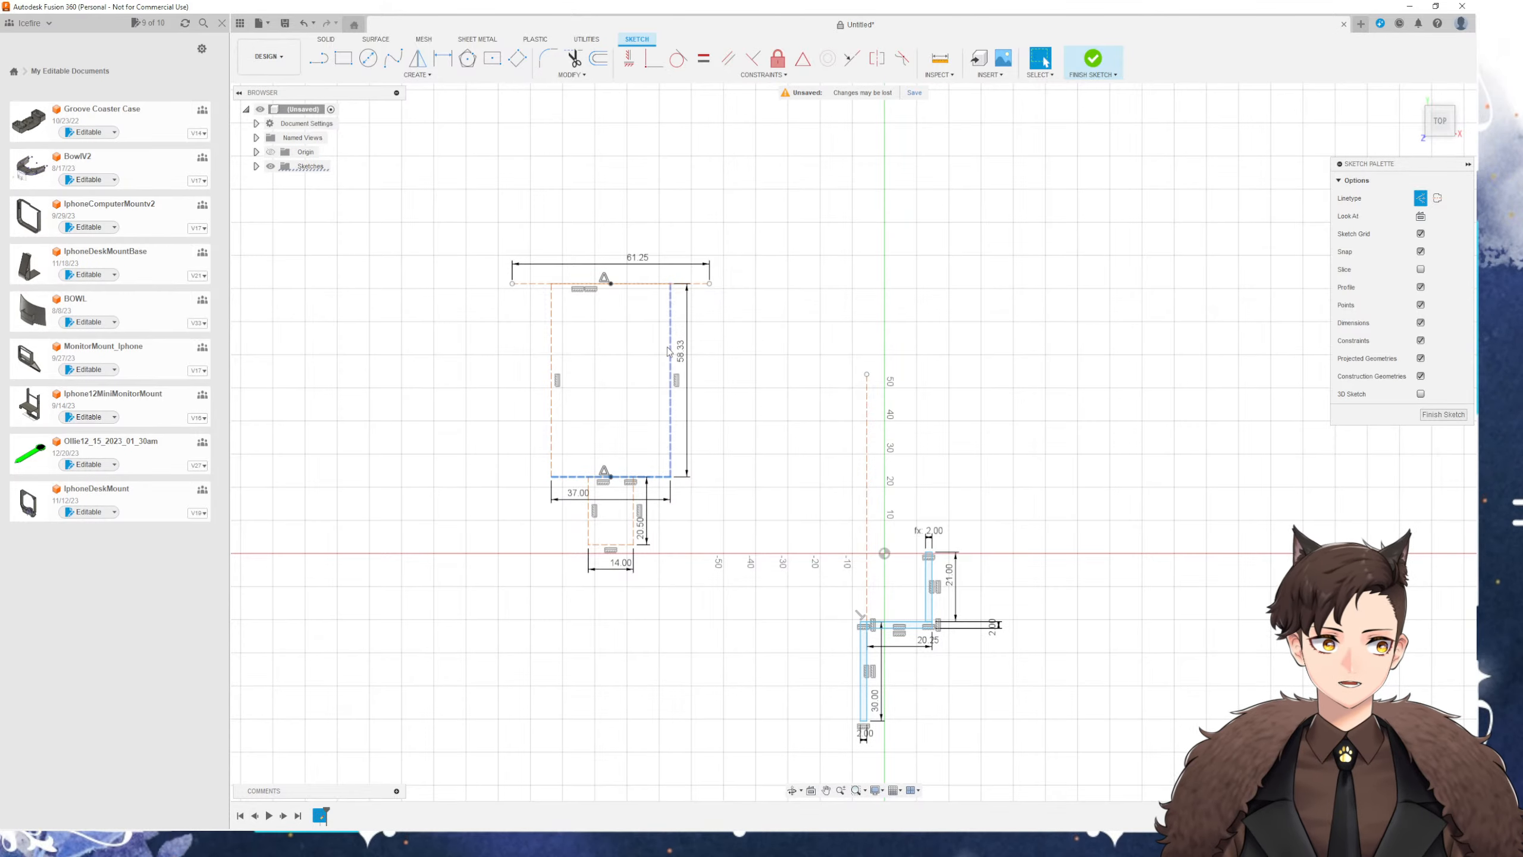
Draw a diagonal construction line up and to the left from the stepped profile's corner at the base of the vertical construction line
{"action": "middle_click_drag", "start_coordinate": [713, 606], "coordinate": [631, 537]}
{"action": "scroll", "coordinate": [631, 538], "scroll_direction": "up", "scroll_amount": 2}
{"action": "key", "text": "l"}
{"action": "scroll", "coordinate": [680, 528], "scroll_direction": "up", "scroll_amount": 3}
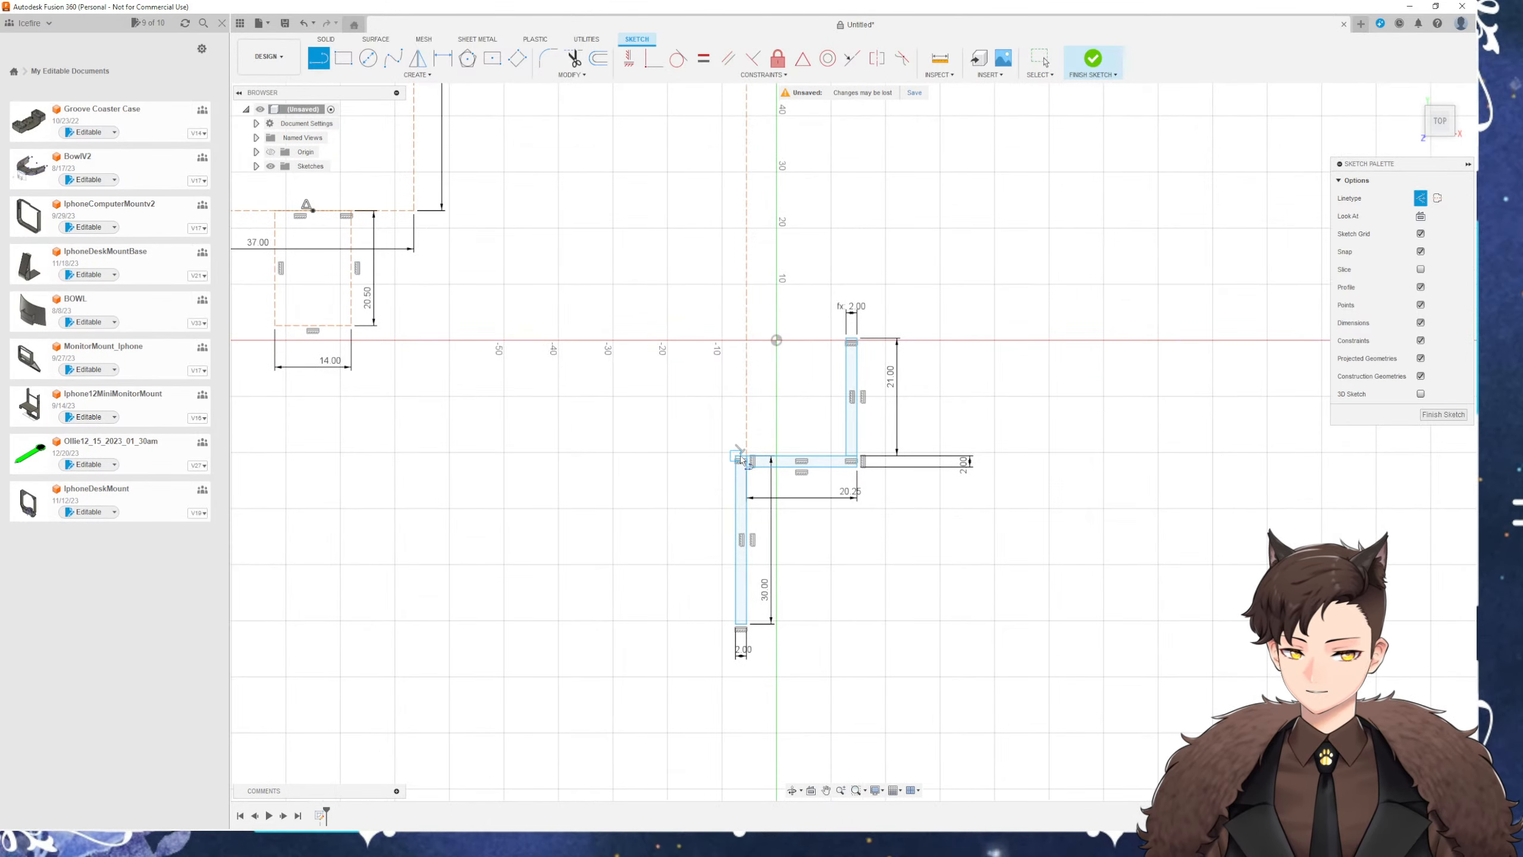
{"action": "left_click", "coordinate": [743, 456]}
{"action": "scroll", "coordinate": [635, 418], "scroll_direction": "down", "scroll_amount": 5}
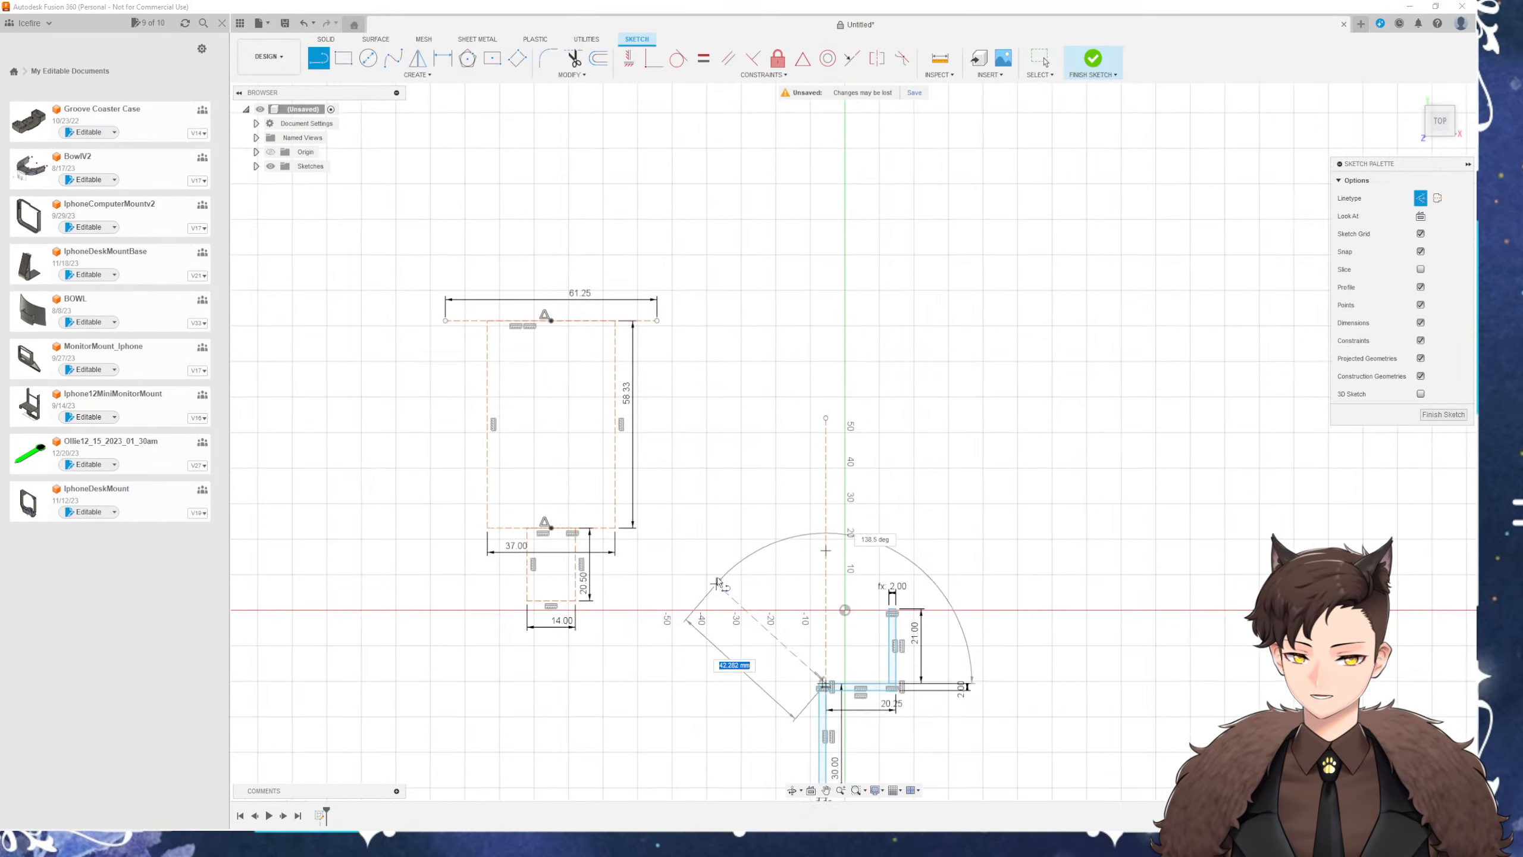
{"action": "left_click", "coordinate": [670, 414]}
{"action": "key", "text": "Escape"}
Dimension the angle between the diagonal and vertical construction lines, first trying 75 degrees and settling on 70 degrees
{"action": "scroll", "coordinate": [738, 578], "scroll_direction": "up", "scroll_amount": 2}
{"action": "key", "text": "d"}
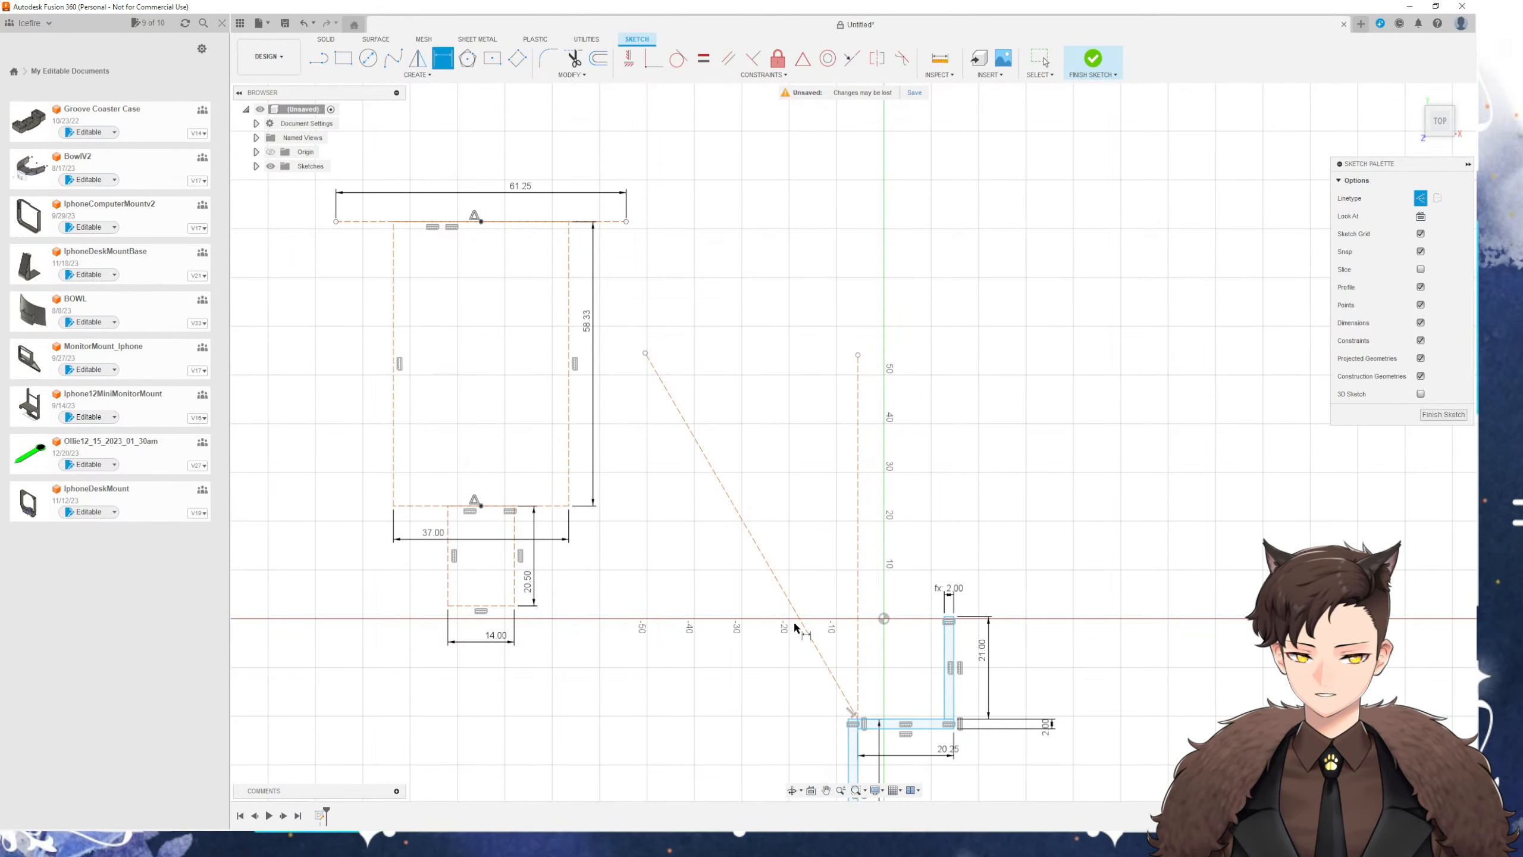
{"action": "left_click", "coordinate": [804, 618]}
{"action": "left_click", "coordinate": [857, 554]}
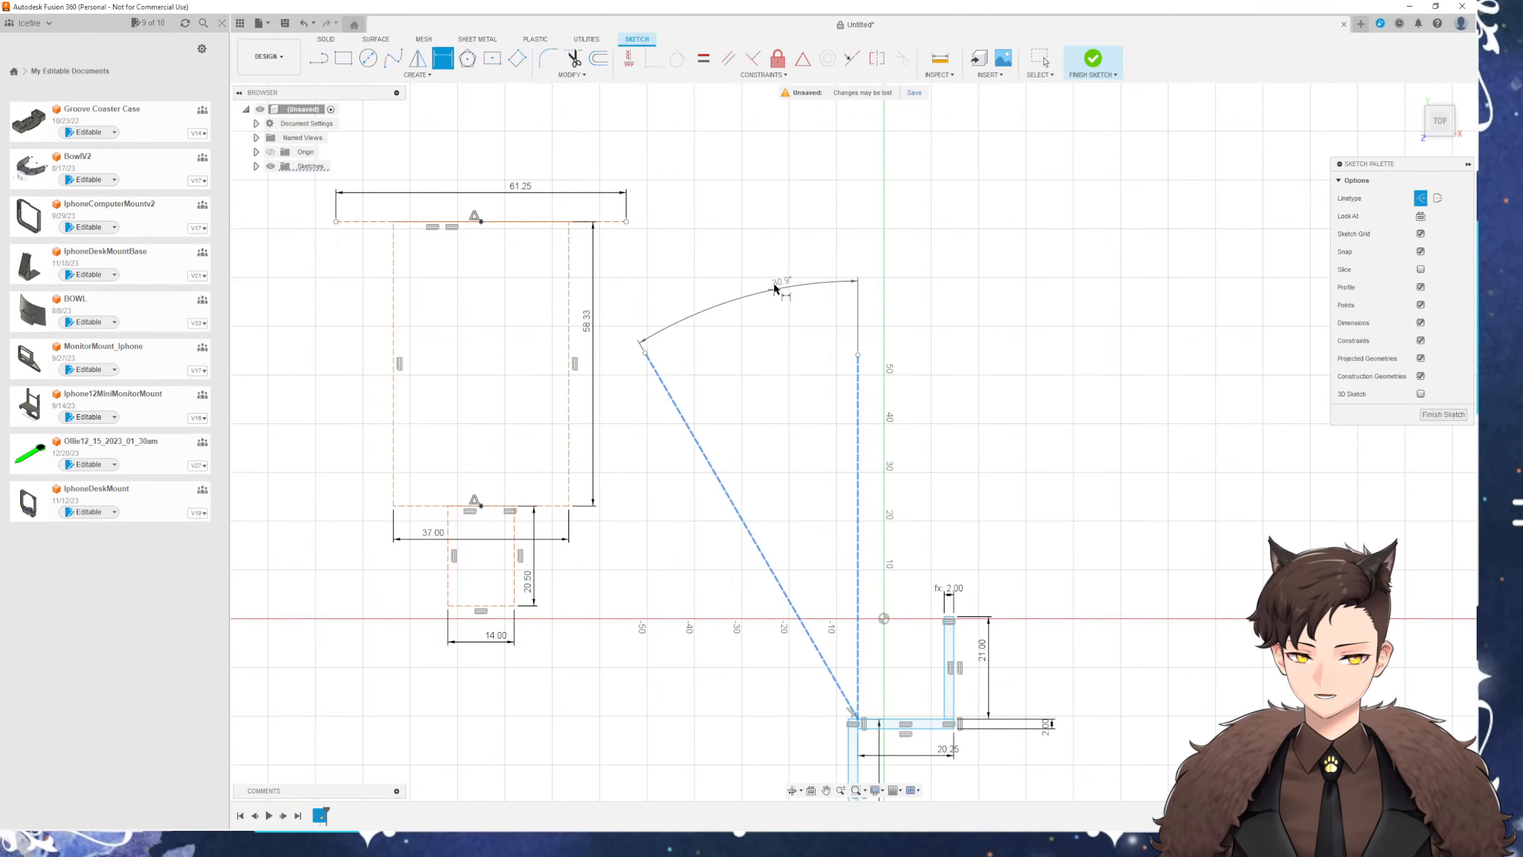
{"action": "left_click", "coordinate": [780, 259]}
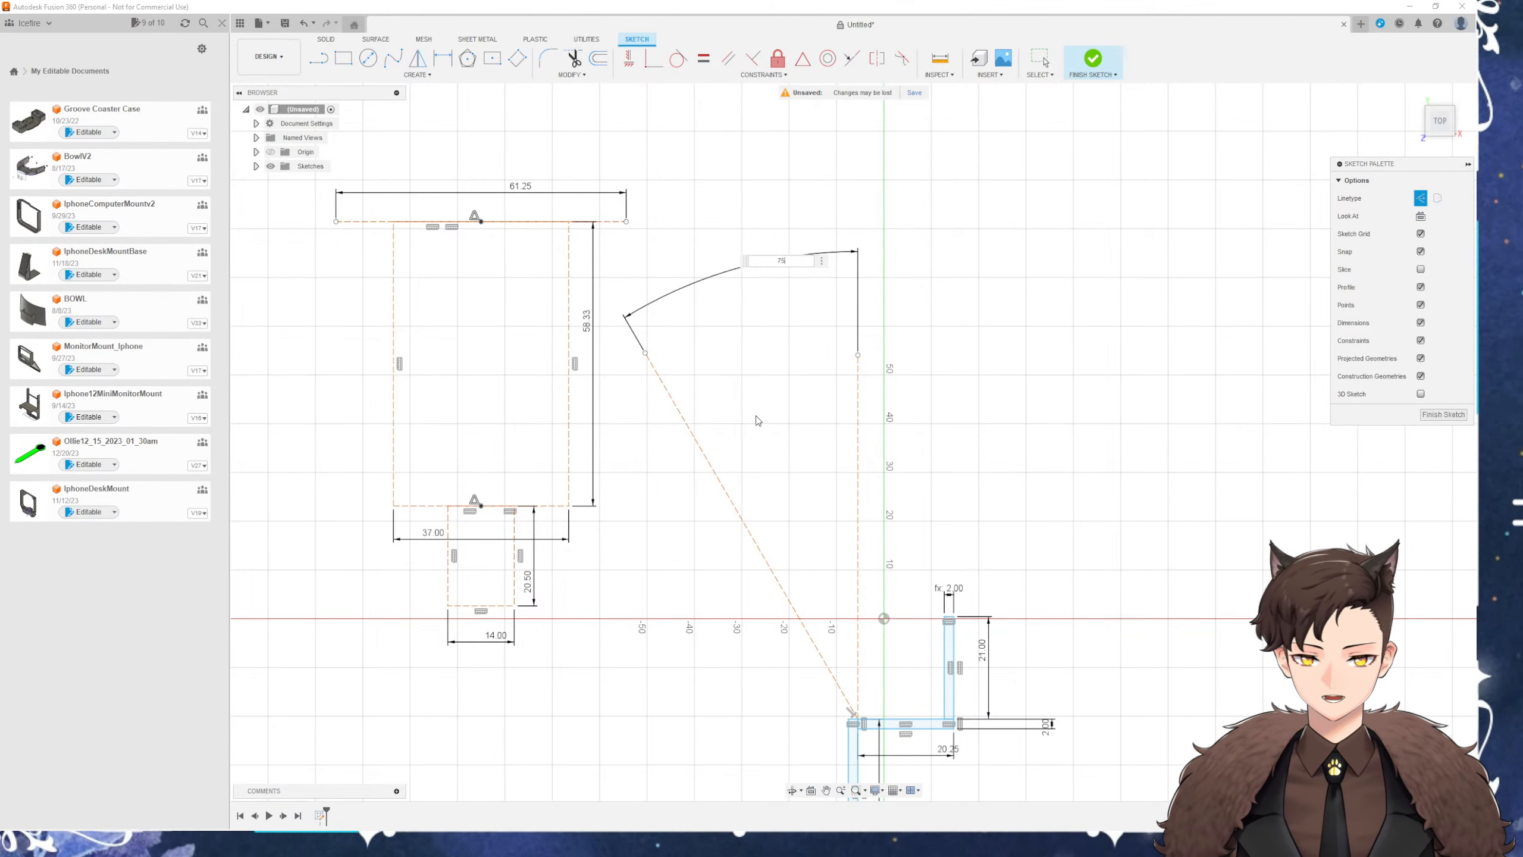
{"action": "key", "text": "Return"}
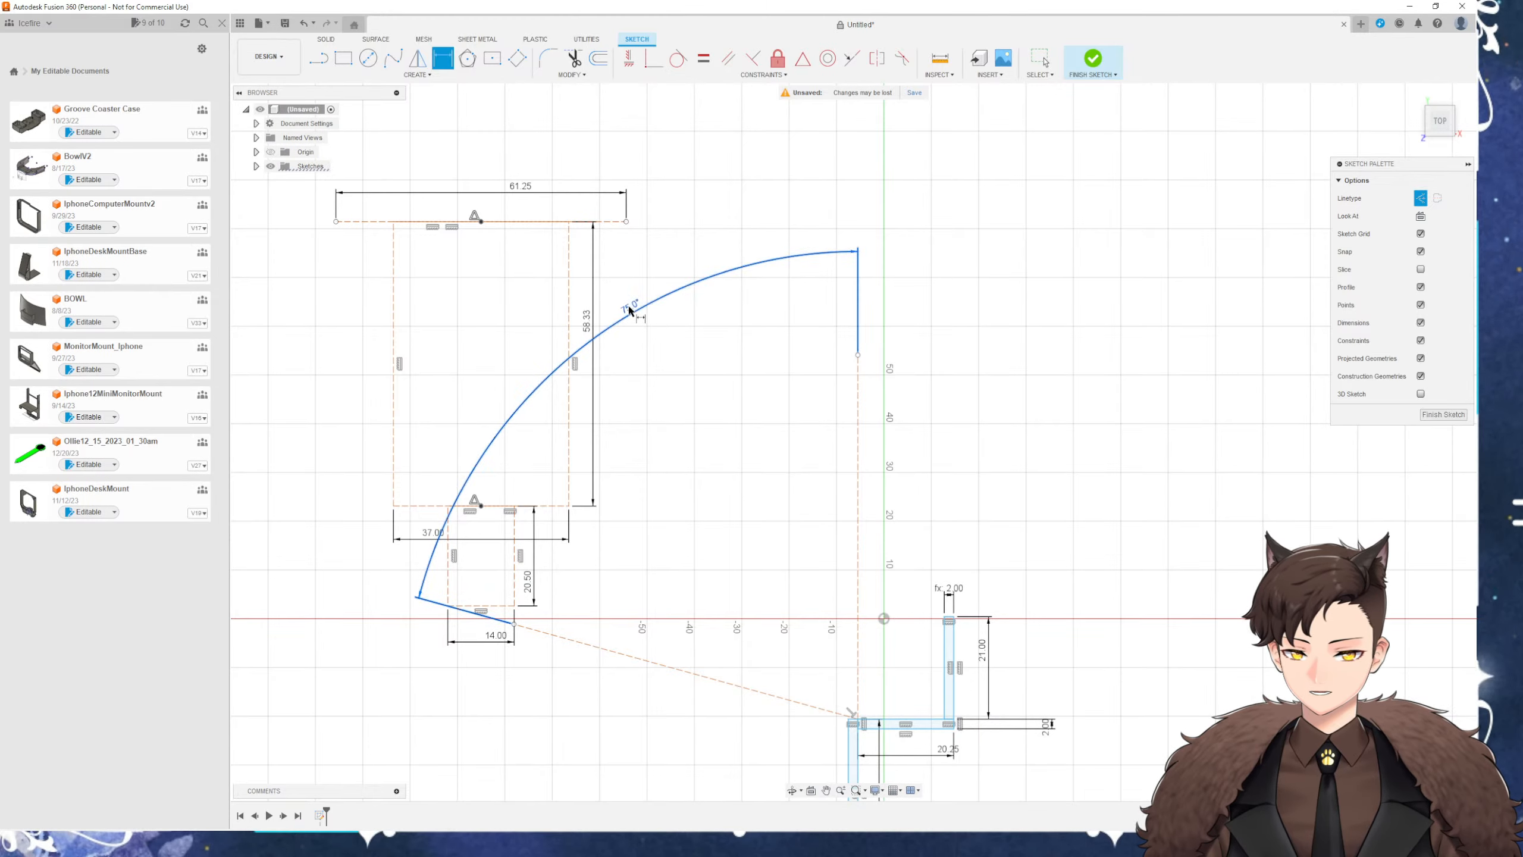
{"action": "double_click", "coordinate": [629, 307]}
{"action": "type", "text": "70"}
{"action": "key", "text": "Return"}
{"action": "scroll", "coordinate": [629, 310], "scroll_direction": "down", "scroll_amount": 1}
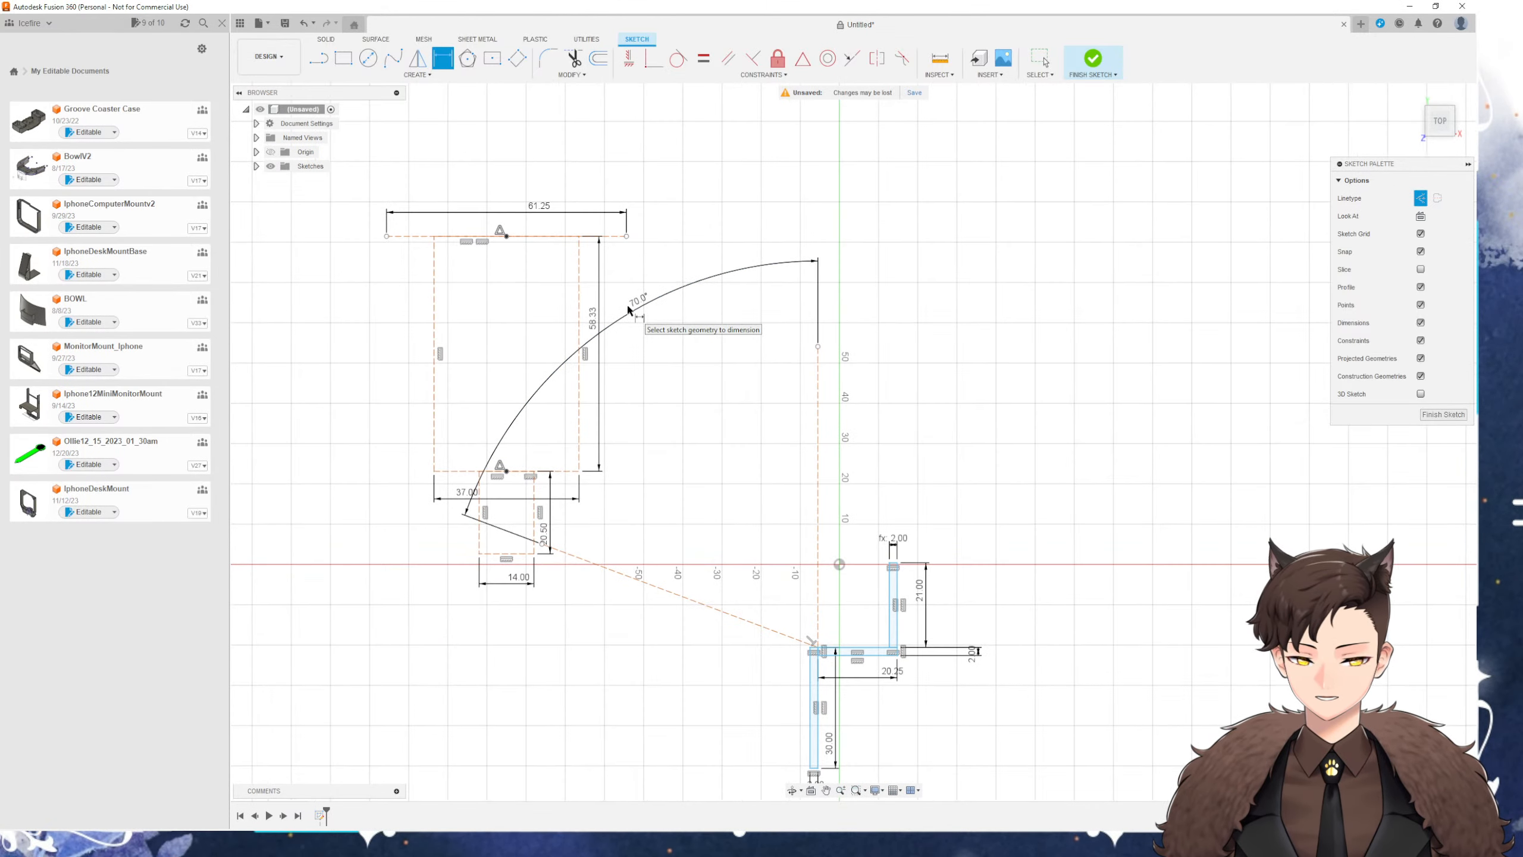
{"action": "middle_click_drag", "start_coordinate": [621, 670], "coordinate": [623, 503]}
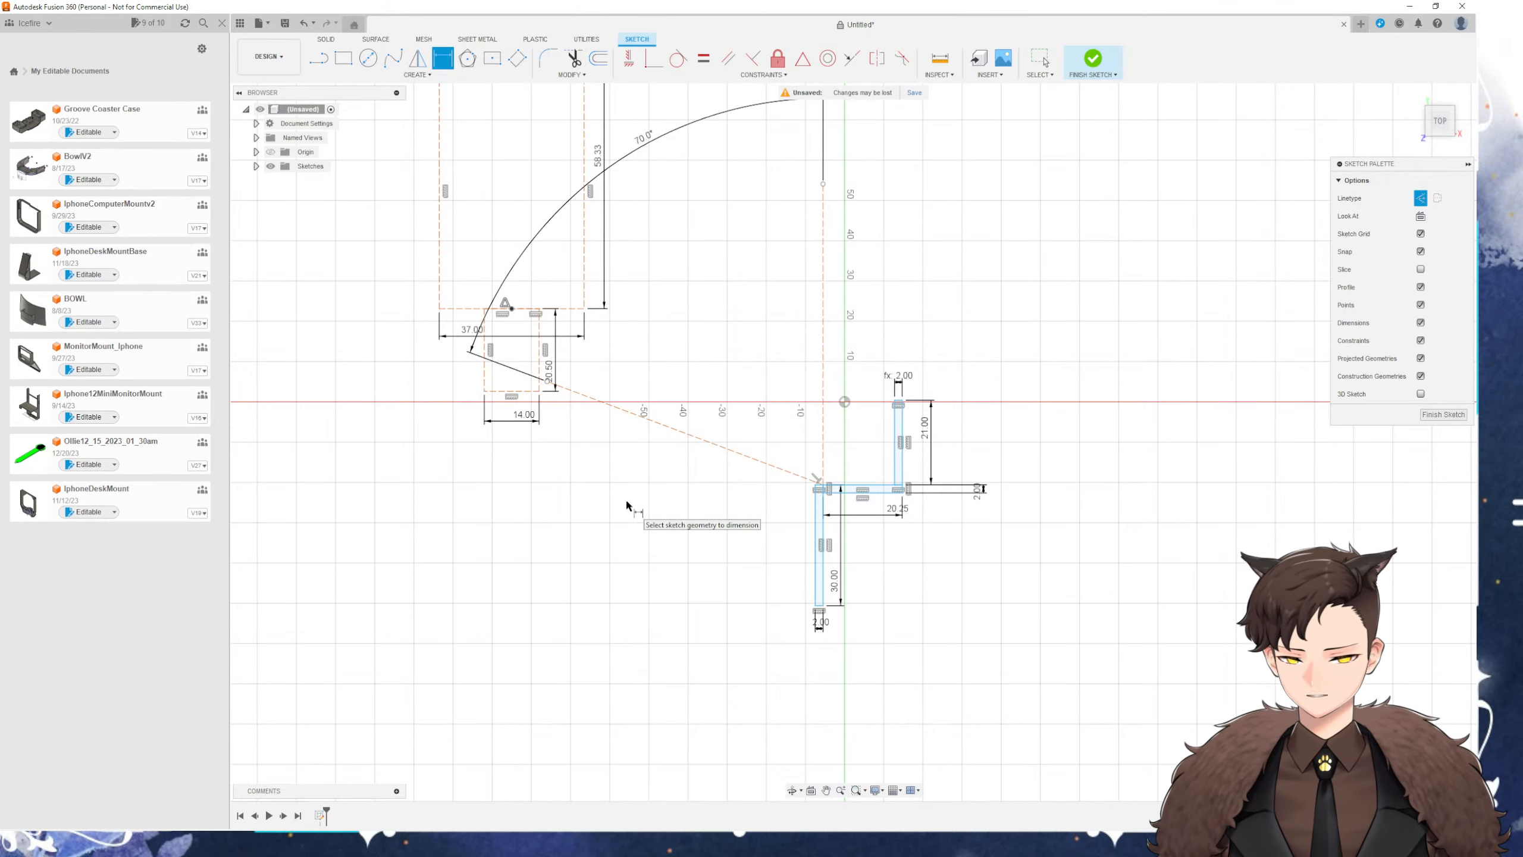
{"action": "scroll", "coordinate": [629, 498], "scroll_direction": "down", "scroll_amount": 1}
{"action": "middle_click_drag", "start_coordinate": [615, 500], "coordinate": [656, 526]}
{"action": "key", "text": "Escape"}
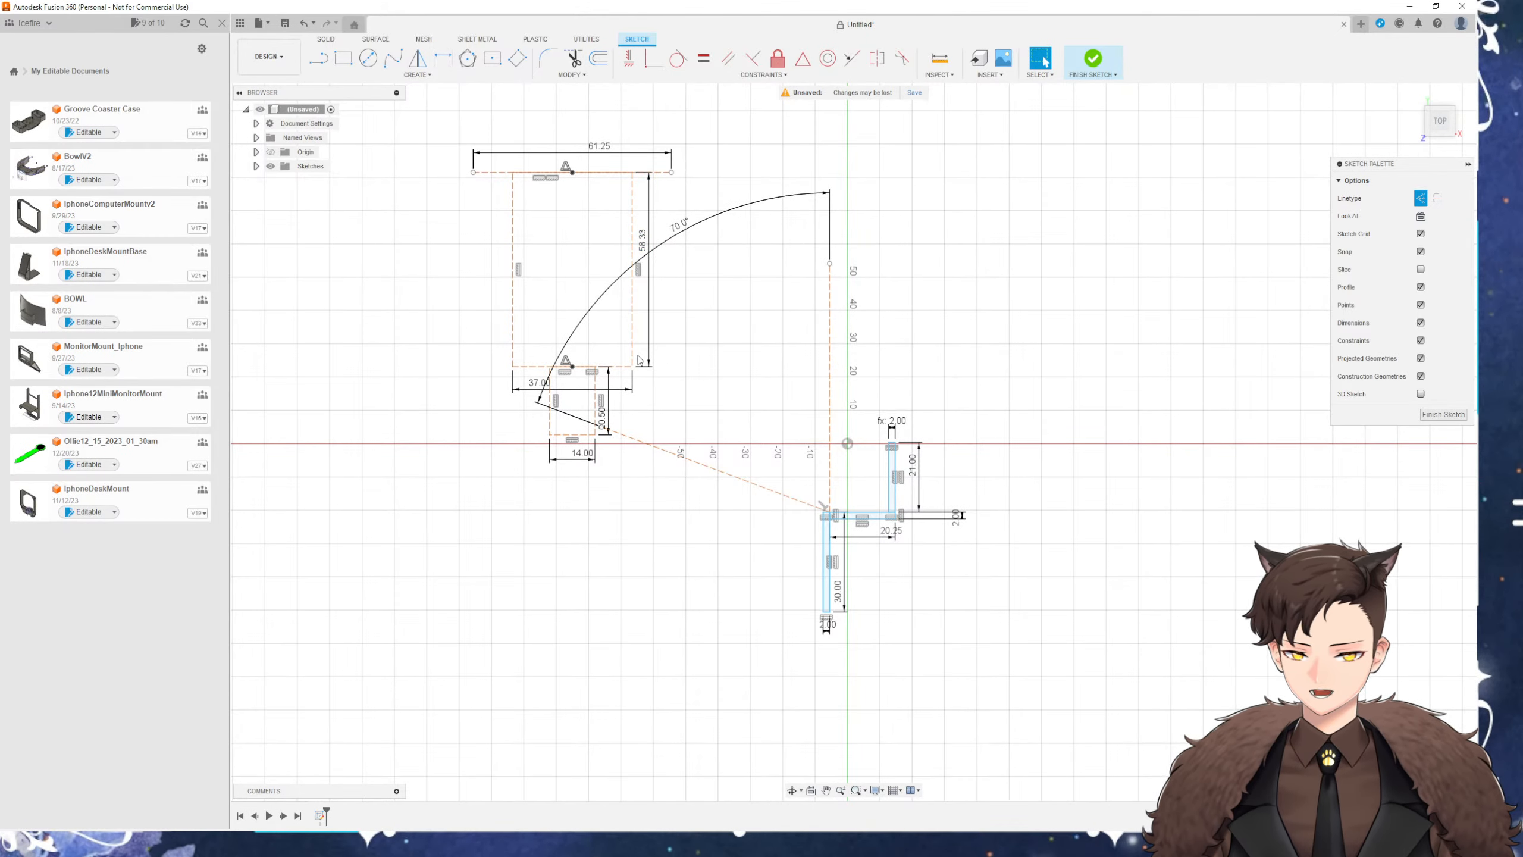
Move the joined construction rectangles and their 61.25 mm line below the diagonal line, about level with the stepped profile's inner corner
{"action": "left_click_drag", "start_coordinate": [634, 355], "coordinate": [490, 557]}
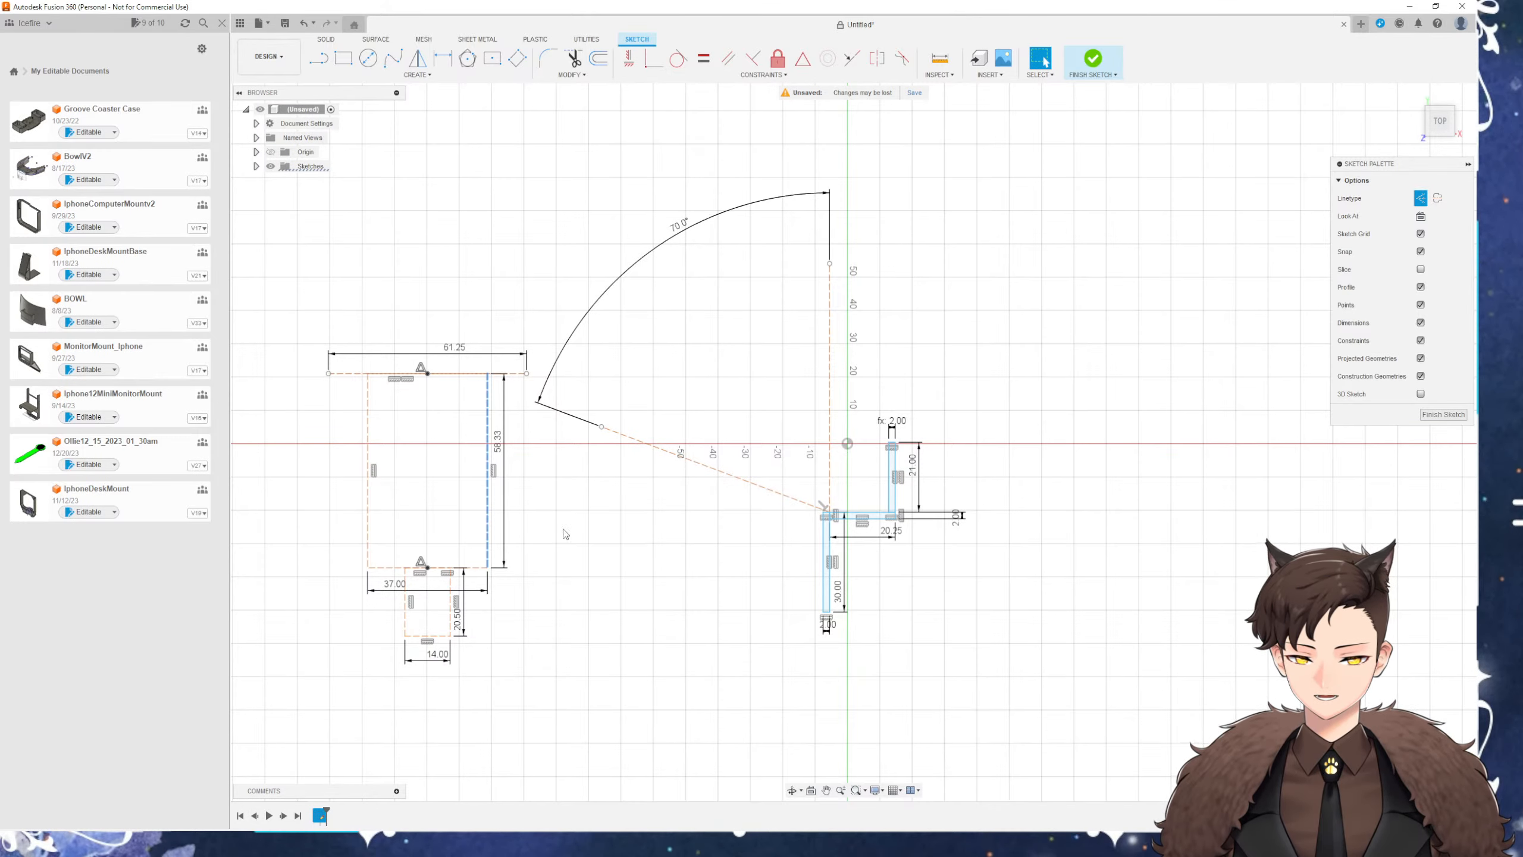
{"action": "mouse_move", "coordinate": [579, 509]}
{"action": "middle_mouse_down"}
{"action": "mouse_move", "coordinate": [584, 431]}
{"action": "mouse_move", "coordinate": [631, 640]}
{"action": "mouse_move", "coordinate": [541, 432]}
{"action": "middle_mouse_up"}
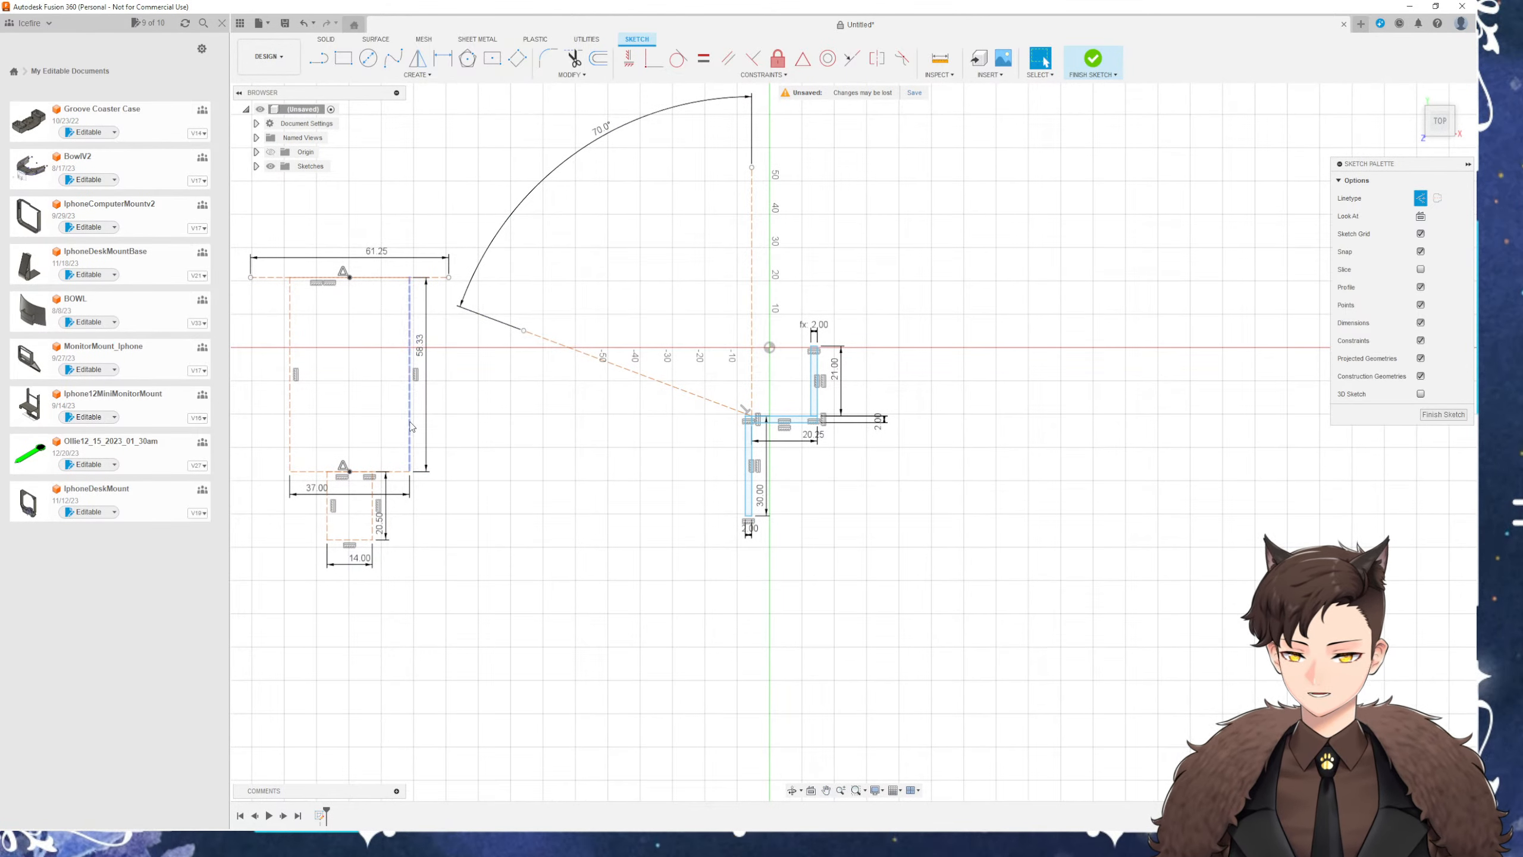
{"action": "mouse_move", "coordinate": [472, 538]}
{"action": "left_mouse_down"}
{"action": "mouse_move", "coordinate": [629, 598]}
{"action": "mouse_move", "coordinate": [674, 639]}
{"action": "mouse_move", "coordinate": [662, 611]}
{"action": "mouse_move", "coordinate": [690, 584]}
{"action": "left_mouse_up"}
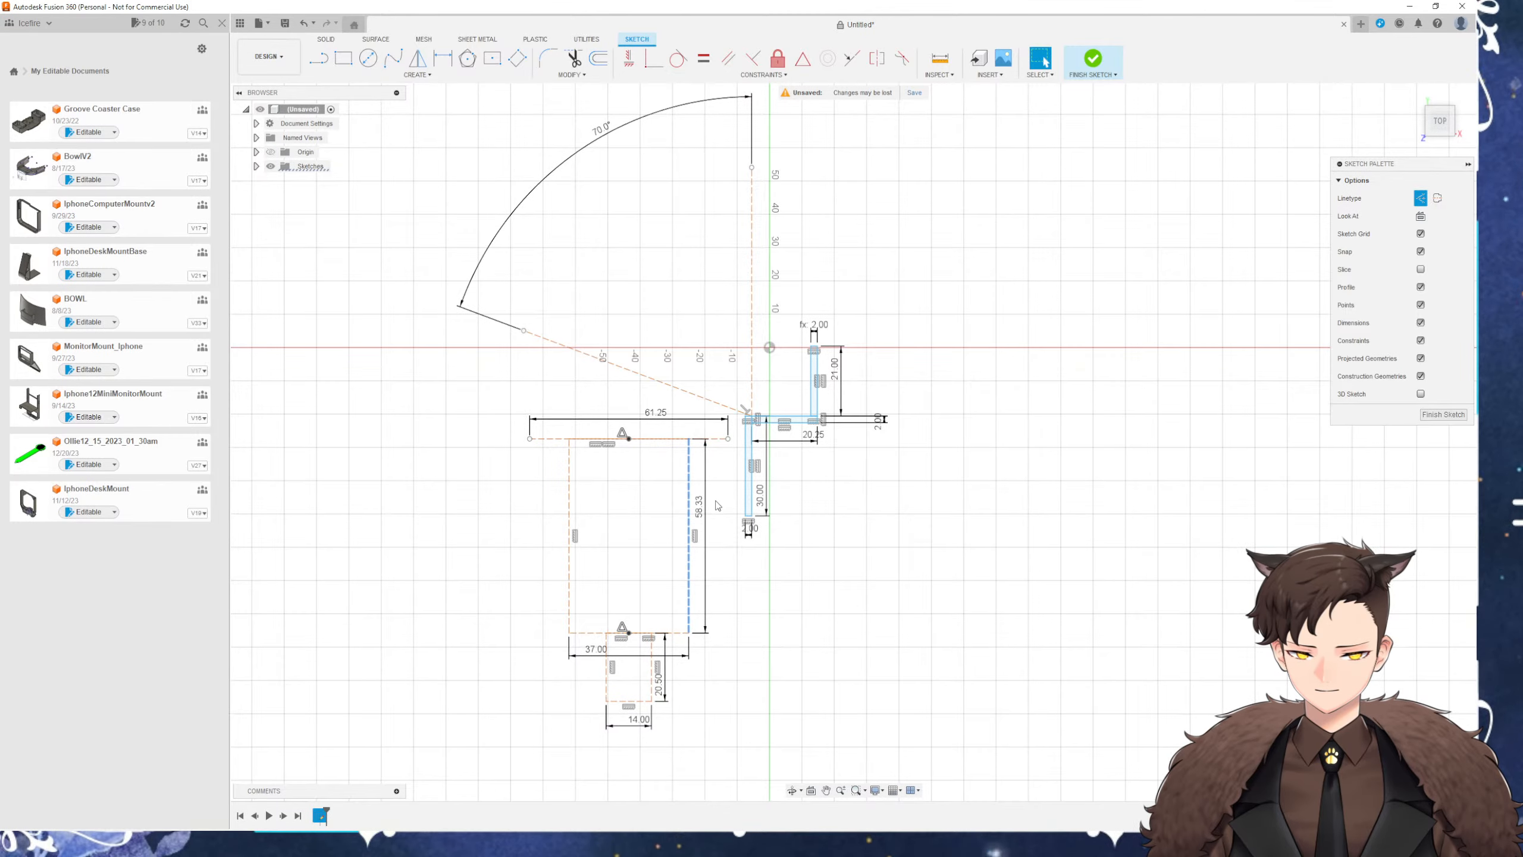
{"action": "scroll", "coordinate": [718, 505], "scroll_direction": "up", "scroll_amount": 3}
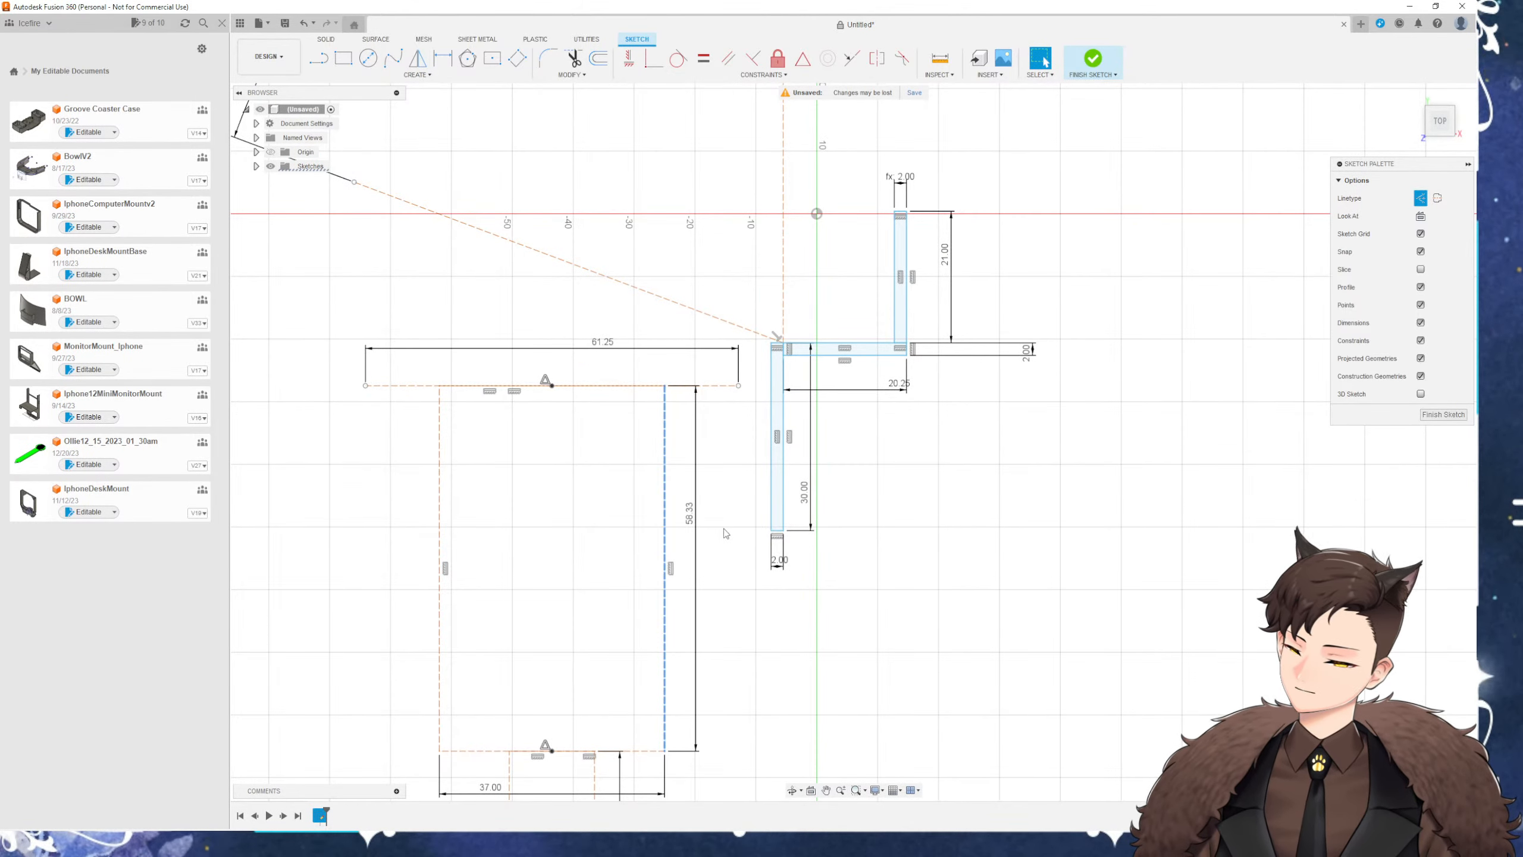
{"action": "left_click_drag", "start_coordinate": [667, 539], "coordinate": [696, 413]}
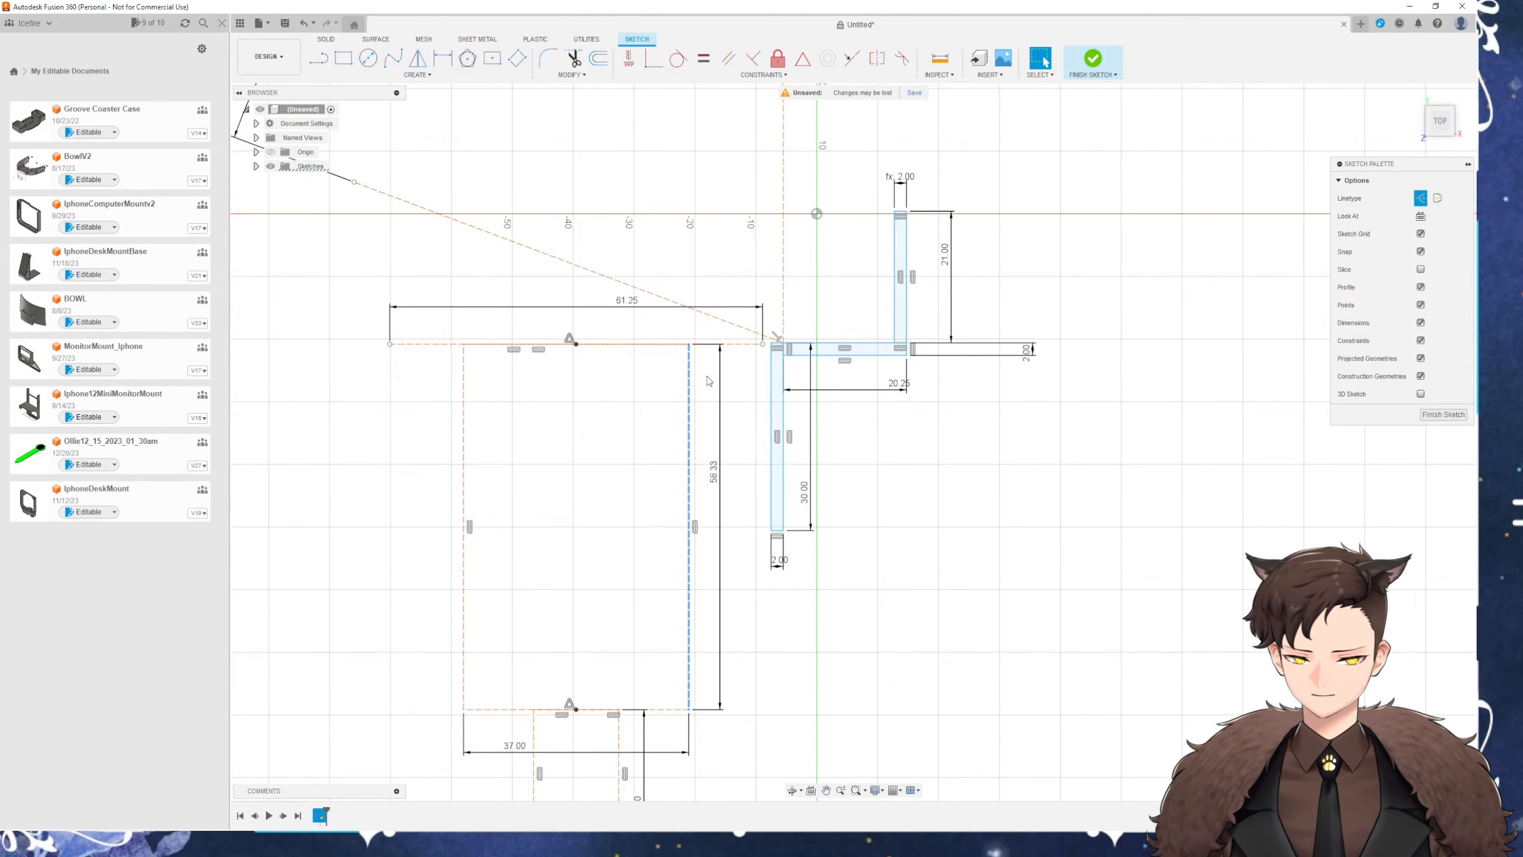
{"action": "left_click_drag", "start_coordinate": [690, 387], "coordinate": [685, 385]}
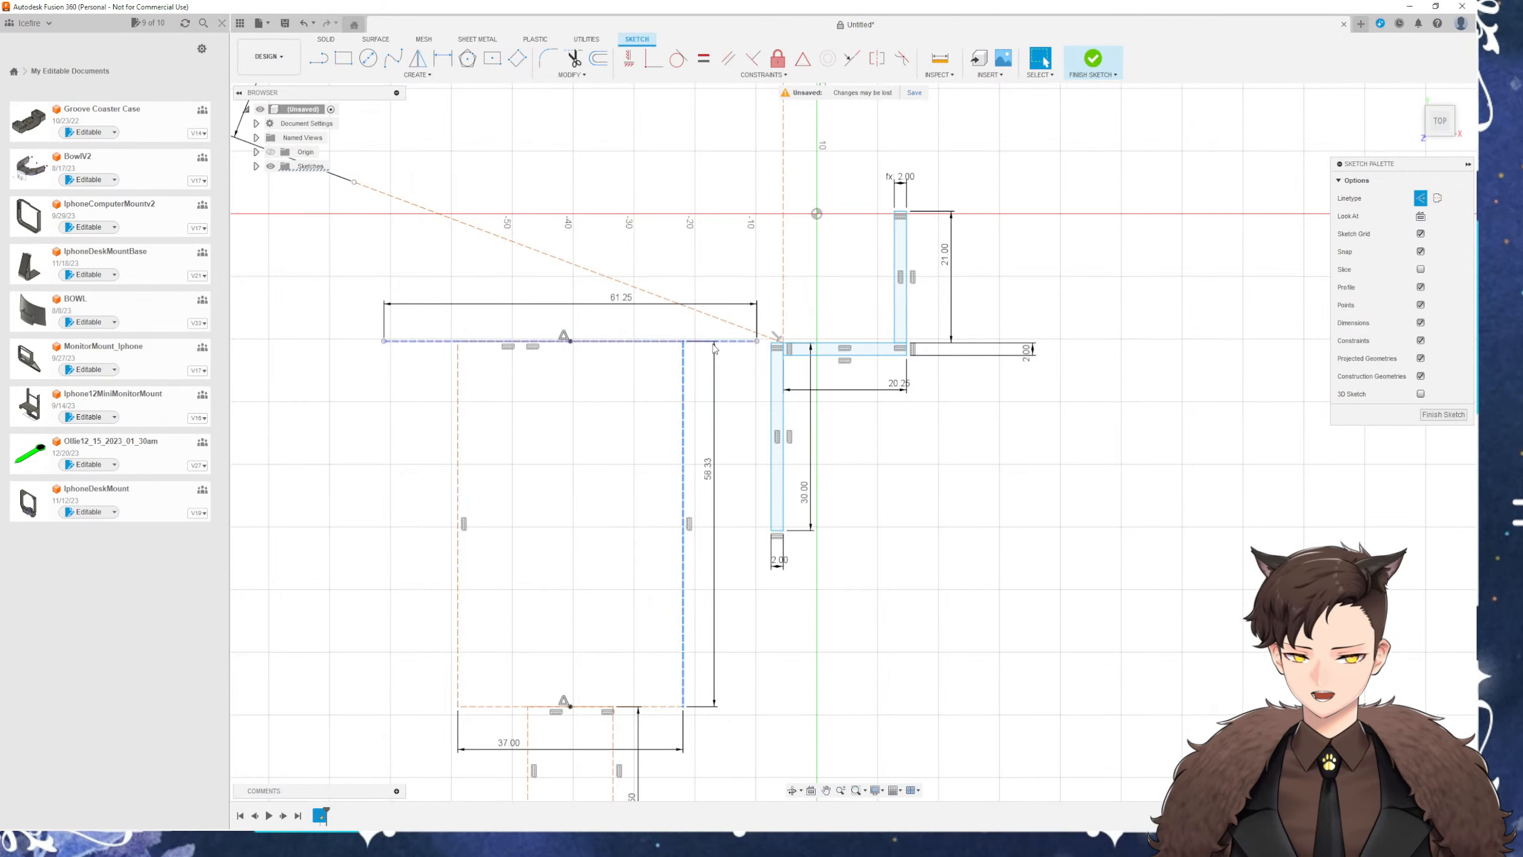
Draw a horizontal construction line leftward from the outer top corner of the profile's 30 mm leg, past the 61.25 mm line
{"action": "scroll", "coordinate": [703, 342], "scroll_direction": "up", "scroll_amount": 5}
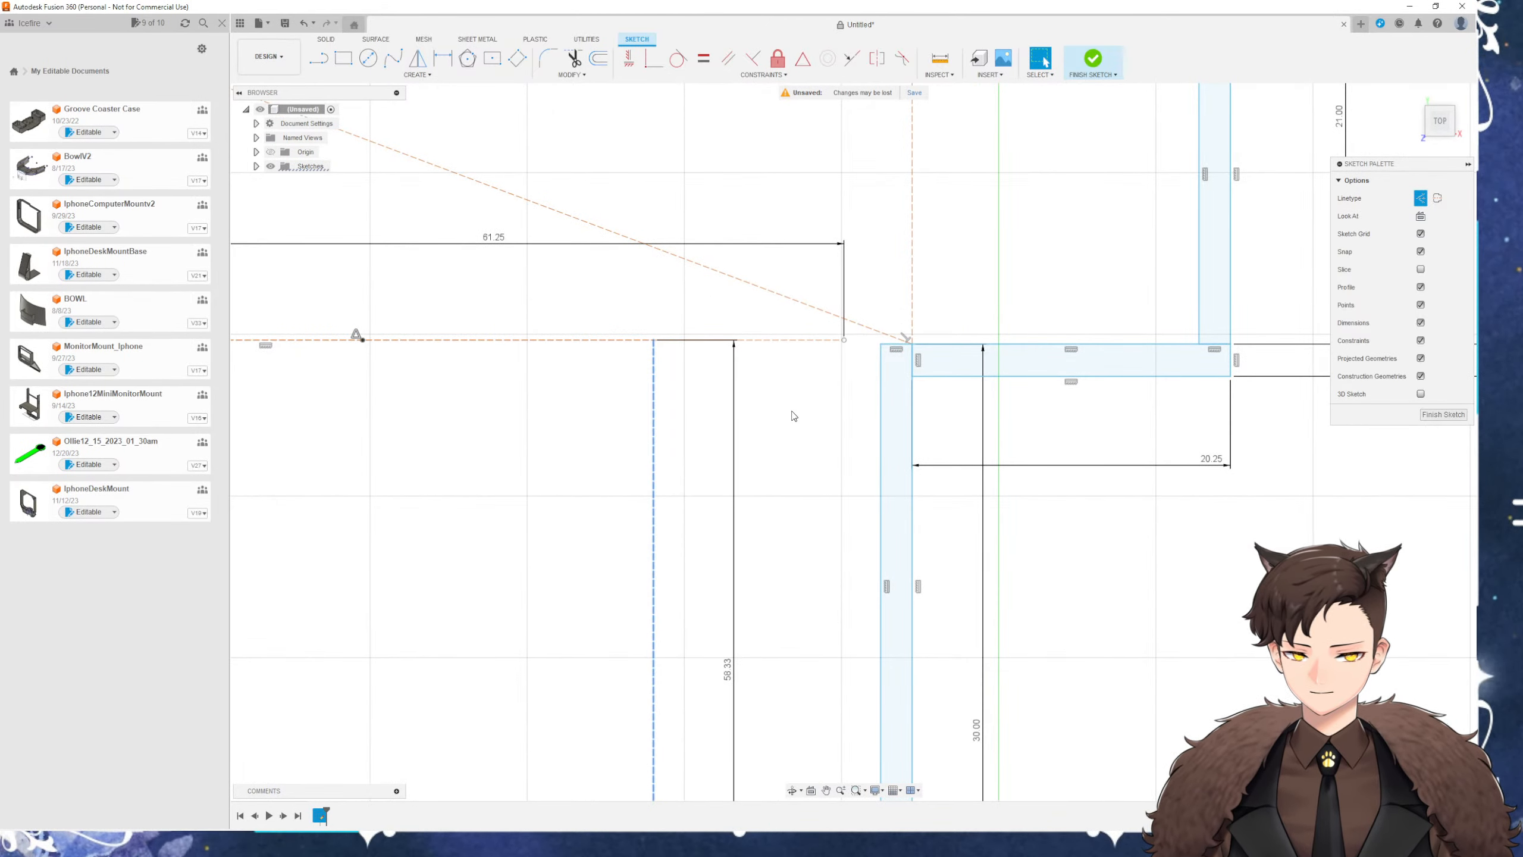
{"action": "key", "text": "l"}
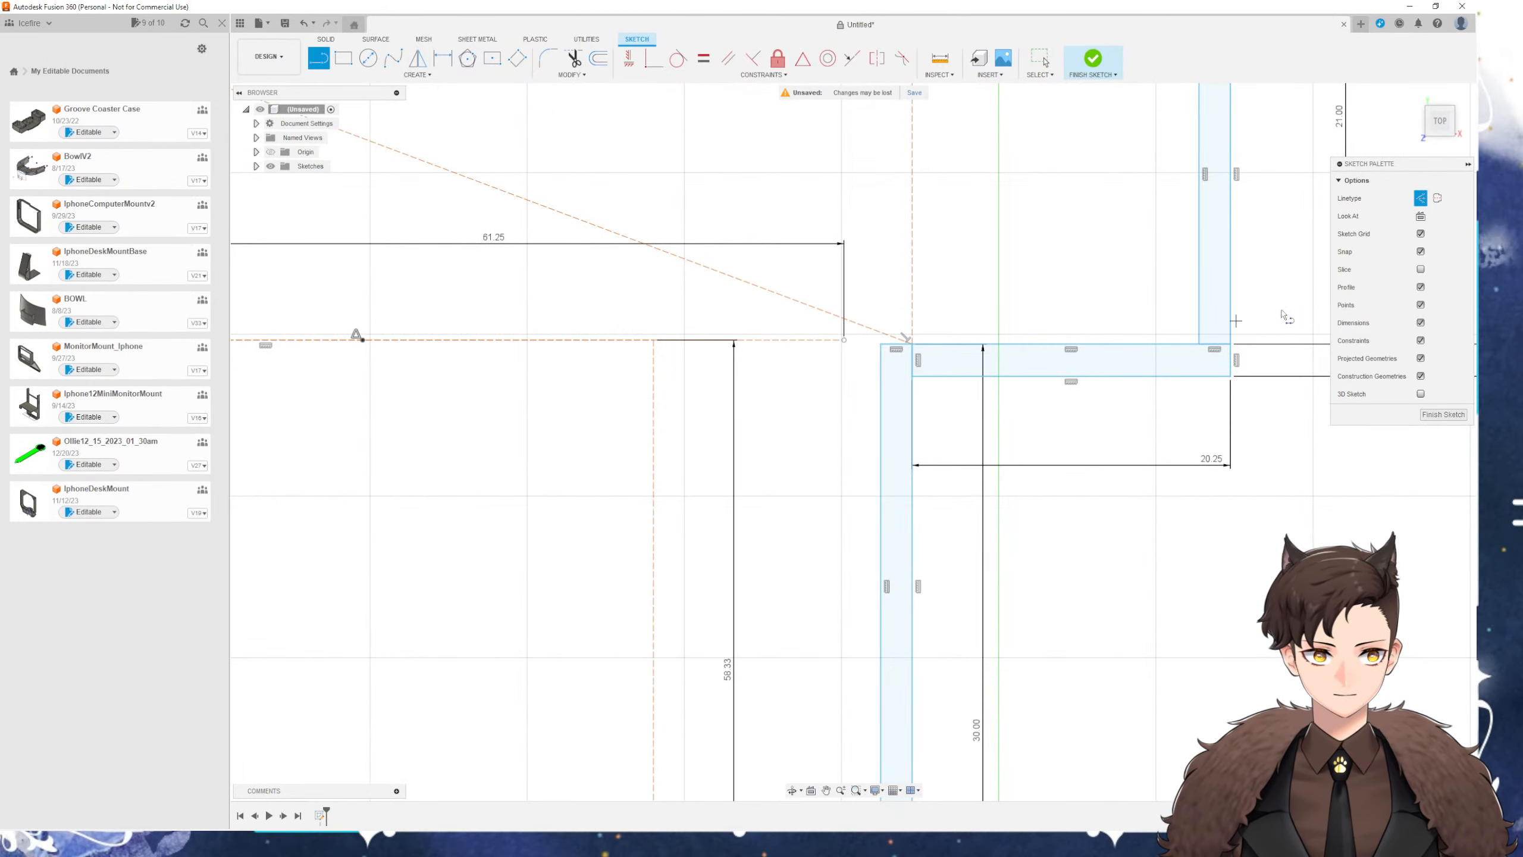
{"action": "left_click", "coordinate": [881, 344]}
{"action": "scroll", "coordinate": [880, 346], "scroll_direction": "down", "scroll_amount": 5}
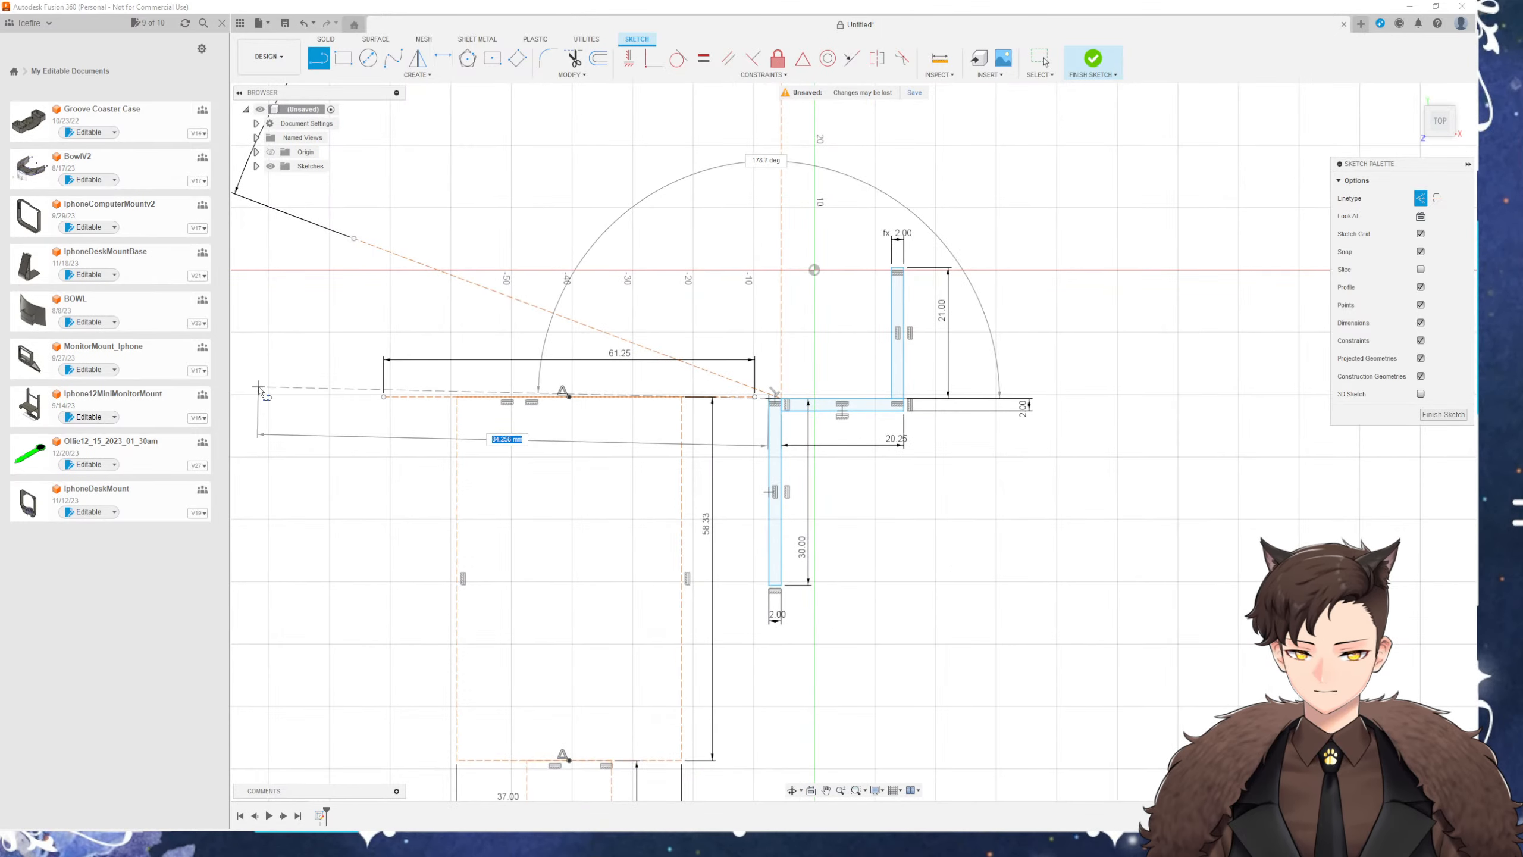
{"action": "middle_click_drag", "start_coordinate": [259, 389], "coordinate": [519, 475]}
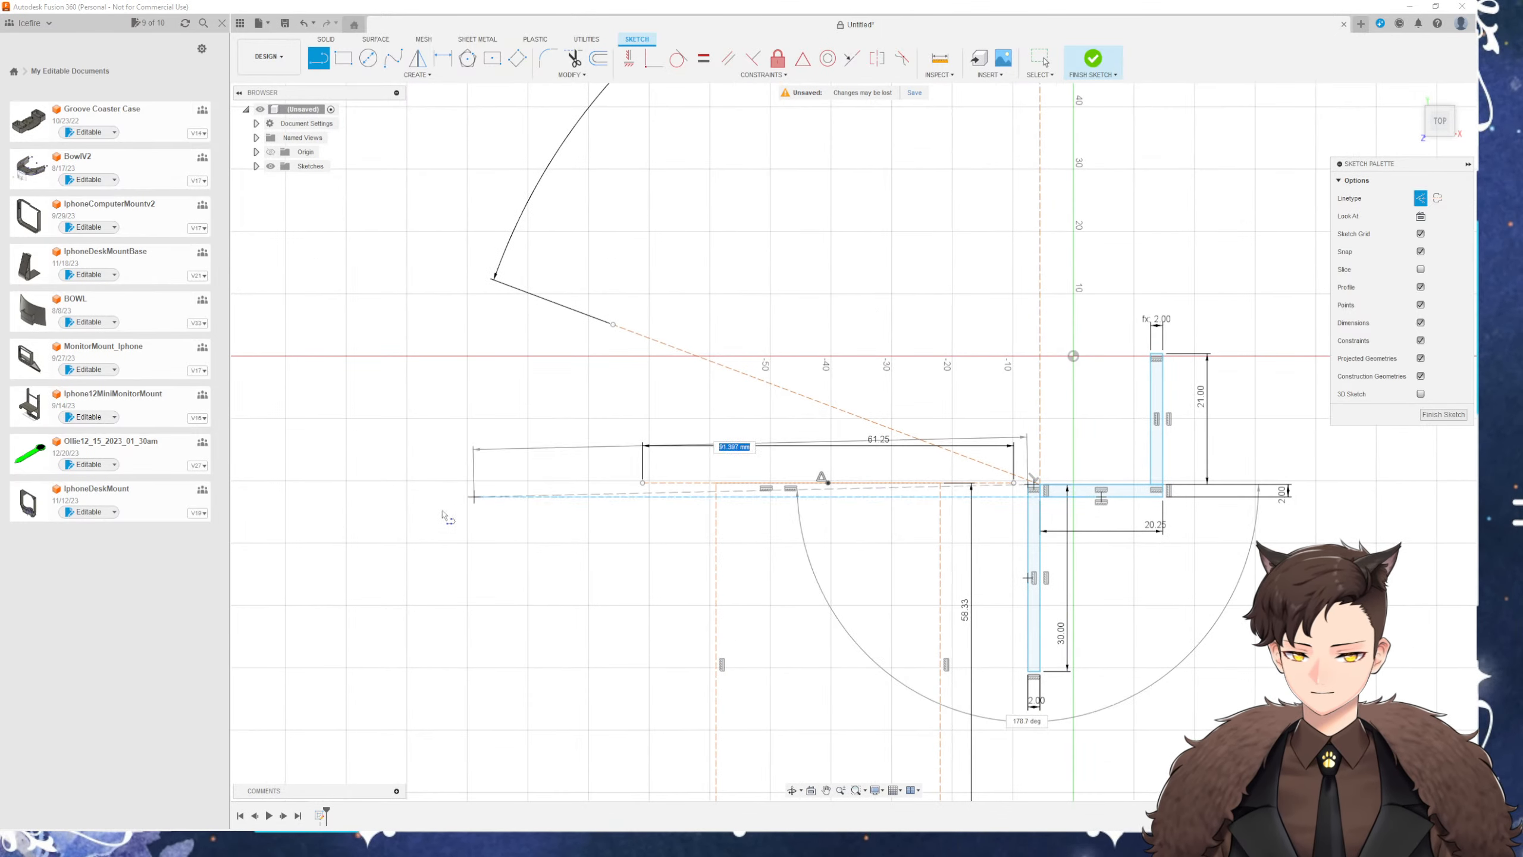
{"action": "left_click", "coordinate": [382, 485]}
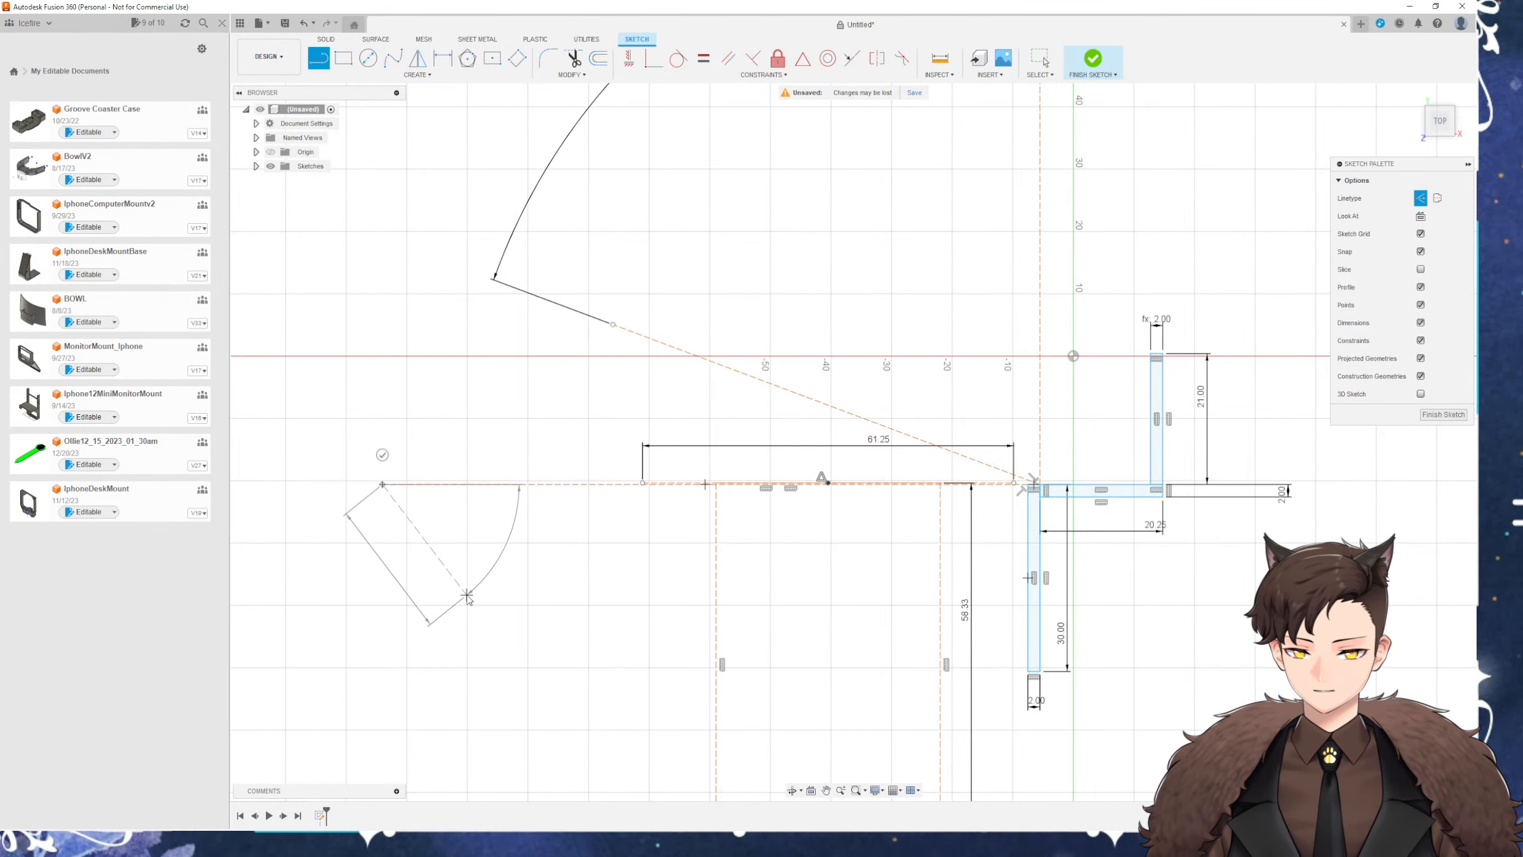
{"action": "key", "text": "Escape"}
Try sliding the construction rectangles farther left, and undo the moves along with the horizontal construction line
{"action": "scroll", "coordinate": [719, 557], "scroll_direction": "up", "scroll_amount": 3}
{"action": "middle_click_drag", "start_coordinate": [706, 572], "coordinate": [642, 571]}
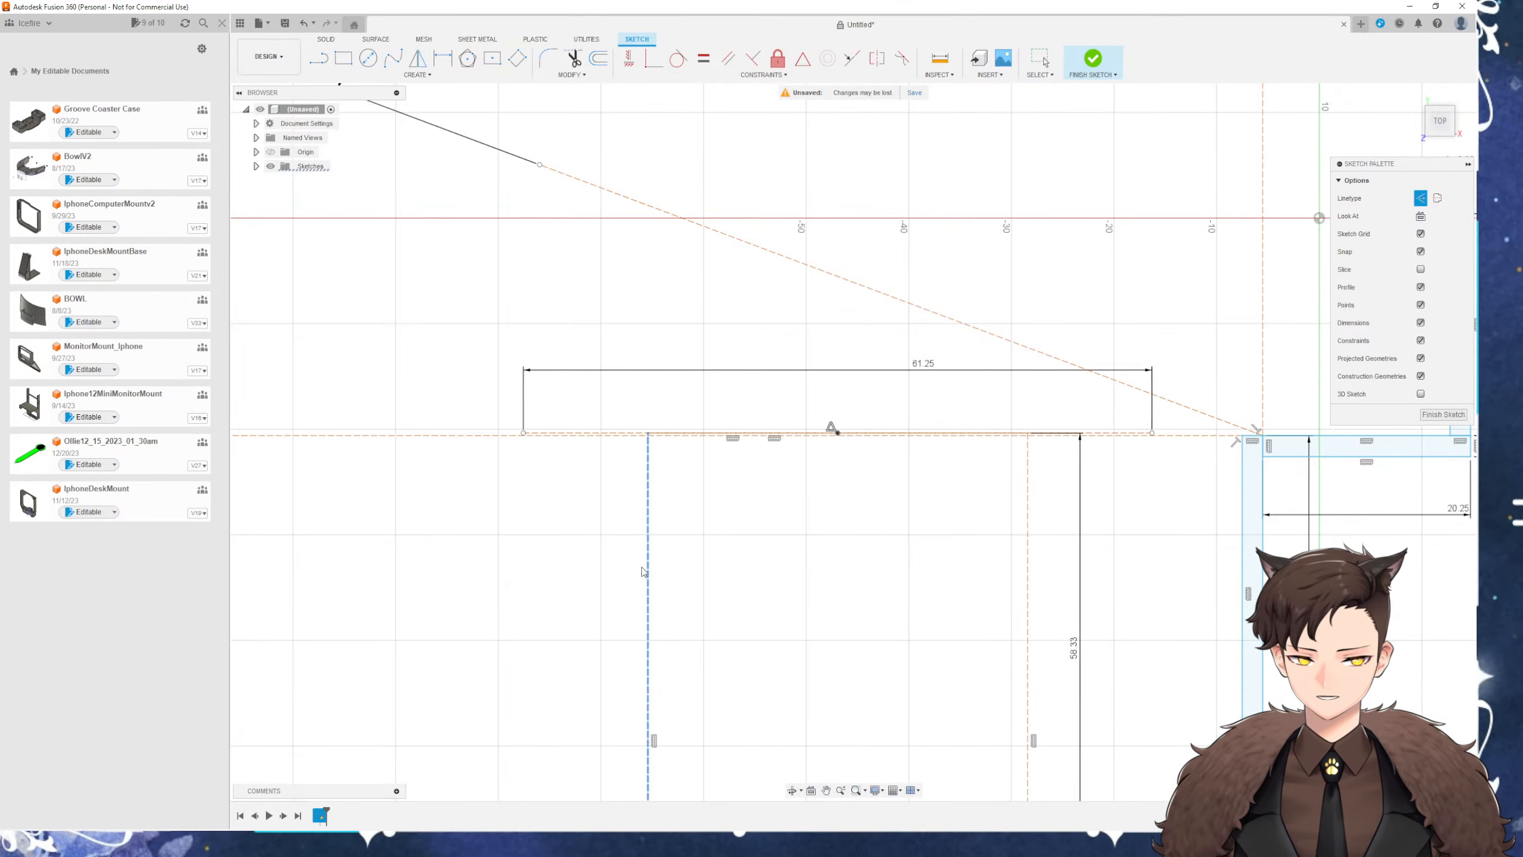
{"action": "left_click_drag", "start_coordinate": [642, 571], "coordinate": [547, 516]}
{"action": "key", "text": "ctrl+z"}
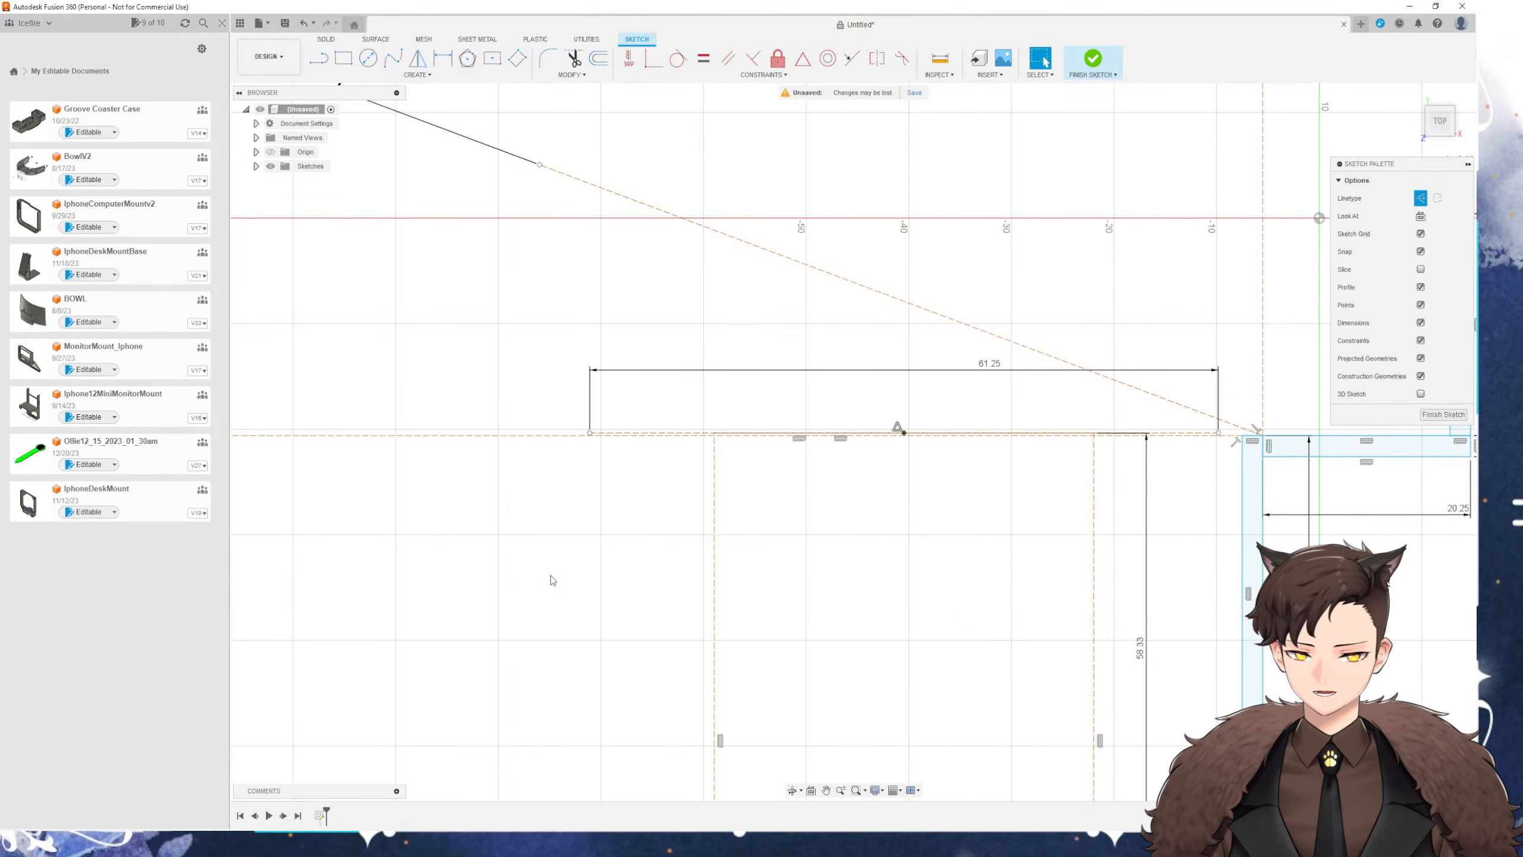
{"action": "scroll", "coordinate": [689, 576], "scroll_direction": "down", "scroll_amount": 2}
{"action": "middle_click_drag", "start_coordinate": [707, 576], "coordinate": [583, 576]}
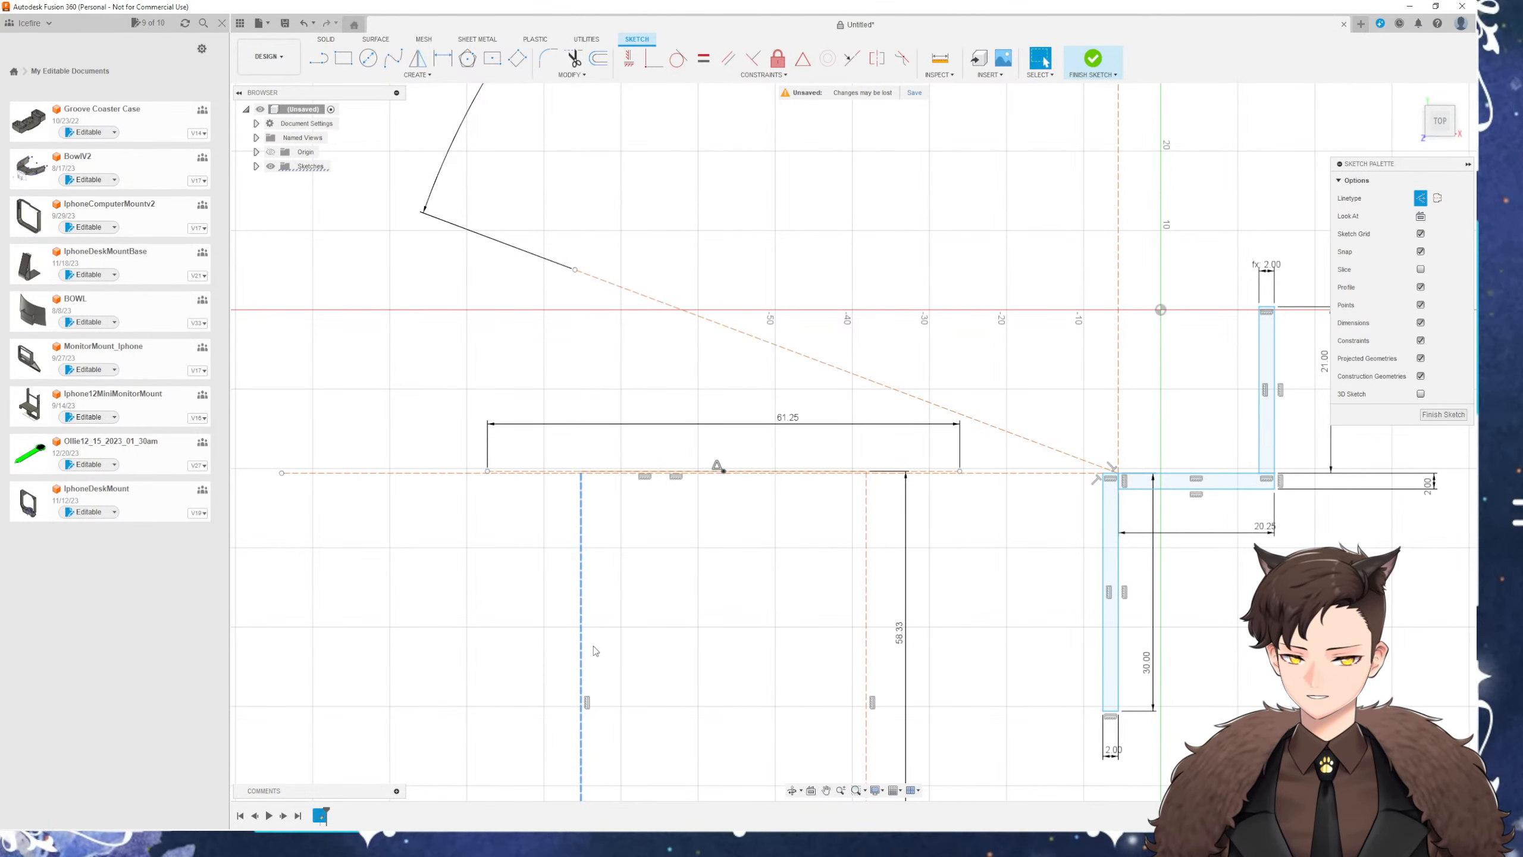
{"action": "key", "text": "ctrl+z"}
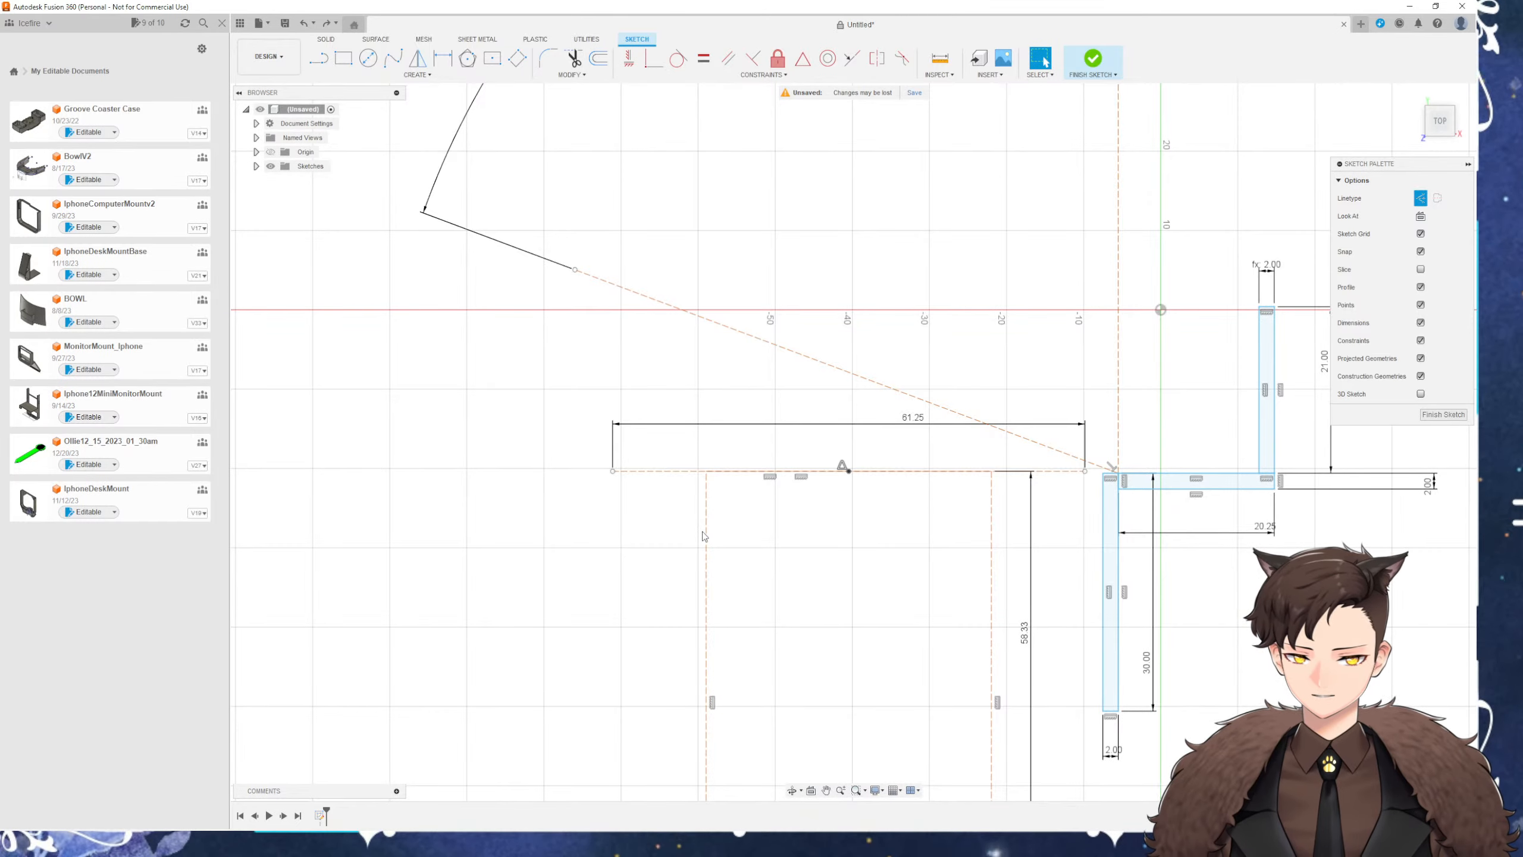
Move the construction rectangles and their 61.25 mm line left and down, clear of the stepped profile's corner
{"action": "mouse_move", "coordinate": [706, 665]}
{"action": "left_mouse_down"}
{"action": "mouse_move", "coordinate": [606, 664]}
{"action": "mouse_move", "coordinate": [522, 637]}
{"action": "left_mouse_up"}
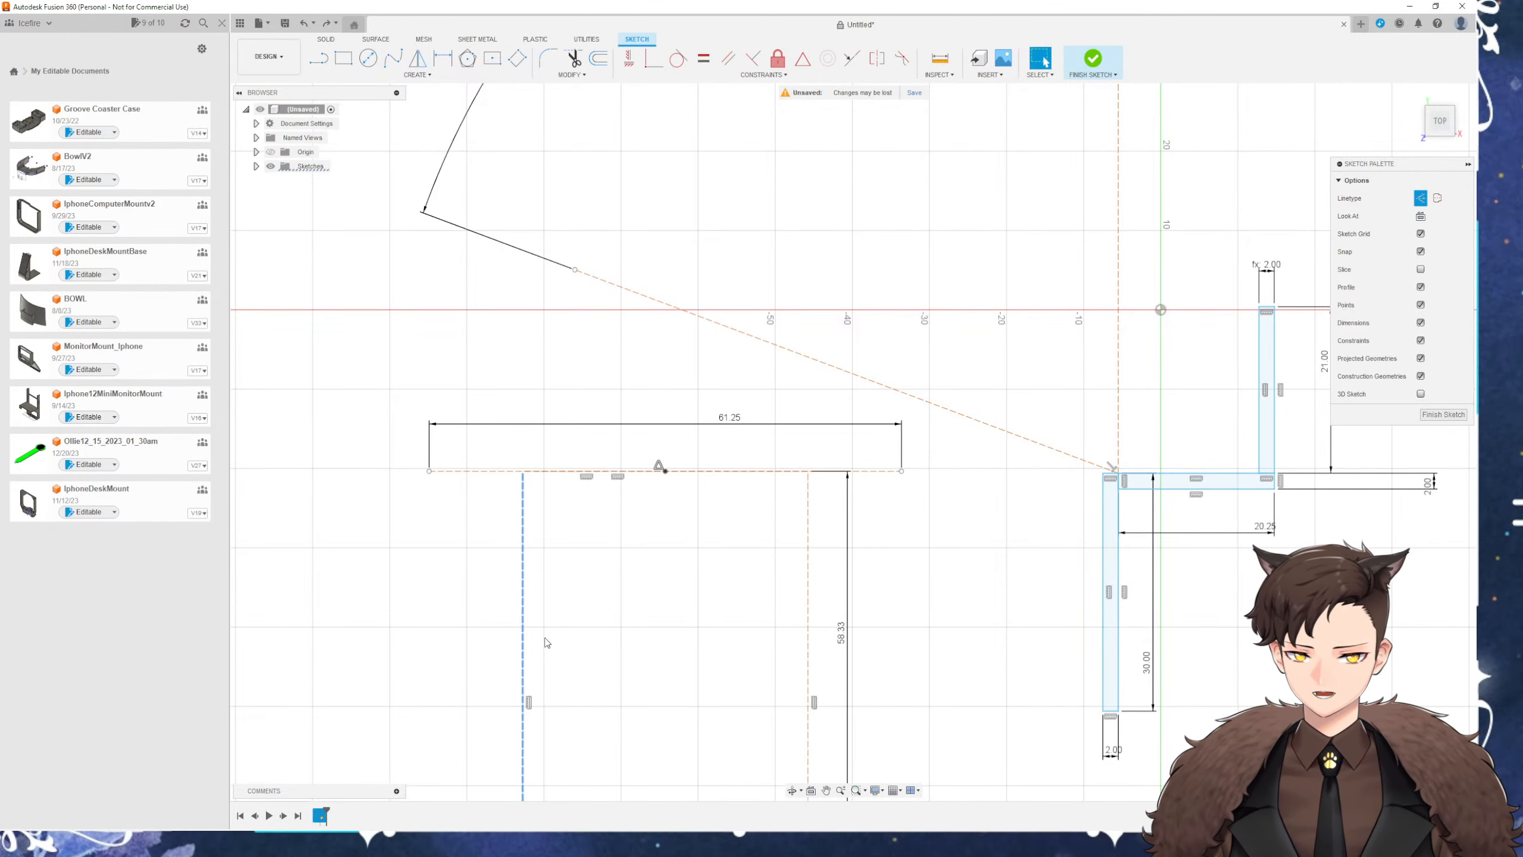
{"action": "scroll", "coordinate": [545, 640], "scroll_direction": "down", "scroll_amount": 3}
{"action": "middle_click_drag", "start_coordinate": [494, 566], "coordinate": [507, 260]}
{"action": "left_click_drag", "start_coordinate": [576, 514], "coordinate": [611, 672]}
{"action": "left_click", "coordinate": [829, 536]}
{"action": "middle_click_drag", "start_coordinate": [833, 537], "coordinate": [864, 721]}
Draw a long horizontal construction line leftward from the outer top corner of the profile's 30 mm leg, above the construction rectangles
{"action": "key", "text": "l"}
{"action": "scroll", "coordinate": [904, 474], "scroll_direction": "up", "scroll_amount": 3}
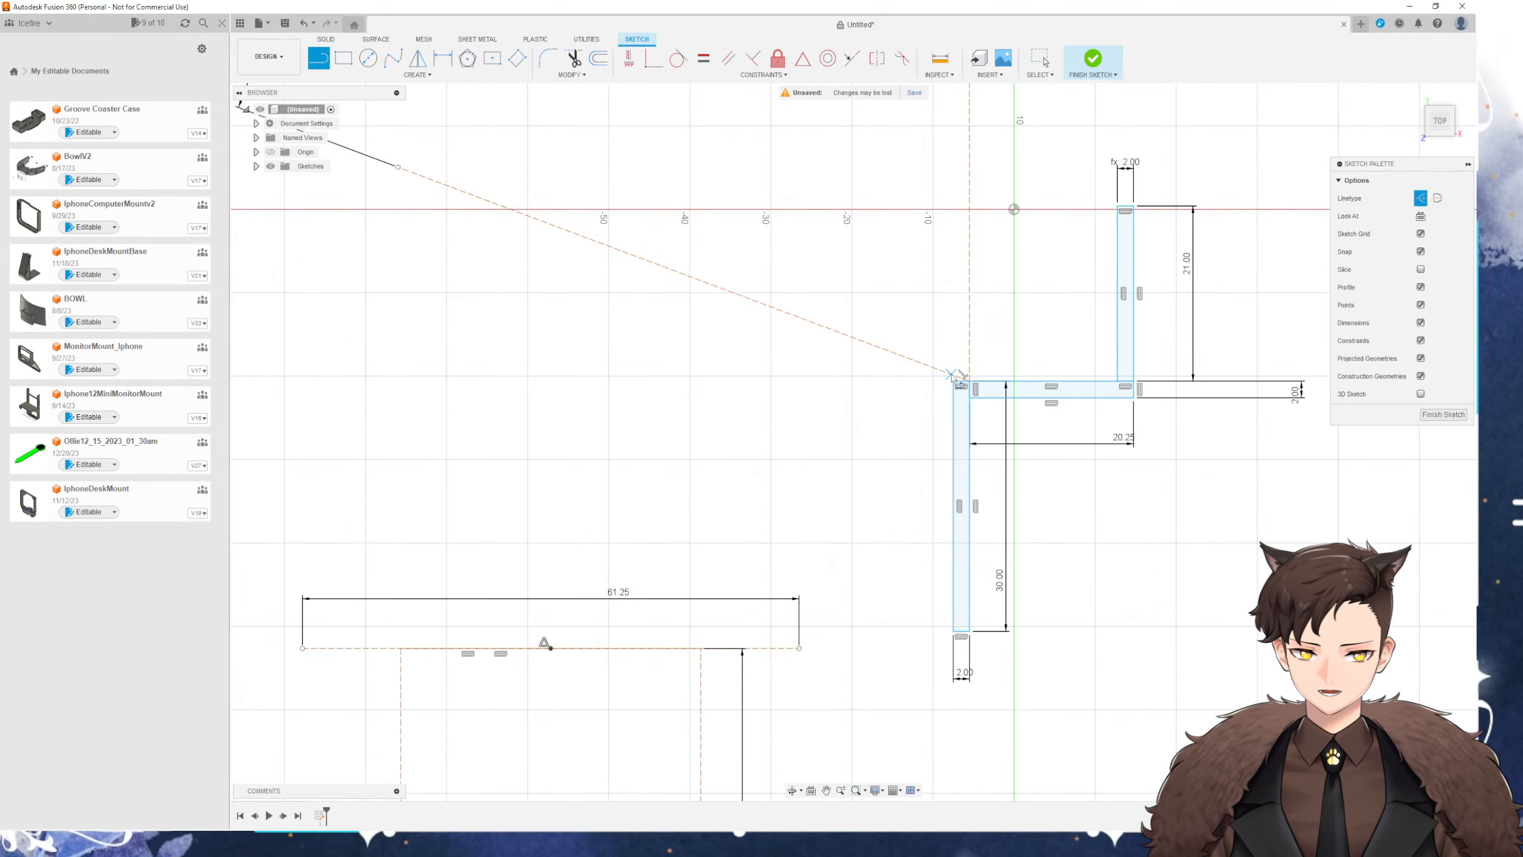
{"action": "left_click", "coordinate": [957, 383]}
{"action": "scroll", "coordinate": [648, 457], "scroll_direction": "down", "scroll_amount": 2}
{"action": "middle_click_drag", "start_coordinate": [535, 480], "coordinate": [724, 497]}
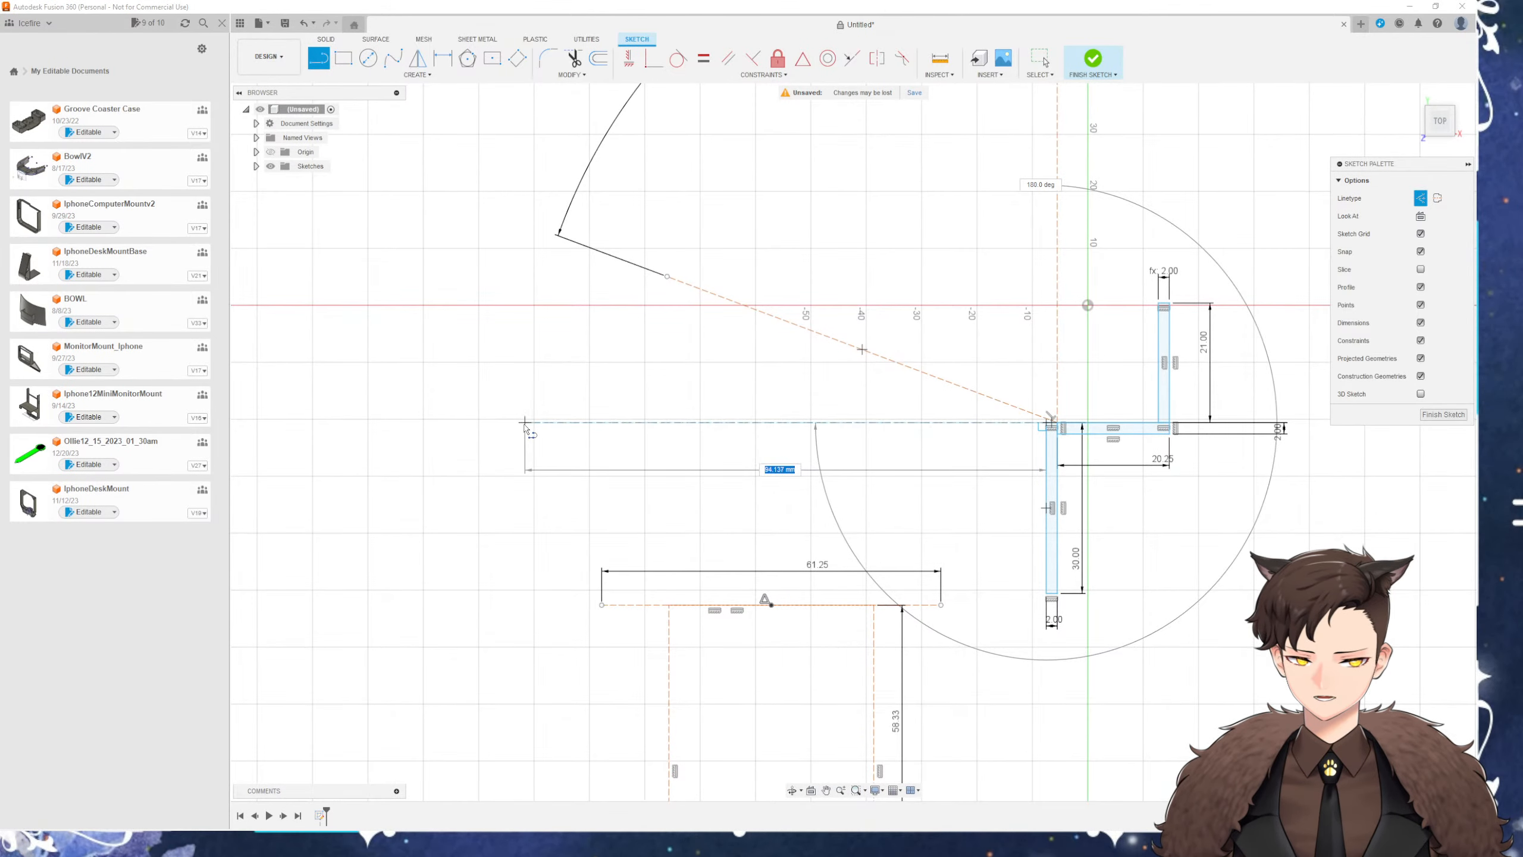
{"action": "left_click", "coordinate": [436, 423]}
{"action": "key", "text": "Escape"}
{"action": "middle_click_drag", "start_coordinate": [574, 402], "coordinate": [485, 551]}
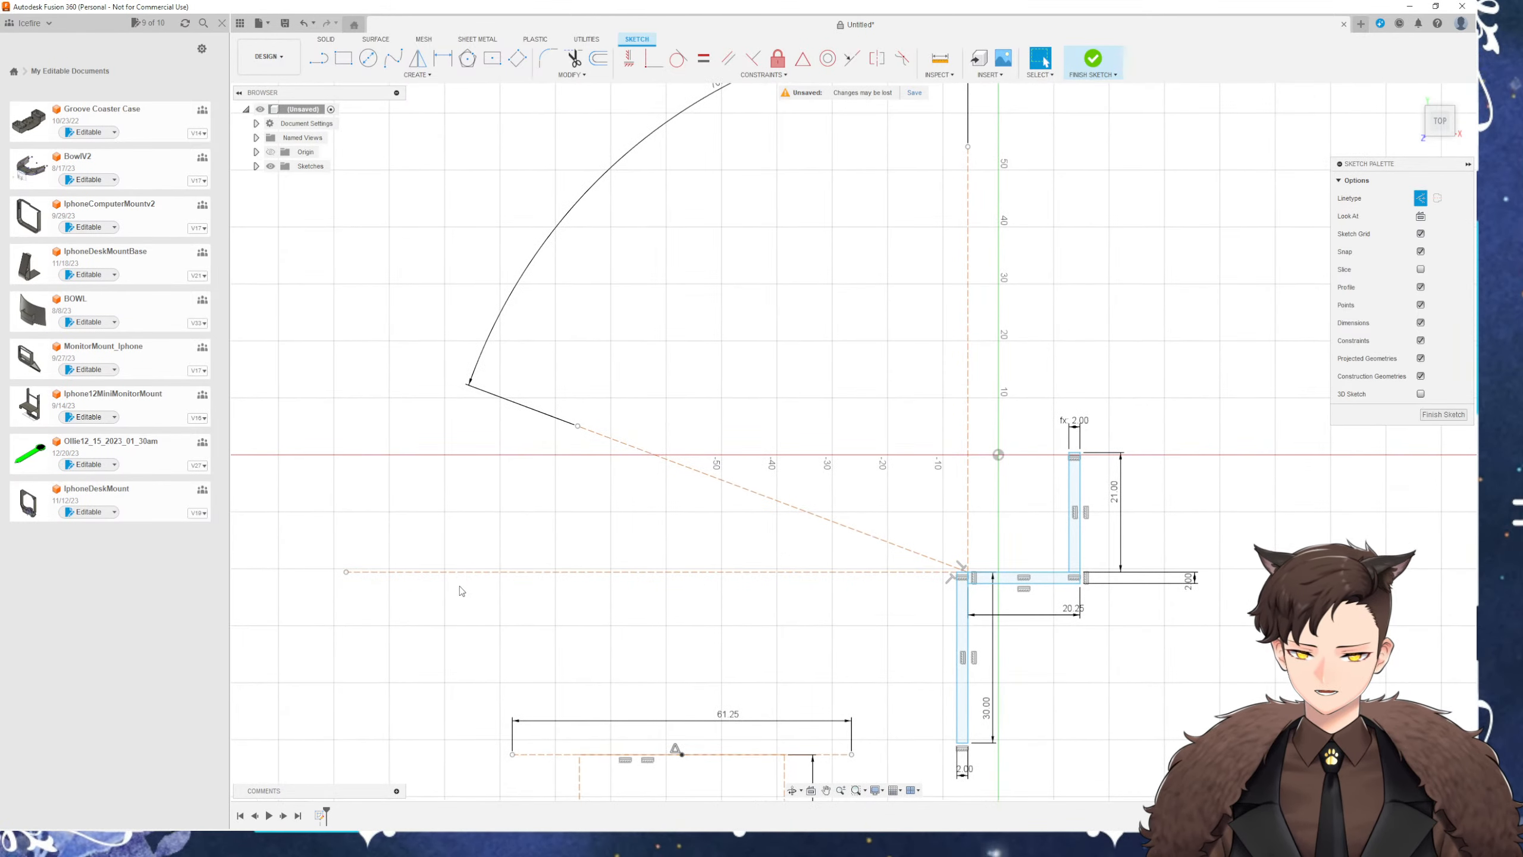
Delete the 70-degree diagonal construction line and the vertical construction line rising from the profile's corner
{"action": "left_click", "coordinate": [607, 442]}
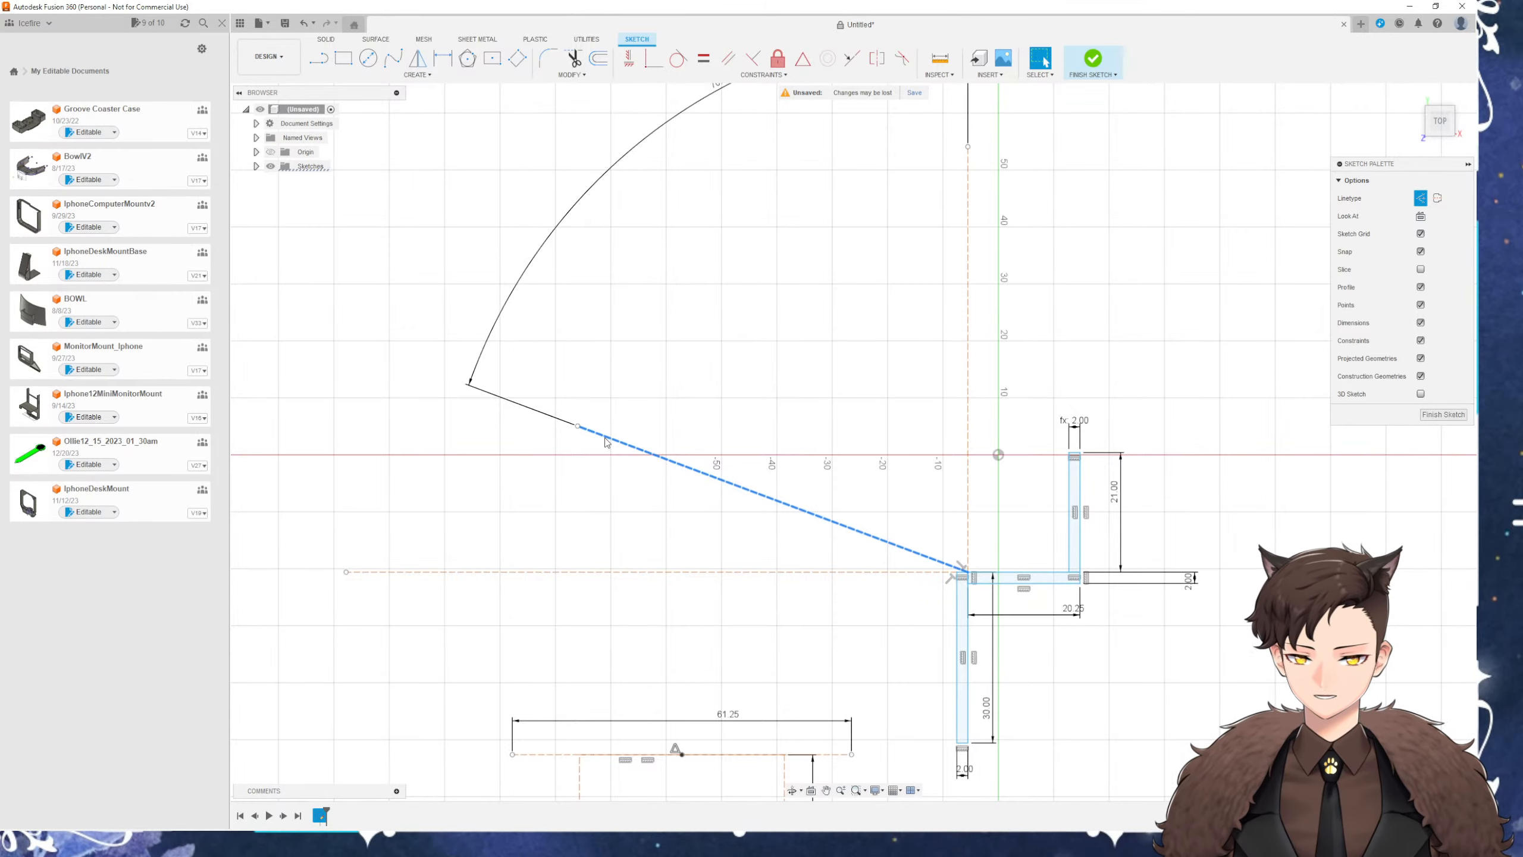
{"action": "key", "text": "Delete"}
{"action": "scroll", "coordinate": [624, 456], "scroll_direction": "down", "scroll_amount": 2}
{"action": "left_click", "coordinate": [852, 393]}
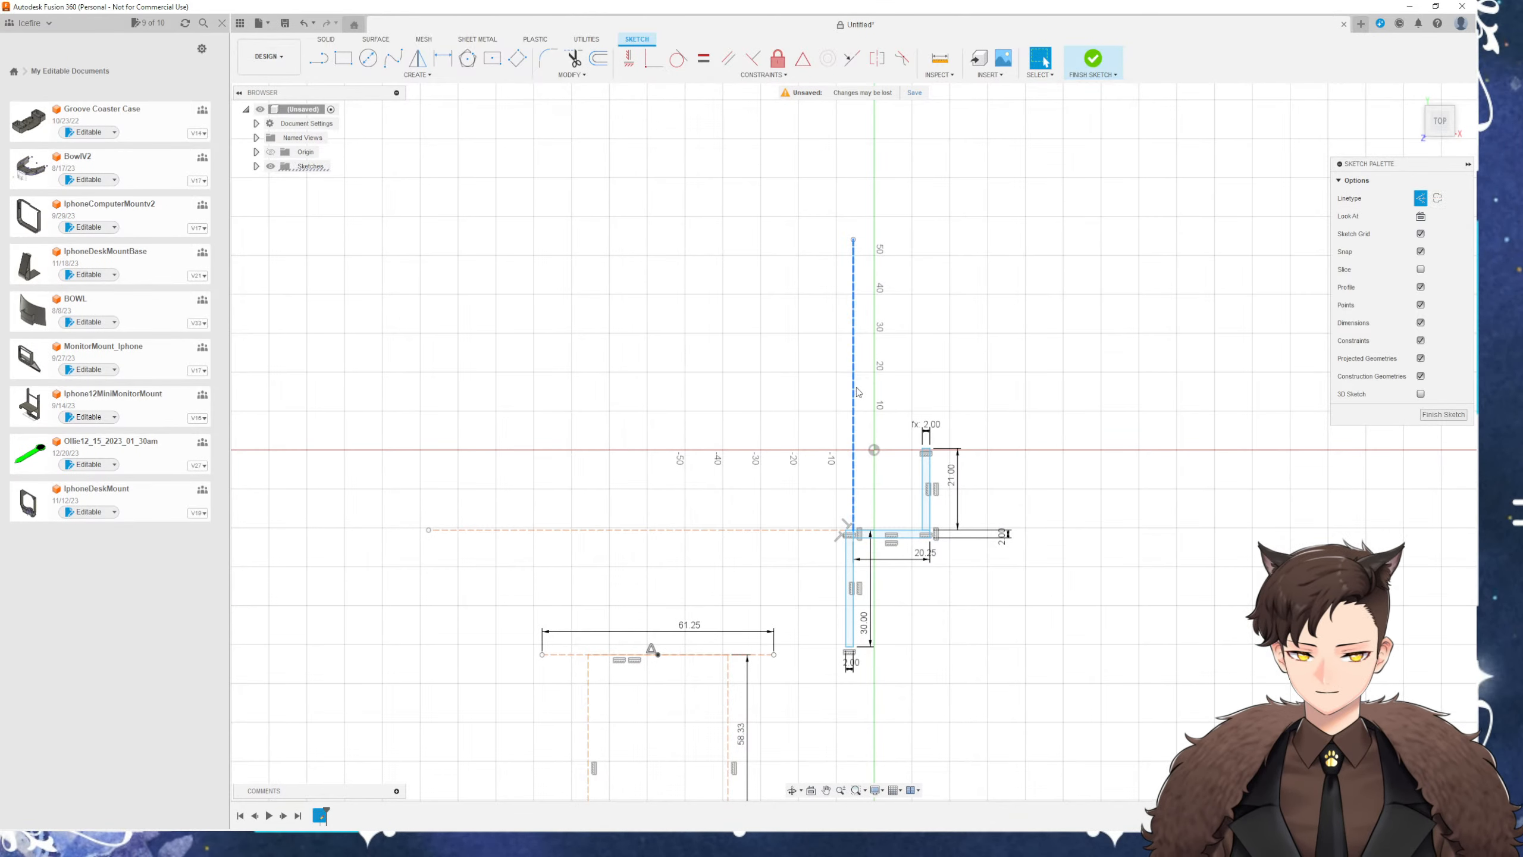
{"action": "key", "text": "Delete"}
Make the midpoint of the 61.25 mm construction line coincident with the long horizontal construction line
{"action": "middle_click_drag", "start_coordinate": [718, 568], "coordinate": [703, 370]}
{"action": "scroll", "coordinate": [660, 414], "scroll_direction": "up", "scroll_amount": 4}
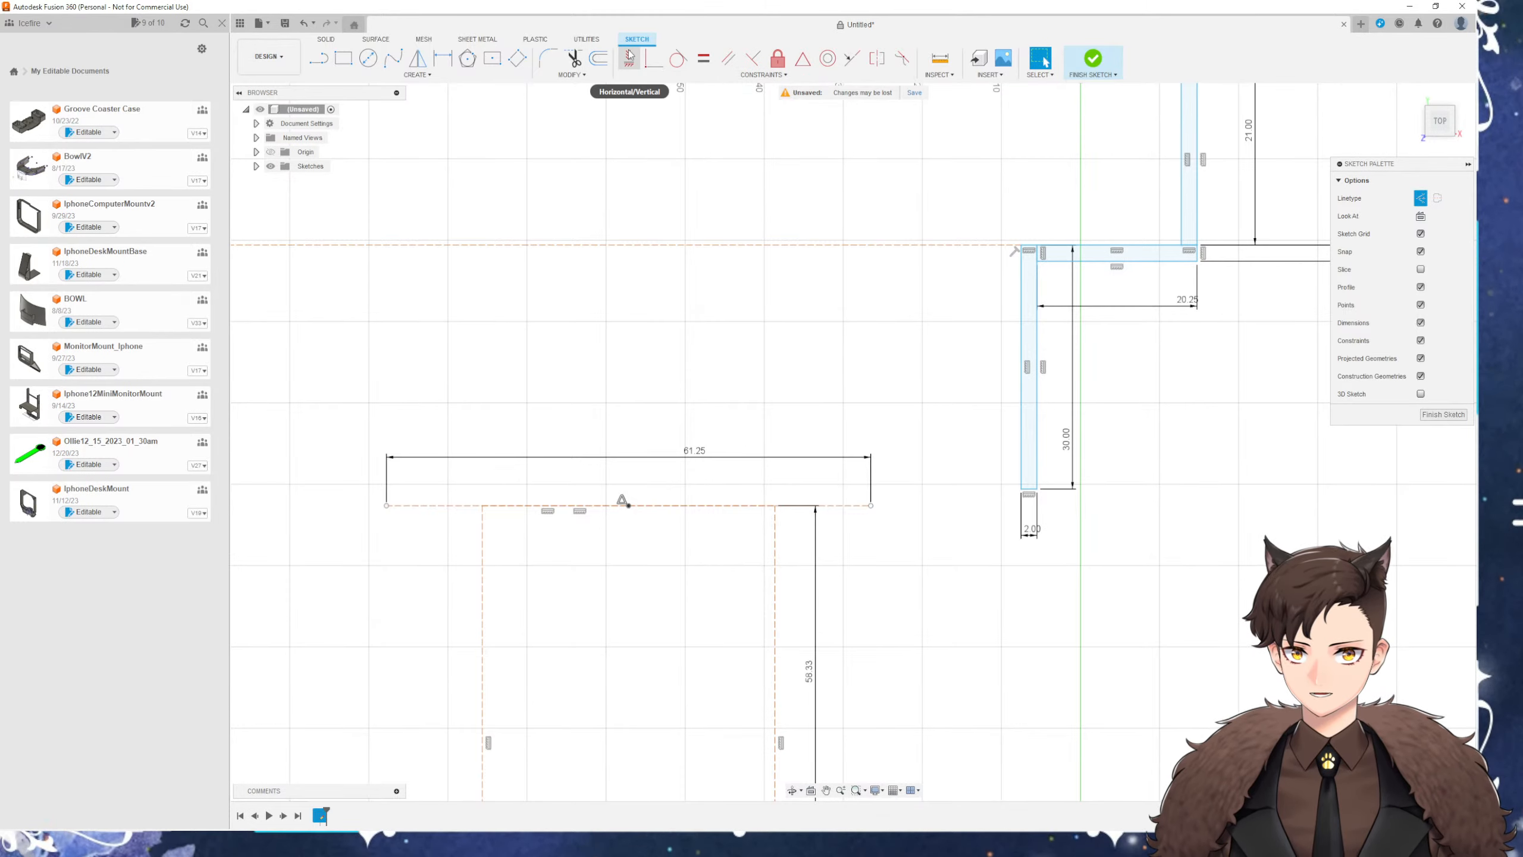
{"action": "left_click", "coordinate": [654, 58]}
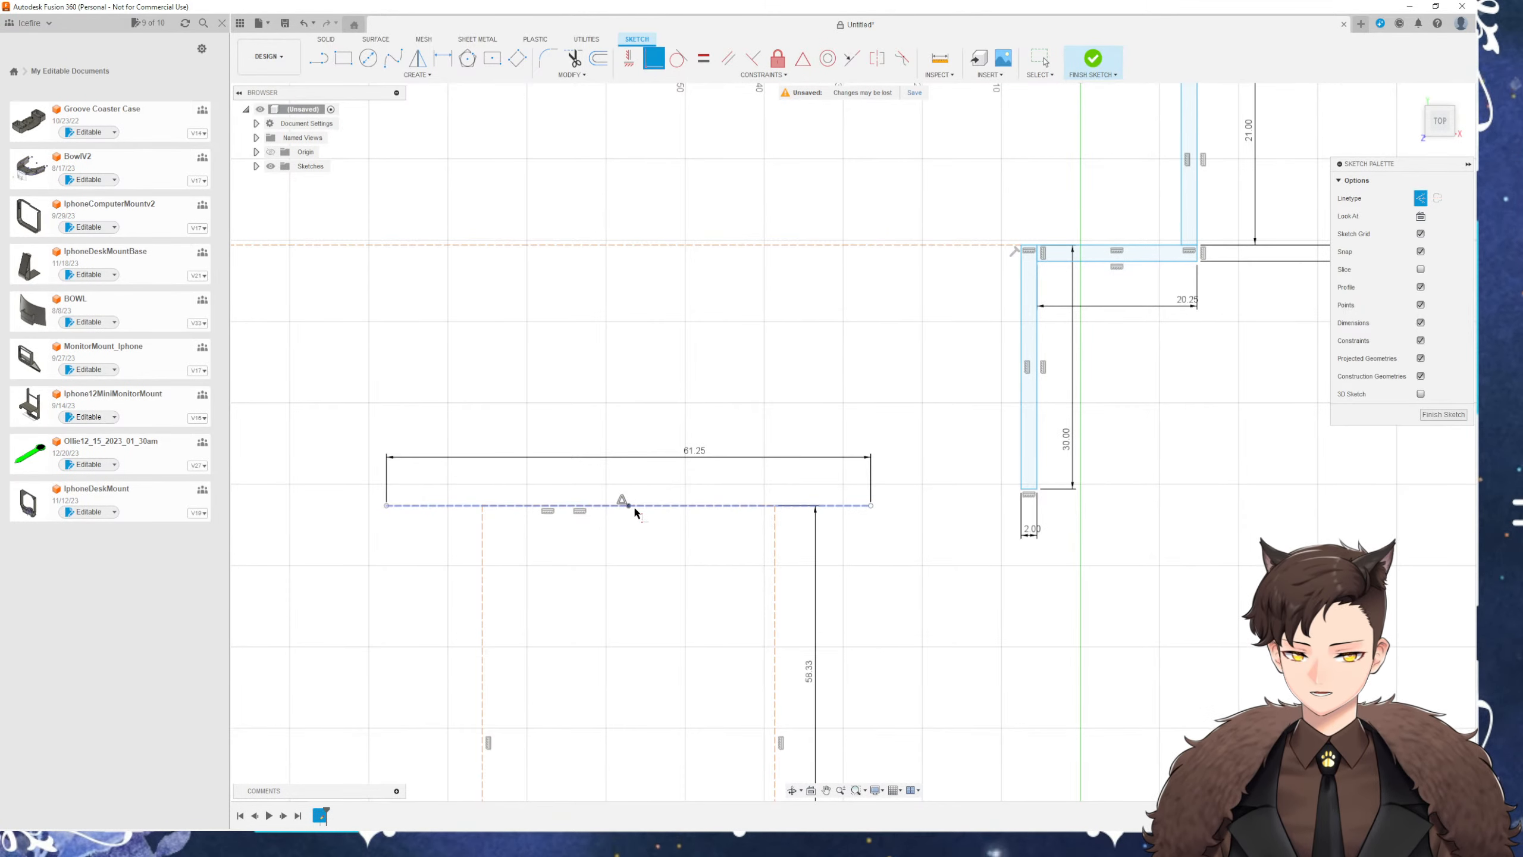
{"action": "left_click", "coordinate": [628, 506]}
{"action": "left_click", "coordinate": [731, 246]}
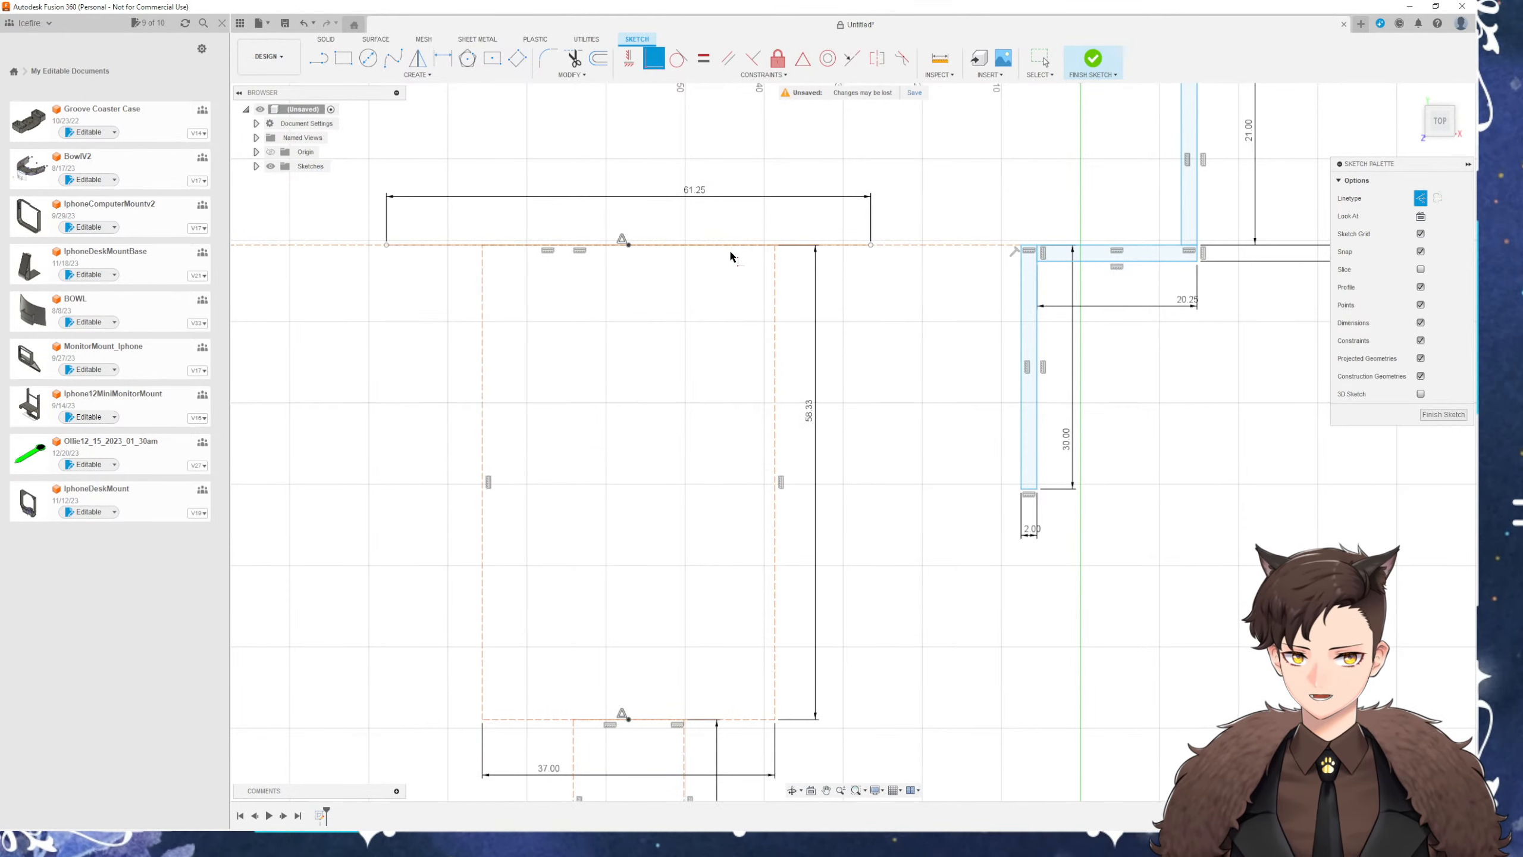
{"action": "key", "text": "Escape"}
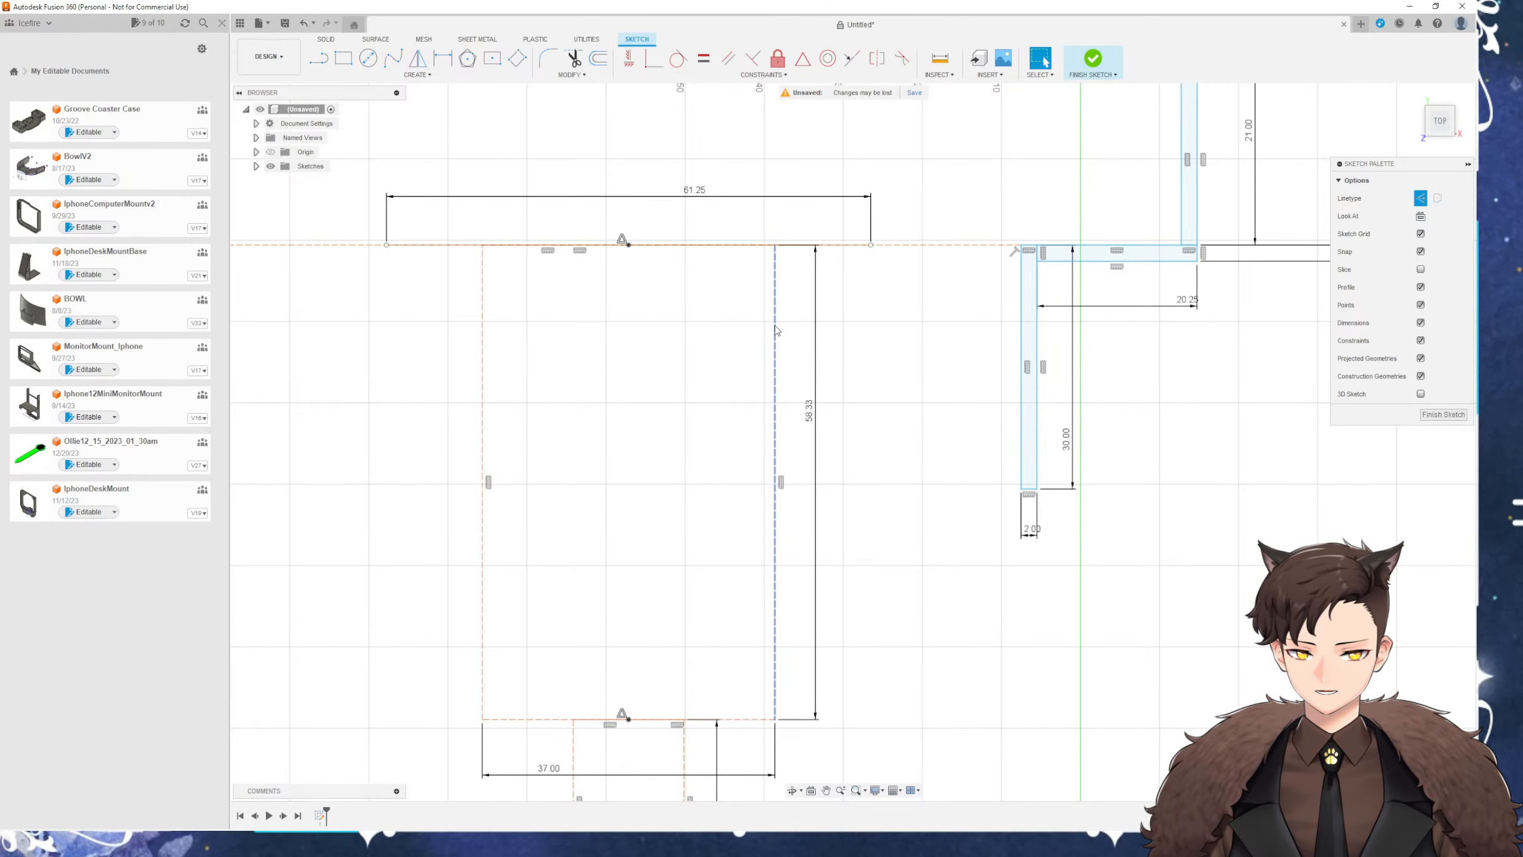
Try sliding the construction rectangles right, undo that move, and fix the outer top corner of the profile's 30 mm leg
{"action": "left_click_drag", "start_coordinate": [776, 336], "coordinate": [868, 344]}
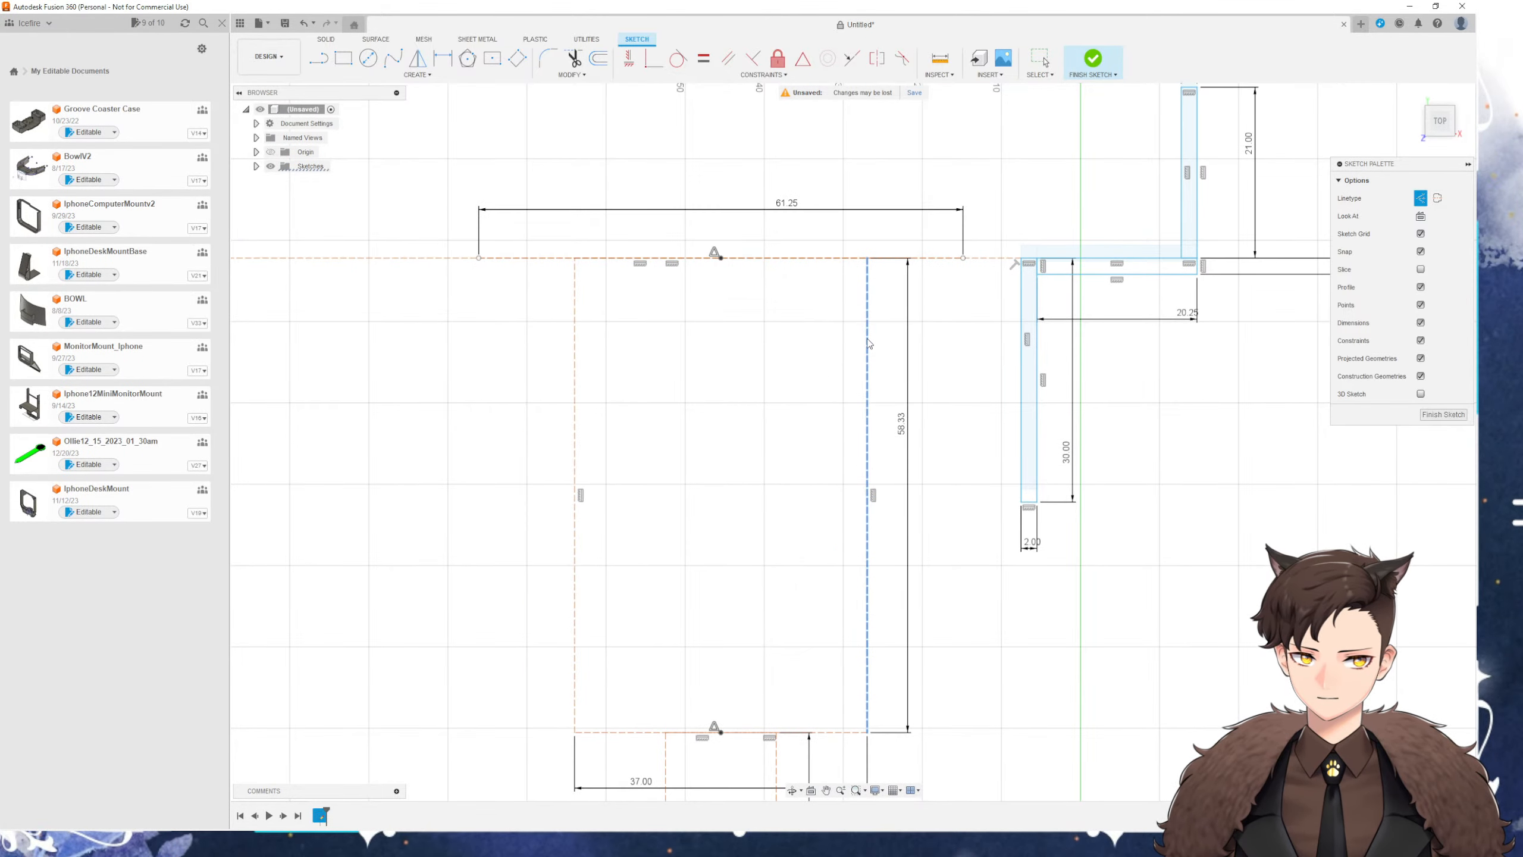
{"action": "key", "text": "ctrl+z"}
{"action": "middle_click_drag", "start_coordinate": [911, 381], "coordinate": [775, 424]}
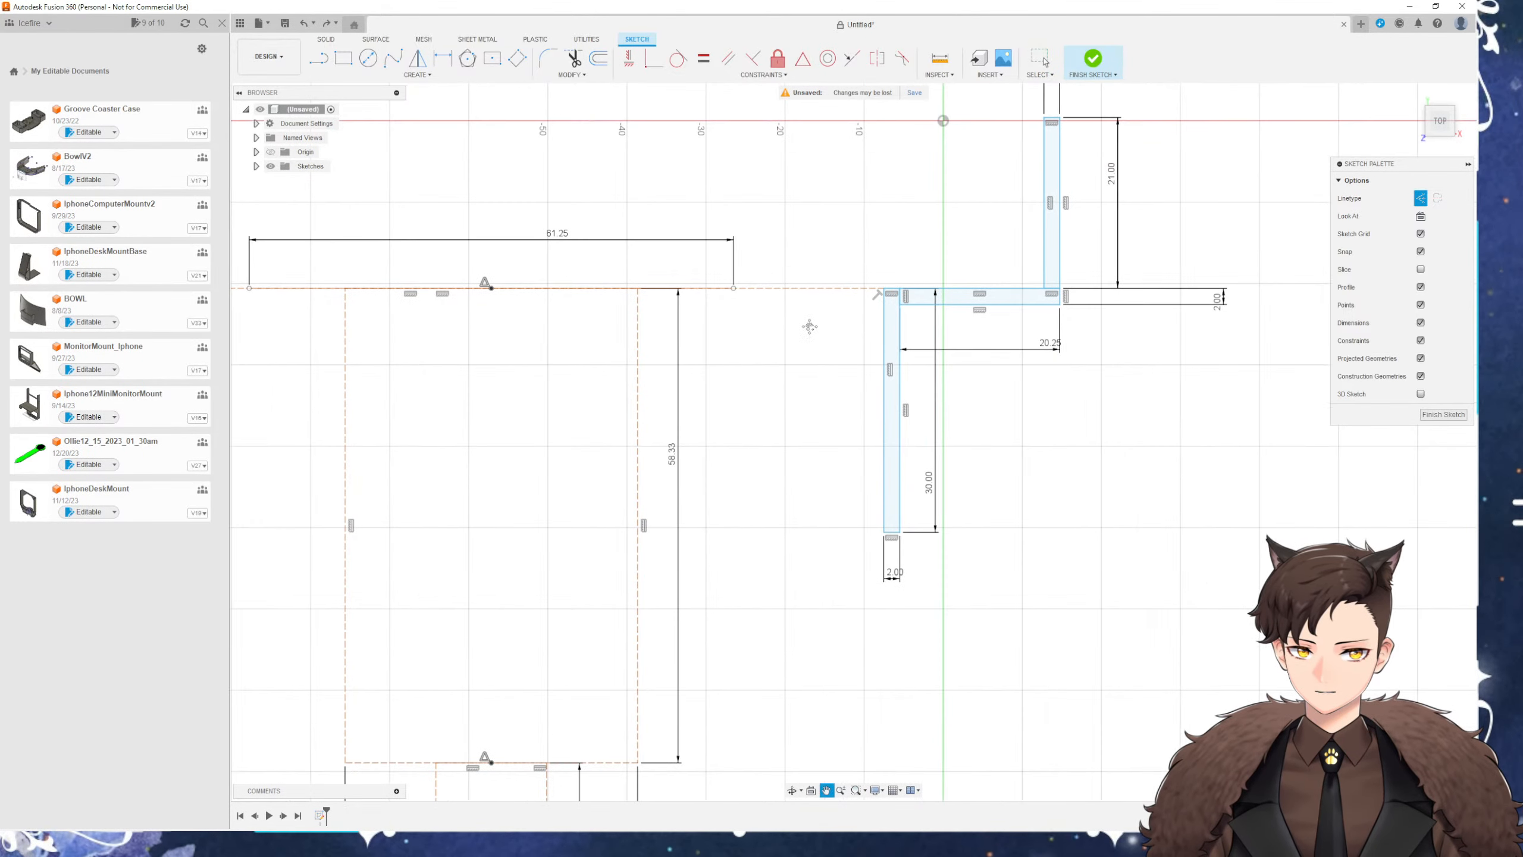
{"action": "left_click", "coordinate": [778, 59]}
{"action": "scroll", "coordinate": [891, 300], "scroll_direction": "up", "scroll_amount": 3}
{"action": "left_click", "coordinate": [876, 281]}
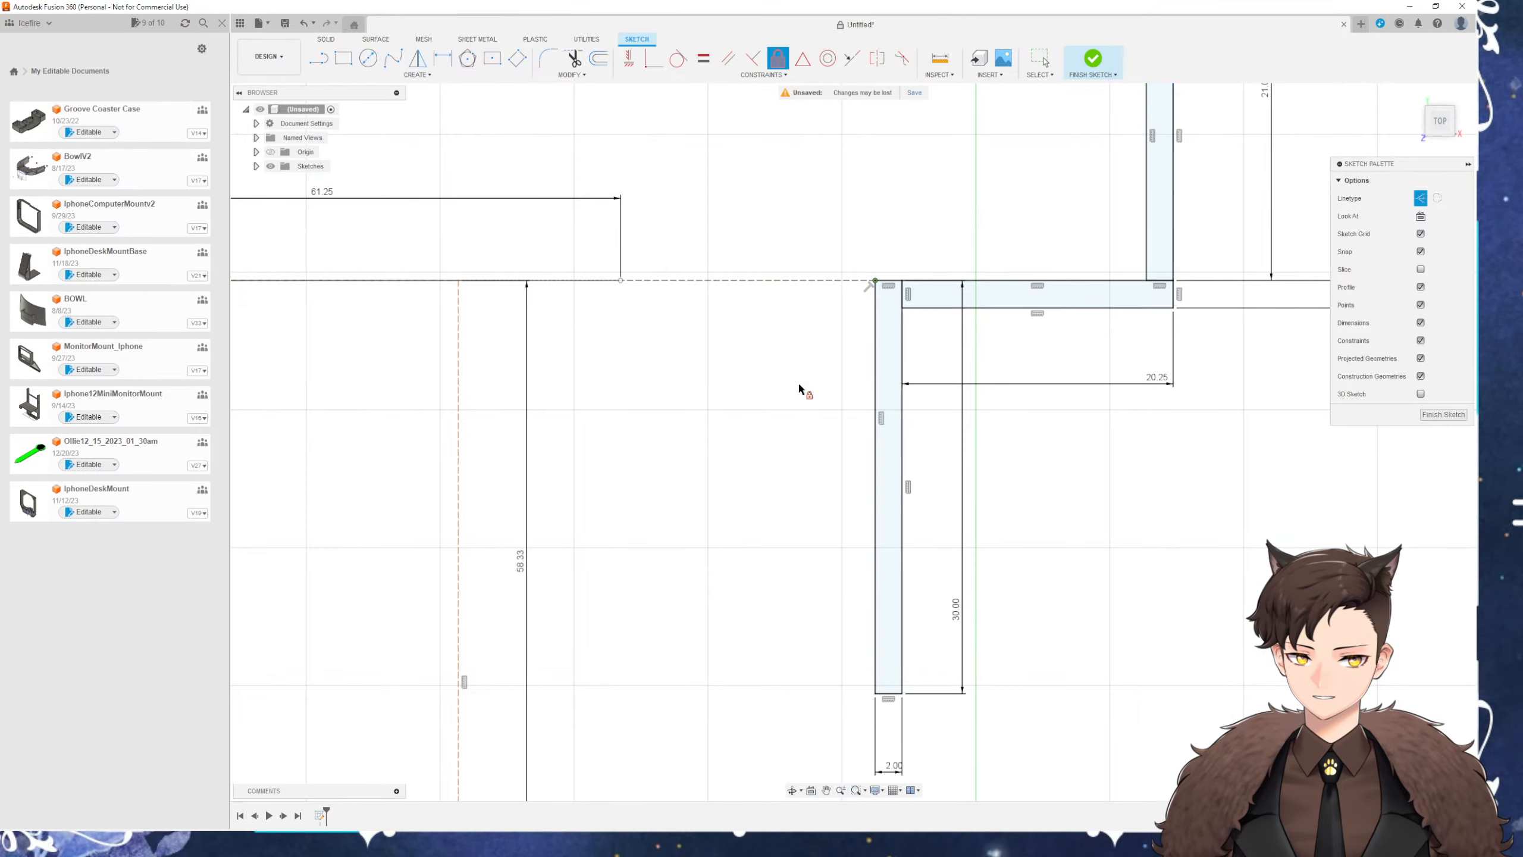
Slide the construction rectangles back and forth along the horizontal construction line beside the profile's 30 mm leg
{"action": "key", "text": "Escape"}
{"action": "scroll", "coordinate": [742, 417], "scroll_direction": "down", "scroll_amount": 2}
{"action": "left_click_drag", "start_coordinate": [597, 443], "coordinate": [613, 445]}
{"action": "scroll", "coordinate": [612, 461], "scroll_direction": "down", "scroll_amount": 2}
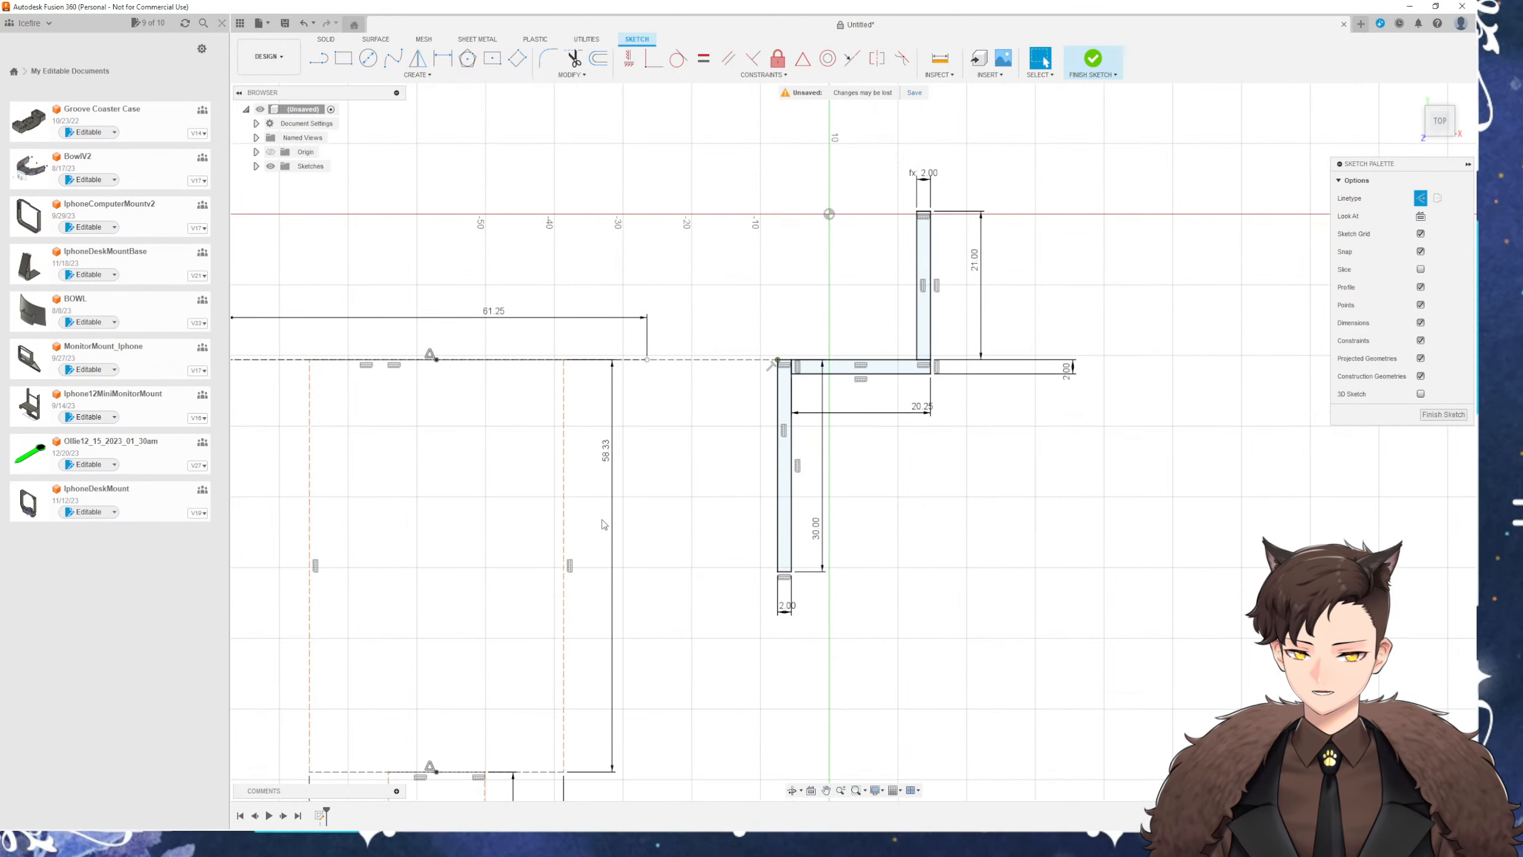
{"action": "middle_click_drag", "start_coordinate": [605, 525], "coordinate": [709, 444]}
{"action": "left_click_drag", "start_coordinate": [670, 438], "coordinate": [796, 416]}
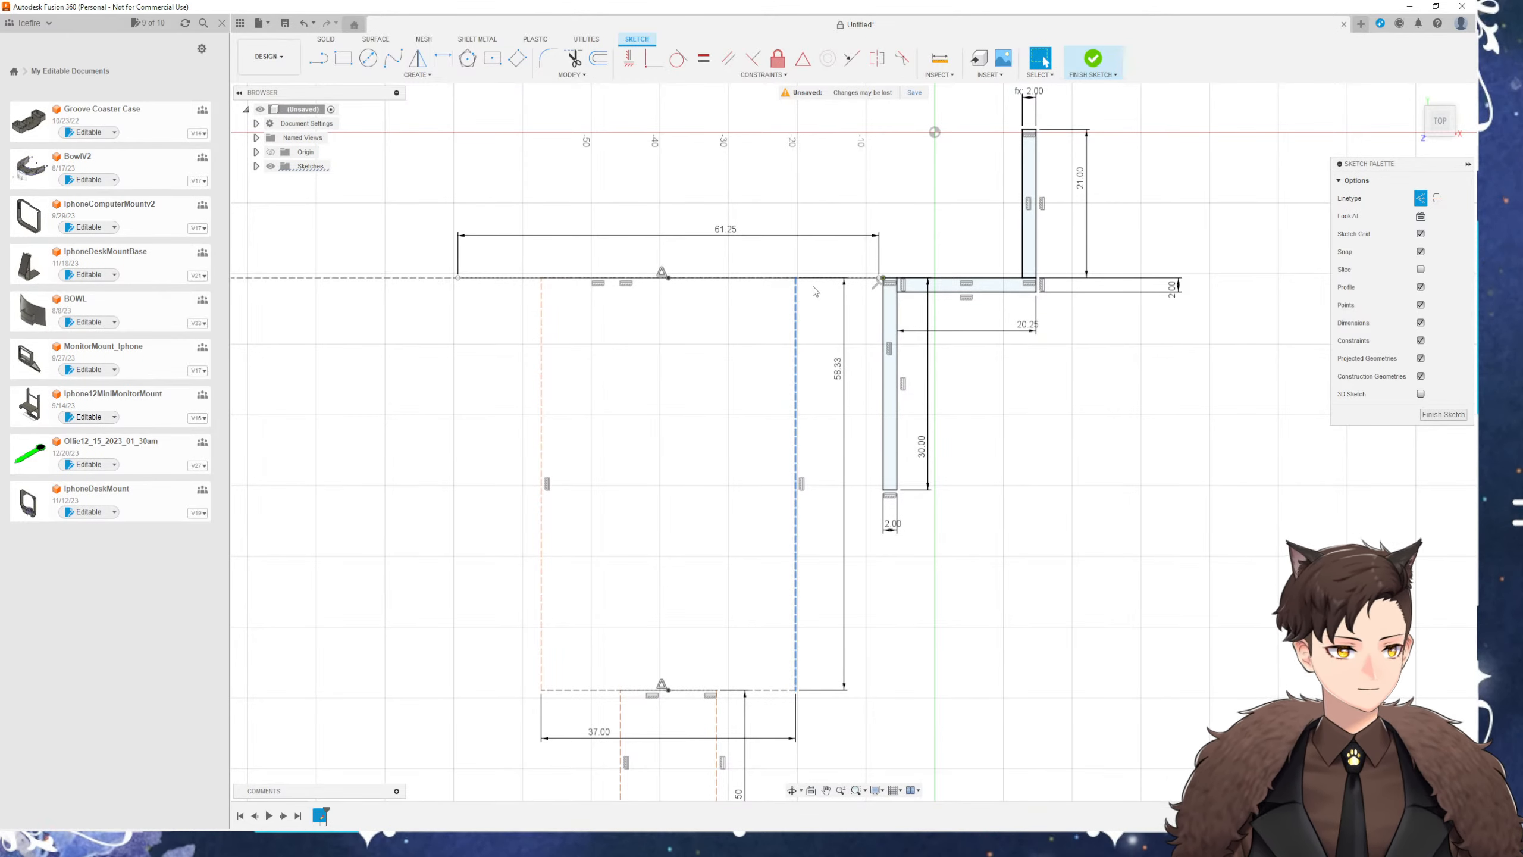
{"action": "scroll", "coordinate": [814, 291], "scroll_direction": "up", "scroll_amount": 8}
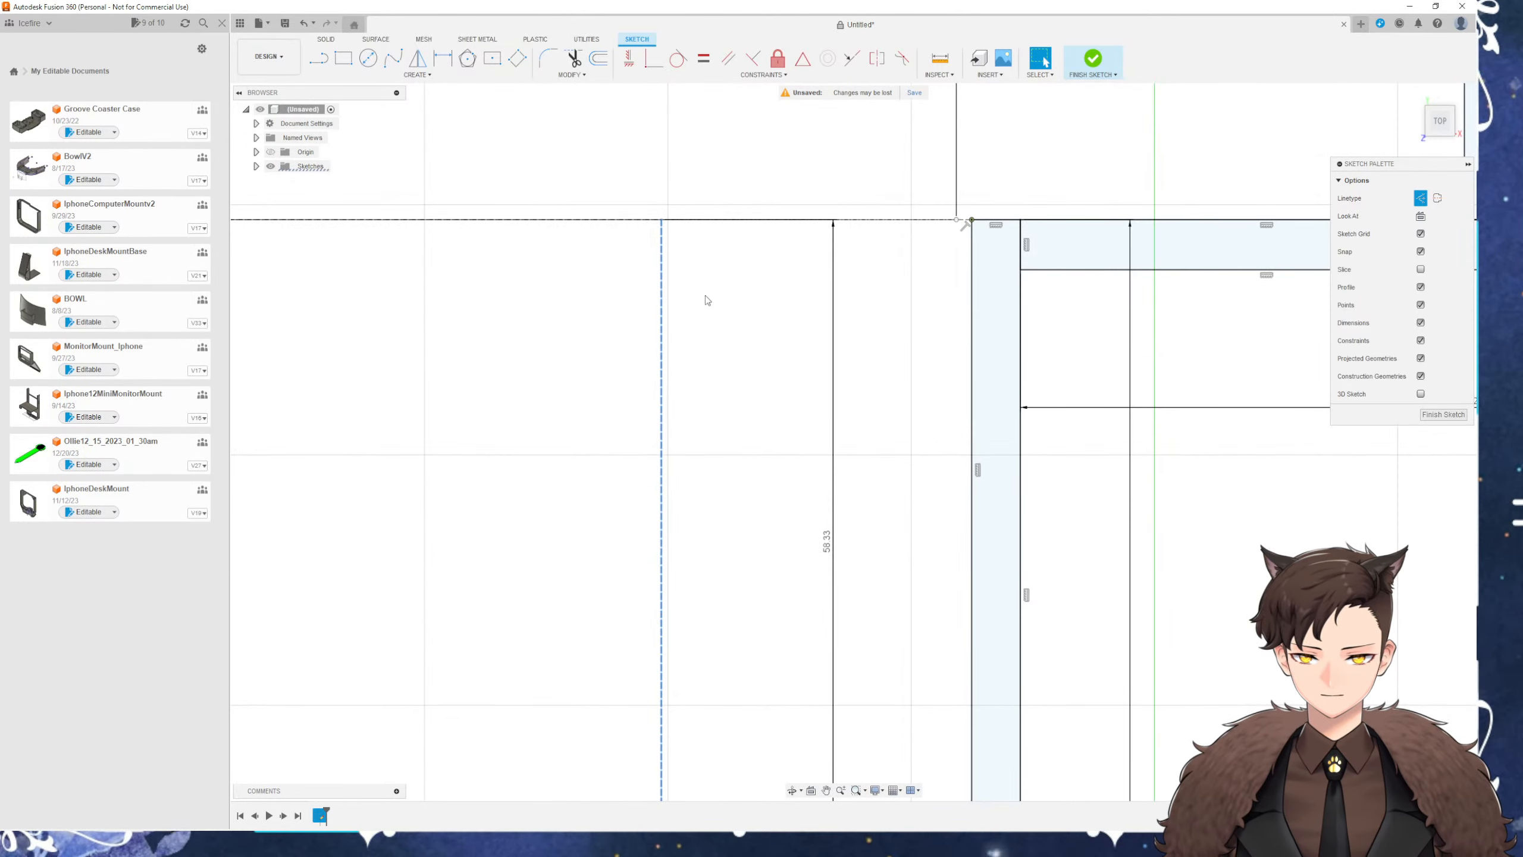
{"action": "middle_click_drag", "start_coordinate": [705, 296], "coordinate": [689, 324]}
{"action": "left_click_drag", "start_coordinate": [649, 347], "coordinate": [519, 362]}
{"action": "middle_click_drag", "start_coordinate": [813, 381], "coordinate": [778, 542]}
Dimension the gap between the near end of the 61.25 mm line and the outer top corner of the profile's leg at 6 mm
{"action": "key", "text": "d"}
{"action": "key", "text": "Escape"}
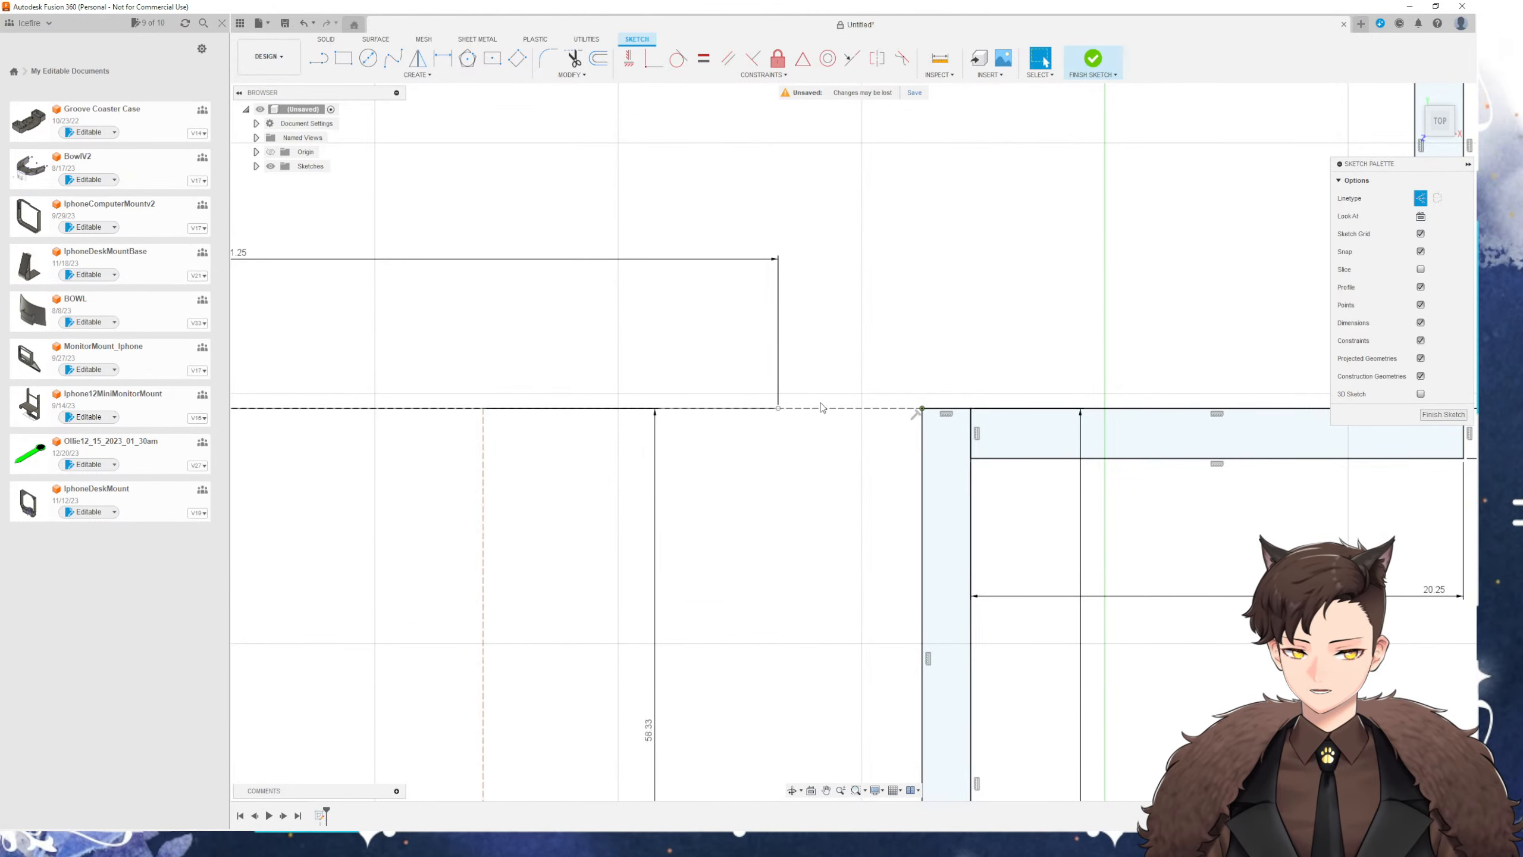
{"action": "key", "text": "d"}
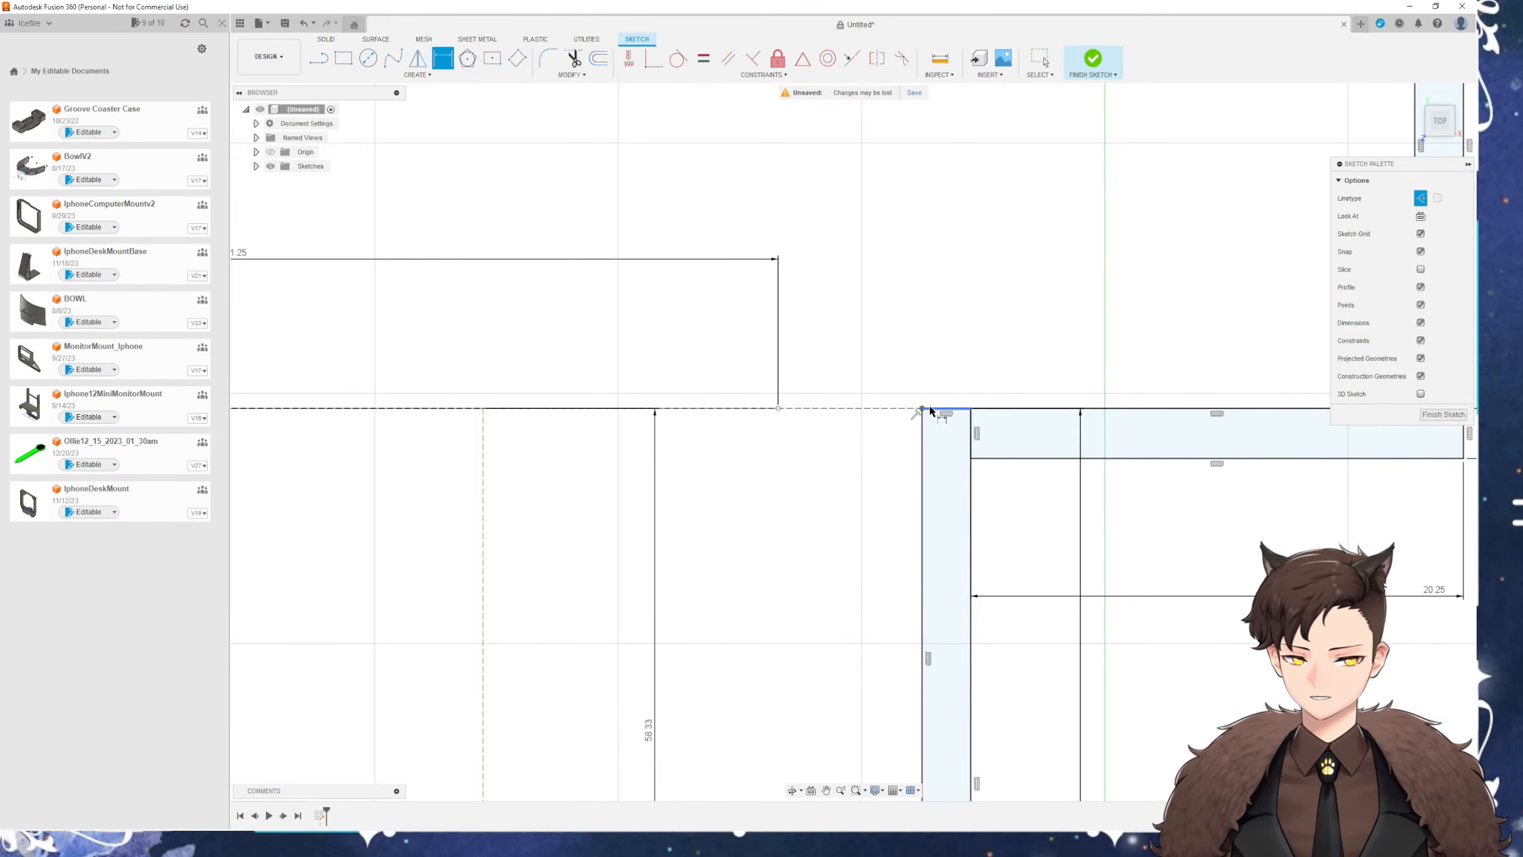
{"action": "left_click", "coordinate": [922, 409]}
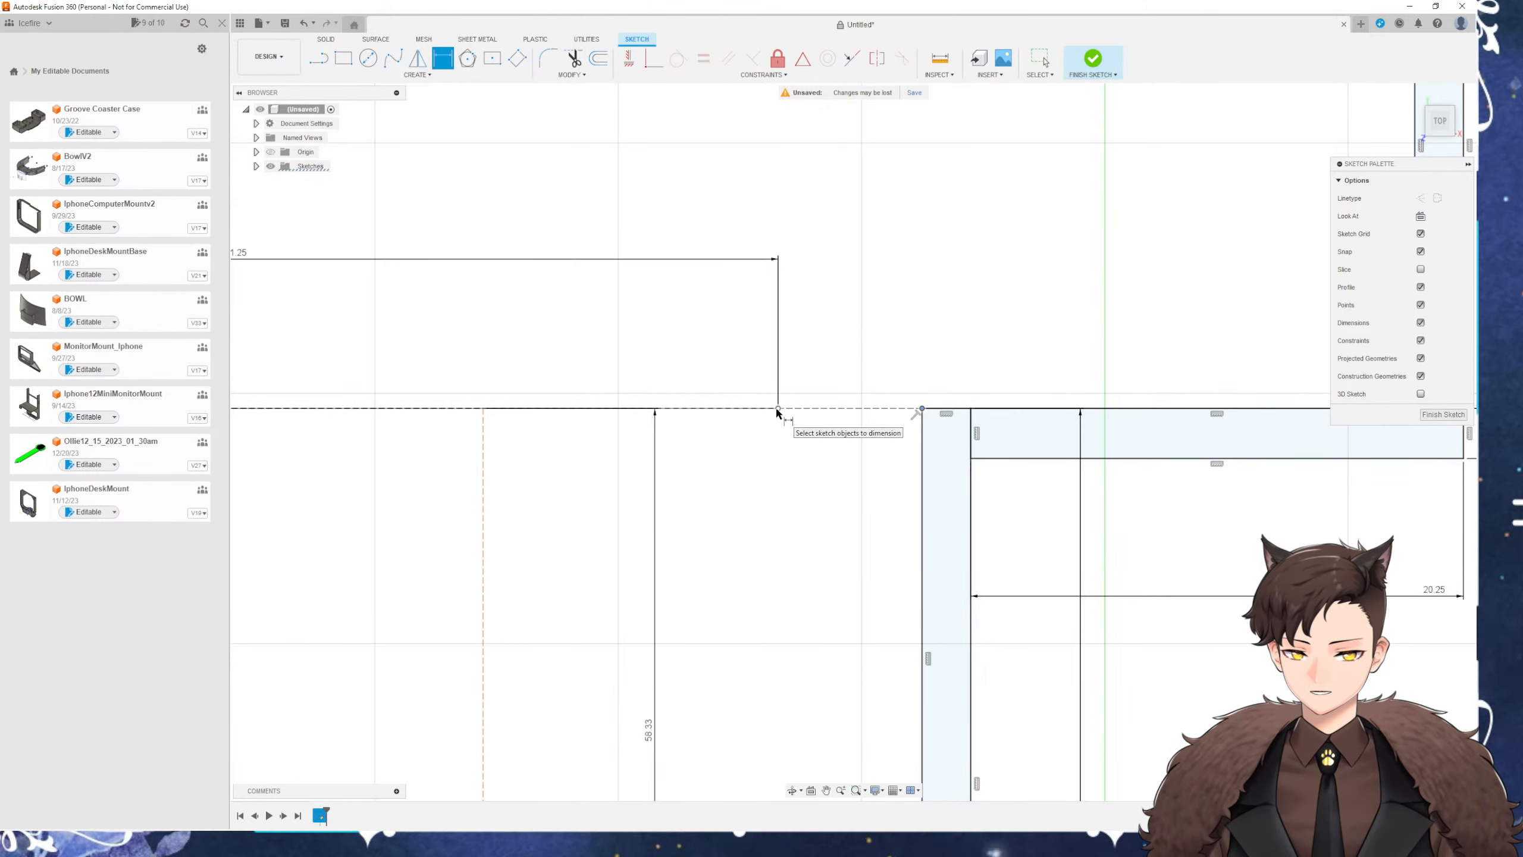
{"action": "left_click", "coordinate": [776, 408]}
{"action": "left_click", "coordinate": [835, 485]}
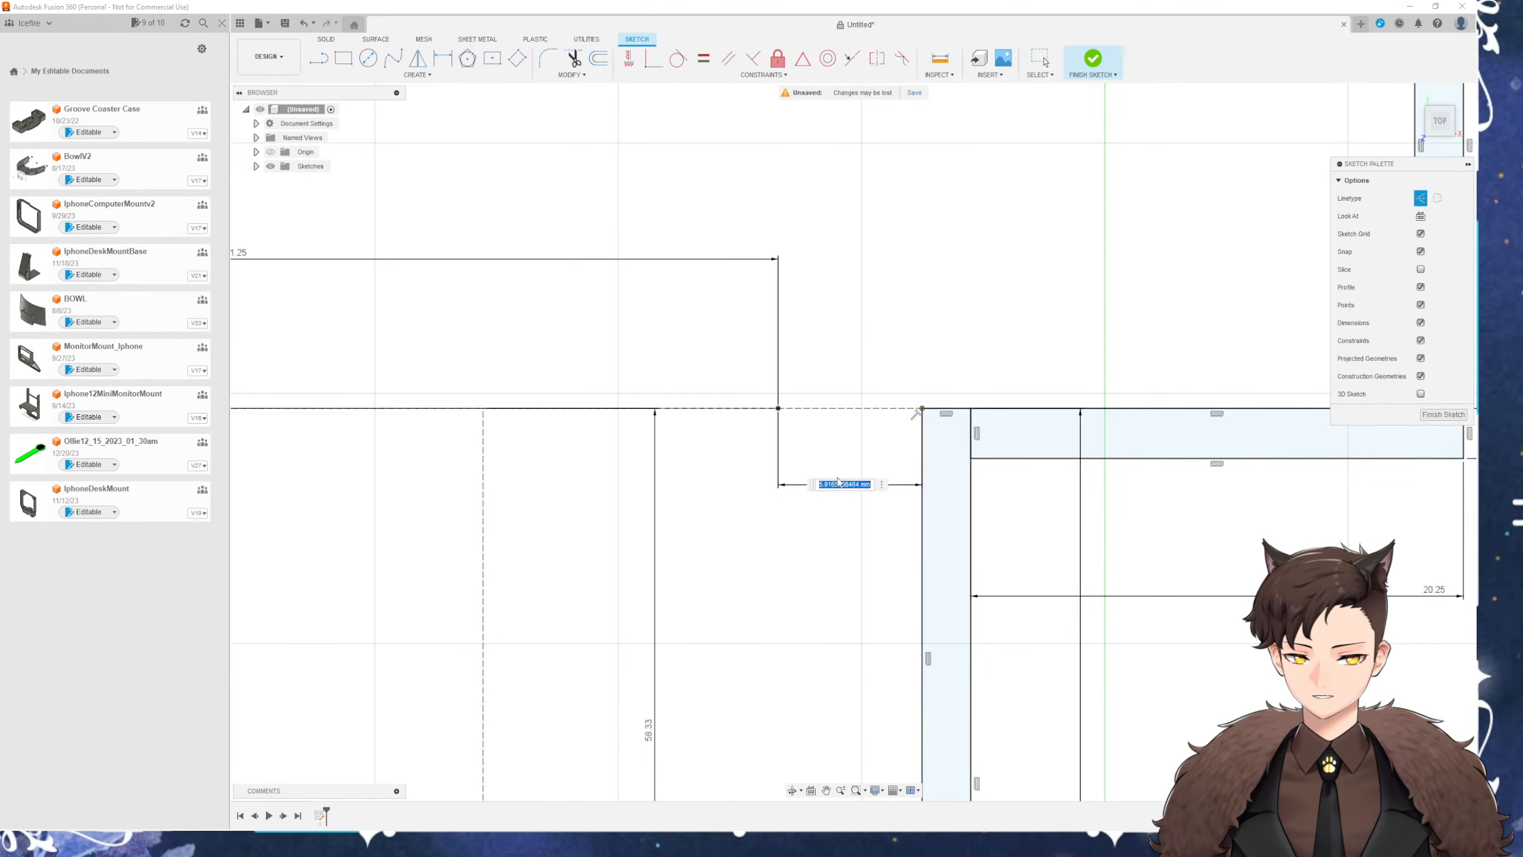
{"action": "type", "text": "6"}
{"action": "key", "text": "Return"}
{"action": "scroll", "coordinate": [822, 489], "scroll_direction": "down", "scroll_amount": 6}
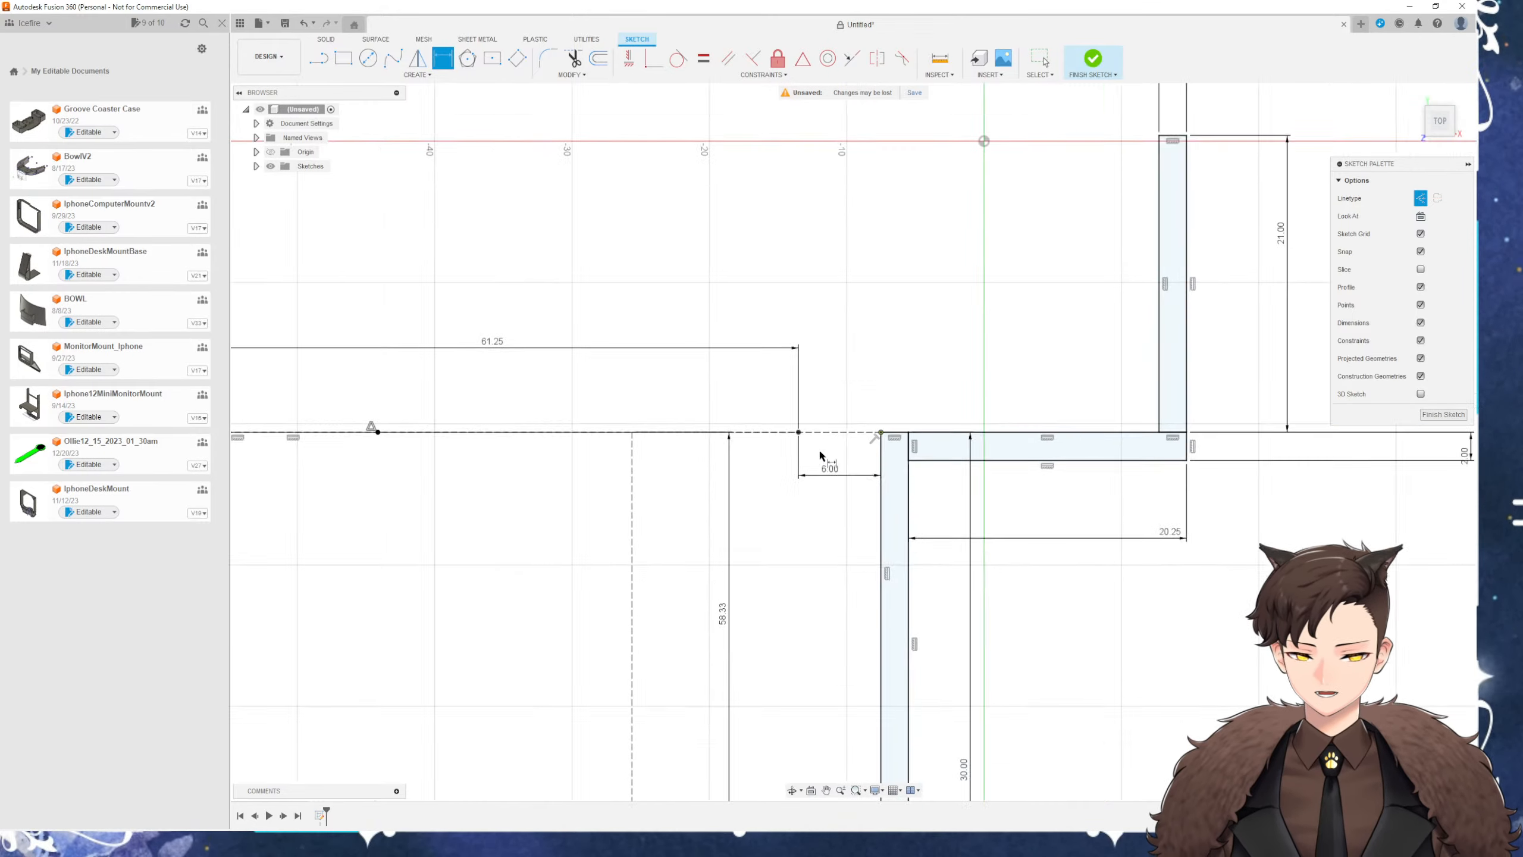
{"action": "key", "text": "Escape"}
Examine the layout of the construction rectangles relative to the stepped profile
{"action": "mouse_move", "coordinate": [807, 587]}
{"action": "middle_mouse_down"}
{"action": "mouse_move", "coordinate": [848, 550]}
{"action": "mouse_move", "coordinate": [898, 413]}
{"action": "mouse_move", "coordinate": [781, 307]}
{"action": "middle_mouse_up"}
{"action": "scroll", "coordinate": [797, 384], "scroll_direction": "down", "scroll_amount": 3}
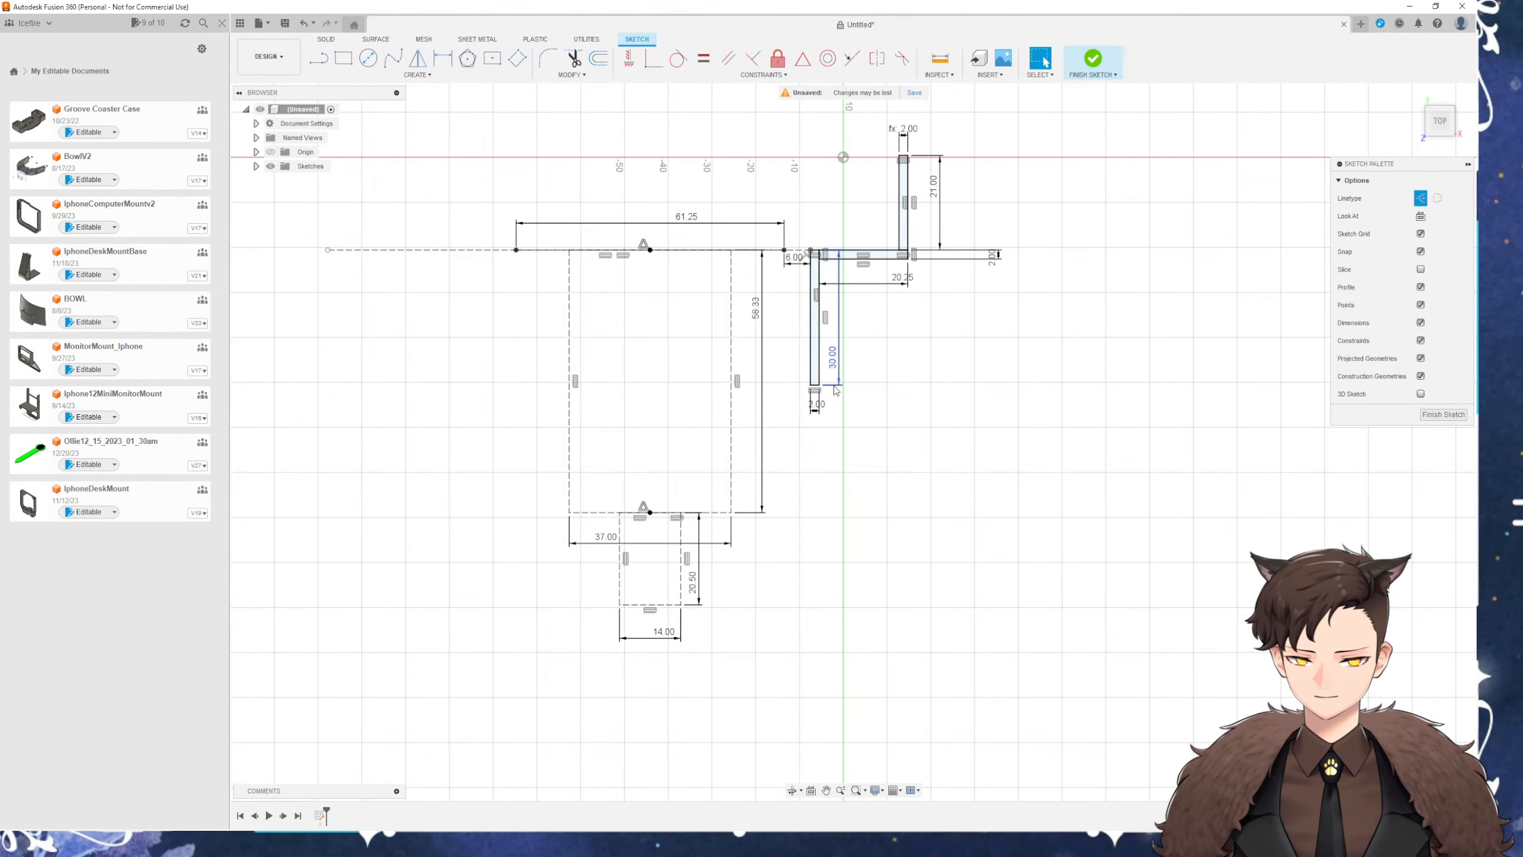
{"action": "scroll", "coordinate": [834, 439], "scroll_direction": "up", "scroll_amount": 4}
{"action": "scroll", "coordinate": [757, 518], "scroll_direction": "down", "scroll_amount": 3}
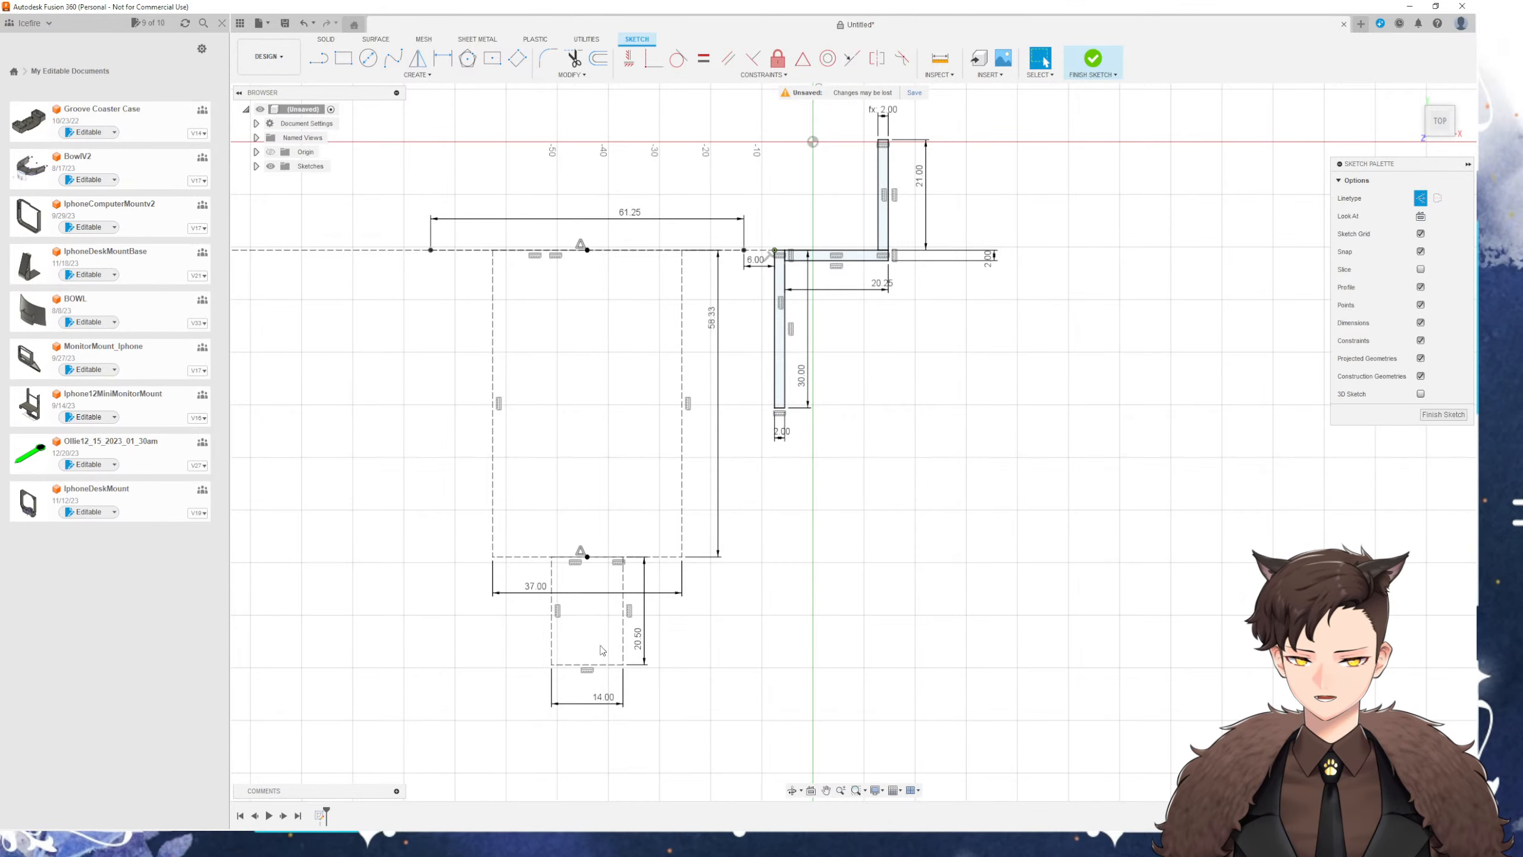
{"action": "scroll", "coordinate": [703, 575], "scroll_direction": "up", "scroll_amount": 2}
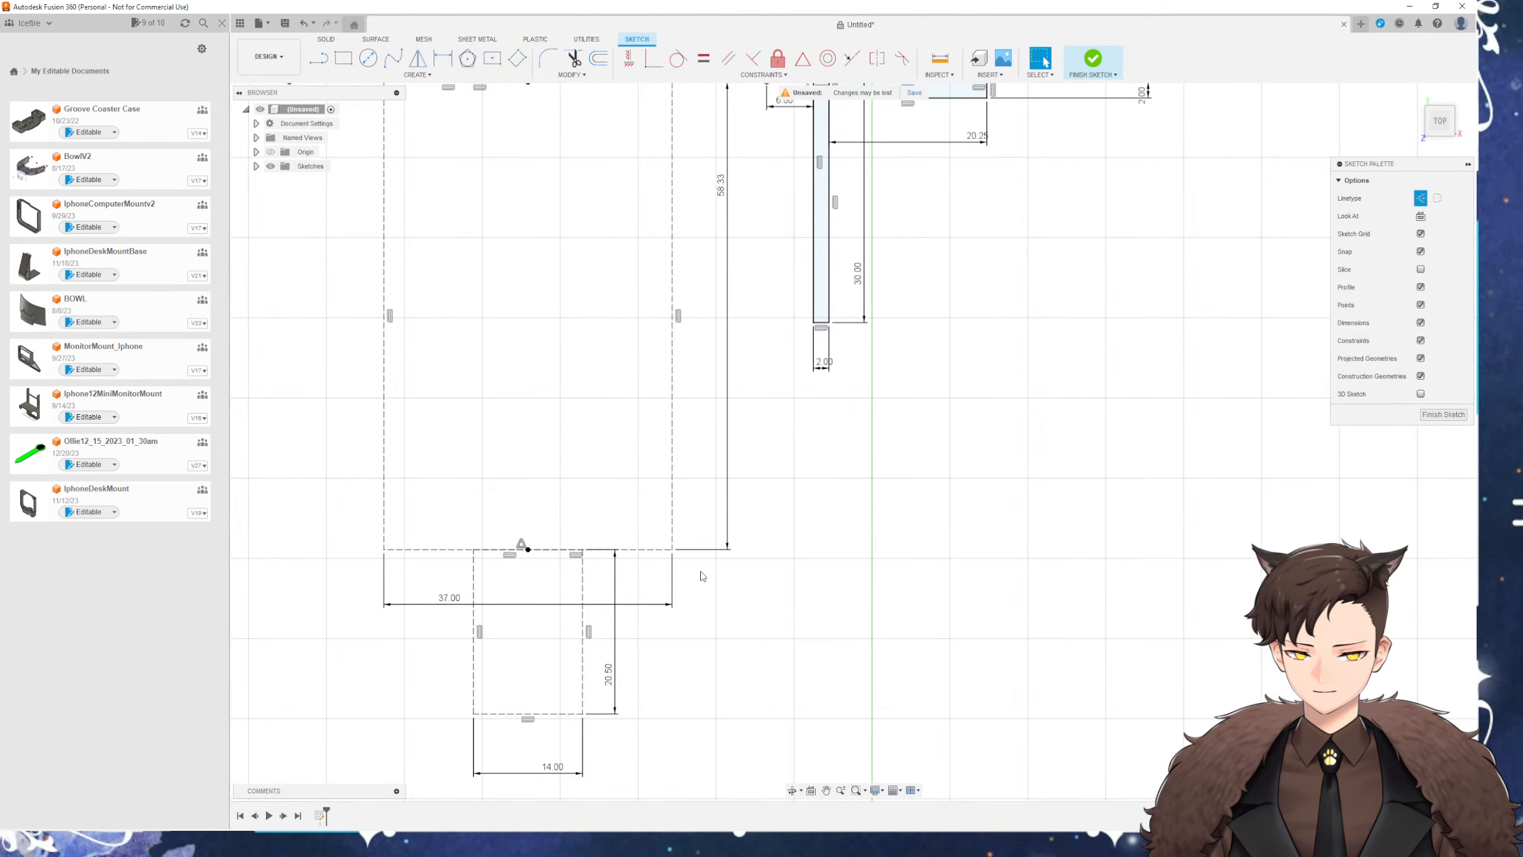
{"action": "scroll", "coordinate": [702, 576], "scroll_direction": "down", "scroll_amount": 2}
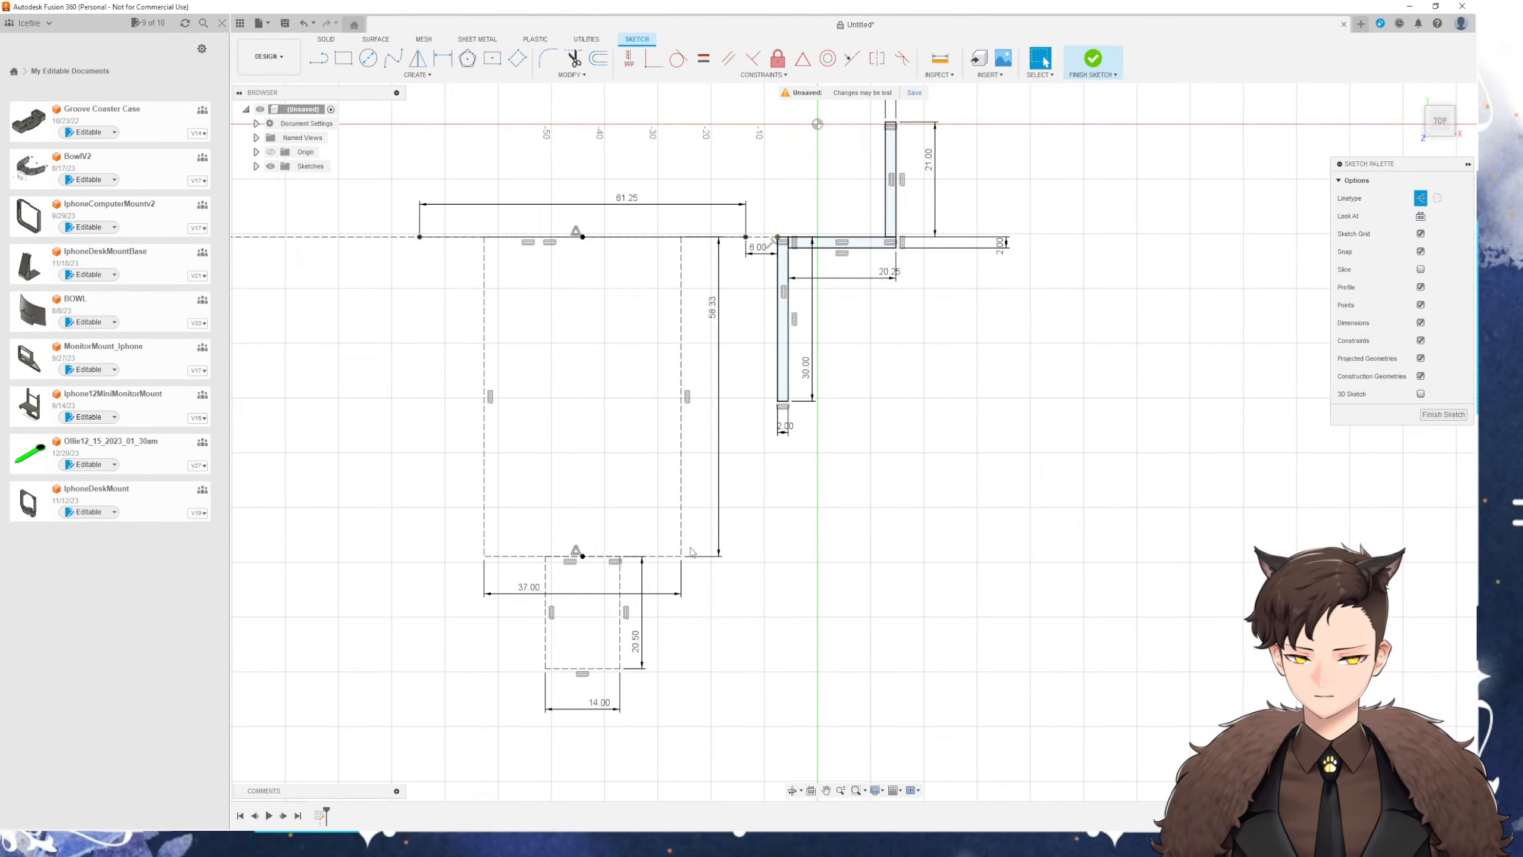
{"action": "scroll", "coordinate": [676, 606], "scroll_direction": "up", "scroll_amount": 2}
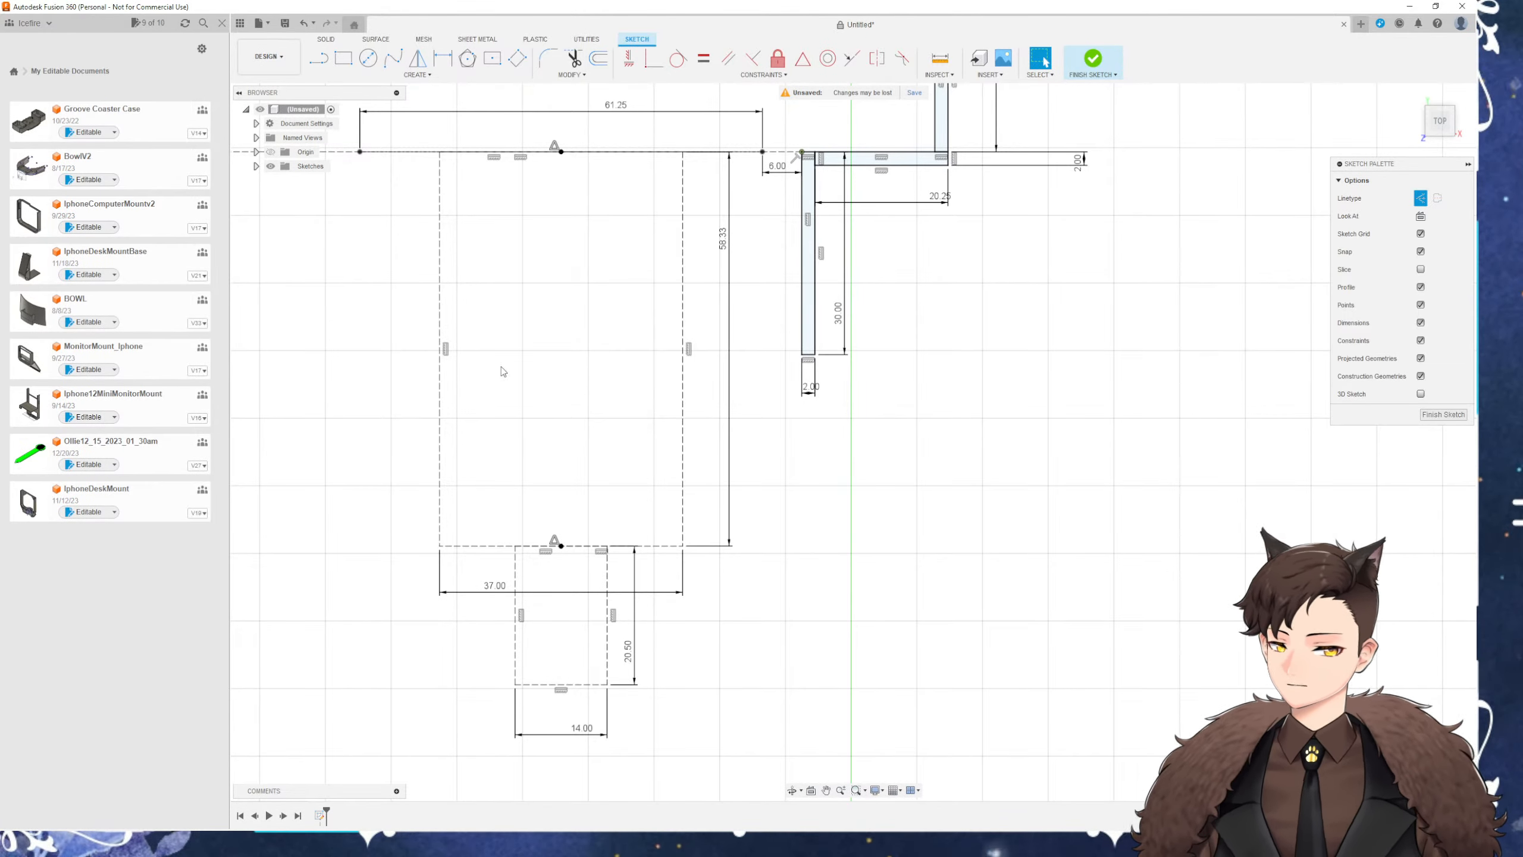
{"action": "mouse_move", "coordinate": [374, 306]}
{"action": "middle_mouse_down"}
{"action": "mouse_move", "coordinate": [400, 361]}
{"action": "mouse_move", "coordinate": [409, 303]}
{"action": "middle_mouse_up"}
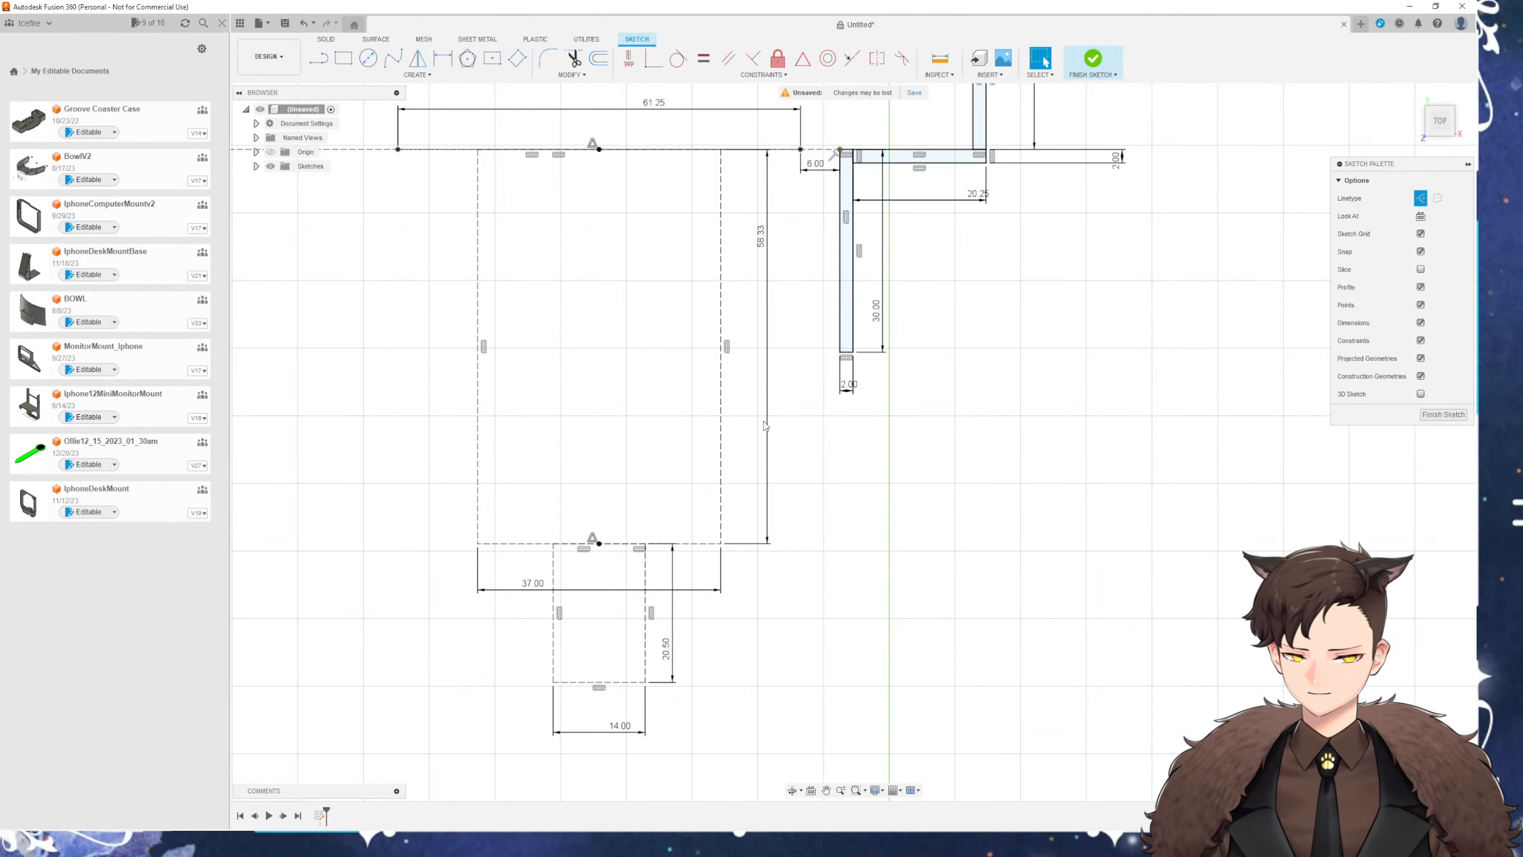
{"action": "middle_click_drag", "start_coordinate": [809, 481], "coordinate": [796, 550]}
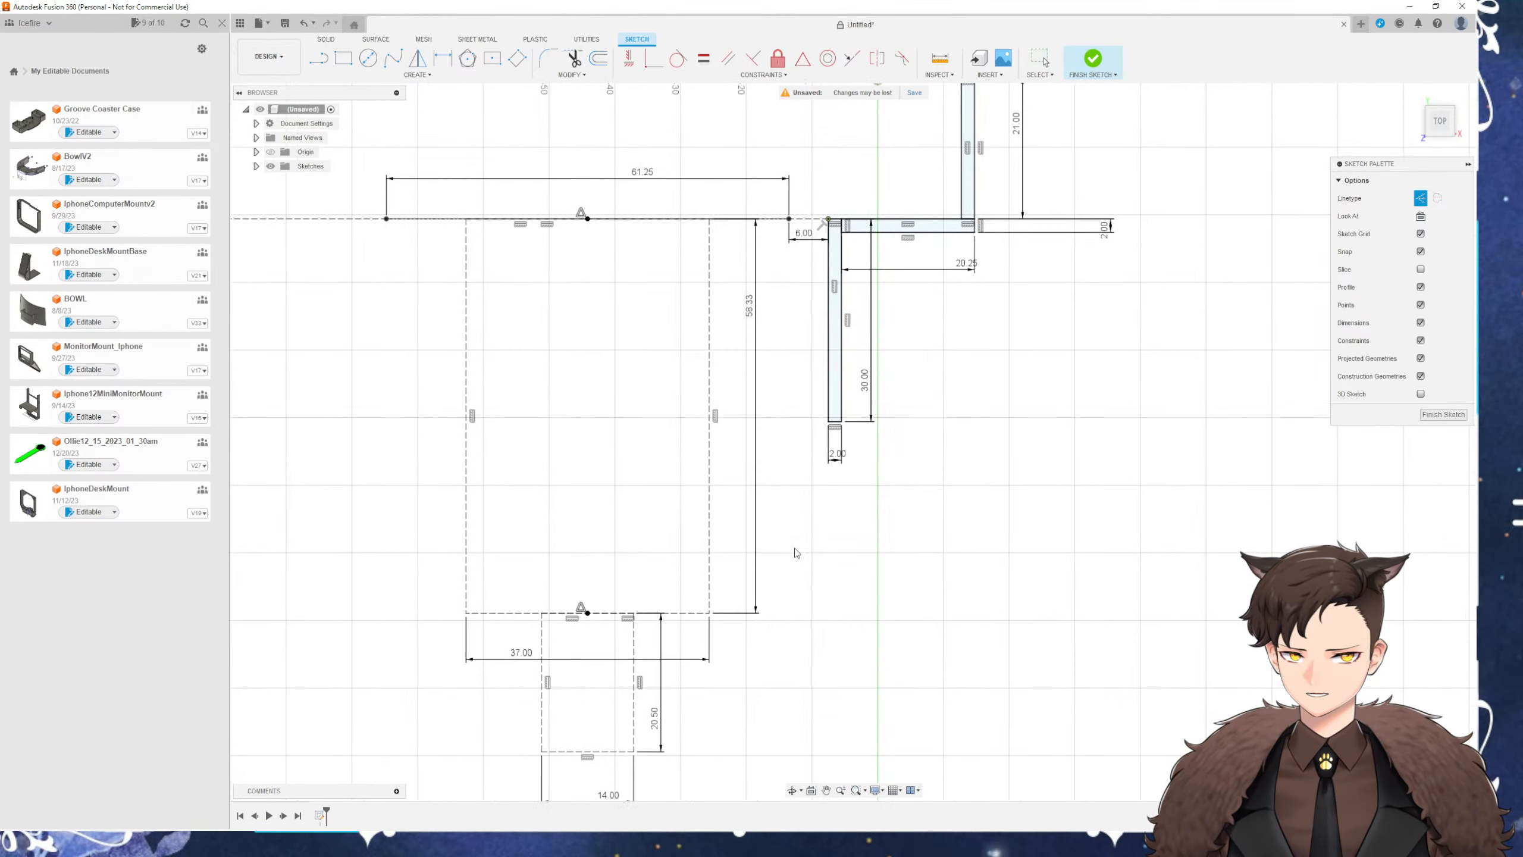
{"action": "scroll", "coordinate": [807, 207], "scroll_direction": "up", "scroll_amount": 3}
{"action": "scroll", "coordinate": [804, 282], "scroll_direction": "down", "scroll_amount": 2}
{"action": "scroll", "coordinate": [802, 264], "scroll_direction": "up", "scroll_amount": 2}
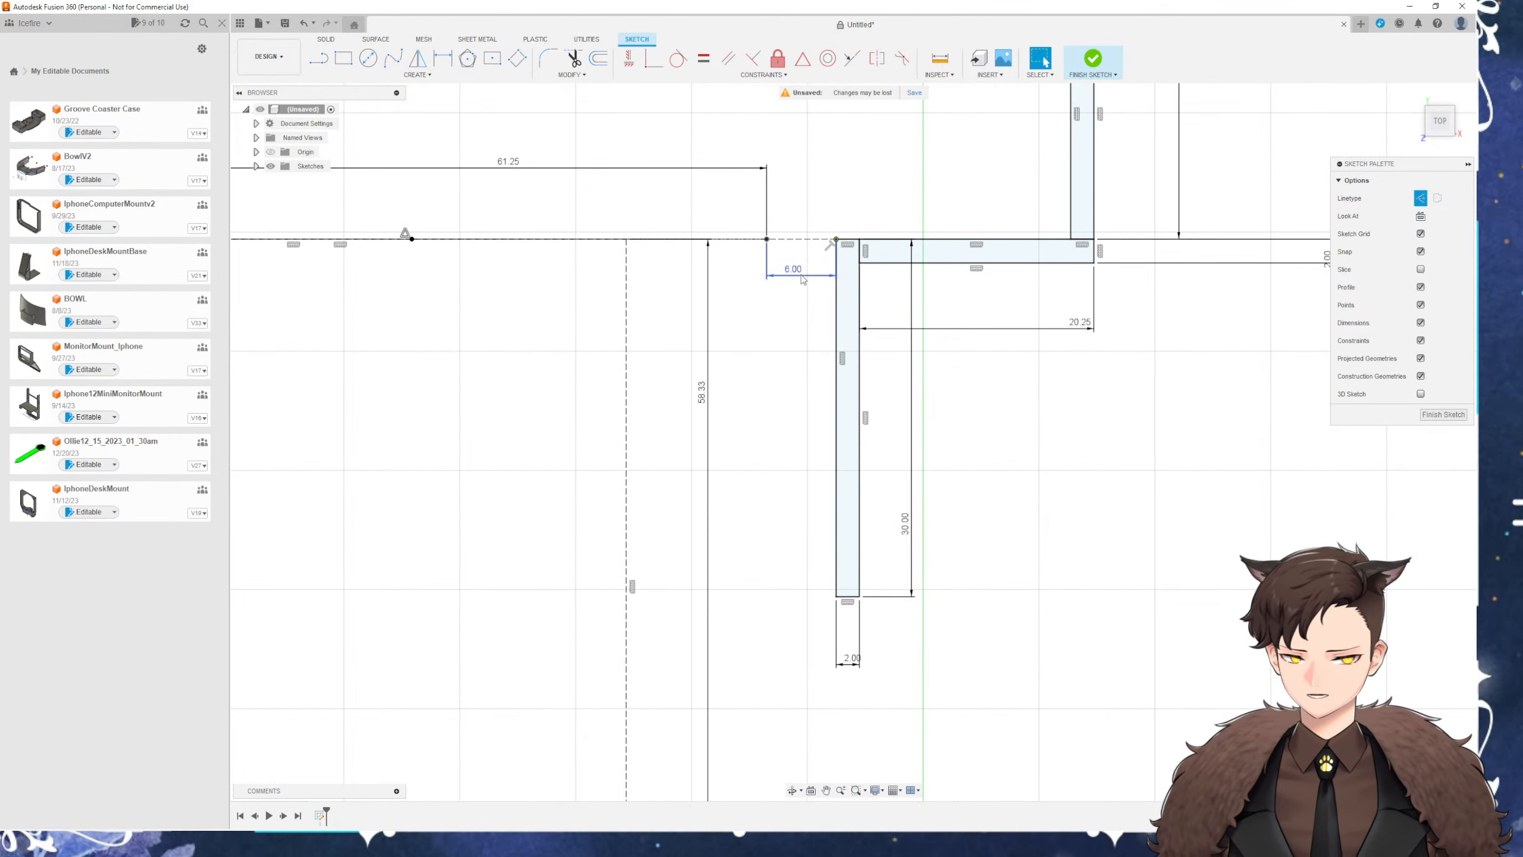
Draw a solid diagonal line from the inner bottom corner of the 30 mm leg to the nearer bottom corner of the 37 mm wide rectangle
{"action": "middle_click_drag", "start_coordinate": [777, 481], "coordinate": [810, 249]}
{"action": "scroll", "coordinate": [808, 304], "scroll_direction": "down", "scroll_amount": 1}
{"action": "key", "text": "l"}
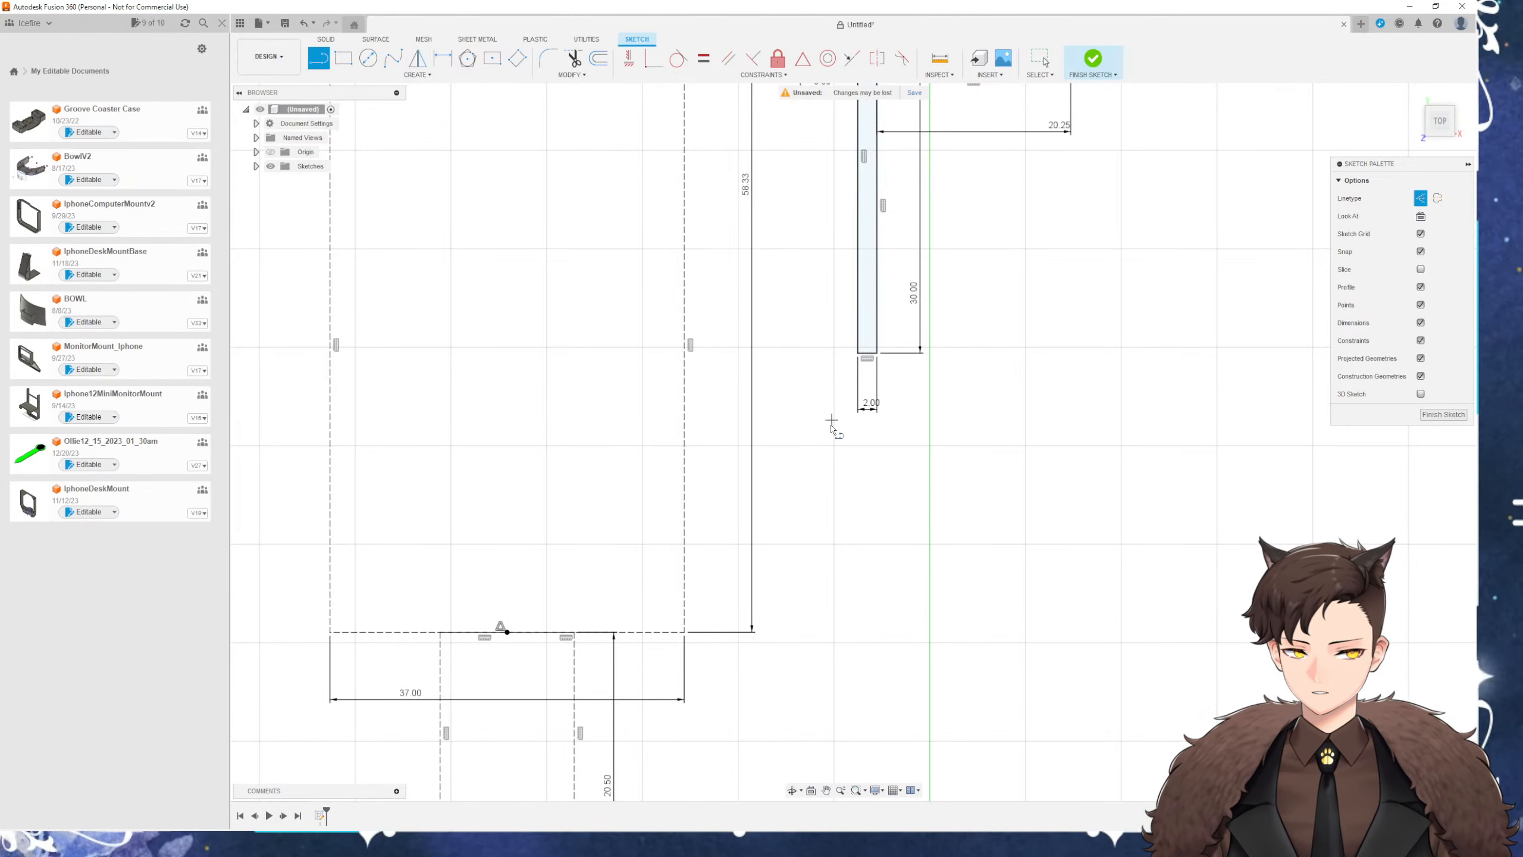
{"action": "left_click", "coordinate": [1421, 198]}
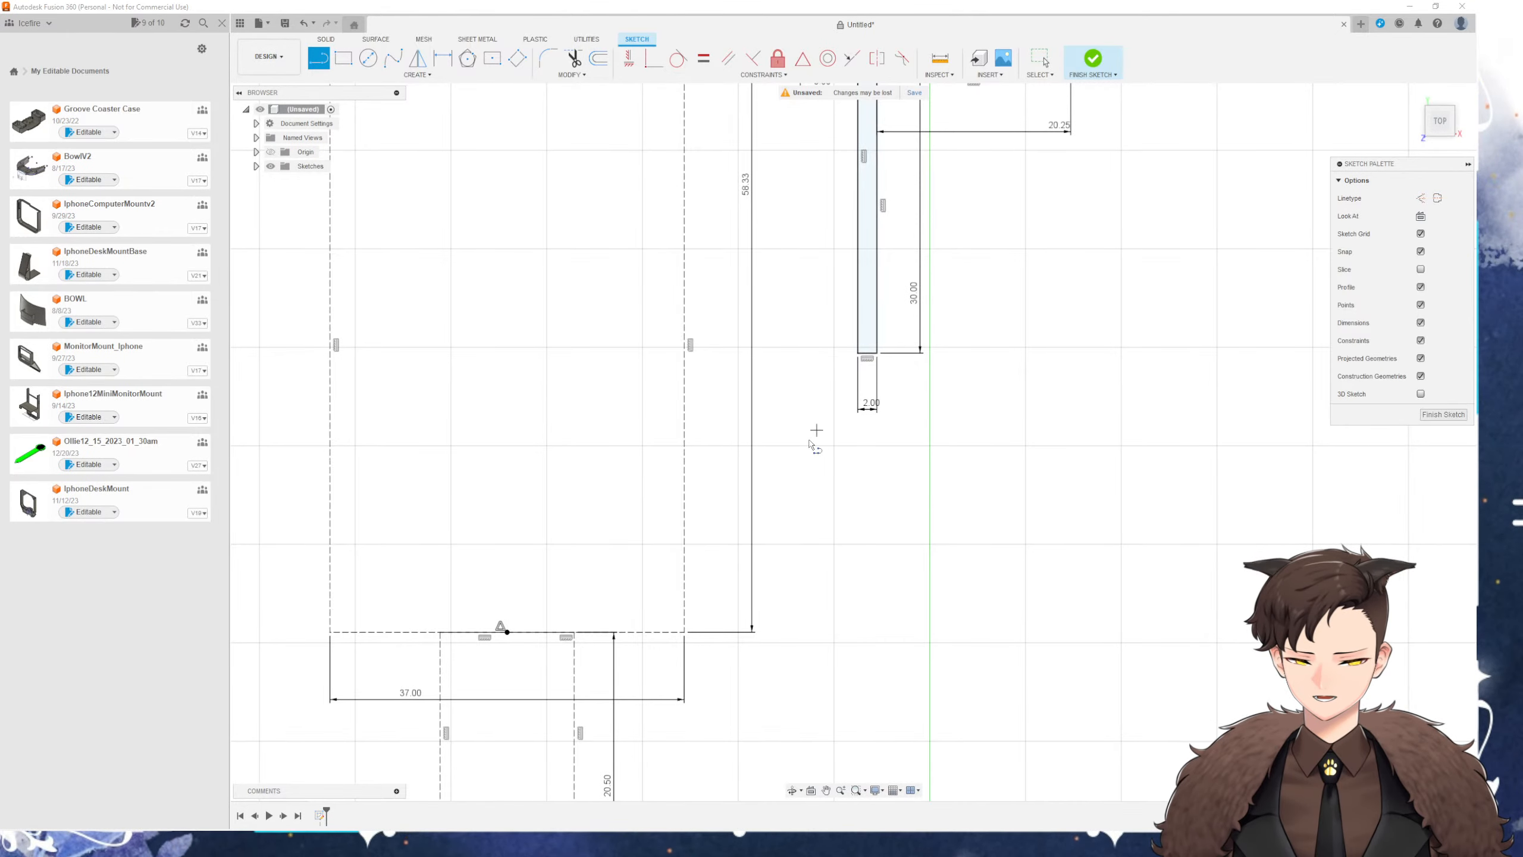
{"action": "middle_click_drag", "start_coordinate": [826, 469], "coordinate": [925, 386]}
{"action": "left_click", "coordinate": [972, 274]}
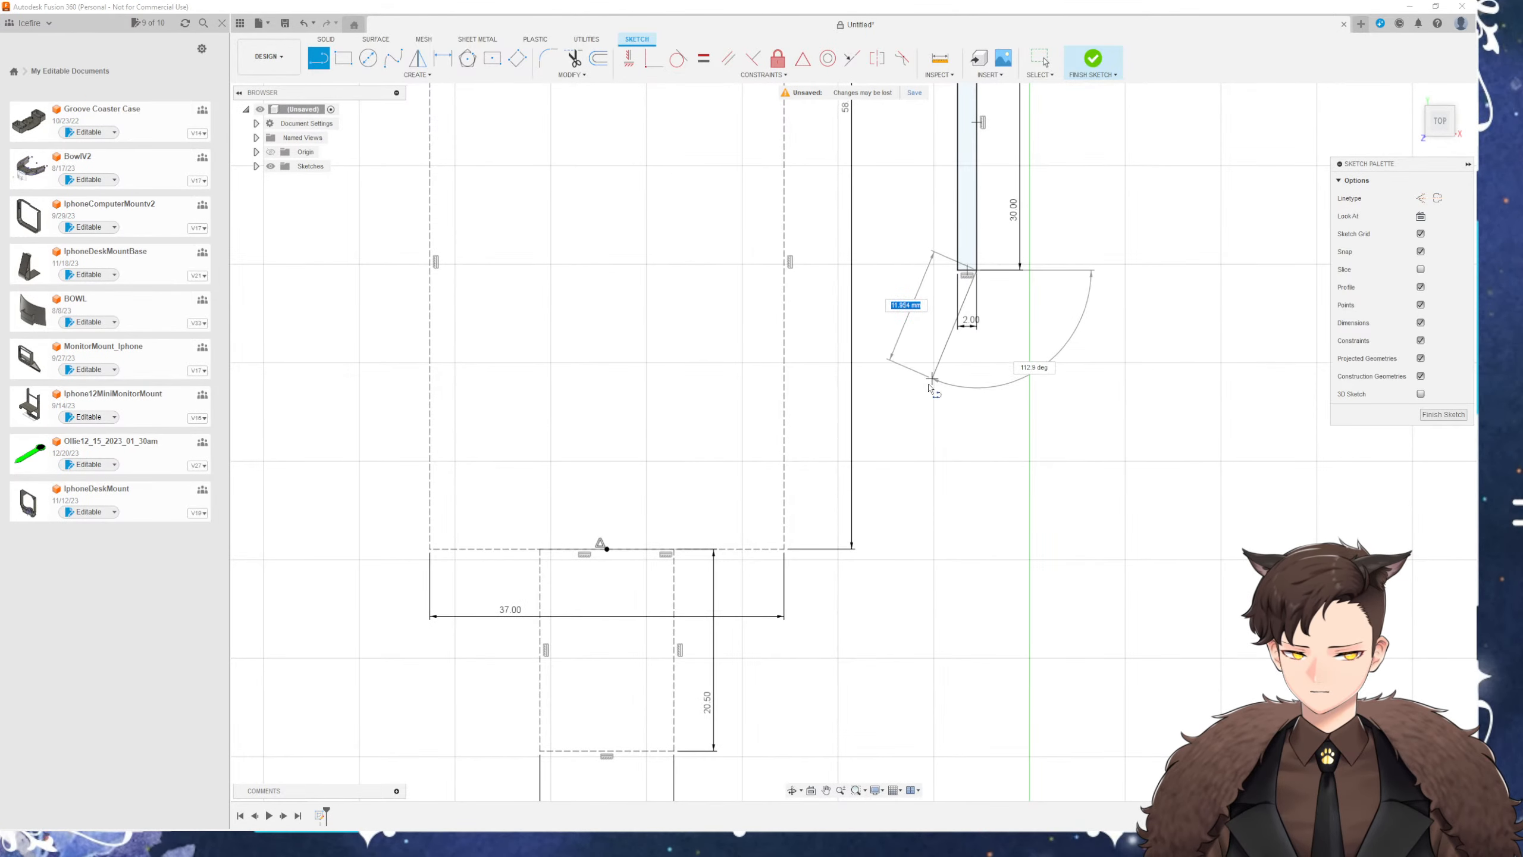
{"action": "left_click", "coordinate": [785, 555]}
{"action": "key", "text": "Escape"}
{"action": "key", "text": "Escape"}
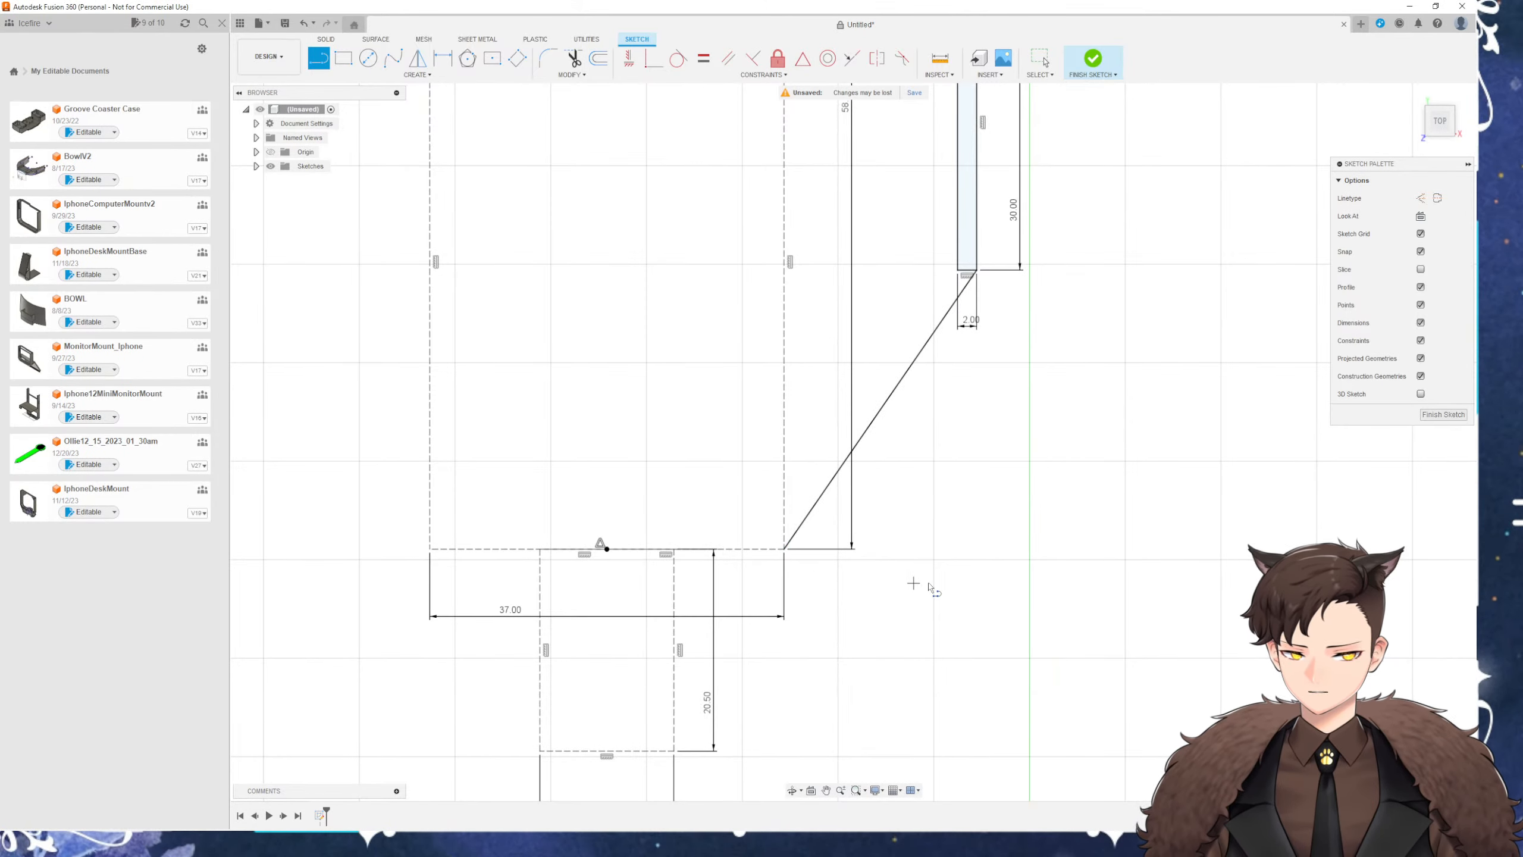
Draw a solid line from the outer top corner of the 30 mm leg to the nearer top corner of the 37 mm wide rectangle
{"action": "middle_click_drag", "start_coordinate": [927, 459], "coordinate": [864, 586]}
{"action": "scroll", "coordinate": [862, 588], "scroll_direction": "down", "scroll_amount": 3}
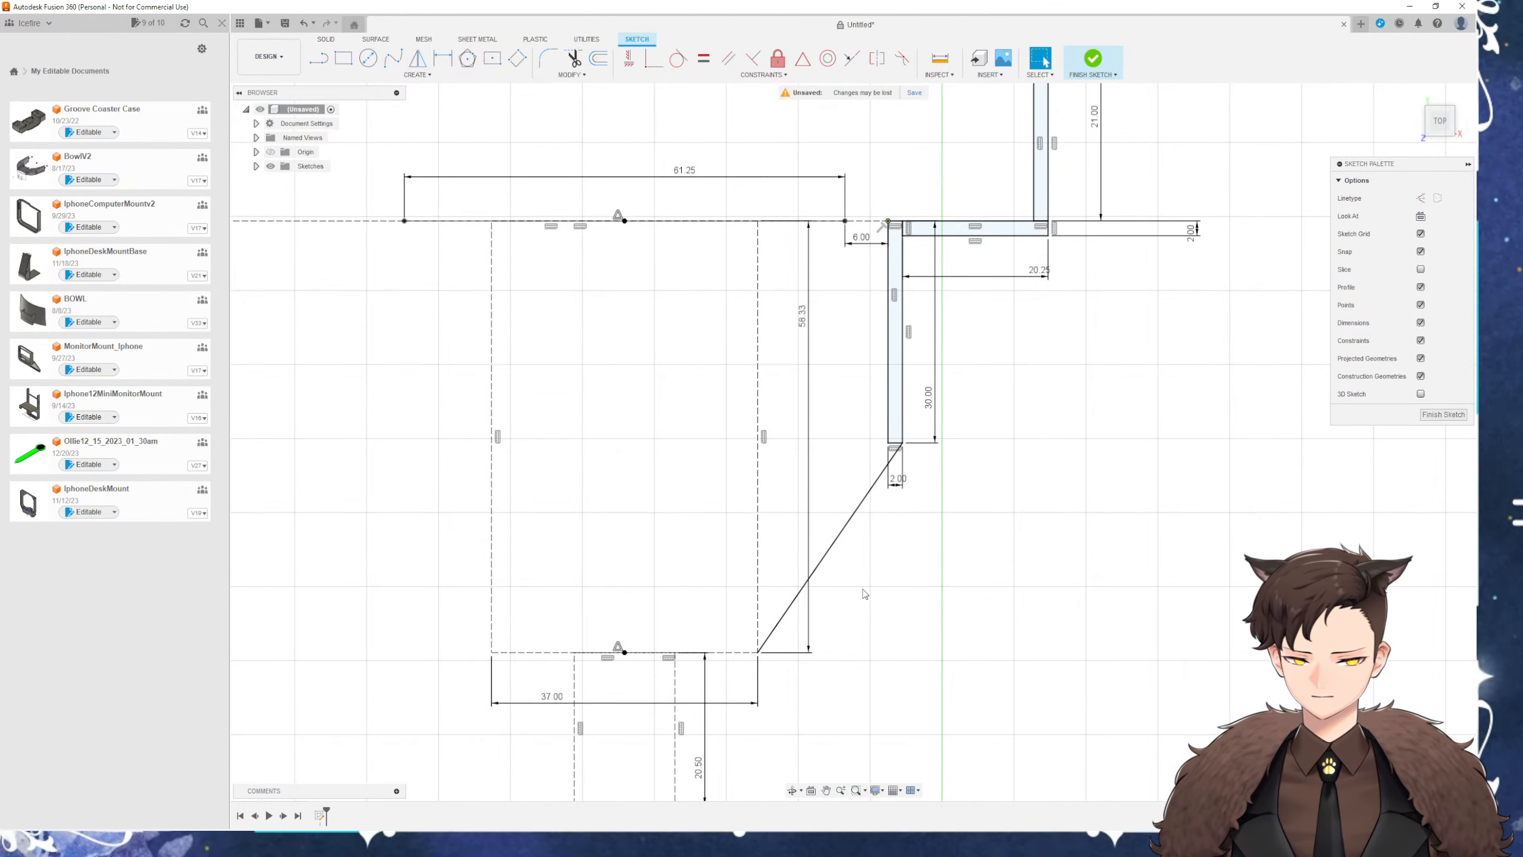
{"action": "key", "text": "l"}
{"action": "scroll", "coordinate": [807, 497], "scroll_direction": "up", "scroll_amount": 2}
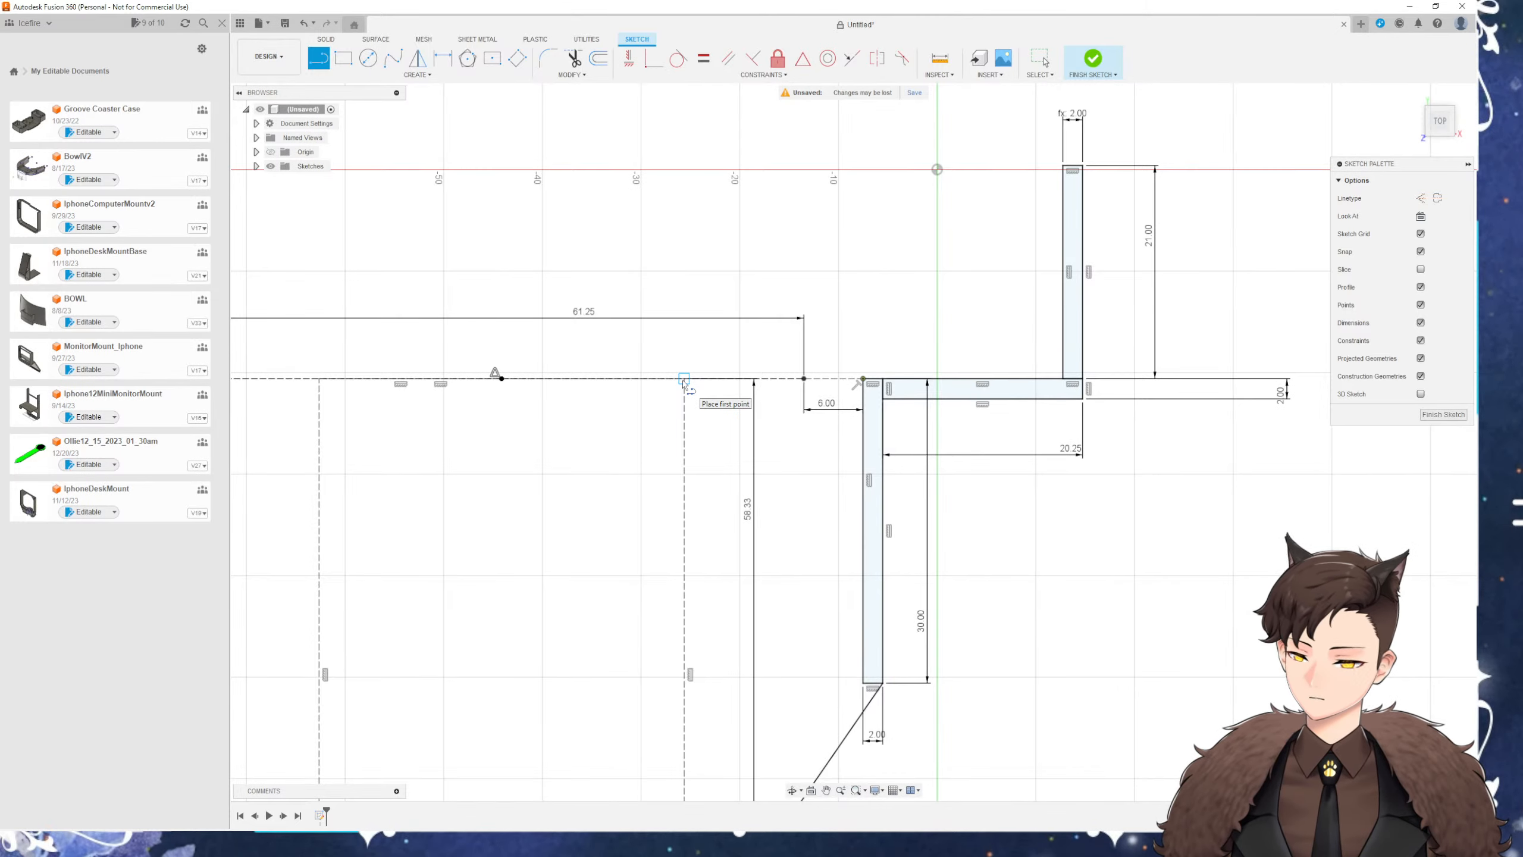
{"action": "scroll", "coordinate": [652, 414], "scroll_direction": "up", "scroll_amount": 3}
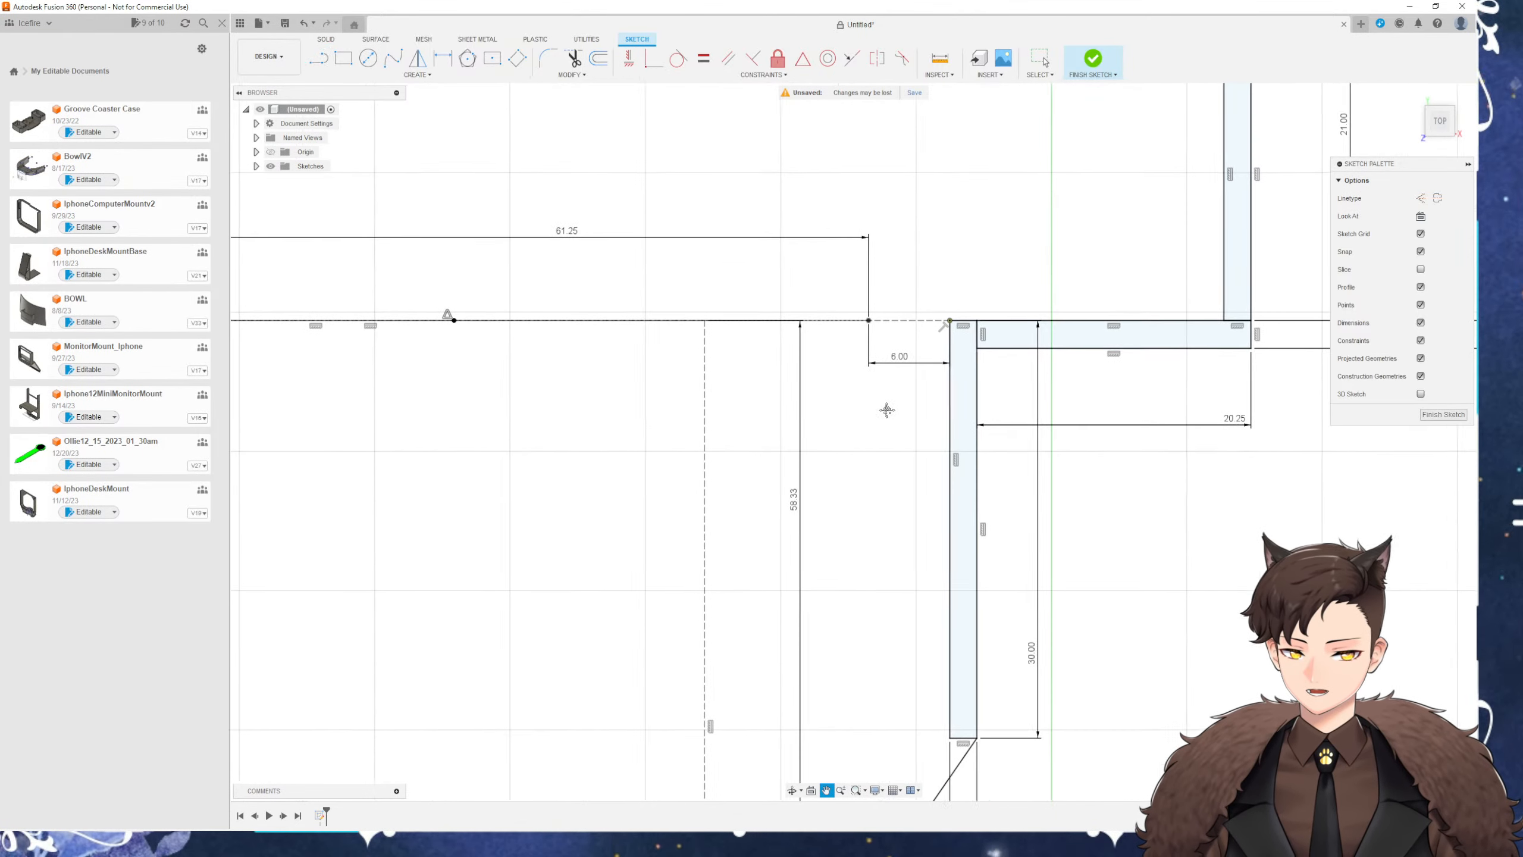
{"action": "left_click", "coordinate": [951, 319]}
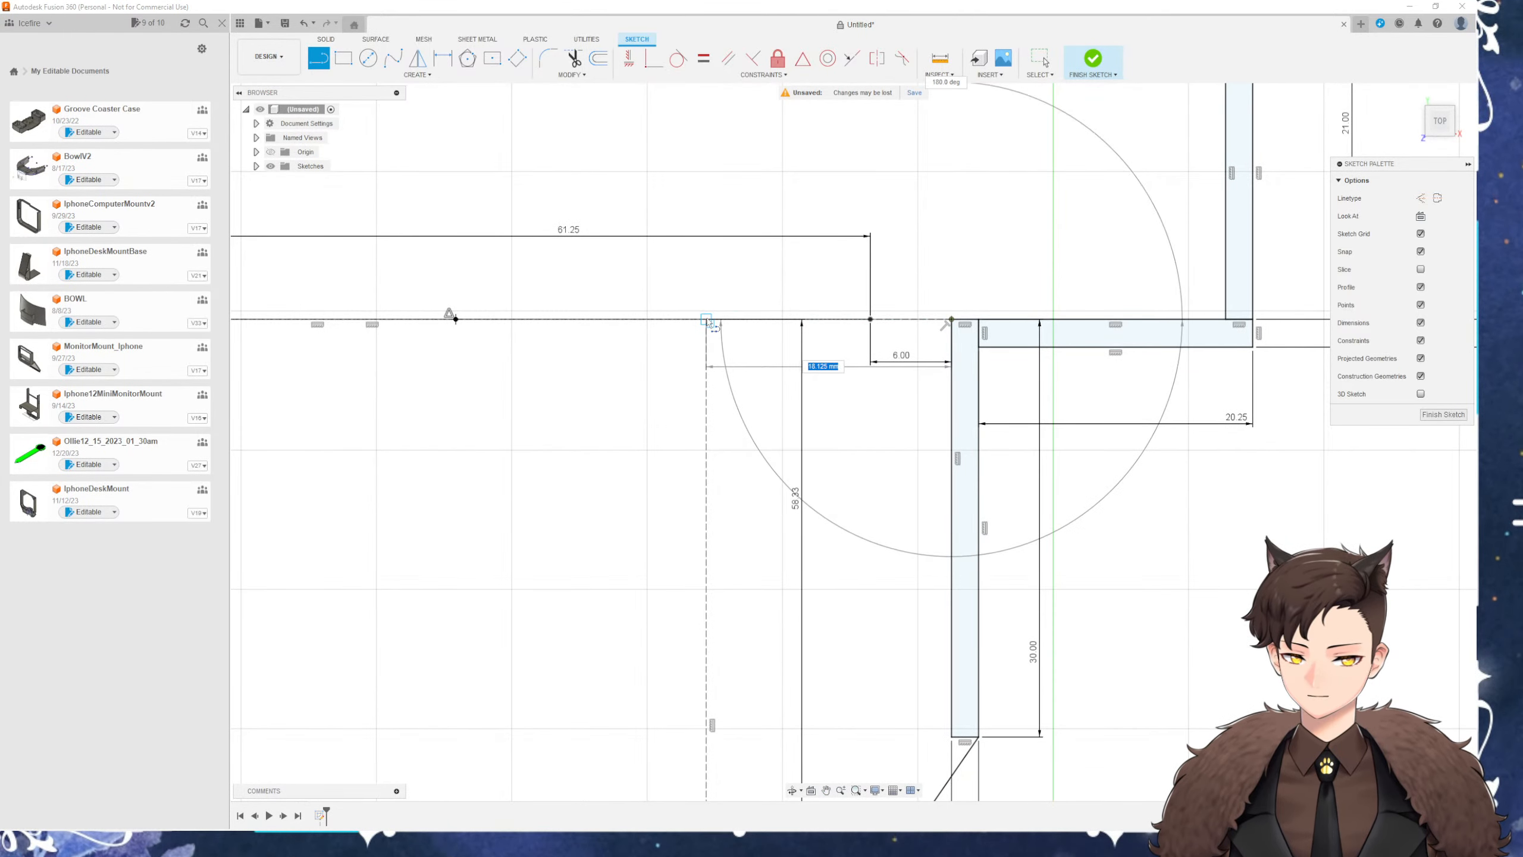
{"action": "left_click", "coordinate": [706, 319]}
{"action": "mouse_move", "coordinate": [876, 518]}
{"action": "middle_mouse_down"}
{"action": "mouse_move", "coordinate": [804, 322]}
{"action": "mouse_move", "coordinate": [808, 489]}
{"action": "middle_mouse_up"}
{"action": "key", "text": "Escape"}
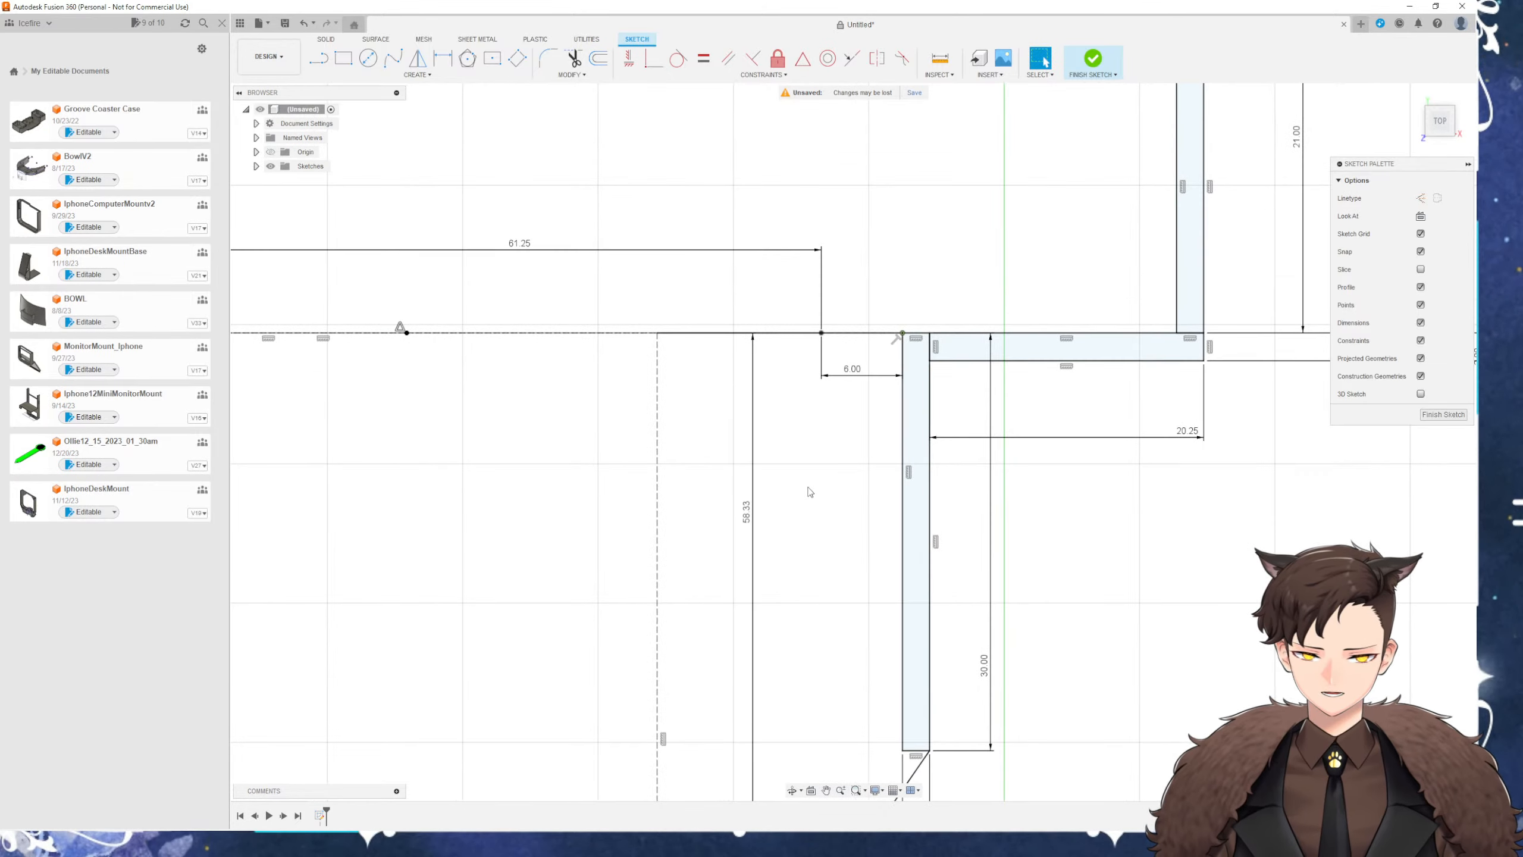
Examine the new solid lines connecting the profile's leg with the 37 mm wide rectangle
{"action": "middle_click_drag", "start_coordinate": [806, 564], "coordinate": [901, 389]}
{"action": "scroll", "coordinate": [893, 414], "scroll_direction": "down", "scroll_amount": 3}
{"action": "middle_click_drag", "start_coordinate": [884, 443], "coordinate": [854, 492]}
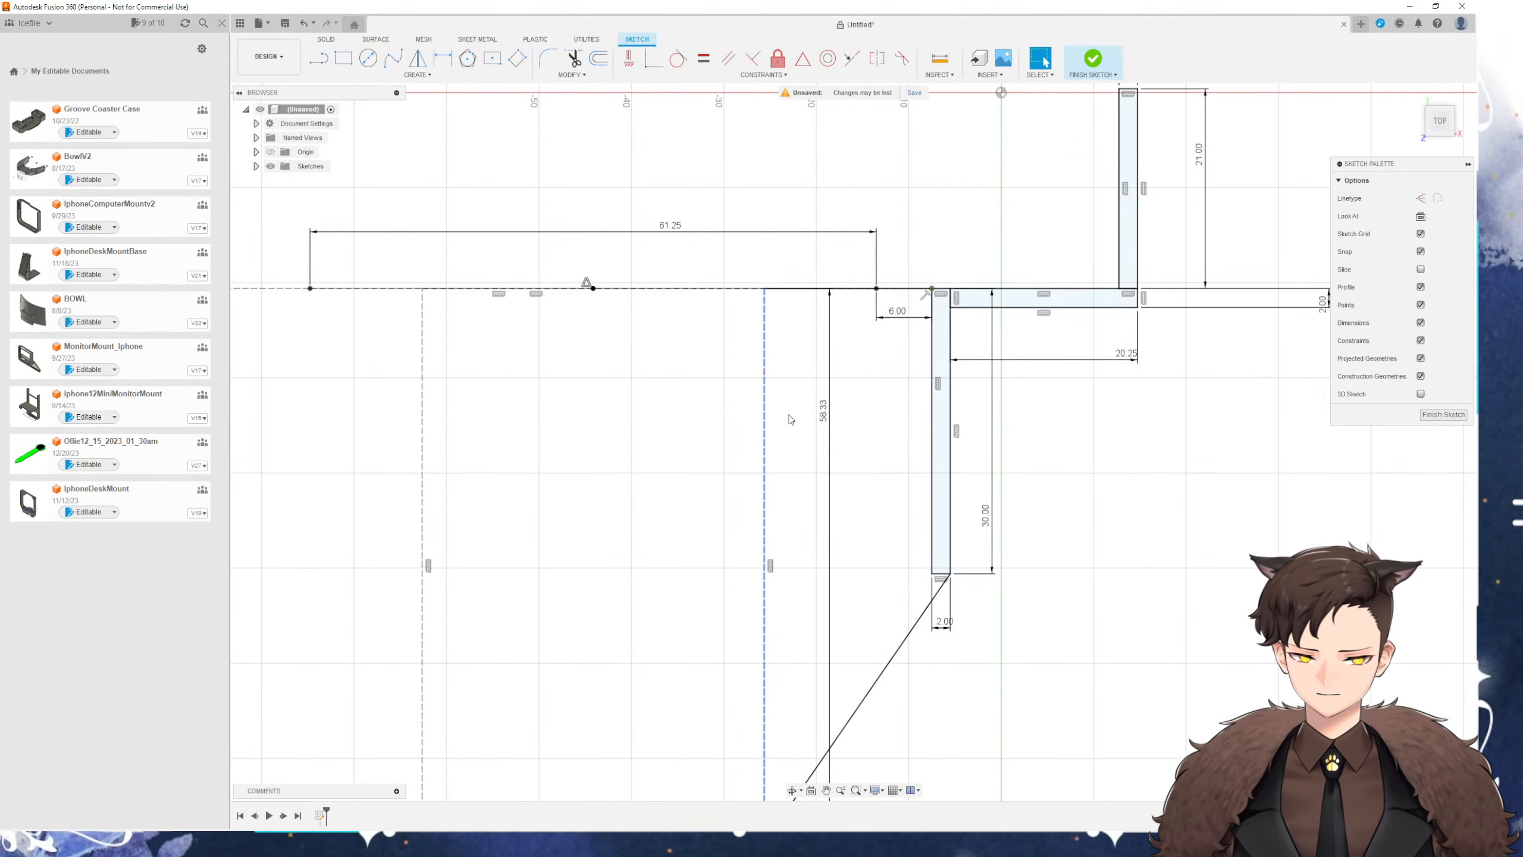
{"action": "mouse_move", "coordinate": [841, 586]}
{"action": "middle_mouse_down"}
{"action": "mouse_move", "coordinate": [851, 363]}
{"action": "mouse_move", "coordinate": [816, 523]}
{"action": "middle_mouse_up"}
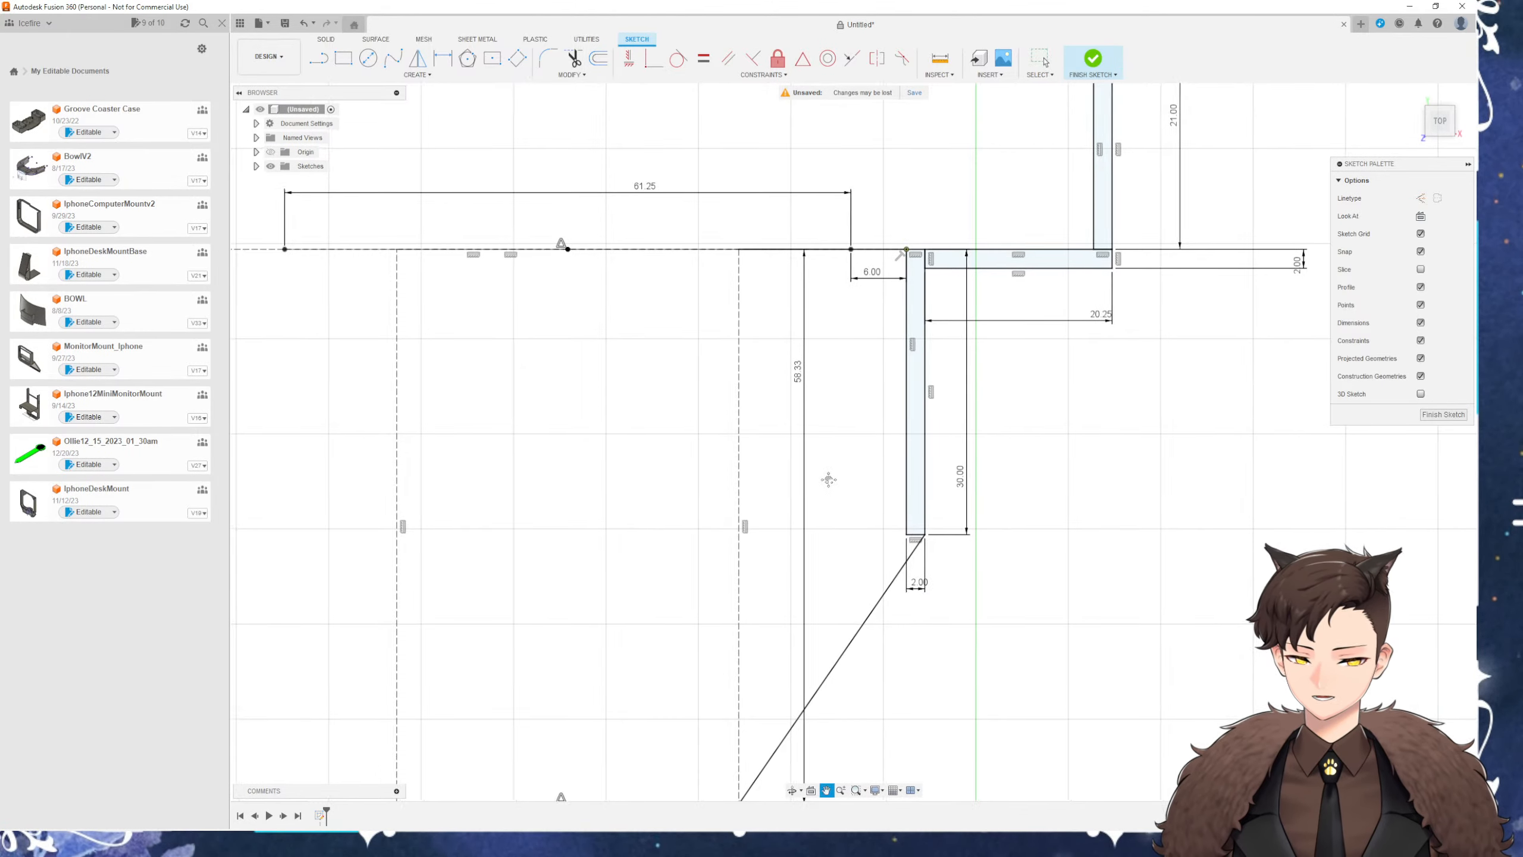
{"action": "mouse_move", "coordinate": [815, 520]}
{"action": "middle_mouse_down"}
{"action": "mouse_move", "coordinate": [788, 522]}
{"action": "mouse_move", "coordinate": [826, 534]}
{"action": "mouse_move", "coordinate": [712, 493]}
{"action": "middle_mouse_up"}
{"action": "scroll", "coordinate": [712, 494], "scroll_direction": "down", "scroll_amount": 2}
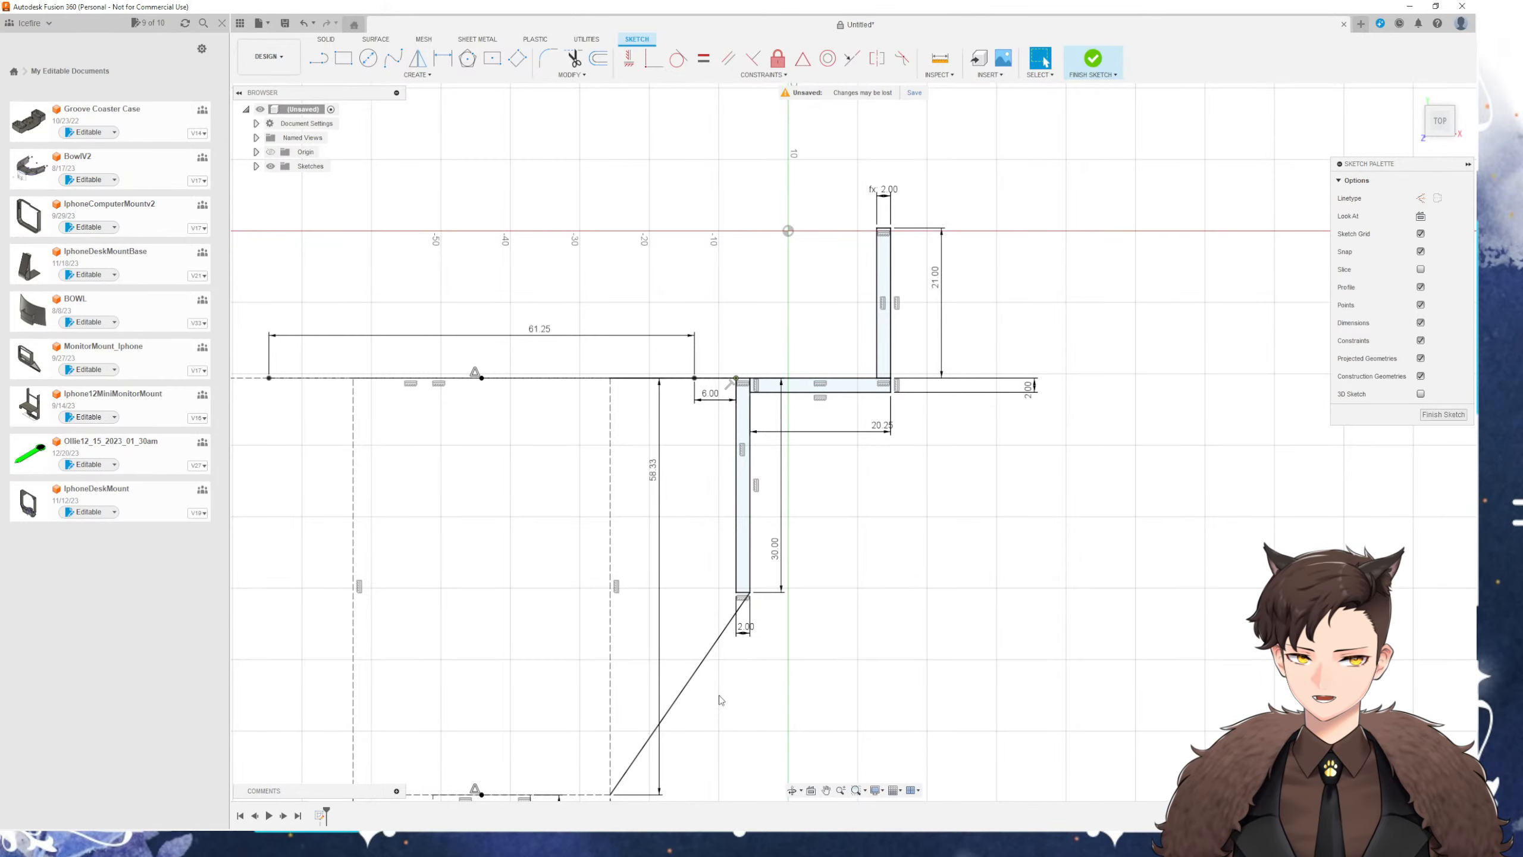
{"action": "scroll", "coordinate": [823, 594], "scroll_direction": "down", "scroll_amount": 2}
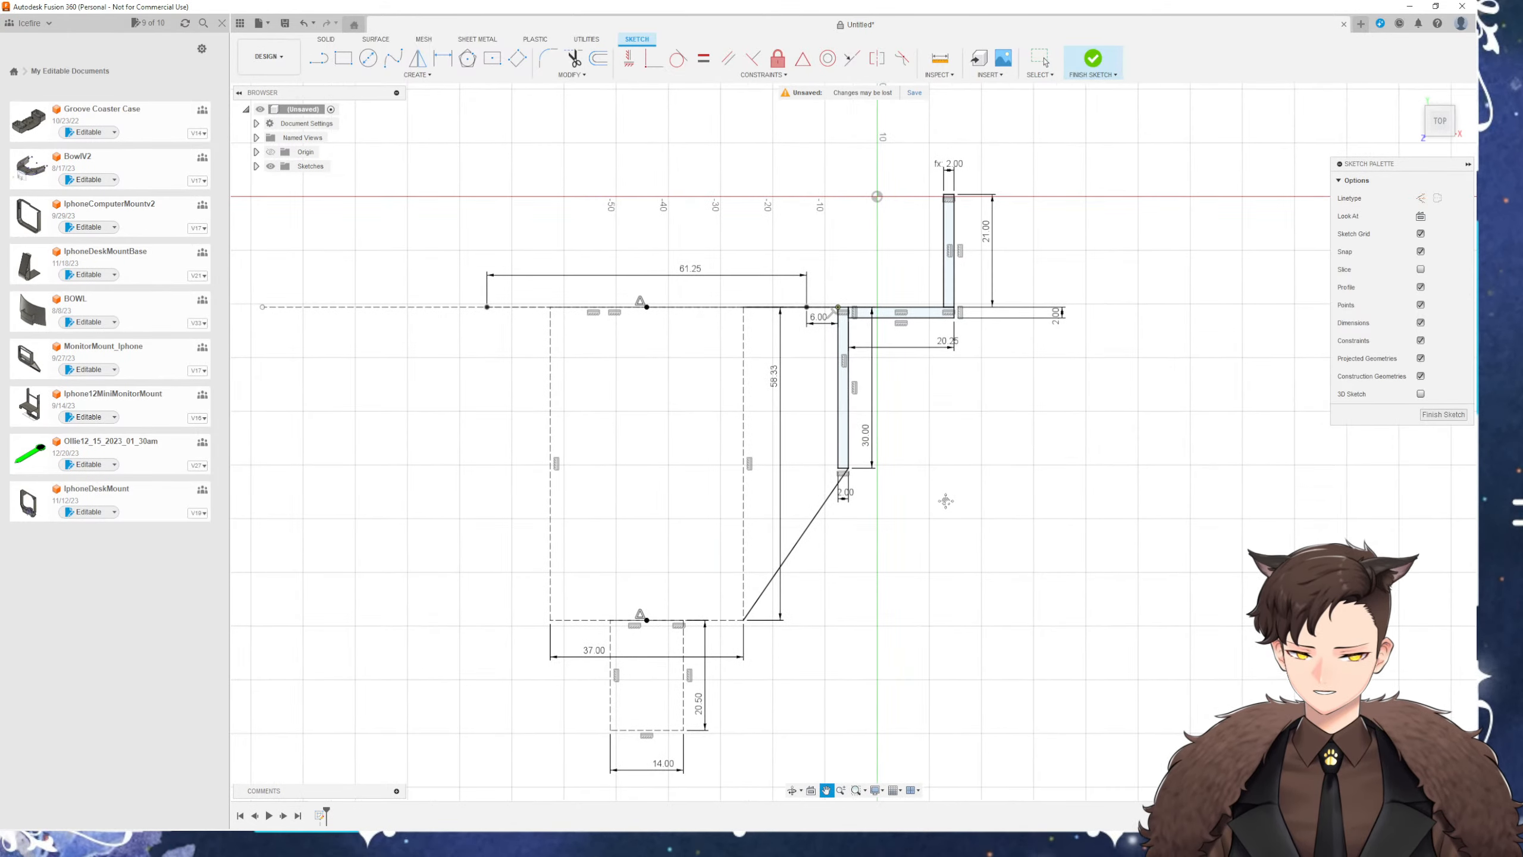
Draw a line parallel to the diagonal, from the outer bottom corner of the 30 mm leg to the near side of the 37 mm wide rectangle
{"action": "middle_click_drag", "start_coordinate": [763, 581], "coordinate": [843, 456]}
{"action": "scroll", "coordinate": [842, 456], "scroll_direction": "up", "scroll_amount": 3}
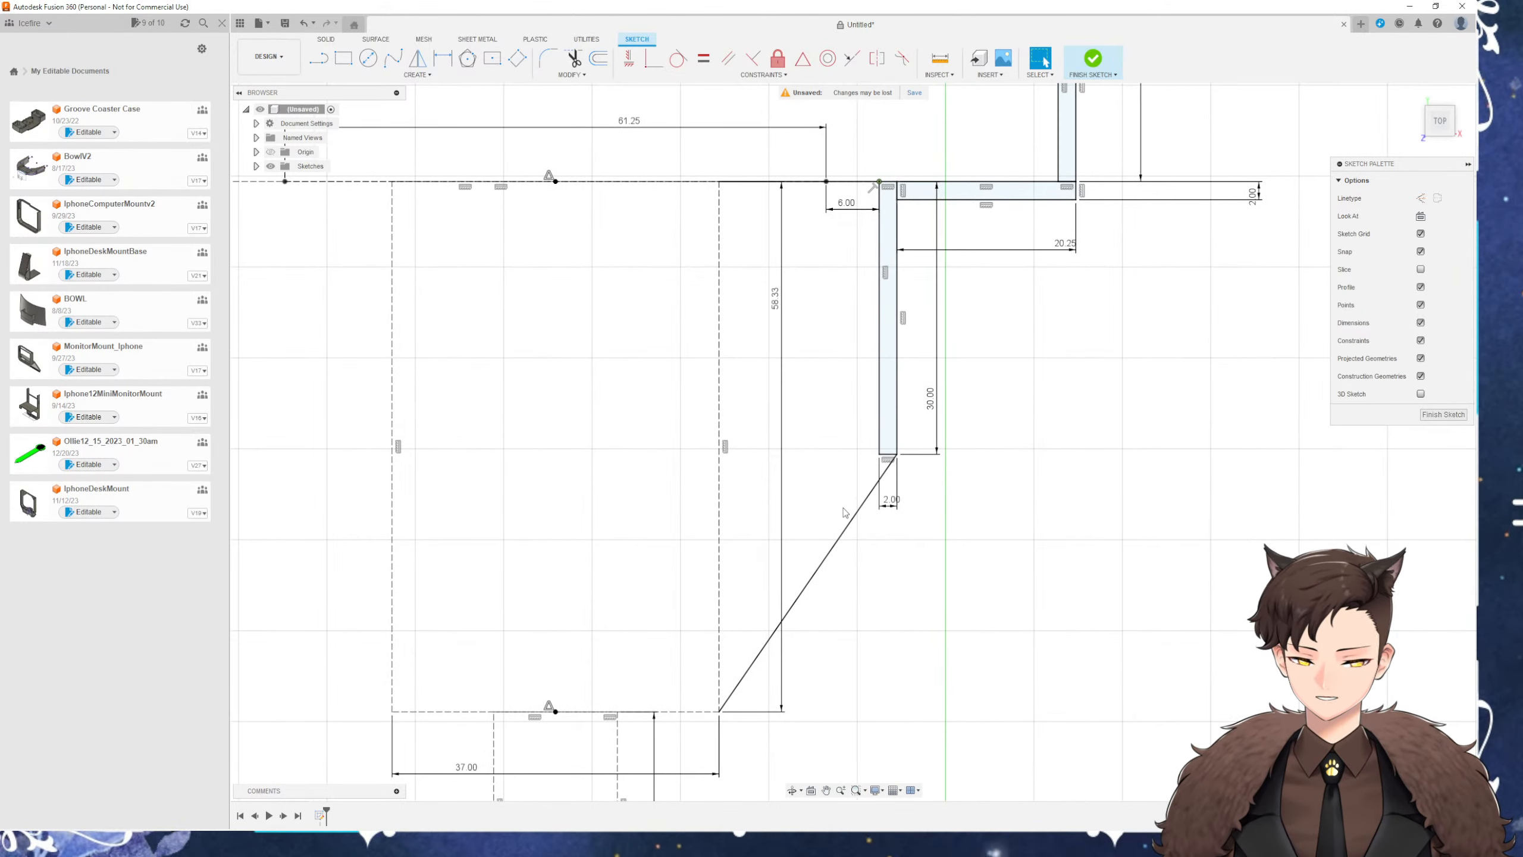
{"action": "key", "text": "l"}
{"action": "left_click", "coordinate": [888, 456]}
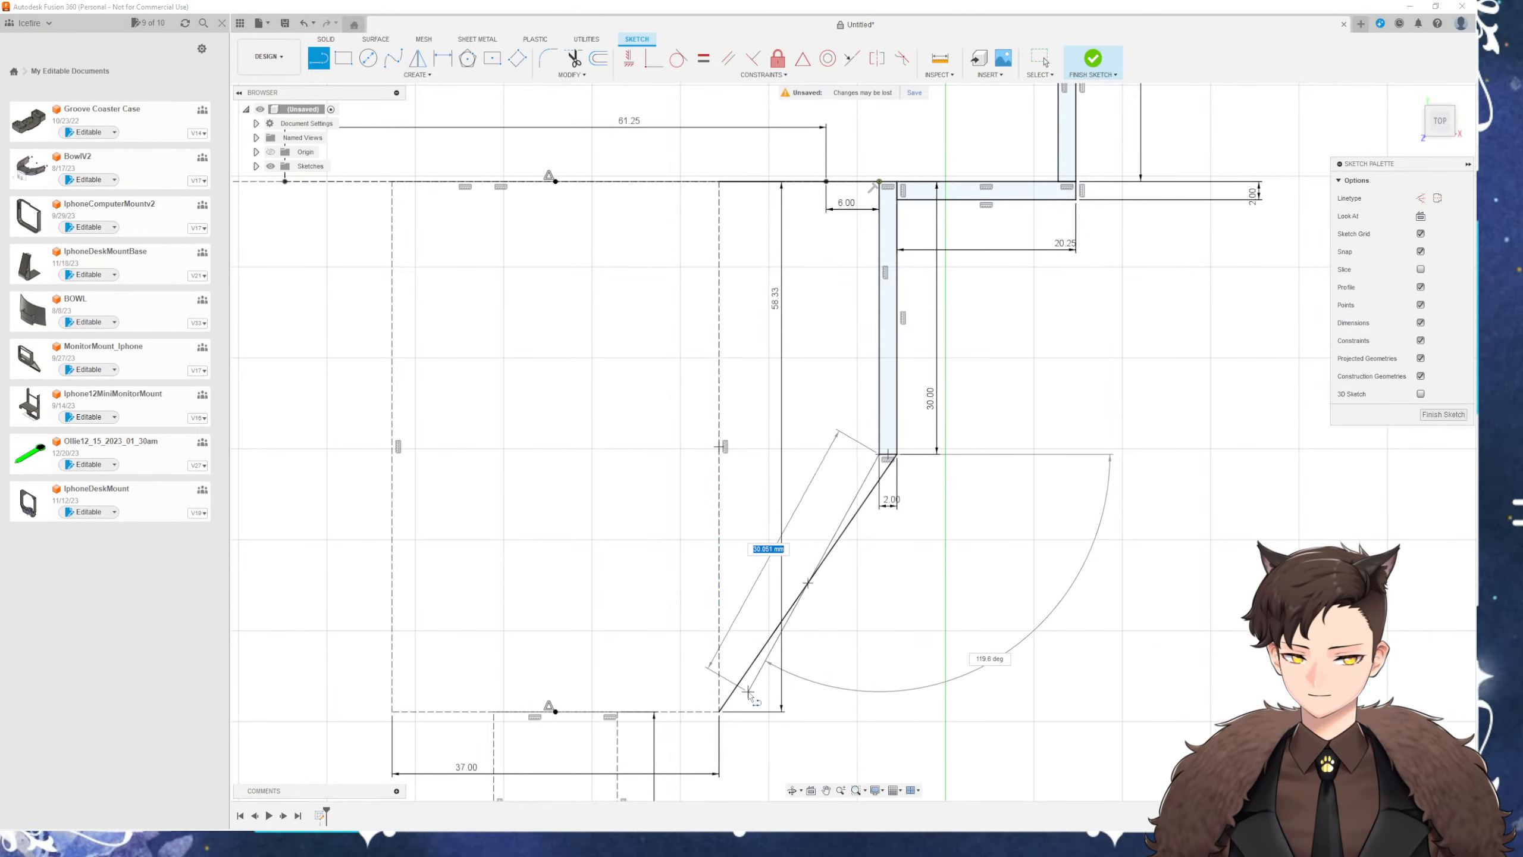
{"action": "left_click", "coordinate": [719, 684]}
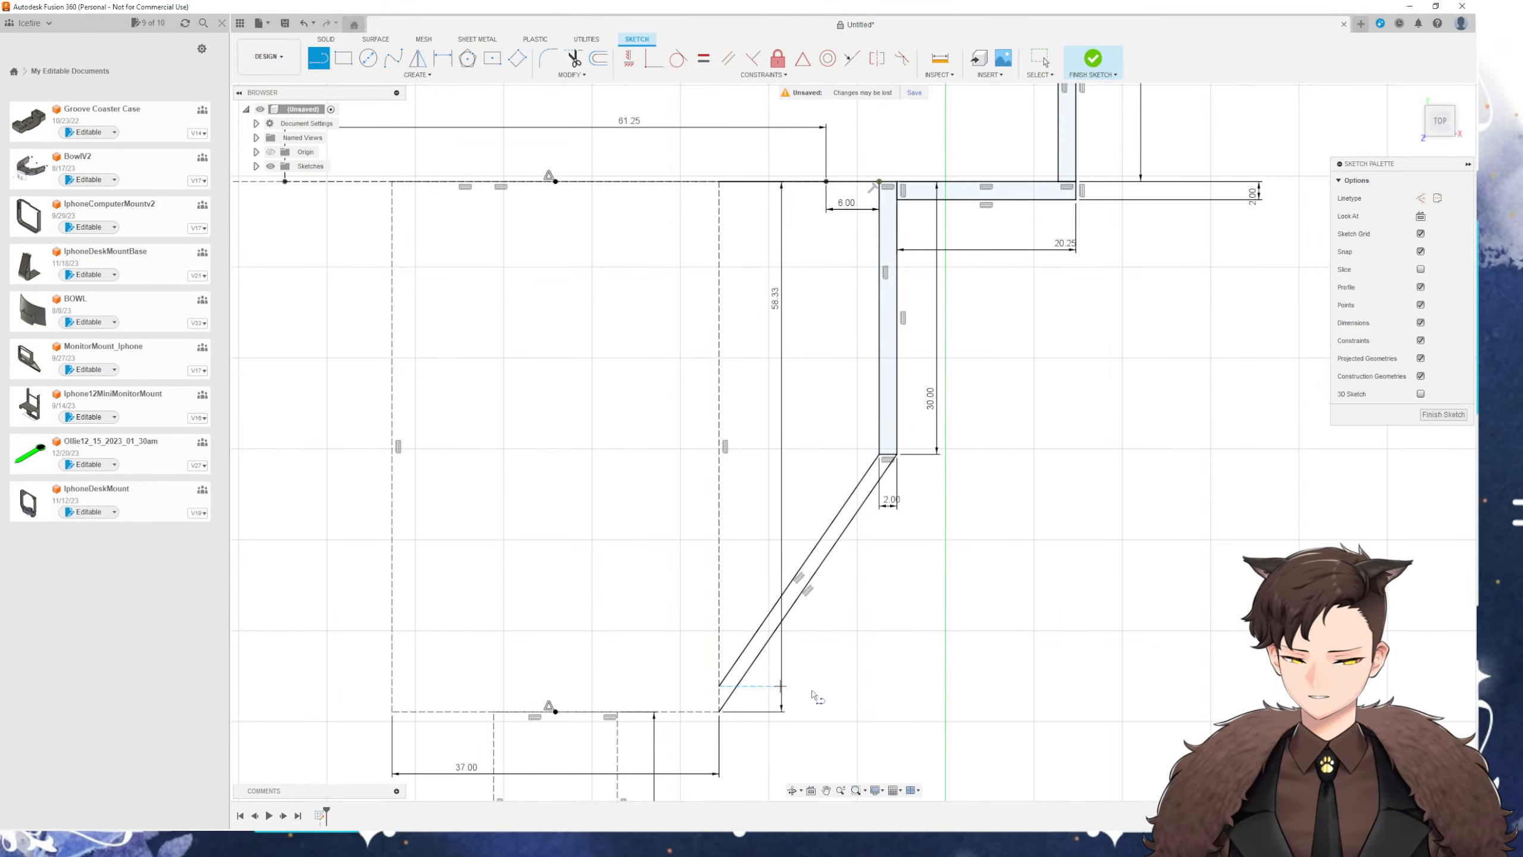
{"action": "key", "text": "Escape"}
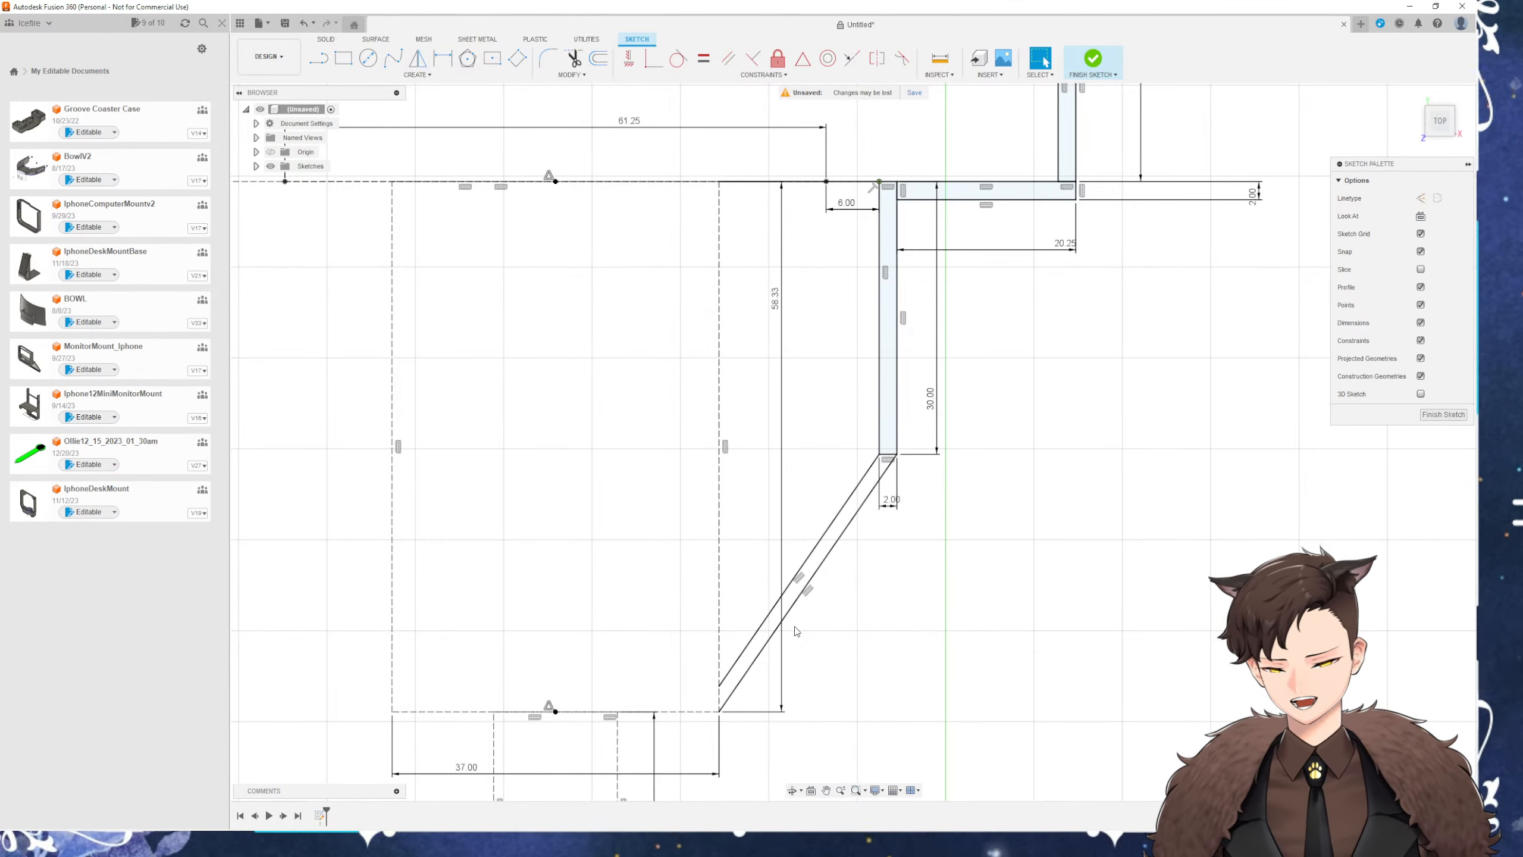
Measure the distance between the two parallel diagonal lines below the 30 mm leg
{"action": "scroll", "coordinate": [789, 415], "scroll_direction": "up", "scroll_amount": 3}
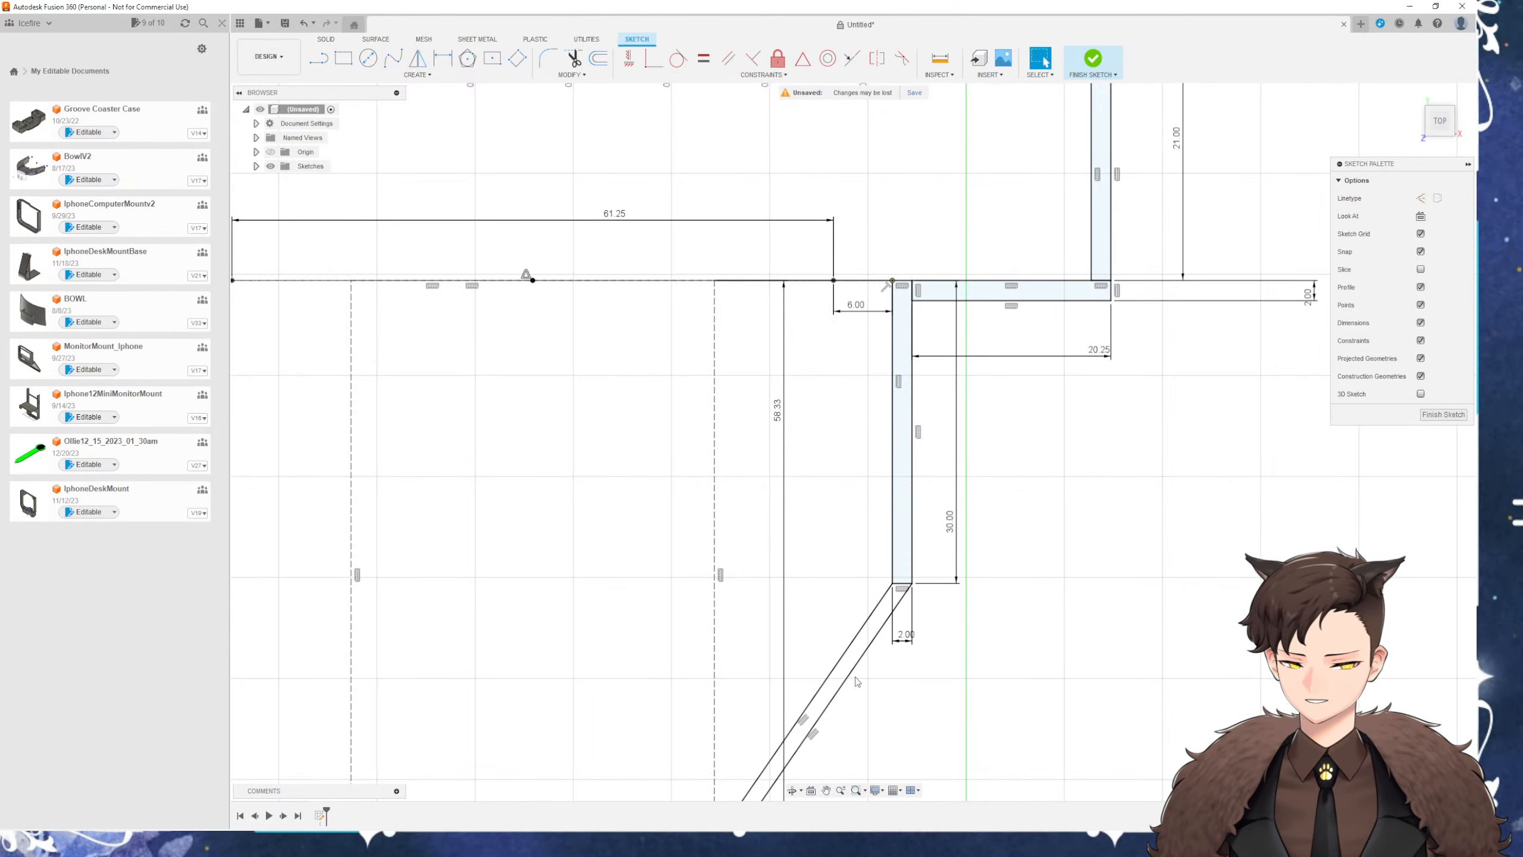
{"action": "scroll", "coordinate": [858, 690], "scroll_direction": "up", "scroll_amount": 4}
{"action": "key", "text": "i"}
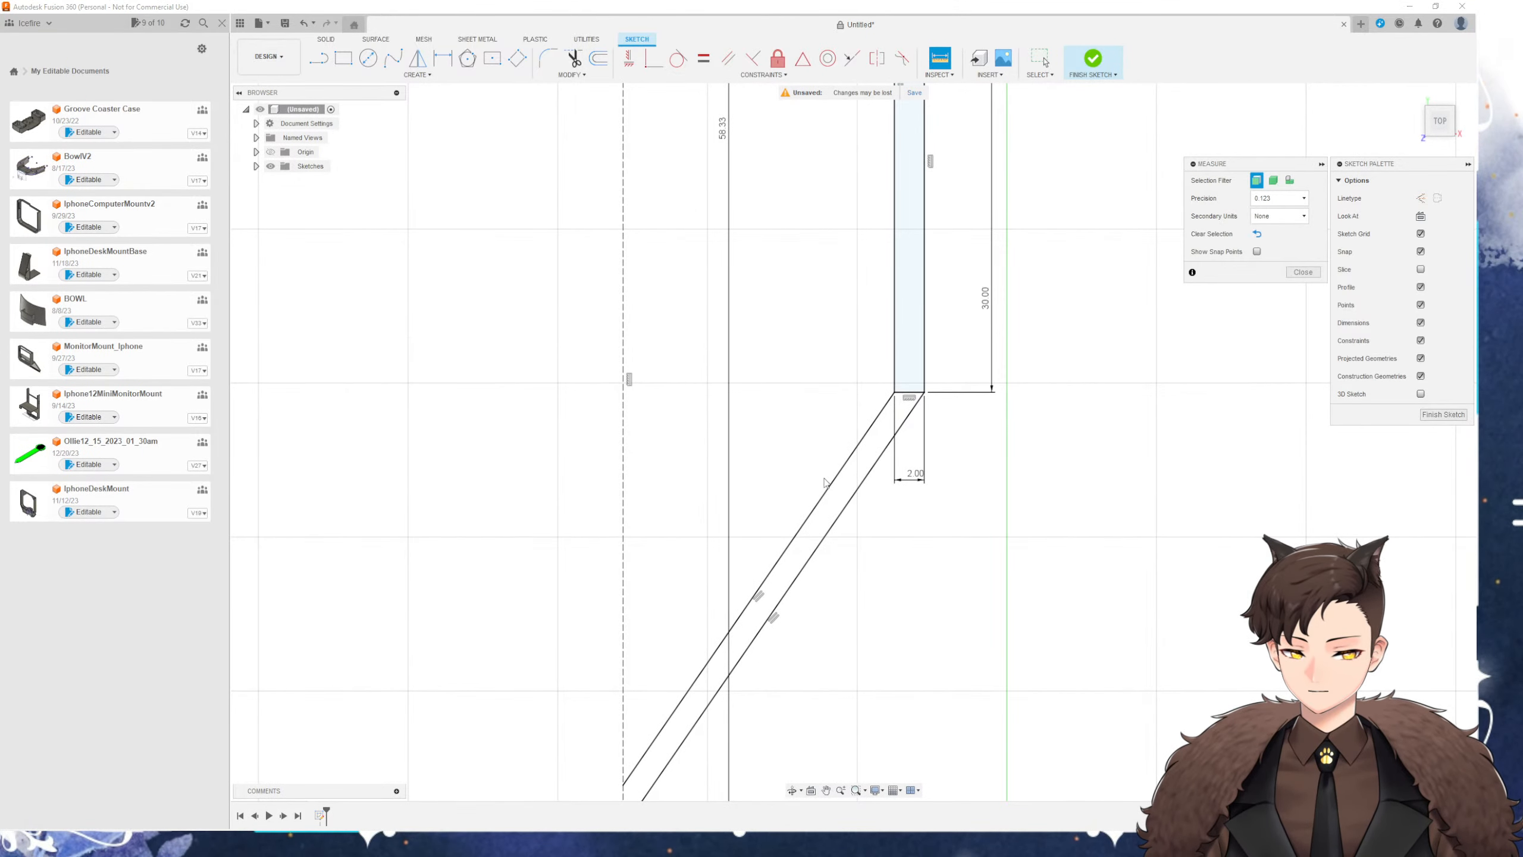
{"action": "left_click", "coordinate": [831, 482]}
{"action": "left_click", "coordinate": [841, 511]}
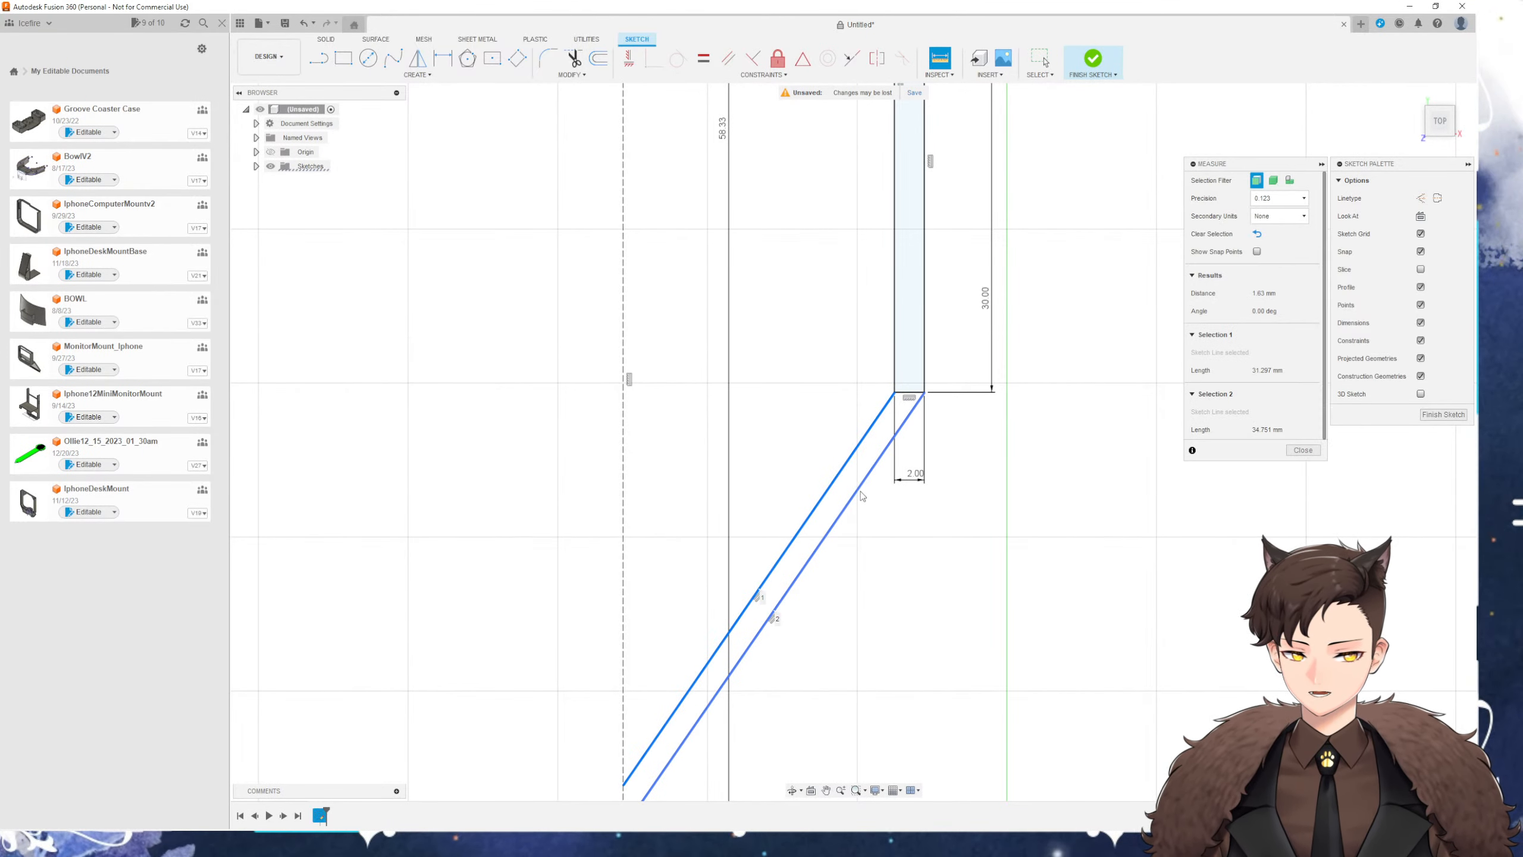
{"action": "left_click", "coordinate": [1304, 451]}
{"action": "mouse_move", "coordinate": [786, 203]}
{"action": "middle_mouse_down"}
{"action": "mouse_move", "coordinate": [803, 698]}
{"action": "mouse_move", "coordinate": [783, 564]}
{"action": "middle_mouse_up"}
{"action": "key", "text": "l"}
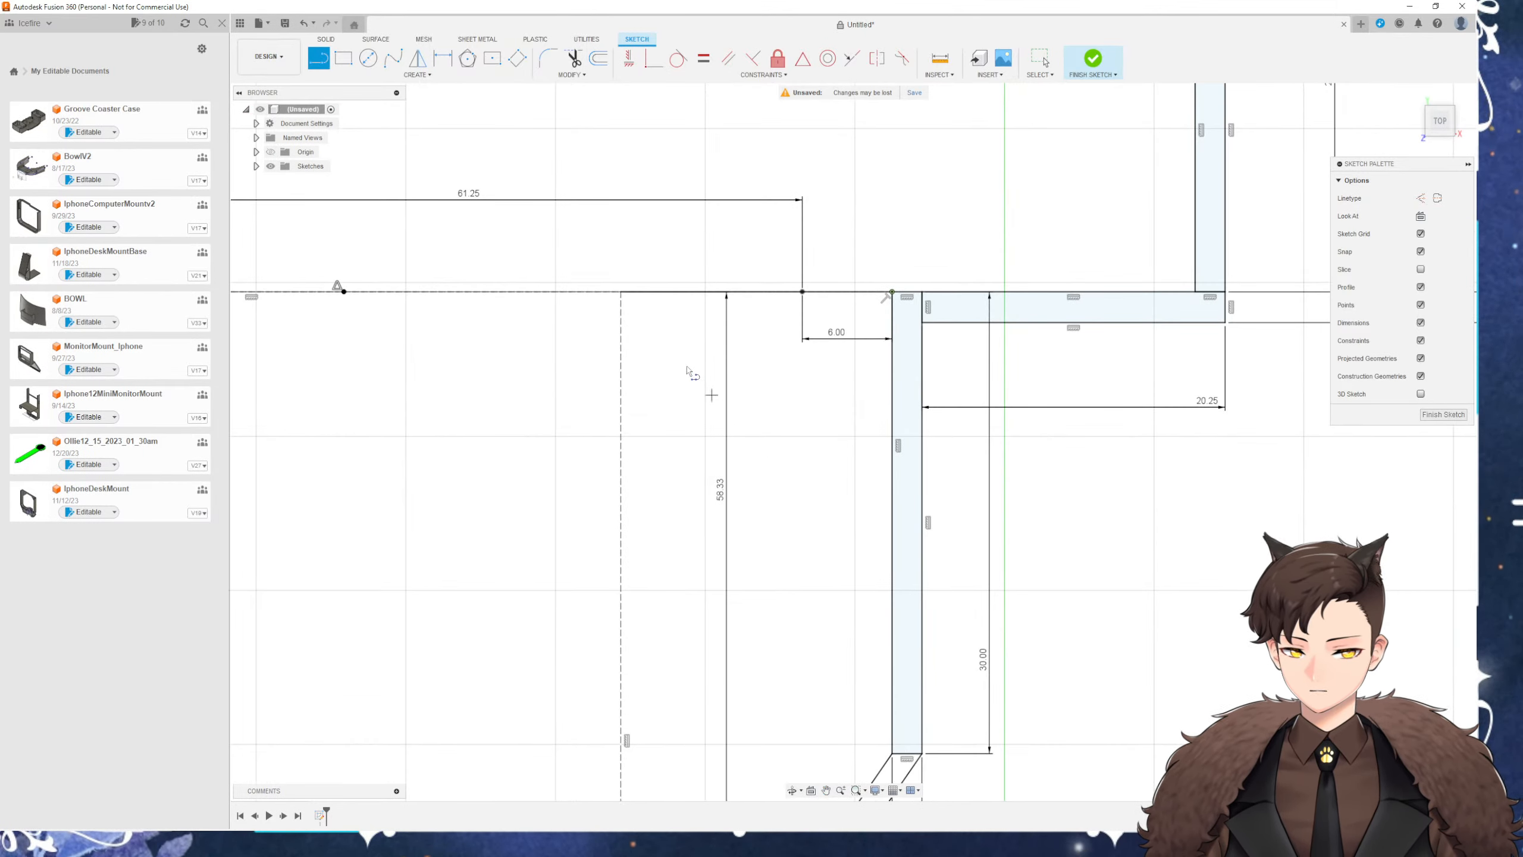
{"action": "left_click", "coordinate": [621, 312]}
{"action": "left_click", "coordinate": [889, 311]}
{"action": "key", "text": "Escape"}
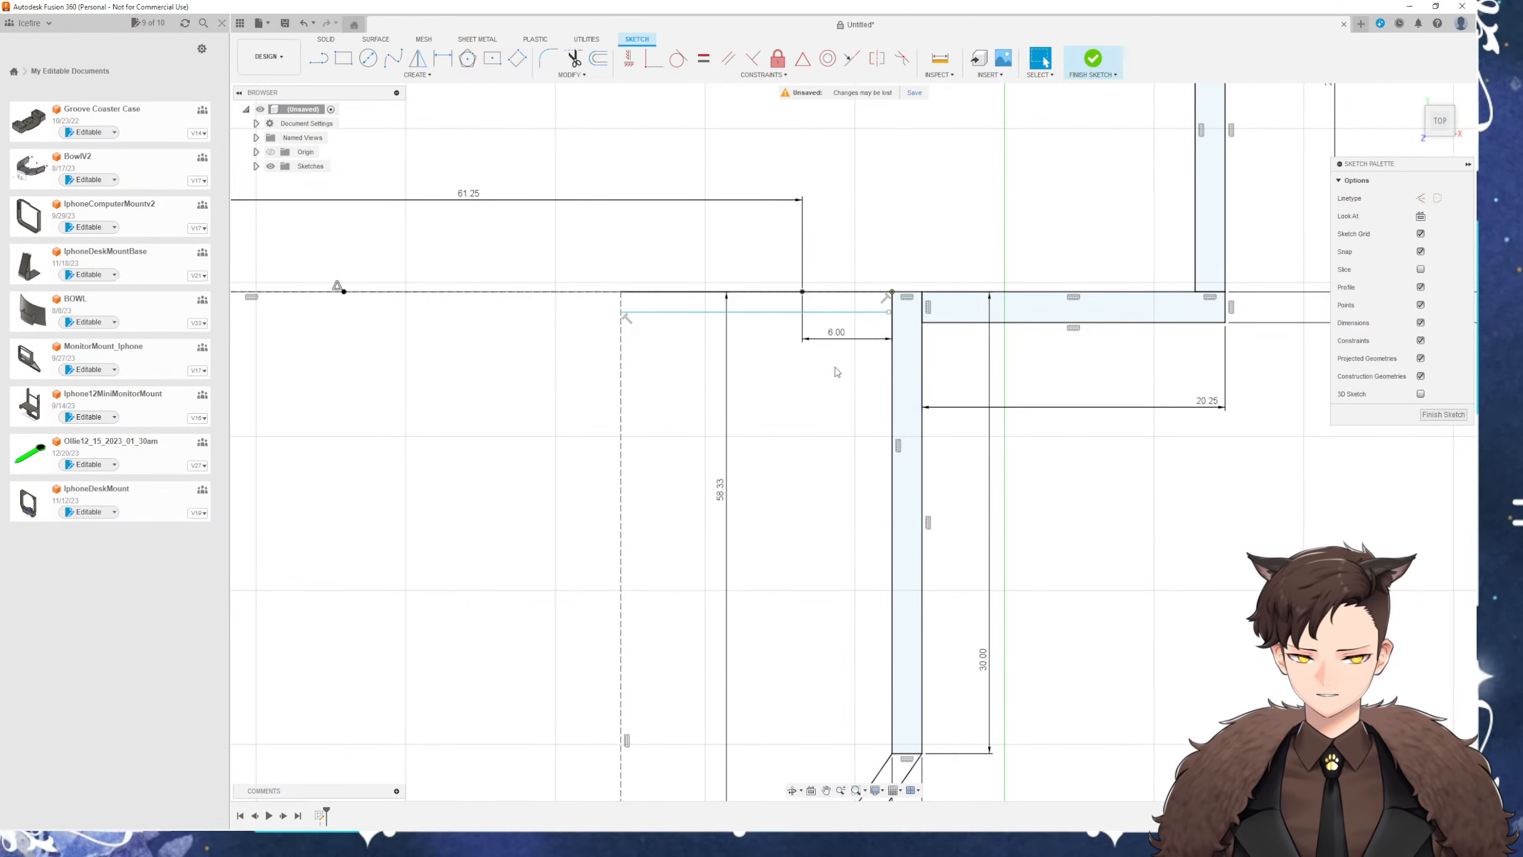
{"action": "key", "text": "ctrl+z"}
Draw a solid horizontal line just below the top edge, from the near side of the 37 mm wide rectangle to the 30 mm leg
{"action": "key", "text": "l"}
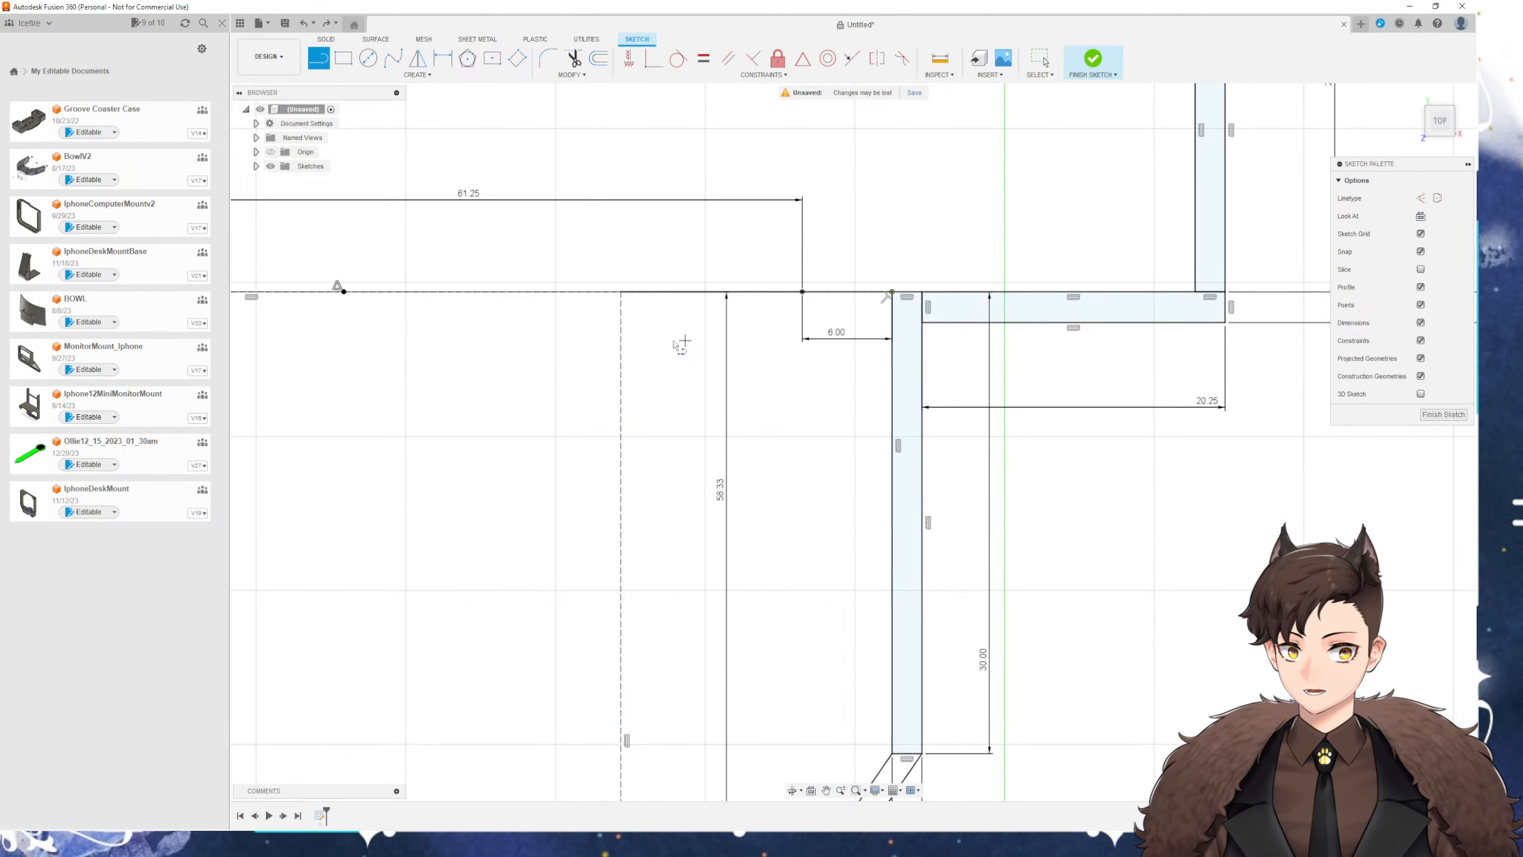
{"action": "left_click", "coordinate": [621, 318]}
{"action": "left_click", "coordinate": [892, 319]}
{"action": "key", "text": "Escape"}
Dimension the gap between the new horizontal line and the top edge line to 2 mm
{"action": "key", "text": "d"}
{"action": "left_click", "coordinate": [839, 318]}
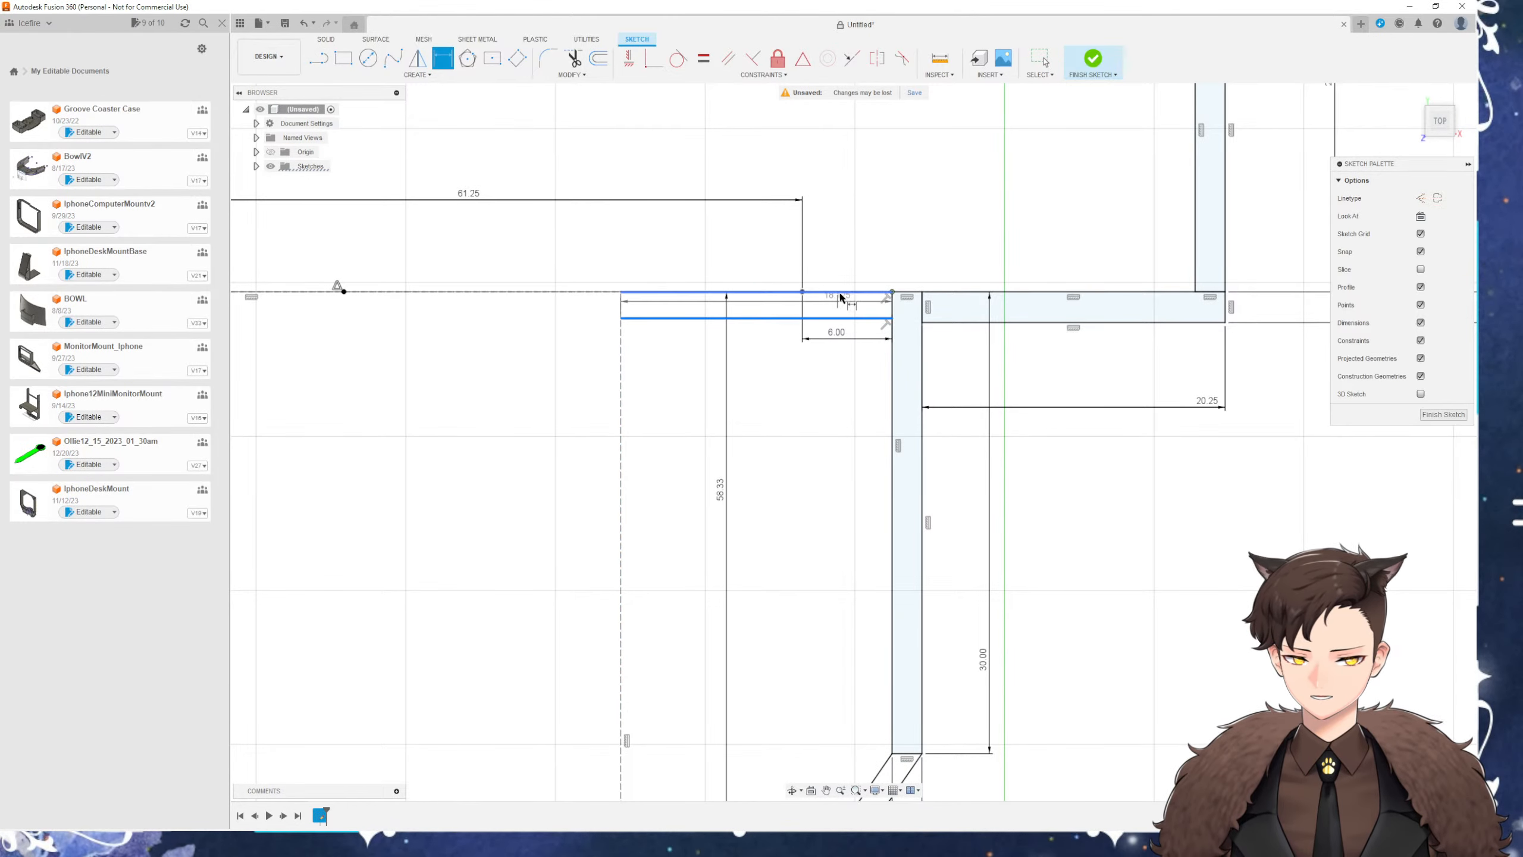
{"action": "left_click", "coordinate": [840, 293]}
{"action": "left_click", "coordinate": [857, 276]}
{"action": "type", "text": "2"}
{"action": "key", "text": "Return"}
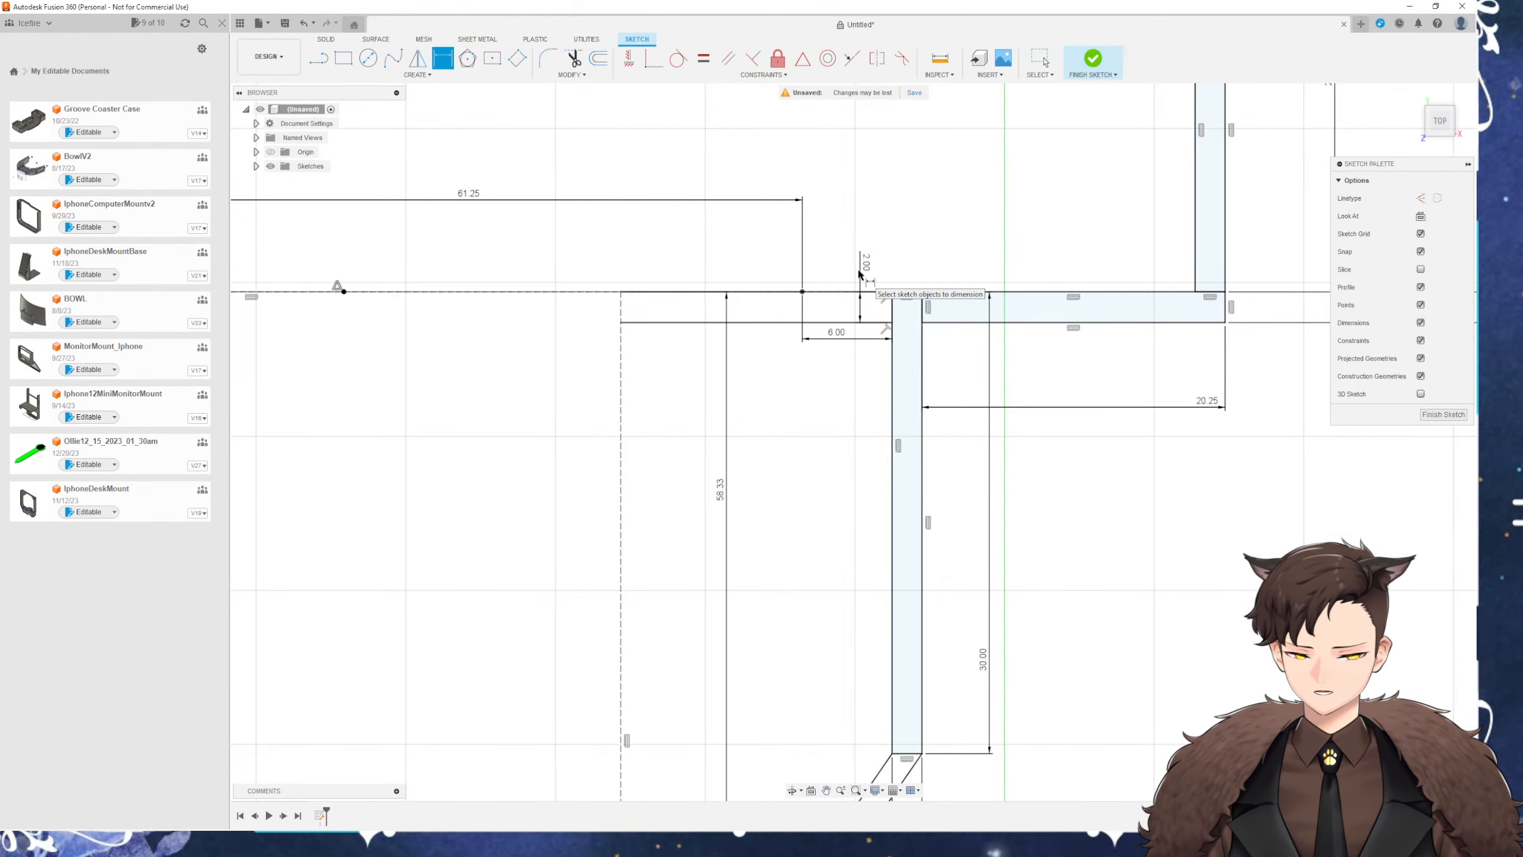
Delete the upper of the two diagonal lines, which starts at the inner bottom corner of the 30 mm leg
{"action": "scroll", "coordinate": [785, 516], "scroll_direction": "down", "scroll_amount": 3}
{"action": "middle_click_drag", "start_coordinate": [785, 672], "coordinate": [765, 384]}
{"action": "scroll", "coordinate": [771, 545], "scroll_direction": "up", "scroll_amount": 3}
{"action": "key", "text": "Escape"}
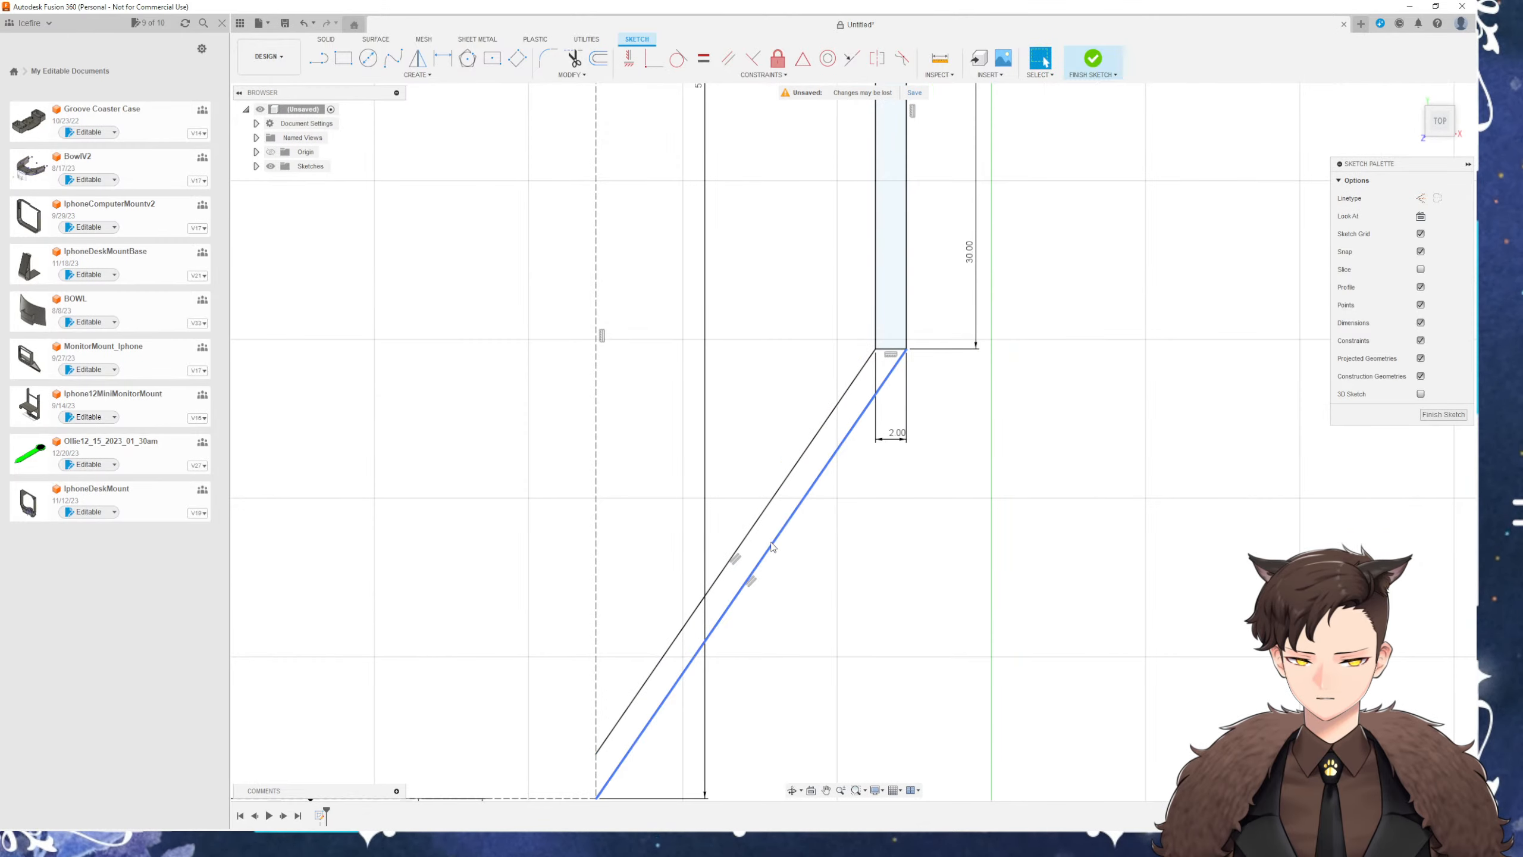
{"action": "left_click", "coordinate": [772, 499]}
{"action": "key", "text": "Delete"}
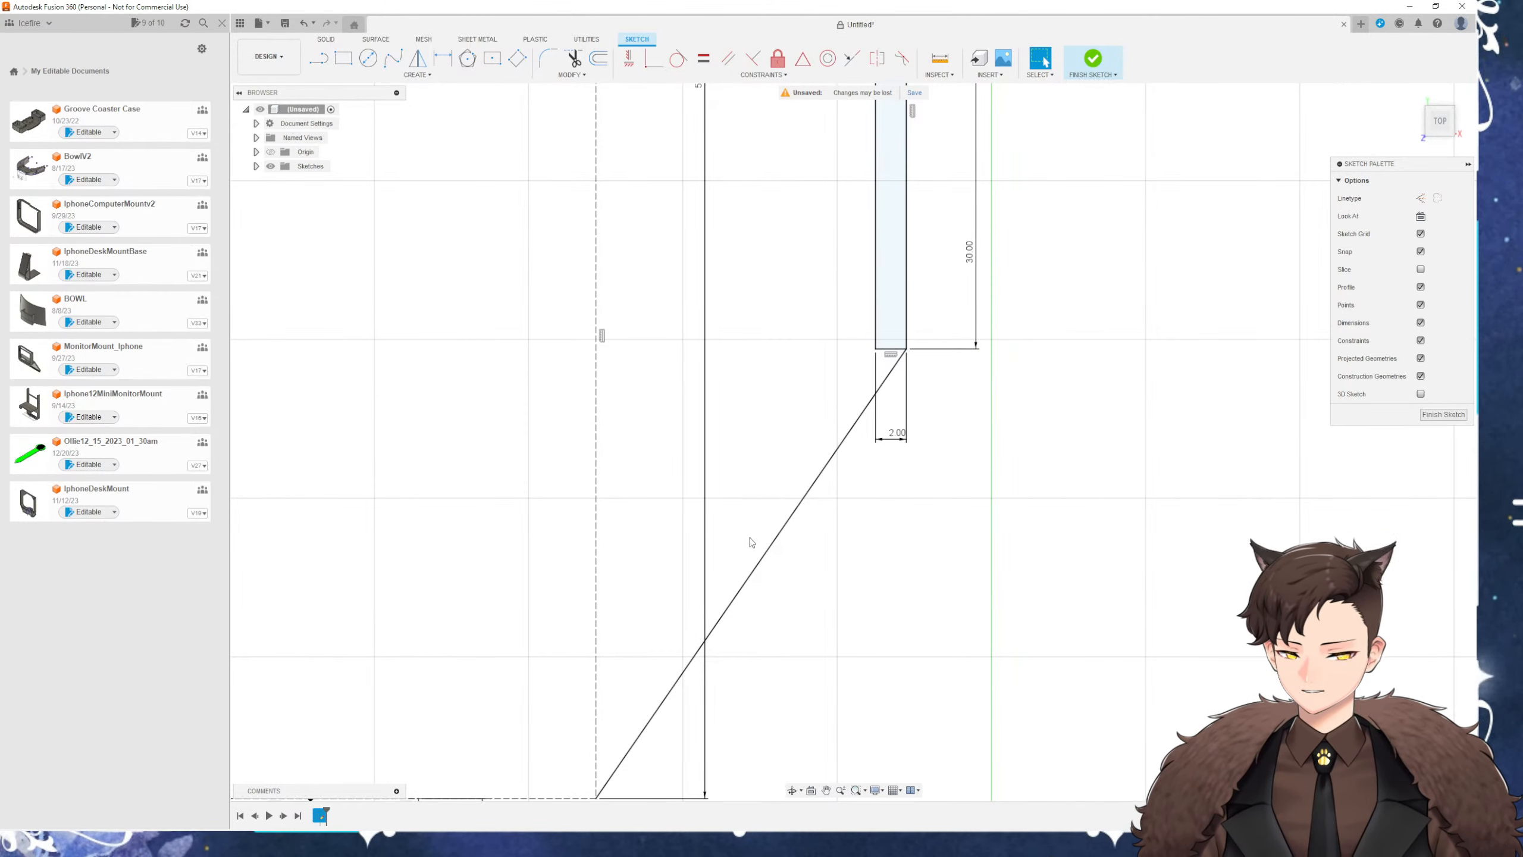
Draw a line parallel to the remaining diagonal, from the near side of the 37 mm wide rectangle into the 30 mm leg
{"action": "key", "text": "l"}
{"action": "left_click", "coordinate": [595, 753]}
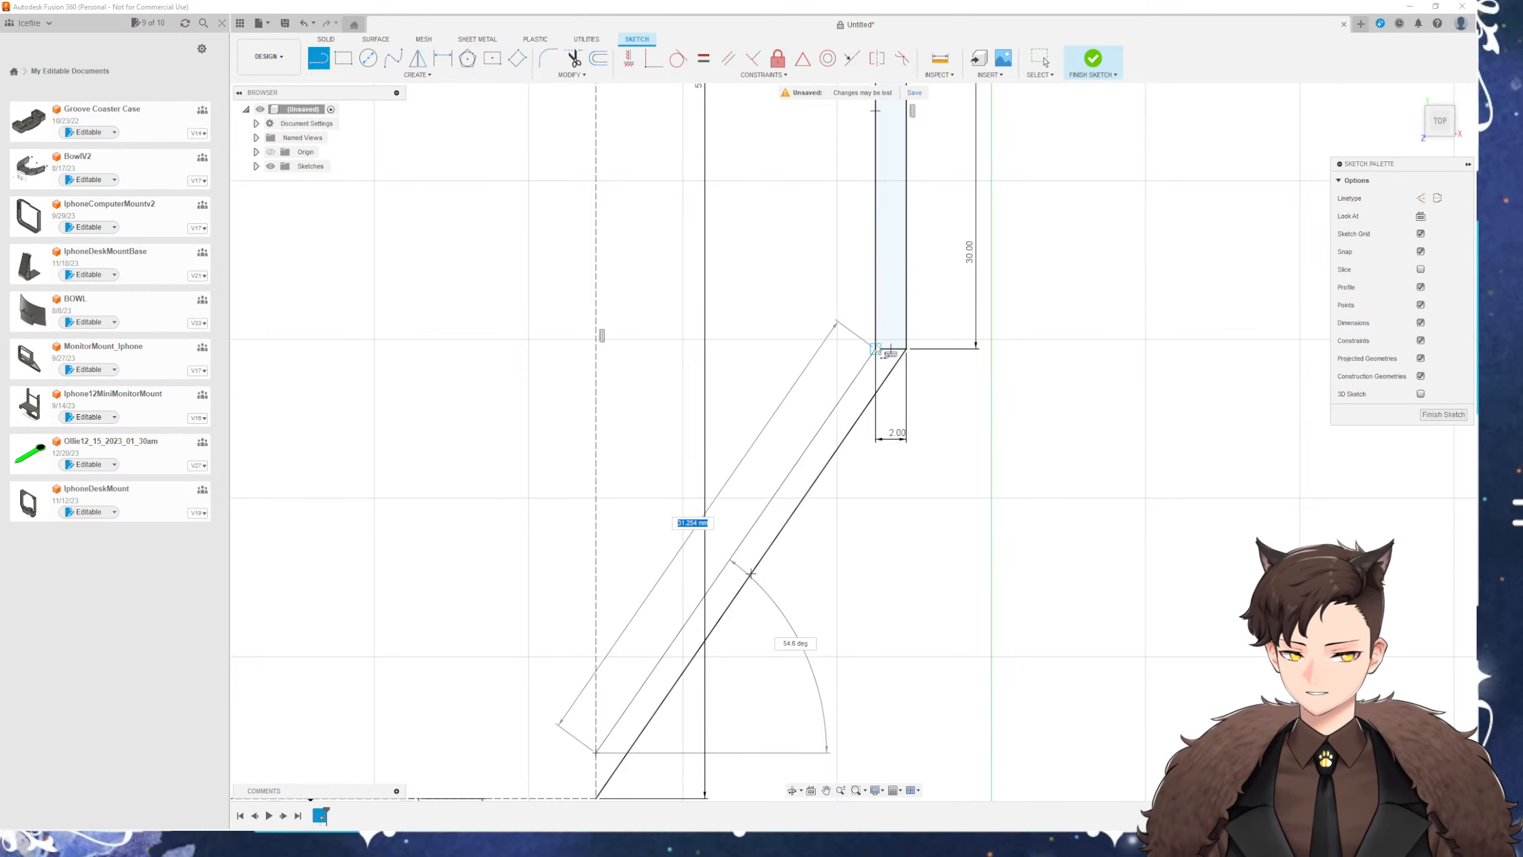
{"action": "left_click", "coordinate": [893, 319]}
{"action": "key", "text": "Escape"}
Dimension the distance between the two parallel diagonal lines to 2 mm
{"action": "key", "text": "d"}
{"action": "left_click", "coordinate": [783, 486]}
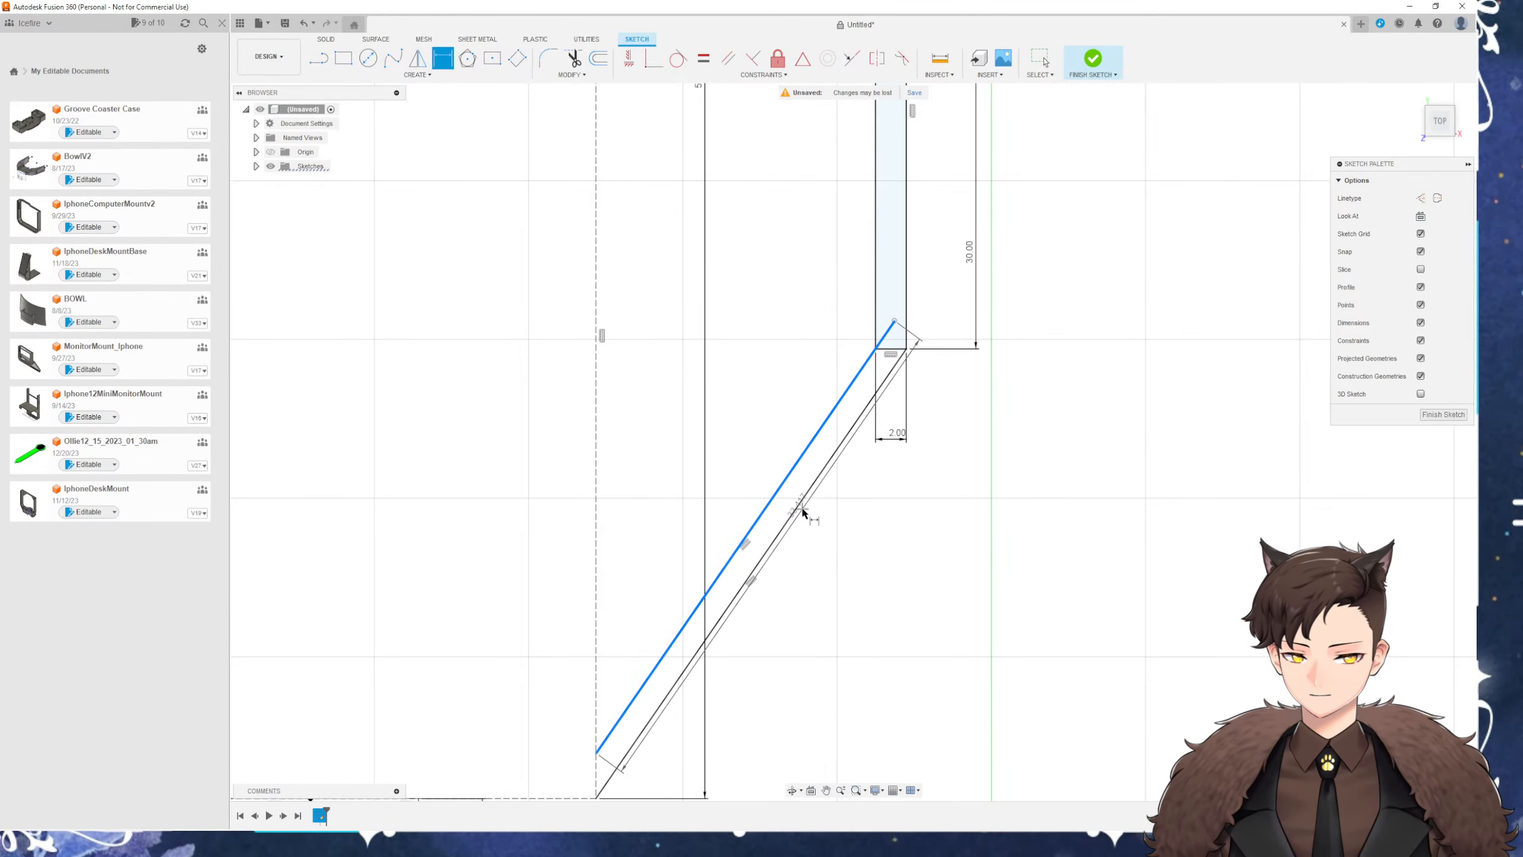
{"action": "left_click", "coordinate": [801, 504]}
{"action": "left_click", "coordinate": [852, 532]}
{"action": "type", "text": "2"}
{"action": "key", "text": "Return"}
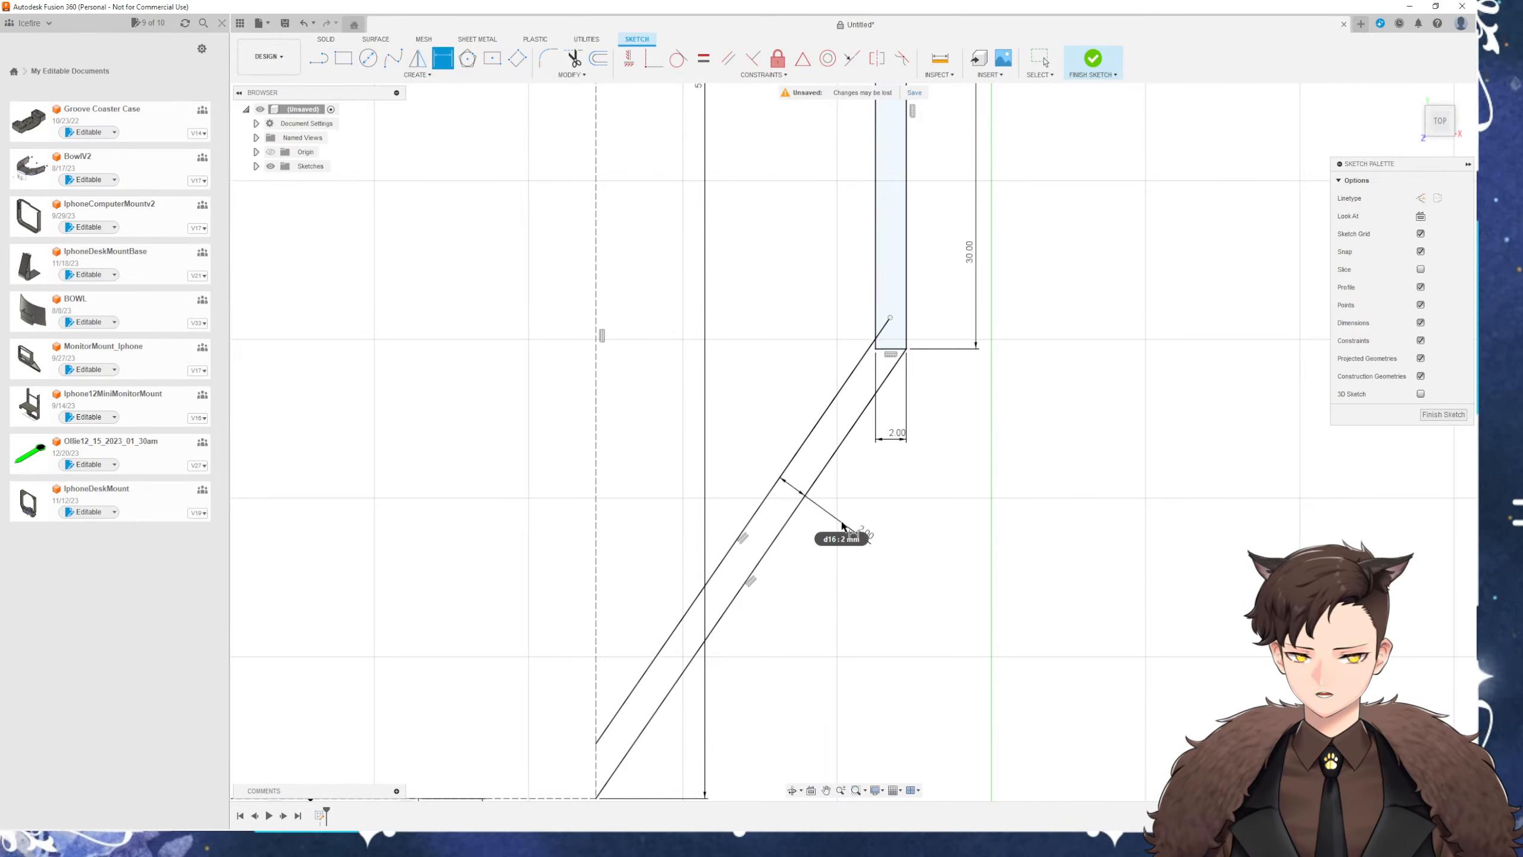
{"action": "key", "text": "Escape"}
Trim the end of the upper diagonal line that protrudes into the 30 mm leg
{"action": "left_click", "coordinate": [575, 58]}
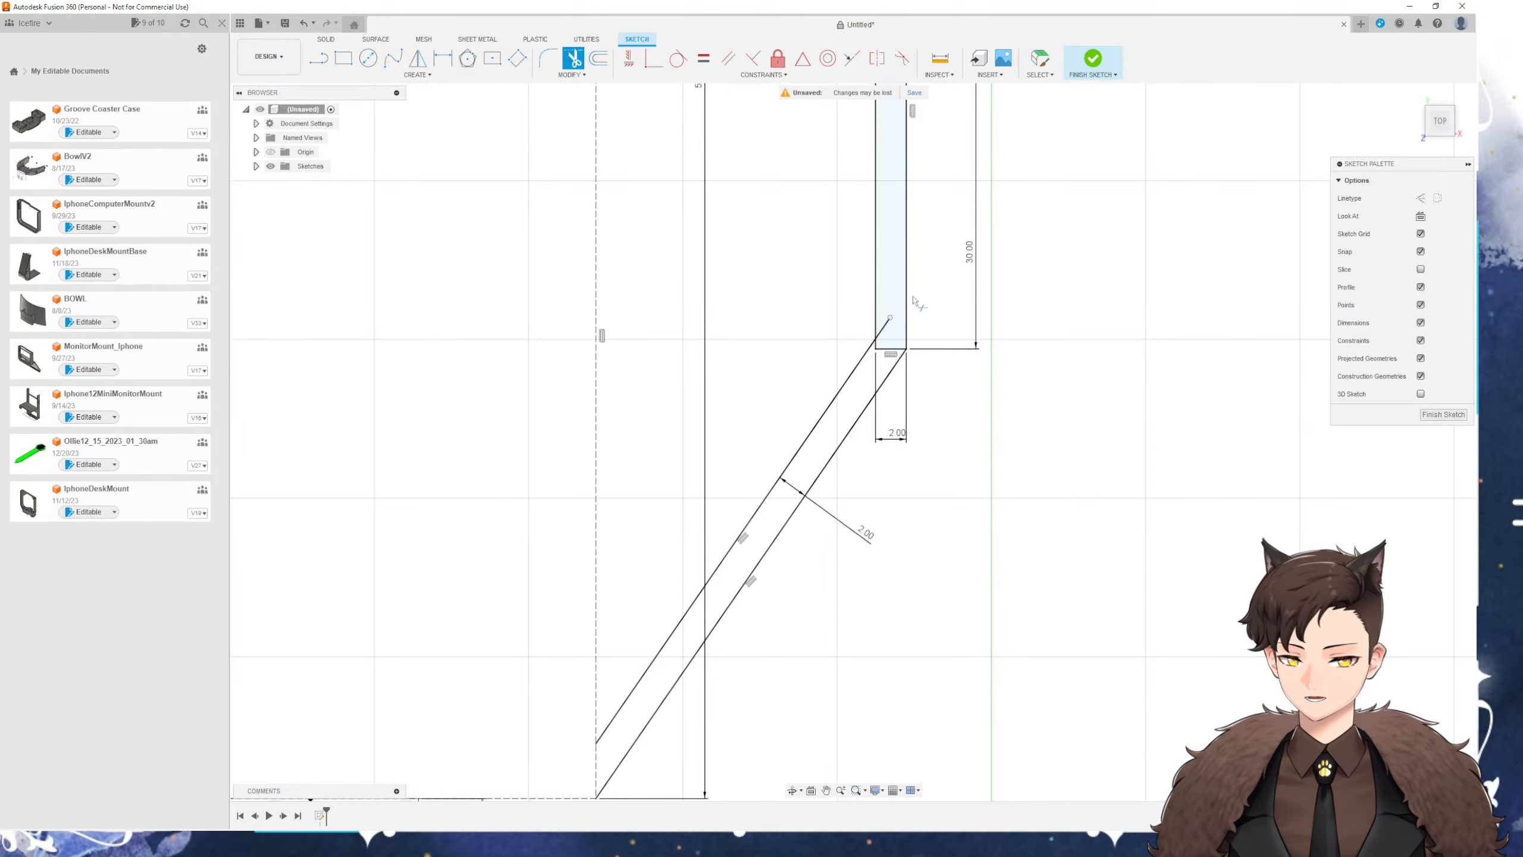
{"action": "left_click", "coordinate": [885, 330]}
{"action": "key", "text": "Escape"}
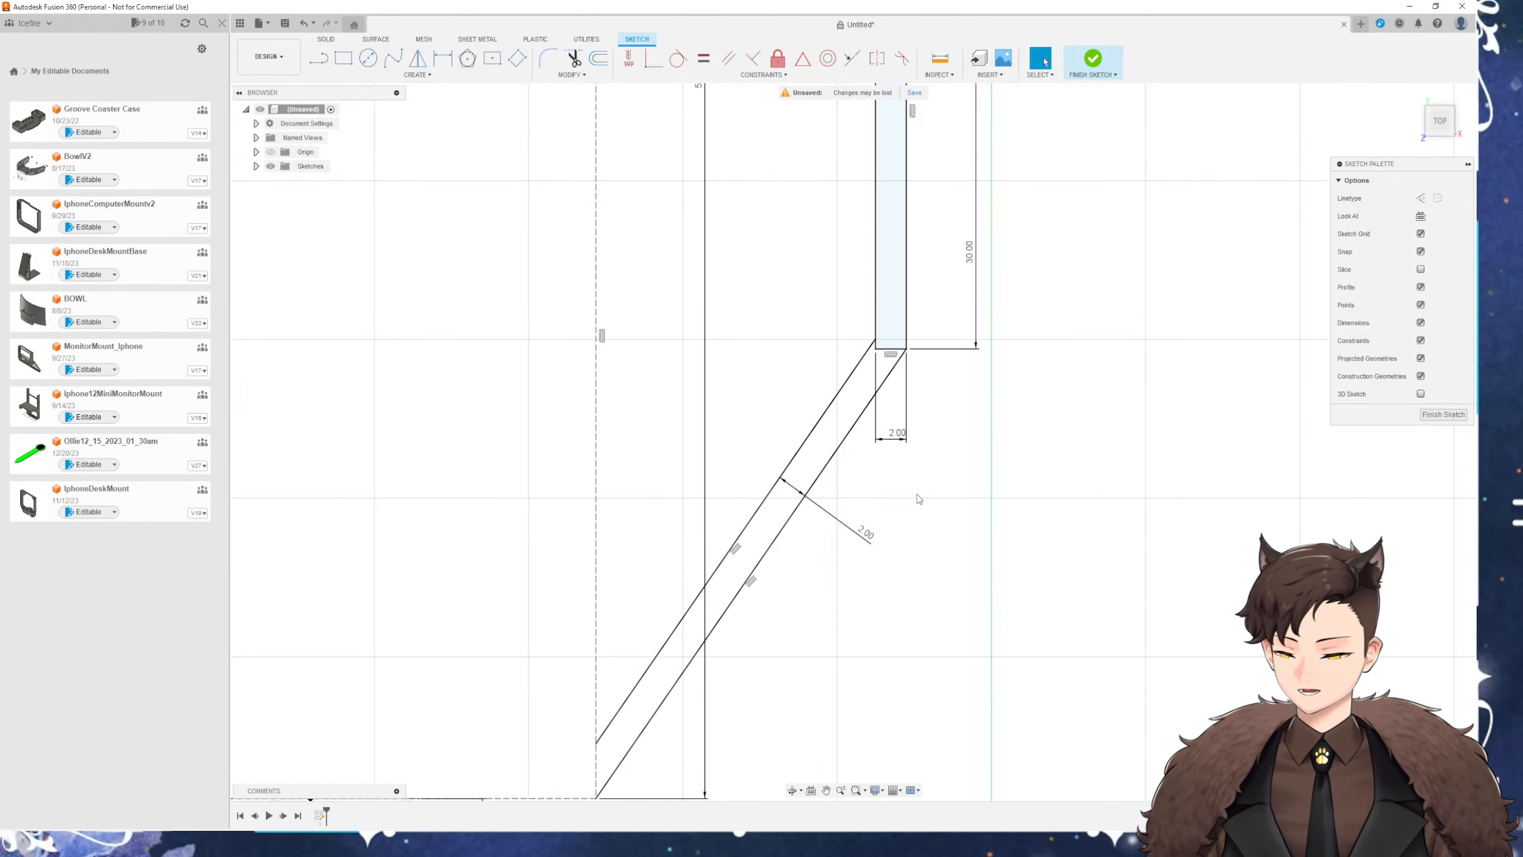
Examine the horizontal and diagonal strips joining the leg to the 37 mm wide rectangle, and the 14 mm wide rectangle below
{"action": "scroll", "coordinate": [798, 390], "scroll_direction": "down", "scroll_amount": 5}
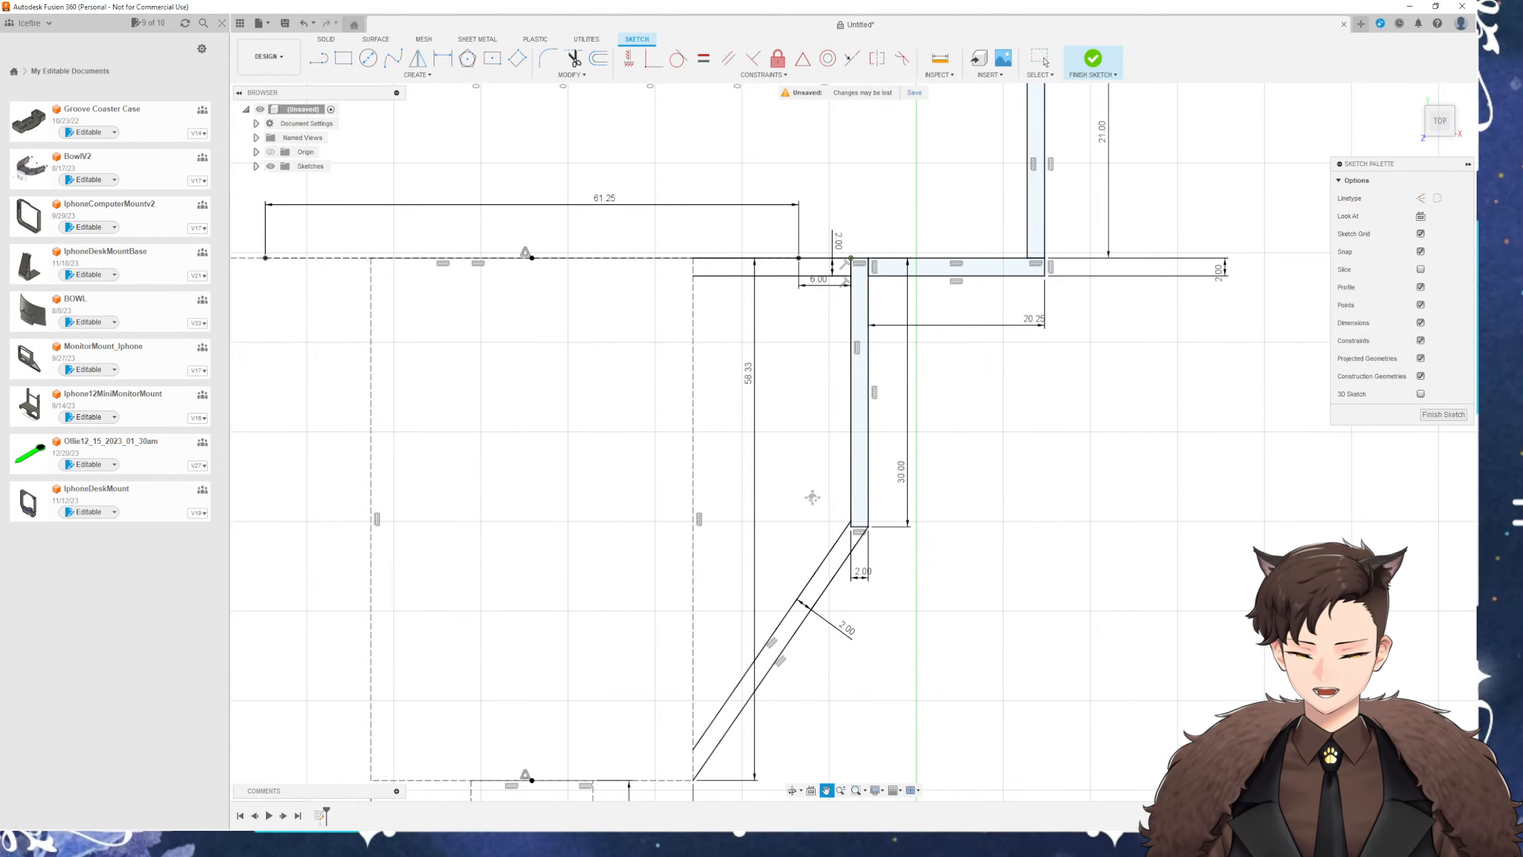
{"action": "middle_click_drag", "start_coordinate": [813, 497], "coordinate": [829, 432]}
{"action": "middle_click_drag", "start_coordinate": [878, 240], "coordinate": [887, 334]}
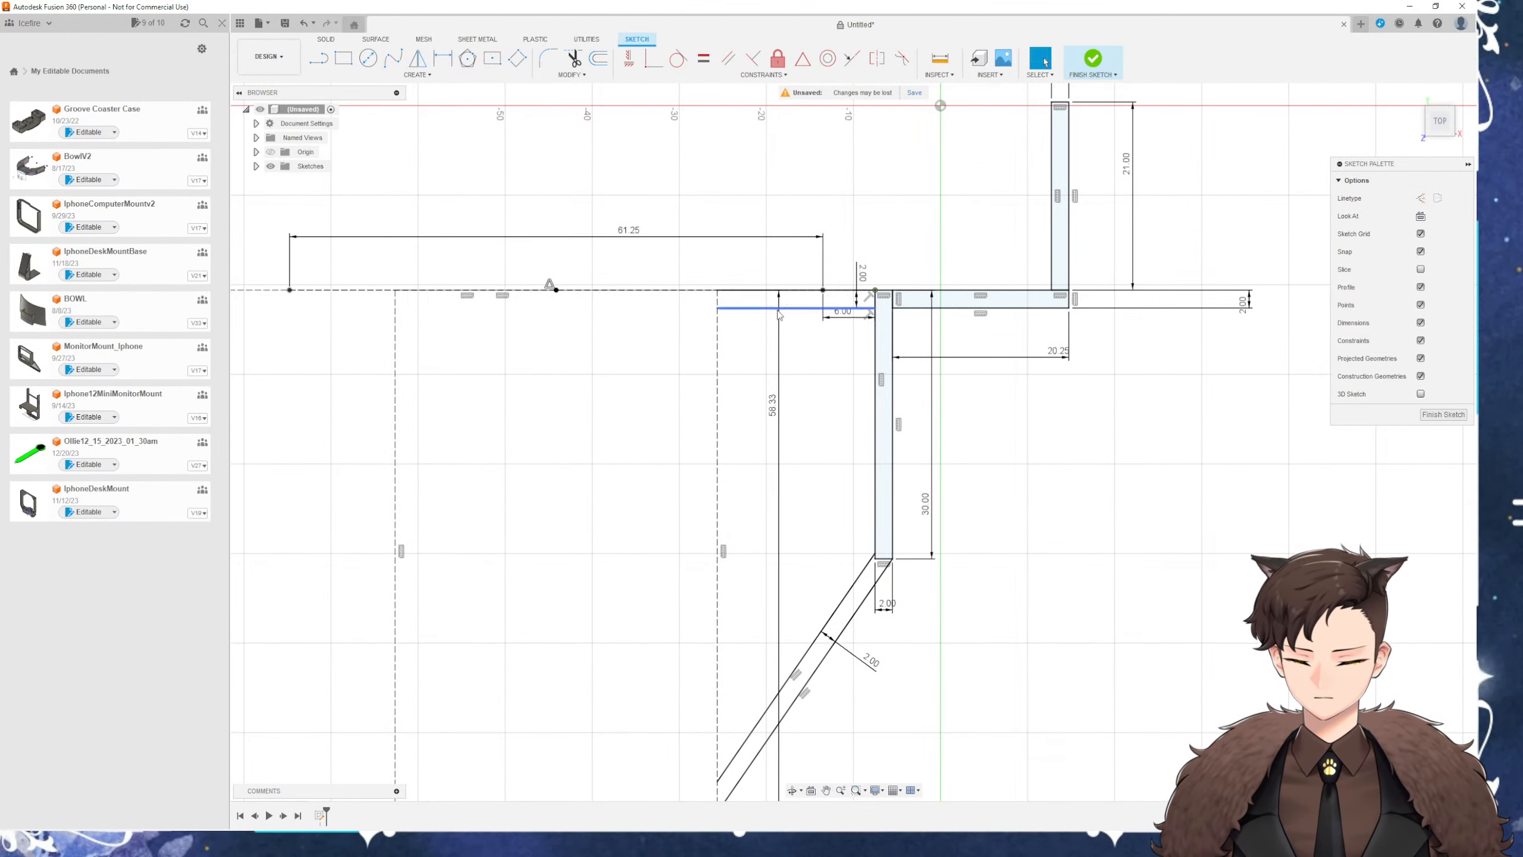
{"action": "middle_click_drag", "start_coordinate": [832, 449], "coordinate": [924, 314]}
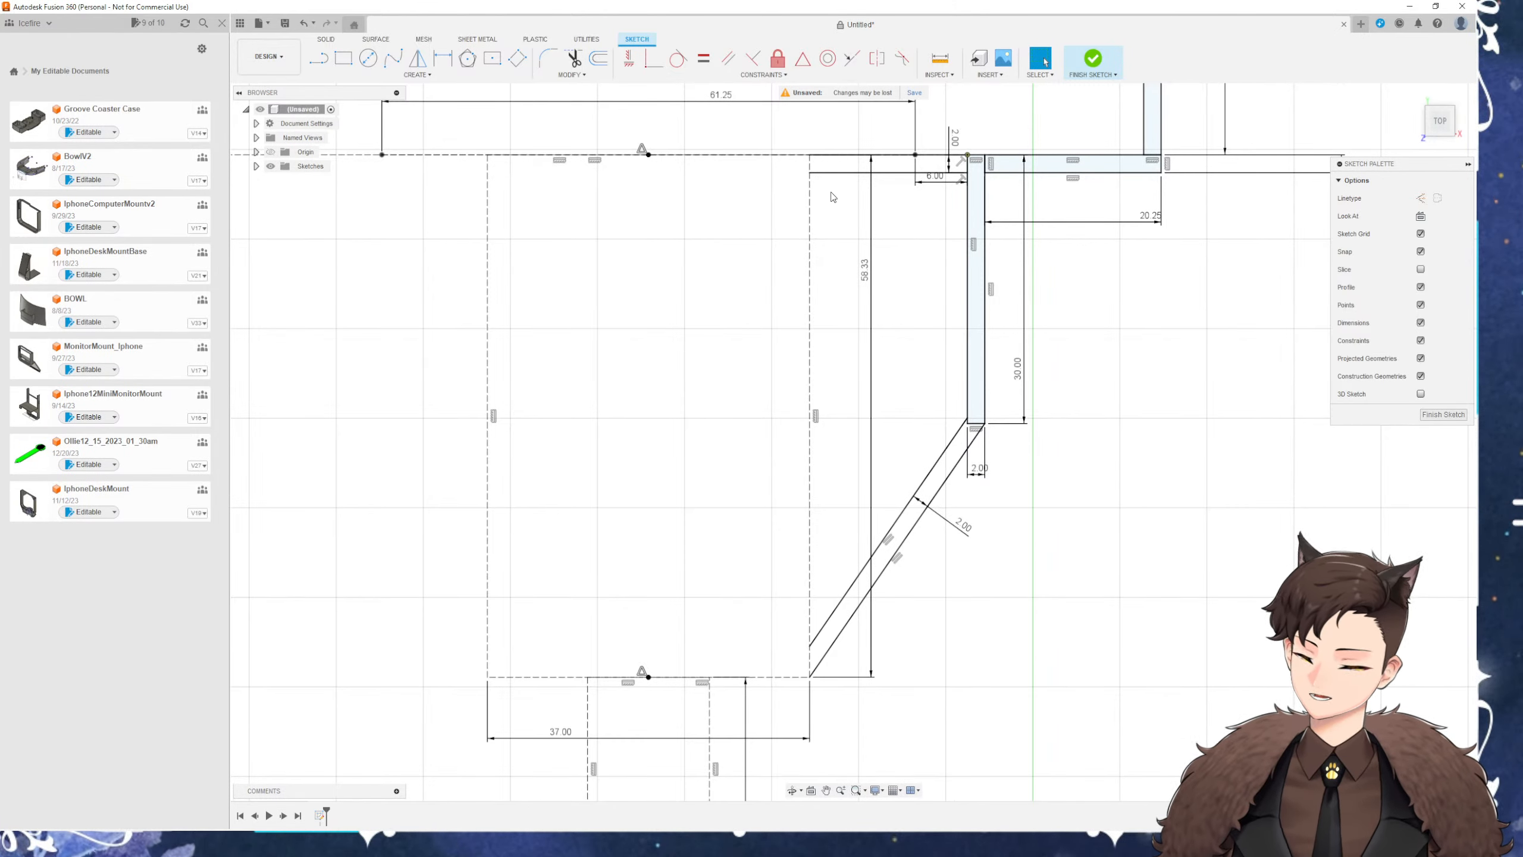
{"action": "scroll", "coordinate": [834, 201], "scroll_direction": "down", "scroll_amount": 1}
{"action": "middle_click_drag", "start_coordinate": [918, 626], "coordinate": [896, 272]}
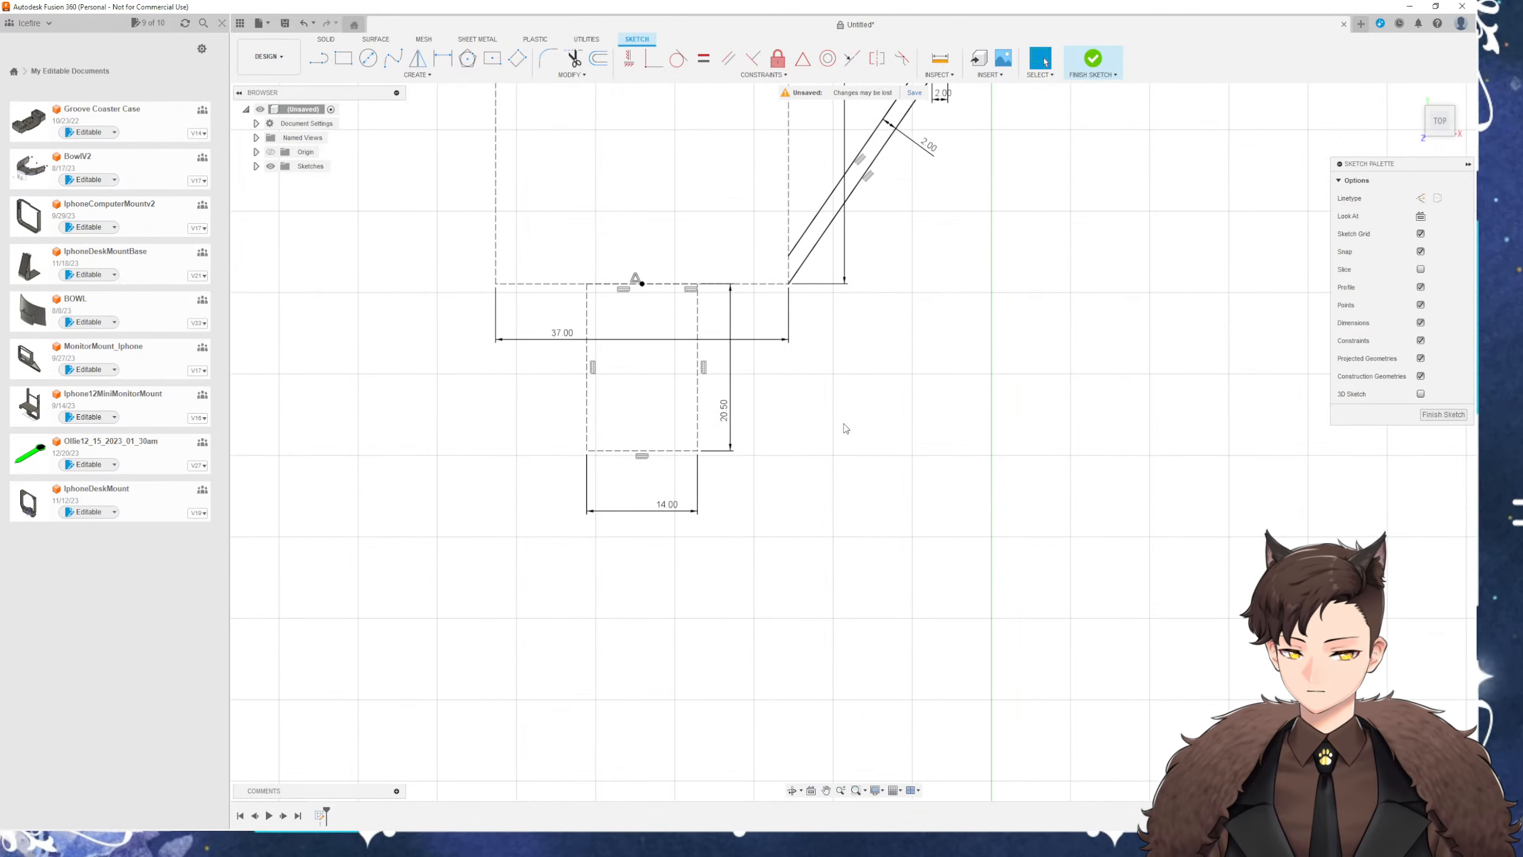
{"action": "scroll", "coordinate": [778, 507], "scroll_direction": "down", "scroll_amount": 1}
{"action": "scroll", "coordinate": [644, 441], "scroll_direction": "up", "scroll_amount": 1}
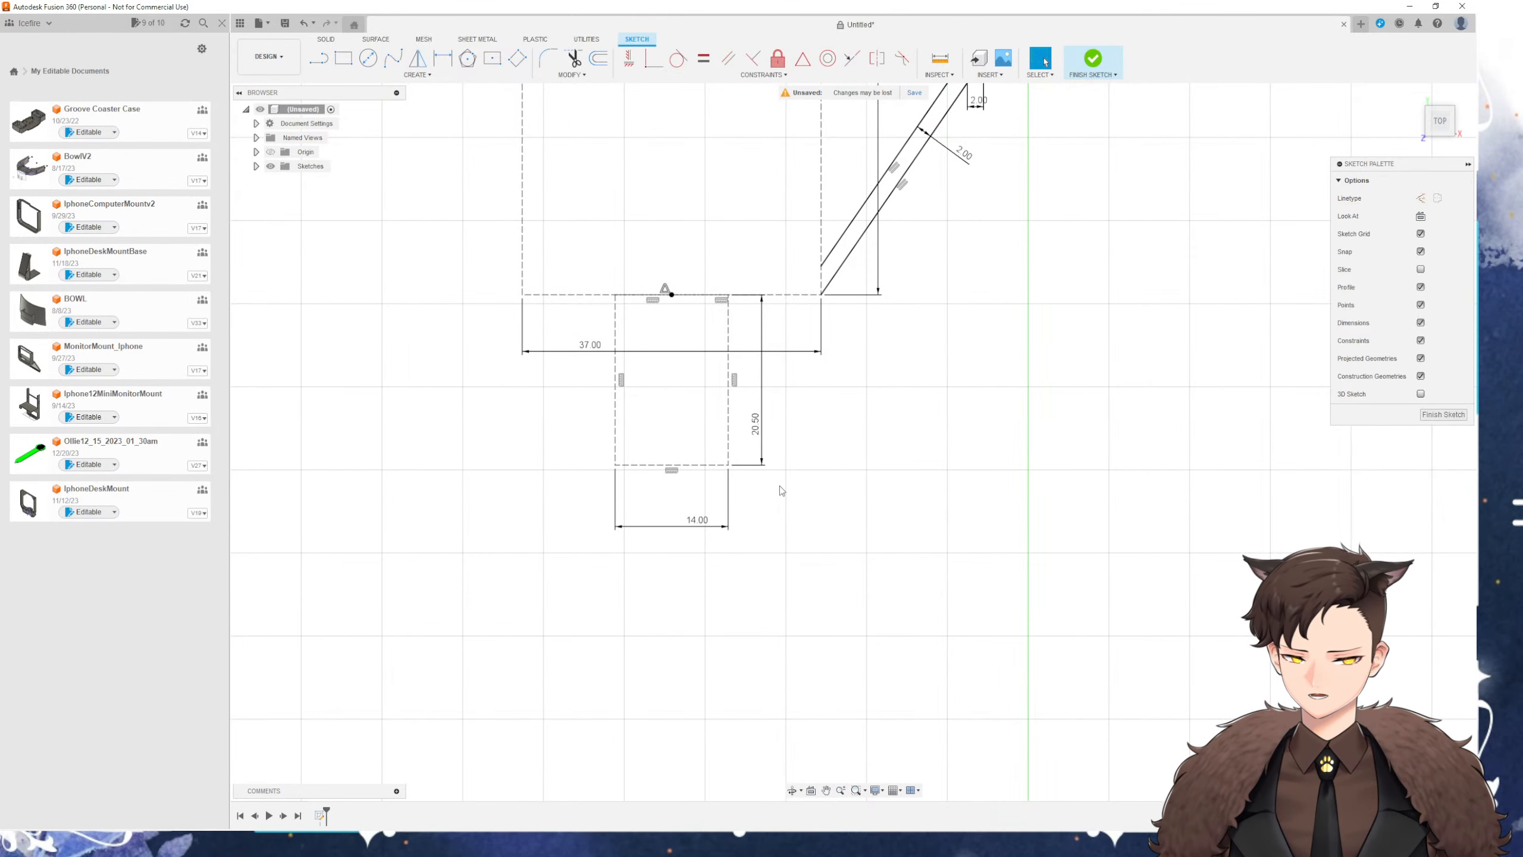
{"action": "middle_click_drag", "start_coordinate": [792, 436], "coordinate": [818, 670]}
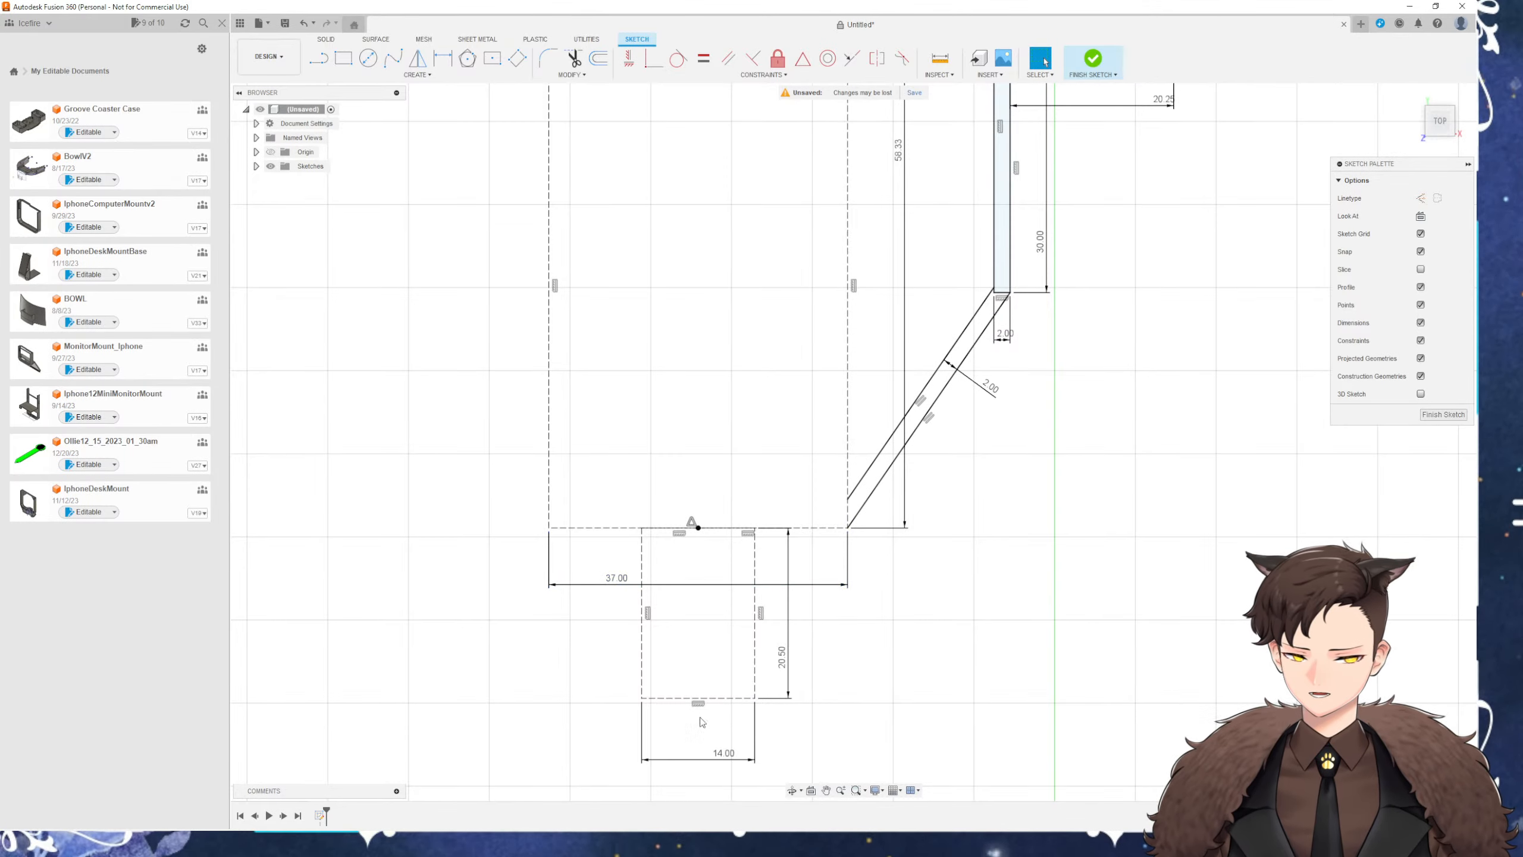
{"action": "middle_click_drag", "start_coordinate": [915, 187], "coordinate": [820, 401]}
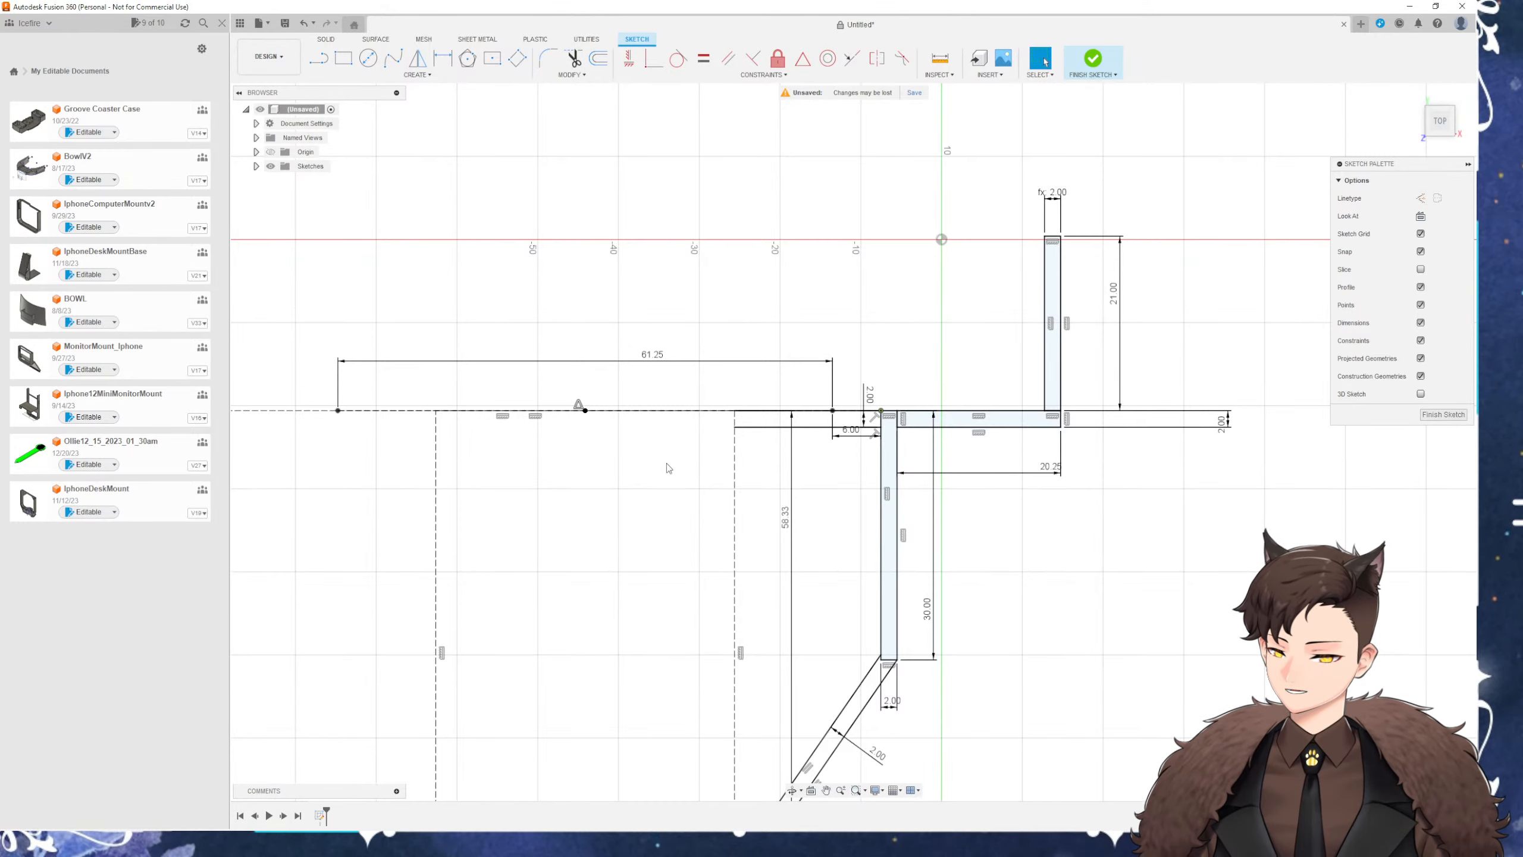
{"action": "mouse_move", "coordinate": [619, 553]}
{"action": "middle_mouse_down"}
{"action": "mouse_move", "coordinate": [687, 389]}
{"action": "mouse_move", "coordinate": [693, 306]}
{"action": "middle_mouse_up"}
Save the design as Bedroom Candle Lamp in Admin Project and hide the list of editable documents
{"action": "key", "text": "ctrl+s"}
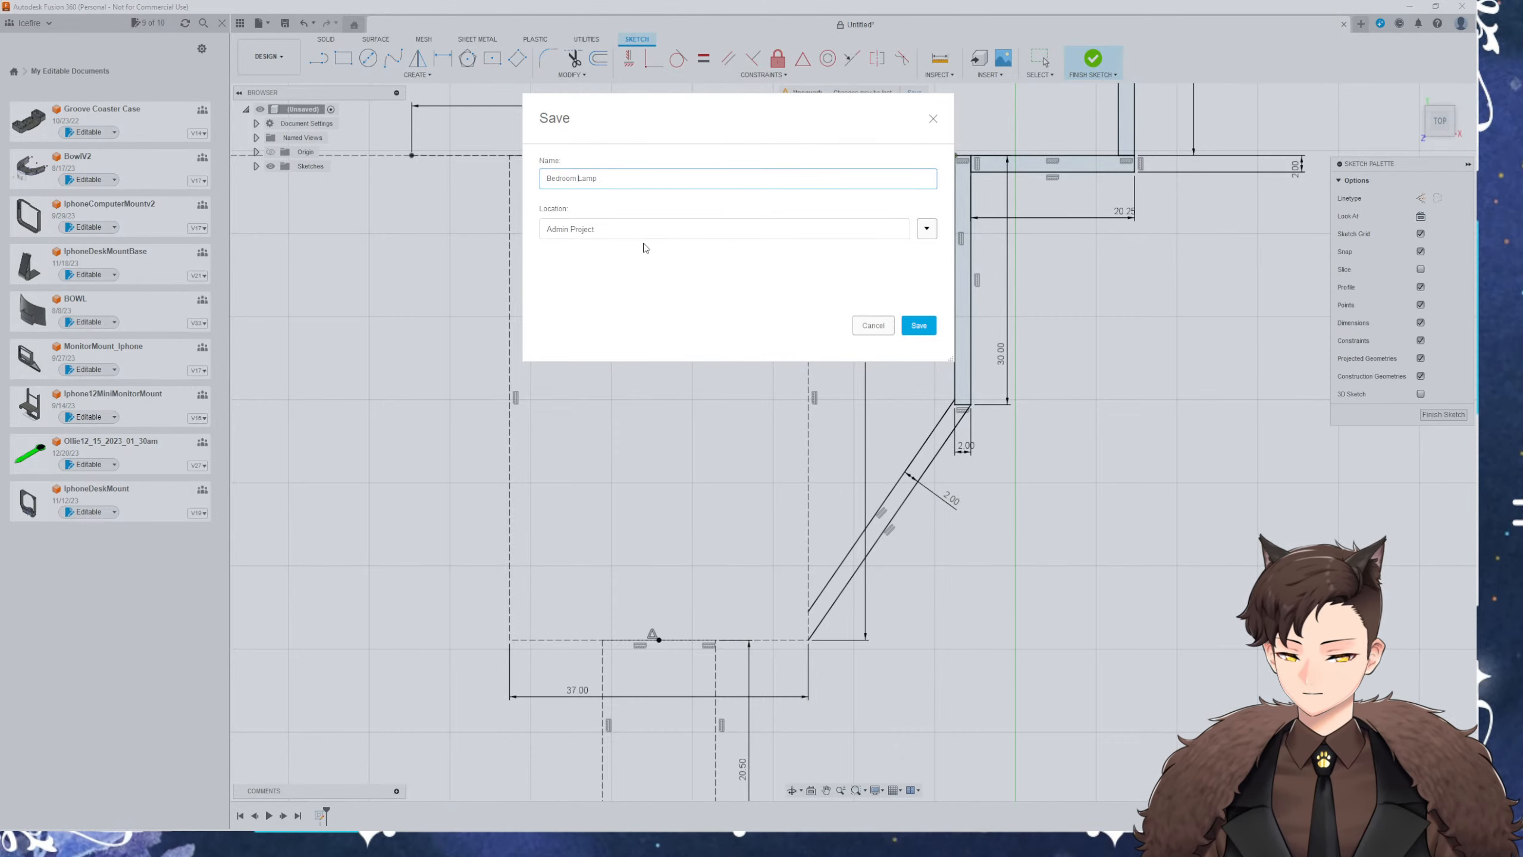
{"action": "key", "text": "Return"}
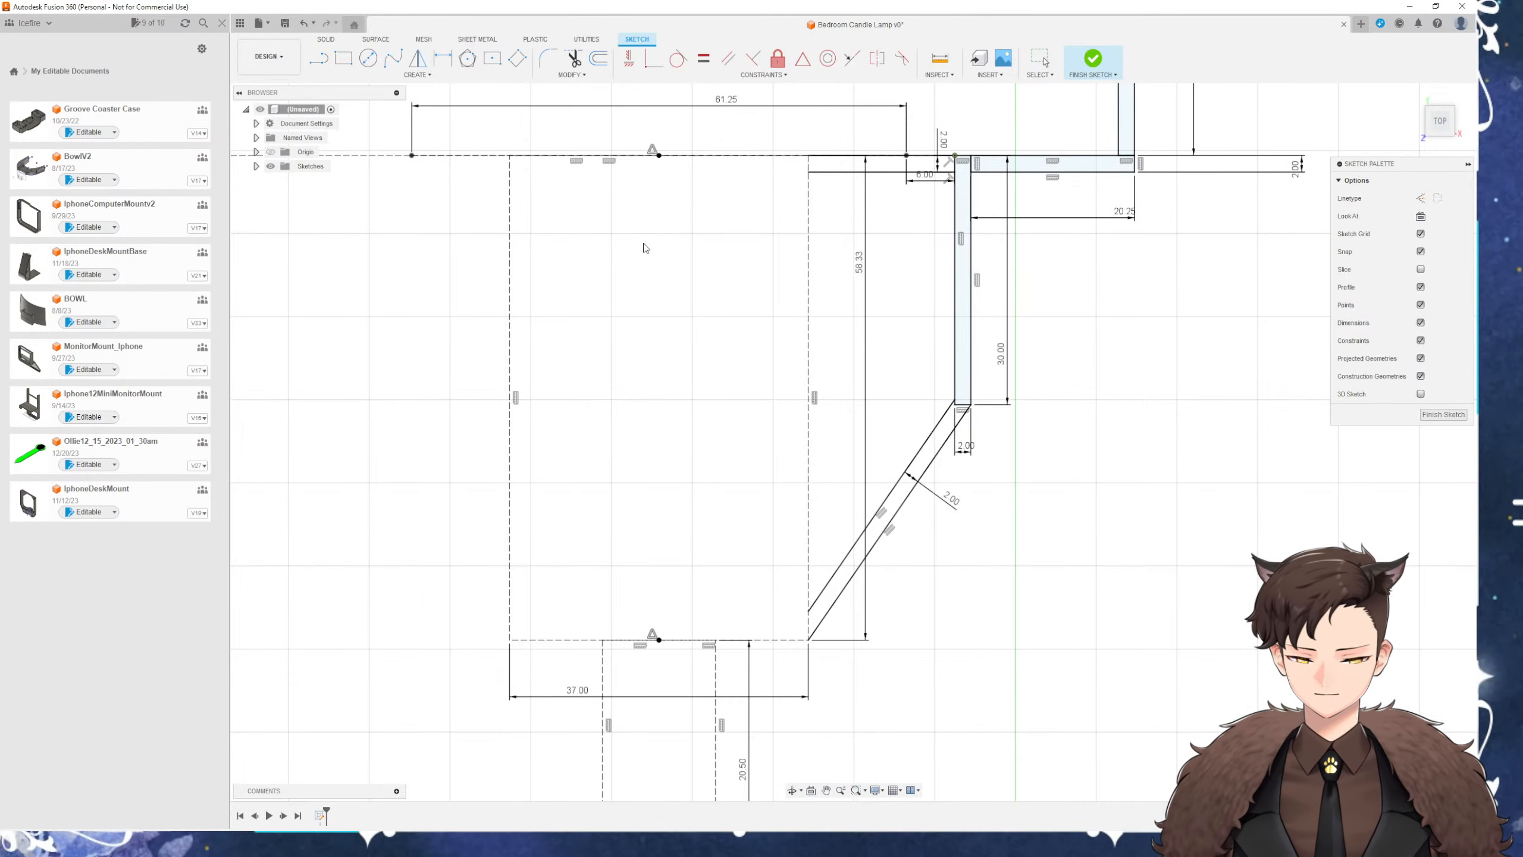
{"action": "middle_click_drag", "start_coordinate": [663, 254], "coordinate": [611, 297]}
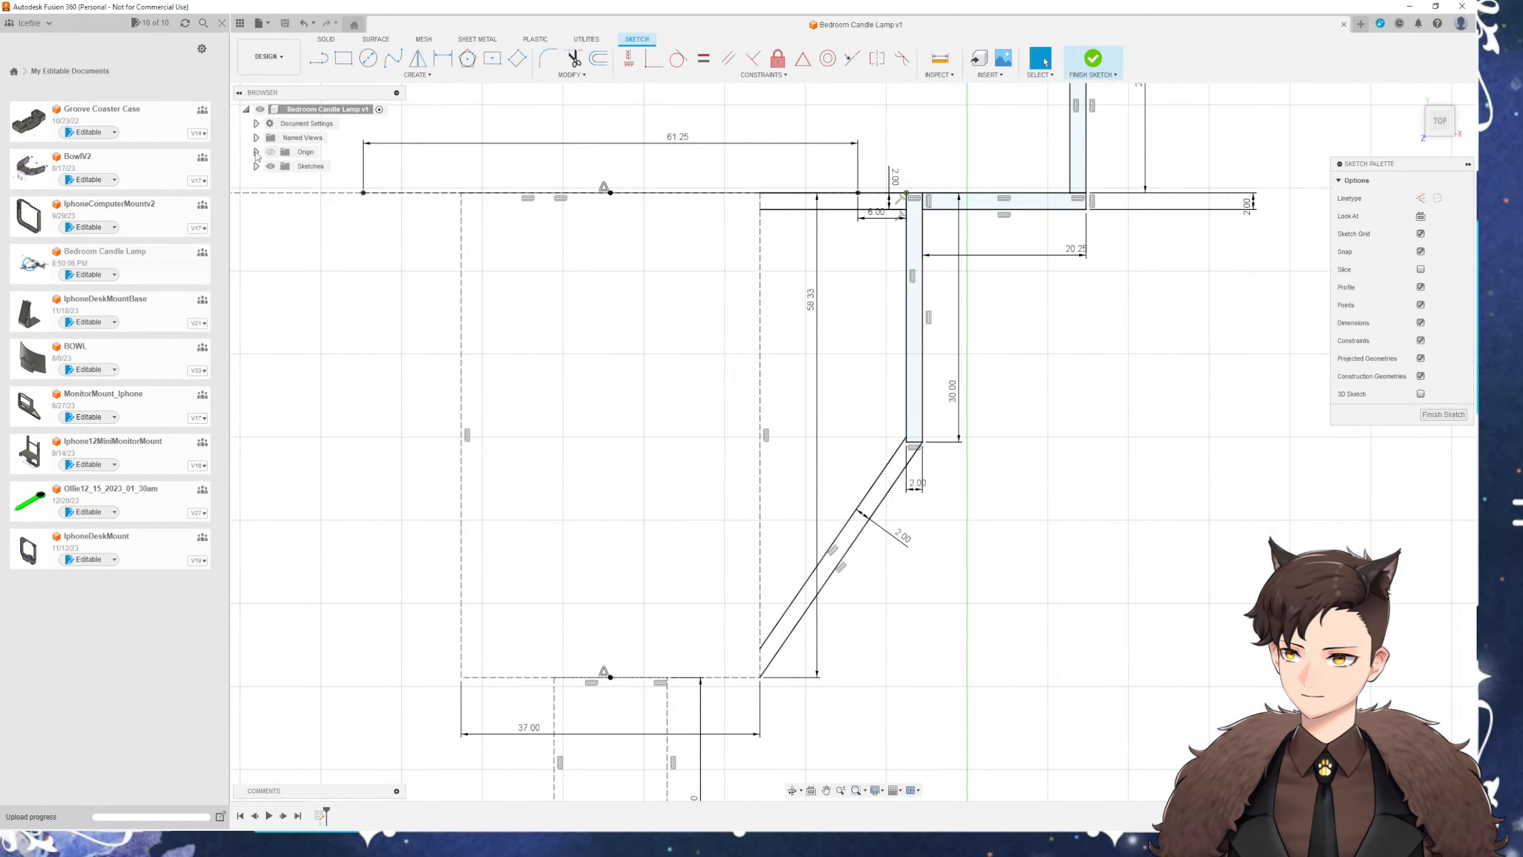
{"action": "left_click", "coordinate": [225, 24]}
Review the whole sketch, from the stepped profile with its 21 mm upright down to the diagonal strip and construction rectangles
{"action": "scroll", "coordinate": [360, 371], "scroll_direction": "down", "scroll_amount": 2}
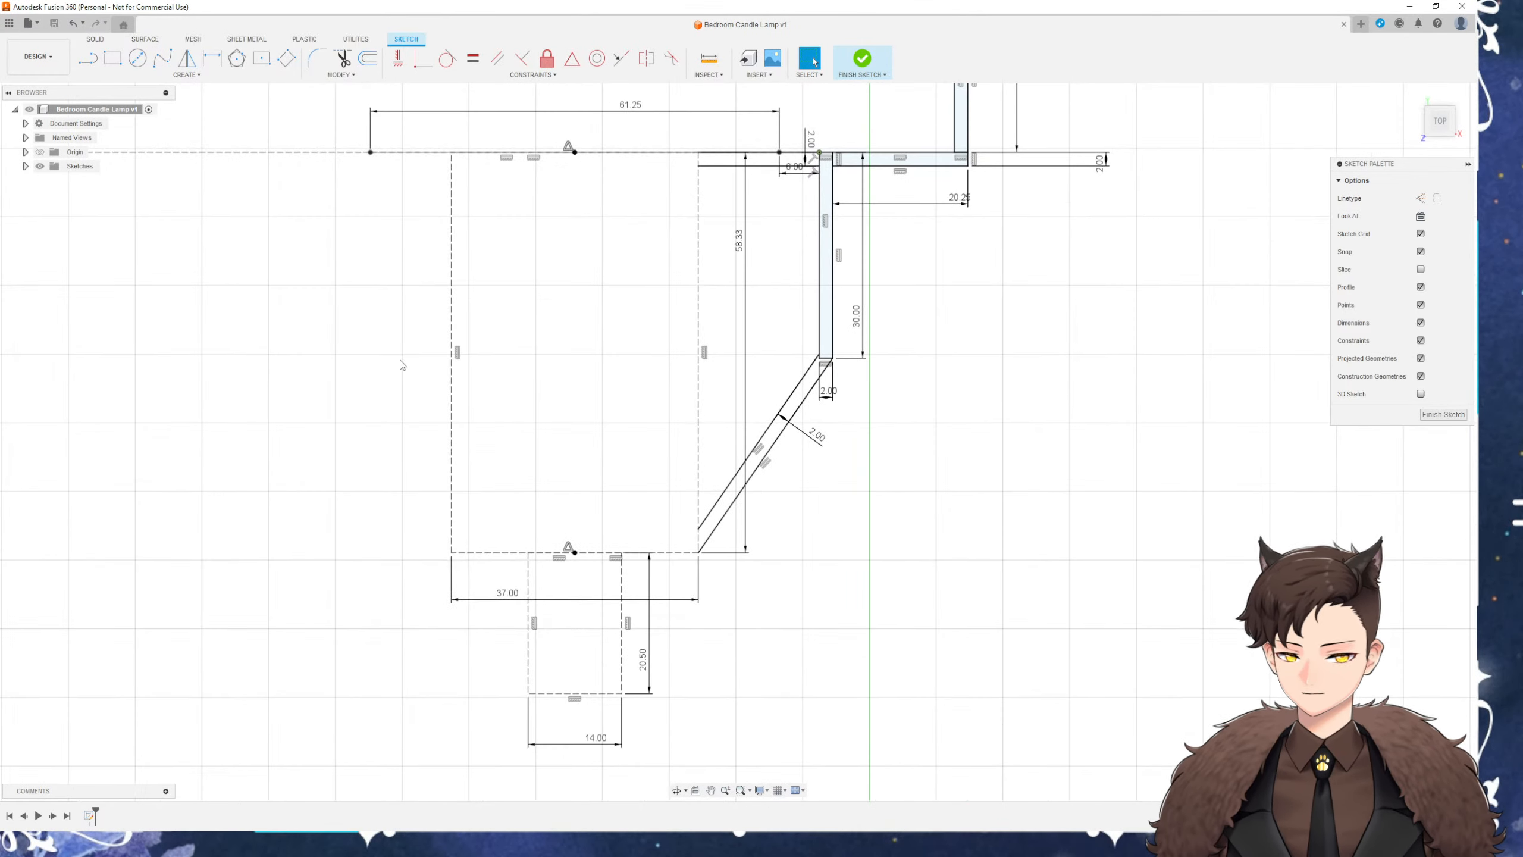
{"action": "mouse_move", "coordinate": [364, 263]}
{"action": "middle_mouse_down"}
{"action": "mouse_move", "coordinate": [401, 411]}
{"action": "mouse_move", "coordinate": [418, 375]}
{"action": "mouse_move", "coordinate": [405, 279]}
{"action": "middle_mouse_up"}
{"action": "scroll", "coordinate": [744, 579], "scroll_direction": "up", "scroll_amount": 3}
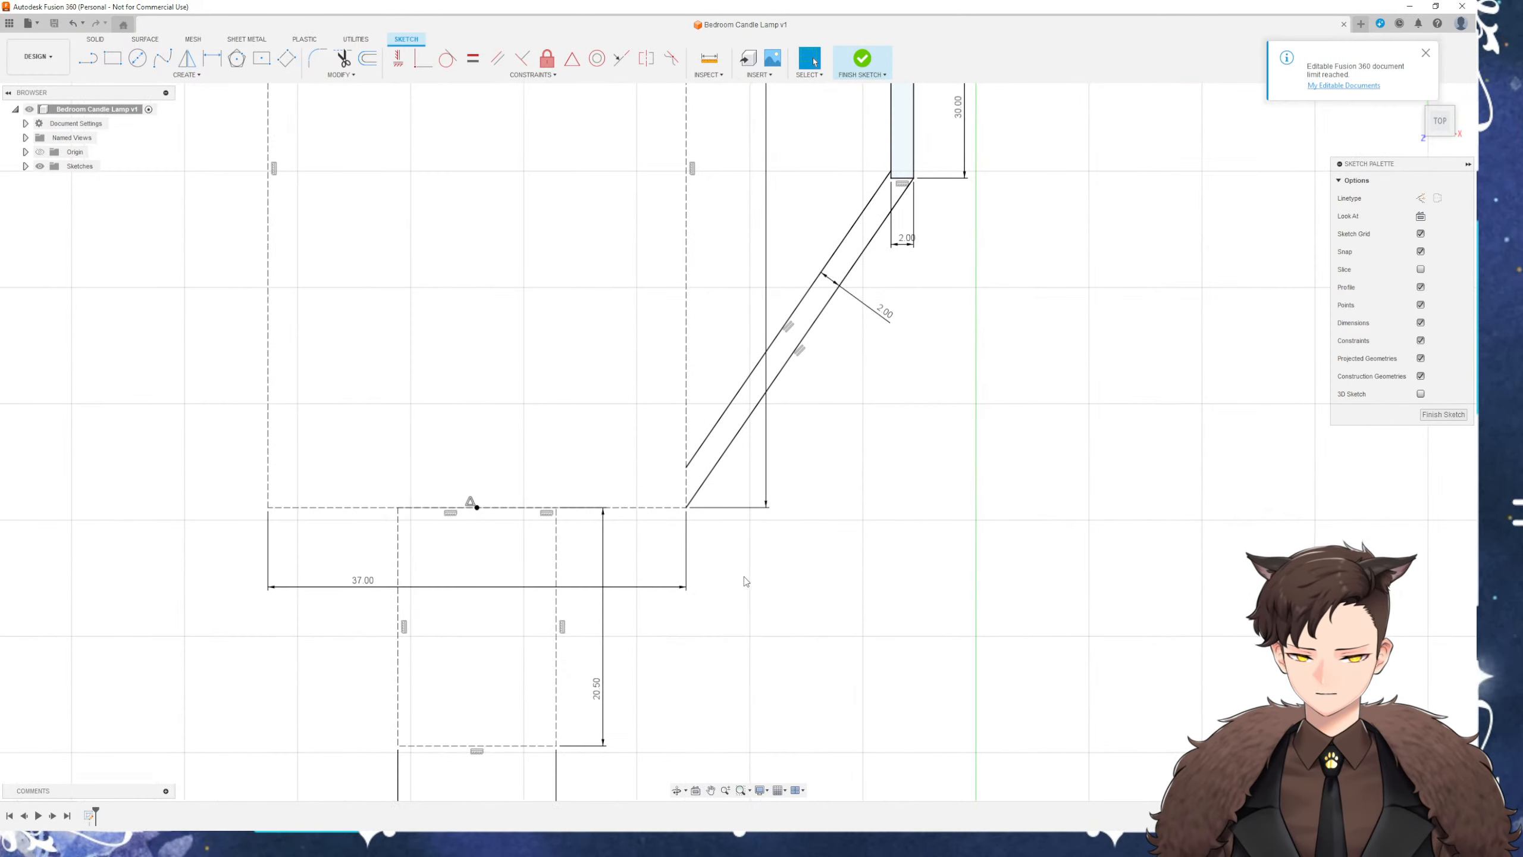
{"action": "middle_click_drag", "start_coordinate": [701, 365], "coordinate": [713, 567]}
{"action": "middle_click_drag", "start_coordinate": [729, 222], "coordinate": [738, 498]}
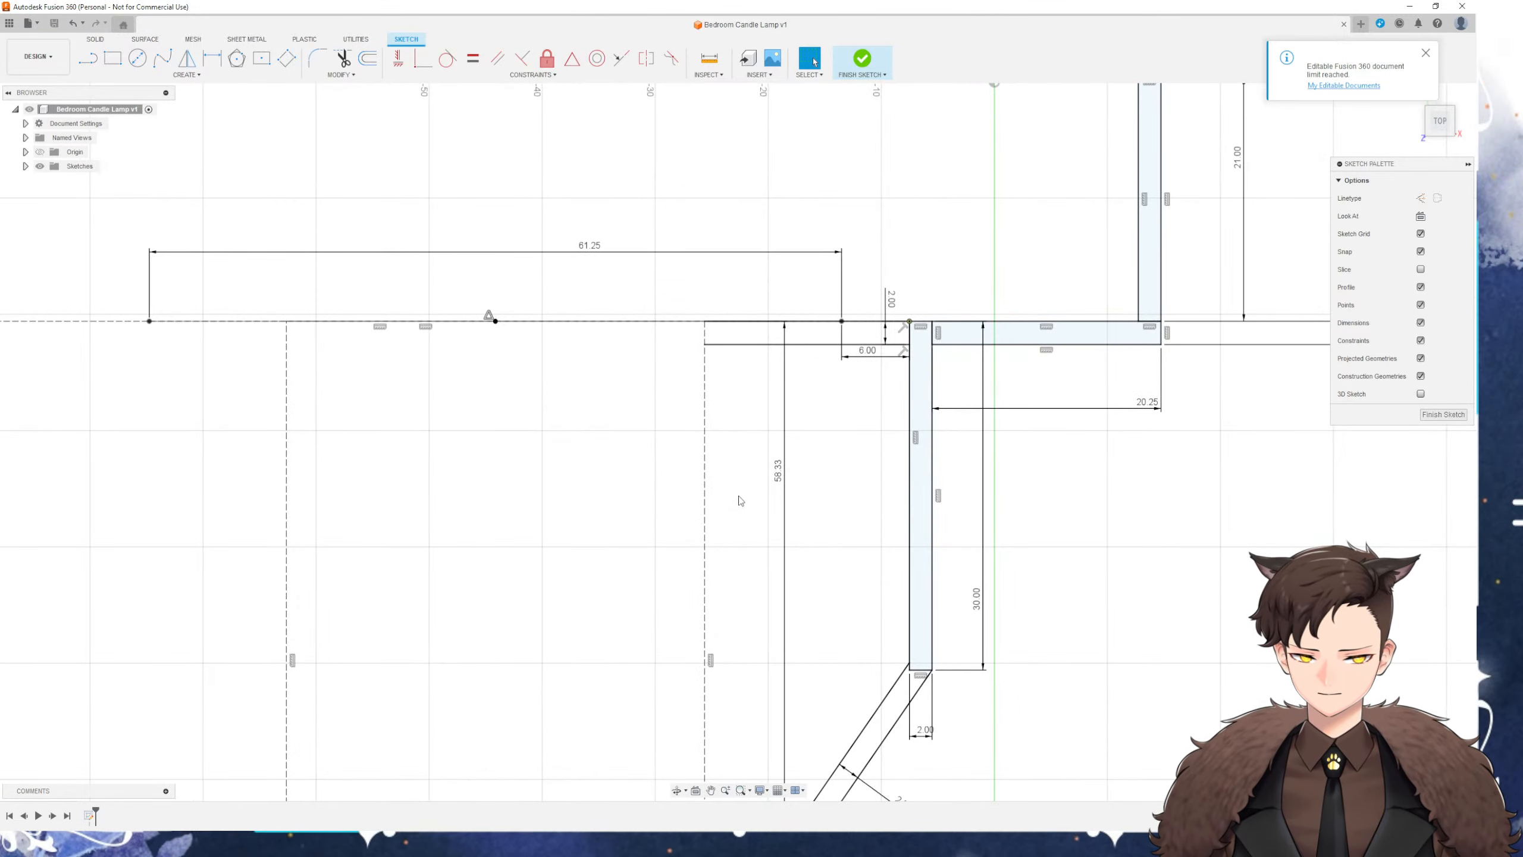
{"action": "scroll", "coordinate": [739, 497], "scroll_direction": "down", "scroll_amount": 2}
{"action": "scroll", "coordinate": [740, 500], "scroll_direction": "down", "scroll_amount": 1}
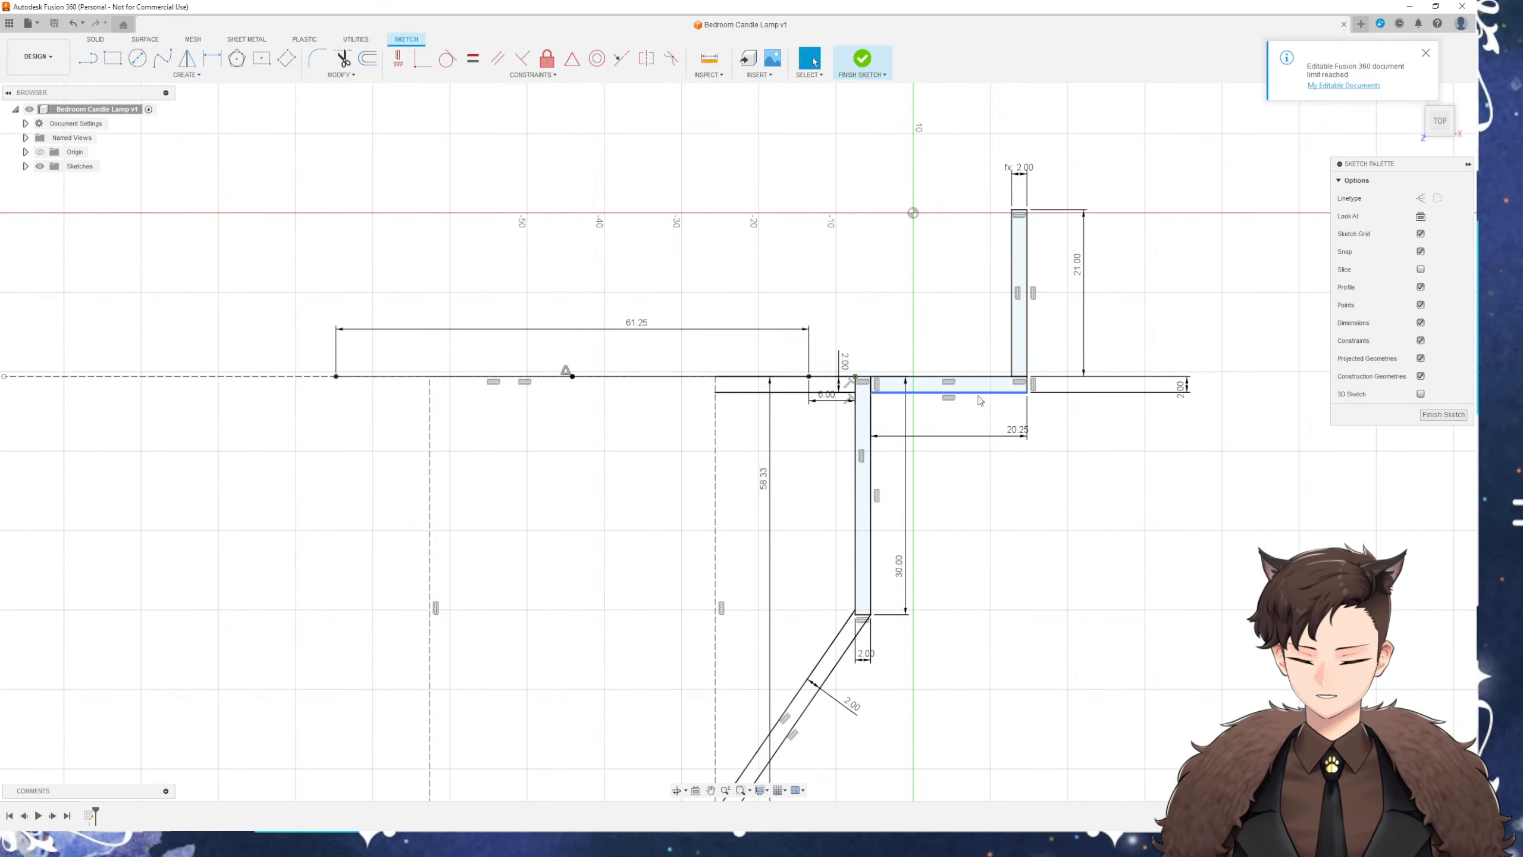
{"action": "middle_click_drag", "start_coordinate": [912, 606], "coordinate": [930, 484]}
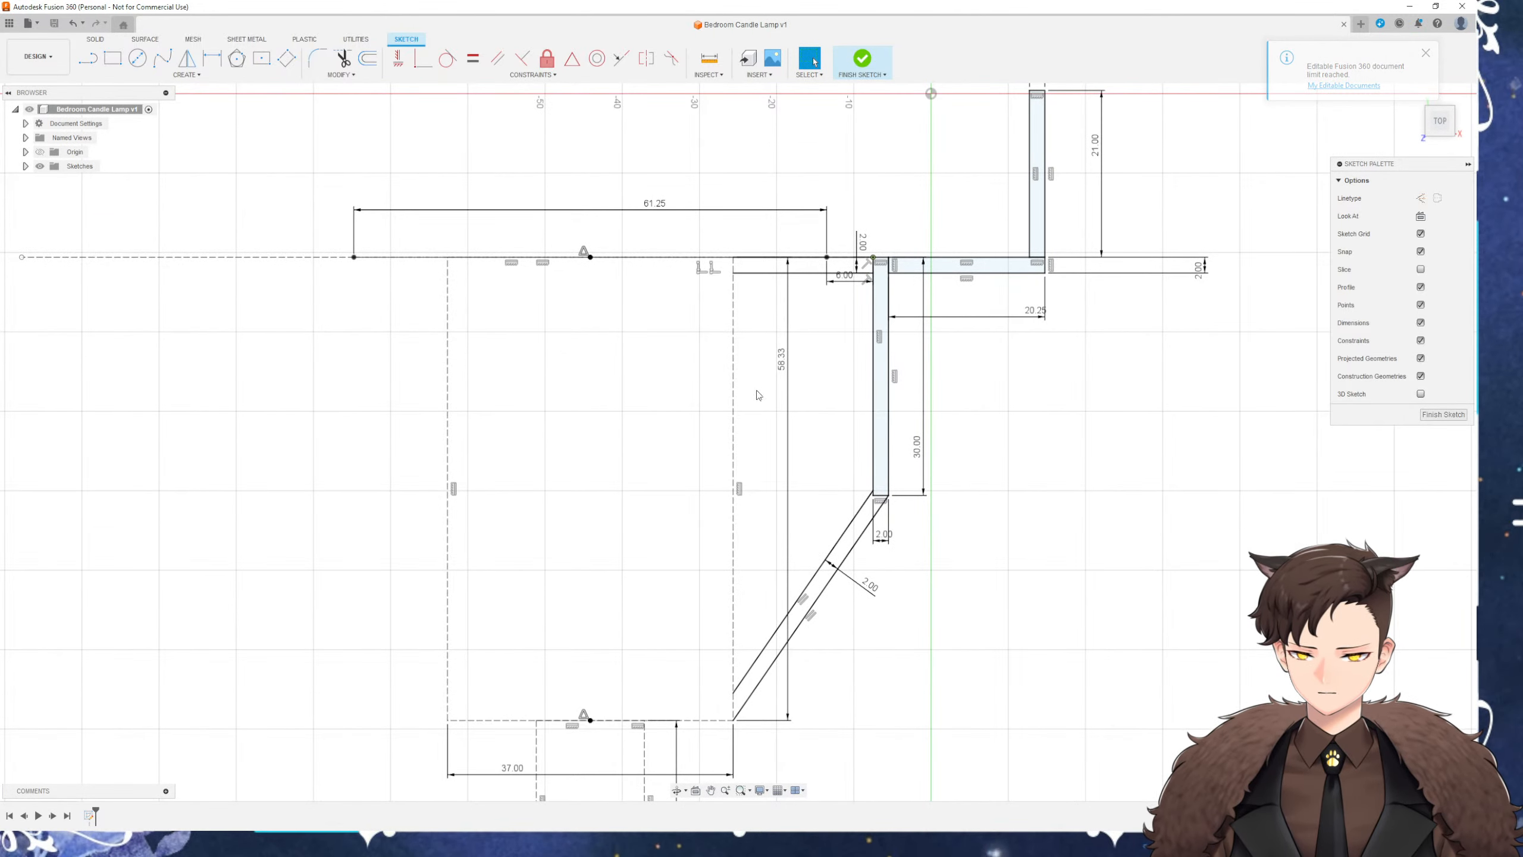
{"action": "mouse_move", "coordinate": [761, 446]}
{"action": "middle_mouse_down"}
{"action": "mouse_move", "coordinate": [769, 328]}
{"action": "mouse_move", "coordinate": [780, 340]}
{"action": "middle_mouse_up"}
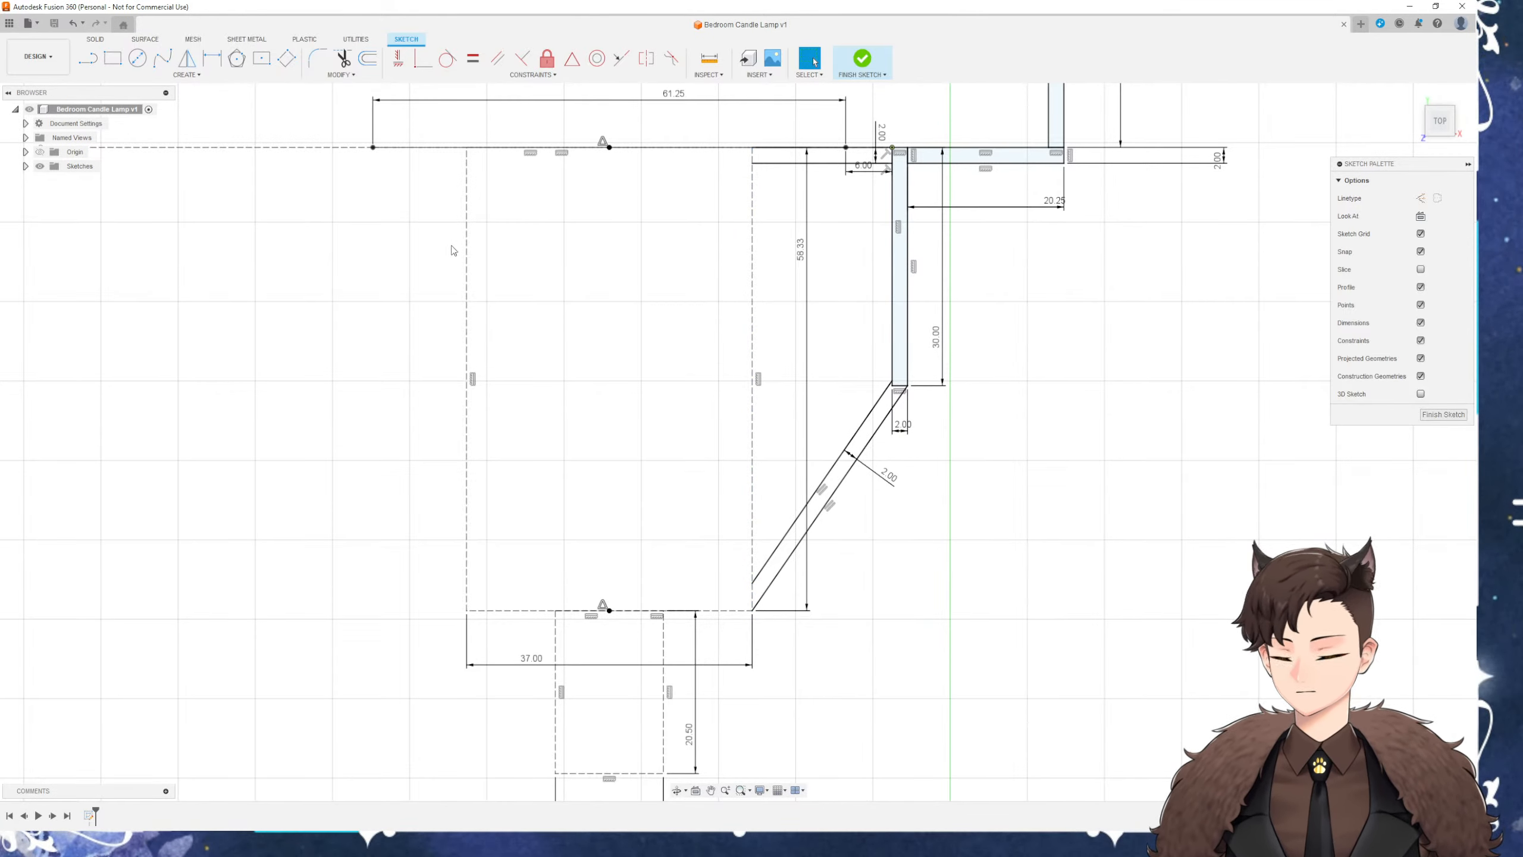
{"action": "middle_click_drag", "start_coordinate": [873, 412], "coordinate": [875, 564]}
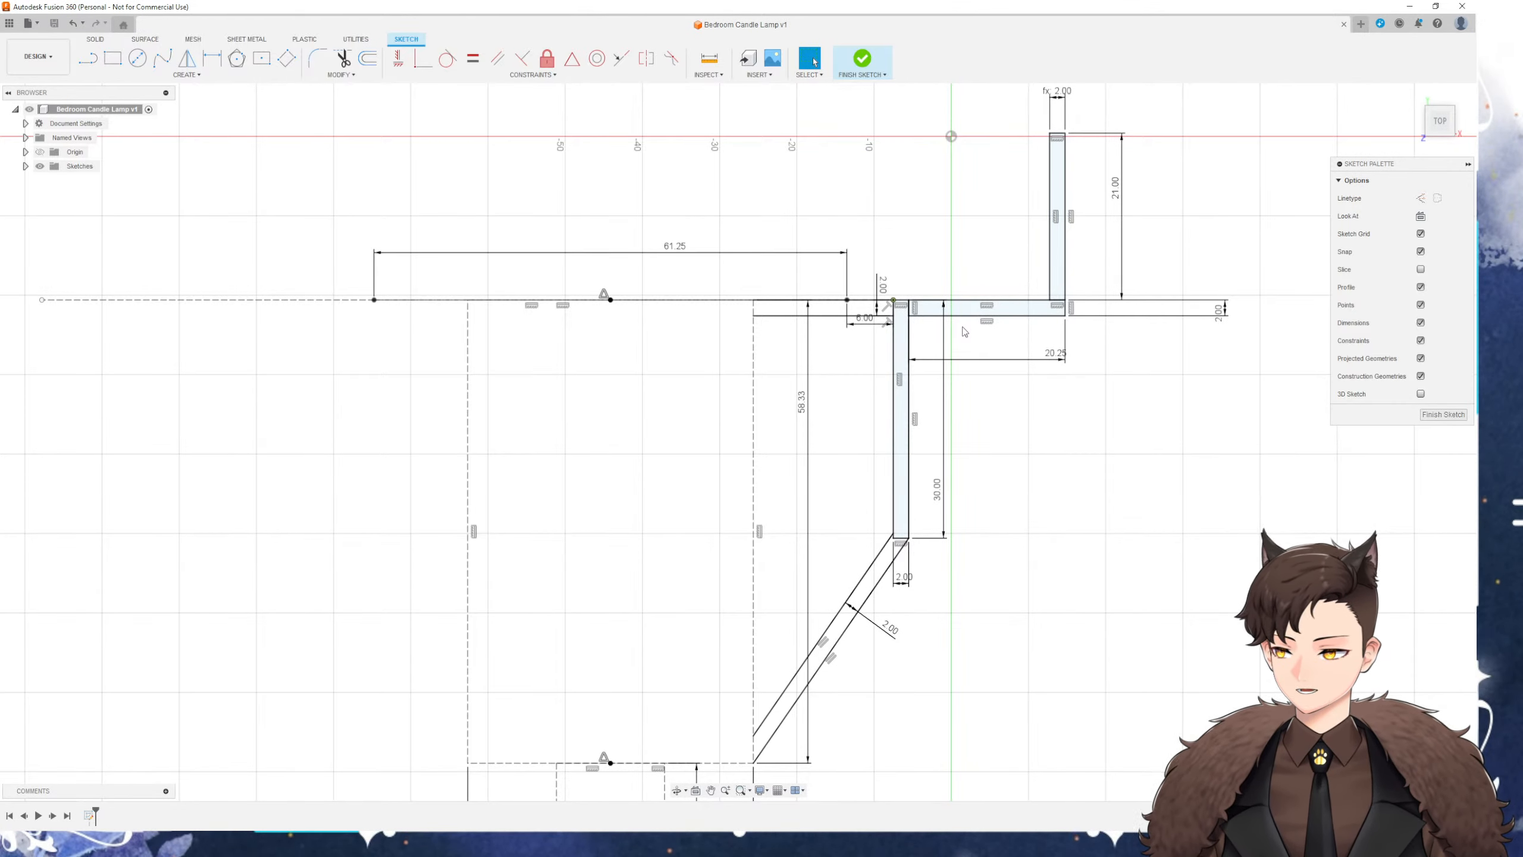
{"action": "mouse_move", "coordinate": [1005, 670]}
{"action": "middle_mouse_down"}
{"action": "mouse_move", "coordinate": [1002, 551]}
{"action": "mouse_move", "coordinate": [958, 634]}
{"action": "middle_mouse_up"}
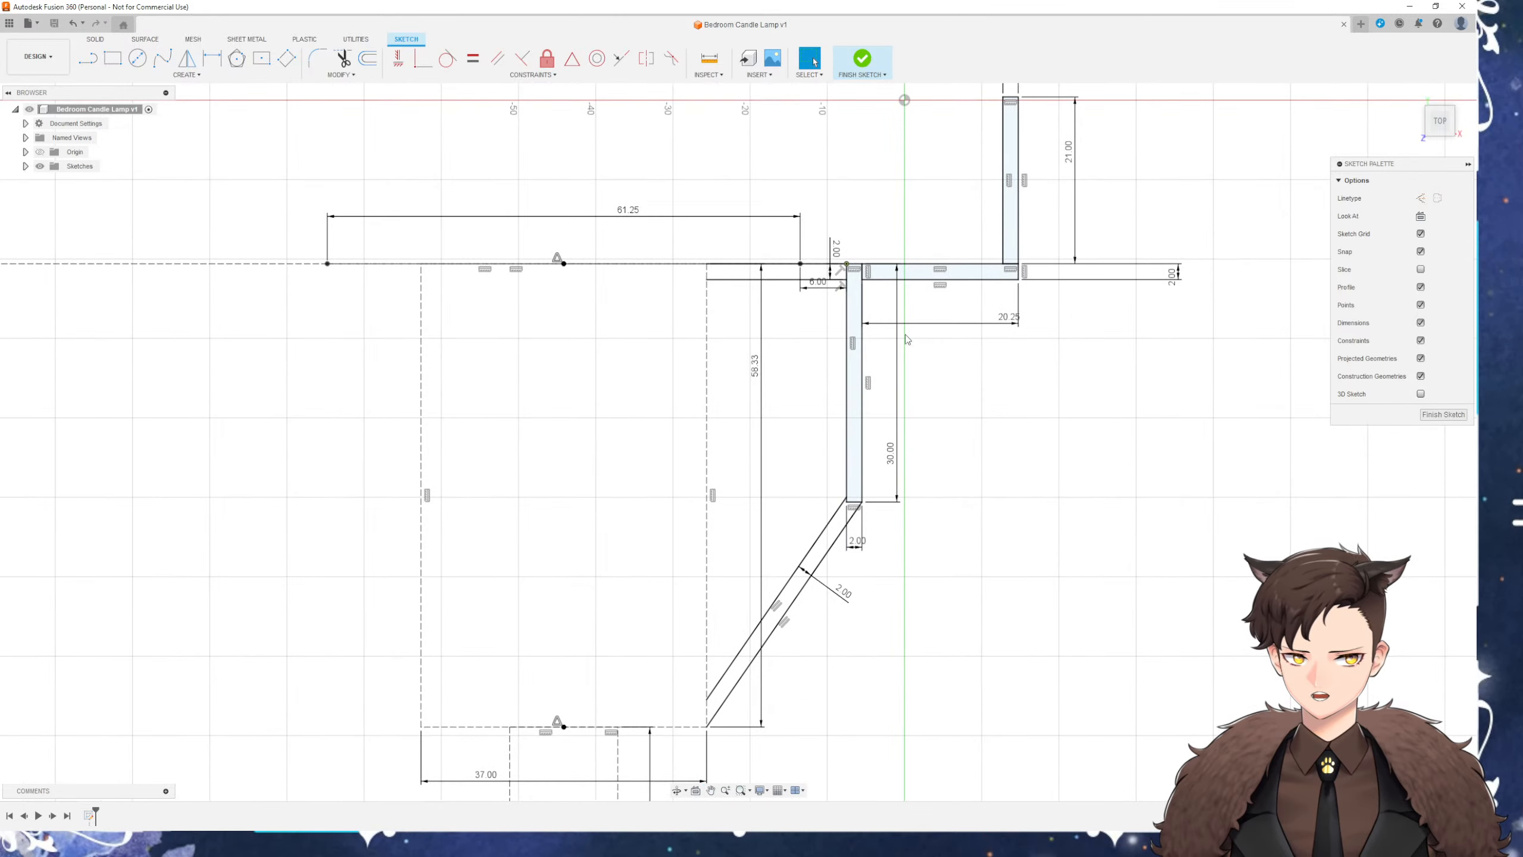
{"action": "middle_click_drag", "start_coordinate": [990, 258], "coordinate": [983, 337]}
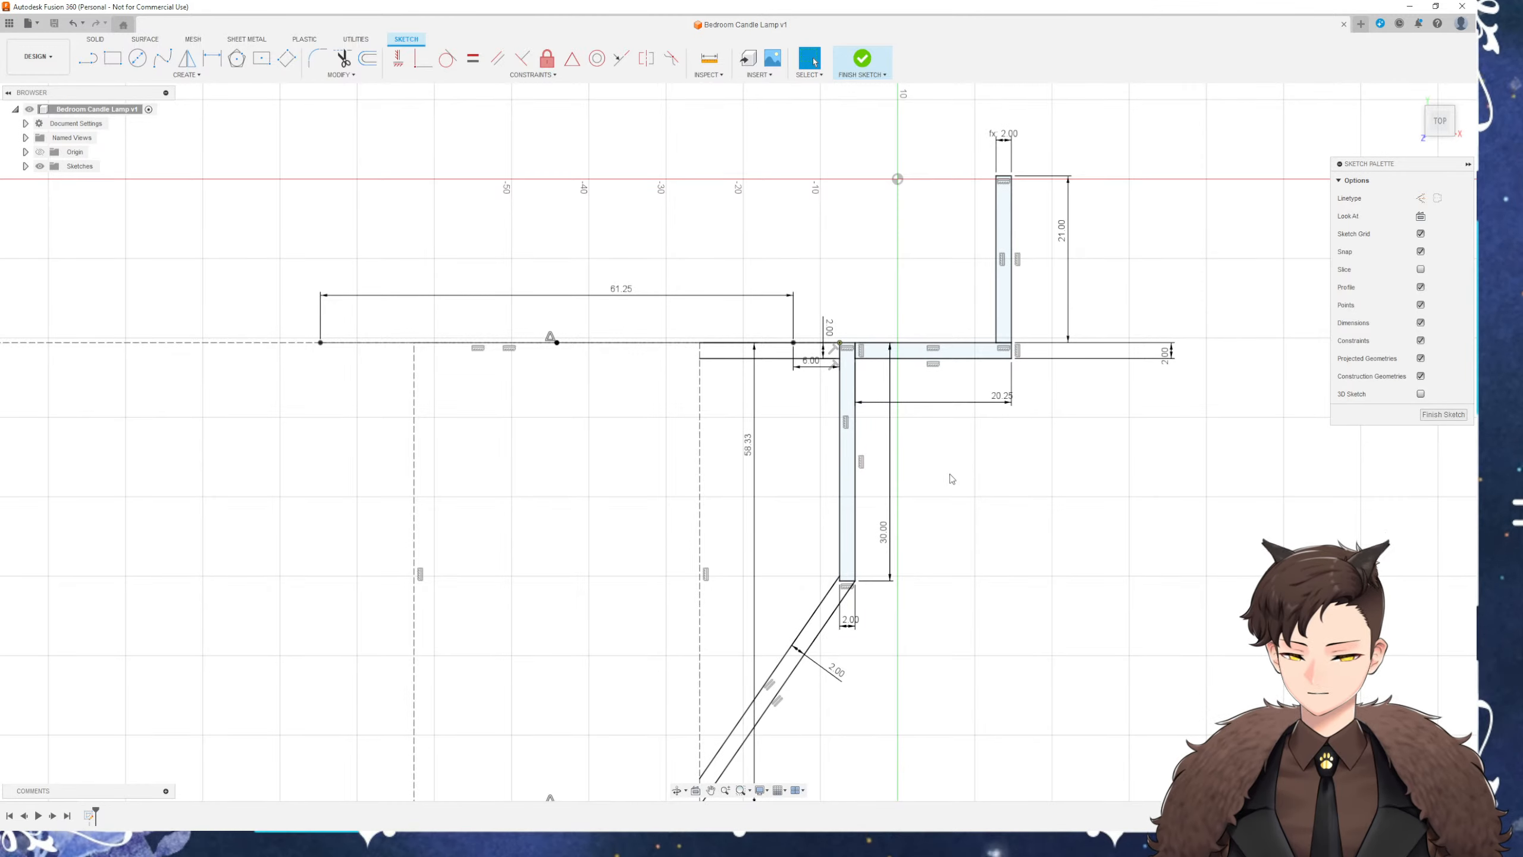
{"action": "middle_click_drag", "start_coordinate": [974, 494], "coordinate": [1009, 442]}
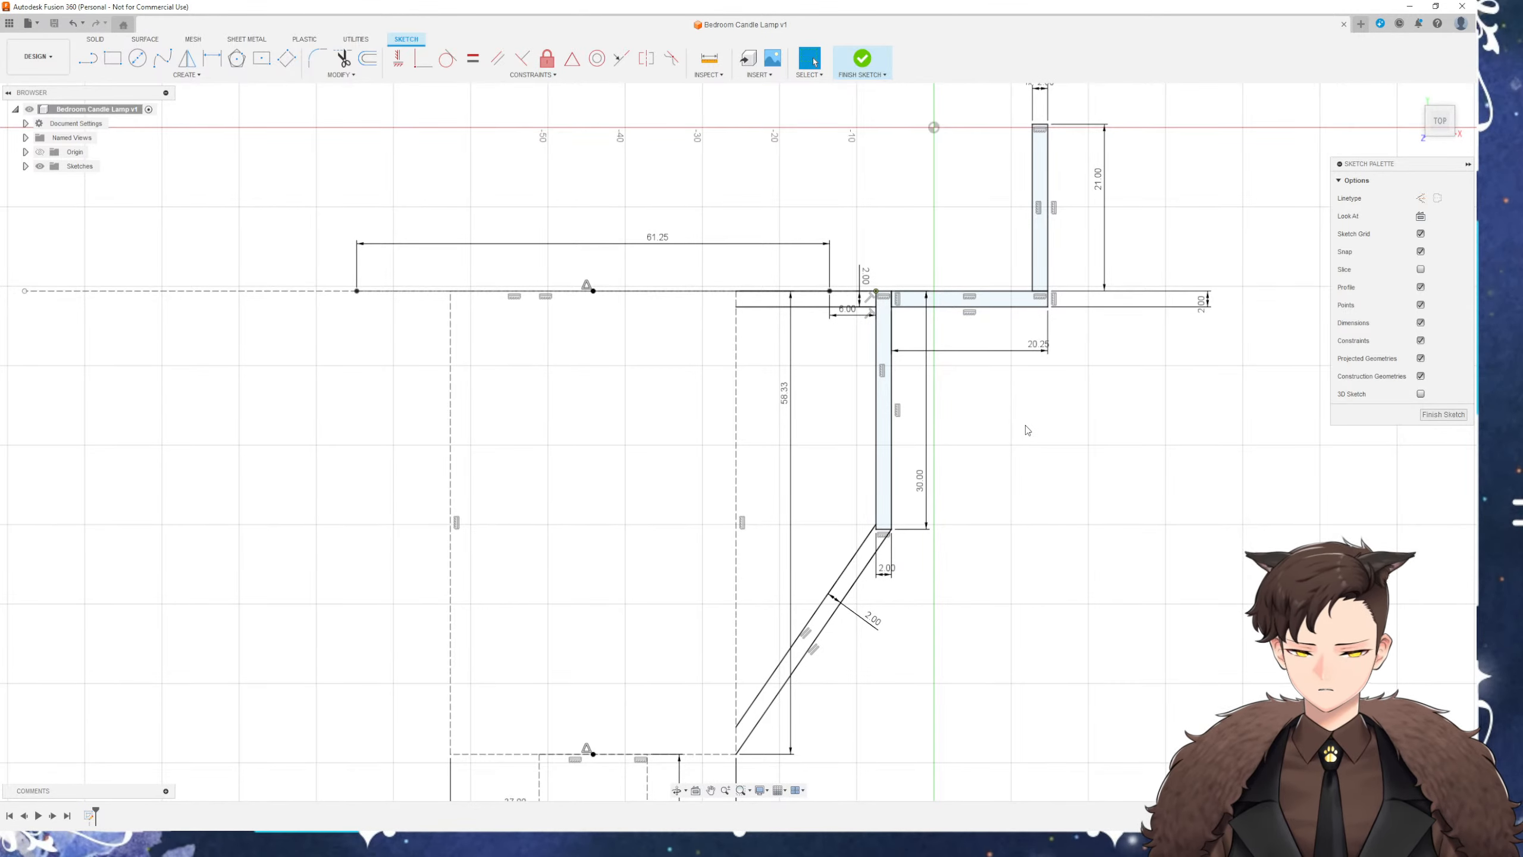
Convert the 37 mm wide construction rectangle's outline to solid sketch lines
{"action": "middle_click_drag", "start_coordinate": [997, 529], "coordinate": [1003, 427]}
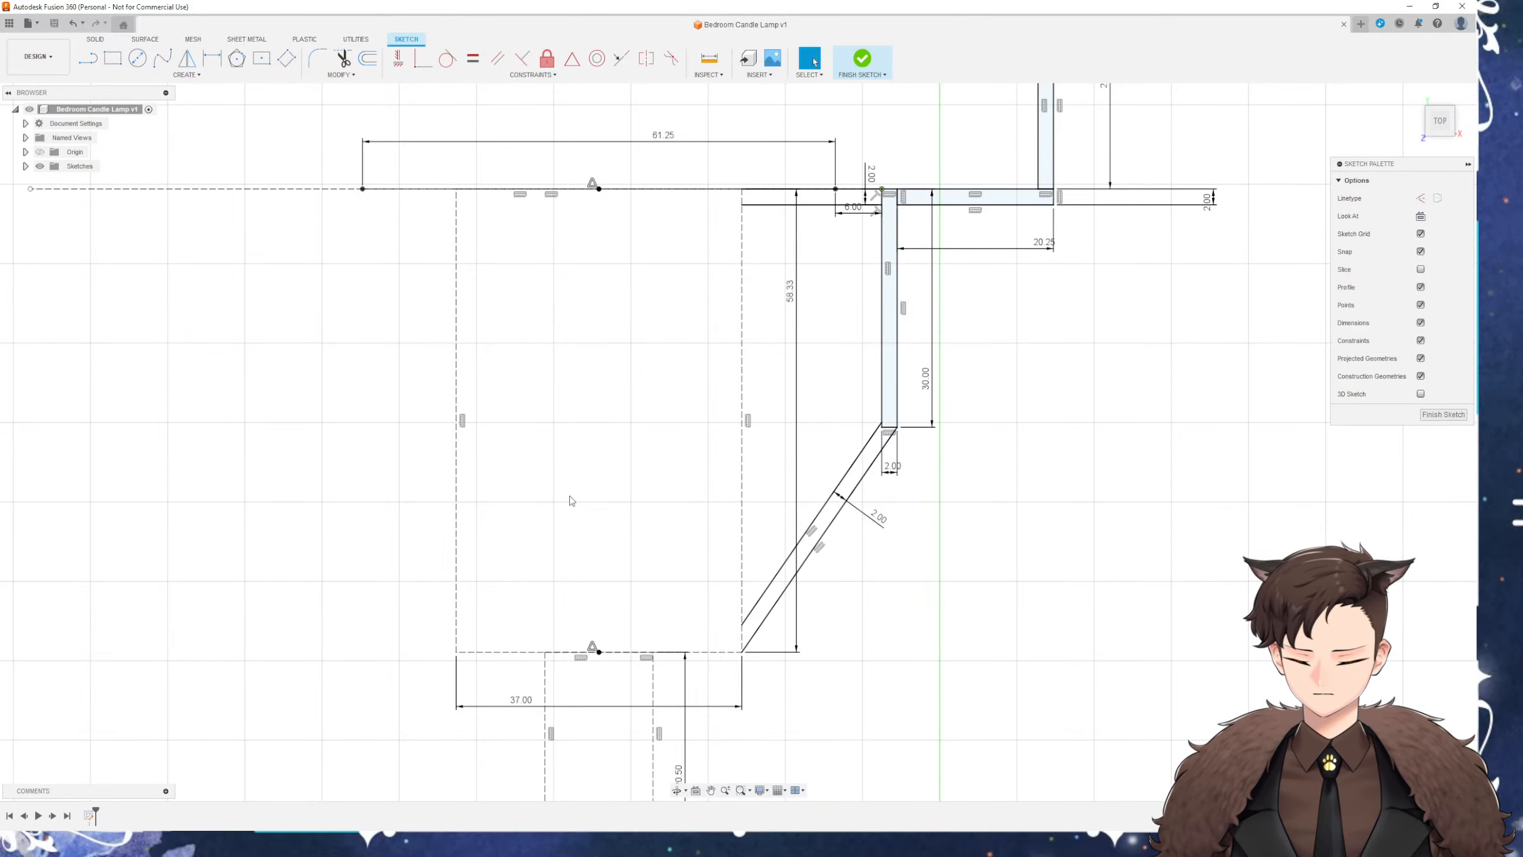
{"action": "middle_click_drag", "start_coordinate": [570, 500], "coordinate": [611, 550]}
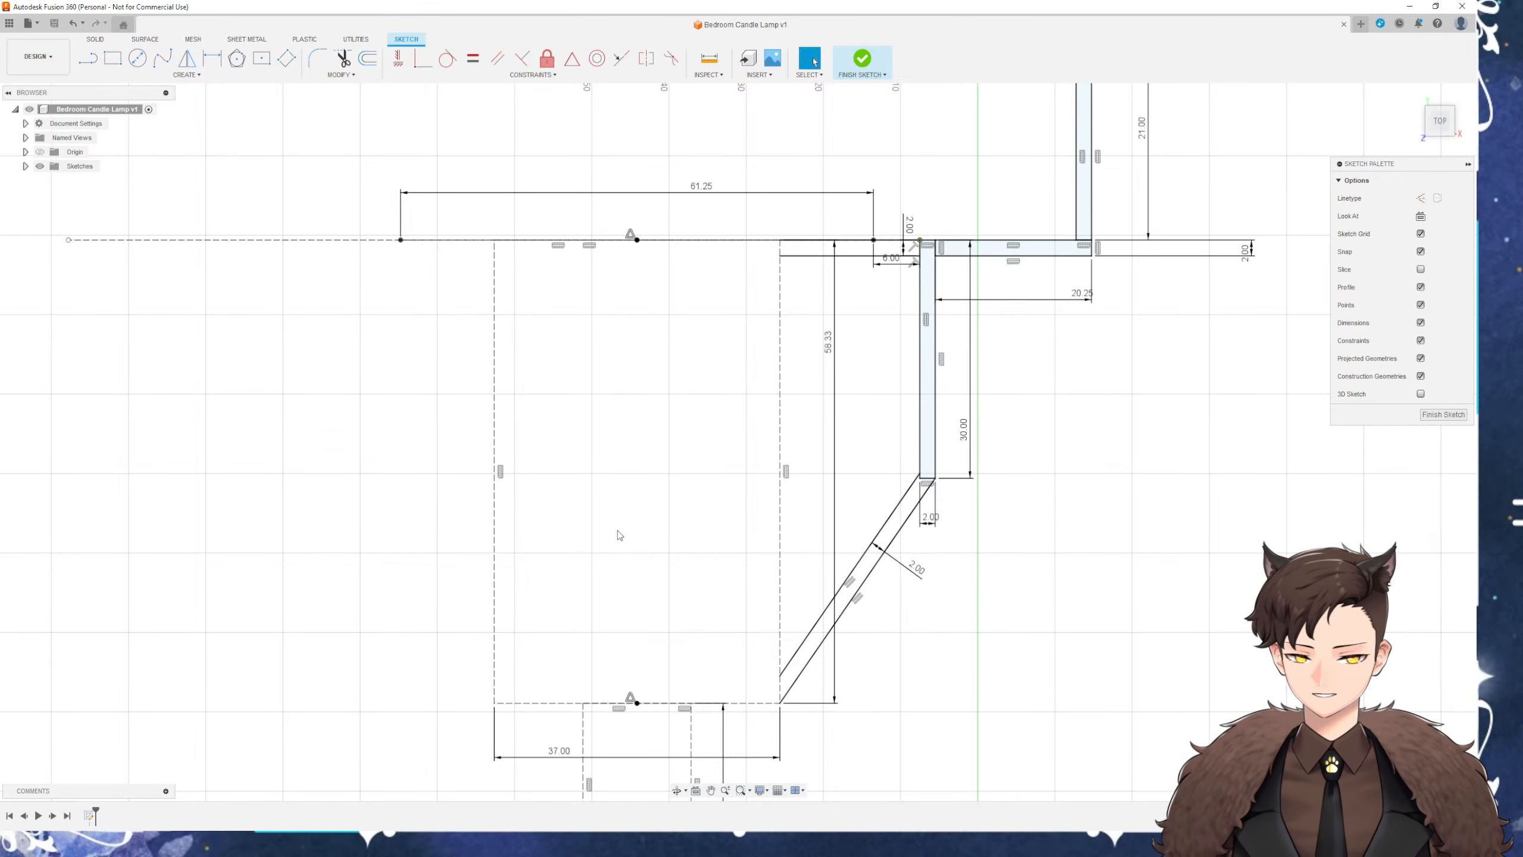
{"action": "middle_click_drag", "start_coordinate": [685, 598], "coordinate": [653, 520]}
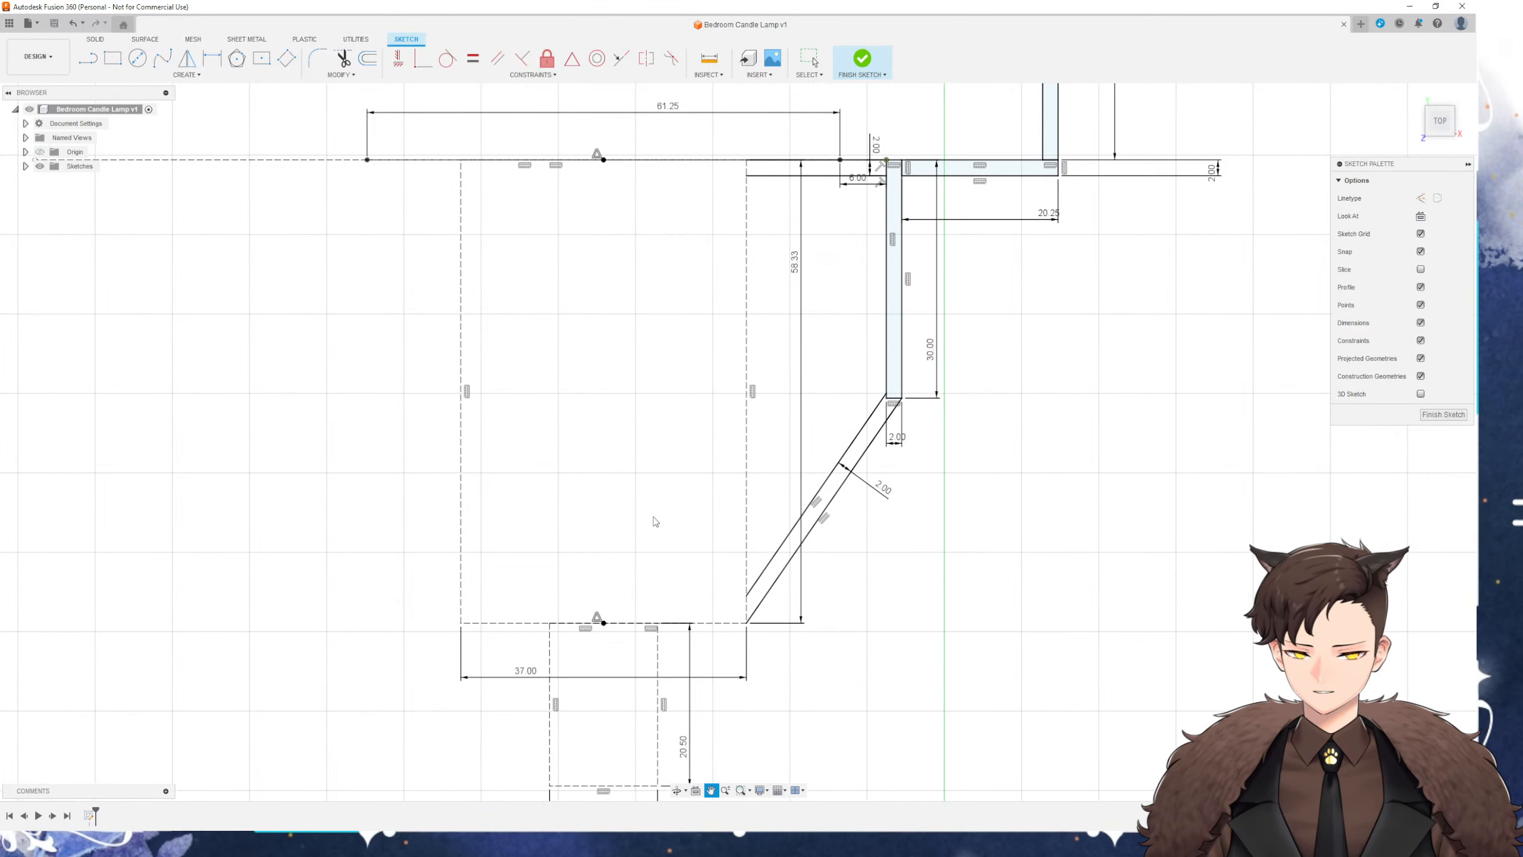
{"action": "double_click", "coordinate": [746, 520]}
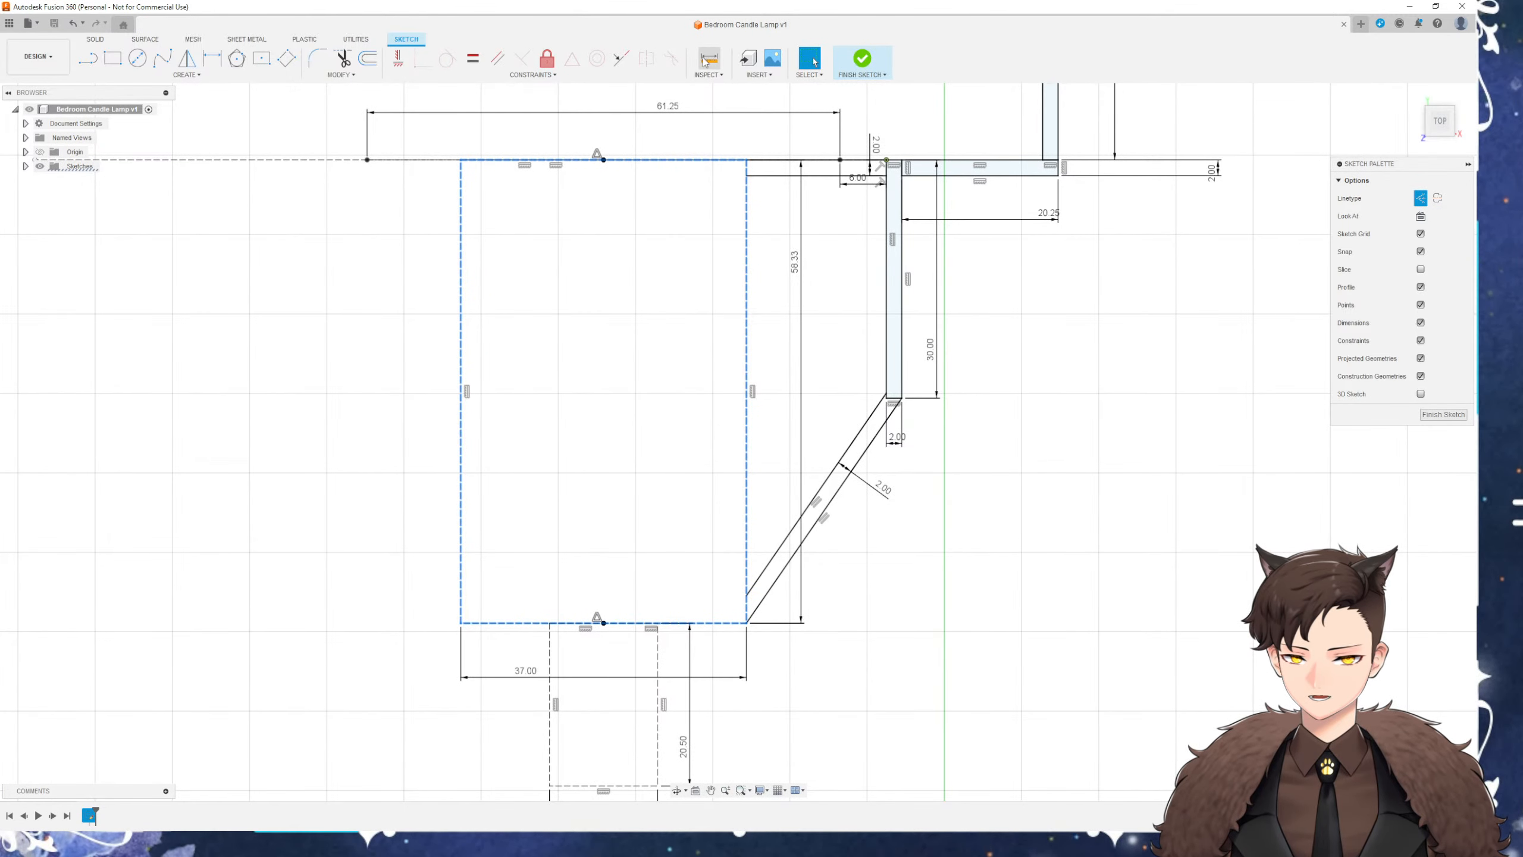
{"action": "left_click", "coordinate": [1420, 198]}
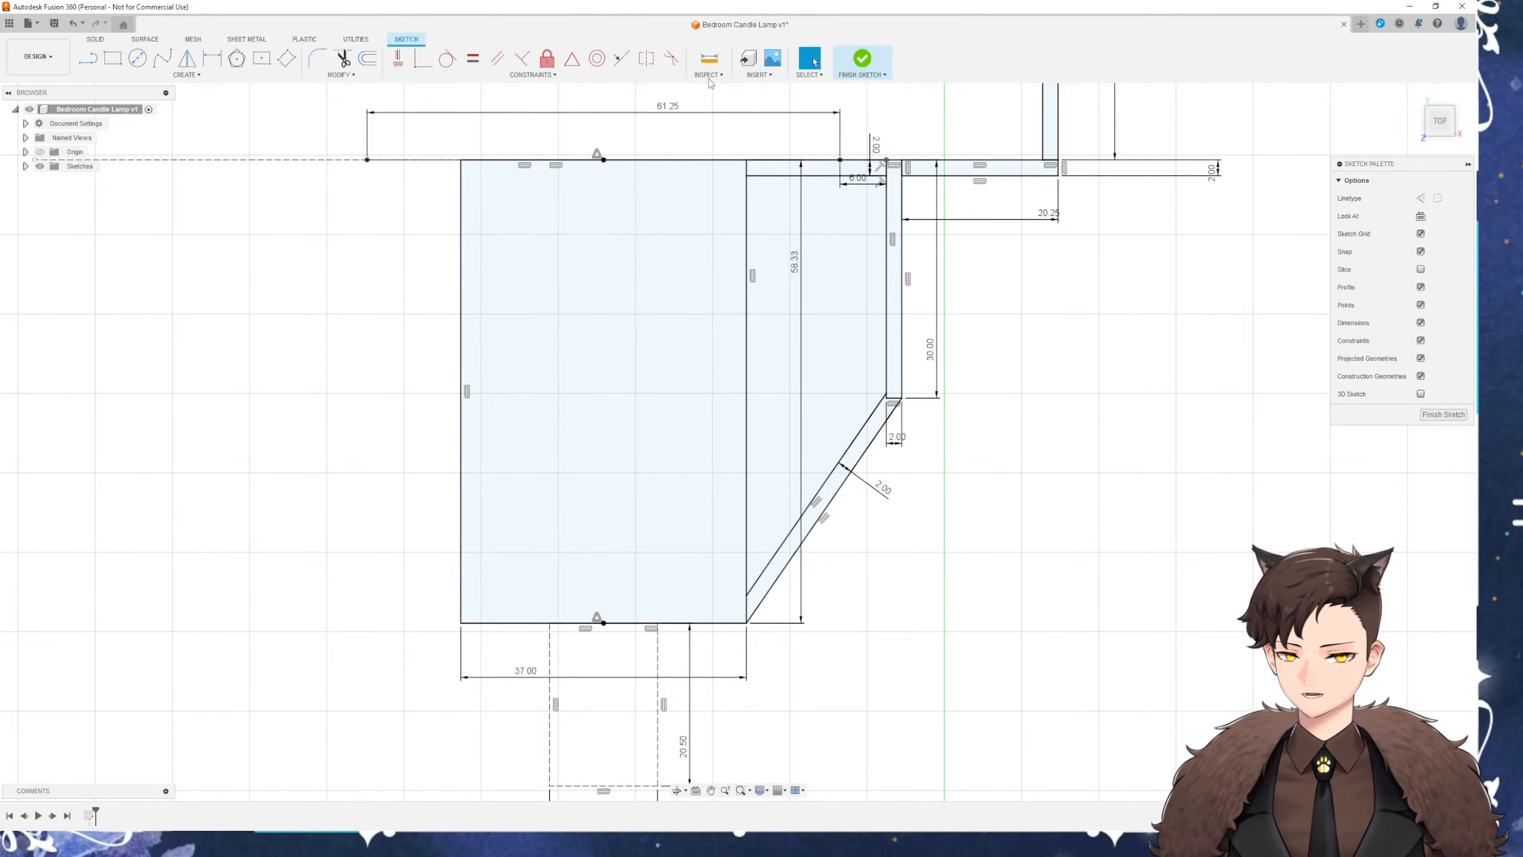
{"action": "left_click", "coordinate": [367, 58]}
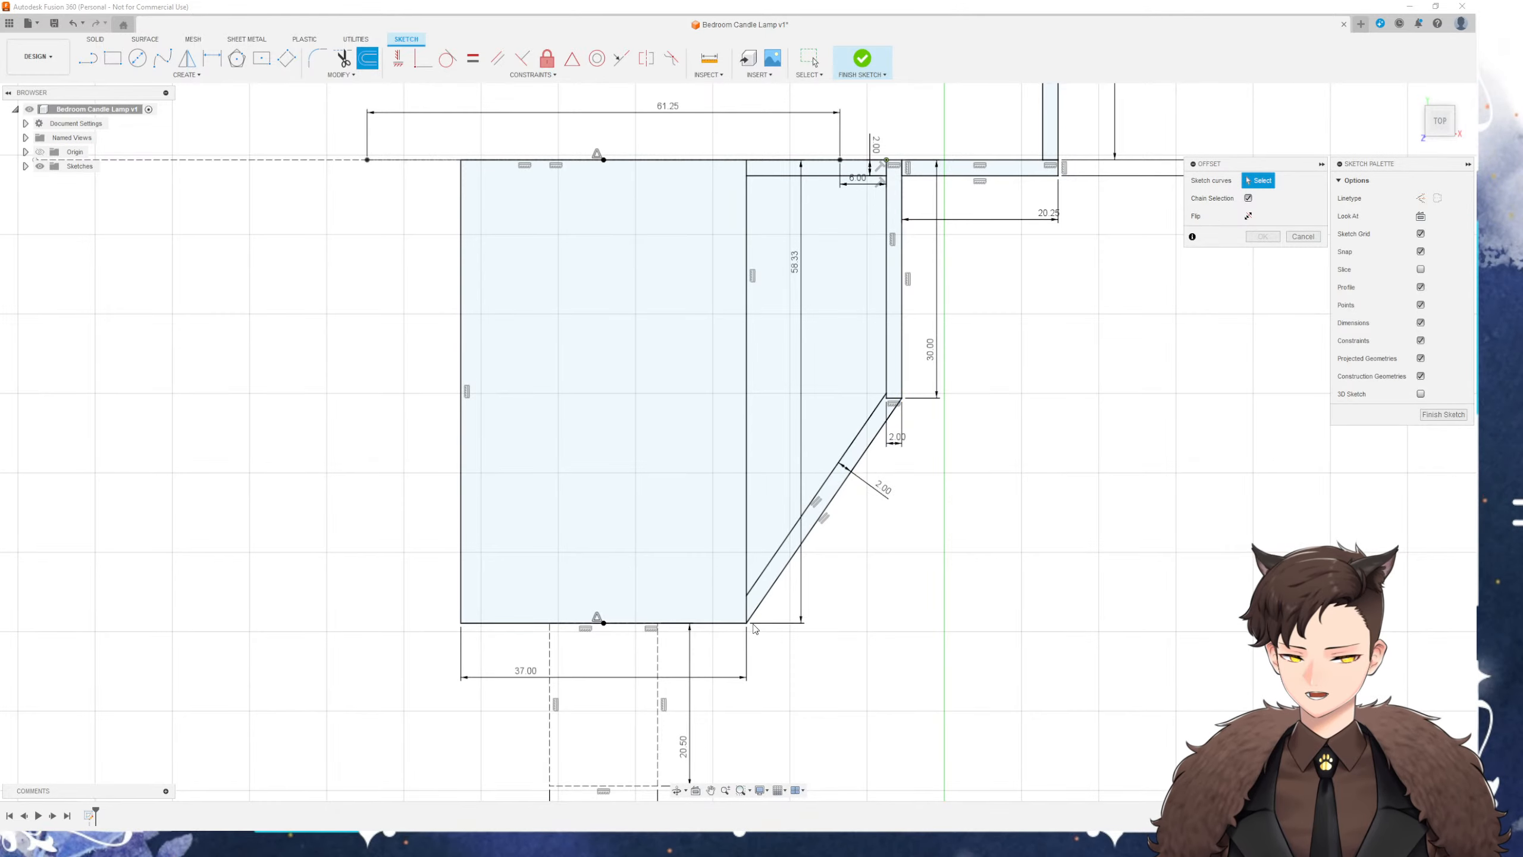
{"action": "left_click", "coordinate": [748, 445]}
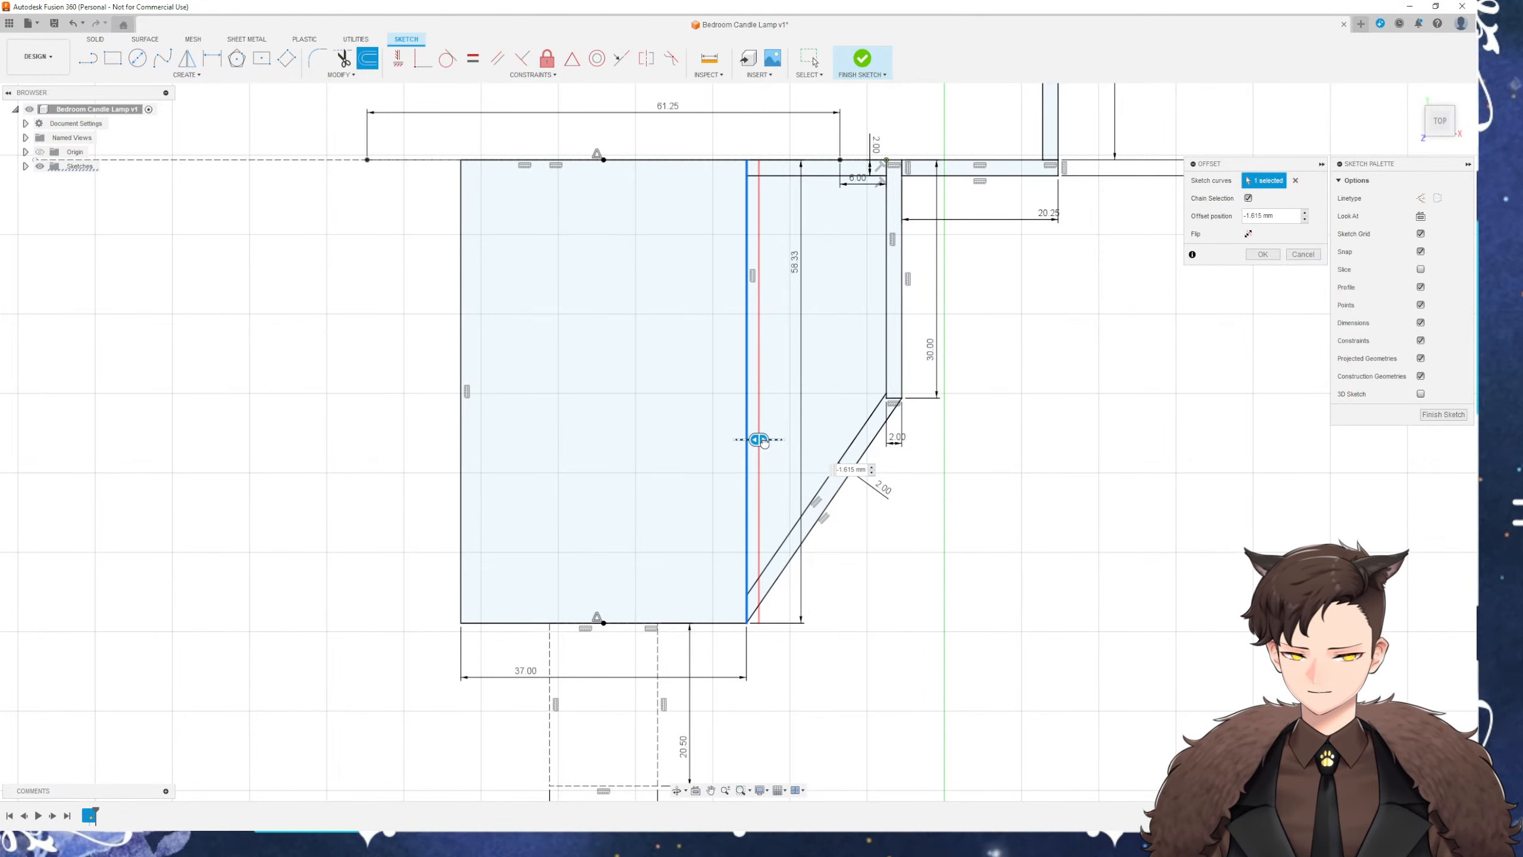
{"action": "key", "text": "Escape"}
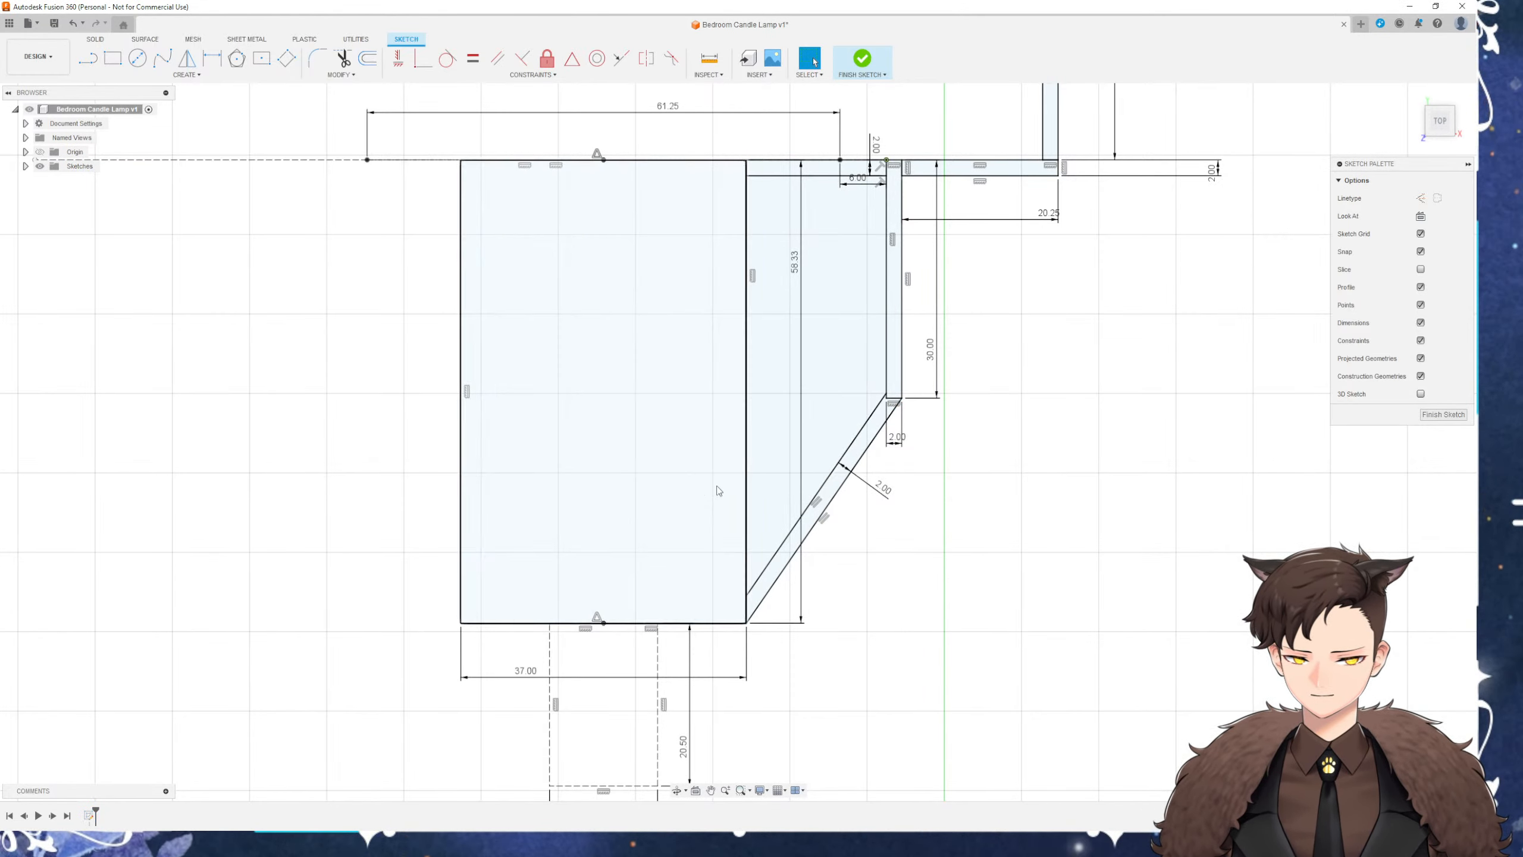
{"action": "left_click", "coordinate": [369, 58]}
{"action": "left_click", "coordinate": [482, 267]}
{"action": "key", "text": "Escape"}
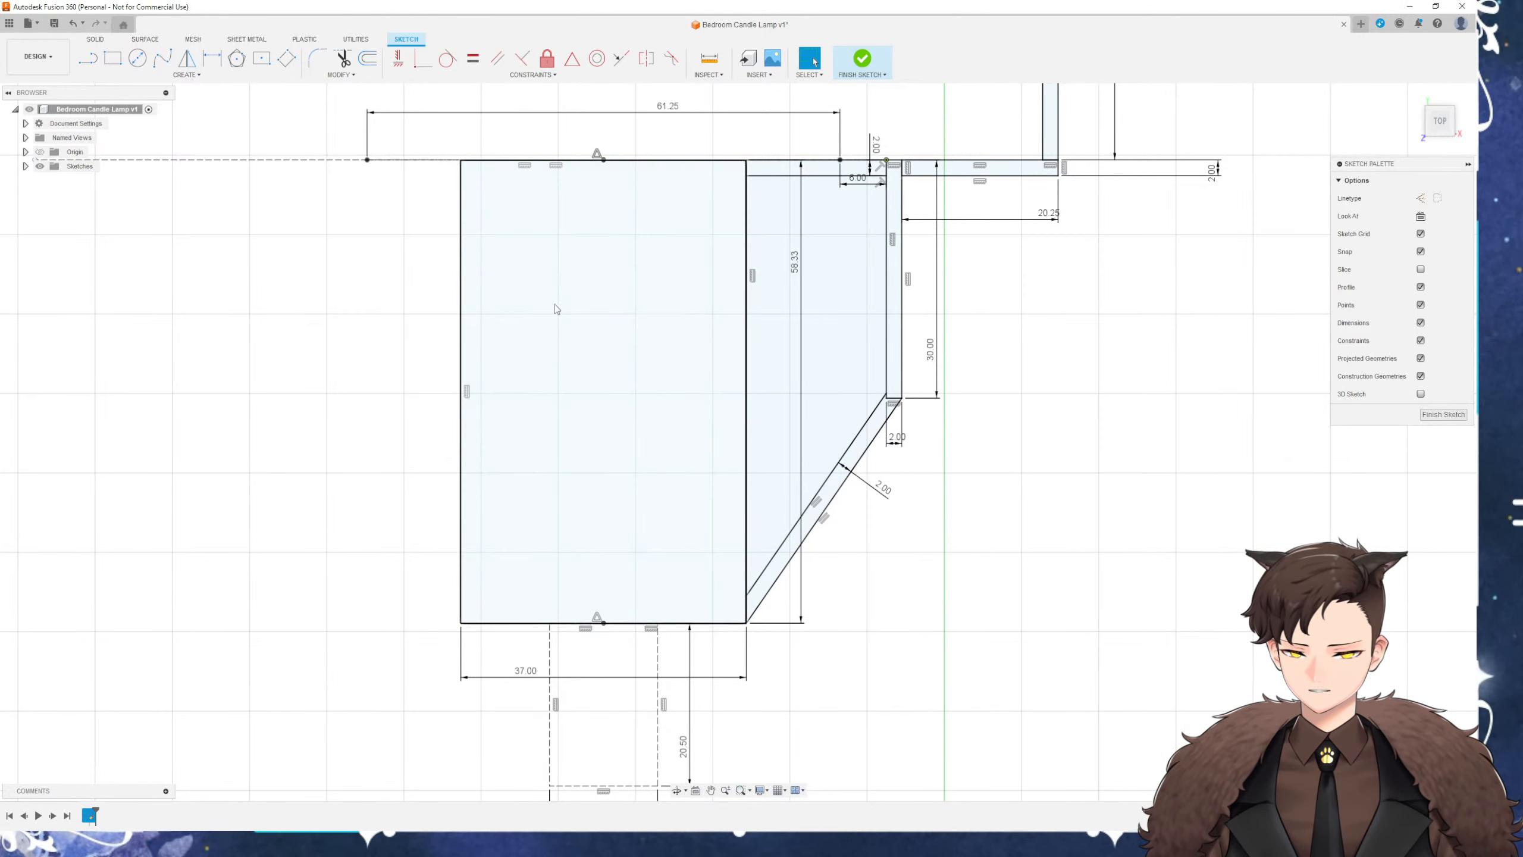
Offset both vertical sides and the bottom edge of the 37 mm wide rectangle outward by 2 mm
{"action": "left_click", "coordinate": [461, 284]}
{"action": "left_click", "coordinate": [747, 247], "text": "ctrl"}
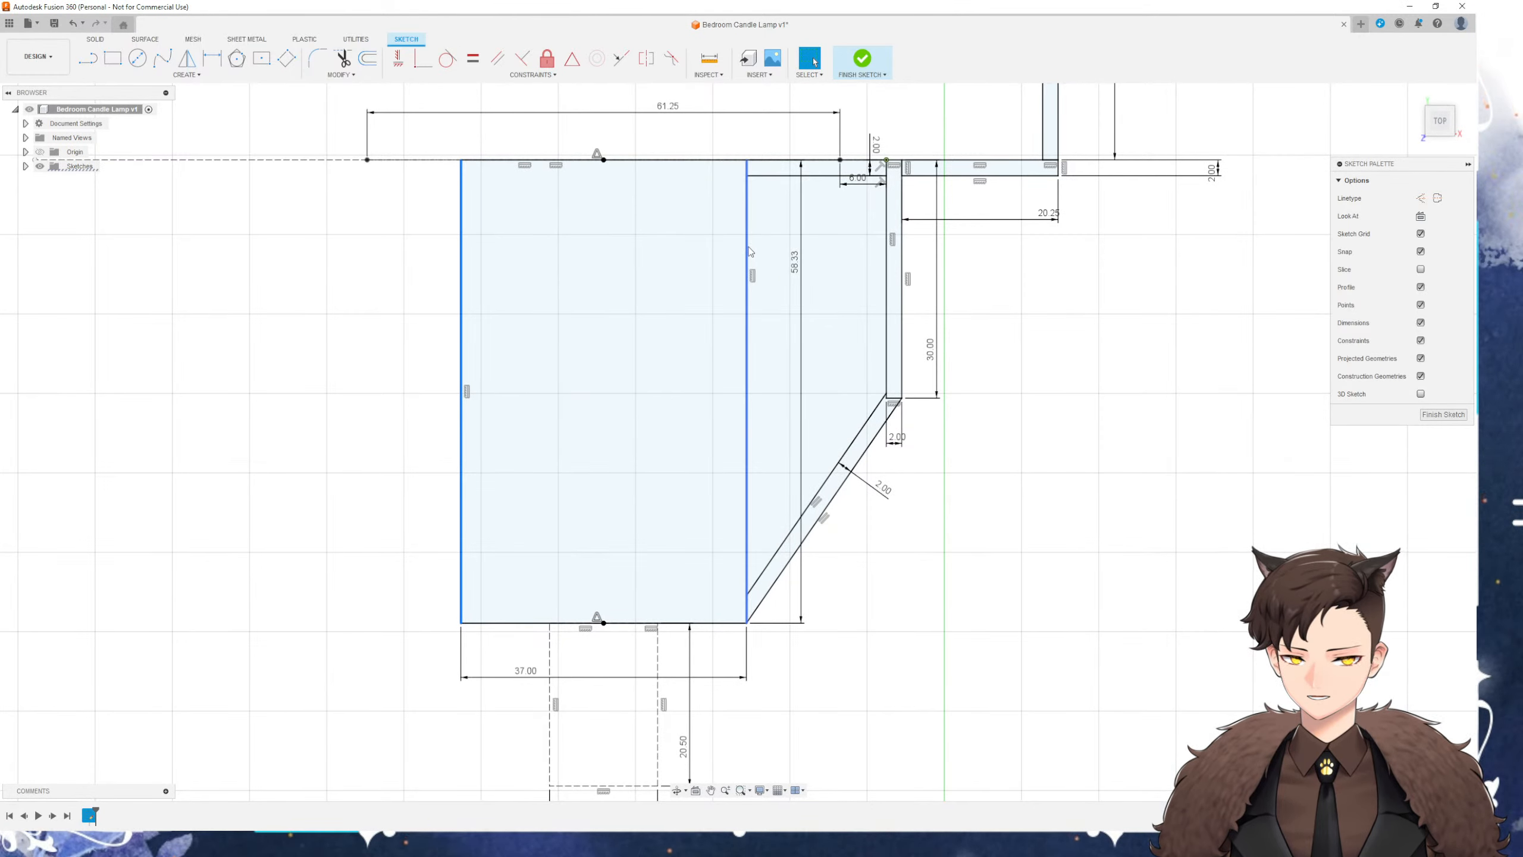
{"action": "left_click", "coordinate": [708, 624], "text": "ctrl"}
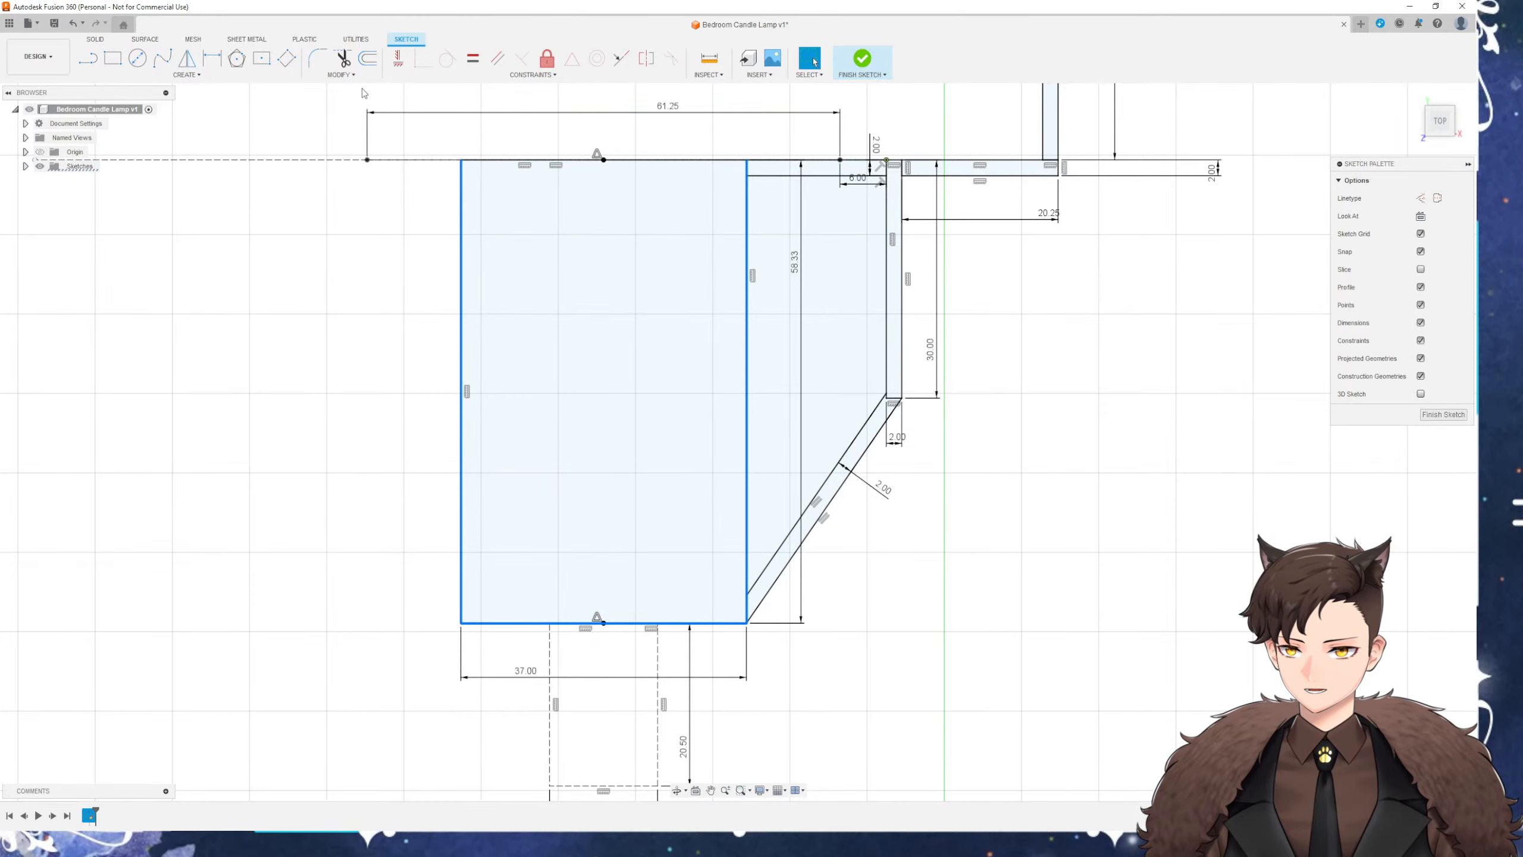
{"action": "left_click", "coordinate": [367, 58]}
{"action": "left_click_drag", "start_coordinate": [690, 618], "coordinate": [696, 637]}
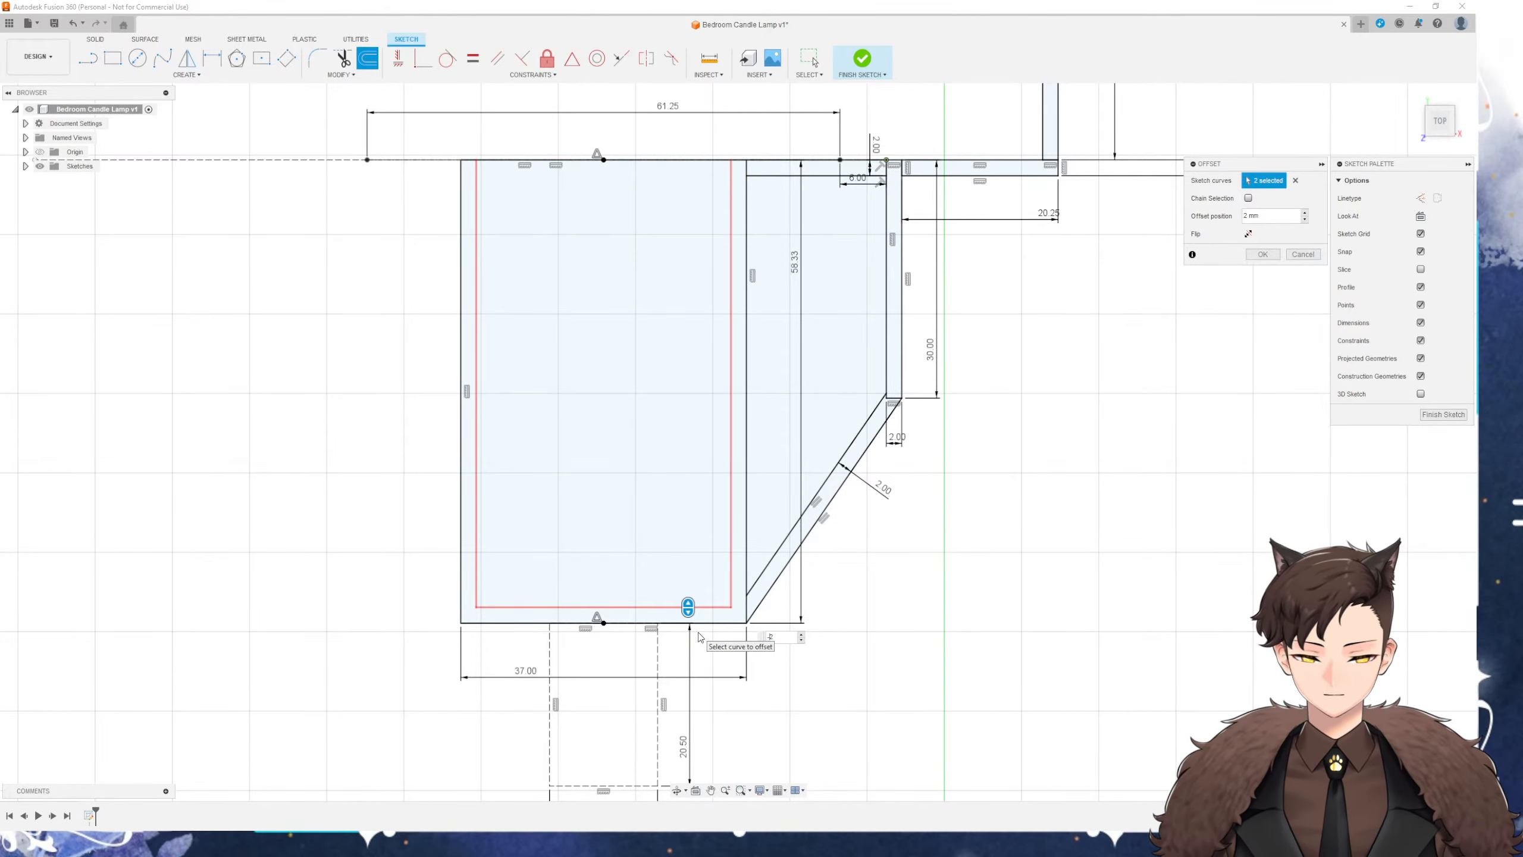
{"action": "key", "text": "Return"}
Delete both parallel diagonal lines between the rectangle's lower corner and the 30 mm leg
{"action": "scroll", "coordinate": [788, 621], "scroll_direction": "up", "scroll_amount": 2}
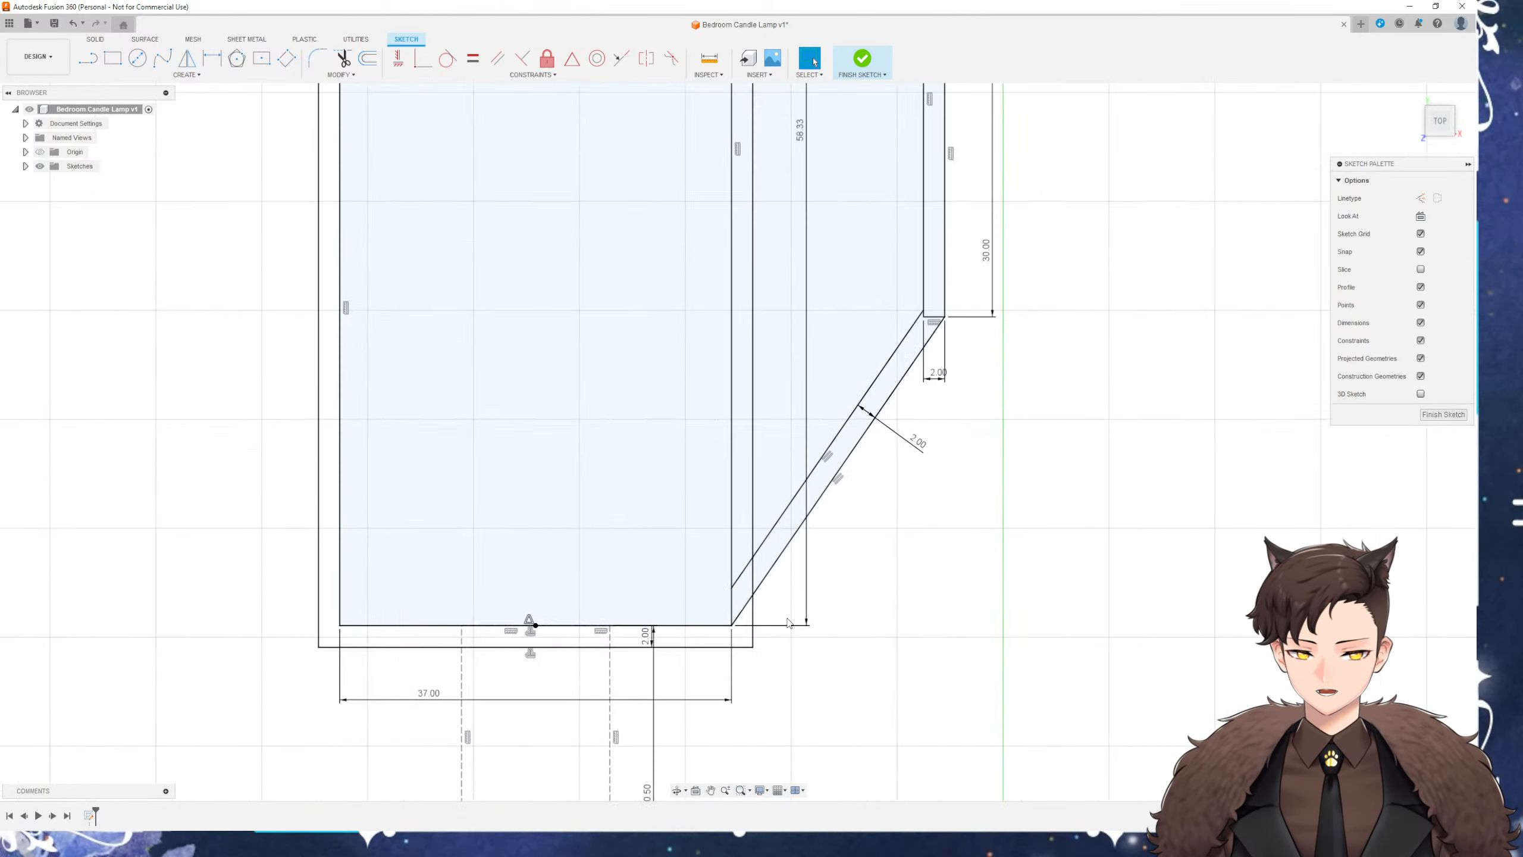
{"action": "scroll", "coordinate": [788, 622], "scroll_direction": "up", "scroll_amount": 1}
{"action": "middle_click_drag", "start_coordinate": [936, 527], "coordinate": [816, 588]}
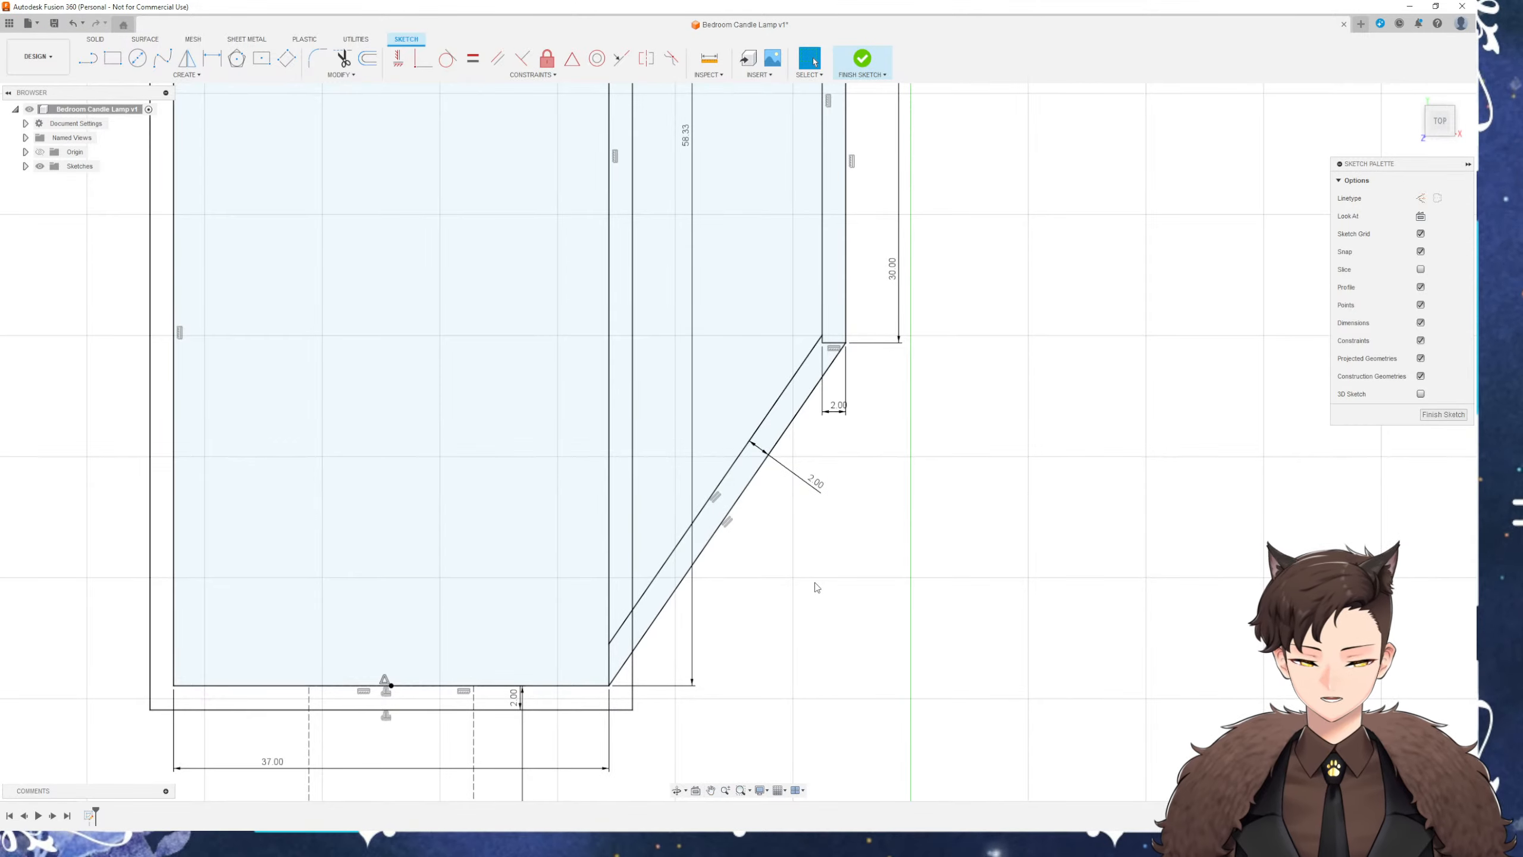
{"action": "left_click", "coordinate": [731, 469]}
{"action": "key", "text": "Delete"}
{"action": "left_click", "coordinate": [752, 480]}
{"action": "key", "text": "Delete"}
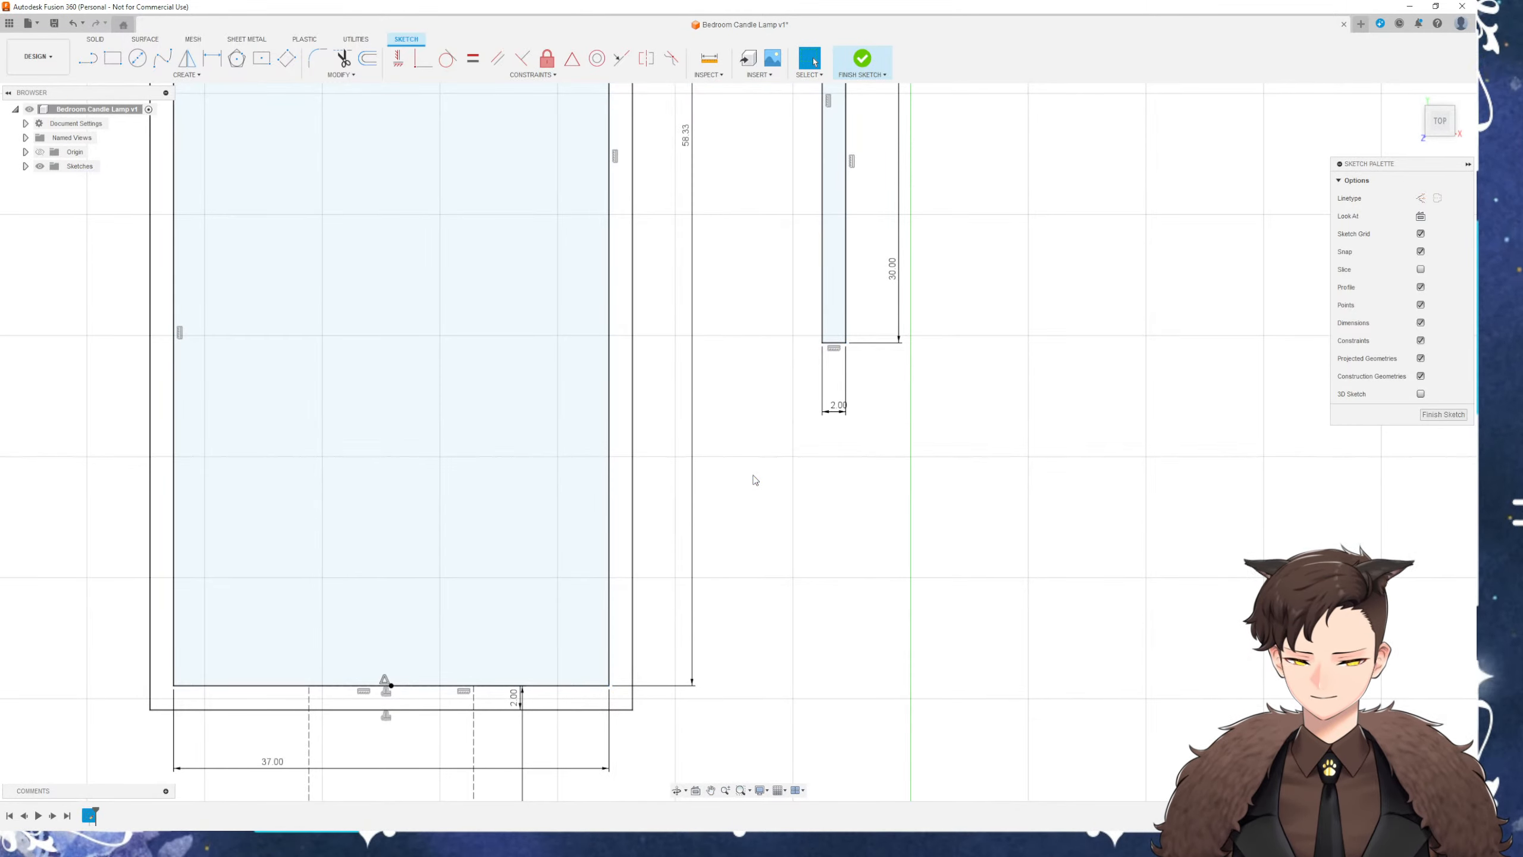
Draw a 45° line from the rectangle's lower corner out to beneath the leg's outer edge, and connect it vertically to the leg
{"action": "key", "text": "l"}
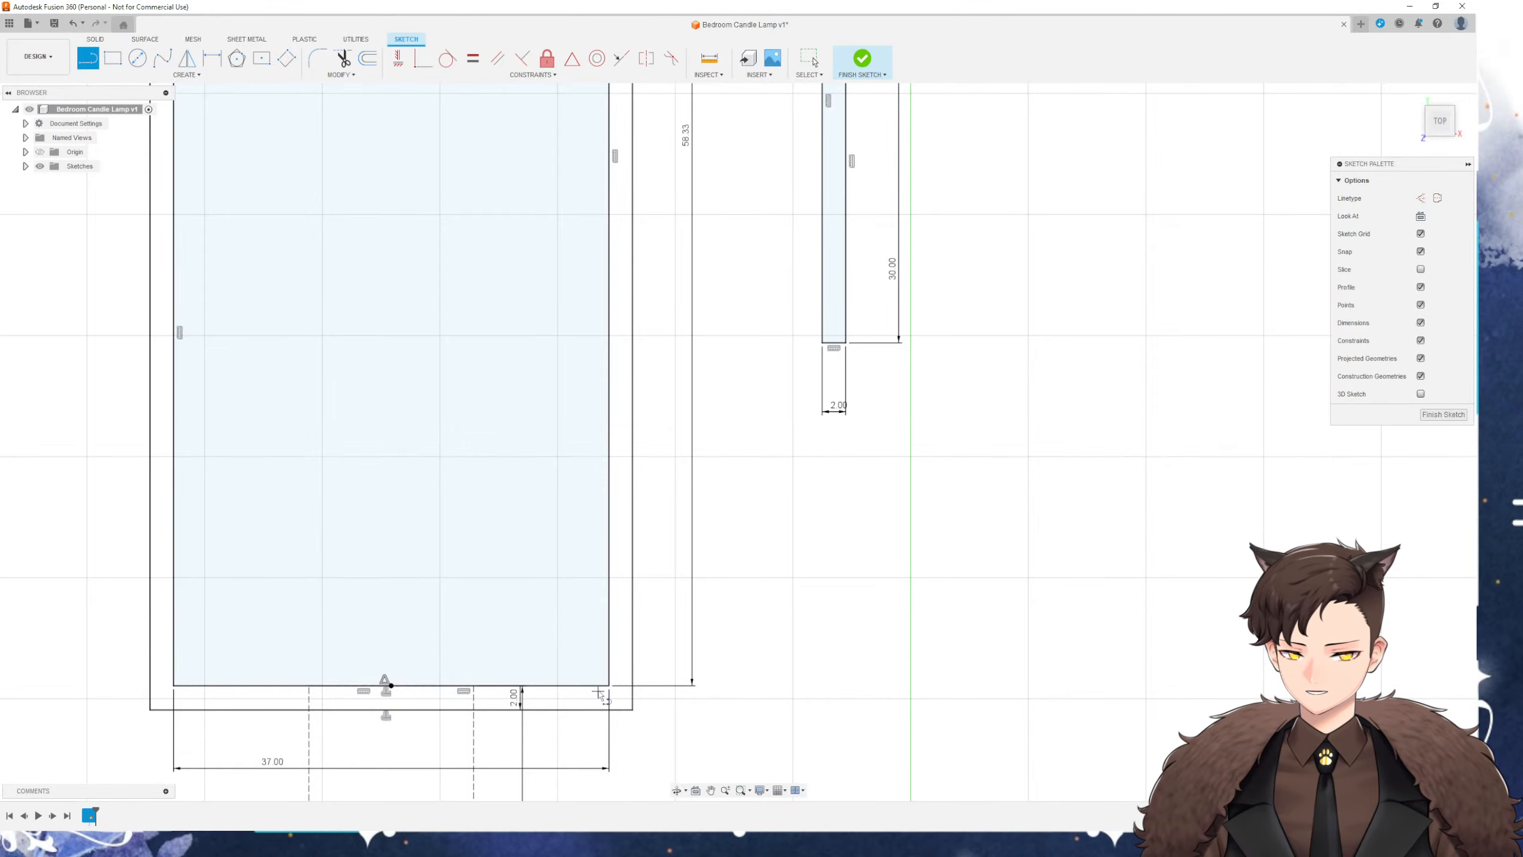
{"action": "left_click", "coordinate": [609, 685]}
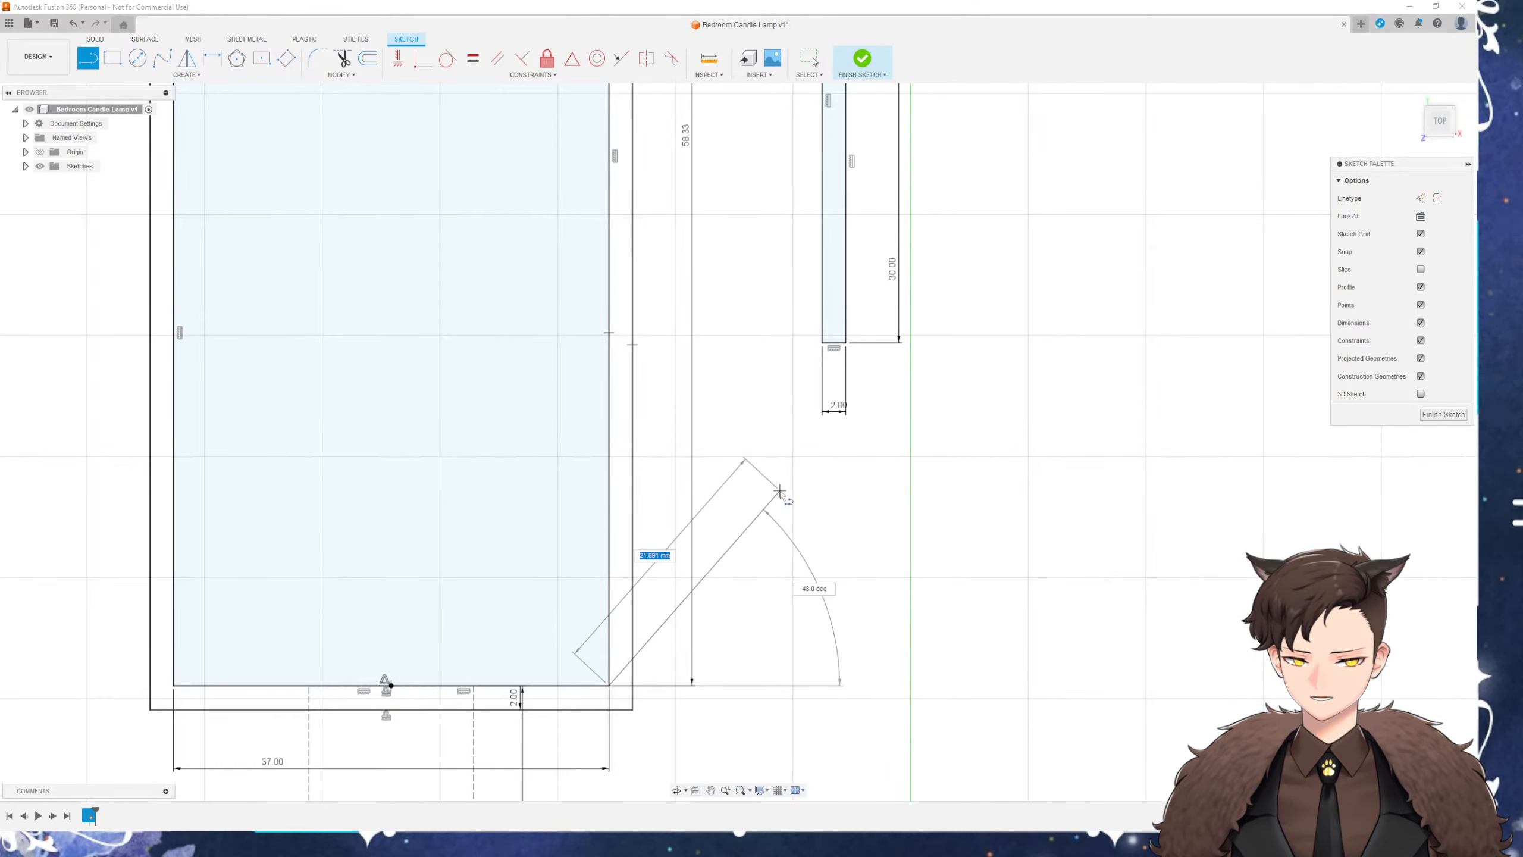
{"action": "key", "text": "Tab"}
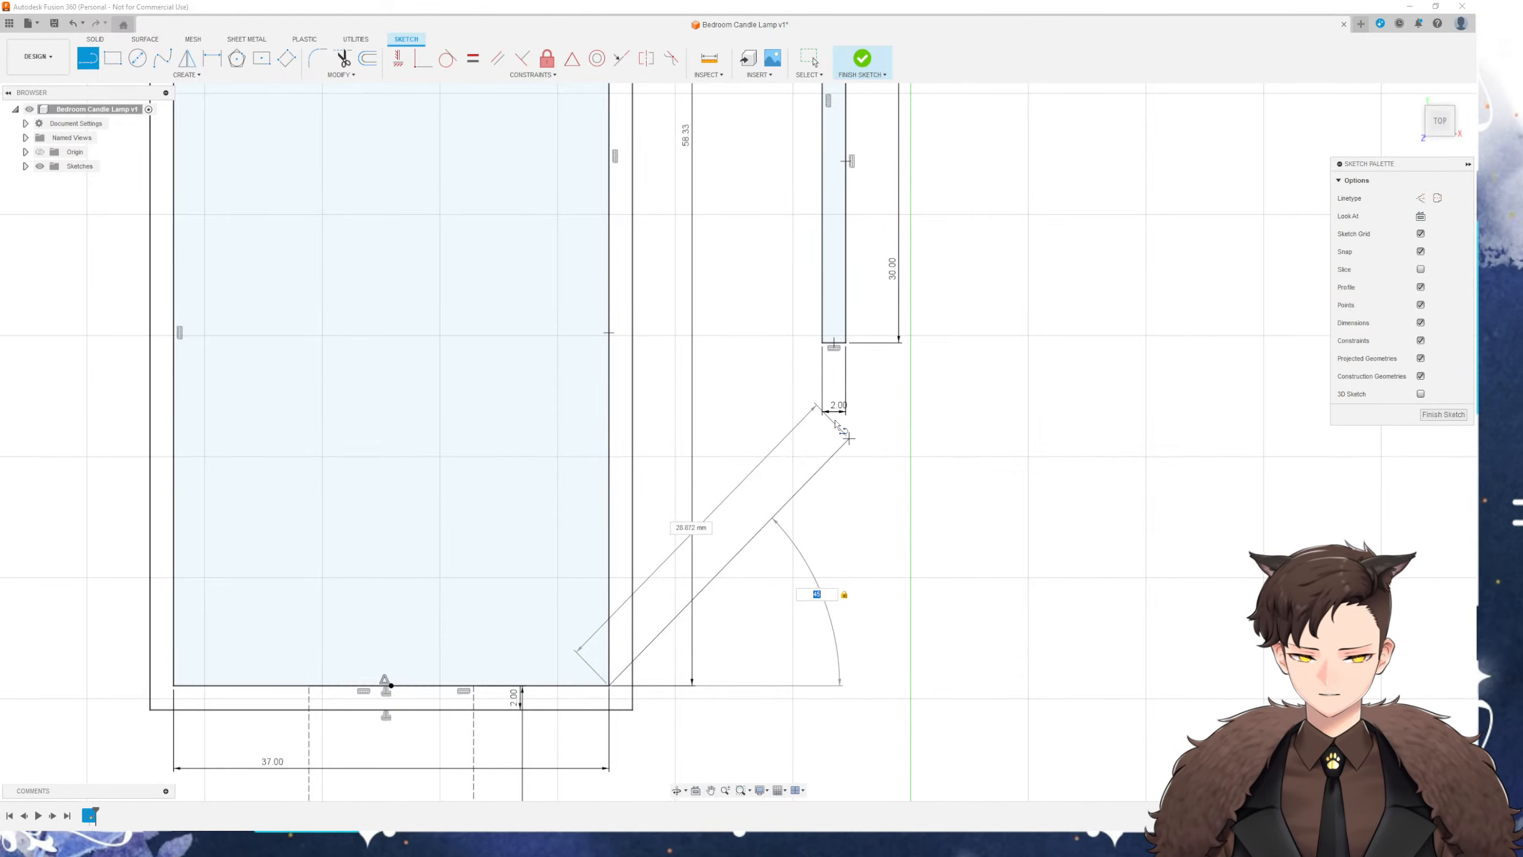
{"action": "left_click", "coordinate": [846, 443]}
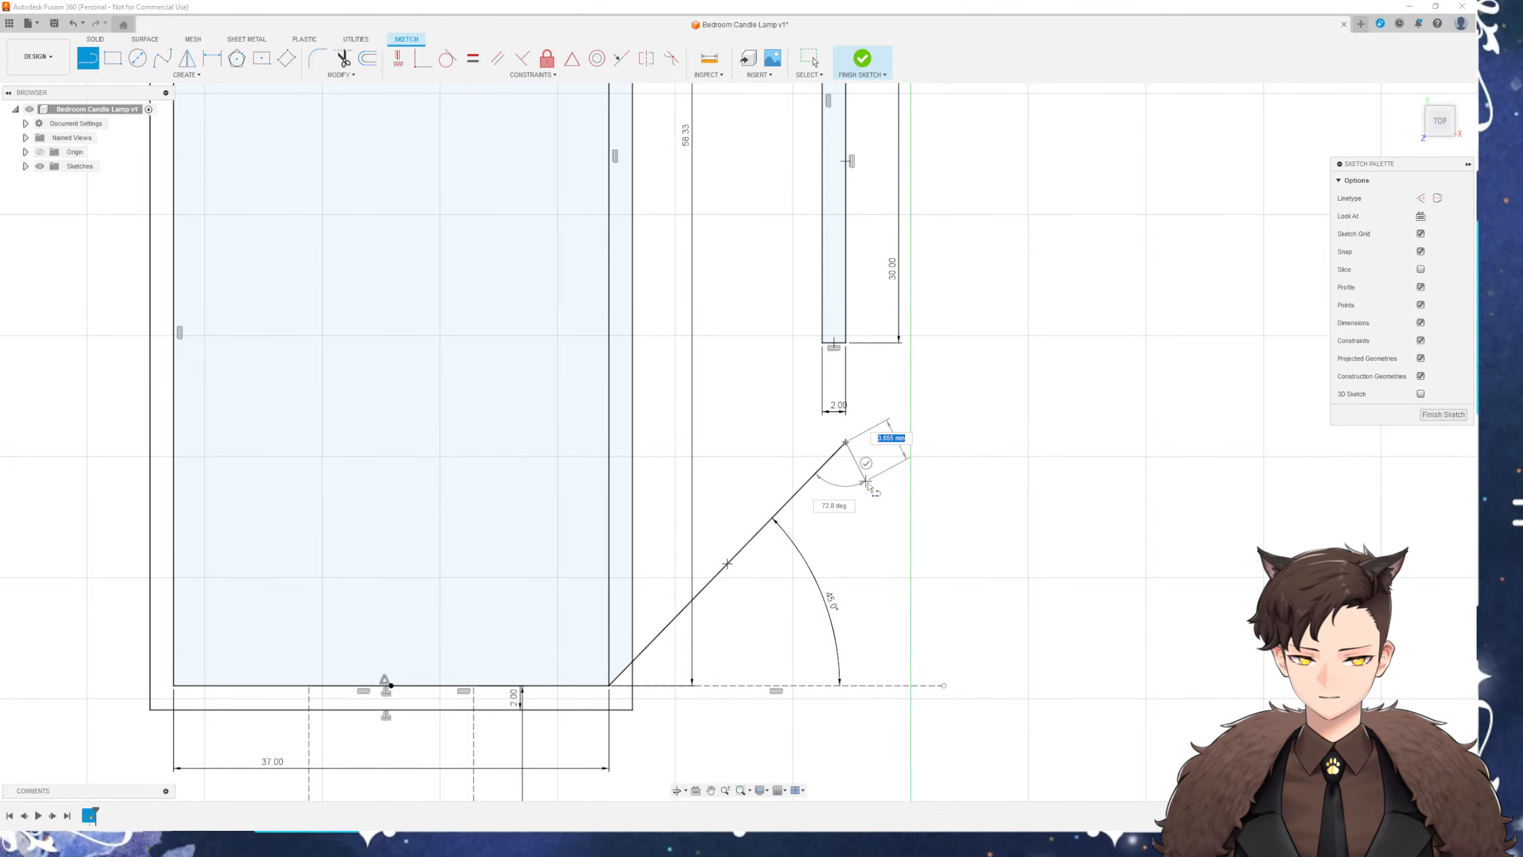
{"action": "left_click", "coordinate": [846, 345]}
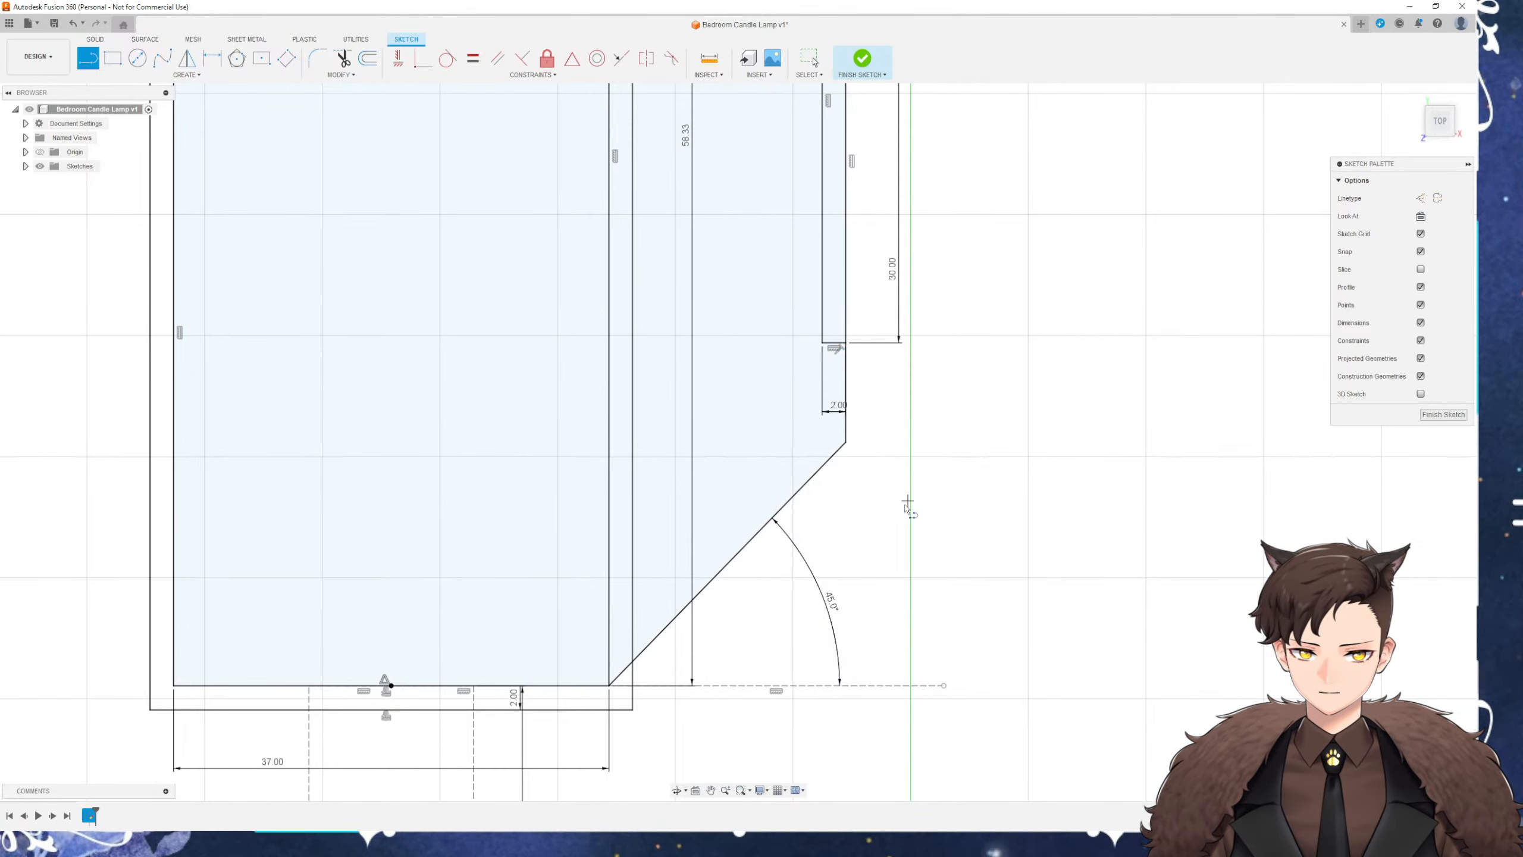
Draw a parallel line inside the 45° line, from the rectangle's side toward the leg, and dimension the spacing to 2 mm
{"action": "middle_click_drag", "start_coordinate": [891, 516], "coordinate": [919, 484]}
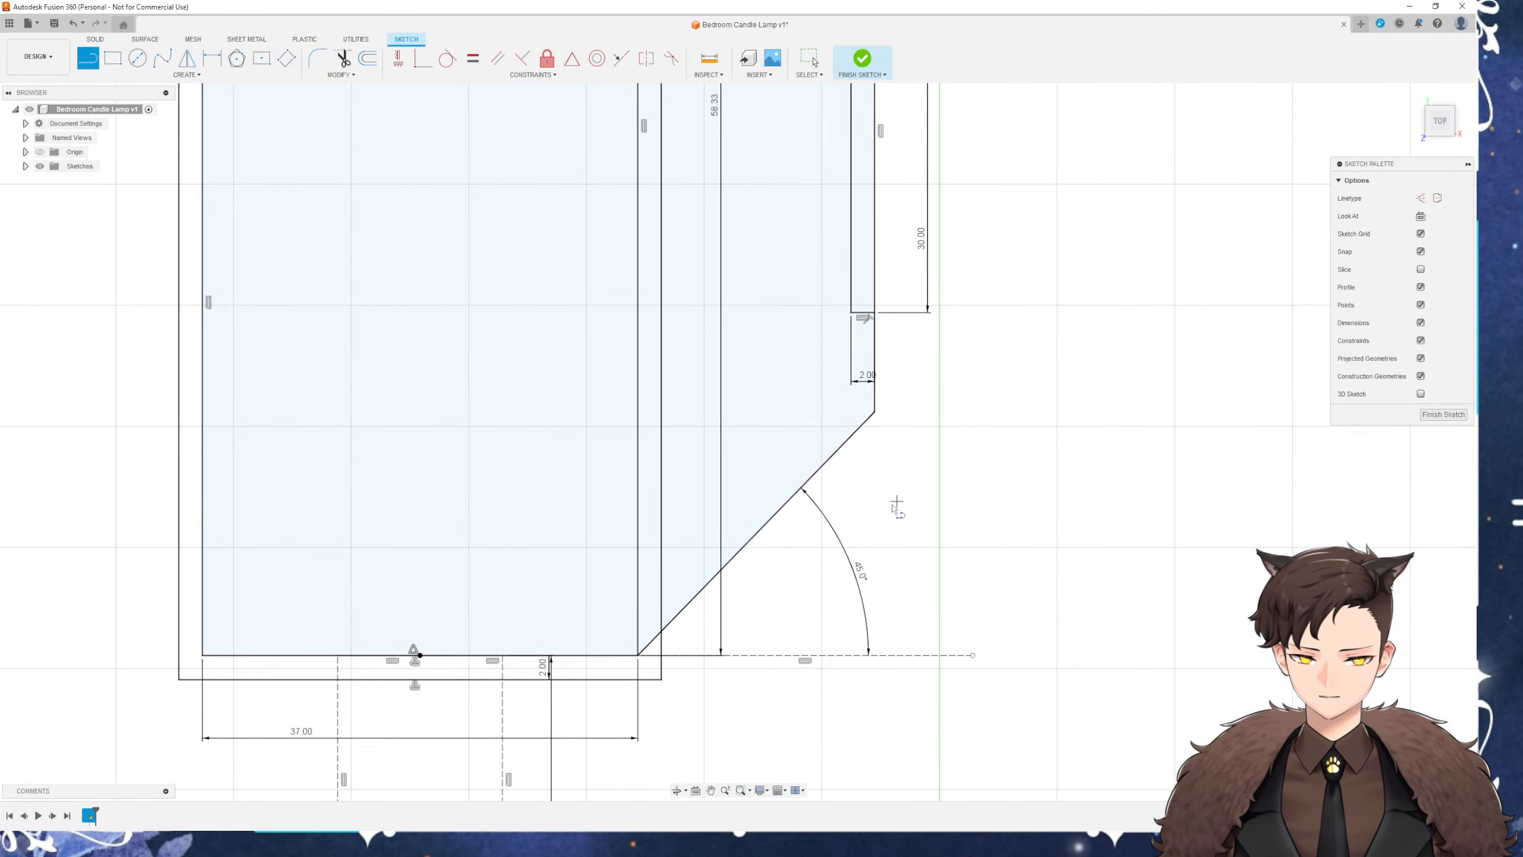
{"action": "left_click", "coordinate": [638, 607]}
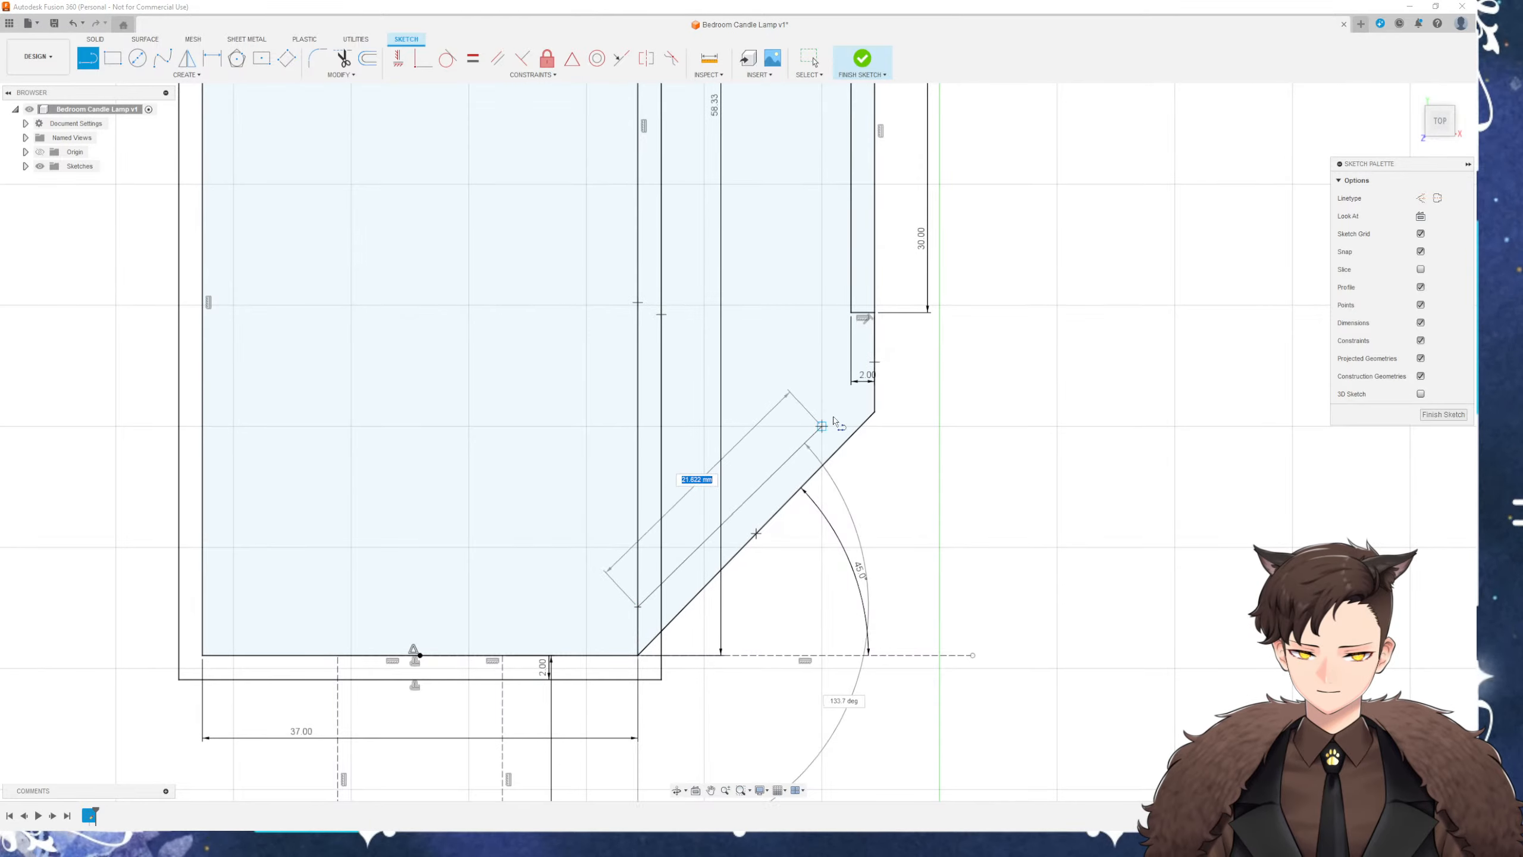
{"action": "left_click", "coordinate": [862, 377]}
{"action": "key", "text": "Escape"}
{"action": "key", "text": "d"}
{"action": "left_click", "coordinate": [795, 443]}
{"action": "left_click", "coordinate": [816, 471]}
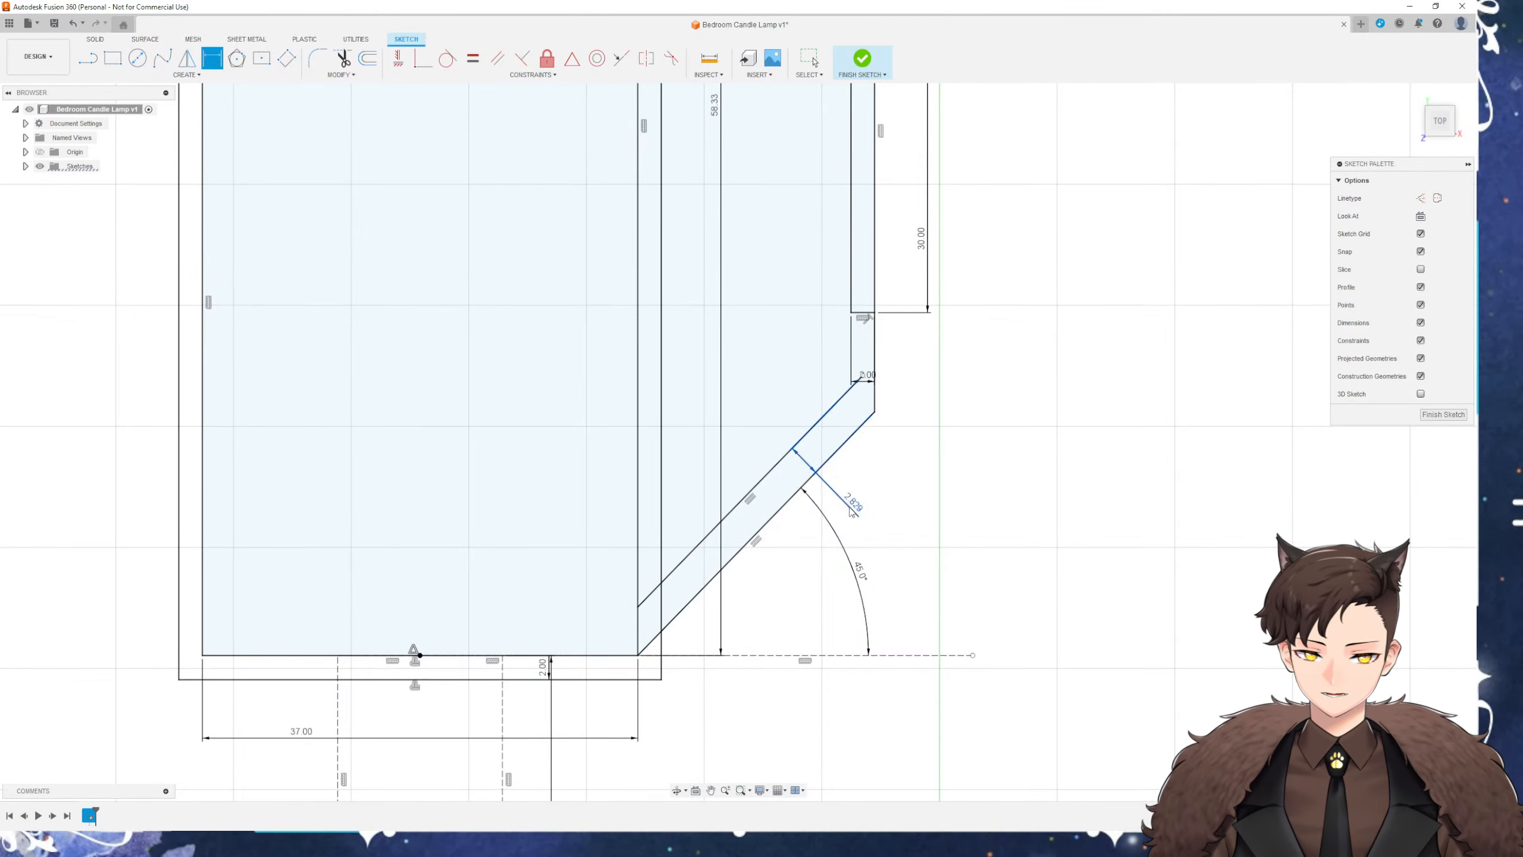
{"action": "left_click", "coordinate": [863, 497]}
{"action": "key", "text": "Escape"}
Try leg lengths of 35 mm and 36 mm to bring its lower end toward the diagonal strip
{"action": "scroll", "coordinate": [854, 489], "scroll_direction": "up", "scroll_amount": 2}
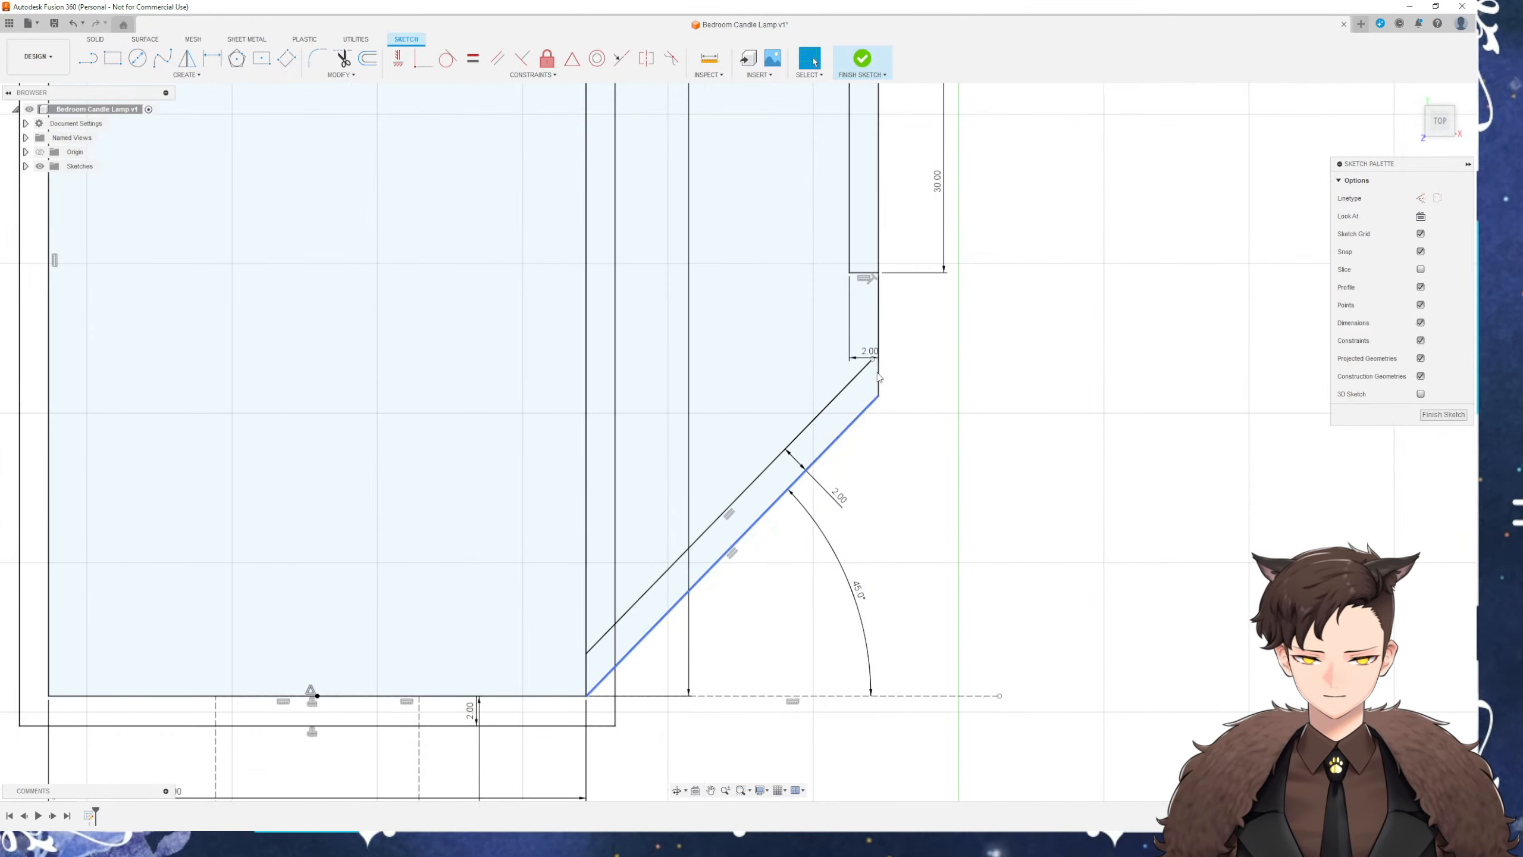
{"action": "double_click", "coordinate": [940, 180]}
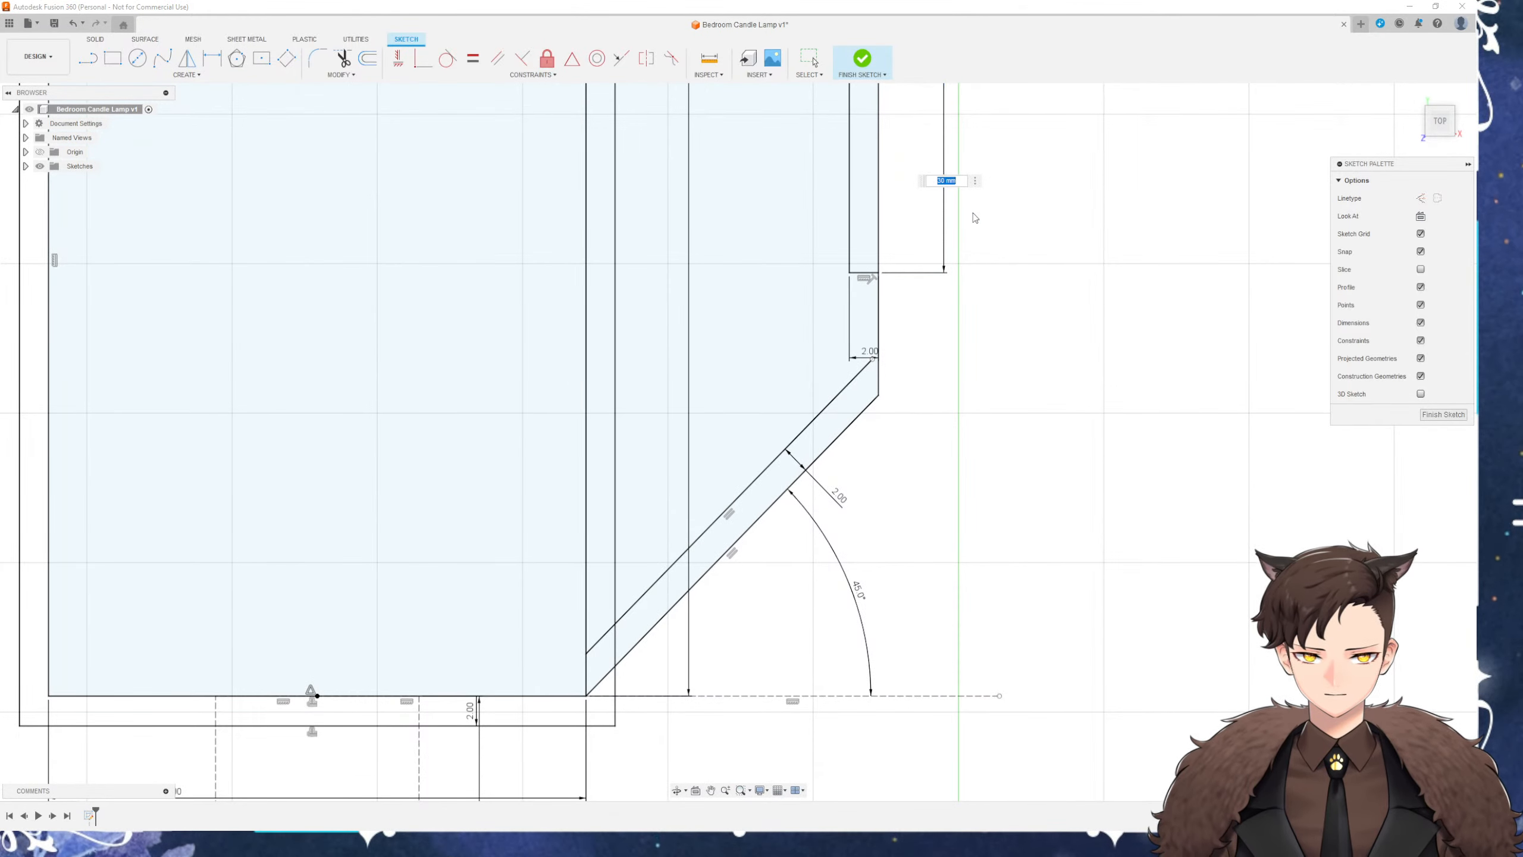
{"action": "type", "text": "35"}
{"action": "key", "text": "Return"}
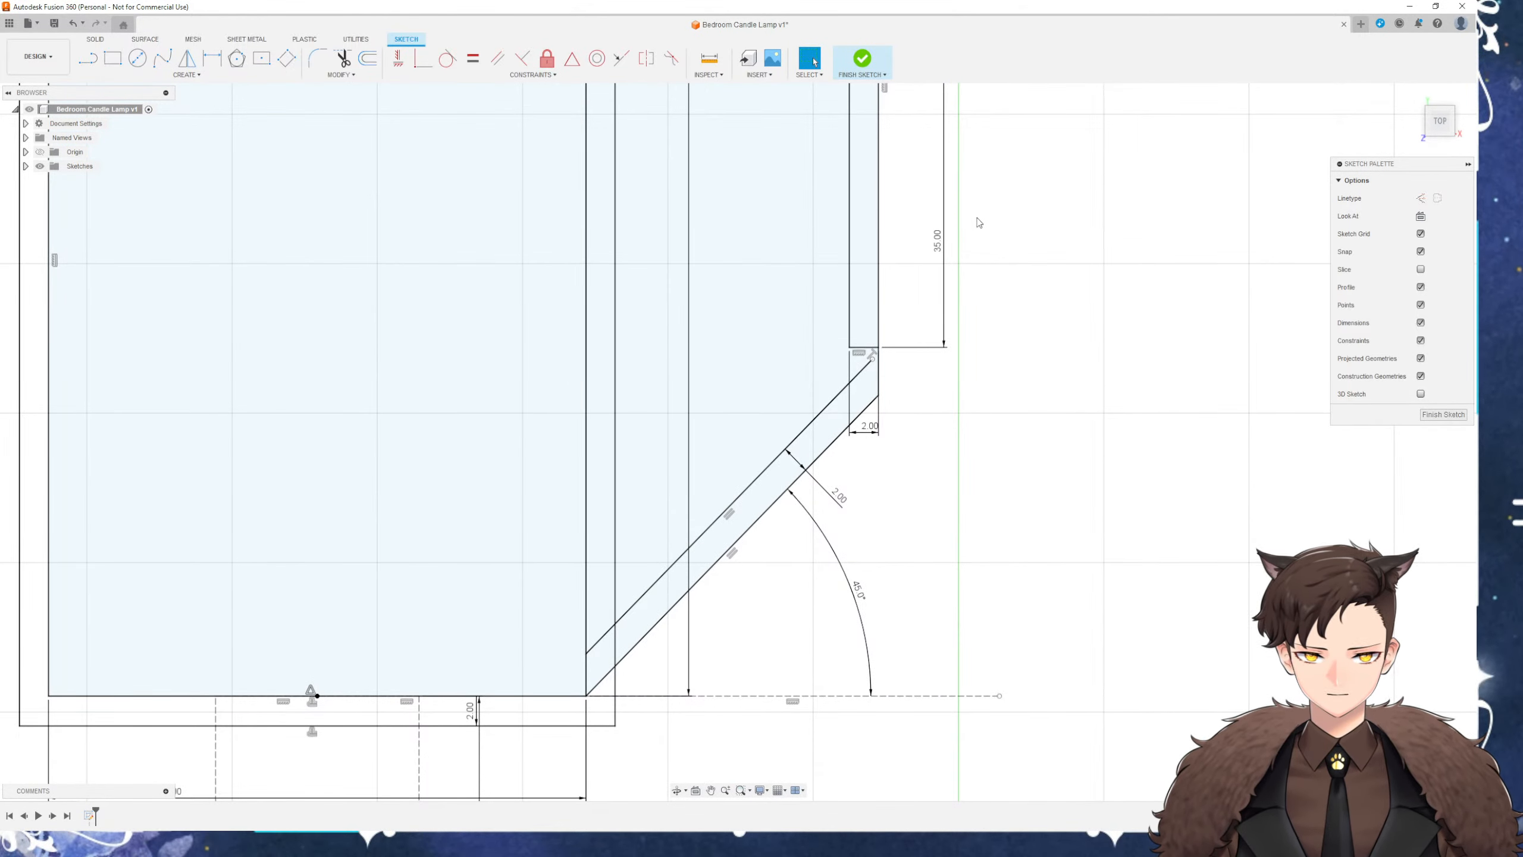
{"action": "double_click", "coordinate": [939, 240]}
{"action": "type", "text": "36"}
{"action": "key", "text": "Return"}
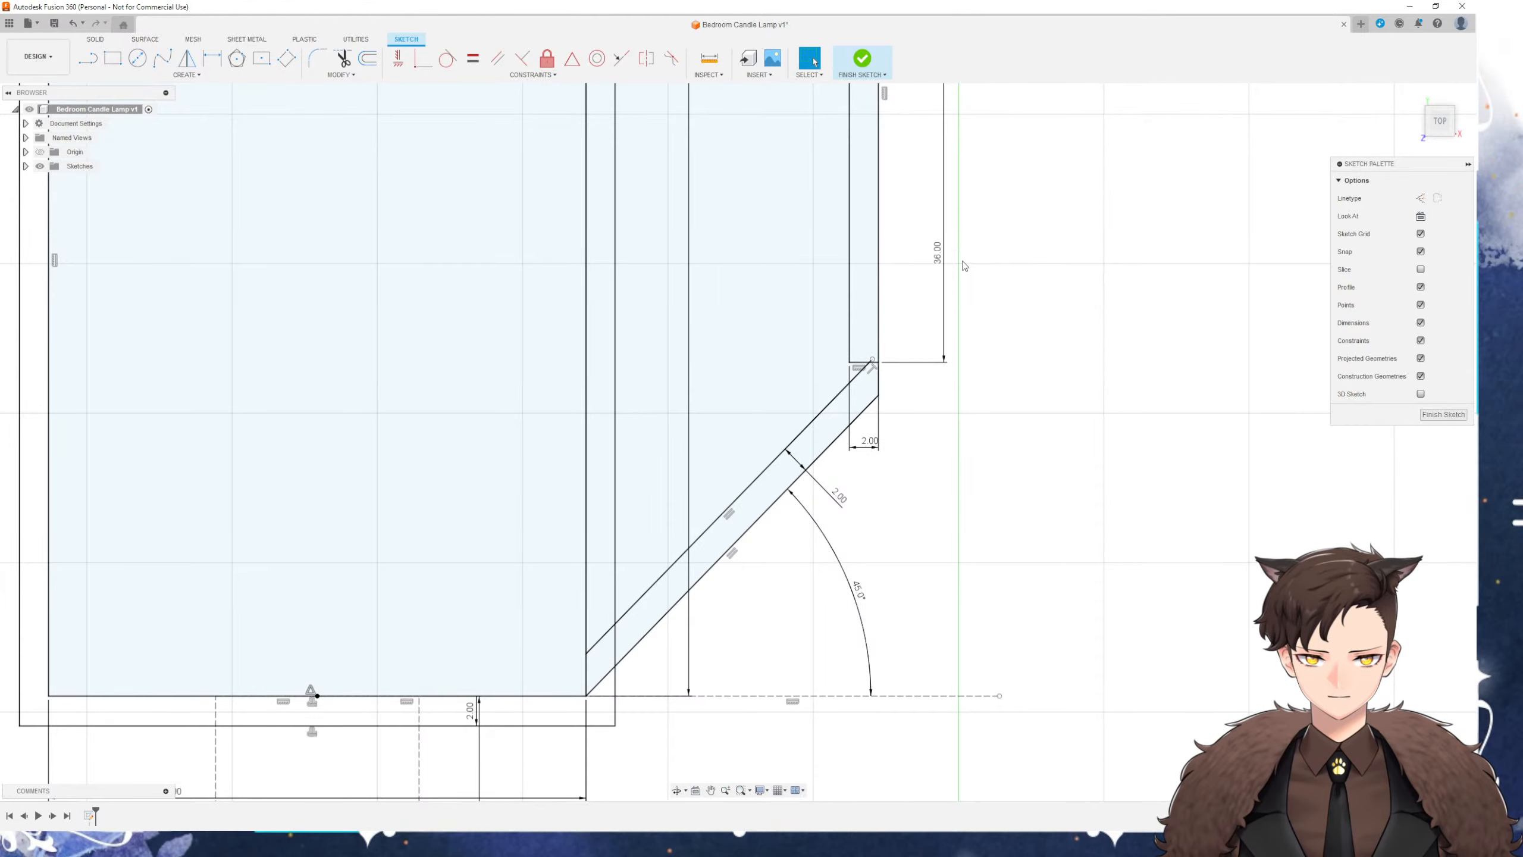
Delete the leg's length dimension and lower its end edge to where the leg meets the diagonal strip
{"action": "left_click", "coordinate": [945, 313]}
{"action": "key", "text": "Delete"}
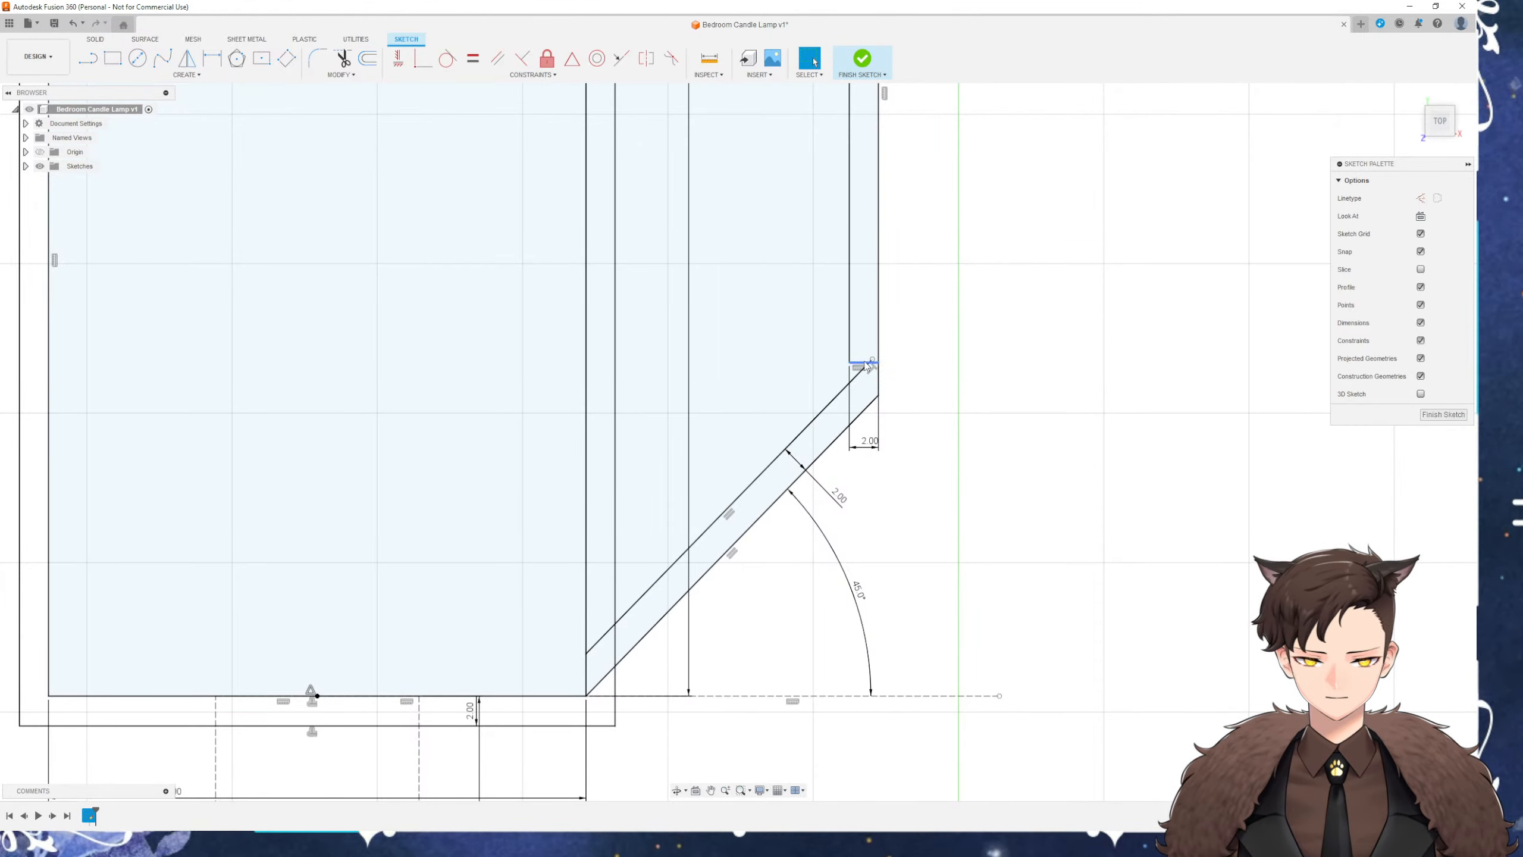
{"action": "left_click_drag", "start_coordinate": [862, 361], "coordinate": [862, 388]}
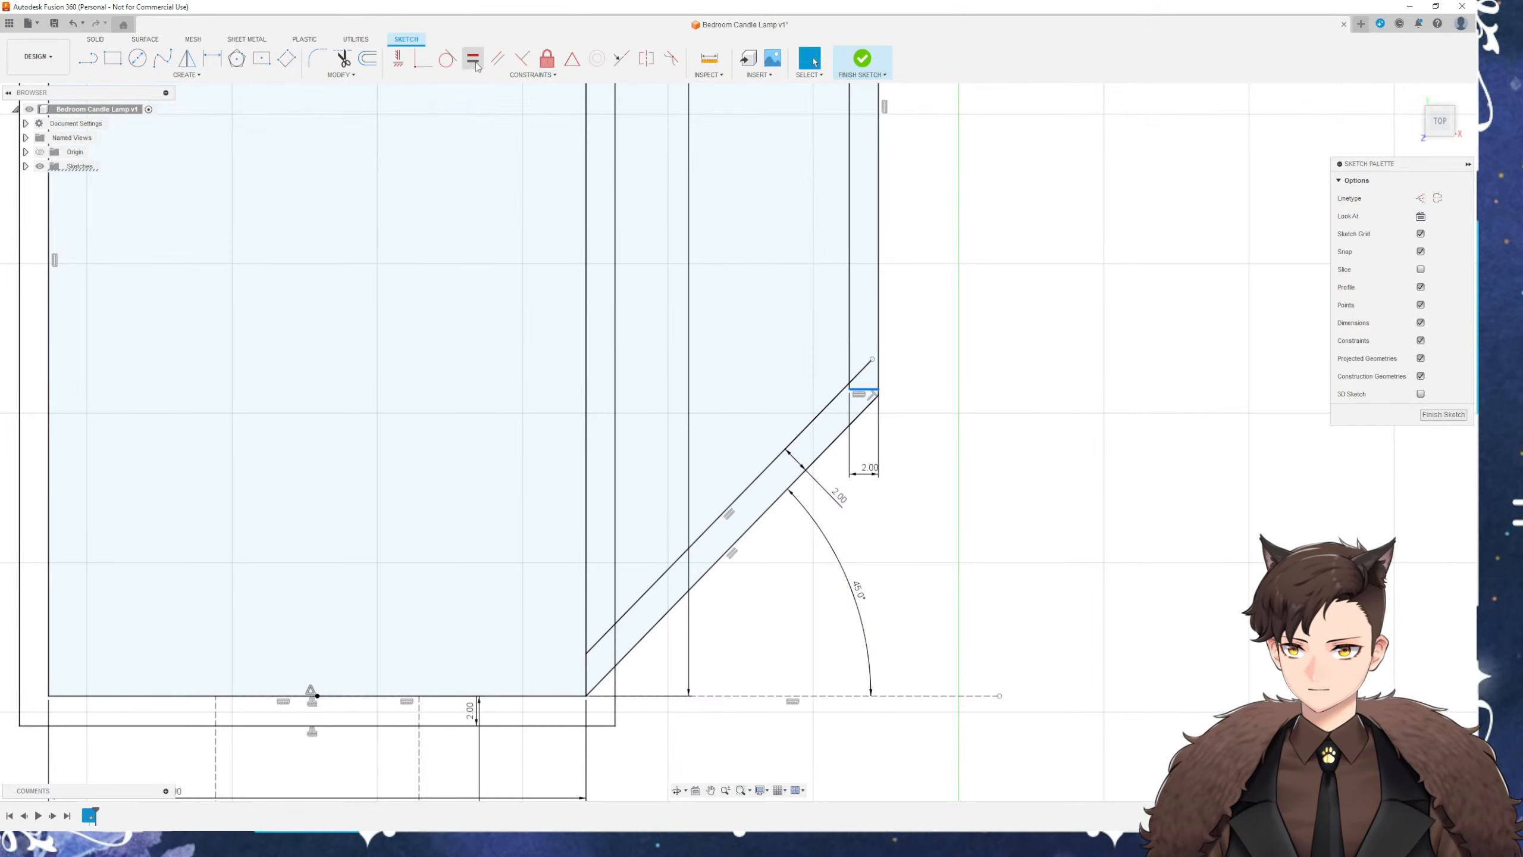
Trim the part of the inner 45° line that extends into the lengthened leg
{"action": "left_click", "coordinate": [342, 58]}
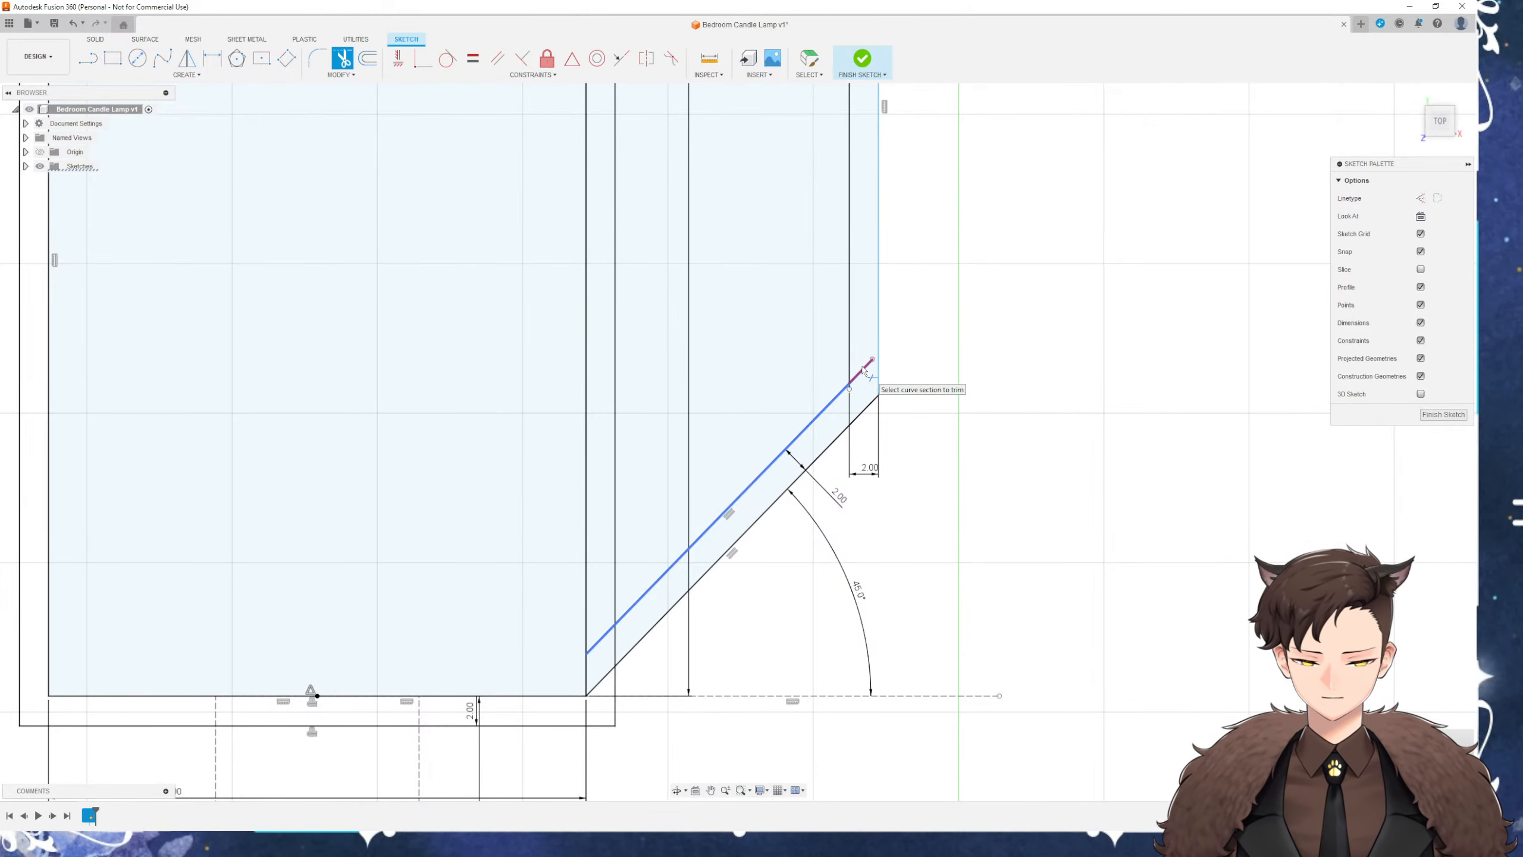
{"action": "key", "text": "Escape"}
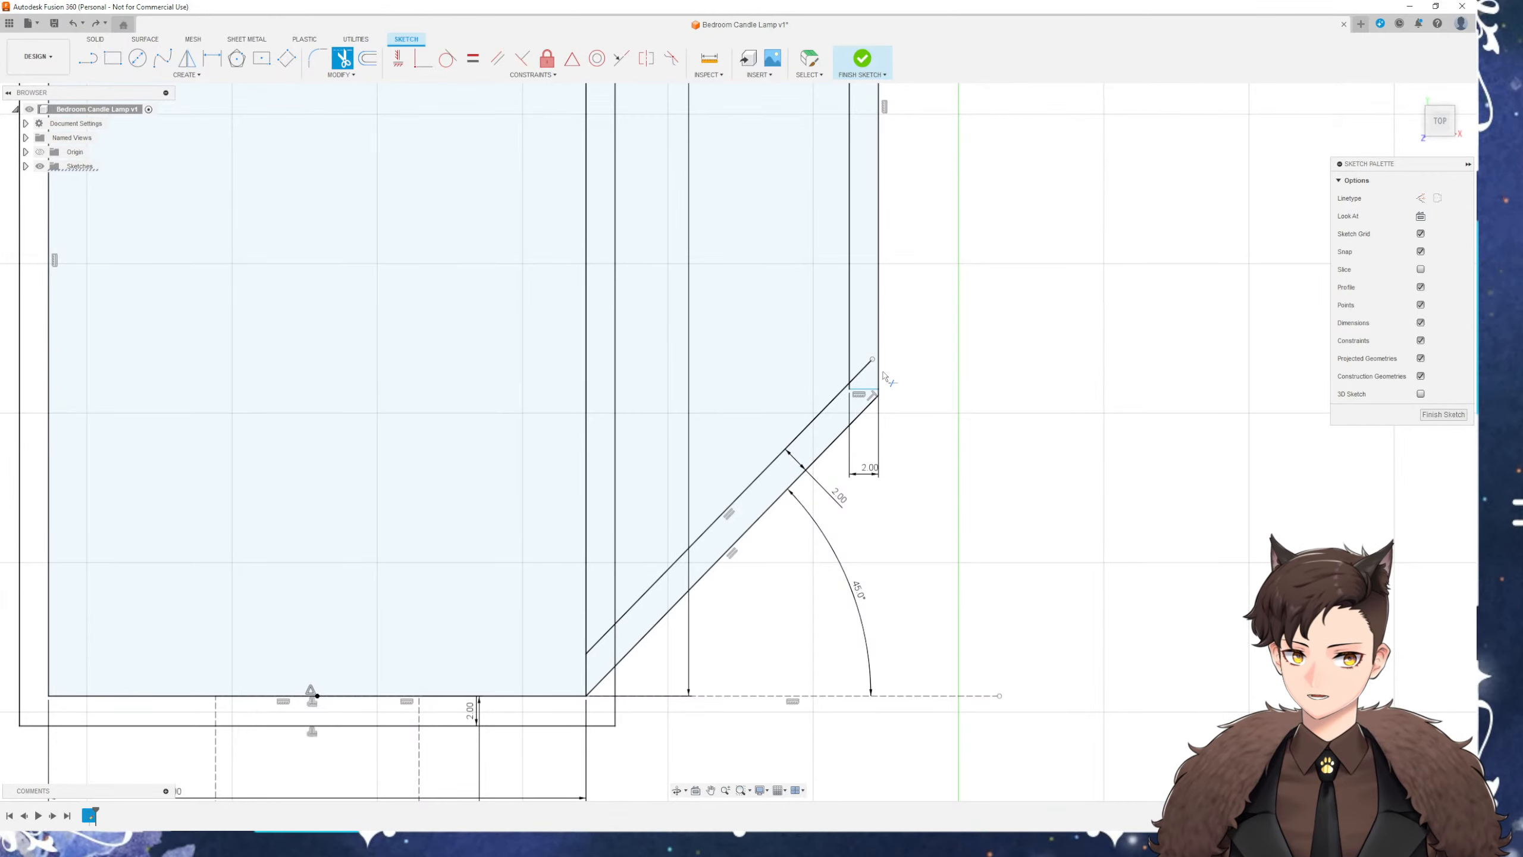
{"action": "scroll", "coordinate": [861, 386], "scroll_direction": "down", "scroll_amount": 2}
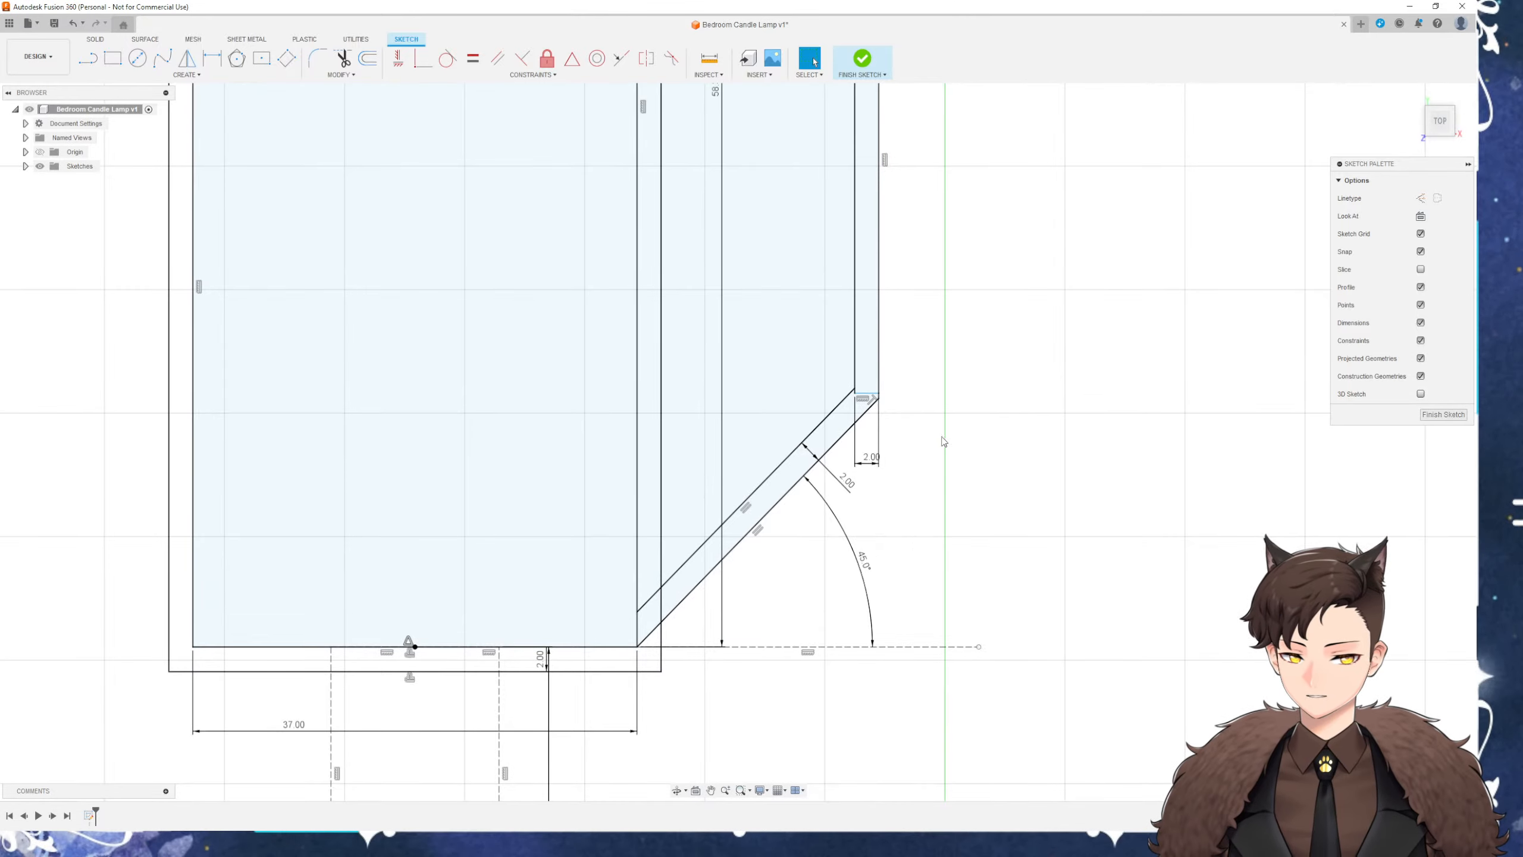
Save the design as a new version and review the leg, the 45° strip and the offset rectangle
{"action": "middle_click_drag", "start_coordinate": [942, 437], "coordinate": [1023, 469]}
{"action": "key", "text": "ctrl+s"}
{"action": "key", "text": "Return"}
{"action": "scroll", "coordinate": [1019, 472], "scroll_direction": "down", "scroll_amount": 2}
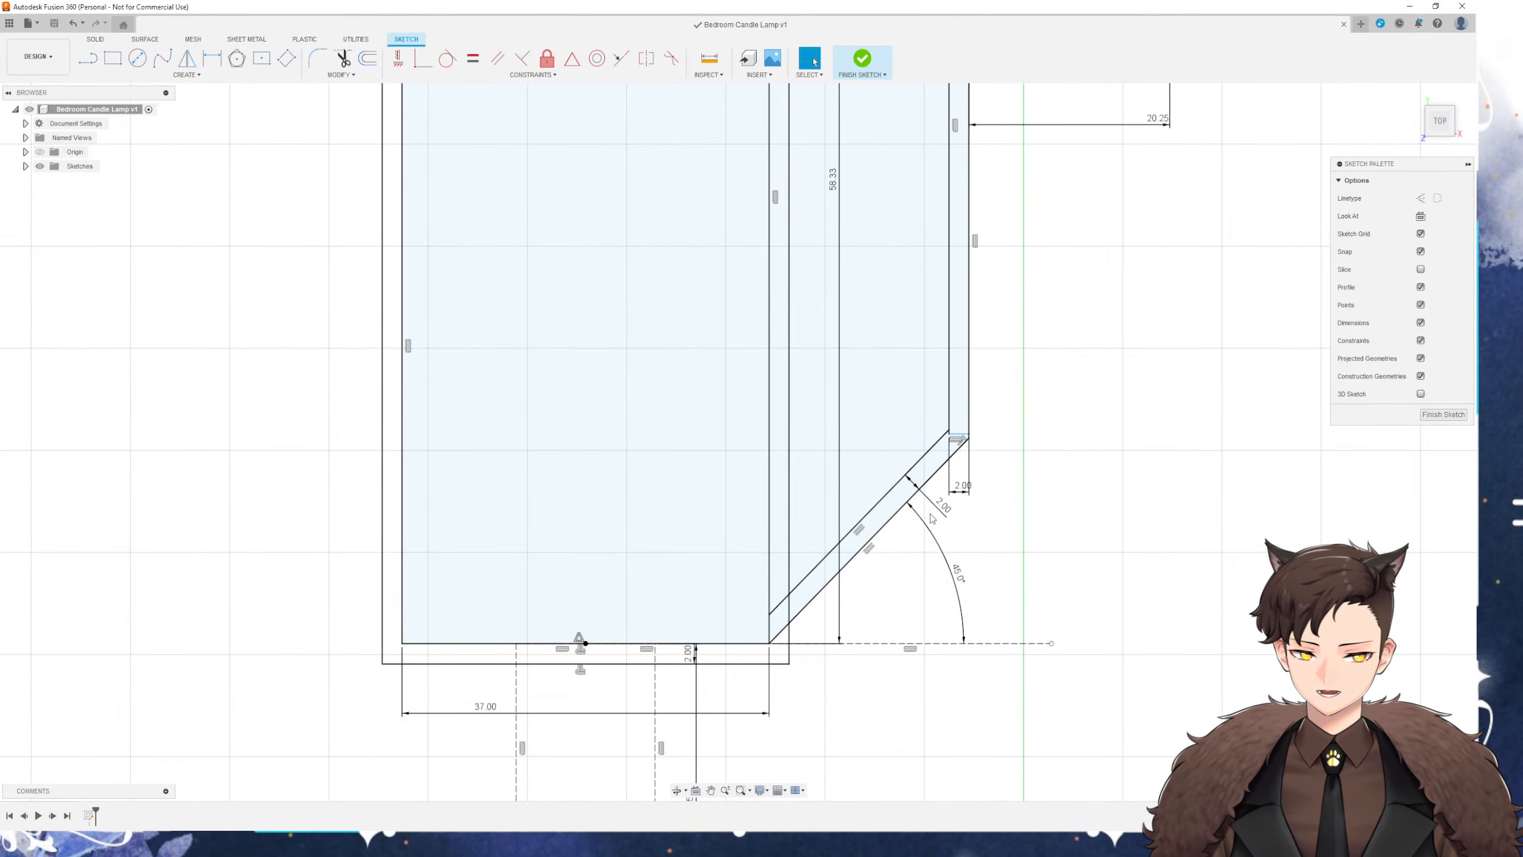
{"action": "middle_click_drag", "start_coordinate": [918, 351], "coordinate": [888, 564]}
{"action": "scroll", "coordinate": [833, 581], "scroll_direction": "down", "scroll_amount": 1}
{"action": "middle_click_drag", "start_coordinate": [1002, 594], "coordinate": [999, 425]}
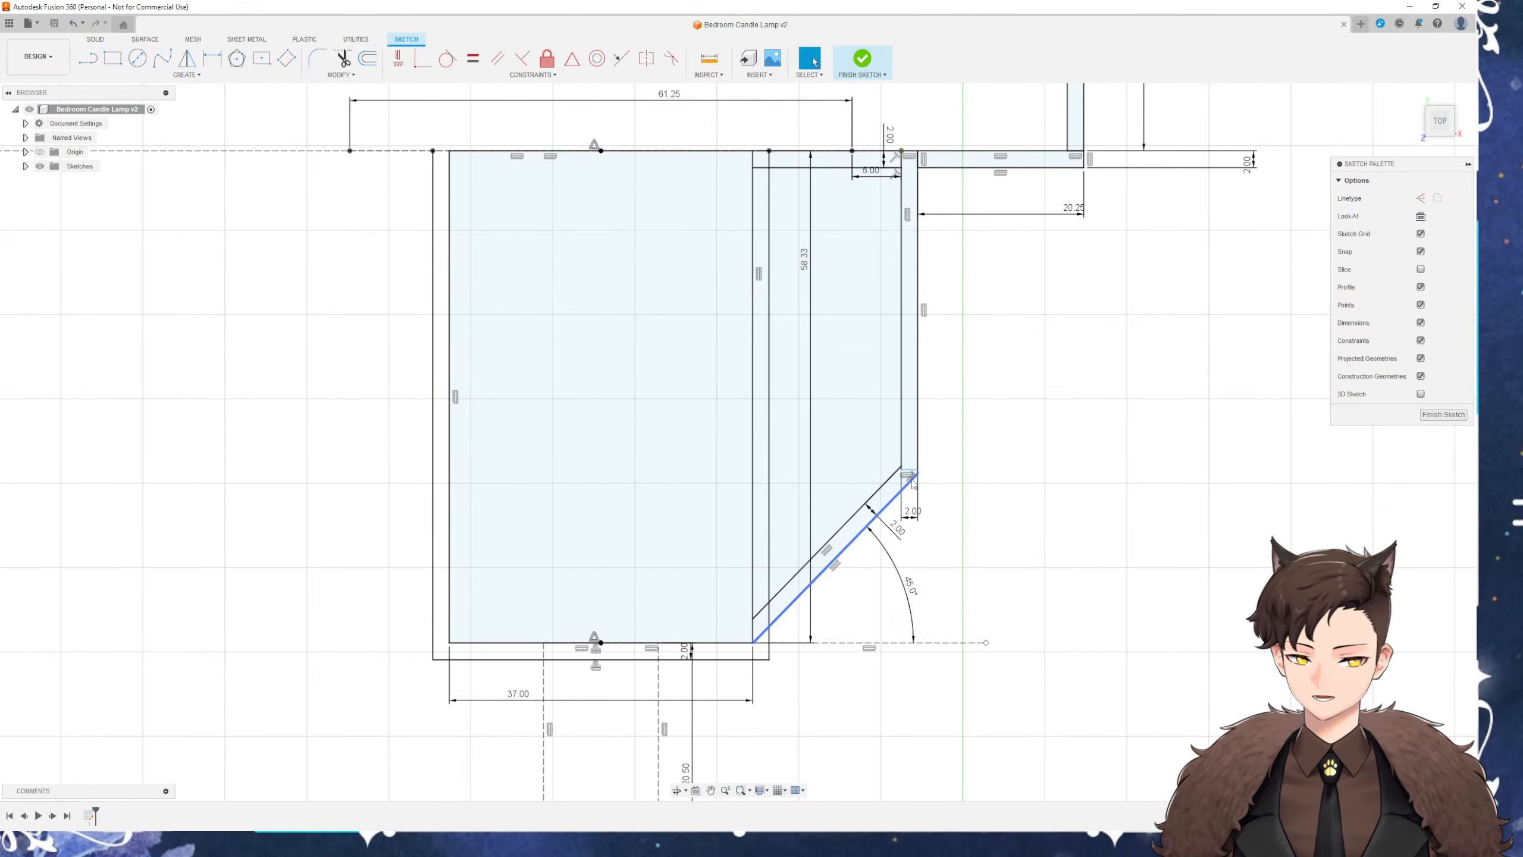
{"action": "middle_click_drag", "start_coordinate": [967, 615], "coordinate": [1000, 636]}
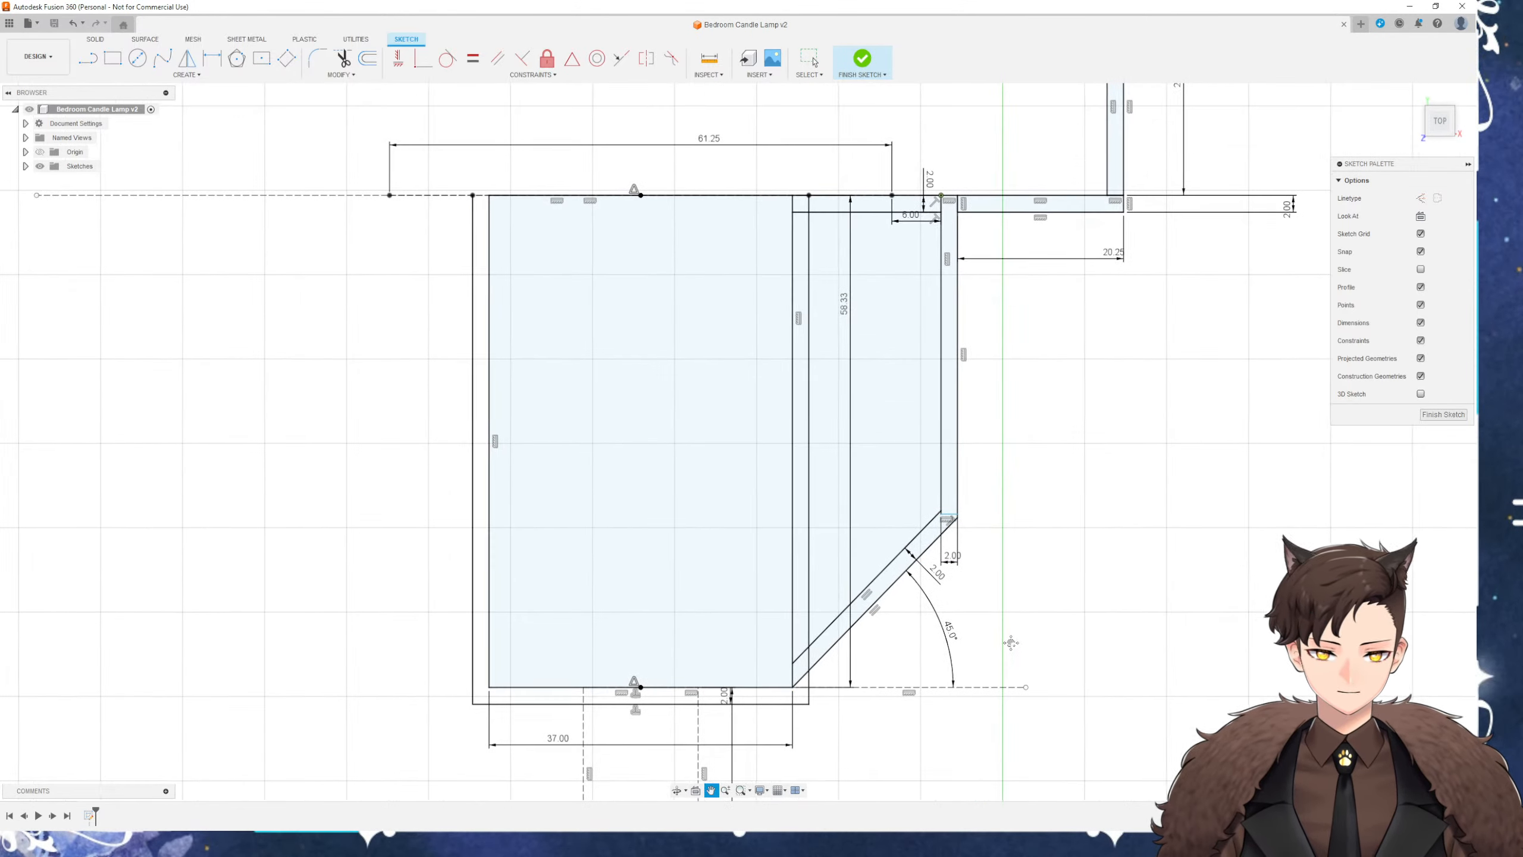
{"action": "mouse_move", "coordinate": [981, 560]}
{"action": "middle_mouse_down"}
{"action": "mouse_move", "coordinate": [932, 539]}
{"action": "mouse_move", "coordinate": [882, 591]}
{"action": "middle_mouse_up"}
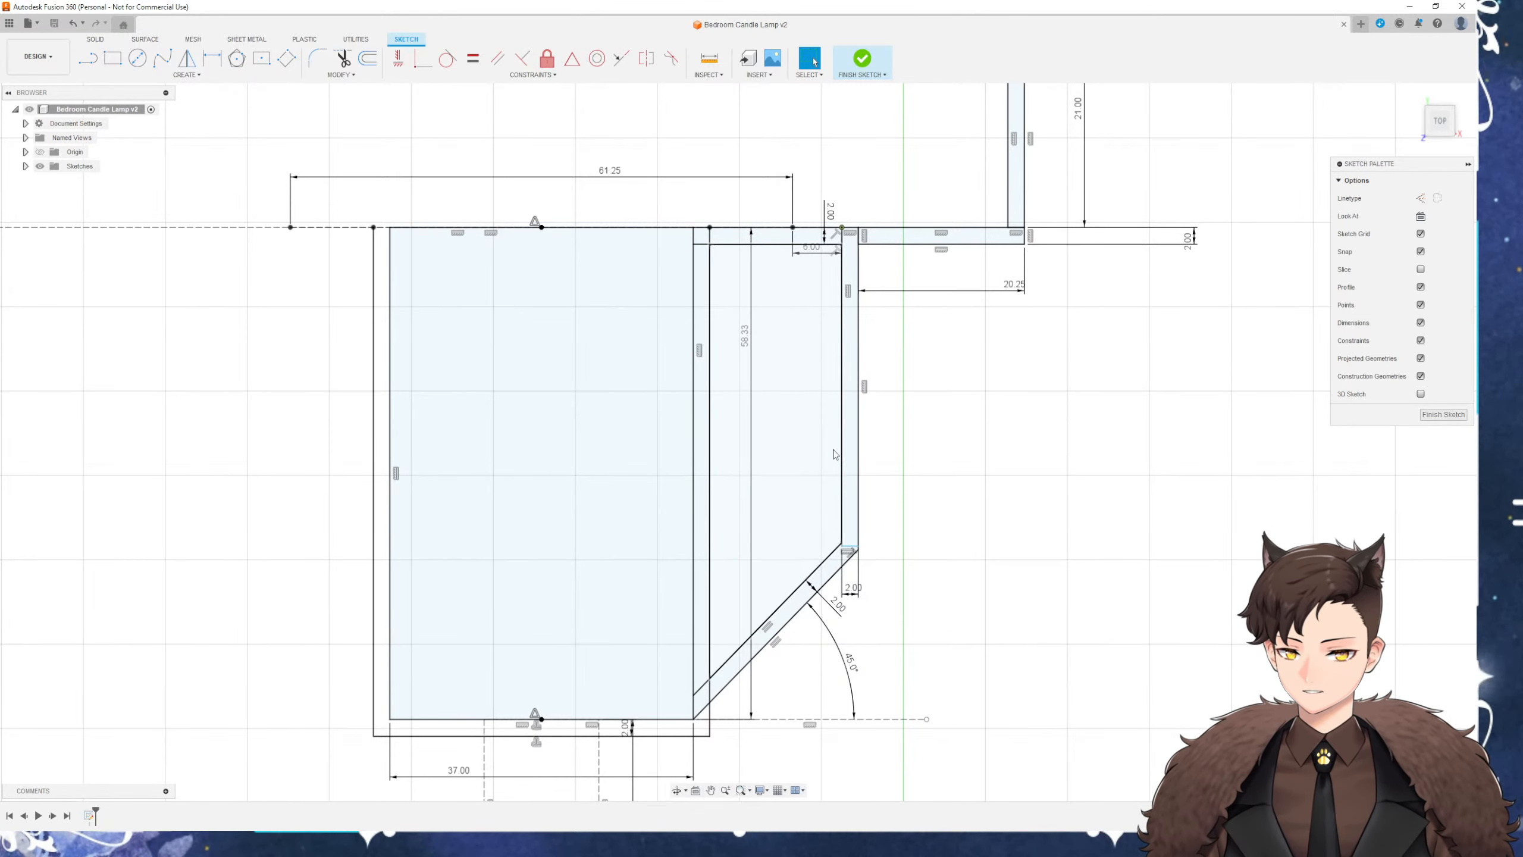
{"action": "middle_click_drag", "start_coordinate": [957, 505], "coordinate": [978, 468]}
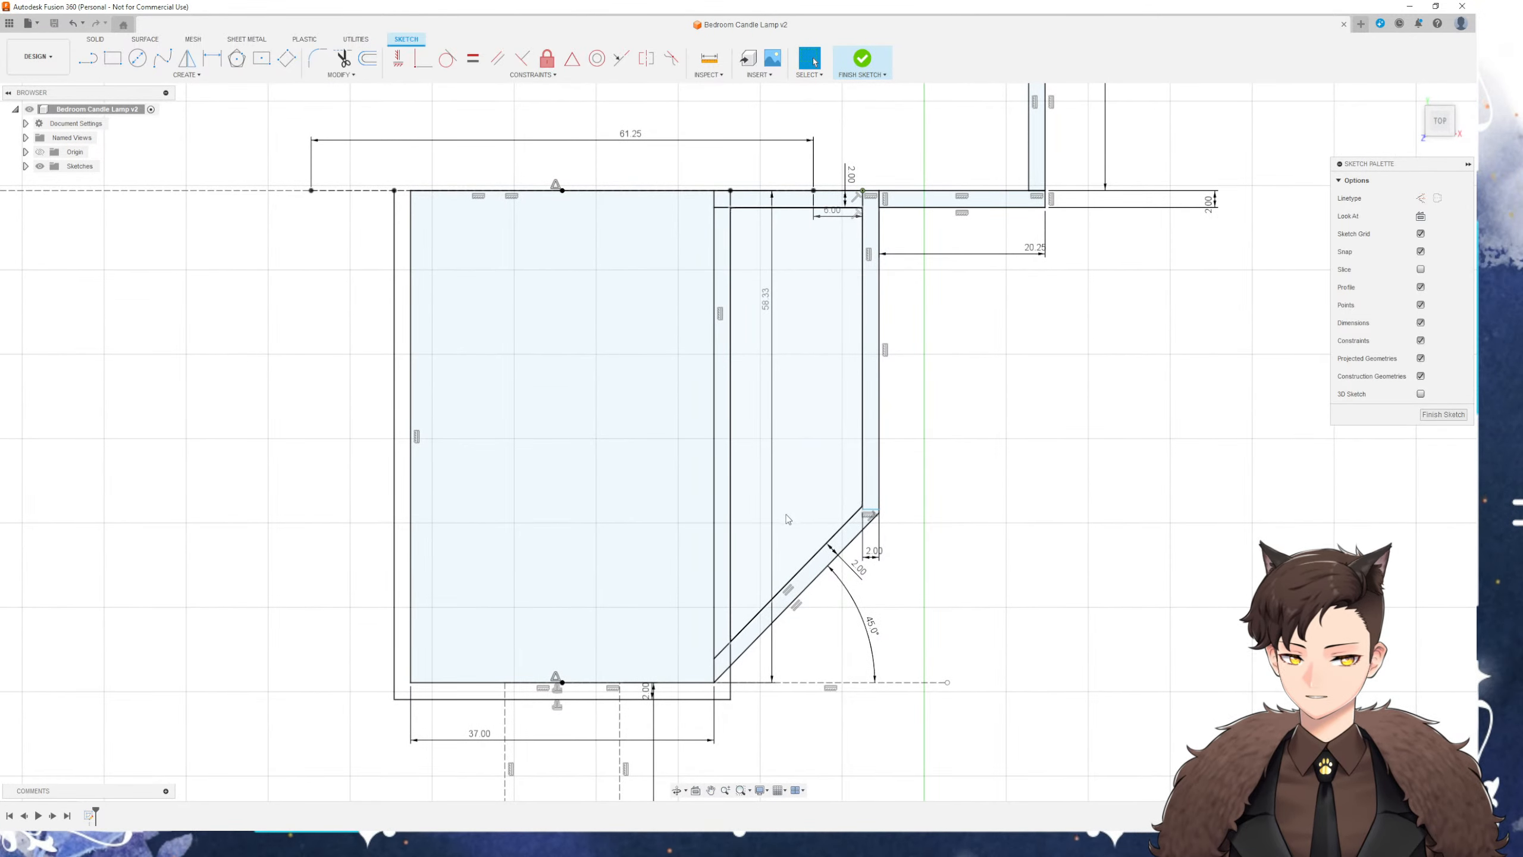
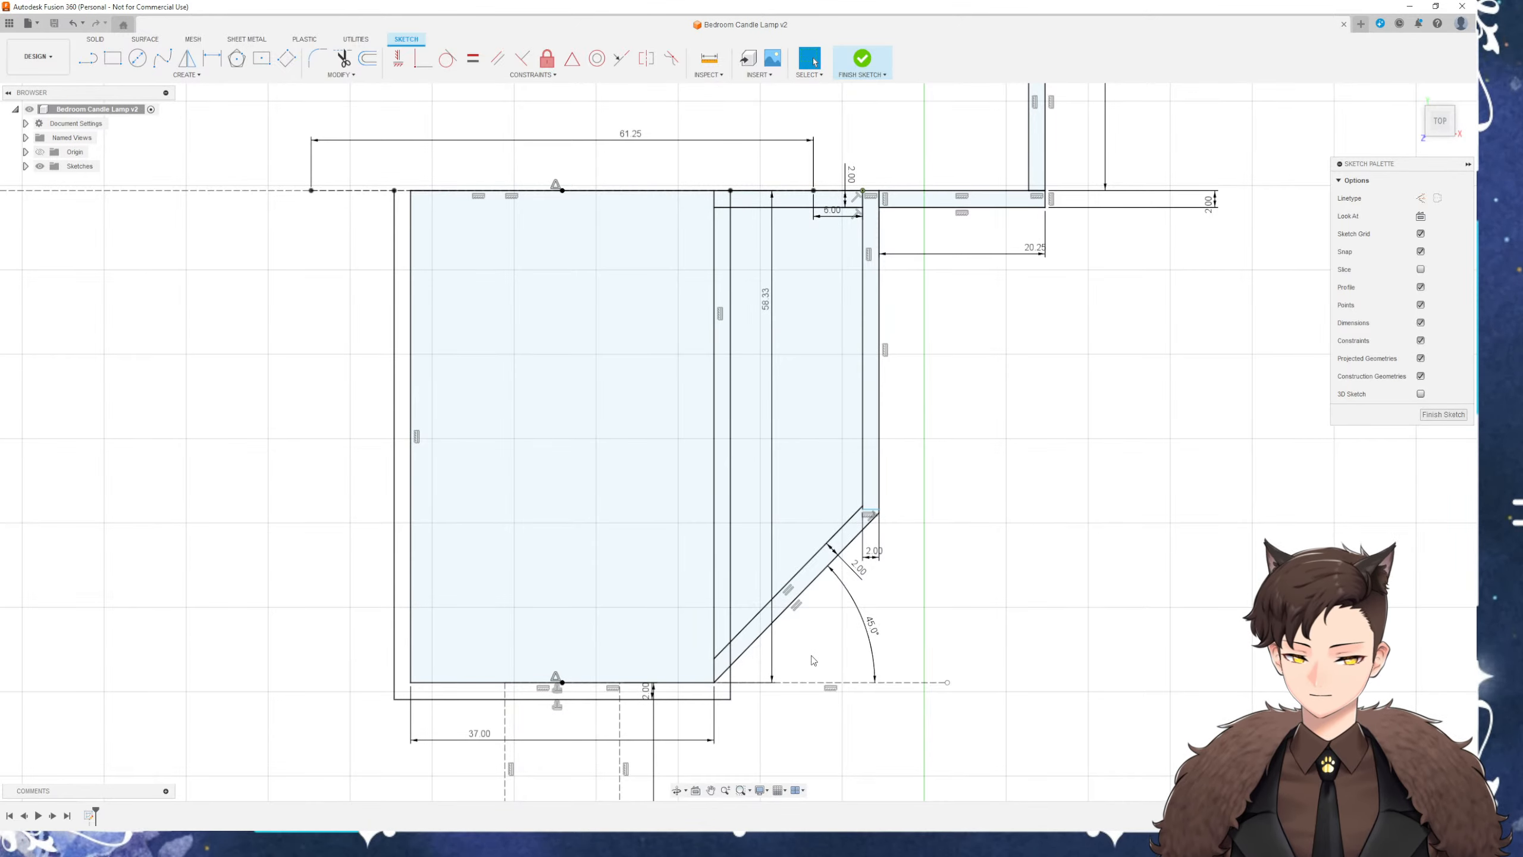
{"action": "scroll", "coordinate": [811, 655], "scroll_direction": "down", "scroll_amount": 2}
{"action": "middle_click_drag", "start_coordinate": [948, 486], "coordinate": [929, 583]}
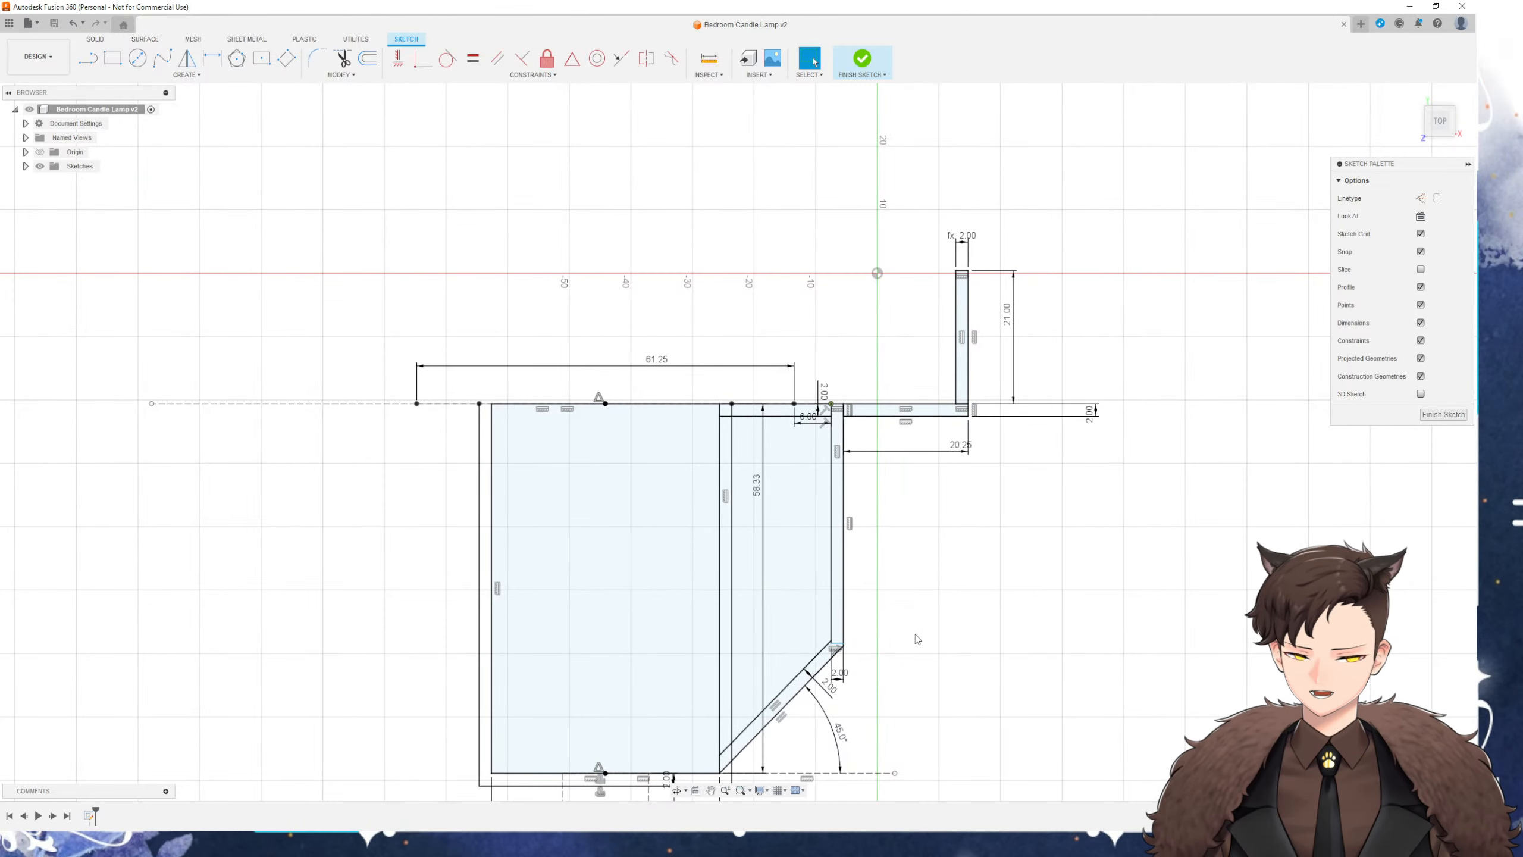
{"action": "middle_click_drag", "start_coordinate": [917, 638], "coordinate": [950, 525]}
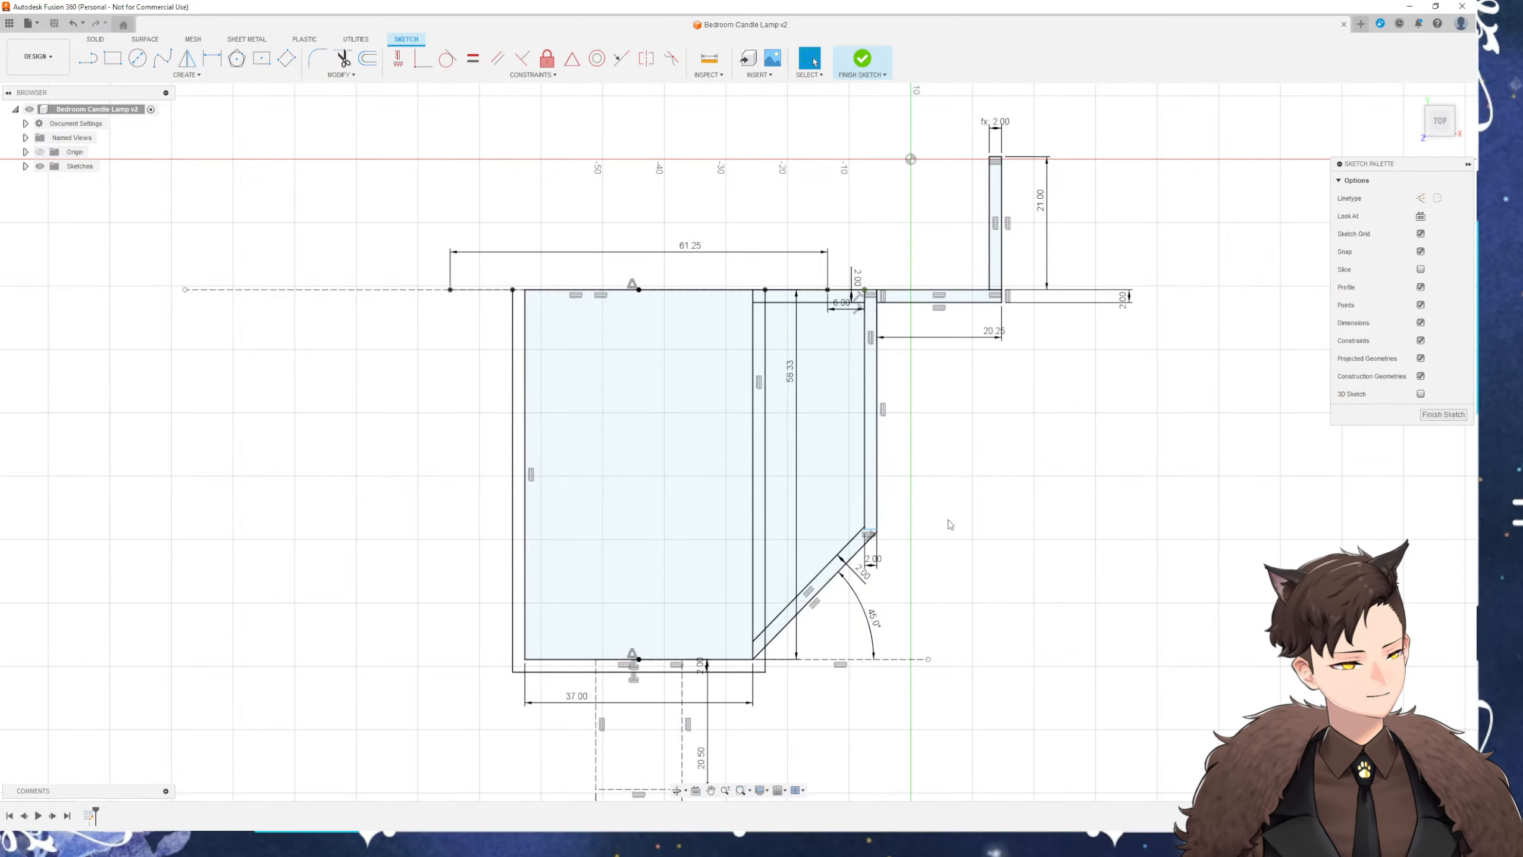
Close the open top of the offset rectangle with a horizontal line between its two upper corners
{"action": "mouse_move", "coordinate": [504, 312]}
{"action": "middle_mouse_down"}
{"action": "mouse_move", "coordinate": [540, 268]}
{"action": "mouse_move", "coordinate": [478, 280]}
{"action": "middle_mouse_up"}
{"action": "scroll", "coordinate": [541, 267], "scroll_direction": "up", "scroll_amount": 3}
{"action": "key", "text": "l"}
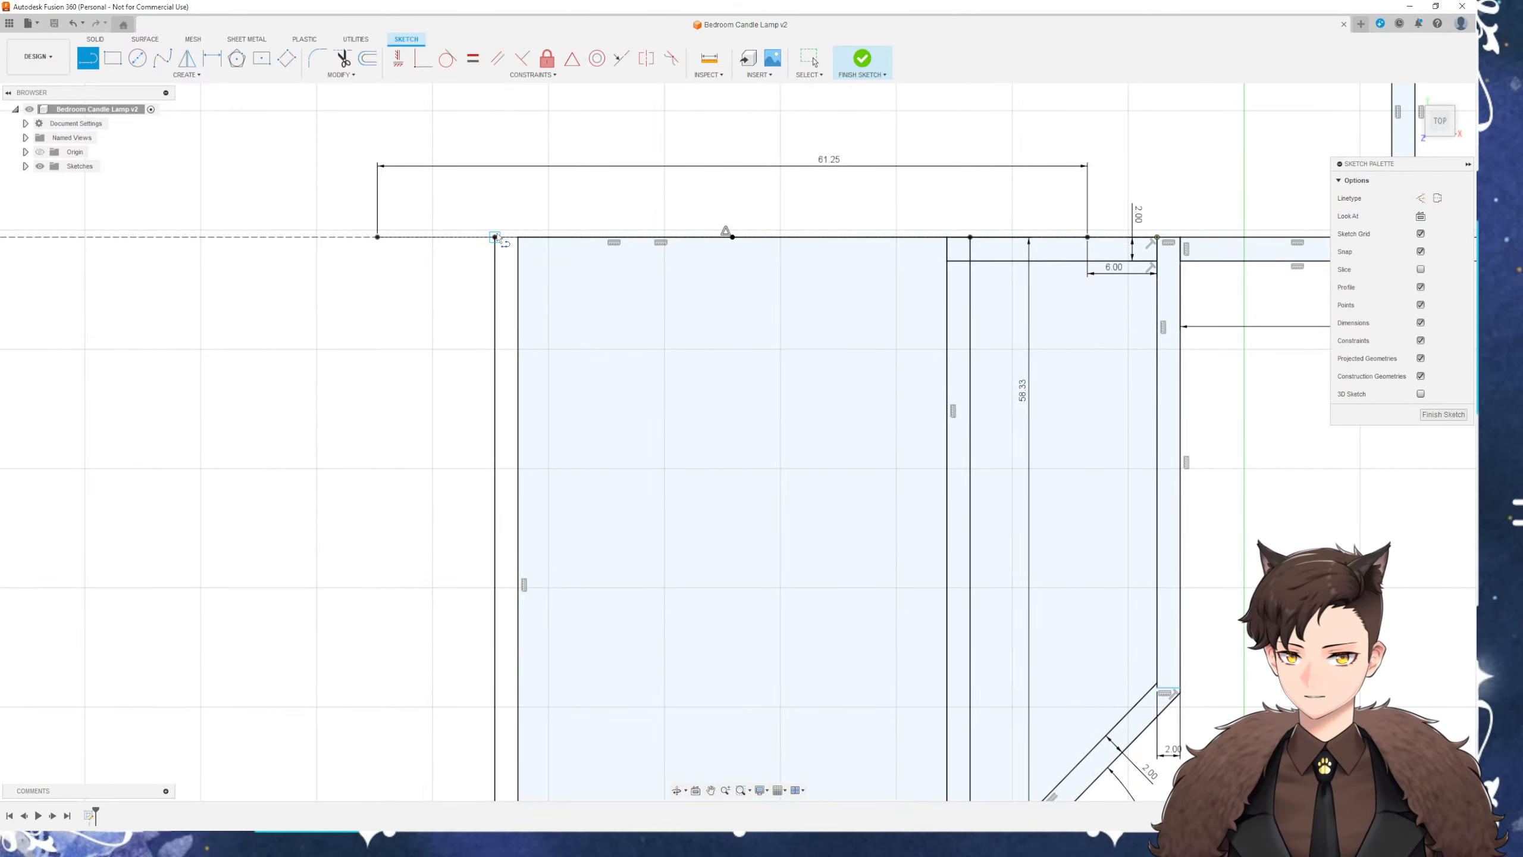
{"action": "left_click", "coordinate": [494, 236]}
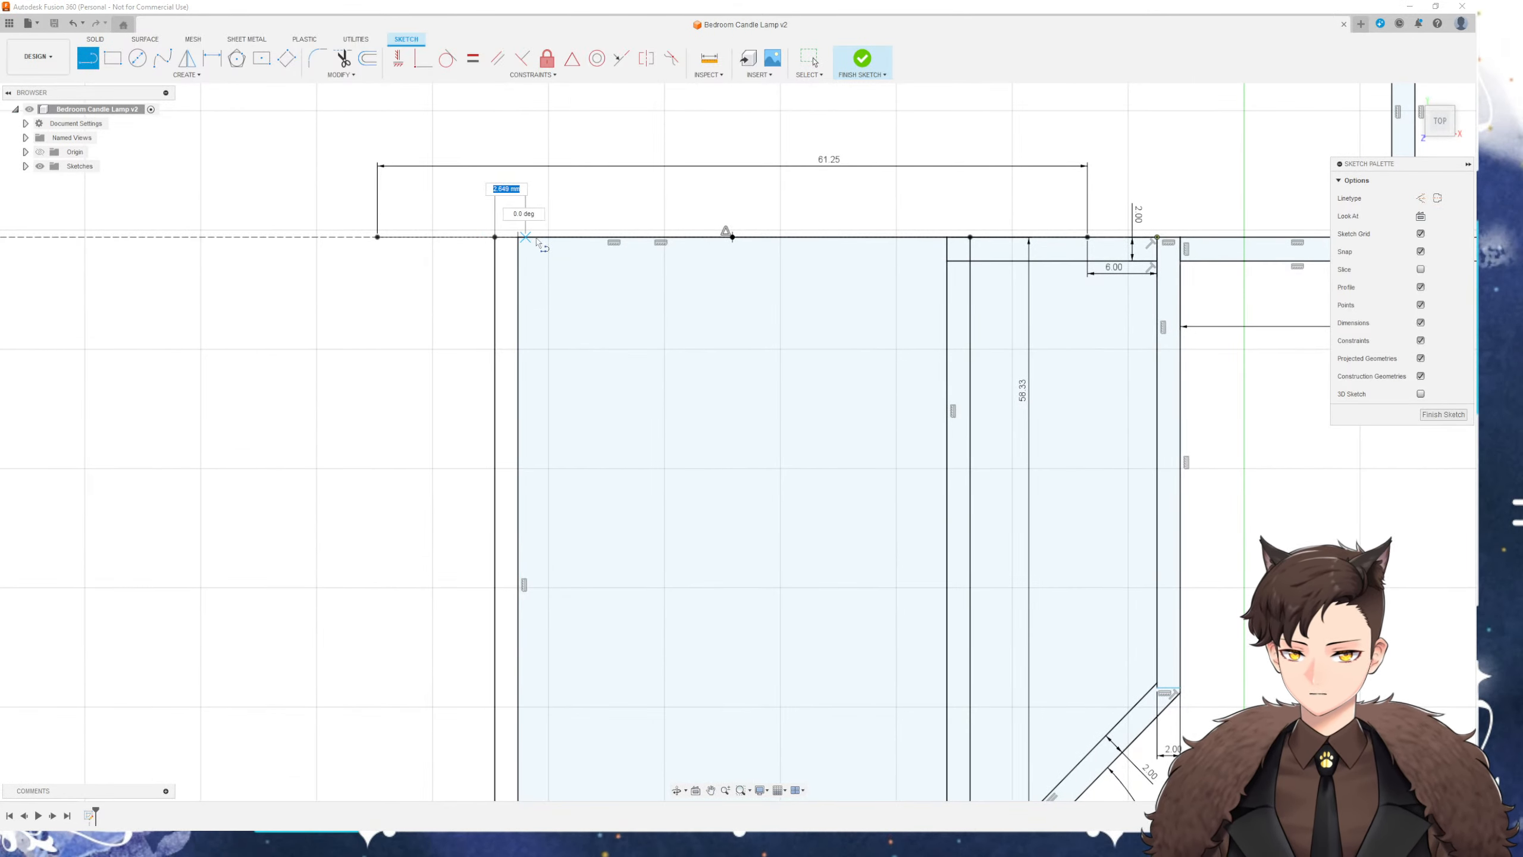
{"action": "left_click", "coordinate": [971, 237]}
{"action": "key", "text": "Escape"}
{"action": "left_click", "coordinate": [504, 294]}
{"action": "scroll", "coordinate": [570, 300], "scroll_direction": "down", "scroll_amount": 2}
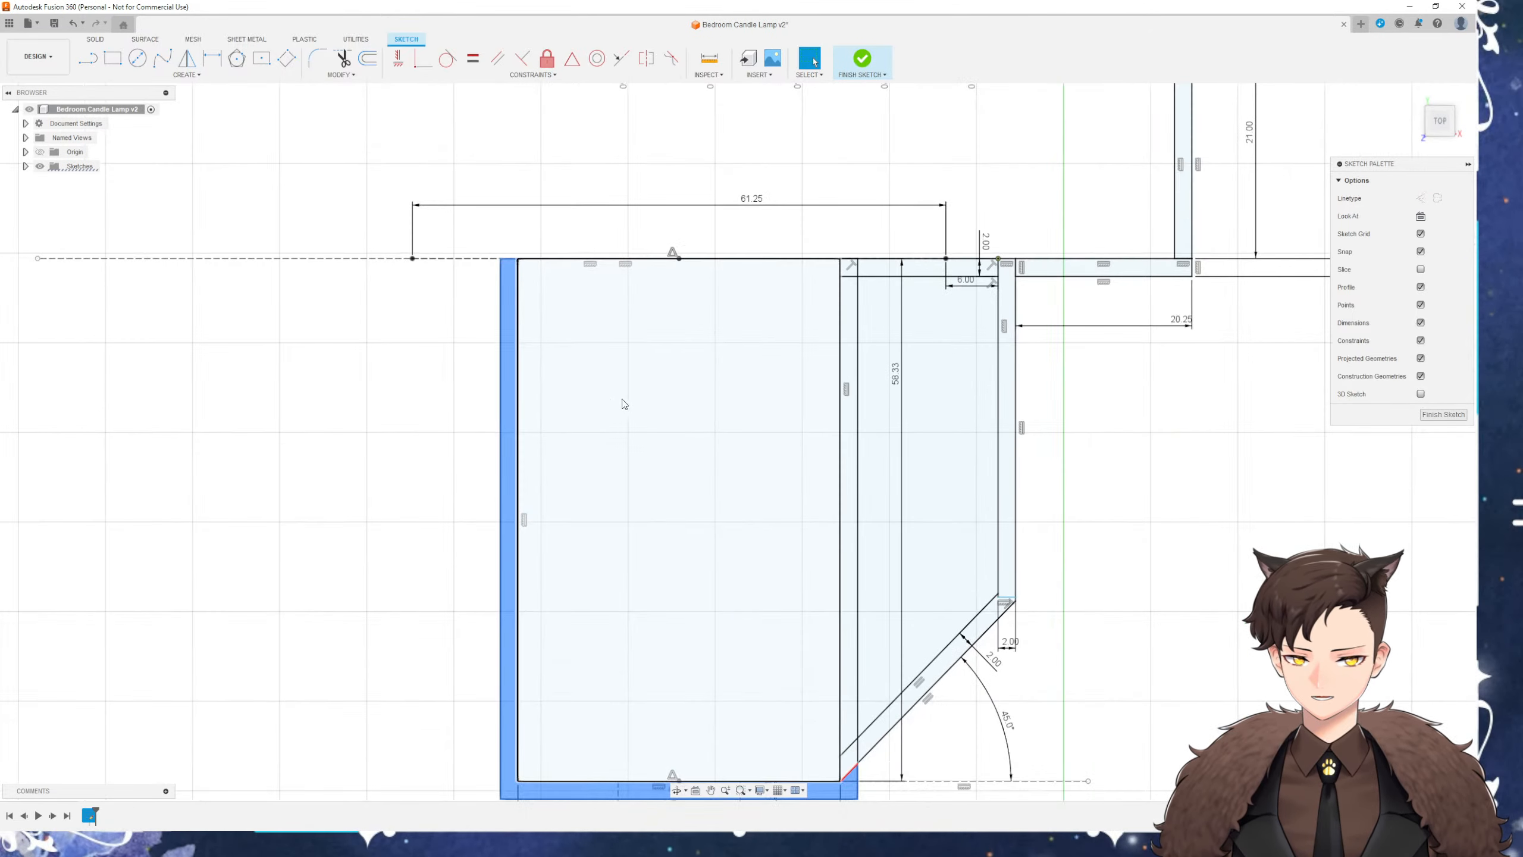
Trim the part of the horizontal strip's lower line that crosses the offset rectangle's 2 mm wall
{"action": "scroll", "coordinate": [882, 285], "scroll_direction": "up", "scroll_amount": 3}
{"action": "key", "text": "t"}
{"action": "scroll", "coordinate": [856, 285], "scroll_direction": "up", "scroll_amount": 2}
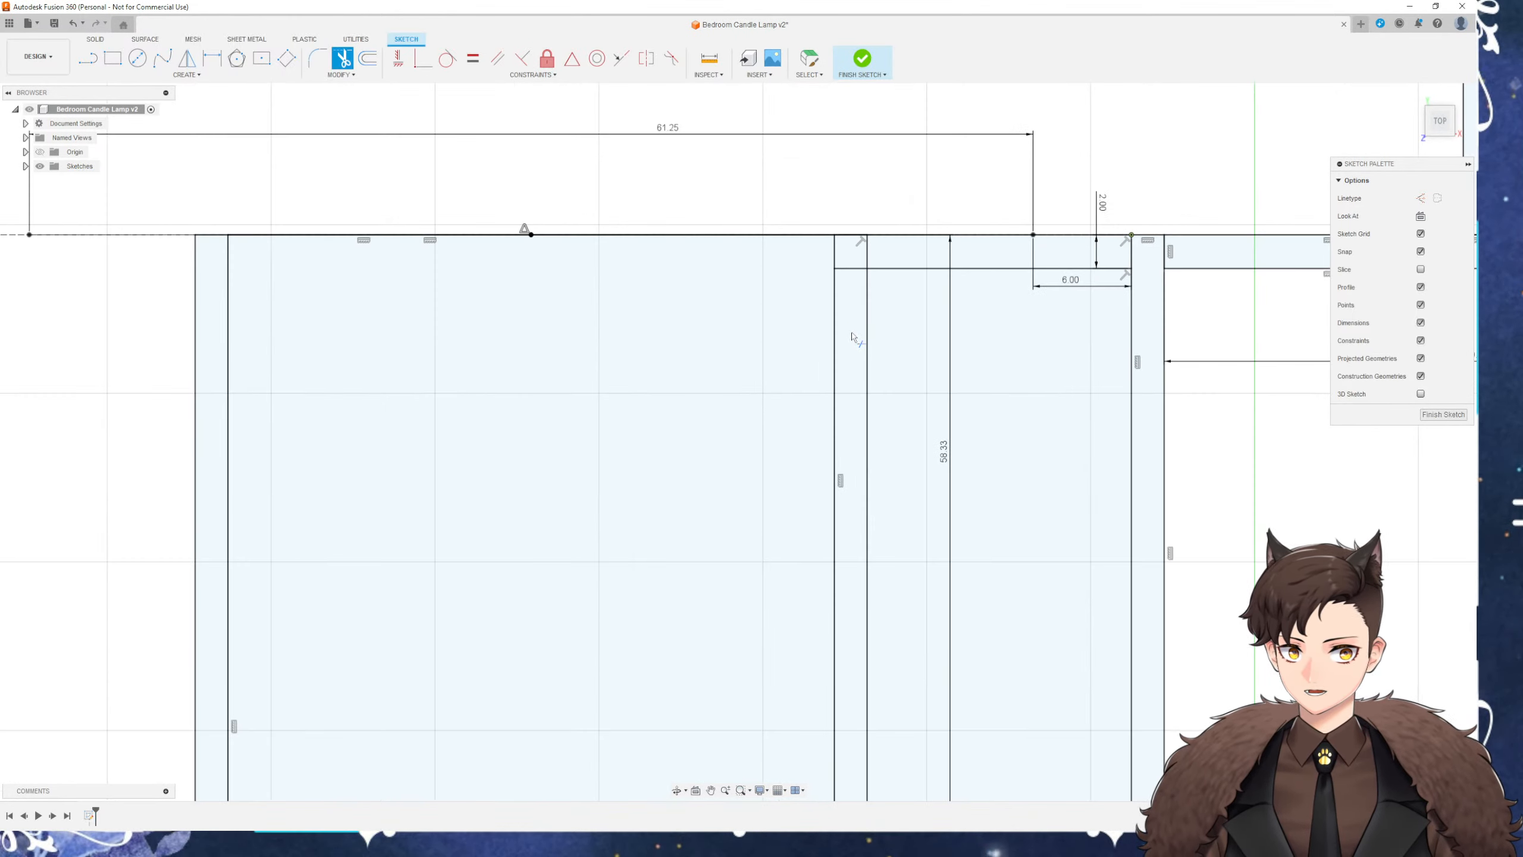
{"action": "left_click", "coordinate": [854, 270]}
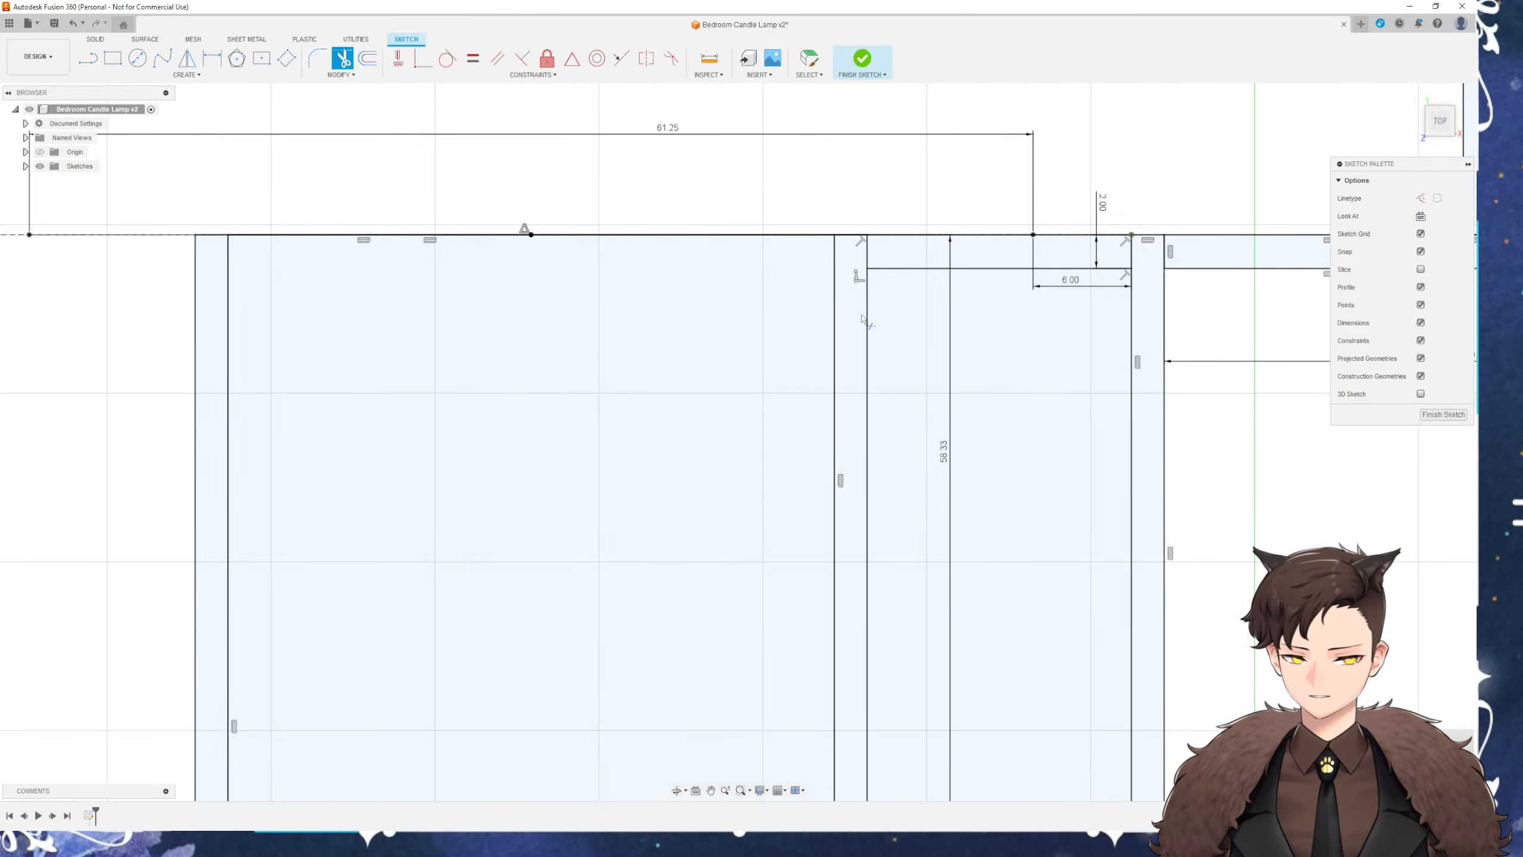
{"action": "key", "text": "Escape"}
{"action": "scroll", "coordinate": [941, 267], "scroll_direction": "down", "scroll_amount": 3}
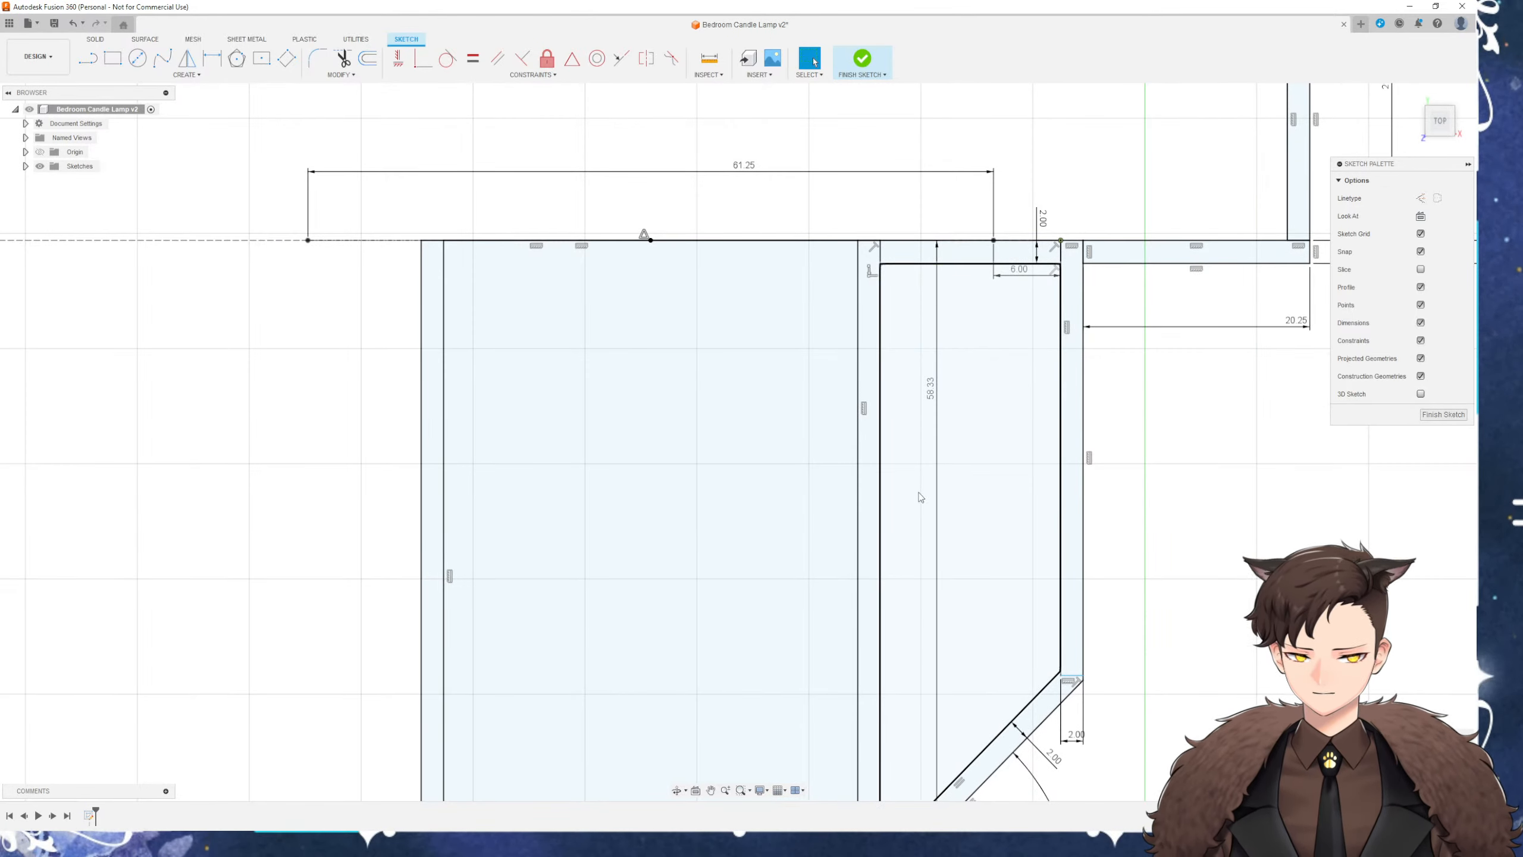
{"action": "middle_click_drag", "start_coordinate": [920, 495], "coordinate": [917, 367]}
{"action": "scroll", "coordinate": [1112, 460], "scroll_direction": "down", "scroll_amount": 2}
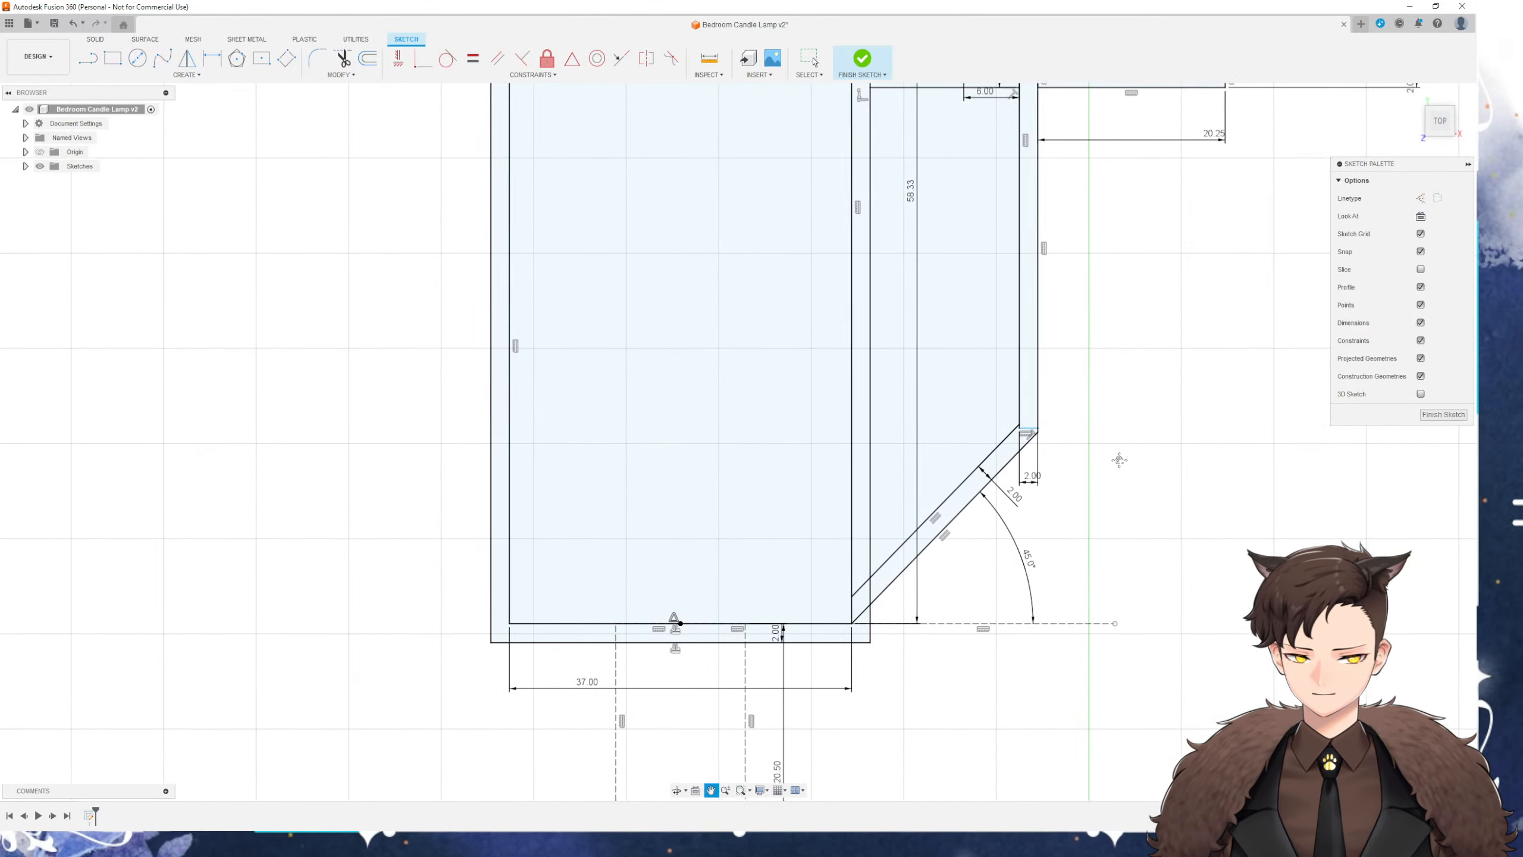
{"action": "scroll", "coordinate": [1114, 461], "scroll_direction": "up", "scroll_amount": 1}
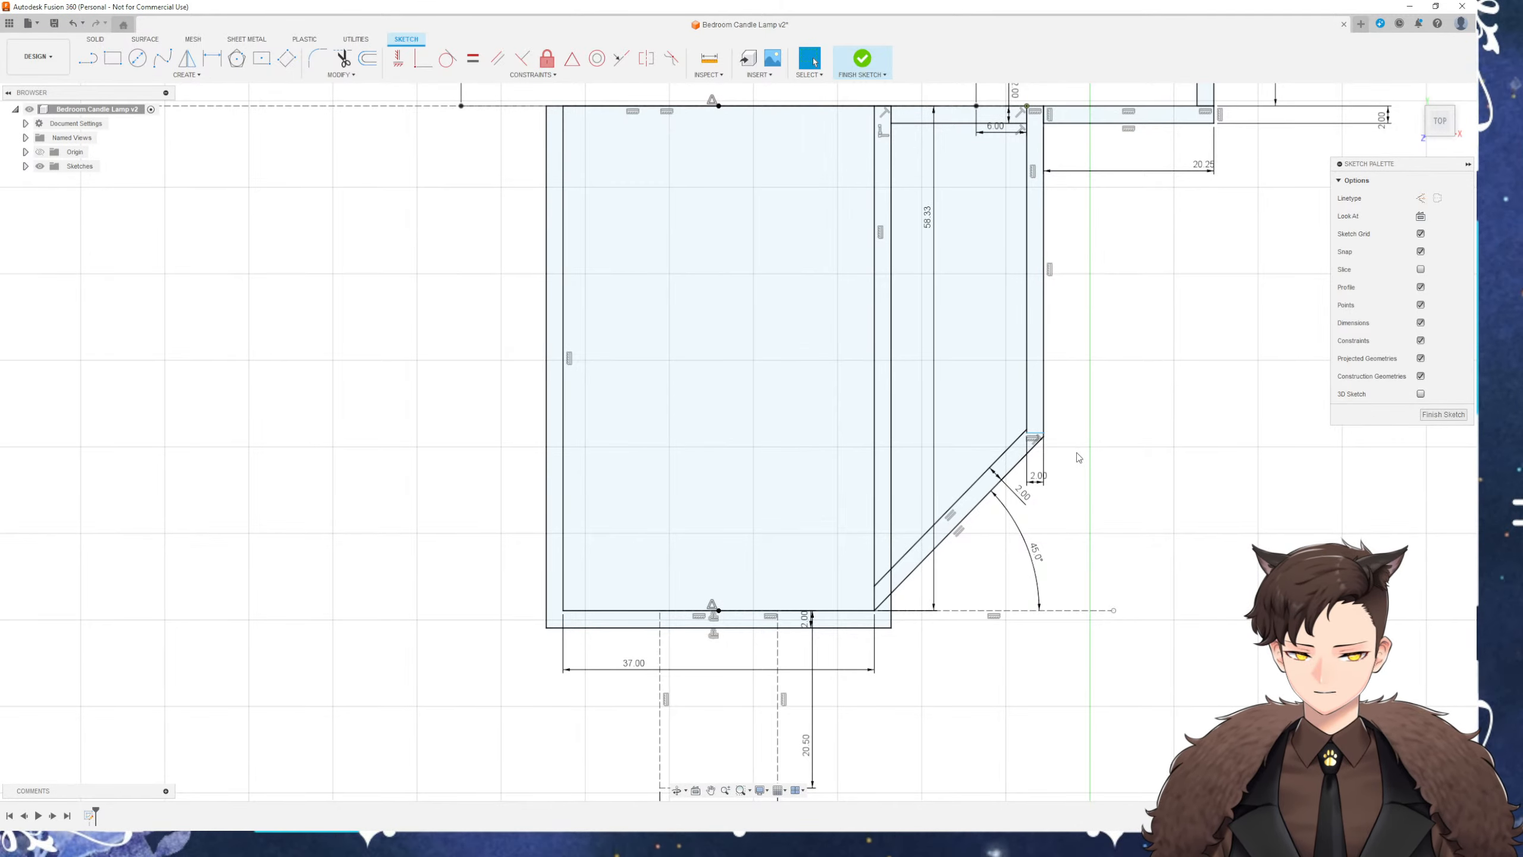
Undo the recent edits back through the whole 45° strip and remove the leg's 30 mm length dimension
{"action": "key", "text": "ctrl+s"}
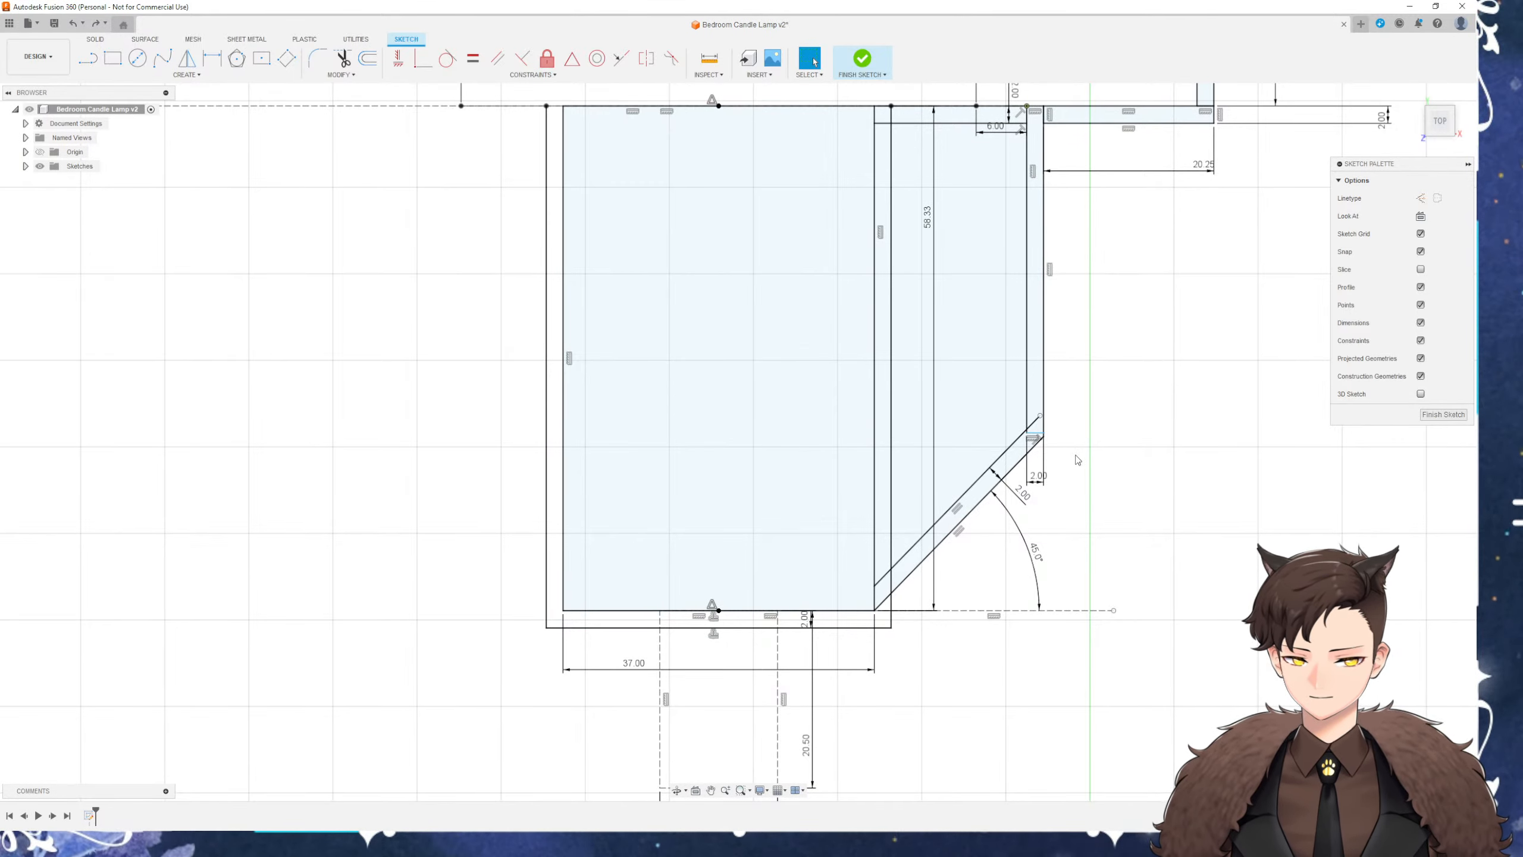
{"action": "key", "text": "ctrl+z"}
{"action": "key", "text": "ctrl+z"}
{"action": "key", "text": "ctrl+z"}
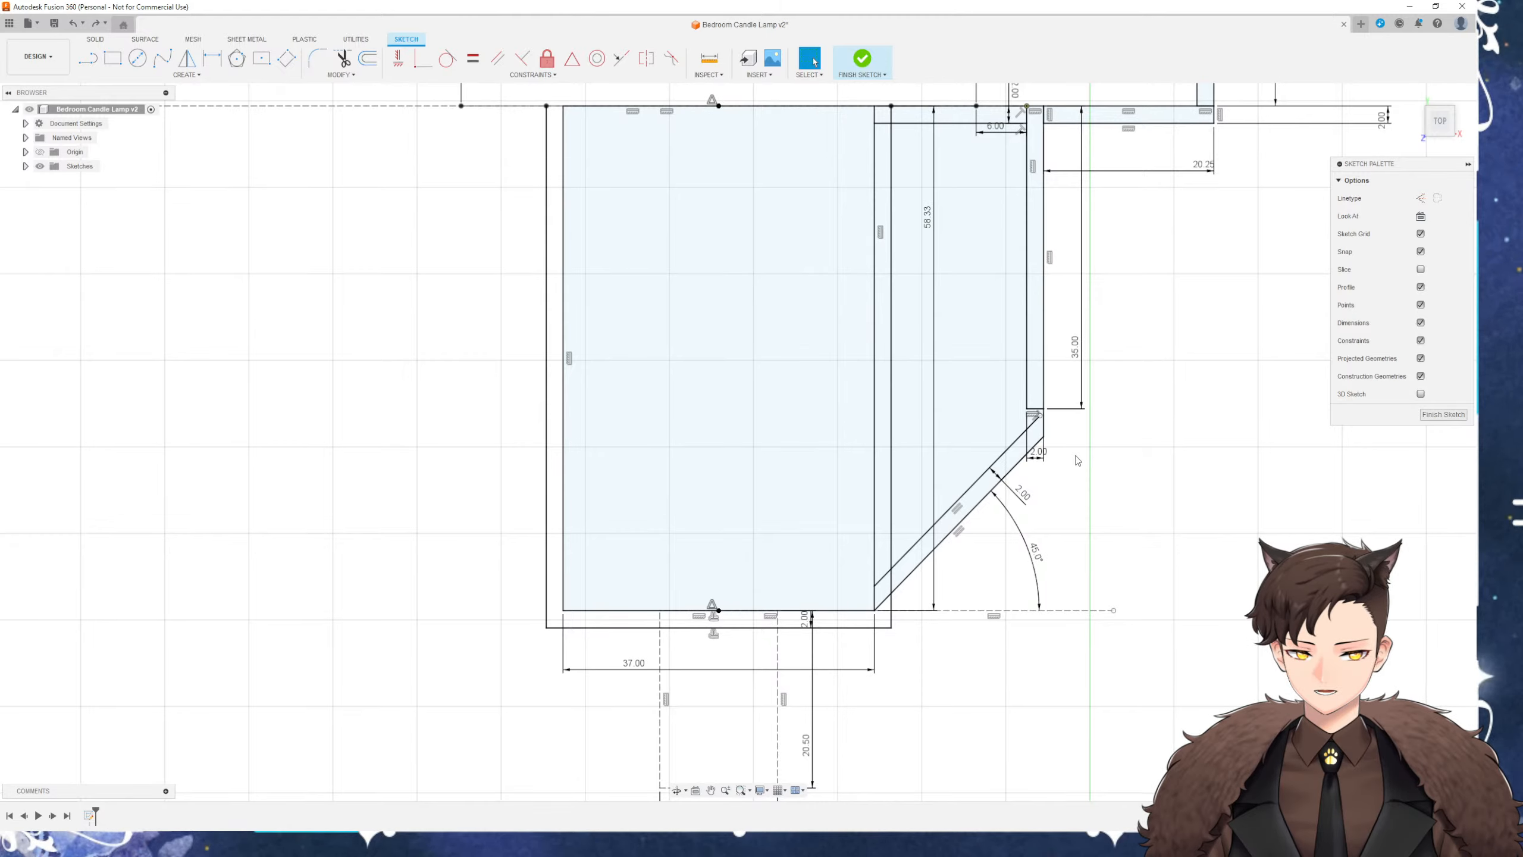
{"action": "key", "text": "ctrl+y"}
{"action": "key", "text": "ctrl+y"}
{"action": "key", "text": "ctrl+z"}
{"action": "key", "text": "ctrl+z"}
{"action": "key", "text": "ctrl+z"}
{"action": "key", "text": "ctrl+z"}
{"action": "key", "text": "ctrl+z"}
{"action": "key", "text": "ctrl+z"}
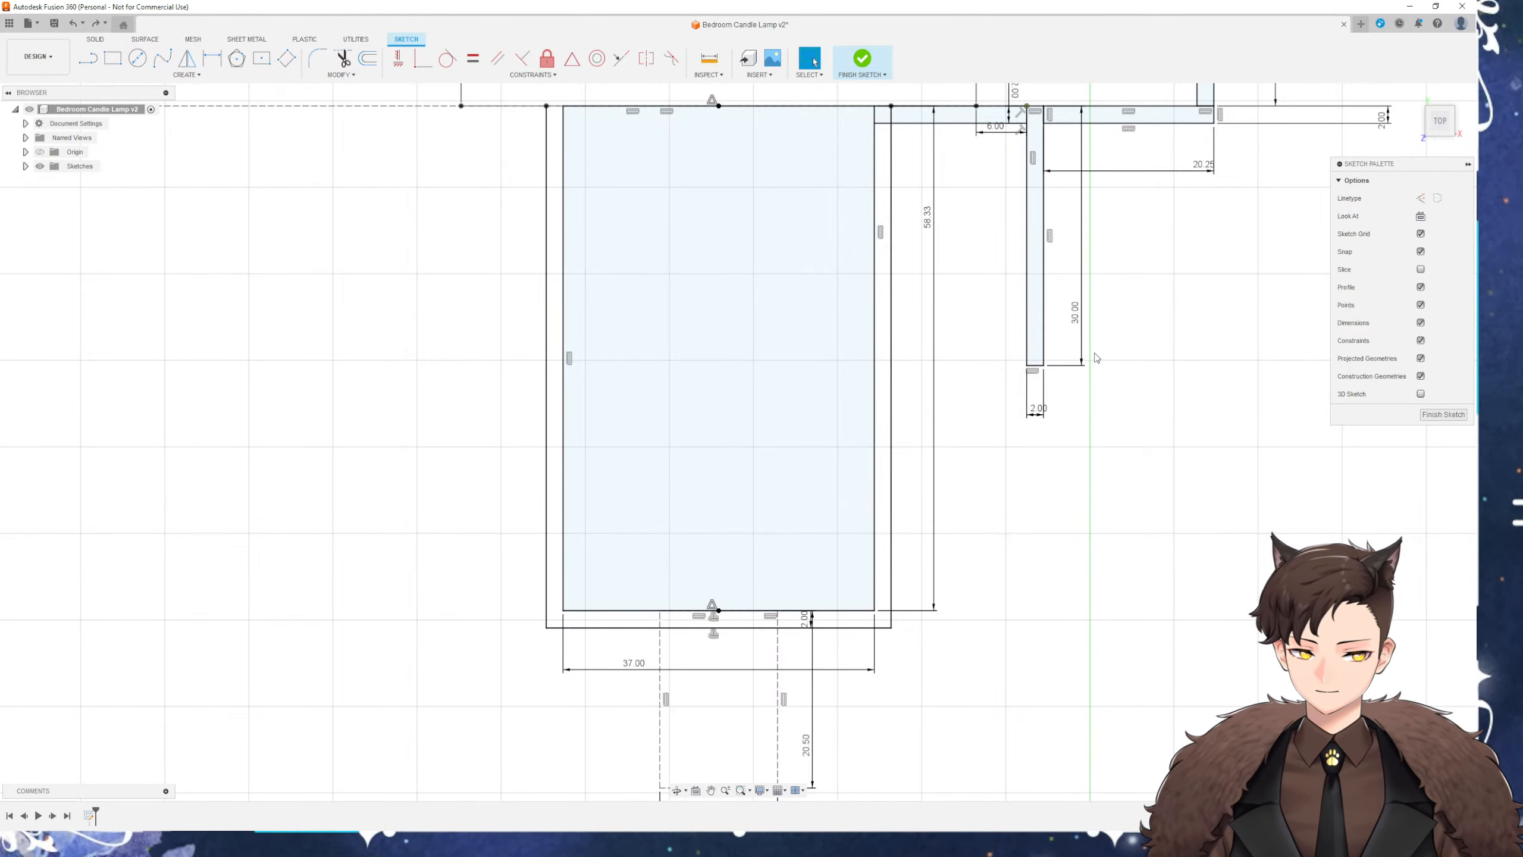
{"action": "key", "text": "ctrl+z"}
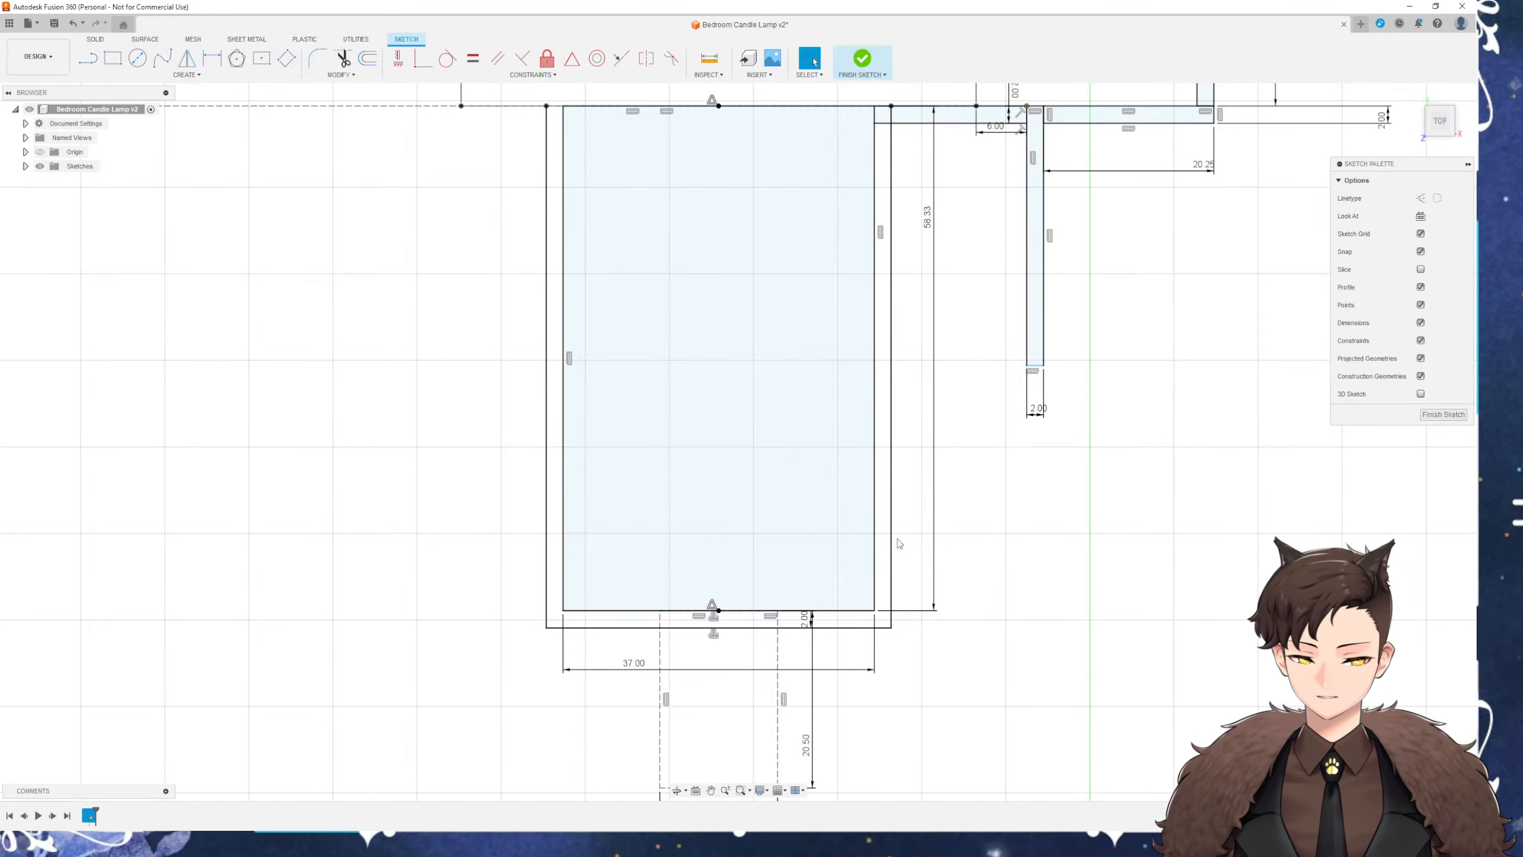
Draw a 45° line about 32 mm long from the offset rectangle's outer lower corner up past the leg
{"action": "scroll", "coordinate": [905, 659], "scroll_direction": "up", "scroll_amount": 3}
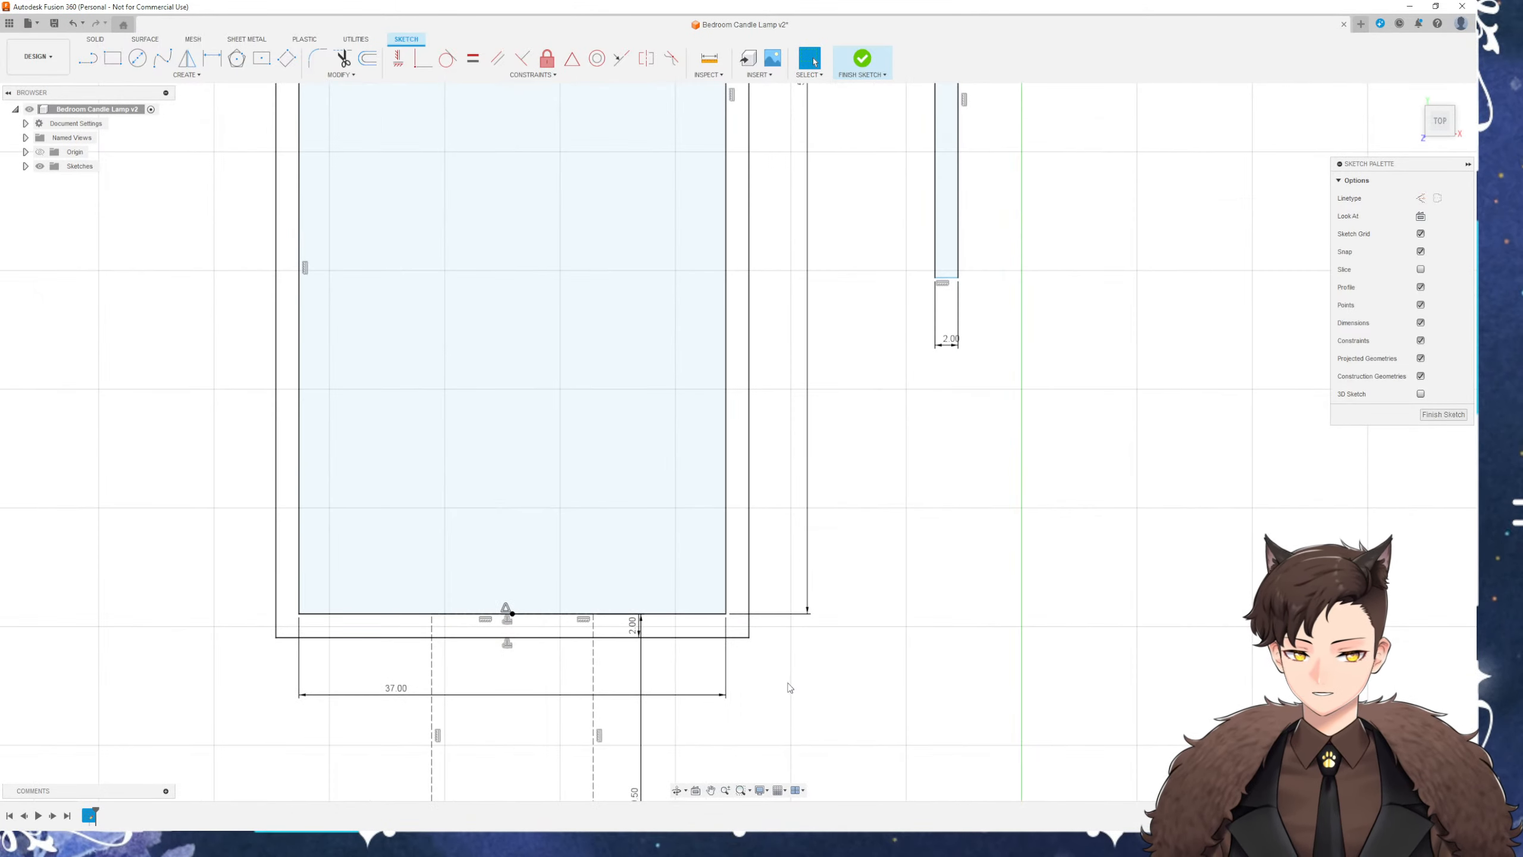
{"action": "middle_click_drag", "start_coordinate": [788, 688], "coordinate": [748, 679]}
{"action": "key", "text": "l"}
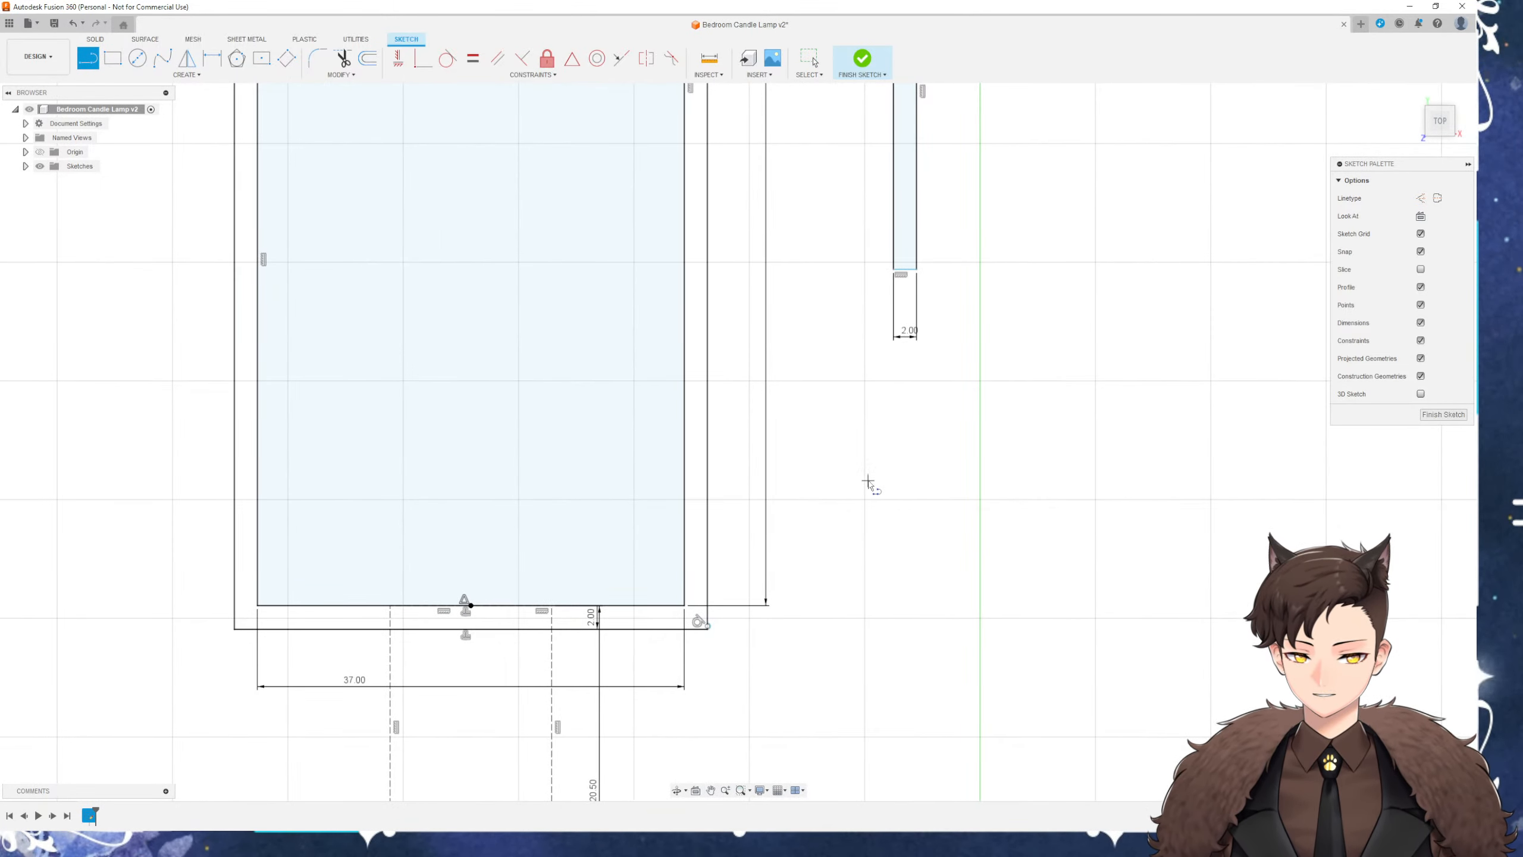
{"action": "key", "text": "Escape"}
{"action": "key", "text": "l"}
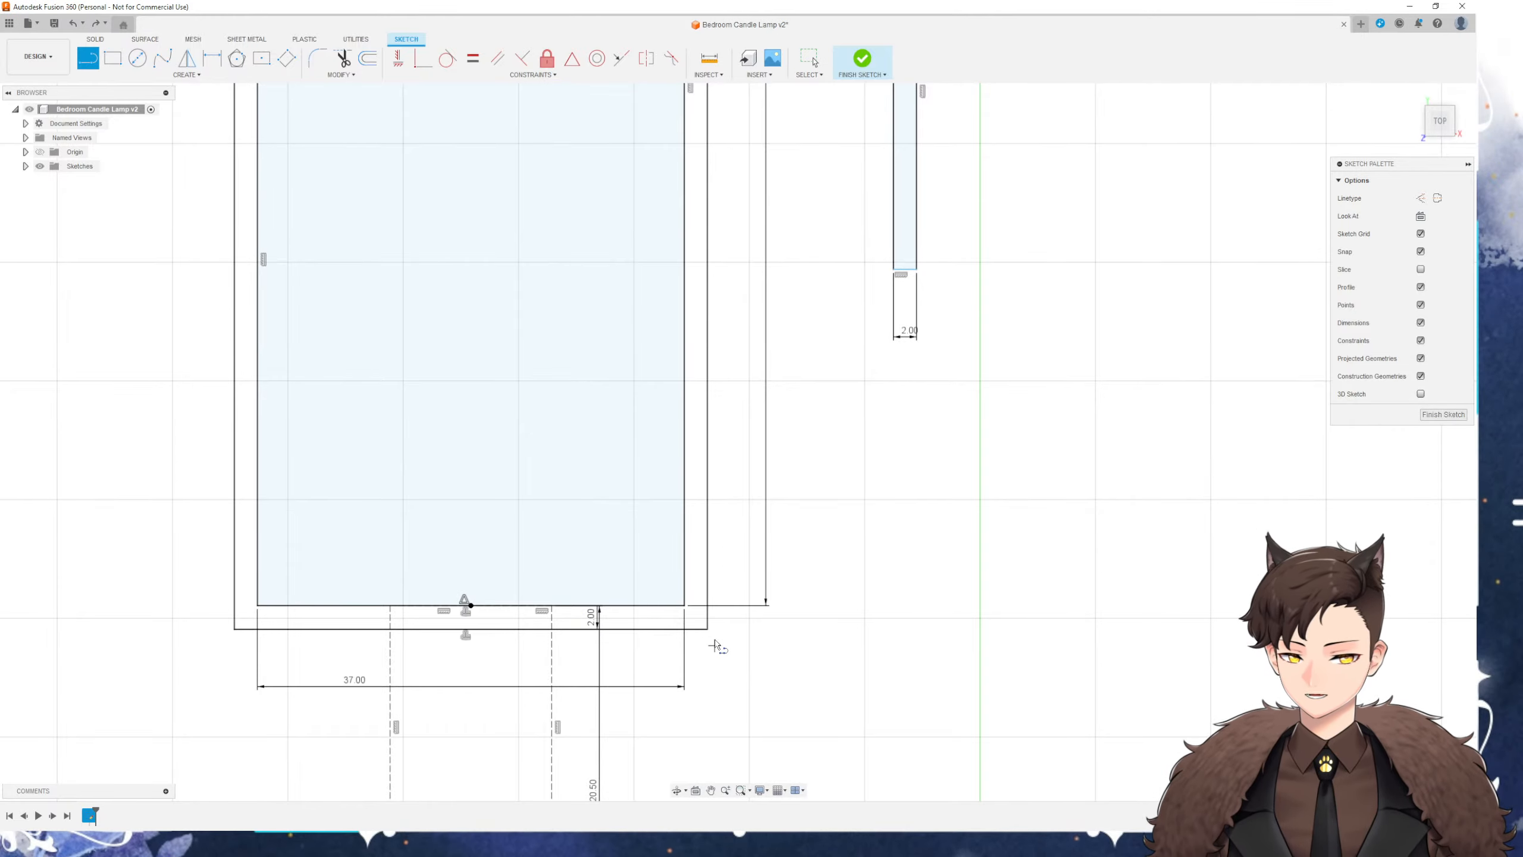
{"action": "left_click", "coordinate": [707, 629]}
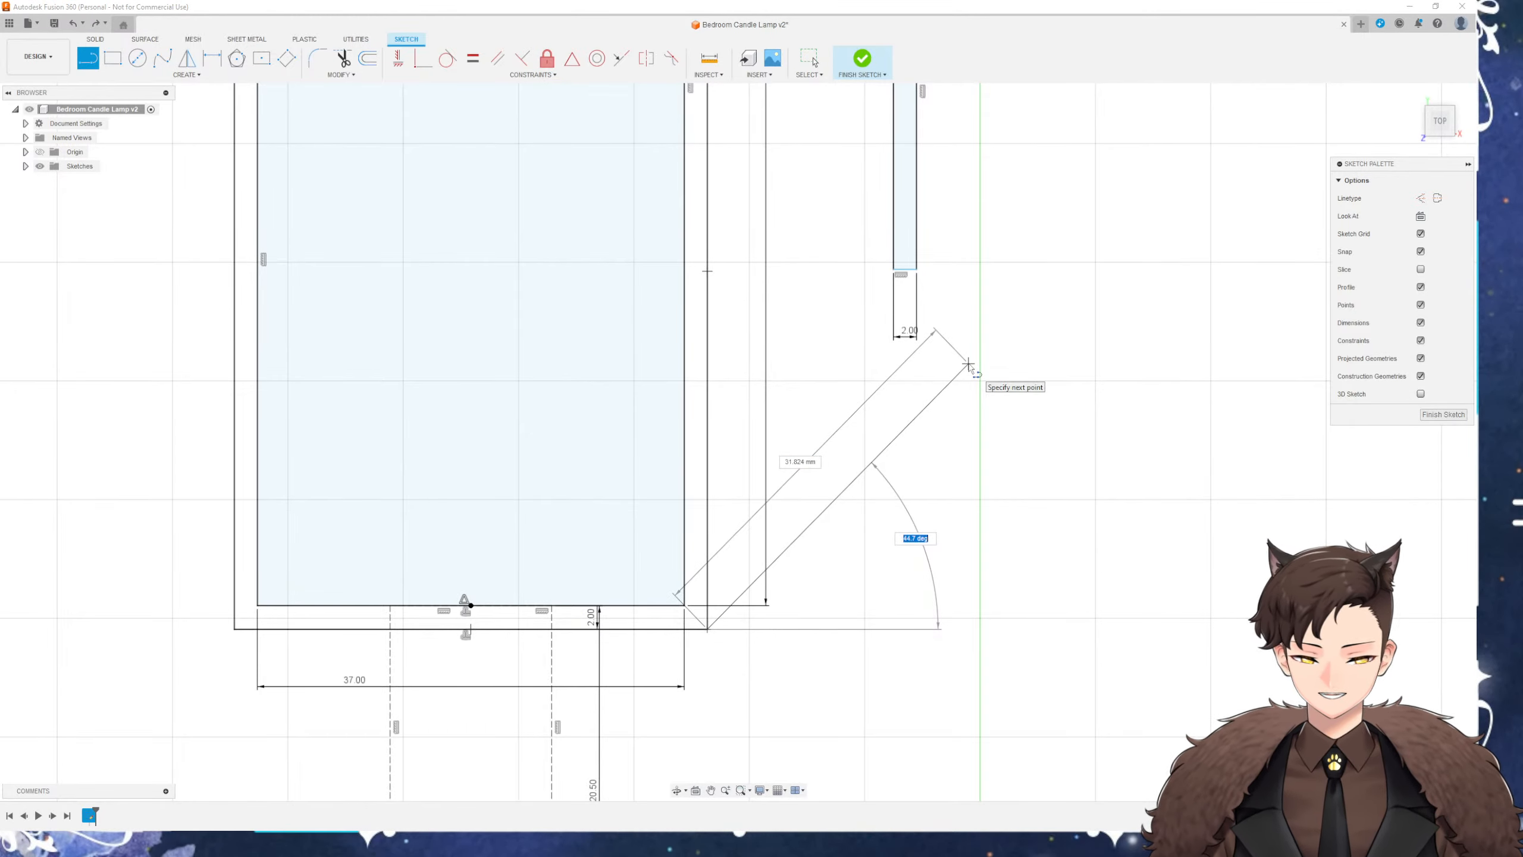
{"action": "key", "text": "Tab"}
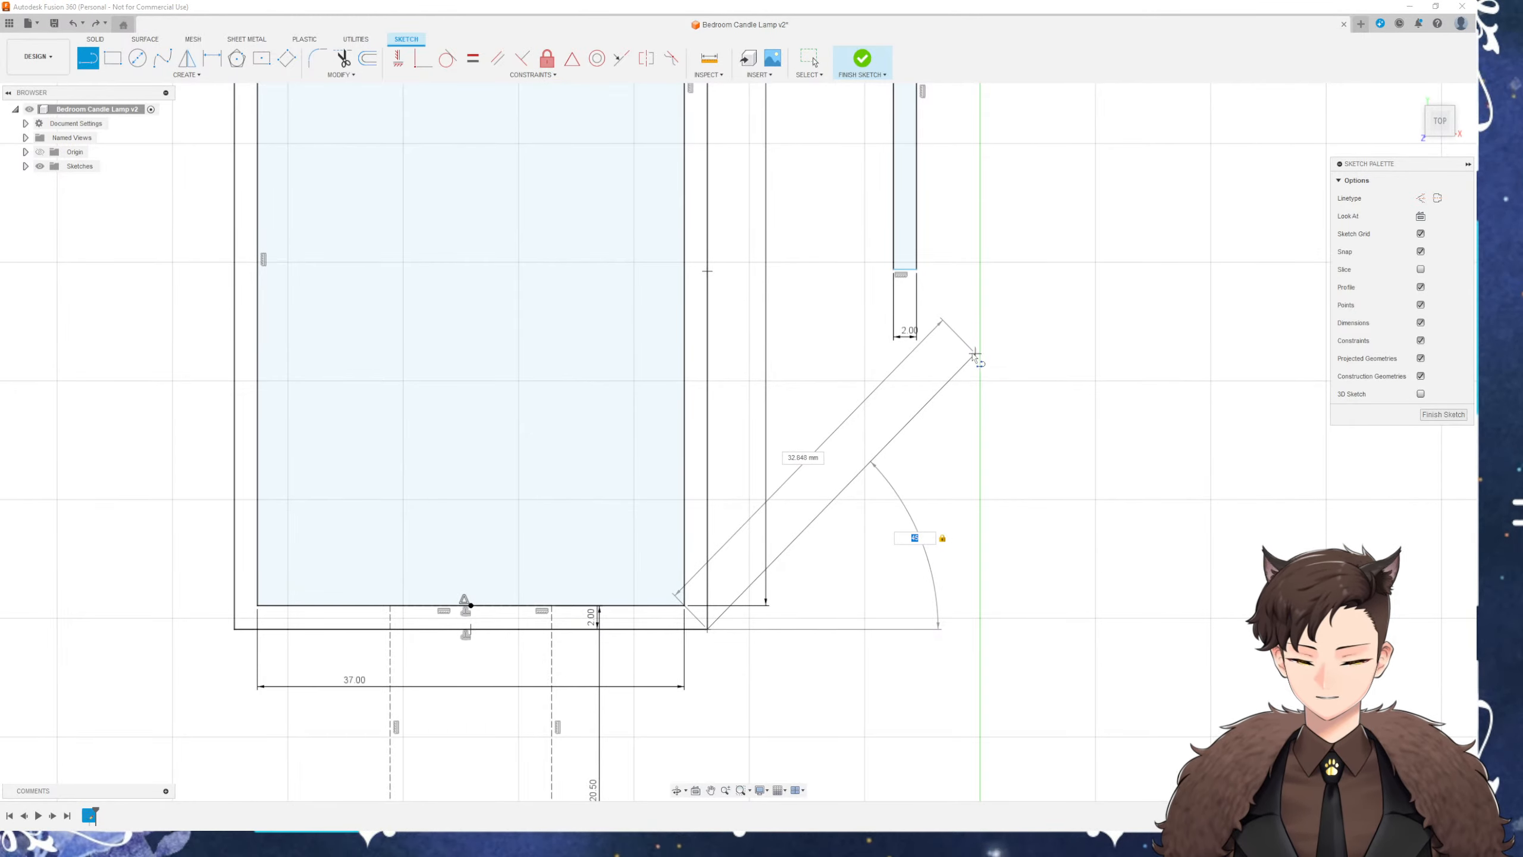
{"action": "left_click", "coordinate": [972, 358]}
{"action": "key", "text": "Escape"}
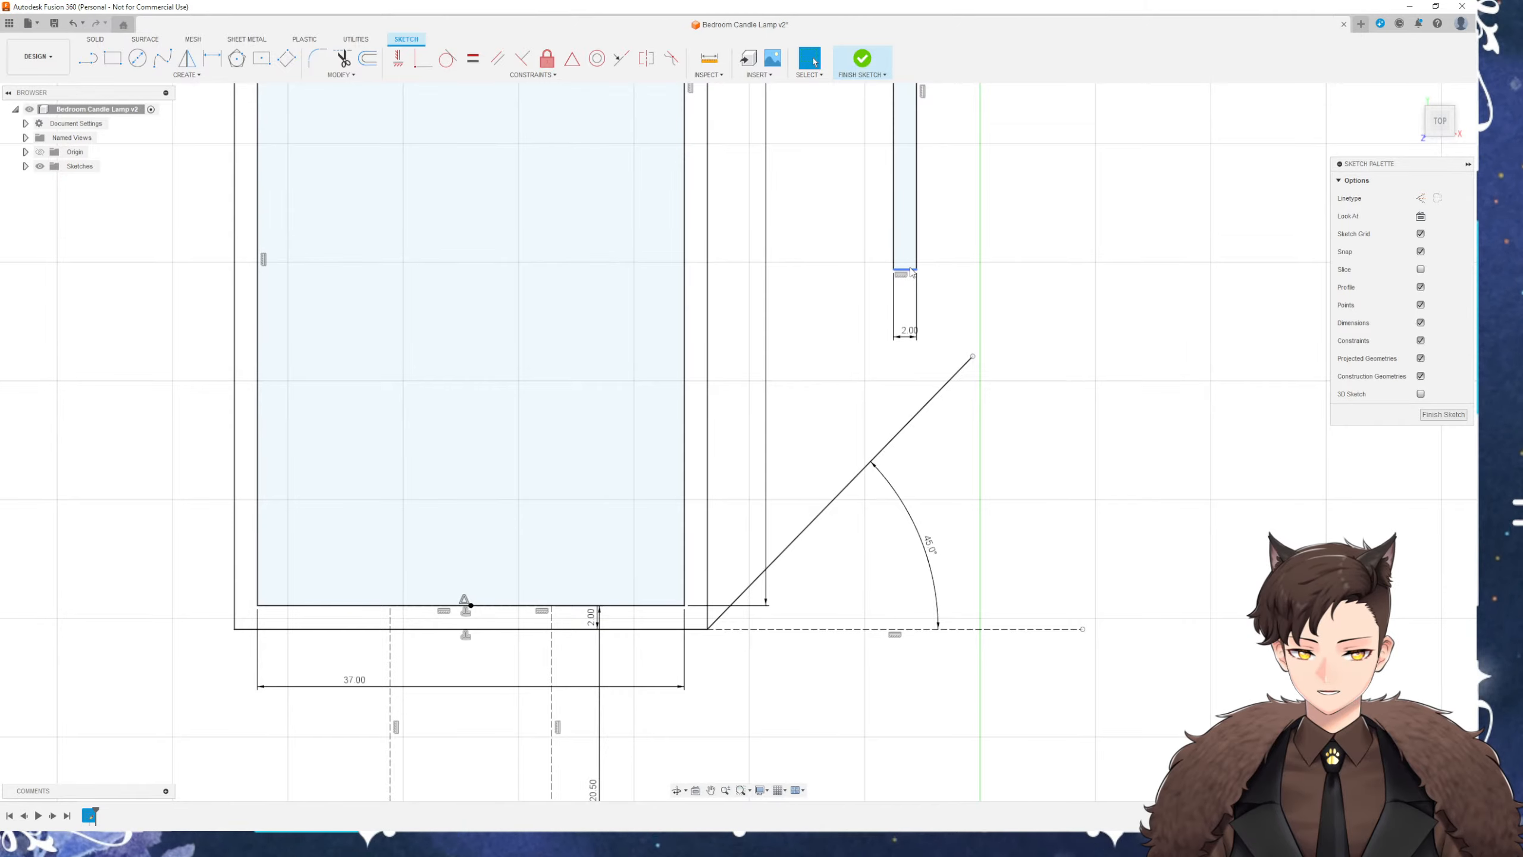
Lower the leg's end edge and make its outer corner coincident with the 45° line
{"action": "left_click_drag", "start_coordinate": [911, 272], "coordinate": [903, 418]}
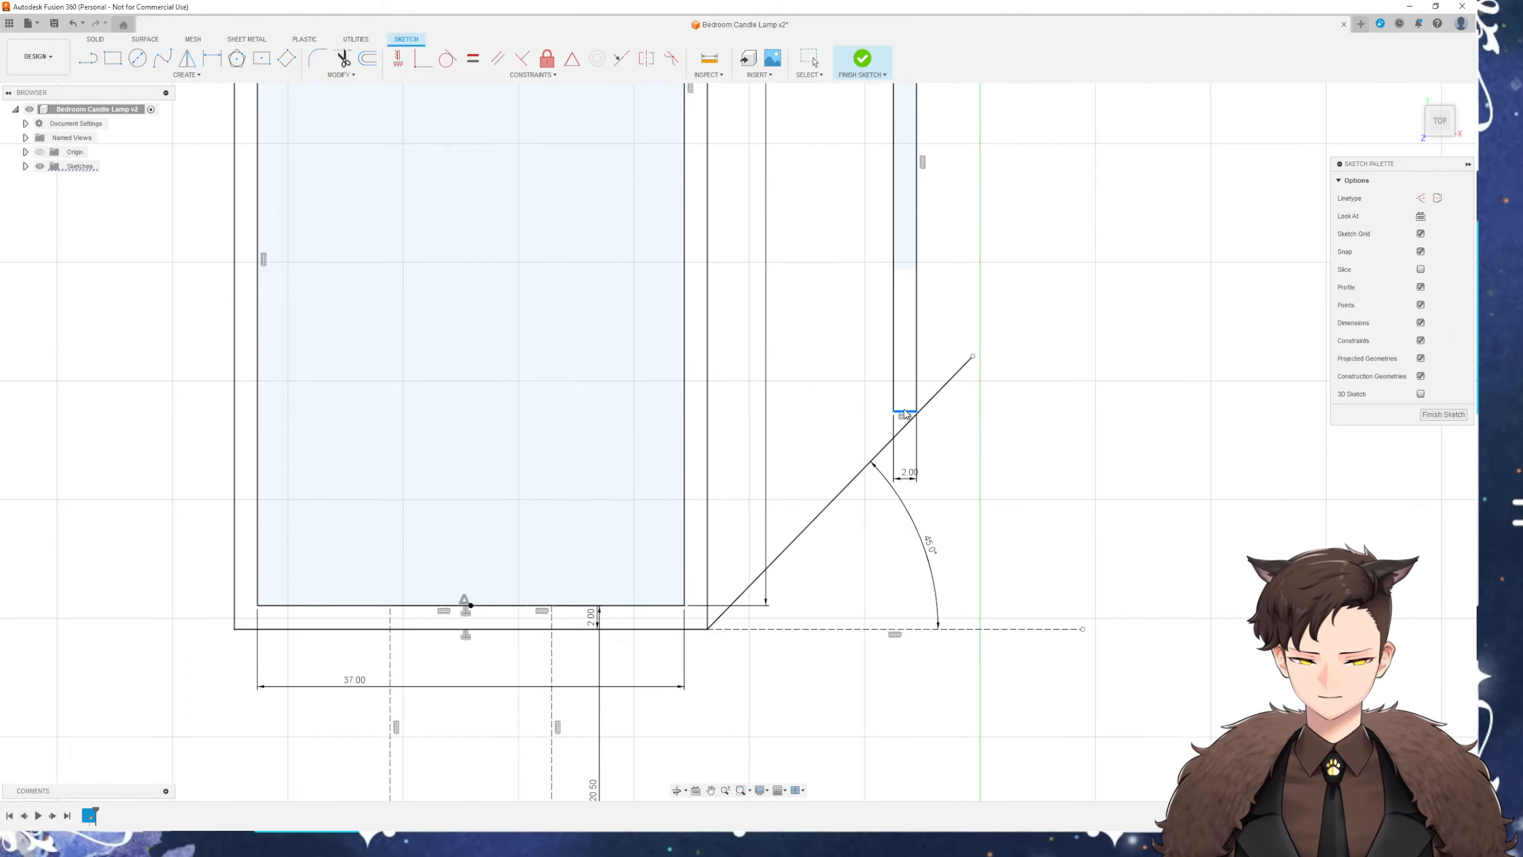
{"action": "scroll", "coordinate": [929, 423], "scroll_direction": "up", "scroll_amount": 5}
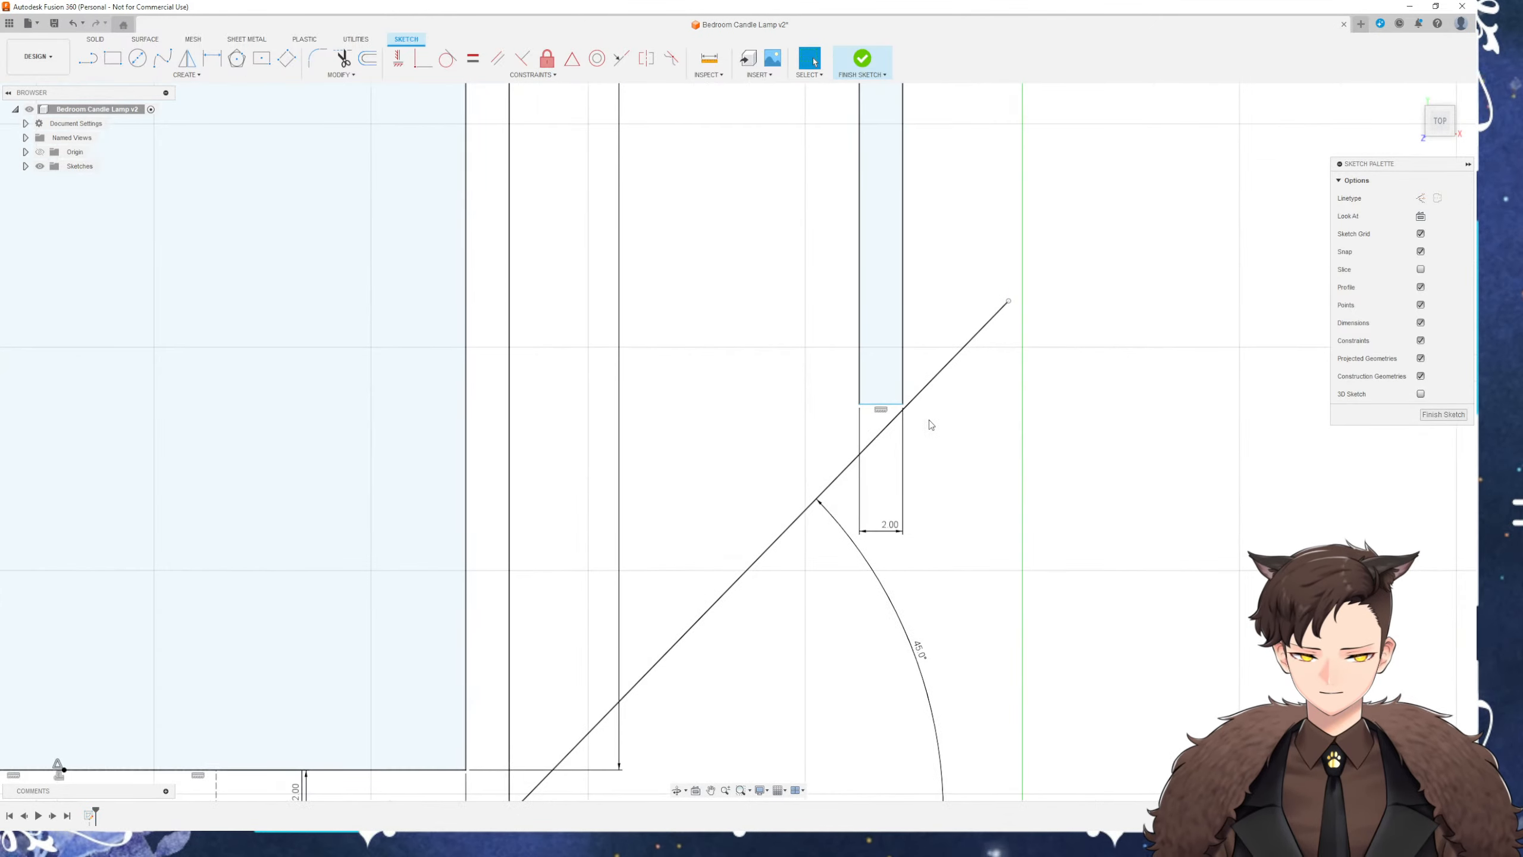
{"action": "left_click", "coordinate": [422, 60]}
{"action": "scroll", "coordinate": [897, 414], "scroll_direction": "up", "scroll_amount": 2}
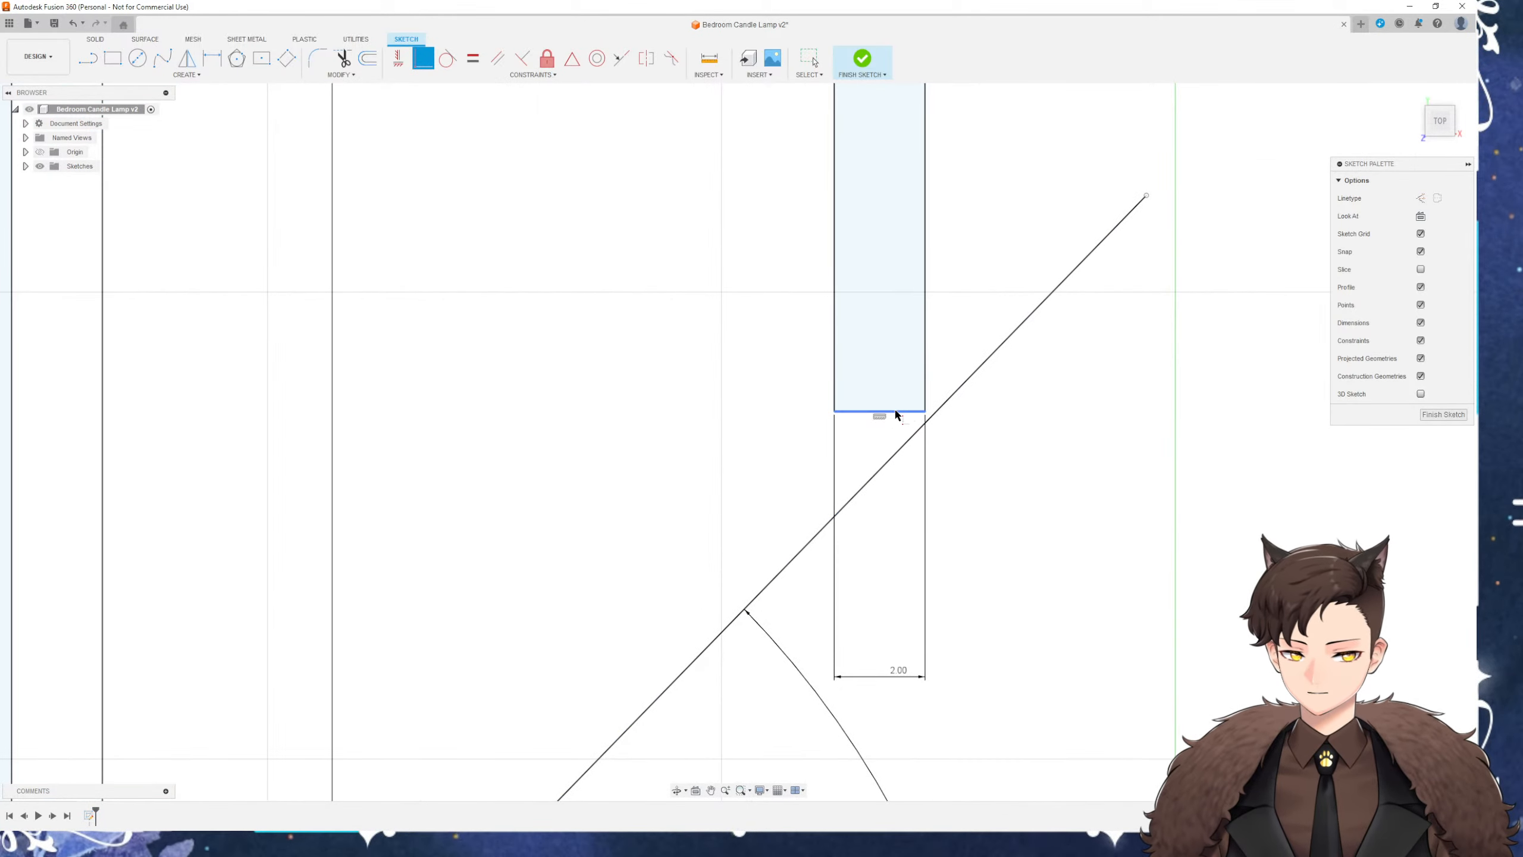
{"action": "left_click", "coordinate": [935, 420]}
{"action": "key", "text": "Escape"}
{"action": "scroll", "coordinate": [955, 473], "scroll_direction": "down", "scroll_amount": 5}
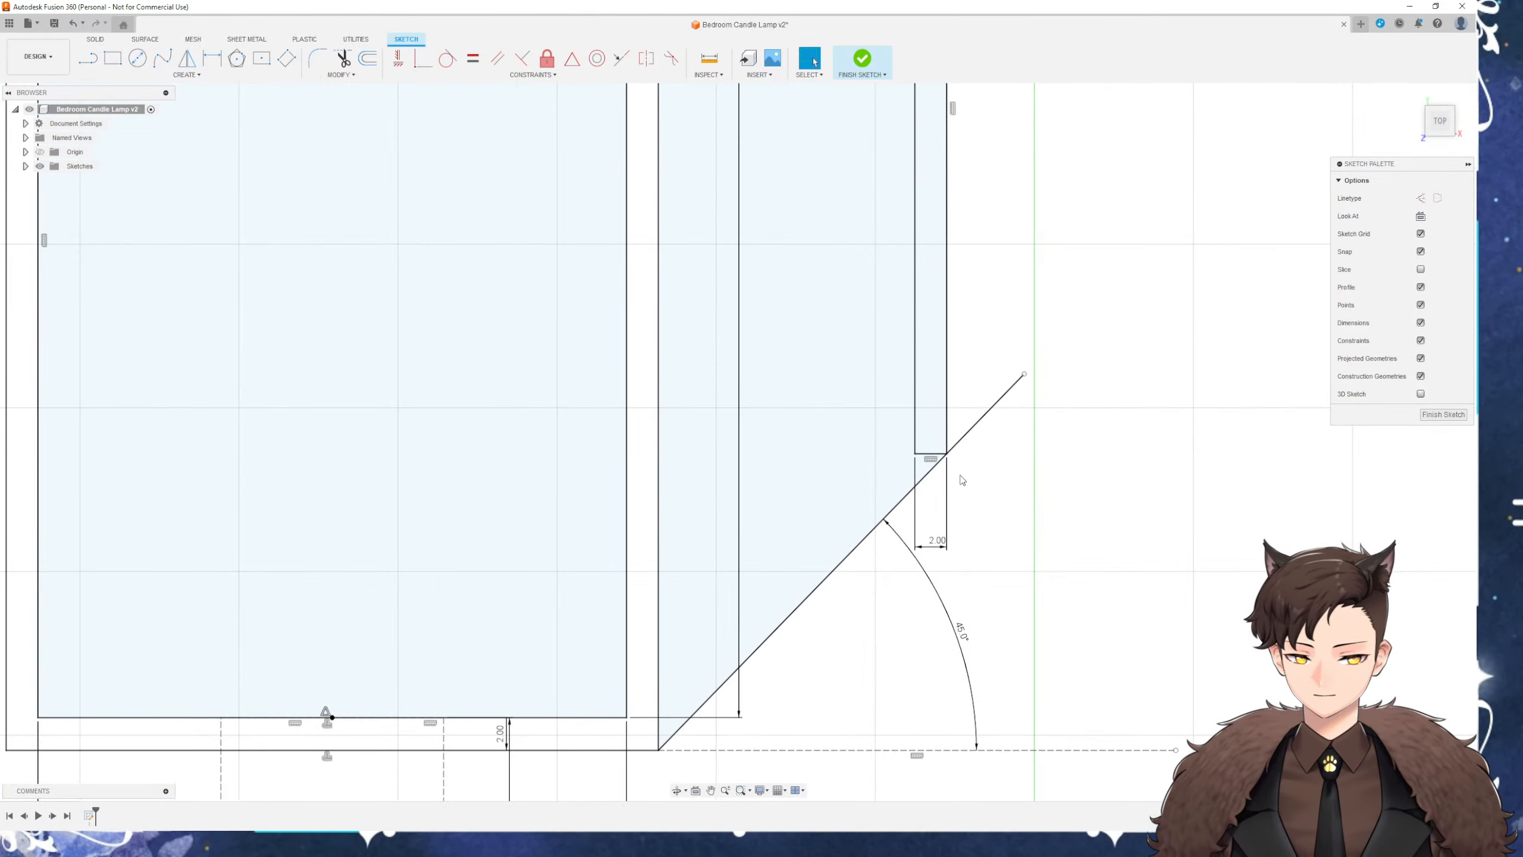
Draw a second line from the offset rectangle's outer wall through the leg, parallel to the 45° line
{"action": "scroll", "coordinate": [961, 475], "scroll_direction": "down", "scroll_amount": 4}
{"action": "middle_click_drag", "start_coordinate": [891, 571], "coordinate": [802, 543]}
{"action": "key", "text": "l"}
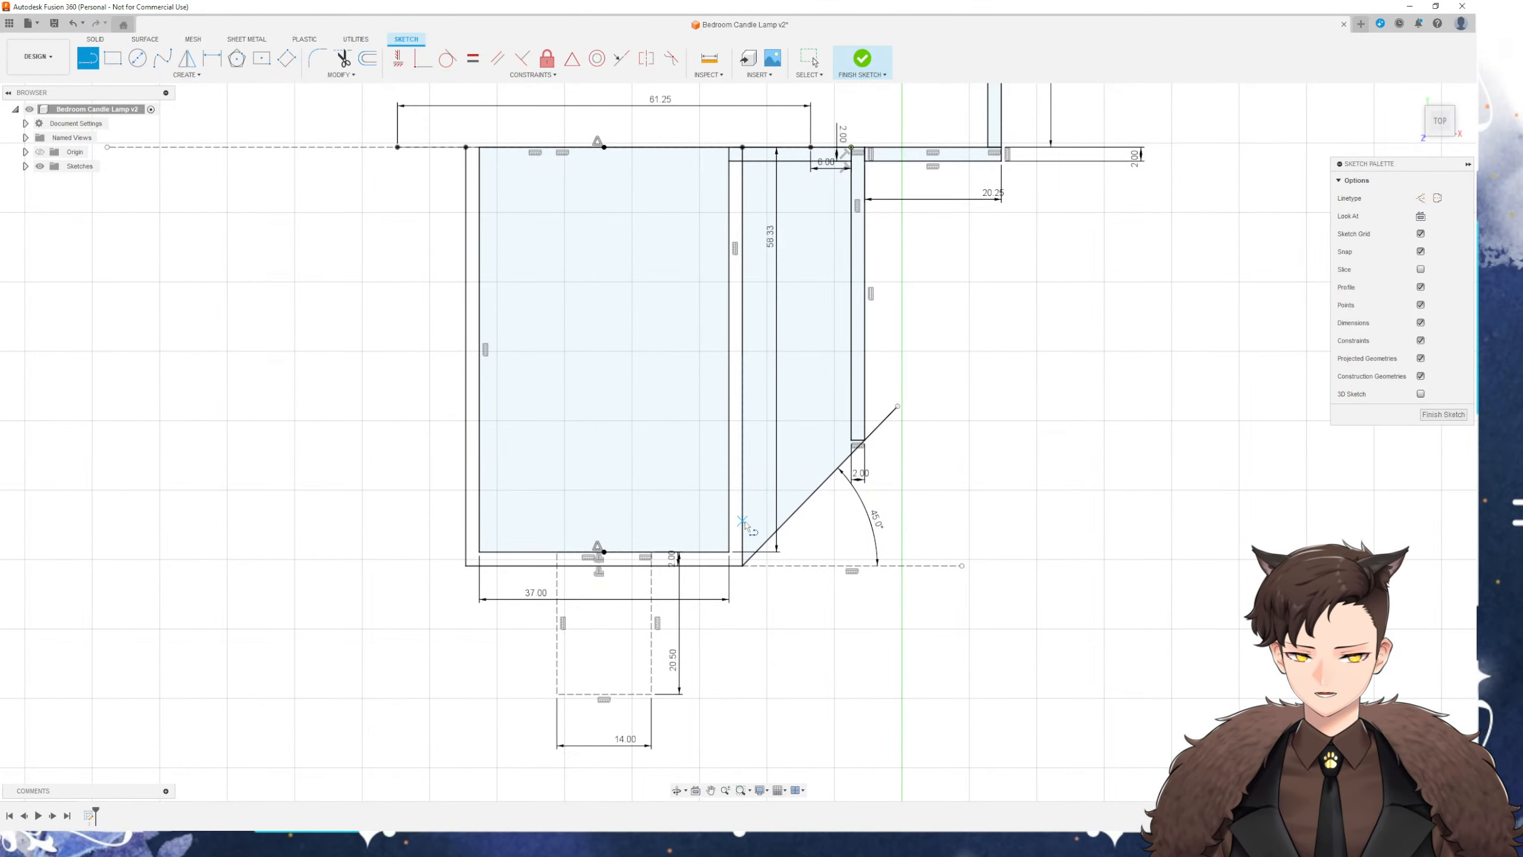
{"action": "left_click", "coordinate": [742, 527]}
{"action": "scroll", "coordinate": [852, 444], "scroll_direction": "up", "scroll_amount": 3}
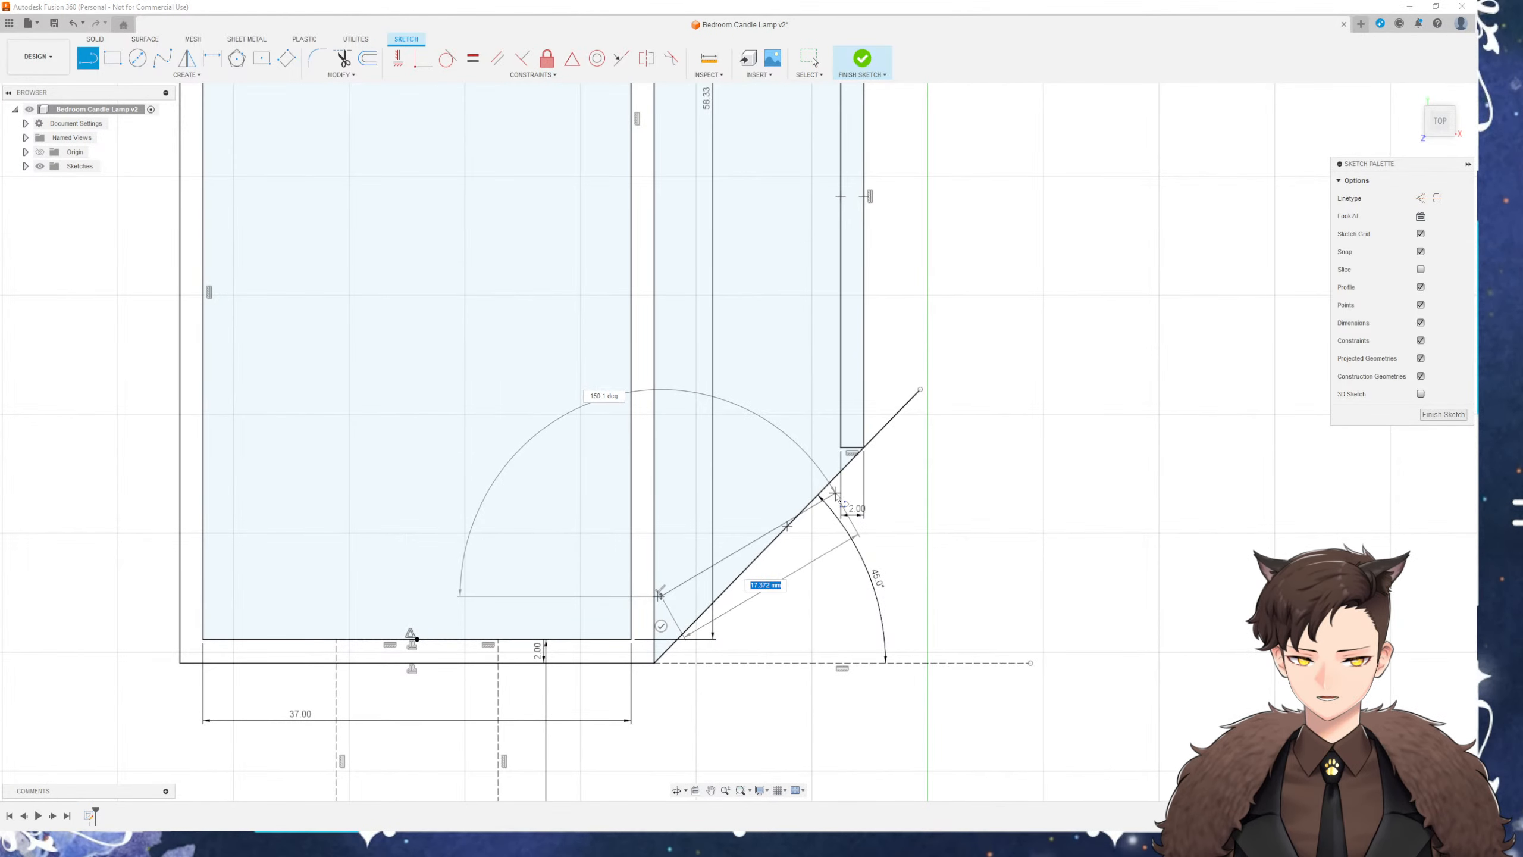
{"action": "left_click", "coordinate": [892, 357]}
Dimension the distance between the two parallel diagonal lines to 2 mm
{"action": "scroll", "coordinate": [872, 477], "scroll_direction": "up", "scroll_amount": 3}
{"action": "key", "text": "d"}
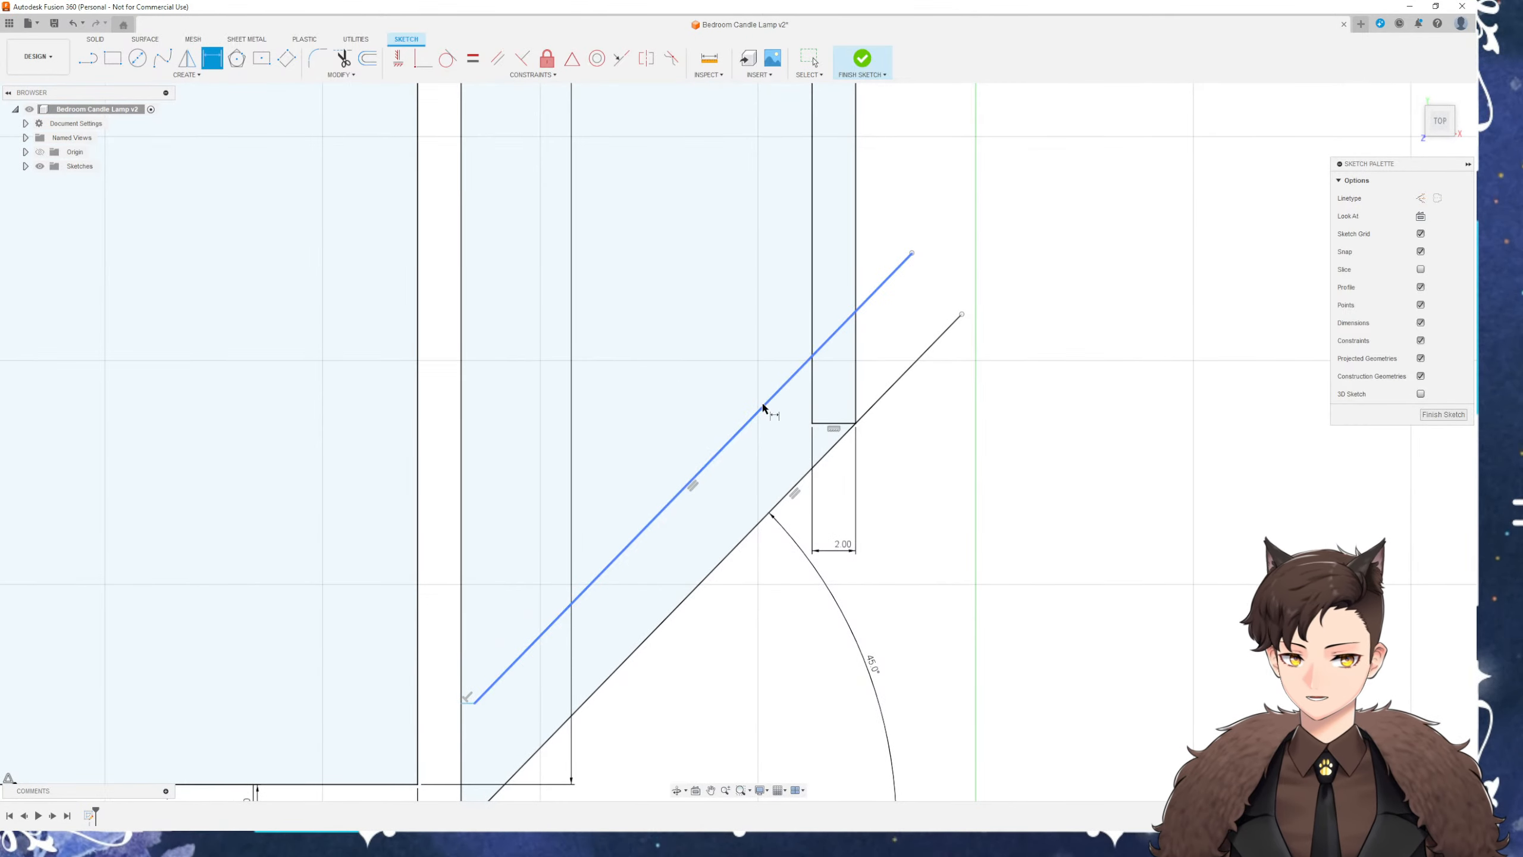
{"action": "left_click", "coordinate": [765, 406]}
{"action": "left_click", "coordinate": [806, 465]}
{"action": "left_click", "coordinate": [866, 483]}
{"action": "type", "text": "2"}
{"action": "key", "text": "Return"}
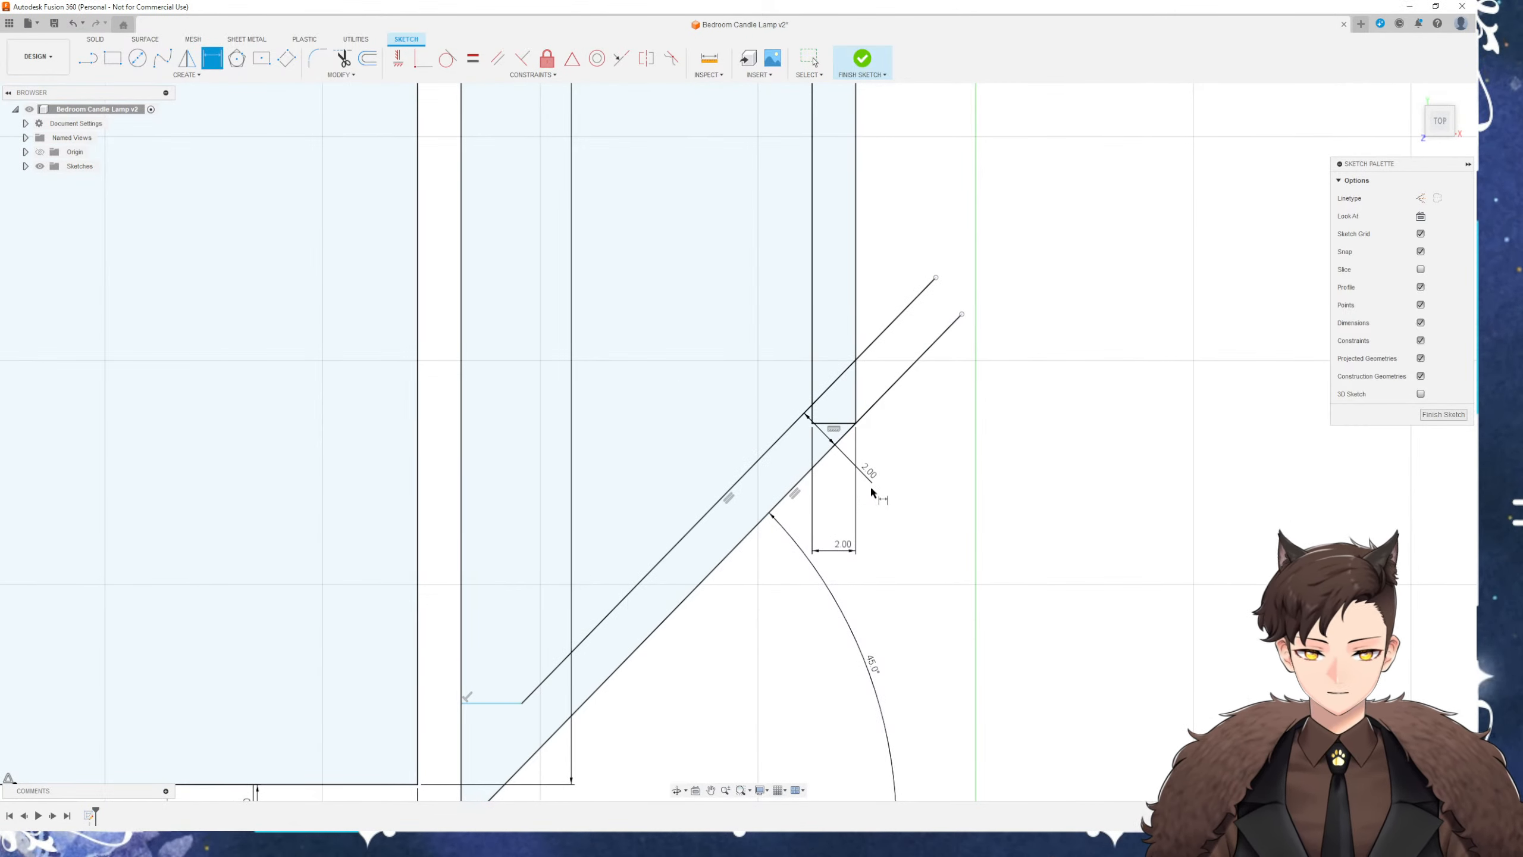
Undo the 2 mm spacing dimension and the inner parallel diagonal line
{"action": "key", "text": "Escape"}
{"action": "key", "text": "ctrl+z"}
{"action": "key", "text": "ctrl+z"}
{"action": "key", "text": "ctrl+z"}
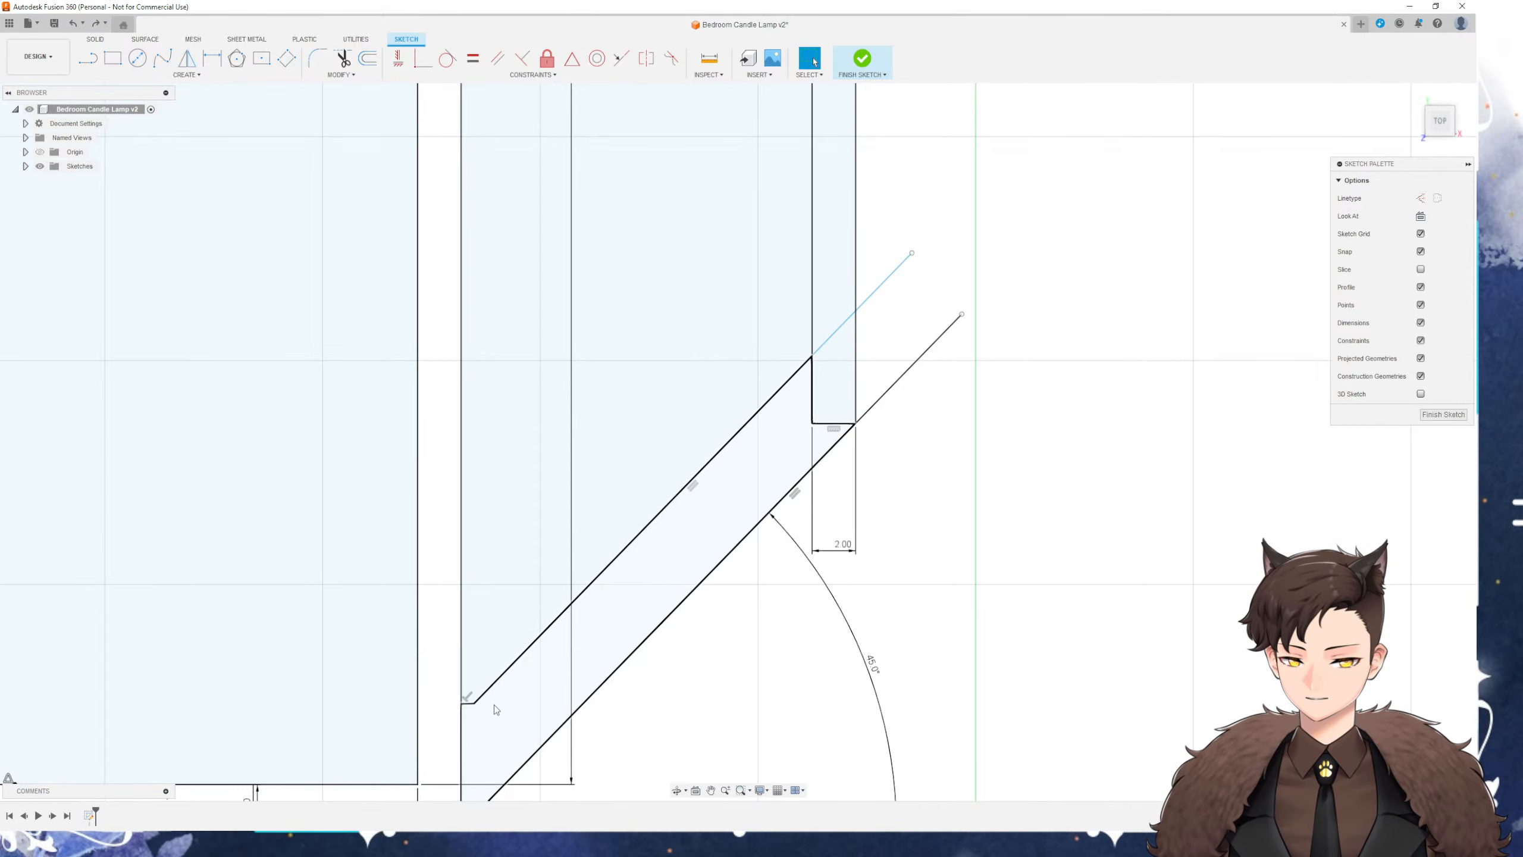
Draw an inner diagonal about 29 mm long from the offset rectangle's outer wall through the leg, parallel to the 45° line
{"action": "key", "text": "l"}
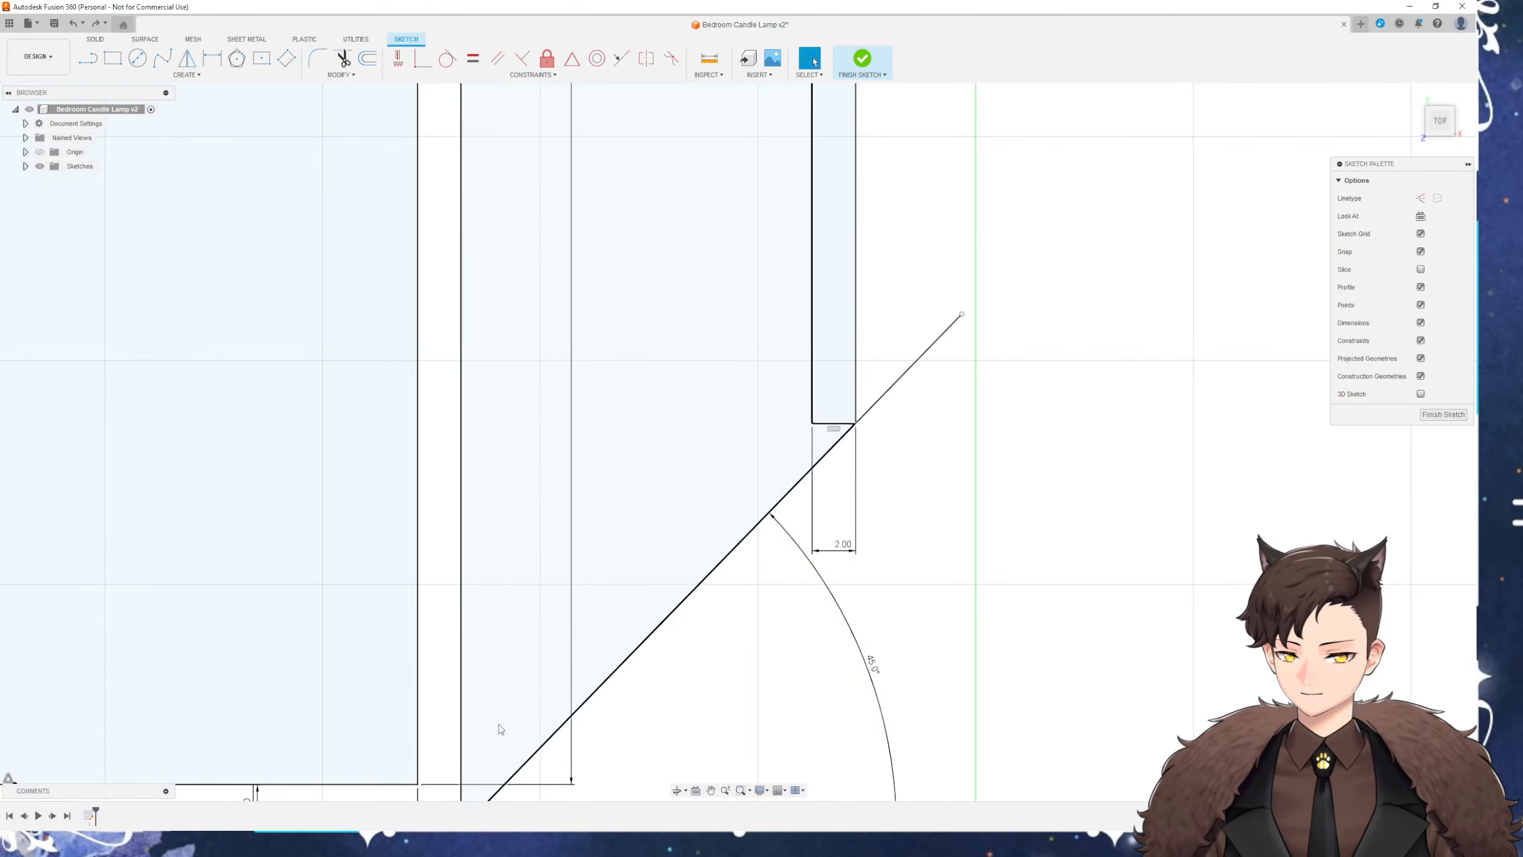
{"action": "left_click", "coordinate": [460, 717]}
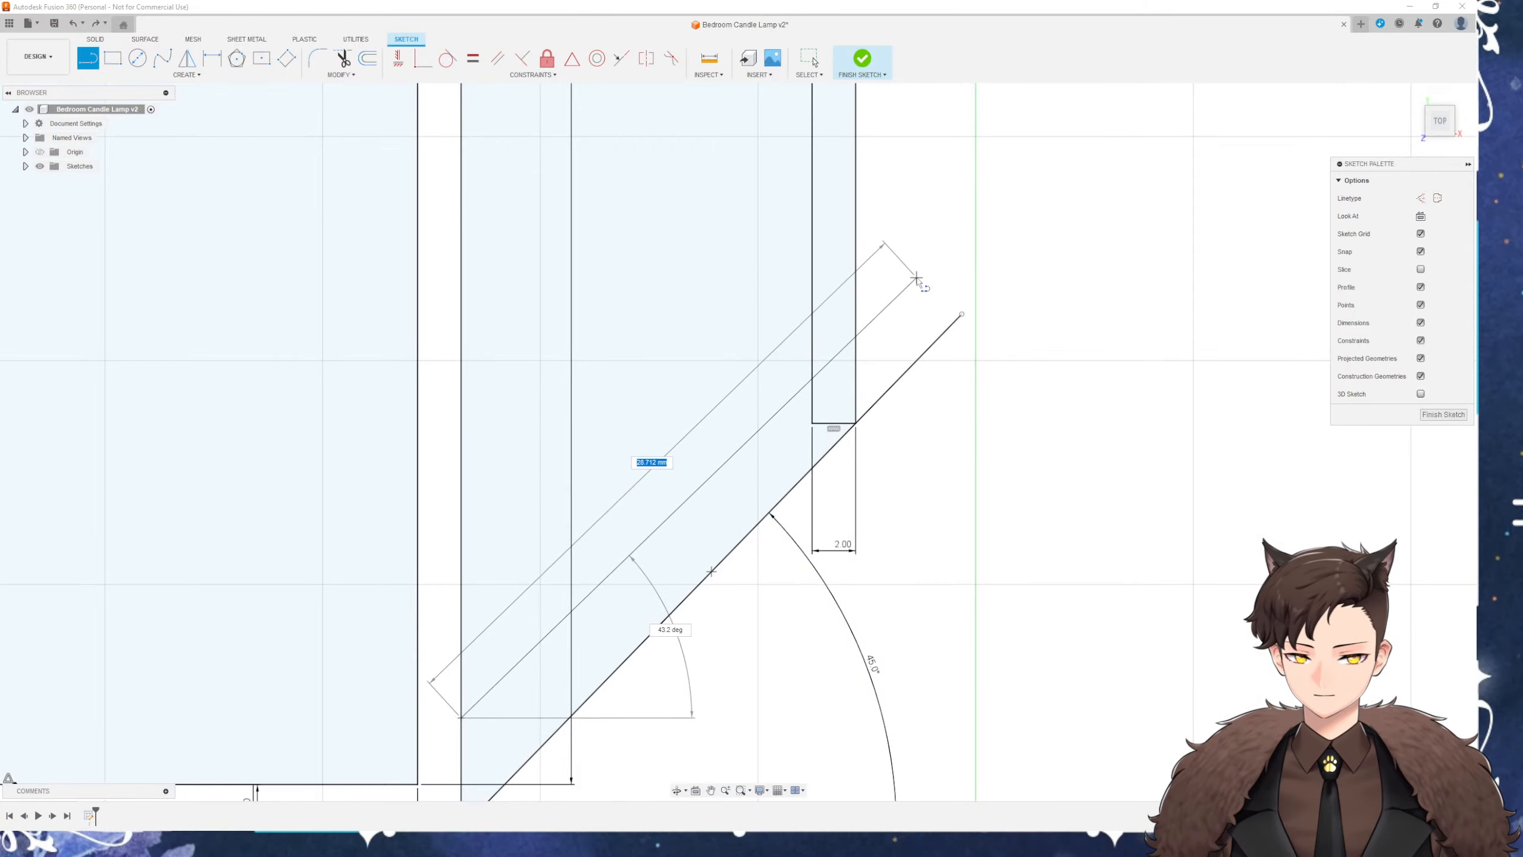
{"action": "left_click", "coordinate": [906, 262]}
{"action": "key", "text": "Escape"}
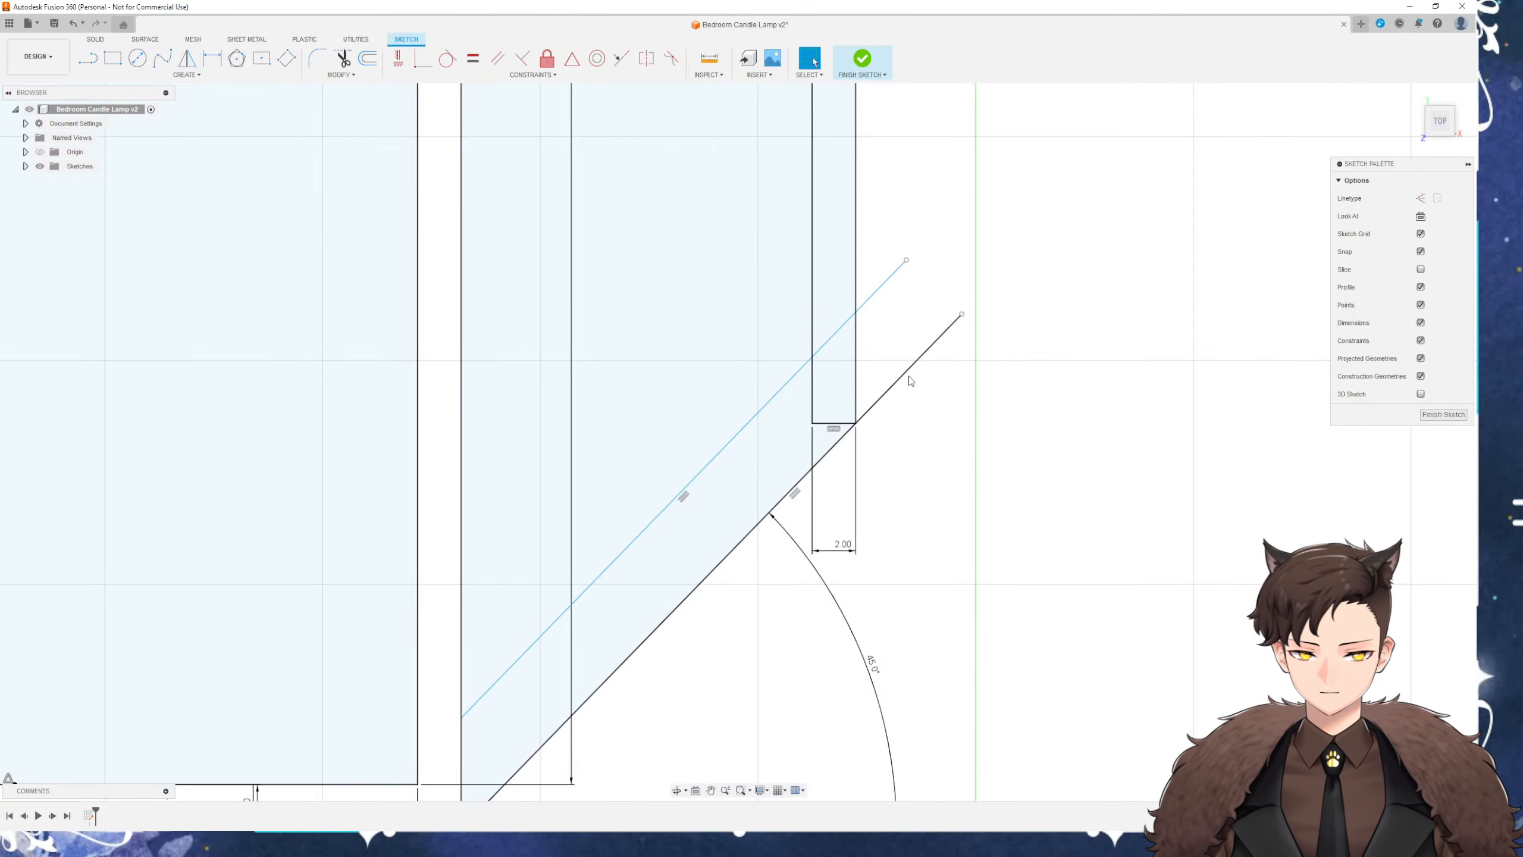
Dimension the distance between the two parallel diagonal lines to 2 mm
{"action": "key", "text": "d"}
{"action": "left_click", "coordinate": [732, 439]}
{"action": "left_click", "coordinate": [775, 508]}
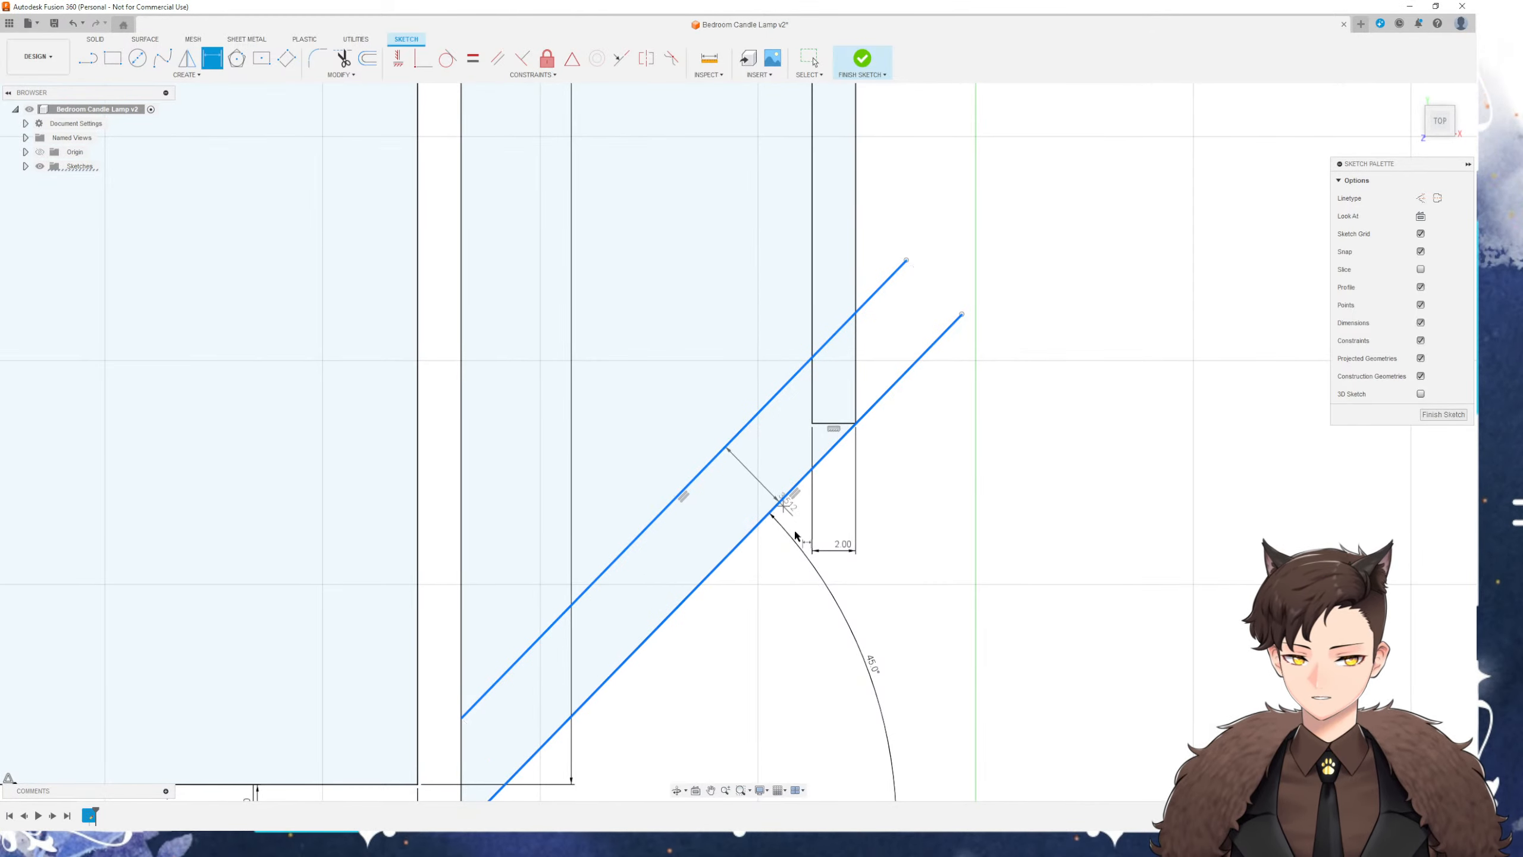
{"action": "left_click", "coordinate": [777, 579]}
{"action": "type", "text": "2"}
{"action": "key", "text": "Return"}
{"action": "key", "text": "Escape"}
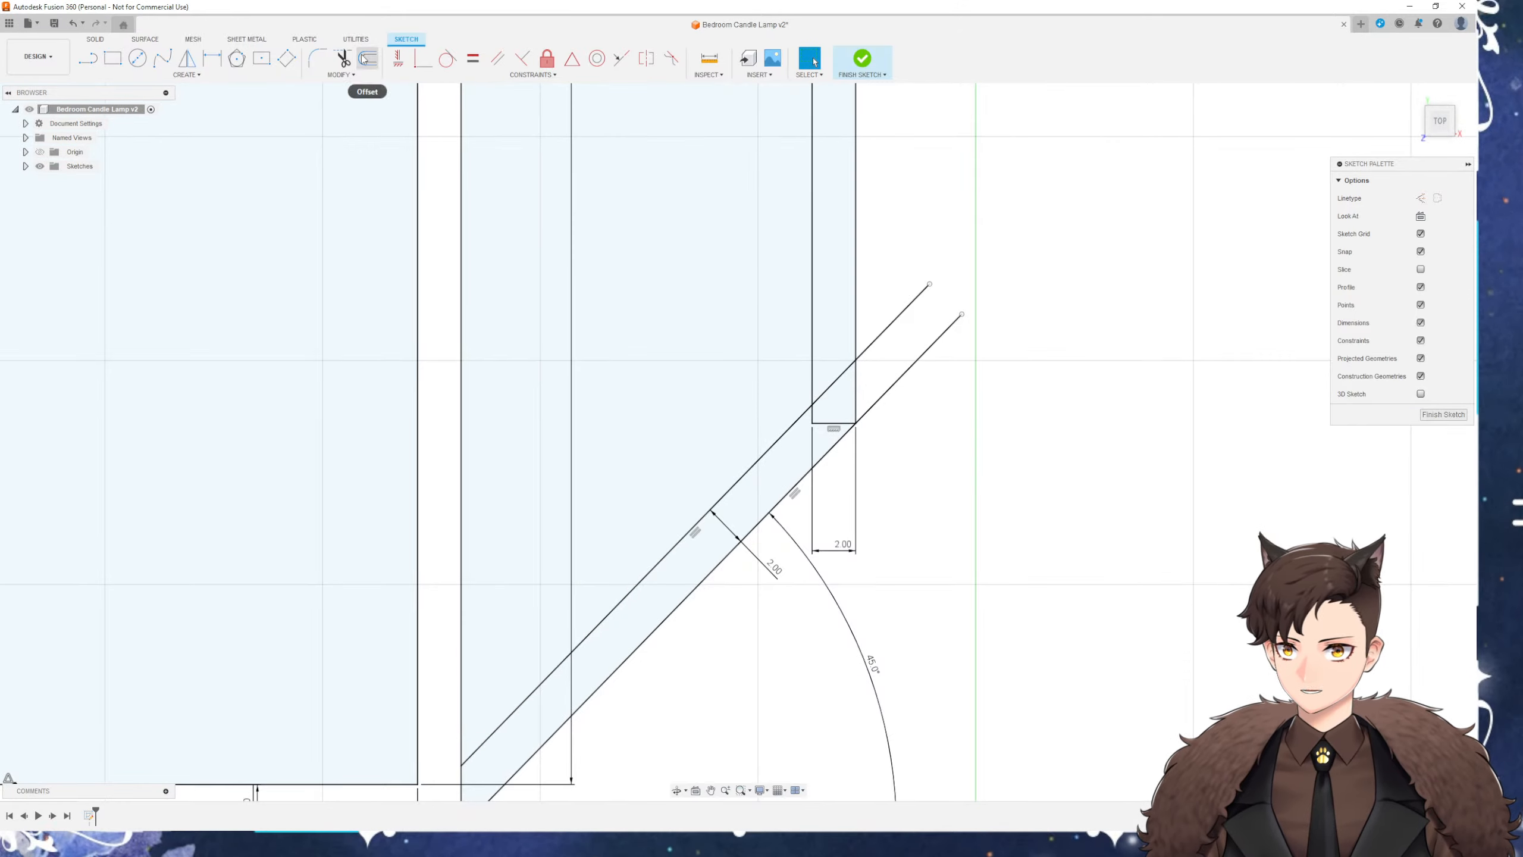
Trim the inner diagonal back to the leg's inner wall and the outer diagonal back to the leg's outer corner
{"action": "left_click", "coordinate": [343, 58]}
{"action": "left_click", "coordinate": [864, 350]}
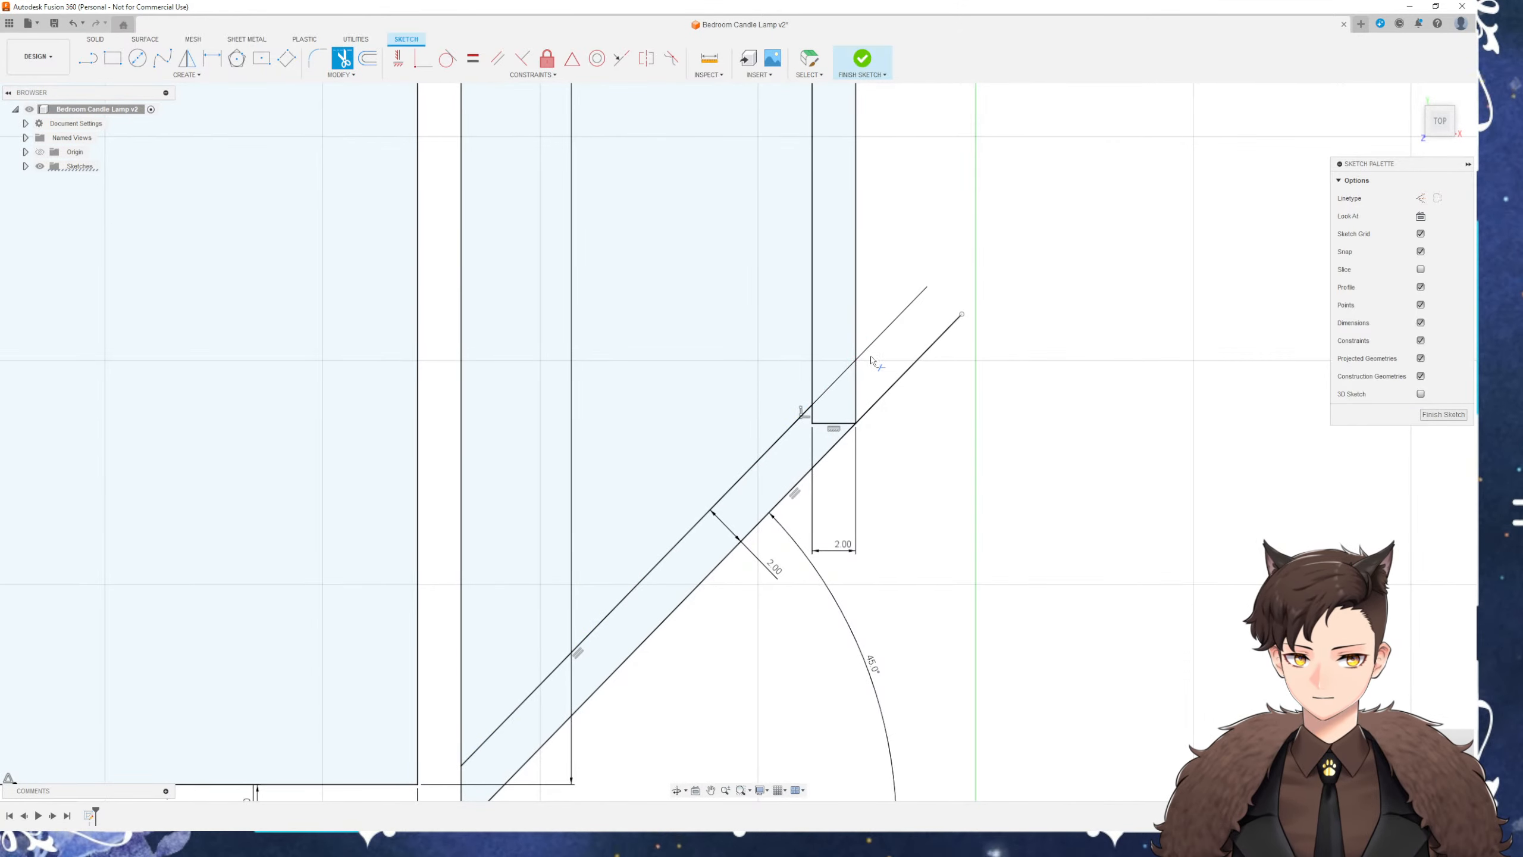
{"action": "left_click", "coordinate": [884, 394]}
{"action": "scroll", "coordinate": [856, 406], "scroll_direction": "down", "scroll_amount": 5}
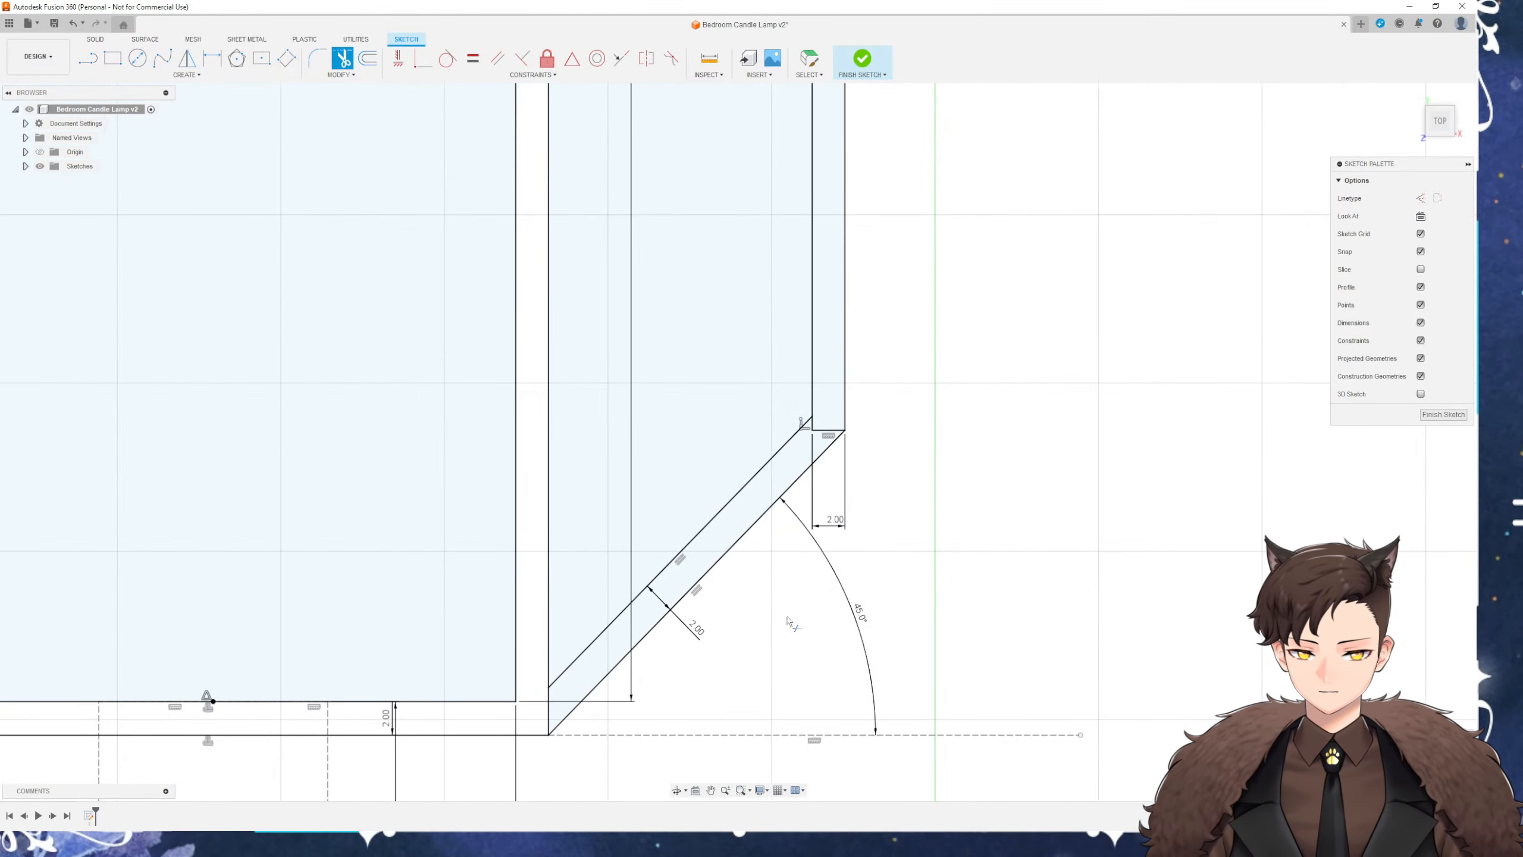
{"action": "key", "text": "Escape"}
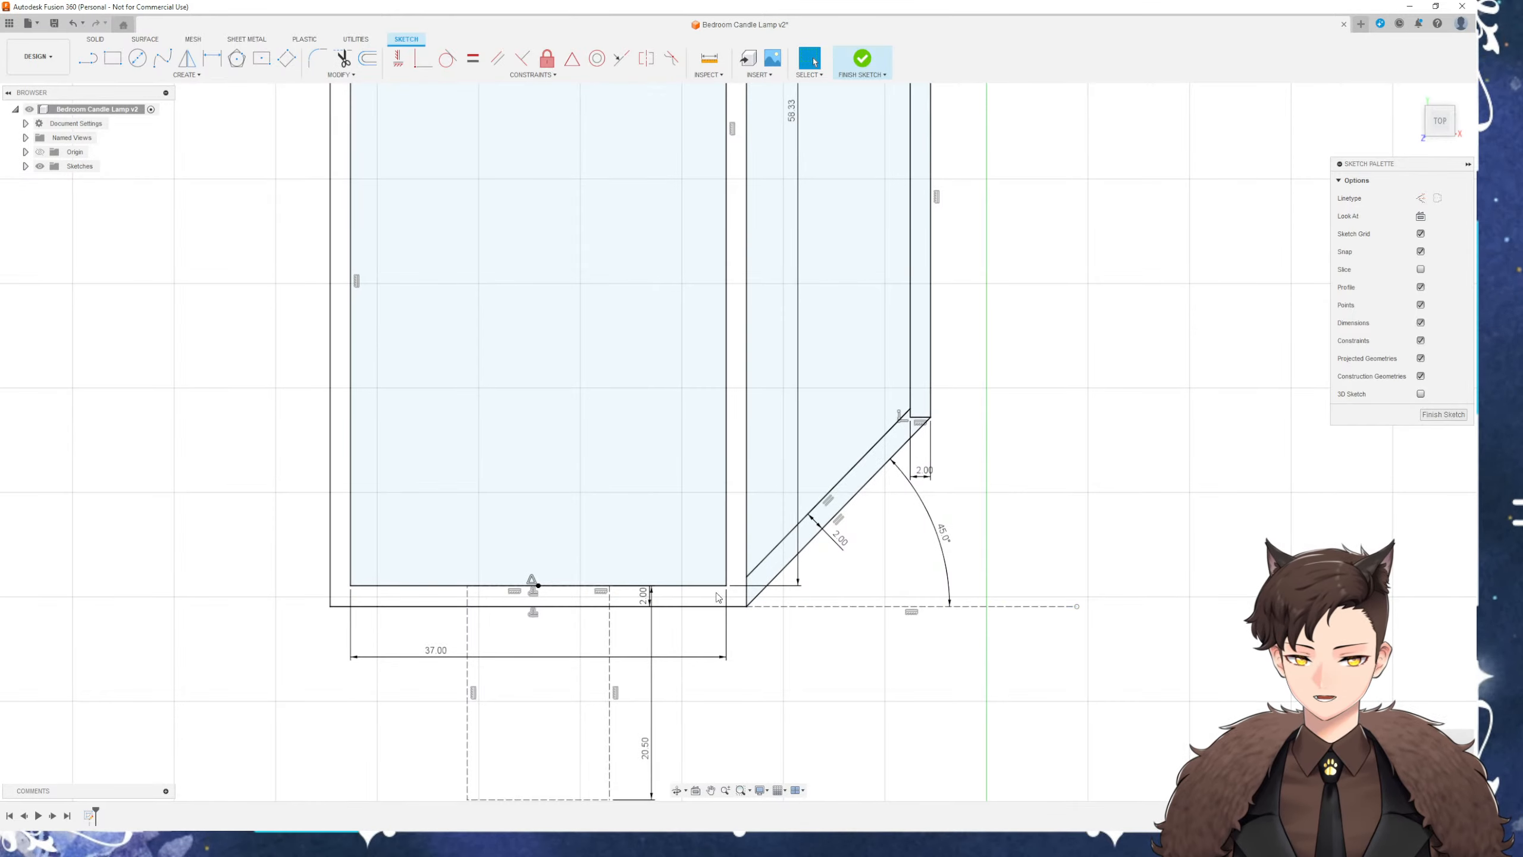
Draw a 2 mm line closing the upper end of the large rectangle's left wall, between its outer and inner edges
{"action": "scroll", "coordinate": [739, 595], "scroll_direction": "down", "scroll_amount": 2}
{"action": "scroll", "coordinate": [447, 155], "scroll_direction": "up", "scroll_amount": 4}
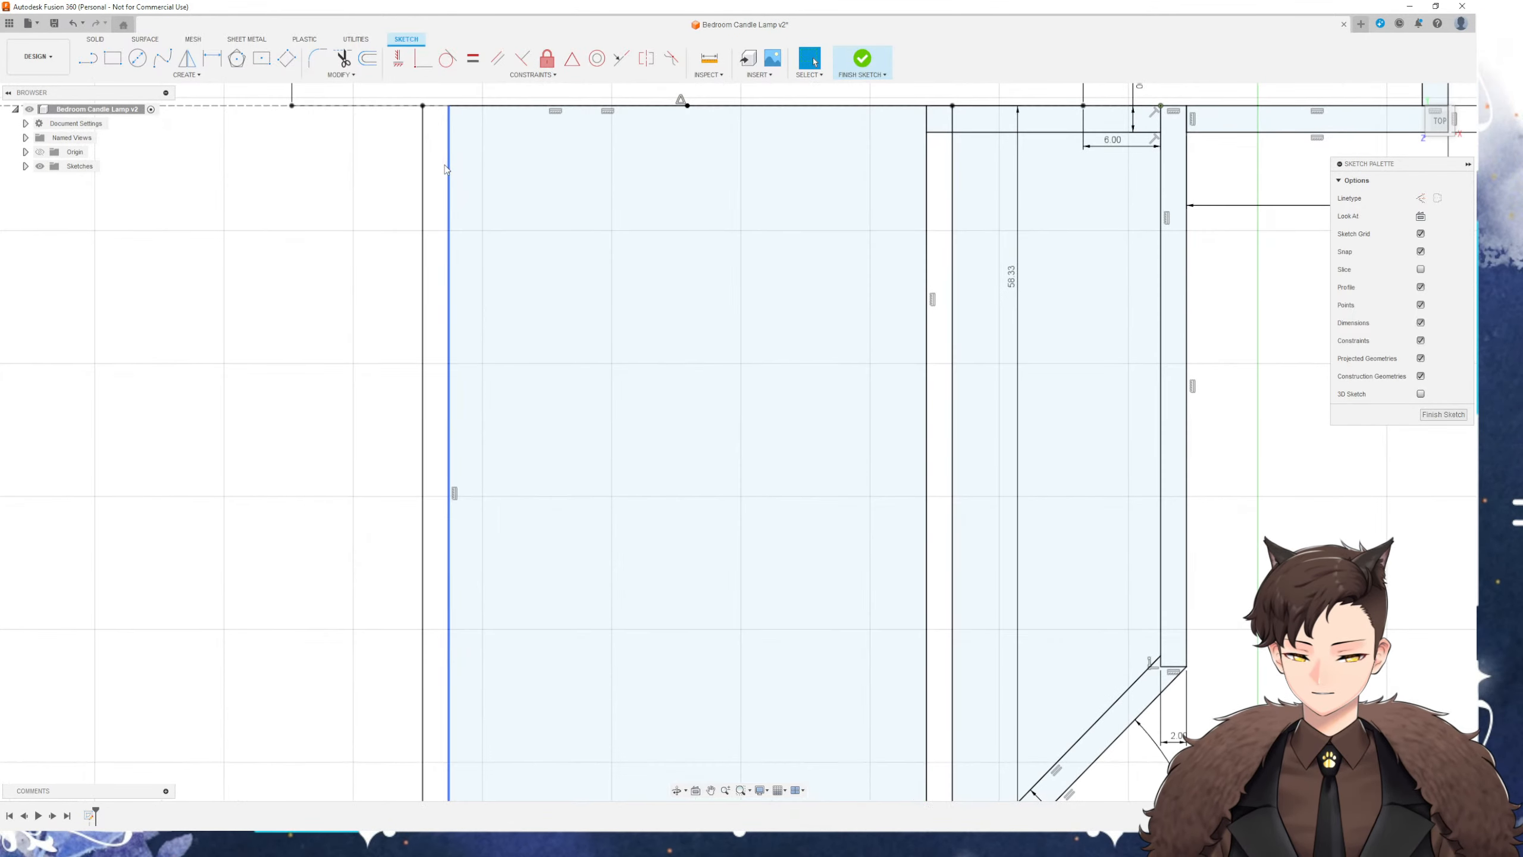
{"action": "middle_click_drag", "start_coordinate": [449, 184], "coordinate": [450, 469]}
{"action": "scroll", "coordinate": [451, 472], "scroll_direction": "up", "scroll_amount": 2}
{"action": "key", "text": "l"}
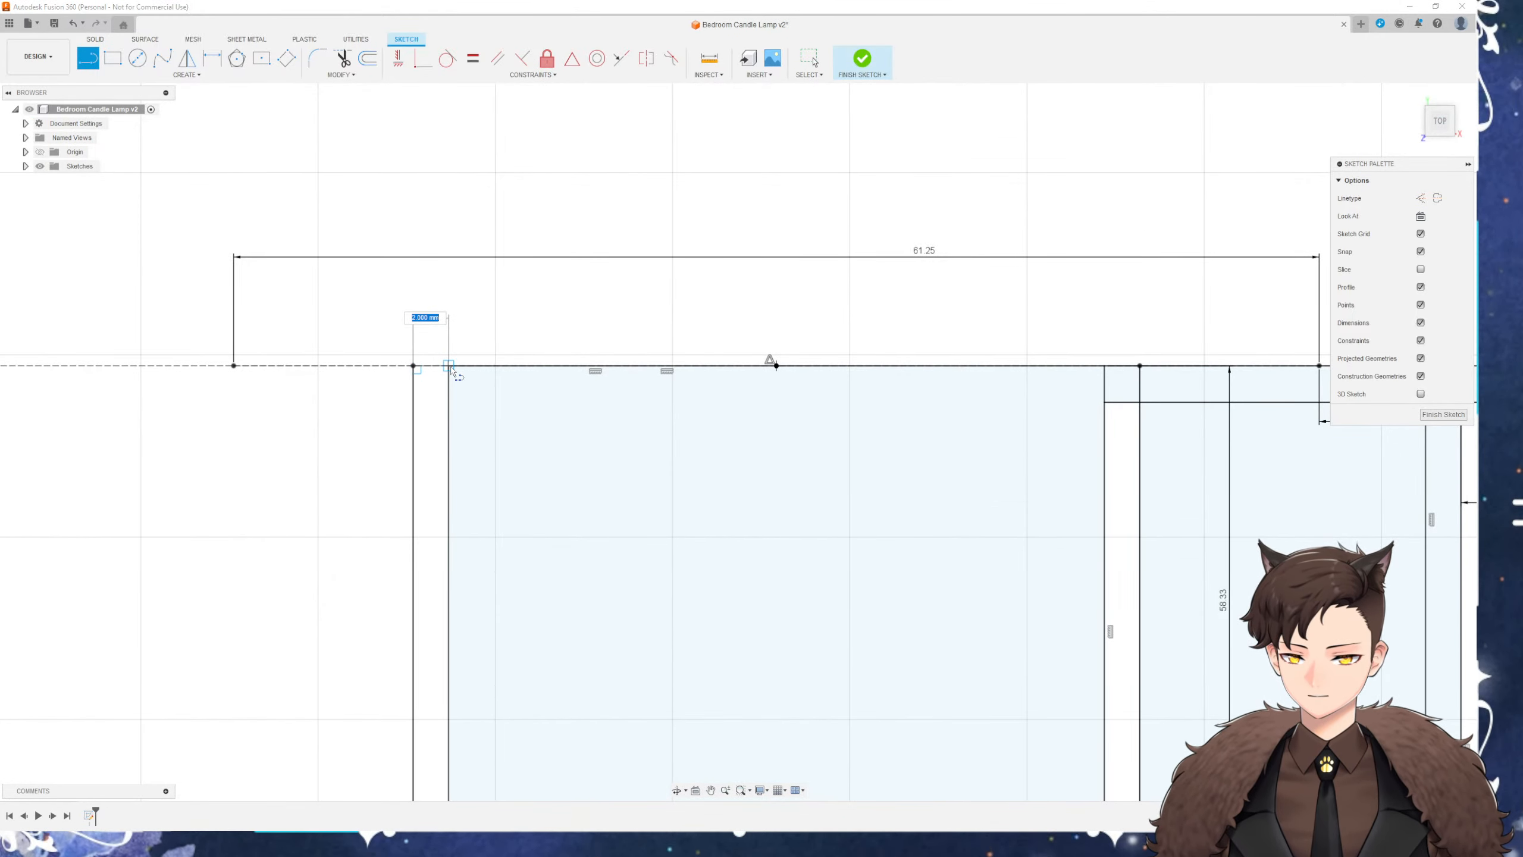
{"action": "key", "text": "Escape"}
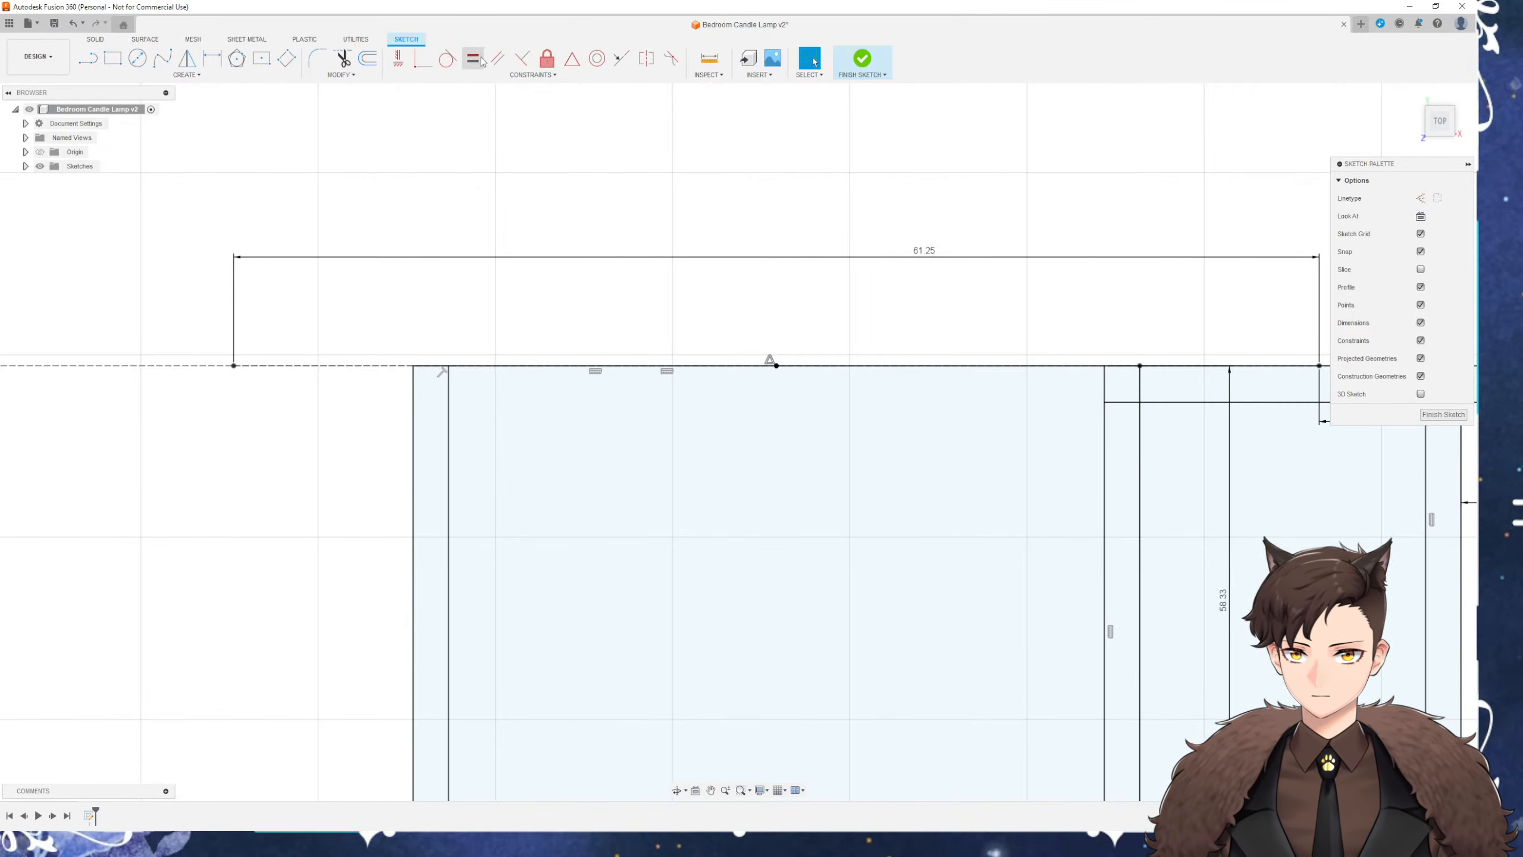
Trim the short horizontal segment that crosses the large rectangle's right wall near its upper end
{"action": "left_click", "coordinate": [342, 58]}
{"action": "left_click", "coordinate": [1121, 403]}
{"action": "scroll", "coordinate": [1072, 480], "scroll_direction": "down", "scroll_amount": 3}
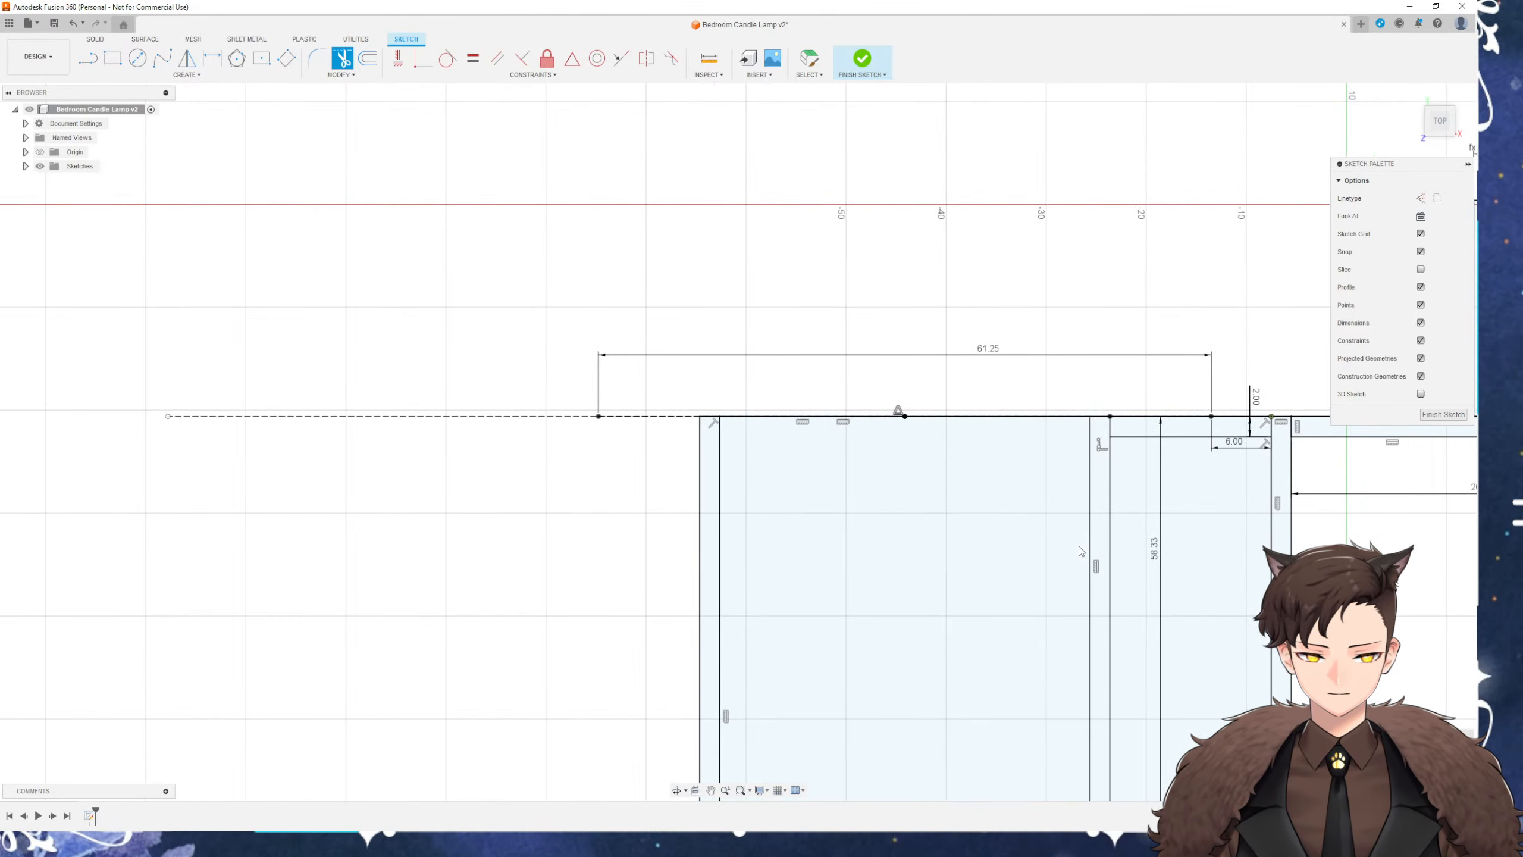
{"action": "key", "text": "Escape"}
Save the design as a new version
{"action": "middle_click_drag", "start_coordinate": [1050, 590], "coordinate": [866, 386]}
{"action": "key", "text": "ctrl+s"}
{"action": "key", "text": "Return"}
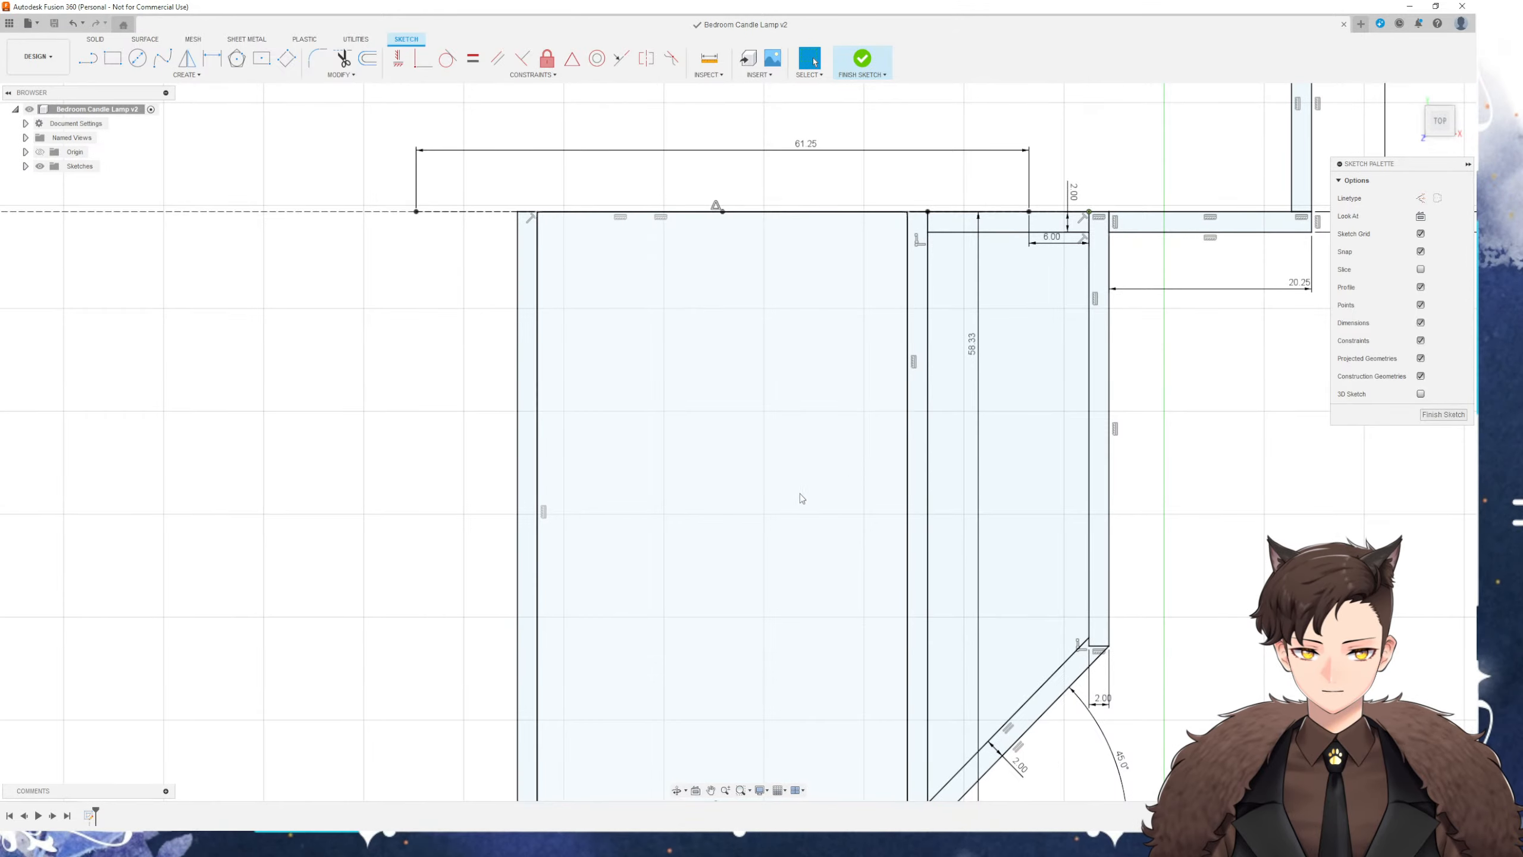
Examine the rectangle's walls, the diagonal strip and the stepped section for closed profiles
{"action": "middle_click_drag", "start_coordinate": [801, 497], "coordinate": [737, 413]}
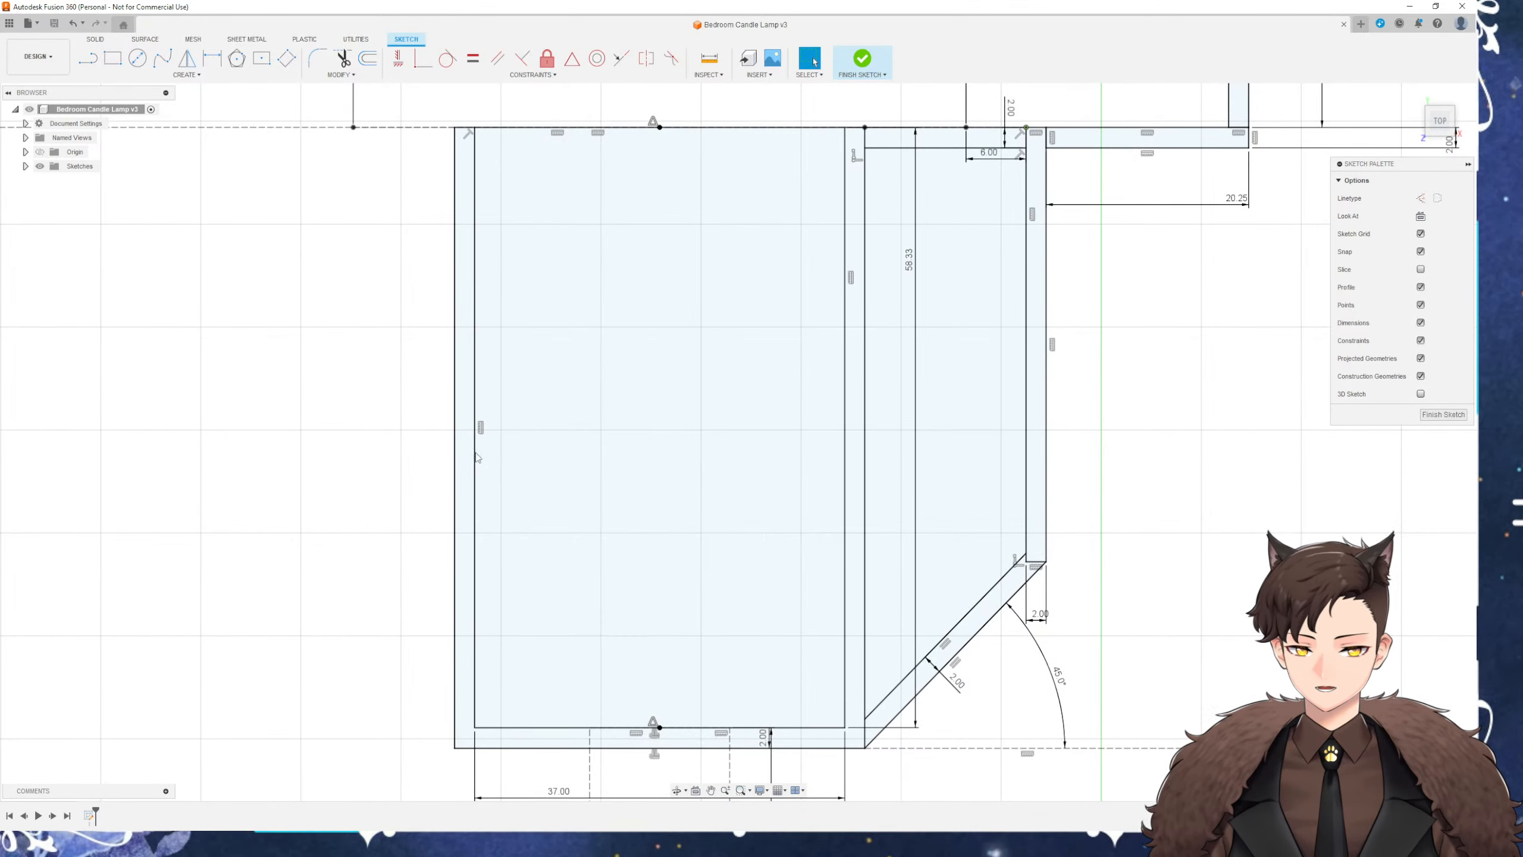
{"action": "middle_click_drag", "start_coordinate": [906, 393], "coordinate": [648, 386]}
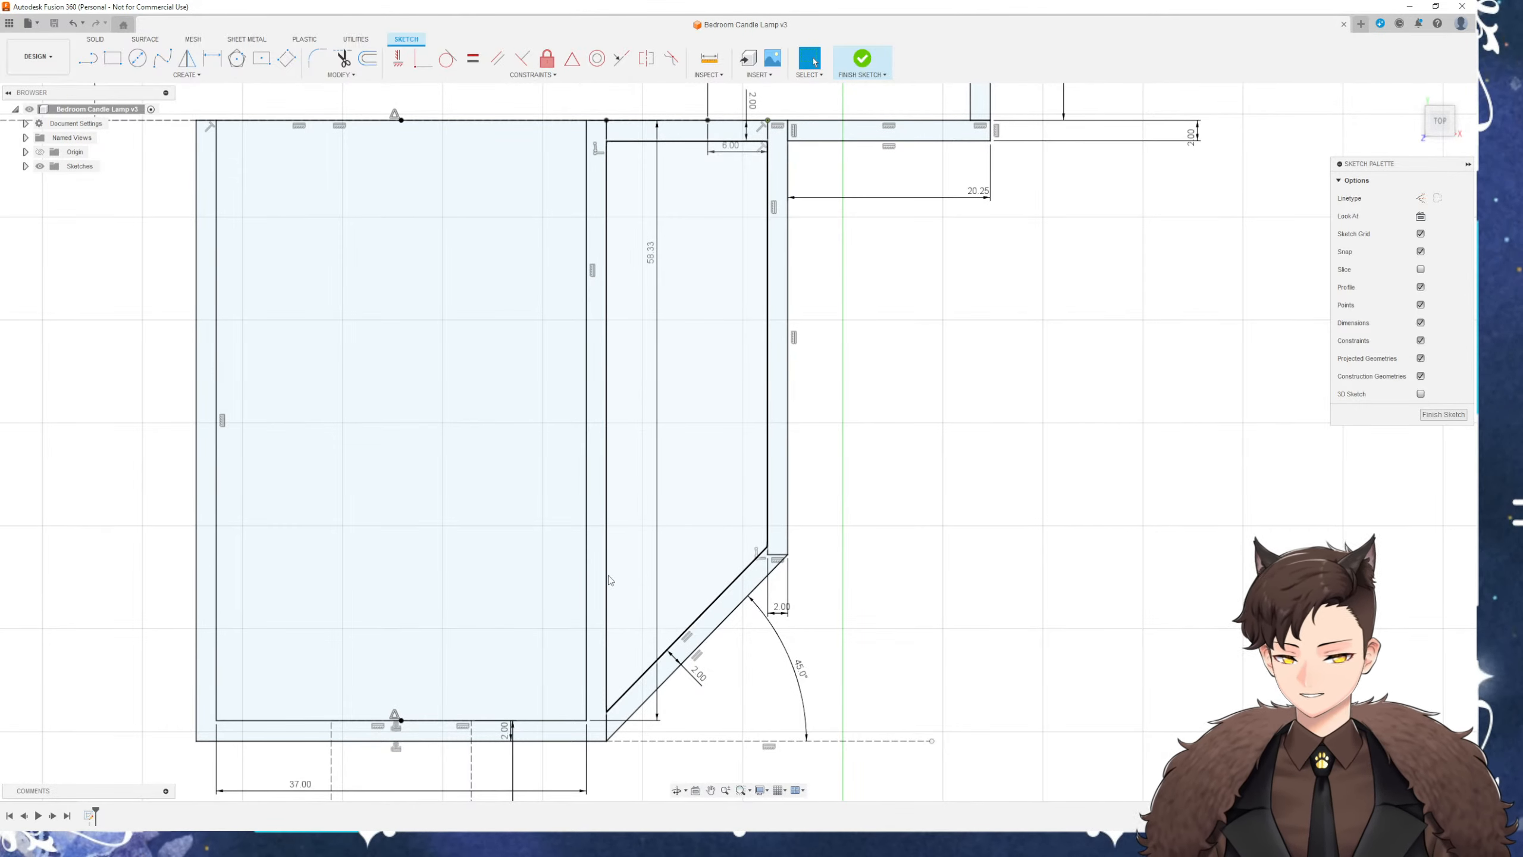
{"action": "middle_click_drag", "start_coordinate": [394, 714], "coordinate": [463, 636]}
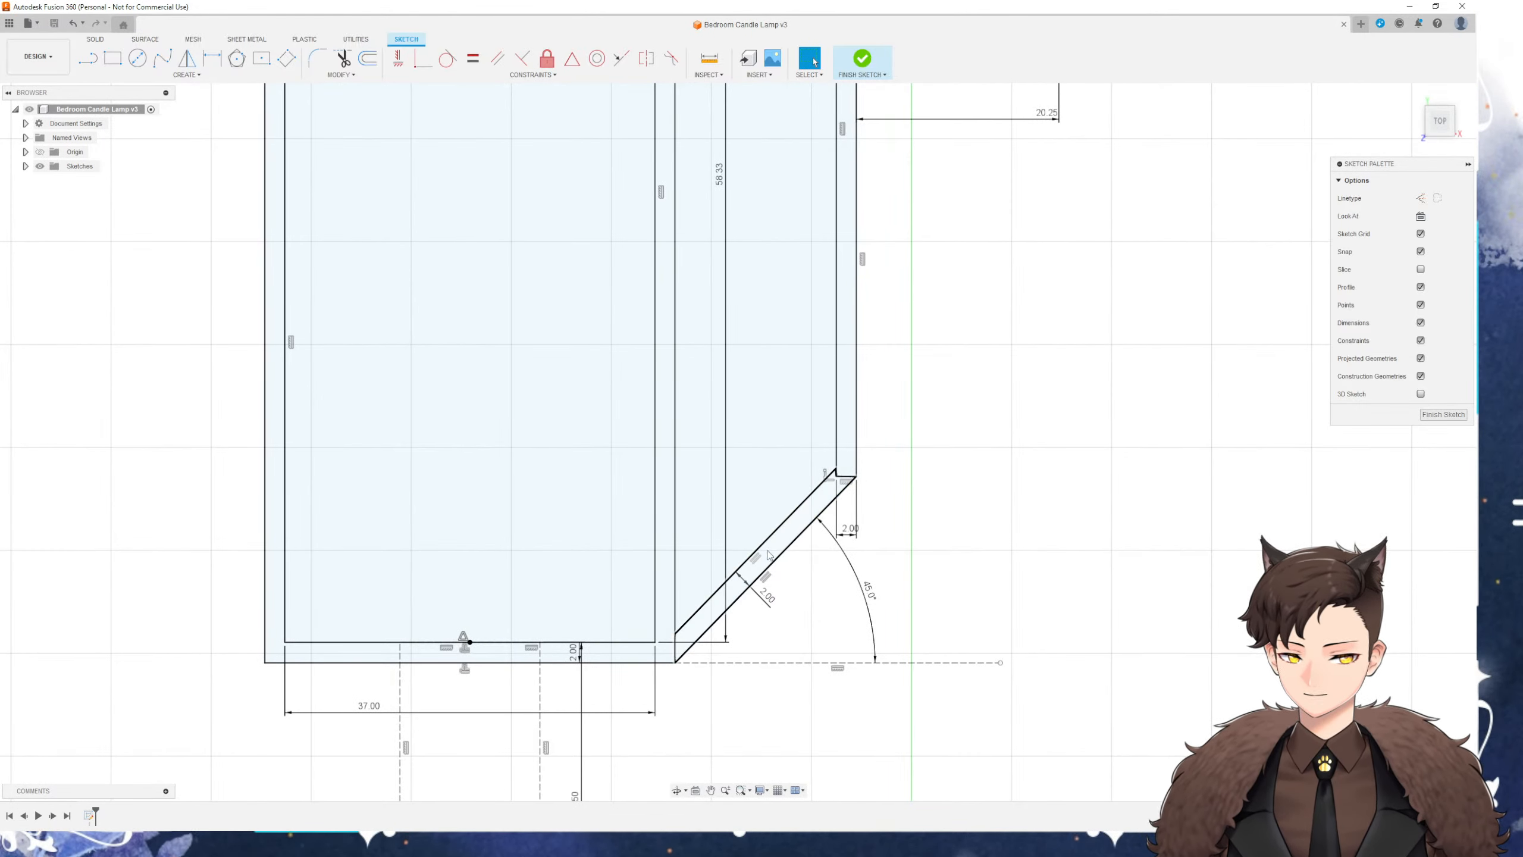
{"action": "middle_click_drag", "start_coordinate": [891, 340], "coordinate": [896, 571]}
{"action": "mouse_move", "coordinate": [891, 494]}
{"action": "middle_mouse_down"}
{"action": "mouse_move", "coordinate": [888, 536]}
{"action": "mouse_move", "coordinate": [1031, 510]}
{"action": "mouse_move", "coordinate": [1078, 385]}
{"action": "middle_mouse_up"}
{"action": "scroll", "coordinate": [574, 579], "scroll_direction": "down", "scroll_amount": 2}
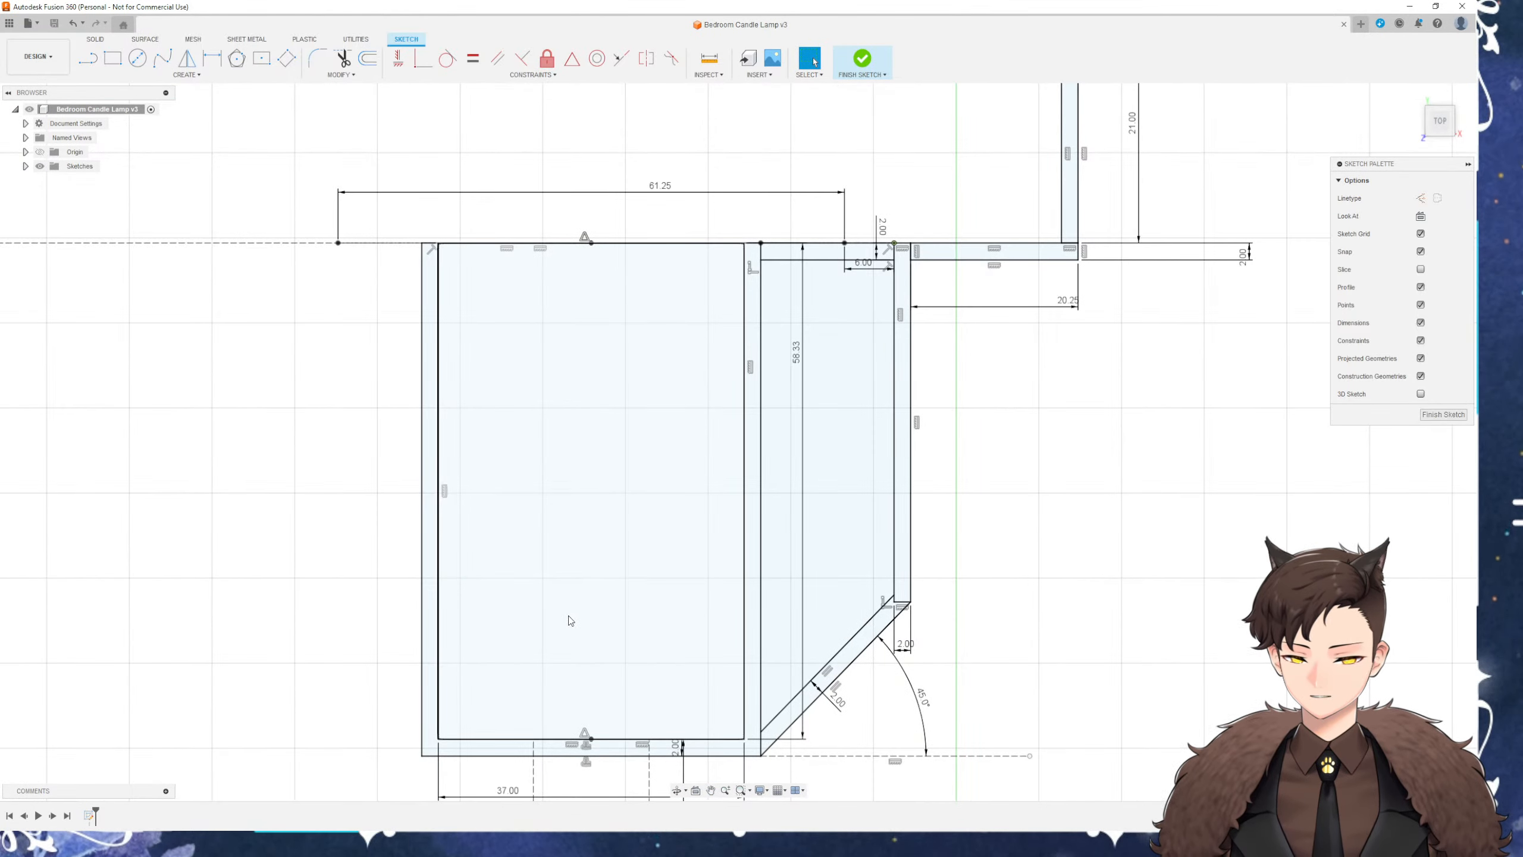
{"action": "middle_click_drag", "start_coordinate": [344, 595], "coordinate": [445, 611]}
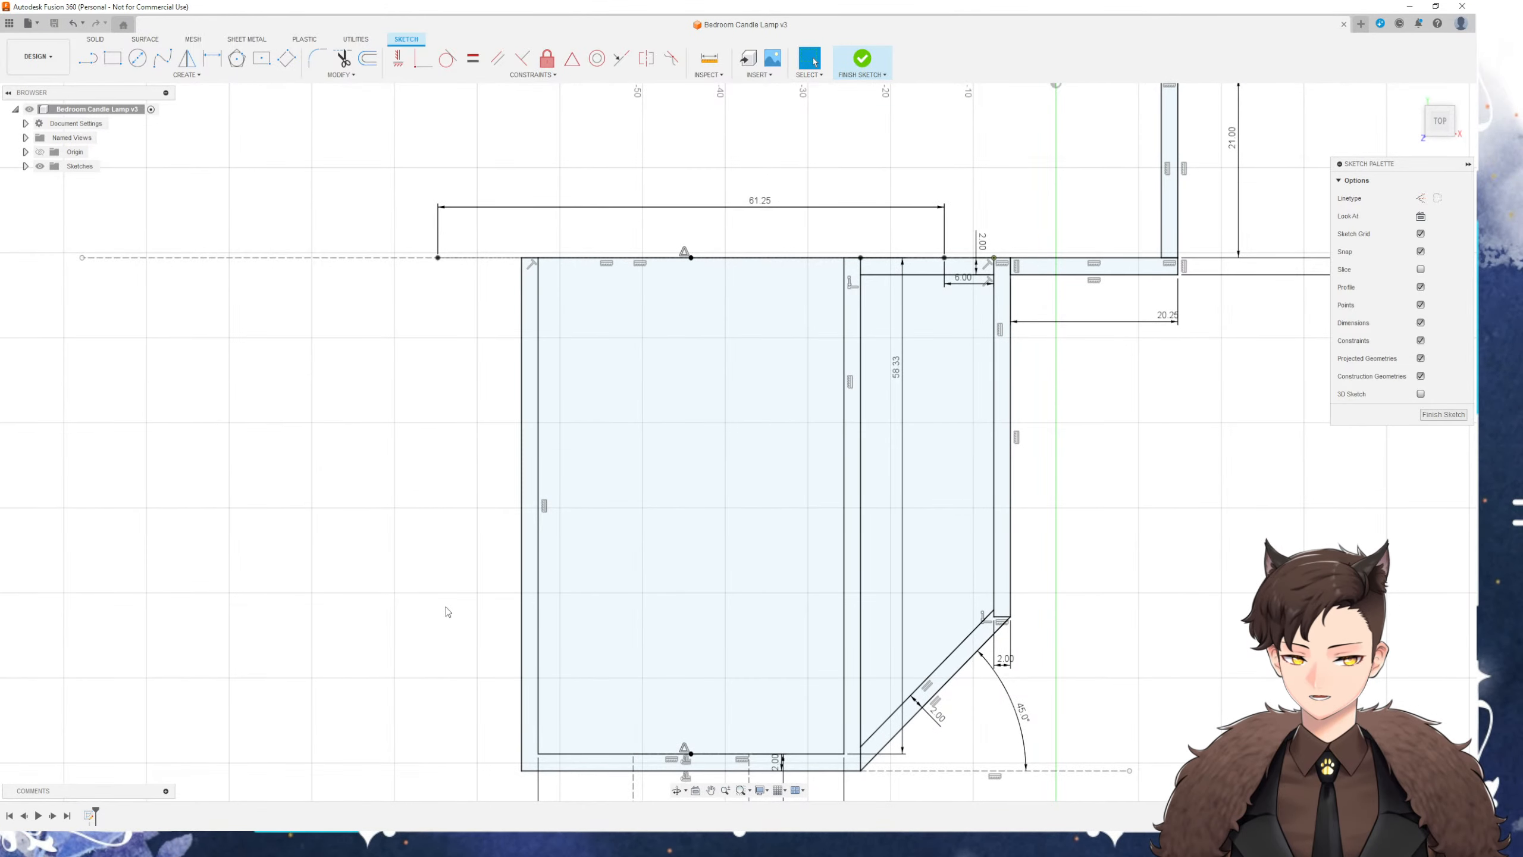
Convert the construction lines of the 14 mm wide rectangle below the base into normal sketch lines
{"action": "middle_click_drag", "start_coordinate": [403, 726], "coordinate": [409, 470]}
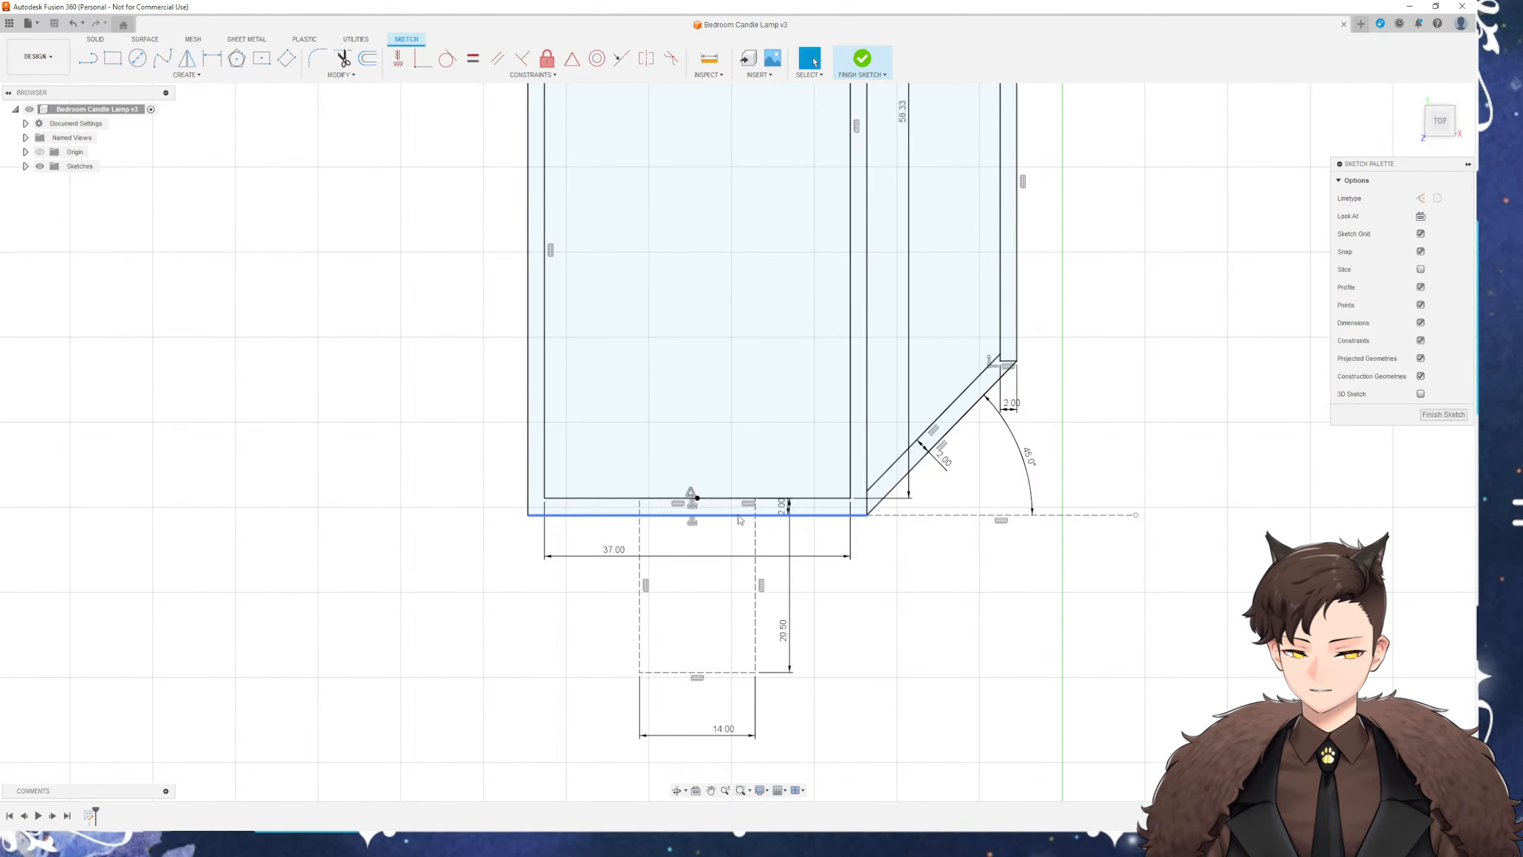
{"action": "scroll", "coordinate": [645, 605], "scroll_direction": "up", "scroll_amount": 3}
{"action": "left_click", "coordinate": [635, 610]}
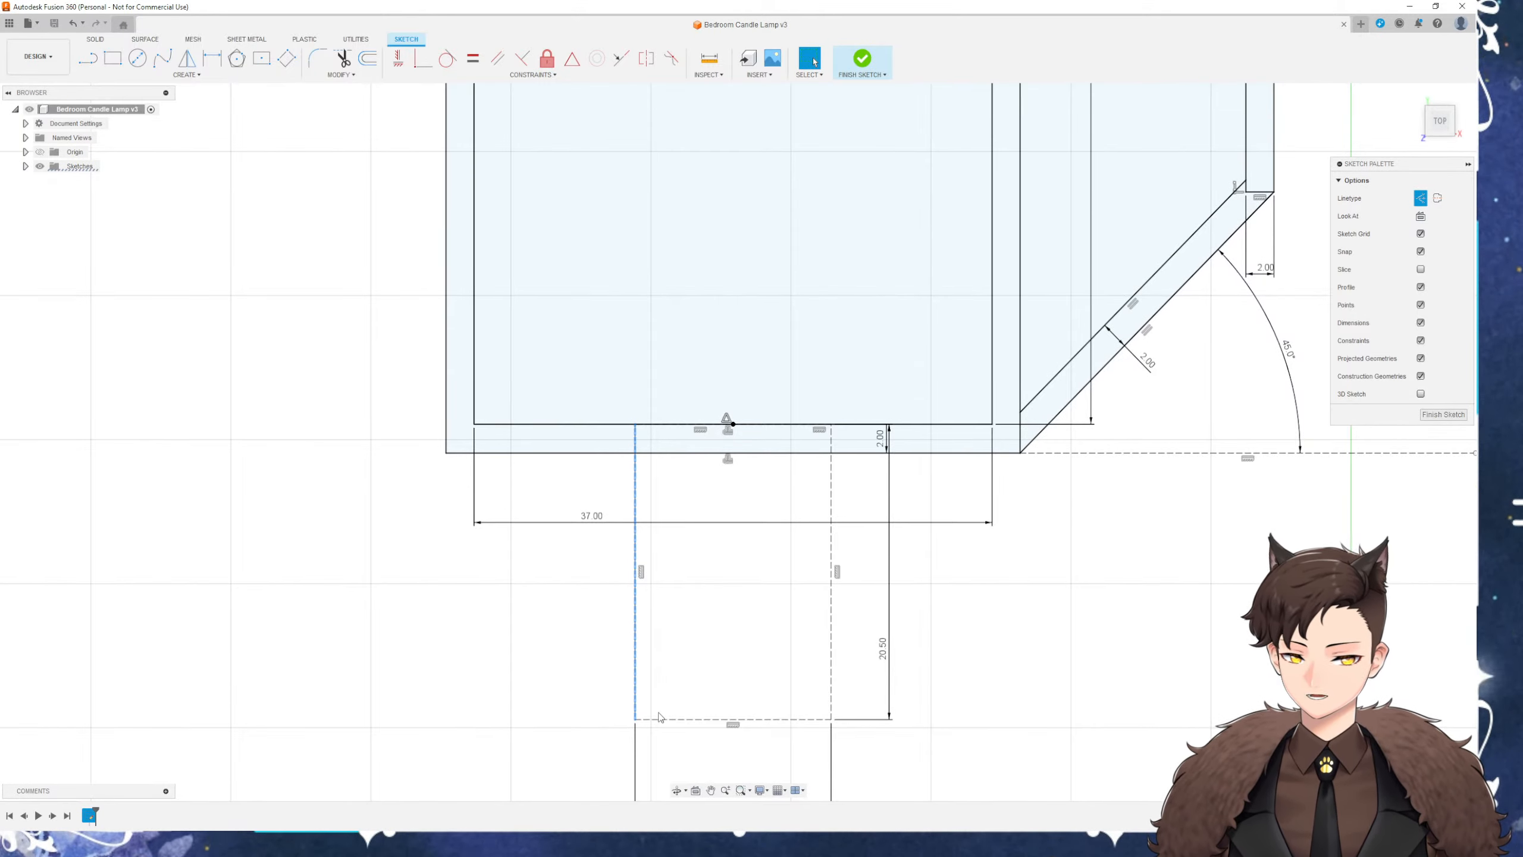
{"action": "left_click", "coordinate": [831, 647]}
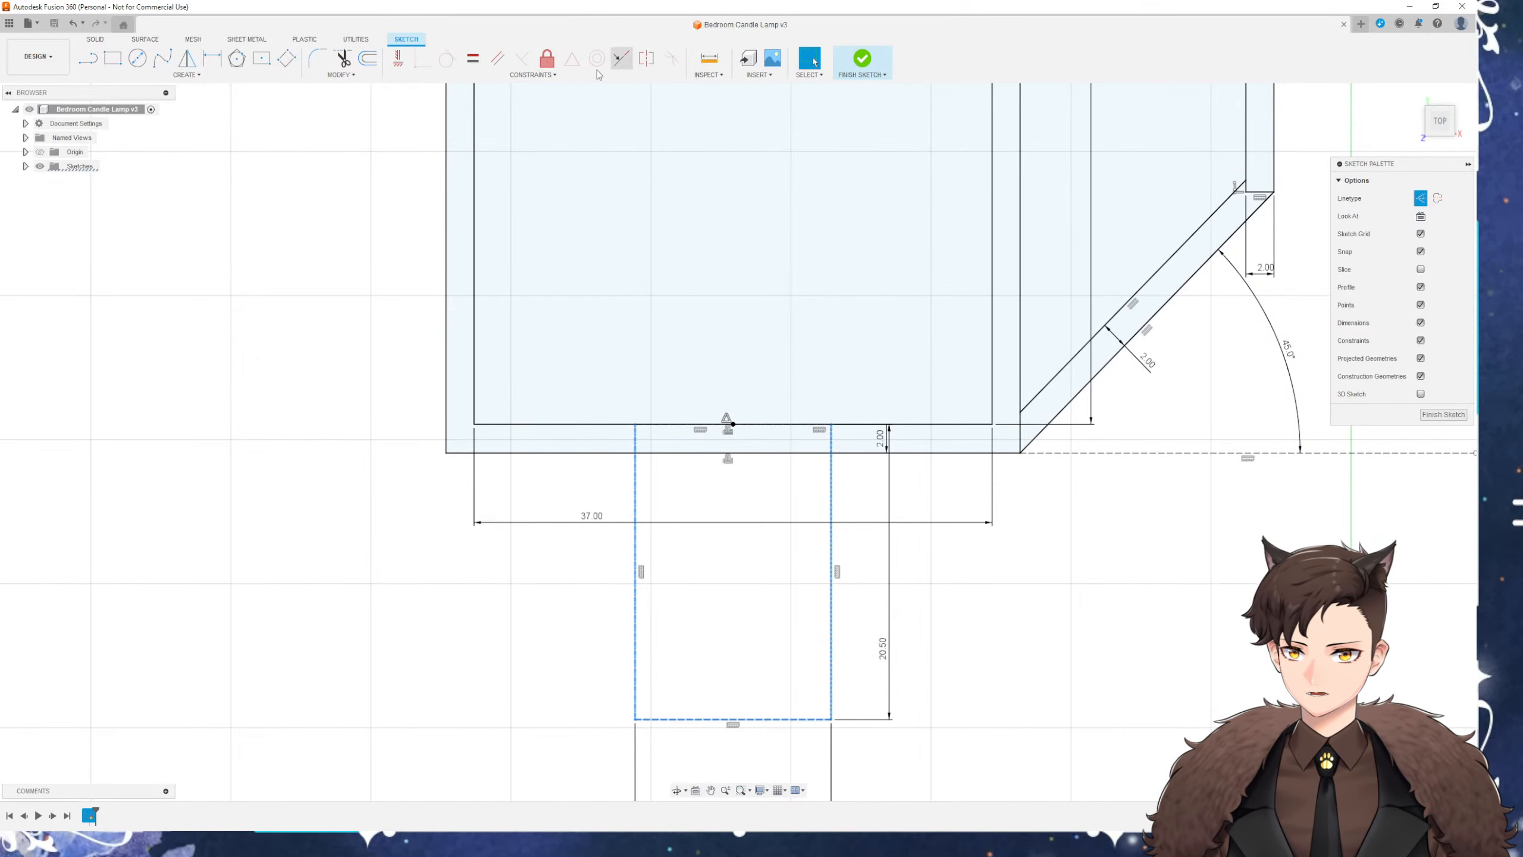
{"action": "key", "text": "x"}
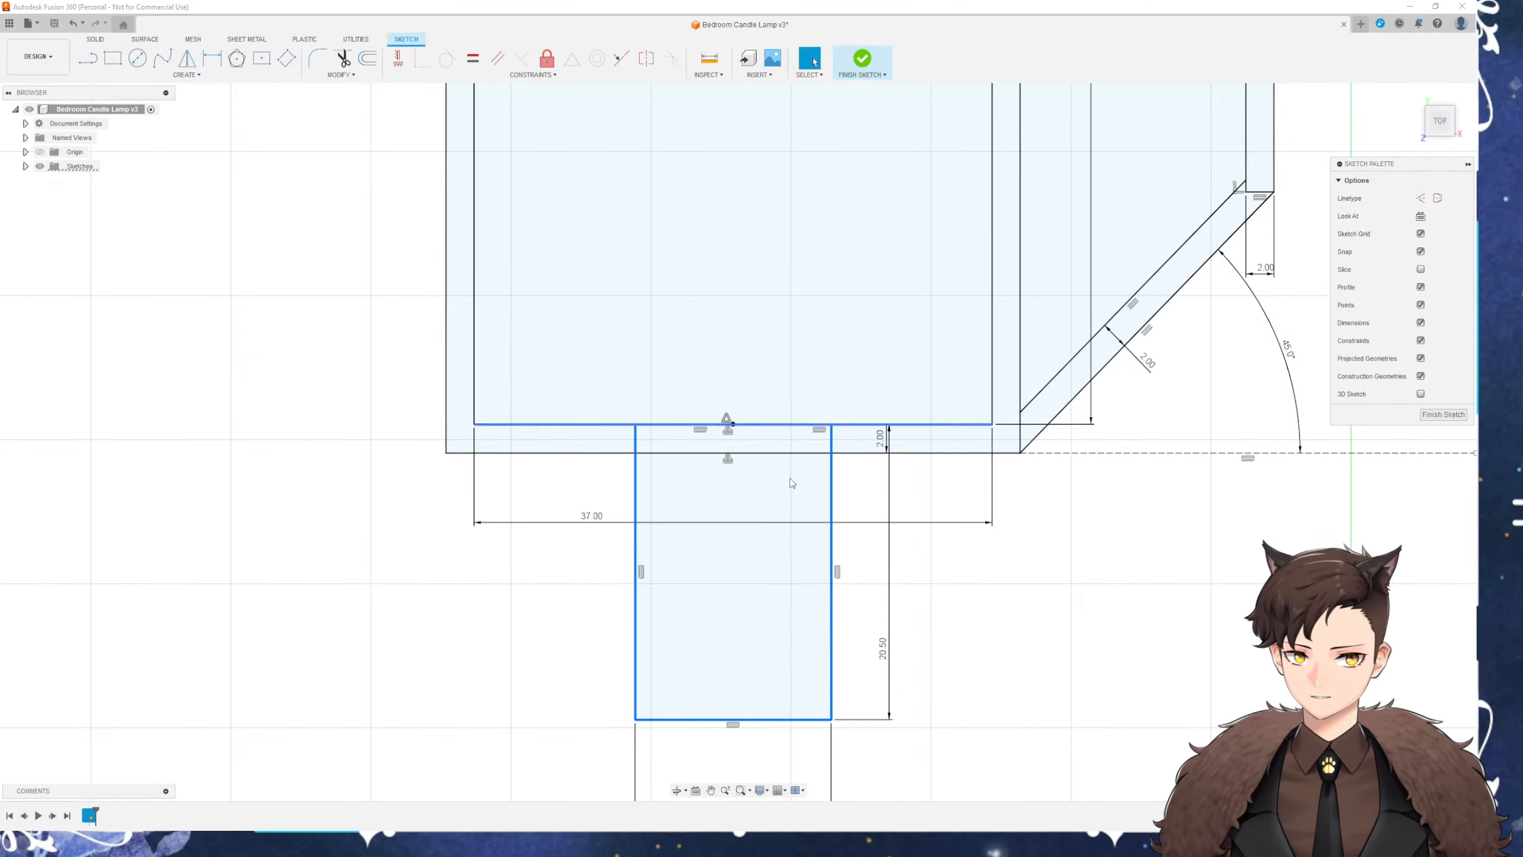
Offset both sides and the lower edge of the 14 mm wide rectangle under the box outward by 2 mm
{"action": "key", "text": "Escape"}
{"action": "left_click", "coordinate": [635, 602]}
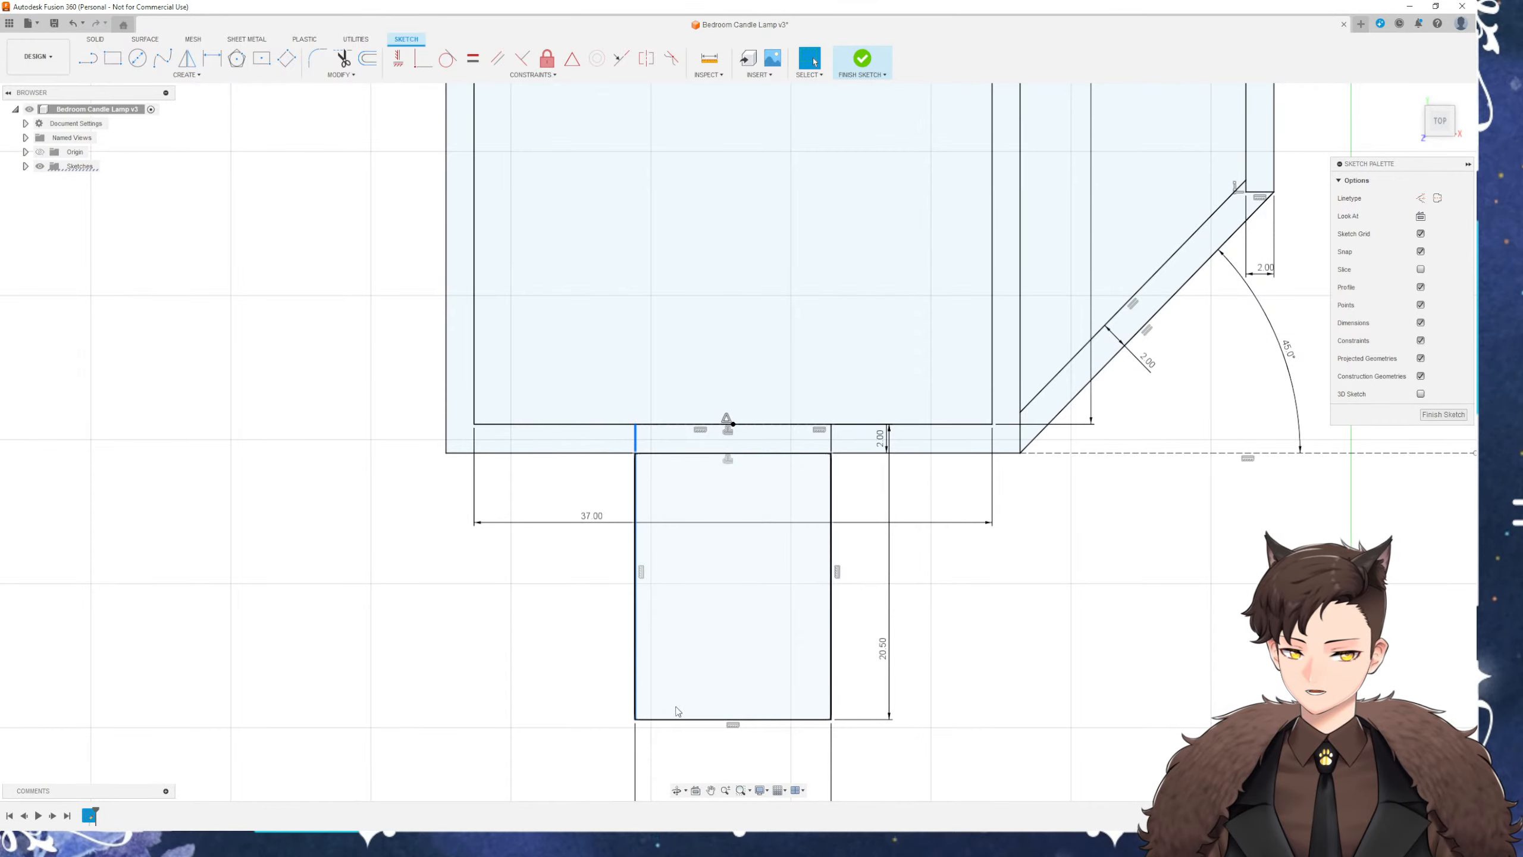
{"action": "left_click", "coordinate": [677, 718]}
{"action": "left_click", "coordinate": [831, 630]}
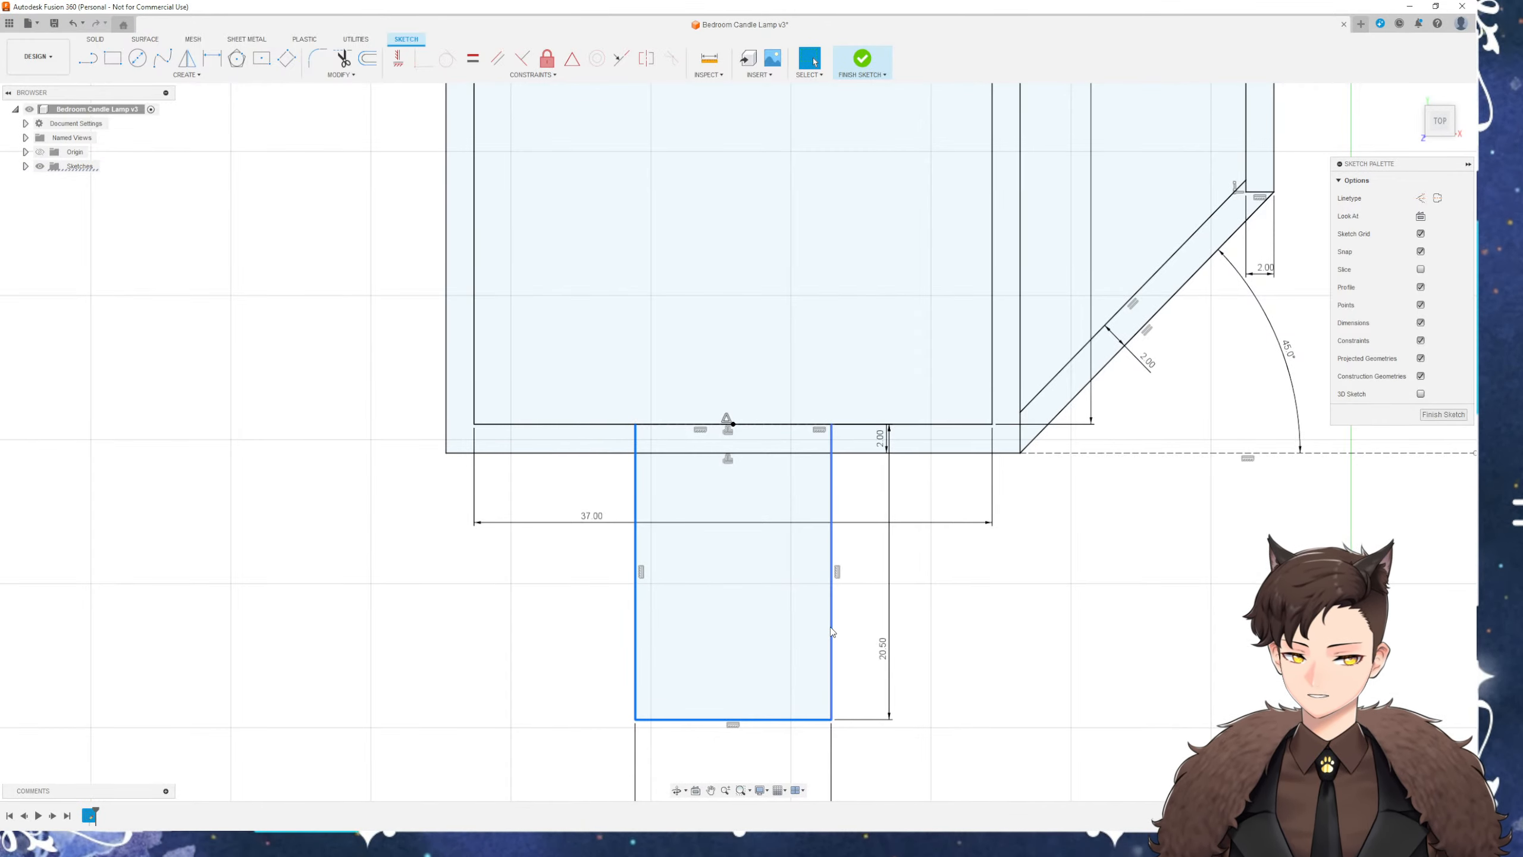
{"action": "left_click", "coordinate": [367, 60]}
{"action": "middle_click_drag", "start_coordinate": [839, 636], "coordinate": [748, 488]}
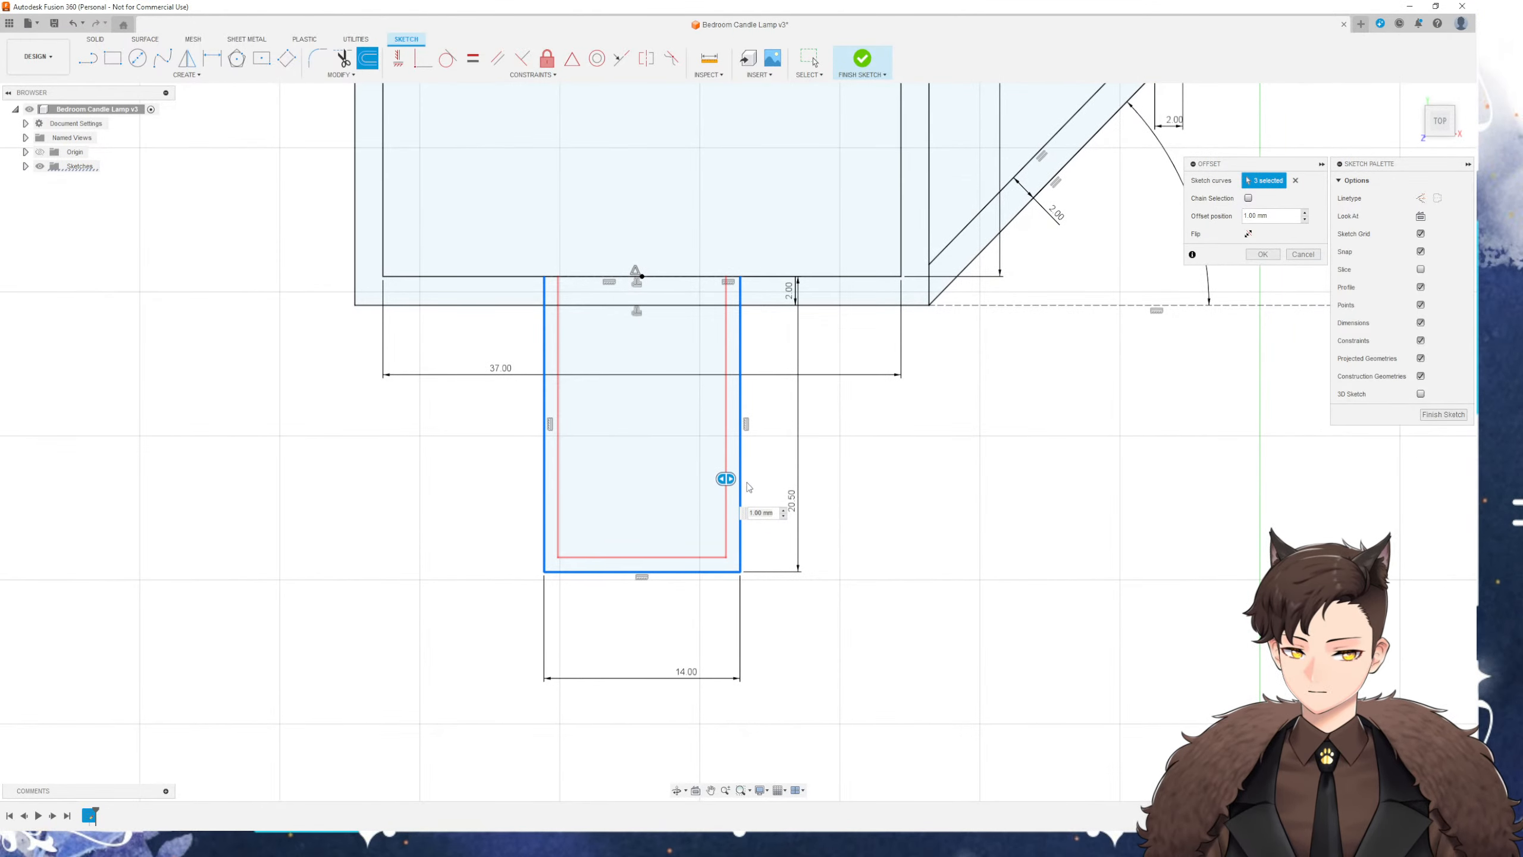
{"action": "left_click_drag", "start_coordinate": [733, 479], "coordinate": [765, 481]}
{"action": "type", "text": "-2"}
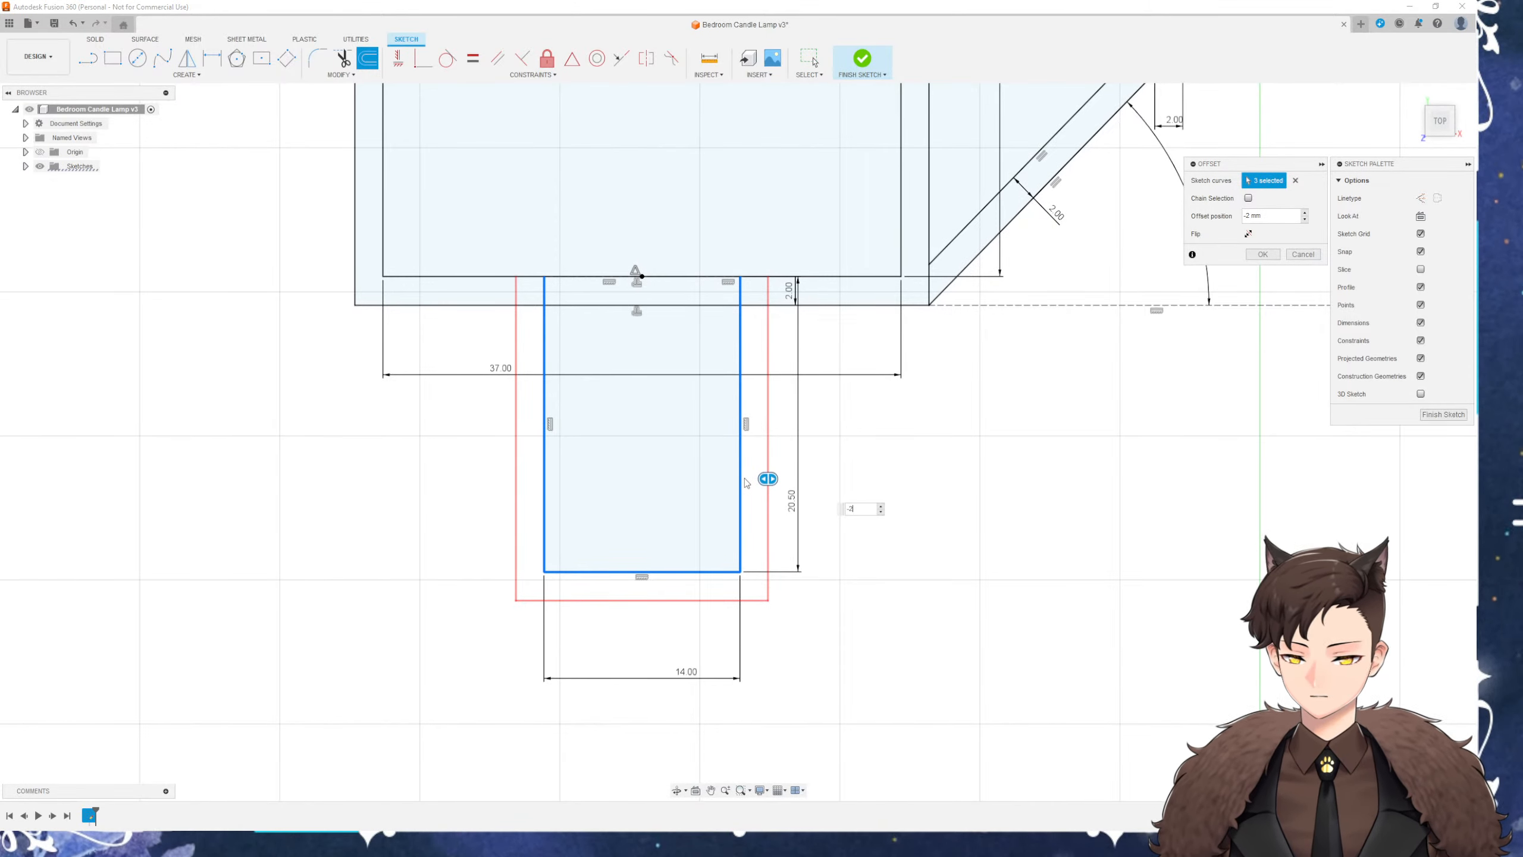
{"action": "key", "text": "Return"}
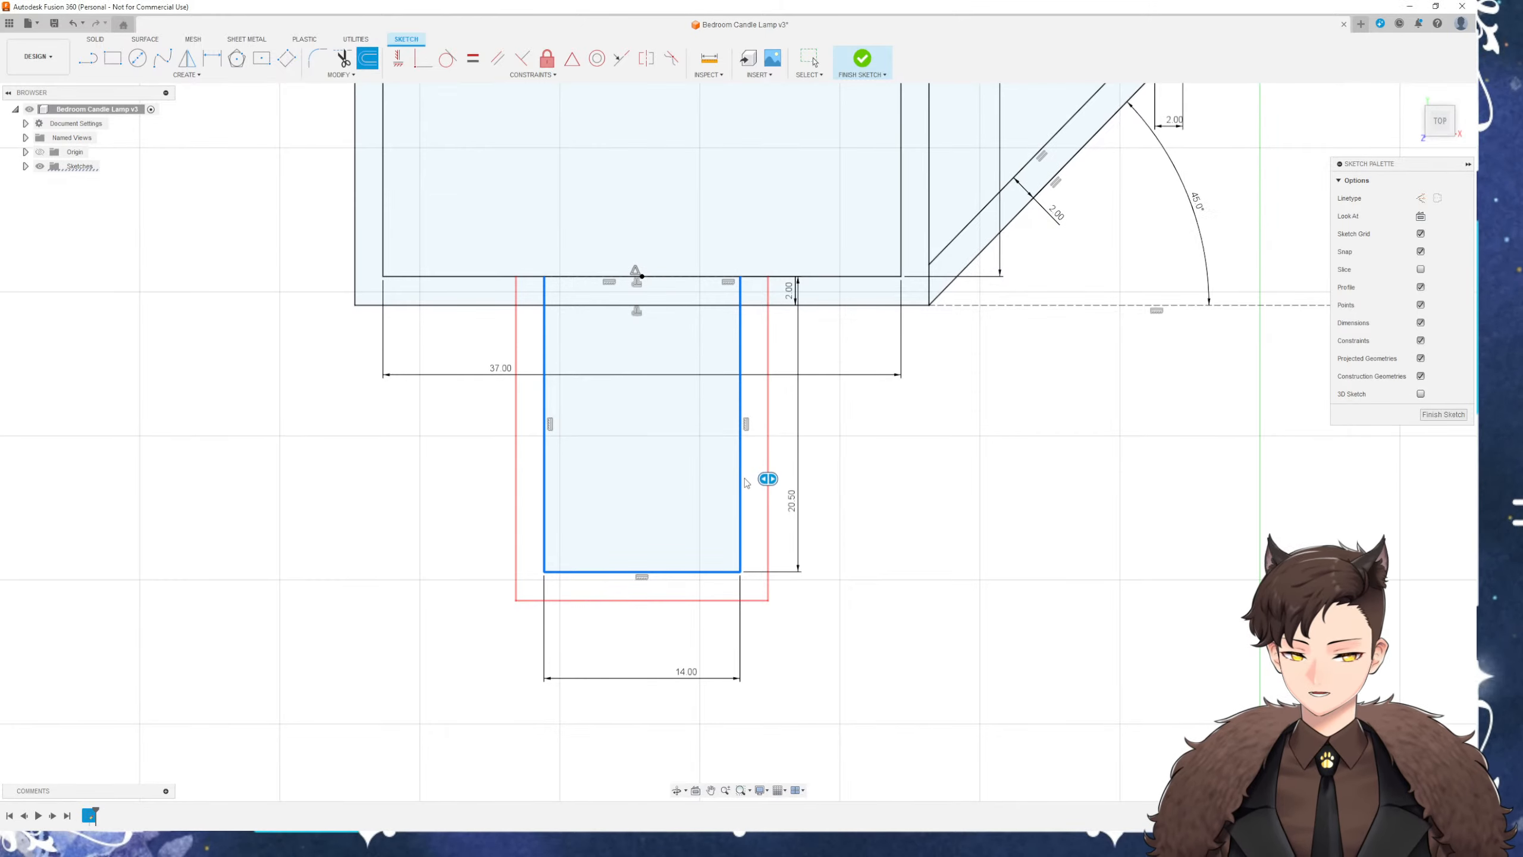
Extend the inner rectangle's lower line at both ends to meet the outer offset side lines
{"action": "scroll", "coordinate": [575, 662], "scroll_direction": "up", "scroll_amount": 2}
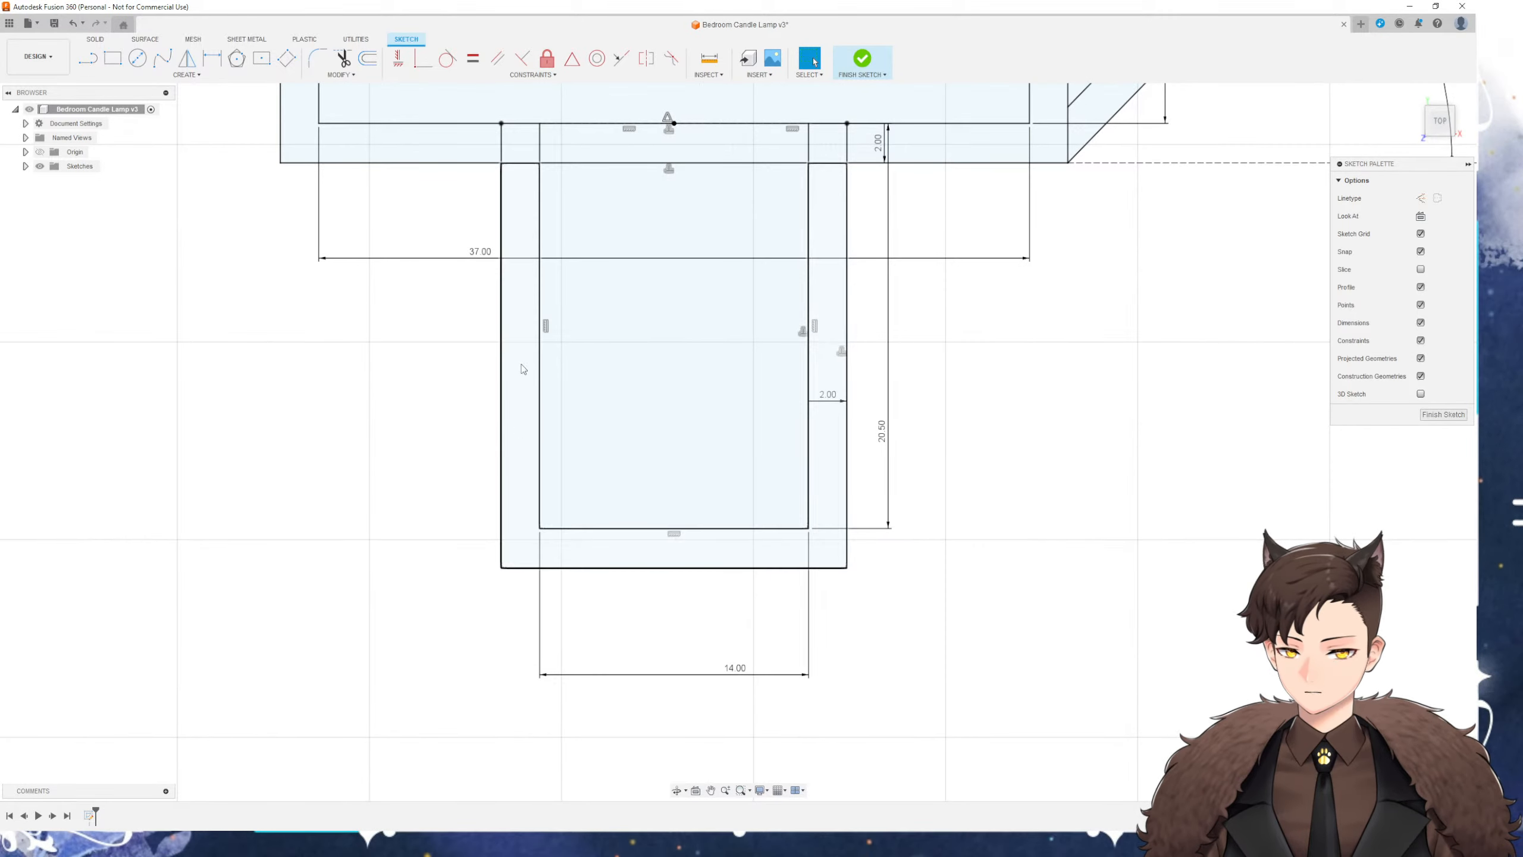
{"action": "left_click", "coordinate": [341, 74]}
{"action": "left_click", "coordinate": [337, 148]}
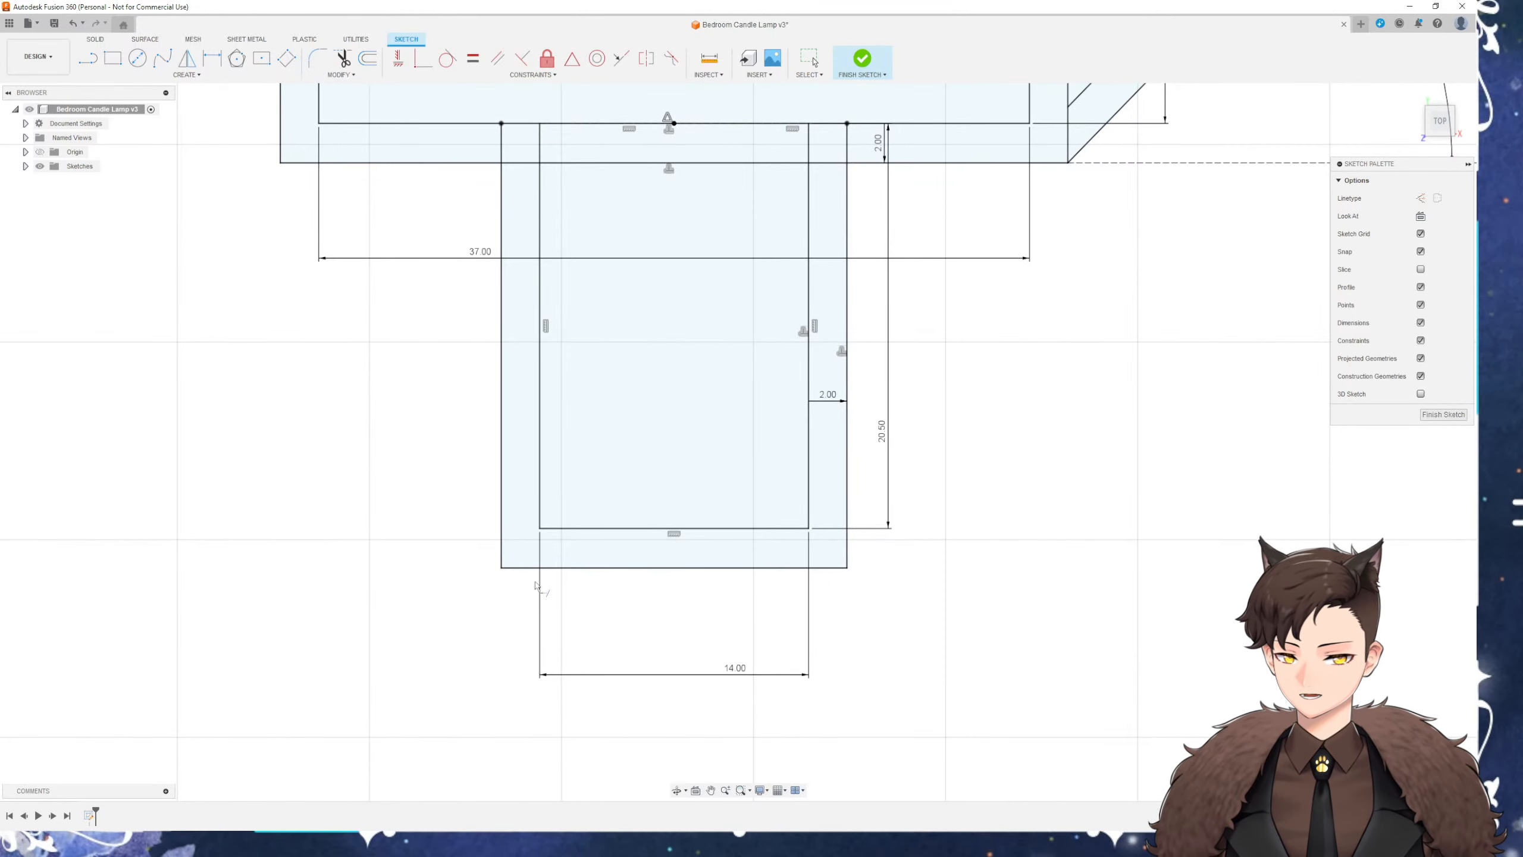
{"action": "left_click", "coordinate": [552, 532]}
{"action": "left_click", "coordinate": [823, 530]}
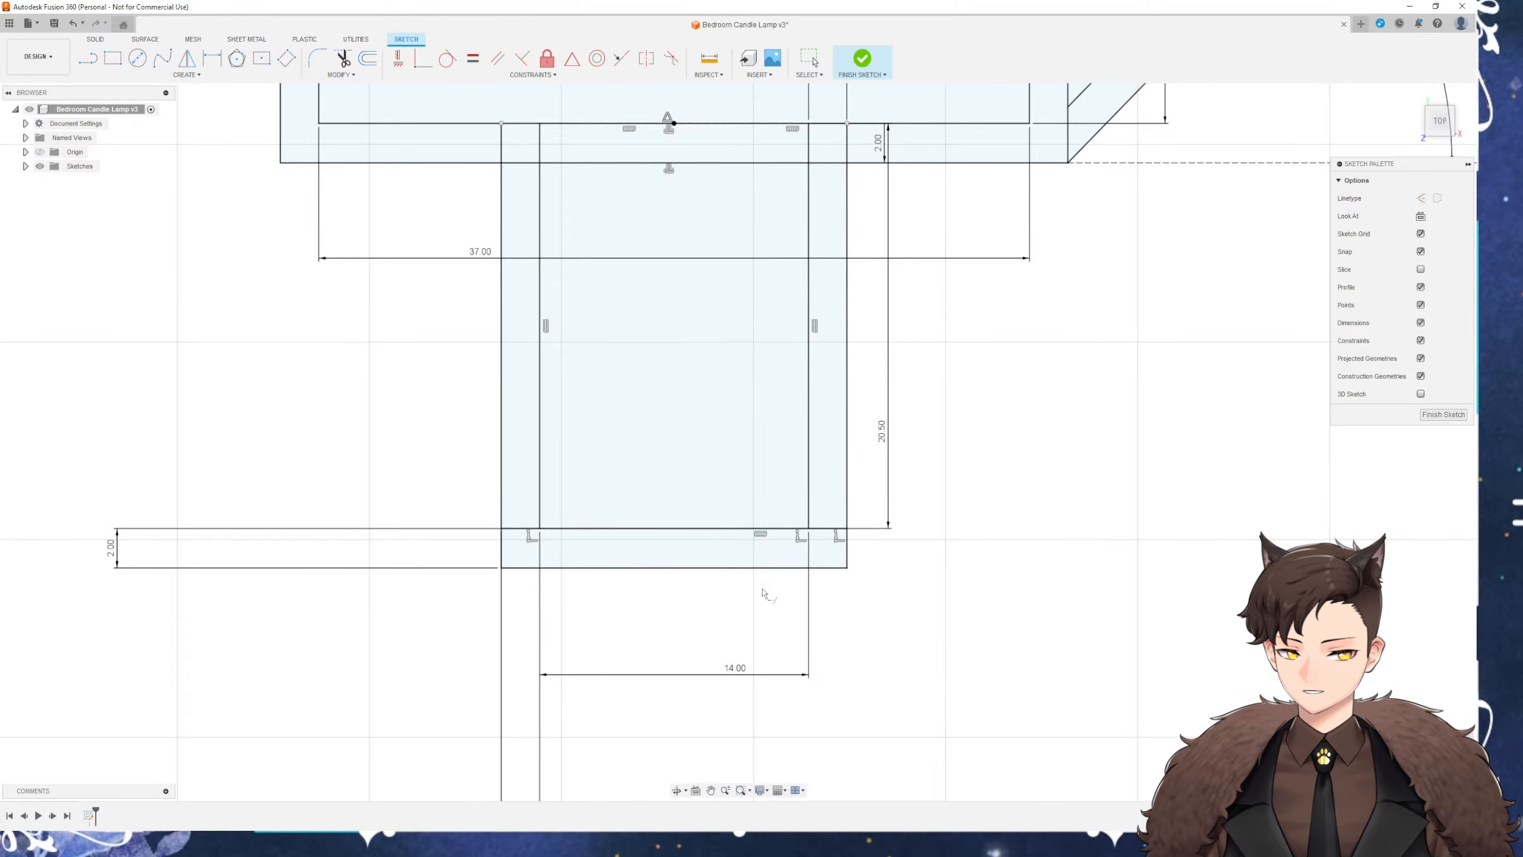
{"action": "key", "text": "Escape"}
Trim the outer offset geometry below the extended lower line, and the box's outer wall line where it crosses the neck's left wall
{"action": "left_click", "coordinate": [343, 58]}
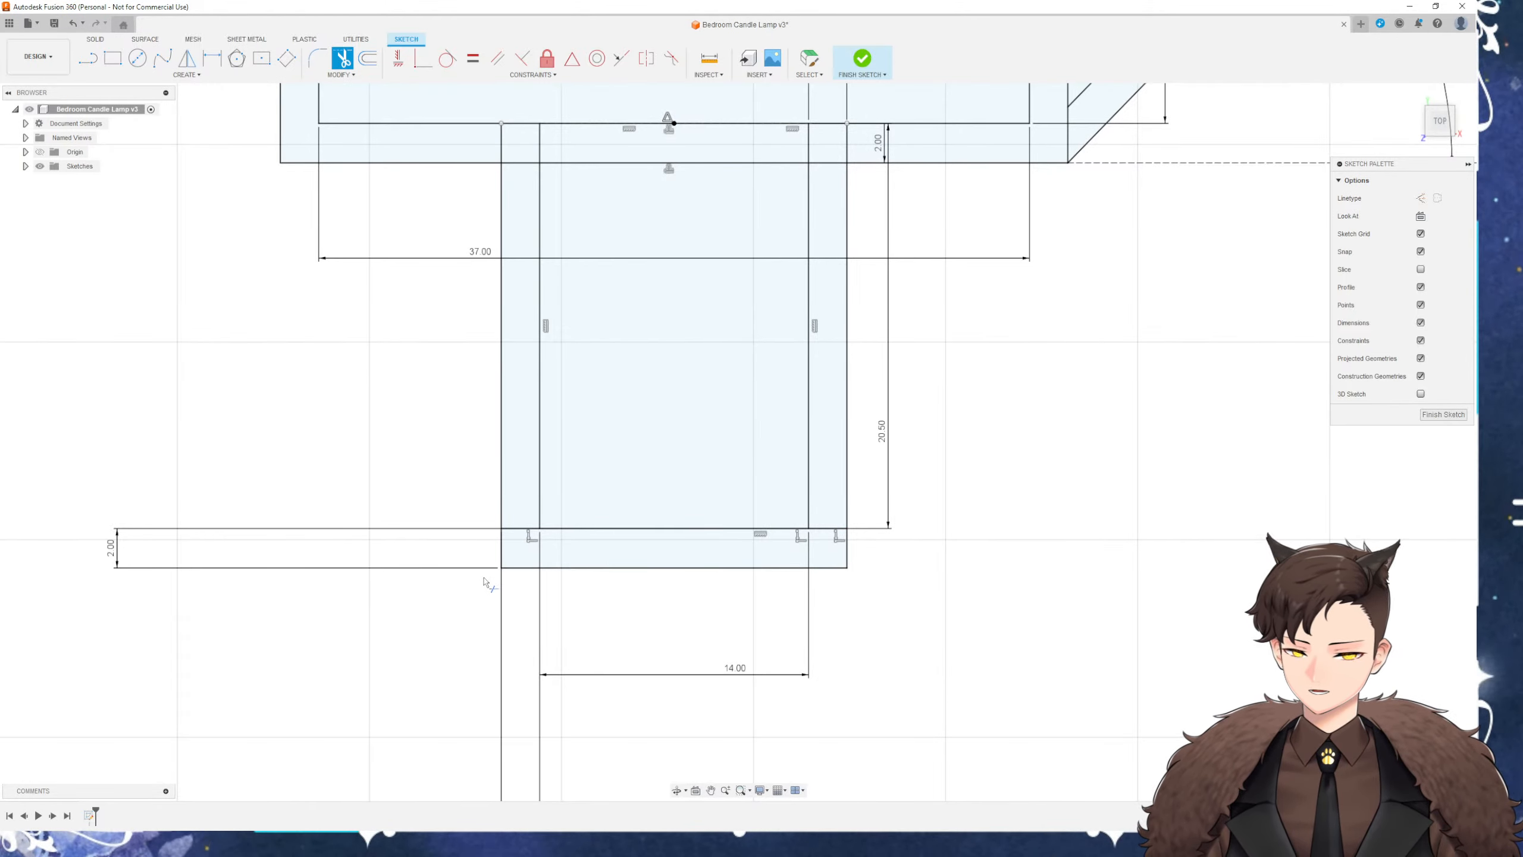
{"action": "left_click", "coordinate": [501, 551]}
{"action": "left_click", "coordinate": [514, 568]}
{"action": "left_click", "coordinate": [847, 552]}
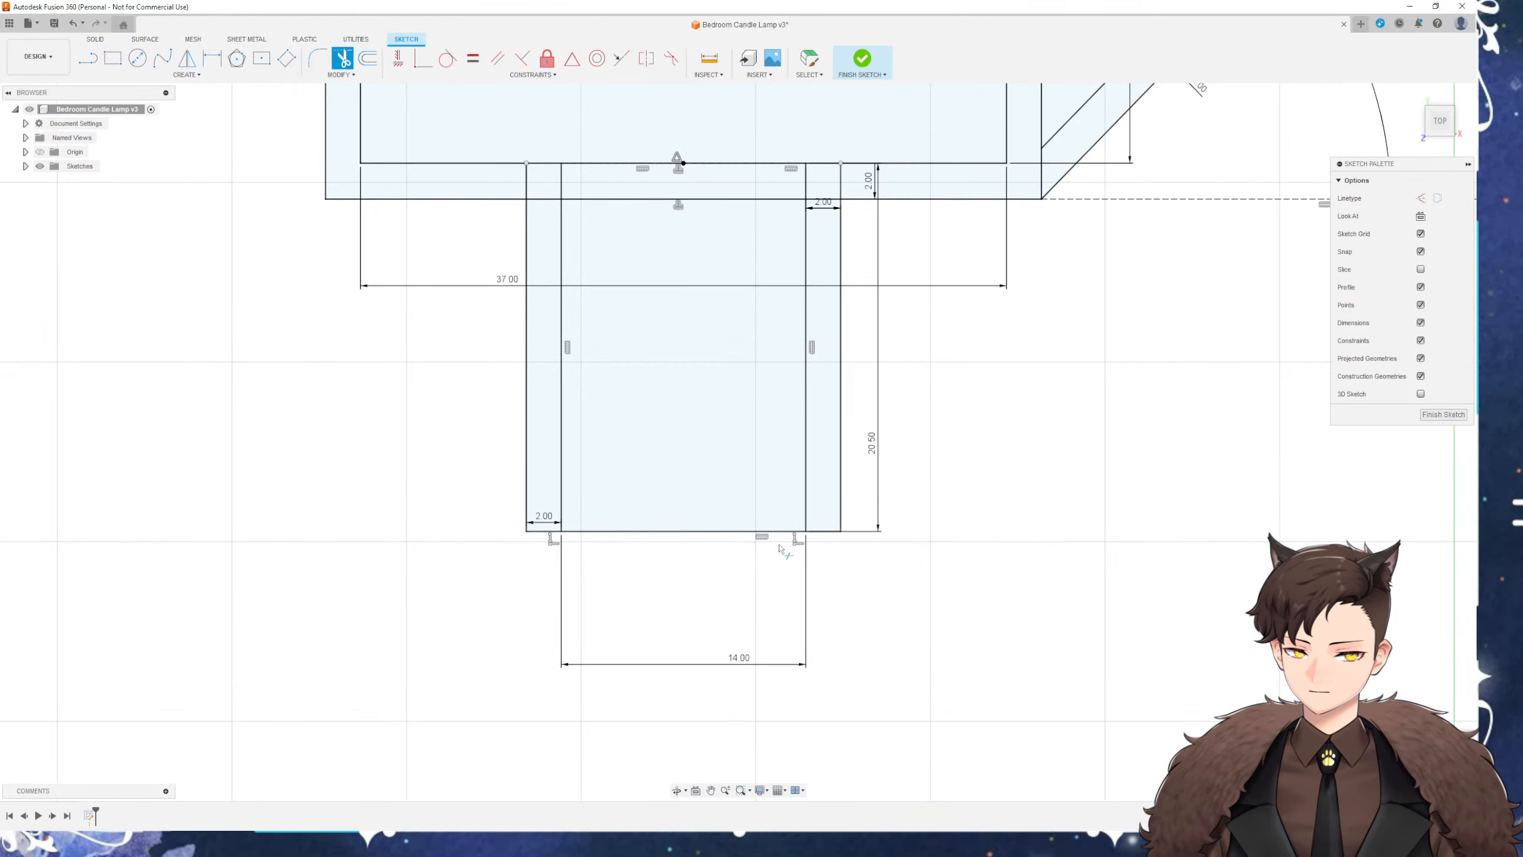
{"action": "scroll", "coordinate": [790, 543], "scroll_direction": "down", "scroll_amount": 1}
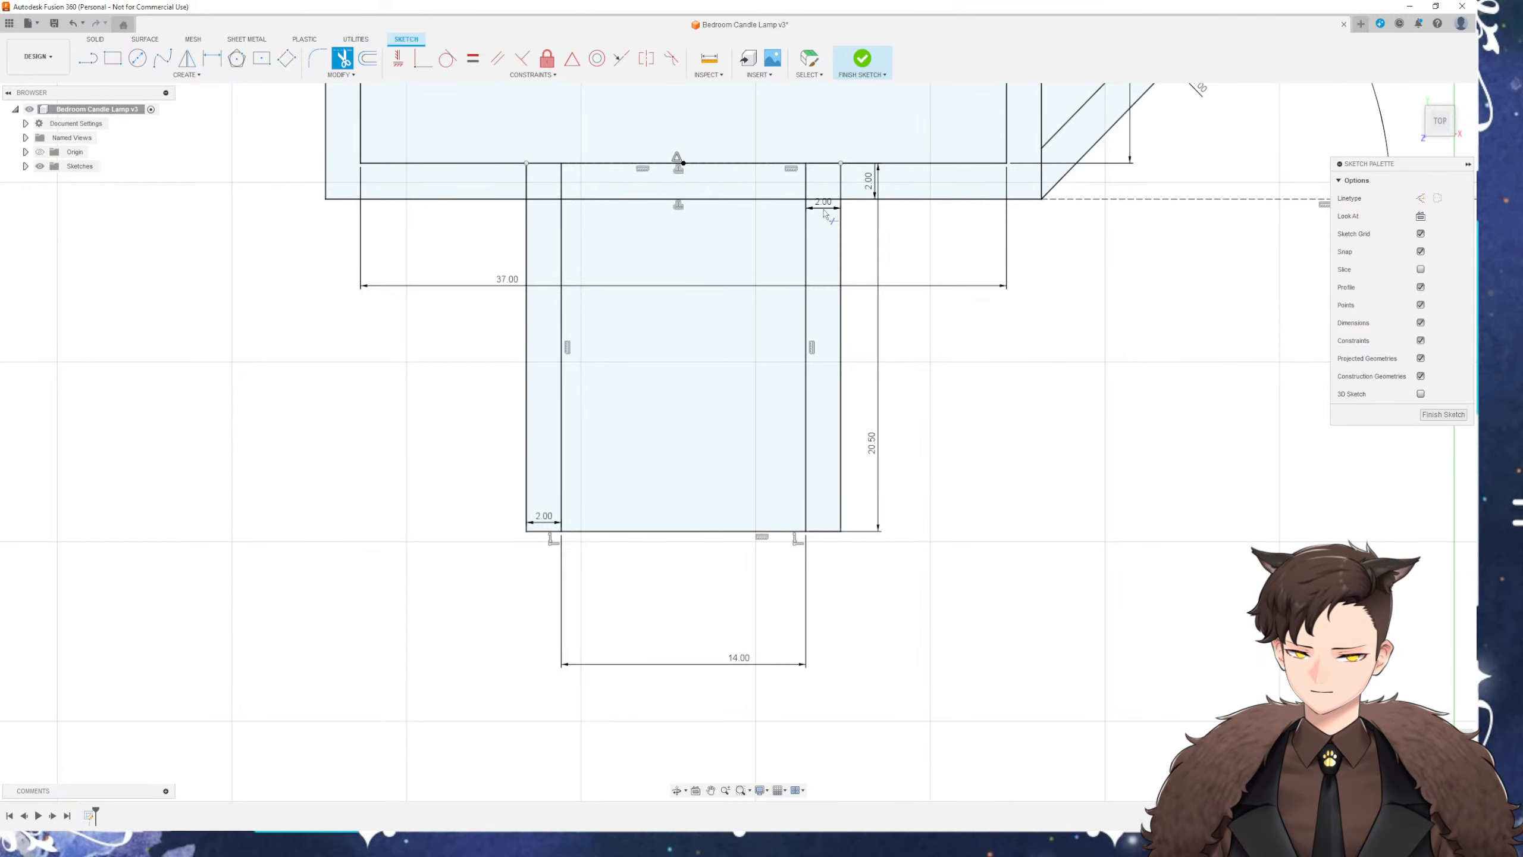
{"action": "left_click", "coordinate": [542, 201]}
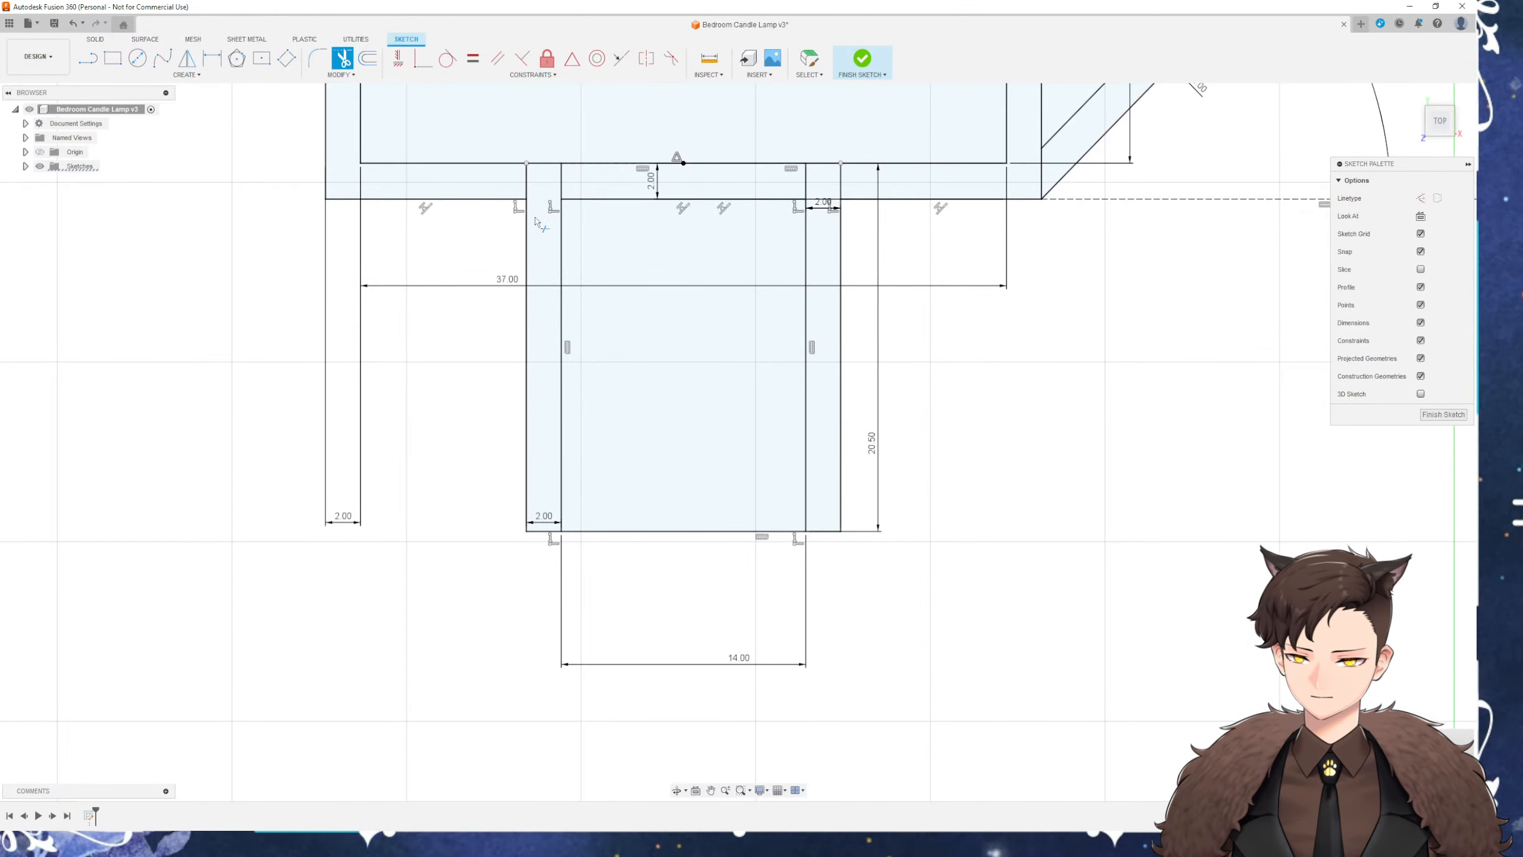
{"action": "scroll", "coordinate": [414, 420], "scroll_direction": "down", "scroll_amount": 2}
{"action": "key", "text": "Escape"}
Examine the whole lamp profile, from the neck walls below the box to the side compartment and upper arm
{"action": "scroll", "coordinate": [462, 372], "scroll_direction": "down", "scroll_amount": 1}
{"action": "middle_click_drag", "start_coordinate": [467, 359], "coordinate": [464, 436]}
{"action": "scroll", "coordinate": [498, 311], "scroll_direction": "up", "scroll_amount": 1}
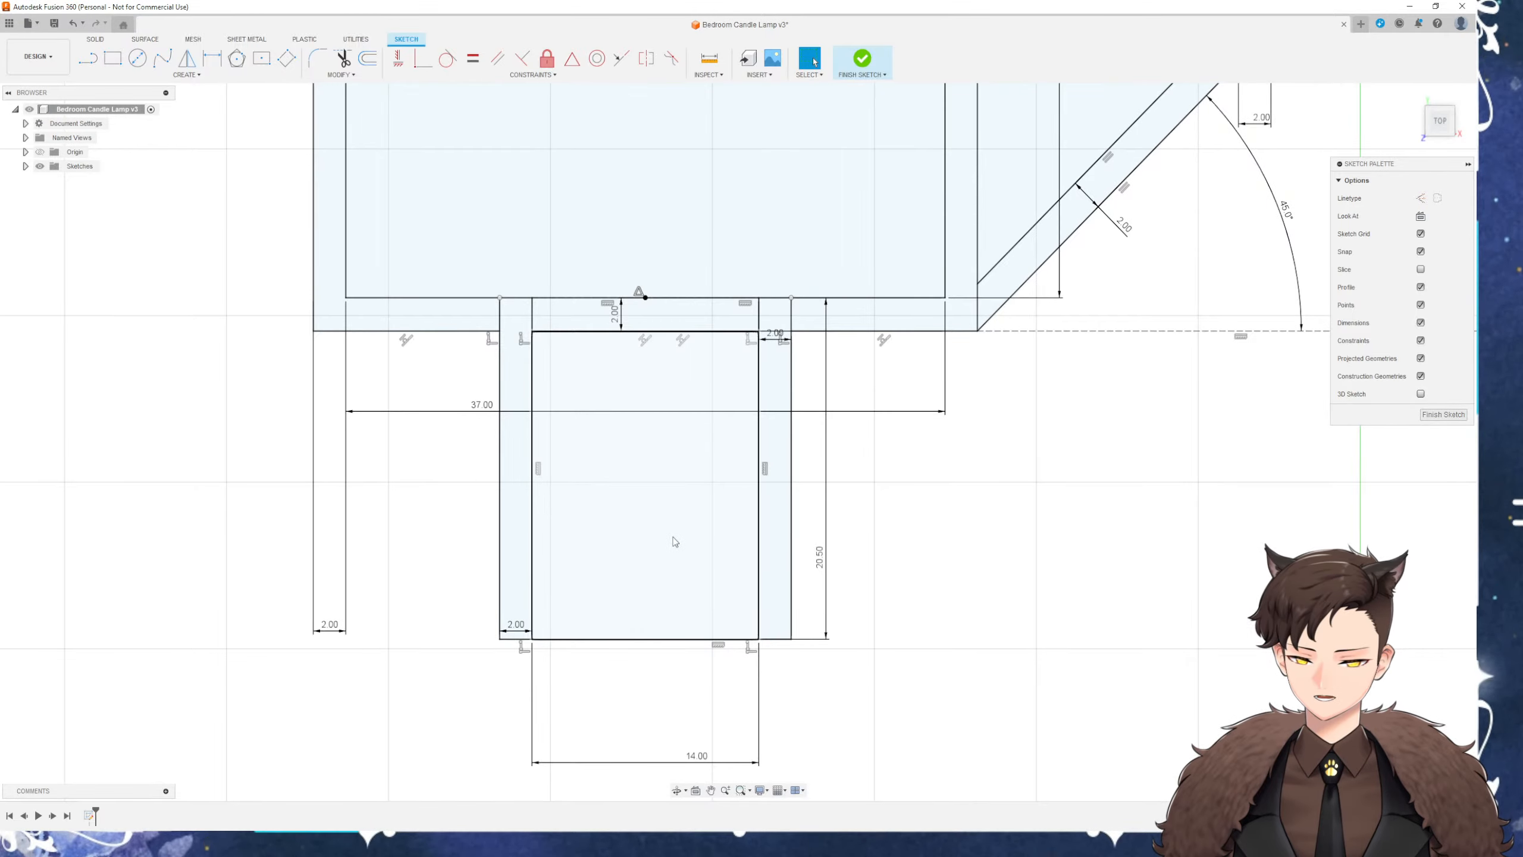
{"action": "scroll", "coordinate": [672, 537], "scroll_direction": "down", "scroll_amount": 1}
{"action": "scroll", "coordinate": [613, 184], "scroll_direction": "down", "scroll_amount": 2}
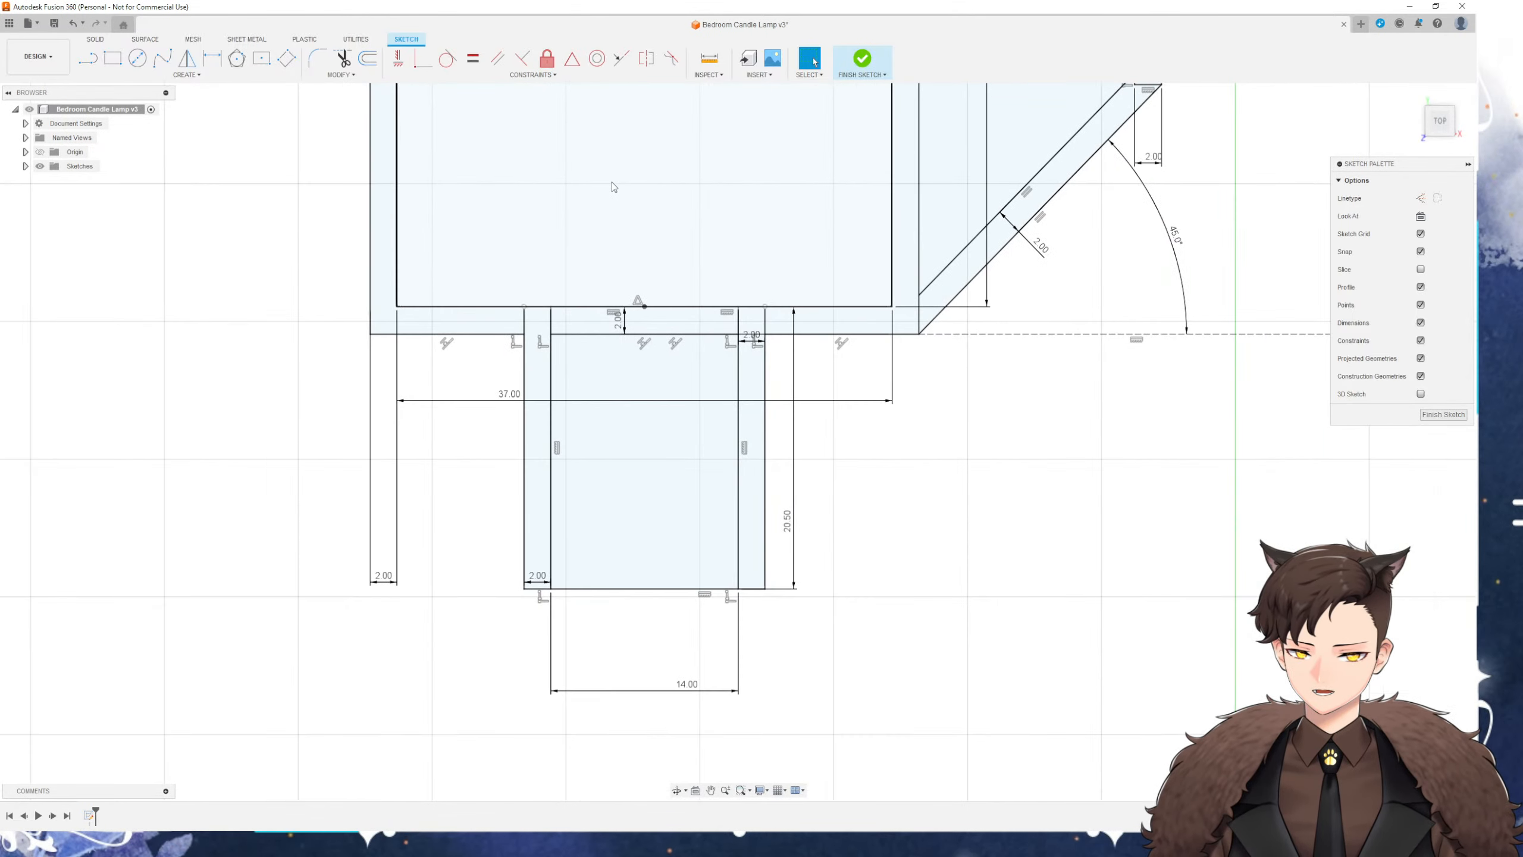
{"action": "middle_click_drag", "start_coordinate": [614, 230], "coordinate": [632, 406]}
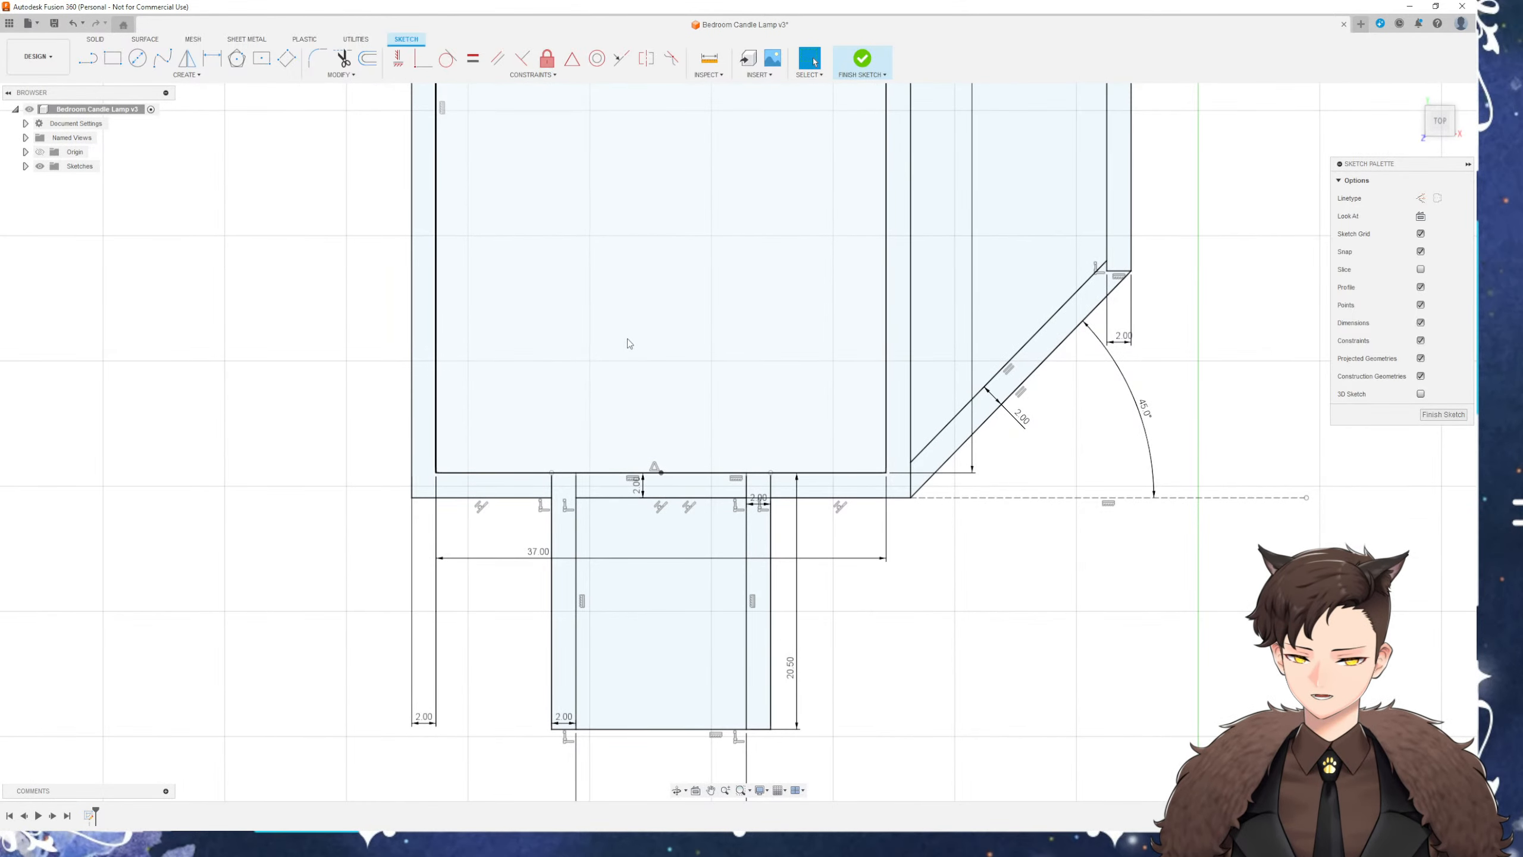
{"action": "middle_click_drag", "start_coordinate": [646, 476], "coordinate": [603, 291]}
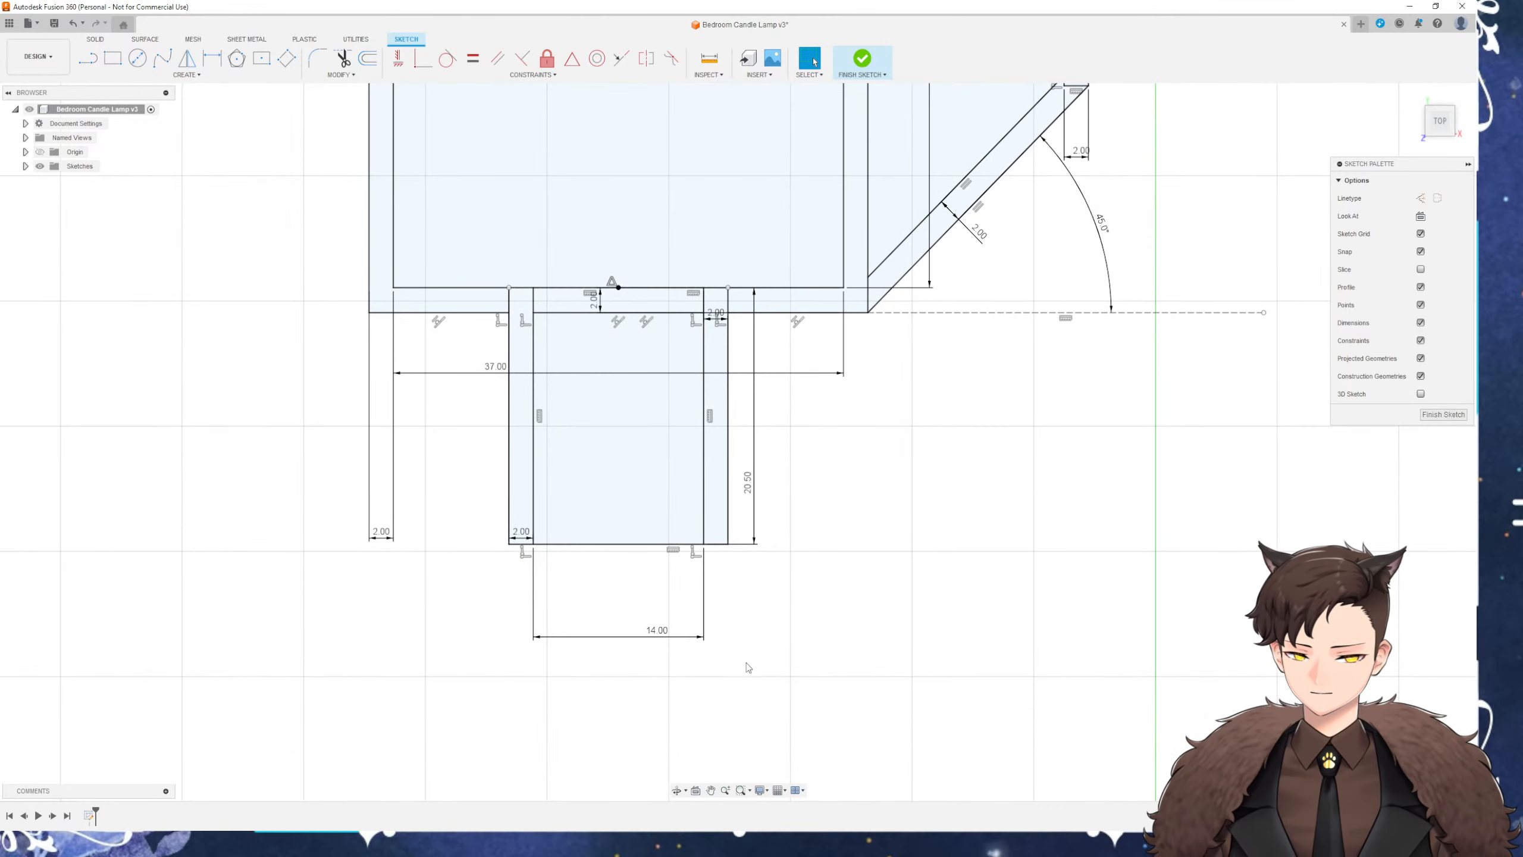
{"action": "middle_click_drag", "start_coordinate": [838, 480], "coordinate": [878, 626]}
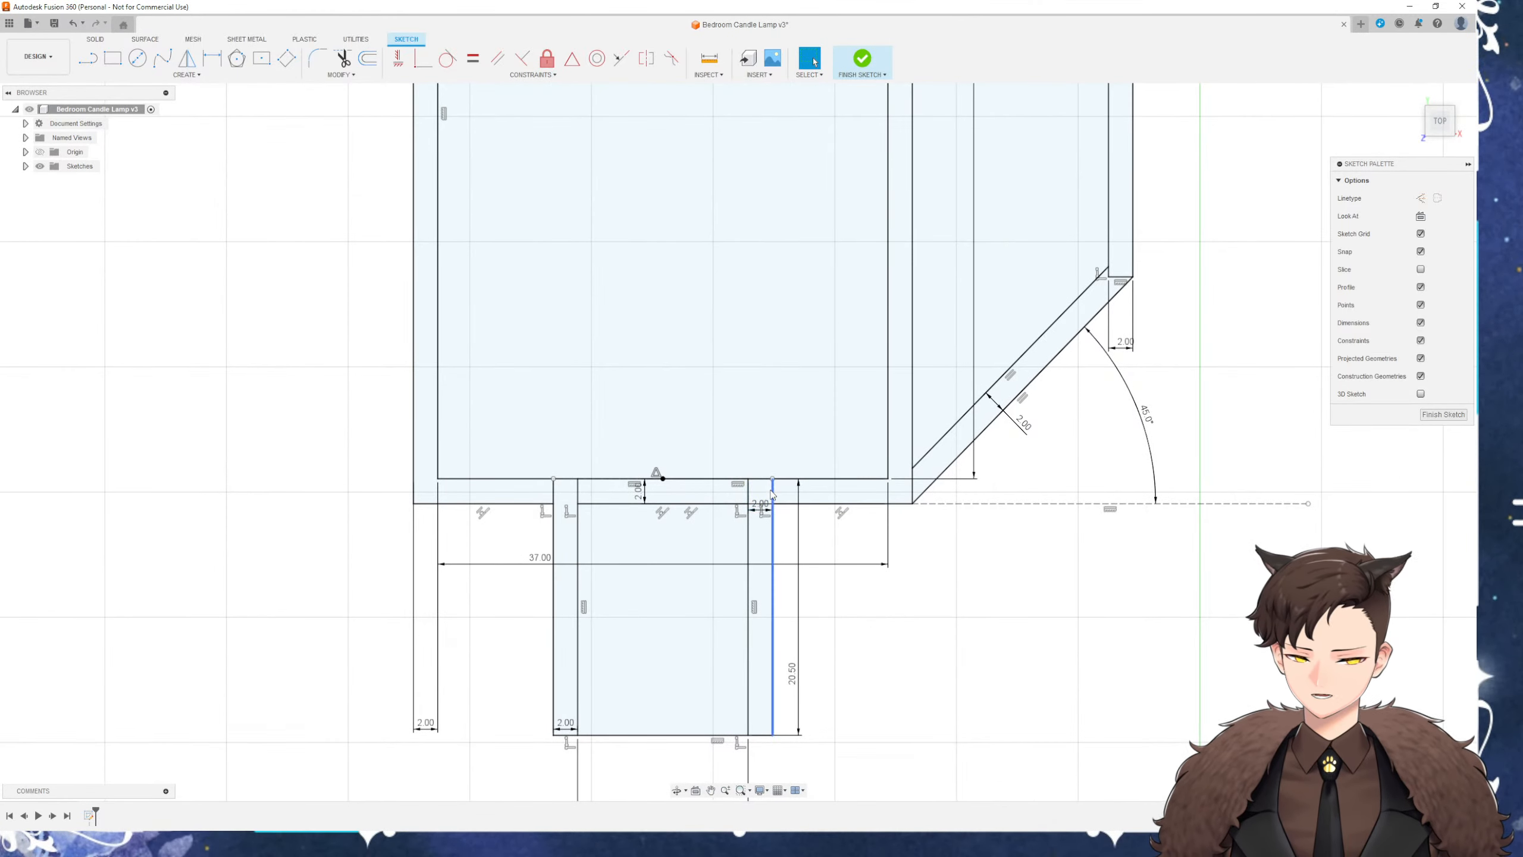
{"action": "middle_click_drag", "start_coordinate": [694, 430], "coordinate": [699, 633]}
{"action": "scroll", "coordinate": [700, 630], "scroll_direction": "down", "scroll_amount": 2}
{"action": "middle_click_drag", "start_coordinate": [878, 666], "coordinate": [839, 685]}
{"action": "scroll", "coordinate": [839, 687], "scroll_direction": "down", "scroll_amount": 1}
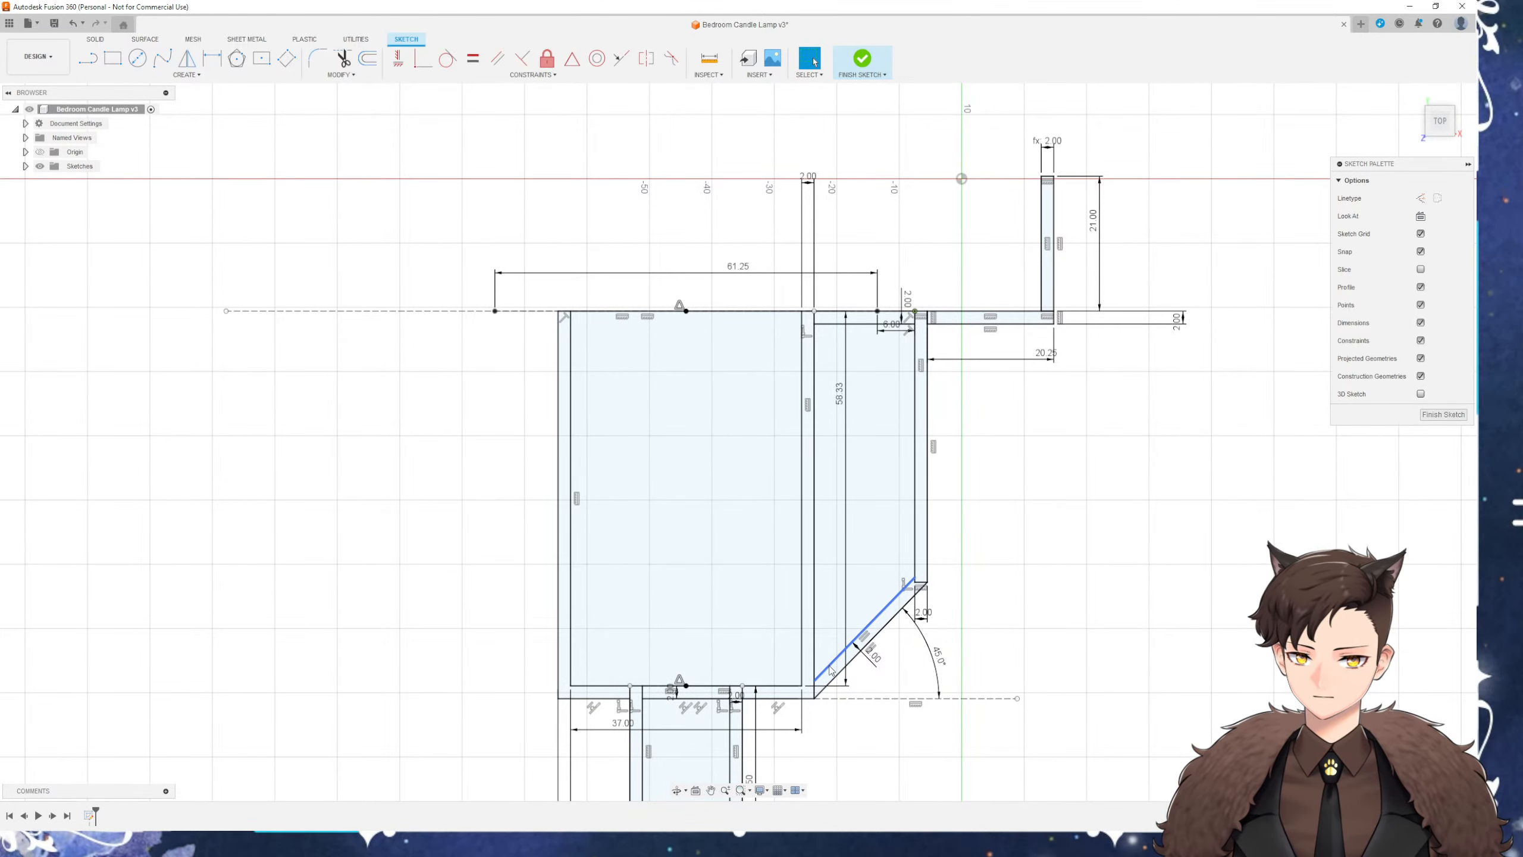
{"action": "scroll", "coordinate": [831, 669], "scroll_direction": "up", "scroll_amount": 2}
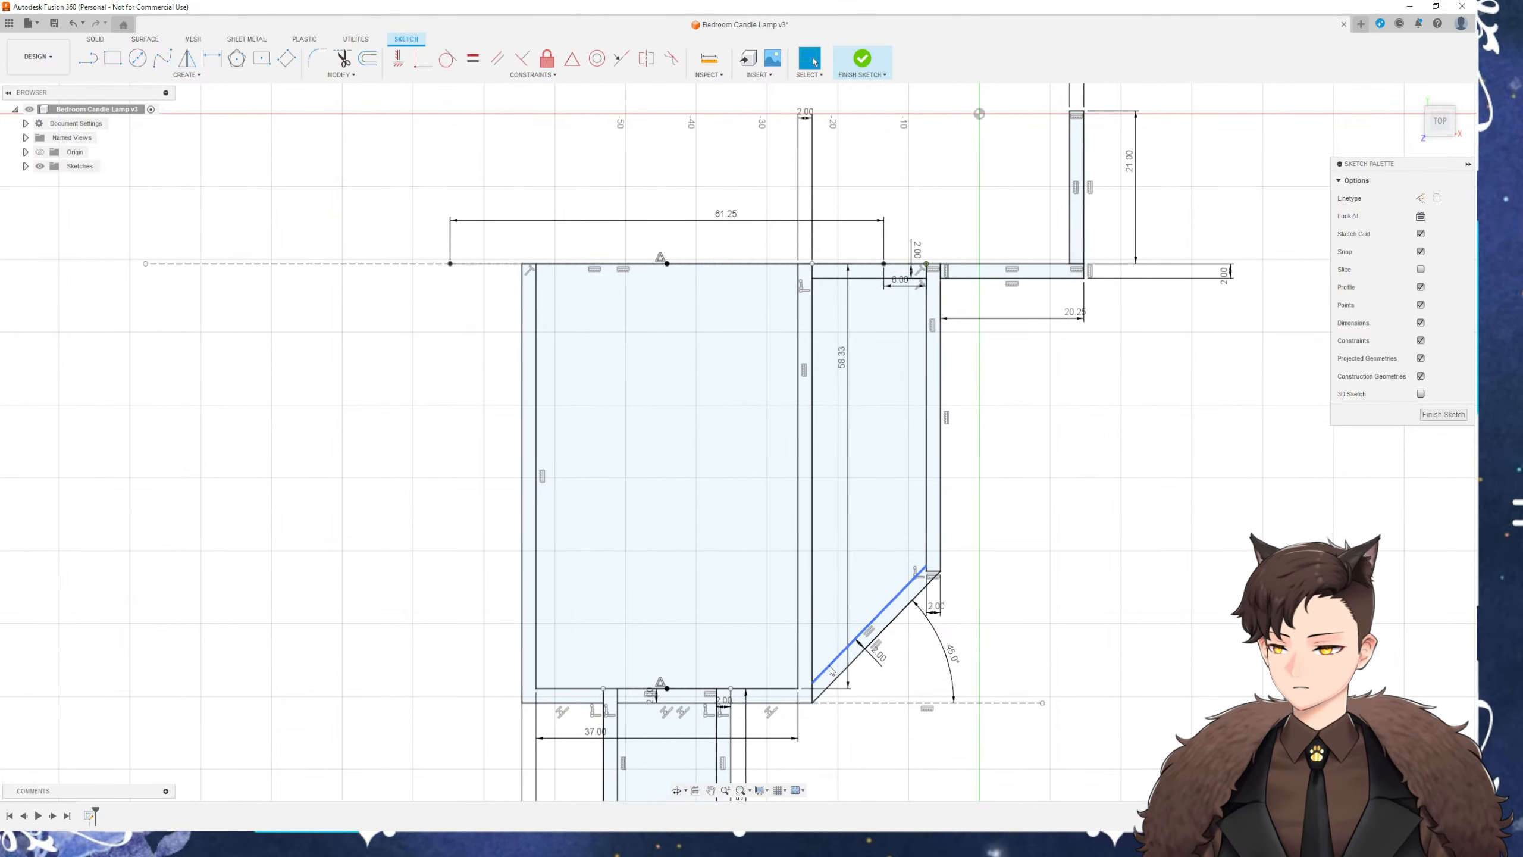
{"action": "scroll", "coordinate": [698, 433], "scroll_direction": "down", "scroll_amount": 1}
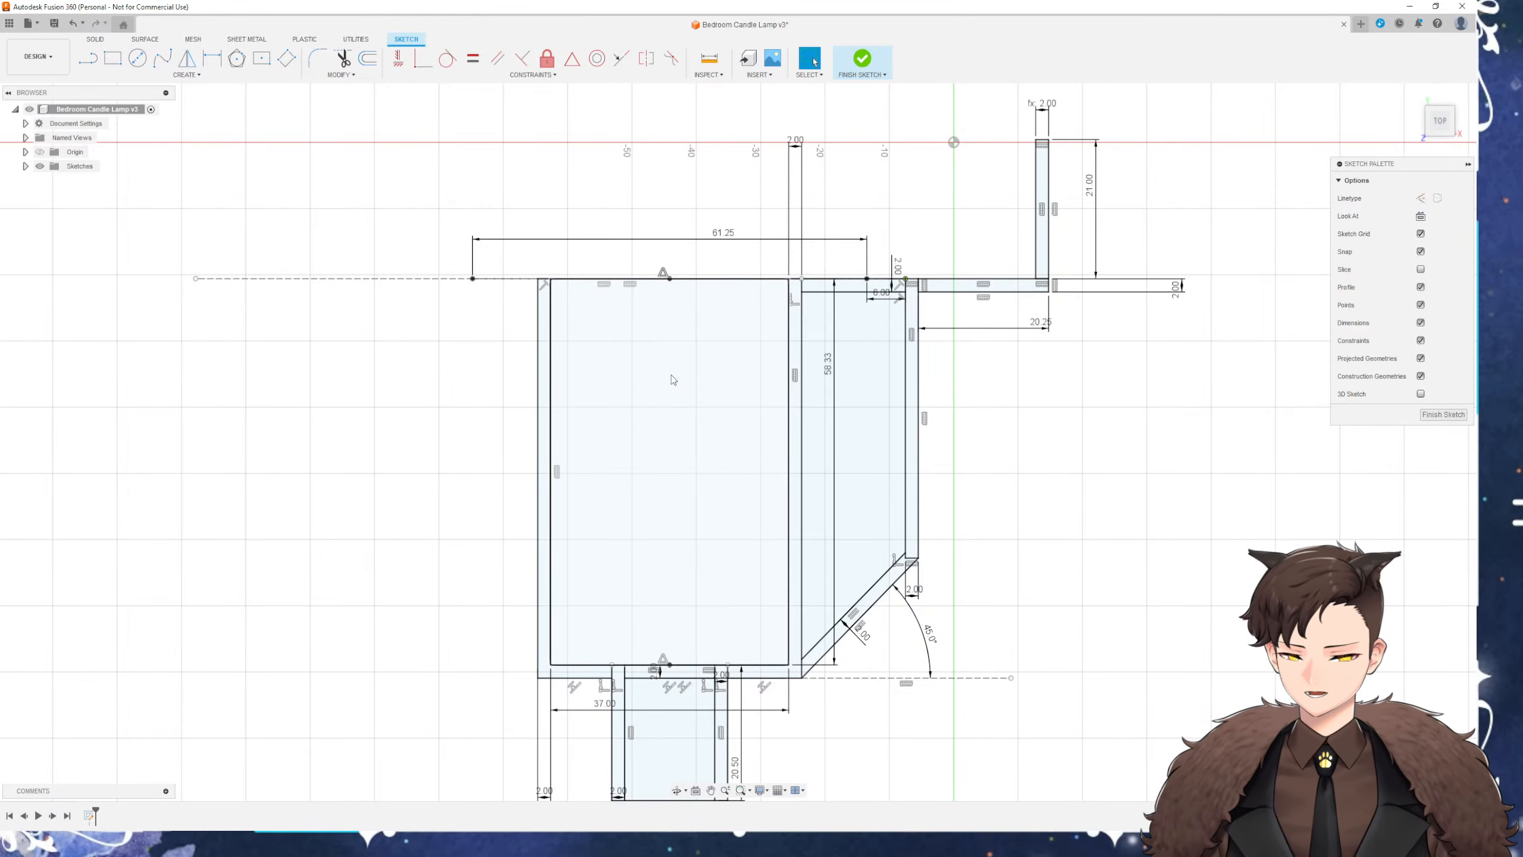
{"action": "middle_click_drag", "start_coordinate": [424, 555], "coordinate": [382, 437]}
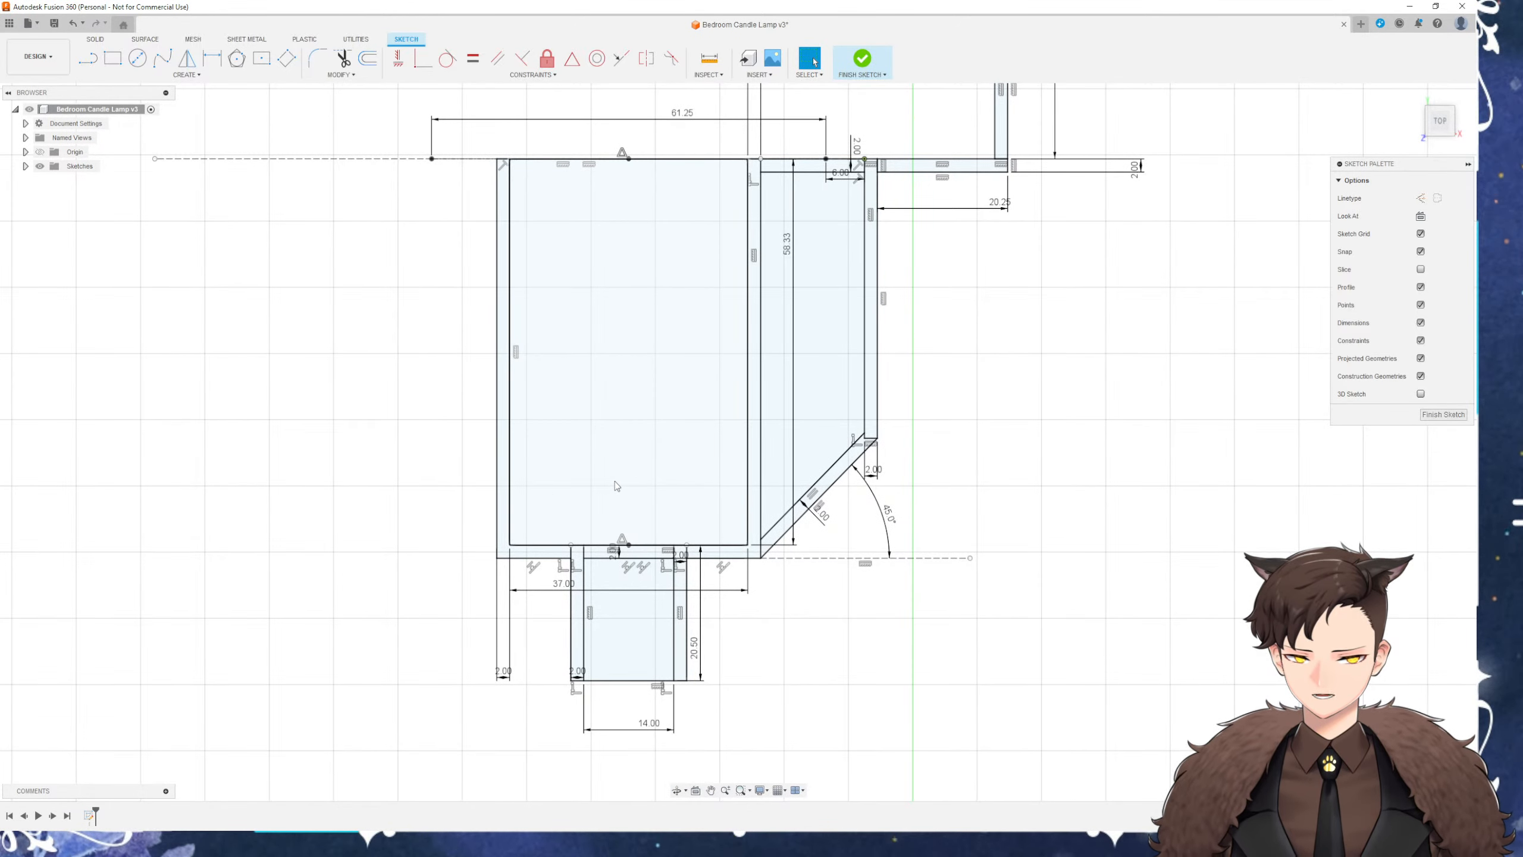
{"action": "middle_click_drag", "start_coordinate": [992, 384], "coordinate": [991, 446]}
{"action": "mouse_move", "coordinate": [931, 349]}
{"action": "middle_mouse_down"}
{"action": "mouse_move", "coordinate": [919, 470]}
{"action": "mouse_move", "coordinate": [951, 197]}
{"action": "middle_mouse_up"}
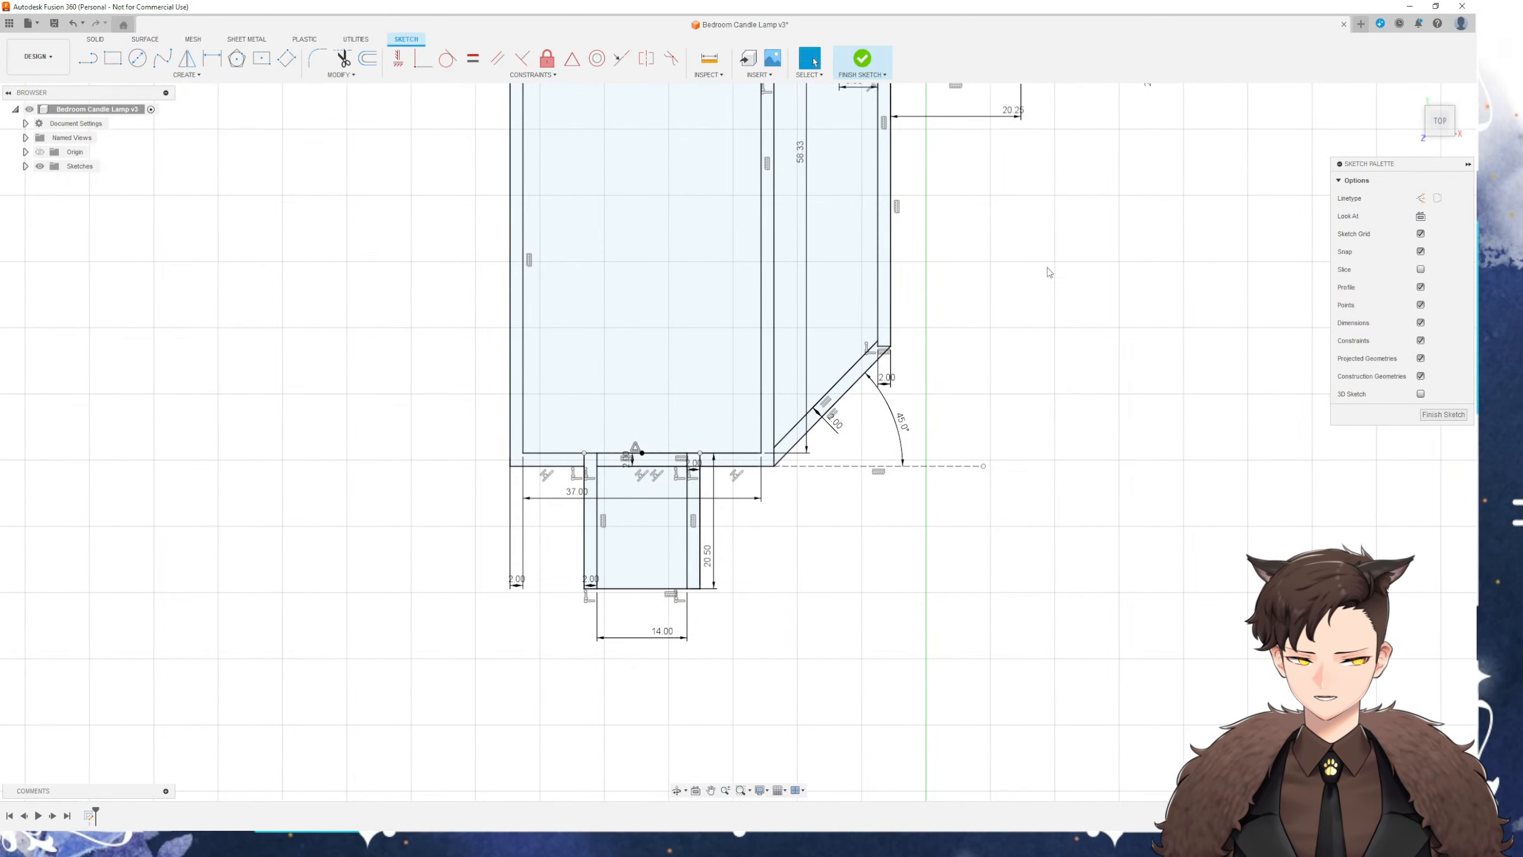
Save the design and return the sketch to a straight top view
{"action": "key", "text": "ctrl+s"}
{"action": "key", "text": "Return"}
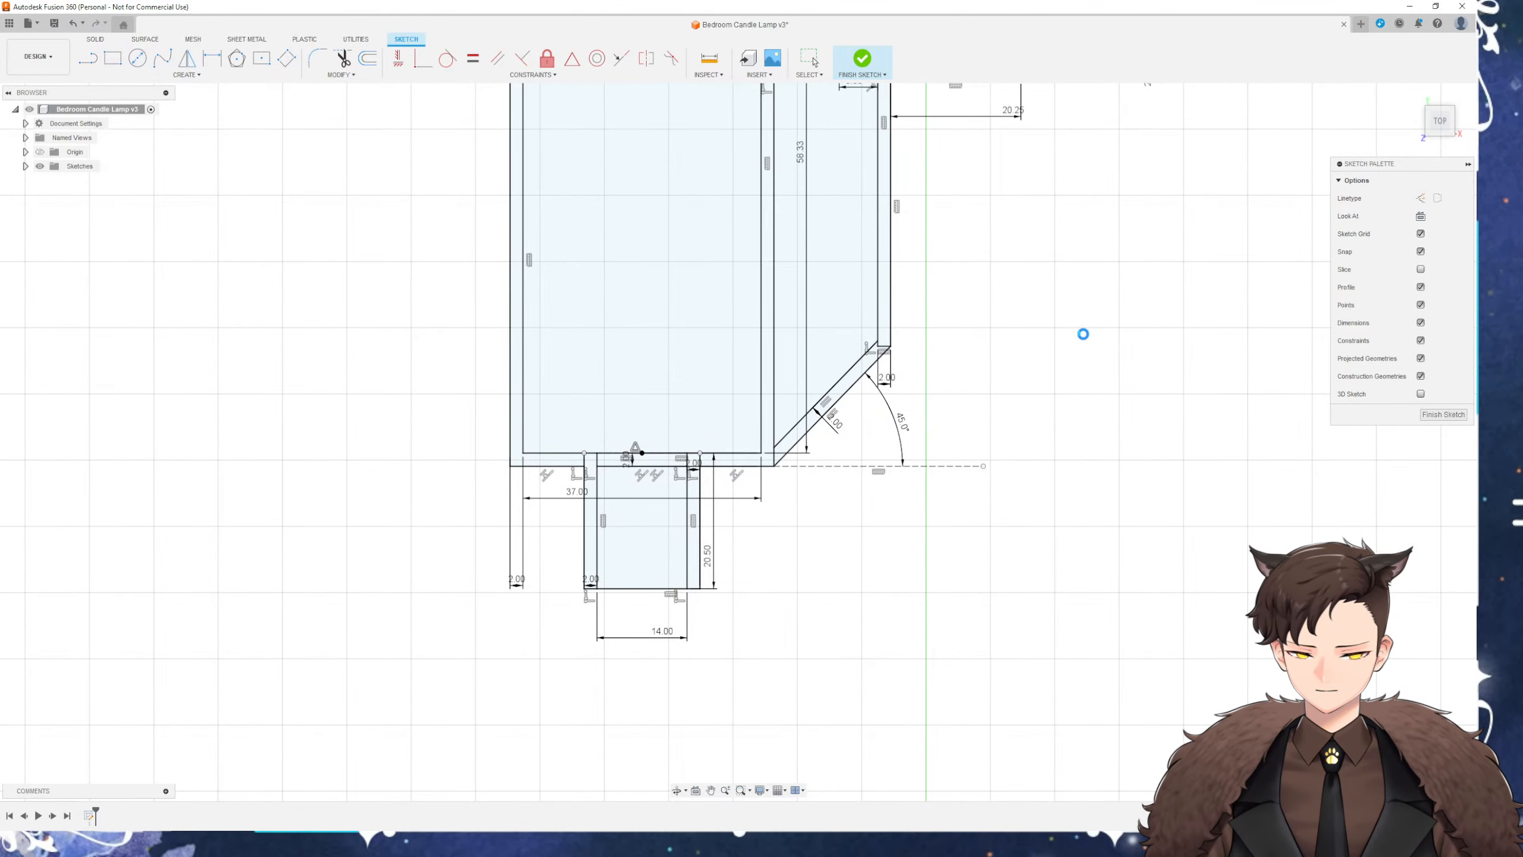
{"action": "mouse_move", "coordinate": [1006, 377]}
{"action": "middle_mouse_down", "text": "shift"}
{"action": "mouse_move", "coordinate": [991, 360]}
{"action": "mouse_move", "coordinate": [1003, 279]}
{"action": "mouse_move", "coordinate": [1006, 382]}
{"action": "middle_mouse_up", "text": "shift"}
{"action": "left_click", "coordinate": [1446, 125]}
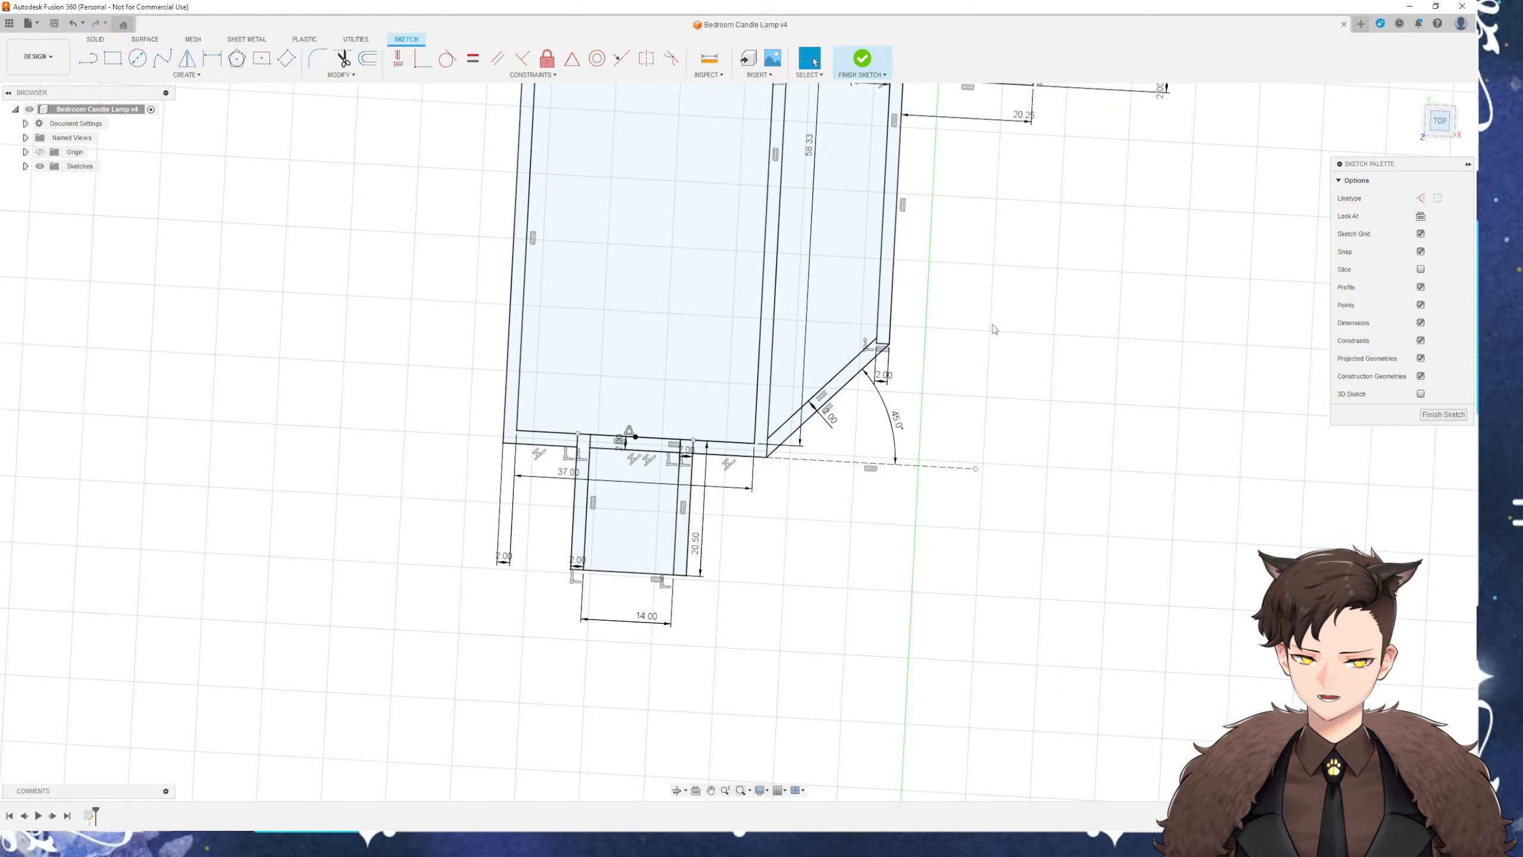
Draw a diagonal line from the upper inner corner of the 45° wall up across the side compartment to the vertical divider wall
{"action": "middle_click_drag", "start_coordinate": [947, 349], "coordinate": [946, 443]}
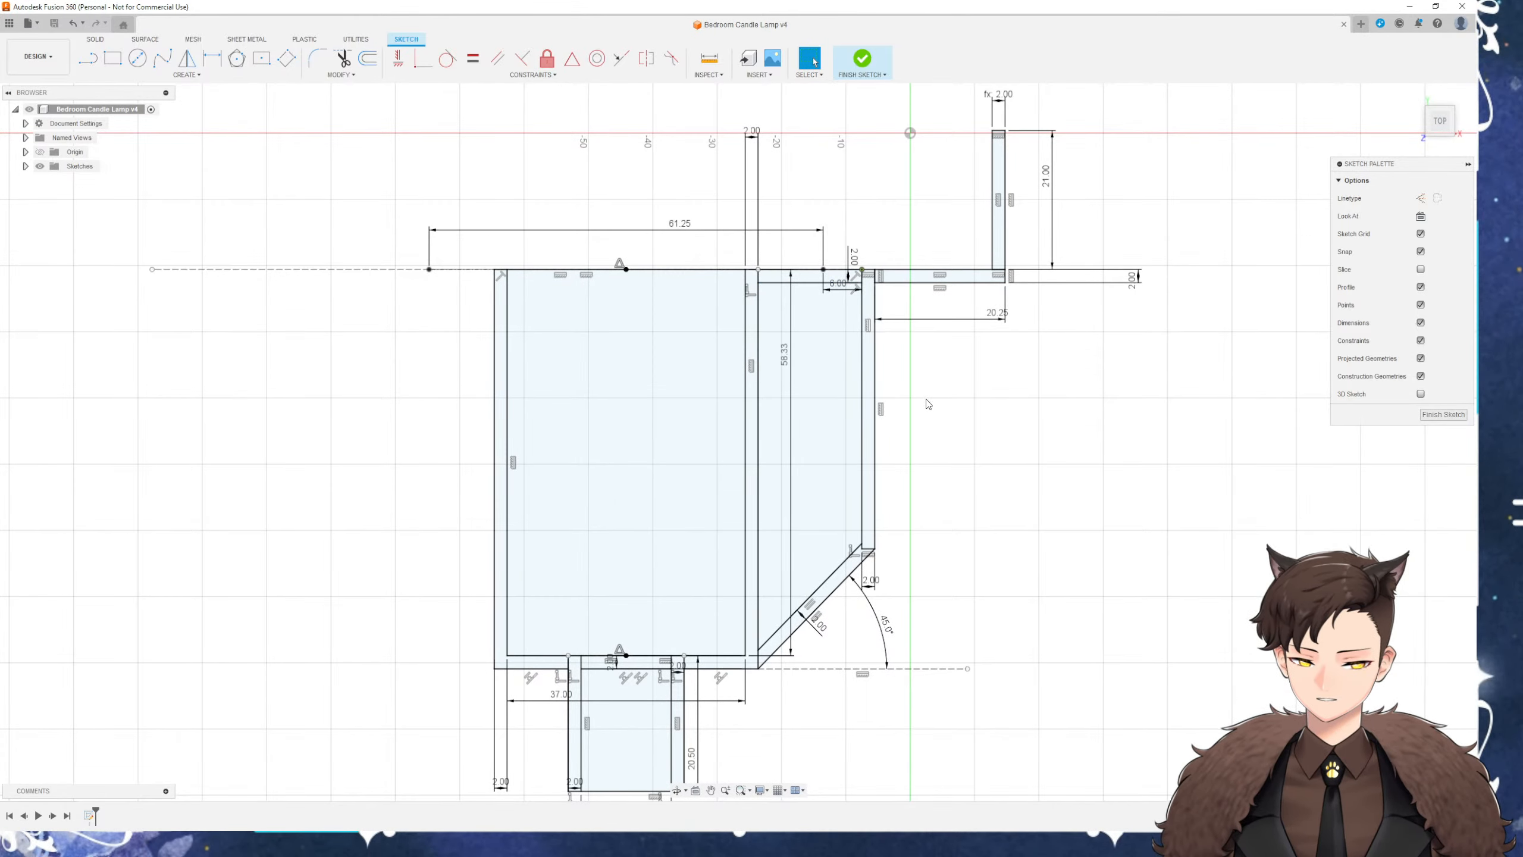
{"action": "scroll", "coordinate": [927, 404], "scroll_direction": "up", "scroll_amount": 2}
{"action": "key", "text": "l"}
{"action": "scroll", "coordinate": [837, 598], "scroll_direction": "up", "scroll_amount": 2}
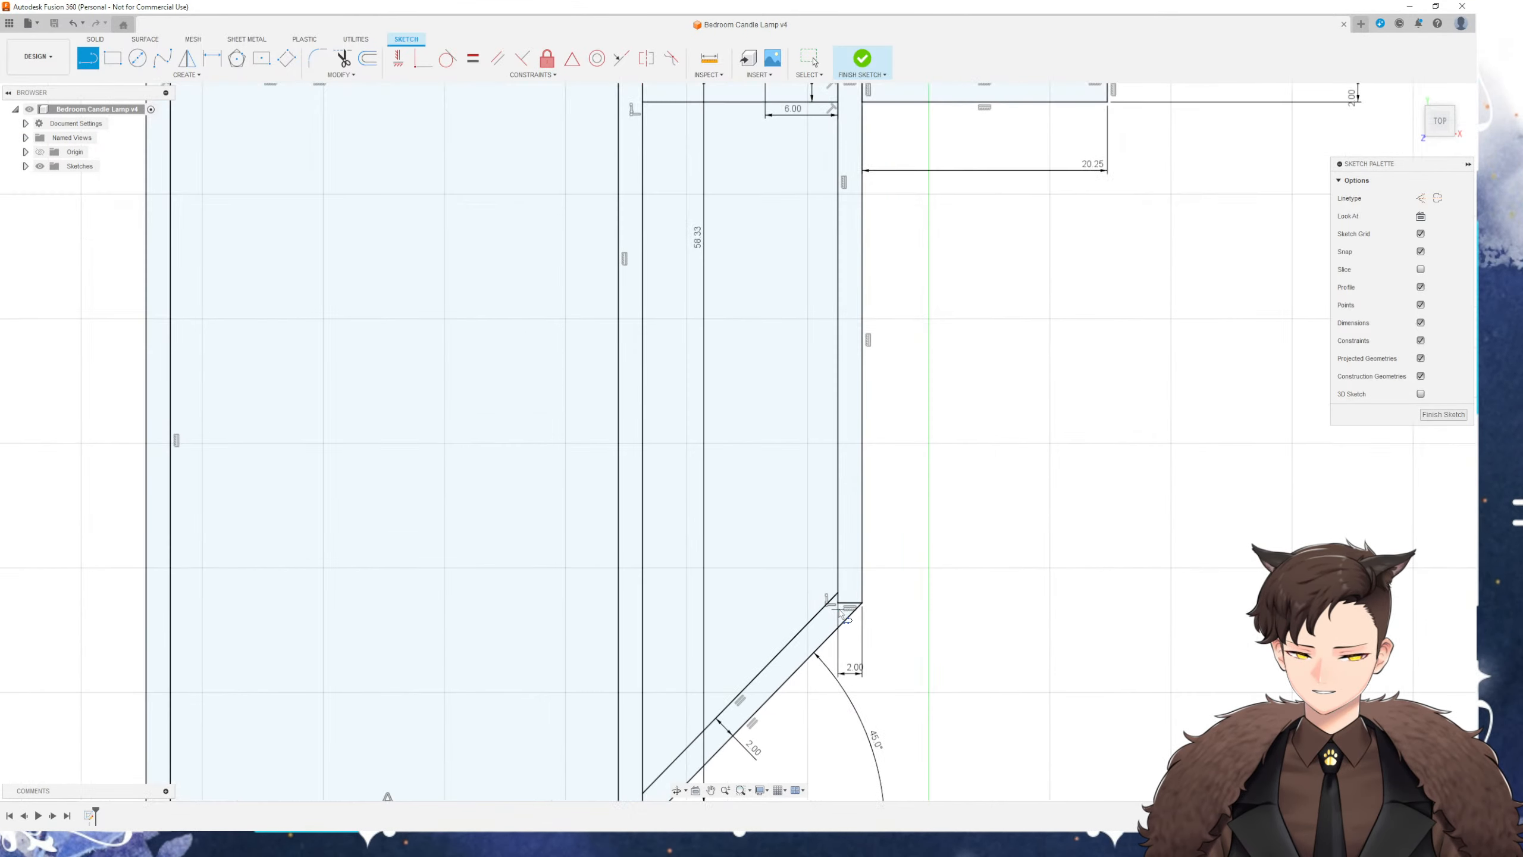
{"action": "left_click", "coordinate": [839, 593]}
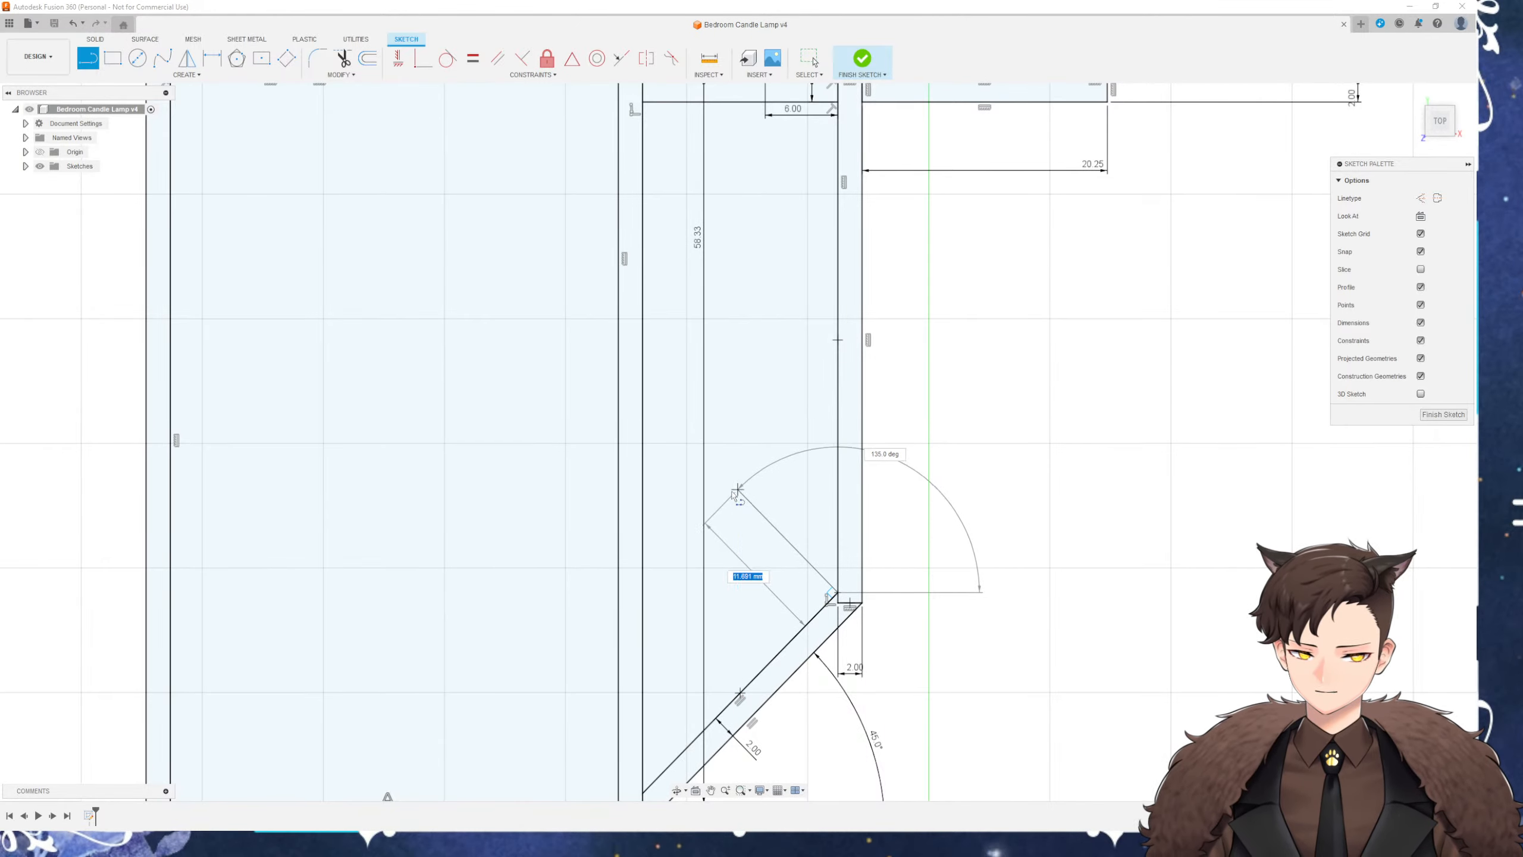
{"action": "left_click", "coordinate": [642, 391]}
{"action": "key", "text": "Escape"}
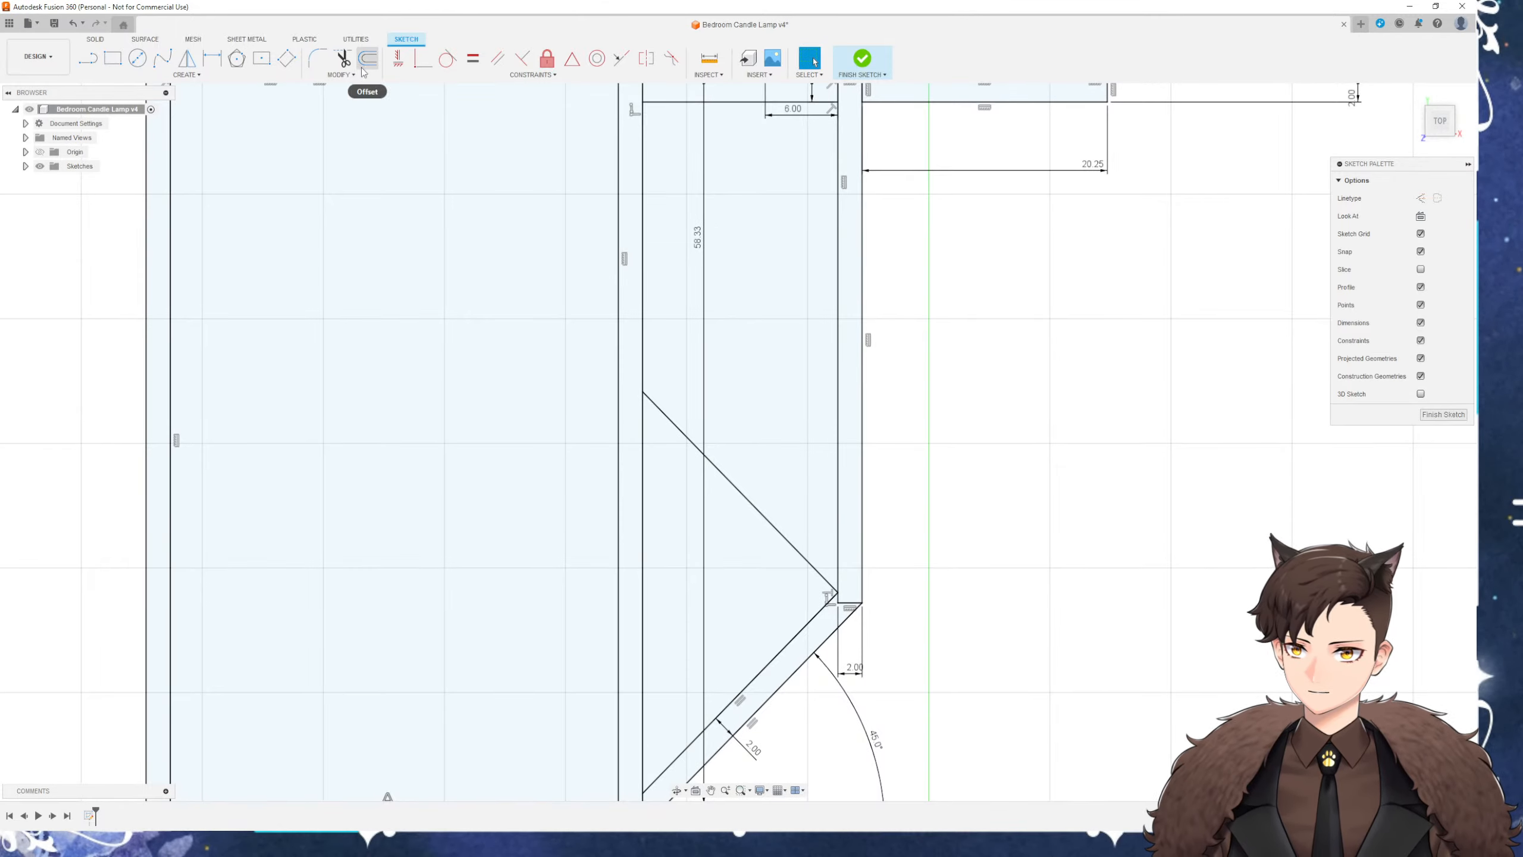
{"action": "left_click", "coordinate": [367, 58]}
{"action": "left_click", "coordinate": [677, 429]}
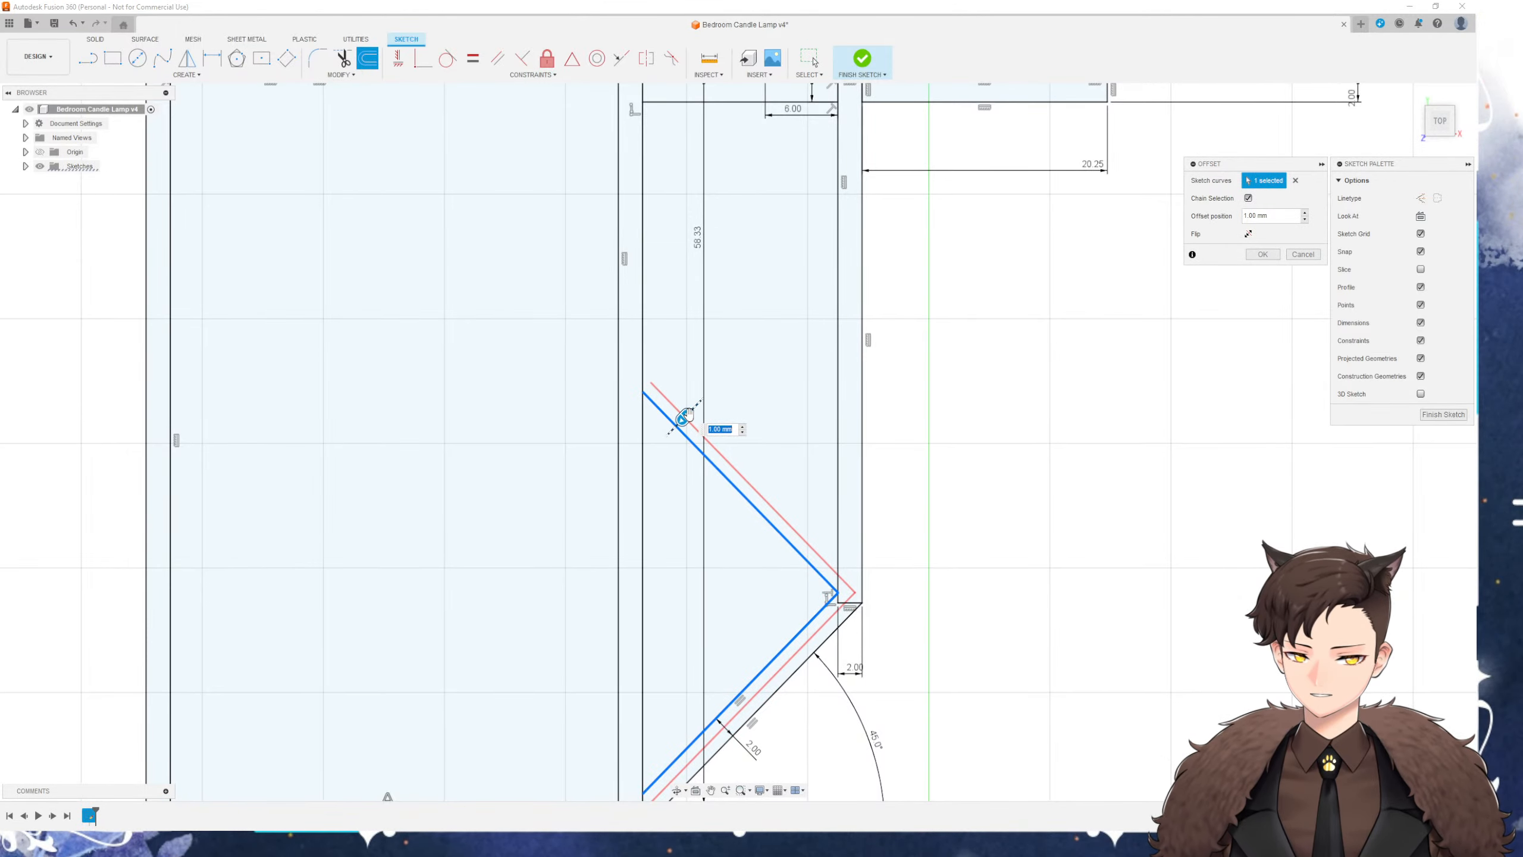
{"action": "type", "text": "2"}
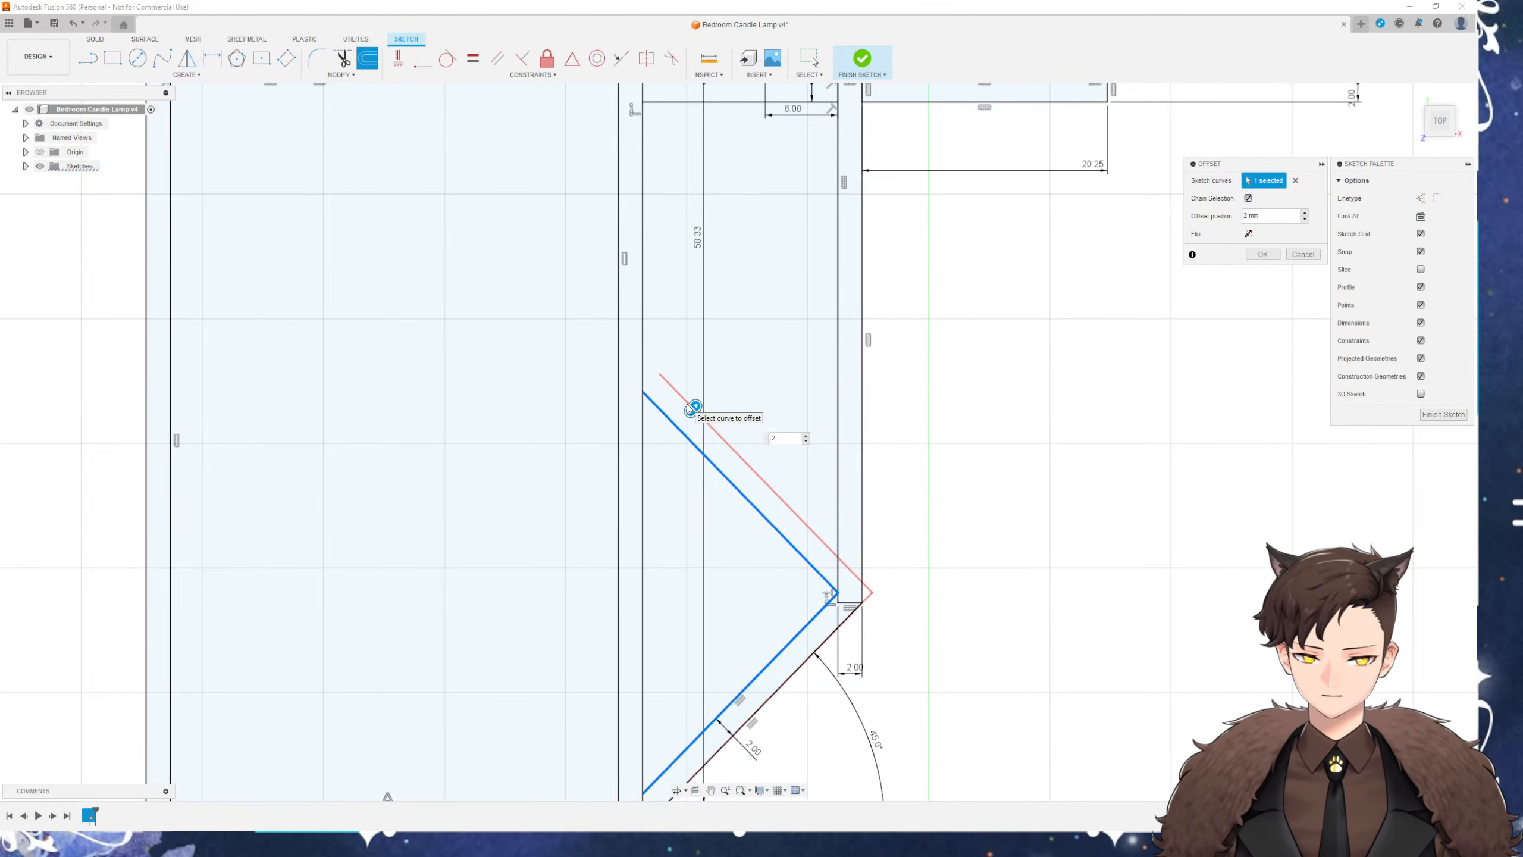
{"action": "key", "text": "Escape"}
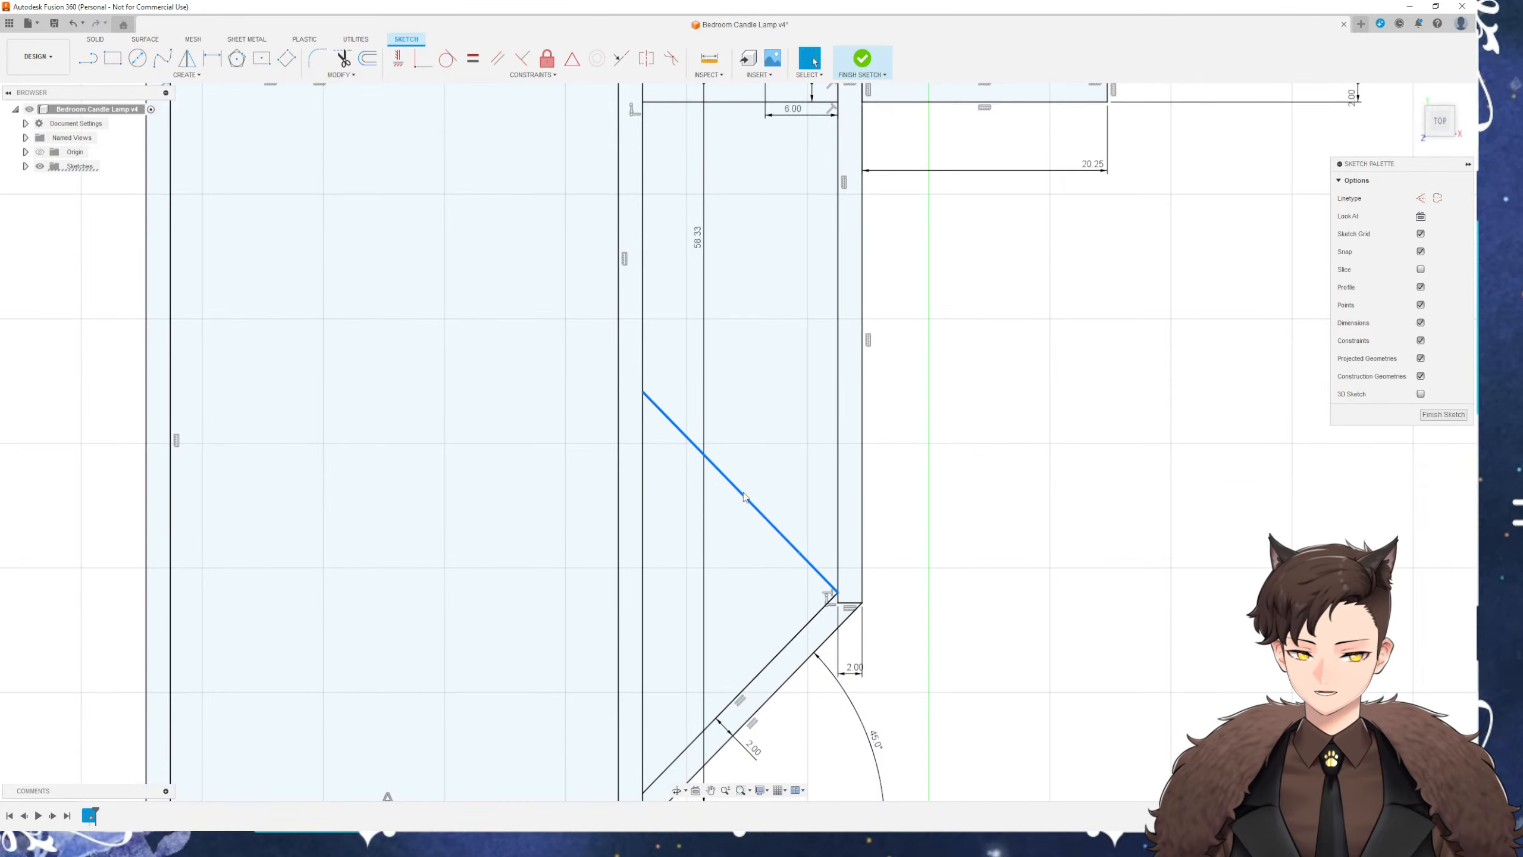
Offset only the new diagonal line upward by 2 mm with chain selection off
{"action": "left_click", "coordinate": [378, 60]}
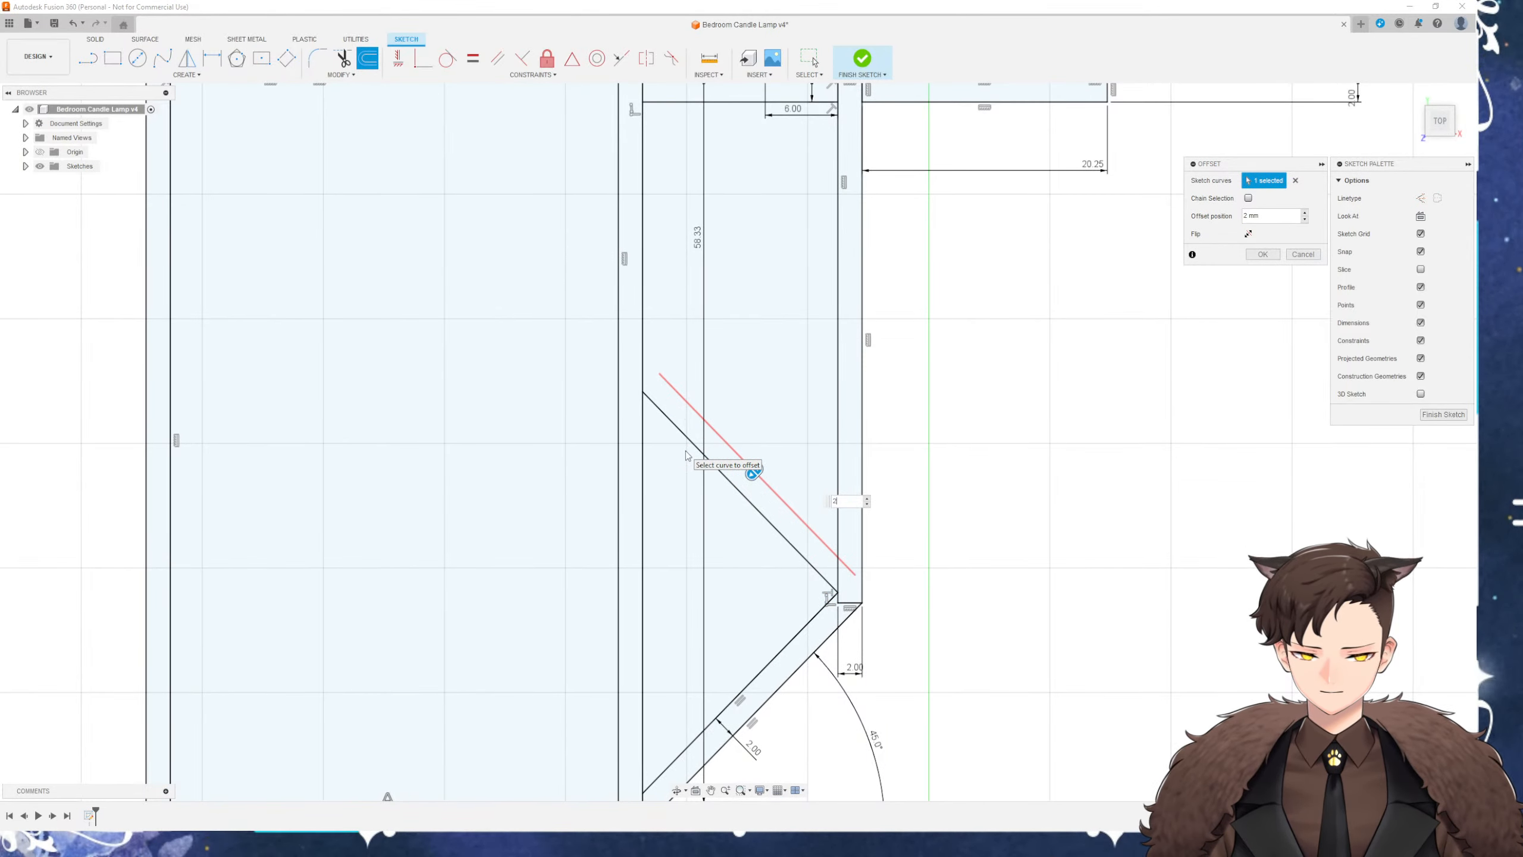
{"action": "key", "text": "Return"}
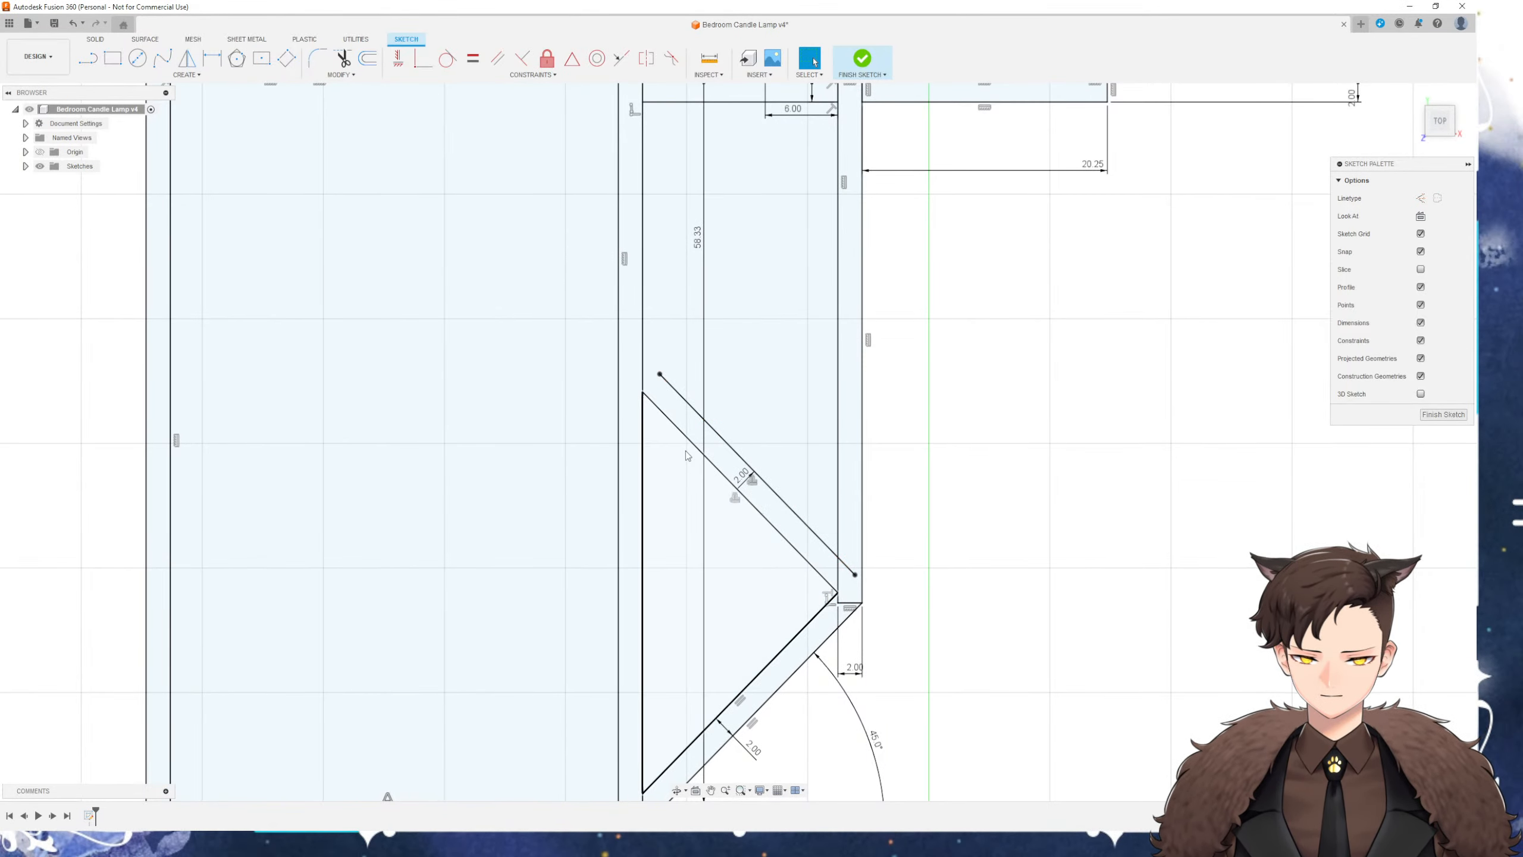
{"action": "left_click", "coordinate": [351, 75]}
{"action": "left_click", "coordinate": [341, 116]}
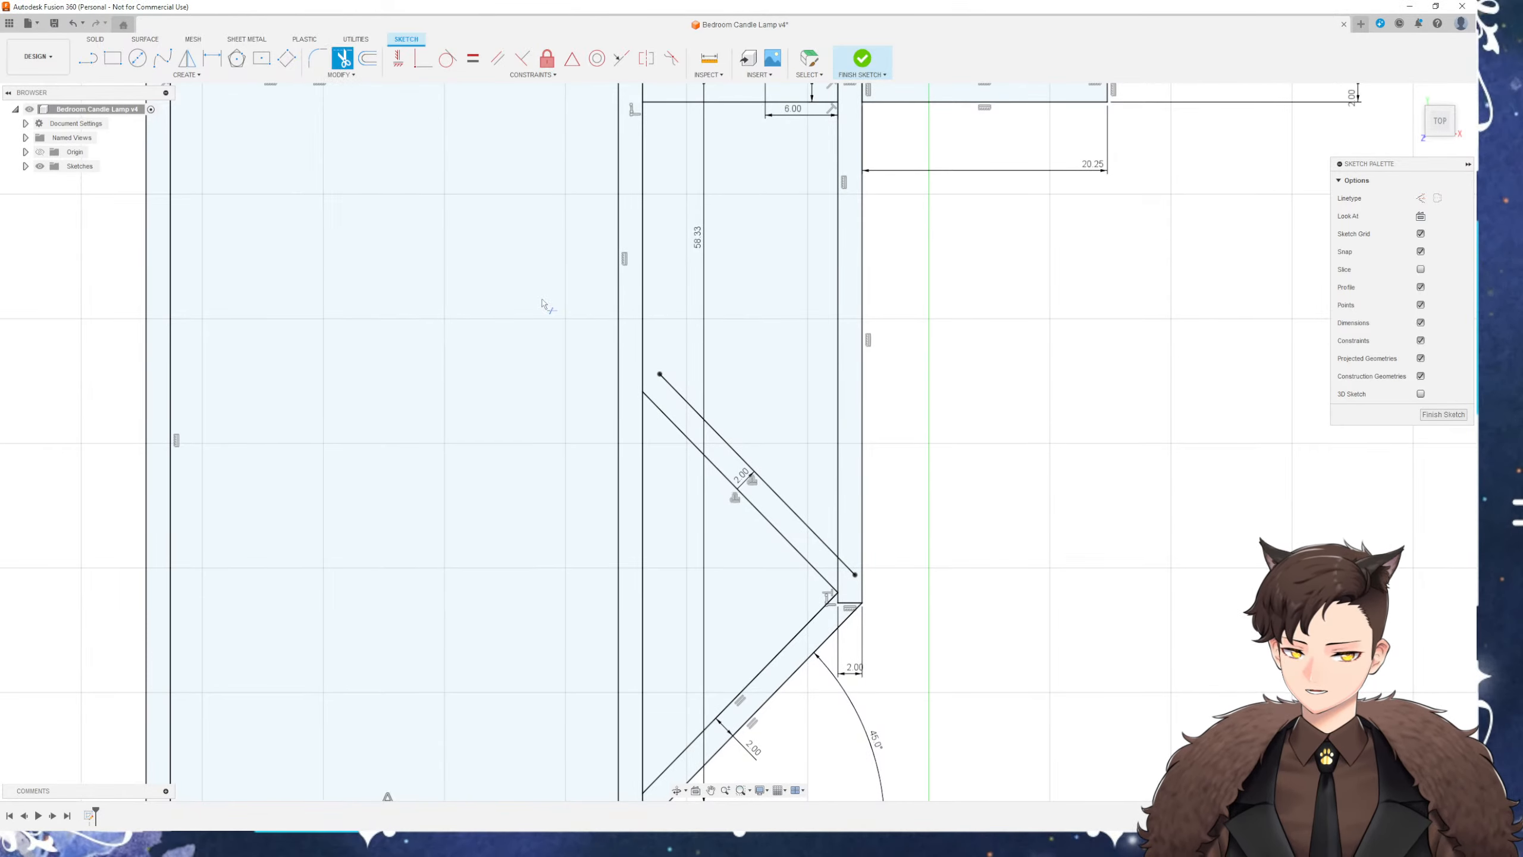
{"action": "left_click", "coordinate": [670, 387]}
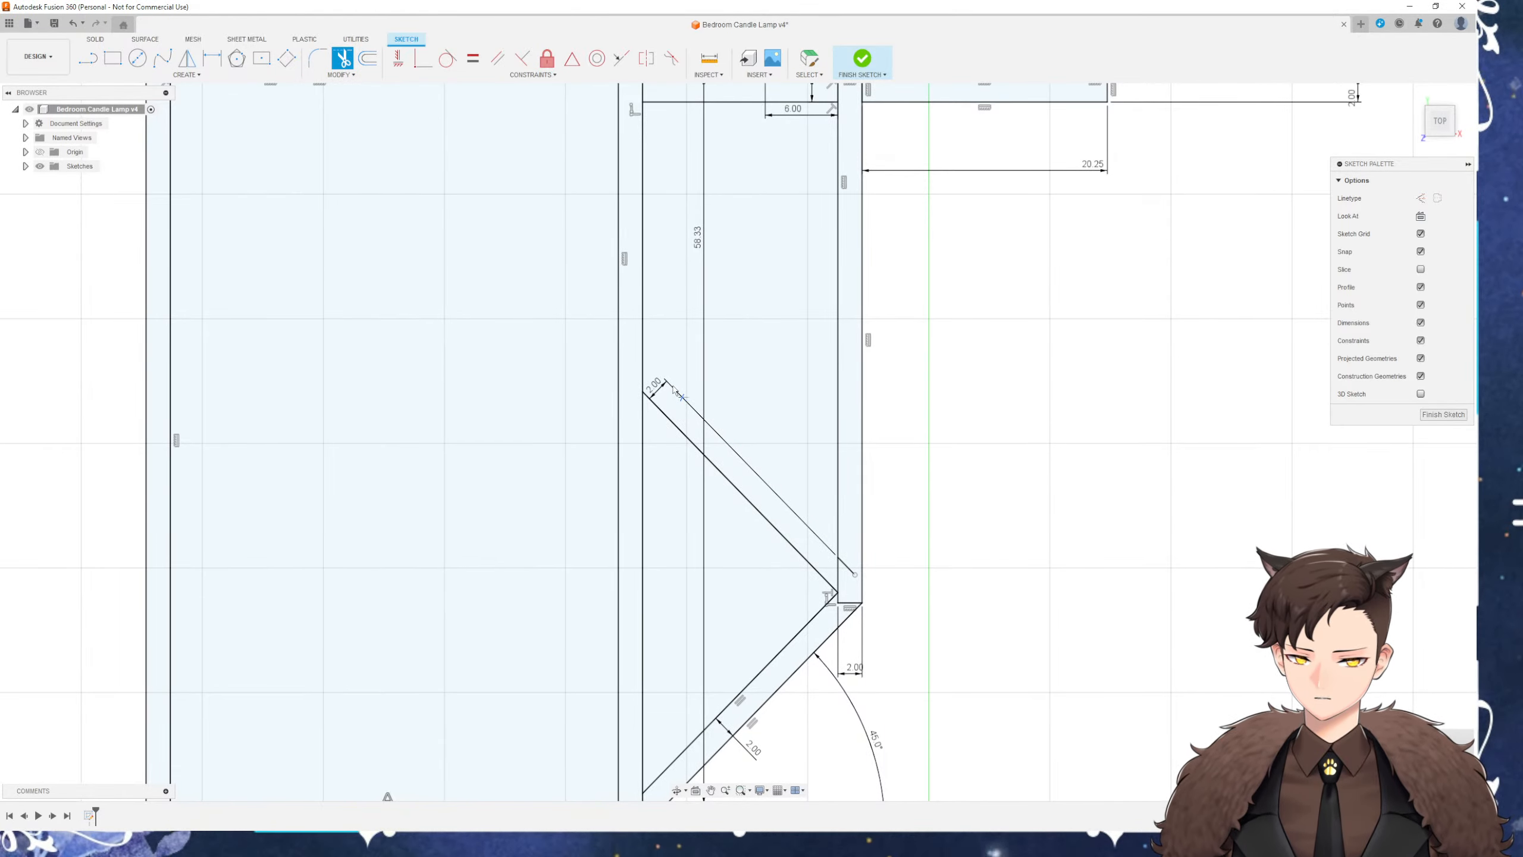
{"action": "key", "text": "Escape"}
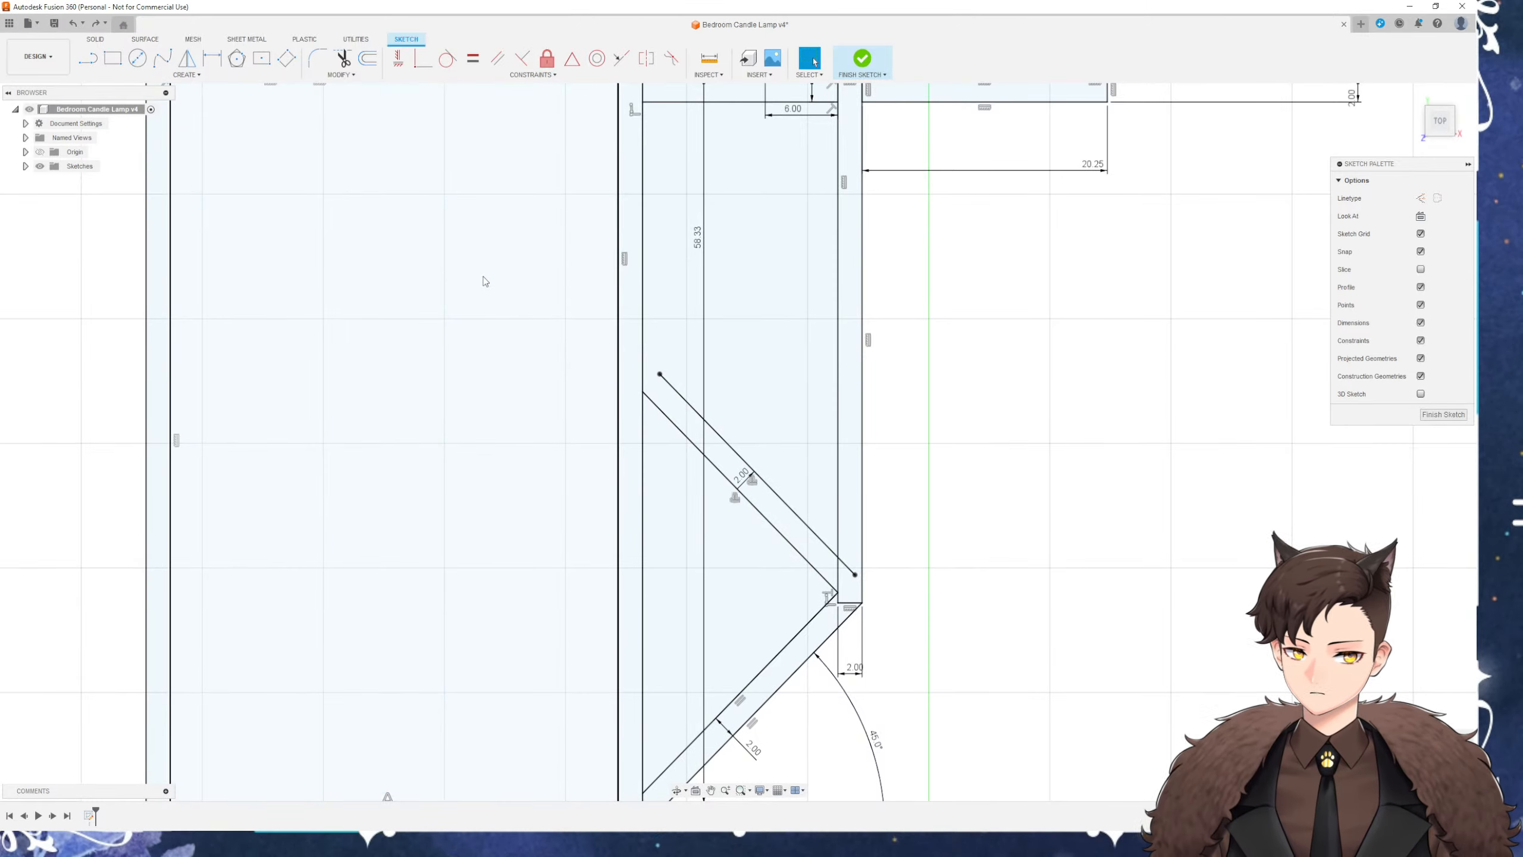
Extend the upper end of the offset diagonal through the divider wall and trim its lower end at the outer side wall's inner face
{"action": "left_click", "coordinate": [344, 75]}
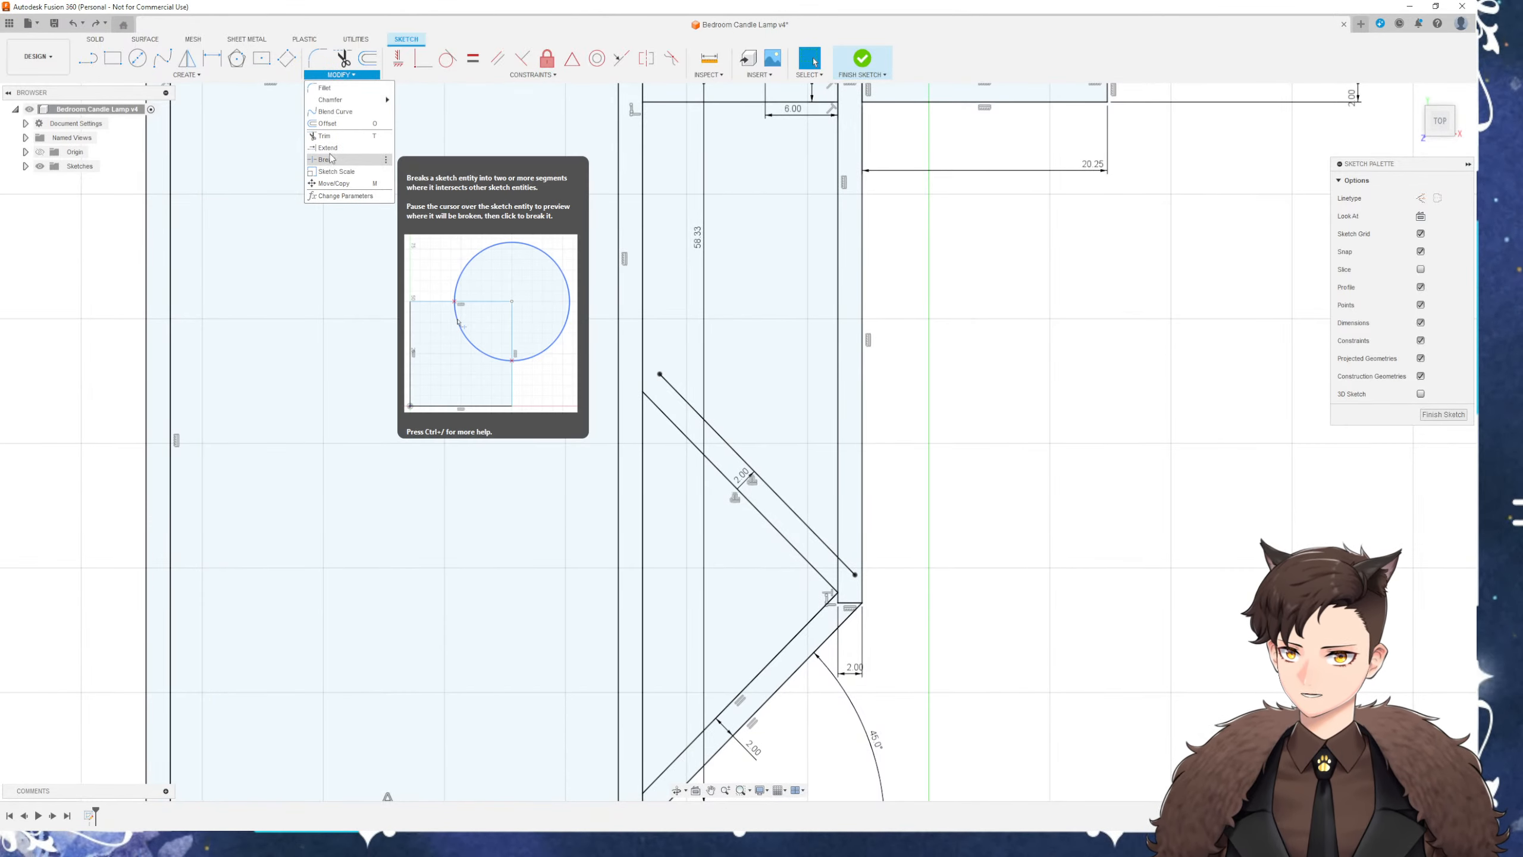
{"action": "left_click", "coordinate": [333, 149]}
{"action": "left_click", "coordinate": [671, 386]}
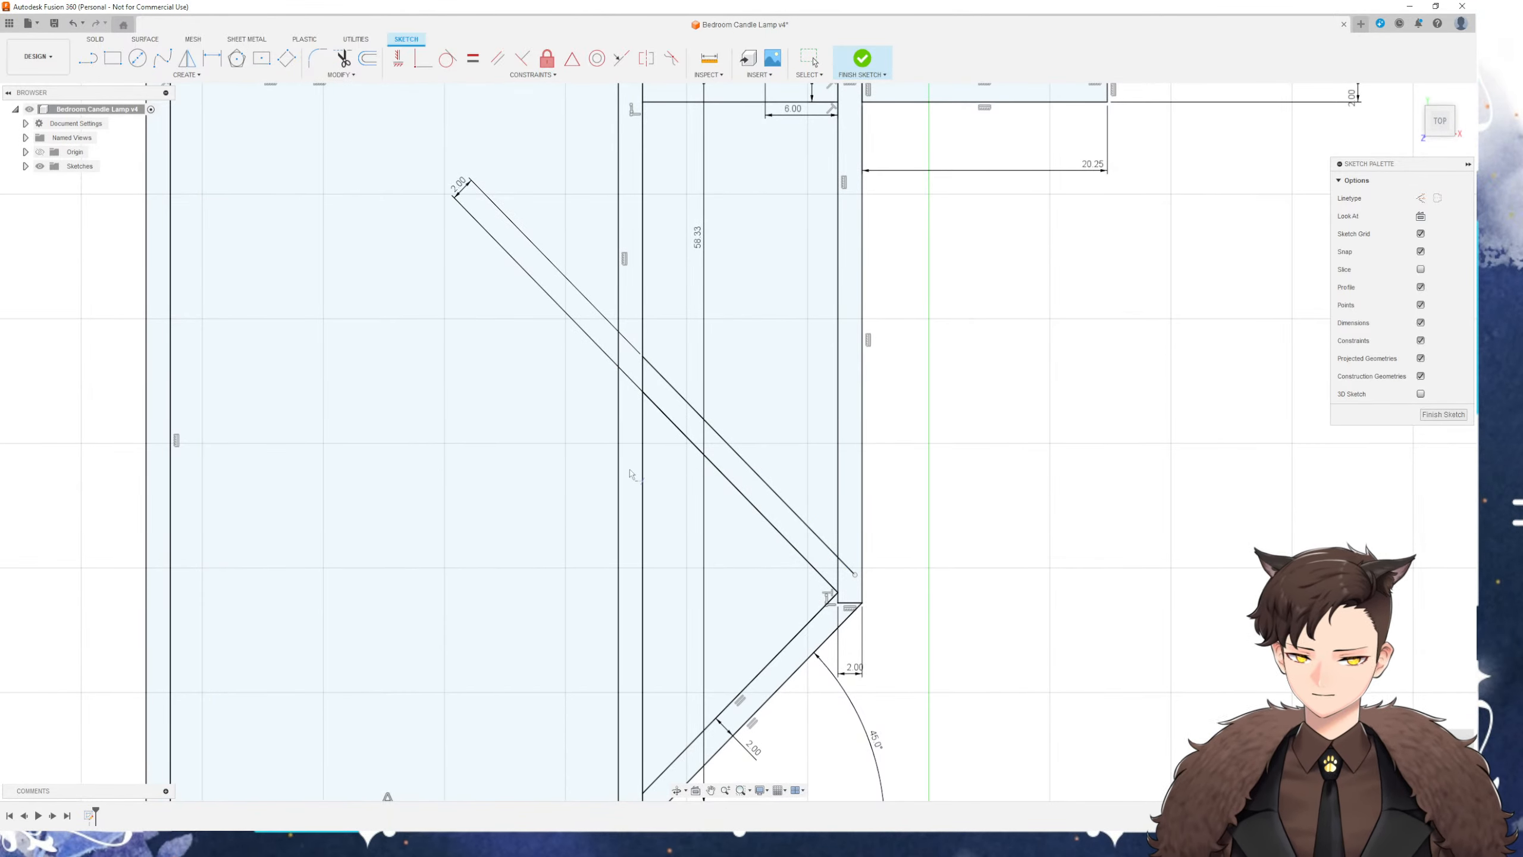
{"action": "key", "text": "Escape"}
{"action": "left_click", "coordinate": [343, 59]}
{"action": "left_click", "coordinate": [847, 567]}
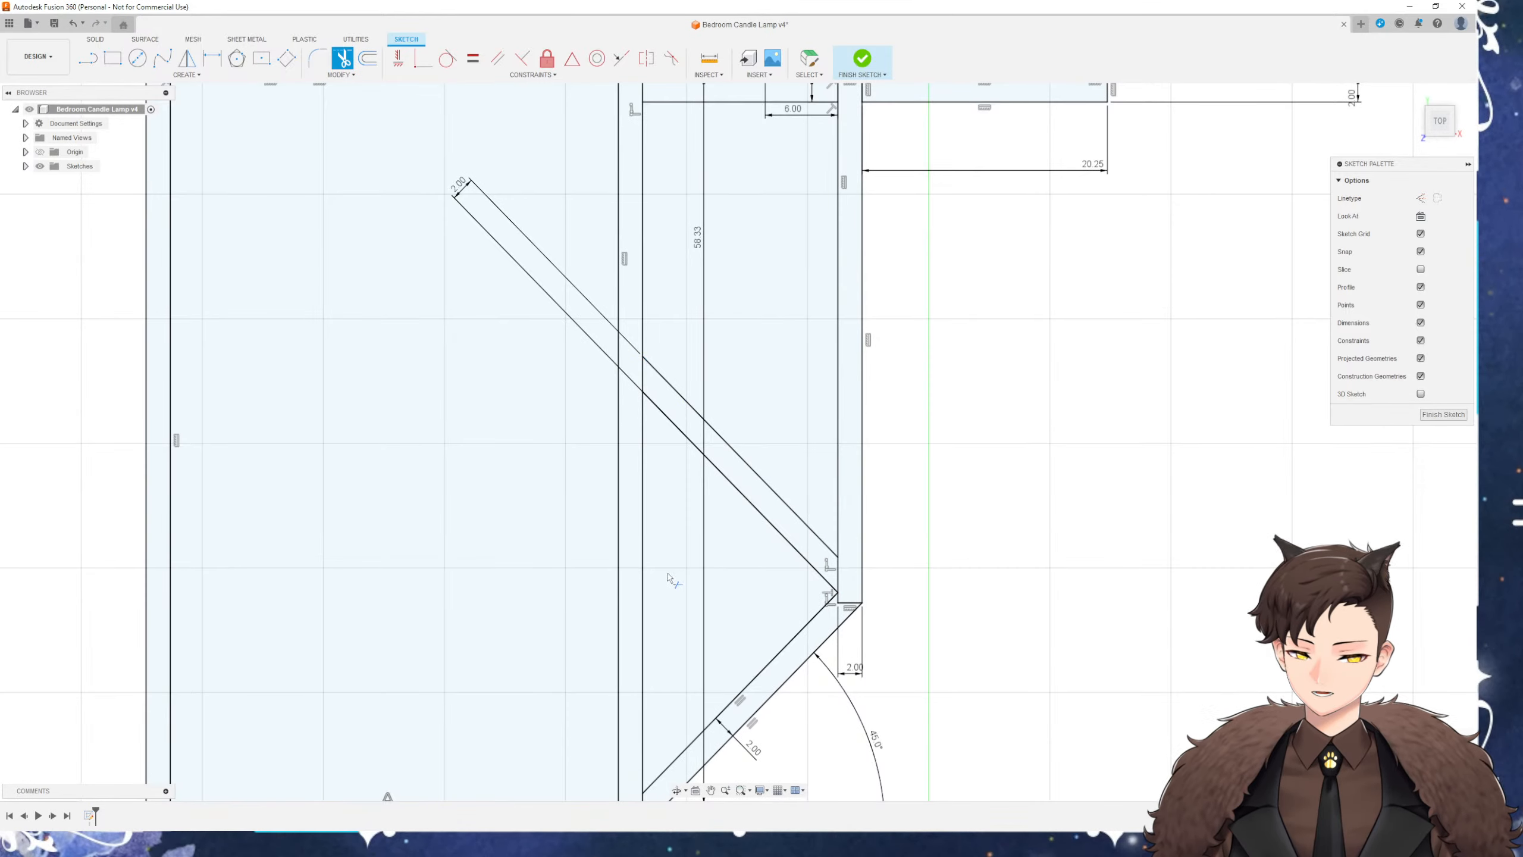
{"action": "key", "text": "Escape"}
Draw a line at about 45° from where the offset diagonal meets the divider wall up to the outer side wall's inner face
{"action": "middle_click_drag", "start_coordinate": [543, 232], "coordinate": [538, 327]}
{"action": "key", "text": "l"}
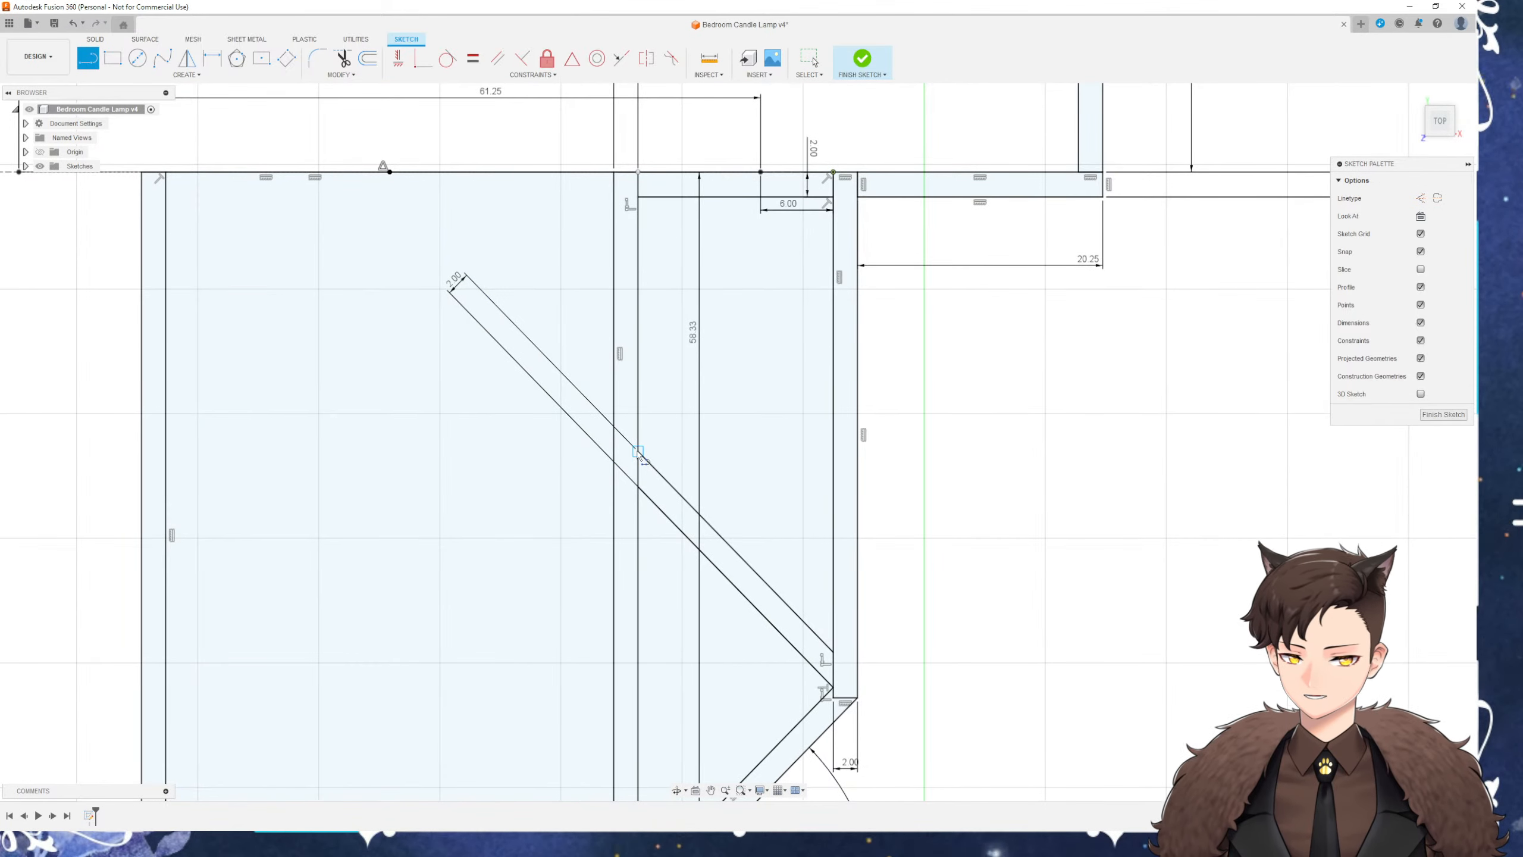
{"action": "left_click", "coordinate": [639, 449]}
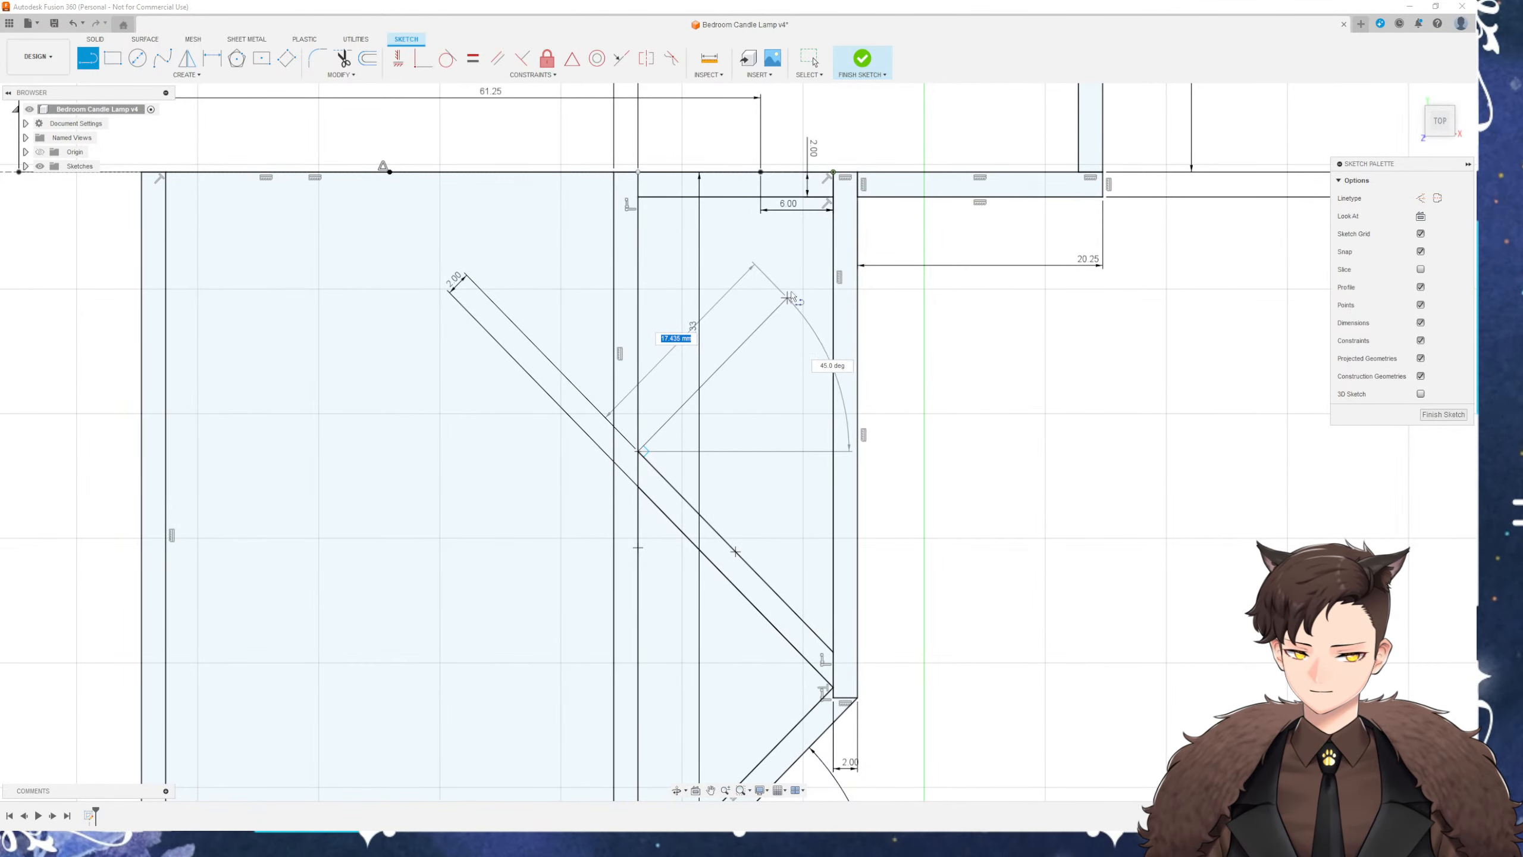
{"action": "left_click", "coordinate": [835, 251]}
{"action": "key", "text": "Escape"}
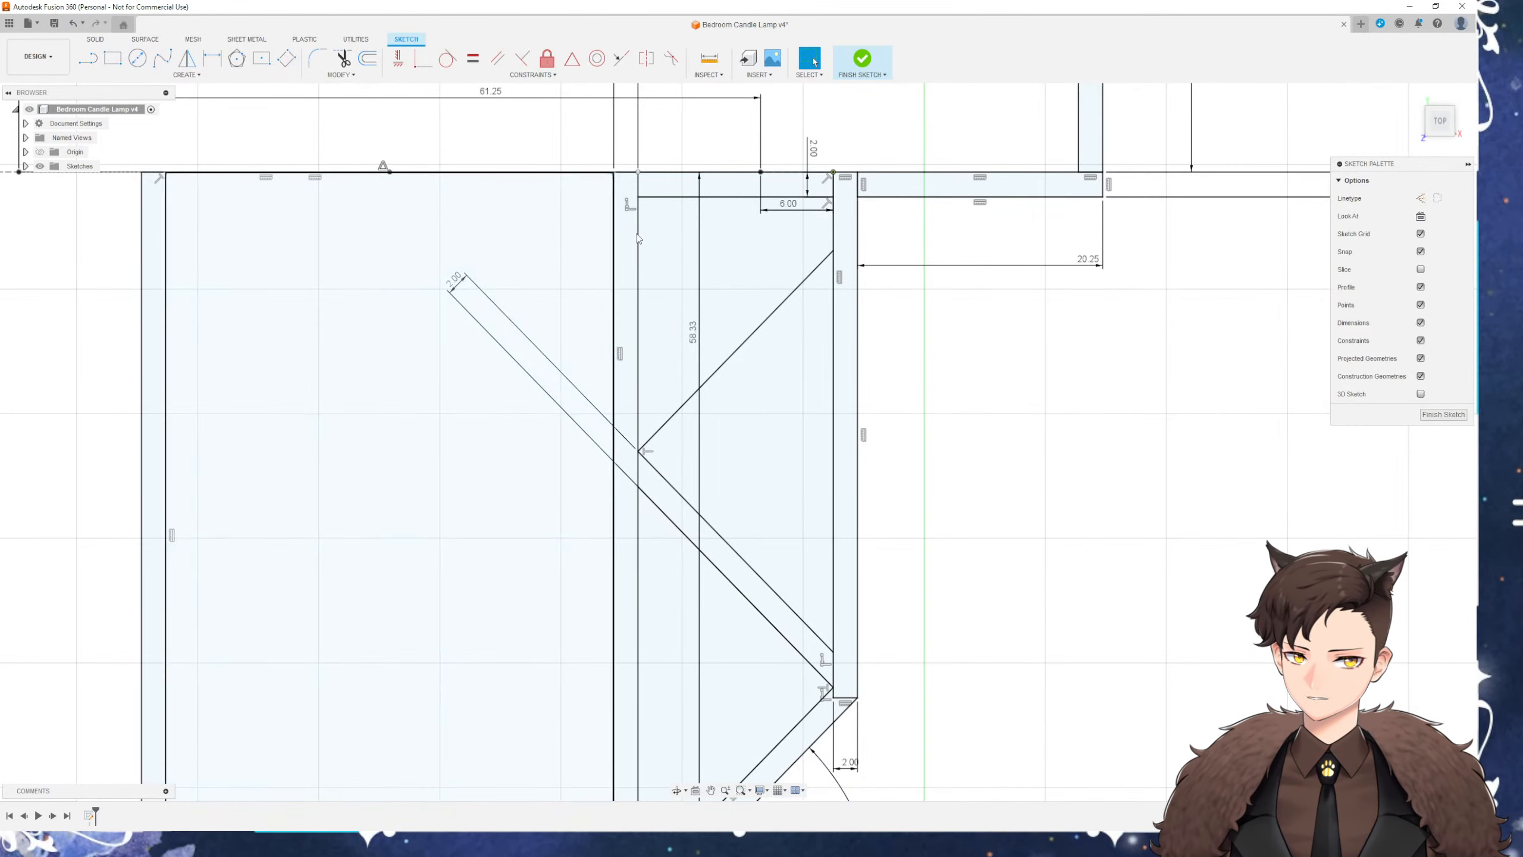
Offset only the new upper diagonal line by -2 mm, toward the compartment's upper corner
{"action": "left_click", "coordinate": [369, 59]}
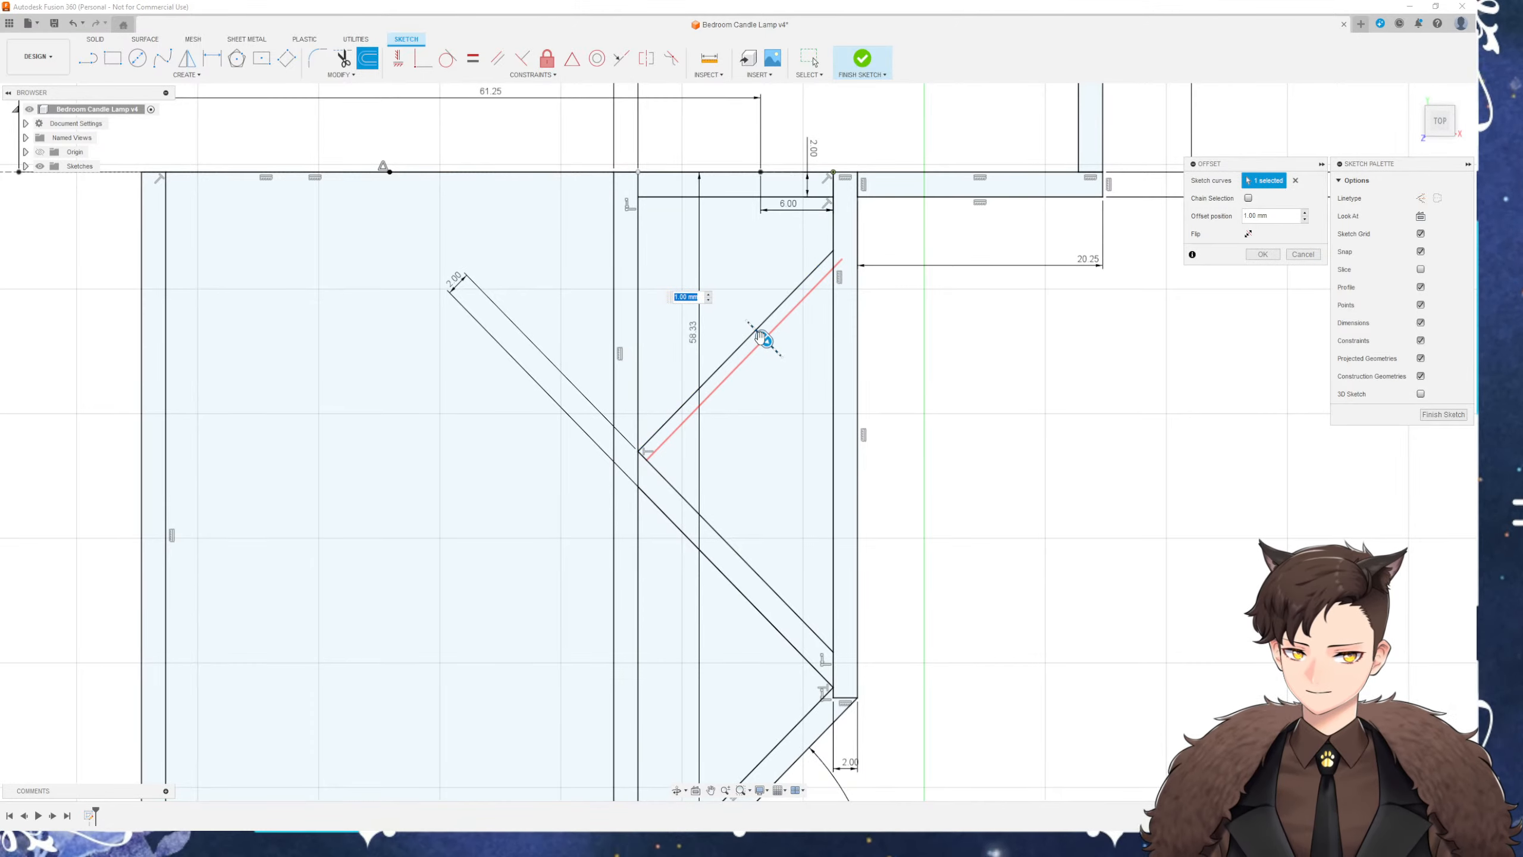
{"action": "left_click_drag", "start_coordinate": [760, 336], "coordinate": [713, 303]}
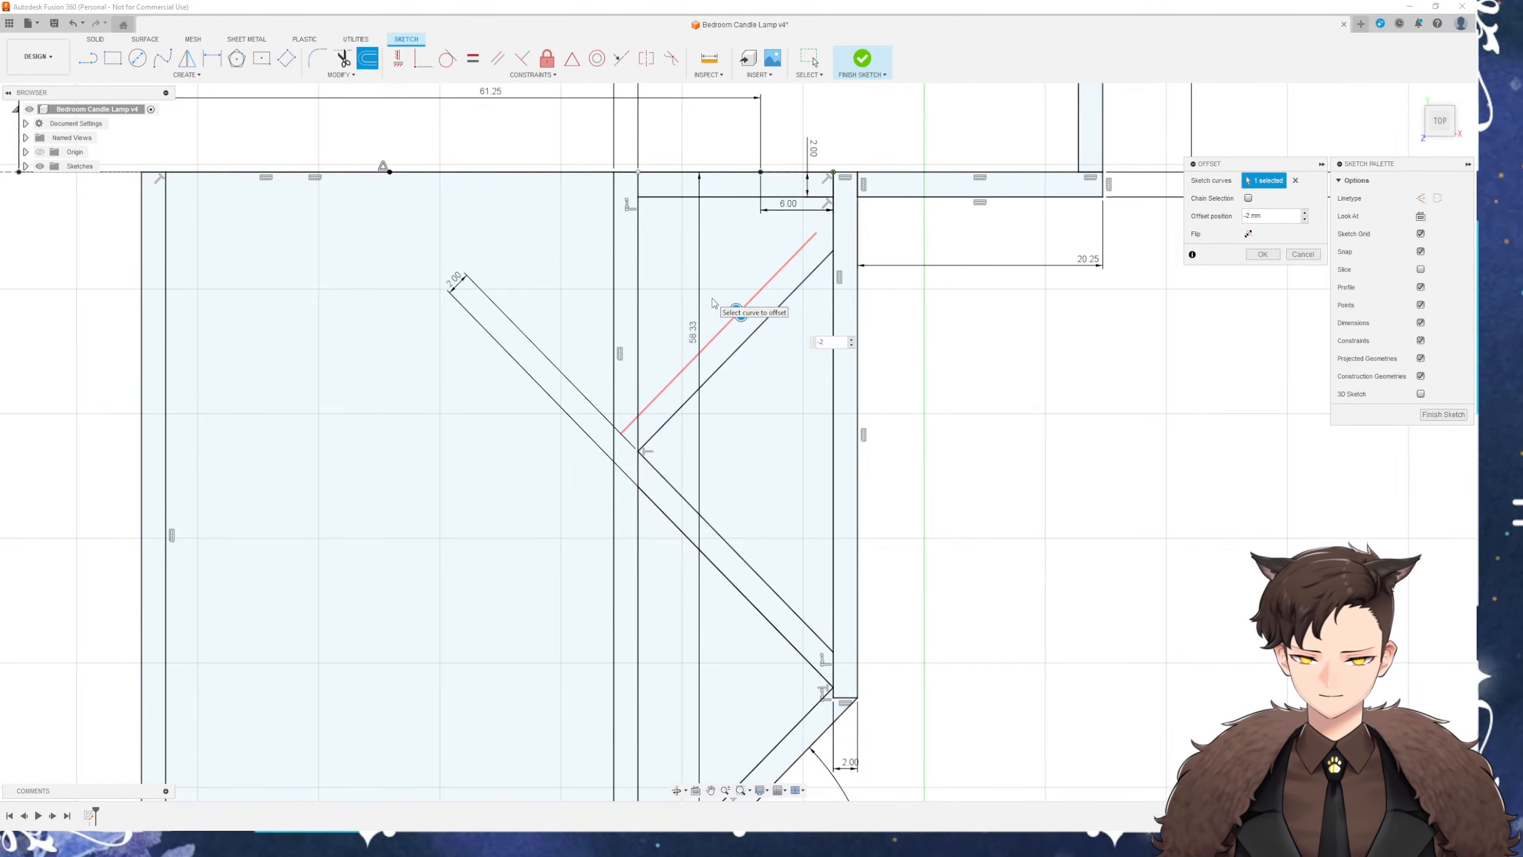
{"action": "key", "text": "Return"}
Extend the upper offset line to the outer side wall and trim its lower end at the divider wall's inner face
{"action": "left_click", "coordinate": [342, 74]}
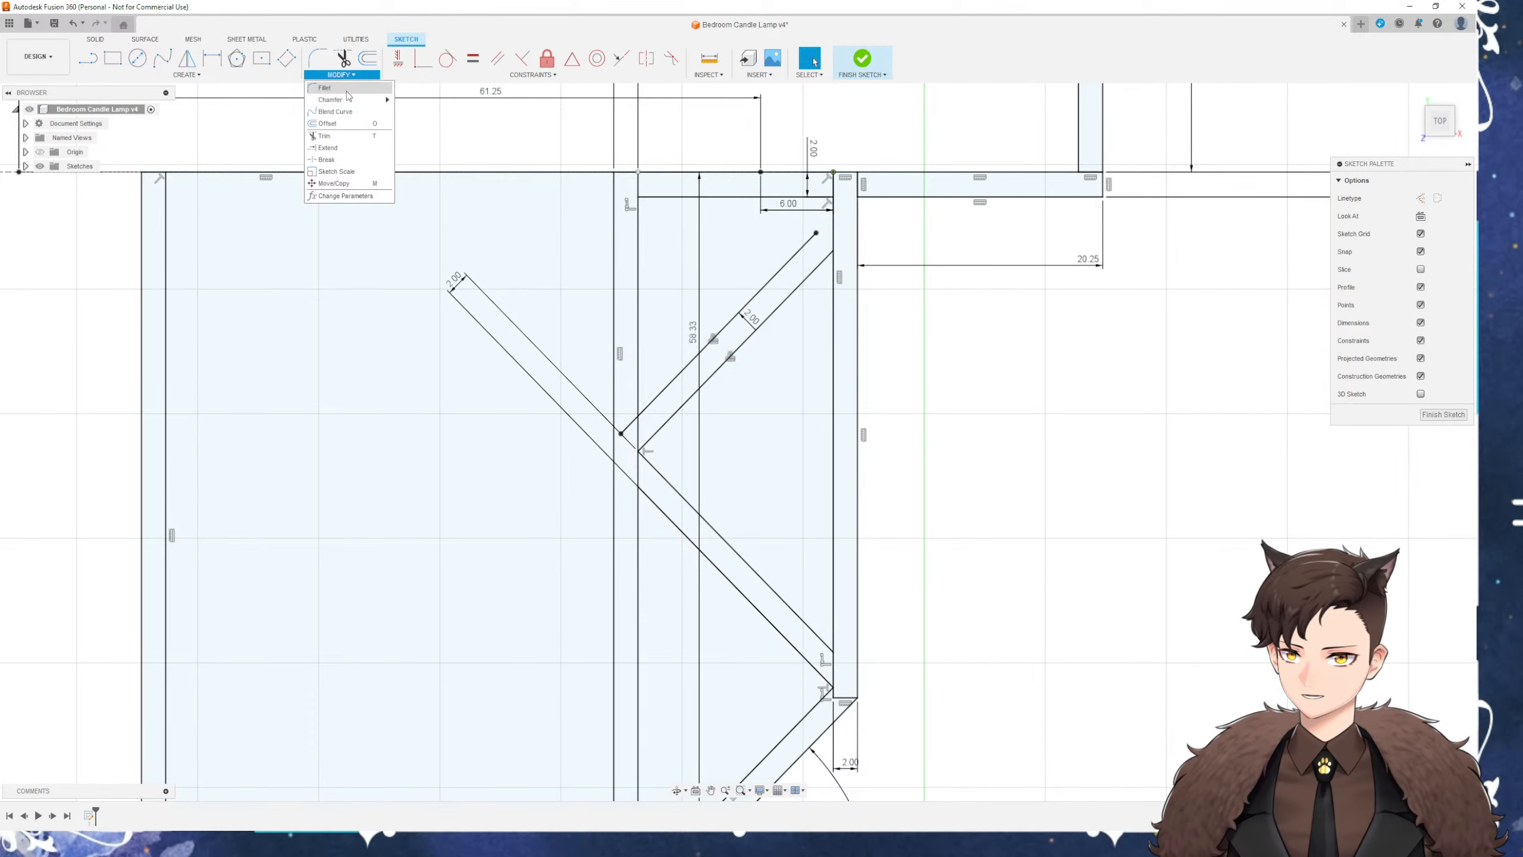
{"action": "left_click", "coordinate": [348, 147]}
{"action": "left_click", "coordinate": [807, 242]}
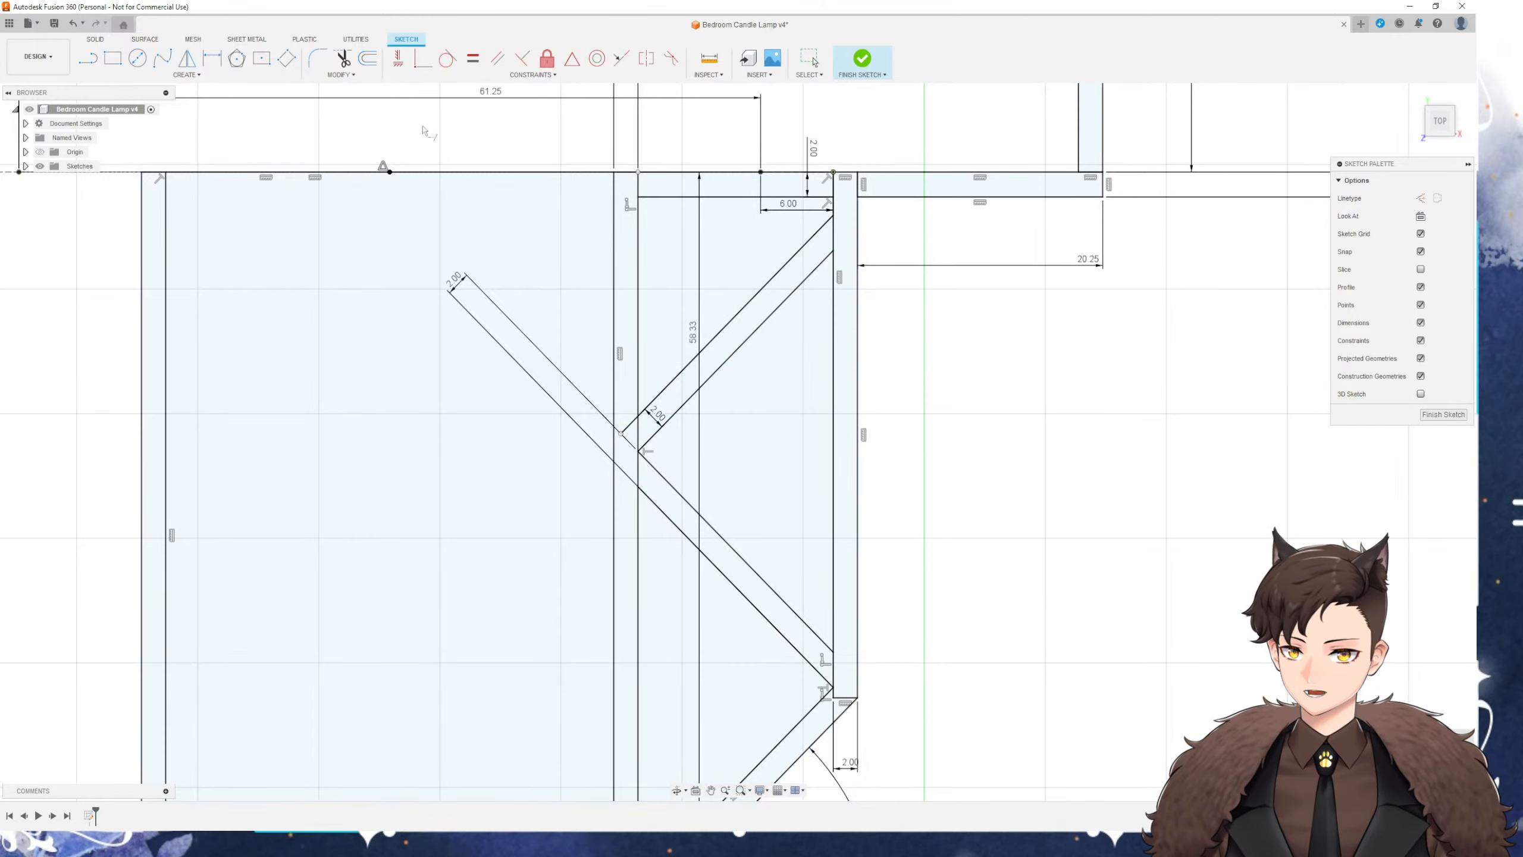
{"action": "left_click", "coordinate": [342, 58]}
{"action": "key", "text": "Escape"}
Save the design and finish the lamp profile sketch
{"action": "scroll", "coordinate": [912, 414], "scroll_direction": "down", "scroll_amount": 5}
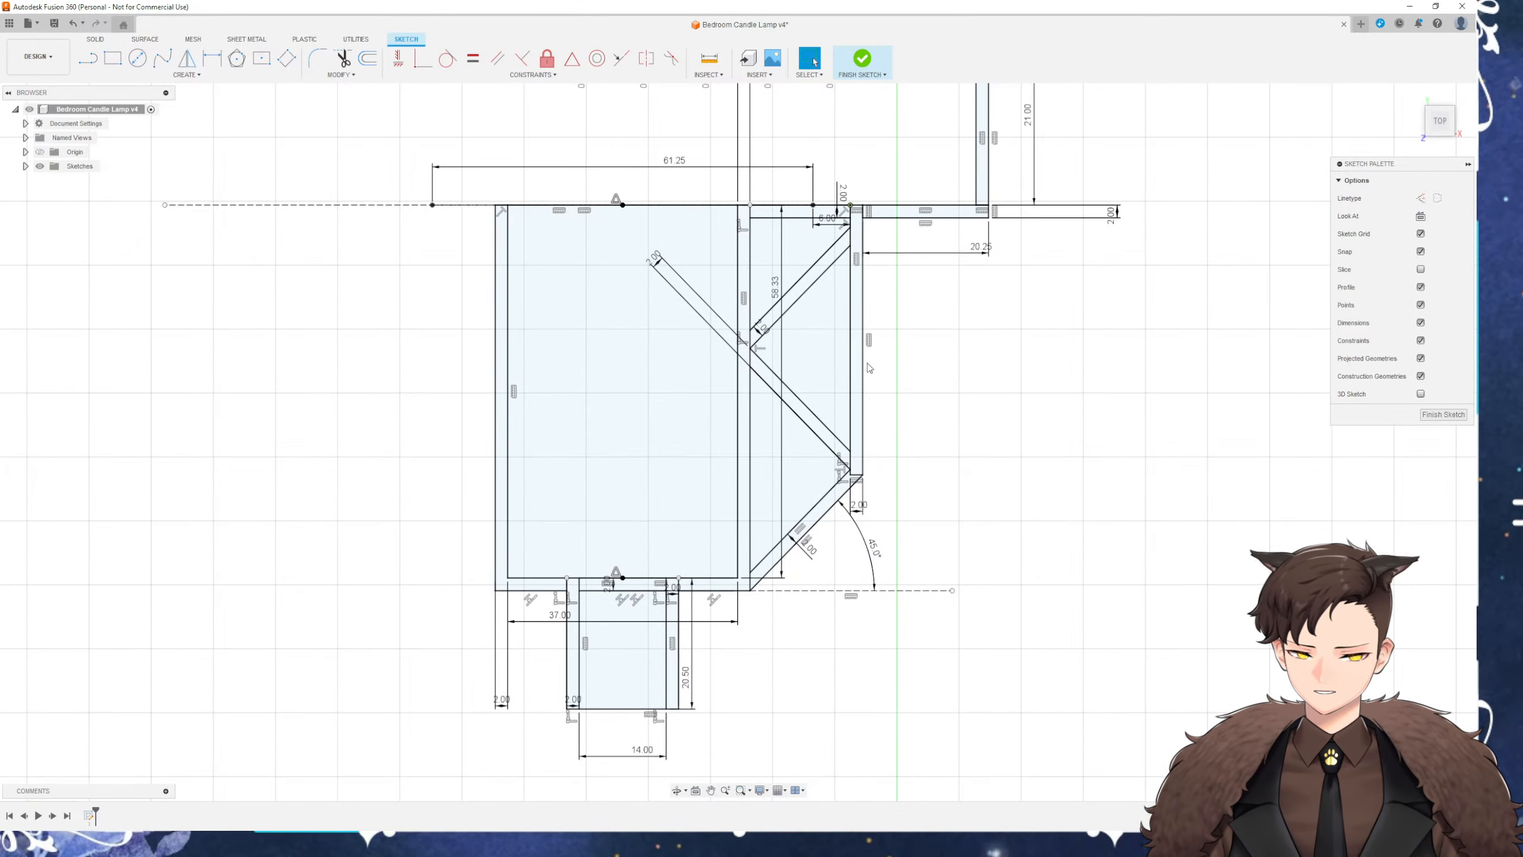
{"action": "scroll", "coordinate": [823, 318], "scroll_direction": "up", "scroll_amount": 4}
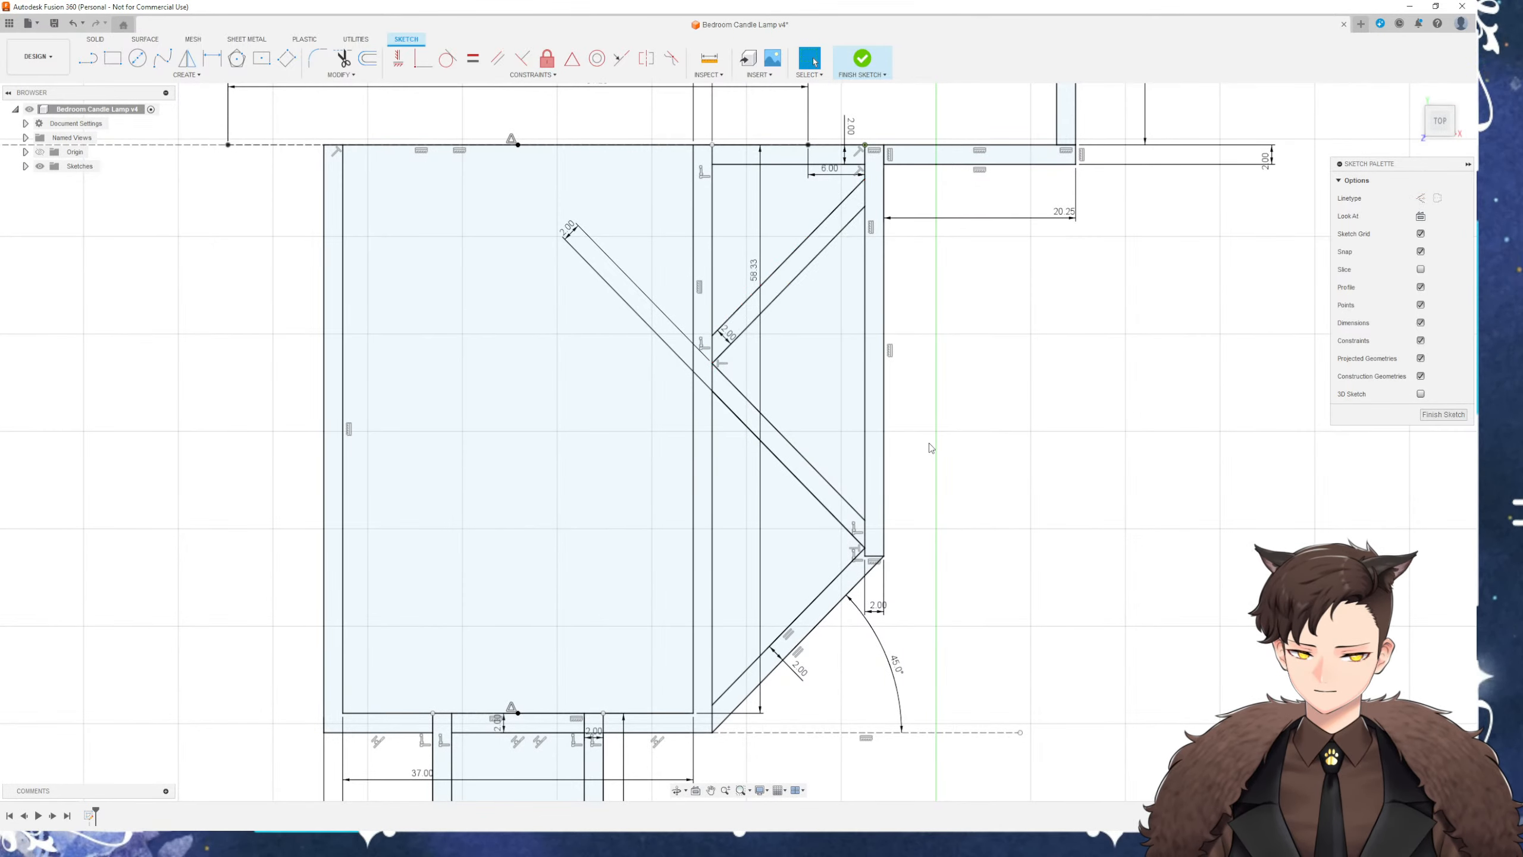
{"action": "scroll", "coordinate": [929, 444], "scroll_direction": "down", "scroll_amount": 3}
{"action": "key", "text": "ctrl+s"}
{"action": "key", "text": "Return"}
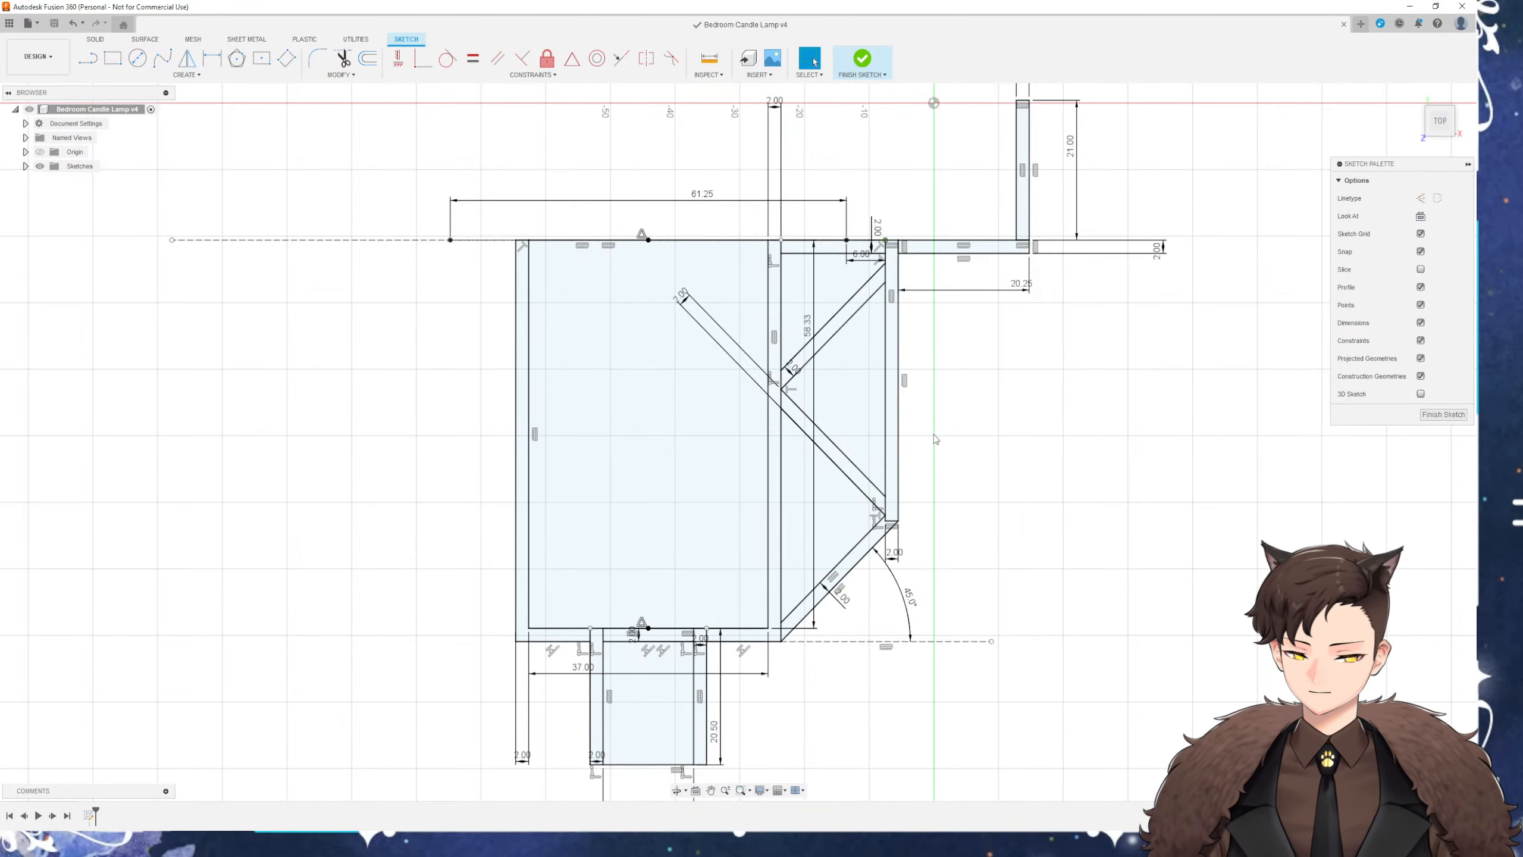
{"action": "middle_click_drag", "start_coordinate": [936, 439], "coordinate": [913, 410]}
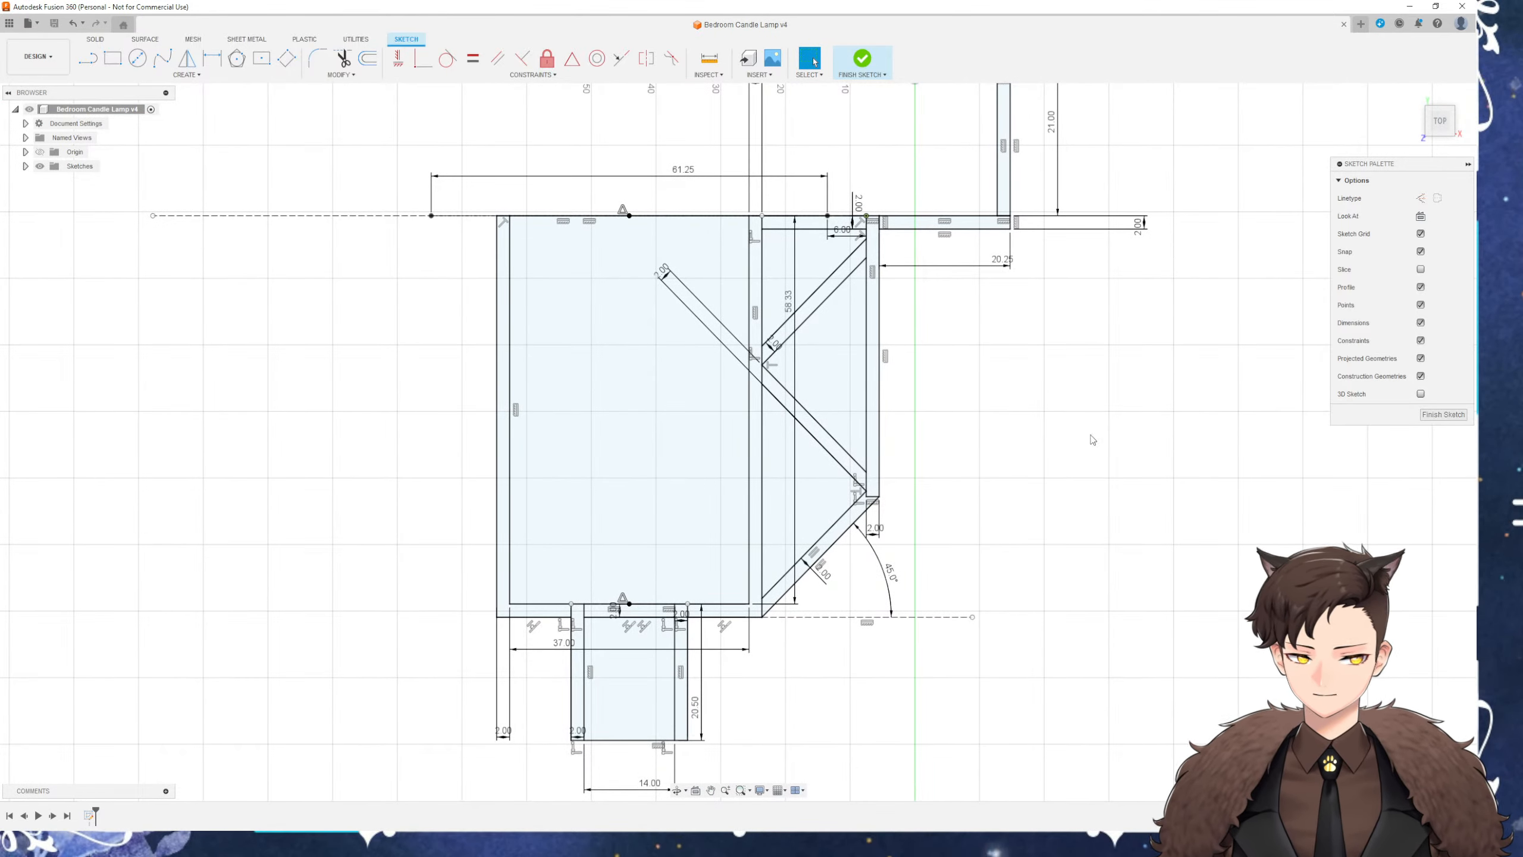
{"action": "left_click", "coordinate": [1428, 419]}
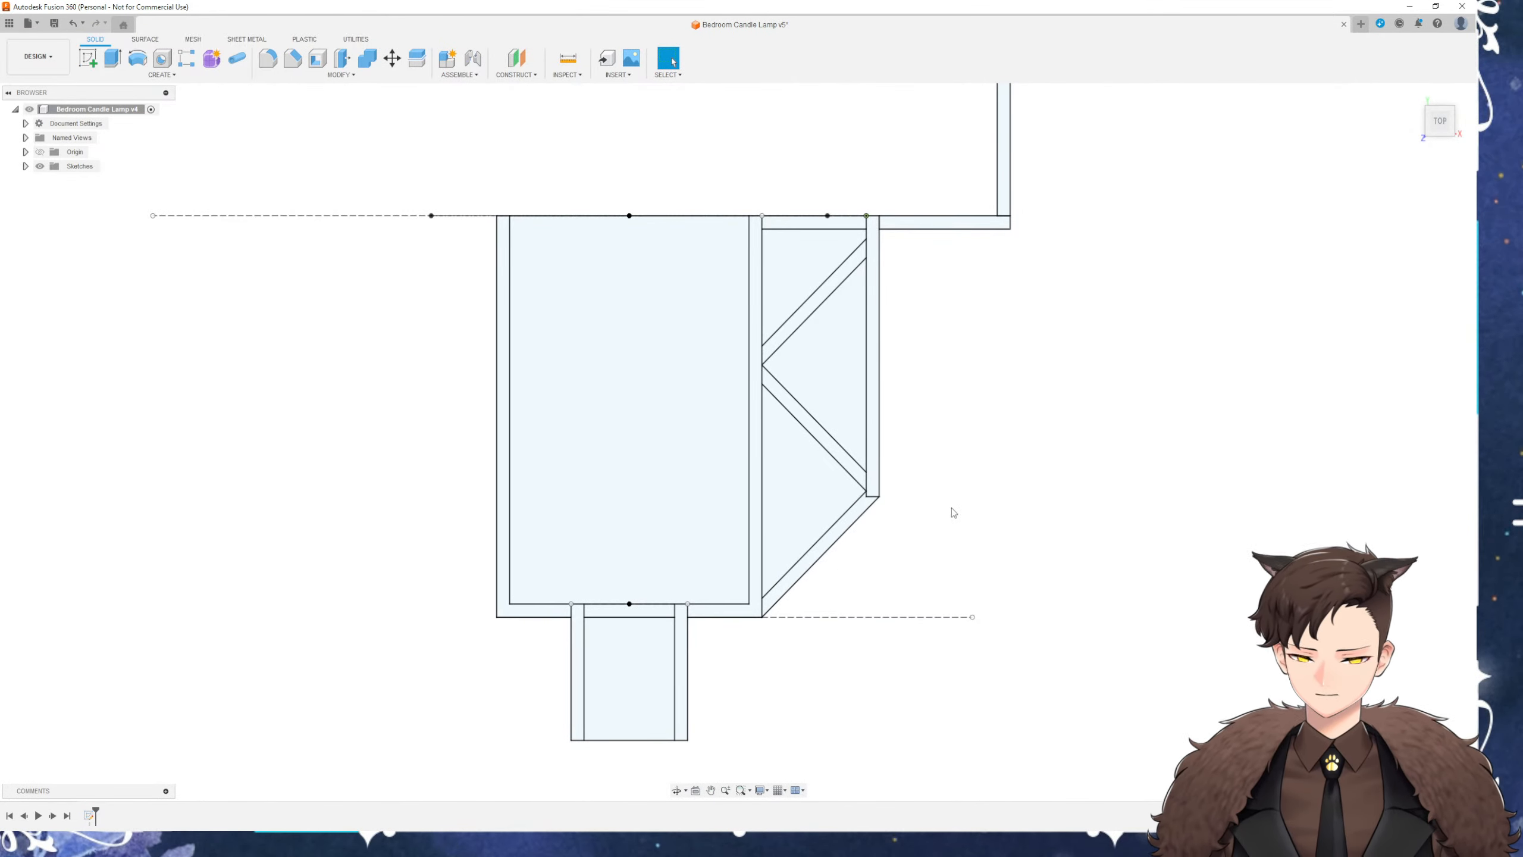
{"action": "mouse_move", "coordinate": [954, 512]}
{"action": "middle_mouse_down", "text": "shift"}
{"action": "mouse_move", "coordinate": [972, 517]}
{"action": "mouse_move", "coordinate": [904, 489]}
{"action": "mouse_move", "coordinate": [924, 530]}
{"action": "mouse_move", "coordinate": [928, 466]}
{"action": "mouse_move", "coordinate": [926, 518]}
{"action": "middle_mouse_up", "text": "shift"}
Reopen the profile sketch and add a vertical construction line joining the midpoints of the box's inner bottom and top edges, finishing the sketch
{"action": "double_click", "coordinate": [90, 820]}
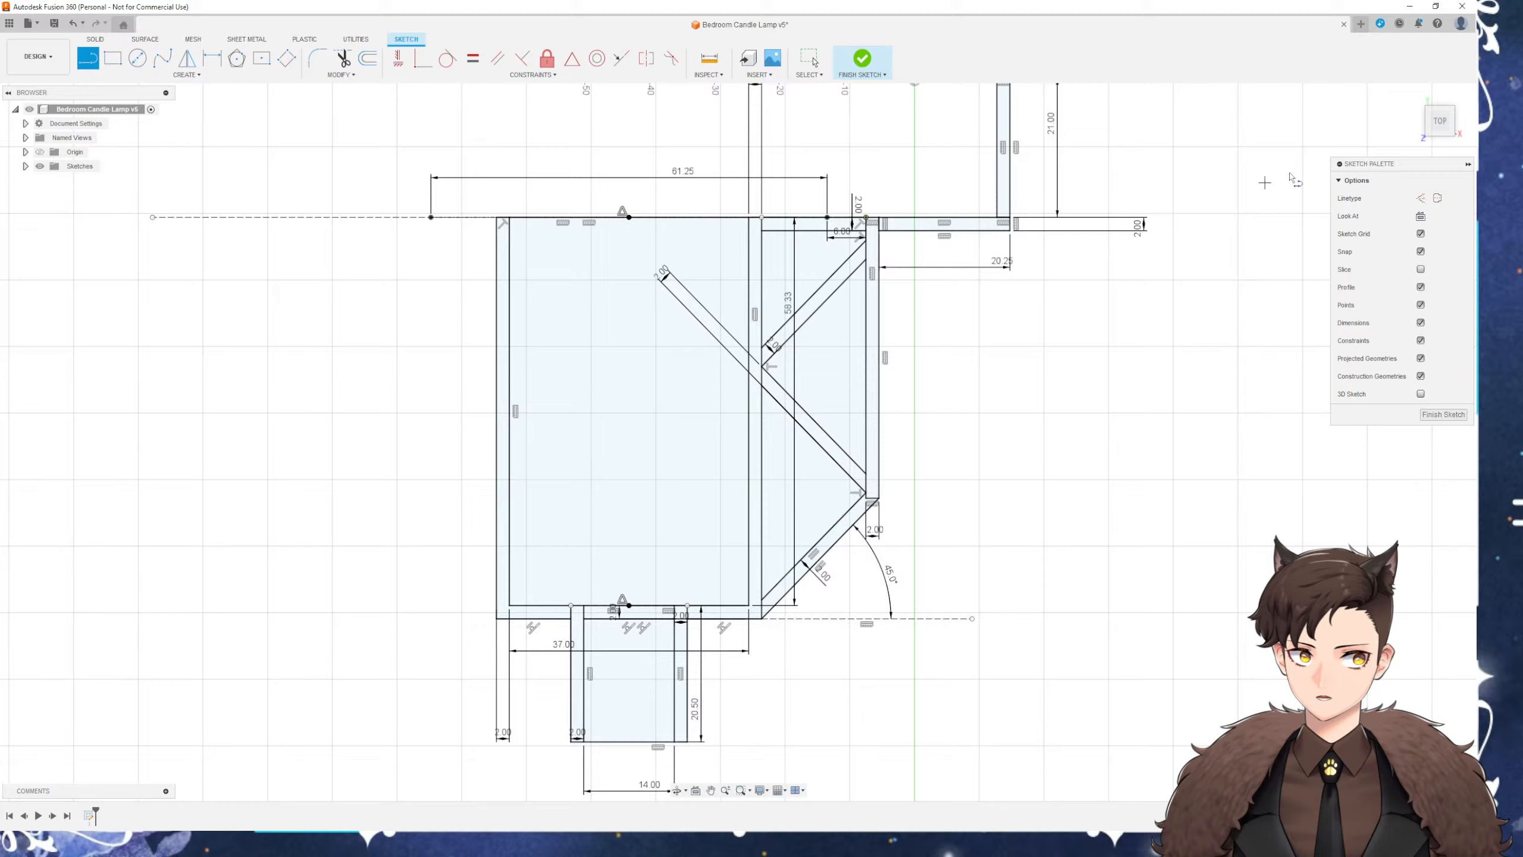
{"action": "left_click", "coordinate": [1420, 198]}
{"action": "left_click", "coordinate": [629, 605]}
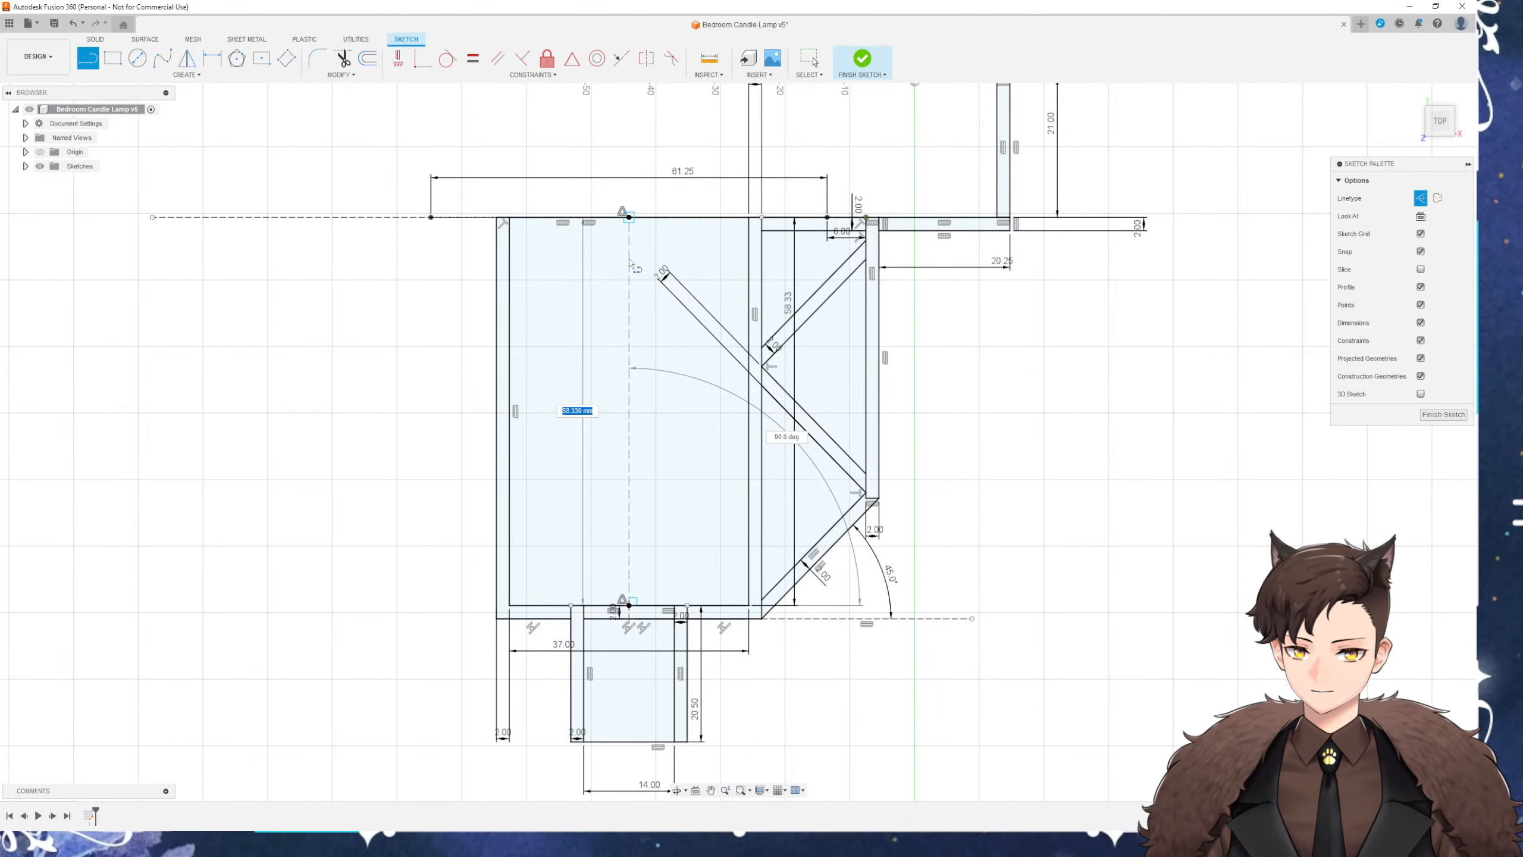
{"action": "double_click", "coordinate": [629, 218]}
{"action": "left_click", "coordinate": [1444, 417]}
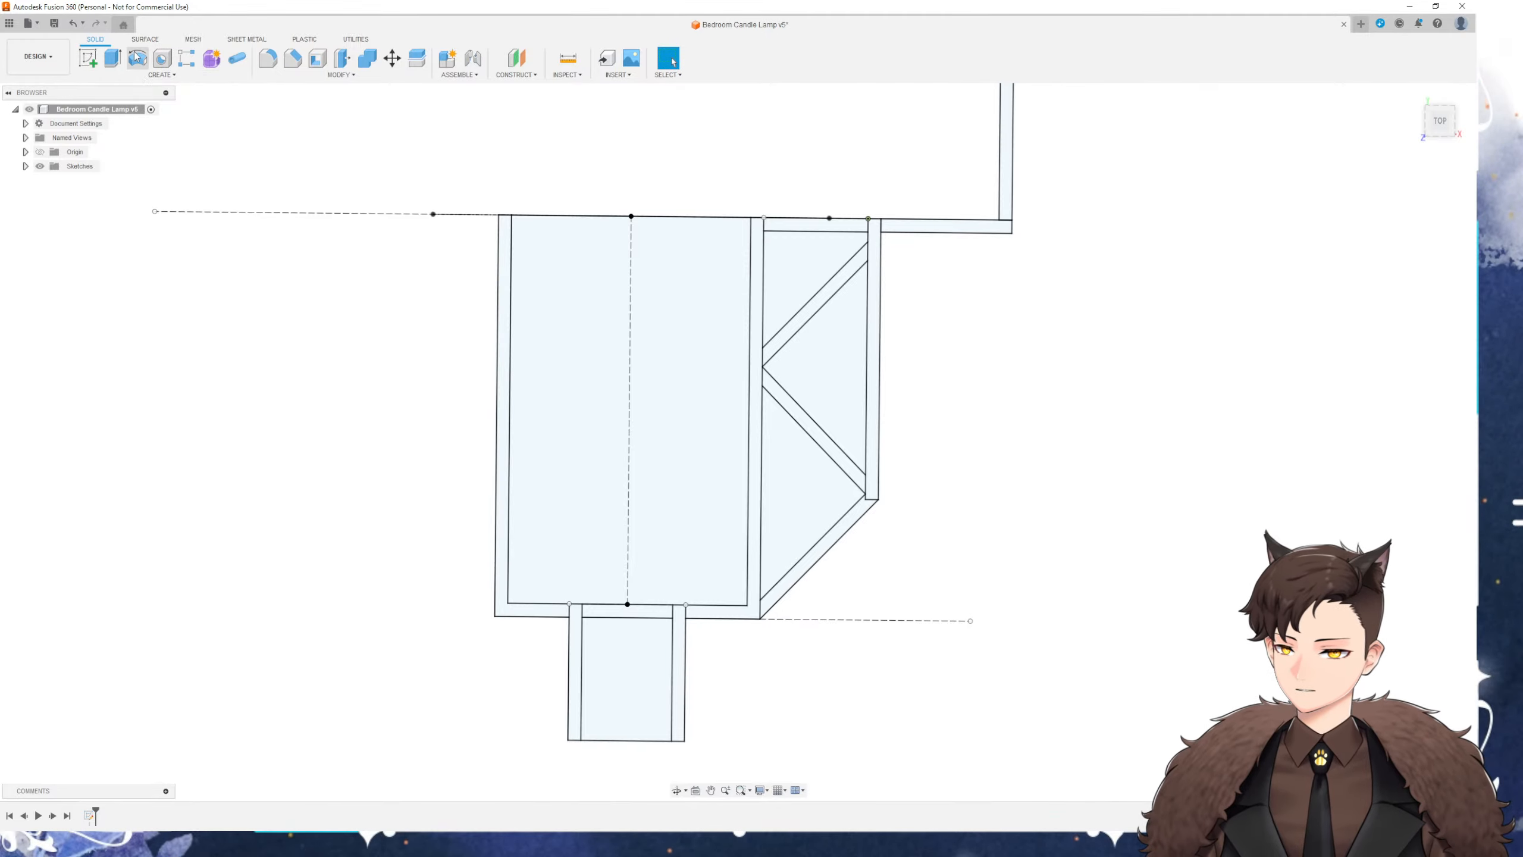
Set up a 360° revolve of both box wall profiles about the central construction line
{"action": "left_click", "coordinate": [137, 57]}
{"action": "left_click", "coordinate": [503, 336]}
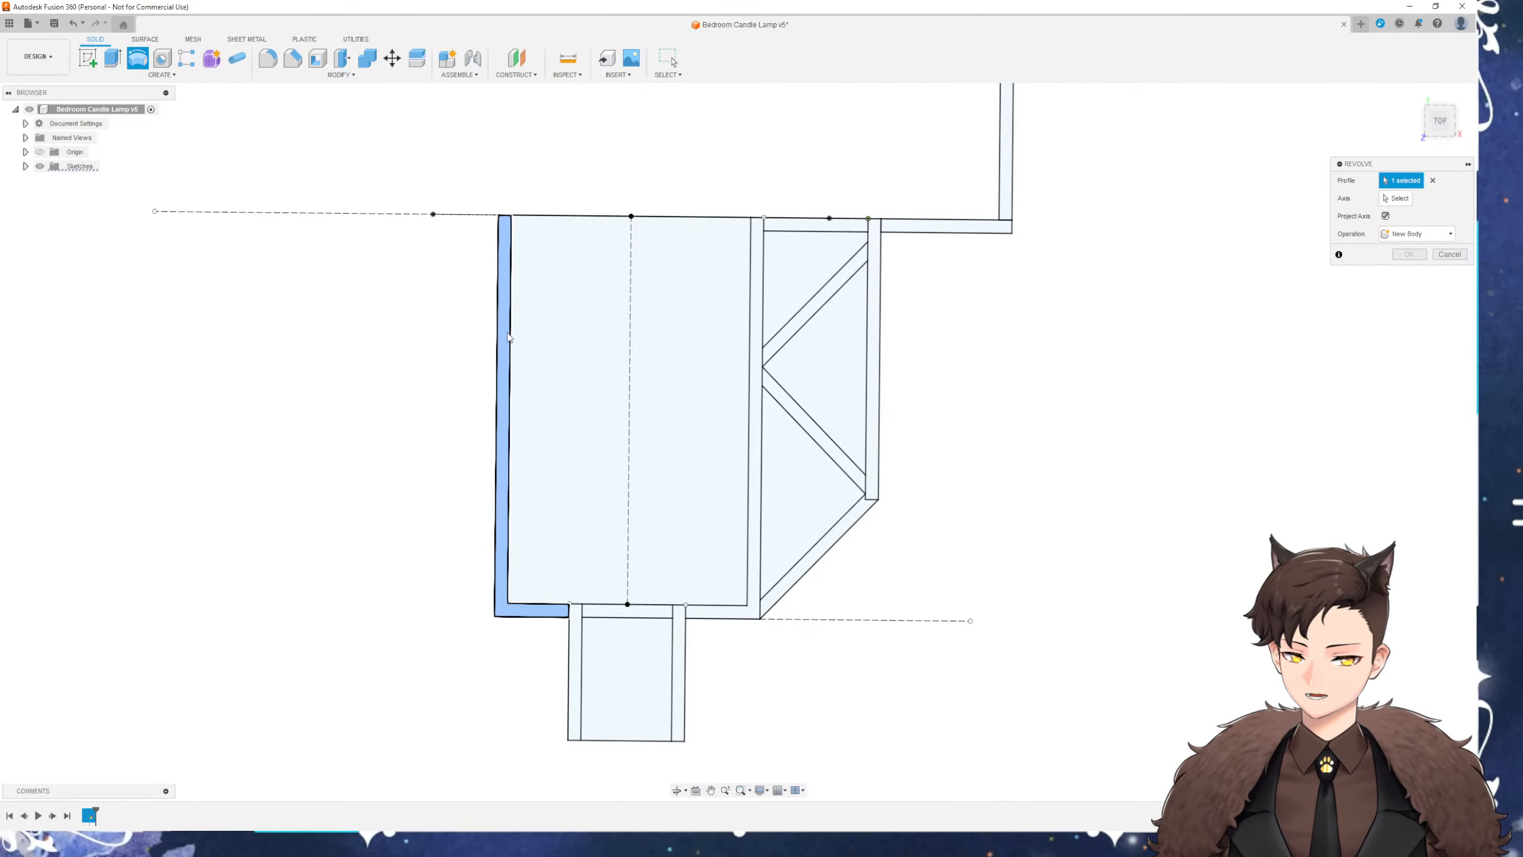
{"action": "left_click", "coordinate": [757, 557]}
{"action": "left_click", "coordinate": [1396, 198]}
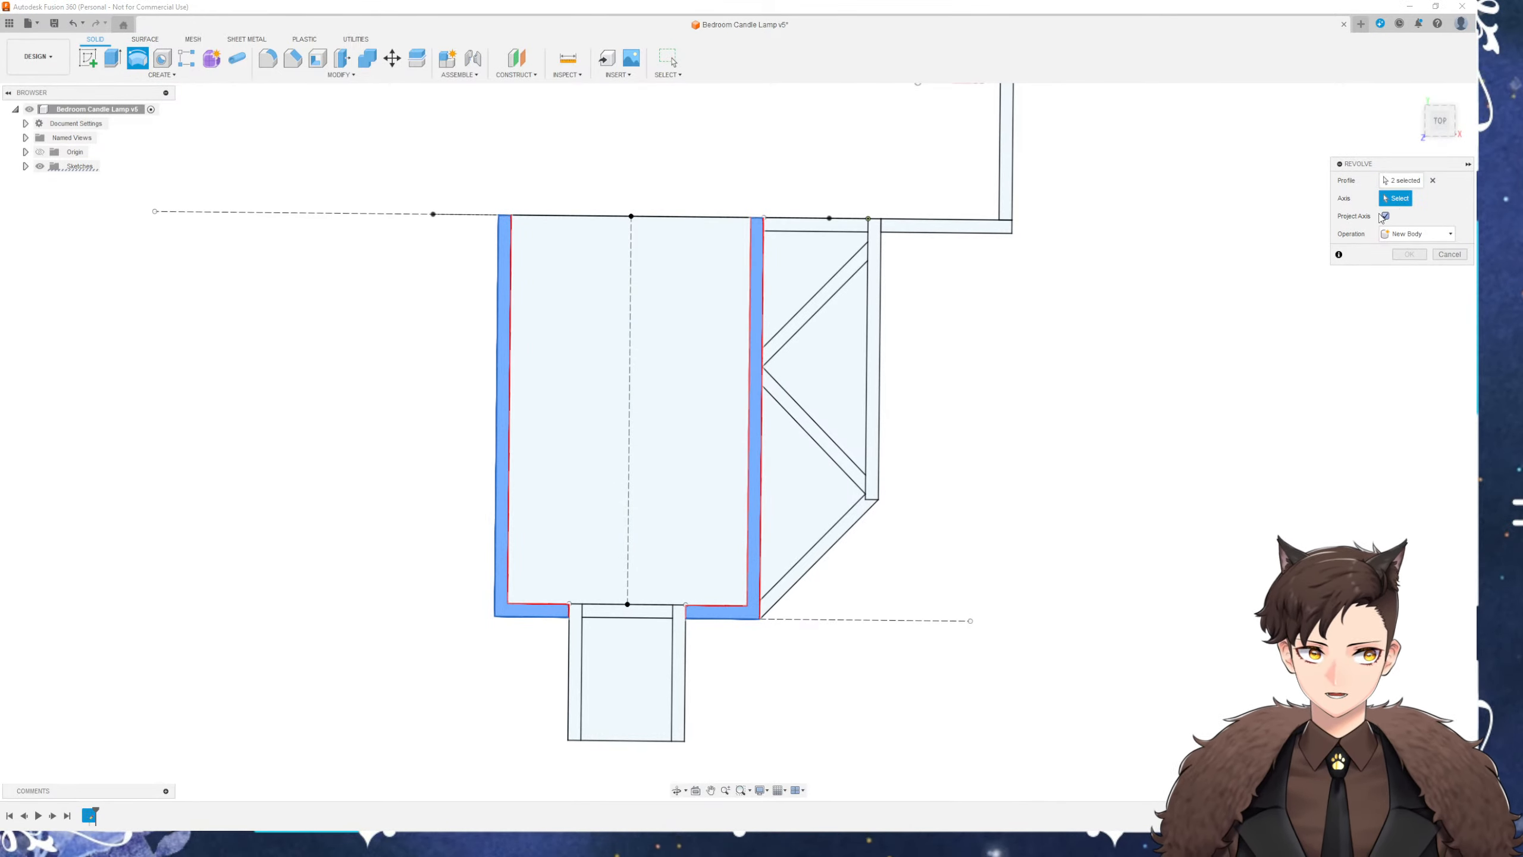
{"action": "left_click", "coordinate": [630, 387]}
{"action": "middle_click_drag", "start_coordinate": [423, 384], "coordinate": [401, 356], "text": "shift"}
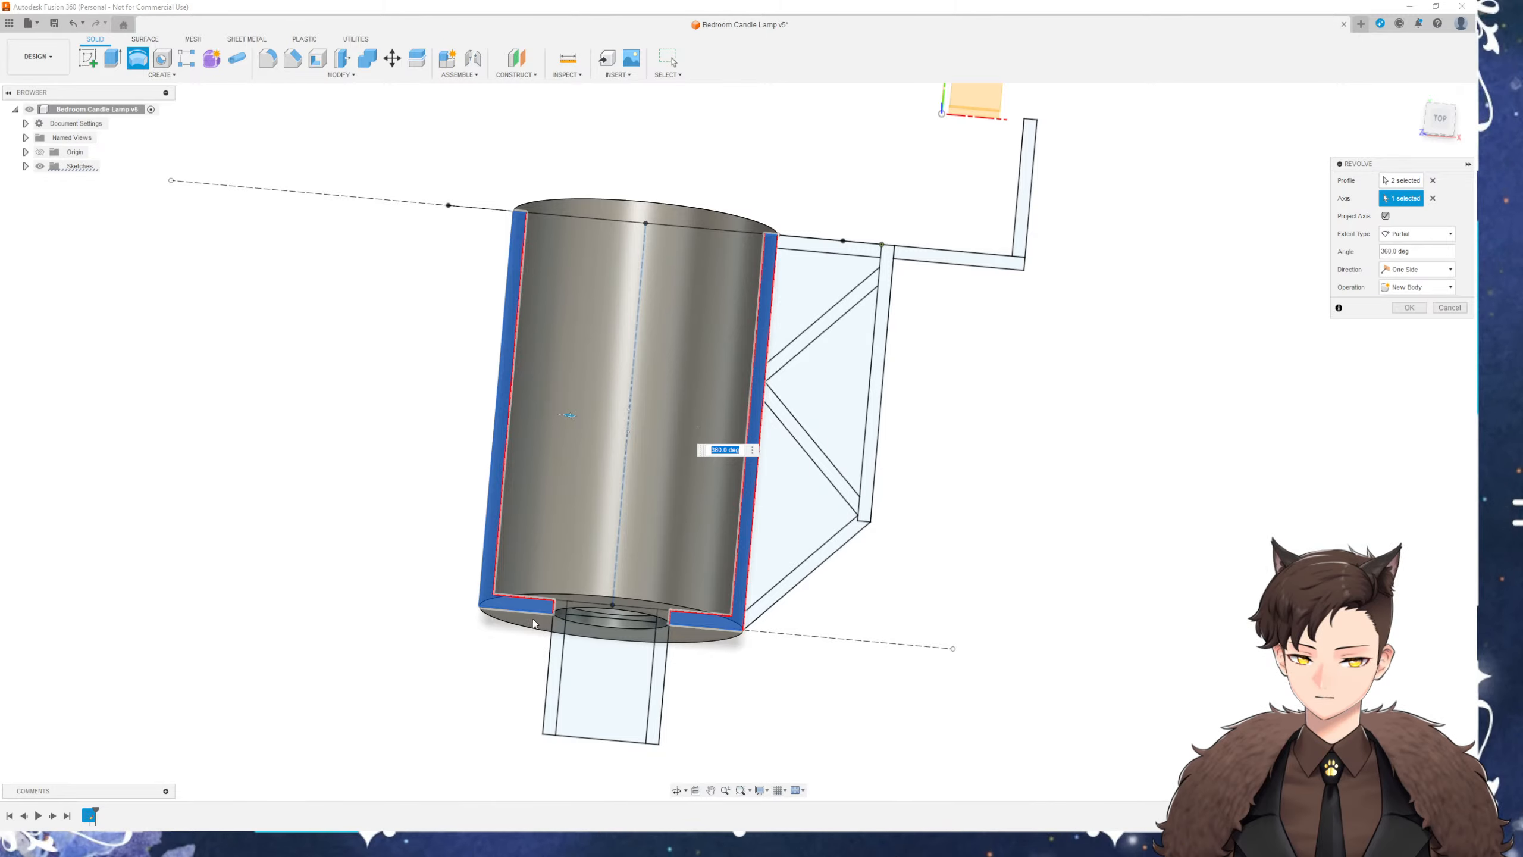
Add both neck wall profiles to the revolve, reselect the central construction line as axis and create the 360° new body
{"action": "left_click", "coordinate": [1402, 182]}
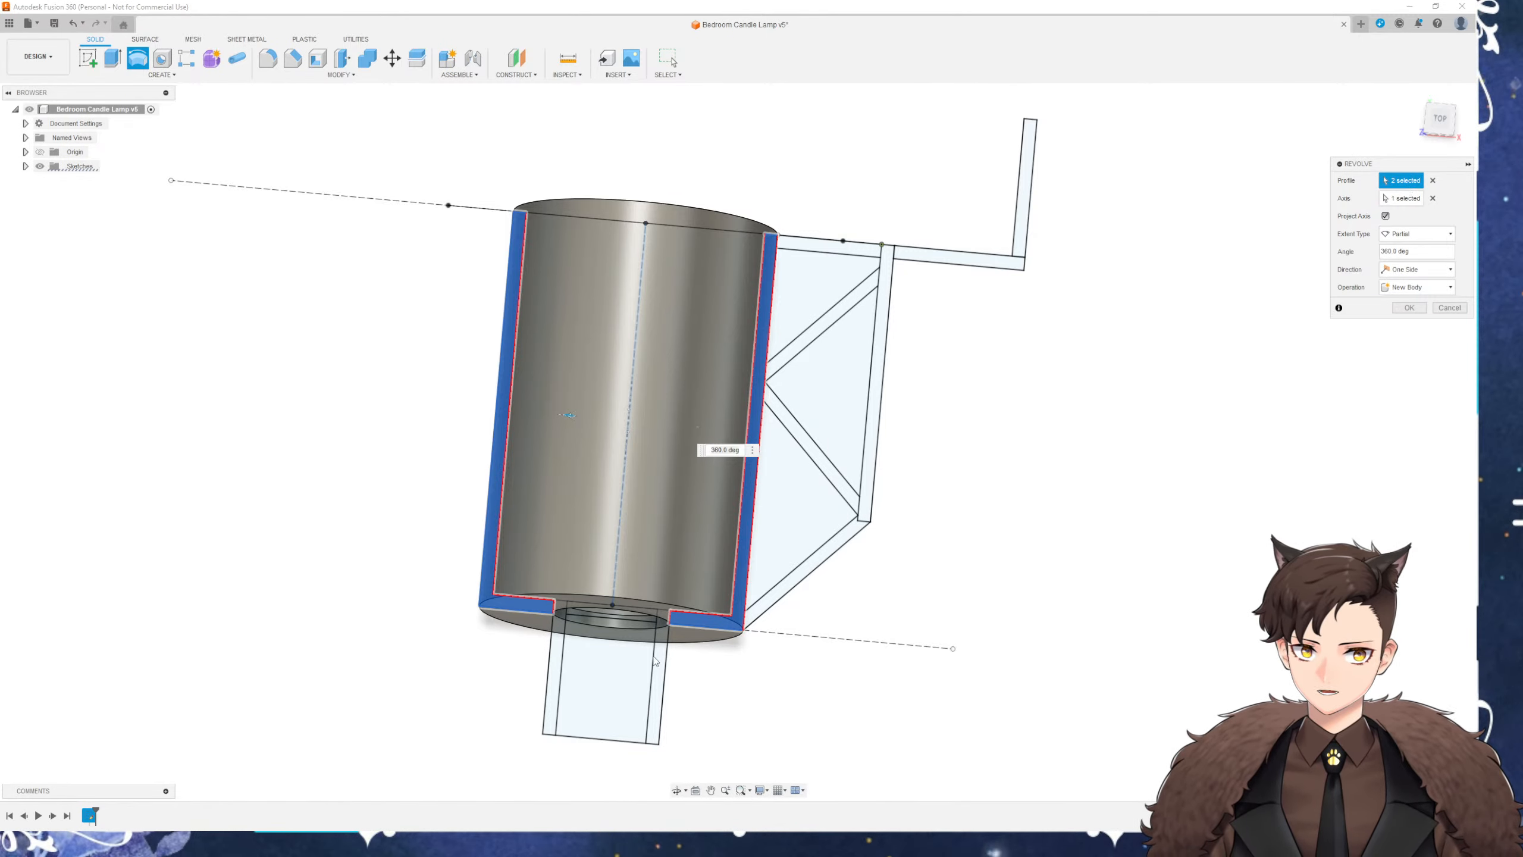
{"action": "left_click", "coordinate": [1432, 198]}
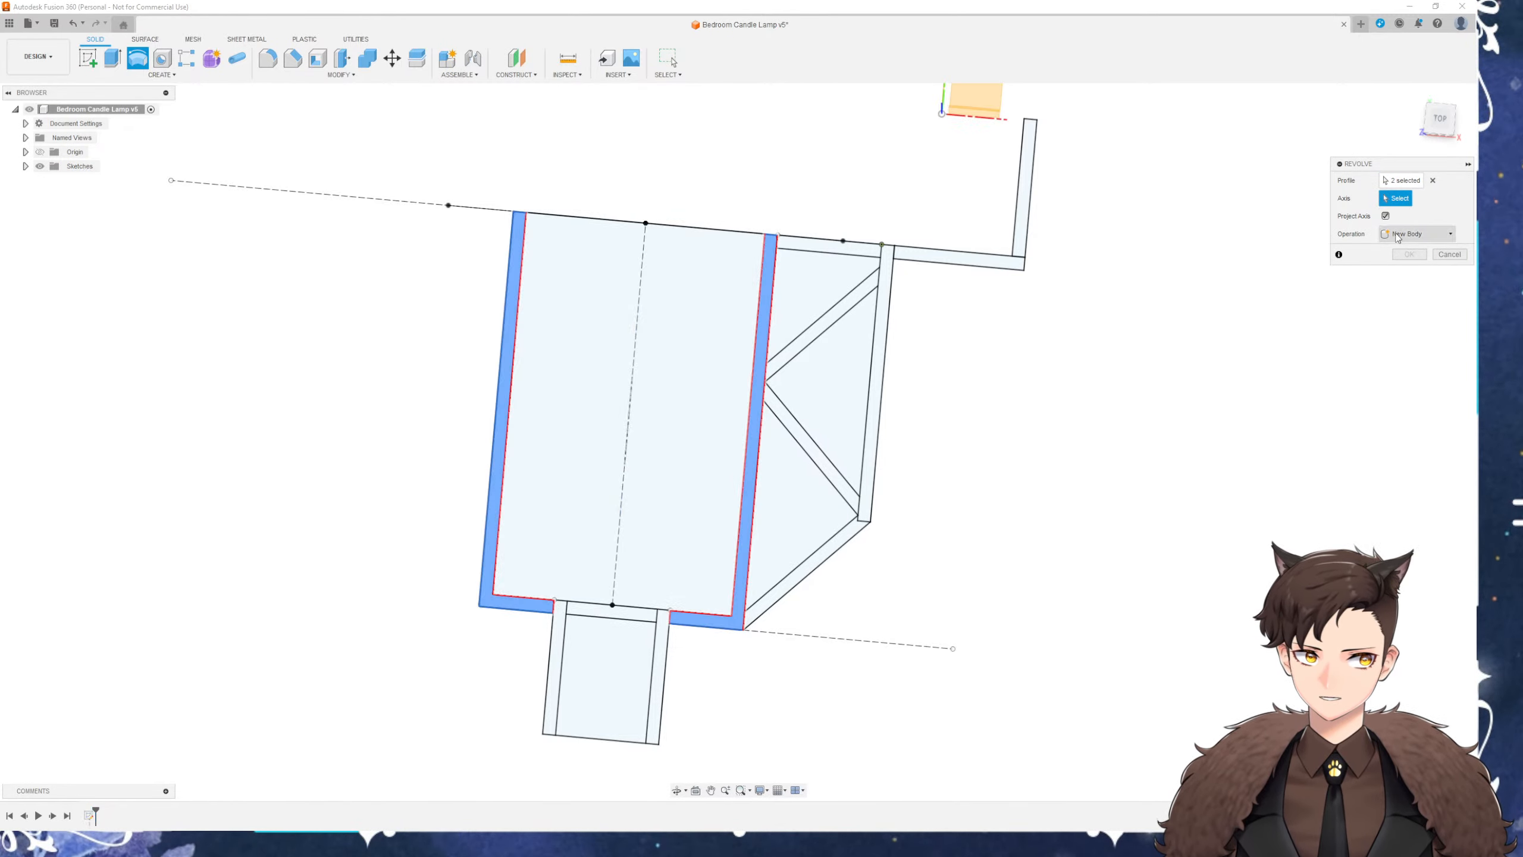
{"action": "left_click", "coordinate": [1405, 181]}
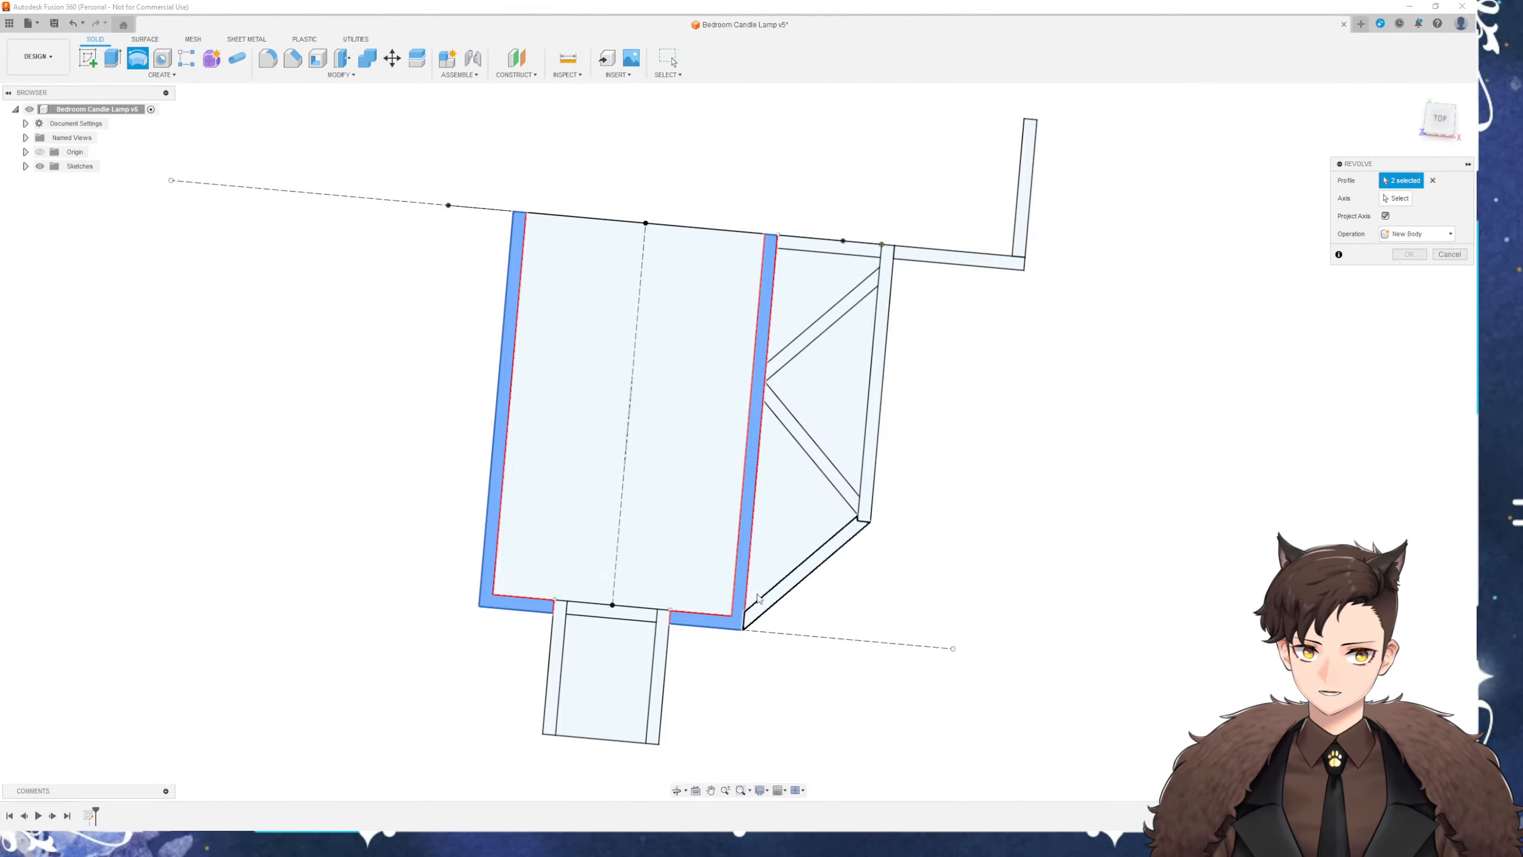
{"action": "left_click", "coordinate": [558, 646]}
{"action": "left_click", "coordinate": [665, 649]}
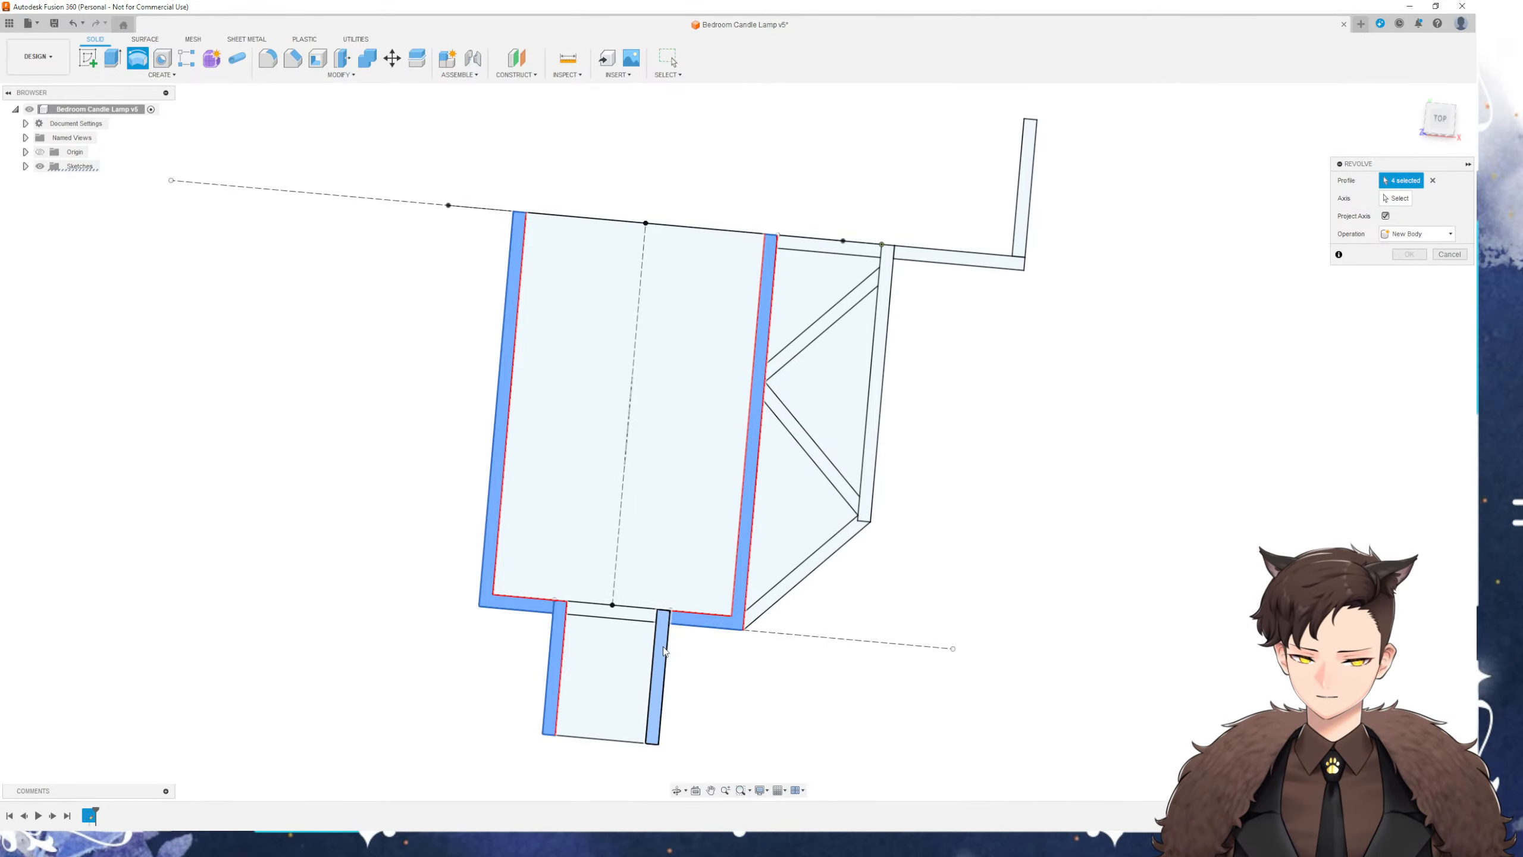
{"action": "left_click", "coordinate": [1400, 199]}
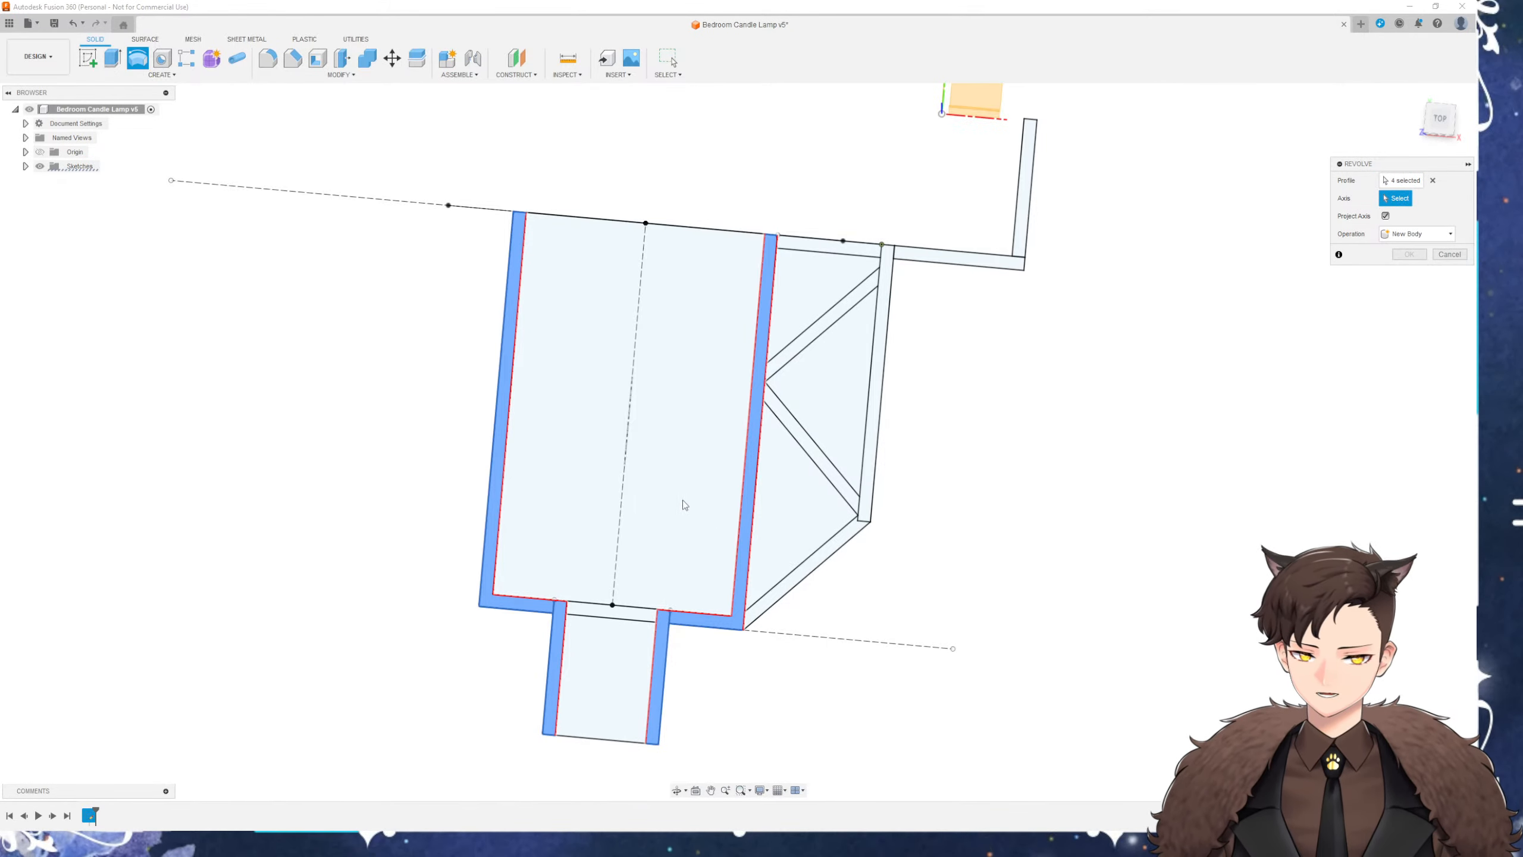
{"action": "left_click", "coordinate": [624, 480]}
{"action": "middle_click_drag", "start_coordinate": [332, 333], "coordinate": [852, 389], "text": "shift"}
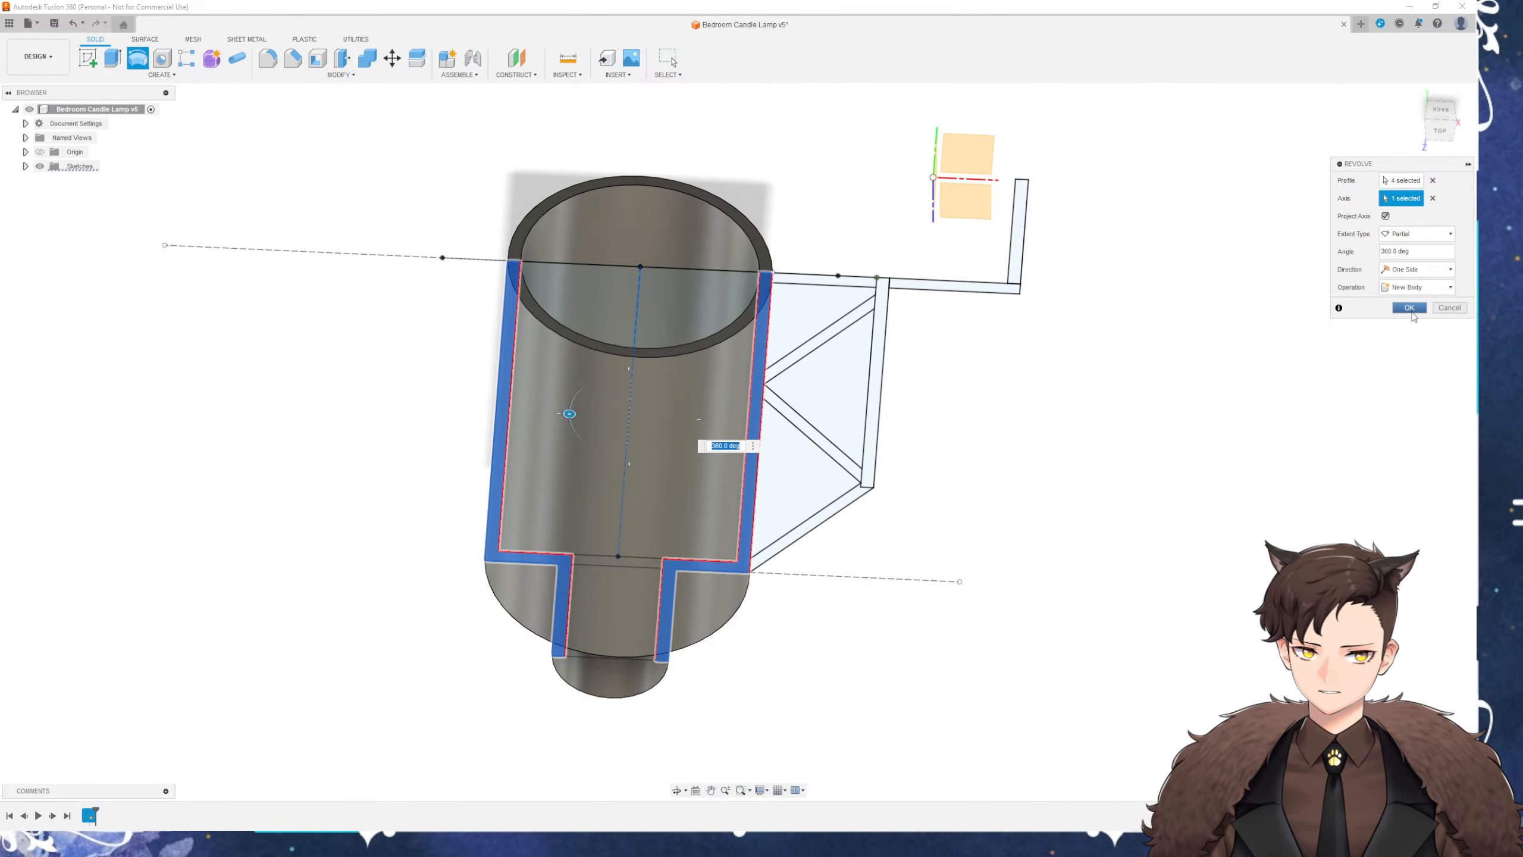
{"action": "left_click", "coordinate": [1409, 307]}
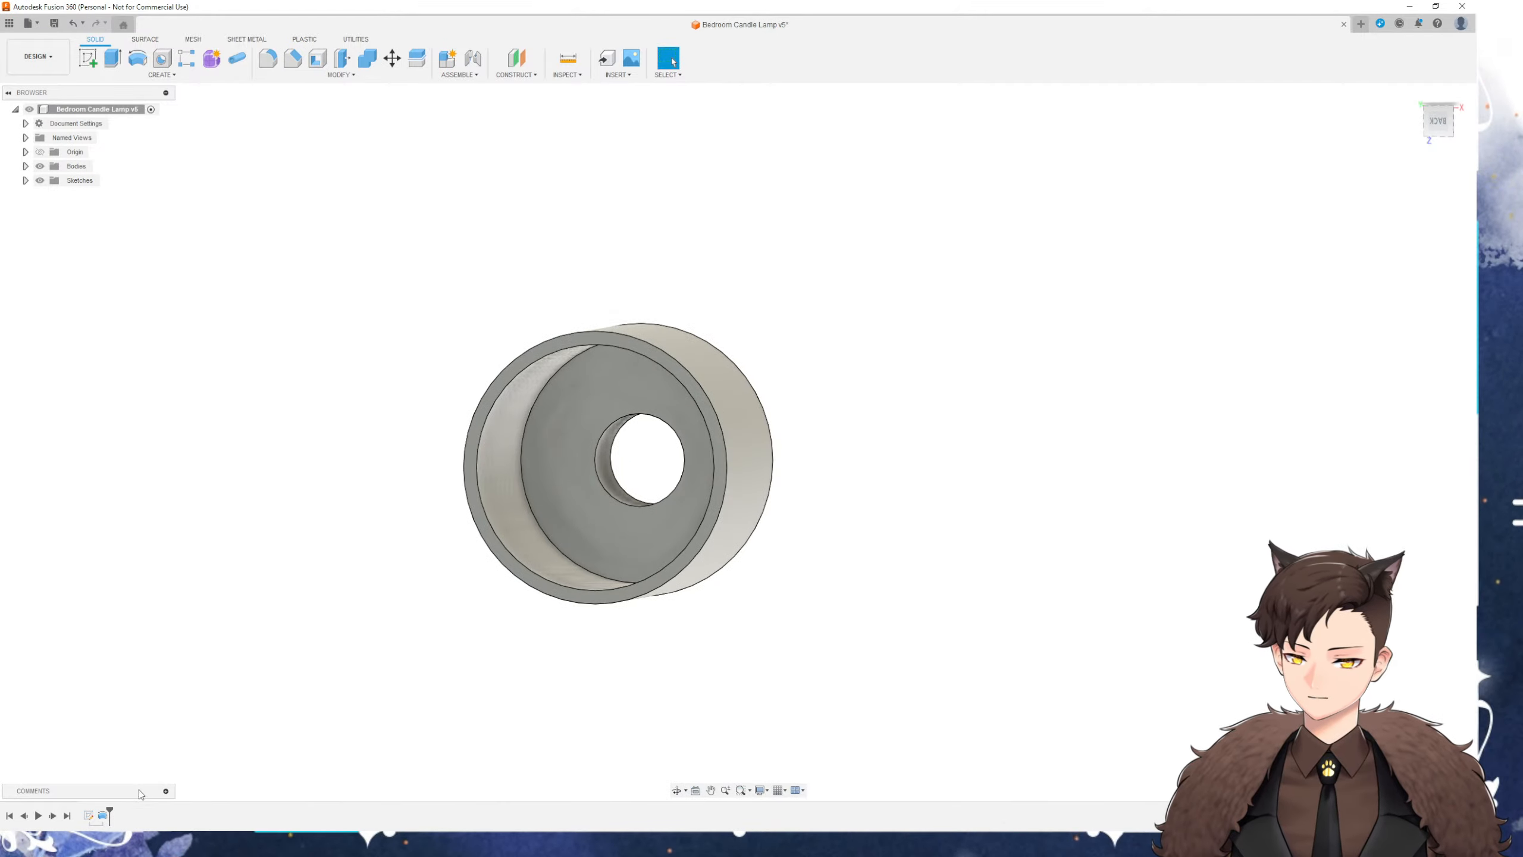
Show Sketch1 again alongside the revolved lamp body
{"action": "left_click", "coordinate": [25, 181]}
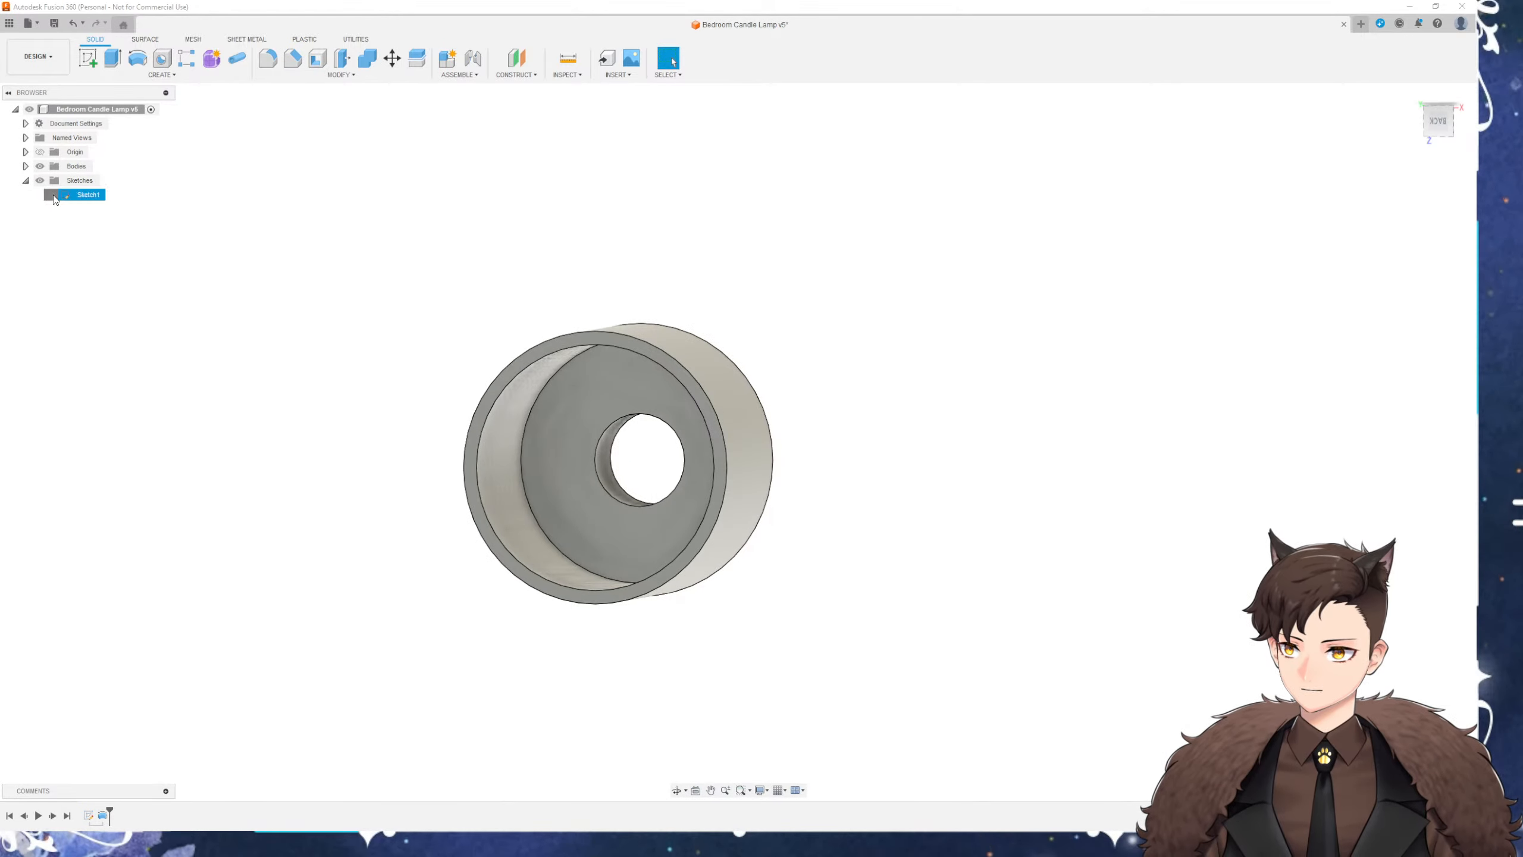
{"action": "left_click", "coordinate": [54, 195]}
{"action": "middle_click_drag", "start_coordinate": [312, 563], "coordinate": [323, 480], "text": "shift"}
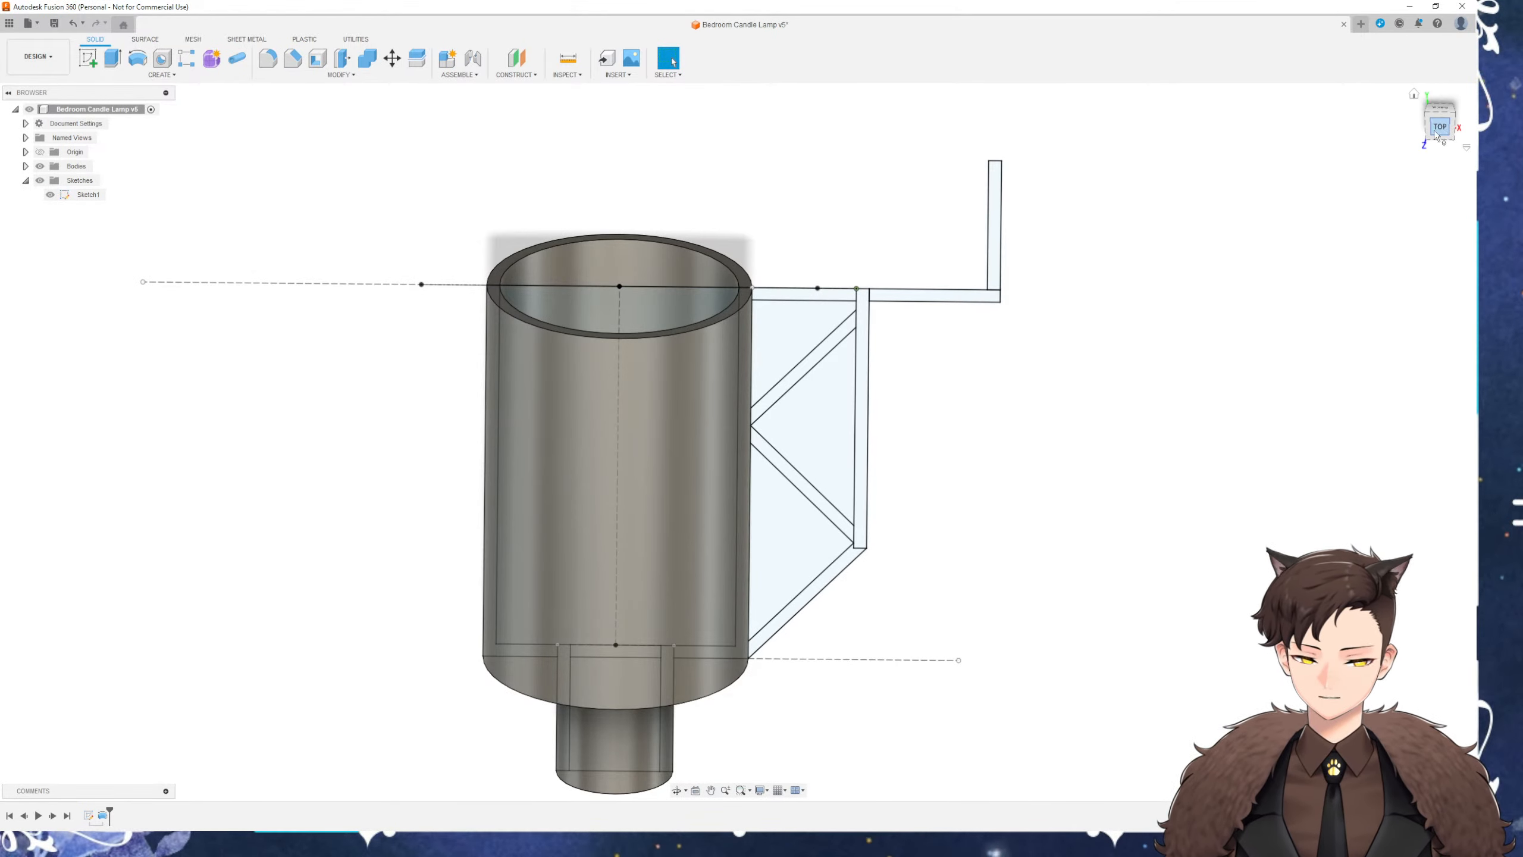
{"action": "middle_click_drag", "start_coordinate": [1139, 405], "coordinate": [941, 436], "text": "shift"}
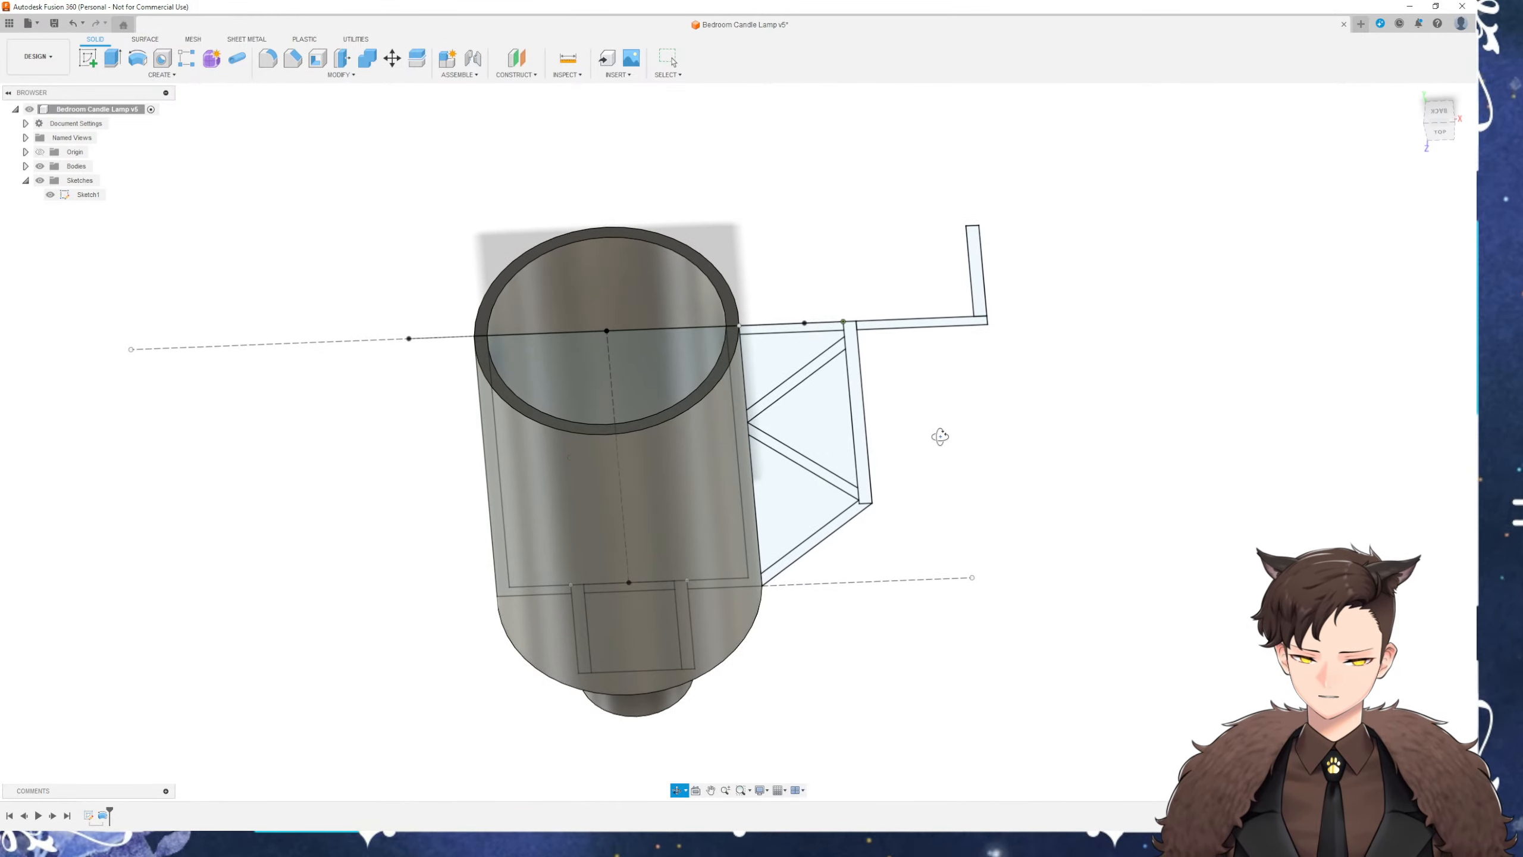
{"action": "key", "text": "Escape"}
{"action": "middle_click_drag", "start_coordinate": [744, 391], "coordinate": [757, 320], "text": "shift"}
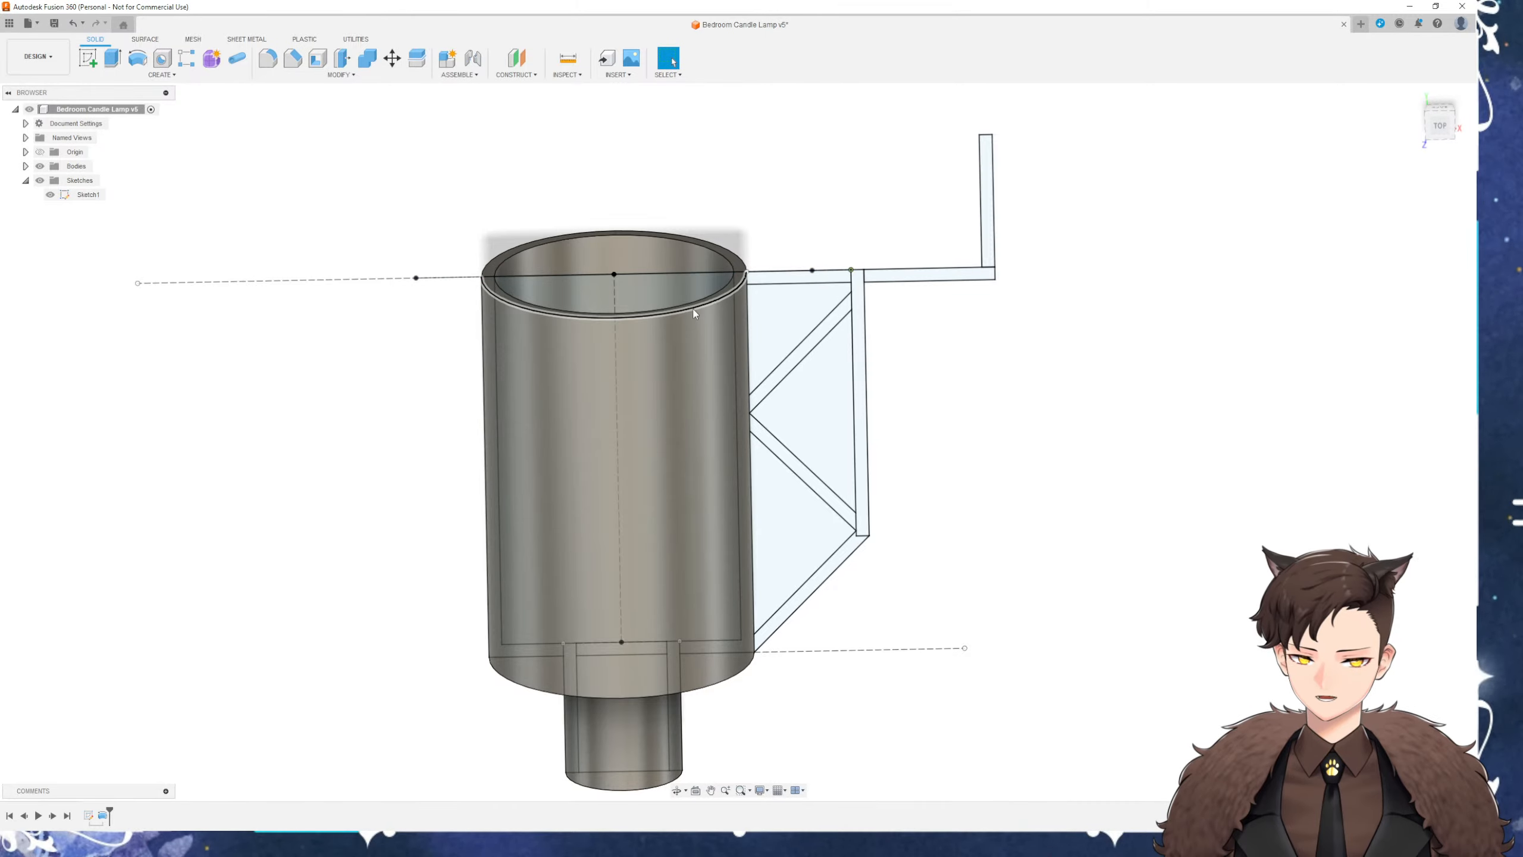
Select all seven bracket profiles for an extrusion: the horizontal bars, diagonal braces, vertical bar and upright end arm
{"action": "middle_click_drag", "start_coordinate": [740, 362], "coordinate": [880, 375], "text": "shift"}
{"action": "scroll", "coordinate": [880, 375], "scroll_direction": "up", "scroll_amount": 2}
{"action": "left_click", "coordinate": [1440, 127]}
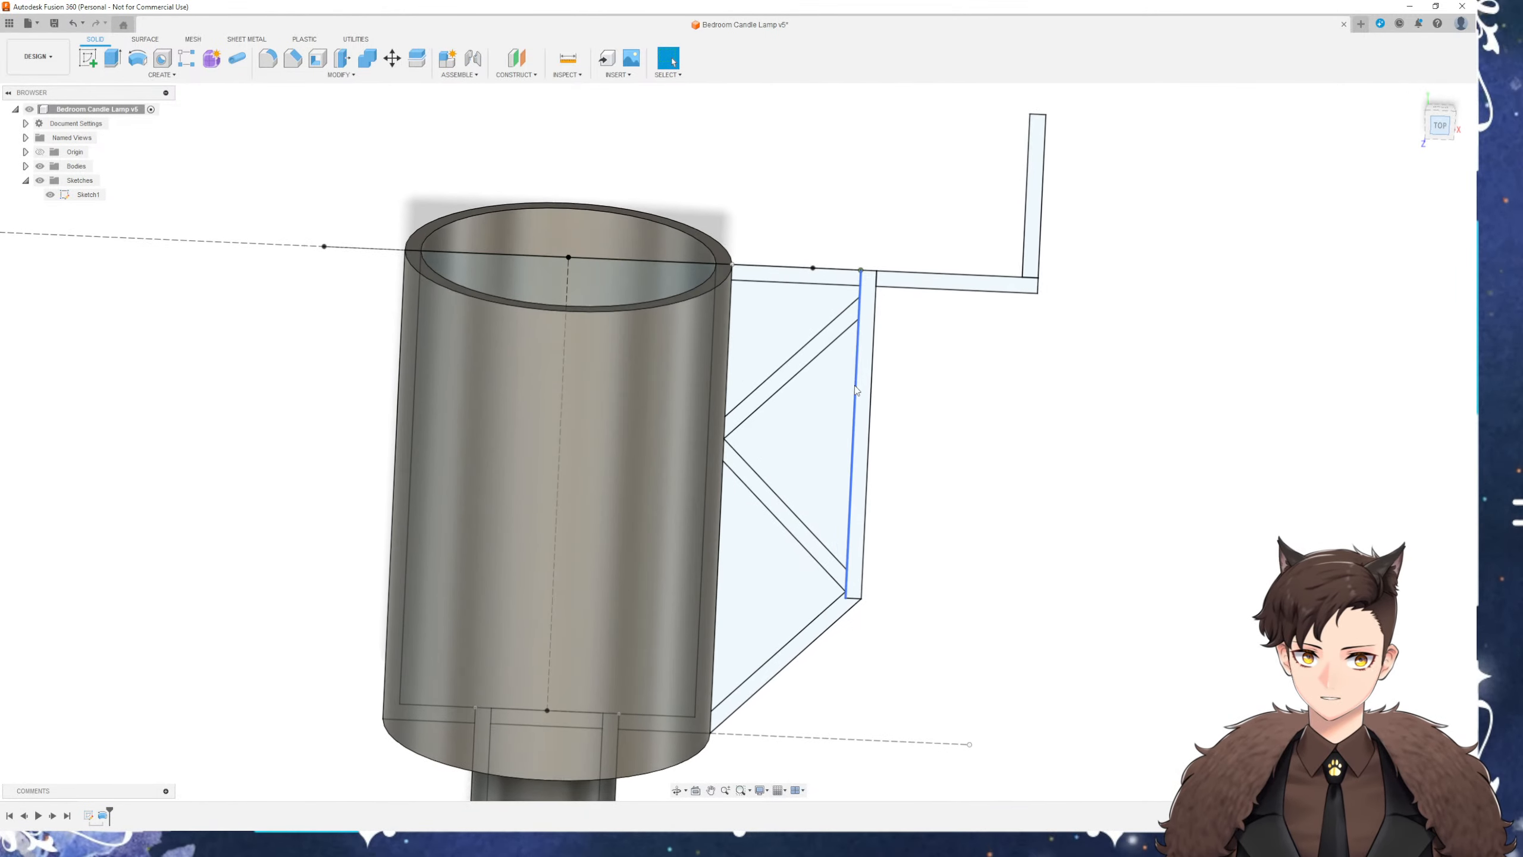
{"action": "key", "text": "e"}
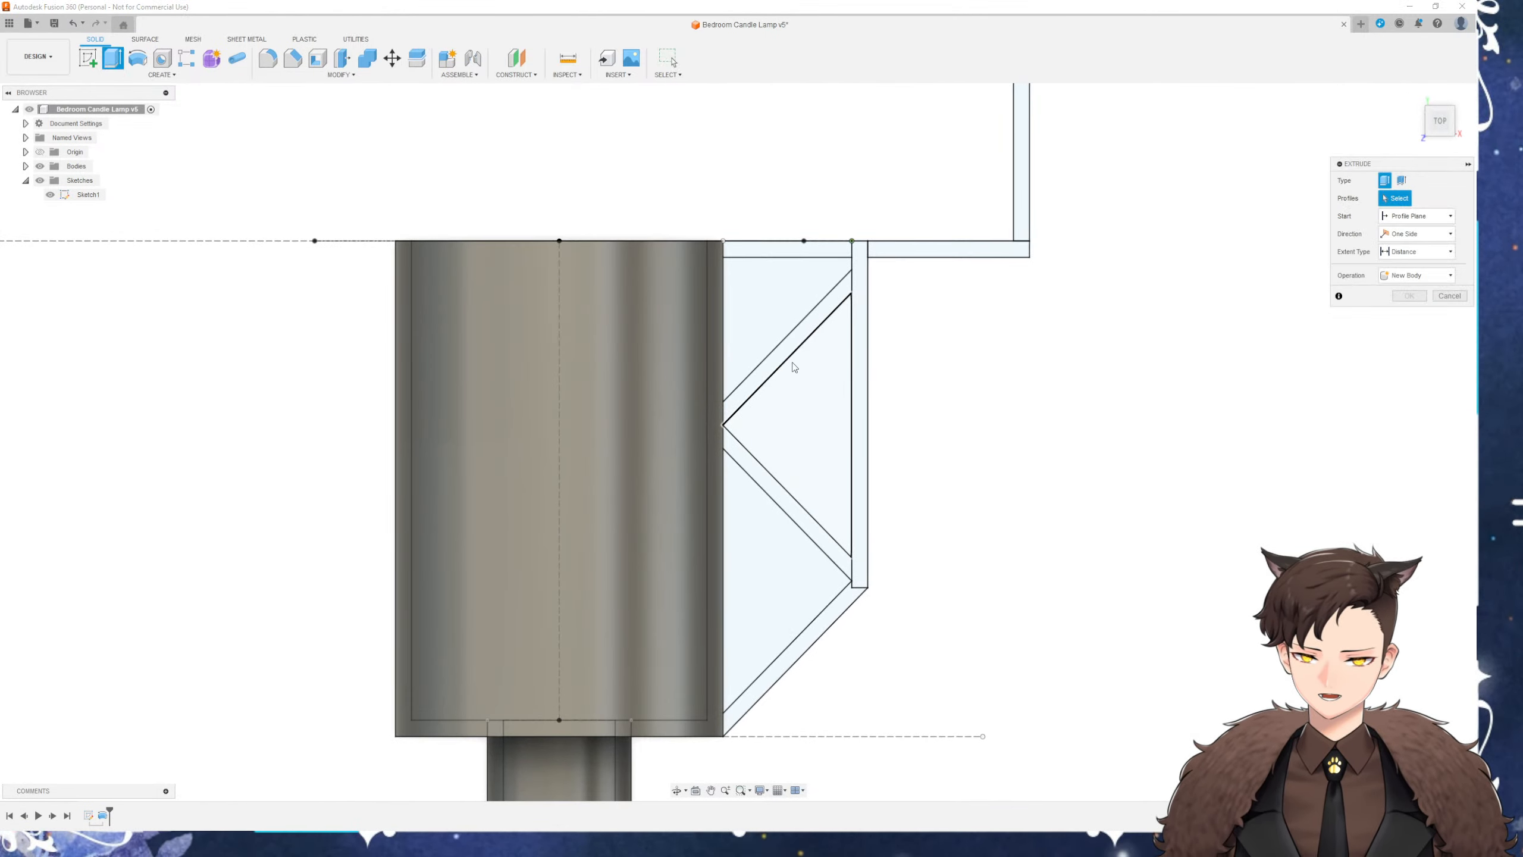
{"action": "left_click", "coordinate": [779, 249]}
{"action": "left_click", "coordinate": [797, 336]}
{"action": "left_click", "coordinate": [765, 474]}
{"action": "left_click", "coordinate": [826, 616]}
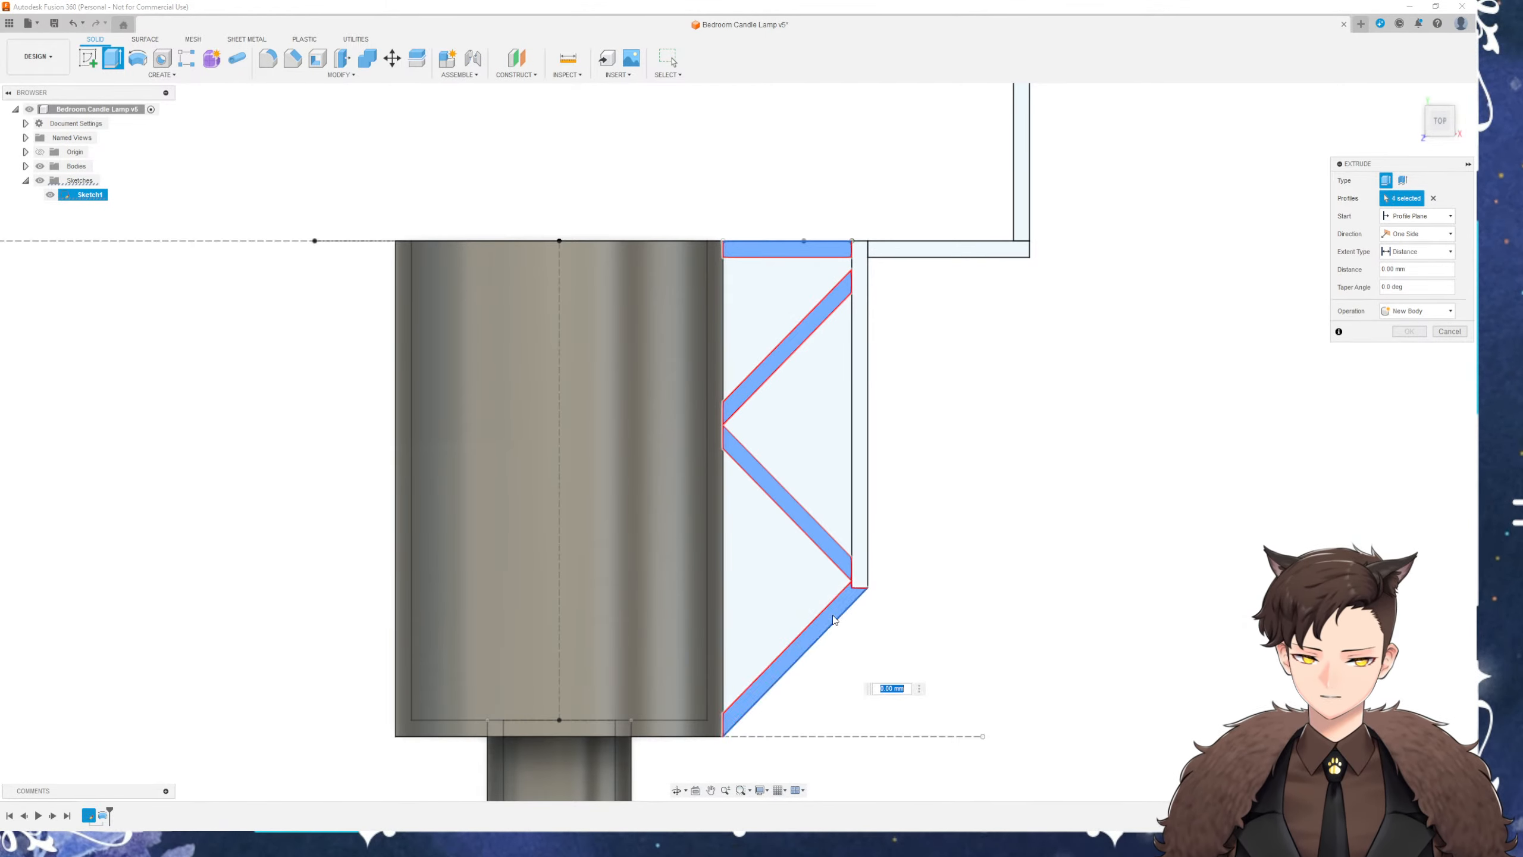
{"action": "left_click", "coordinate": [858, 561]}
{"action": "left_click", "coordinate": [969, 257]}
{"action": "scroll", "coordinate": [935, 414], "scroll_direction": "down", "scroll_amount": 2}
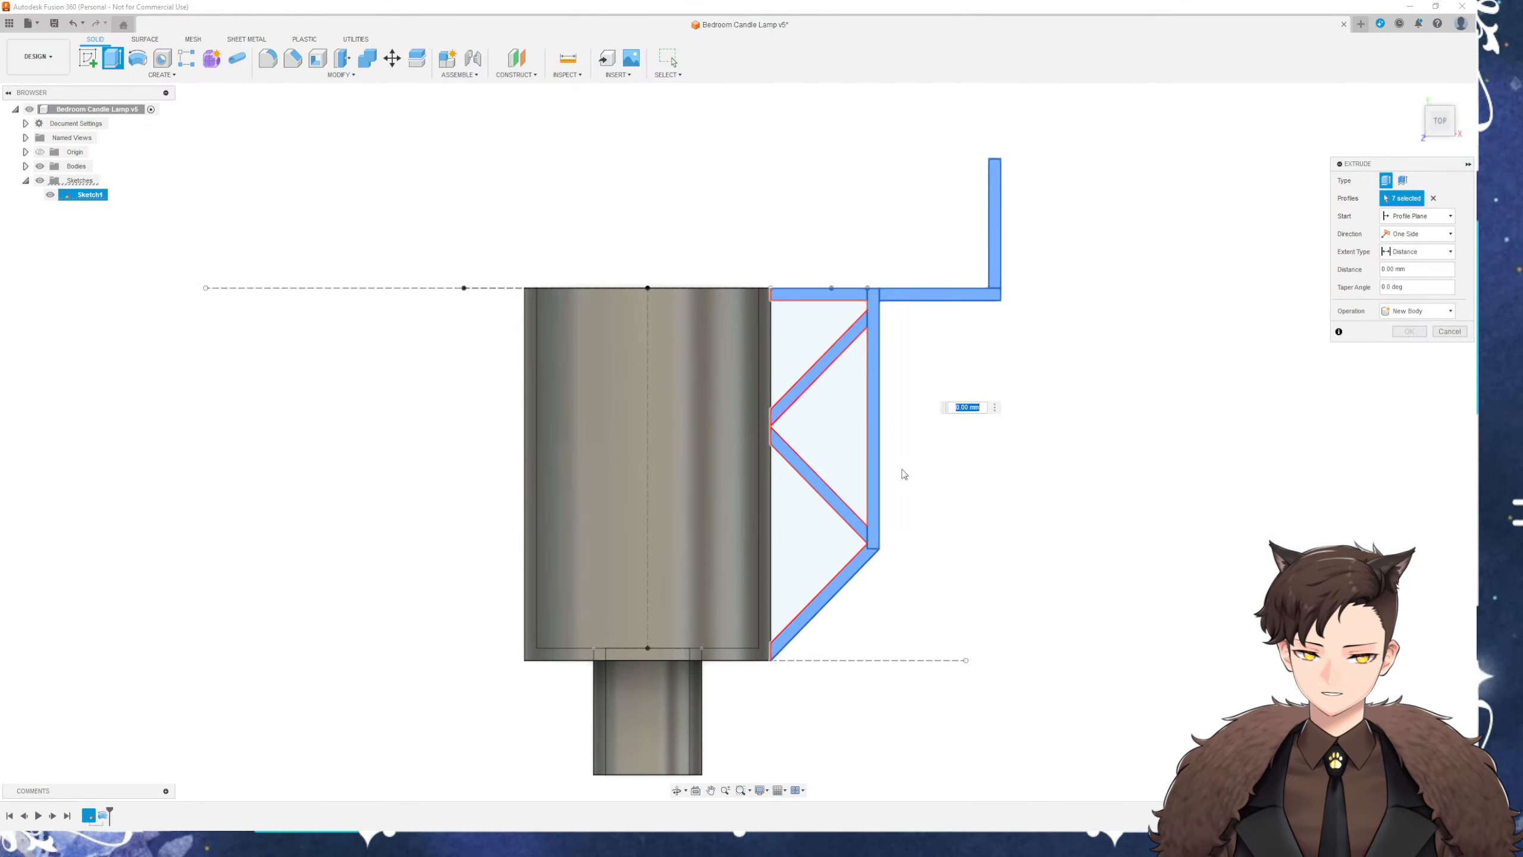
Extrude the selected bracket profiles 20.5 mm to one side as a new body, matching the cylinder's outer radius
{"action": "middle_click_drag", "start_coordinate": [901, 476], "coordinate": [849, 531], "text": "shift"}
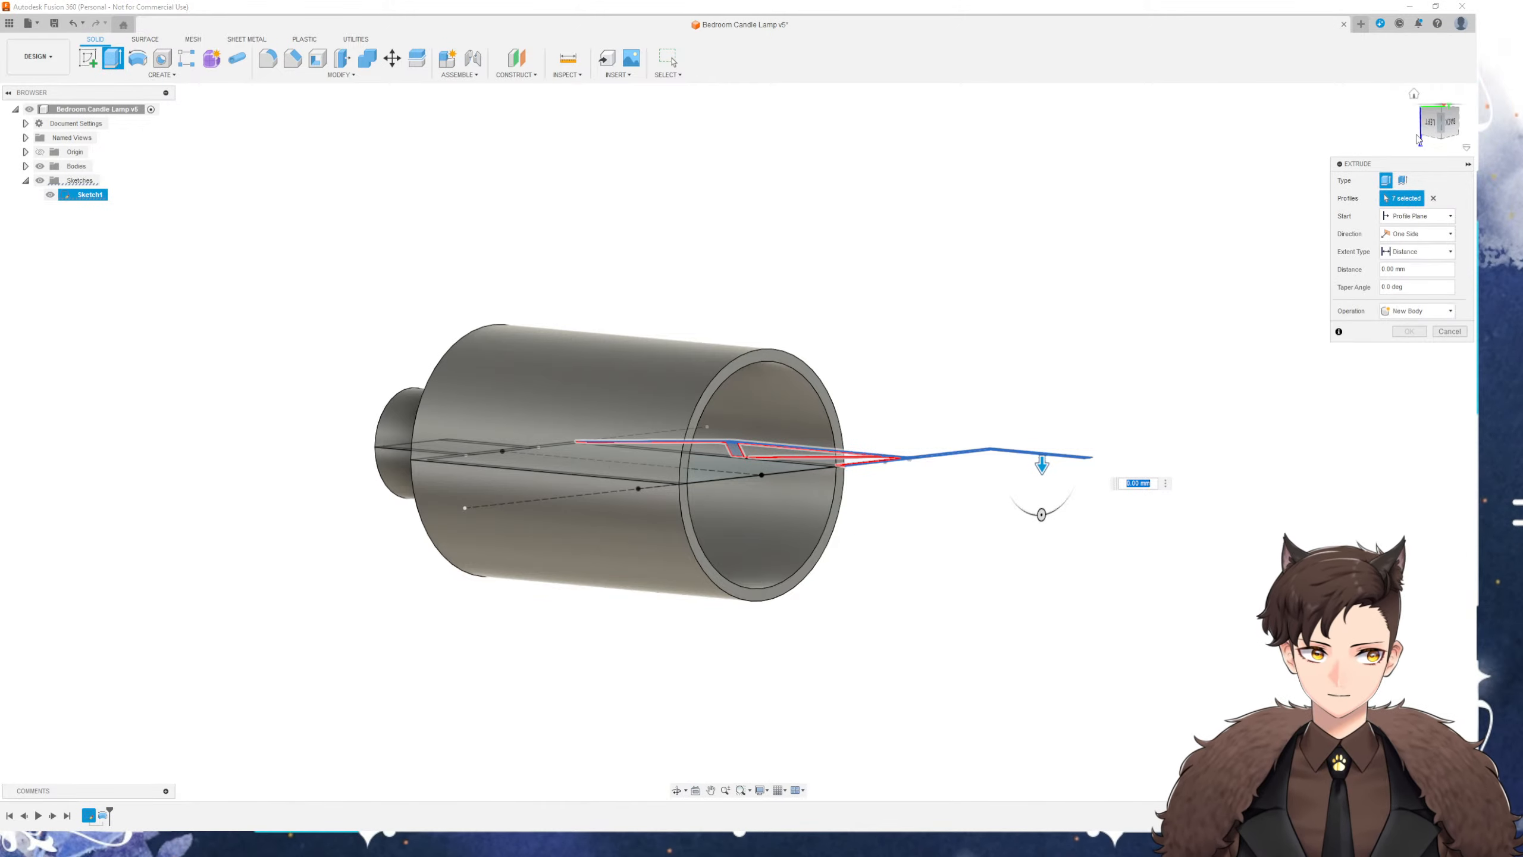
{"action": "left_click", "coordinate": [1432, 123]}
{"action": "scroll", "coordinate": [737, 407], "scroll_direction": "up", "scroll_amount": 2}
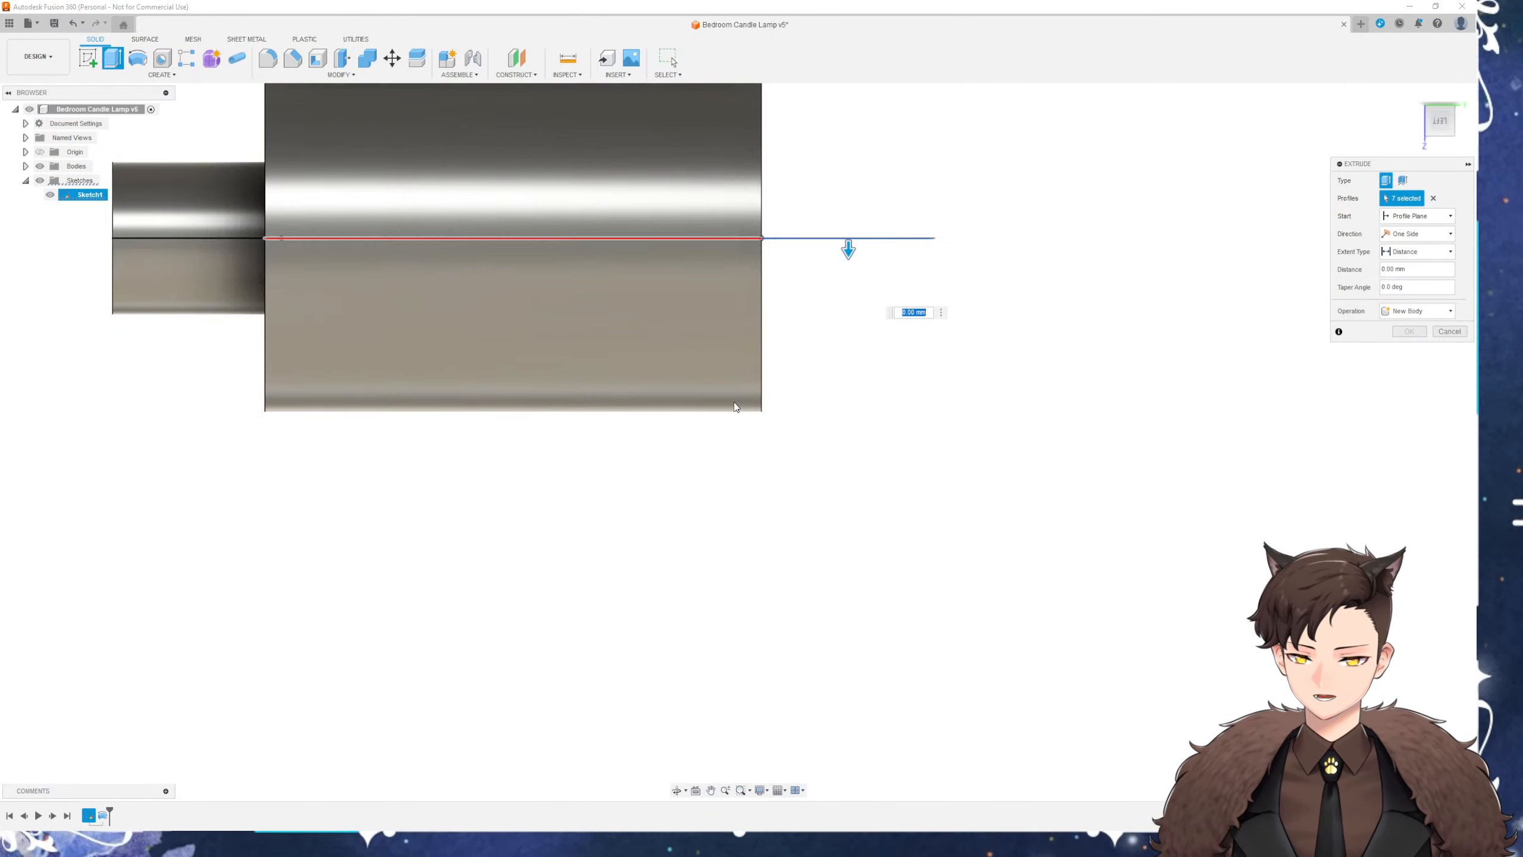
{"action": "left_click_drag", "start_coordinate": [848, 251], "coordinate": [840, 340]}
{"action": "scroll", "coordinate": [813, 441], "scroll_direction": "up", "scroll_amount": 10}
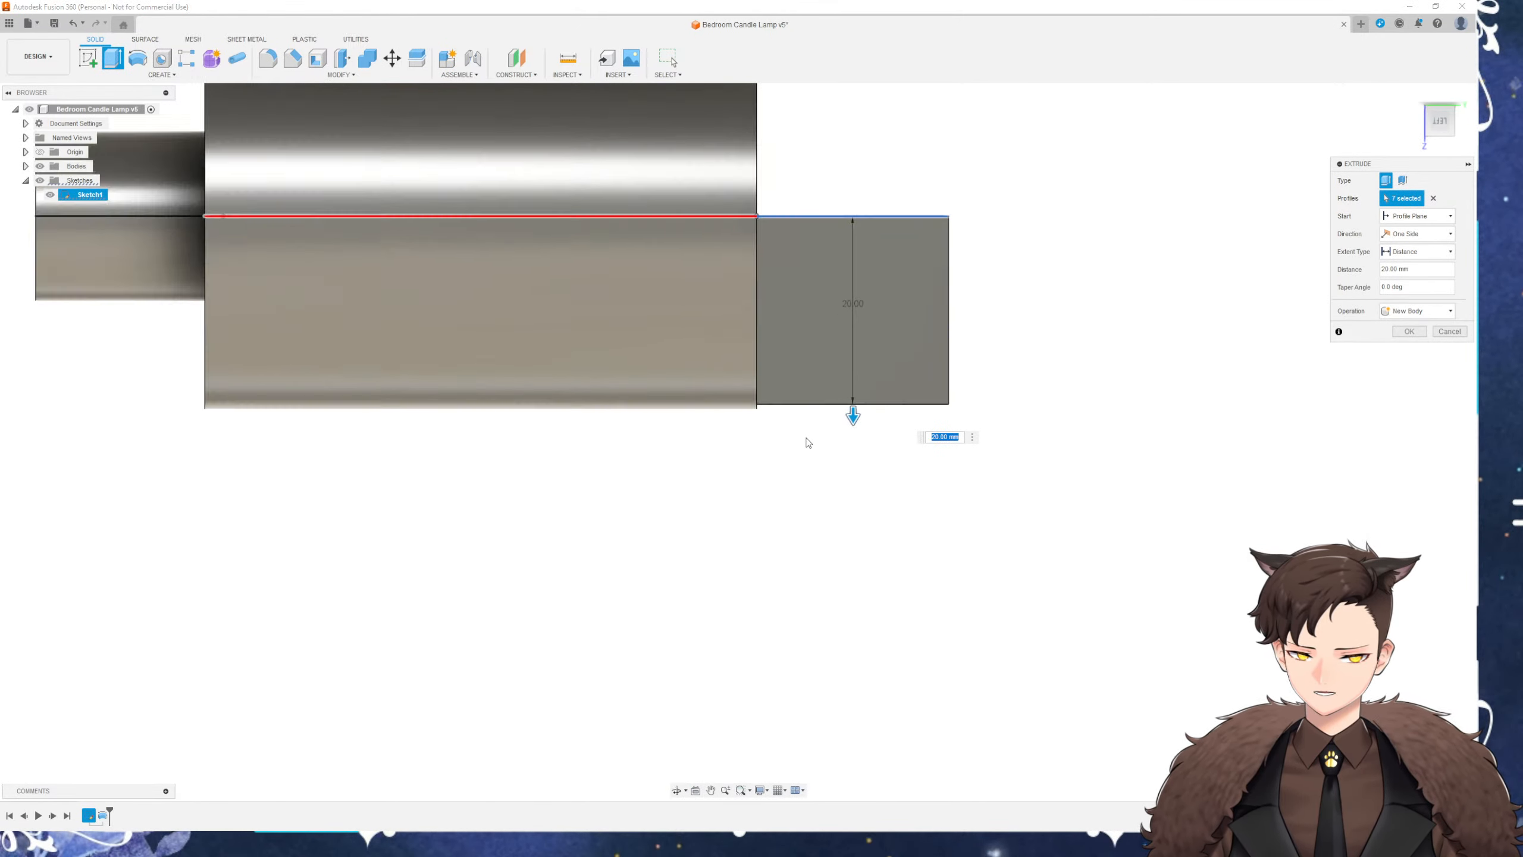
{"action": "left_click_drag", "start_coordinate": [985, 372], "coordinate": [993, 398]}
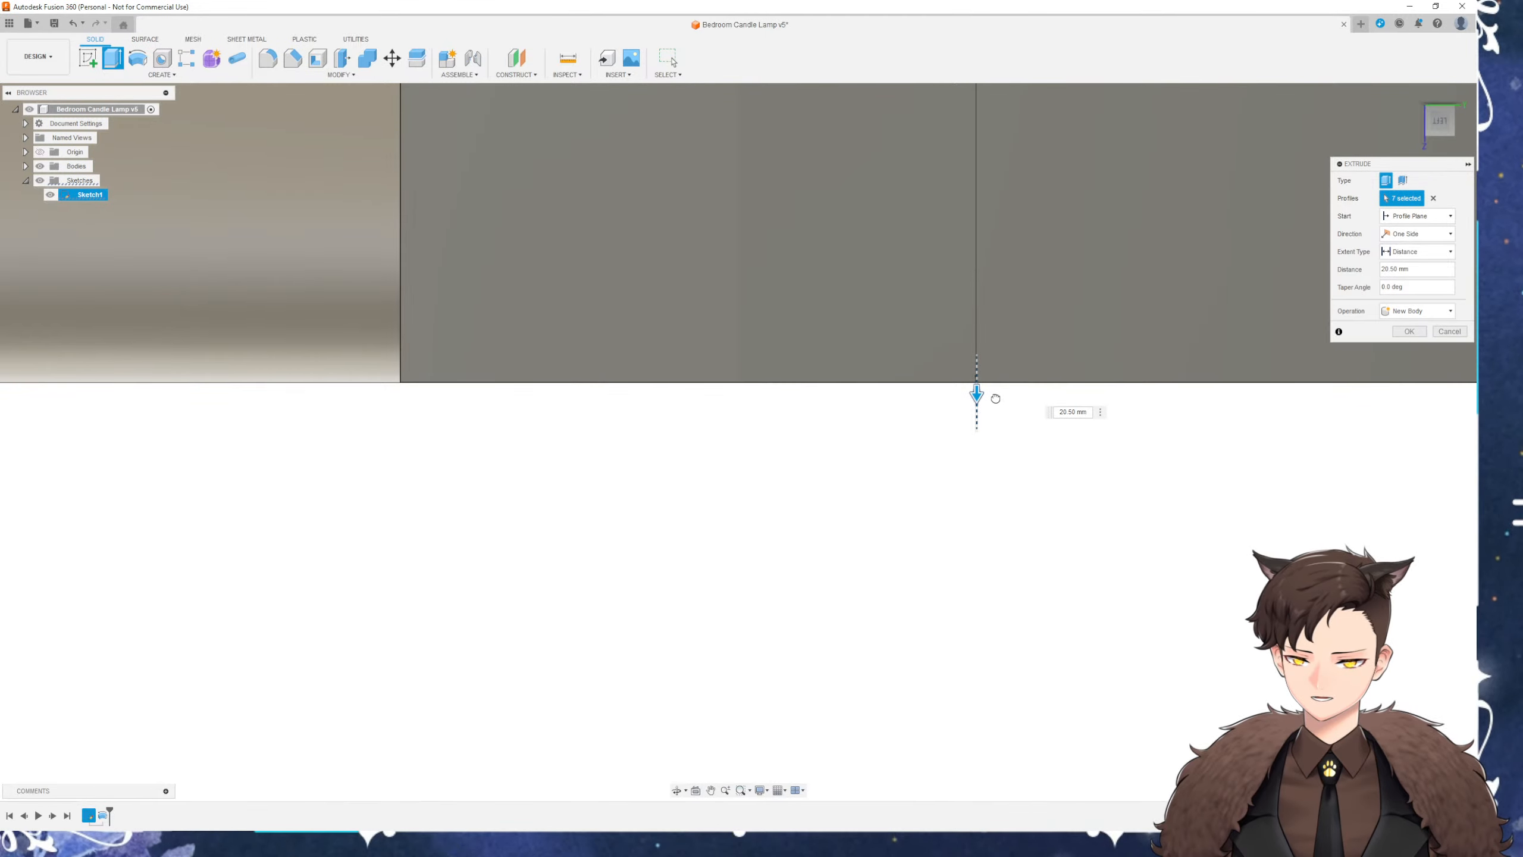
{"action": "scroll", "coordinate": [570, 486], "scroll_direction": "down", "scroll_amount": 10}
{"action": "middle_click_drag", "start_coordinate": [602, 551], "coordinate": [520, 567], "text": "shift"}
{"action": "middle_click_drag", "start_coordinate": [472, 520], "coordinate": [648, 557]}
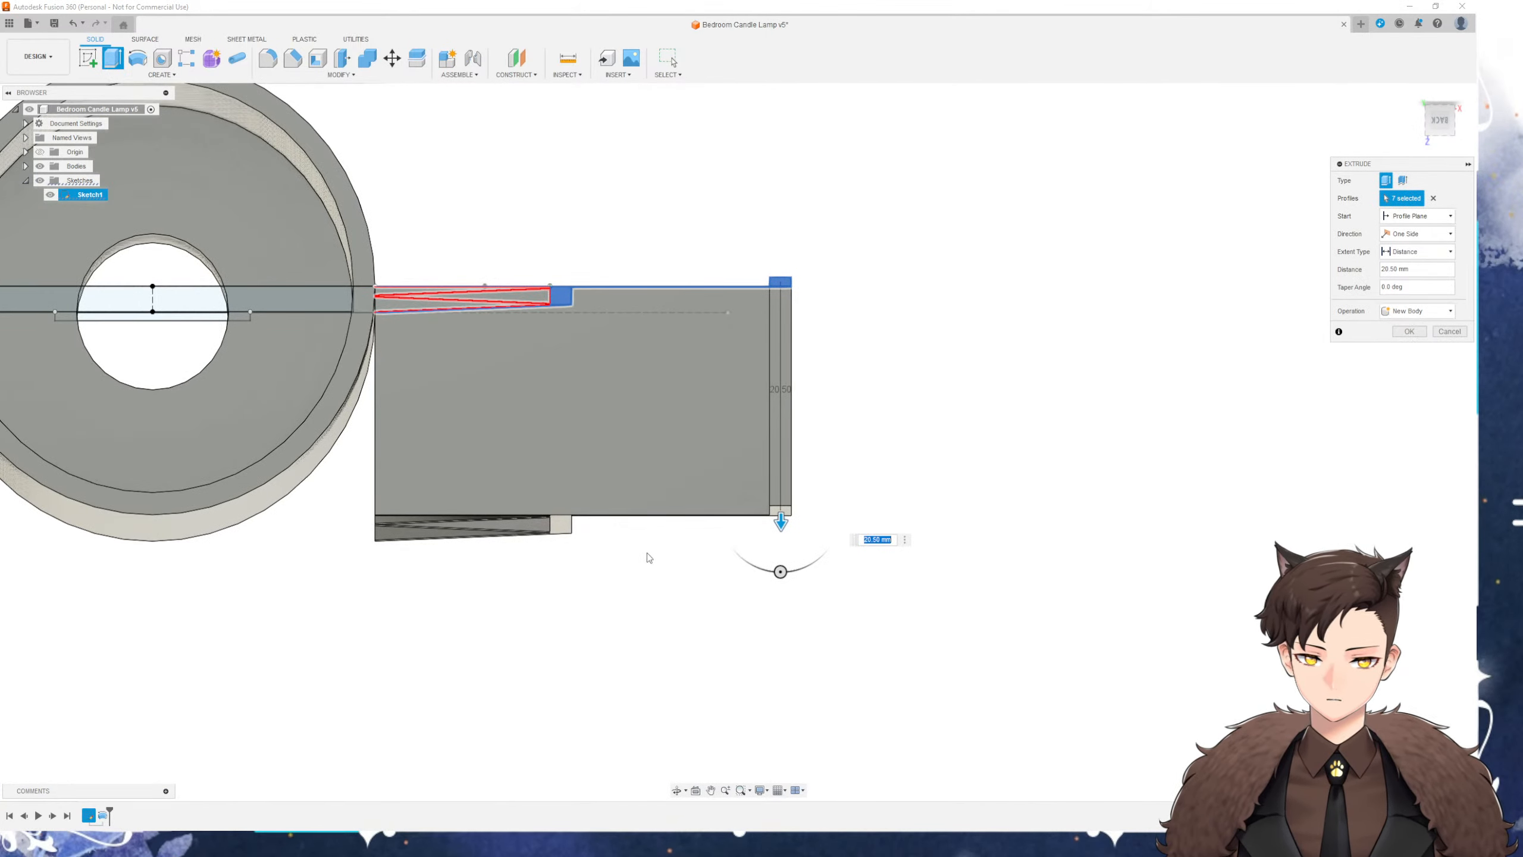
{"action": "key", "text": "Return"}
Hide the sketches and set up a 20 mm extrusion of the bracket's sketch-plane face toward the opposite side
{"action": "middle_click_drag", "start_coordinate": [531, 286], "coordinate": [198, 245], "text": "shift"}
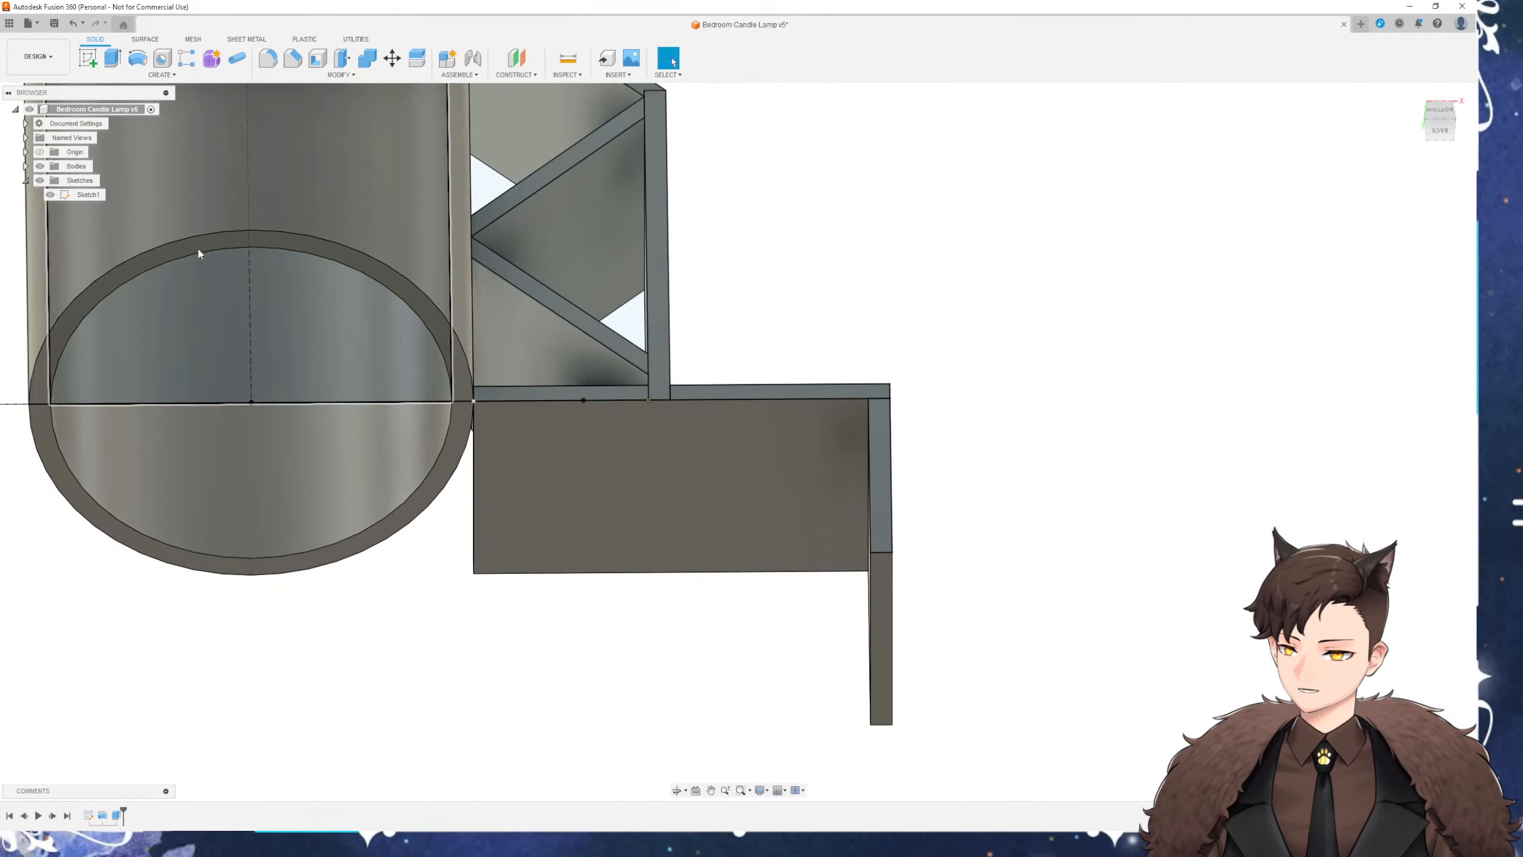
{"action": "left_click", "coordinate": [40, 181]}
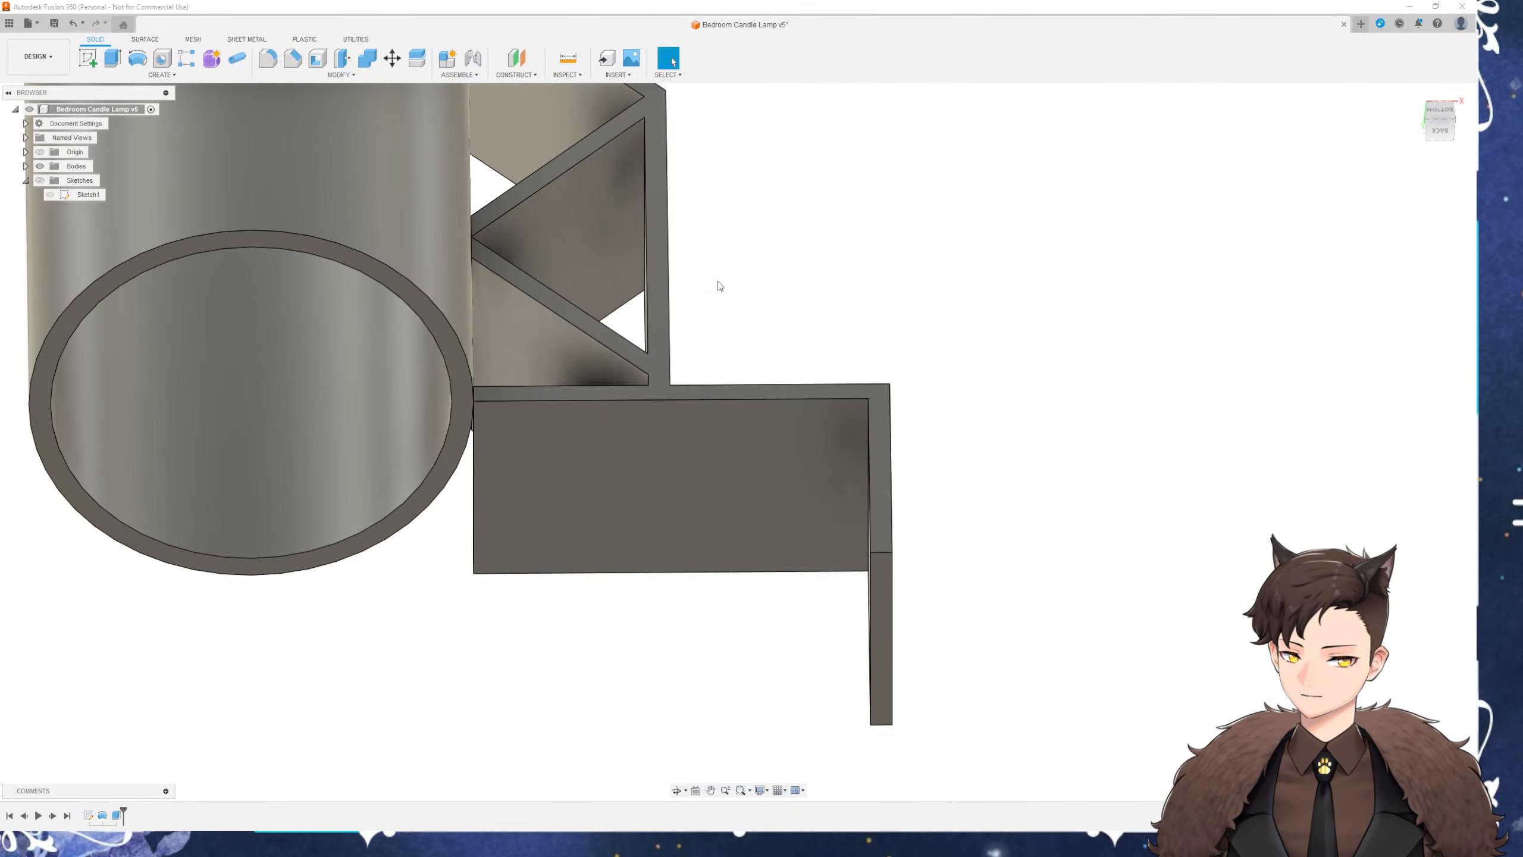
{"action": "key", "text": "e"}
{"action": "mouse_move", "coordinate": [715, 285]}
{"action": "middle_mouse_down"}
{"action": "mouse_move", "coordinate": [725, 394]}
{"action": "mouse_move", "coordinate": [779, 396]}
{"action": "mouse_move", "coordinate": [920, 359]}
{"action": "middle_mouse_up"}
{"action": "left_click", "coordinate": [668, 427]}
{"action": "middle_click_drag", "start_coordinate": [875, 258], "coordinate": [906, 386]}
{"action": "left_click_drag", "start_coordinate": [654, 451], "coordinate": [717, 223]}
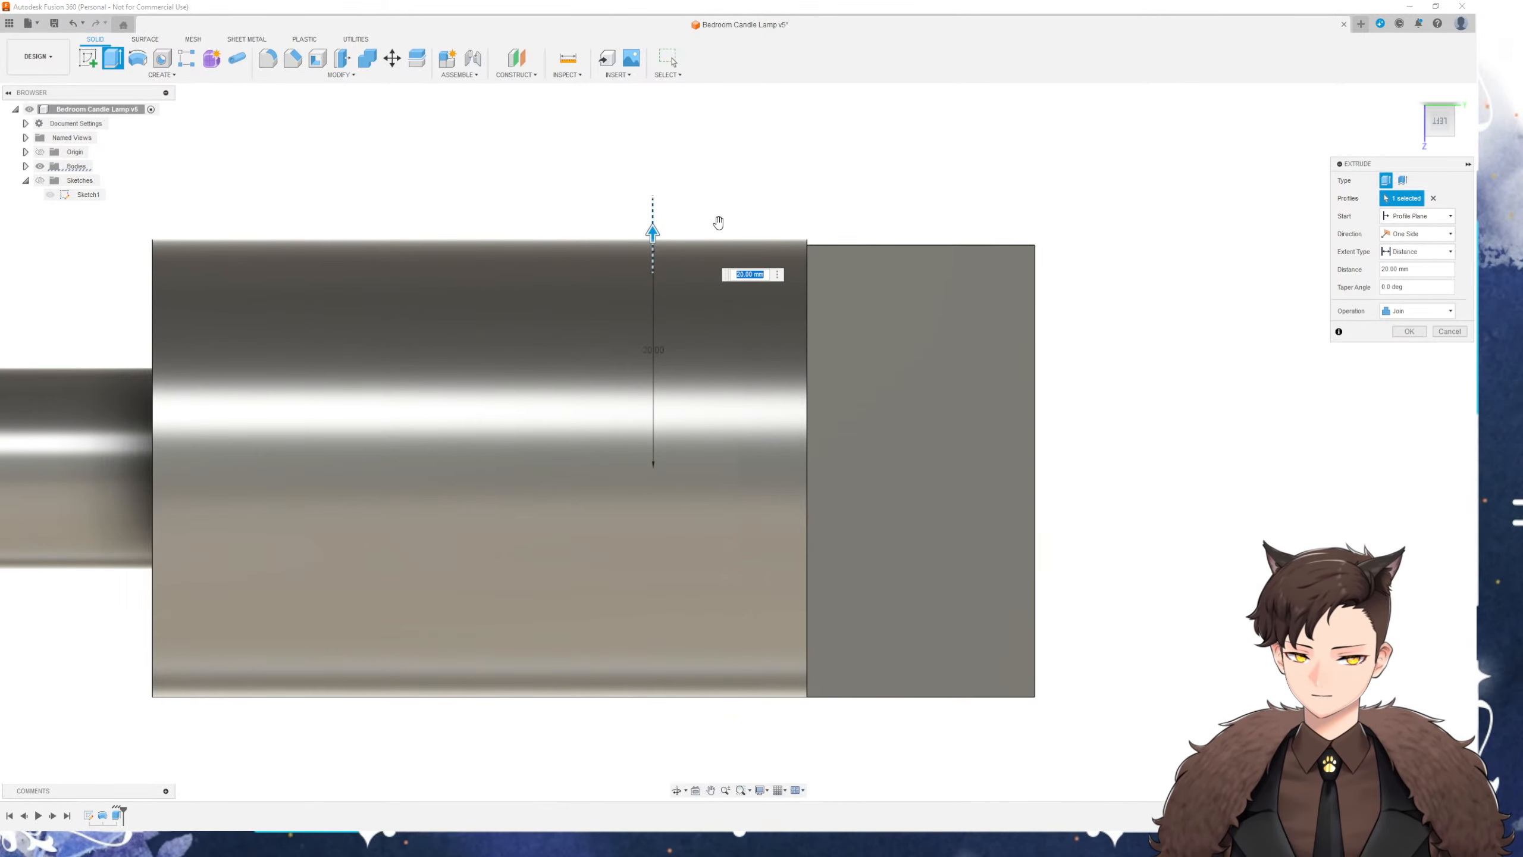
Set the opposite-side bracket extrusion to 20.5 mm, reaching the cylinder's outer edge, and complete it with the Join operation
{"action": "scroll", "coordinate": [682, 229], "scroll_direction": "up", "scroll_amount": 8}
{"action": "middle_click_drag", "start_coordinate": [640, 195], "coordinate": [448, 224]}
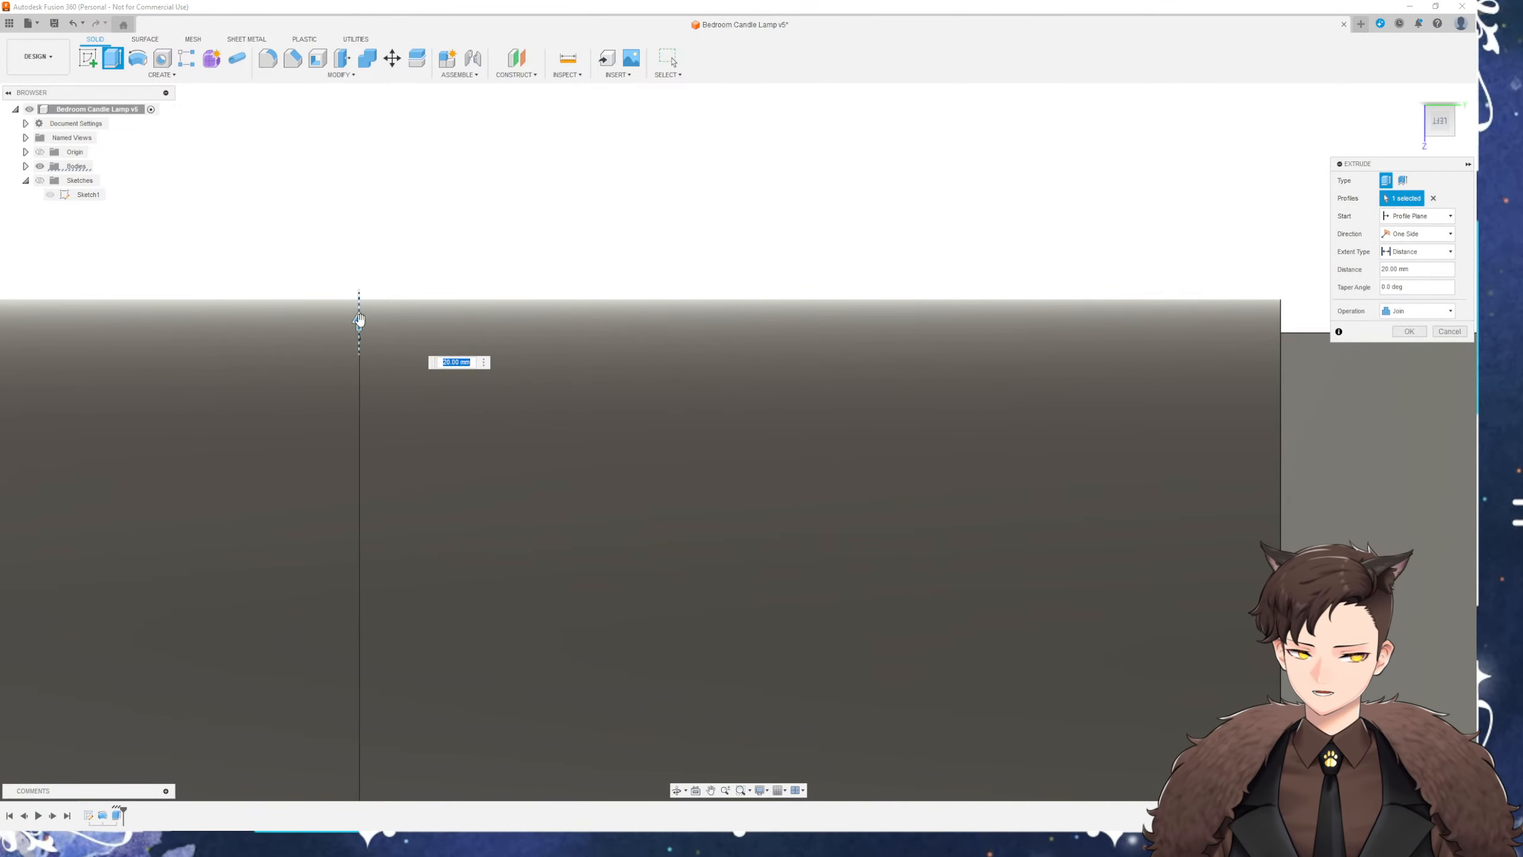
{"action": "left_click_drag", "start_coordinate": [359, 315], "coordinate": [360, 285]}
{"action": "scroll", "coordinate": [453, 426], "scroll_direction": "down", "scroll_amount": 5}
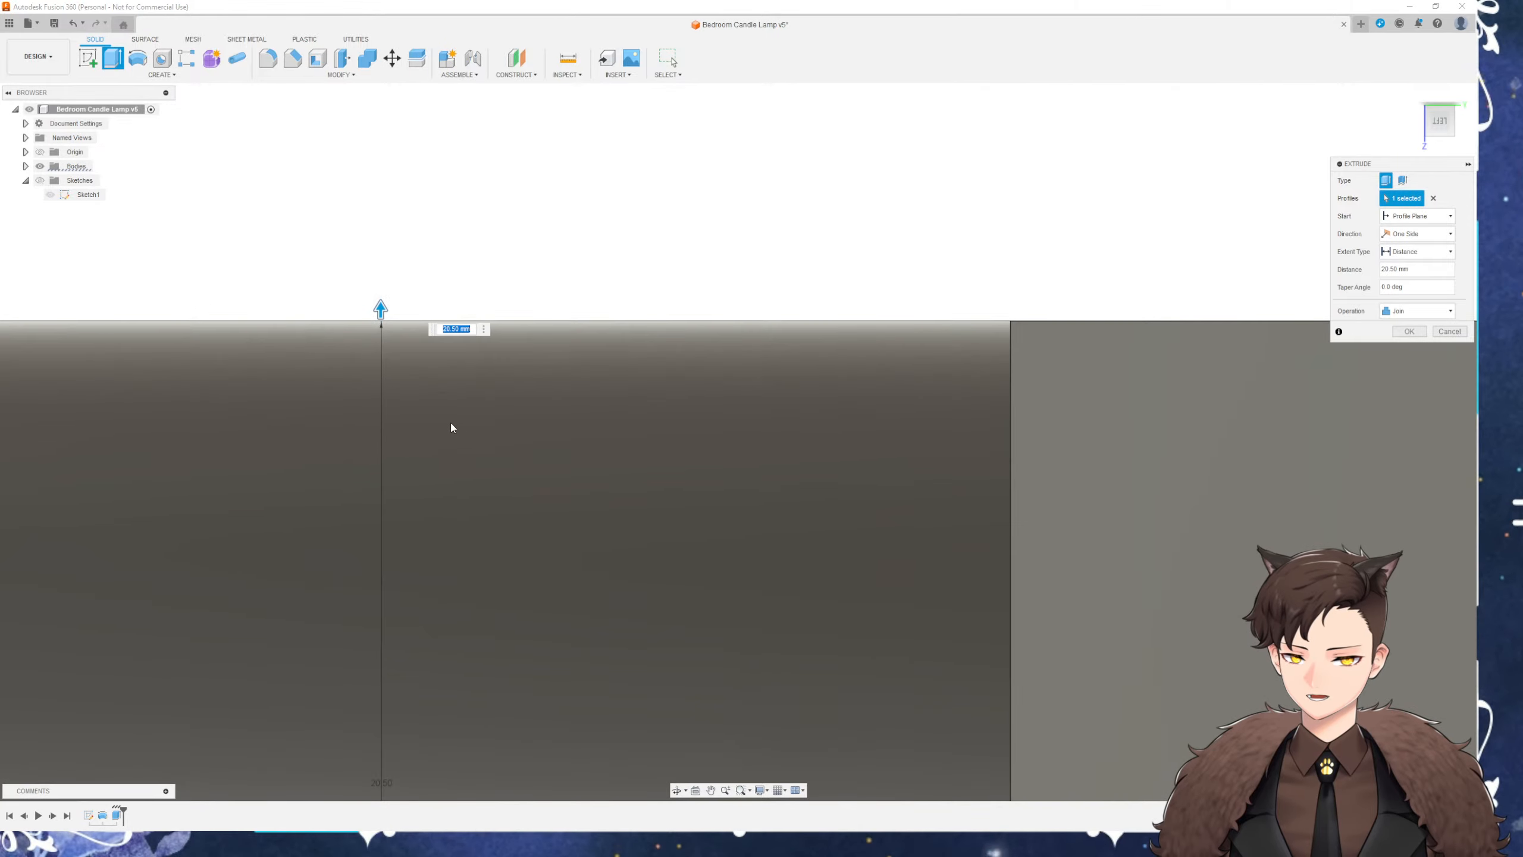
{"action": "scroll", "coordinate": [464, 451], "scroll_direction": "down", "scroll_amount": 3}
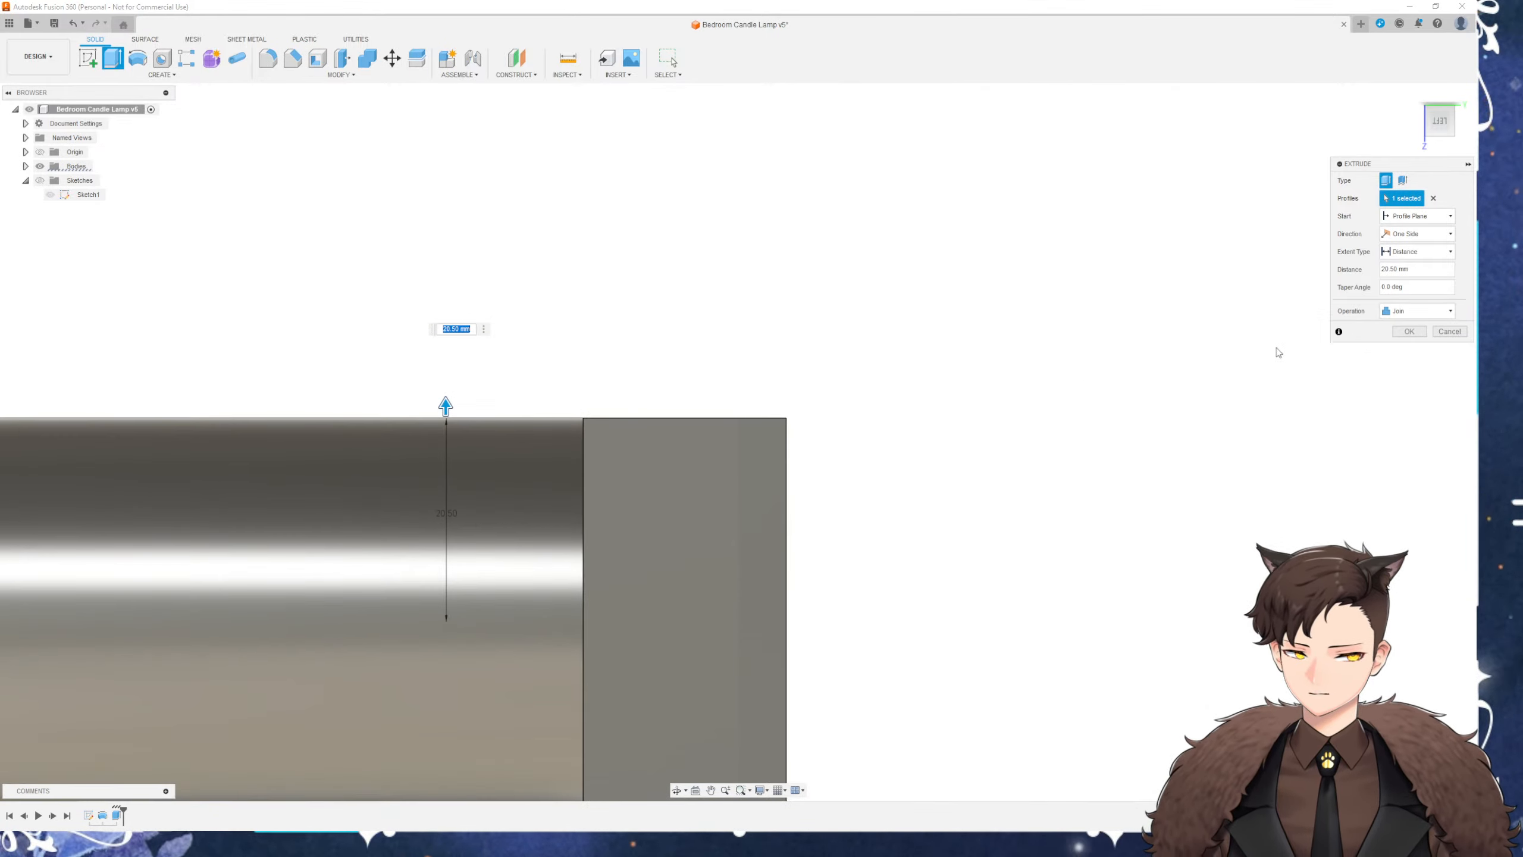
{"action": "left_click", "coordinate": [1401, 312]}
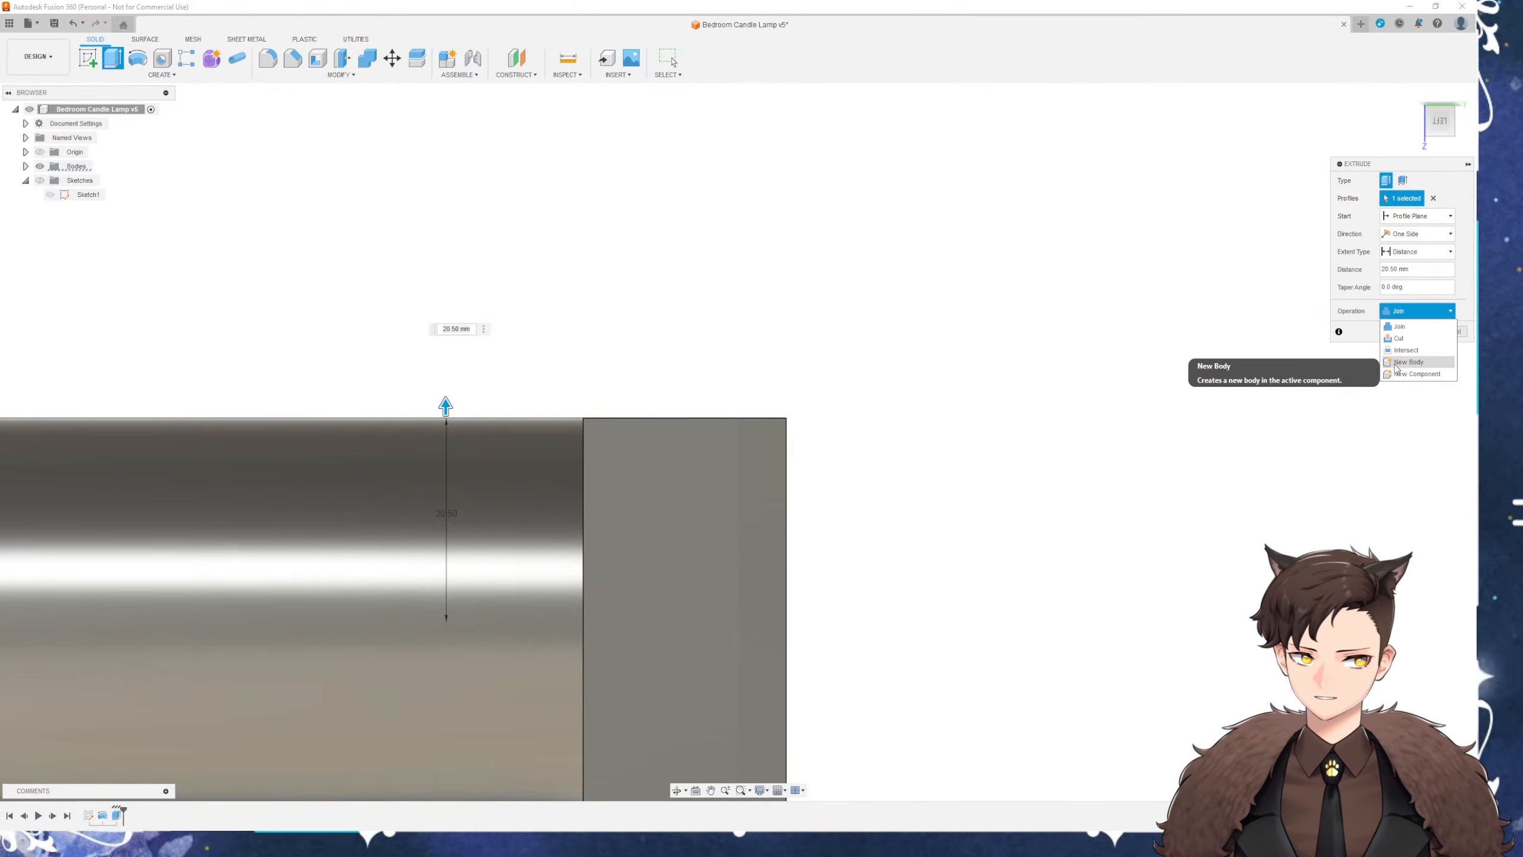
{"action": "left_click", "coordinate": [1242, 343]}
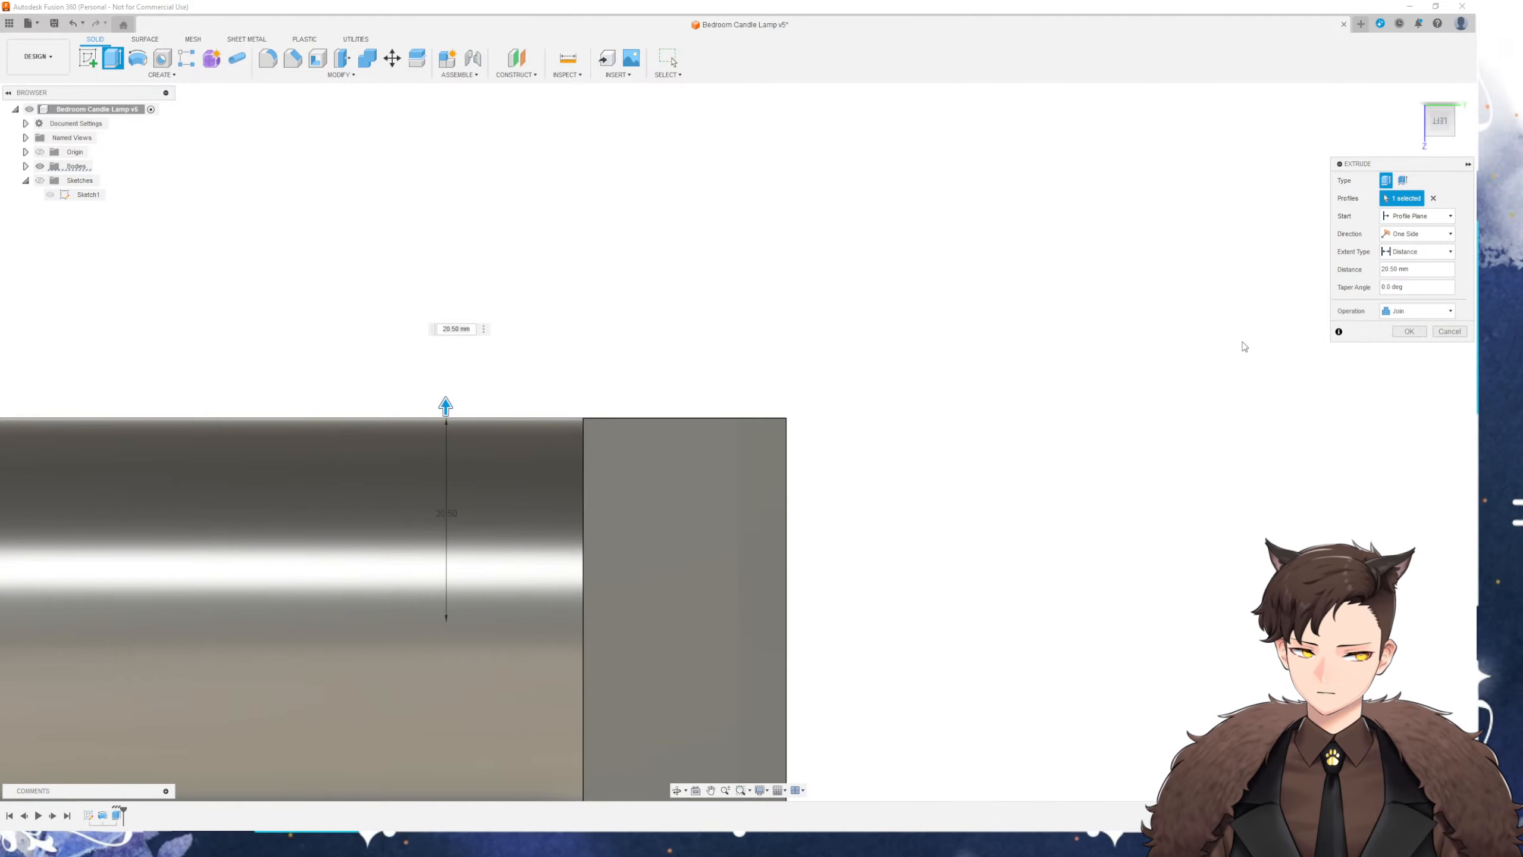
{"action": "left_click", "coordinate": [1404, 331]}
{"action": "scroll", "coordinate": [860, 373], "scroll_direction": "down", "scroll_amount": 3}
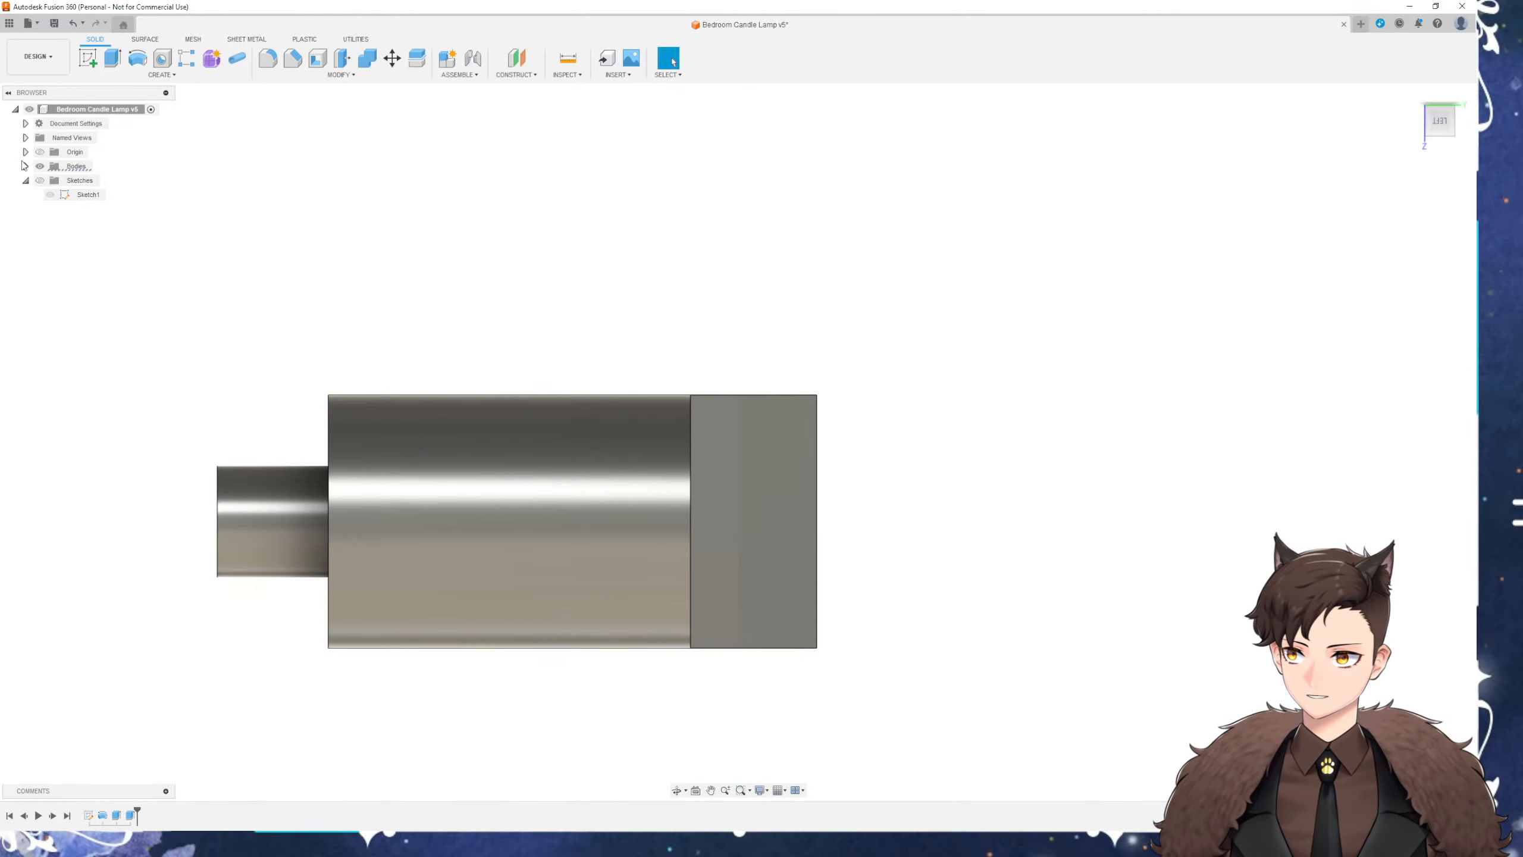
Edit the last bracket extrusion so its operation is New Body, and save the design
{"action": "left_click", "coordinate": [86, 180]}
{"action": "middle_click_drag", "start_coordinate": [802, 276], "coordinate": [762, 326], "text": "shift"}
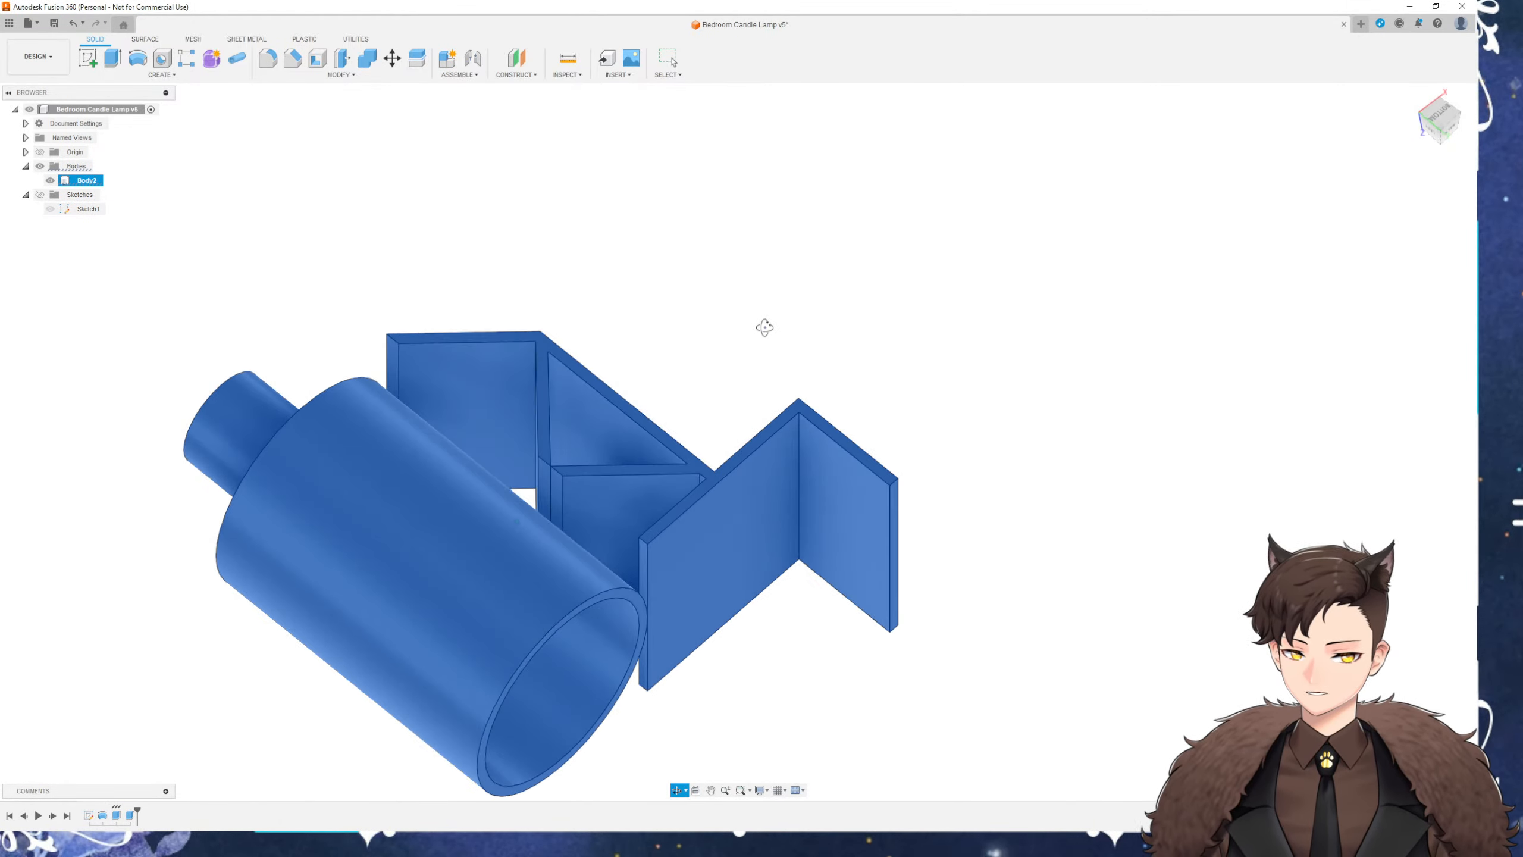
{"action": "middle_click_drag", "start_coordinate": [168, 341], "coordinate": [213, 271]}
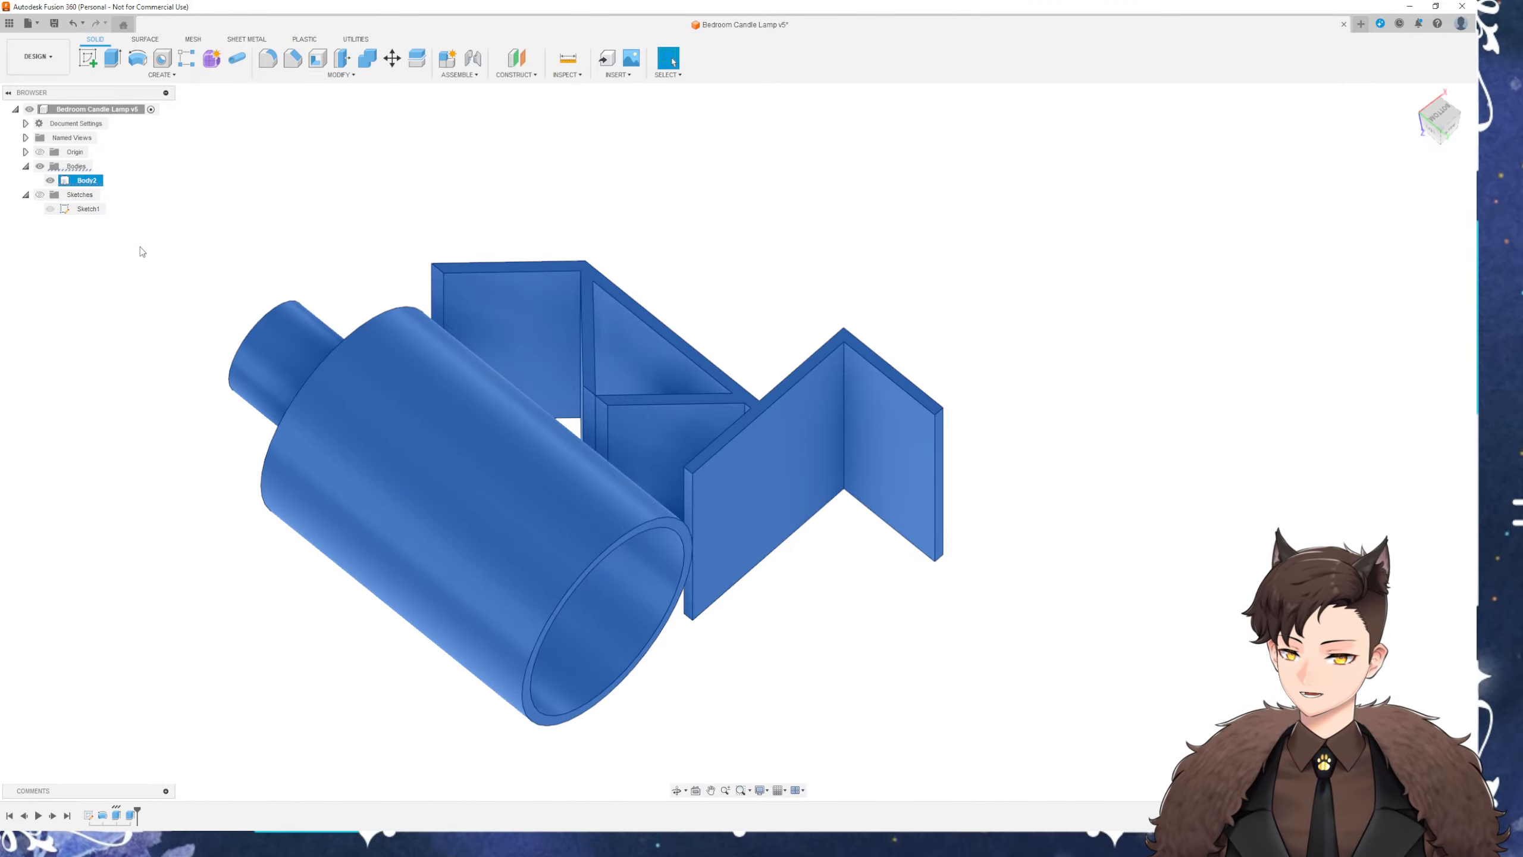
{"action": "double_click", "coordinate": [130, 815]}
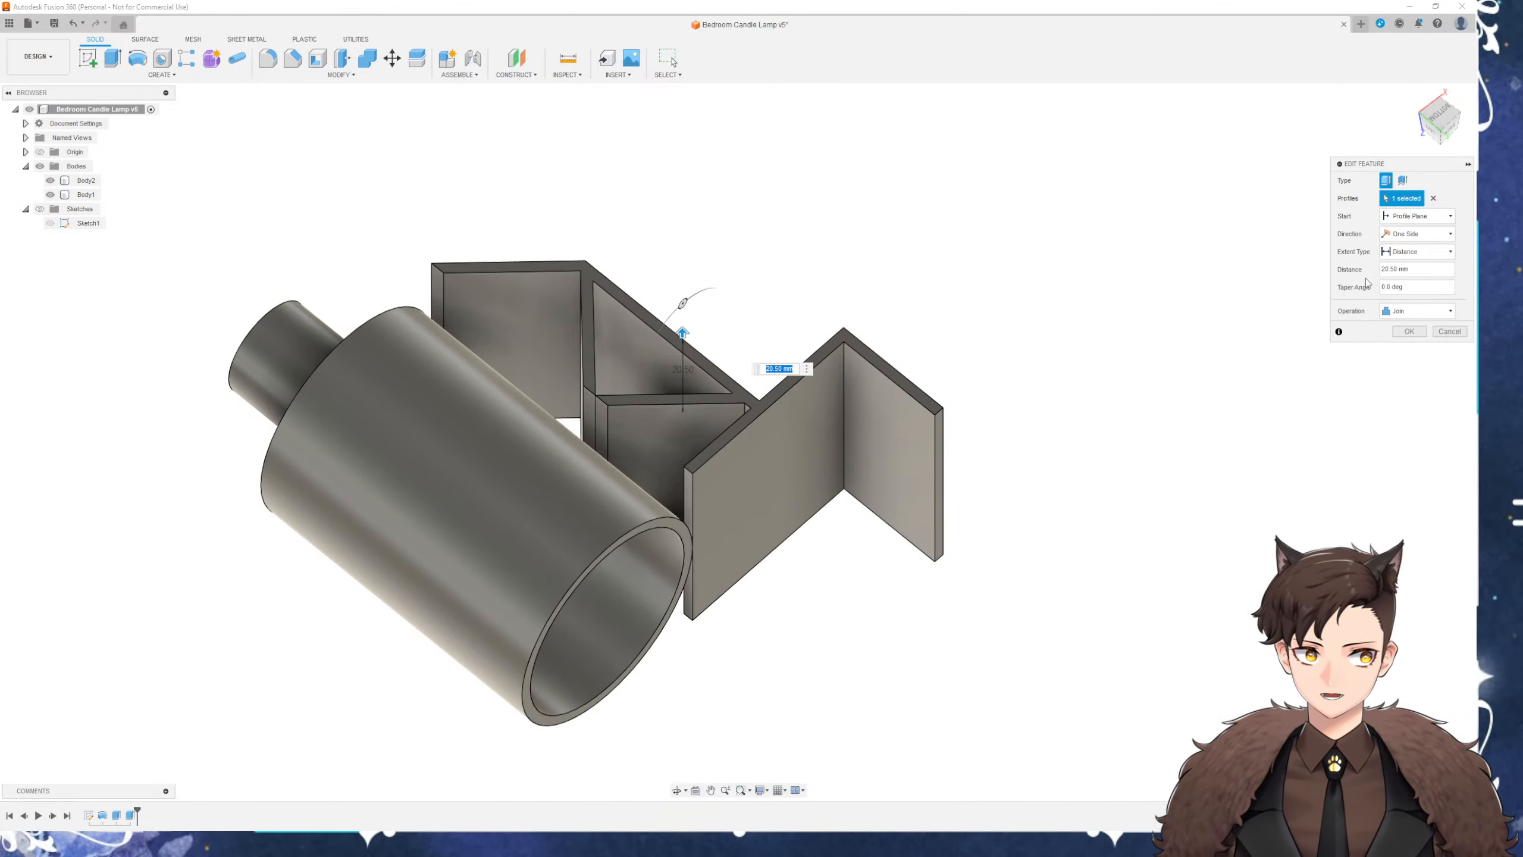
{"action": "left_click", "coordinate": [1418, 311]}
{"action": "left_click", "coordinate": [1403, 359]}
{"action": "left_click", "coordinate": [1410, 331]}
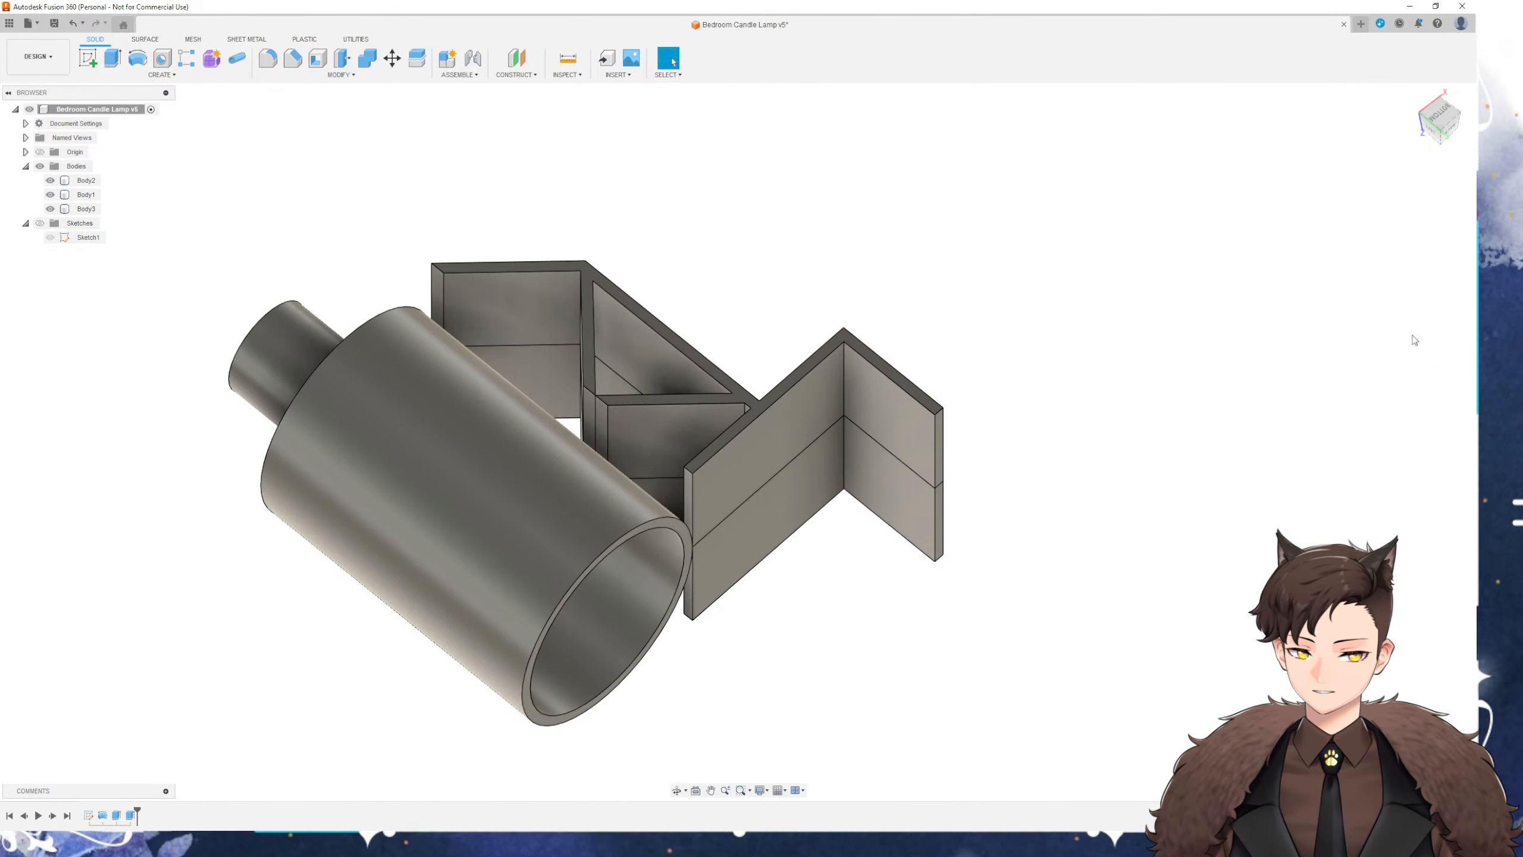
{"action": "left_click", "coordinate": [54, 23]}
{"action": "left_click", "coordinate": [729, 448]}
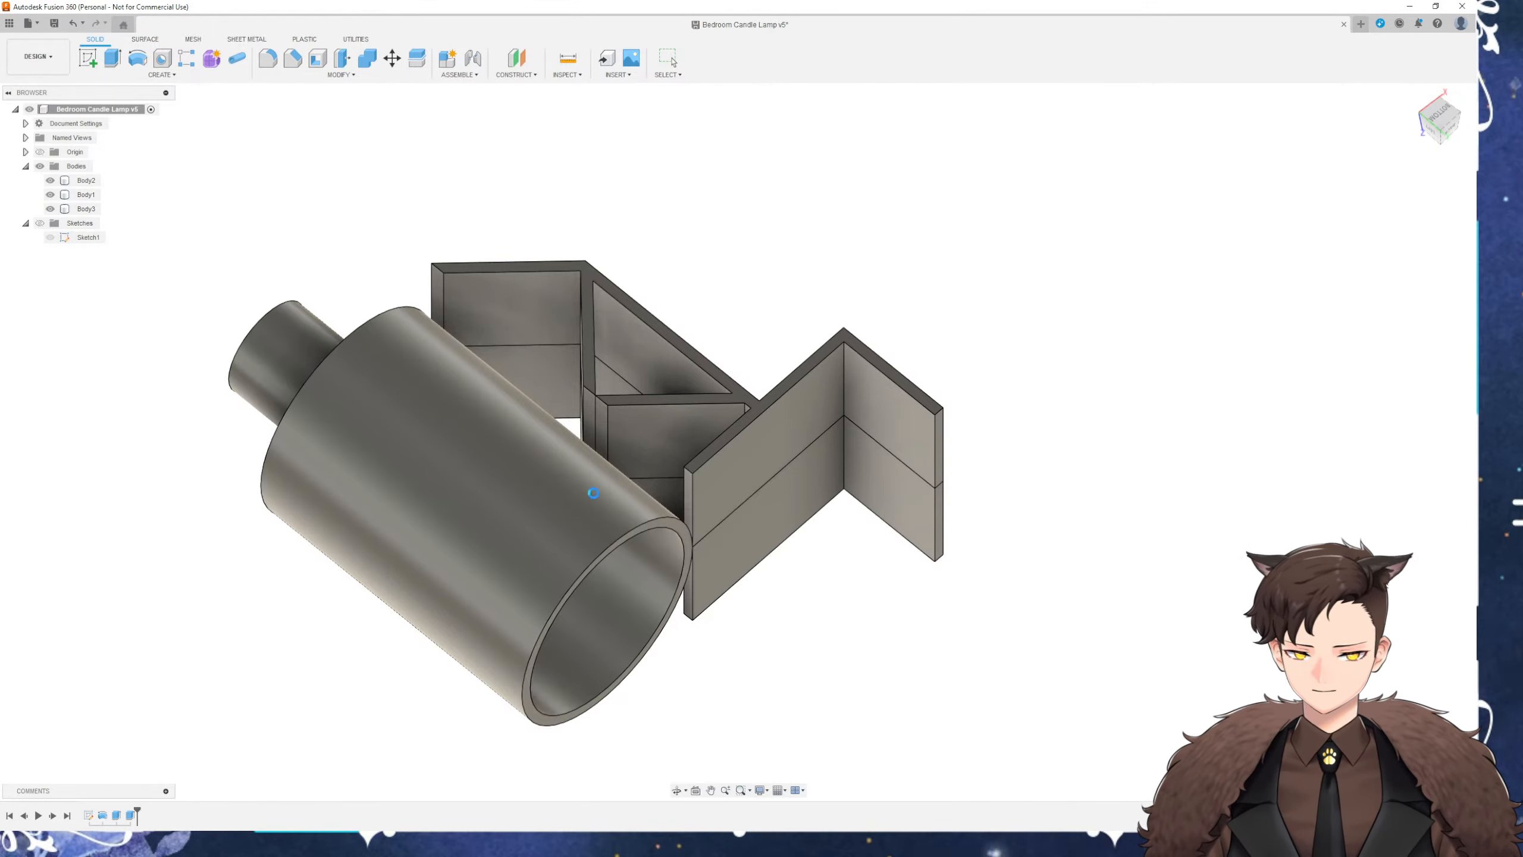
Start an extrusion and select the eight bracket end faces that meet the cylinder, on both halves of the bracket
{"action": "scroll", "coordinate": [529, 507], "scroll_direction": "down", "scroll_amount": 1}
{"action": "mouse_move", "coordinate": [379, 484]}
{"action": "middle_mouse_down", "text": "shift"}
{"action": "mouse_move", "coordinate": [408, 527]}
{"action": "mouse_move", "coordinate": [503, 494]}
{"action": "mouse_move", "coordinate": [543, 530]}
{"action": "mouse_move", "coordinate": [336, 473]}
{"action": "mouse_move", "coordinate": [443, 508]}
{"action": "mouse_move", "coordinate": [544, 502]}
{"action": "mouse_move", "coordinate": [460, 505]}
{"action": "mouse_move", "coordinate": [496, 403]}
{"action": "middle_mouse_up", "text": "shift"}
{"action": "left_click", "coordinate": [482, 375]}
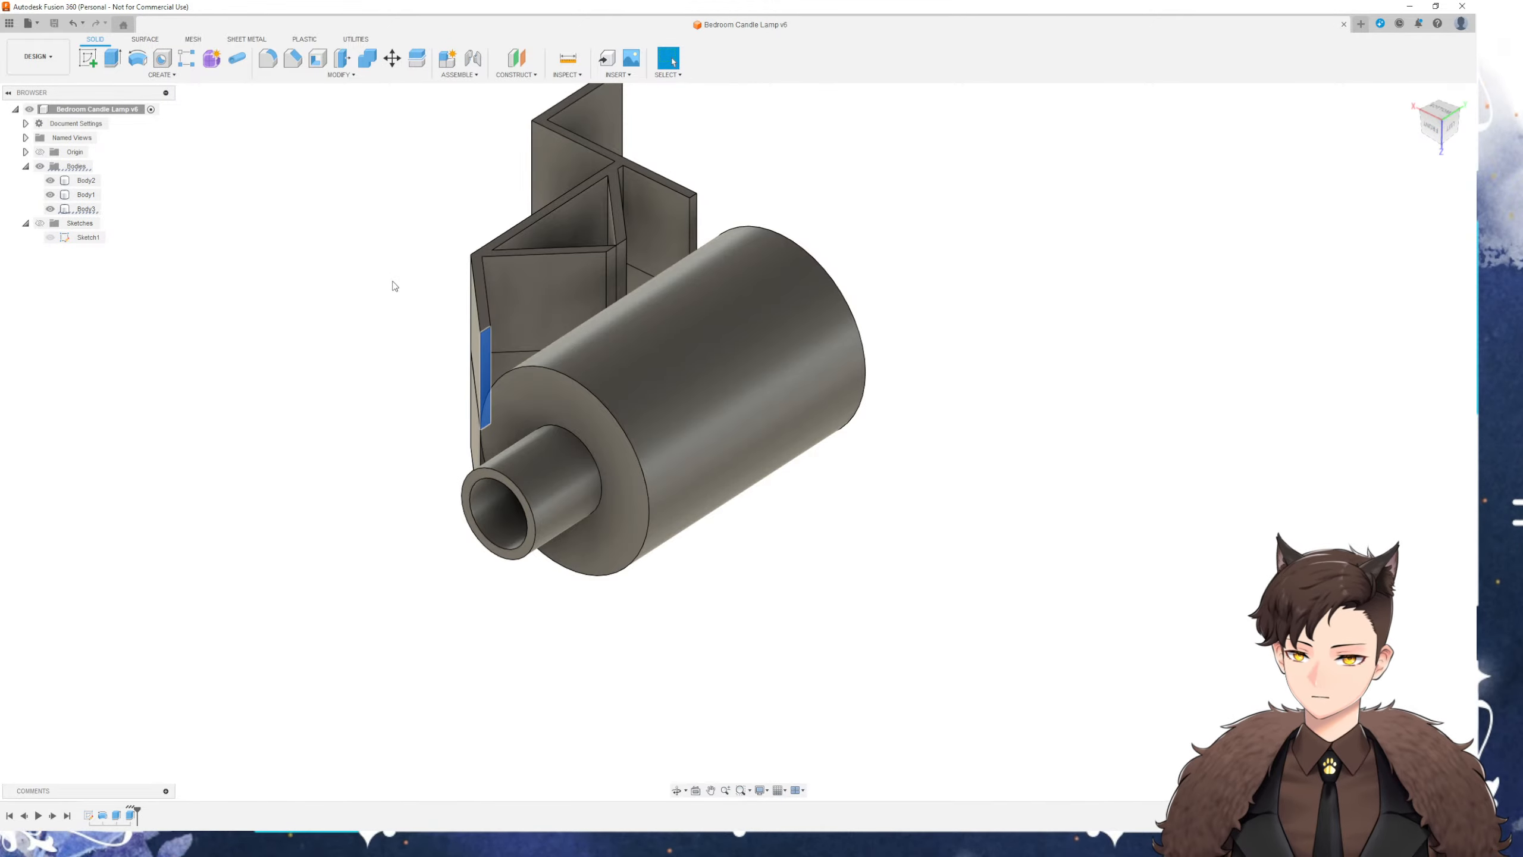
{"action": "key", "text": "e"}
{"action": "left_click", "coordinate": [618, 276]}
{"action": "left_click", "coordinate": [622, 264]}
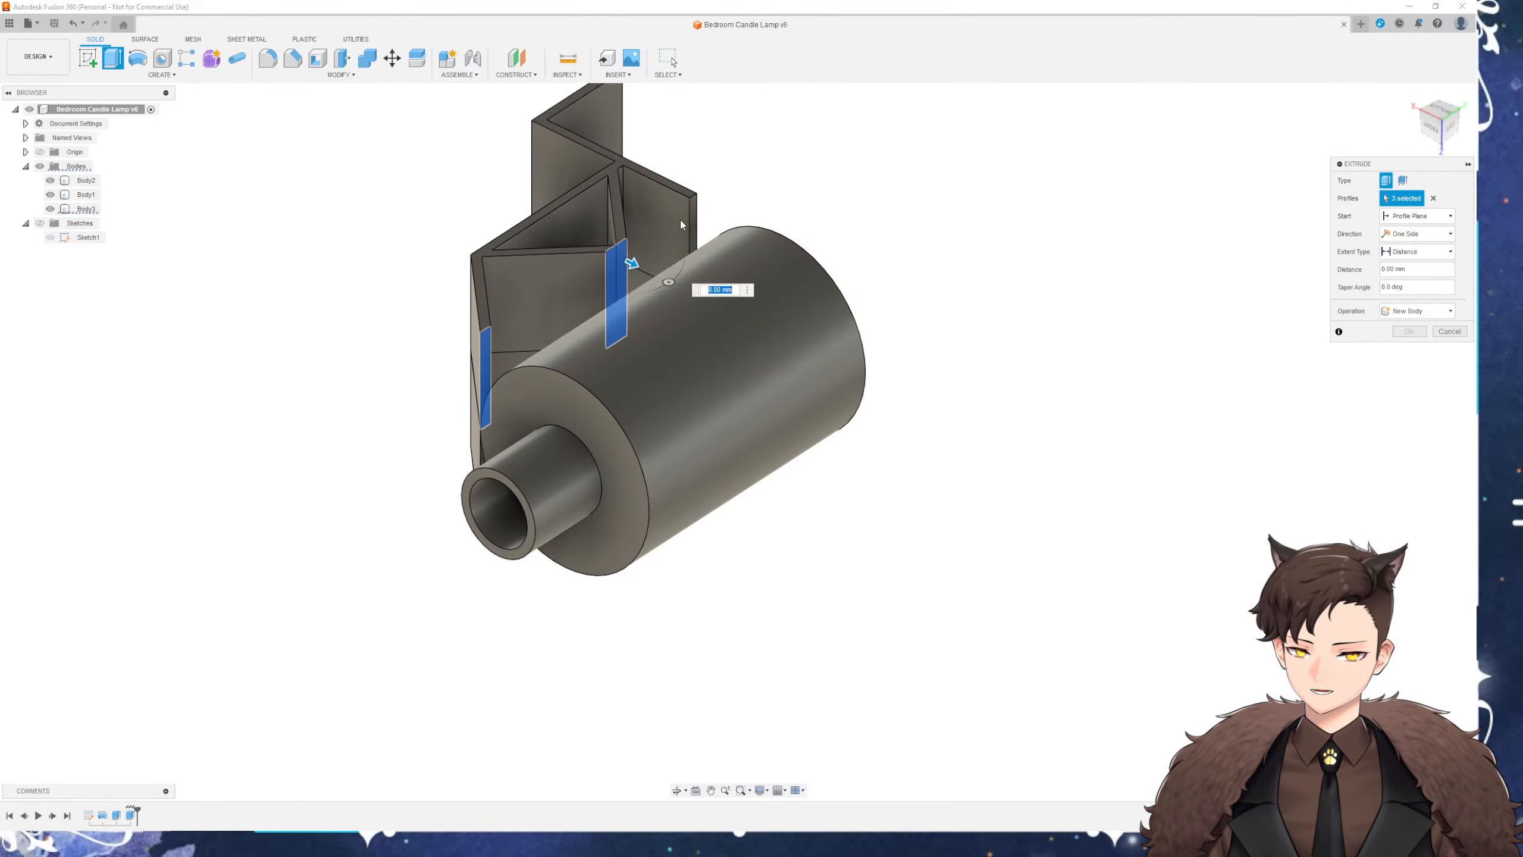
{"action": "left_click", "coordinate": [693, 223]}
{"action": "middle_click_drag", "start_coordinate": [533, 435], "coordinate": [543, 339], "text": "shift"}
{"action": "left_click", "coordinate": [526, 379]}
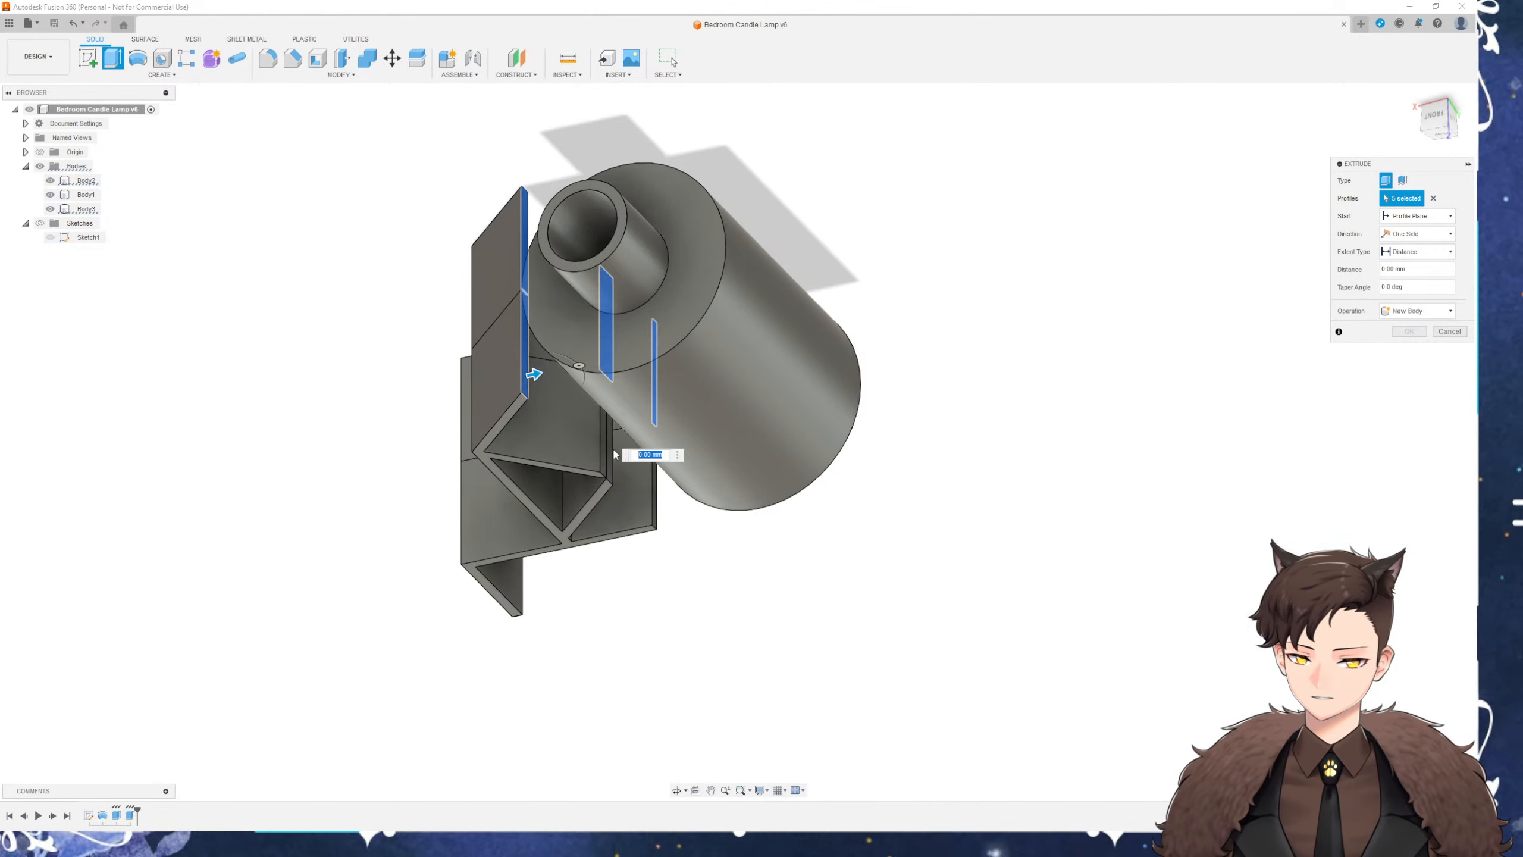
{"action": "left_click", "coordinate": [604, 448]}
{"action": "left_click", "coordinate": [610, 457]}
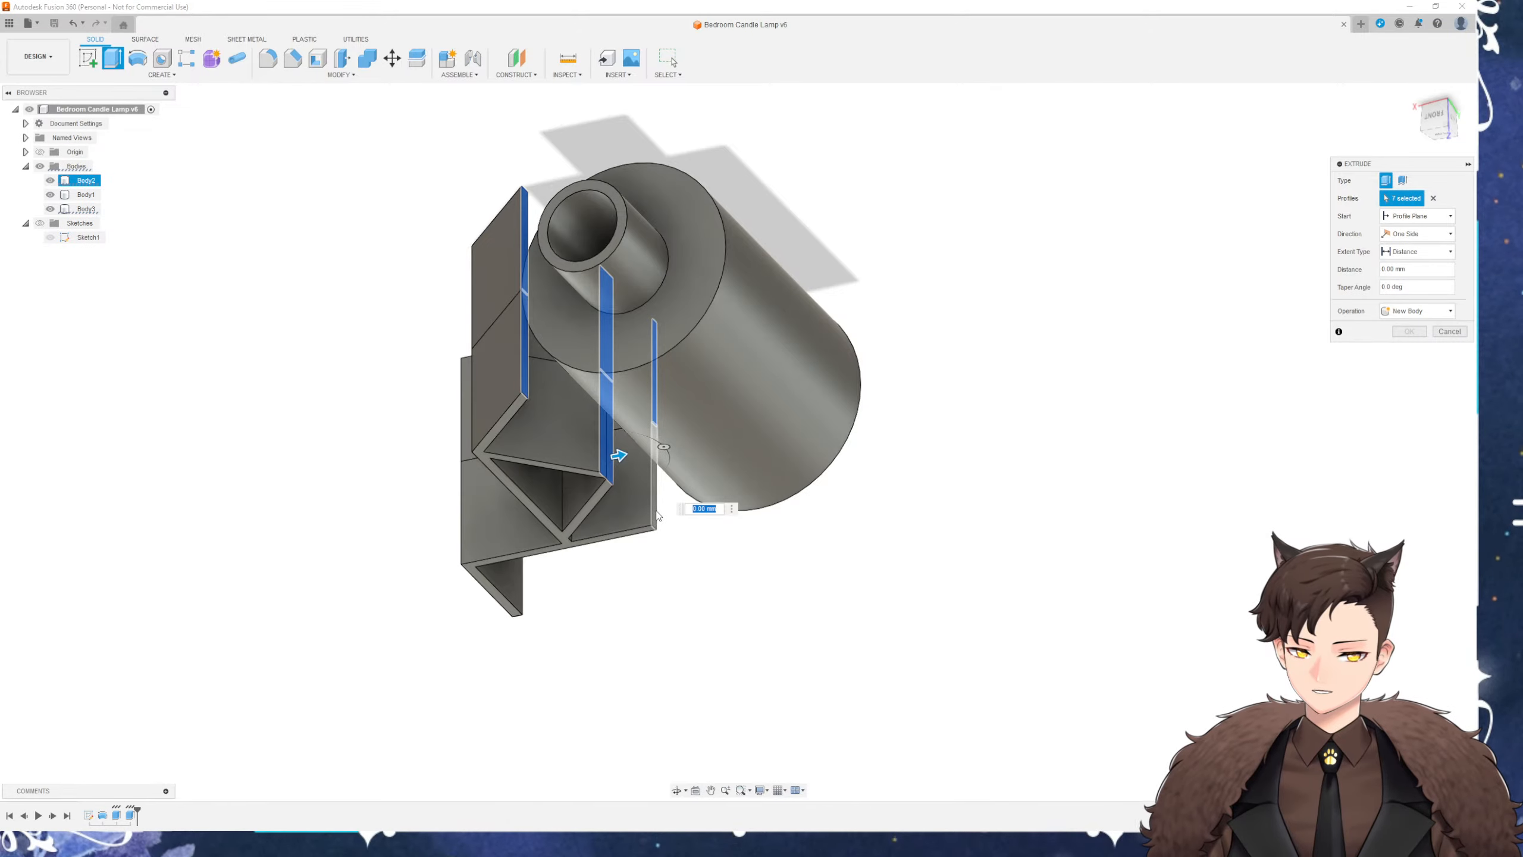
{"action": "left_click", "coordinate": [656, 511]}
Extrude the bracket end faces 28 mm into the cylinder, using the New Body operation
{"action": "left_click", "coordinate": [1438, 122]}
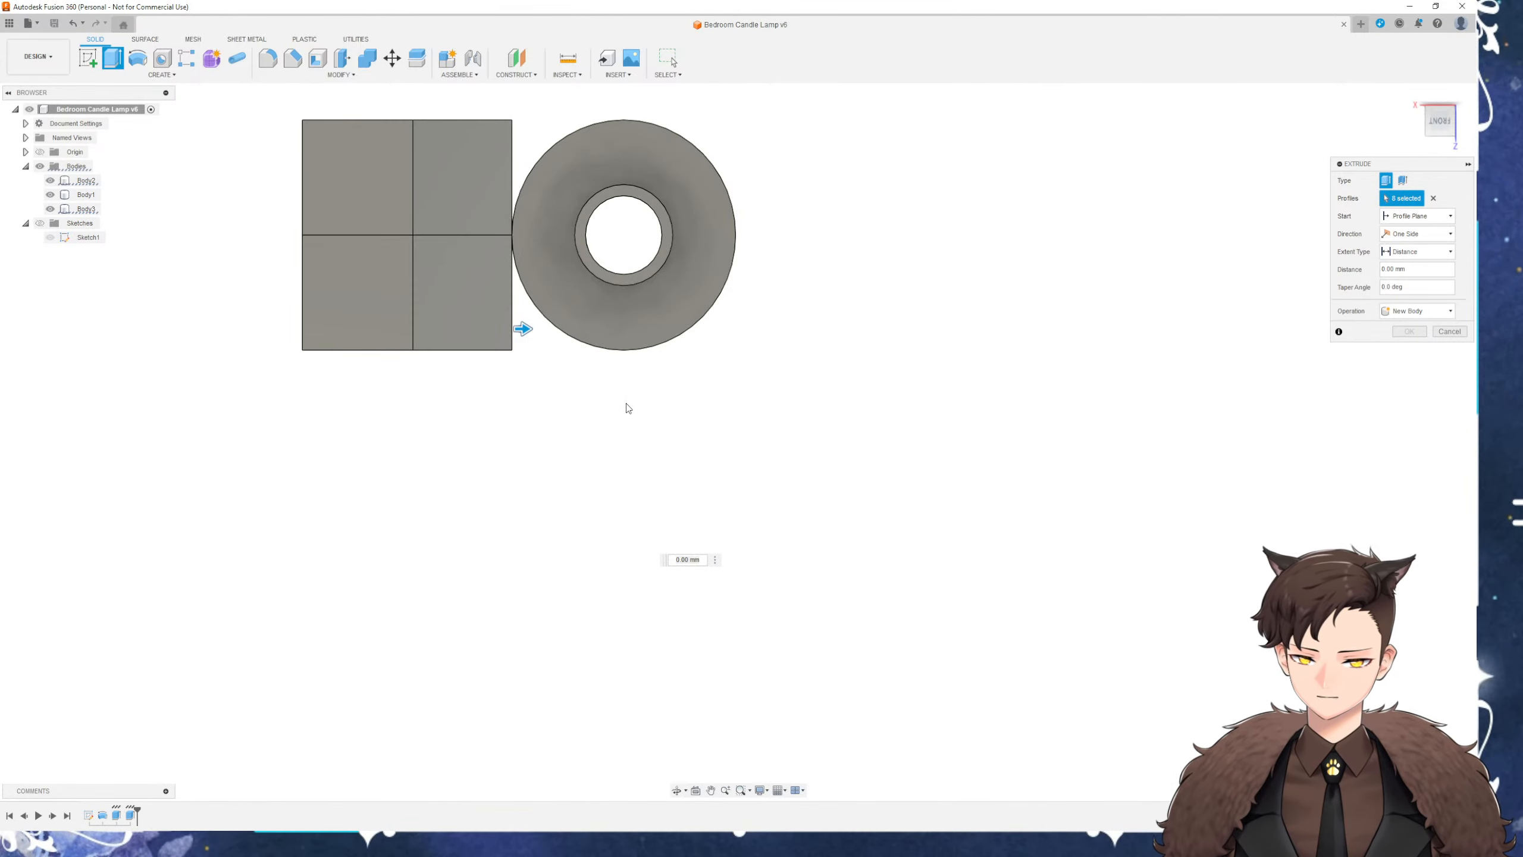
{"action": "left_click_drag", "start_coordinate": [491, 469], "coordinate": [645, 483]}
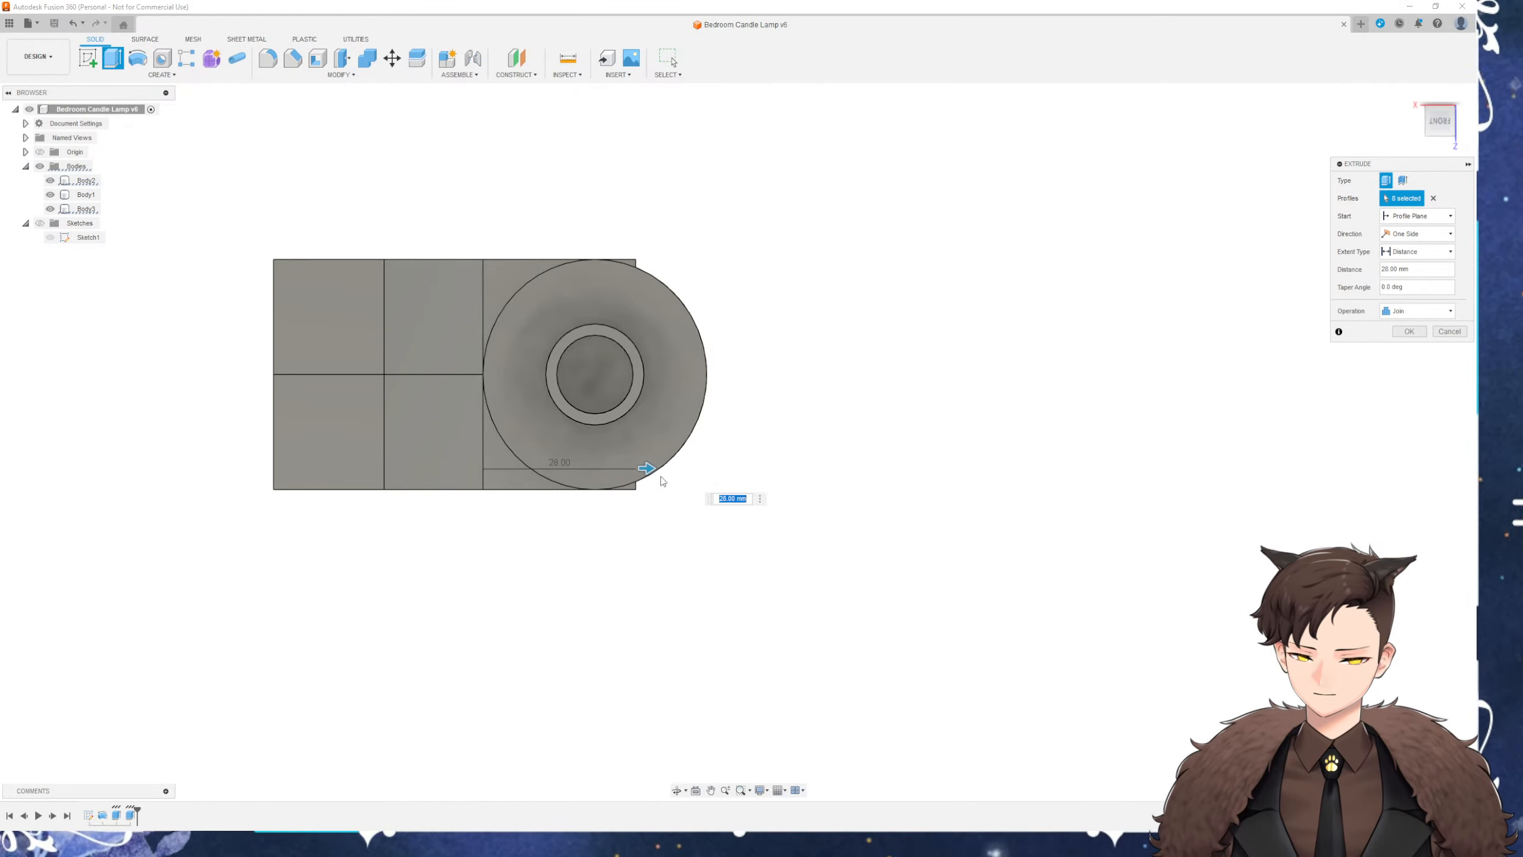
{"action": "middle_click_drag", "start_coordinate": [662, 480], "coordinate": [632, 431], "text": "shift"}
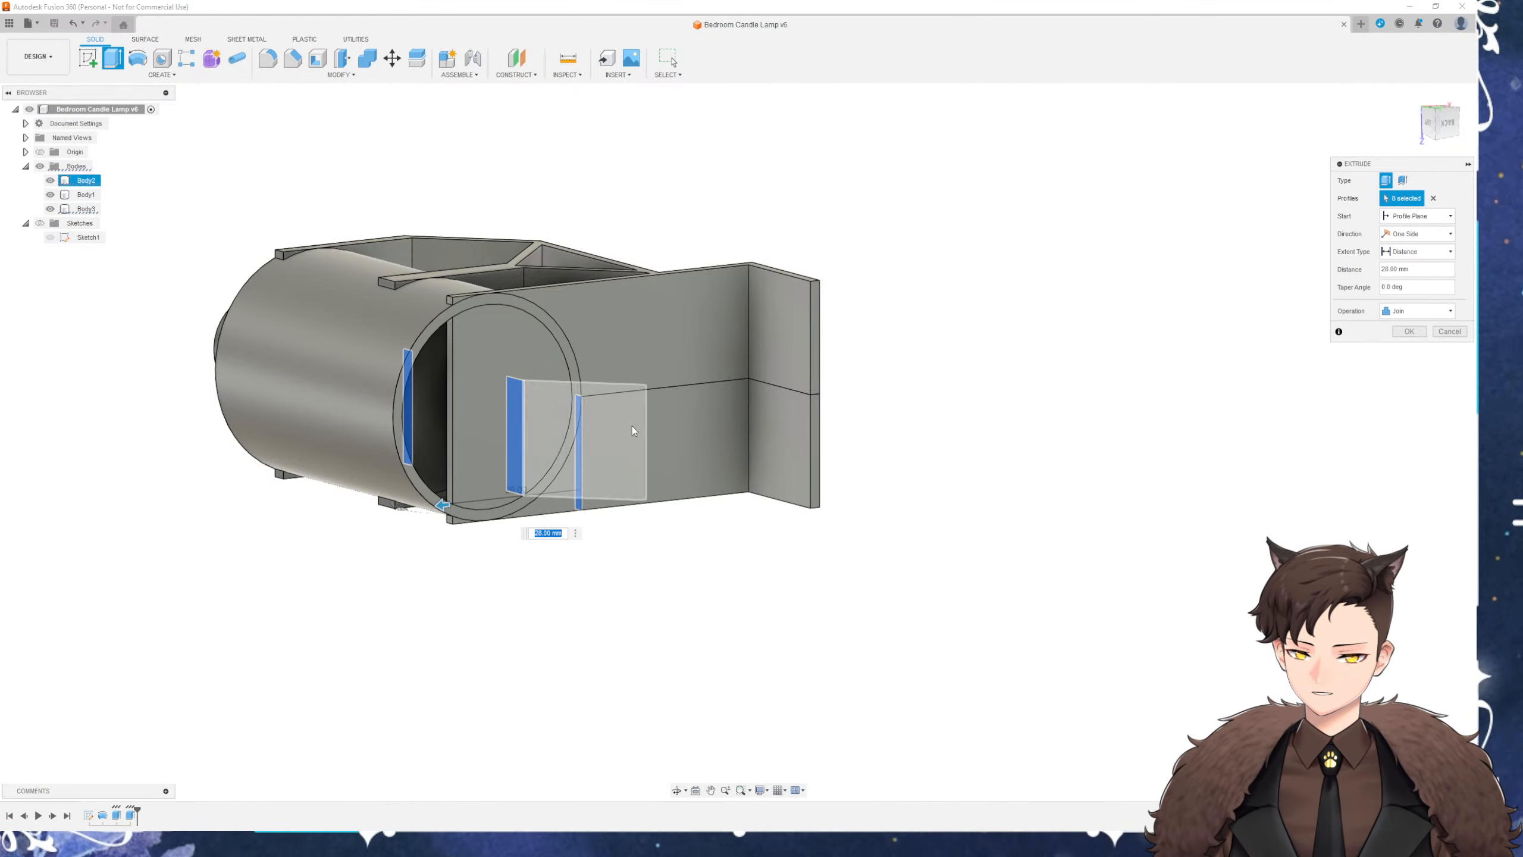
{"action": "left_click", "coordinate": [1419, 311]}
{"action": "left_click", "coordinate": [1409, 361]}
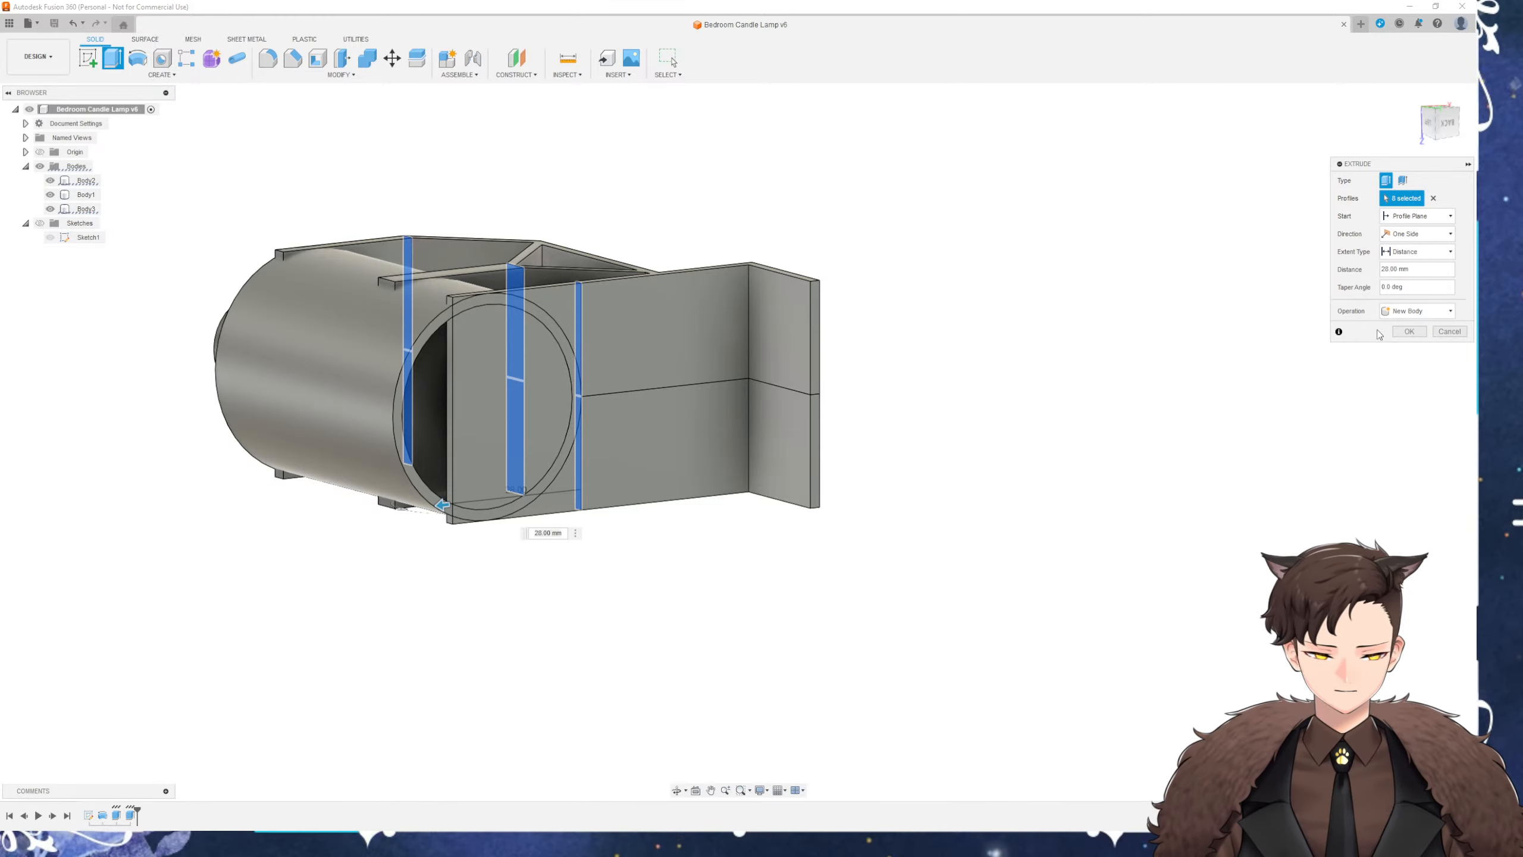
{"action": "left_click", "coordinate": [1408, 331]}
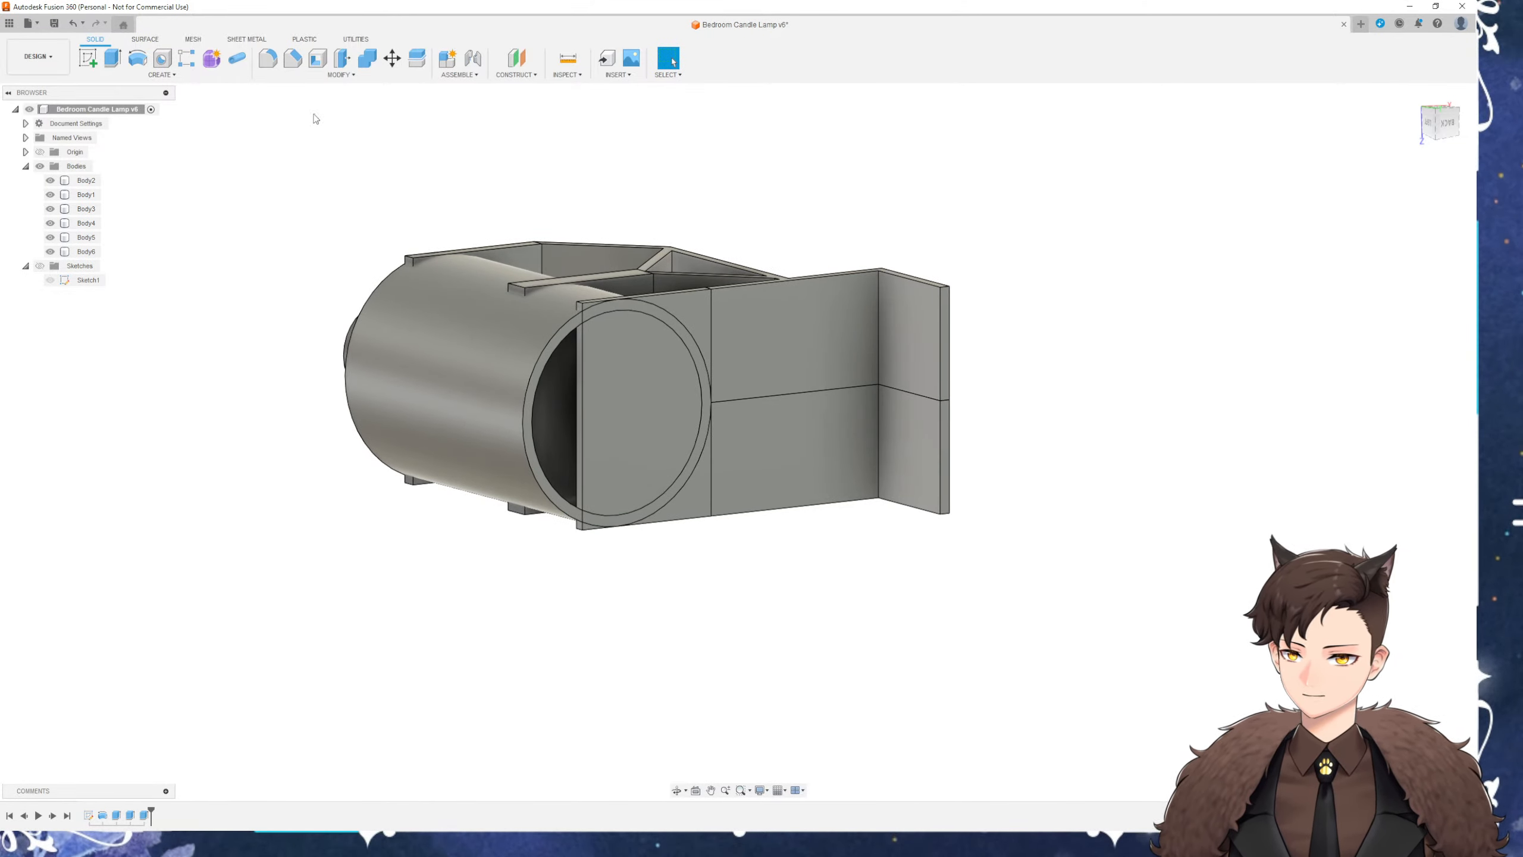
Split the three bracket arm bodies that run into the cylinder, using the cylinder's outer face as the splitting tool
{"action": "left_click", "coordinate": [318, 59]}
{"action": "left_click", "coordinate": [340, 74]}
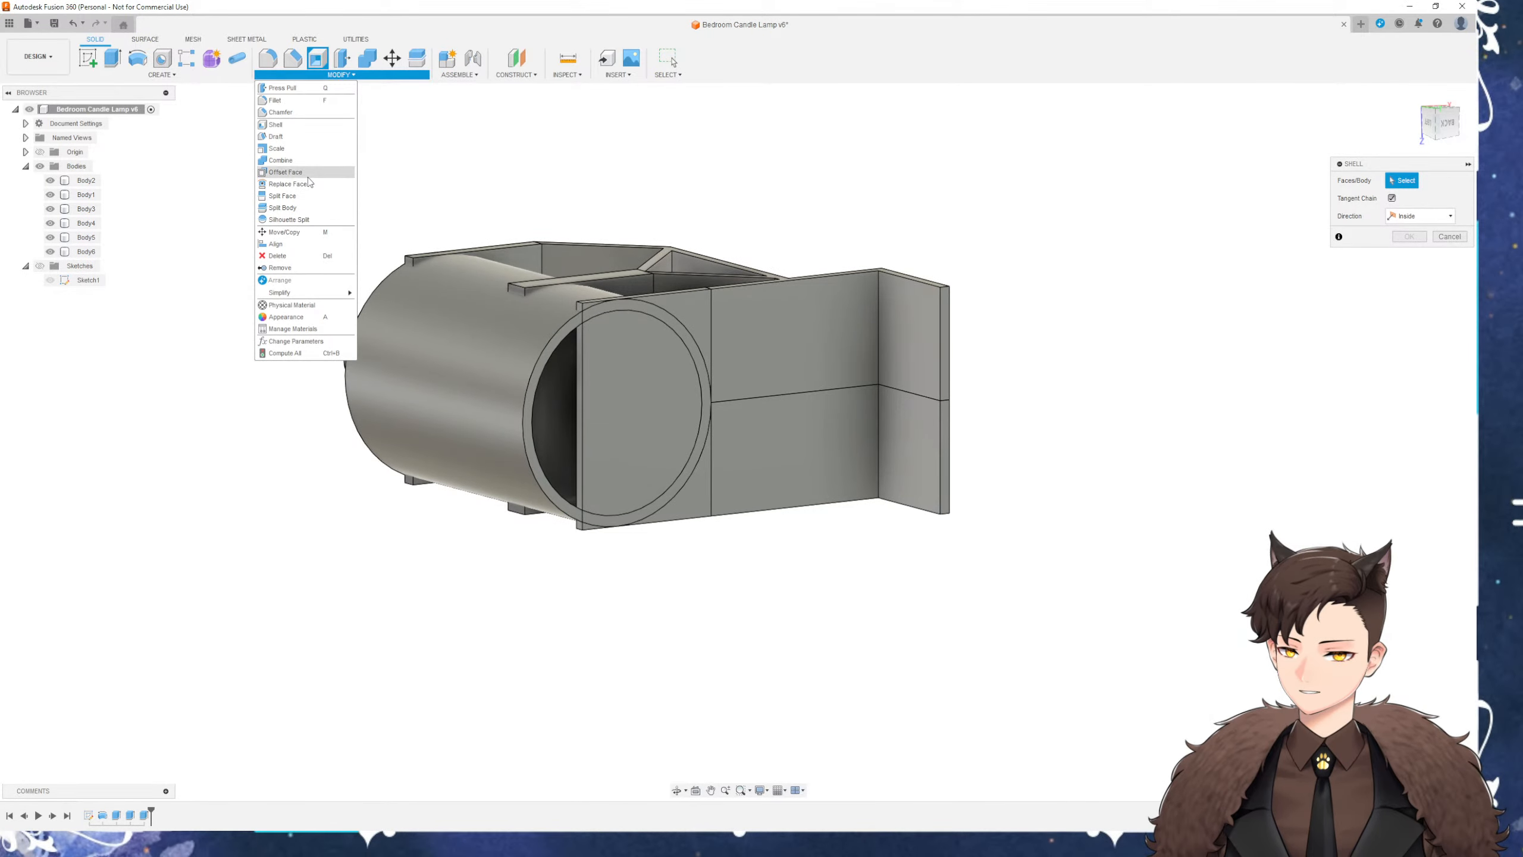
{"action": "left_click", "coordinate": [299, 207]}
{"action": "left_click", "coordinate": [645, 398]}
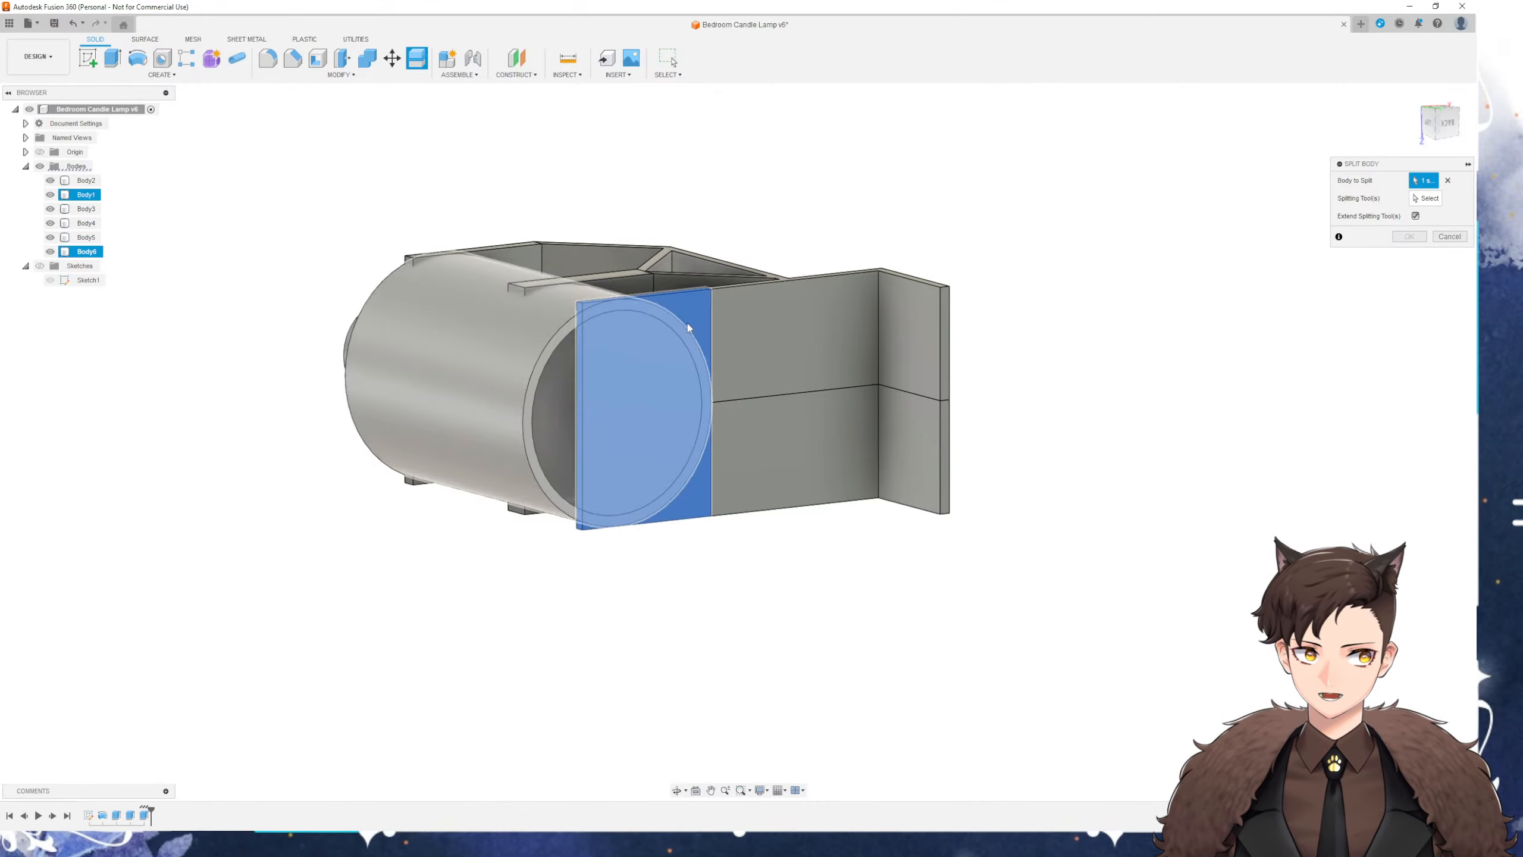
{"action": "middle_click_drag", "start_coordinate": [645, 398], "coordinate": [664, 324], "text": "shift"}
{"action": "left_click", "coordinate": [607, 322]}
{"action": "left_click", "coordinate": [565, 204]}
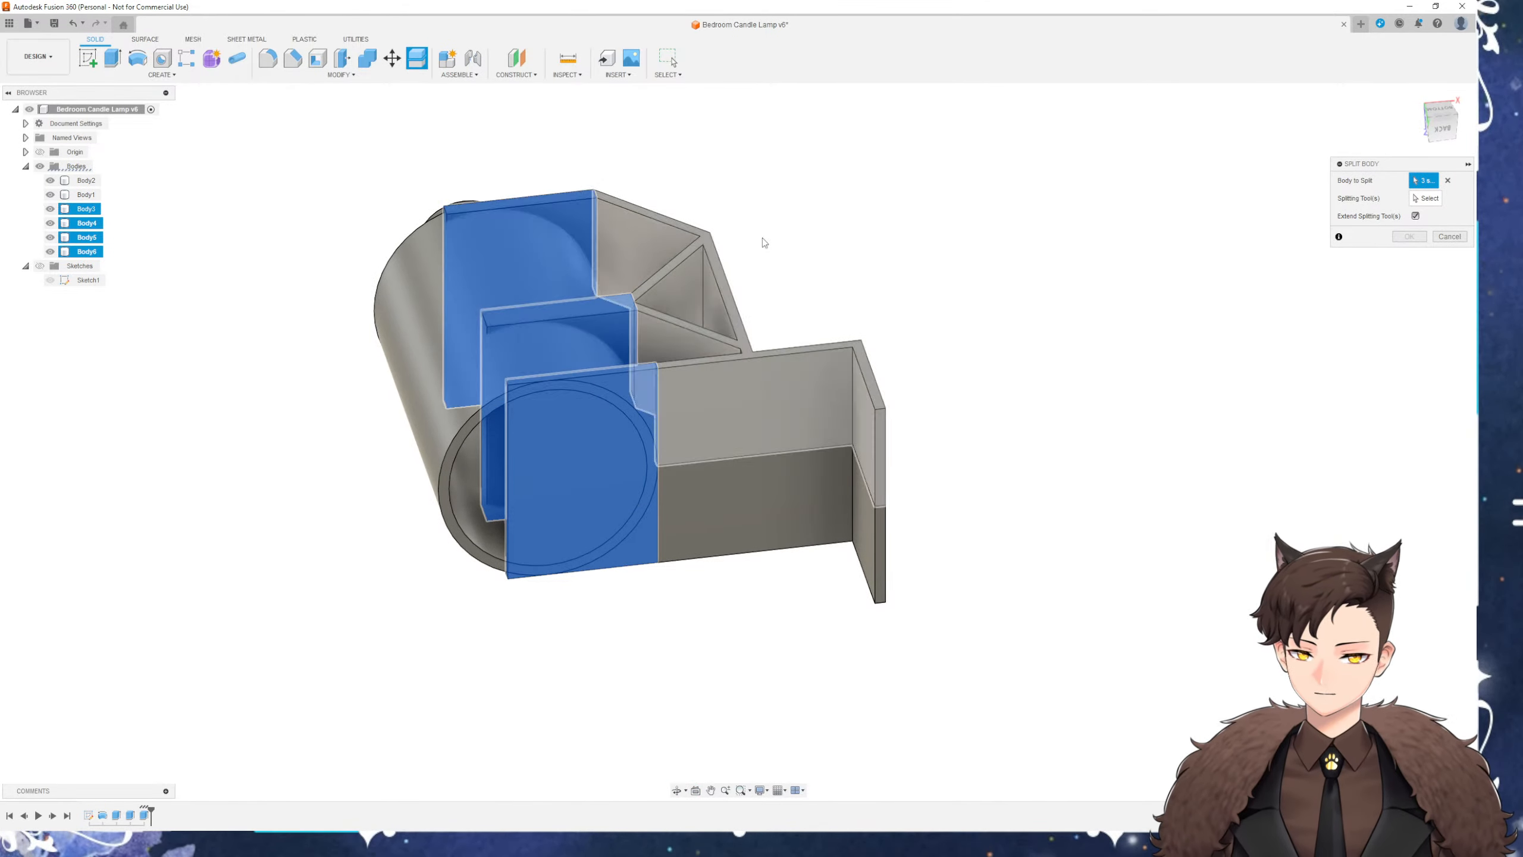
{"action": "left_click", "coordinate": [1425, 198]}
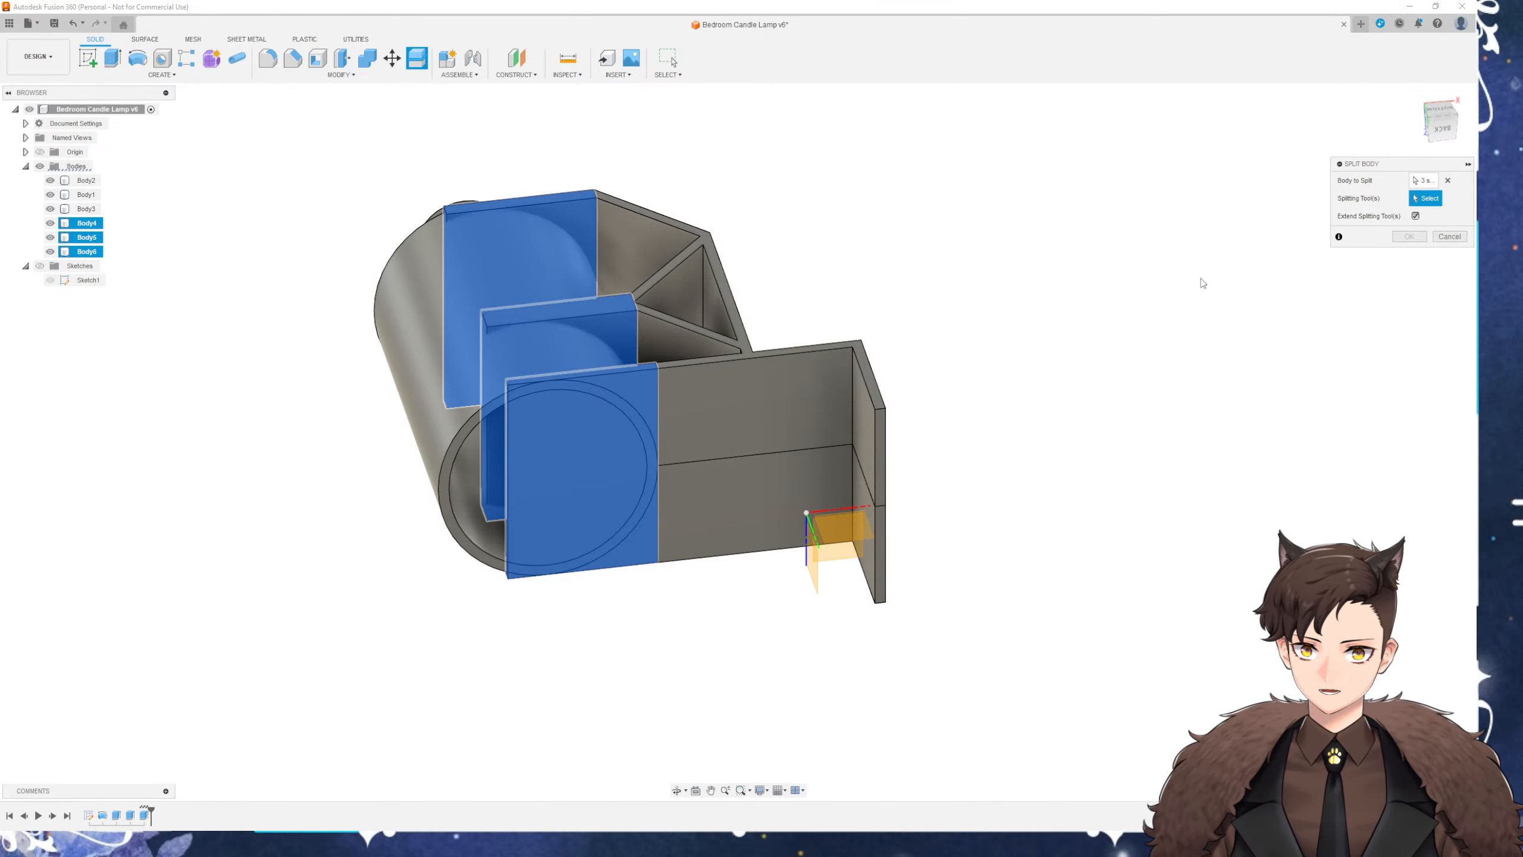
{"action": "left_click", "coordinate": [451, 317]}
{"action": "middle_click_drag", "start_coordinate": [288, 564], "coordinate": [399, 546], "text": "shift"}
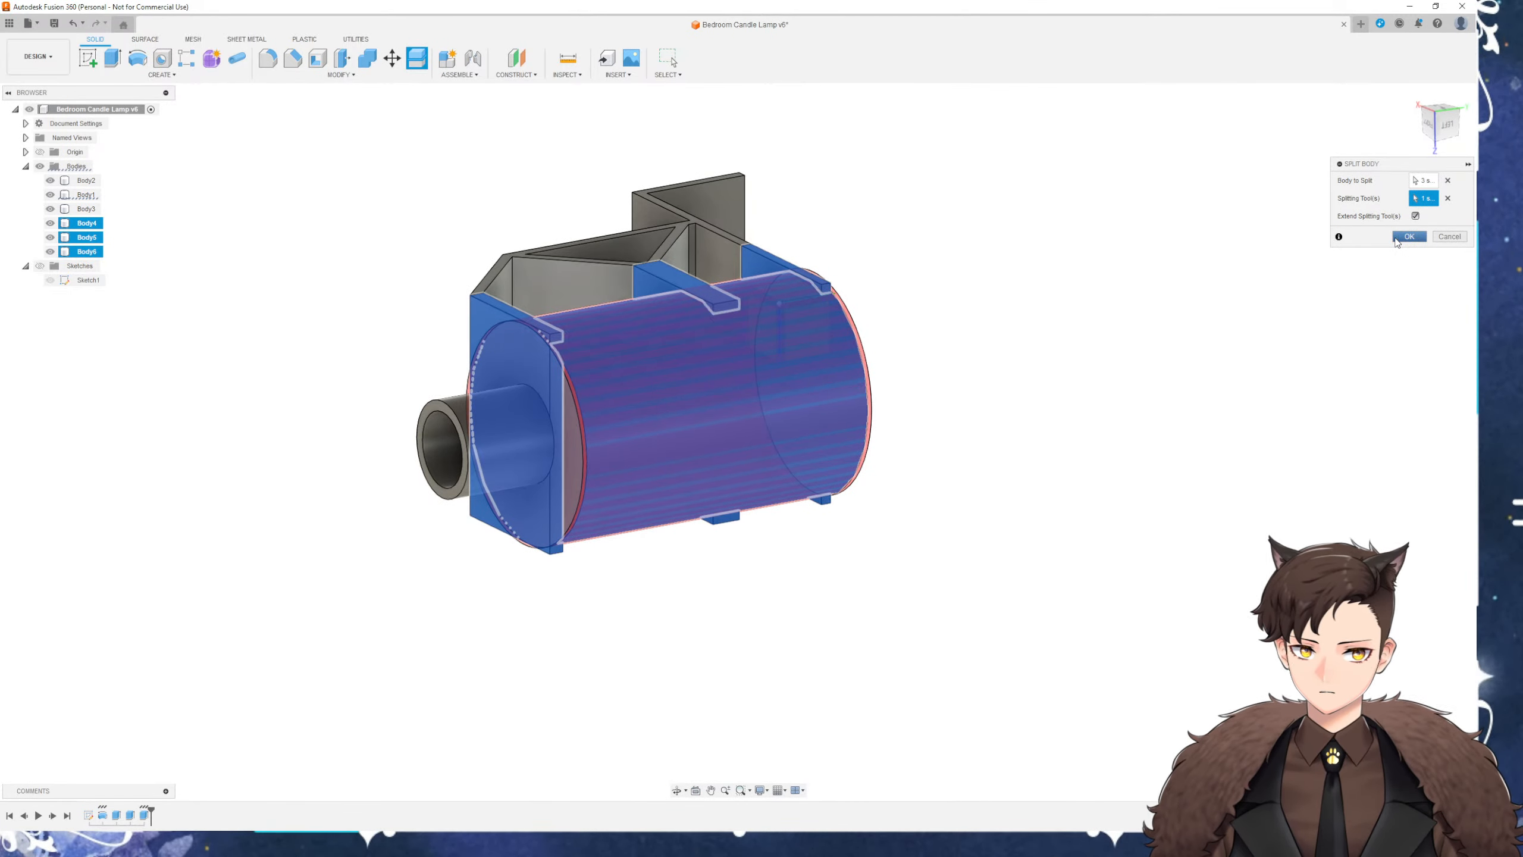
{"action": "left_click", "coordinate": [1408, 236]}
Check the split pieces inside the cylinder and hide the cylinder body
{"action": "middle_click_drag", "start_coordinate": [954, 507], "coordinate": [774, 526], "text": "shift"}
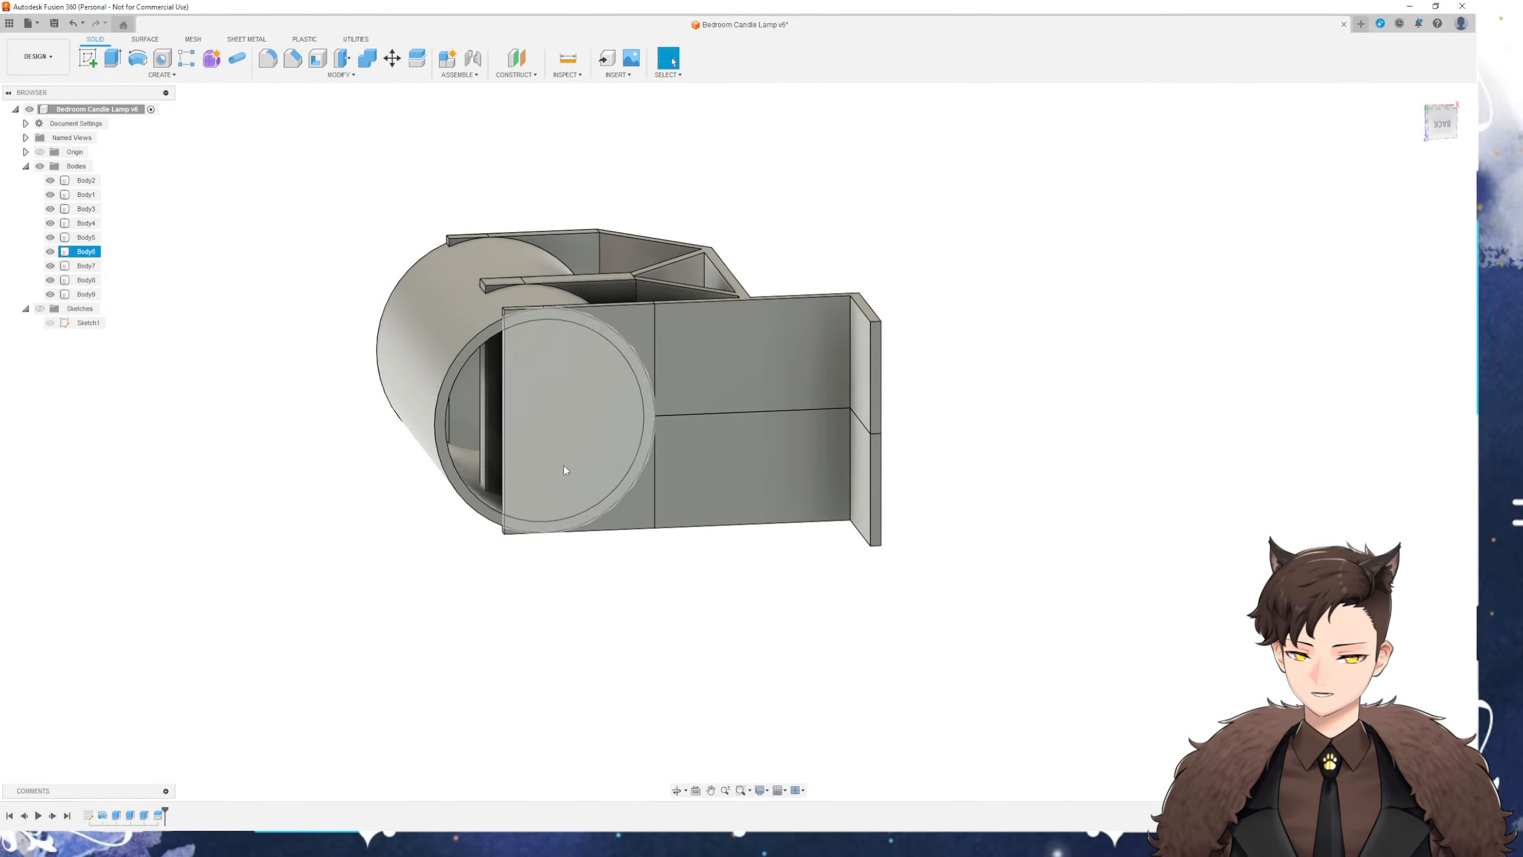
{"action": "left_click", "coordinate": [94, 257]}
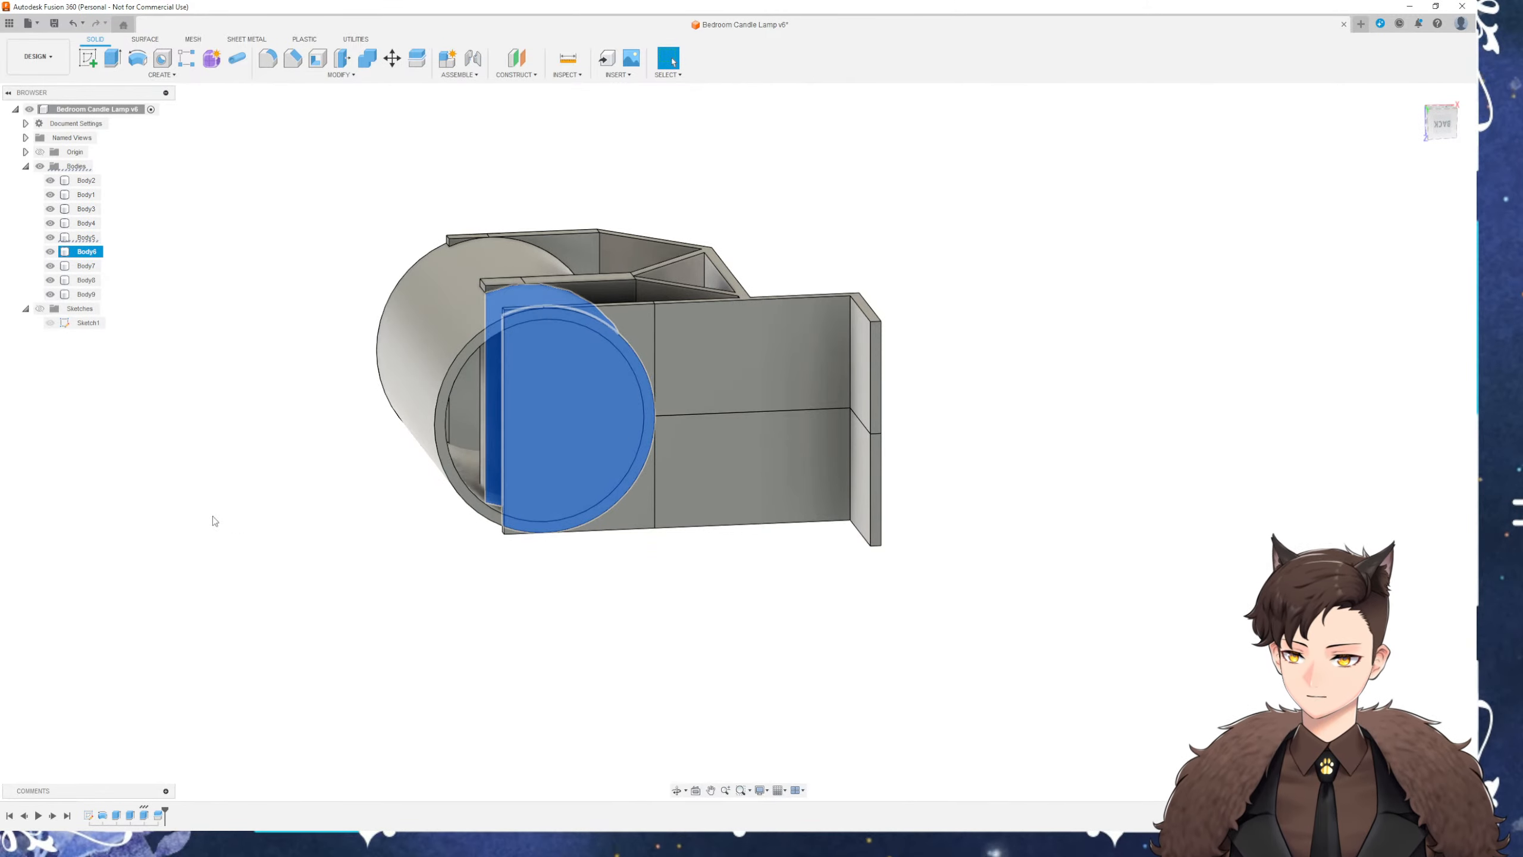
{"action": "middle_click_drag", "start_coordinate": [211, 504], "coordinate": [326, 503], "text": "shift"}
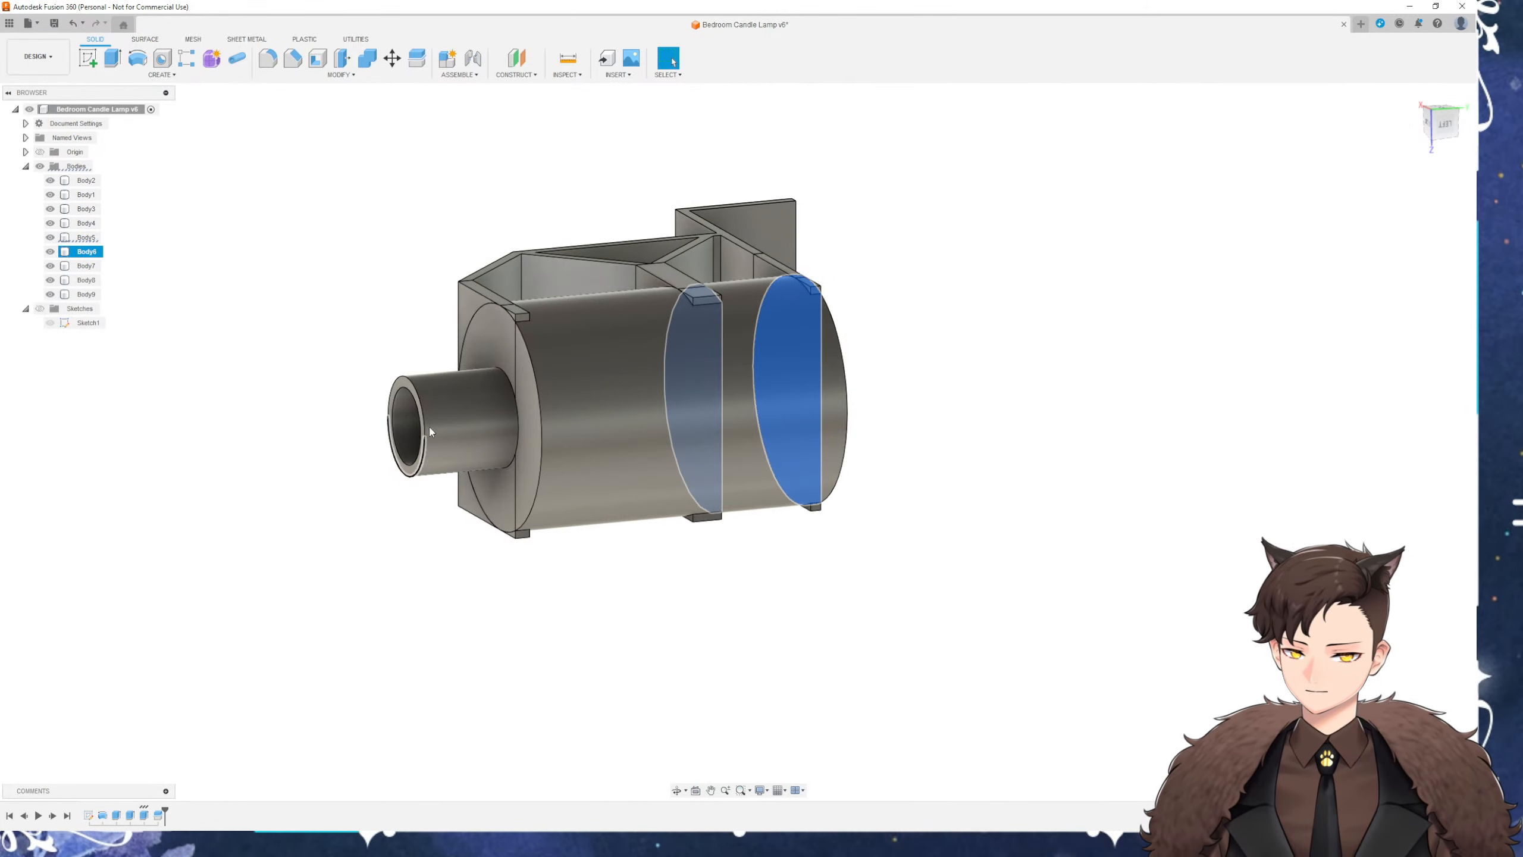
{"action": "middle_click_drag", "start_coordinate": [638, 438], "coordinate": [462, 376], "text": "shift"}
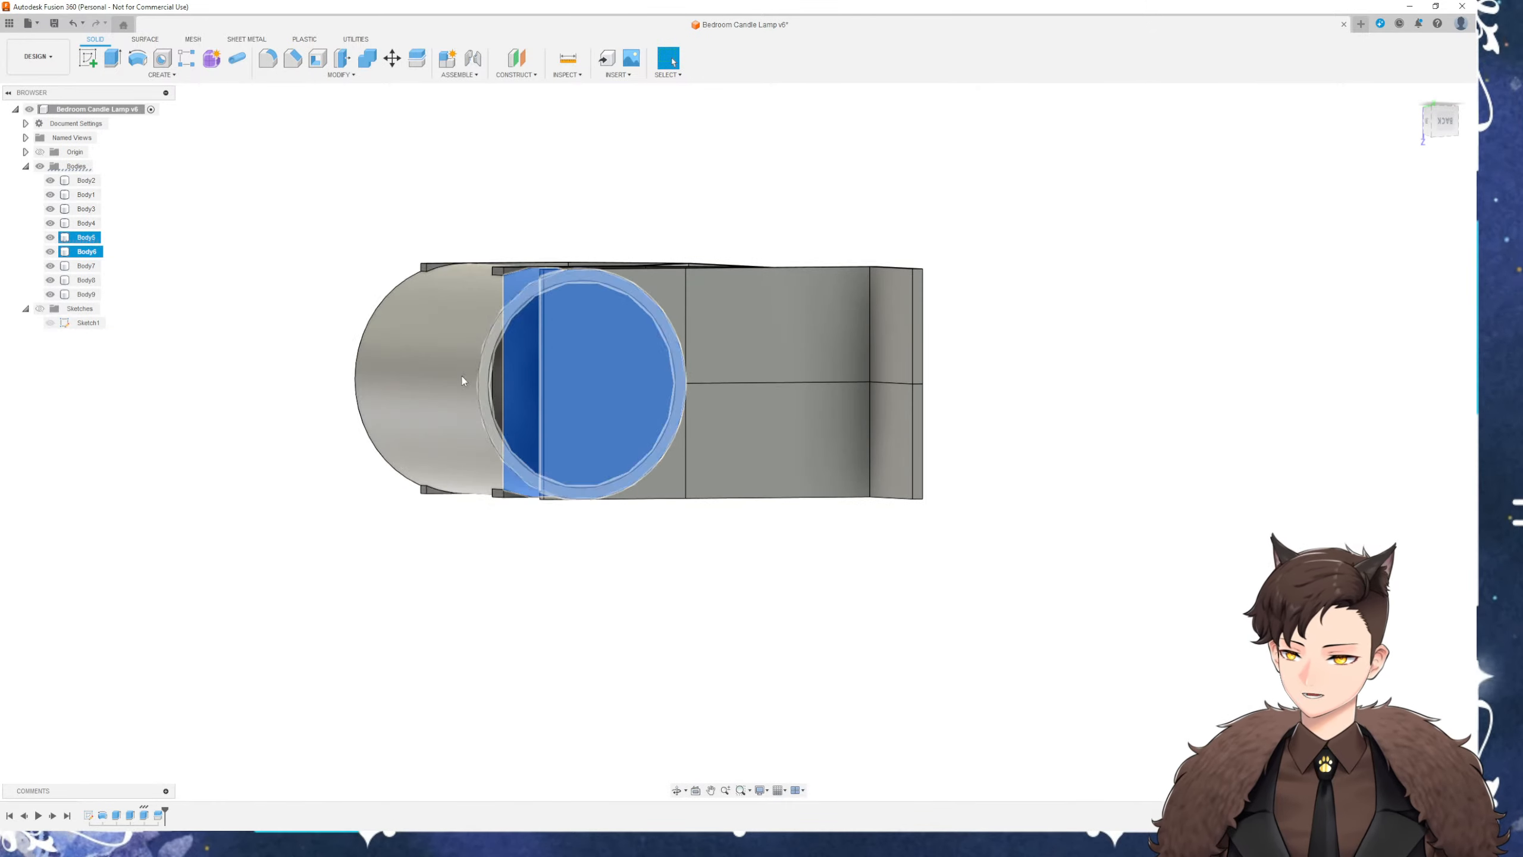
{"action": "left_click", "coordinate": [399, 405]}
{"action": "left_click", "coordinate": [51, 195]}
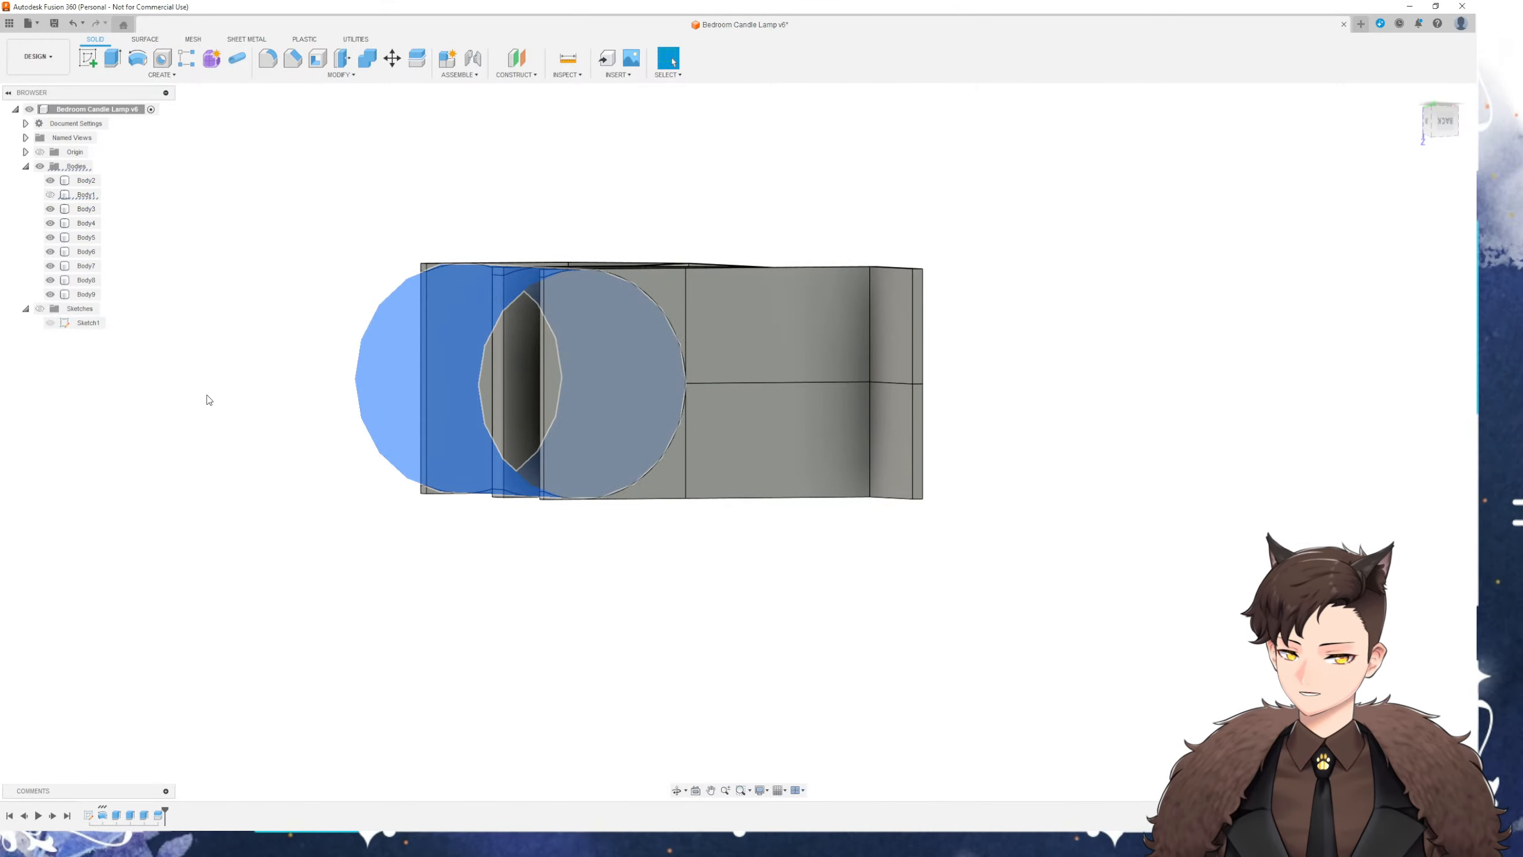
Select the three split-off pieces that filled the cylinder's space and remove them from the design
{"action": "middle_click_drag", "start_coordinate": [209, 400], "coordinate": [312, 367], "text": "shift"}
{"action": "left_click", "coordinate": [421, 338]}
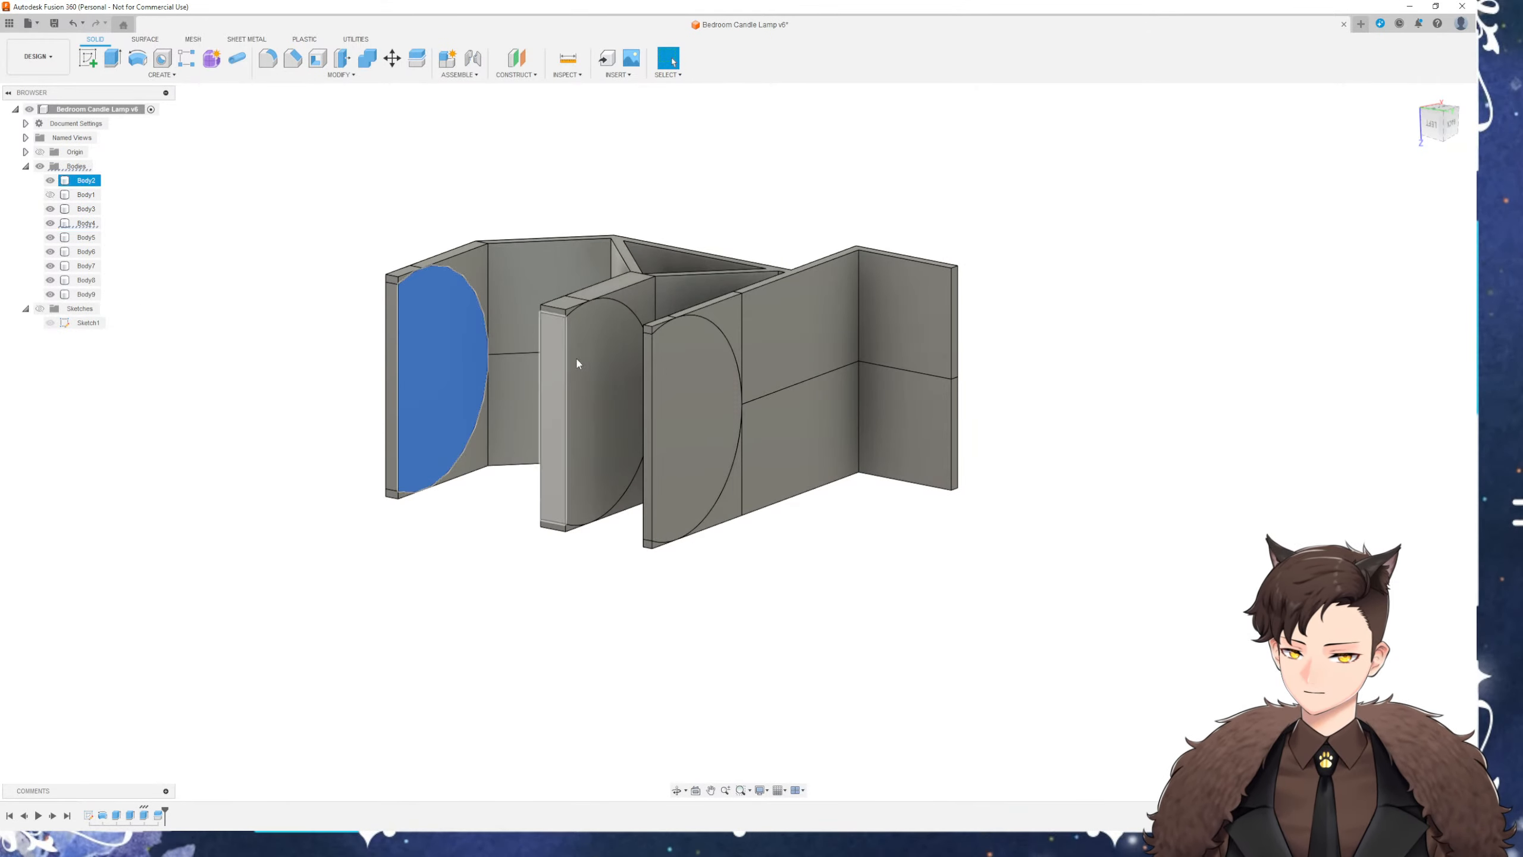
{"action": "left_click", "coordinate": [577, 363], "text": "ctrl"}
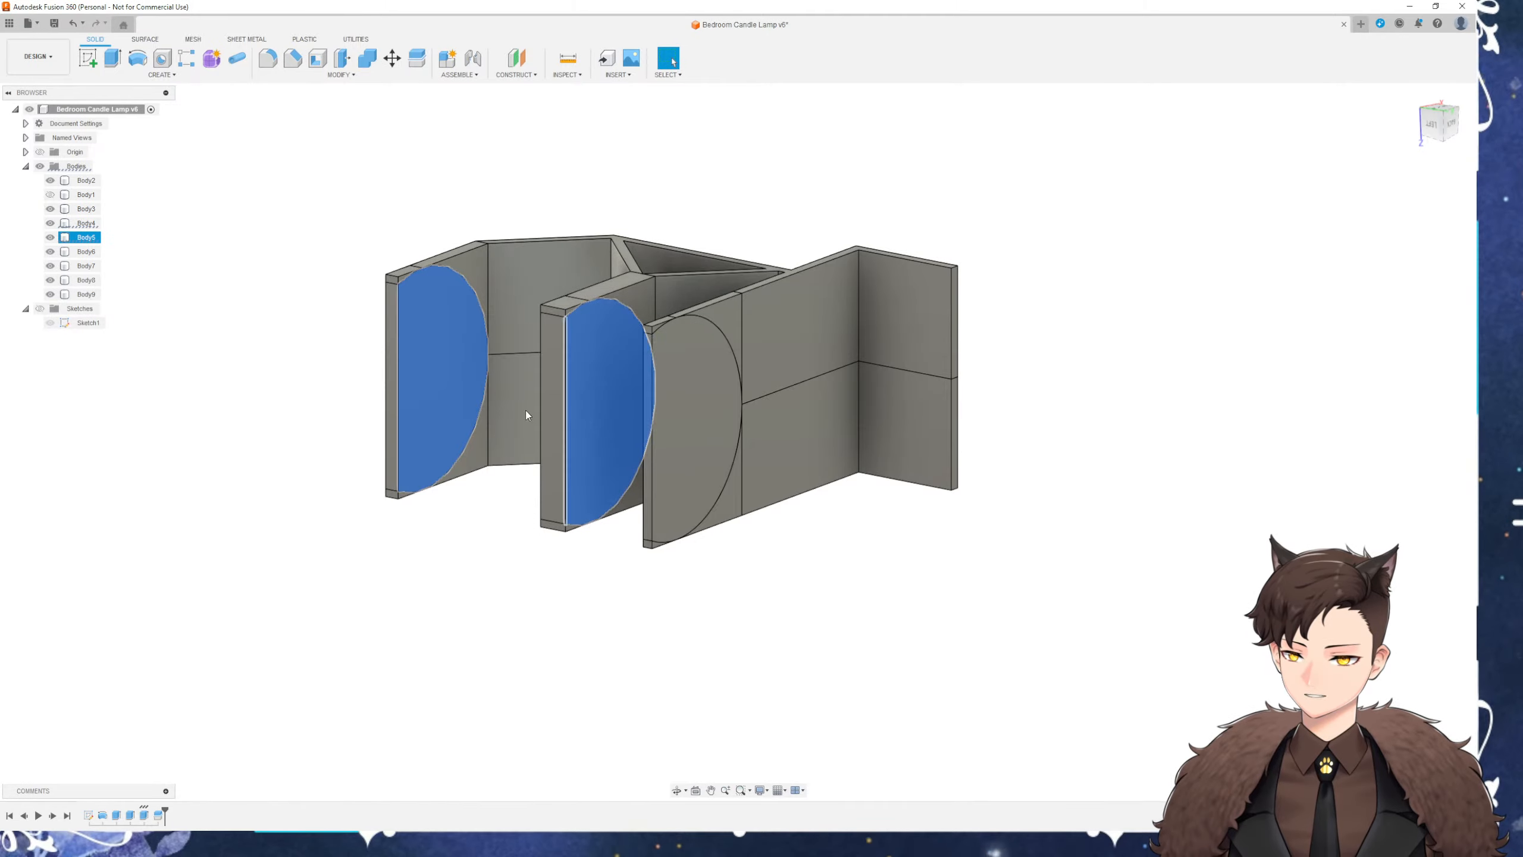
{"action": "key", "text": "Escape"}
{"action": "left_click", "coordinate": [426, 372]}
{"action": "left_click", "coordinate": [606, 394], "text": "ctrl"}
{"action": "left_click", "coordinate": [666, 403], "text": "ctrl"}
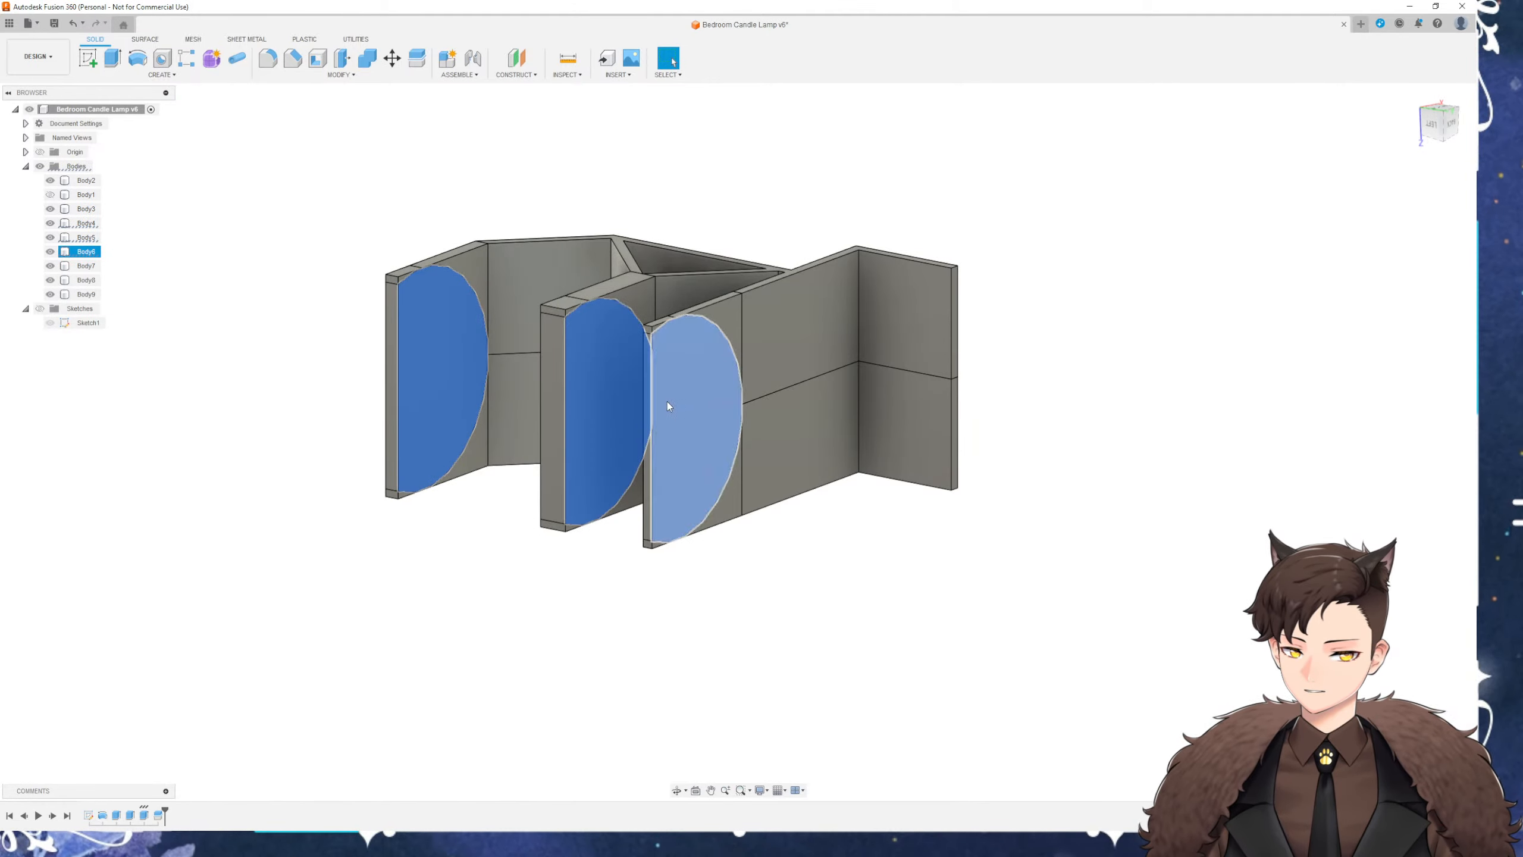
{"action": "left_click", "coordinate": [86, 251]}
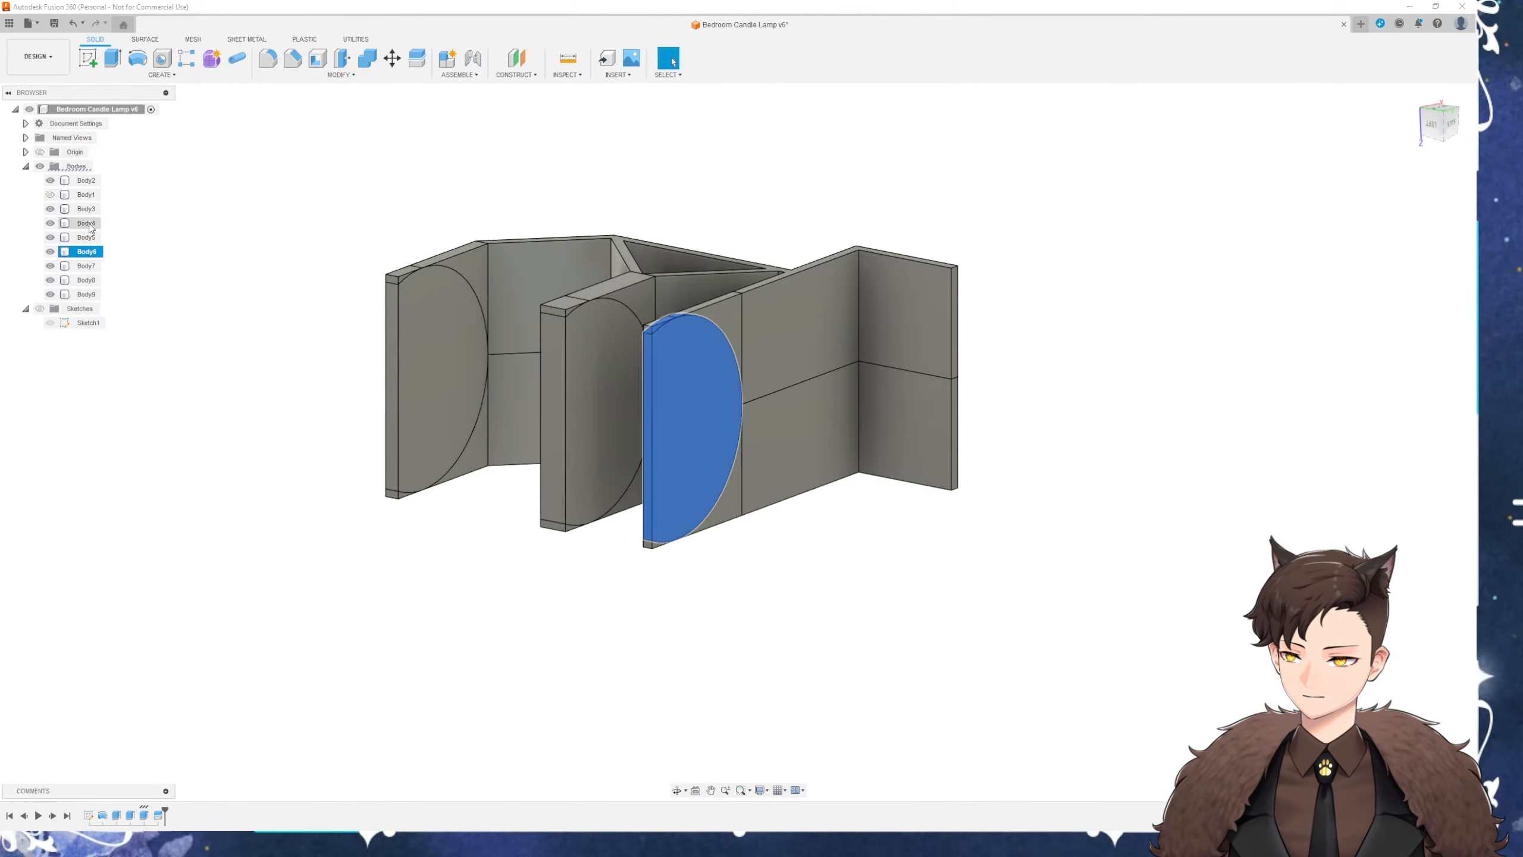
{"action": "left_click", "coordinate": [86, 223], "text": "shift"}
{"action": "right_click", "coordinate": [89, 226]}
{"action": "left_click", "coordinate": [121, 398]}
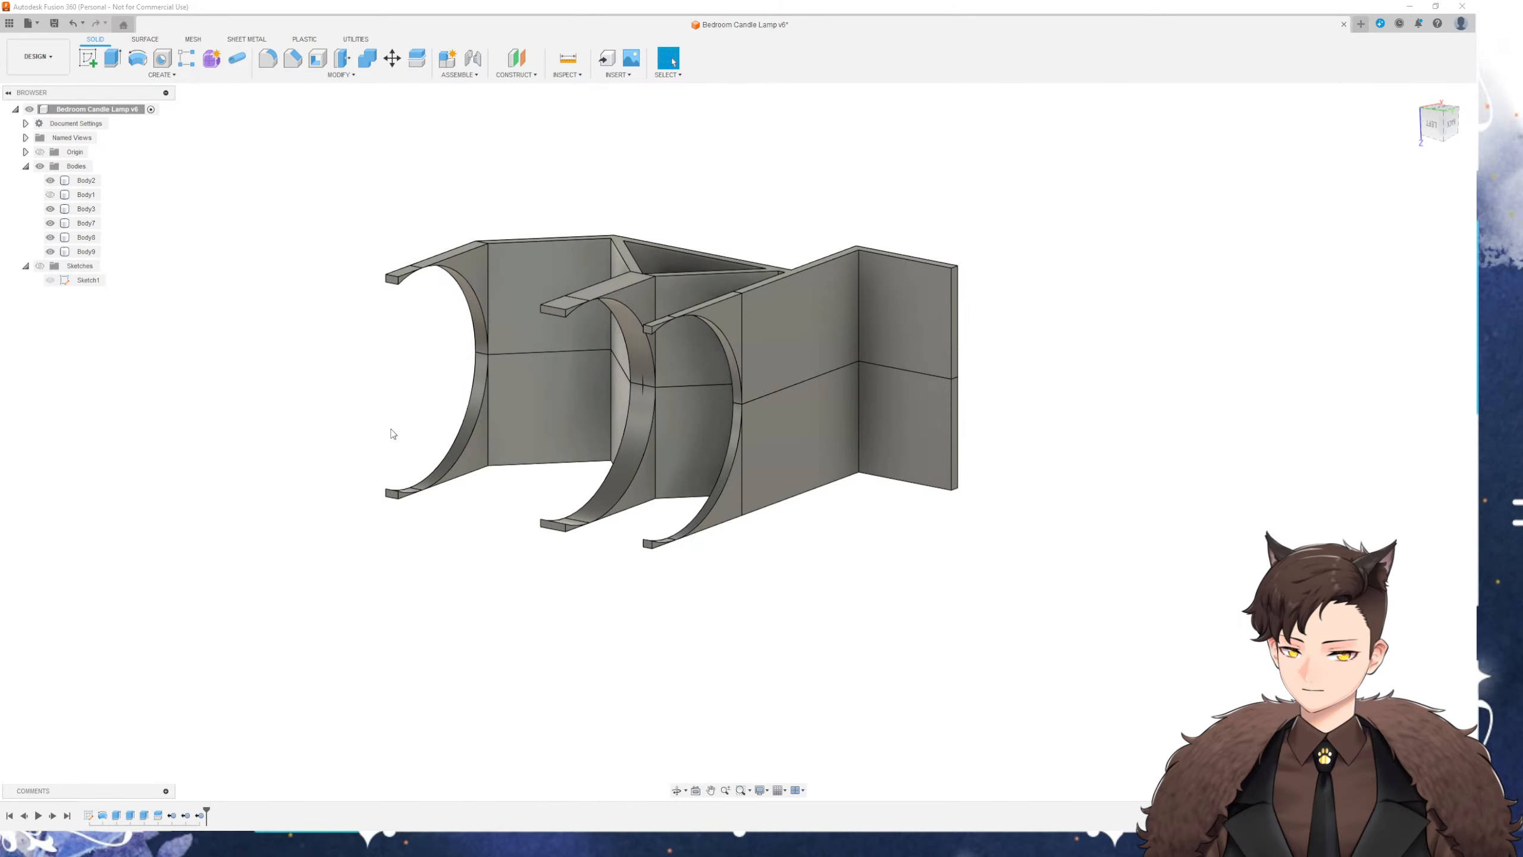
Select the three remaining curved arm bodies and inspect their tips where they extend past the cylinder's widest point
{"action": "left_click", "coordinate": [565, 309], "text": "ctrl"}
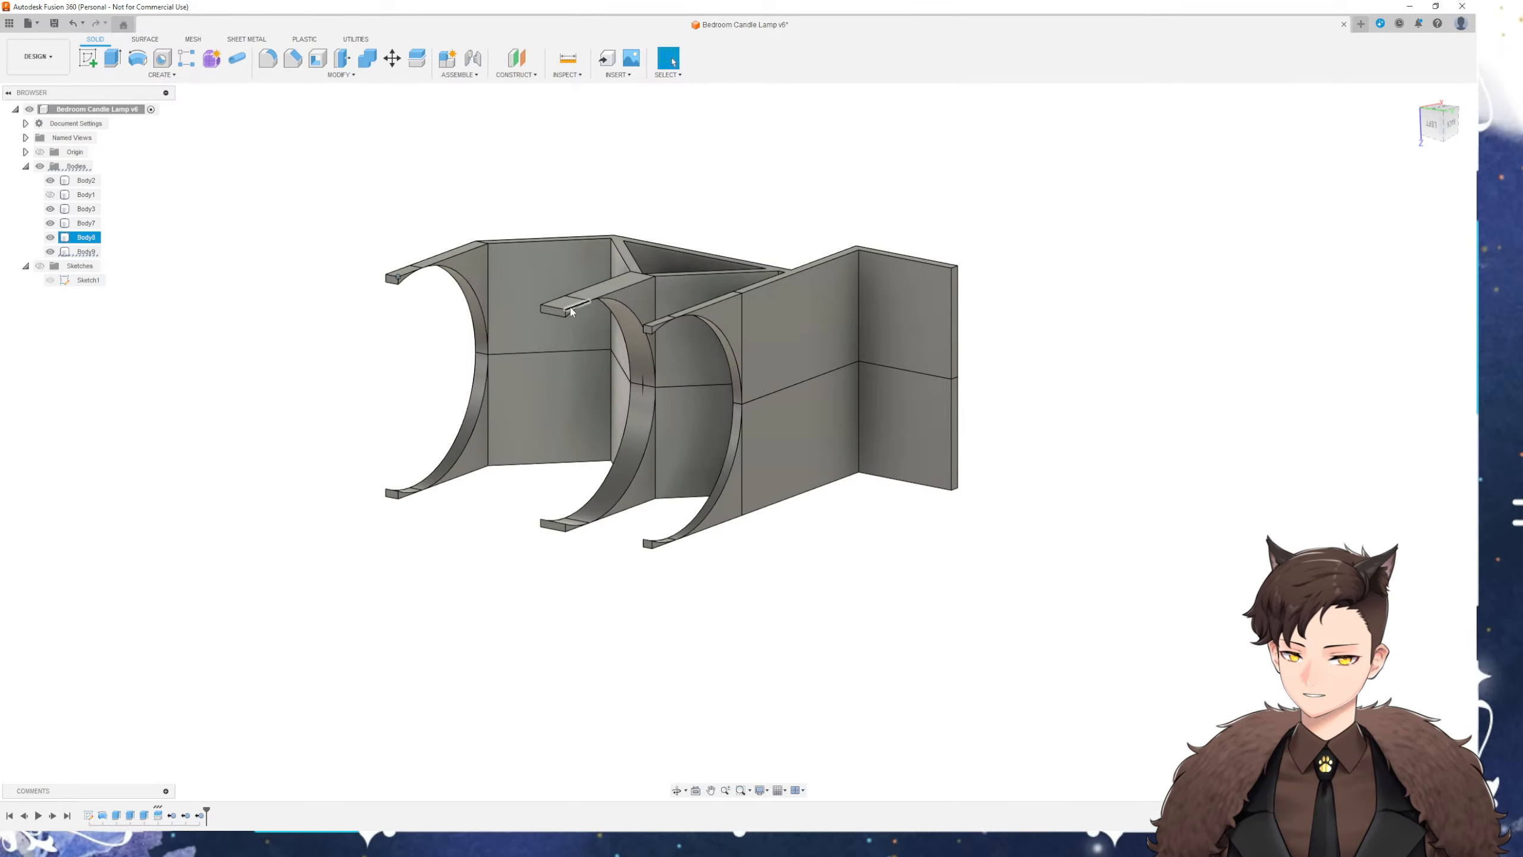
{"action": "left_click", "coordinate": [653, 327], "text": "ctrl"}
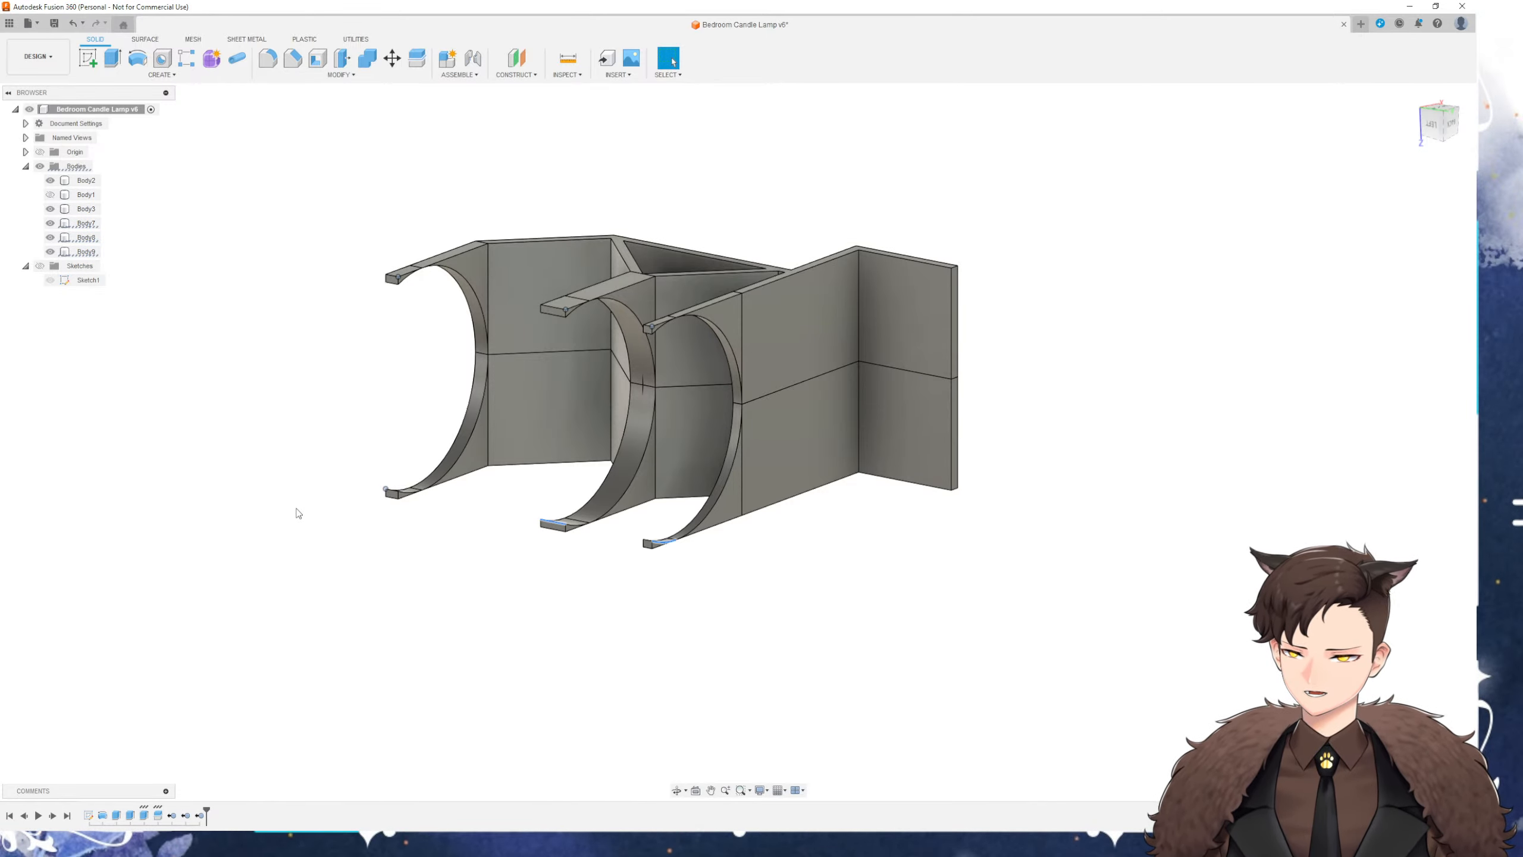
{"action": "left_click", "coordinate": [86, 252]}
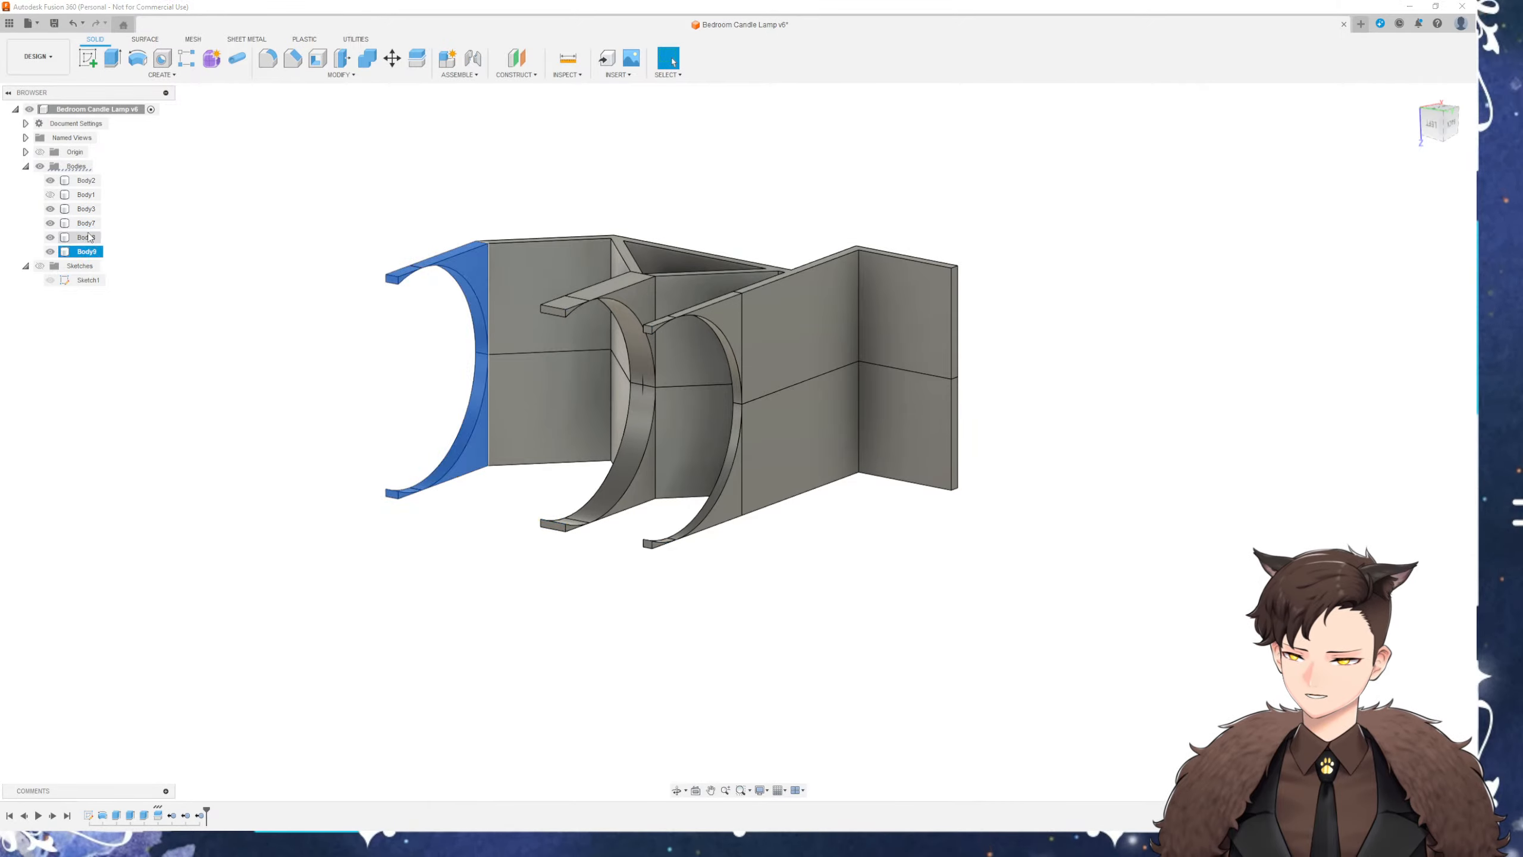
{"action": "left_click", "coordinate": [89, 223], "text": "shift"}
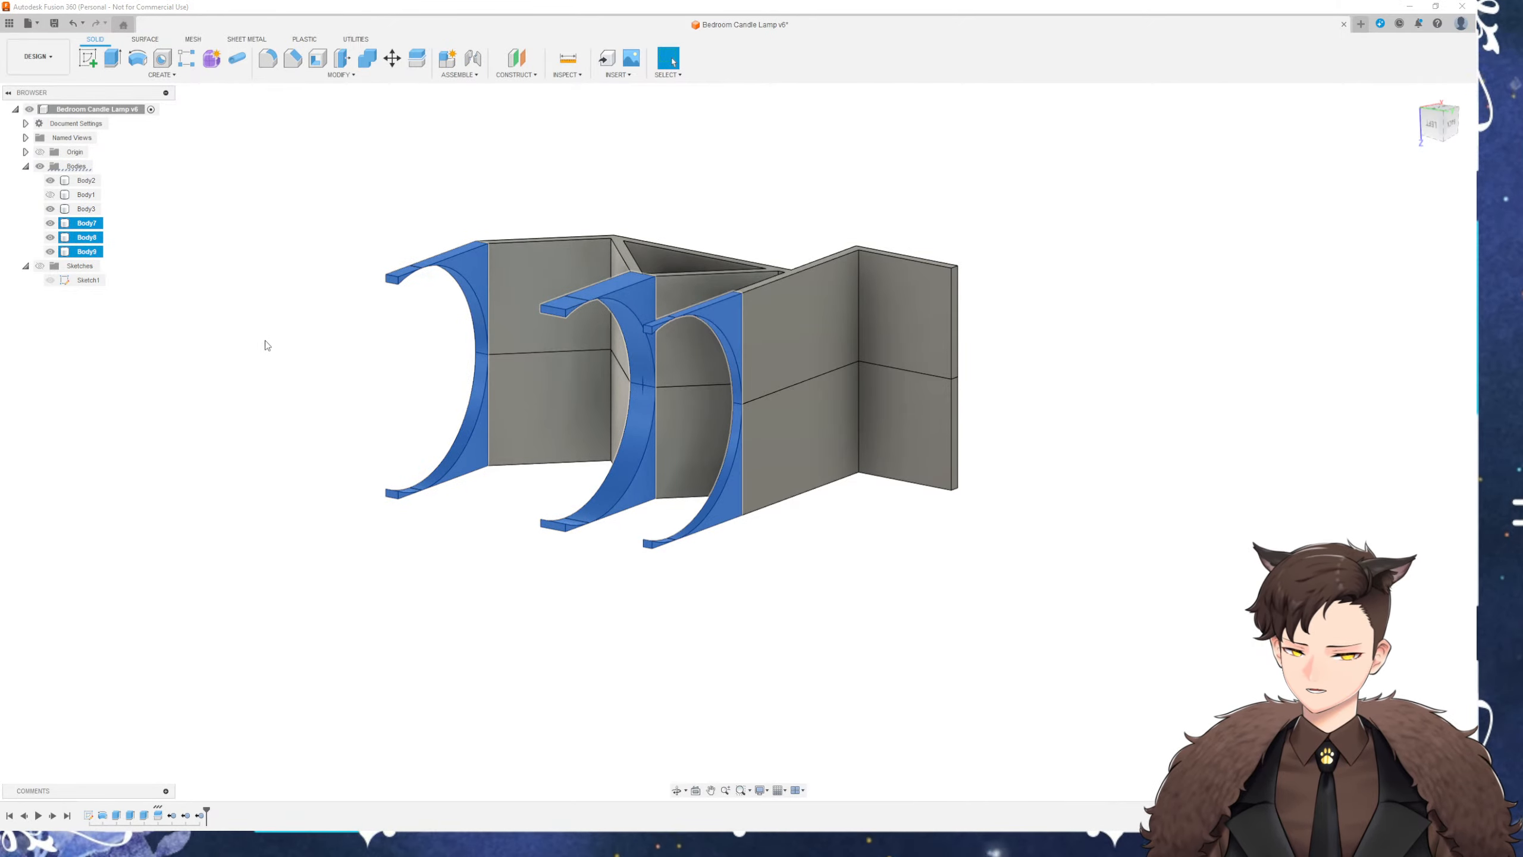
{"action": "middle_click_drag", "start_coordinate": [282, 349], "coordinate": [311, 400], "text": "shift"}
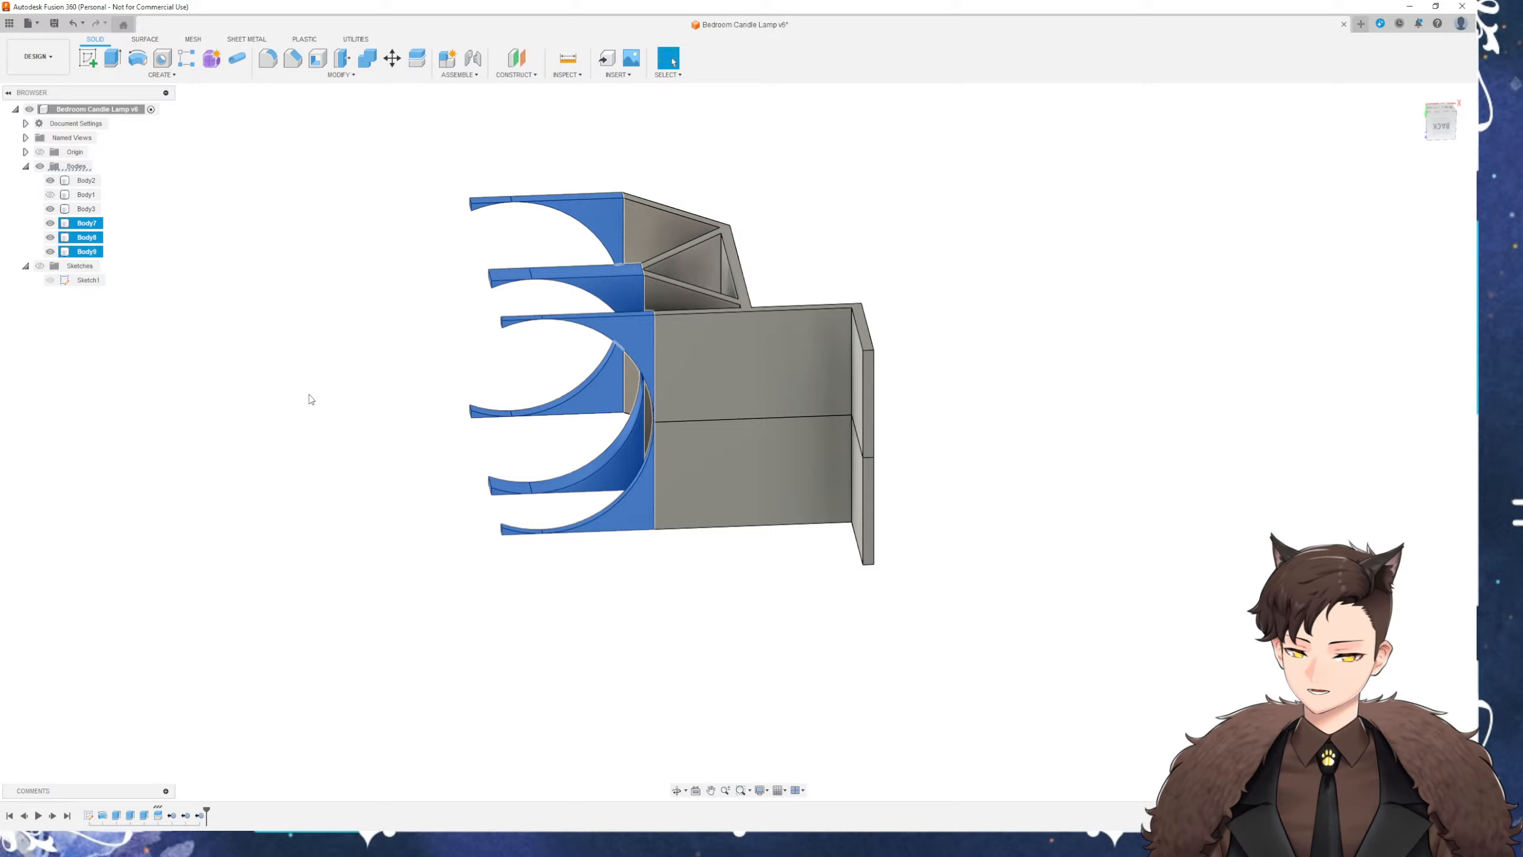
Edit the arm extrusion, show the cylinder body again, and shorten the arms to 21 mm in the back view
{"action": "double_click", "coordinate": [144, 816]}
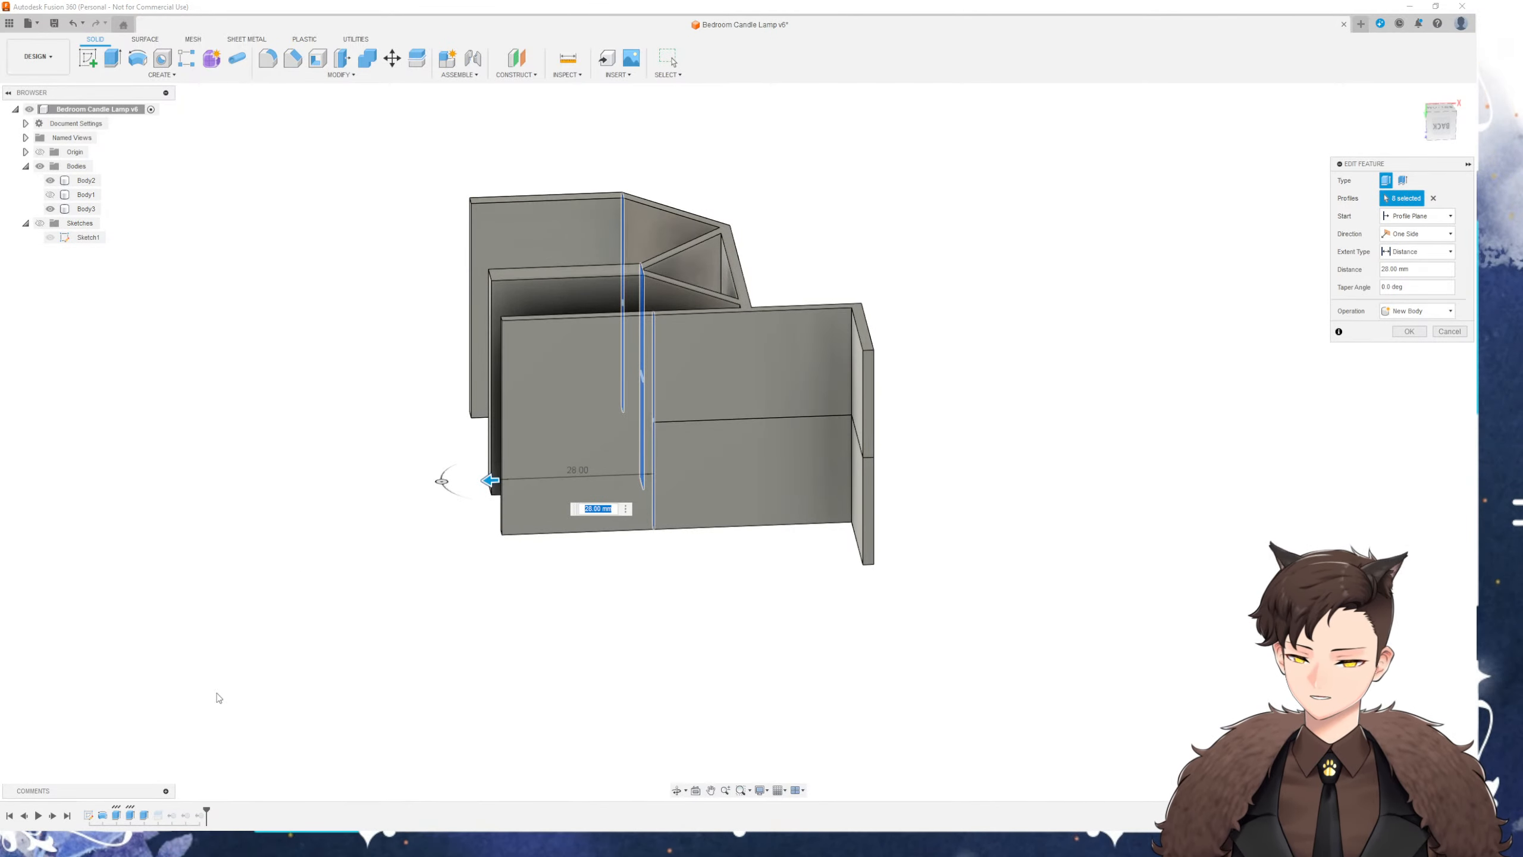
{"action": "left_click", "coordinate": [50, 197]}
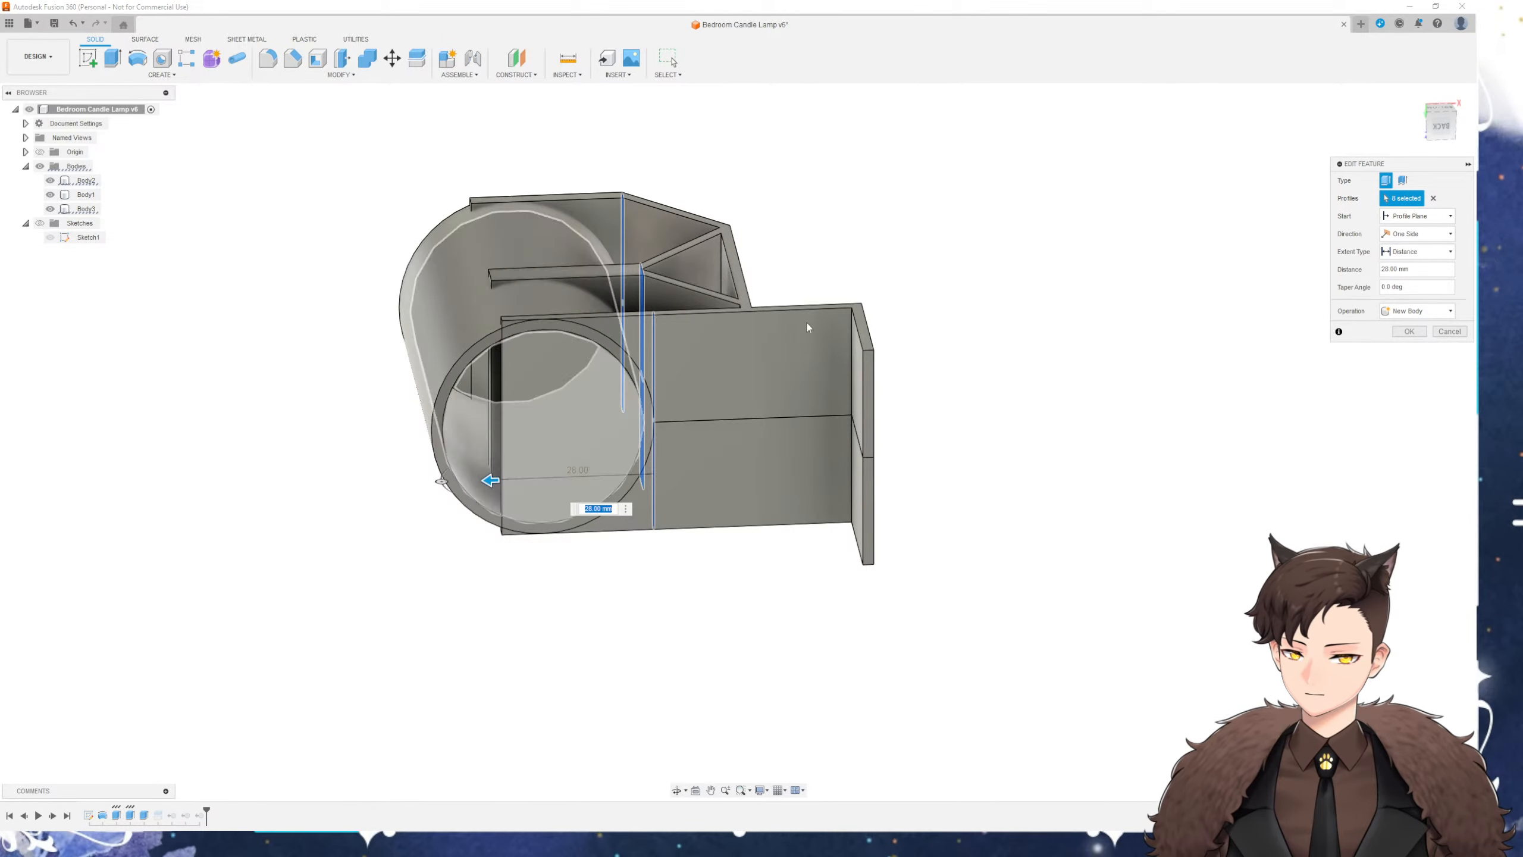
{"action": "left_click", "coordinate": [1441, 125]}
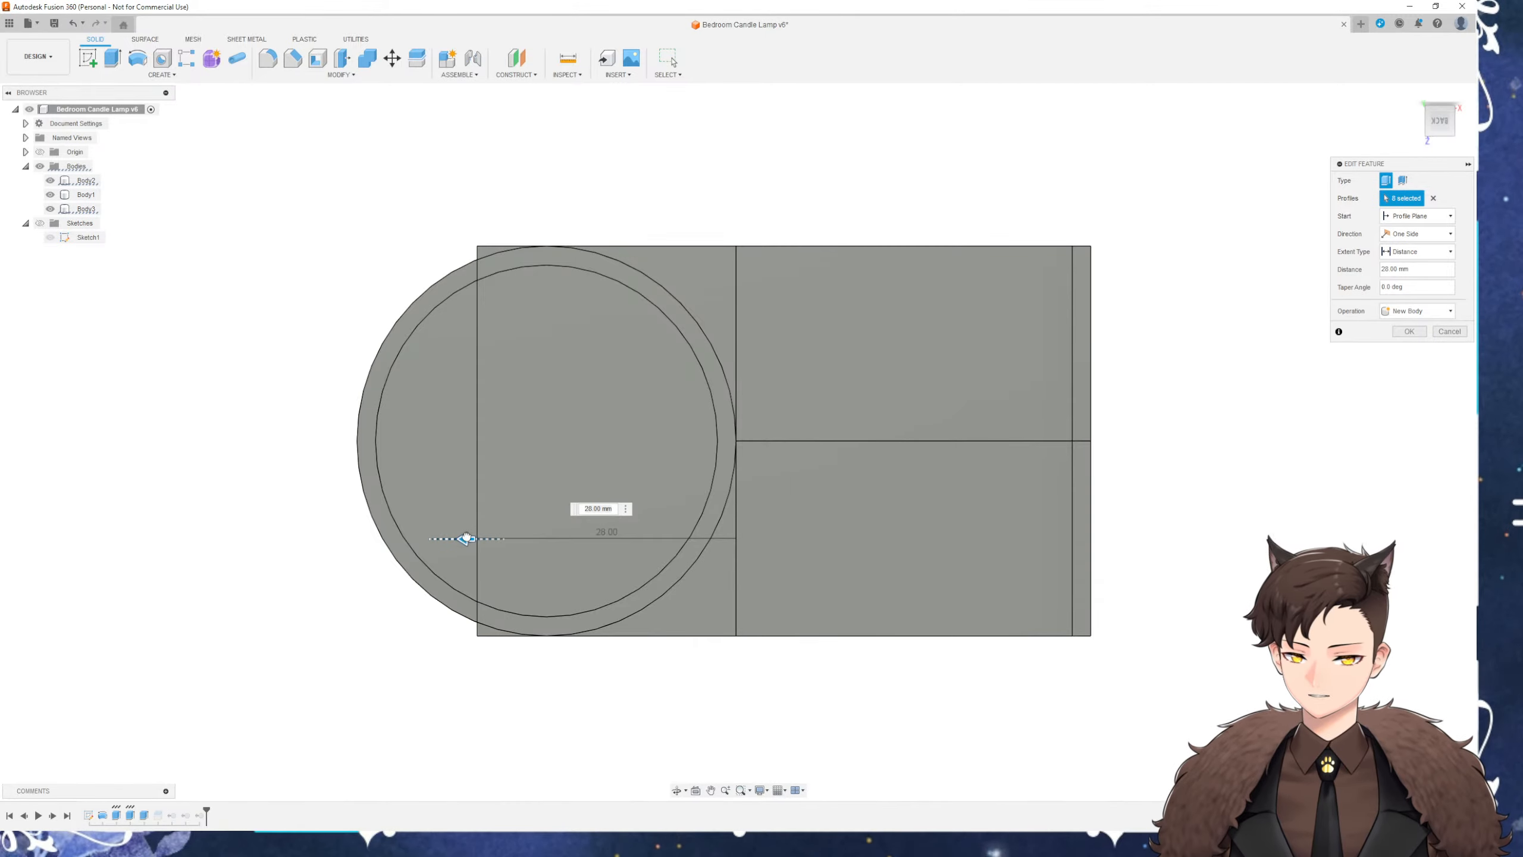
{"action": "left_click_drag", "start_coordinate": [466, 539], "coordinate": [532, 539]}
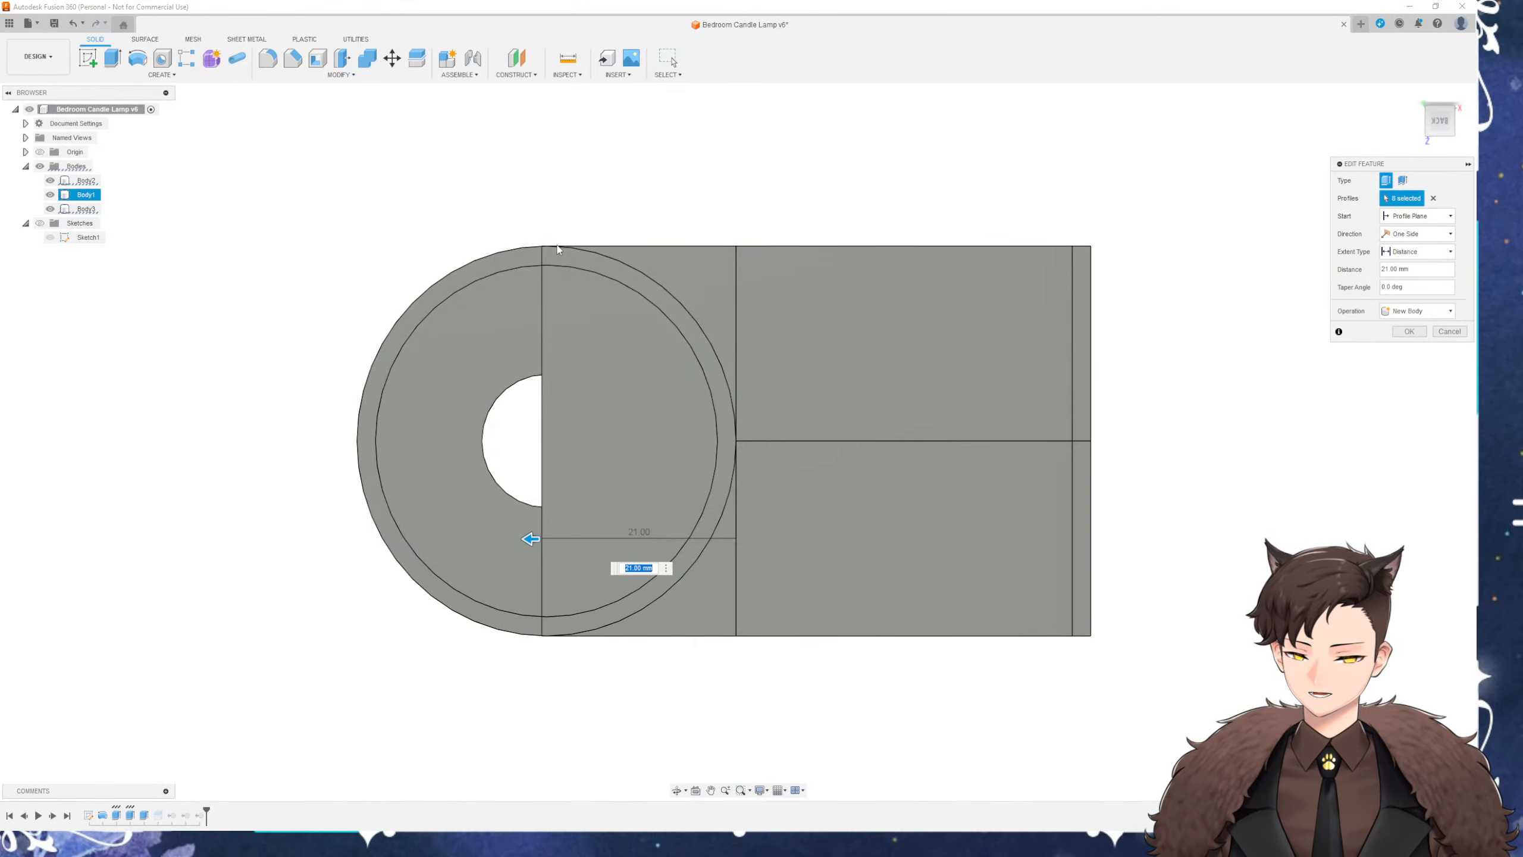
Set the arm extrusion distance to 20.5 mm so the arms end at the cylinder's widest point
{"action": "scroll", "coordinate": [555, 255], "scroll_direction": "up", "scroll_amount": 8}
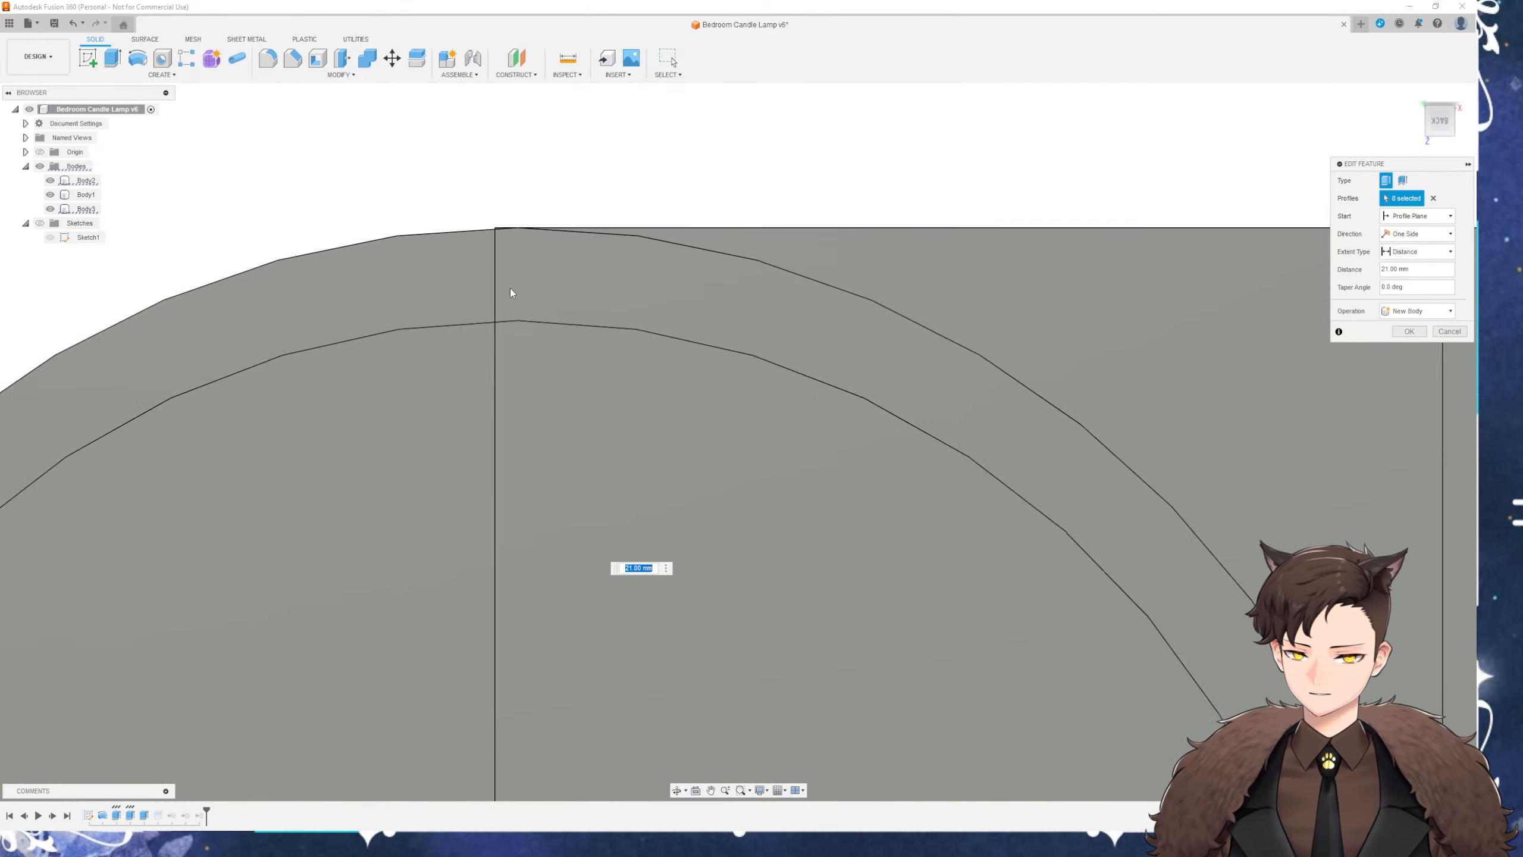
{"action": "scroll", "coordinate": [537, 588], "scroll_direction": "down", "scroll_amount": 6}
{"action": "scroll", "coordinate": [511, 252], "scroll_direction": "up", "scroll_amount": 6}
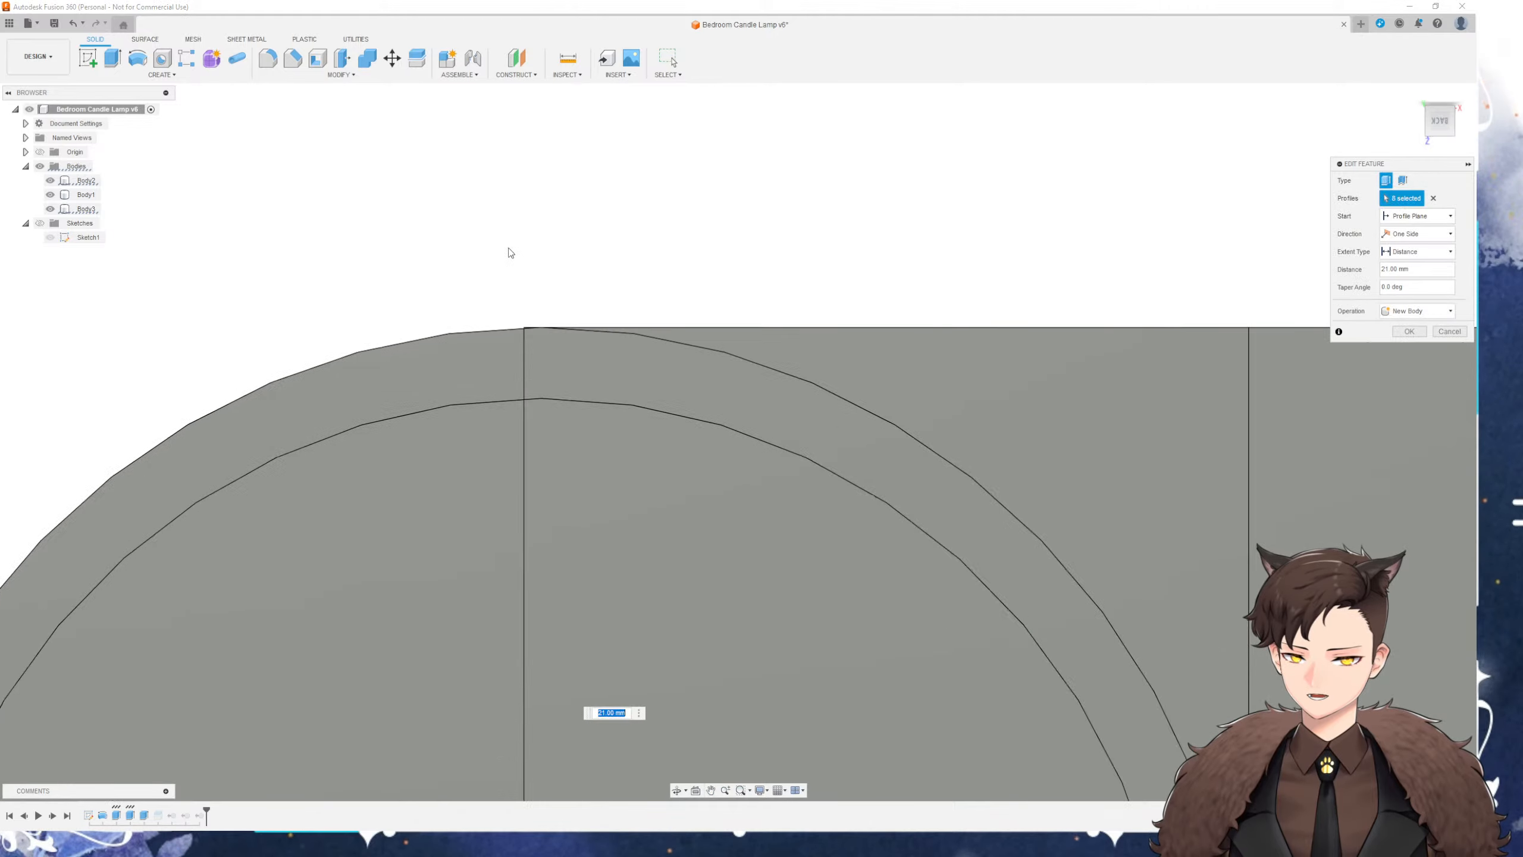
{"action": "scroll", "coordinate": [601, 408], "scroll_direction": "up", "scroll_amount": 3}
{"action": "type", "text": "20"}
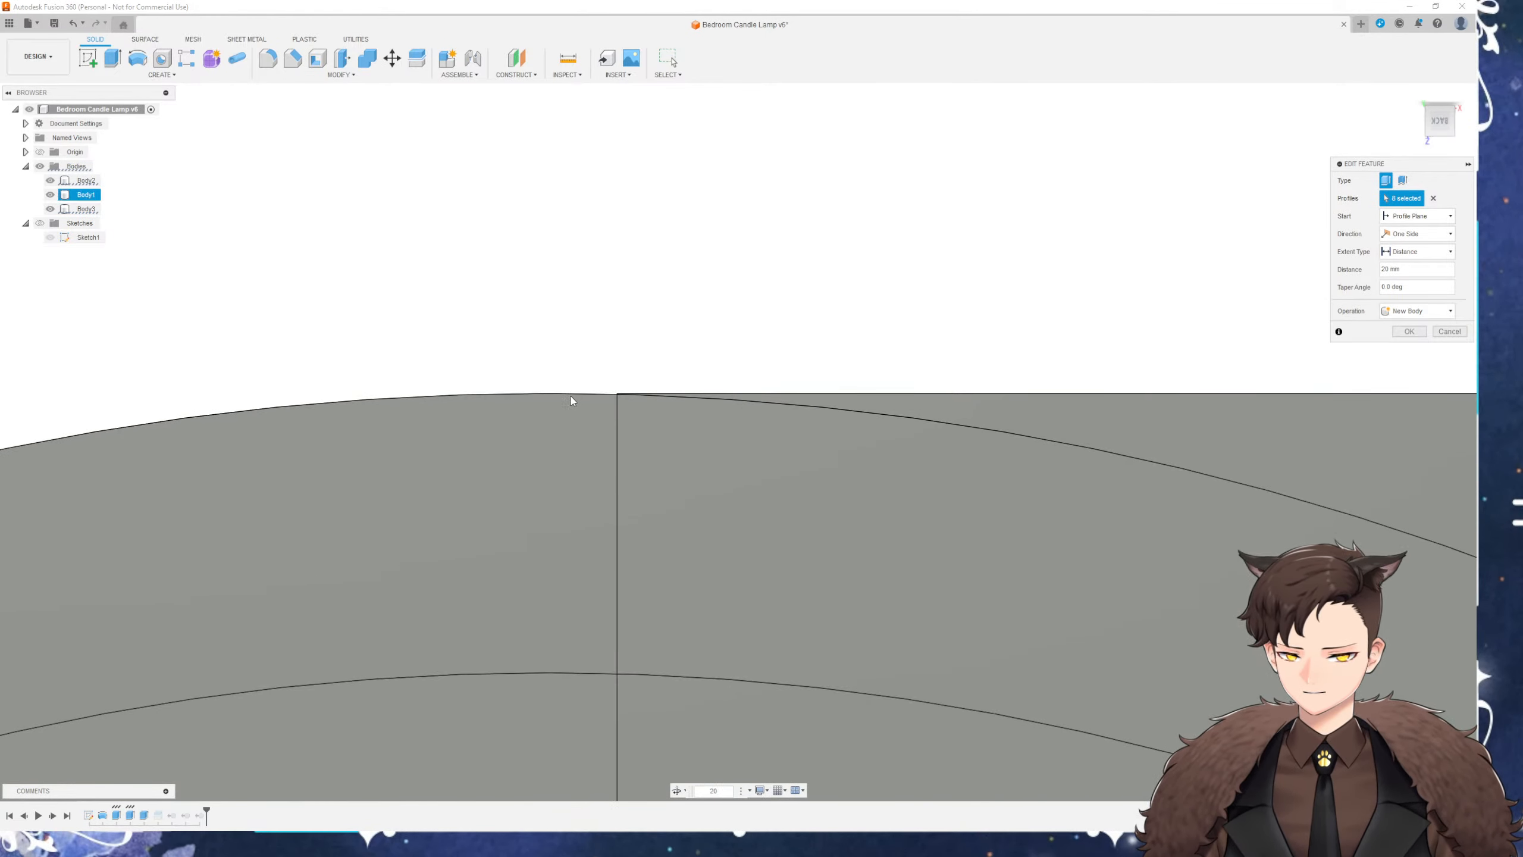
{"action": "scroll", "coordinate": [572, 398], "scroll_direction": "up", "scroll_amount": 3}
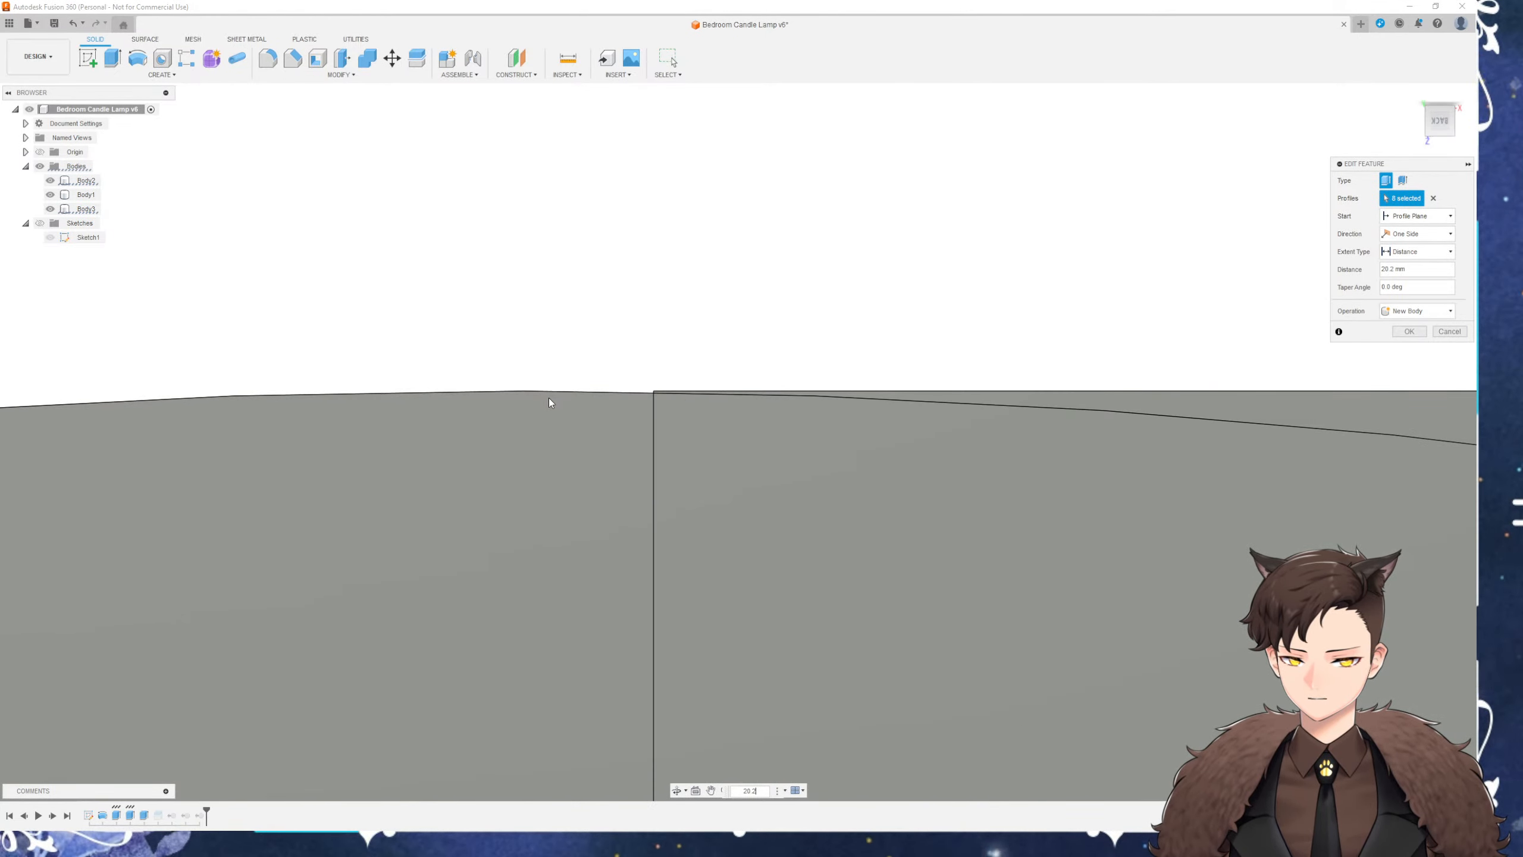
{"action": "key", "text": "BackSpace"}
{"action": "type", "text": "5"}
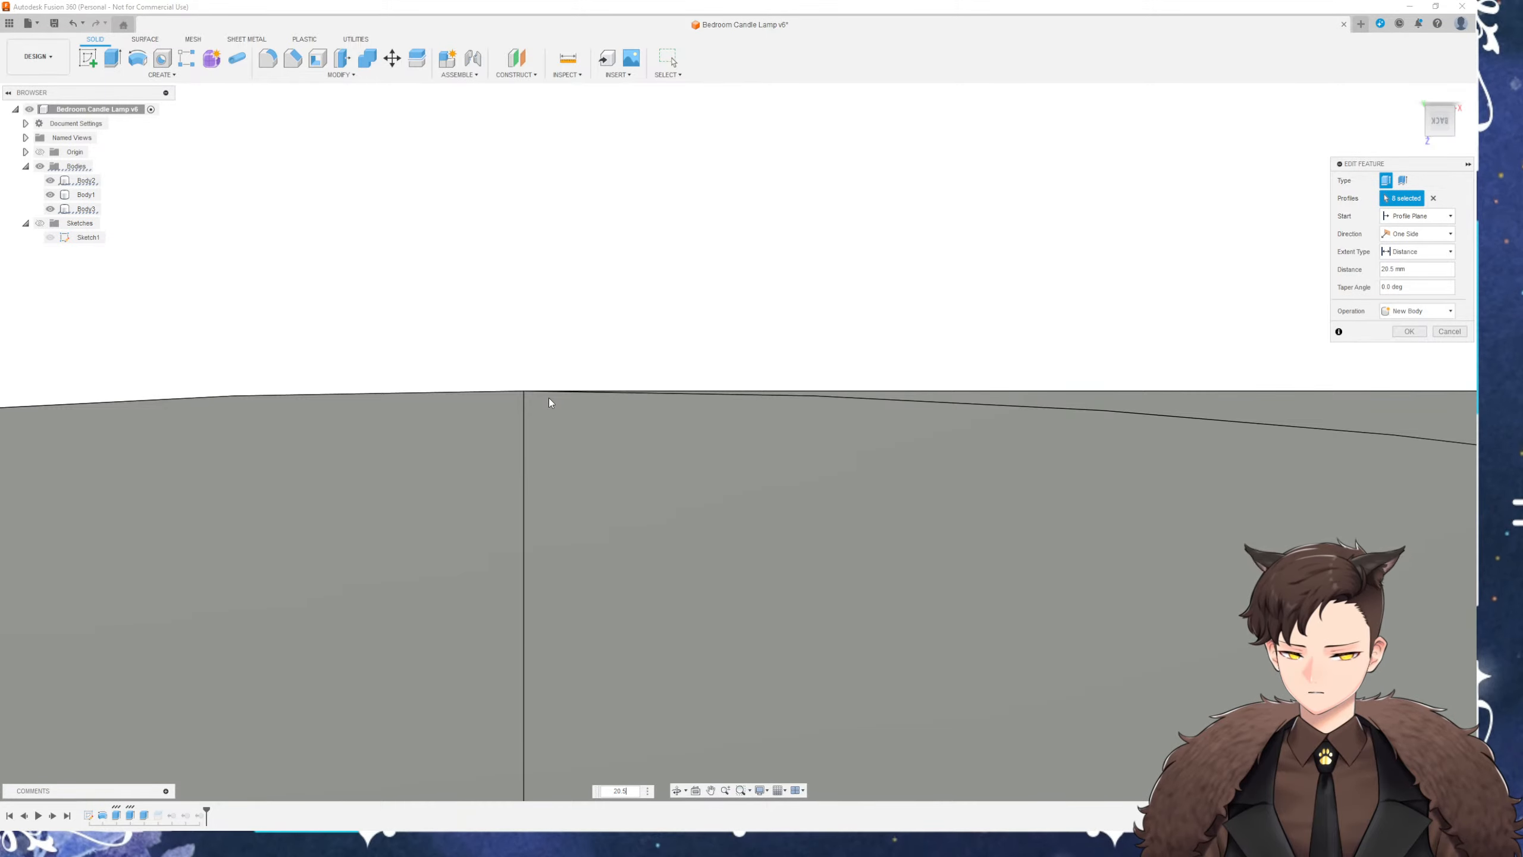
{"action": "key", "text": "Return"}
Inspect the shortened arms around the cylinder, hiding the cylinder body temporarily and showing it again
{"action": "scroll", "coordinate": [548, 398], "scroll_direction": "down", "scroll_amount": 5}
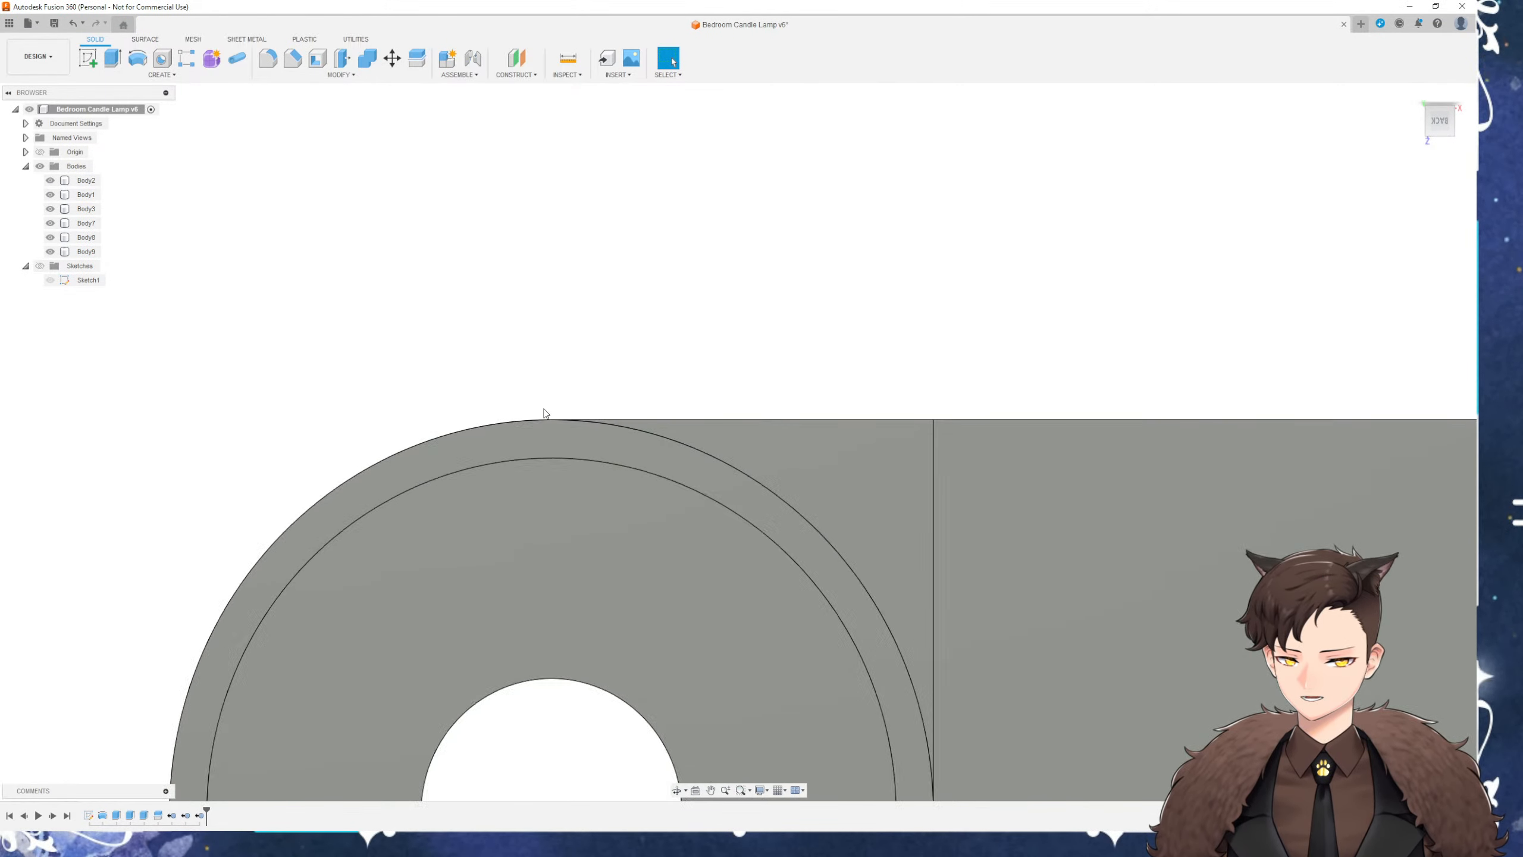
{"action": "scroll", "coordinate": [545, 413], "scroll_direction": "down", "scroll_amount": 5}
{"action": "middle_click_drag", "start_coordinate": [493, 357], "coordinate": [402, 373], "text": "shift"}
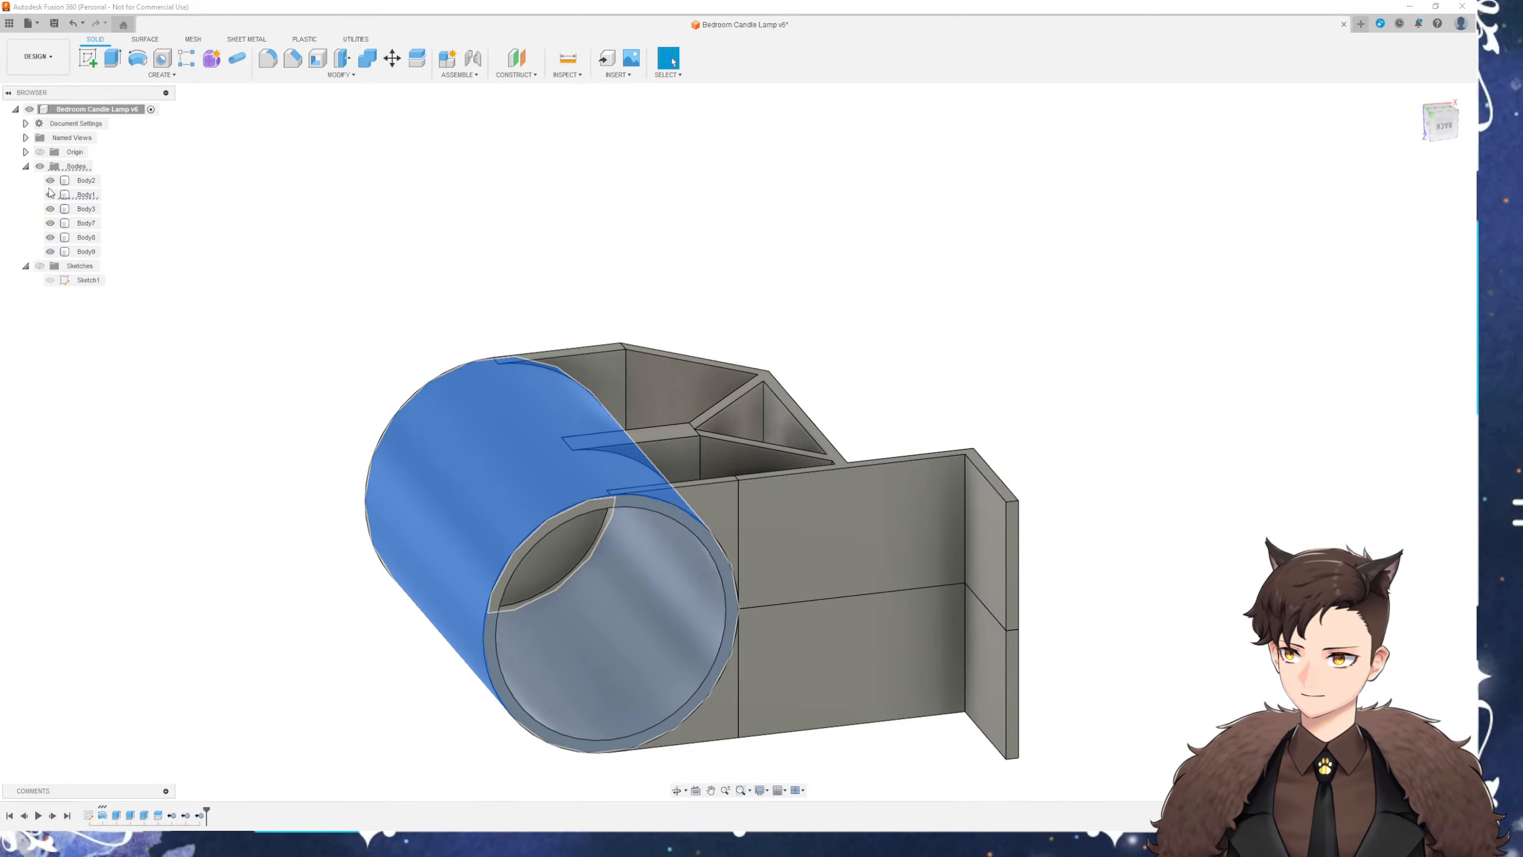
{"action": "left_click", "coordinate": [50, 194]}
{"action": "middle_click_drag", "start_coordinate": [242, 480], "coordinate": [531, 377], "text": "shift"}
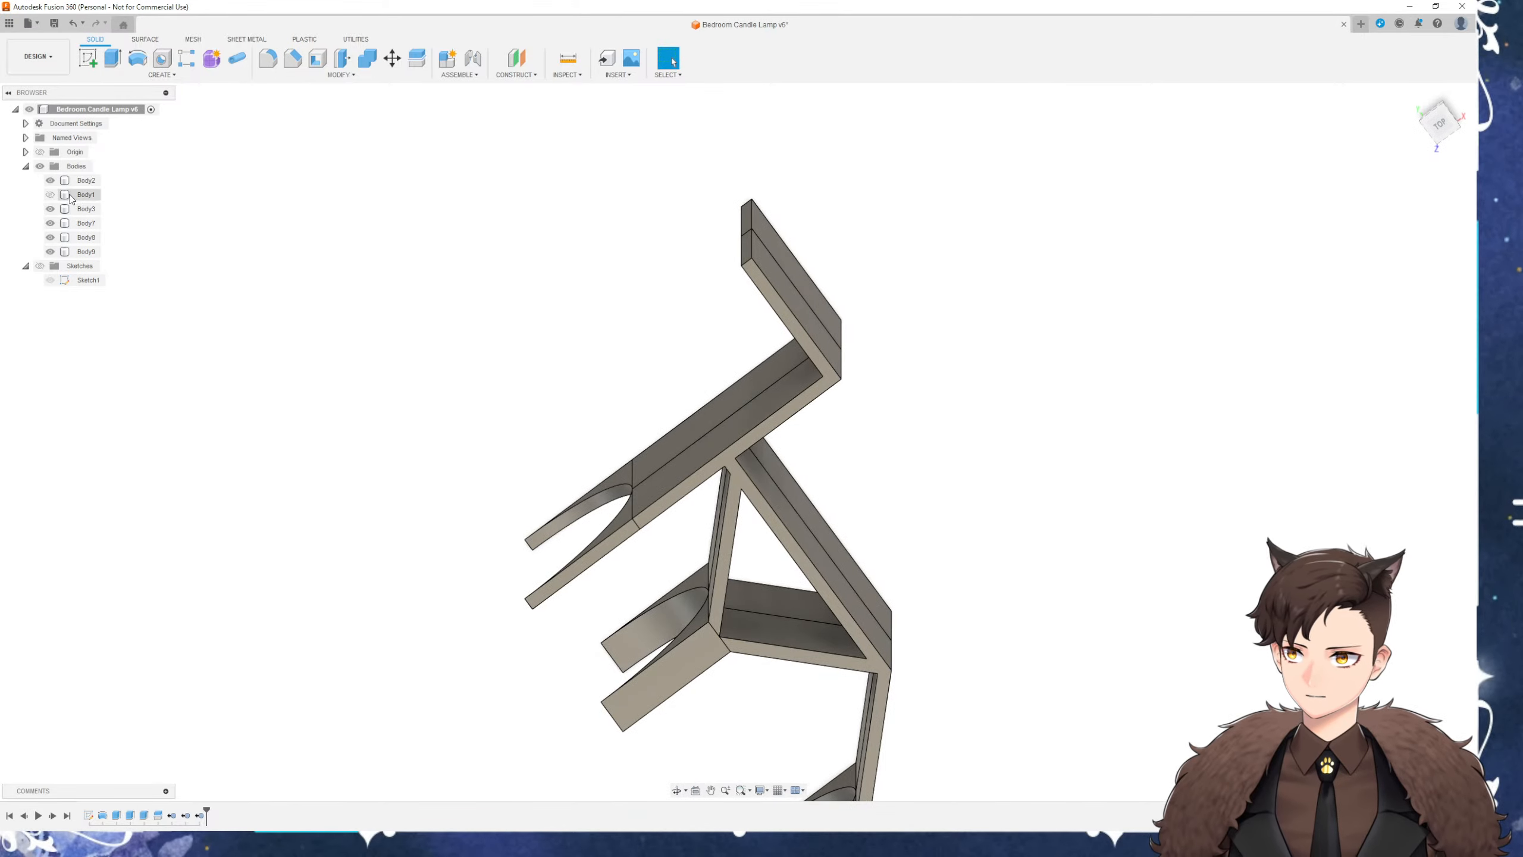
{"action": "left_click", "coordinate": [50, 194]}
{"action": "middle_click_drag", "start_coordinate": [278, 376], "coordinate": [421, 290], "text": "shift"}
Save the design as a milestone version named "base struct"
{"action": "key", "text": "ctrl+s"}
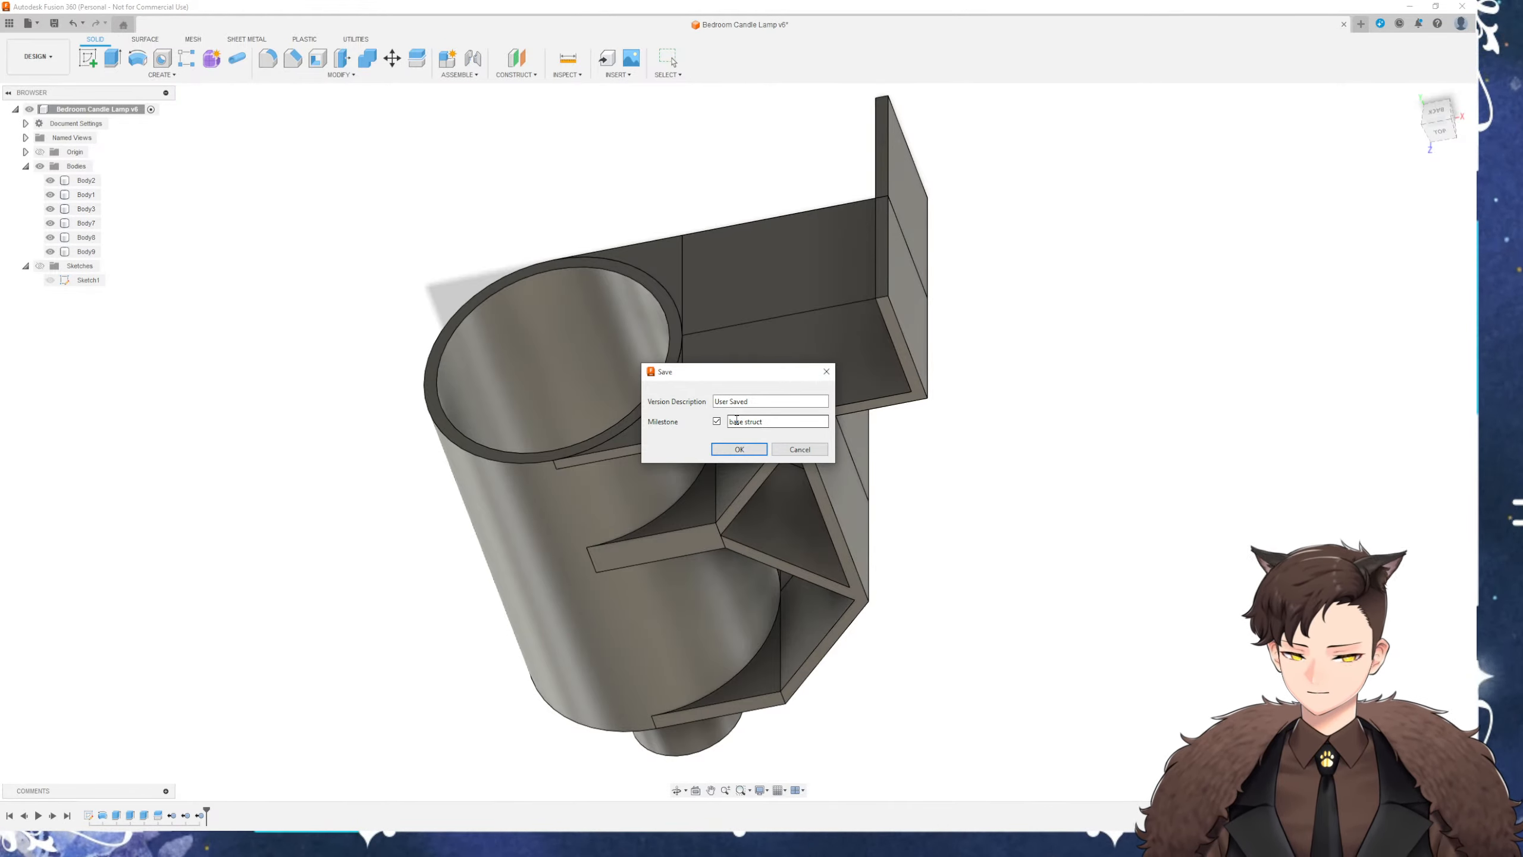
{"action": "key", "text": "Return"}
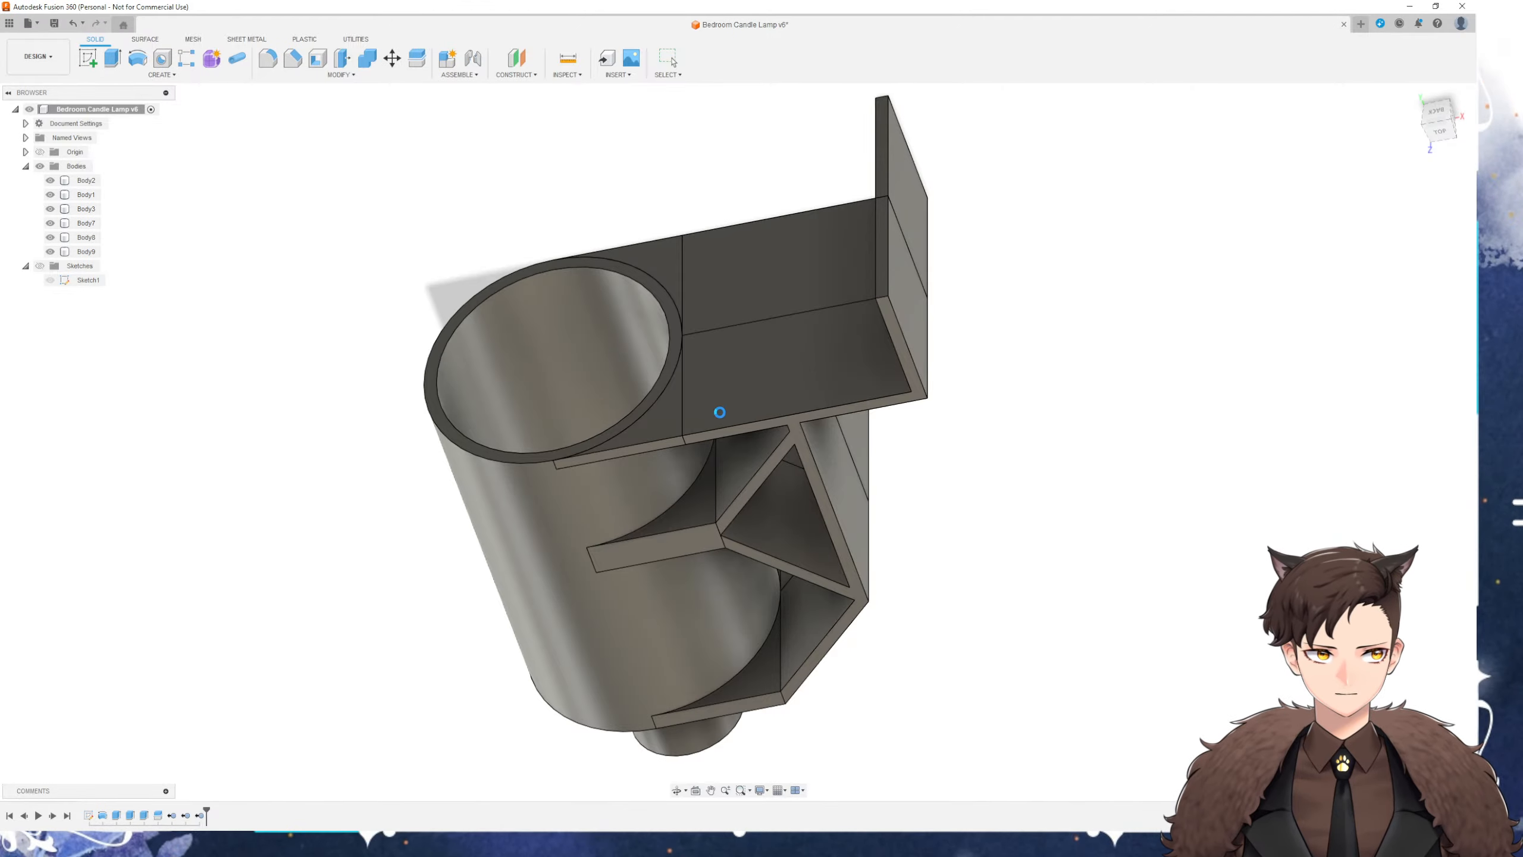
{"action": "middle_click_drag", "start_coordinate": [376, 499], "coordinate": [991, 402], "text": "shift"}
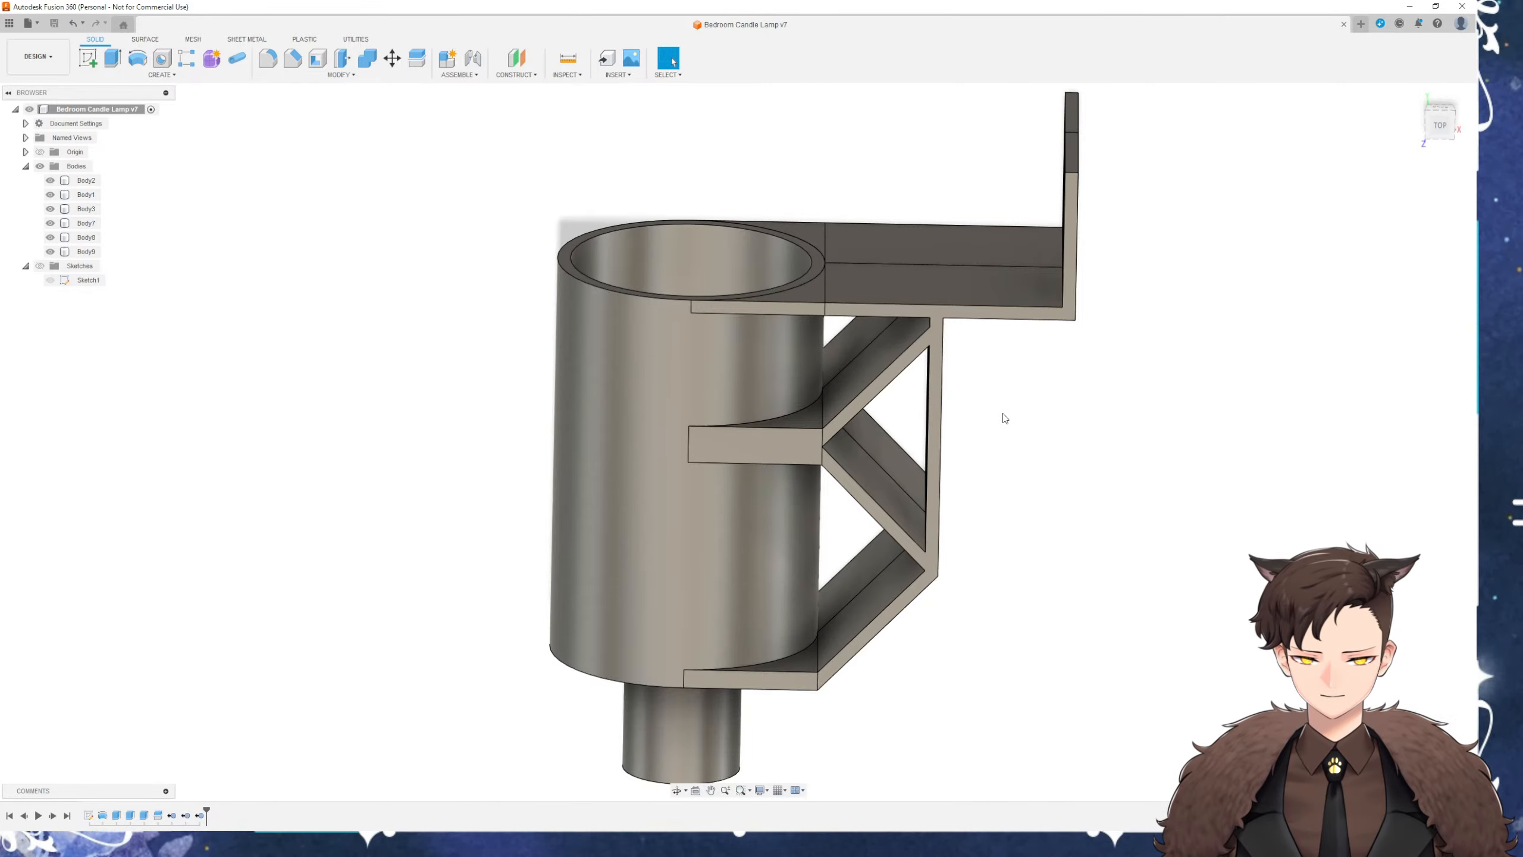
Measure between the two end edges where the top plate halves meet the cylinder
{"action": "middle_click_drag", "start_coordinate": [1005, 418], "coordinate": [1032, 500], "text": "shift"}
{"action": "middle_click_drag", "start_coordinate": [1030, 503], "coordinate": [821, 172], "text": "shift"}
{"action": "scroll", "coordinate": [633, 91], "scroll_direction": "up", "scroll_amount": 3}
{"action": "left_click", "coordinate": [567, 59]}
{"action": "scroll", "coordinate": [779, 164], "scroll_direction": "up", "scroll_amount": 5}
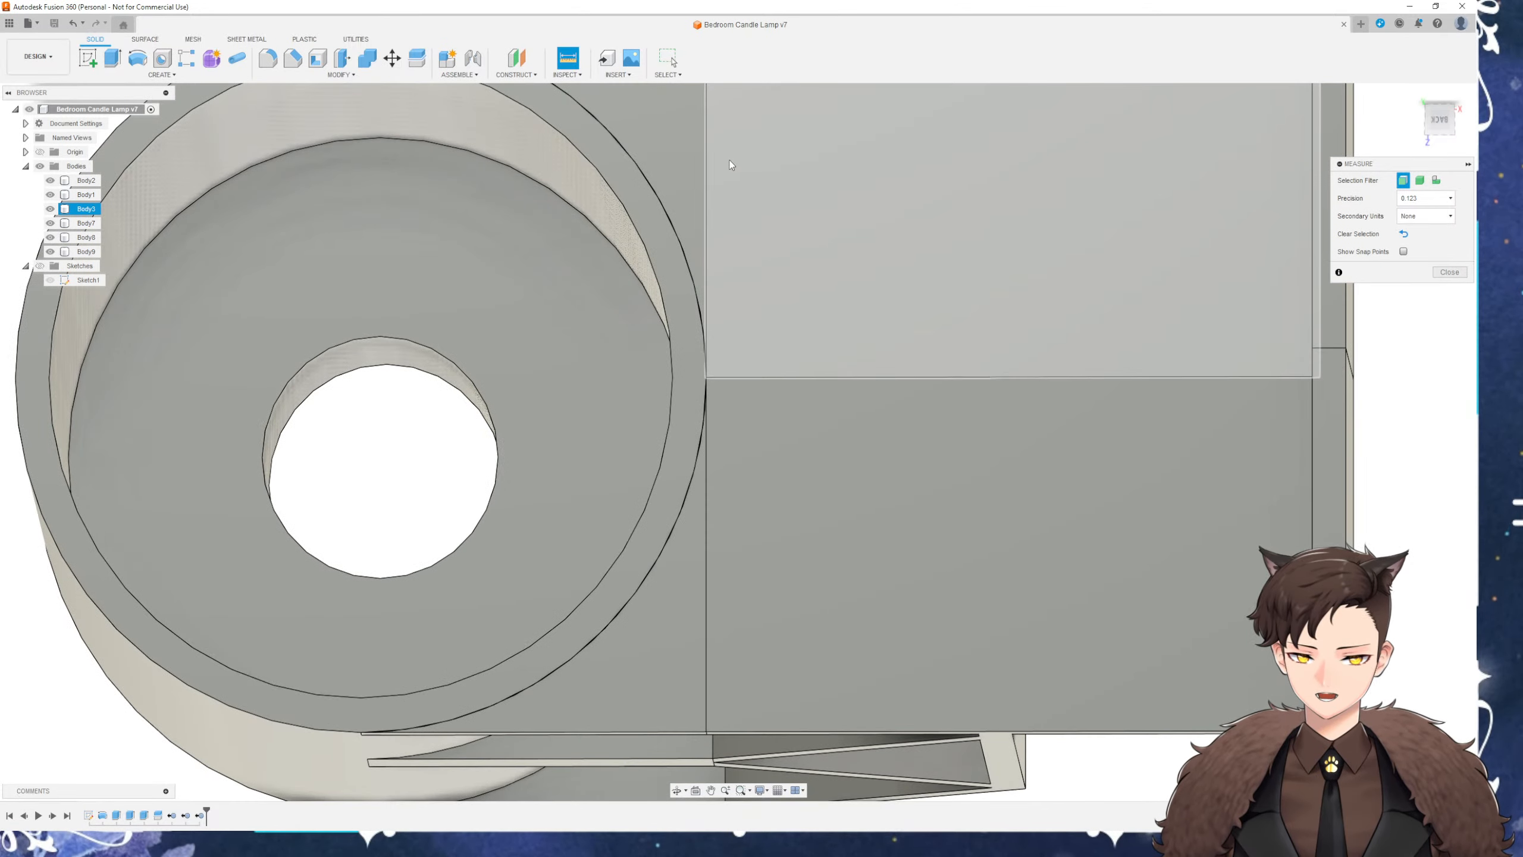
{"action": "left_click", "coordinate": [672, 384]}
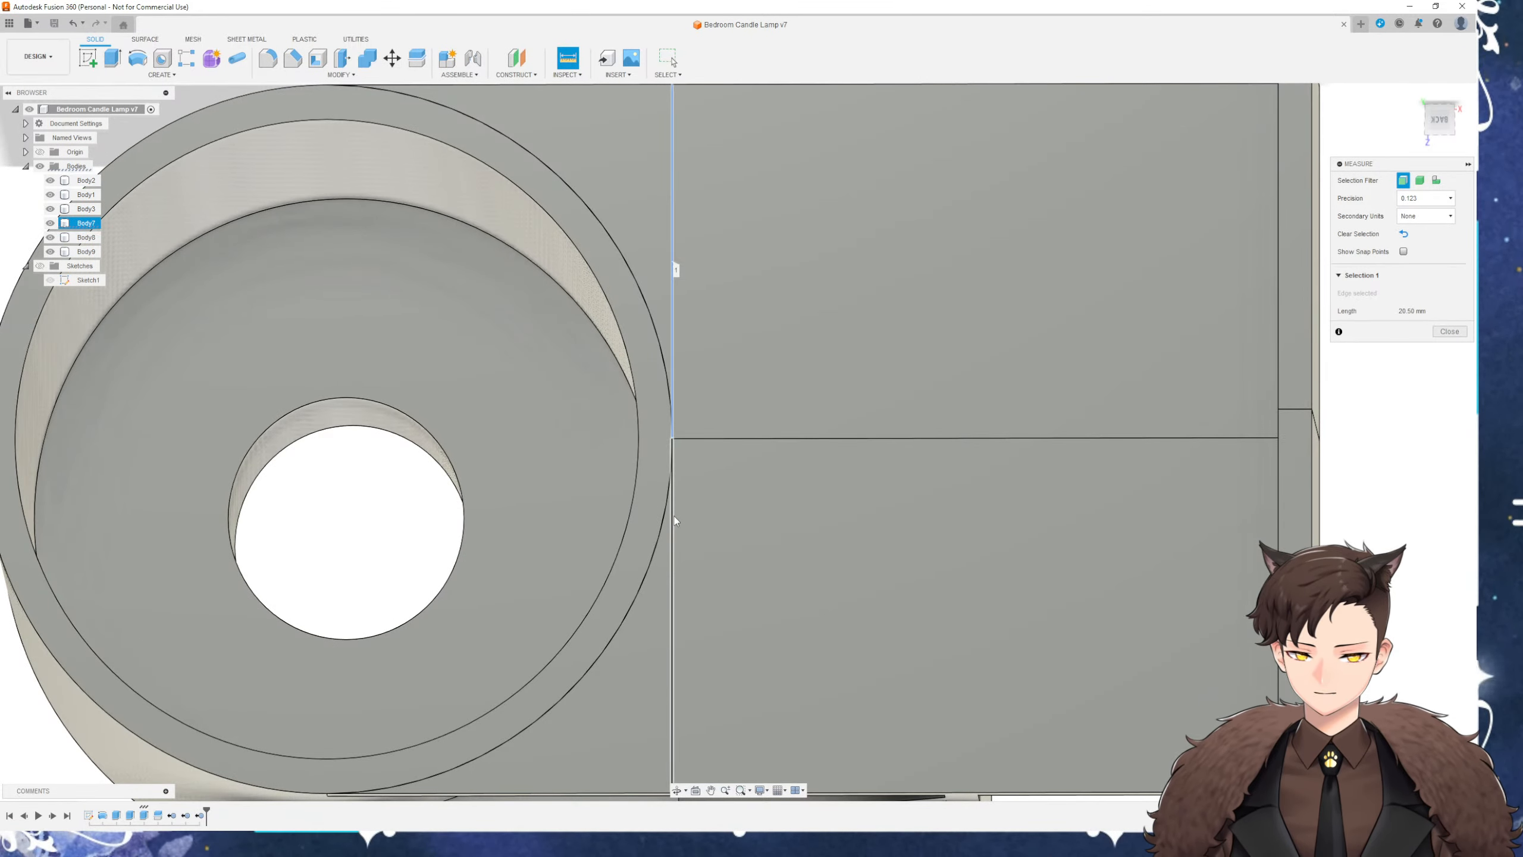
{"action": "left_click", "coordinate": [673, 521]}
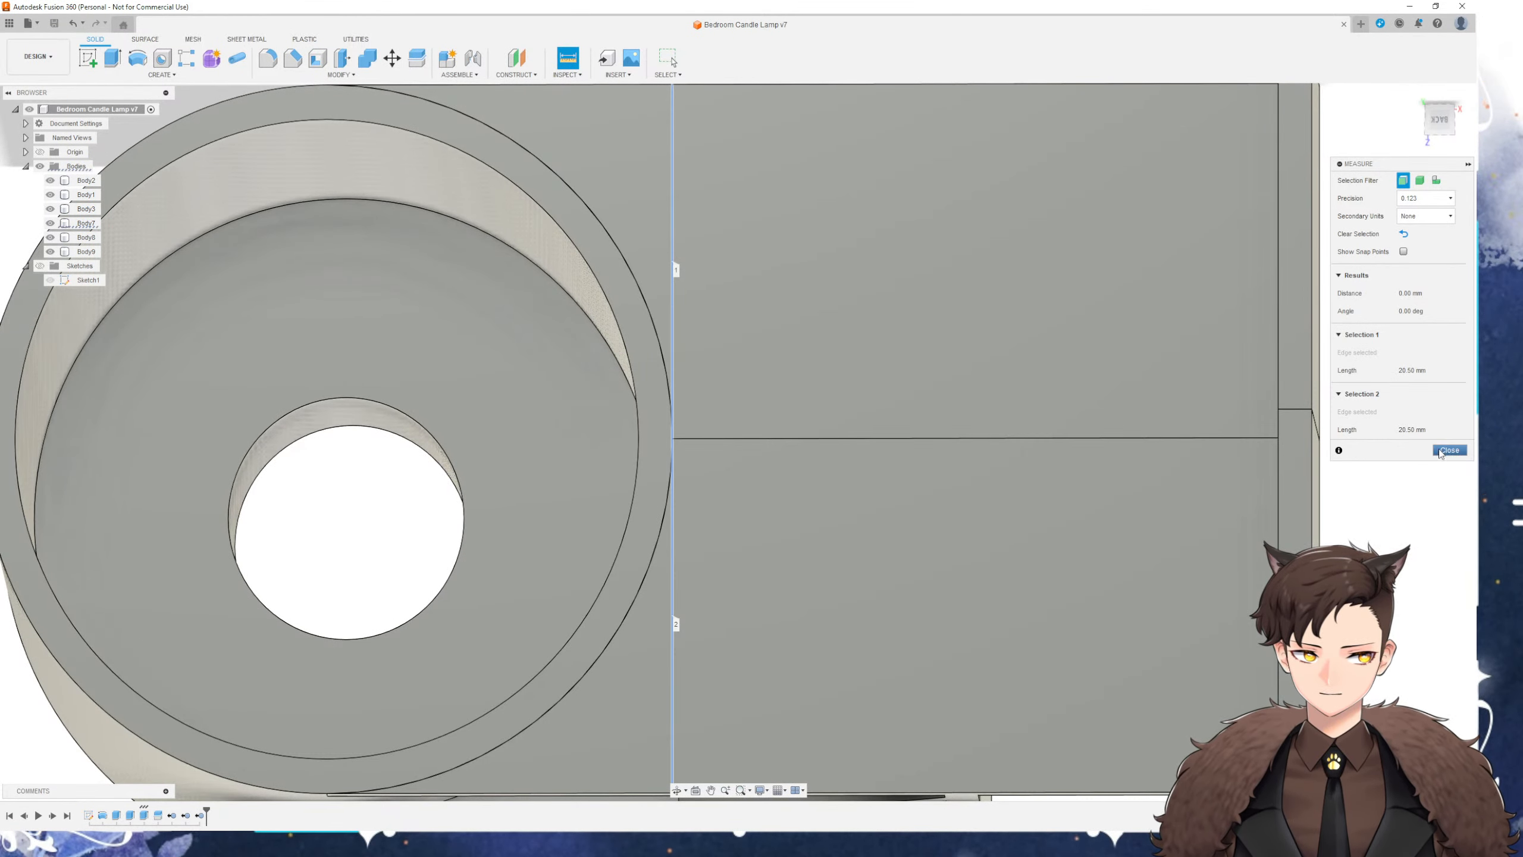
{"action": "left_click", "coordinate": [1449, 449]}
Inspect the separate top plate bodies, the cylinder and the joints with the bracket arms from several angles
{"action": "scroll", "coordinate": [1270, 523], "scroll_direction": "down", "scroll_amount": 5}
{"action": "middle_click_drag", "start_coordinate": [1182, 546], "coordinate": [1000, 455]}
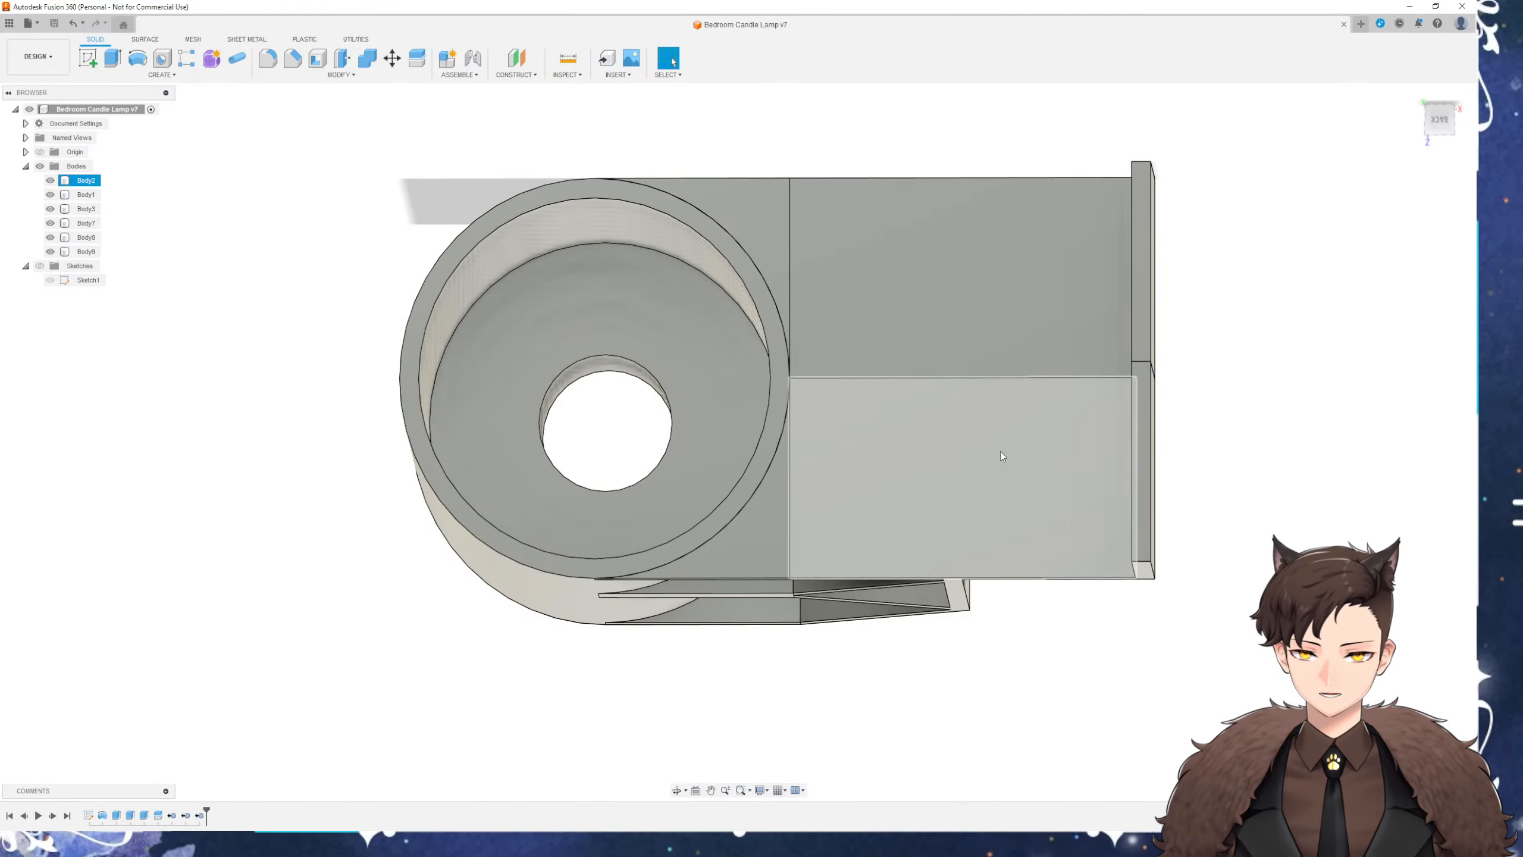
{"action": "left_click", "coordinate": [827, 271]}
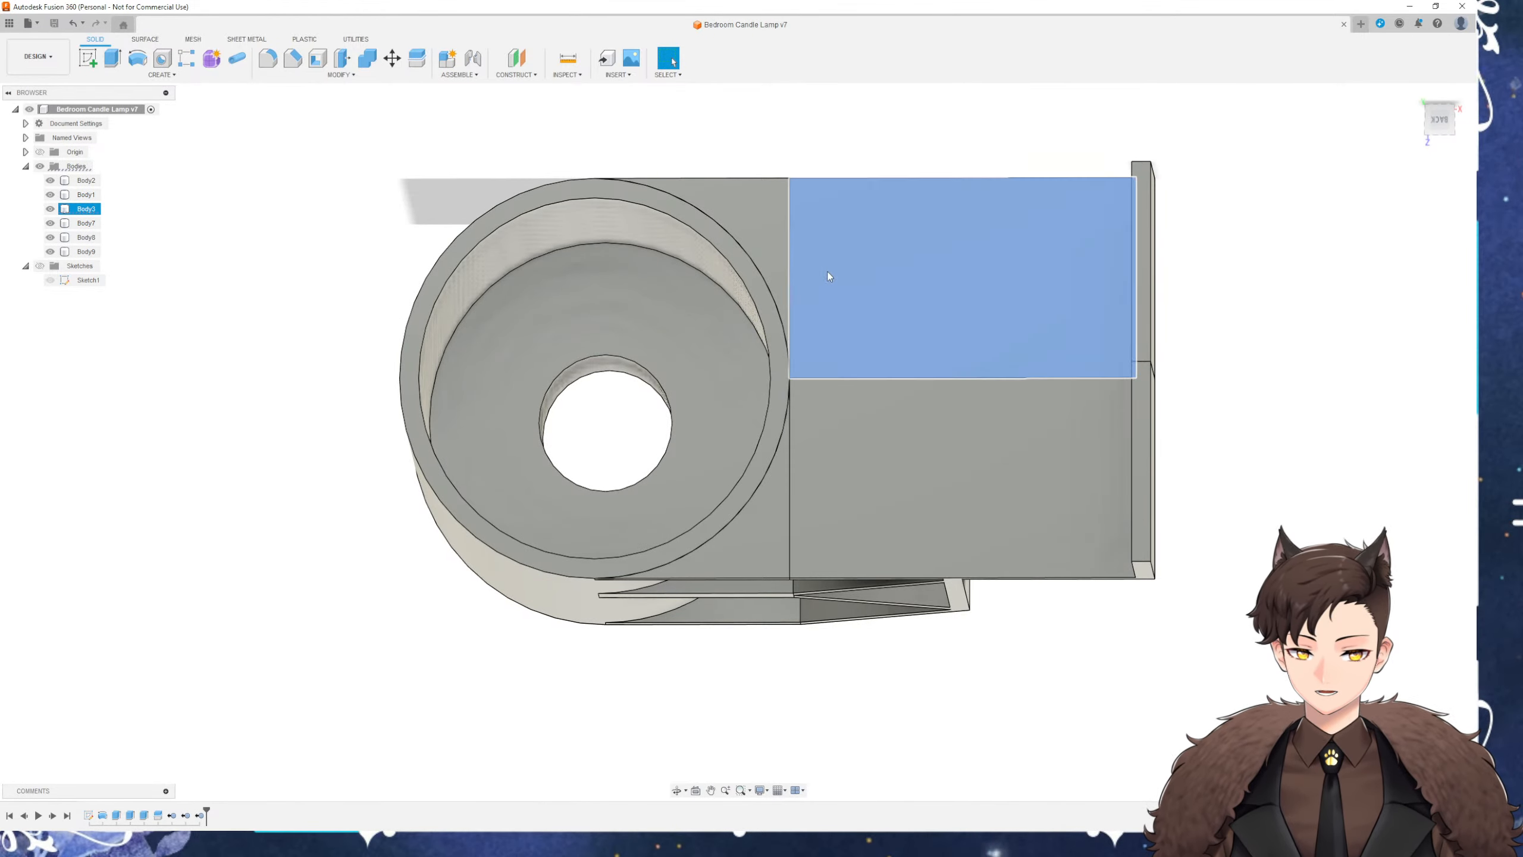
{"action": "left_click", "coordinate": [857, 423]}
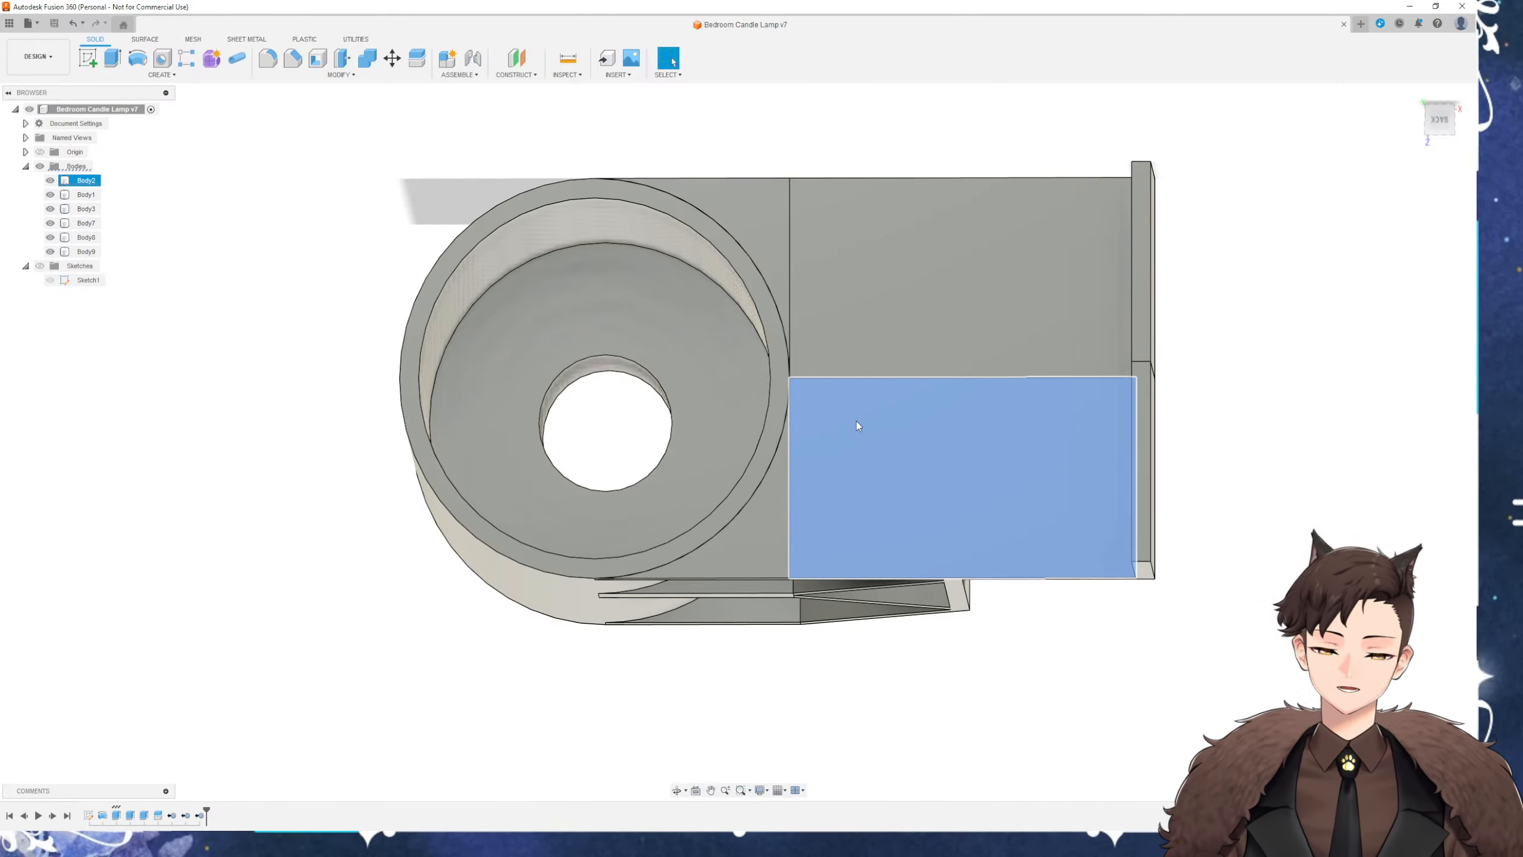
{"action": "scroll", "coordinate": [381, 307], "scroll_direction": "down", "scroll_amount": 3}
{"action": "left_click", "coordinate": [236, 292]}
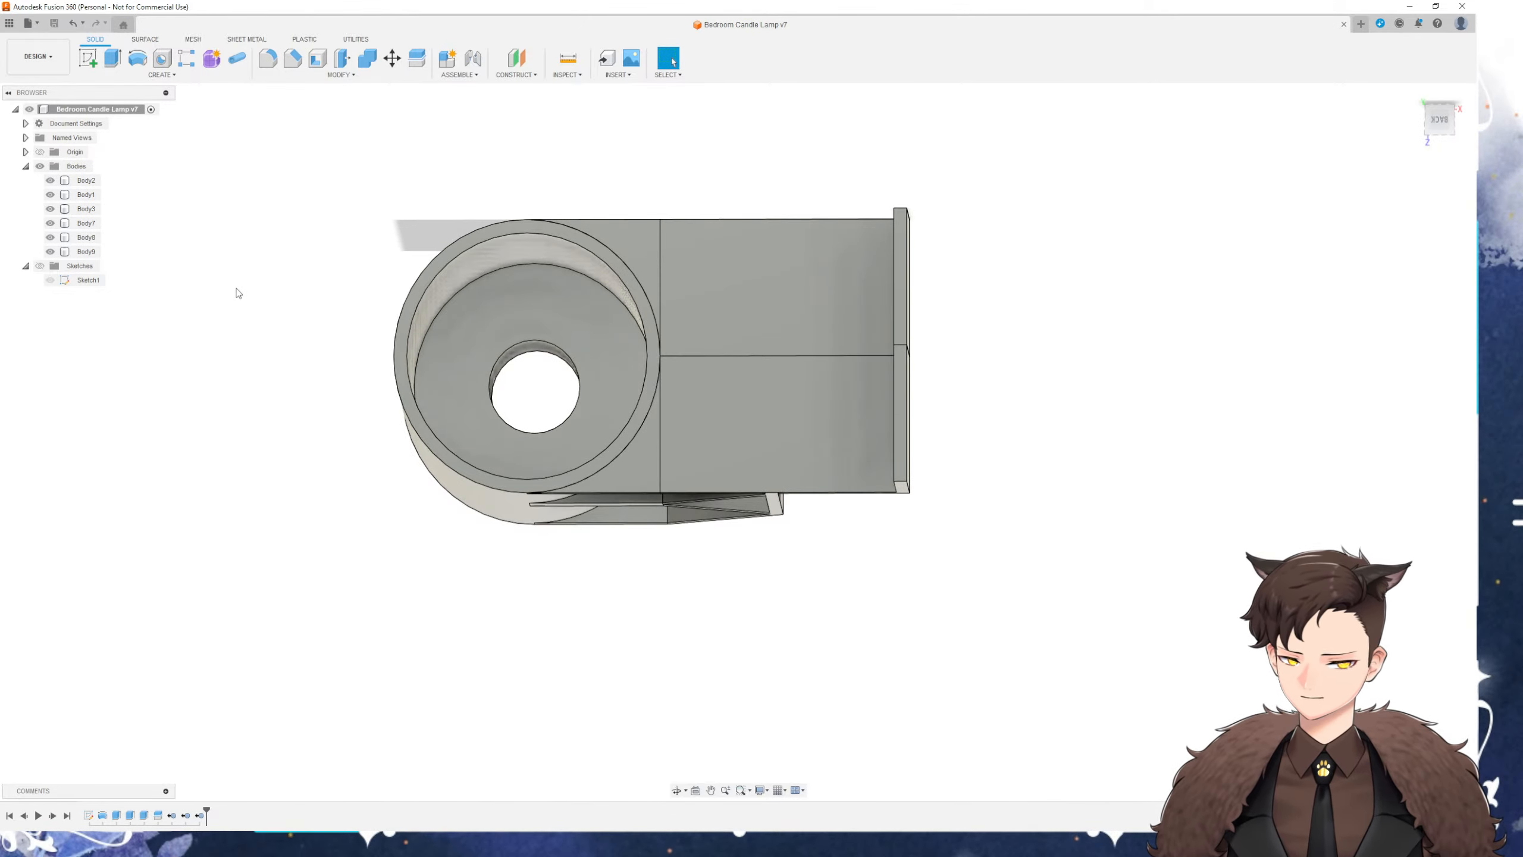
{"action": "middle_click_drag", "start_coordinate": [238, 292], "coordinate": [288, 332], "text": "shift"}
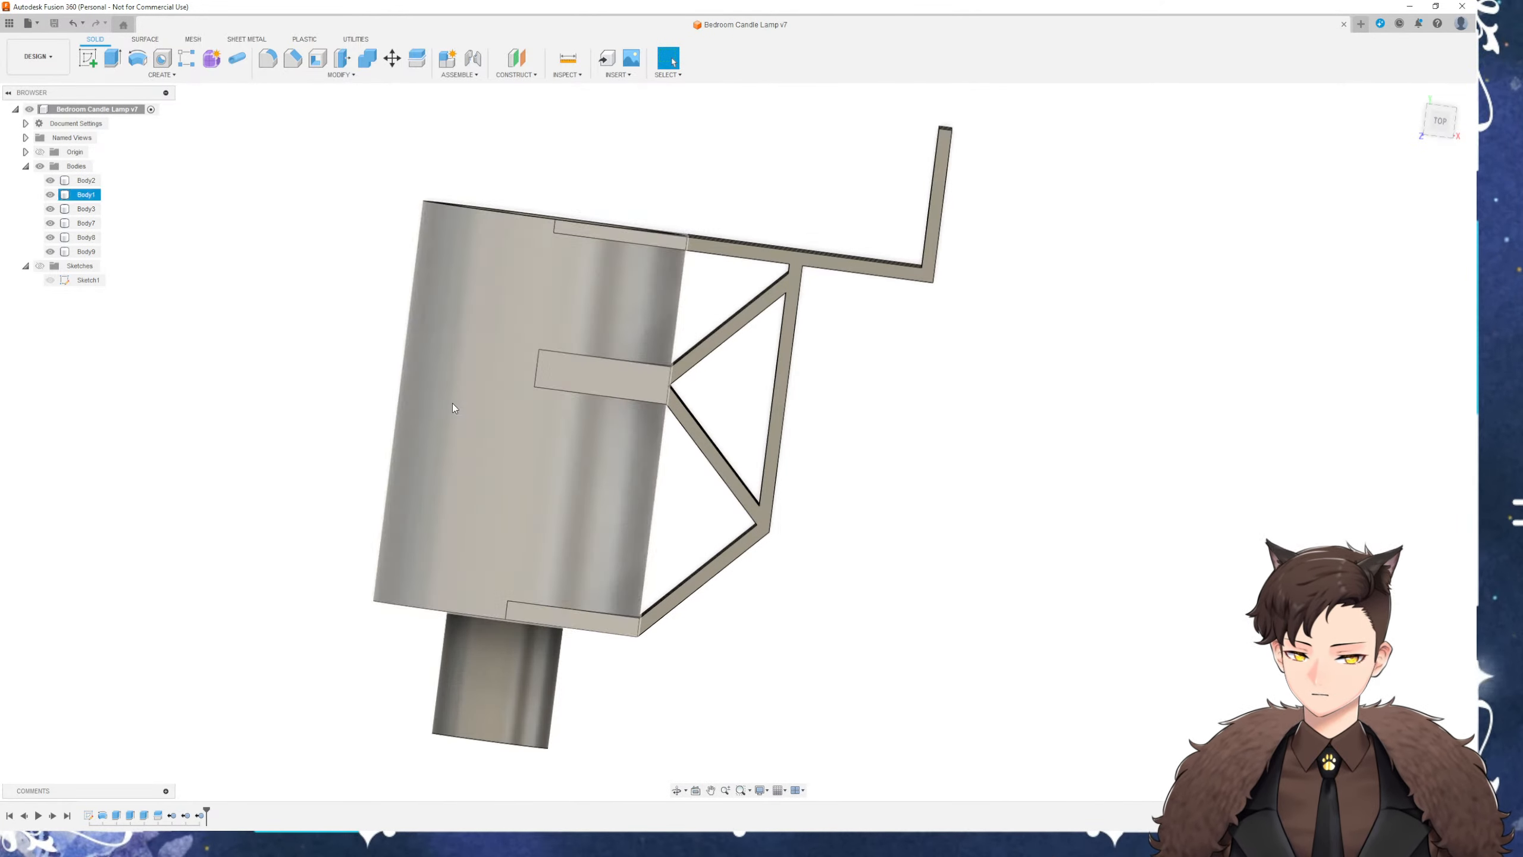
{"action": "middle_click_drag", "start_coordinate": [452, 403], "coordinate": [444, 371], "text": "shift"}
{"action": "middle_click_drag", "start_coordinate": [797, 482], "coordinate": [369, 484], "text": "shift"}
{"action": "scroll", "coordinate": [411, 390], "scroll_direction": "up", "scroll_amount": 3}
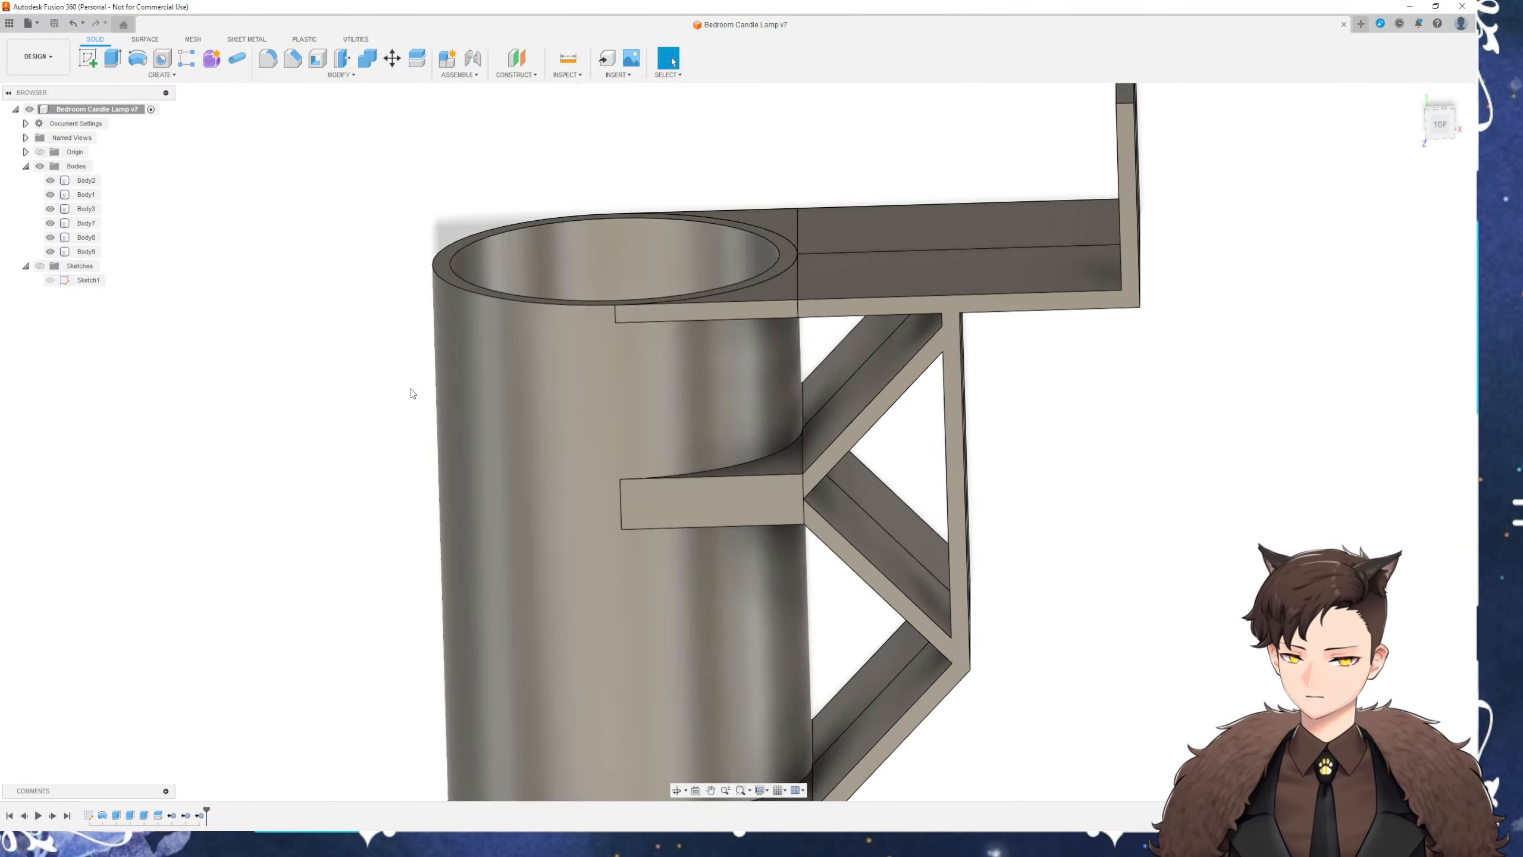
{"action": "middle_click_drag", "start_coordinate": [411, 391], "coordinate": [367, 429], "text": "shift"}
{"action": "left_click", "coordinate": [540, 320]}
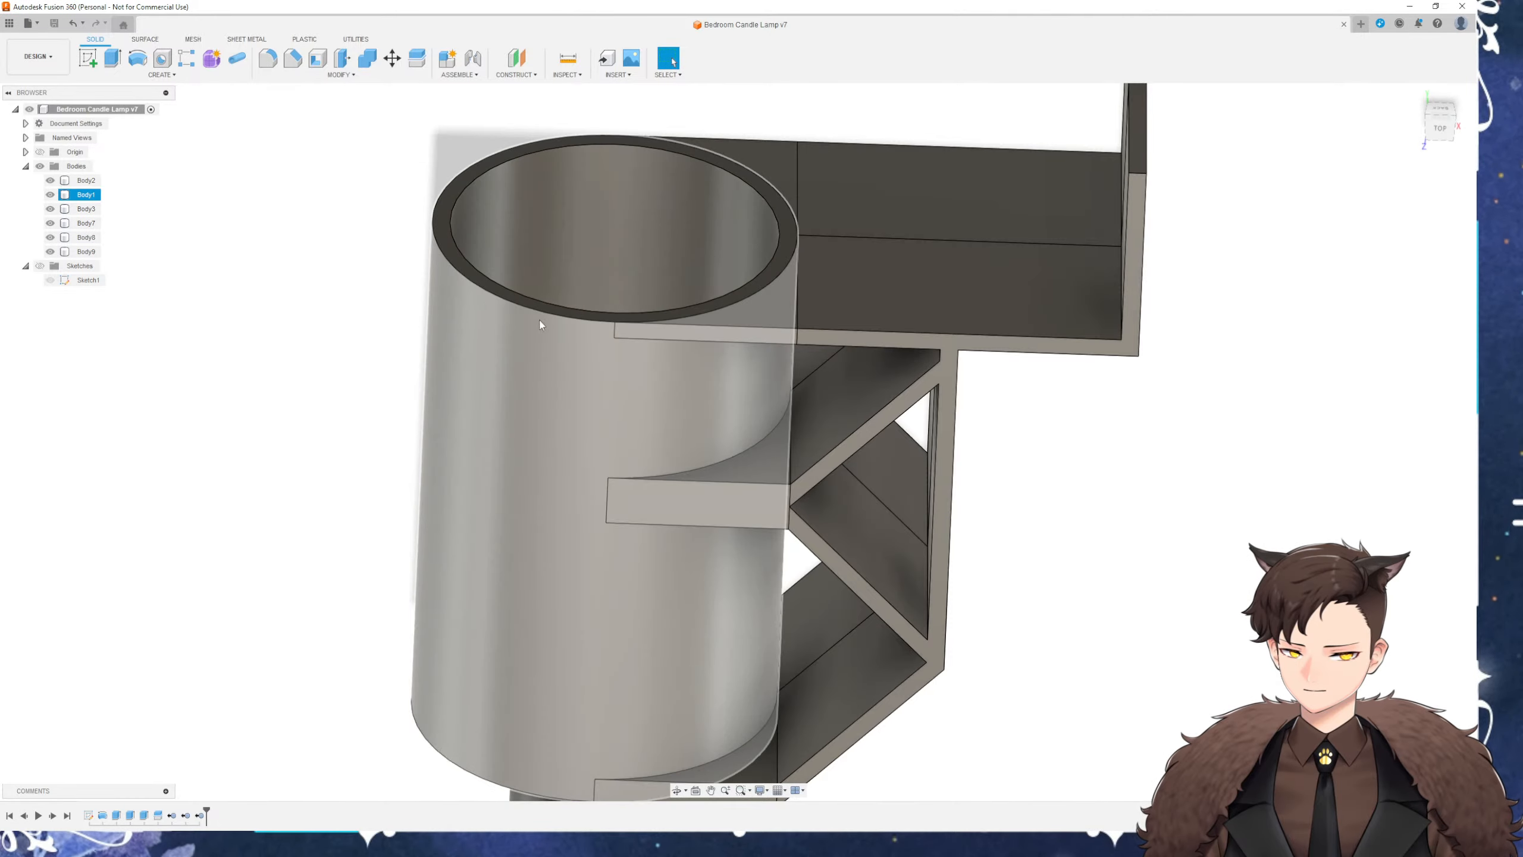
{"action": "scroll", "coordinate": [597, 324], "scroll_direction": "down", "scroll_amount": 2}
{"action": "key", "text": "Escape"}
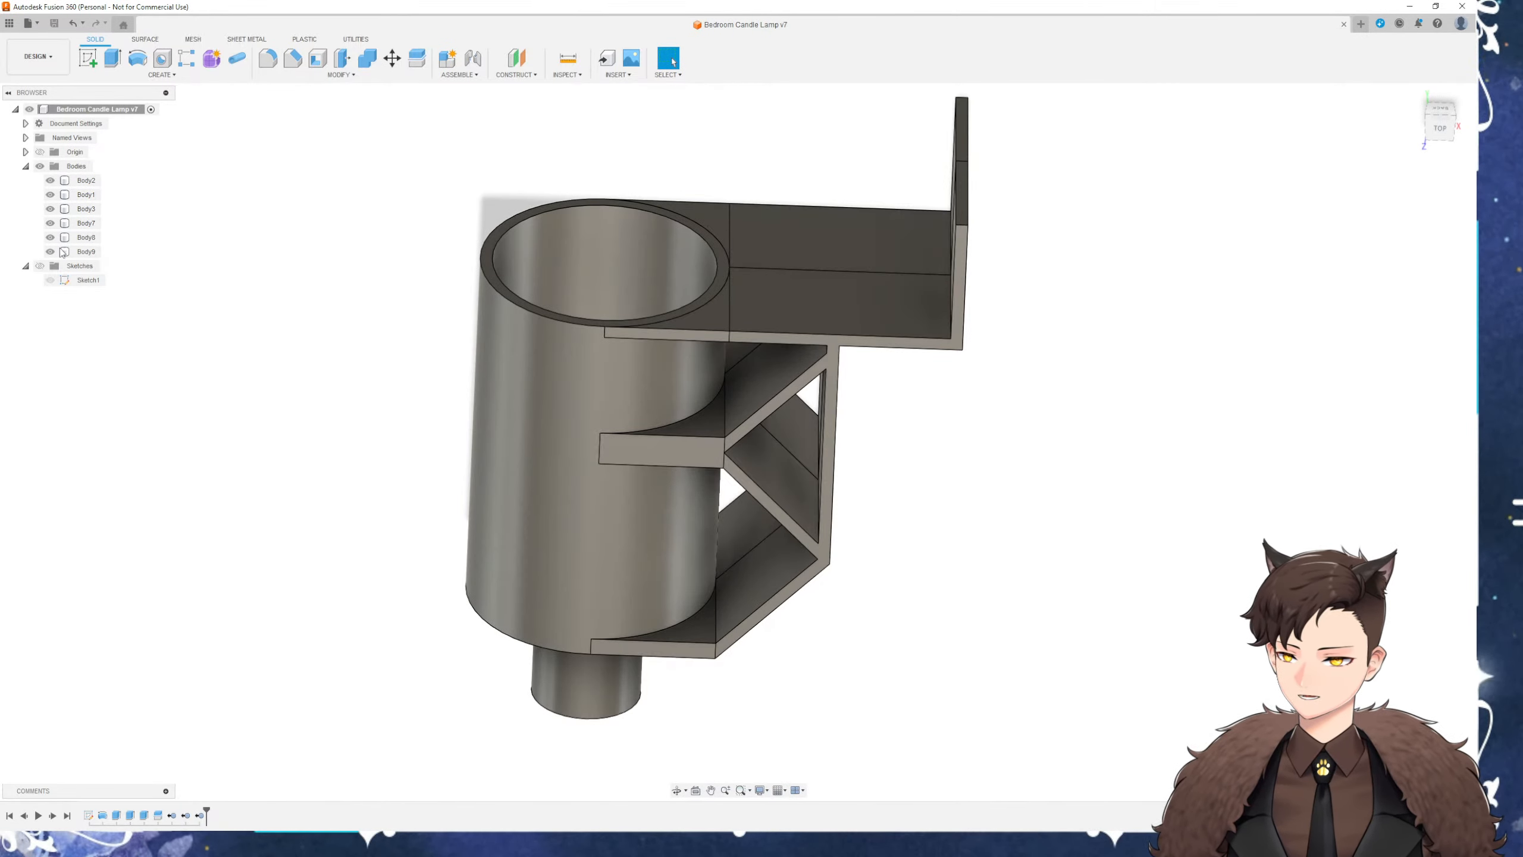
Join all six bodies into a single body with Combine
{"action": "left_click", "coordinate": [87, 252]}
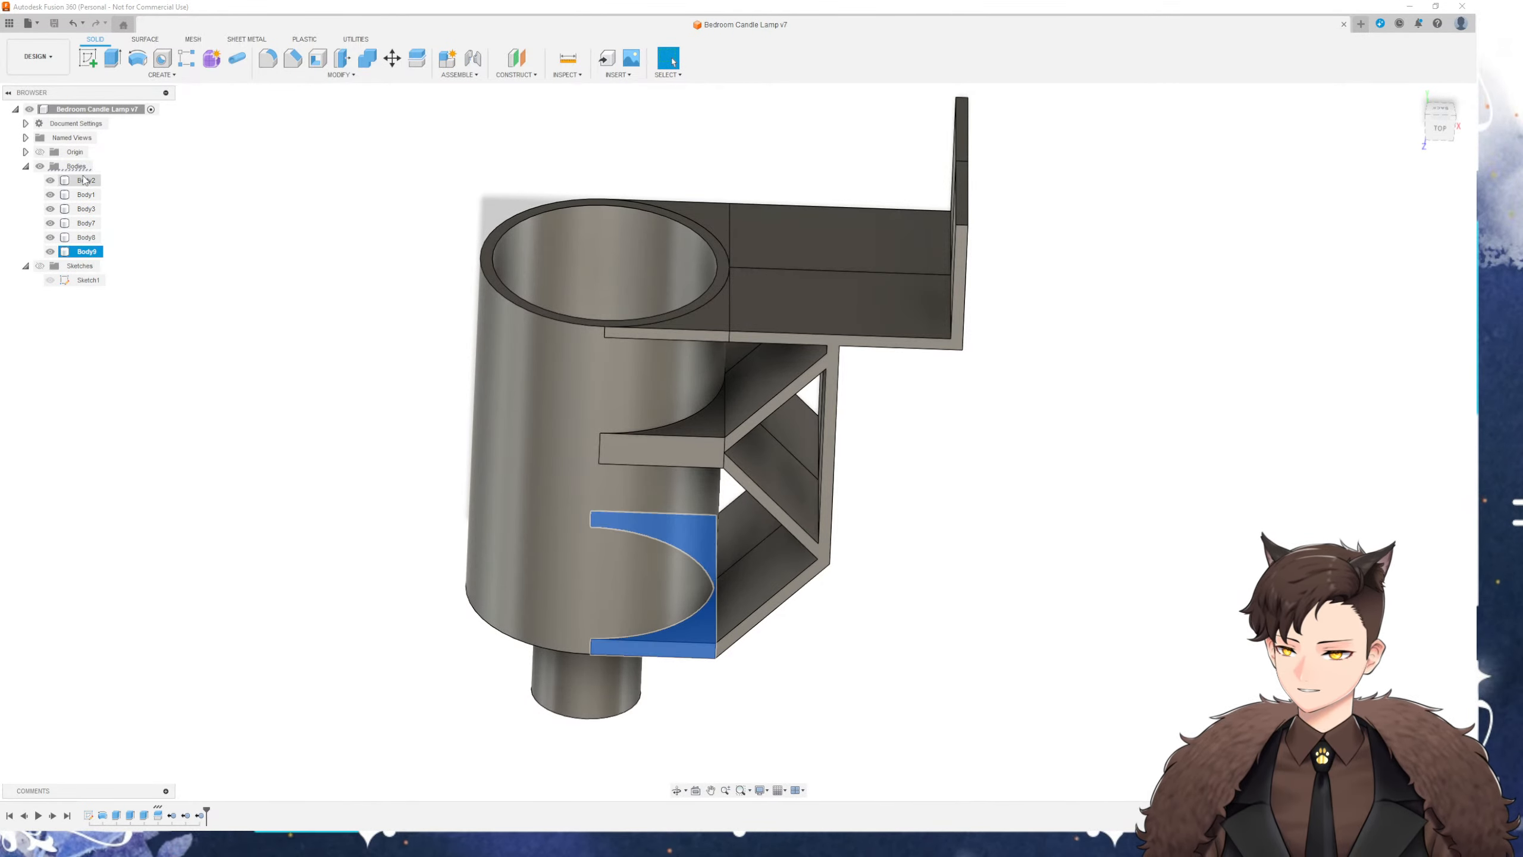
{"action": "left_click", "coordinate": [85, 181], "text": "shift"}
{"action": "left_click", "coordinate": [367, 57]}
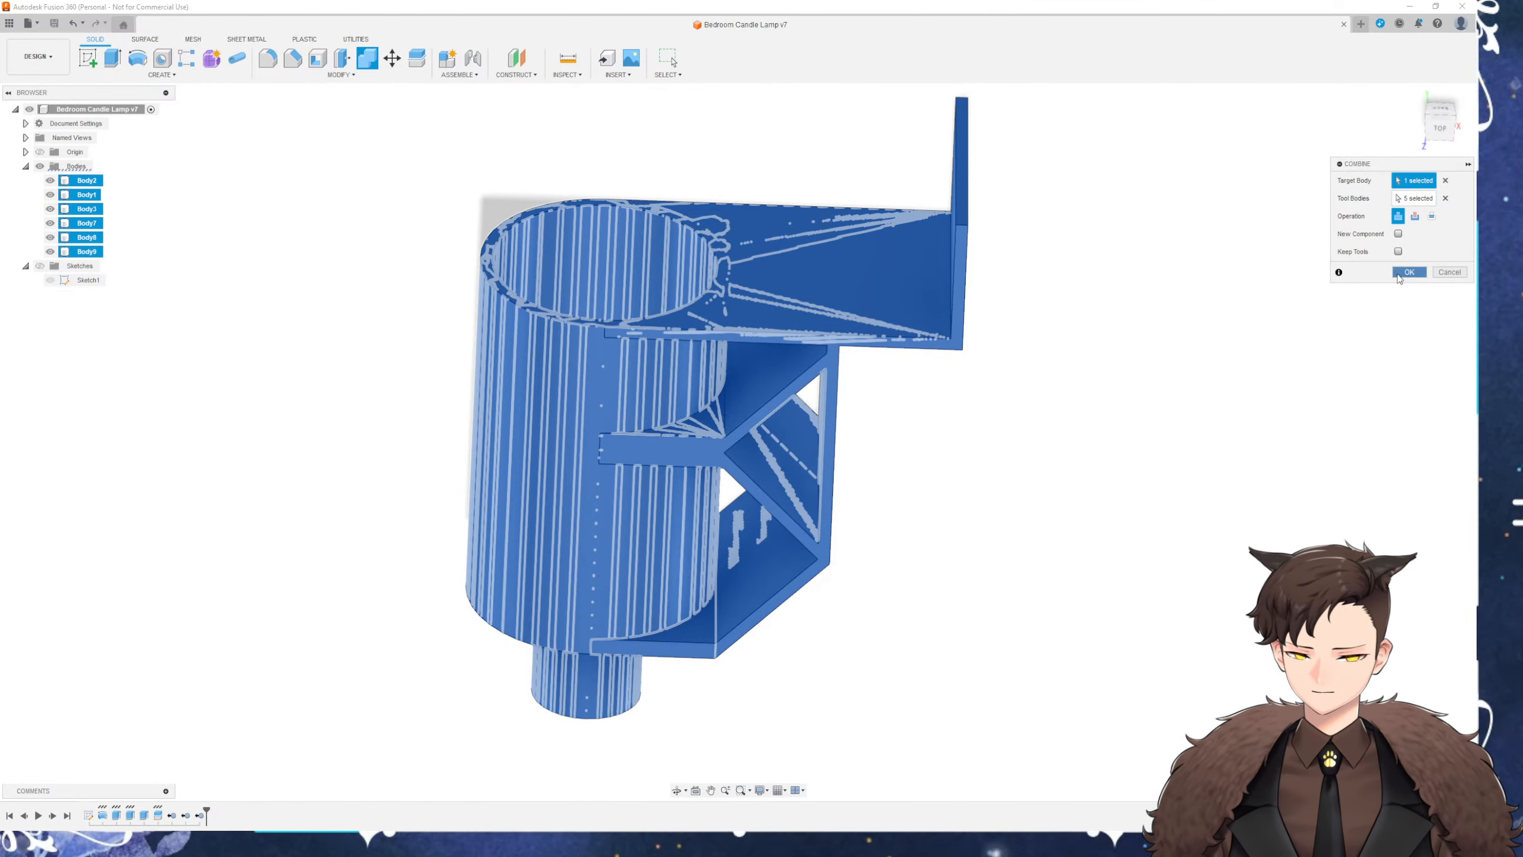
{"action": "left_click", "coordinate": [1408, 273]}
Chamfer the outer edges of the top rim and plate, the base outline and the stem's end by 1 mm
{"action": "left_click", "coordinate": [293, 57]}
{"action": "scroll", "coordinate": [566, 328], "scroll_direction": "up", "scroll_amount": 3}
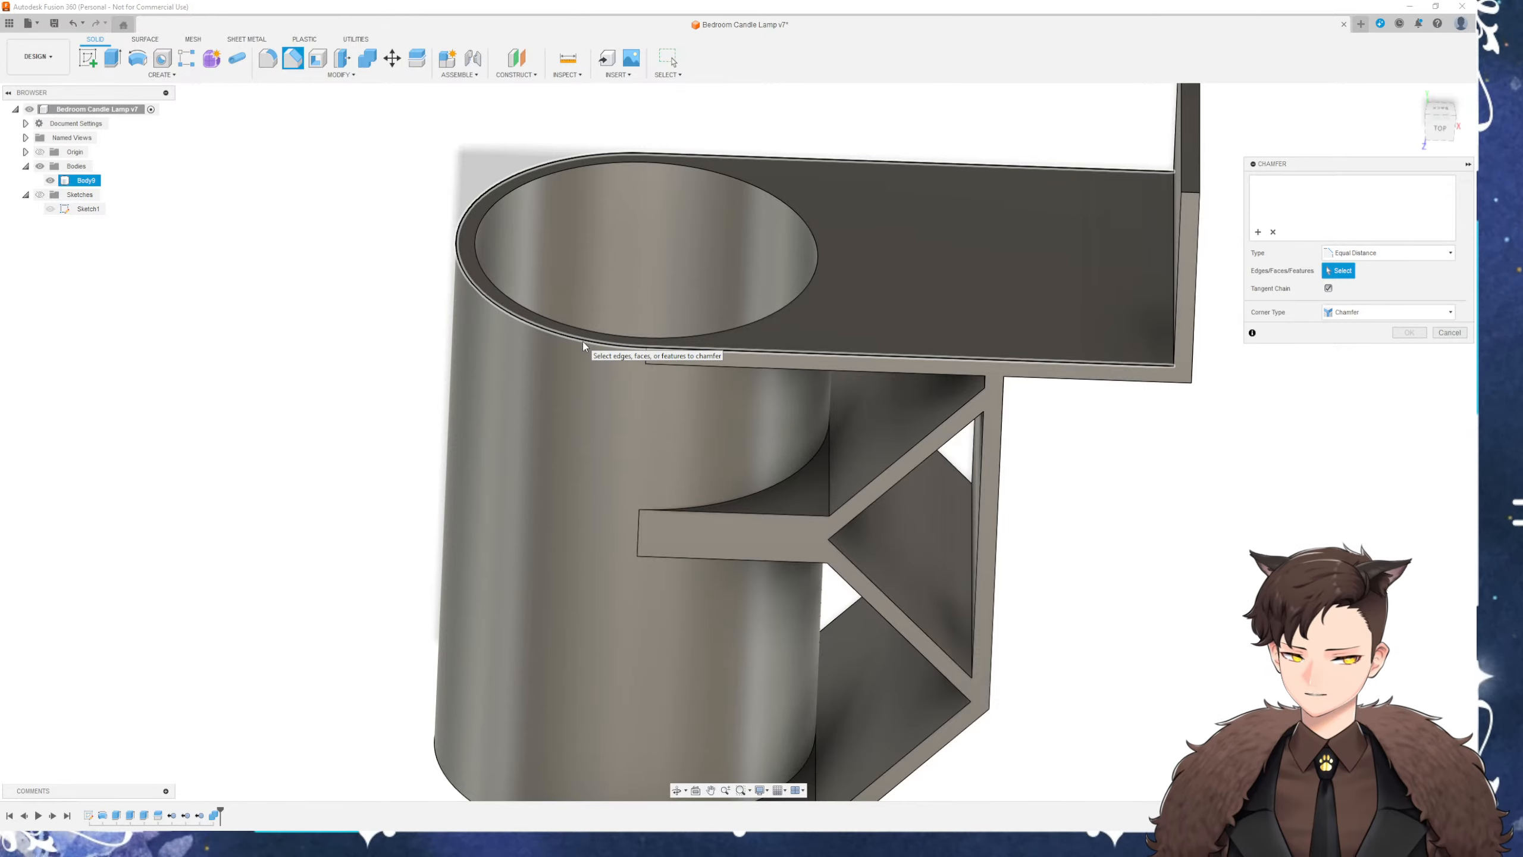
{"action": "left_click", "coordinate": [583, 341]}
{"action": "left_click_drag", "start_coordinate": [580, 335], "coordinate": [582, 339]}
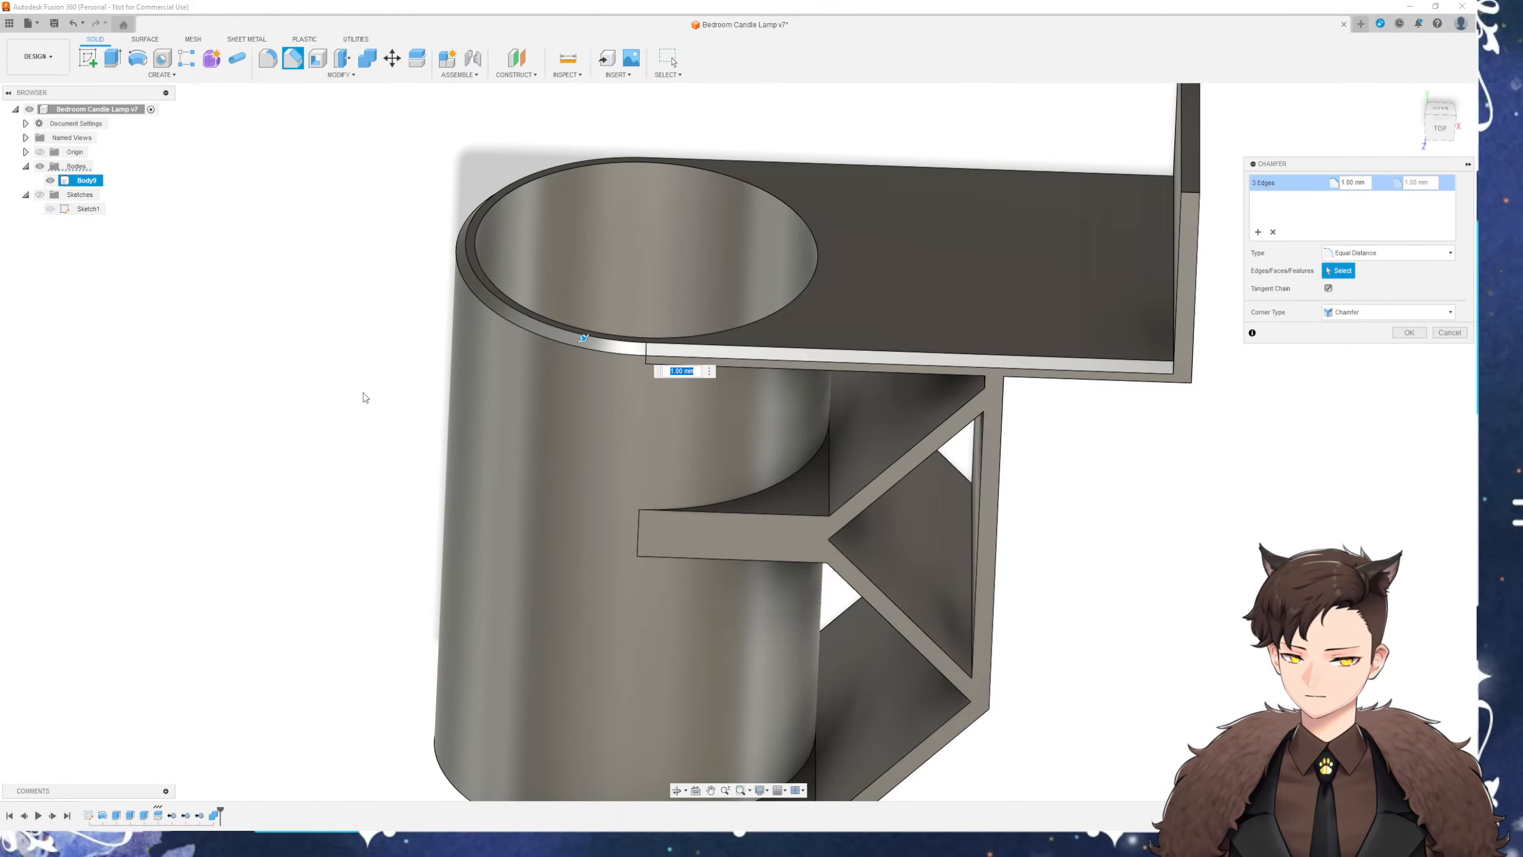
{"action": "middle_click_drag", "start_coordinate": [336, 321], "coordinate": [337, 358], "text": "shift"}
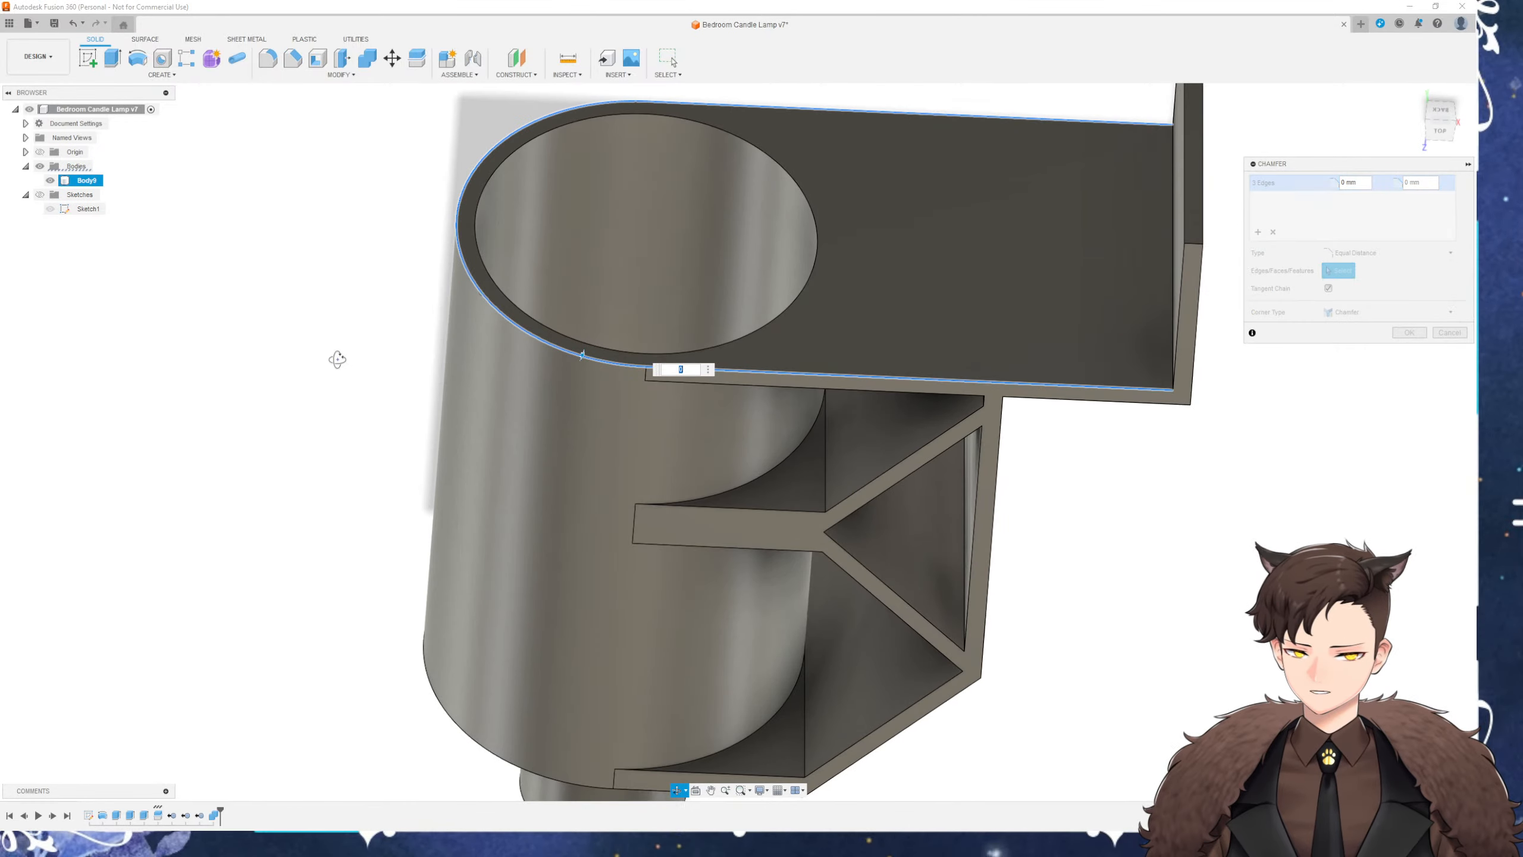
{"action": "middle_click_drag", "start_coordinate": [426, 488], "coordinate": [451, 421], "text": "shift"}
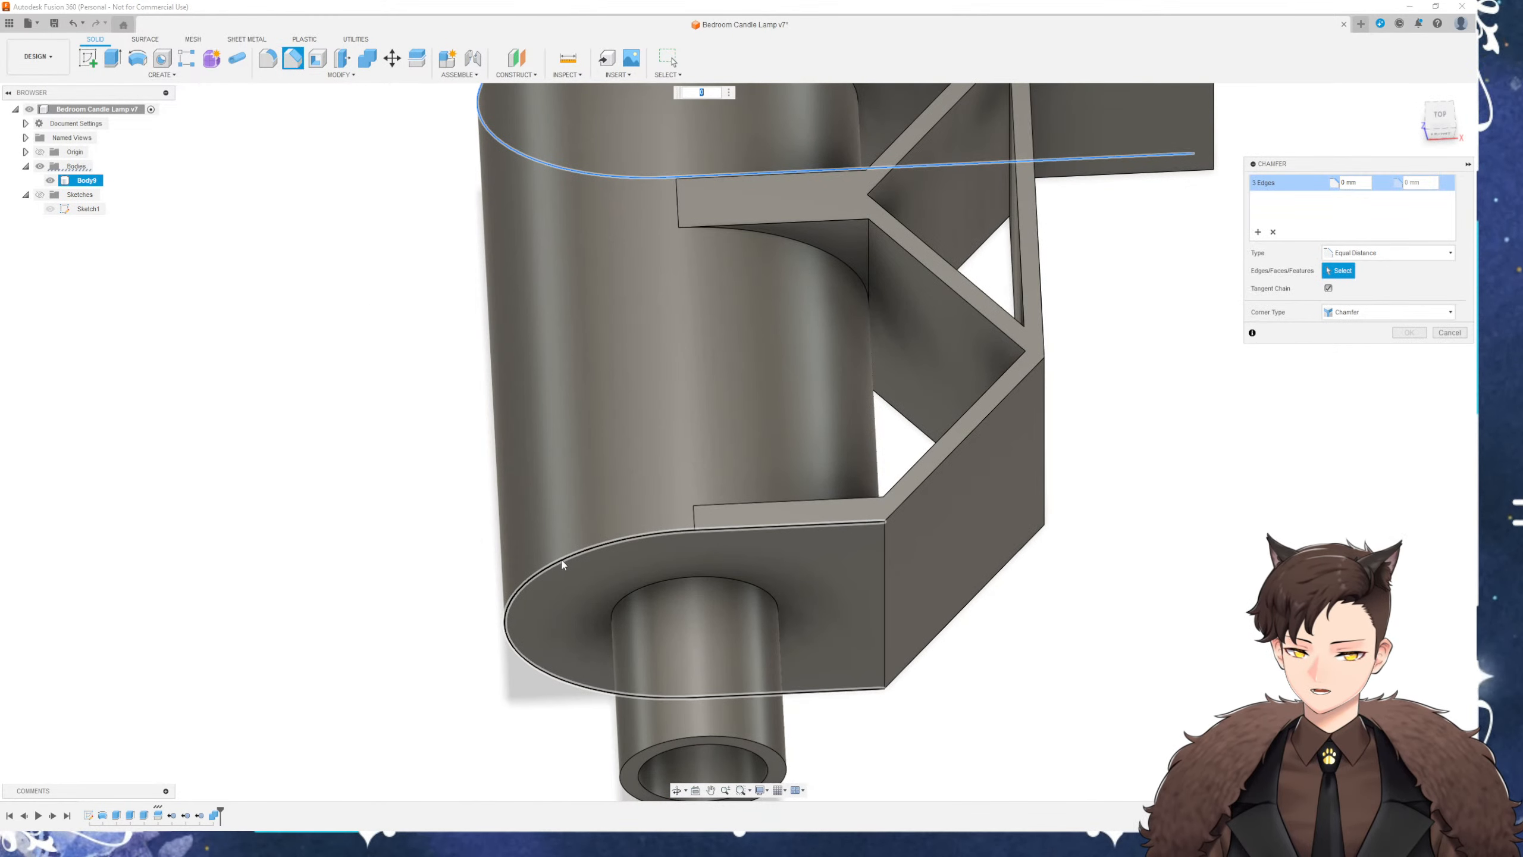
{"action": "left_click", "coordinate": [561, 561]}
{"action": "middle_click_drag", "start_coordinate": [570, 743], "coordinate": [516, 438]}
{"action": "left_click", "coordinate": [587, 455]}
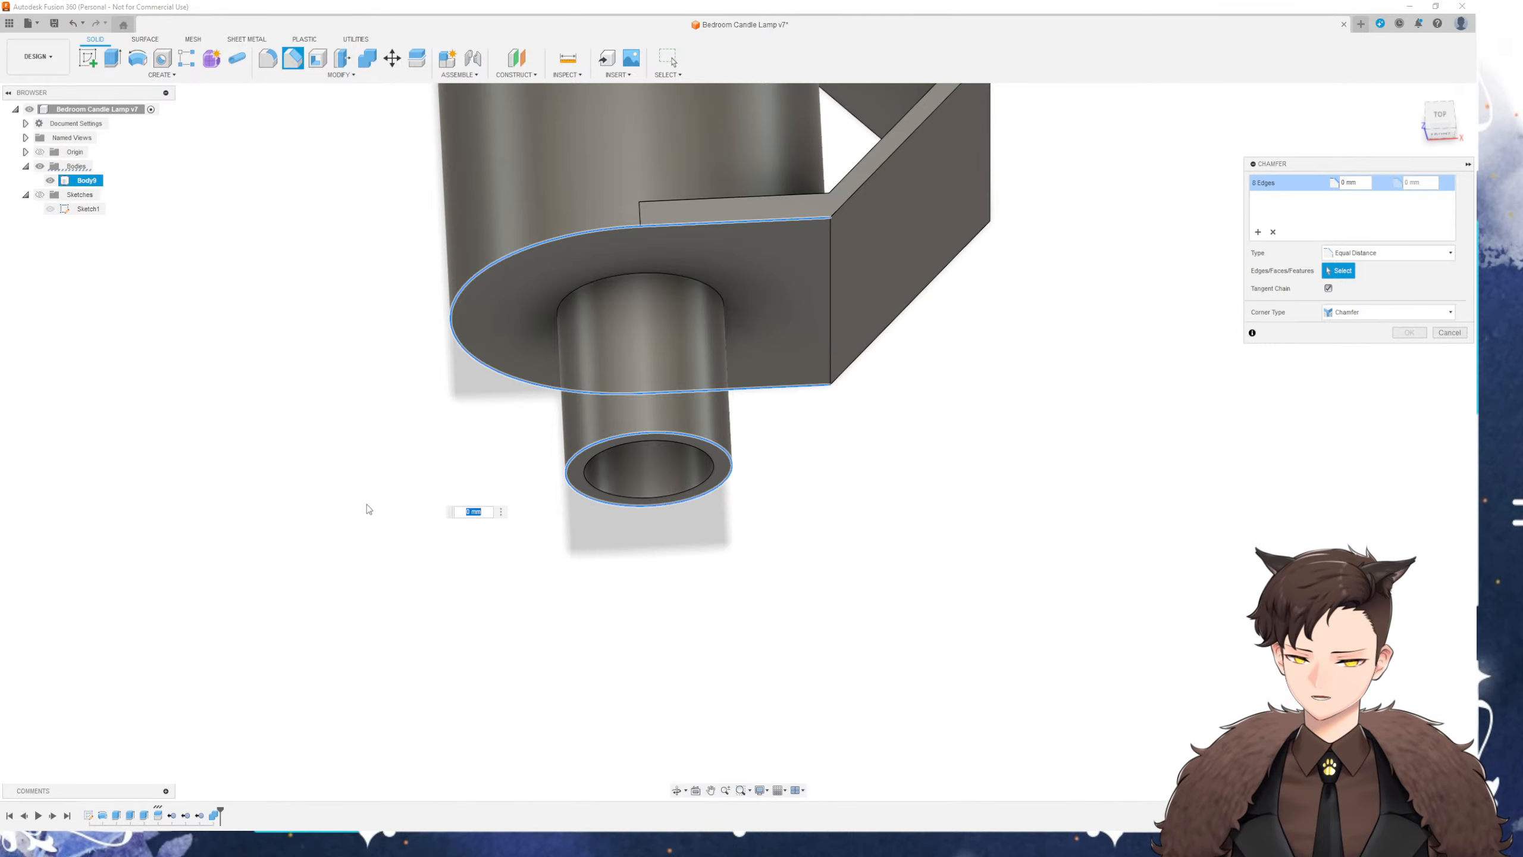
{"action": "key", "text": "Return"}
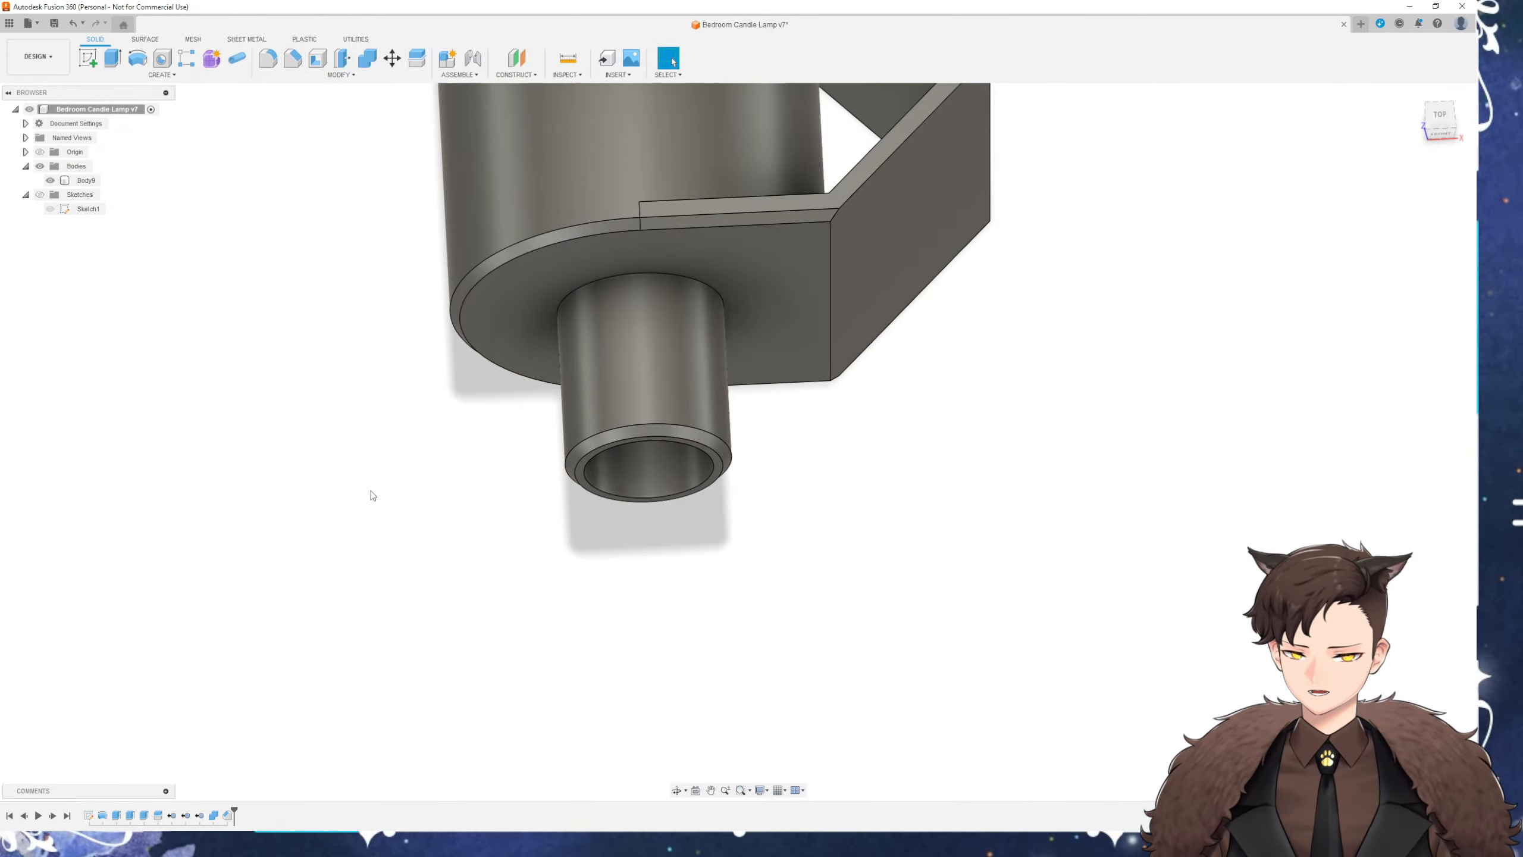
Chamfer the edge where the narrow stem meets the underside of the base
{"action": "scroll", "coordinate": [564, 294], "scroll_direction": "up", "scroll_amount": 4}
{"action": "left_click", "coordinate": [567, 288]}
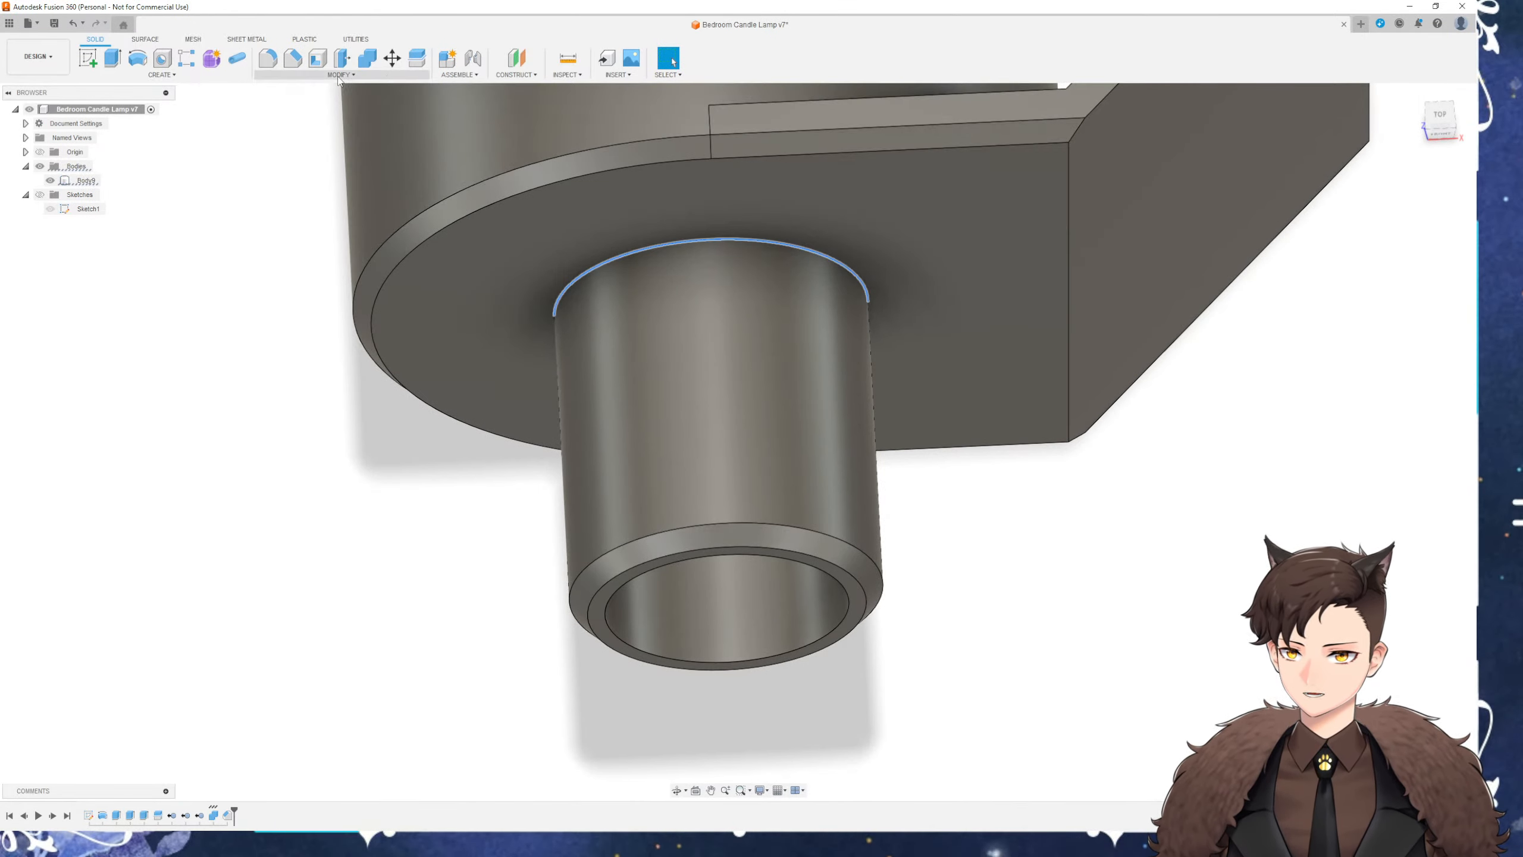
{"action": "left_click", "coordinate": [293, 58]}
{"action": "scroll", "coordinate": [553, 284], "scroll_direction": "up", "scroll_amount": 3}
{"action": "left_click_drag", "start_coordinate": [562, 297], "coordinate": [552, 307]}
{"action": "key", "text": "Return"}
{"action": "scroll", "coordinate": [498, 307], "scroll_direction": "down", "scroll_amount": 4}
Try to chamfer the side face of the bracket by 1 mm
{"action": "middle_click_drag", "start_coordinate": [430, 324], "coordinate": [1113, 357], "text": "shift"}
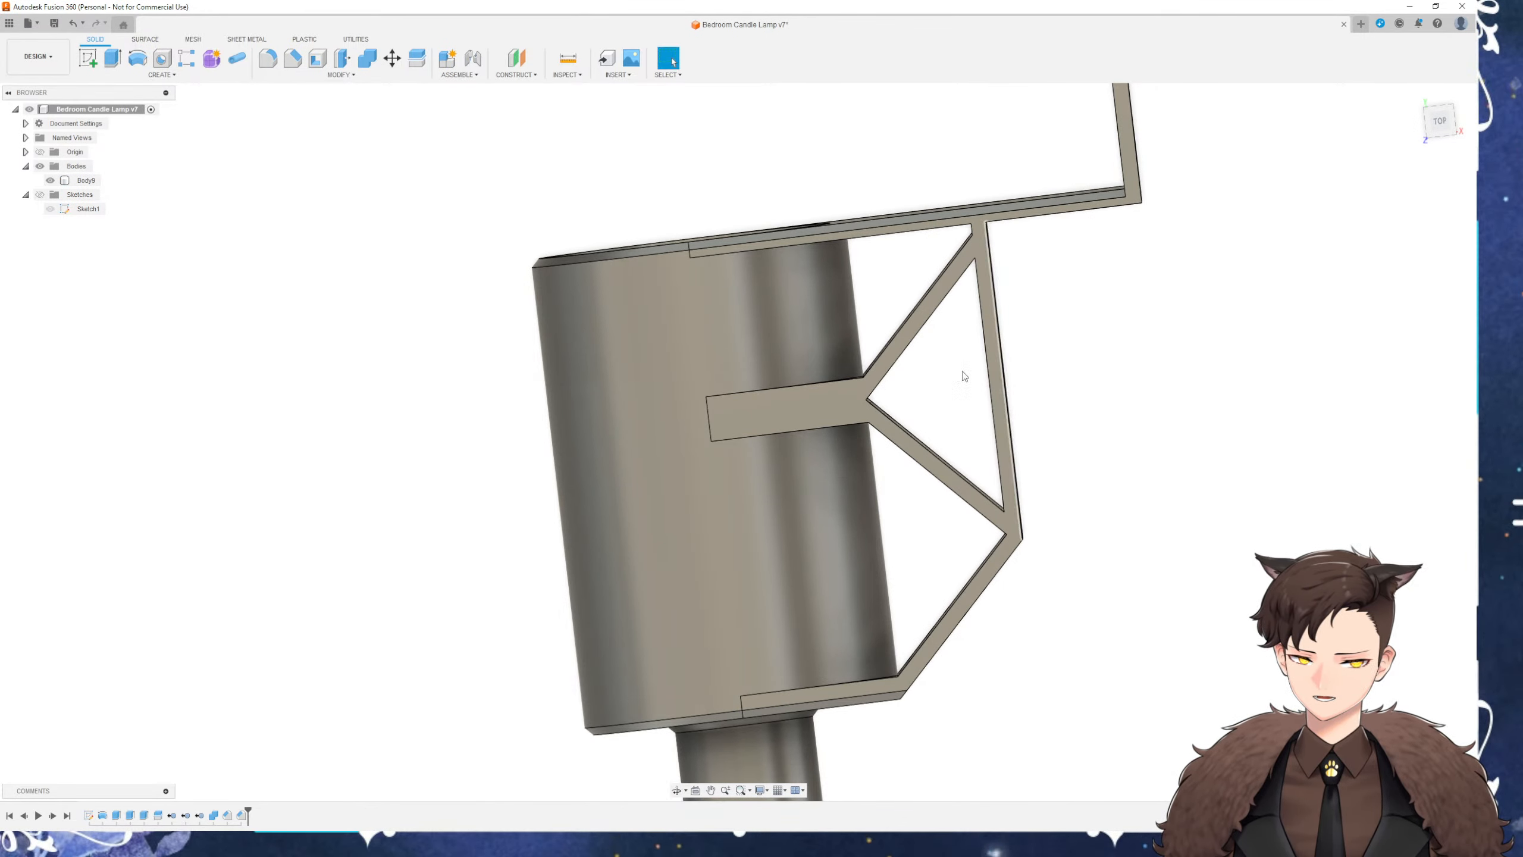
{"action": "left_click", "coordinate": [294, 59]}
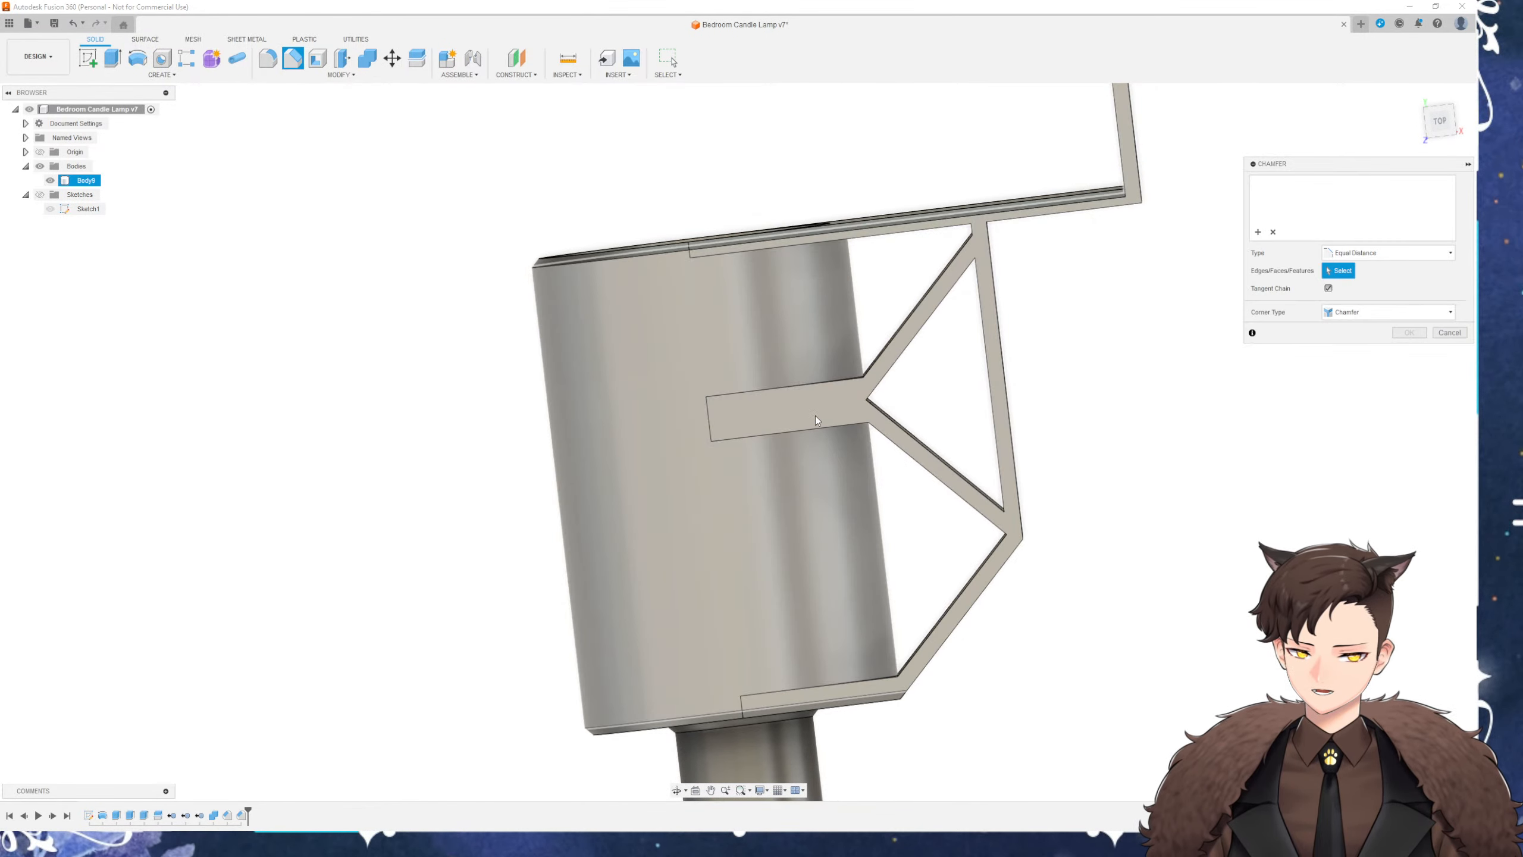
{"action": "left_click", "coordinate": [814, 417]}
{"action": "middle_click_drag", "start_coordinate": [779, 438], "coordinate": [755, 459], "text": "shift"}
{"action": "type", "text": "1"}
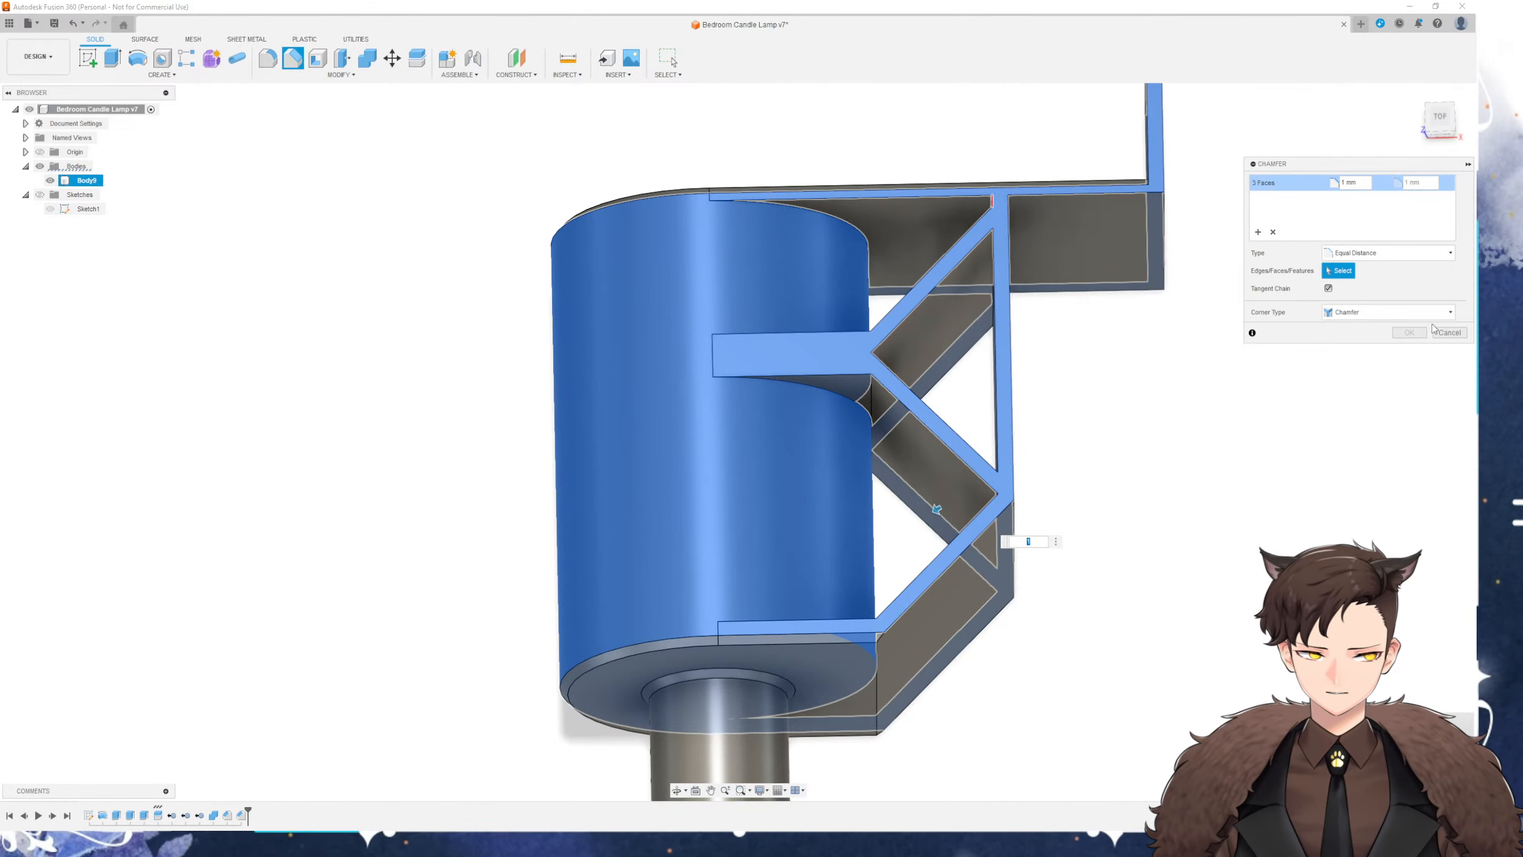
{"action": "left_click", "coordinate": [1449, 332]}
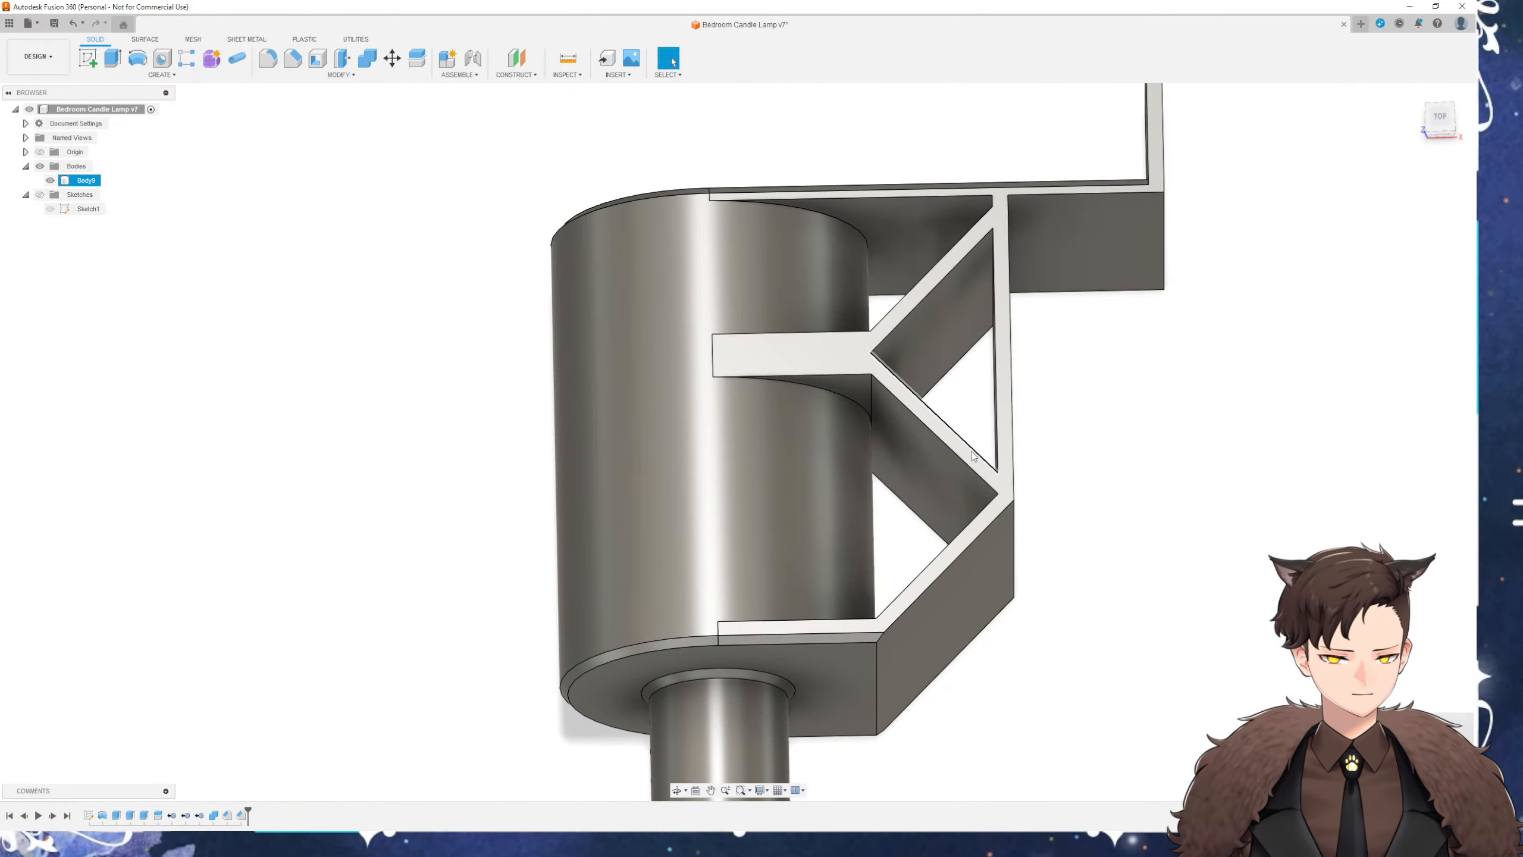
Inspect the top rim chamfer, undo the last two chamfers, and redo the first one
{"action": "middle_click_drag", "start_coordinate": [973, 456], "coordinate": [908, 516], "text": "shift"}
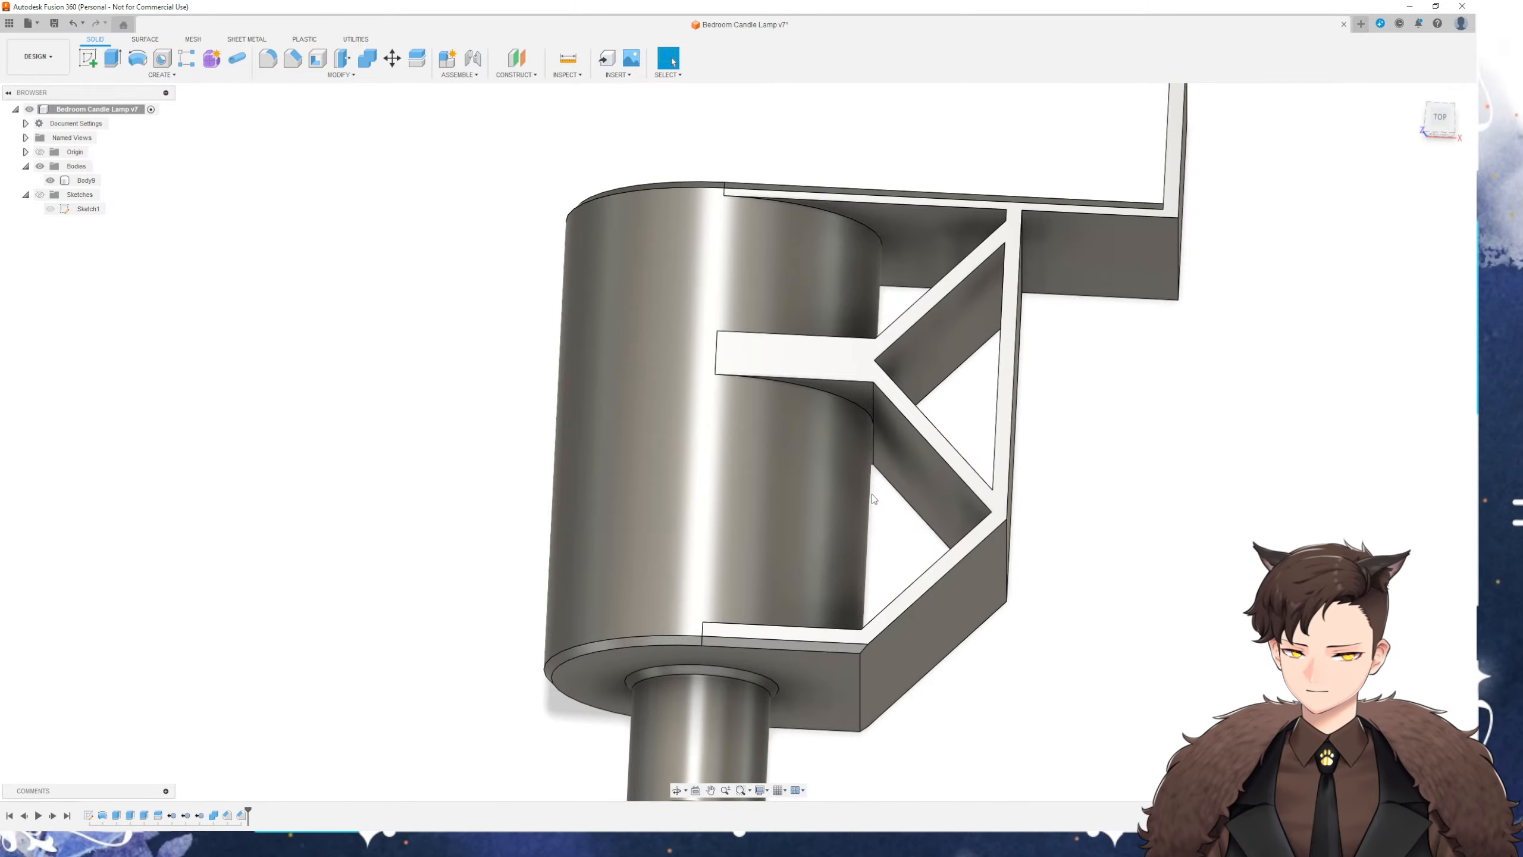
{"action": "middle_click_drag", "start_coordinate": [873, 498], "coordinate": [1051, 480], "text": "shift"}
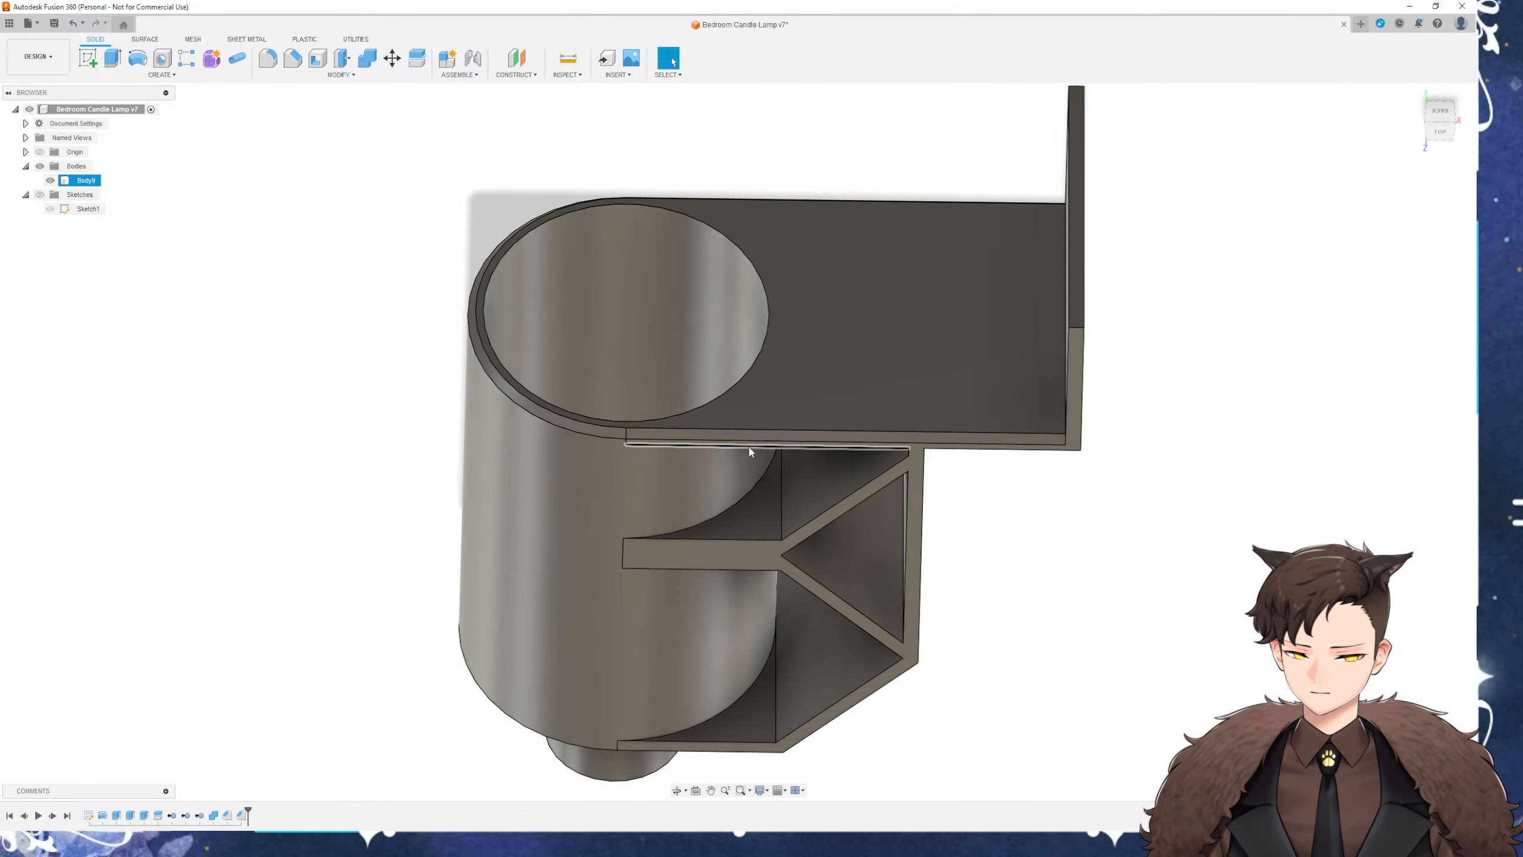
{"action": "middle_click_drag", "start_coordinate": [750, 451], "coordinate": [594, 366], "text": "shift"}
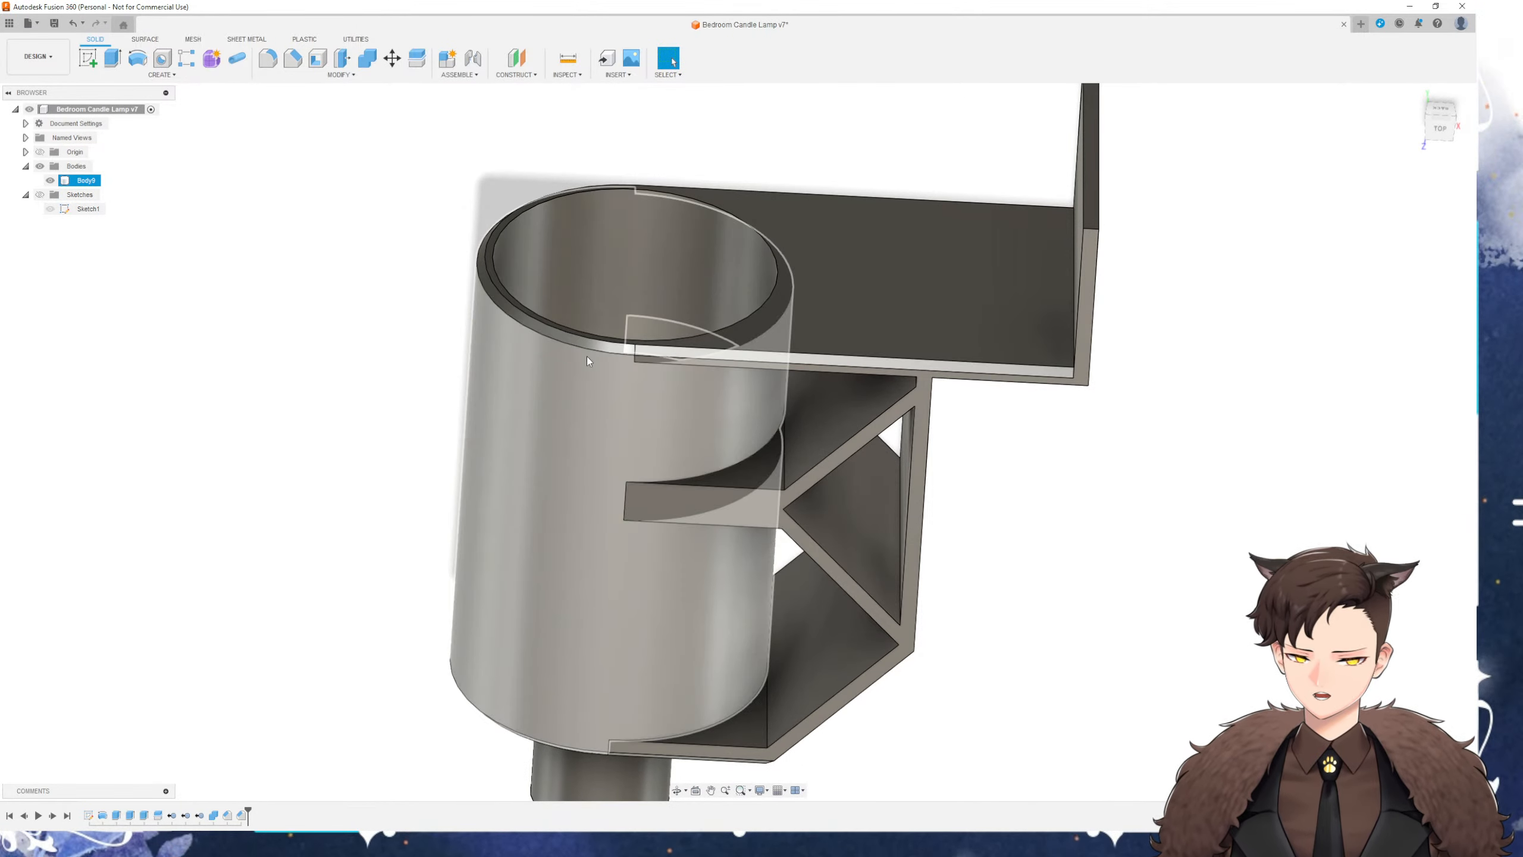
{"action": "scroll", "coordinate": [645, 355], "scroll_direction": "up", "scroll_amount": 4}
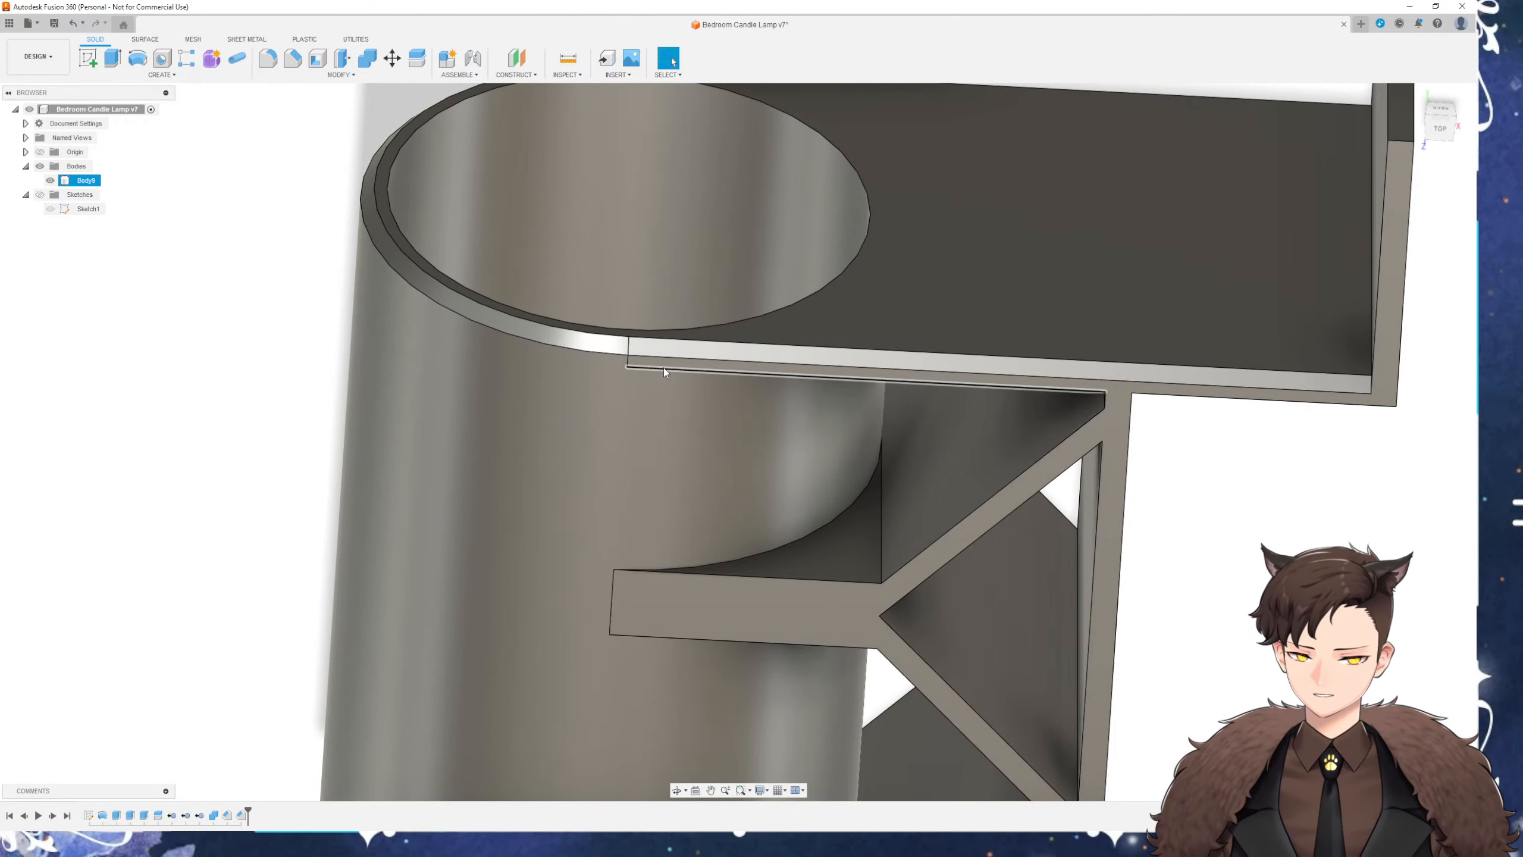
{"action": "scroll", "coordinate": [664, 372], "scroll_direction": "down", "scroll_amount": 2}
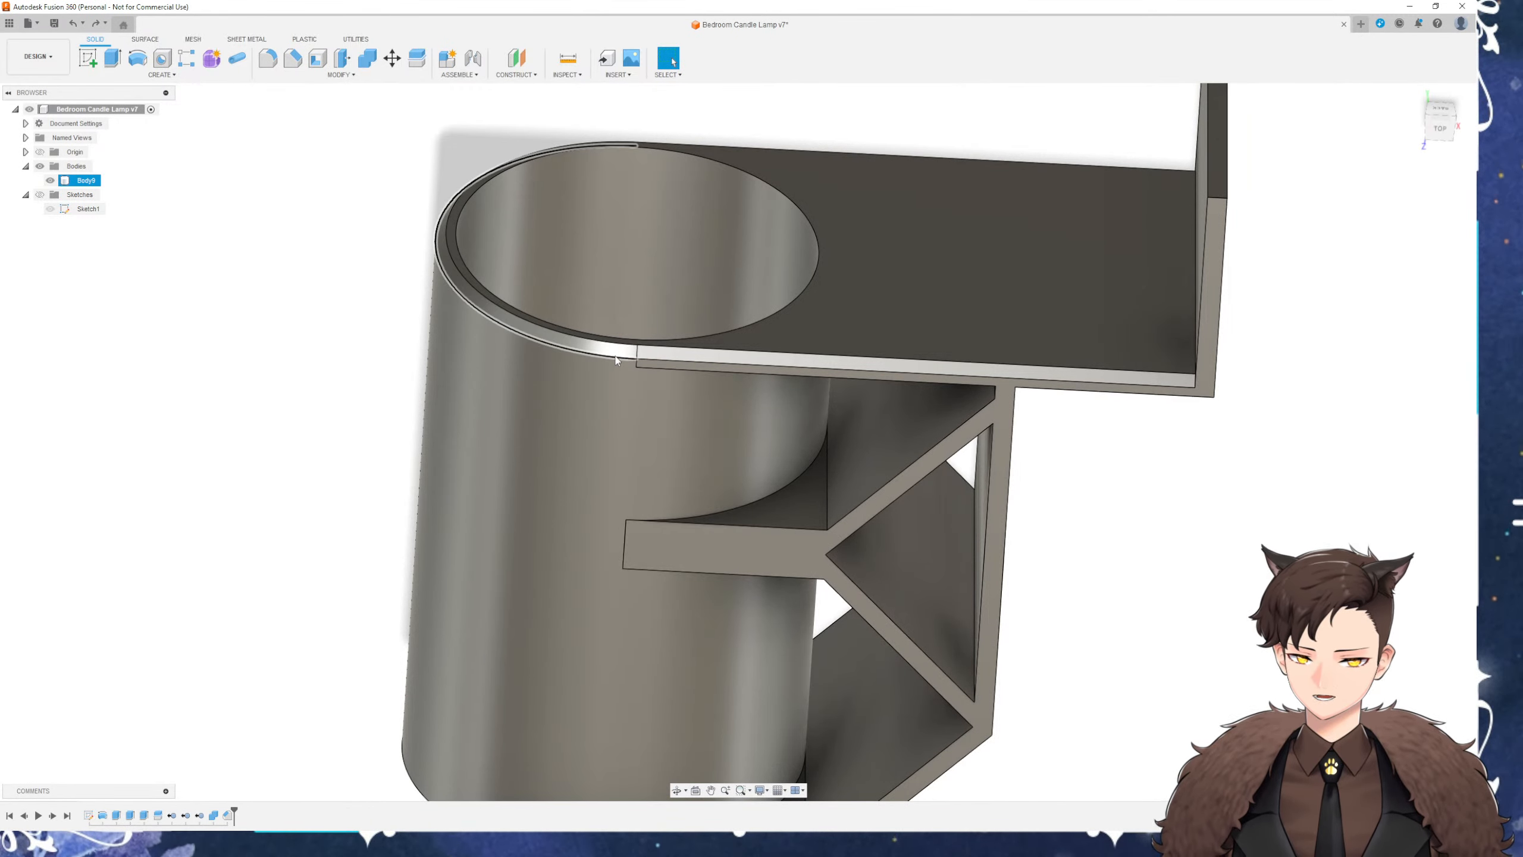
{"action": "key", "text": "ctrl+z"}
{"action": "key", "text": "ctrl+z"}
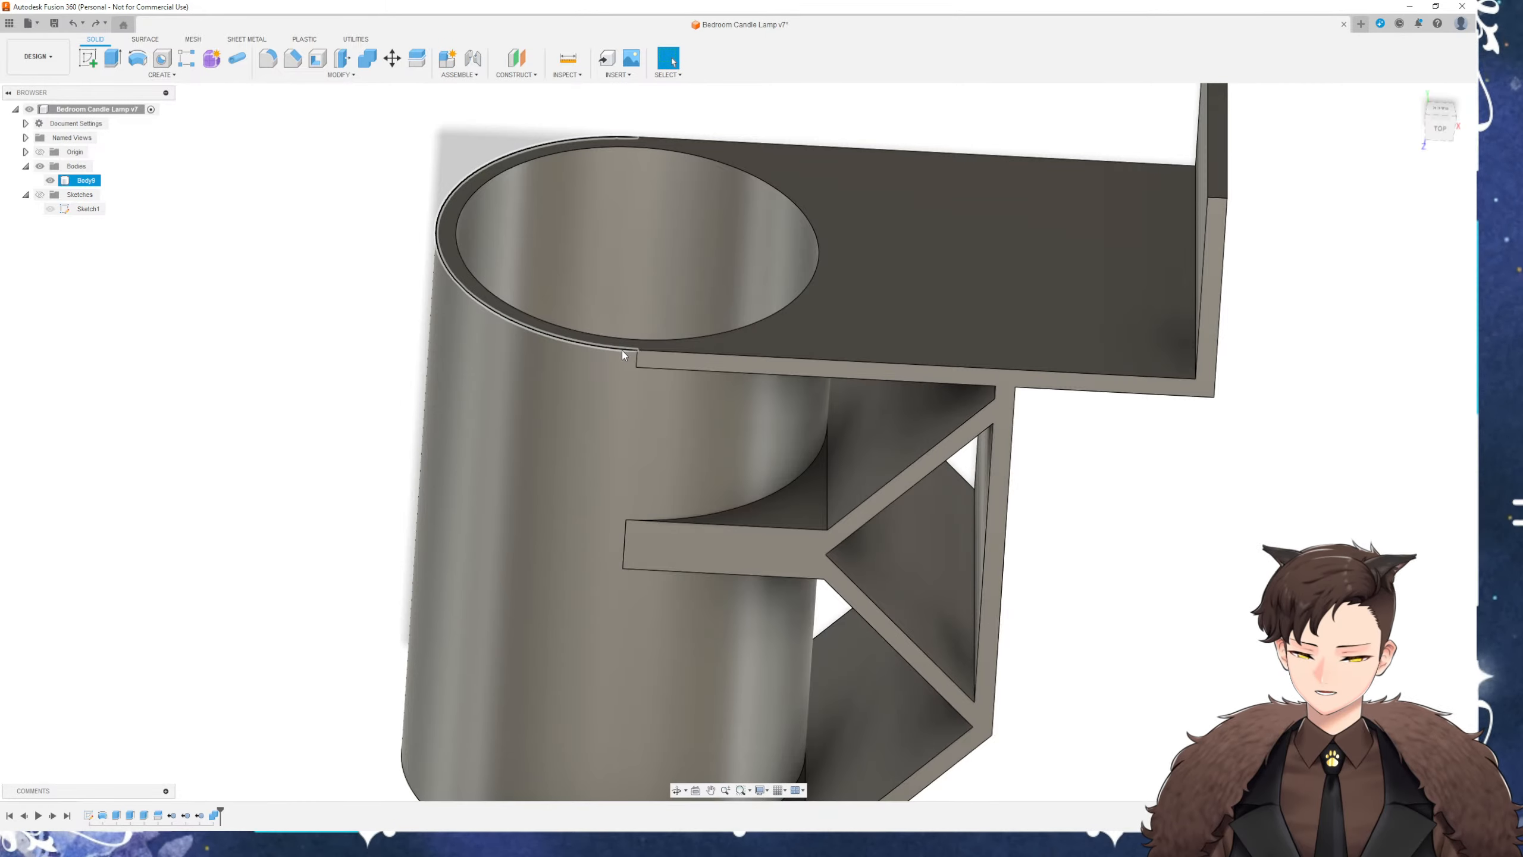
{"action": "key", "text": "ctrl+y"}
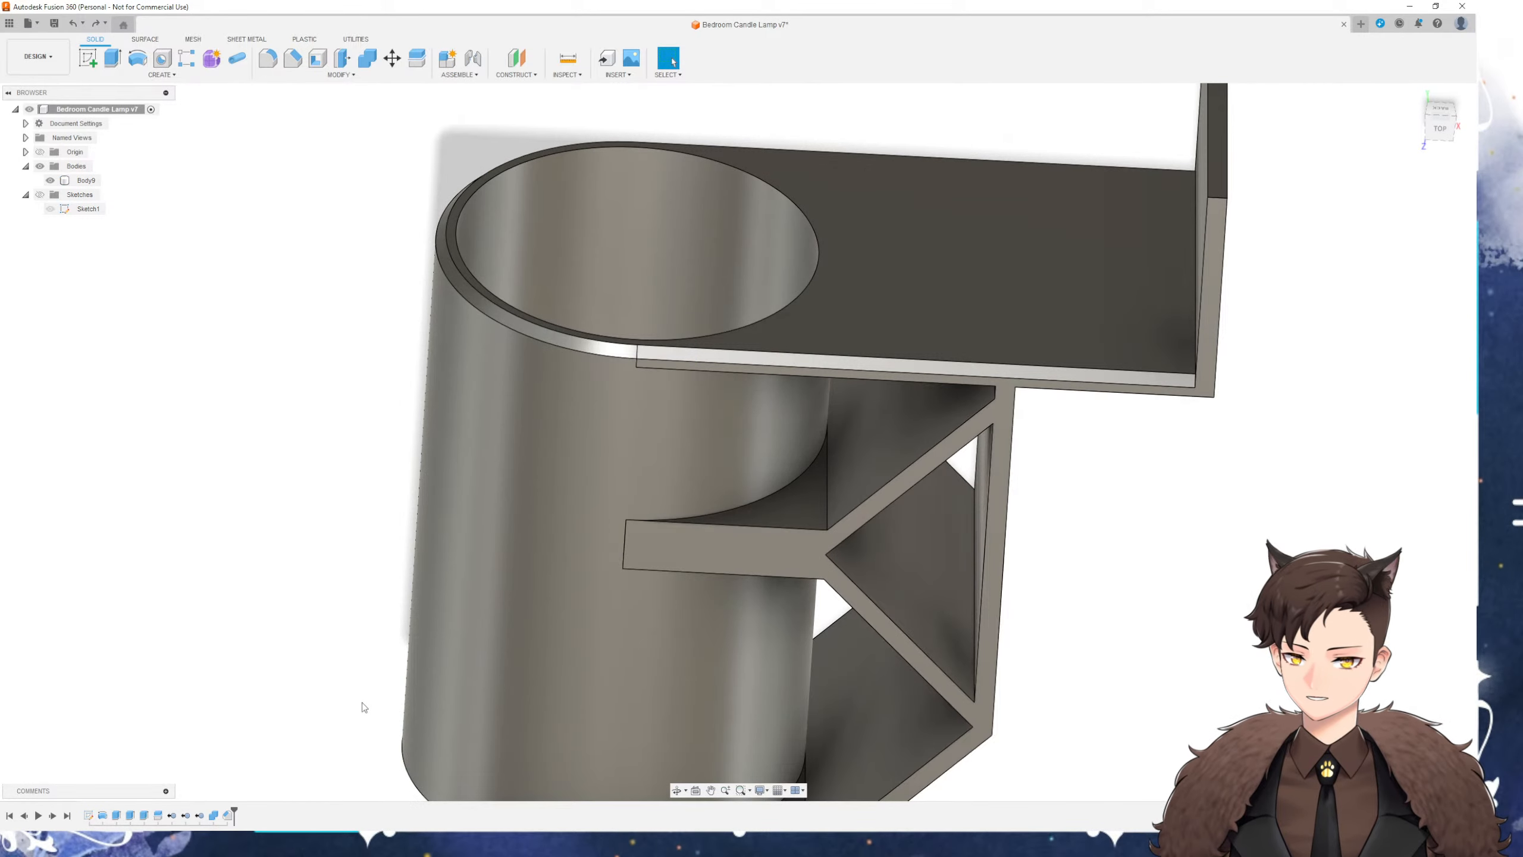
Try to edit the remaining chamfer by removing the top rim and plate edges from its selection
{"action": "double_click", "coordinate": [228, 816]}
{"action": "scroll", "coordinate": [595, 450], "scroll_direction": "up", "scroll_amount": 2}
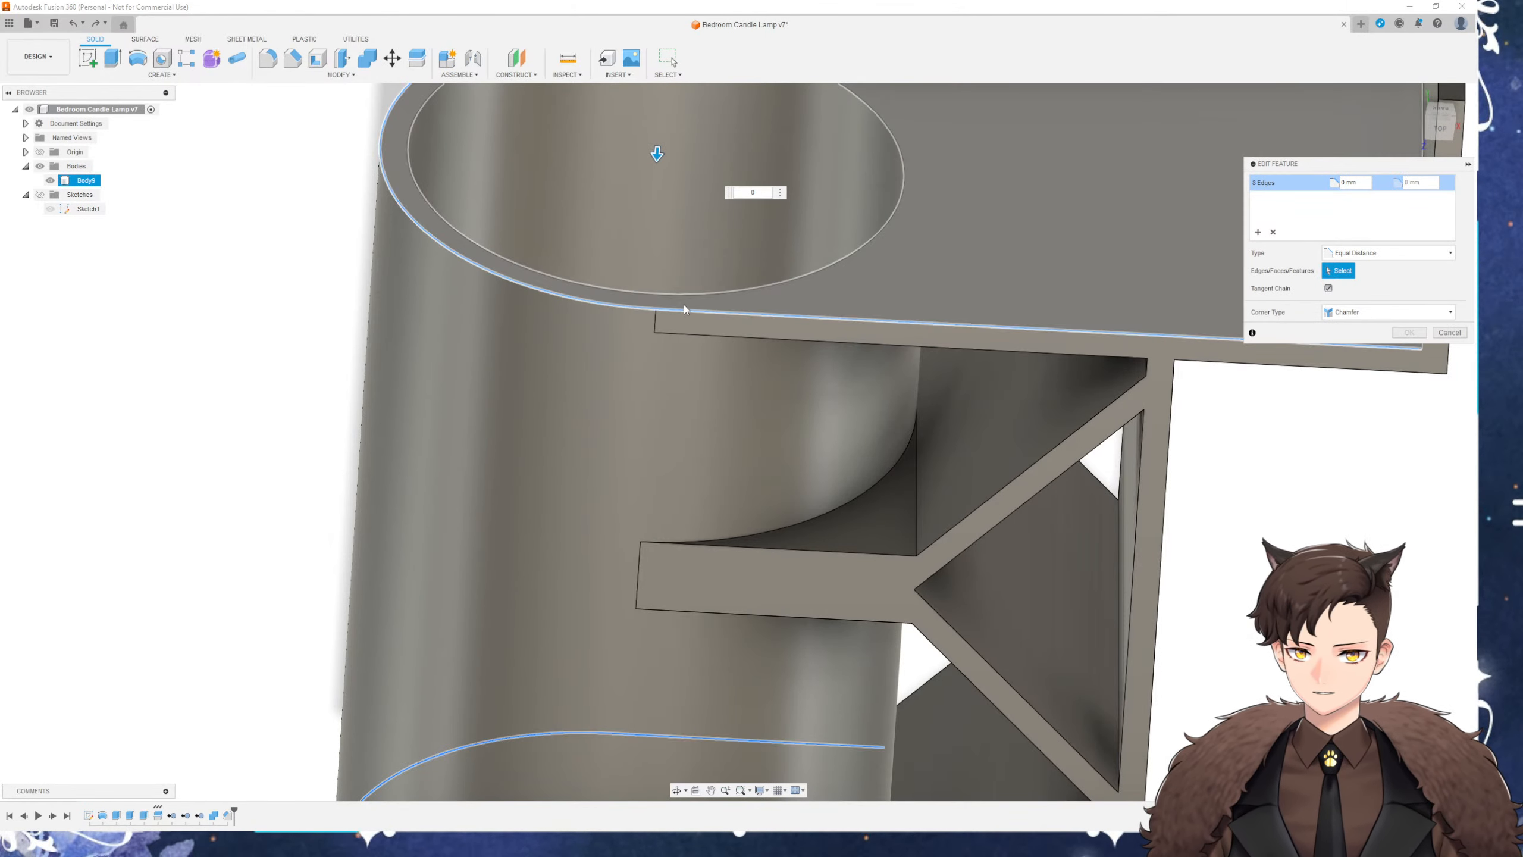
{"action": "left_click", "coordinate": [678, 308]}
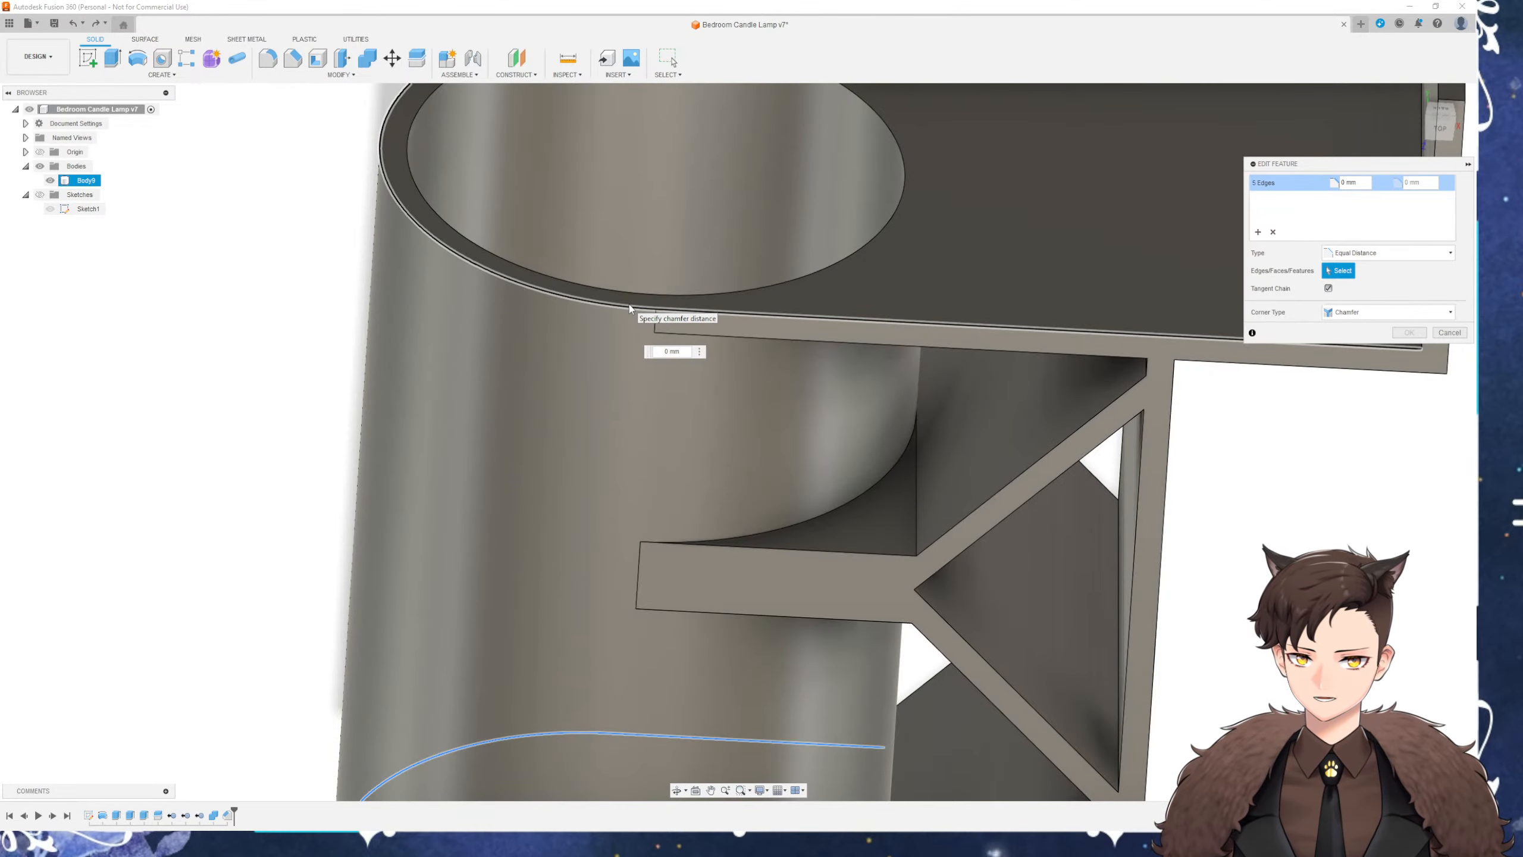
{"action": "middle_click_drag", "start_coordinate": [605, 308], "coordinate": [586, 393]}
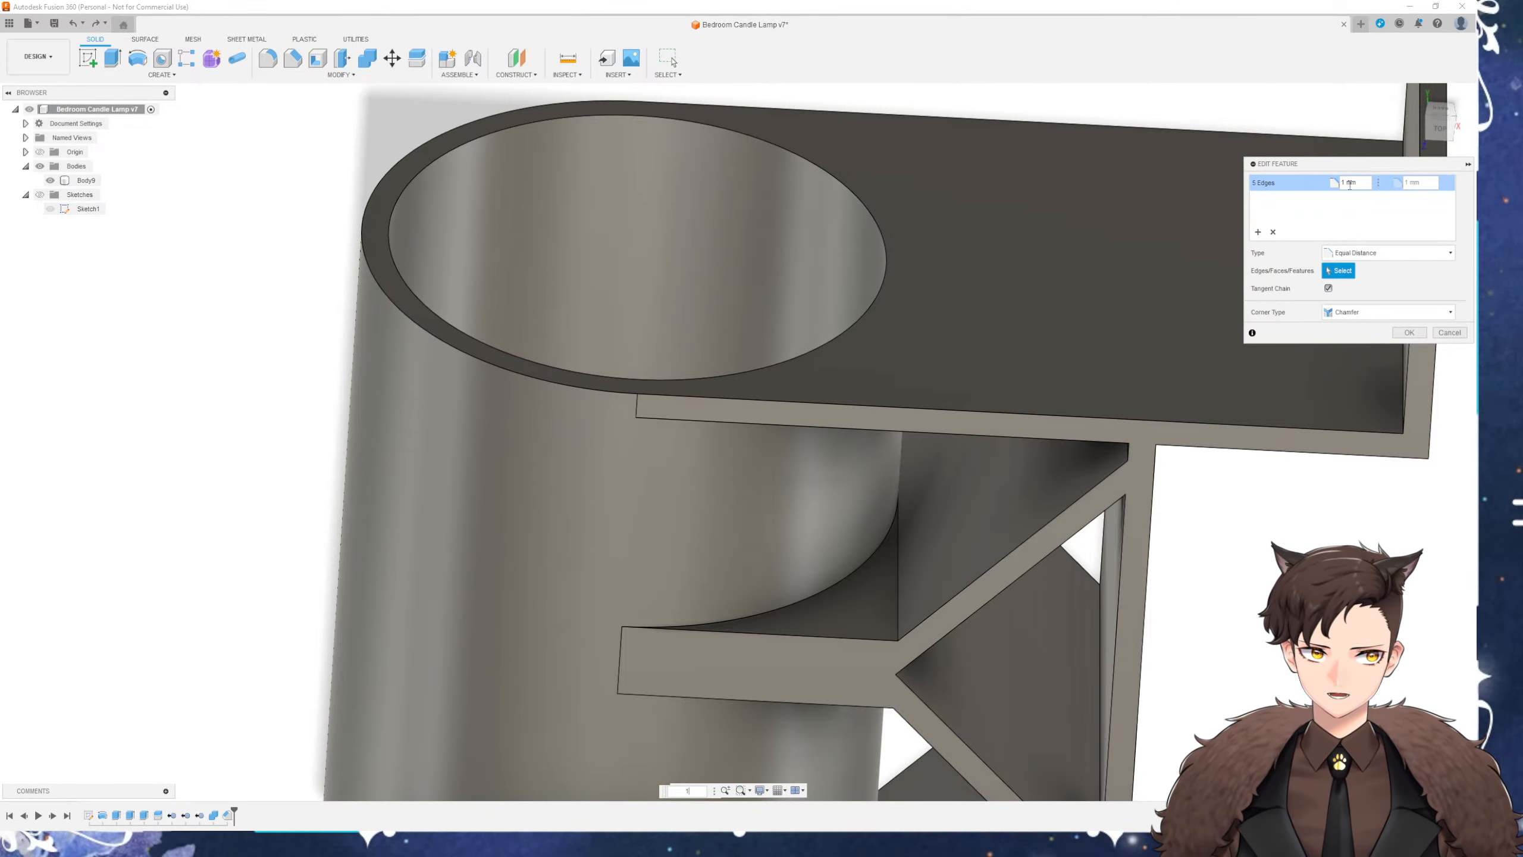
{"action": "left_click", "coordinate": [1456, 327]}
{"action": "scroll", "coordinate": [741, 446], "scroll_direction": "down", "scroll_amount": 4}
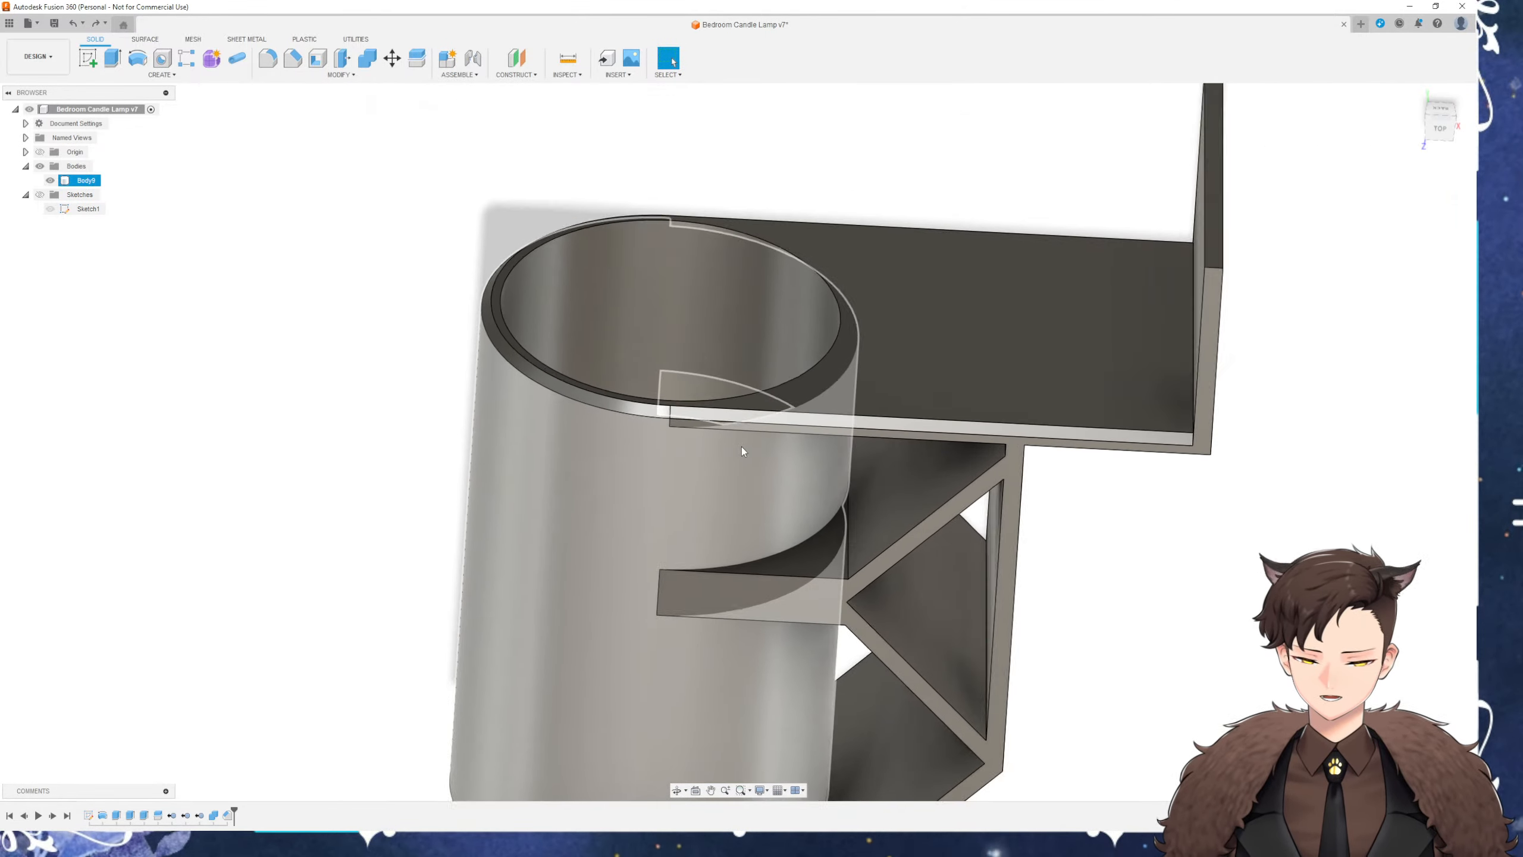
Save the lamp design as a new version with the default version description
{"action": "middle_click_drag", "start_coordinate": [370, 482], "coordinate": [326, 422]}
{"action": "key", "text": "ctrl+s"}
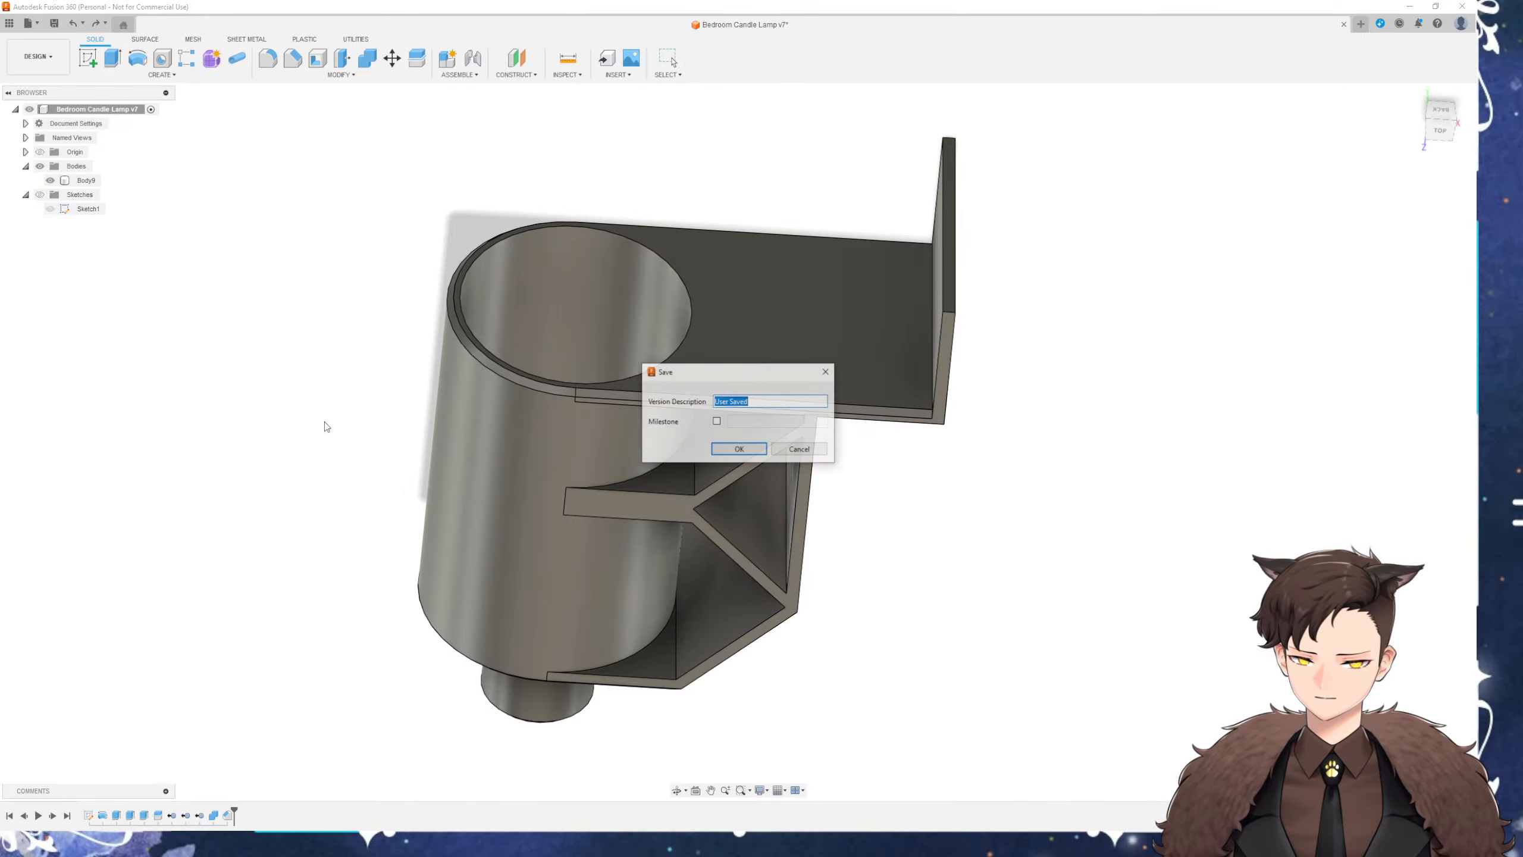
{"action": "key", "text": "Return"}
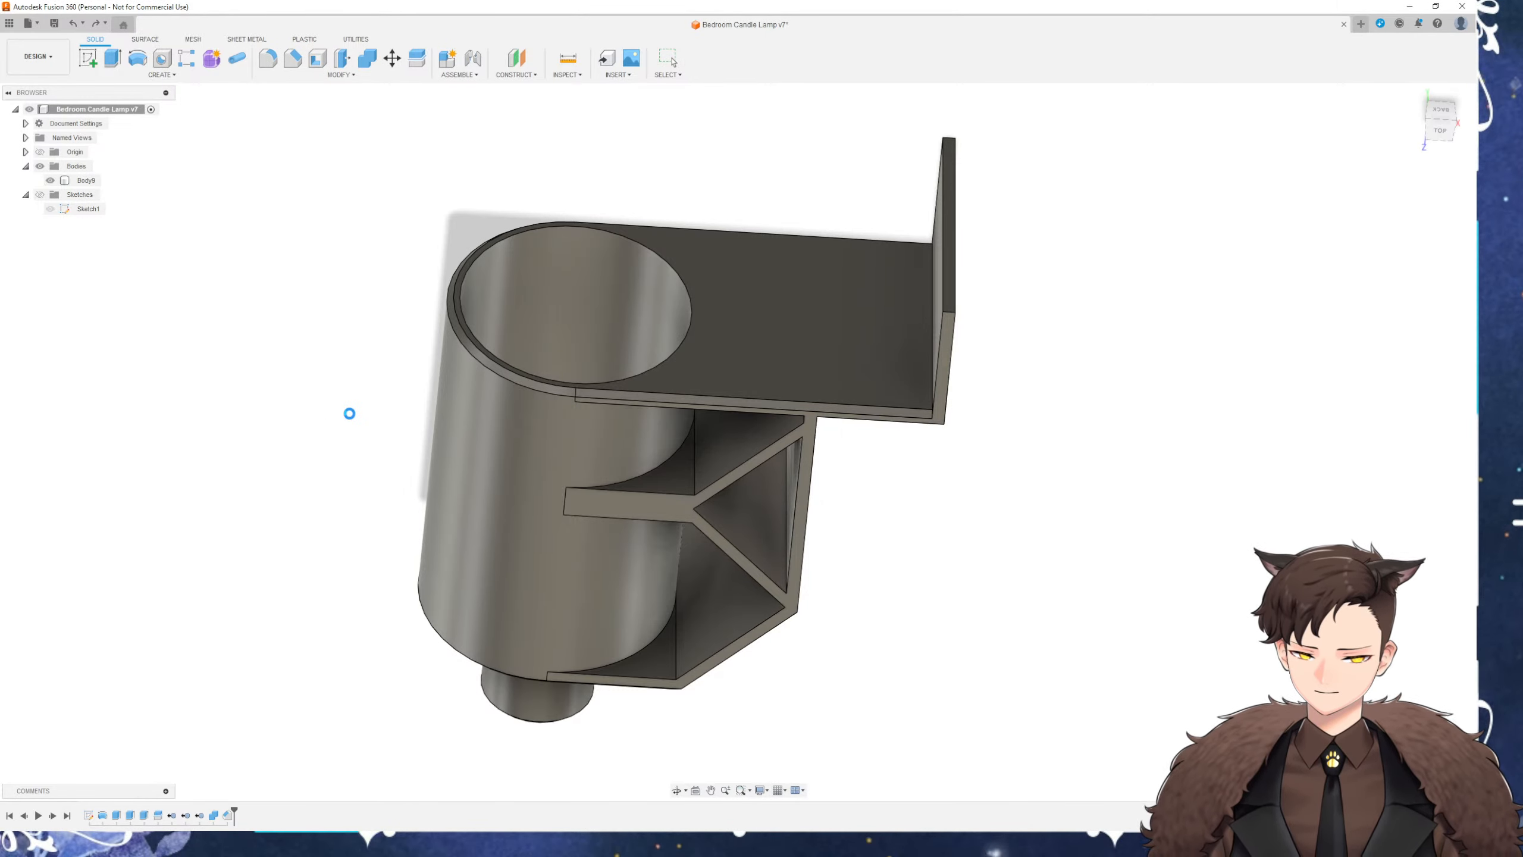
Send the lamp body to PrusaSlicer for 3D printing and decline the application update
{"action": "left_click", "coordinate": [358, 39]}
{"action": "left_click", "coordinate": [91, 58]}
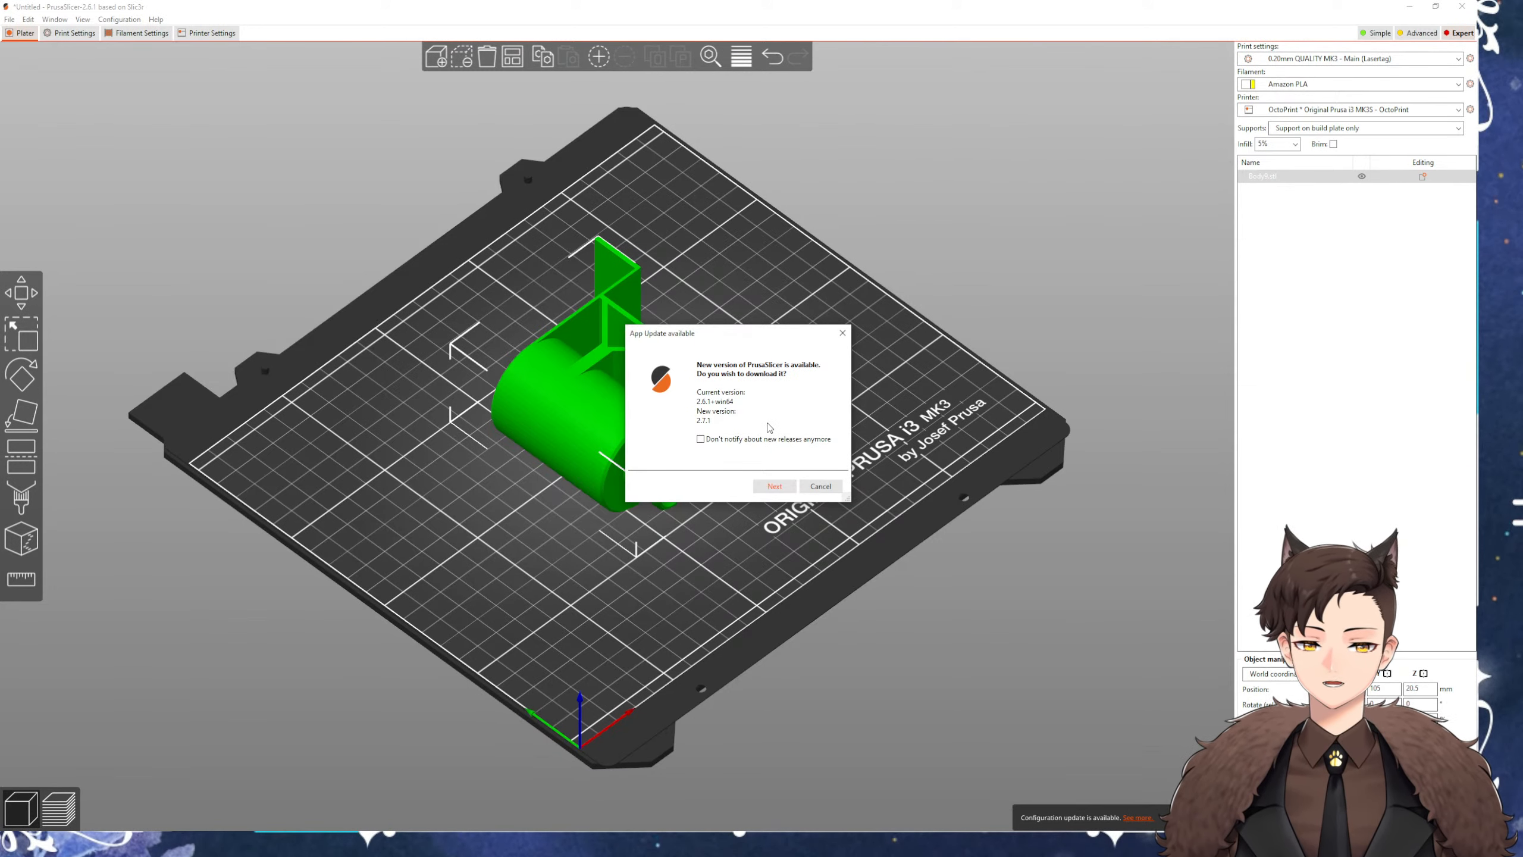
{"action": "left_click", "coordinate": [820, 486]}
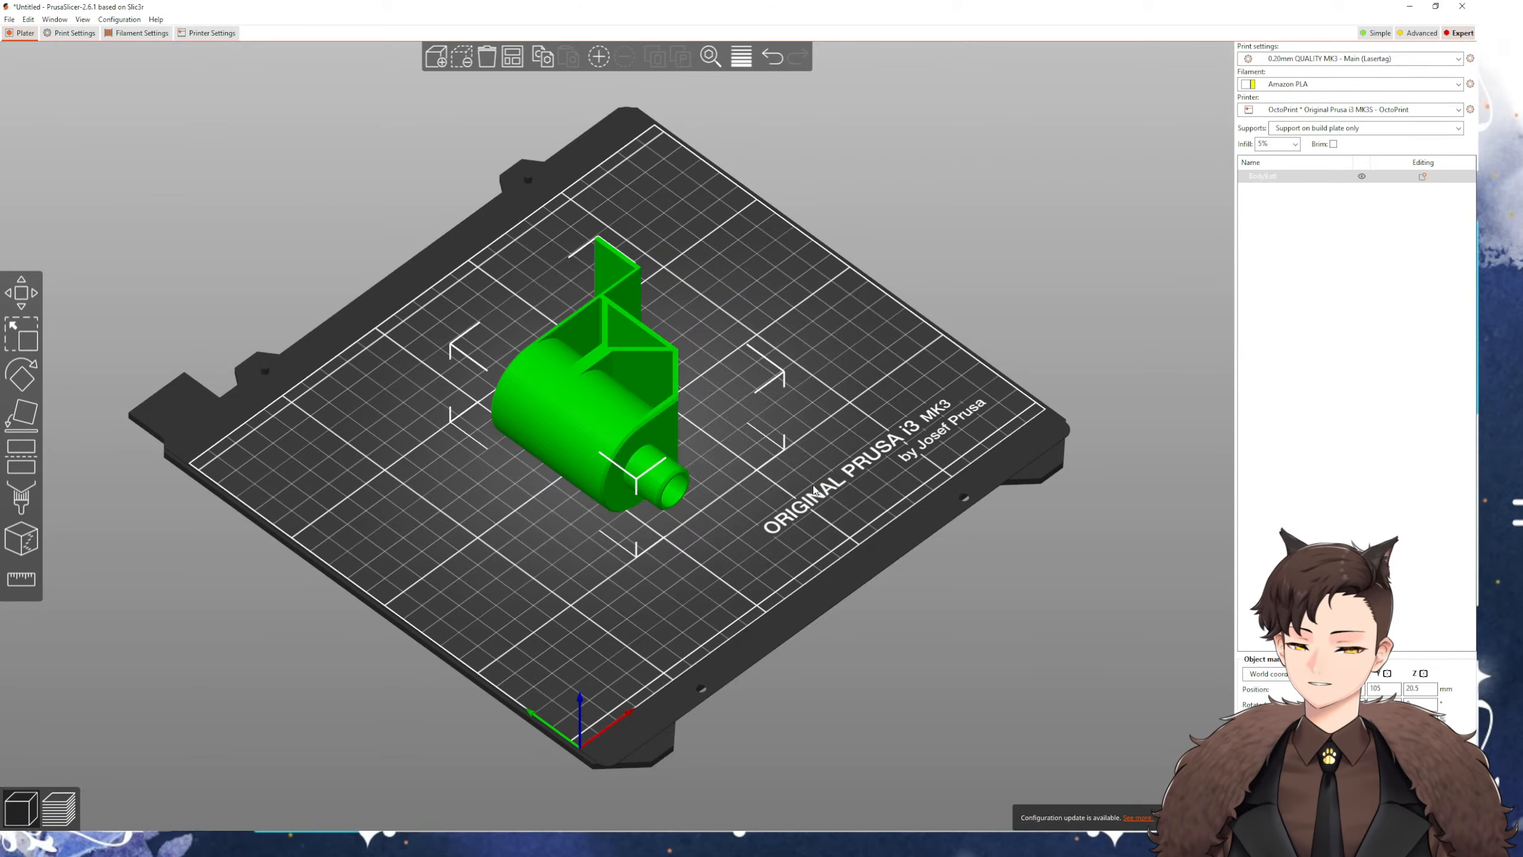
Slice the lamp model with the current print settings
{"action": "left_click_drag", "start_coordinate": [622, 569], "coordinate": [700, 533]}
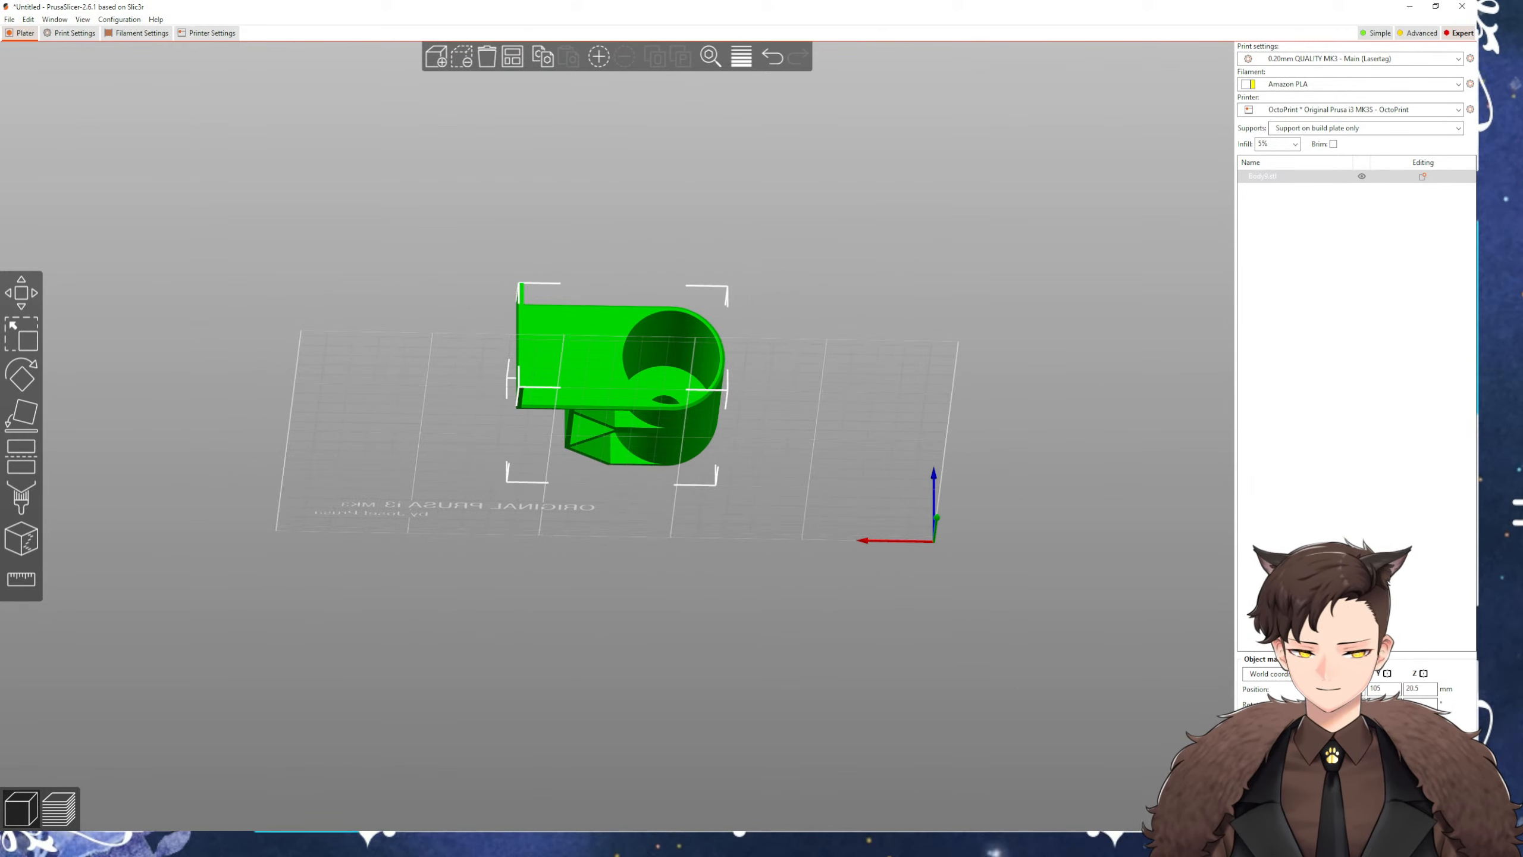
{"action": "left_click", "coordinate": [1319, 817]}
{"action": "left_click_drag", "start_coordinate": [814, 545], "coordinate": [760, 594]}
{"action": "scroll", "coordinate": [744, 462], "scroll_direction": "up", "scroll_amount": 5}
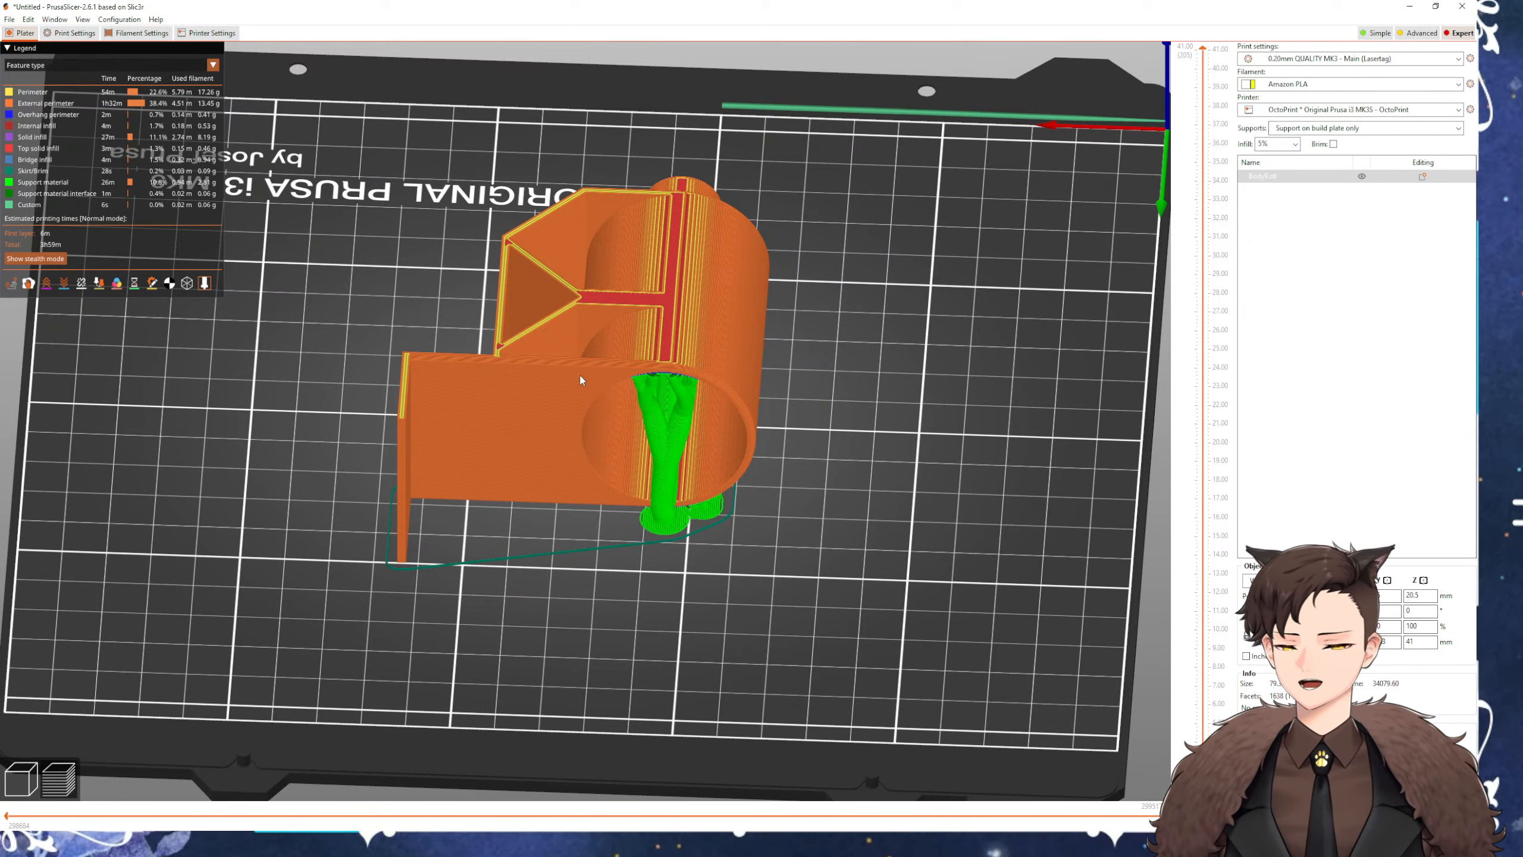
Examine the support material inside the cylinder and stem in the sliced preview, and close PrusaSlicer to return to Fusion 360
{"action": "scroll", "coordinate": [1208, 97], "scroll_direction": "down", "scroll_amount": 8}
{"action": "left_click_drag", "start_coordinate": [1208, 97], "coordinate": [1122, 16]}
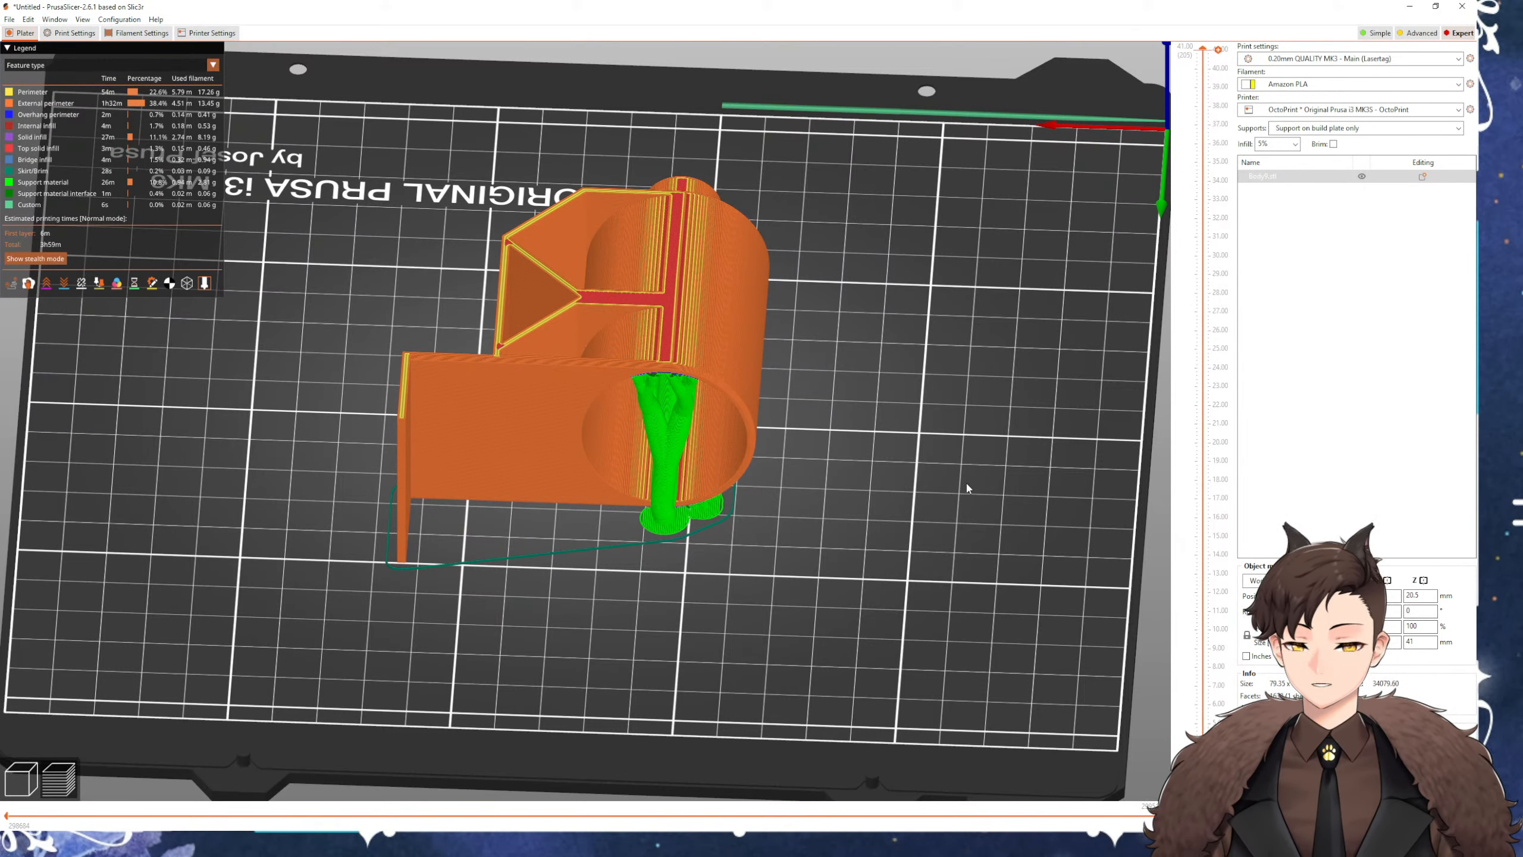
{"action": "mouse_move", "coordinate": [756, 567]}
{"action": "left_mouse_down"}
{"action": "mouse_move", "coordinate": [1027, 538]}
{"action": "mouse_move", "coordinate": [984, 566]}
{"action": "mouse_move", "coordinate": [850, 570]}
{"action": "mouse_move", "coordinate": [697, 600]}
{"action": "mouse_move", "coordinate": [745, 577]}
{"action": "left_mouse_up"}
{"action": "scroll", "coordinate": [741, 580], "scroll_direction": "up", "scroll_amount": 3}
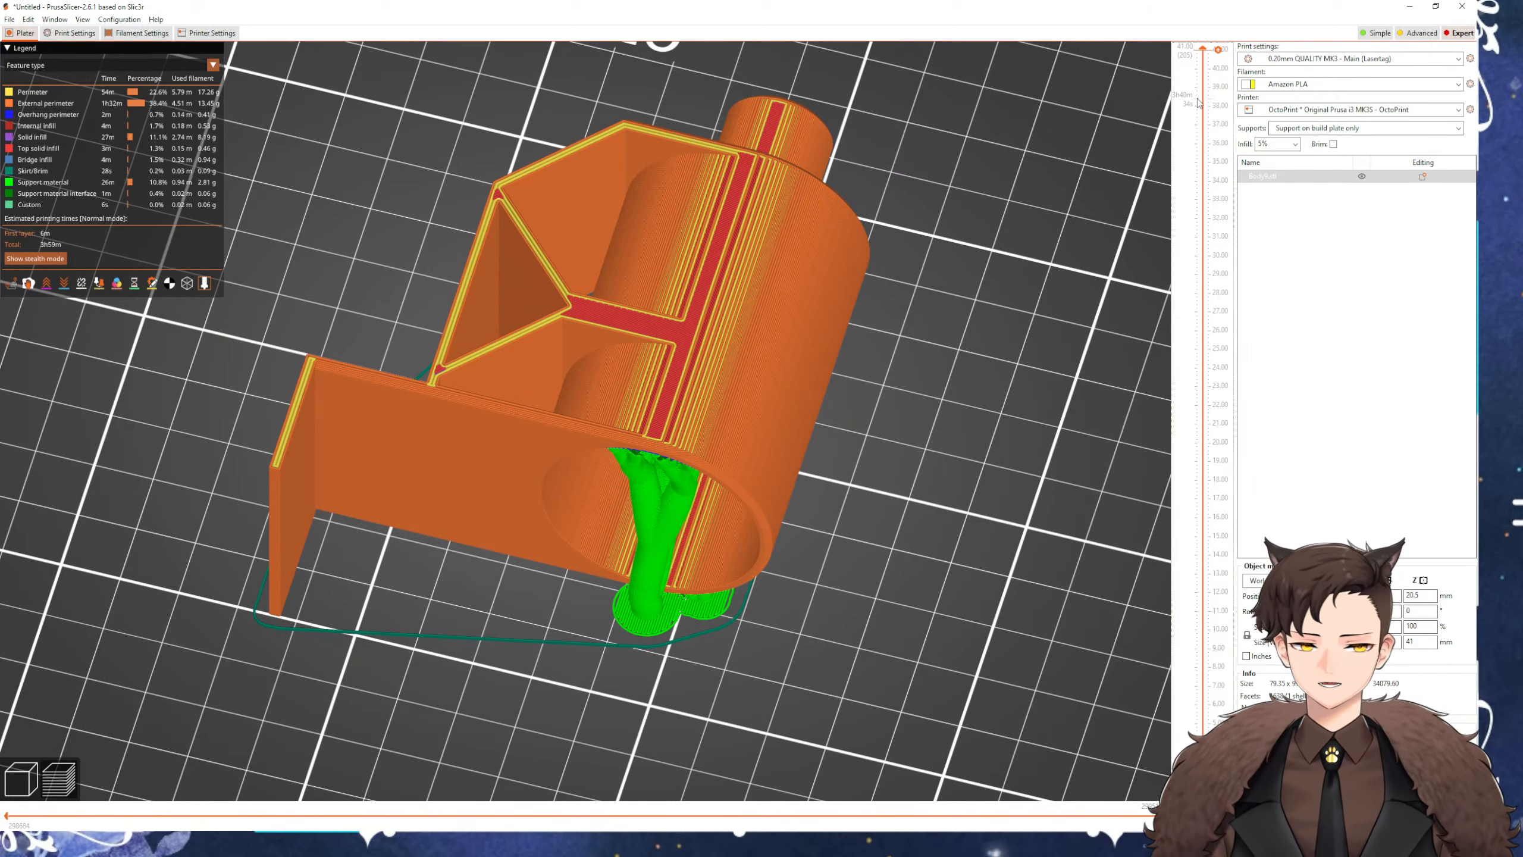
{"action": "left_click_drag", "start_coordinate": [1218, 49], "coordinate": [1133, 48]}
{"action": "left_click_drag", "start_coordinate": [895, 659], "coordinate": [783, 610]}
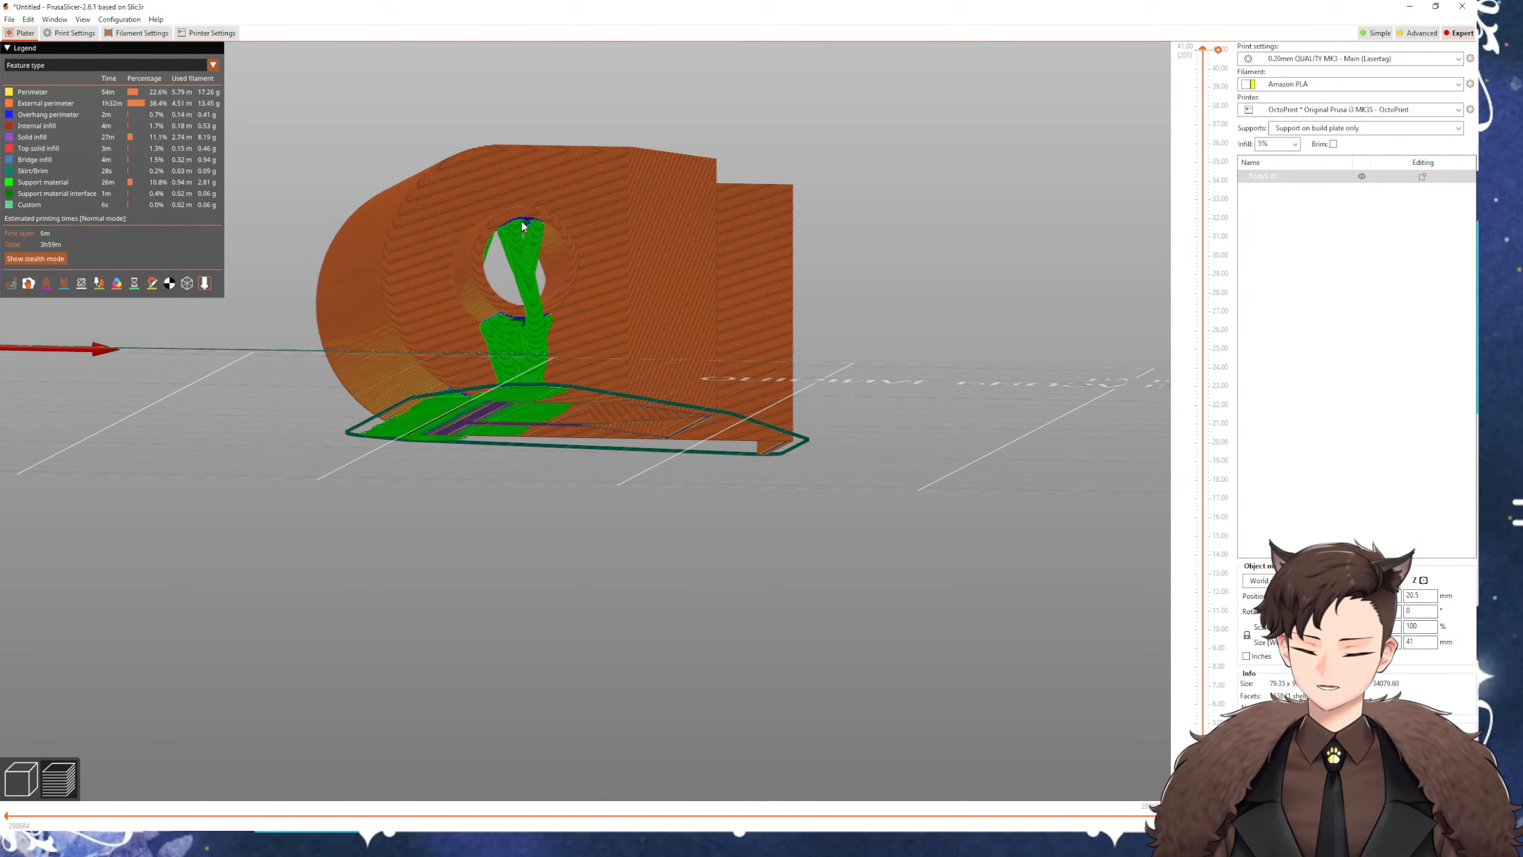
{"action": "left_click_drag", "start_coordinate": [508, 255], "coordinate": [625, 268]}
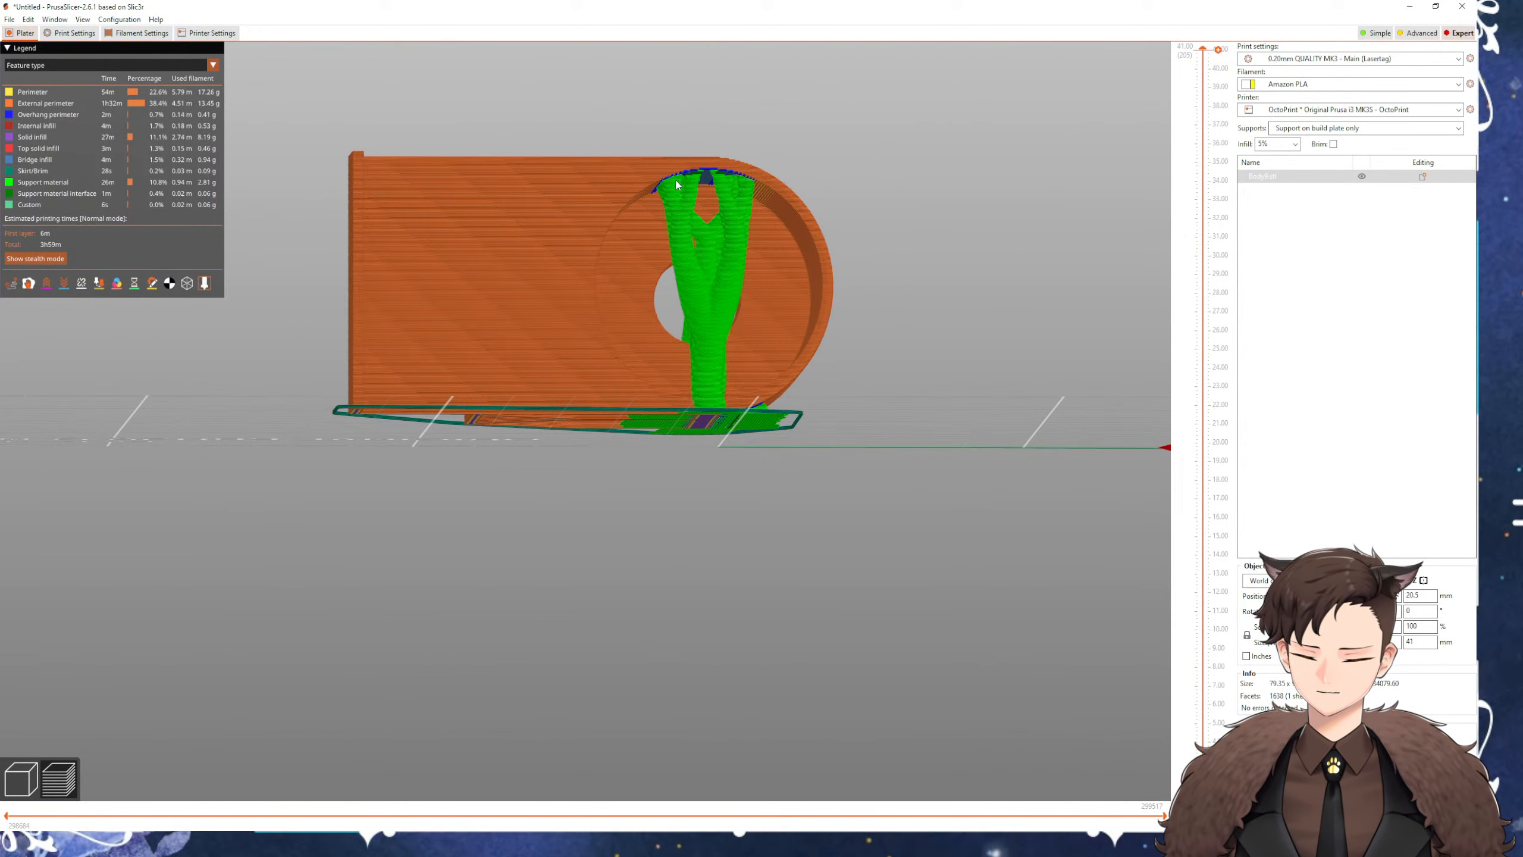
{"action": "left_click_drag", "start_coordinate": [676, 180], "coordinate": [672, 478]}
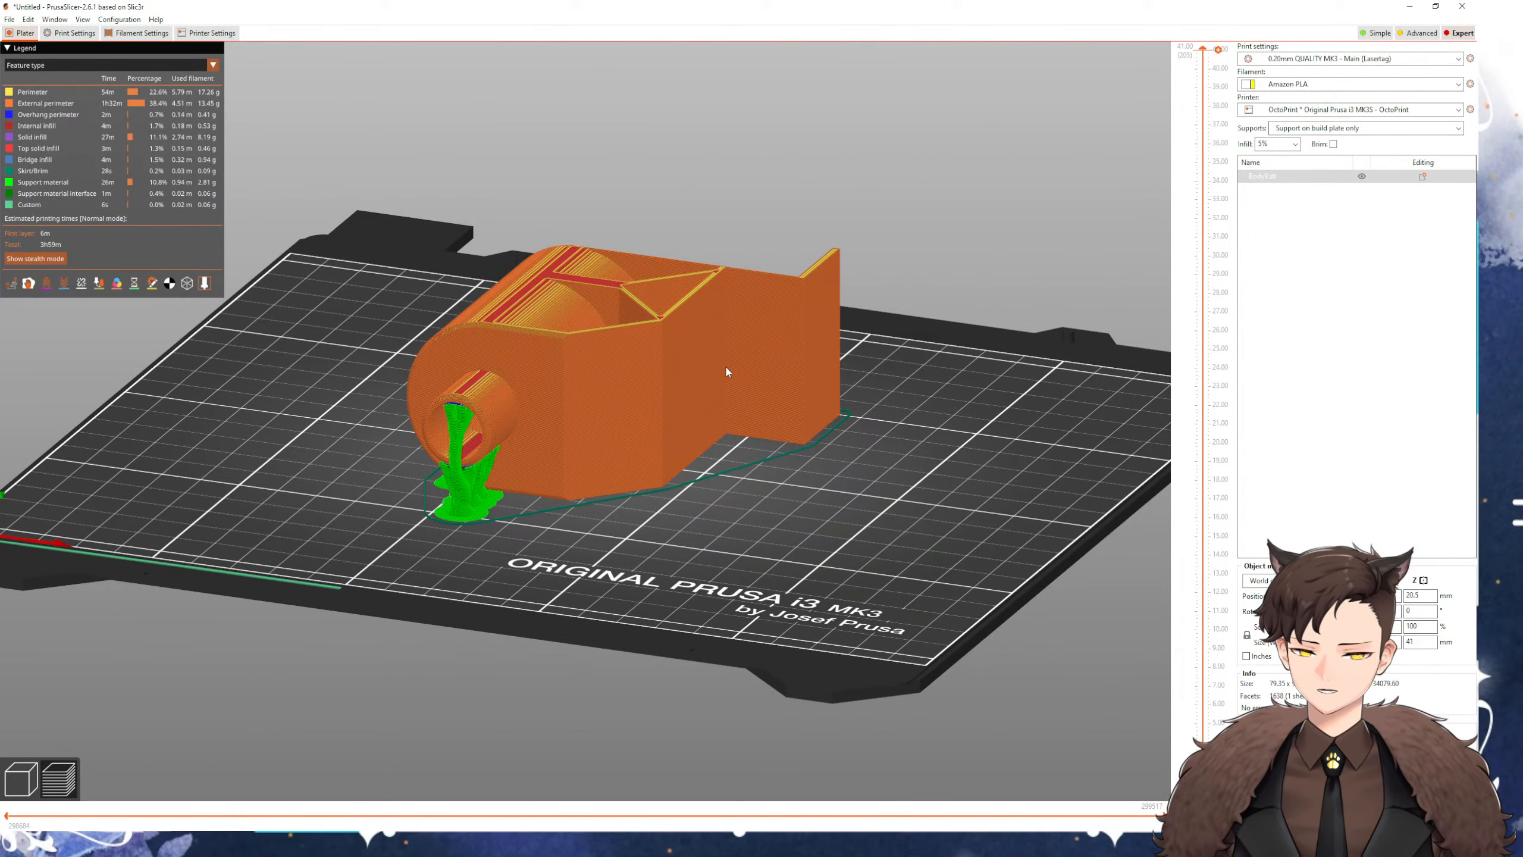
{"action": "left_click", "coordinate": [1462, 6]}
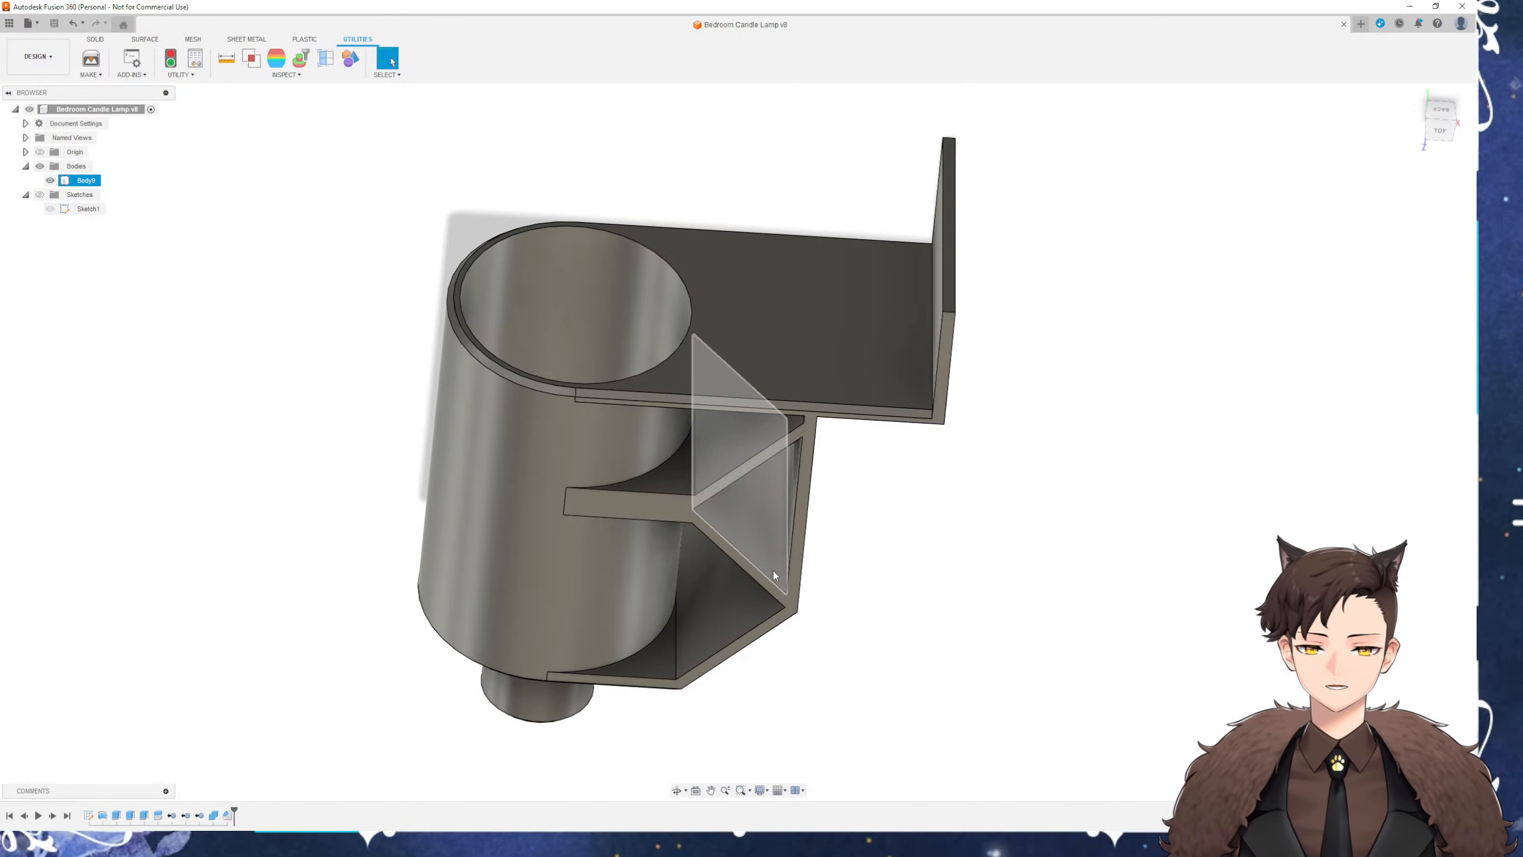
Examine the lamp's cylinder, braces and end plate from several angles
{"action": "middle_click_drag", "start_coordinate": [887, 694], "coordinate": [786, 678], "text": "shift"}
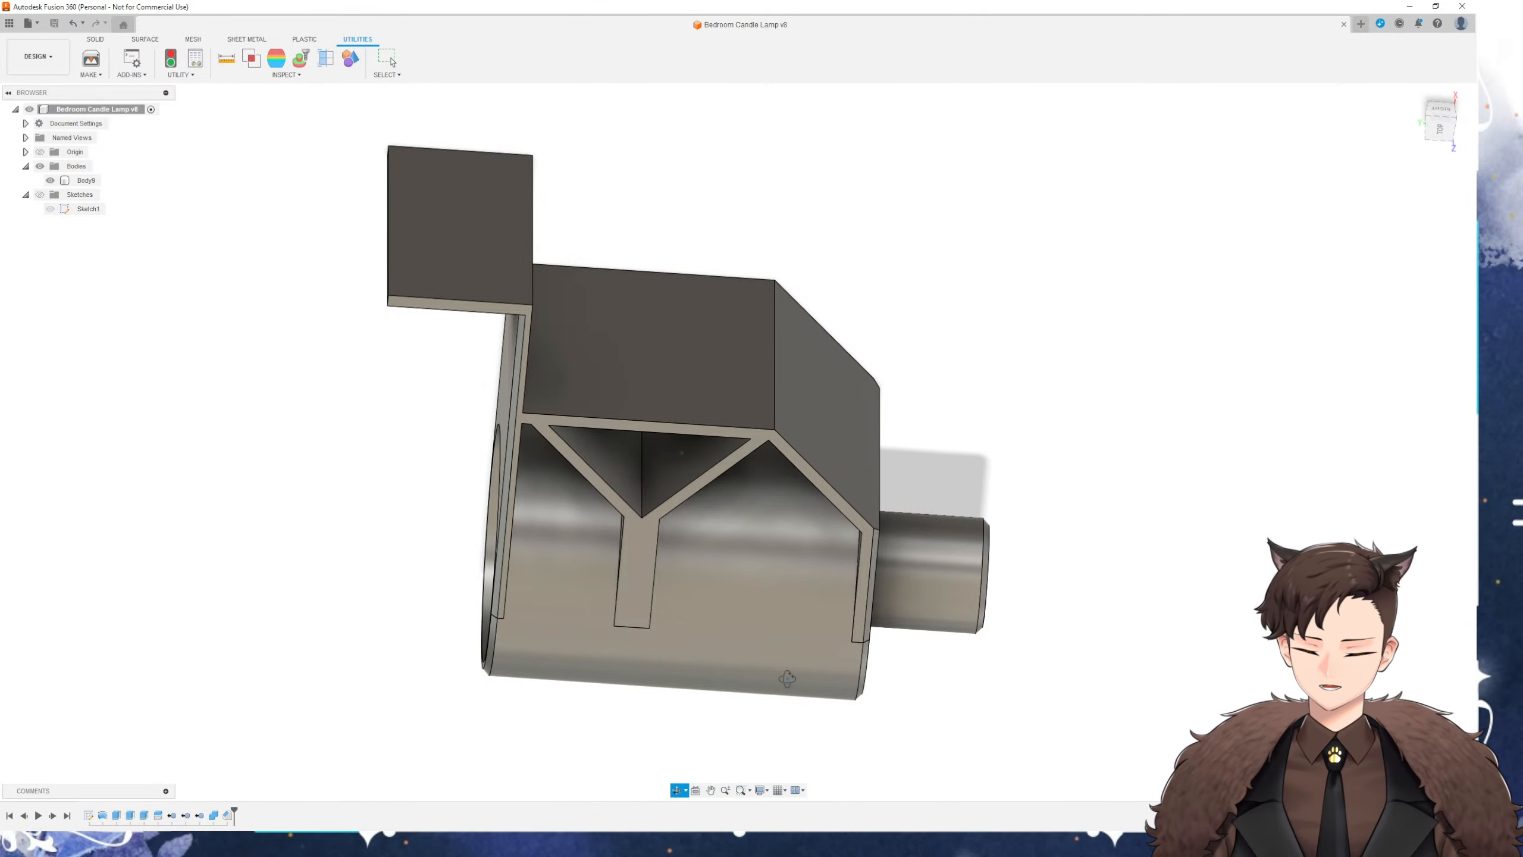
{"action": "left_click", "coordinate": [788, 680]}
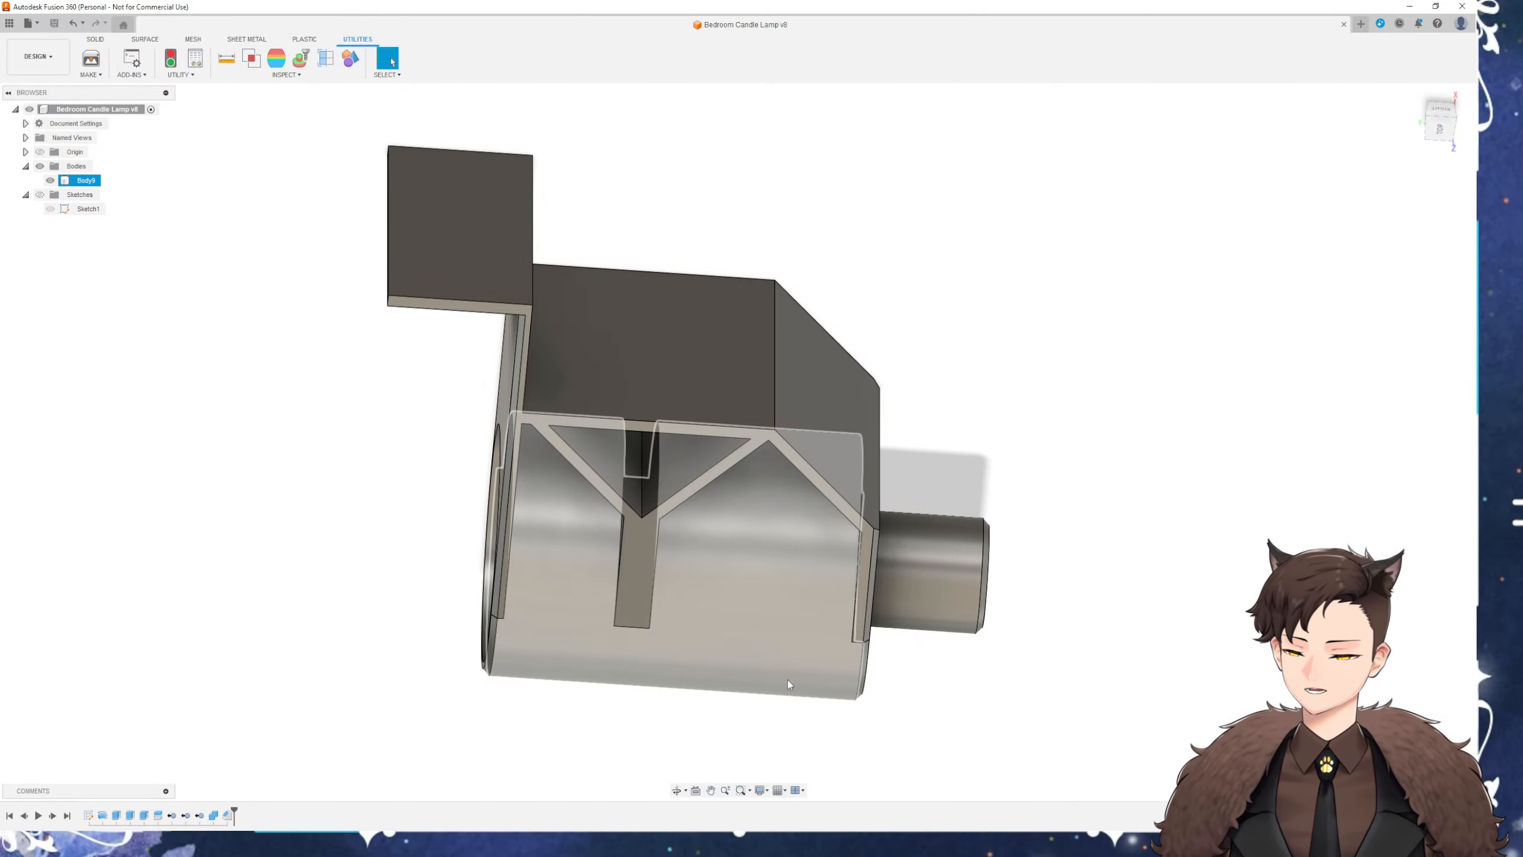
{"action": "middle_click_drag", "start_coordinate": [788, 679], "coordinate": [809, 636], "text": "shift"}
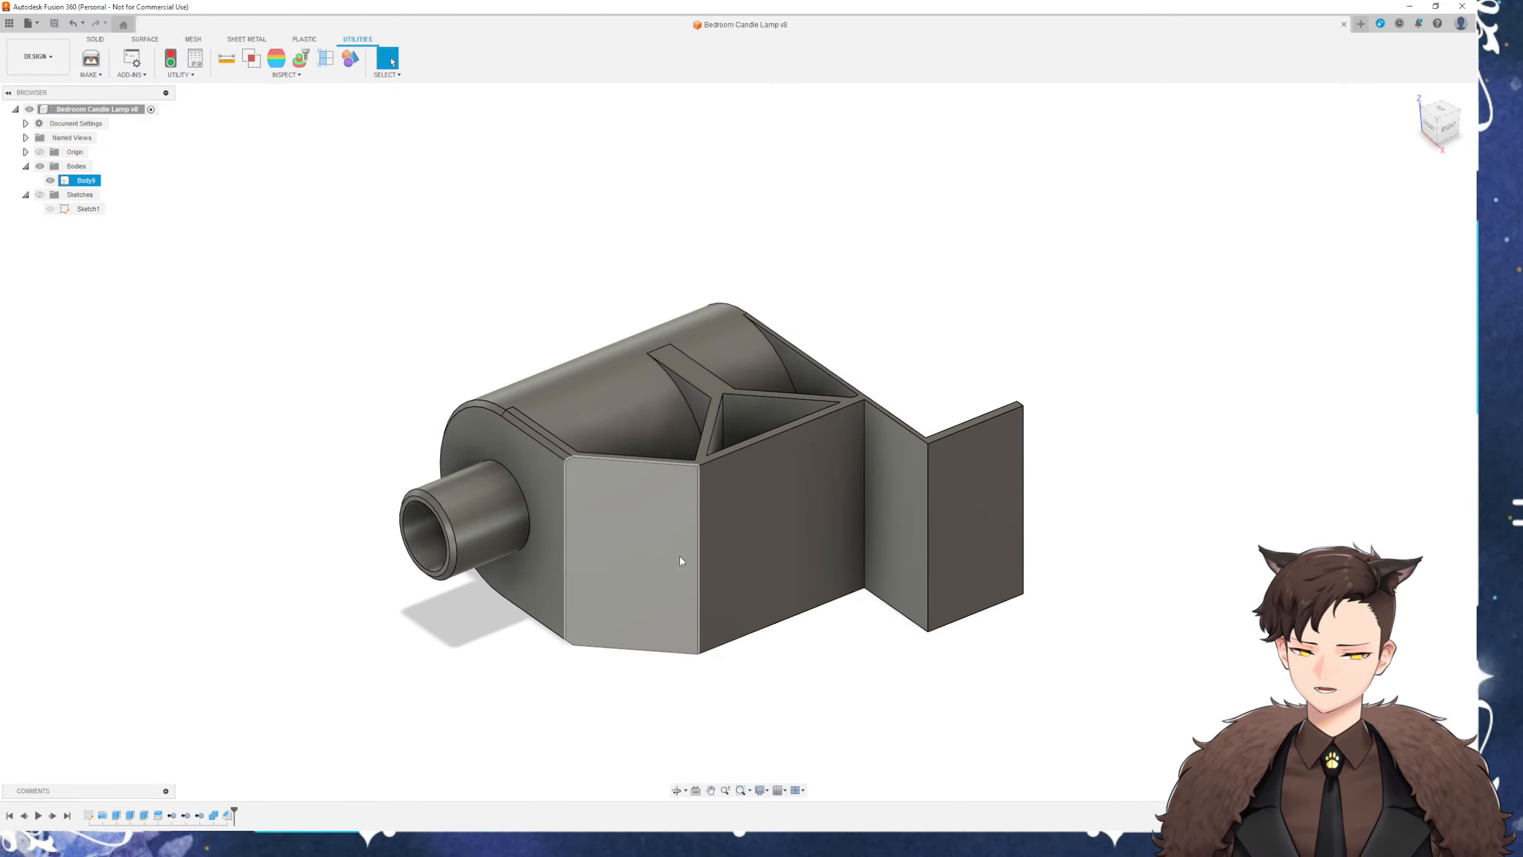
{"action": "middle_click_drag", "start_coordinate": [881, 632], "coordinate": [906, 647], "text": "shift"}
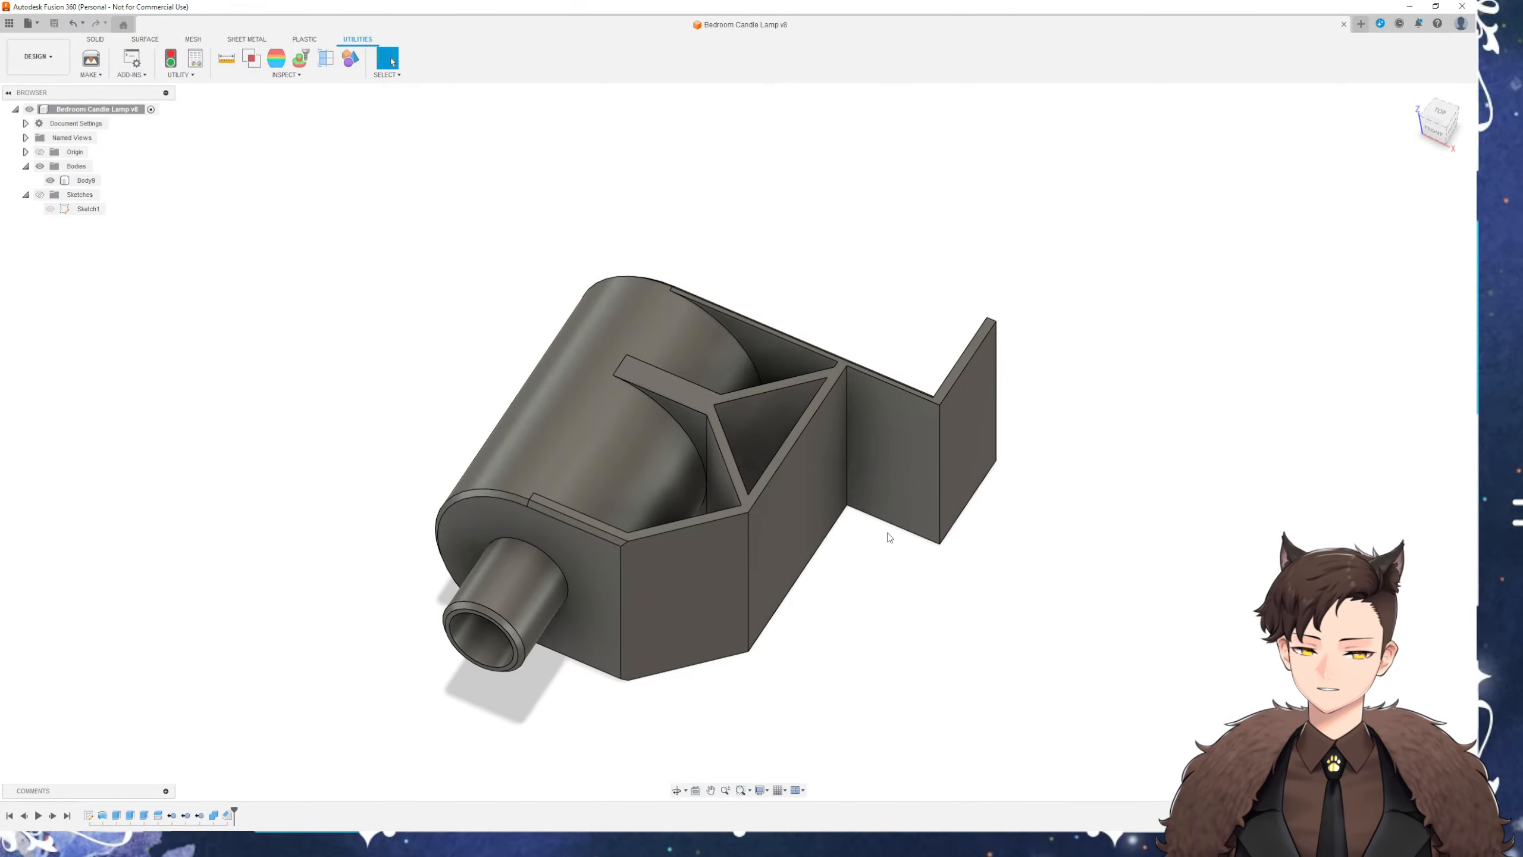
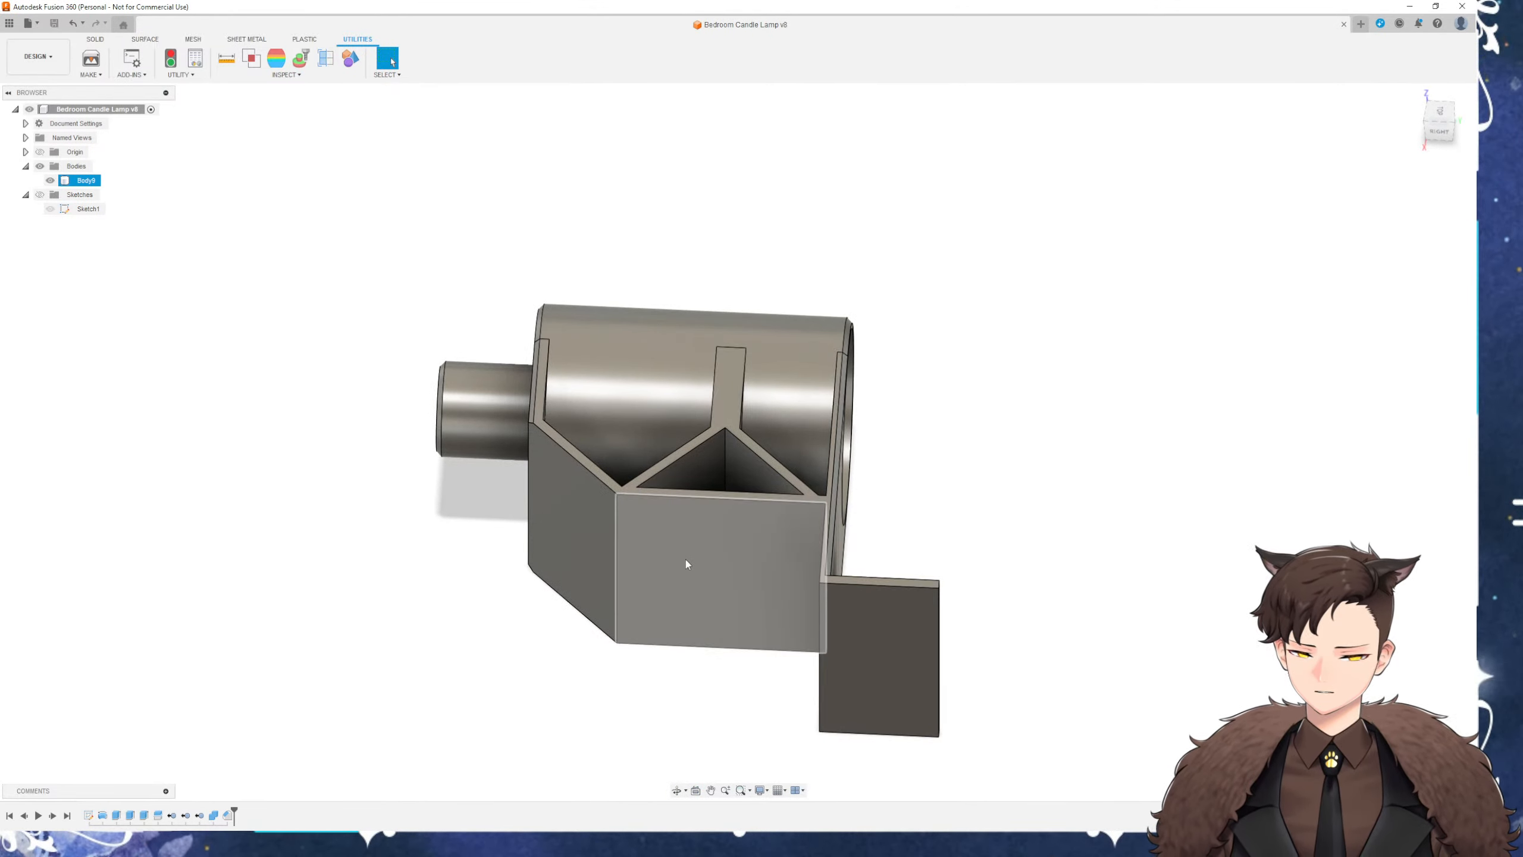
{"action": "middle_click_drag", "start_coordinate": [685, 560], "coordinate": [806, 615], "text": "shift"}
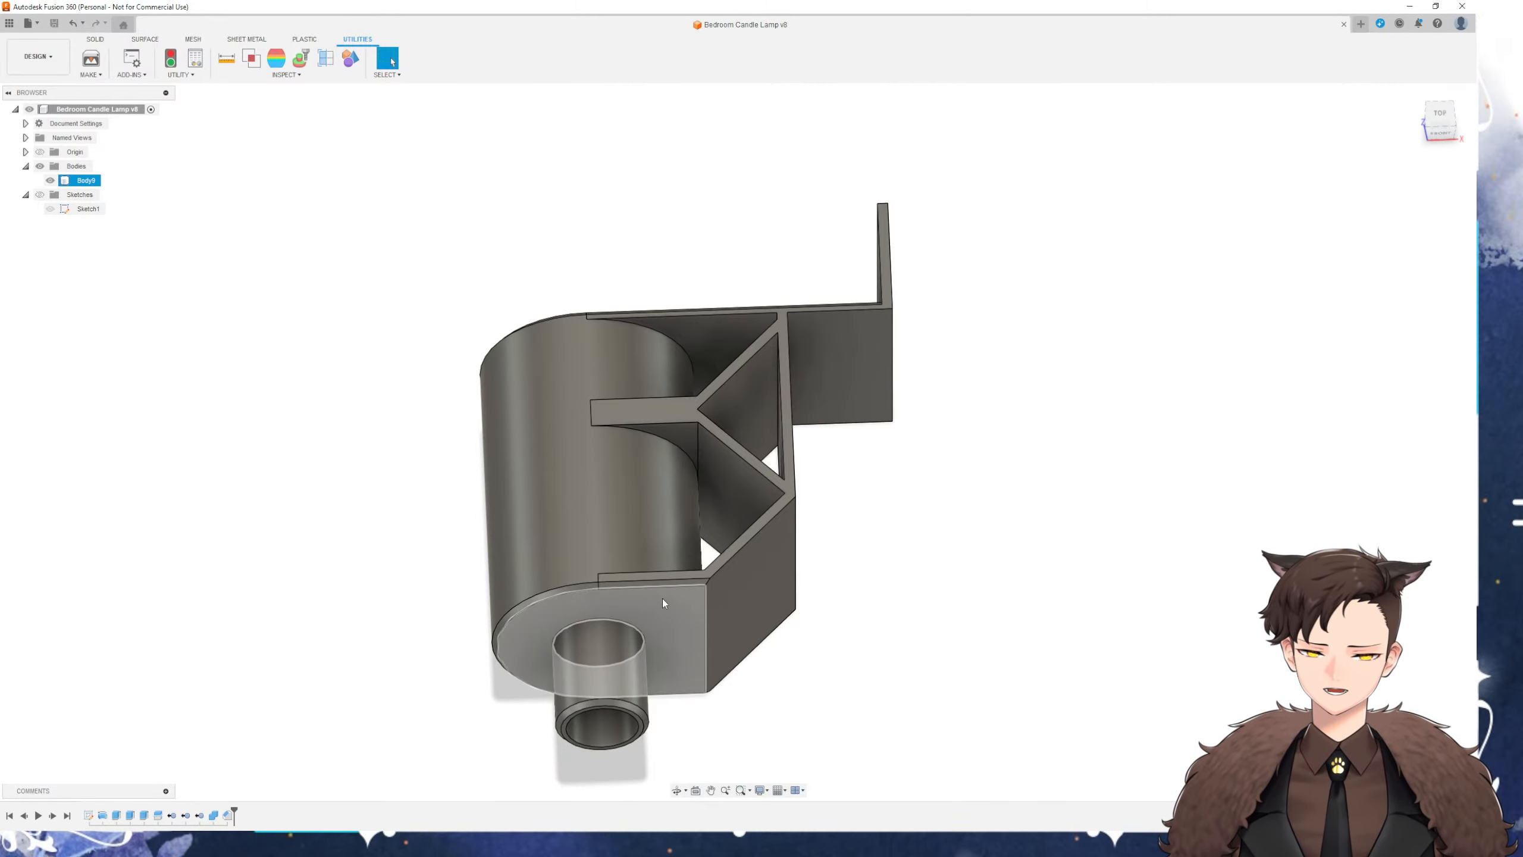
{"action": "middle_click_drag", "start_coordinate": [664, 601], "coordinate": [890, 574], "text": "shift"}
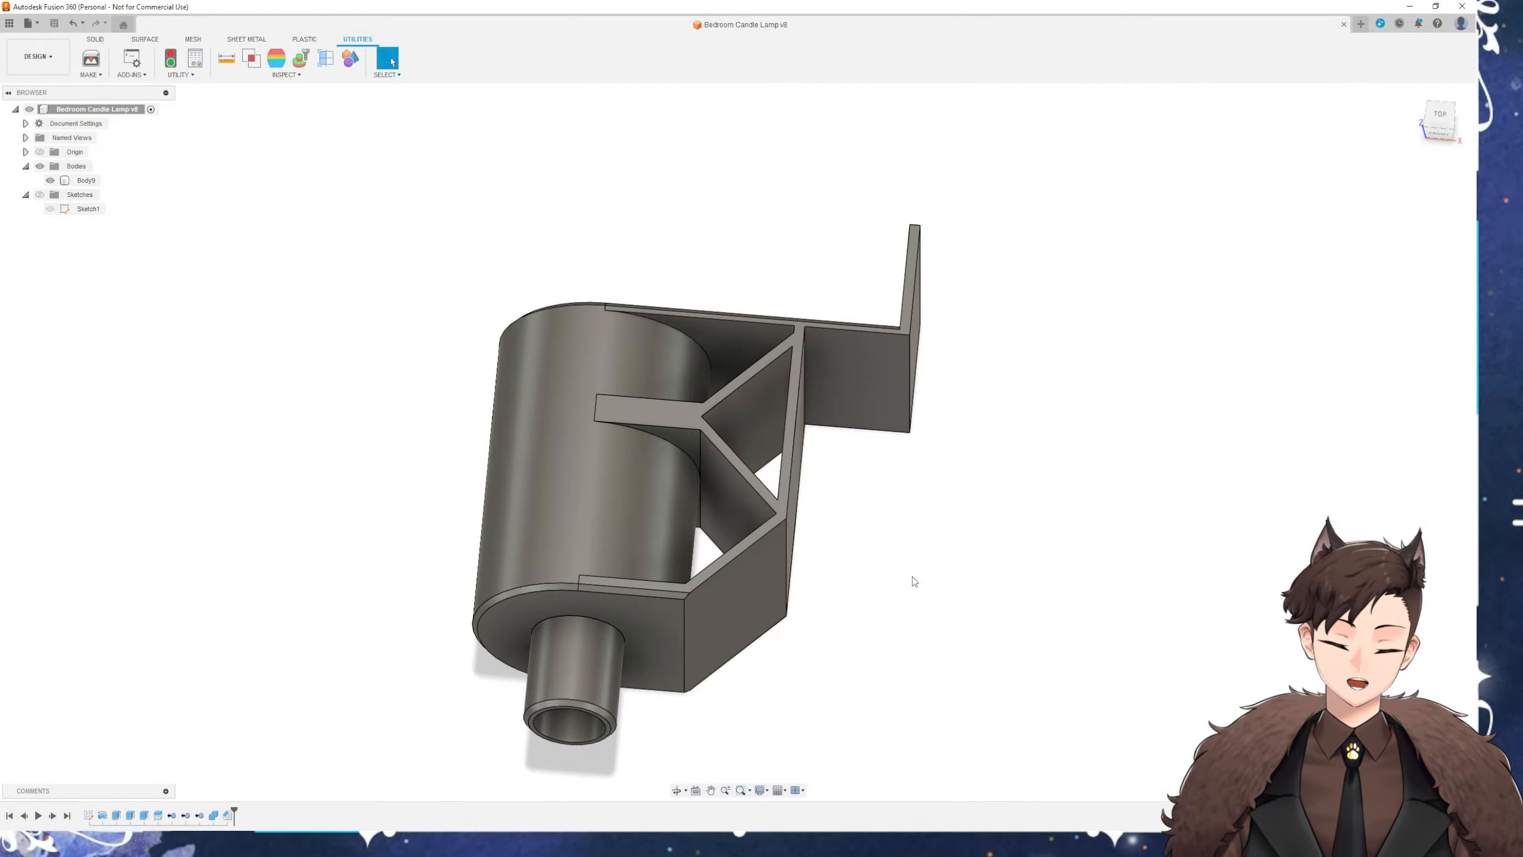
{"action": "mouse_move", "coordinate": [891, 575]}
{"action": "middle_mouse_down", "text": "shift"}
{"action": "mouse_move", "coordinate": [837, 578]}
{"action": "mouse_move", "coordinate": [838, 557]}
{"action": "mouse_move", "coordinate": [820, 646]}
{"action": "mouse_move", "coordinate": [891, 643]}
{"action": "mouse_move", "coordinate": [863, 636]}
{"action": "mouse_move", "coordinate": [904, 599]}
{"action": "middle_mouse_up", "text": "shift"}
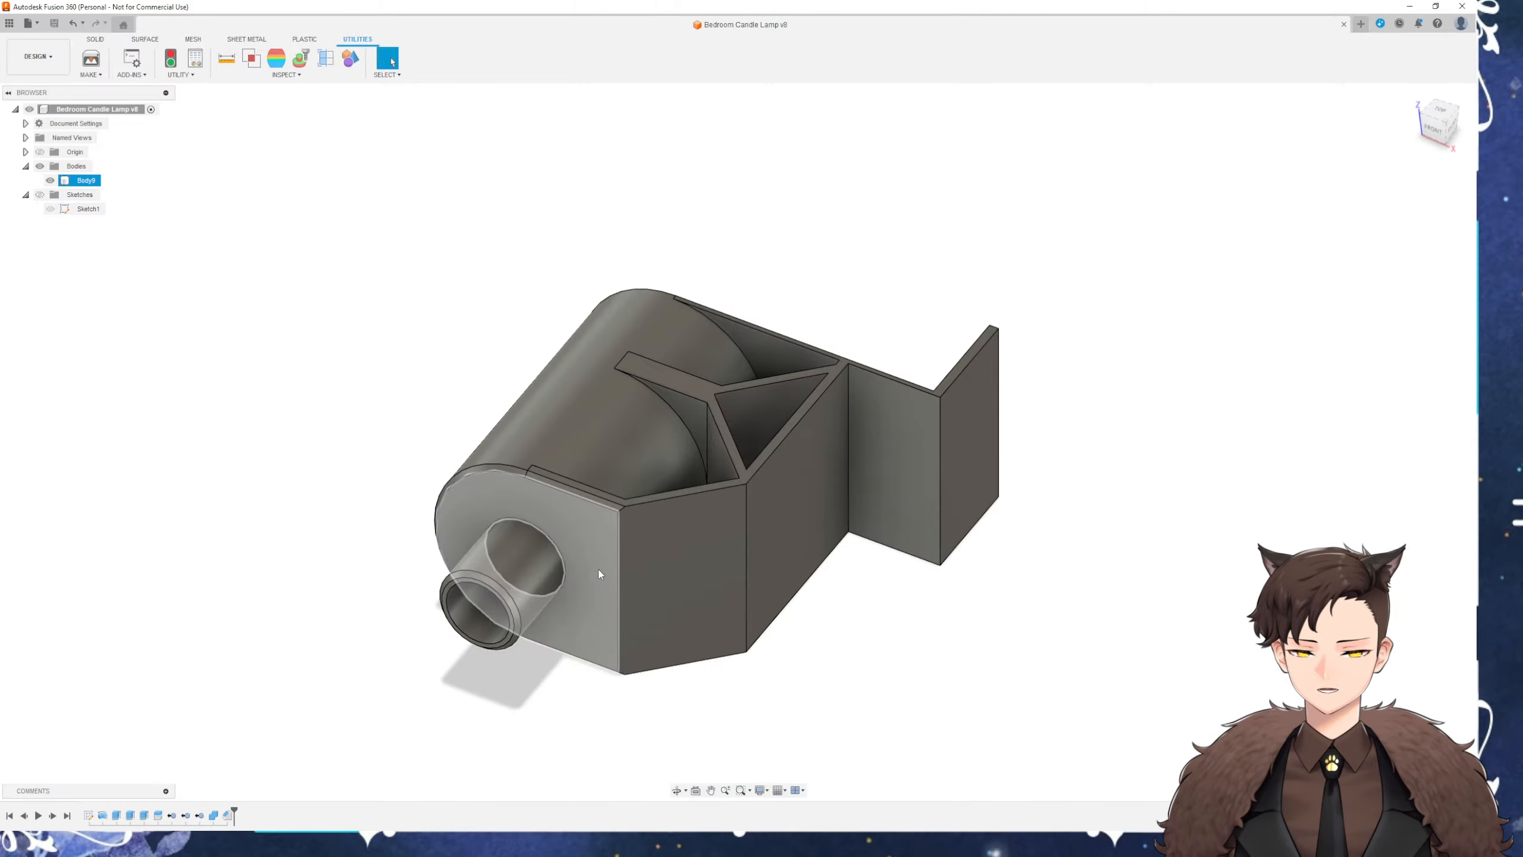
{"action": "middle_click_drag", "start_coordinate": [600, 574], "coordinate": [652, 602], "text": "shift"}
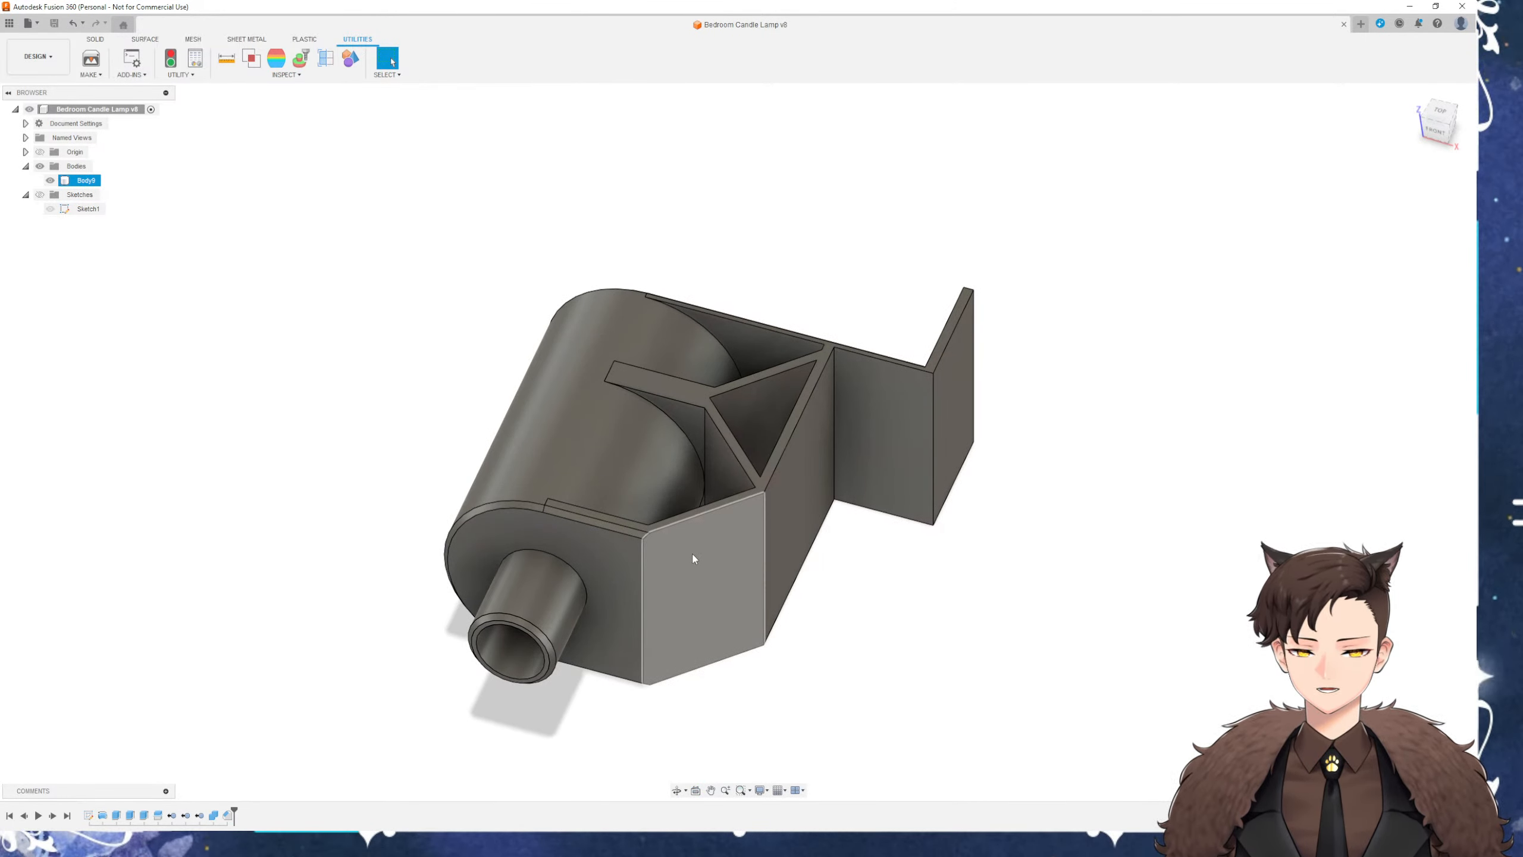
{"action": "middle_click_drag", "start_coordinate": [692, 555], "coordinate": [732, 603], "text": "shift"}
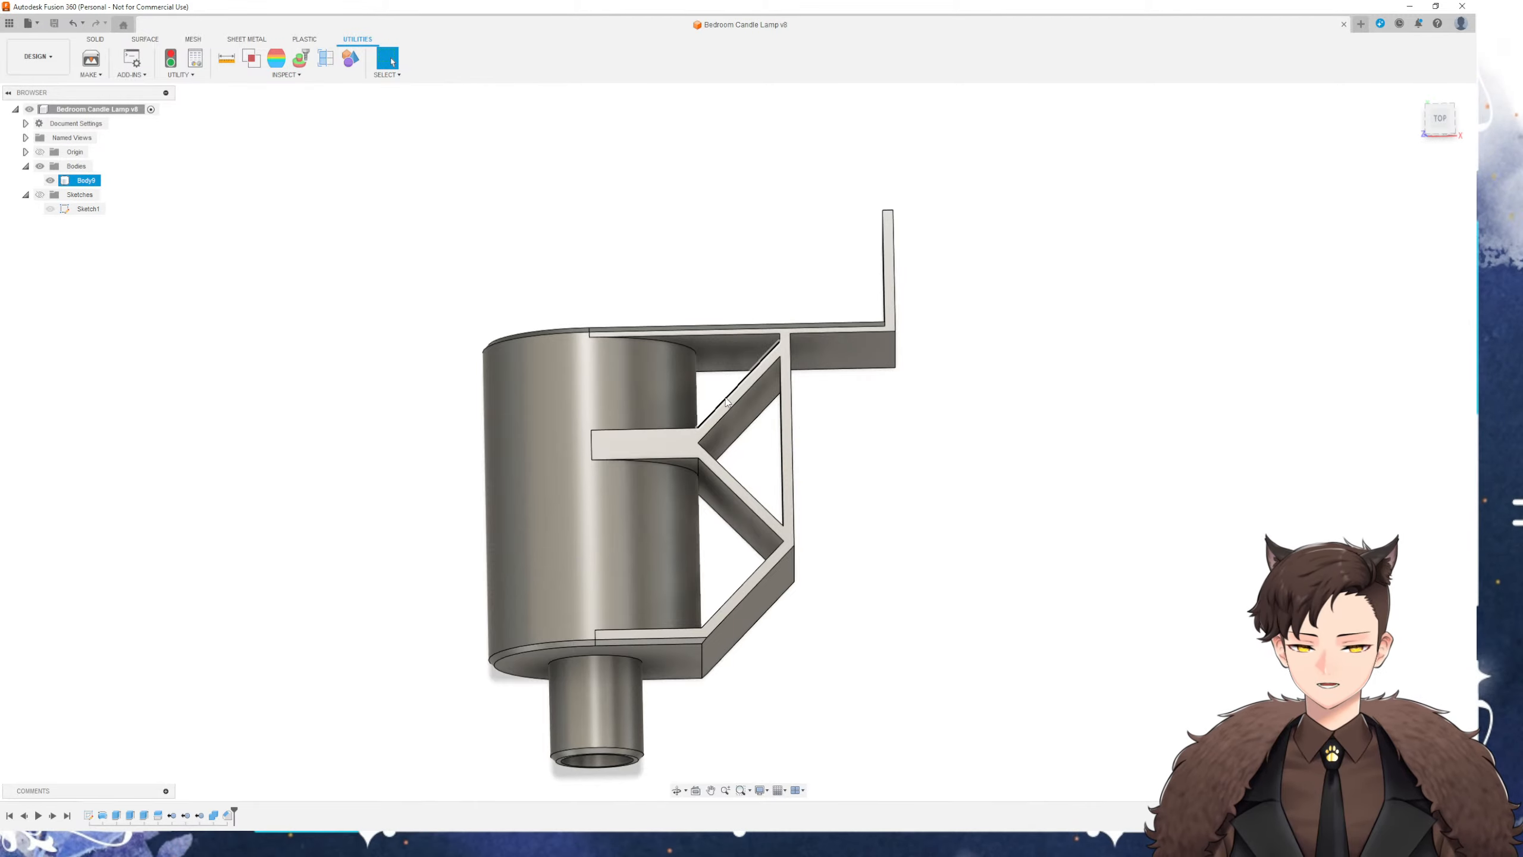
{"action": "middle_click_drag", "start_coordinate": [723, 391], "coordinate": [666, 527], "text": "shift"}
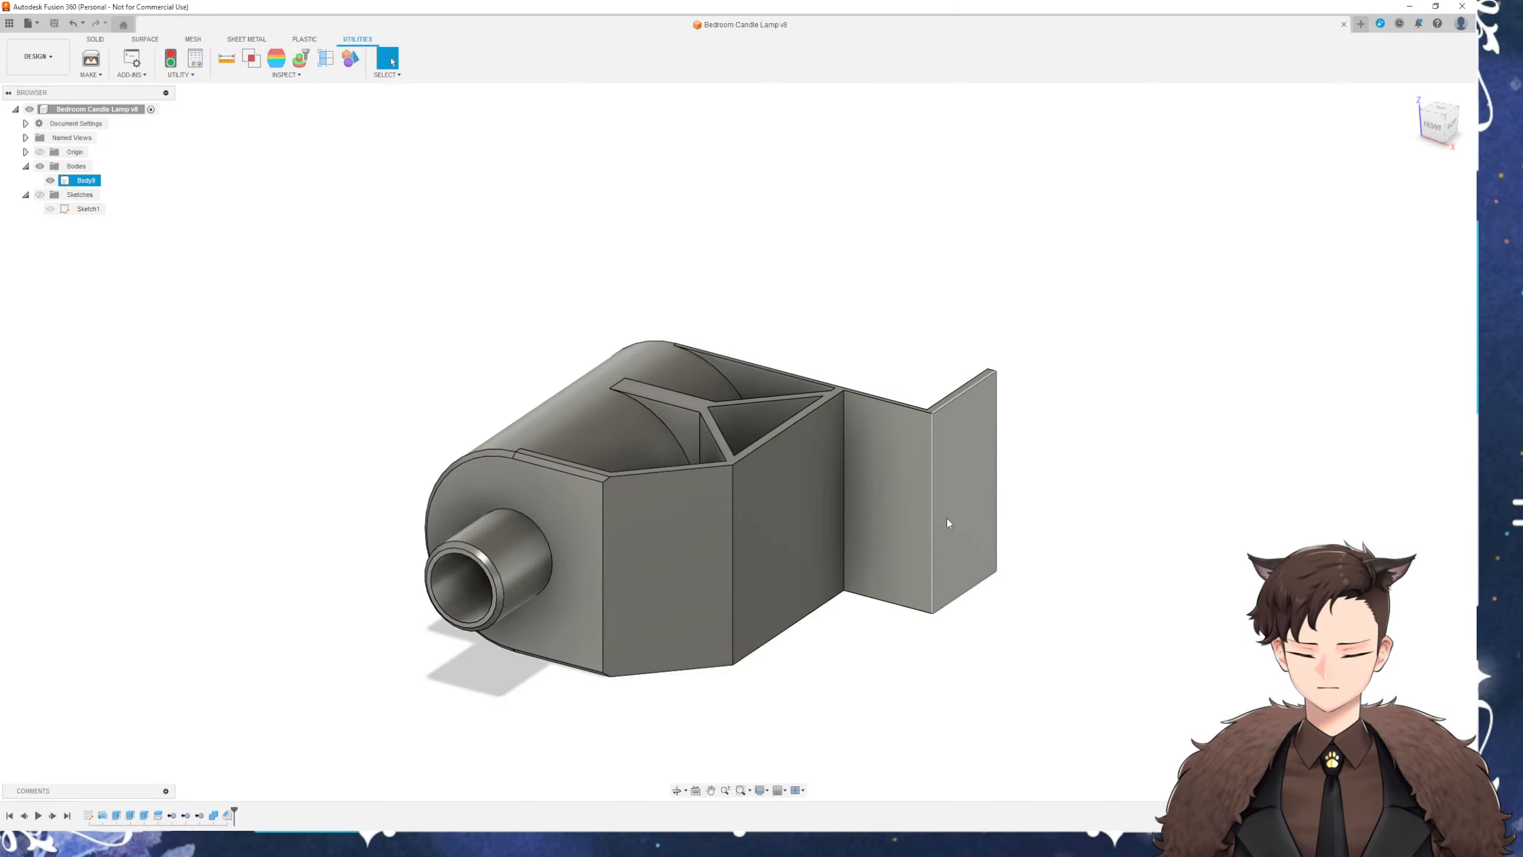
{"action": "middle_click_drag", "start_coordinate": [948, 522], "coordinate": [915, 549], "text": "shift"}
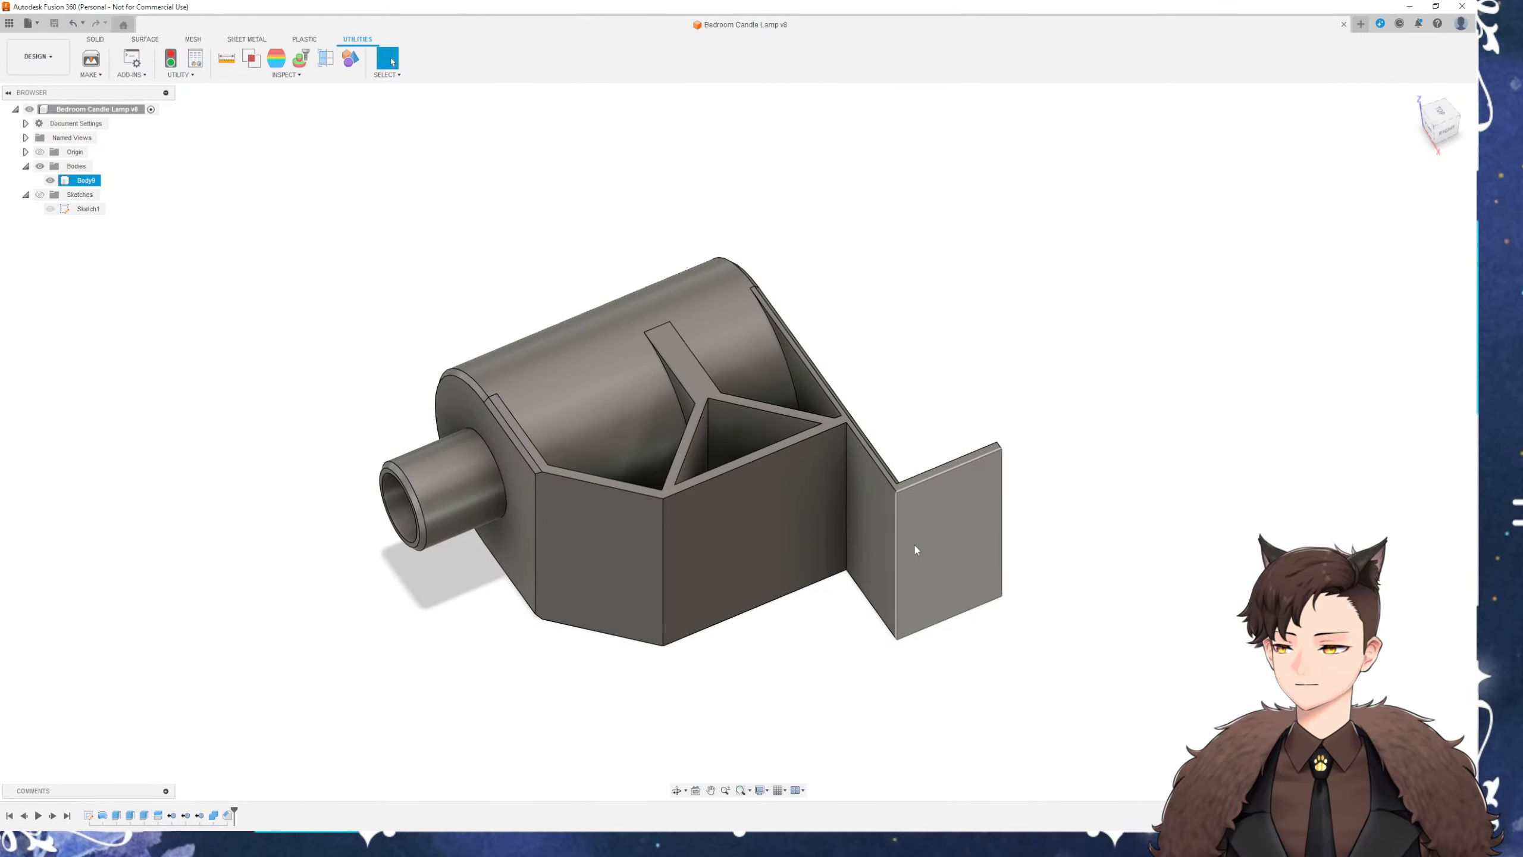
{"action": "middle_click_drag", "start_coordinate": [751, 575], "coordinate": [803, 661], "text": "shift"}
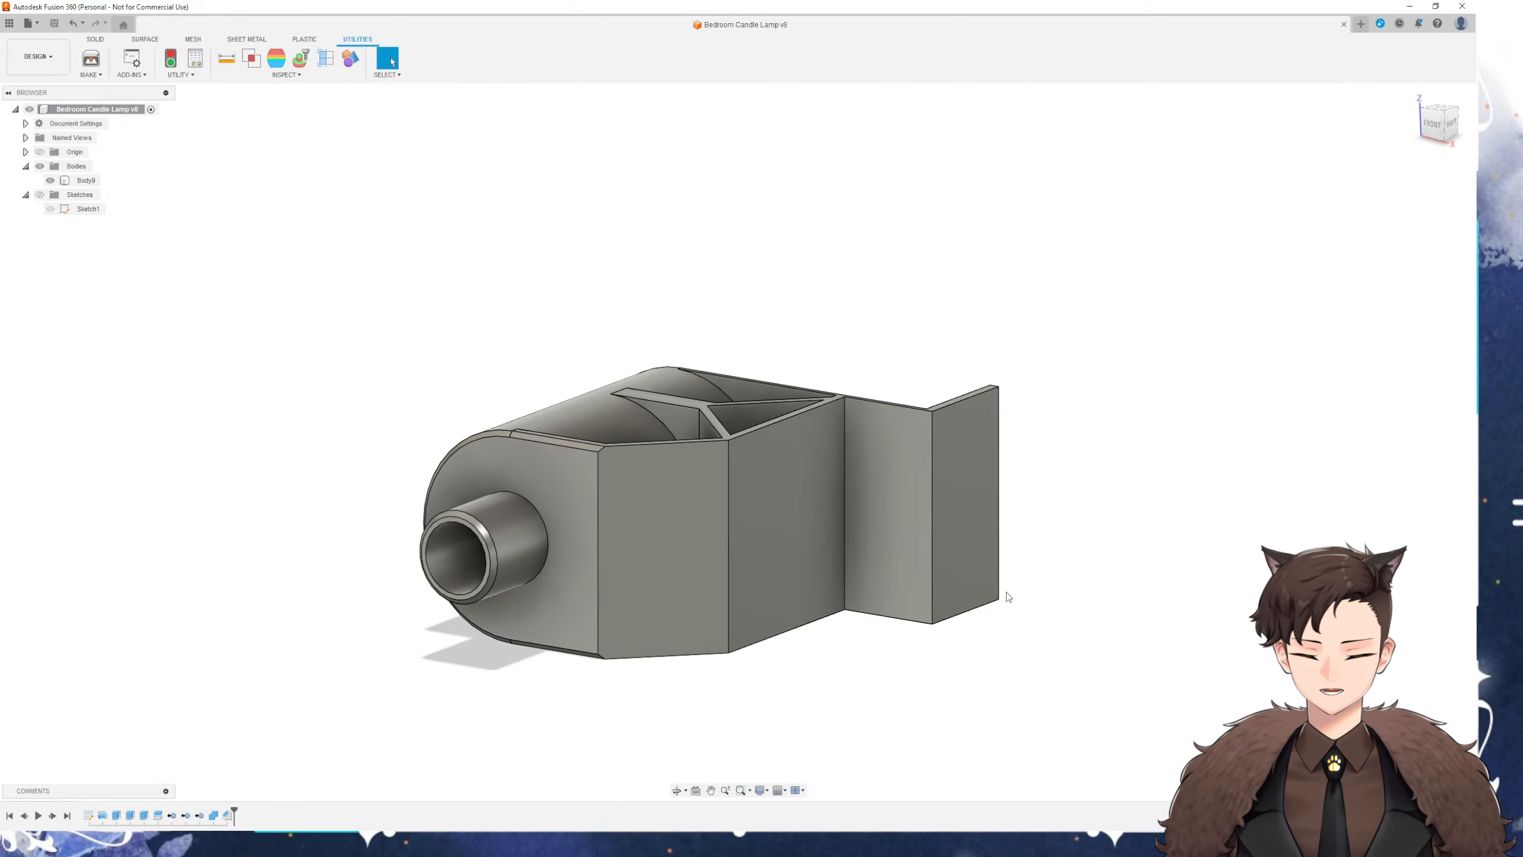
{"action": "middle_click_drag", "start_coordinate": [1008, 597], "coordinate": [721, 653], "text": "shift"}
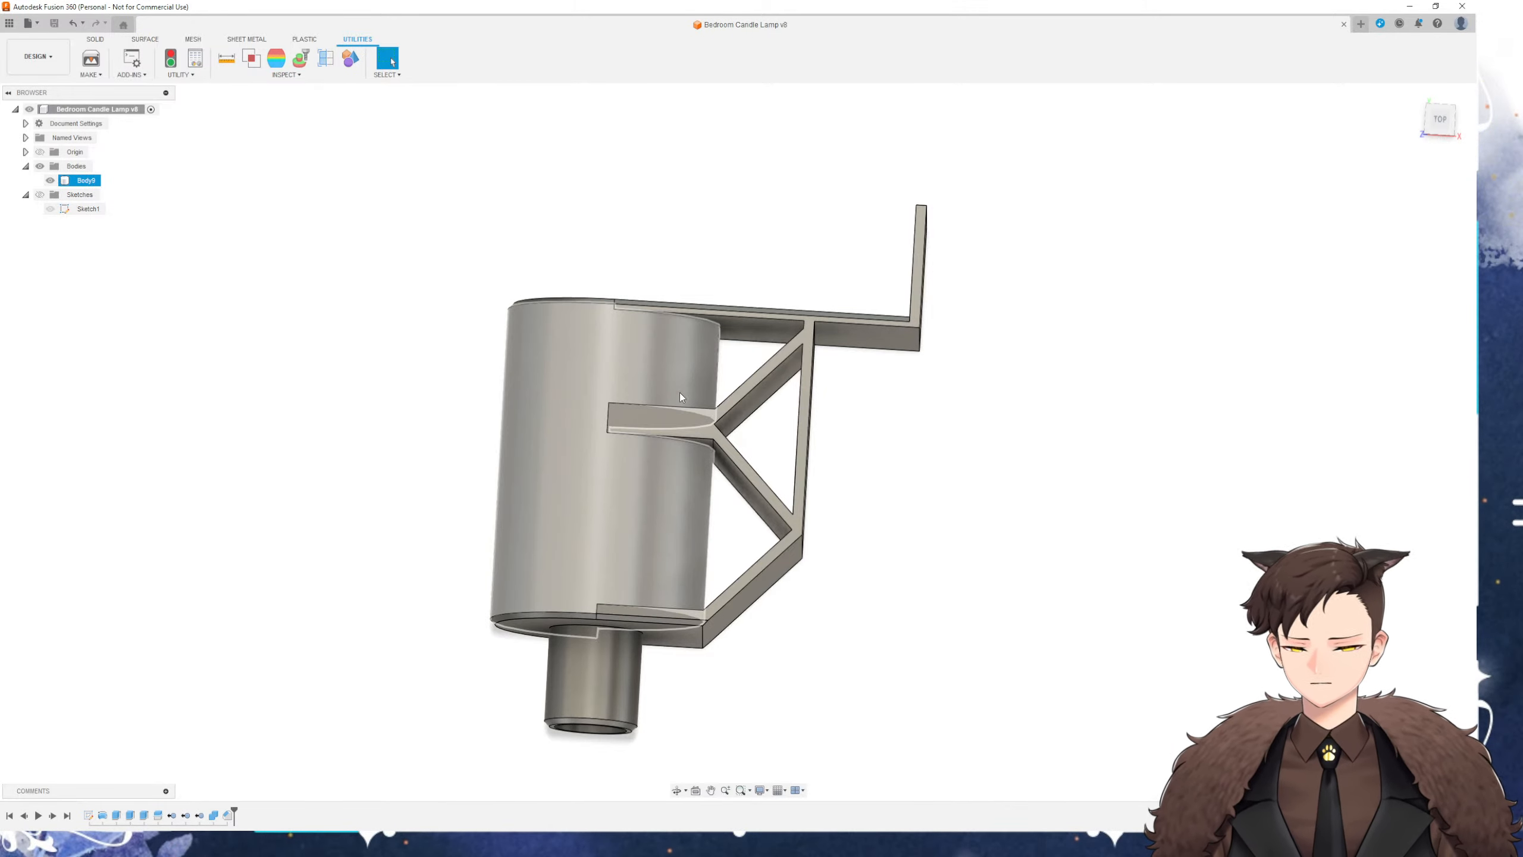
{"action": "middle_click_drag", "start_coordinate": [824, 489], "coordinate": [710, 445]}
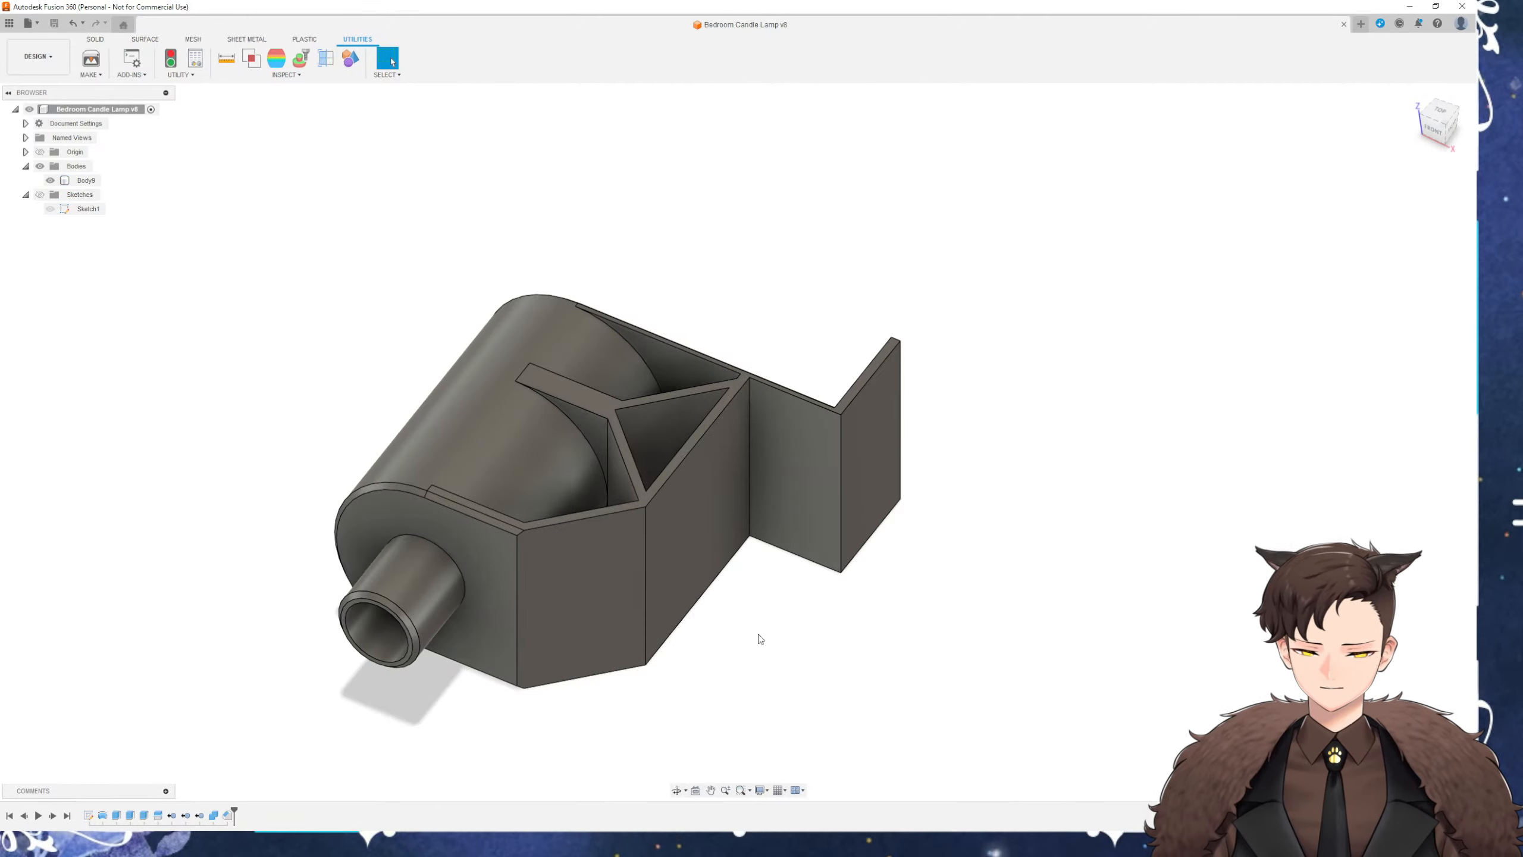
{"action": "middle_click_drag", "start_coordinate": [760, 639], "coordinate": [676, 558], "text": "shift"}
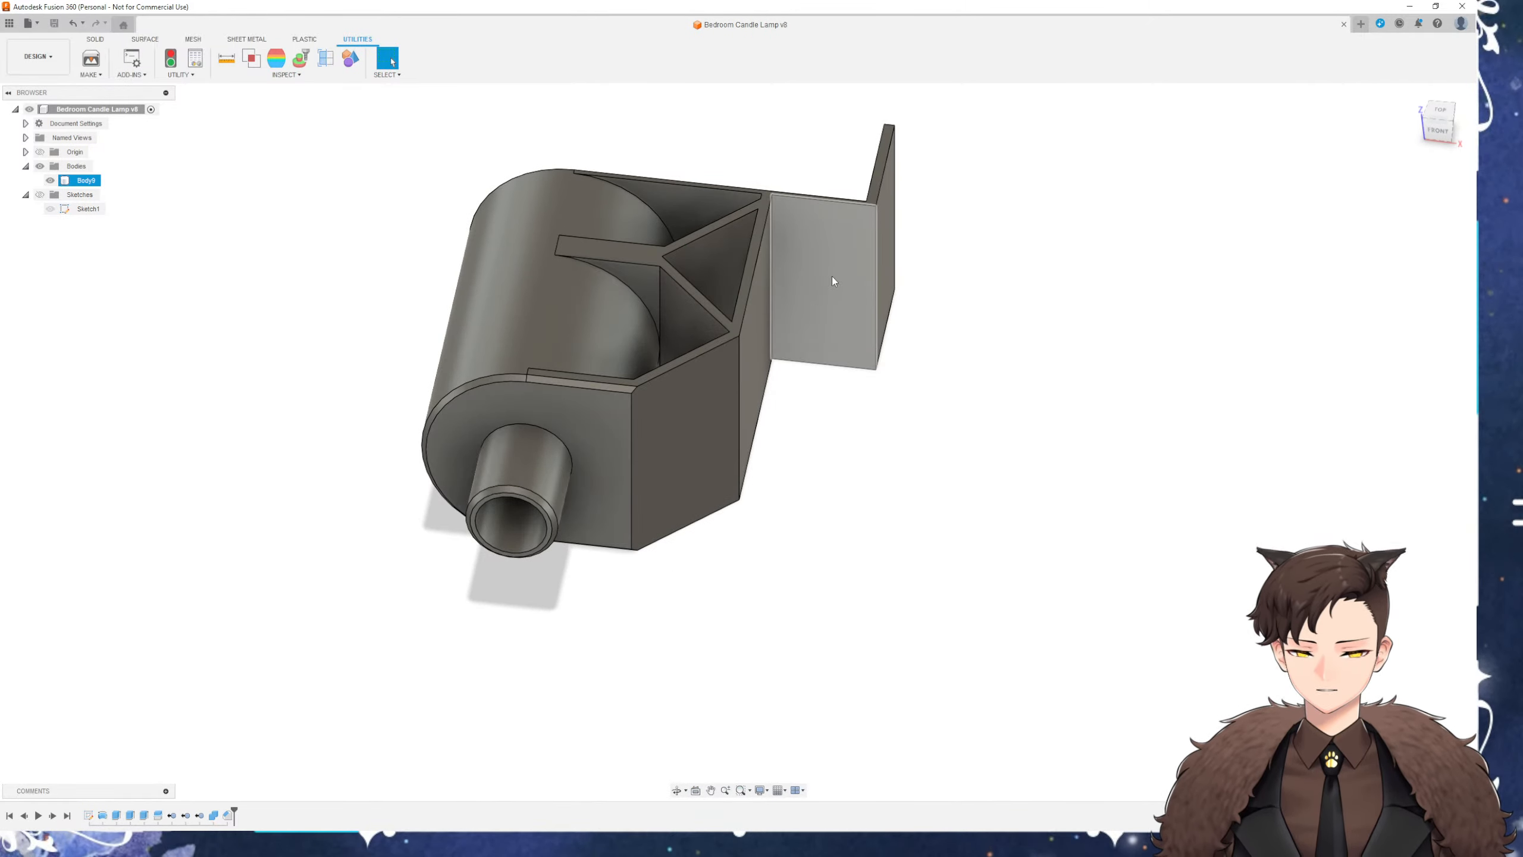
{"action": "middle_click_drag", "start_coordinate": [779, 427], "coordinate": [772, 428], "text": "shift"}
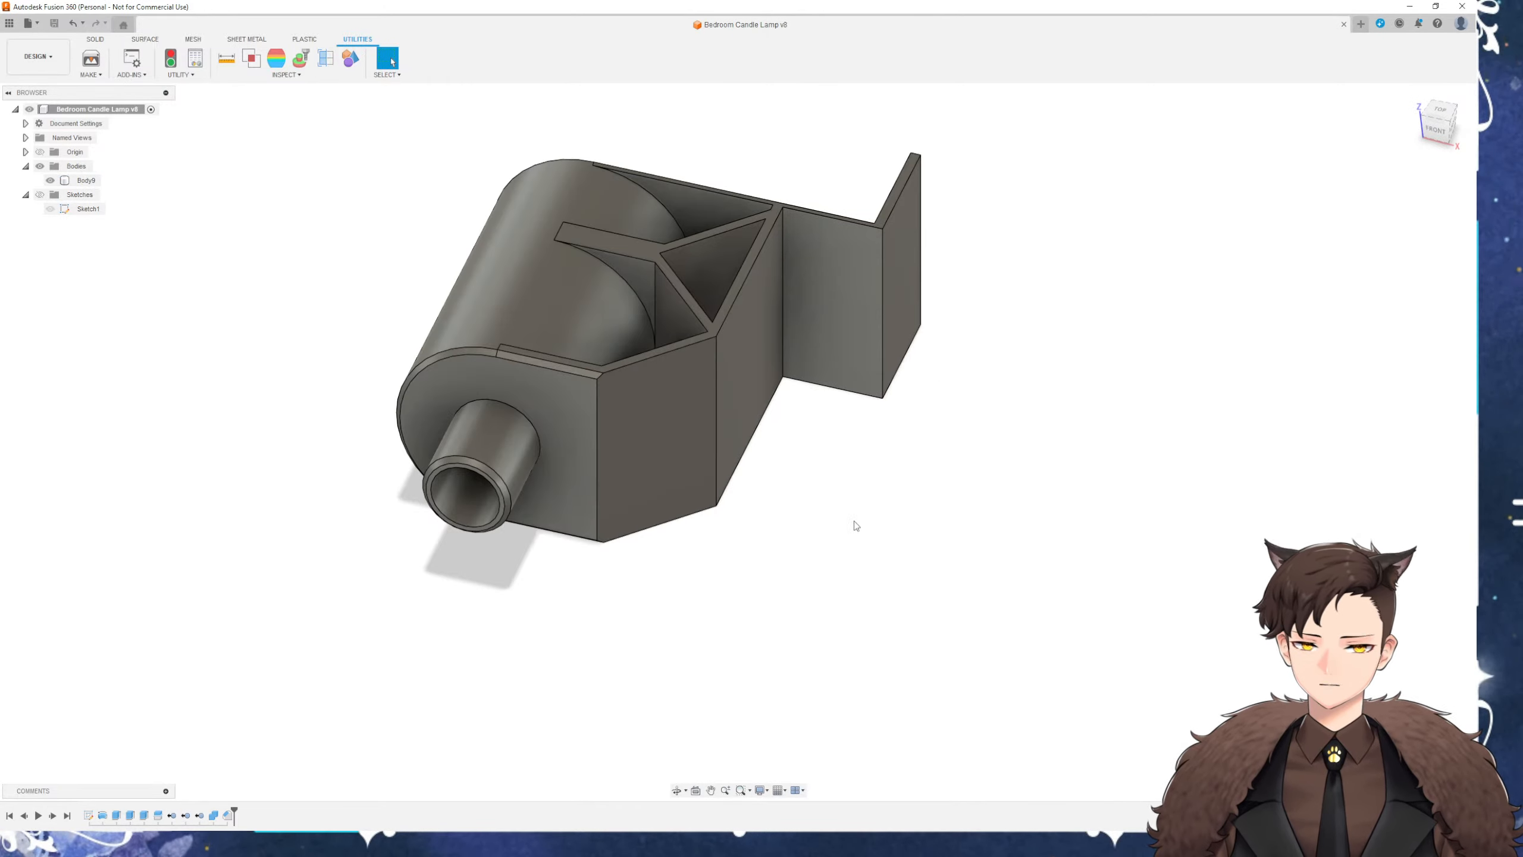
{"action": "mouse_move", "coordinate": [809, 498]}
{"action": "middle_mouse_down", "text": "shift"}
{"action": "mouse_move", "coordinate": [750, 474]}
{"action": "mouse_move", "coordinate": [778, 499]}
{"action": "mouse_move", "coordinate": [782, 548]}
{"action": "mouse_move", "coordinate": [772, 510]}
{"action": "mouse_move", "coordinate": [791, 518]}
{"action": "mouse_move", "coordinate": [745, 510]}
{"action": "mouse_move", "coordinate": [731, 485]}
{"action": "middle_mouse_up", "text": "shift"}
{"action": "key", "text": "Escape"}
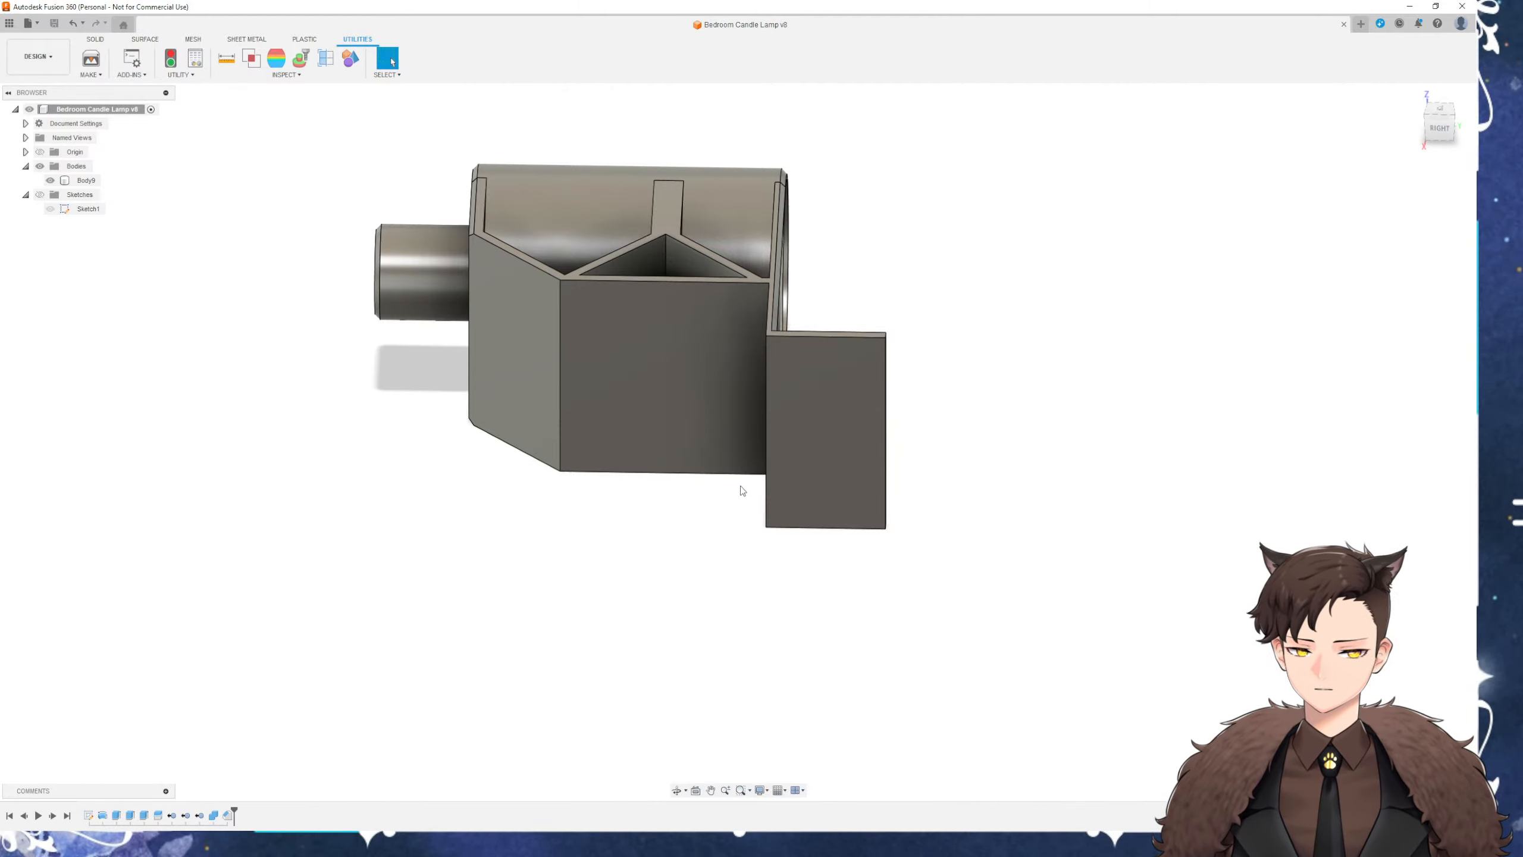
Create a sketch on the end plate's outer face and project the plate face and the bracket's angled face into it
{"action": "left_click", "coordinate": [1438, 133]}
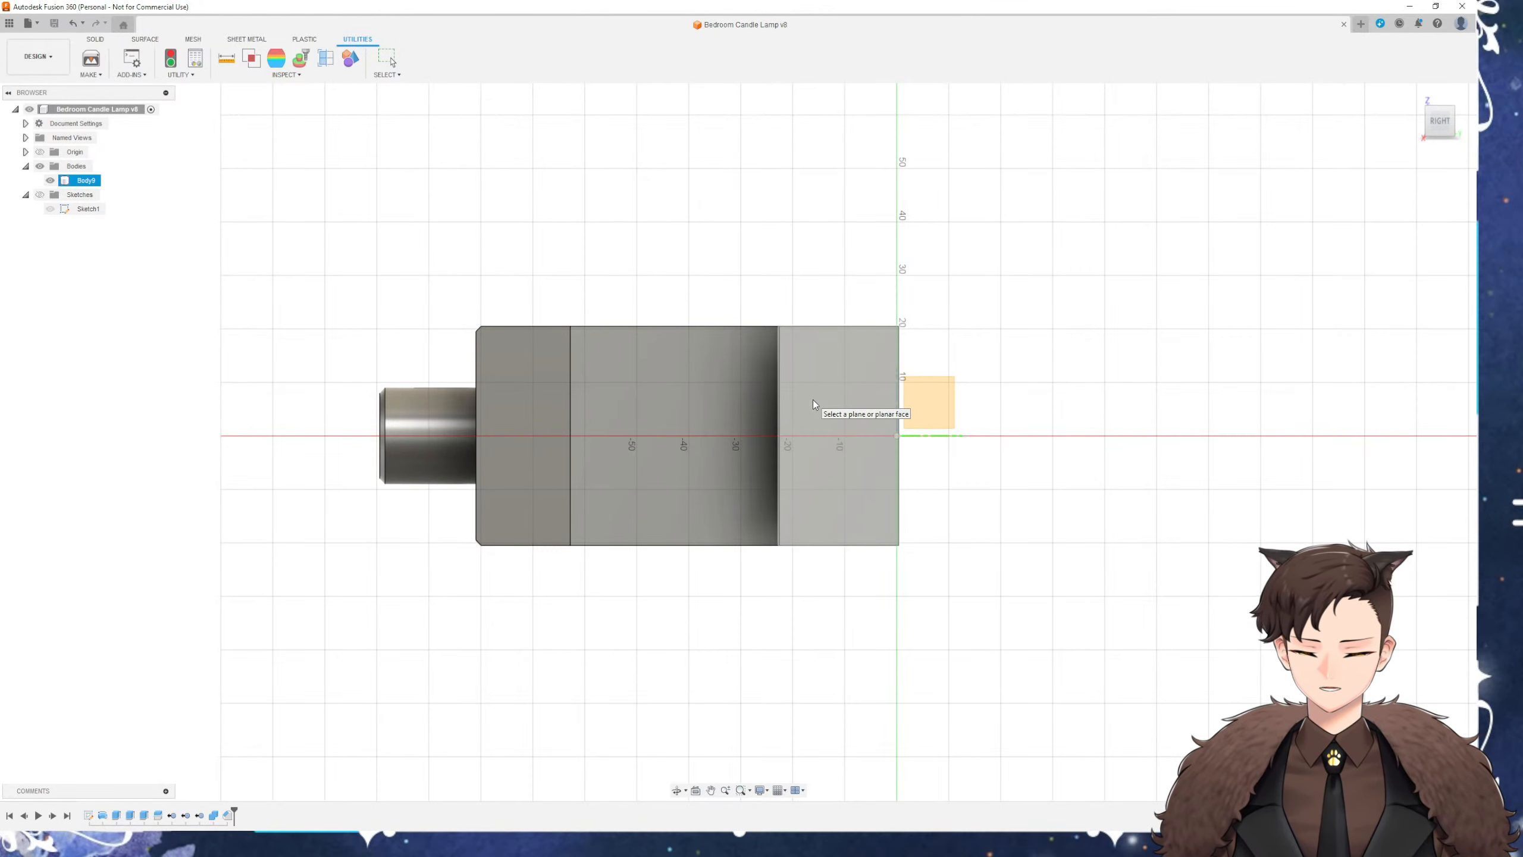
{"action": "left_click", "coordinate": [814, 399]}
{"action": "key", "text": "p"}
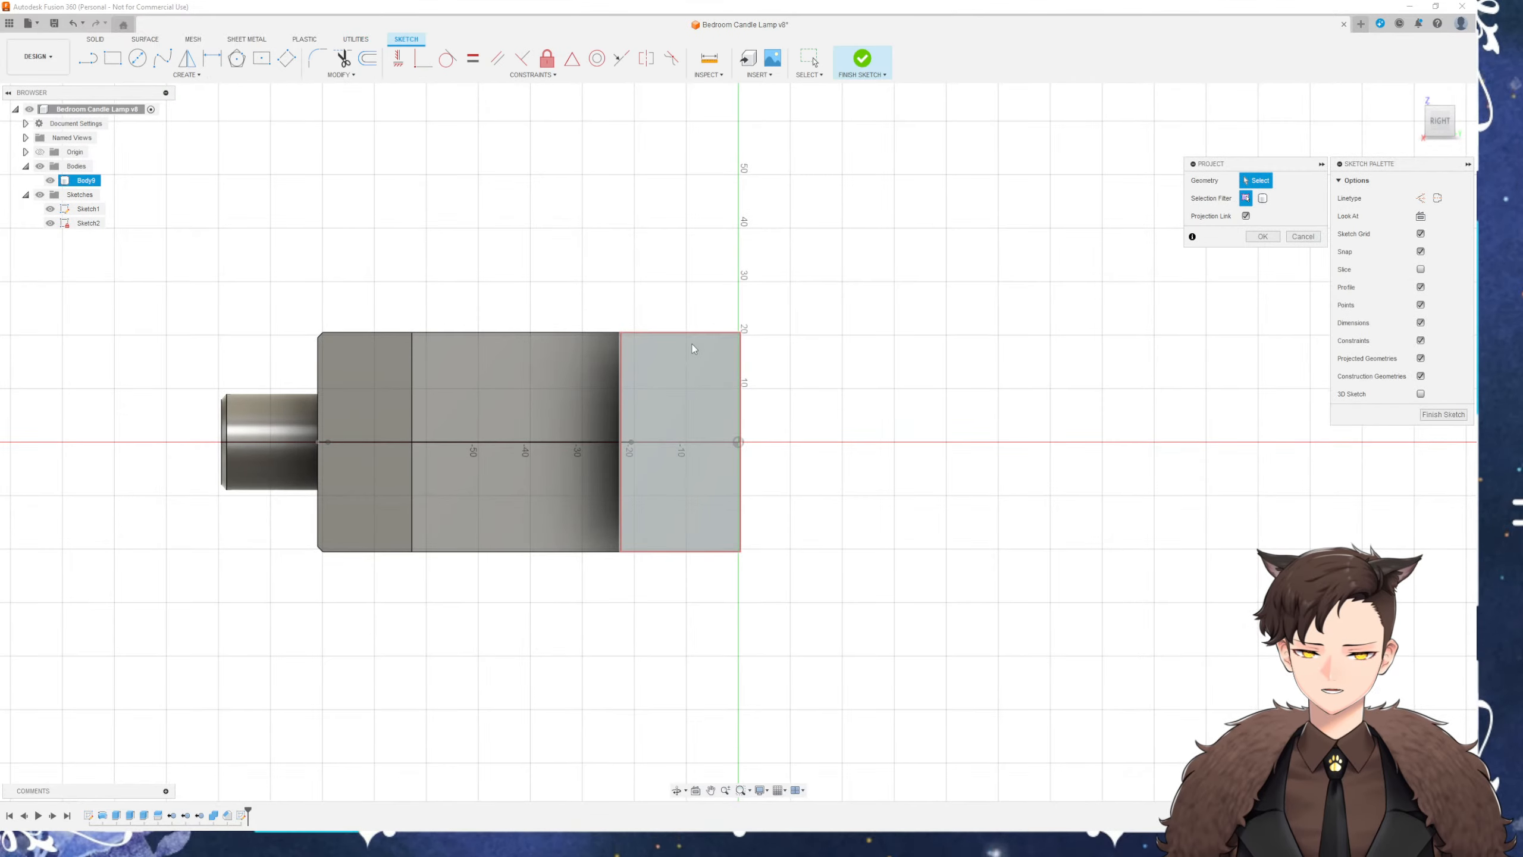
{"action": "left_click", "coordinate": [666, 415]}
{"action": "middle_click_drag", "start_coordinate": [380, 409], "coordinate": [602, 395]}
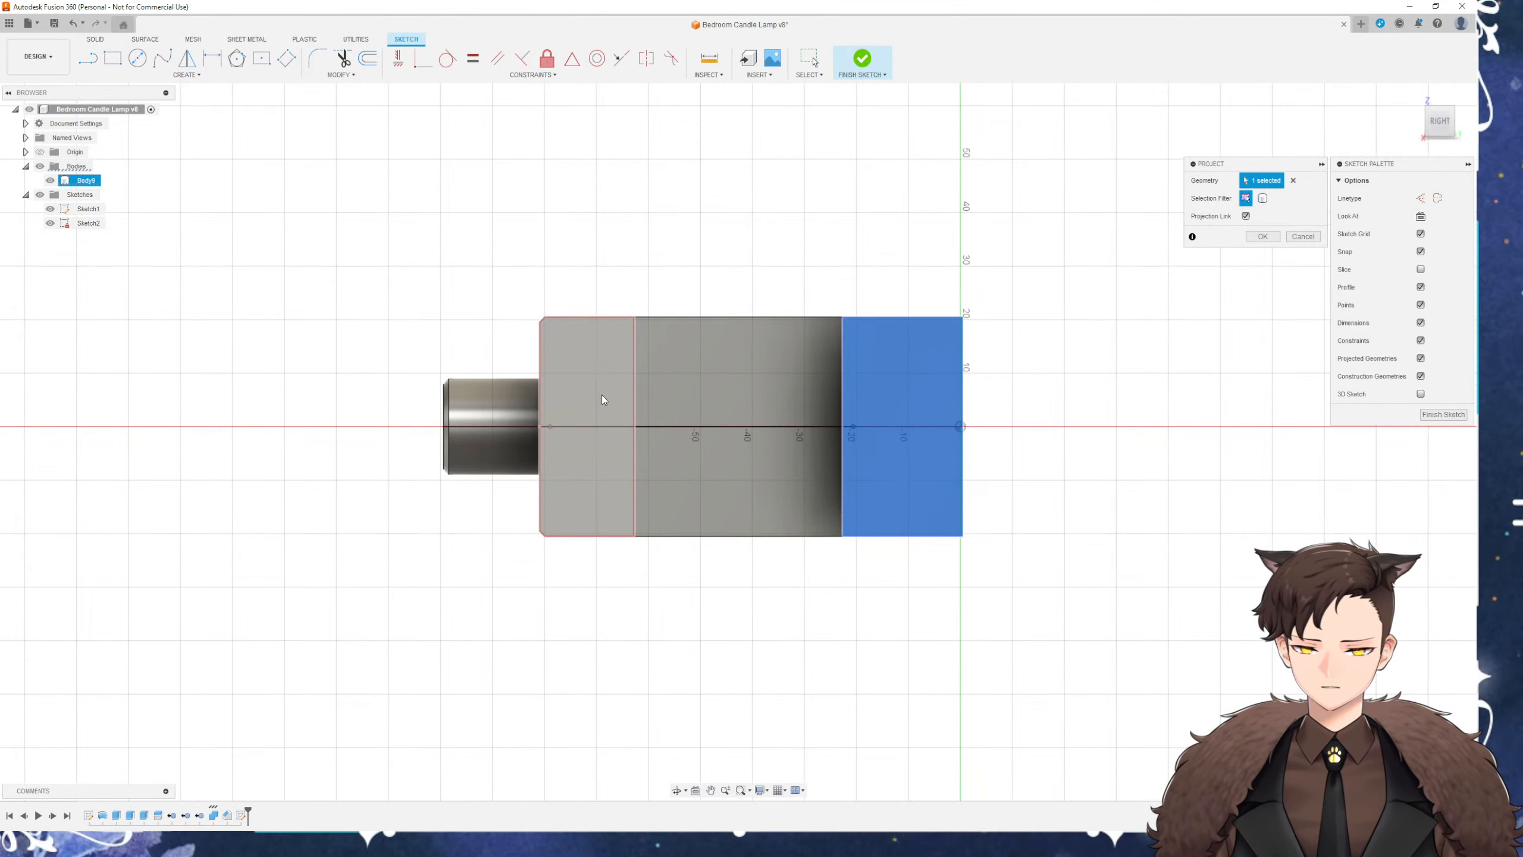
{"action": "left_click", "coordinate": [580, 415]}
{"action": "mouse_move", "coordinate": [765, 253]}
{"action": "middle_mouse_down", "text": "shift"}
{"action": "mouse_move", "coordinate": [752, 298]}
{"action": "mouse_move", "coordinate": [776, 428]}
{"action": "middle_mouse_up", "text": "shift"}
{"action": "left_click", "coordinate": [779, 457]}
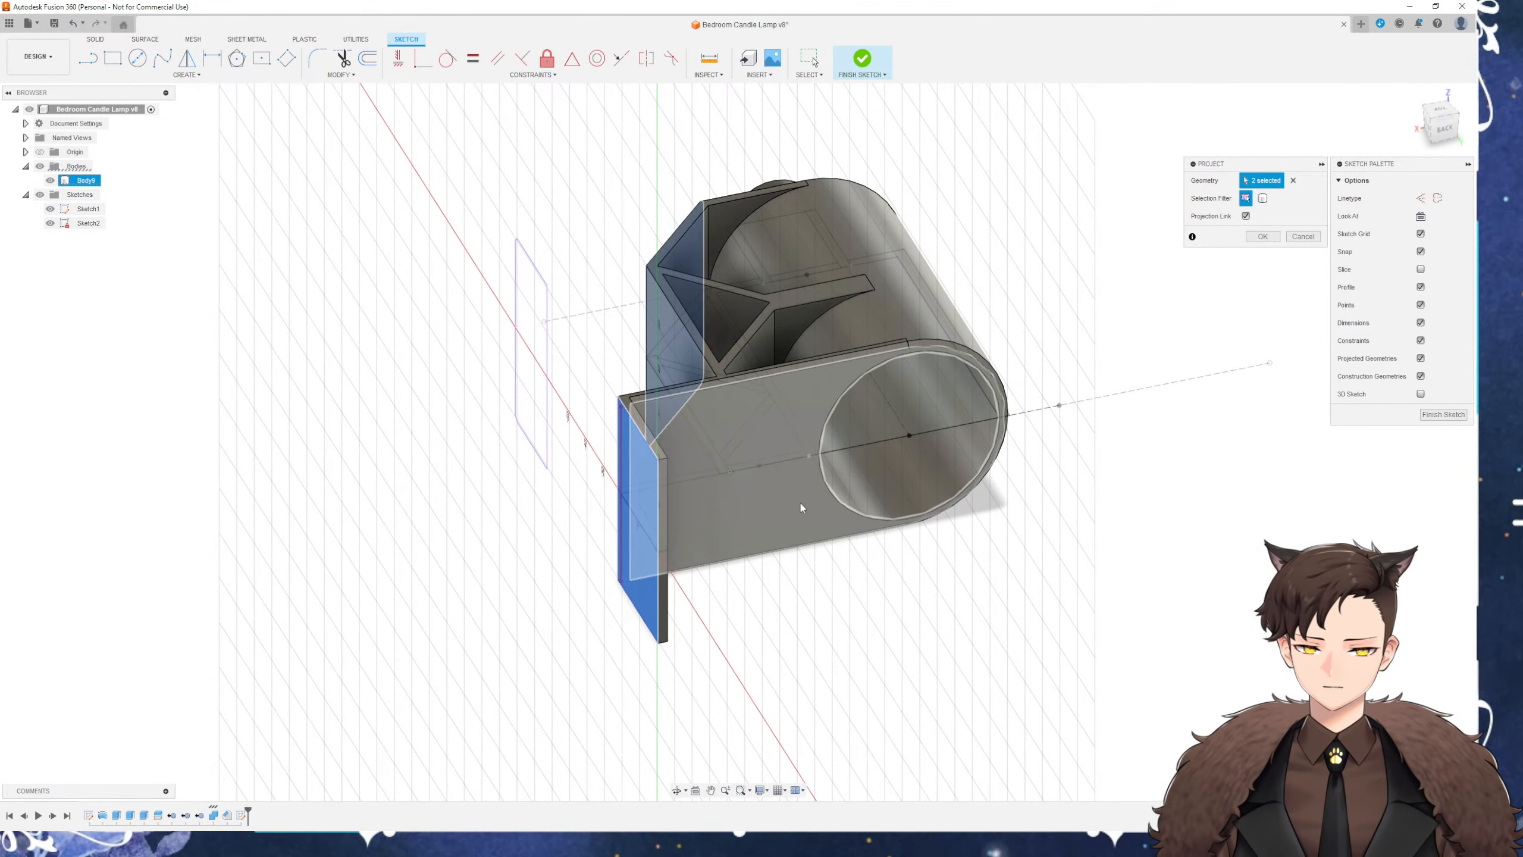
{"action": "left_click", "coordinate": [1264, 236]}
{"action": "middle_click_drag", "start_coordinate": [1070, 416], "coordinate": [1152, 368], "text": "shift"}
{"action": "scroll", "coordinate": [882, 449], "scroll_direction": "up", "scroll_amount": 6}
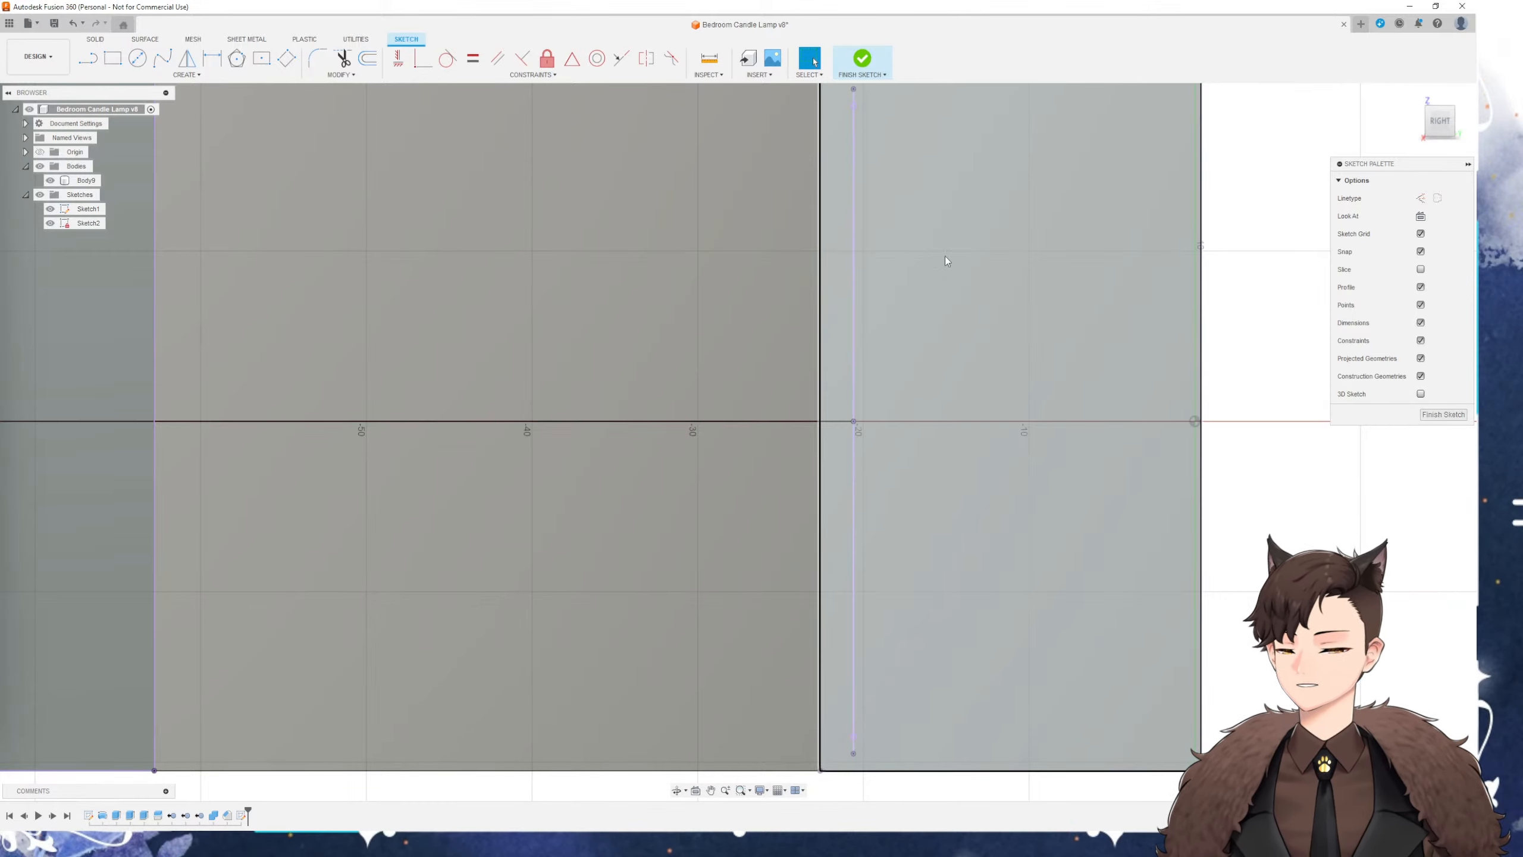
Sketch a small rectangle on the end plate's face, near the projected line of the bracket's angled face
{"action": "left_click", "coordinate": [797, 307]}
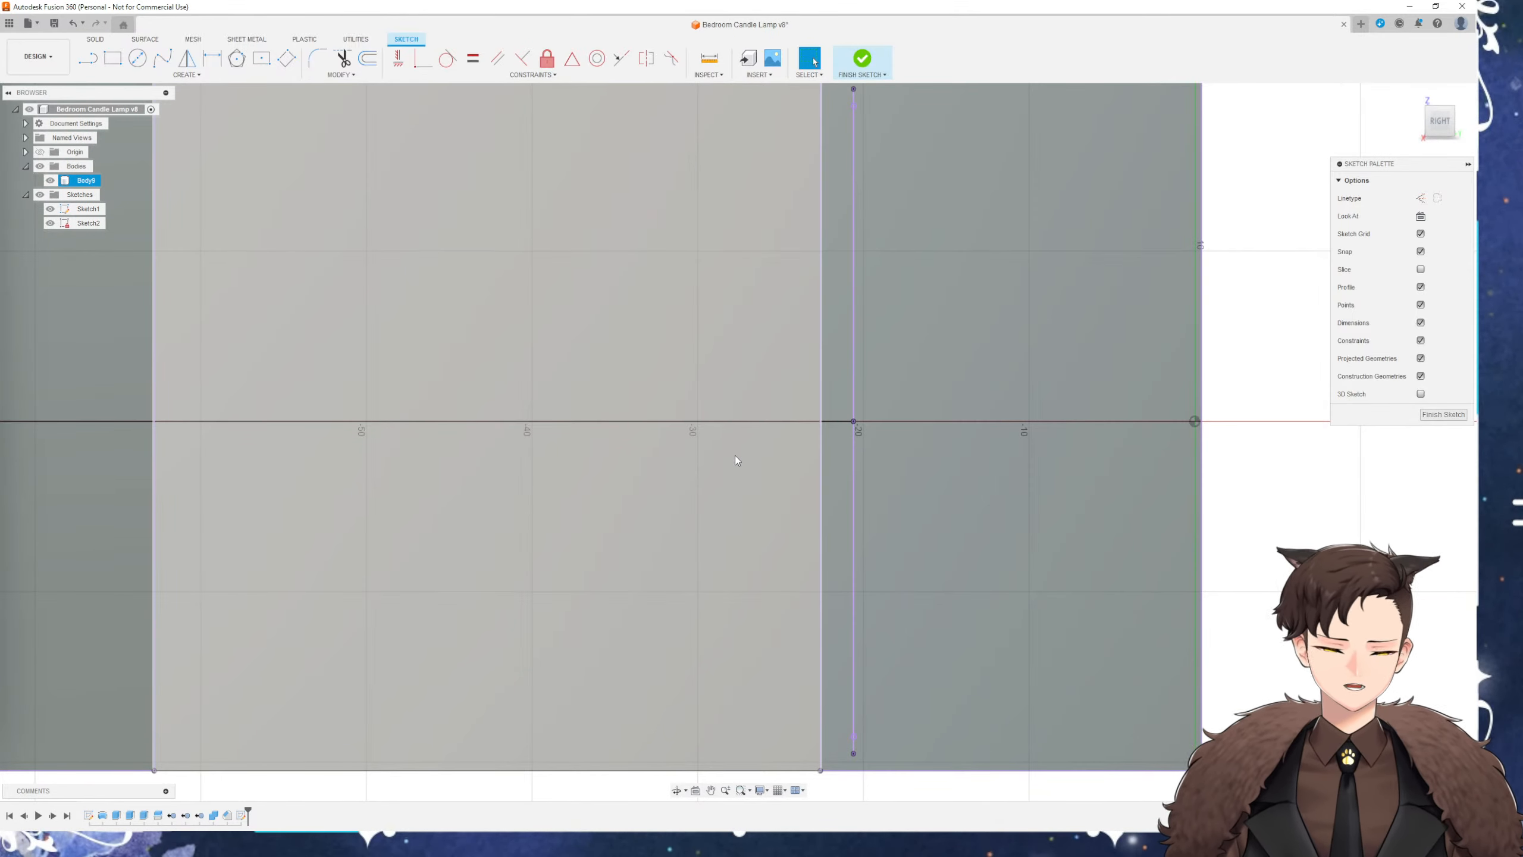
{"action": "scroll", "coordinate": [736, 455], "scroll_direction": "down", "scroll_amount": 3}
{"action": "scroll", "coordinate": [501, 489], "scroll_direction": "up", "scroll_amount": 2}
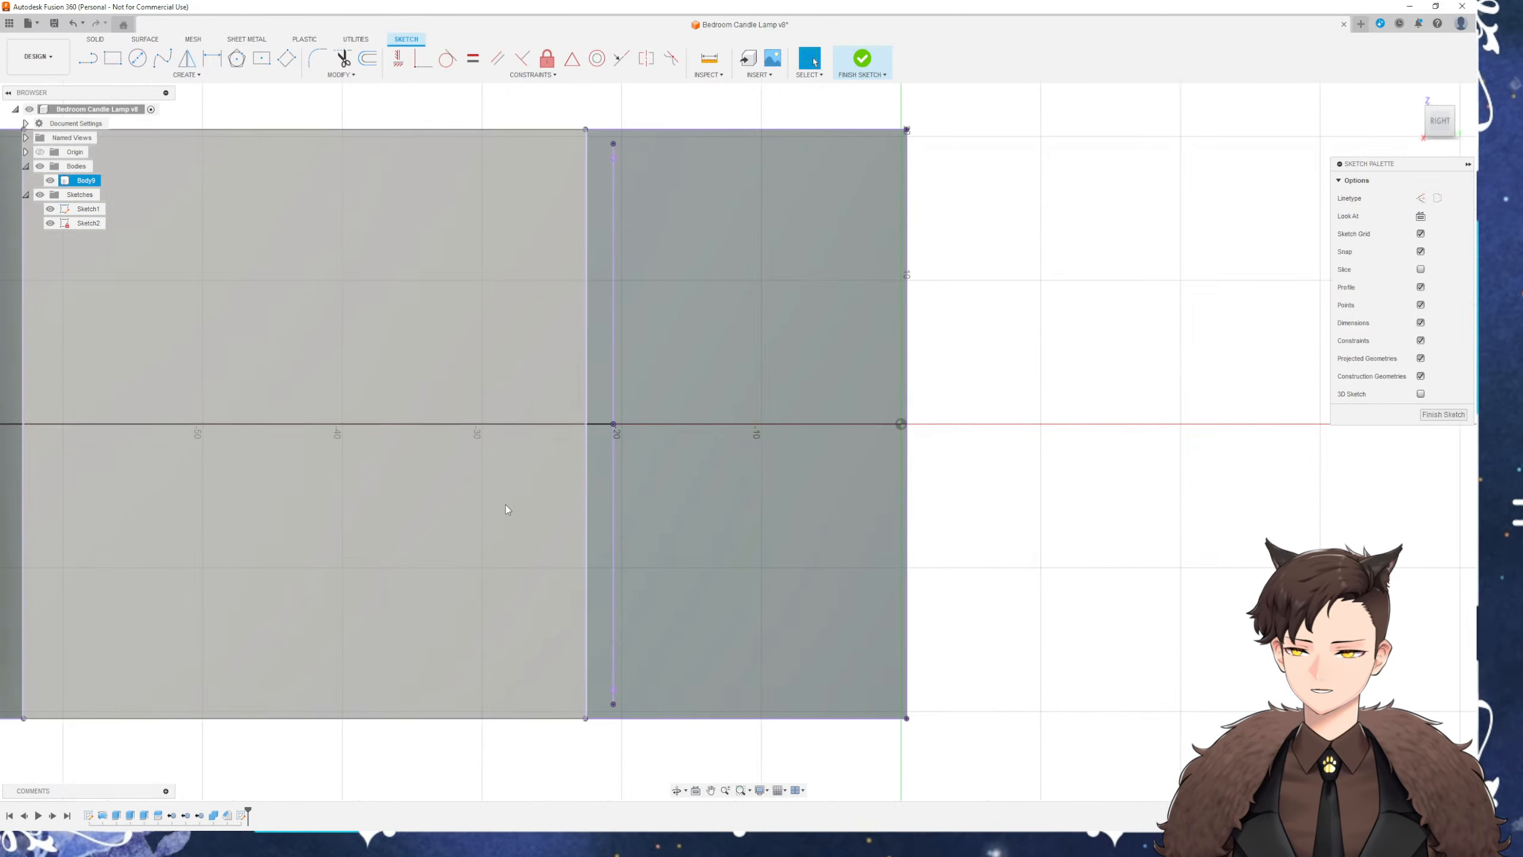
{"action": "key", "text": "r"}
{"action": "mouse_move", "coordinate": [687, 498]}
{"action": "middle_mouse_down"}
{"action": "mouse_move", "coordinate": [599, 439]}
{"action": "mouse_move", "coordinate": [791, 449]}
{"action": "middle_mouse_up"}
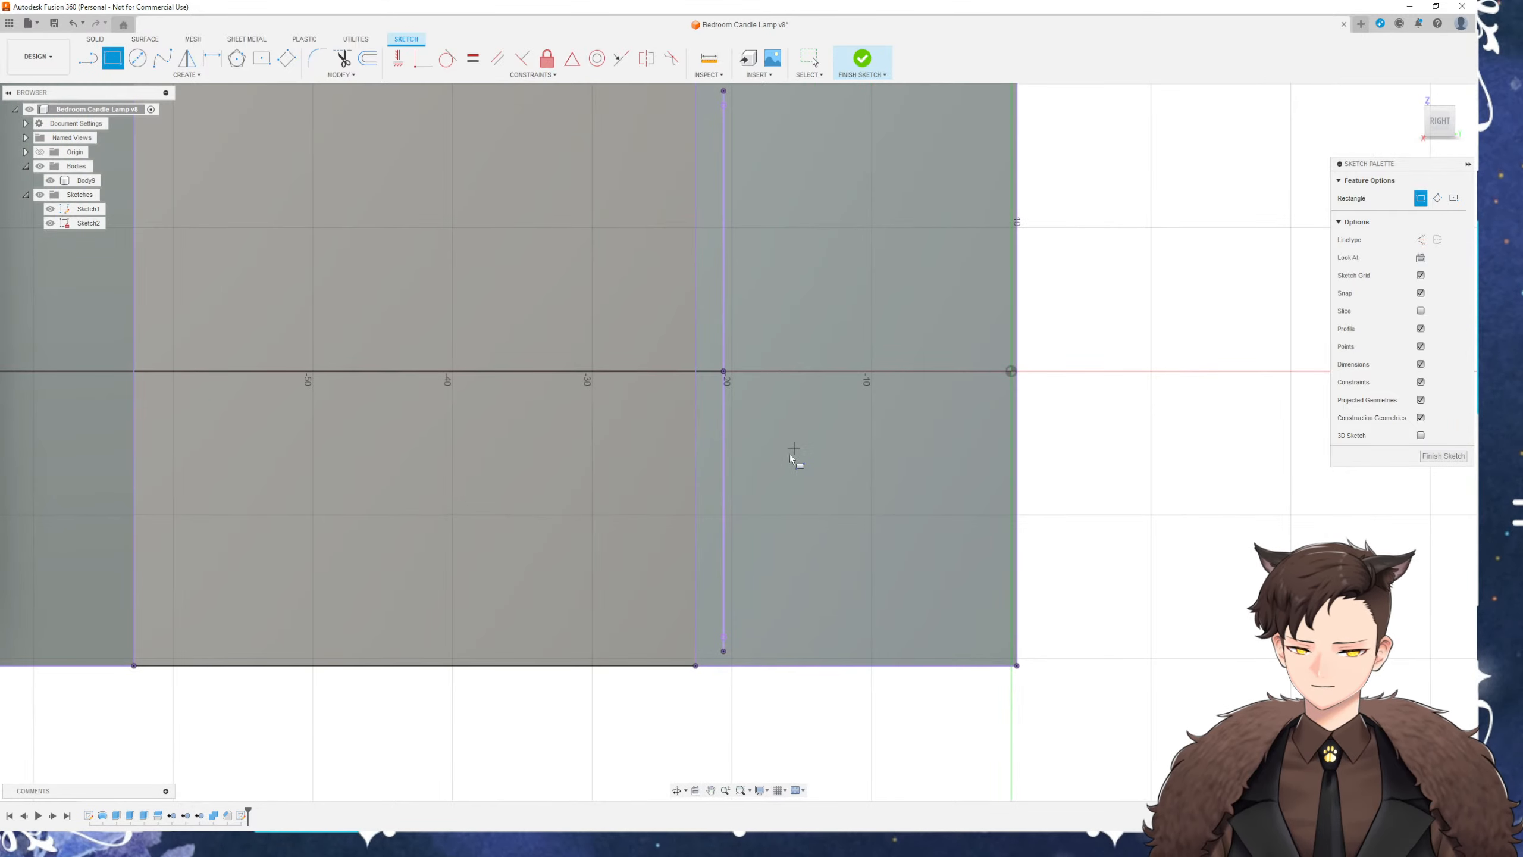
{"action": "scroll", "coordinate": [769, 487], "scroll_direction": "down", "scroll_amount": 3}
{"action": "scroll", "coordinate": [726, 540], "scroll_direction": "up", "scroll_amount": 2}
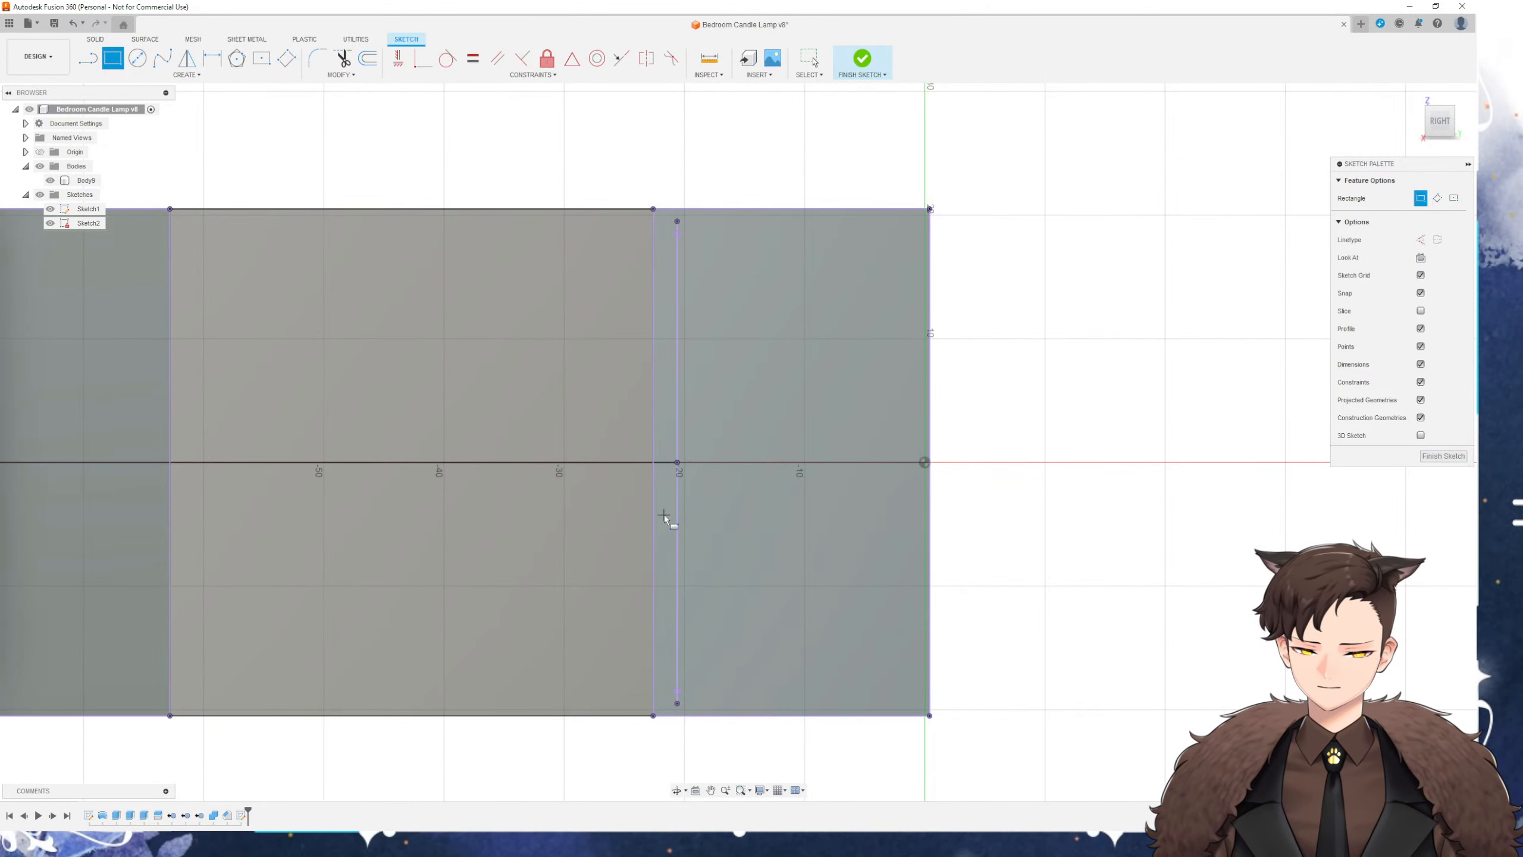
{"action": "scroll", "coordinate": [660, 498], "scroll_direction": "up", "scroll_amount": 3}
{"action": "left_click", "coordinate": [699, 381]}
{"action": "left_click", "coordinate": [827, 423]}
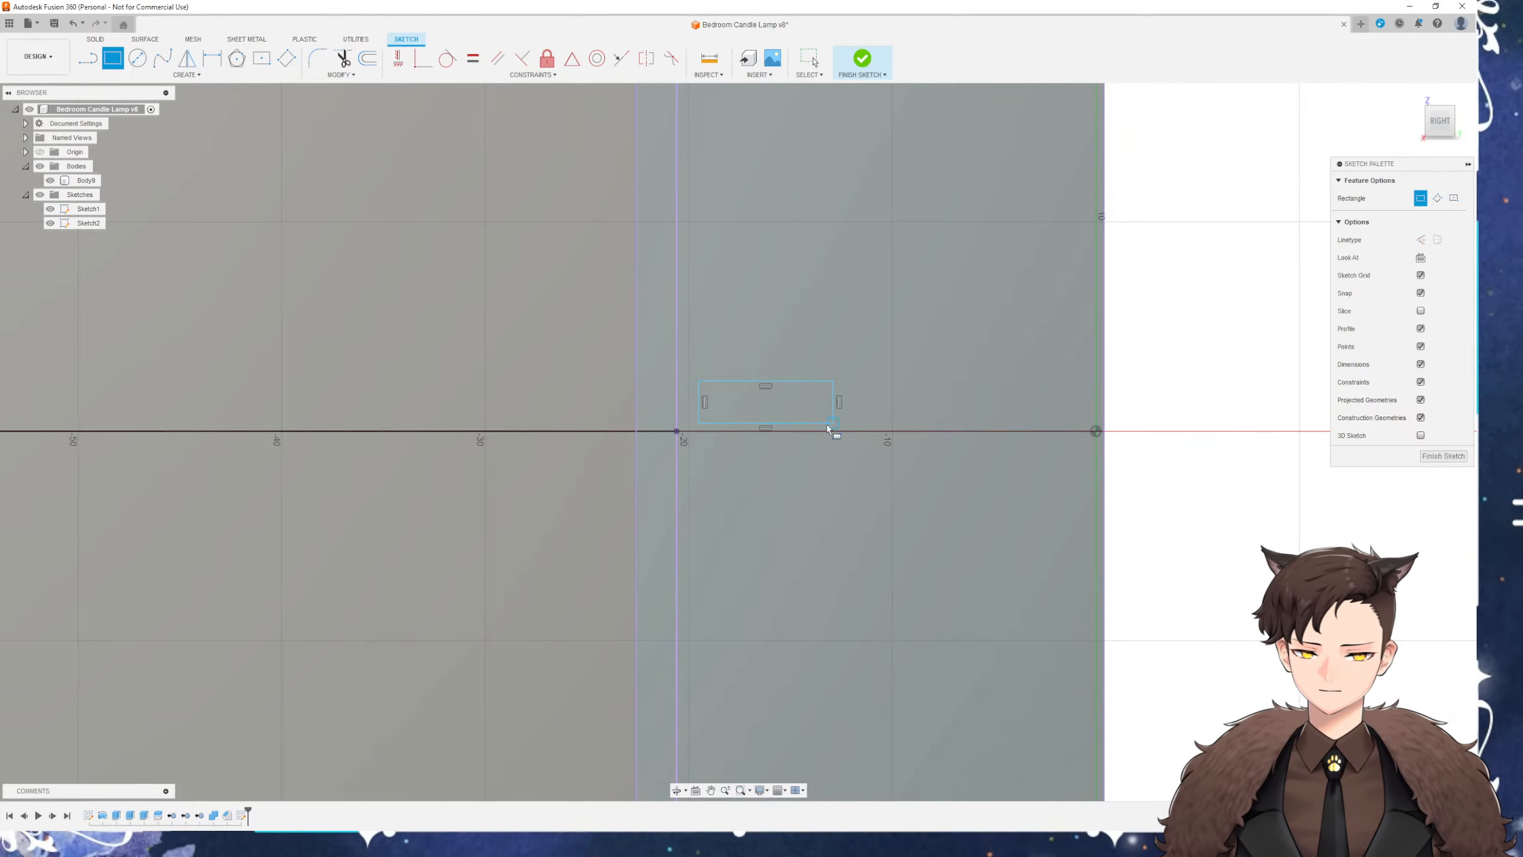
Dimension the rectangle to 7 mm long and 4 mm high
{"action": "key", "text": "d"}
{"action": "left_click", "coordinate": [792, 382]}
{"action": "left_click", "coordinate": [792, 349]}
{"action": "type", "text": "7"}
{"action": "key", "text": "Return"}
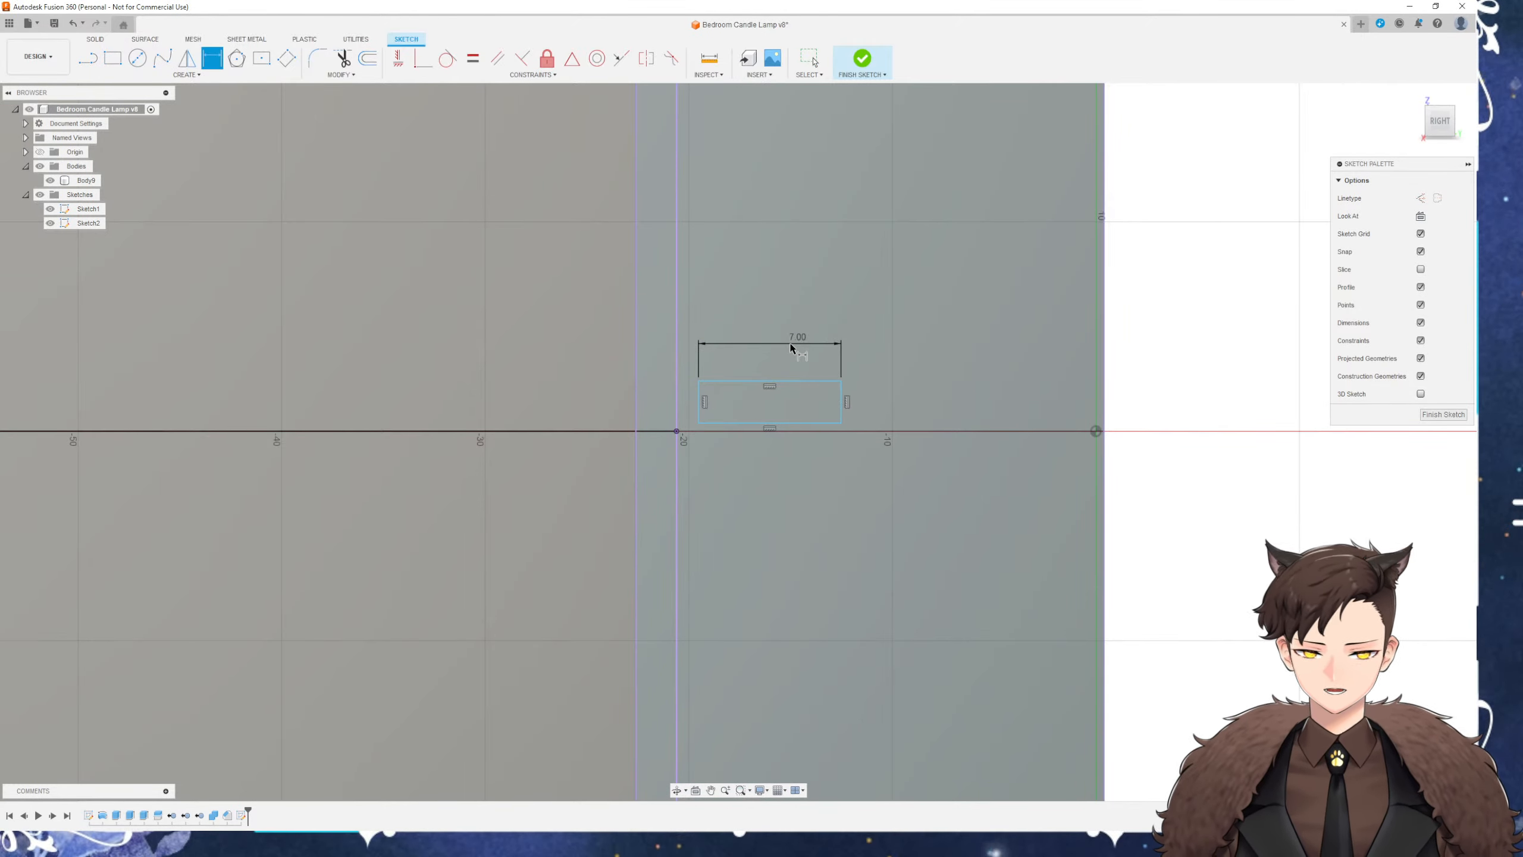
{"action": "left_click", "coordinate": [842, 398]}
{"action": "left_click", "coordinate": [866, 385]}
{"action": "type", "text": "4"}
{"action": "key", "text": "Return"}
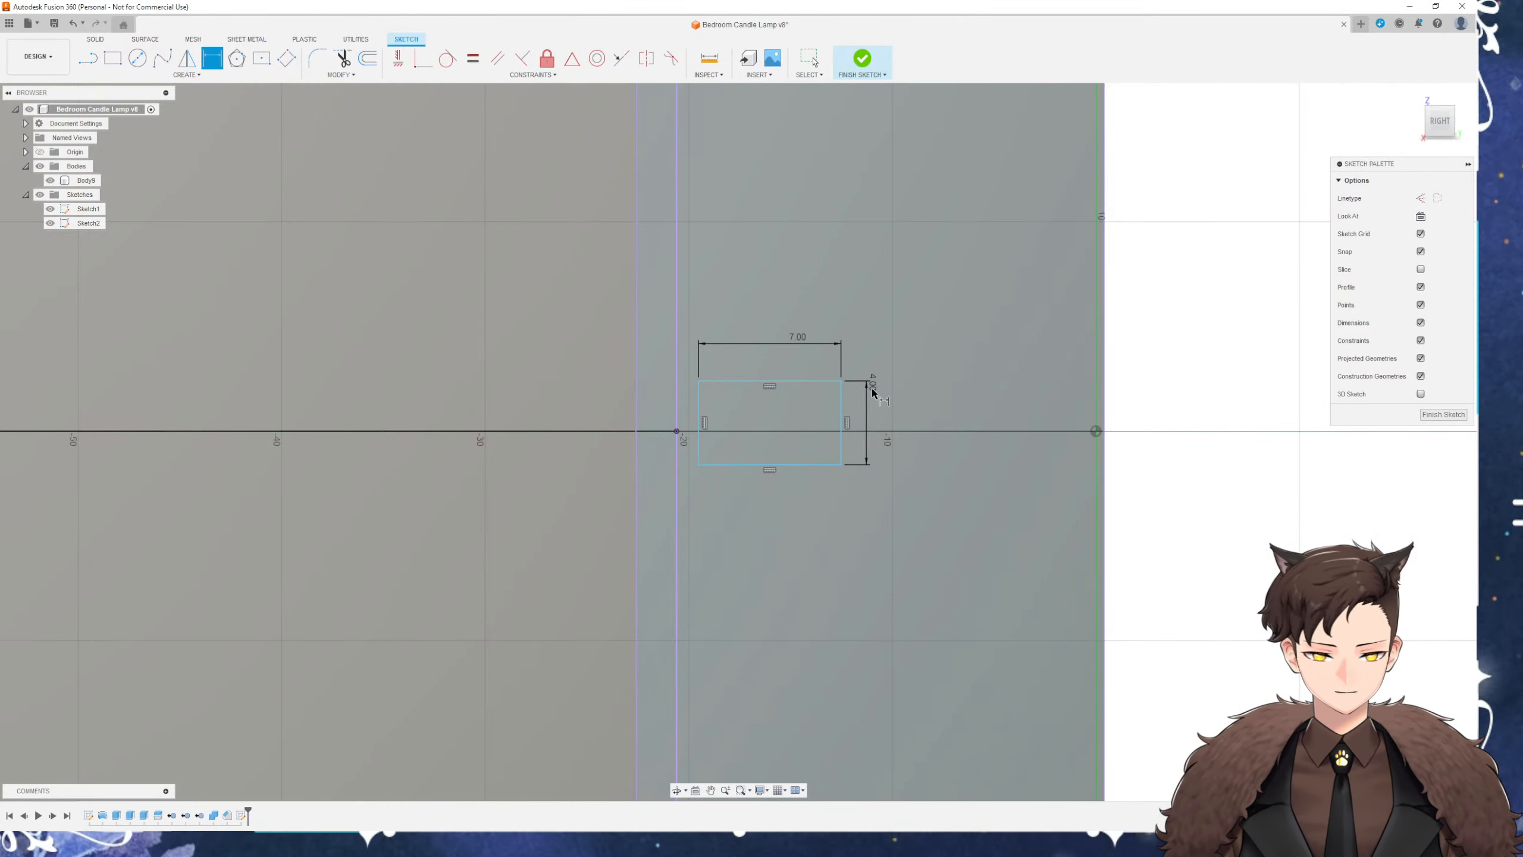
{"action": "key", "text": "Escape"}
{"action": "left_click", "coordinate": [186, 75]}
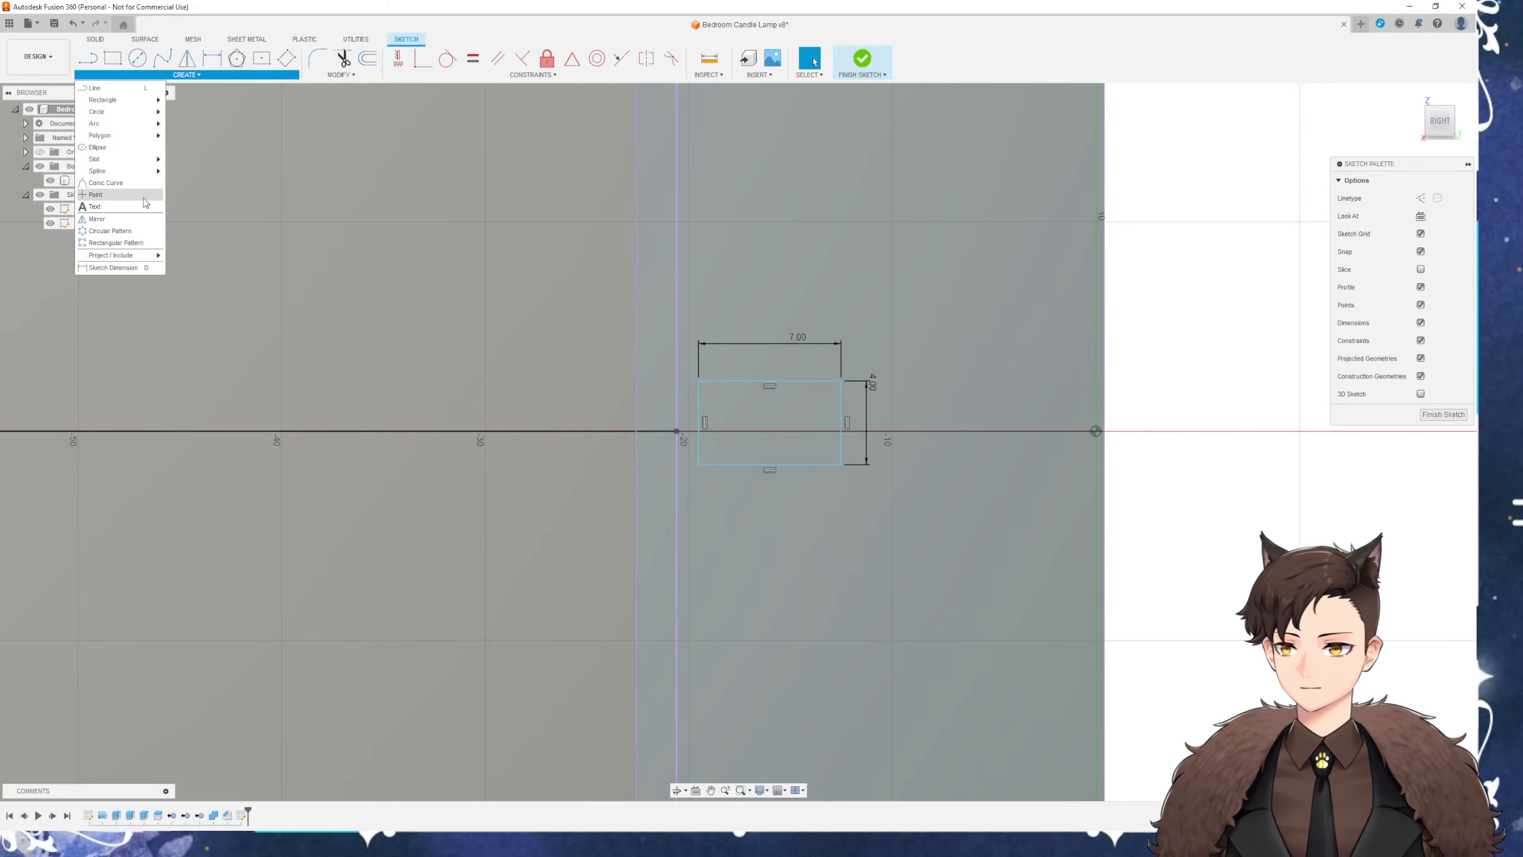
{"action": "left_click", "coordinate": [143, 198]}
{"action": "scroll", "coordinate": [729, 438], "scroll_direction": "up", "scroll_amount": 2}
{"action": "left_click", "coordinate": [685, 405]}
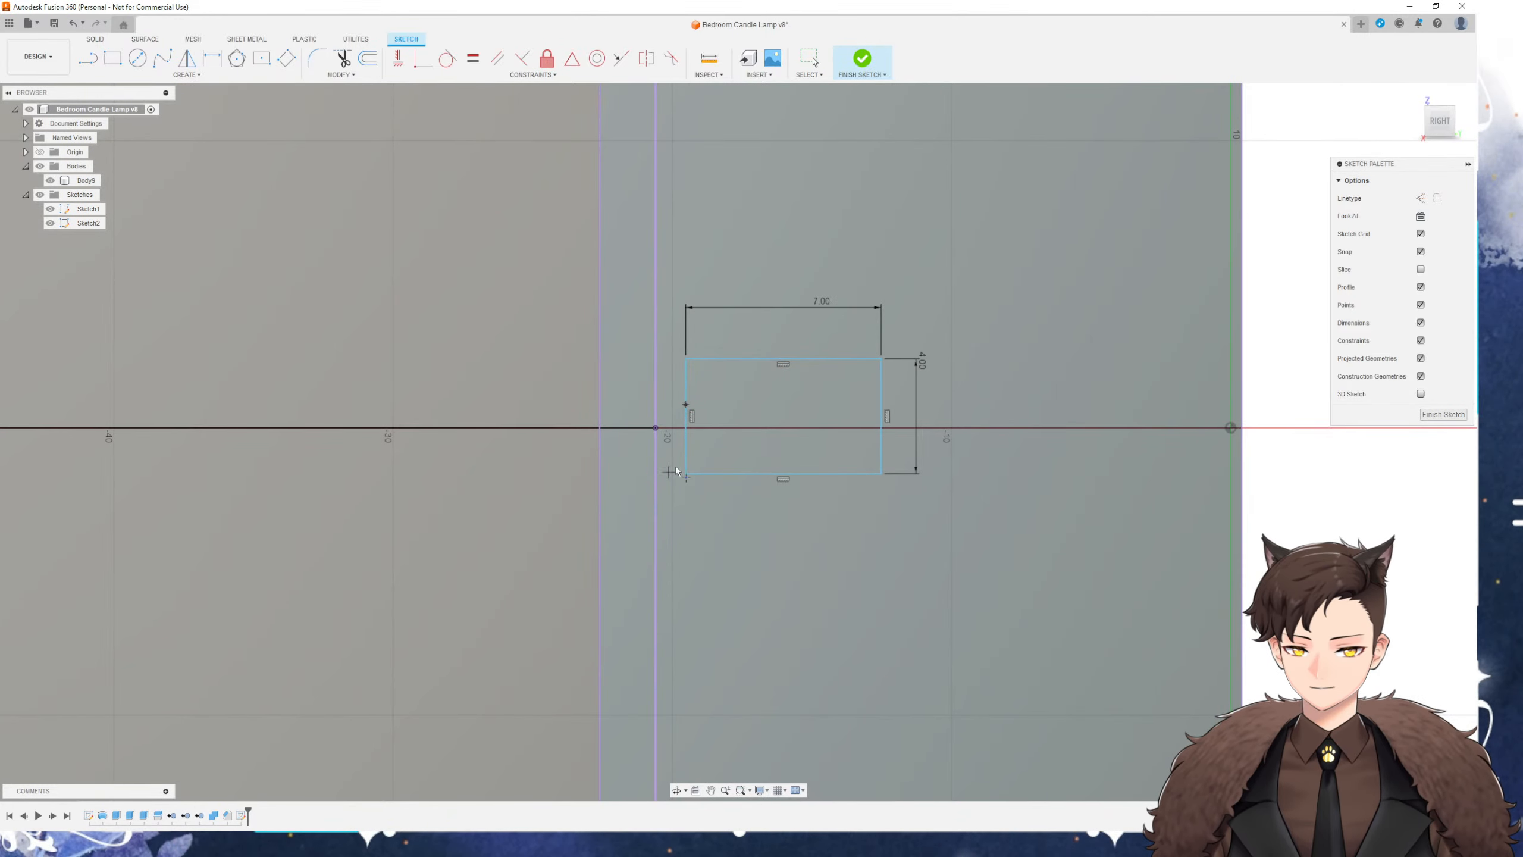
{"action": "key", "text": "ctrl+z"}
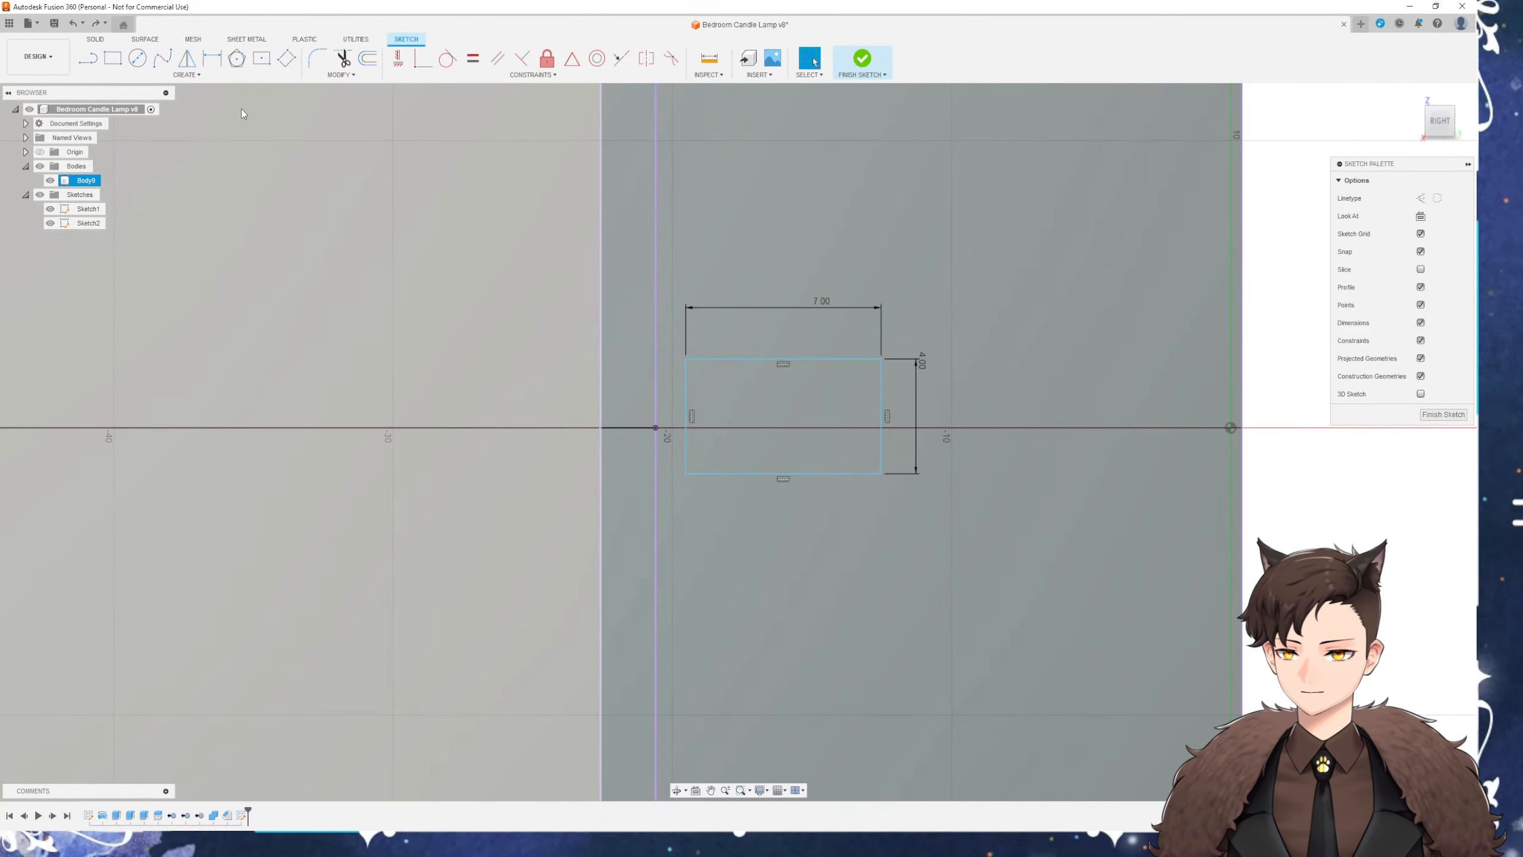
Place sketch points at the midpoints of the rectangle's short side nearest the bend and of the plate's projected bend edge
{"action": "left_click", "coordinate": [179, 75]}
{"action": "left_click", "coordinate": [120, 195]}
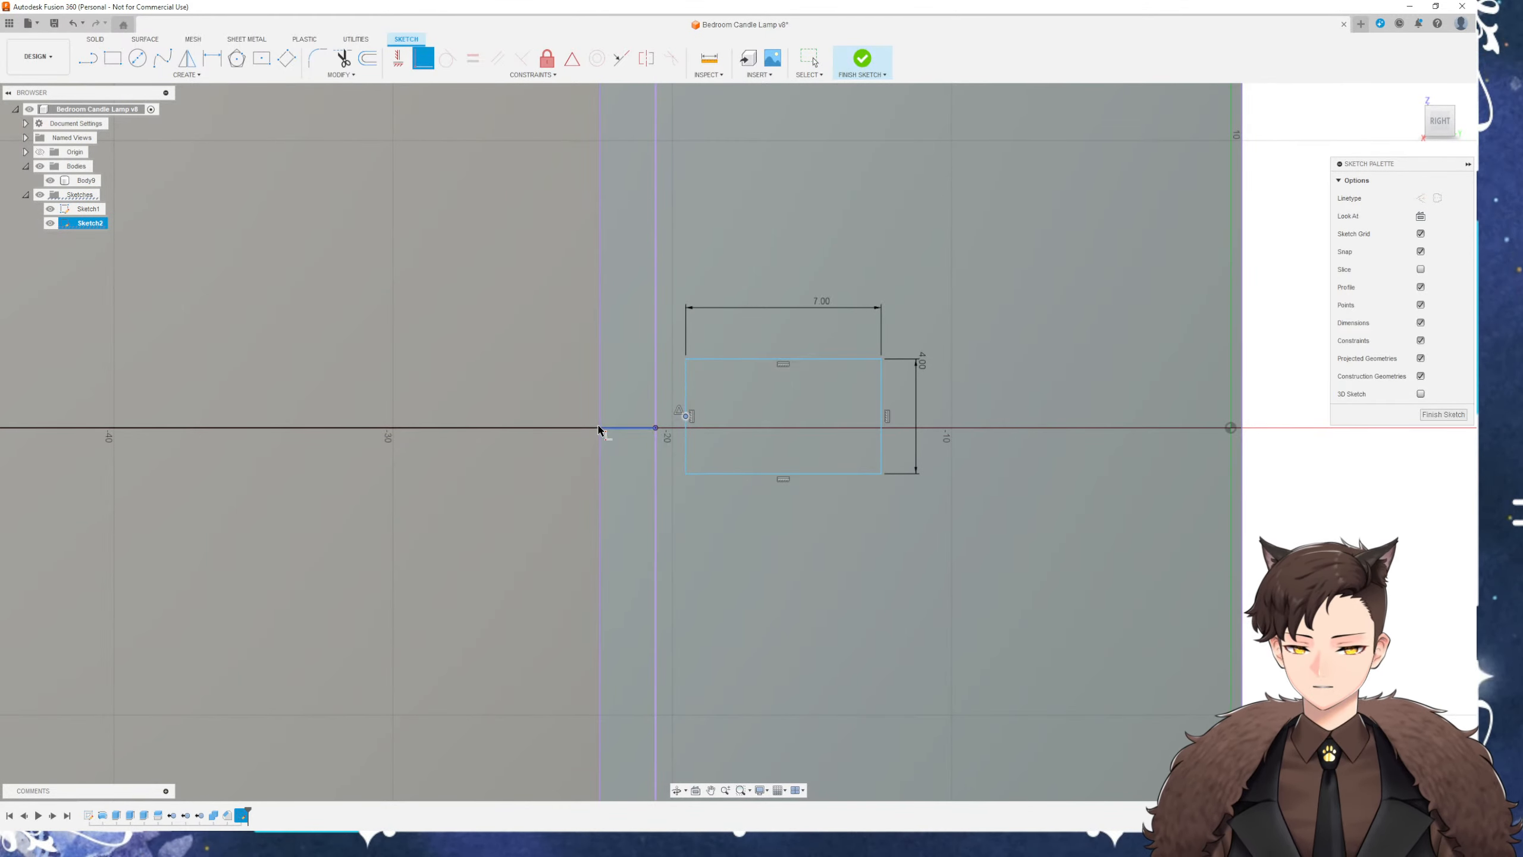
{"action": "key", "text": "Escape"}
{"action": "left_click", "coordinate": [187, 74]}
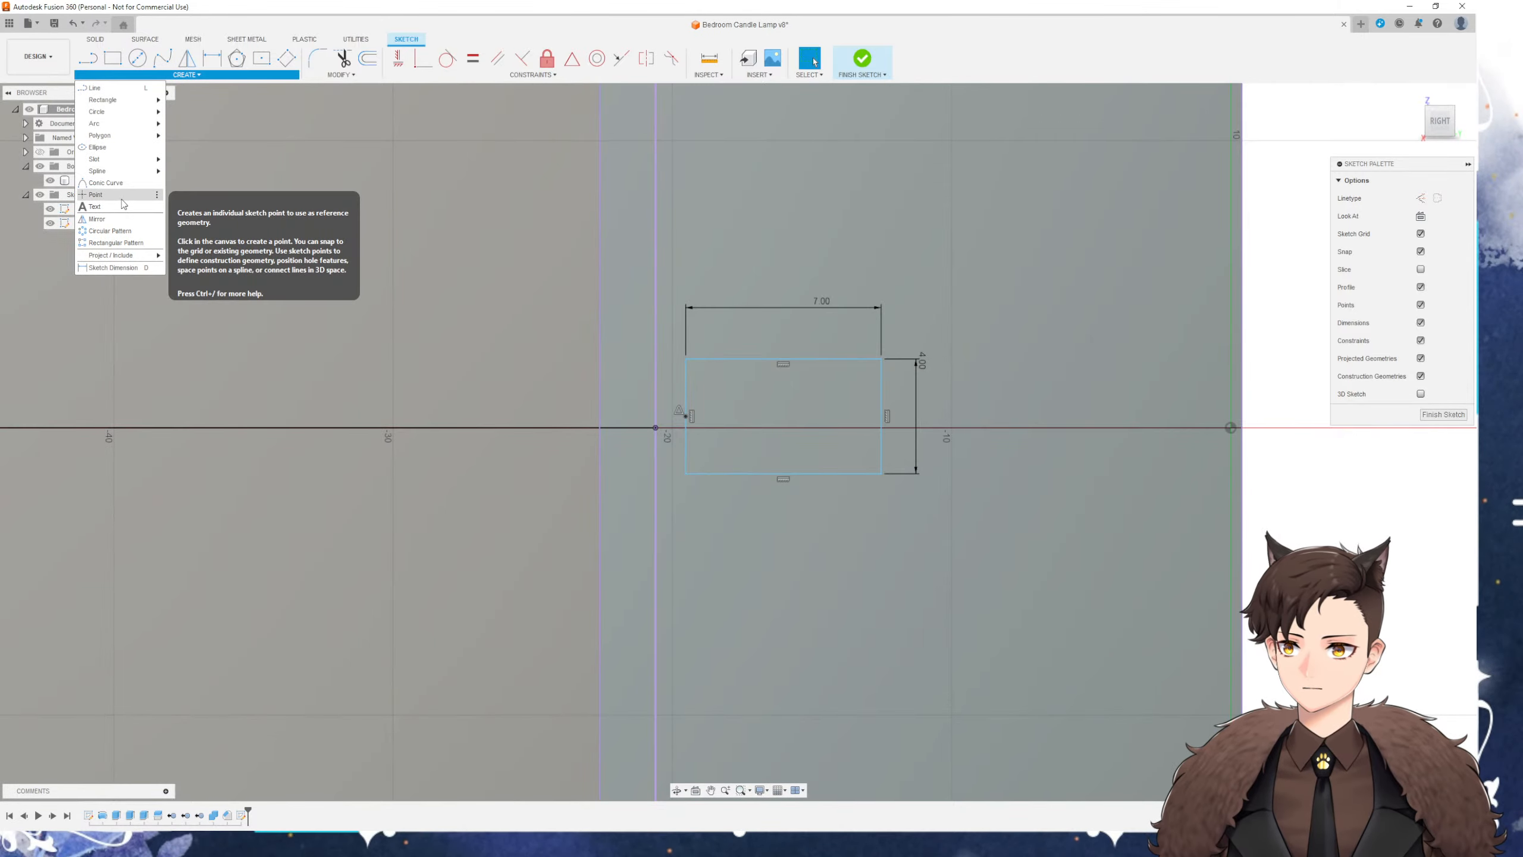
{"action": "left_click", "coordinate": [120, 195]}
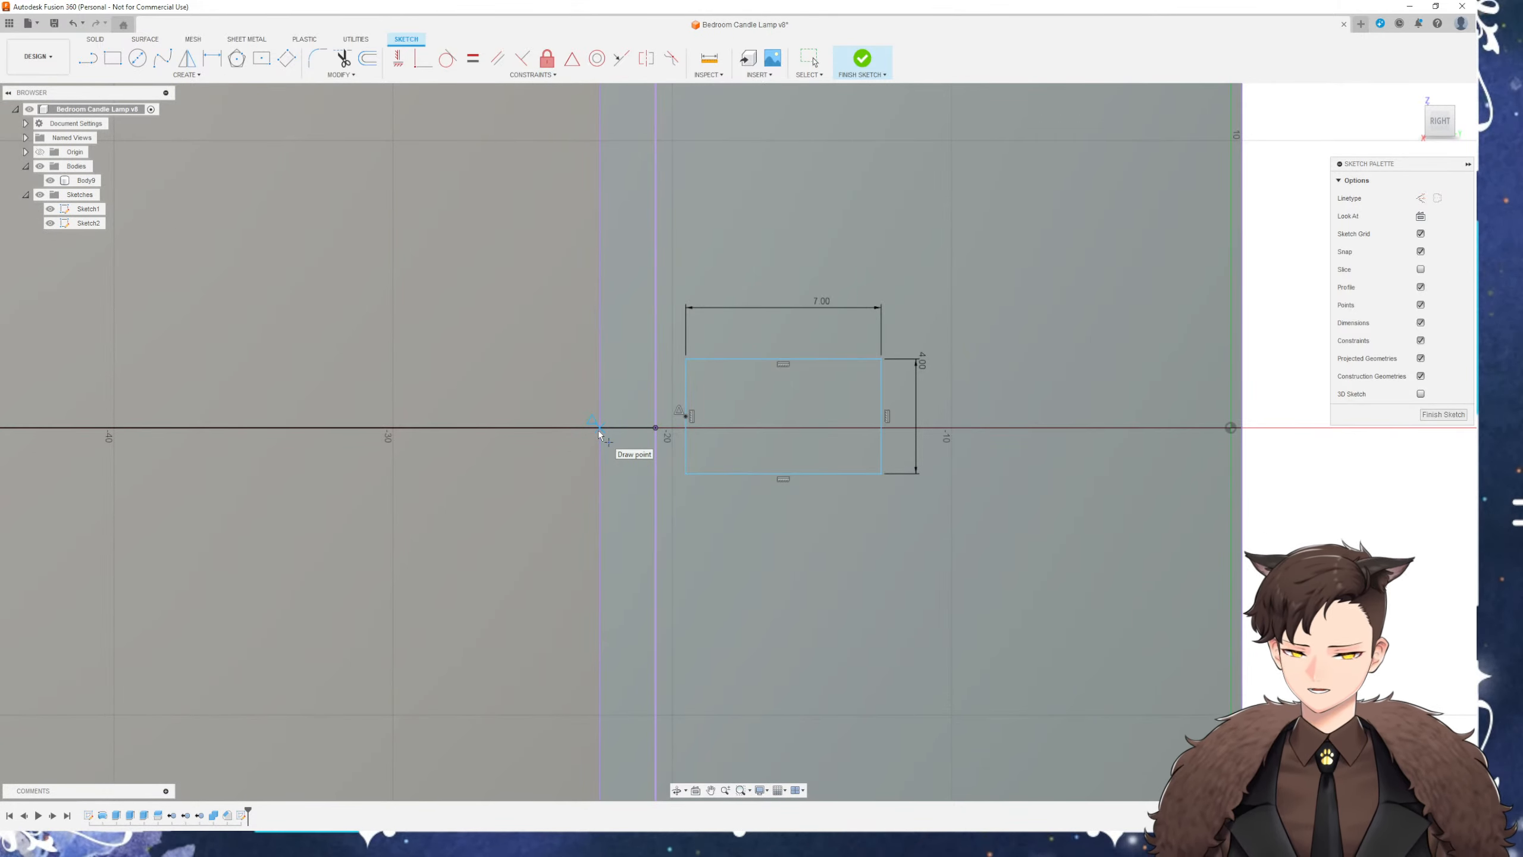
{"action": "left_click", "coordinate": [598, 429]}
{"action": "key", "text": "Escape"}
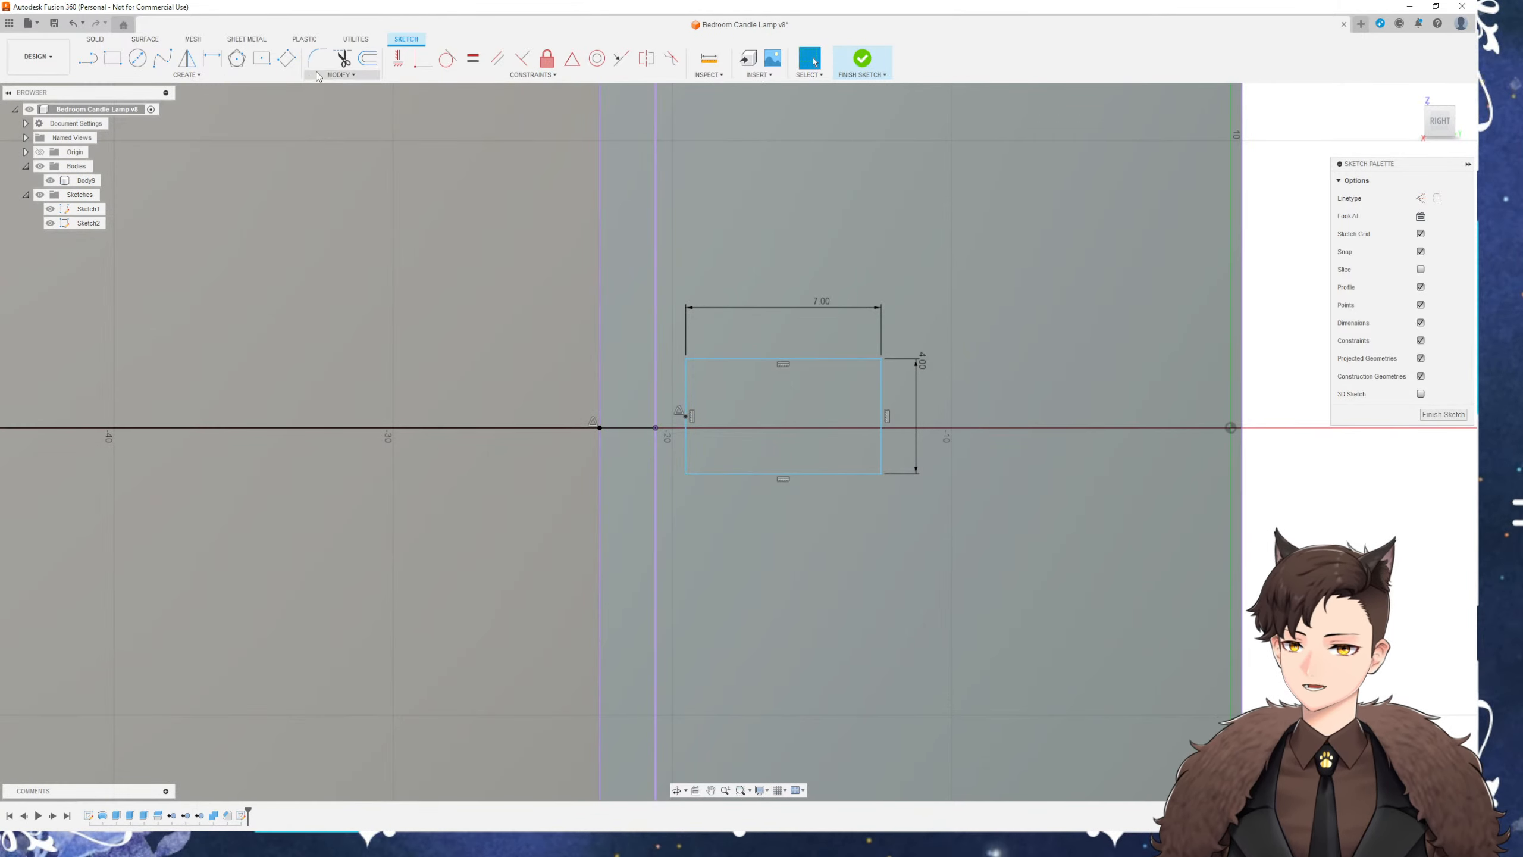
Make the rectangle's midpoint coincident with the point on the plate's bend edge
{"action": "left_click", "coordinate": [423, 59]}
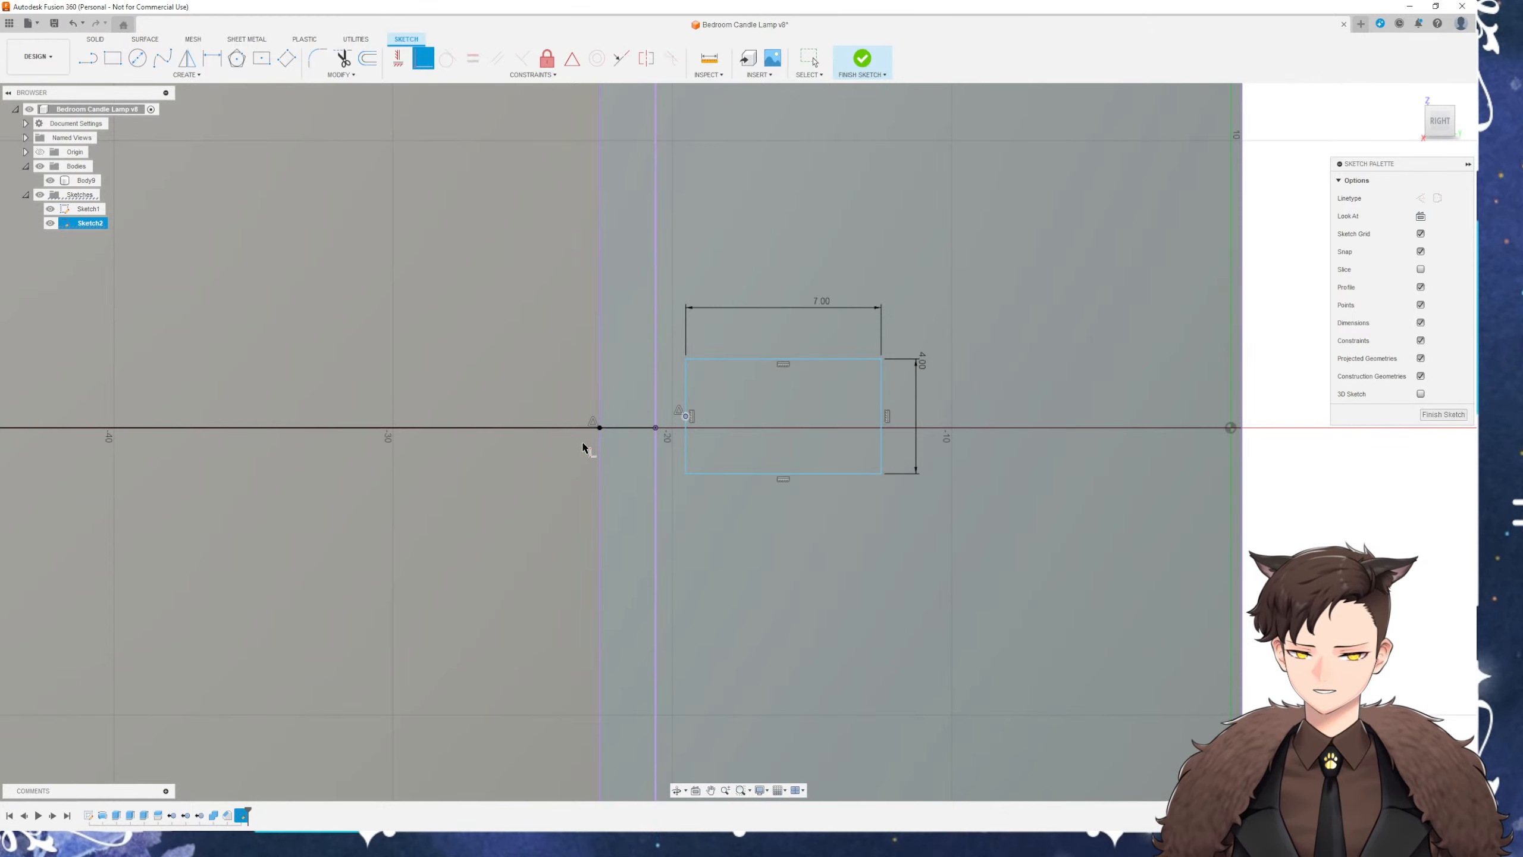
{"action": "left_click", "coordinate": [599, 428]}
{"action": "scroll", "coordinate": [581, 535], "scroll_direction": "down", "scroll_amount": 6}
{"action": "middle_click_drag", "start_coordinate": [558, 562], "coordinate": [634, 554]}
{"action": "key", "text": "Escape"}
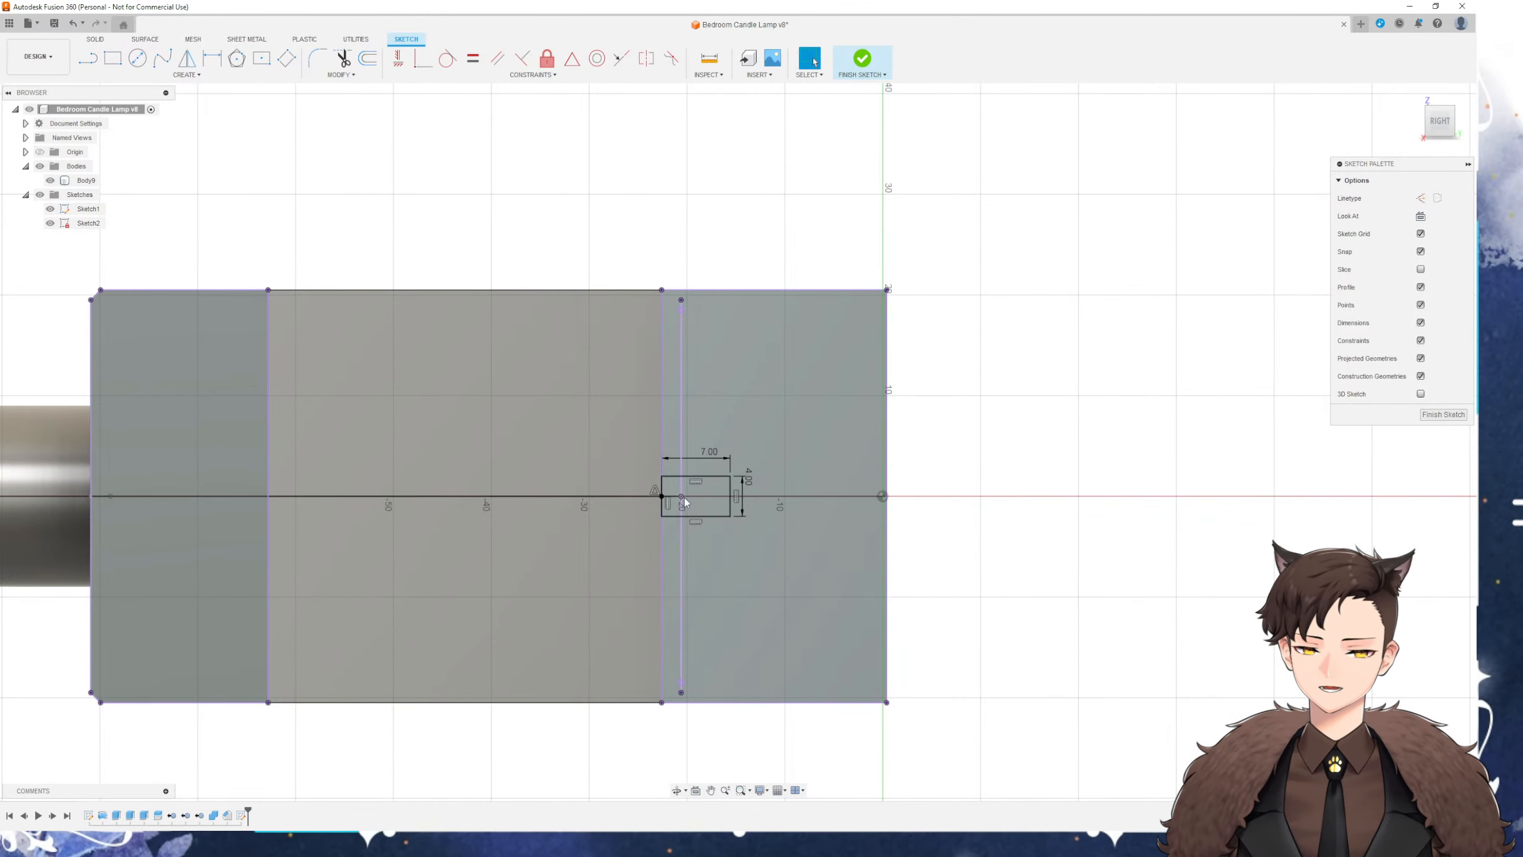
Draw a 3-point rectangle from the 7 × 4 mm rectangle's short side to the projected outer edge at the stem end
{"action": "middle_click_drag", "start_coordinate": [612, 414], "coordinate": [660, 428], "text": "shift"}
{"action": "middle_click_drag", "start_coordinate": [638, 429], "coordinate": [688, 460], "text": "shift"}
{"action": "mouse_move", "coordinate": [688, 460]}
{"action": "middle_mouse_down", "text": "shift"}
{"action": "mouse_move", "coordinate": [776, 499]}
{"action": "mouse_move", "coordinate": [642, 481]}
{"action": "mouse_move", "coordinate": [680, 489]}
{"action": "mouse_move", "coordinate": [692, 454]}
{"action": "middle_mouse_up", "text": "shift"}
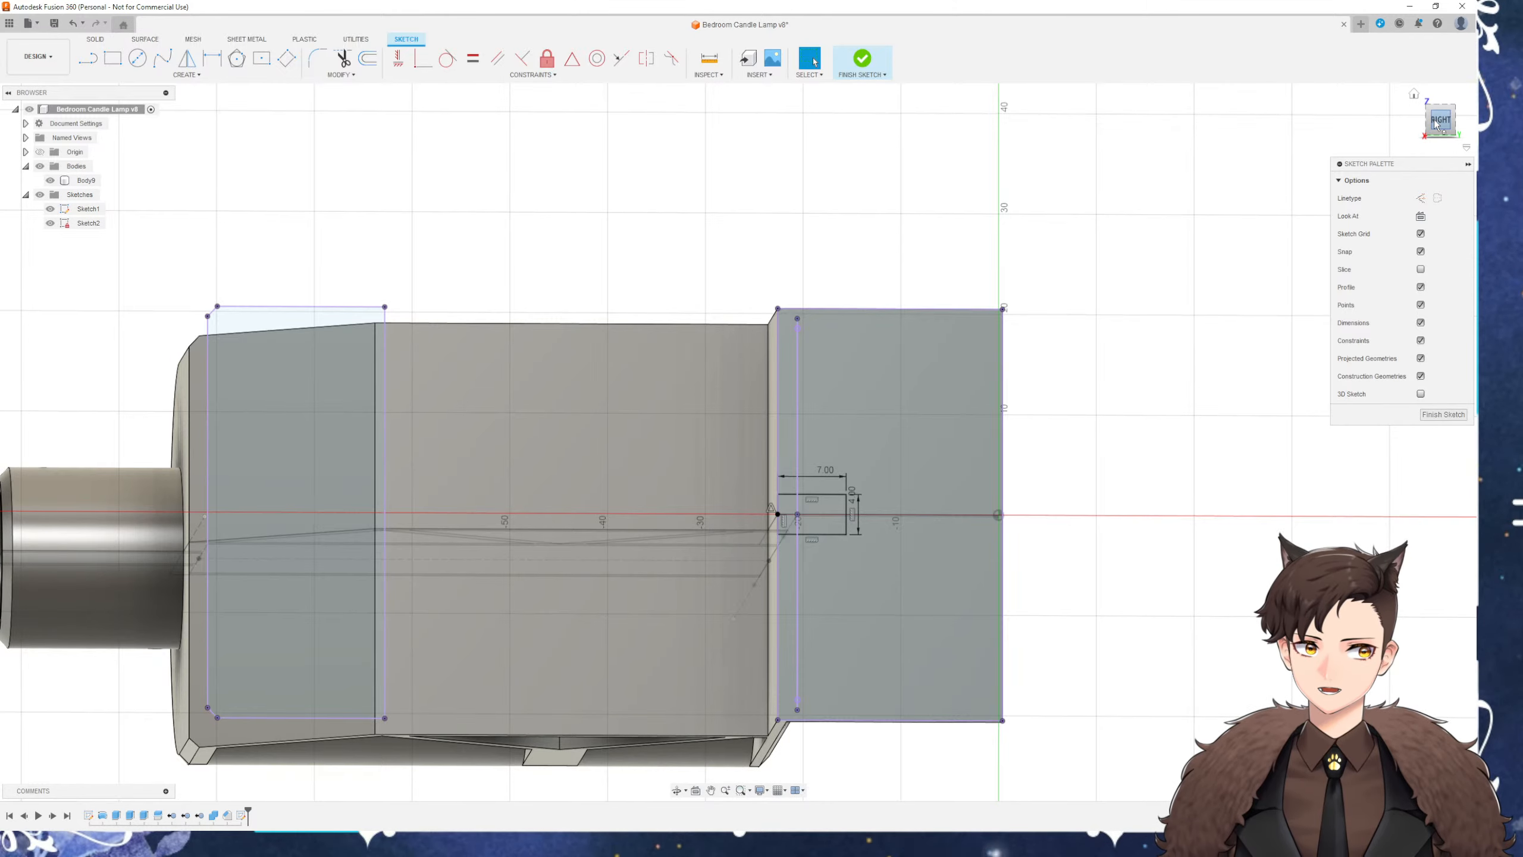
{"action": "left_click", "coordinate": [1438, 122]}
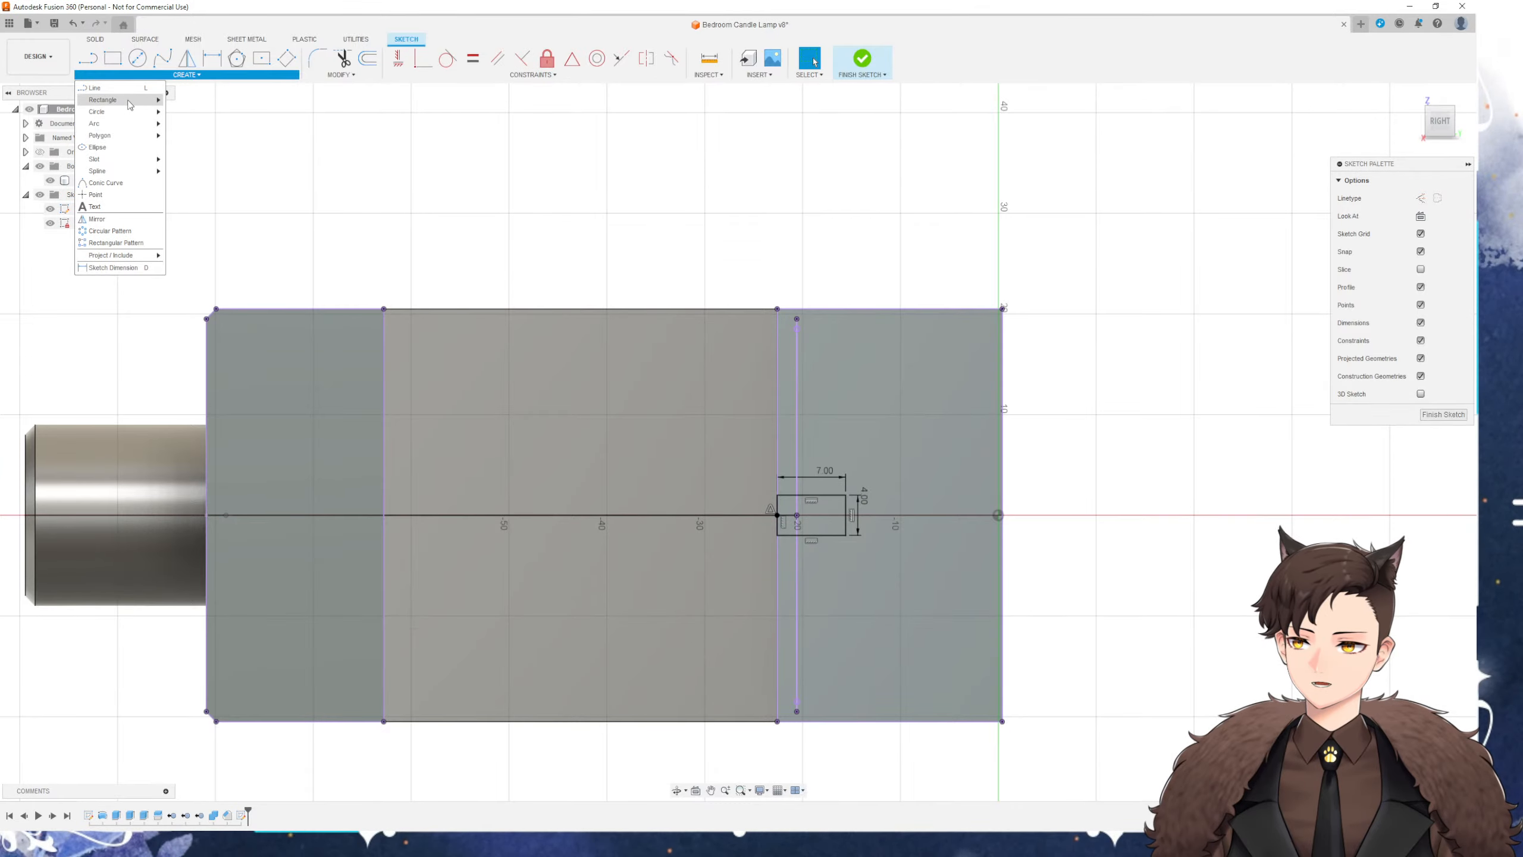
{"action": "left_click", "coordinate": [200, 112]}
{"action": "scroll", "coordinate": [861, 417], "scroll_direction": "up", "scroll_amount": 5}
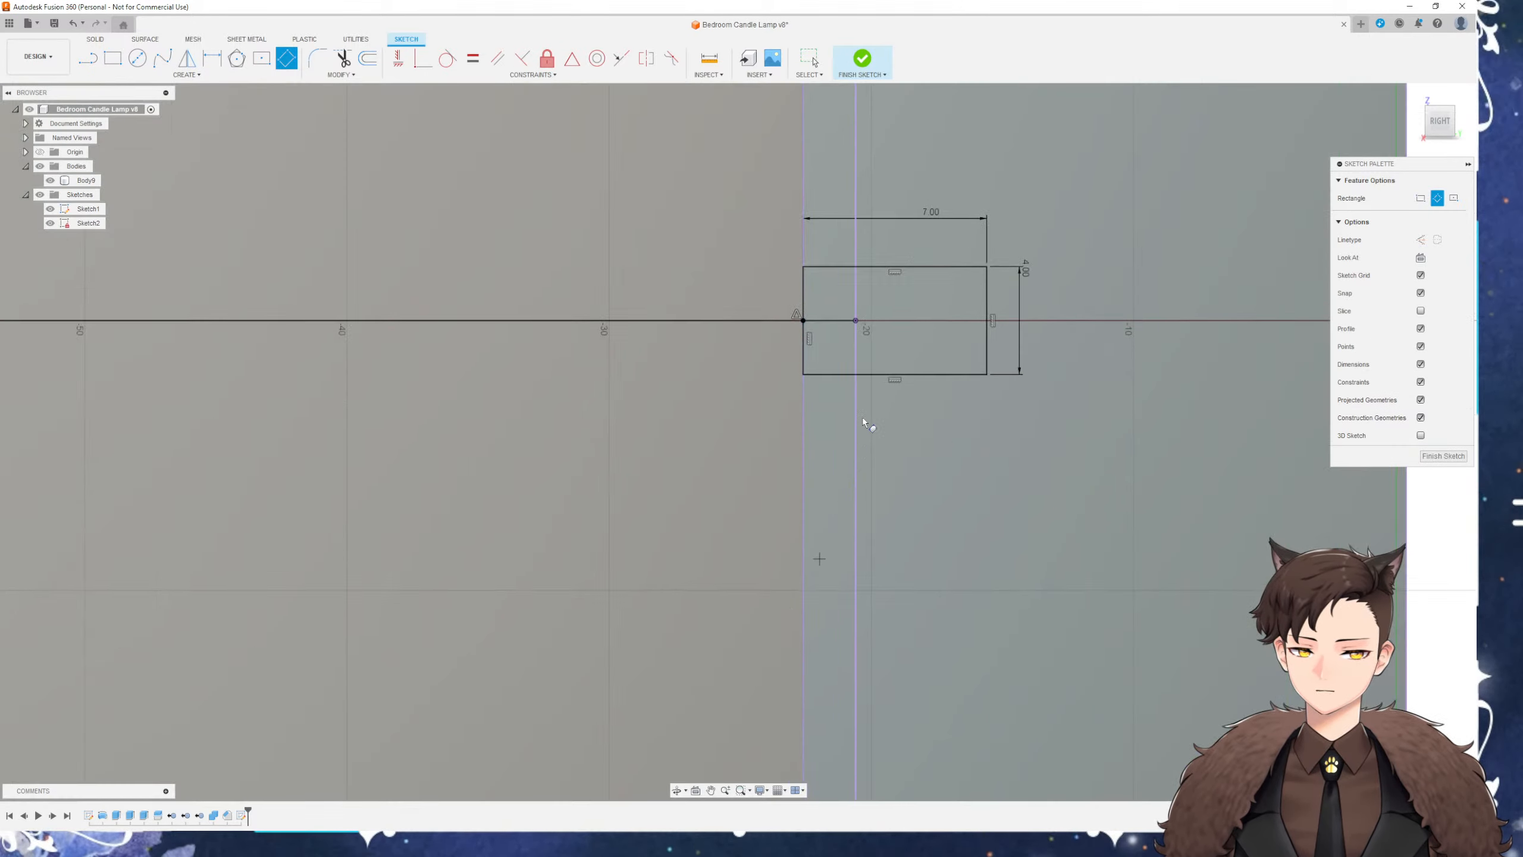
{"action": "left_click", "coordinate": [790, 199]}
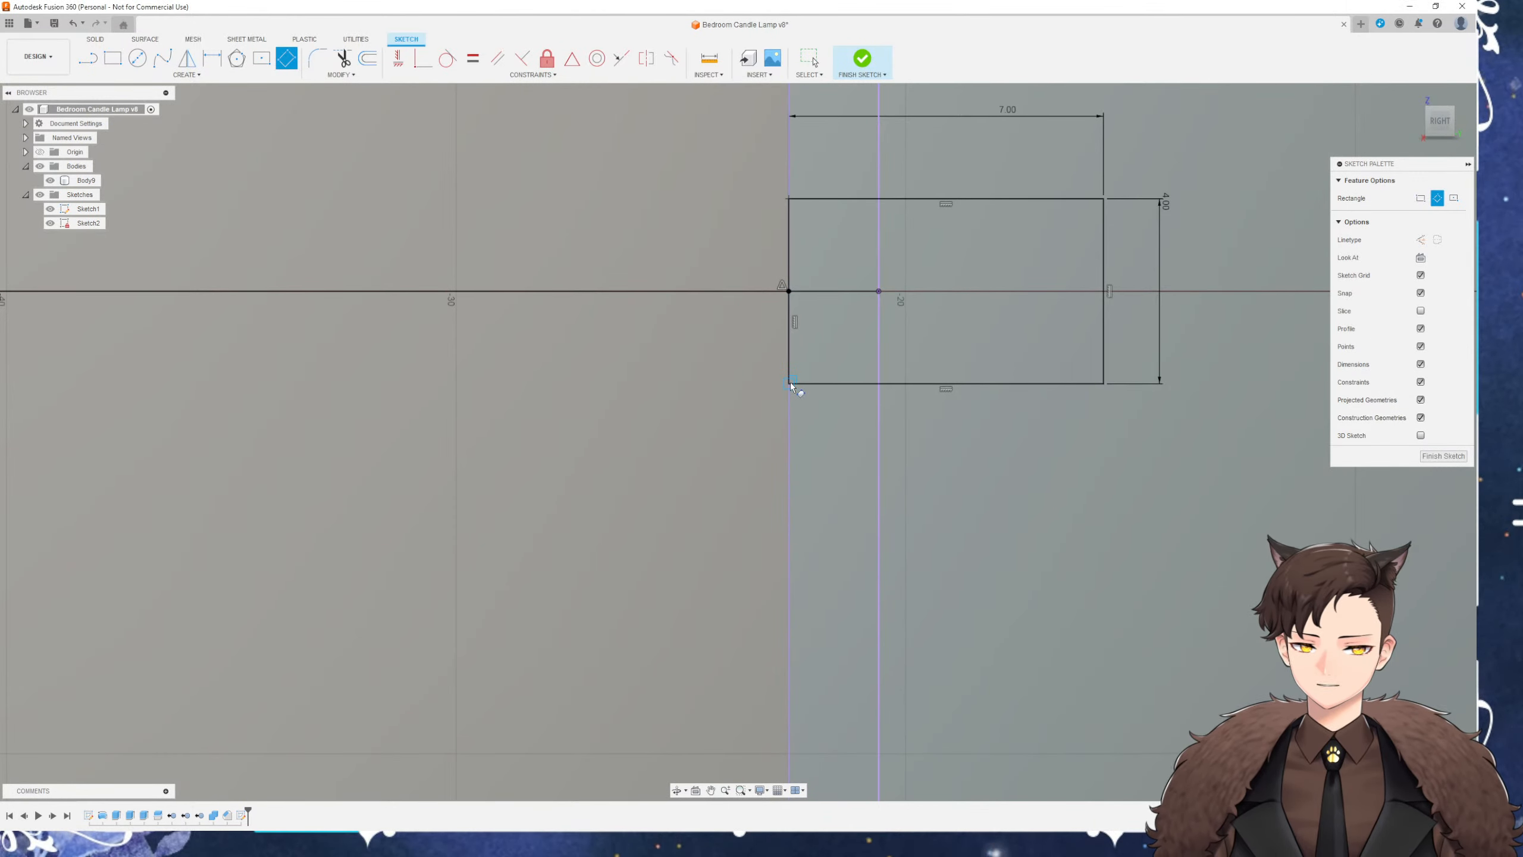
{"action": "left_click", "coordinate": [790, 382]}
{"action": "scroll", "coordinate": [488, 453], "scroll_direction": "down", "scroll_amount": 2}
{"action": "scroll", "coordinate": [487, 451], "scroll_direction": "down", "scroll_amount": 3}
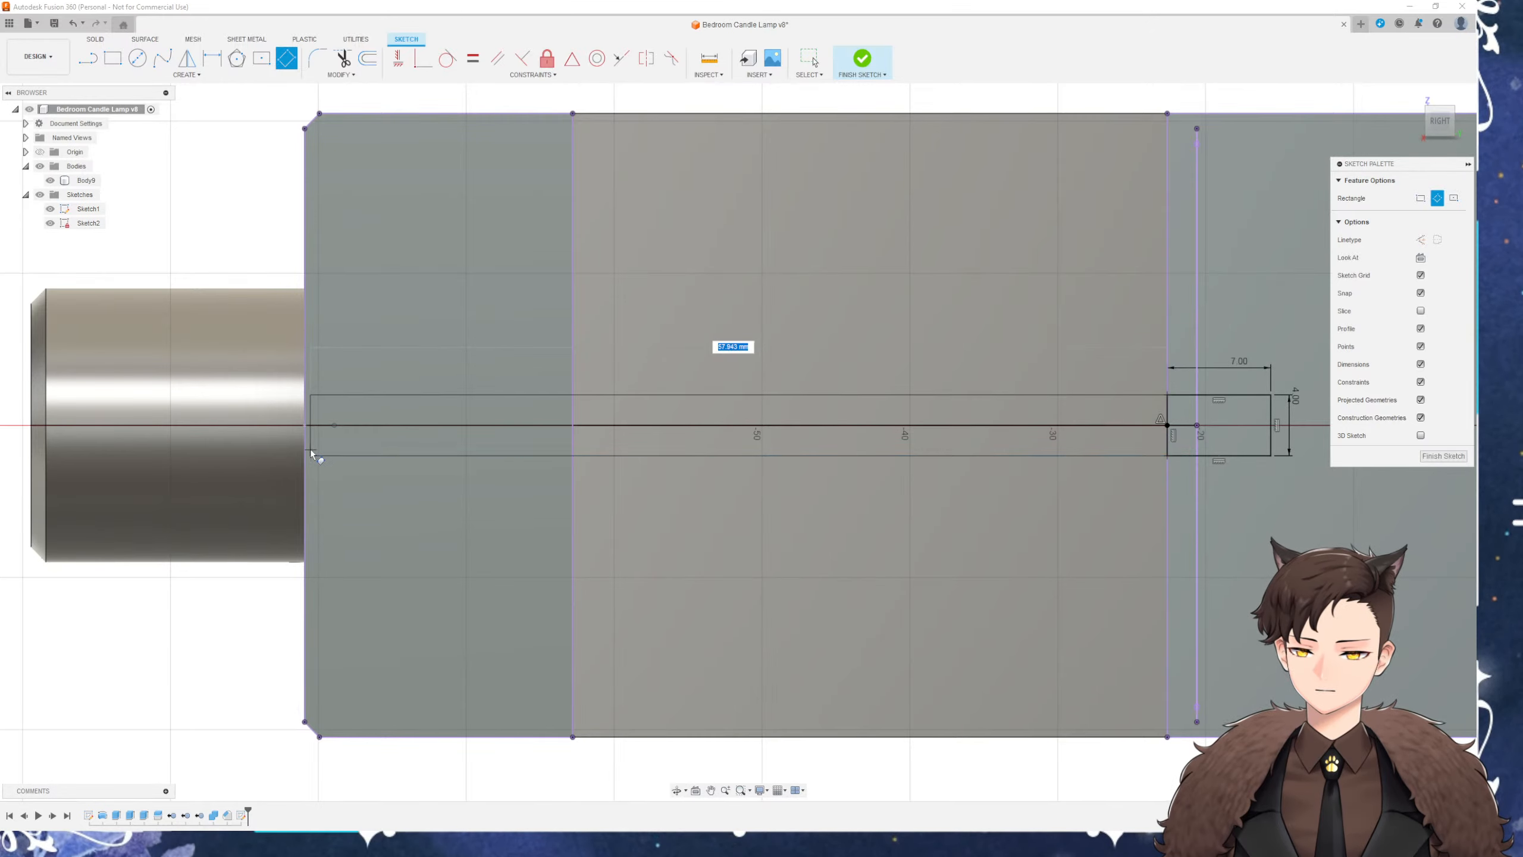
{"action": "left_click", "coordinate": [306, 463]}
{"action": "scroll", "coordinate": [414, 576], "scroll_direction": "down", "scroll_amount": 3}
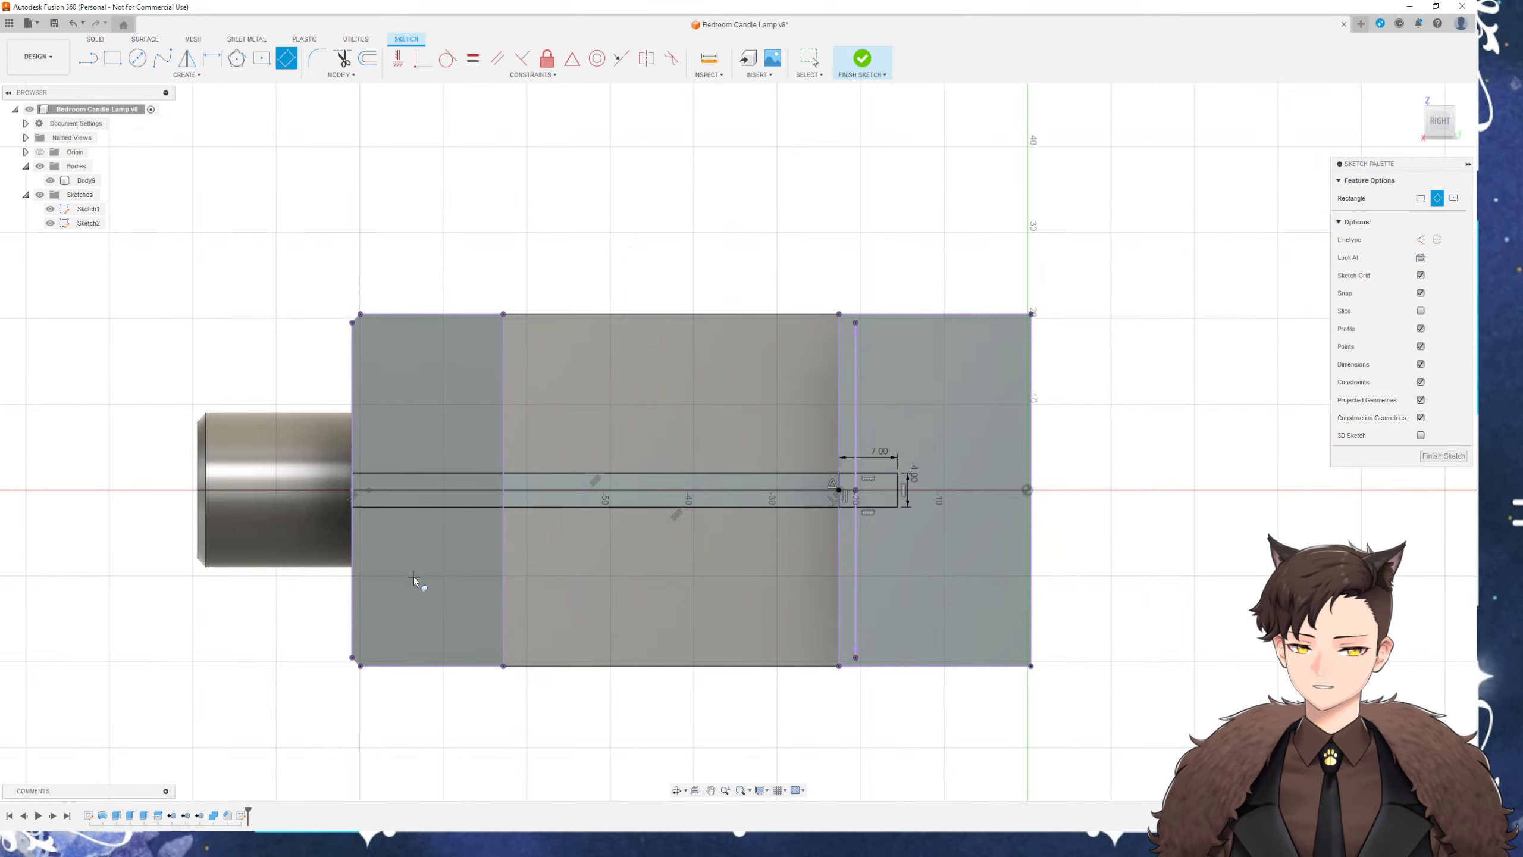
{"action": "key", "text": "Escape"}
Finish the sketch and make it visible again in the model
{"action": "middle_click_drag", "start_coordinate": [444, 538], "coordinate": [733, 564], "text": "shift"}
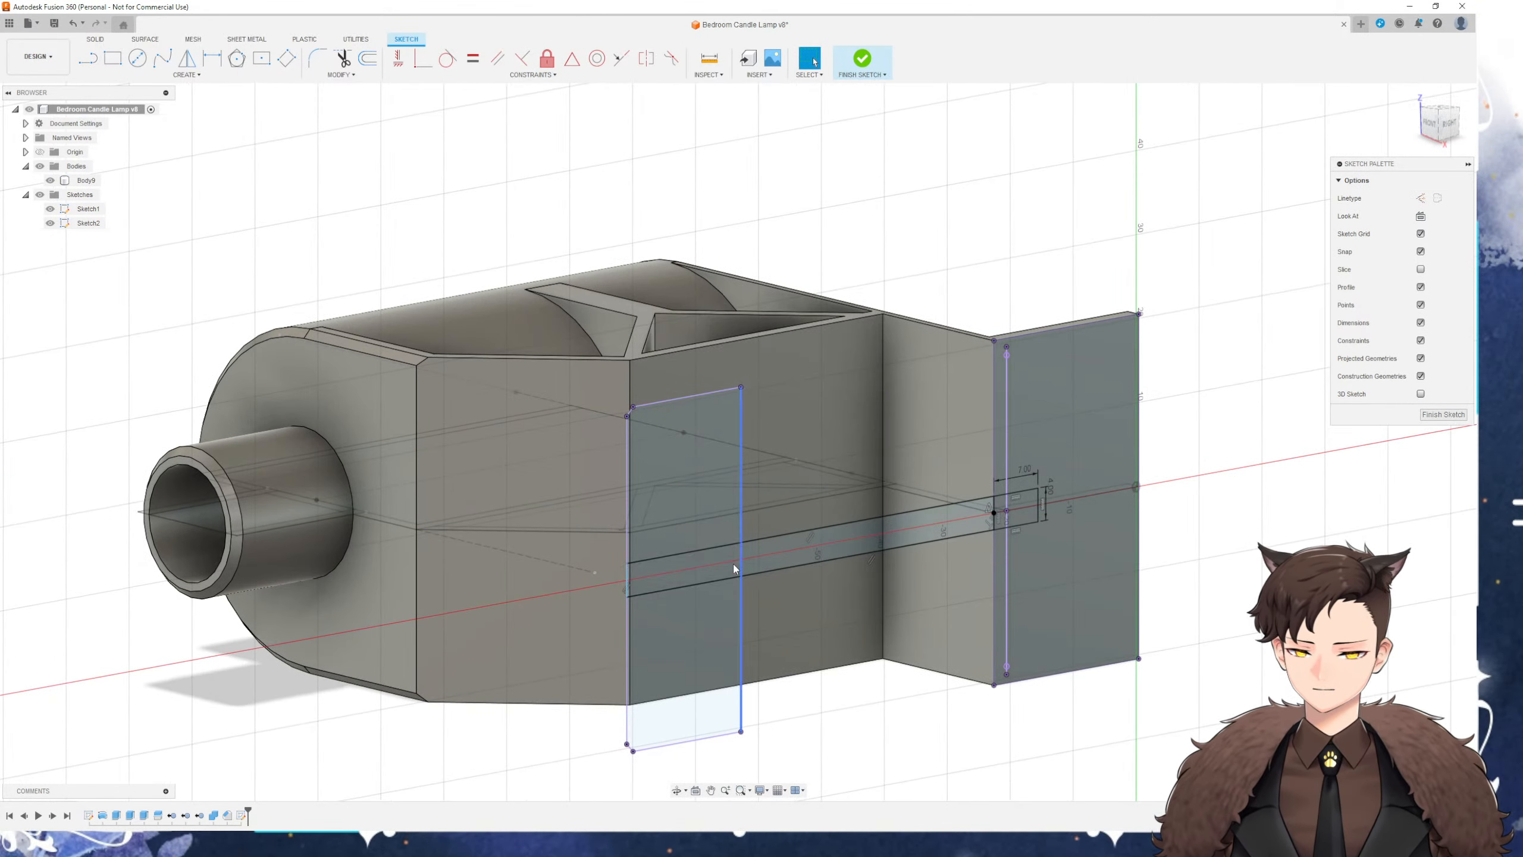
{"action": "mouse_move", "coordinate": [498, 511]}
{"action": "middle_mouse_down", "text": "shift"}
{"action": "mouse_move", "coordinate": [513, 582]}
{"action": "mouse_move", "coordinate": [480, 522]}
{"action": "middle_mouse_up", "text": "shift"}
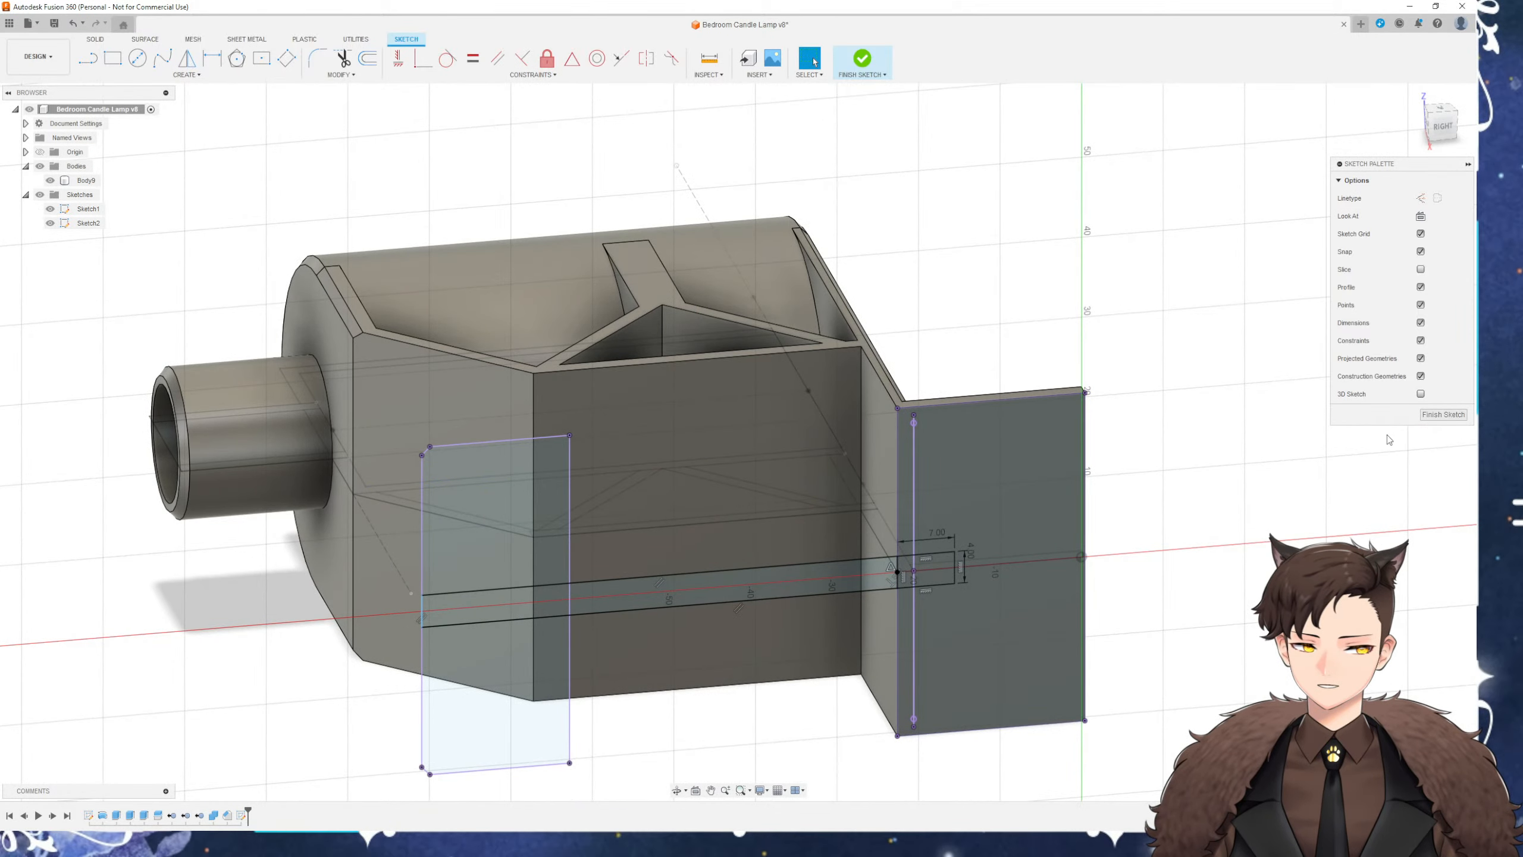
{"action": "left_click", "coordinate": [1456, 415]}
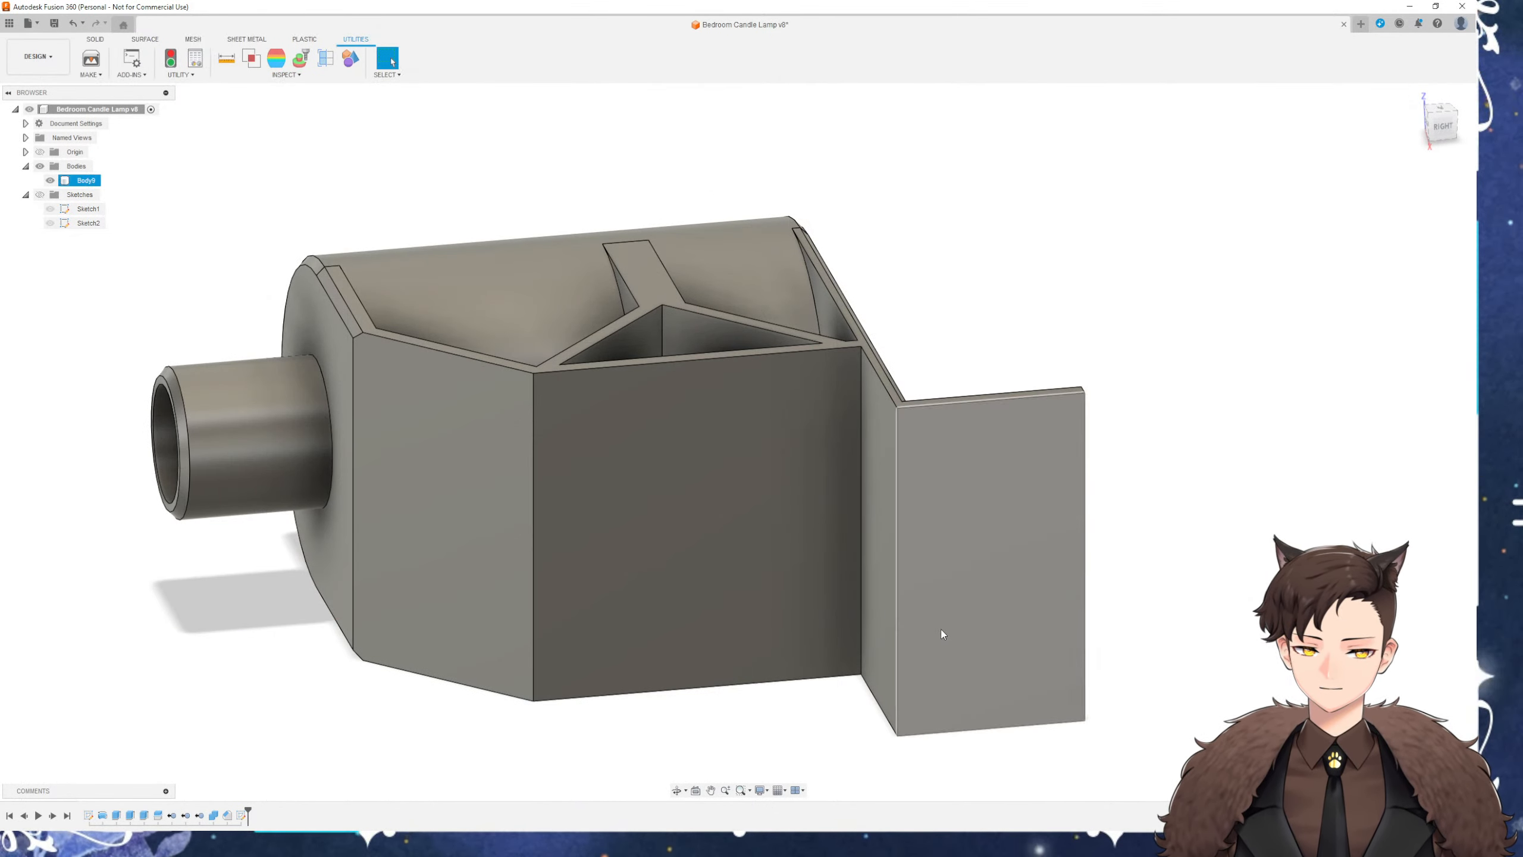
{"action": "left_click", "coordinate": [40, 196]}
Extrude the four profiles of the long strip as a cut about 37 mm into the bracket
{"action": "key", "text": "e"}
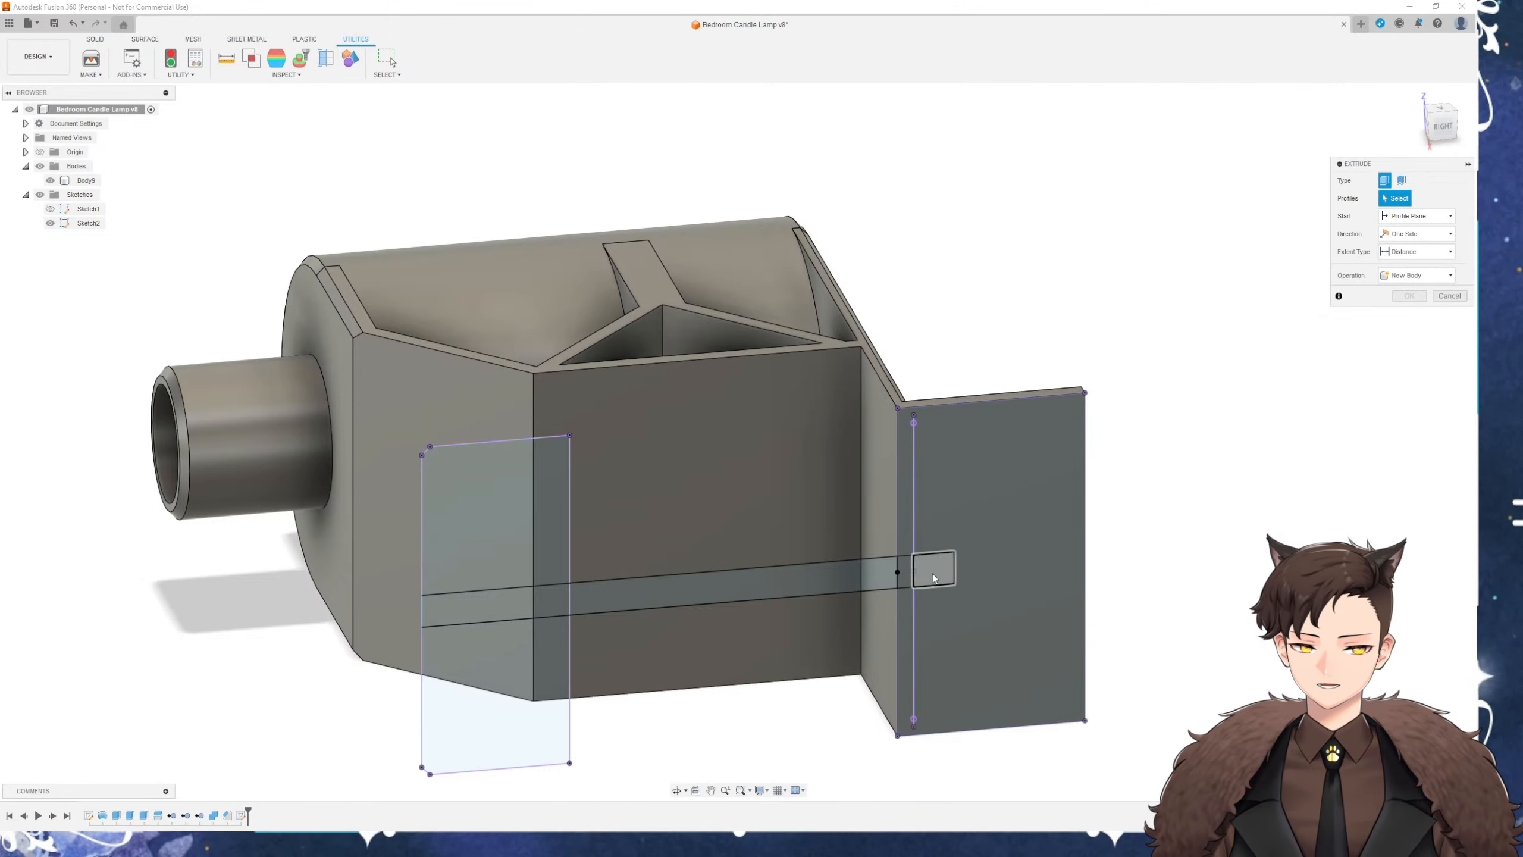
{"action": "left_click", "coordinate": [941, 572]}
{"action": "scroll", "coordinate": [941, 573], "scroll_direction": "up", "scroll_amount": 4}
{"action": "left_click", "coordinate": [871, 560]}
{"action": "left_click", "coordinate": [388, 628]}
{"action": "scroll", "coordinate": [388, 631], "scroll_direction": "down", "scroll_amount": 8}
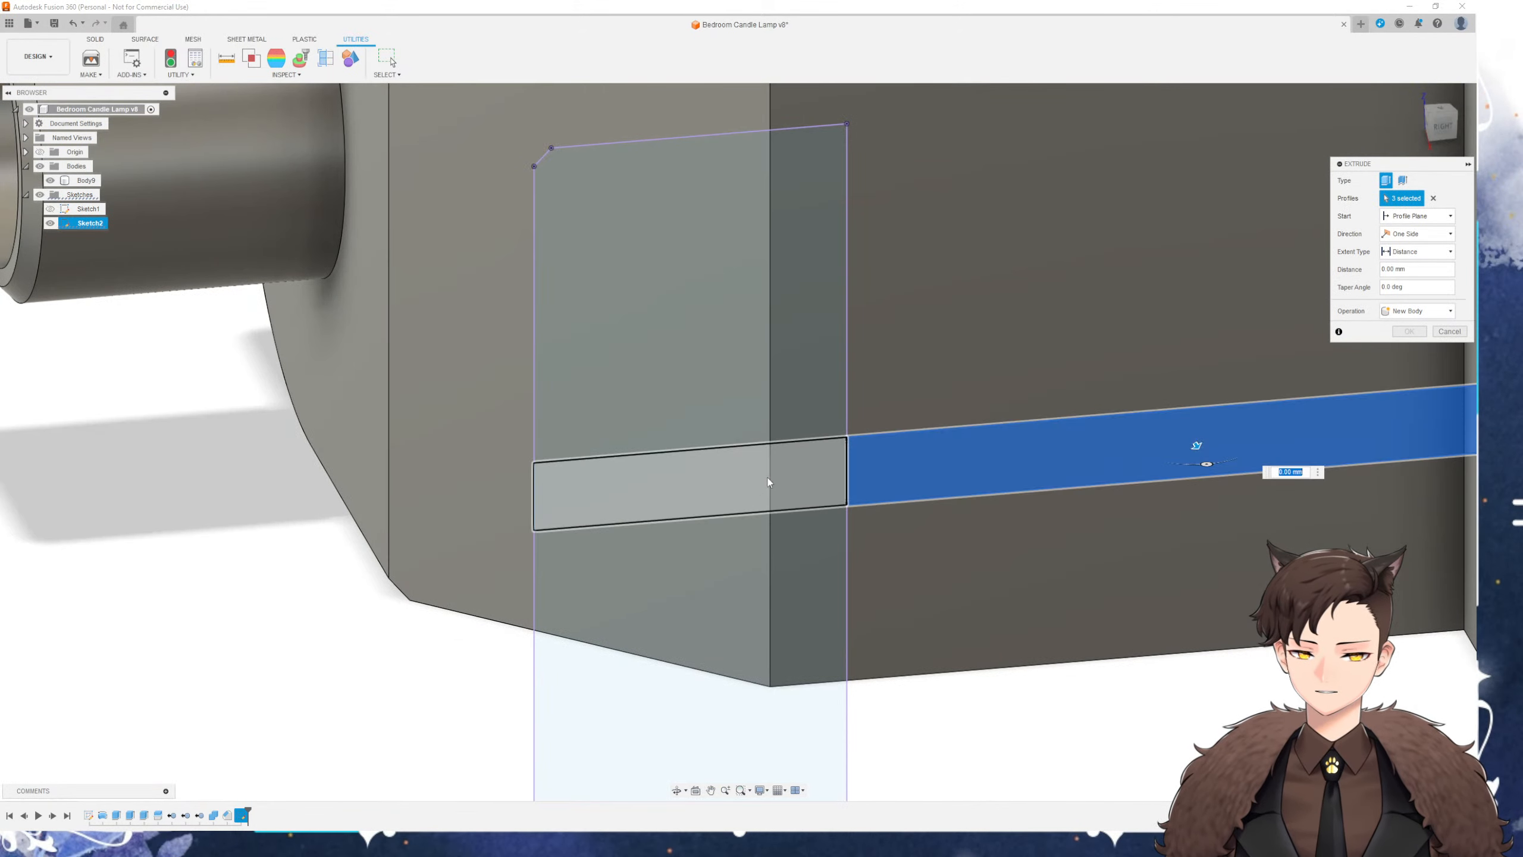
{"action": "middle_click_drag", "start_coordinate": [523, 578], "coordinate": [520, 537], "text": "shift"}
{"action": "scroll", "coordinate": [866, 486], "scroll_direction": "down", "scroll_amount": 3}
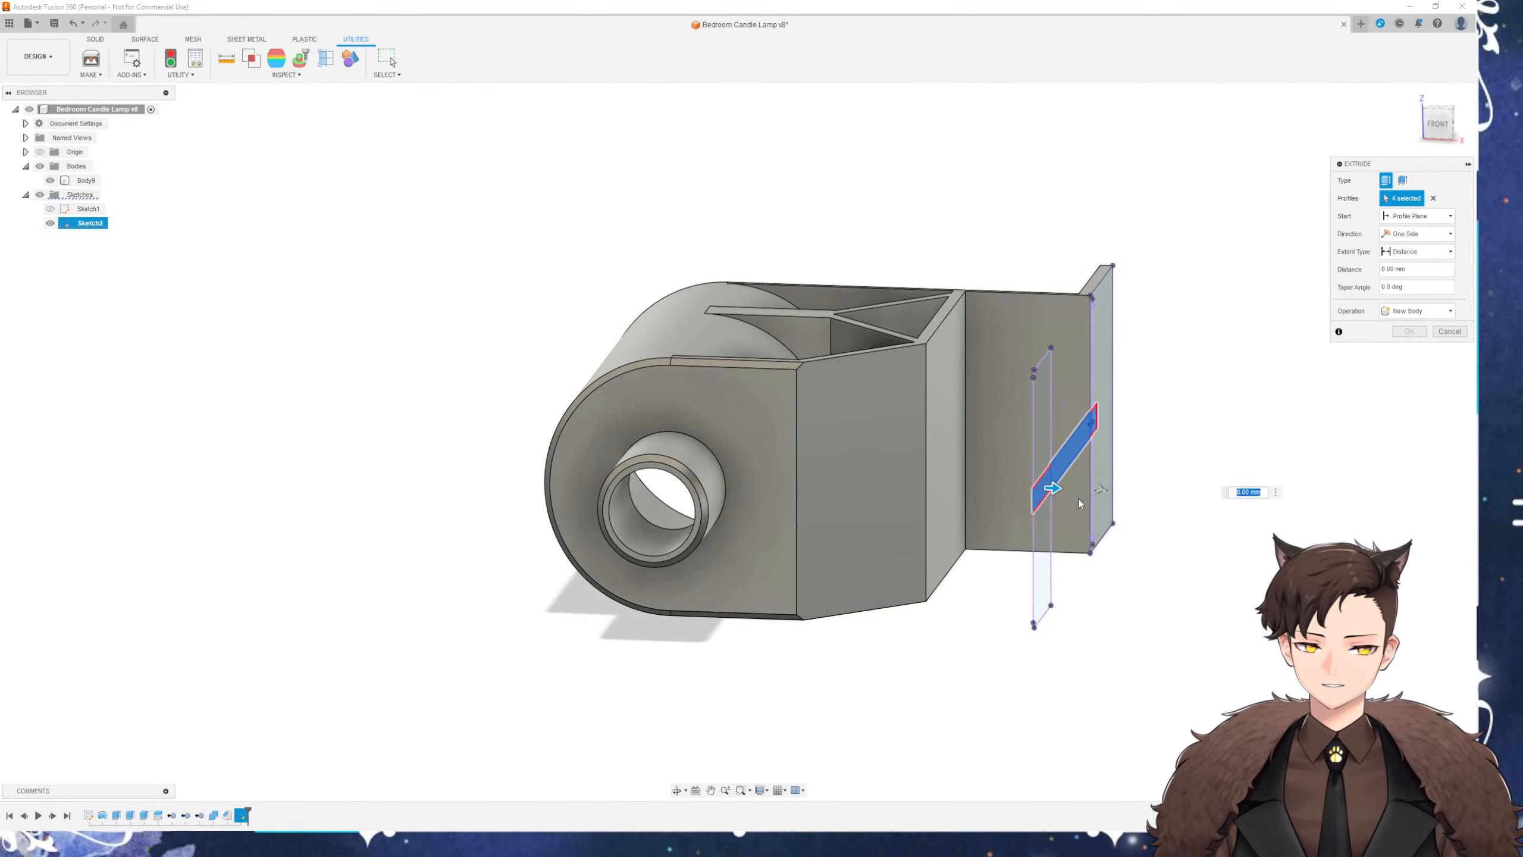
{"action": "middle_click_drag", "start_coordinate": [1016, 485], "coordinate": [839, 389], "text": "shift"}
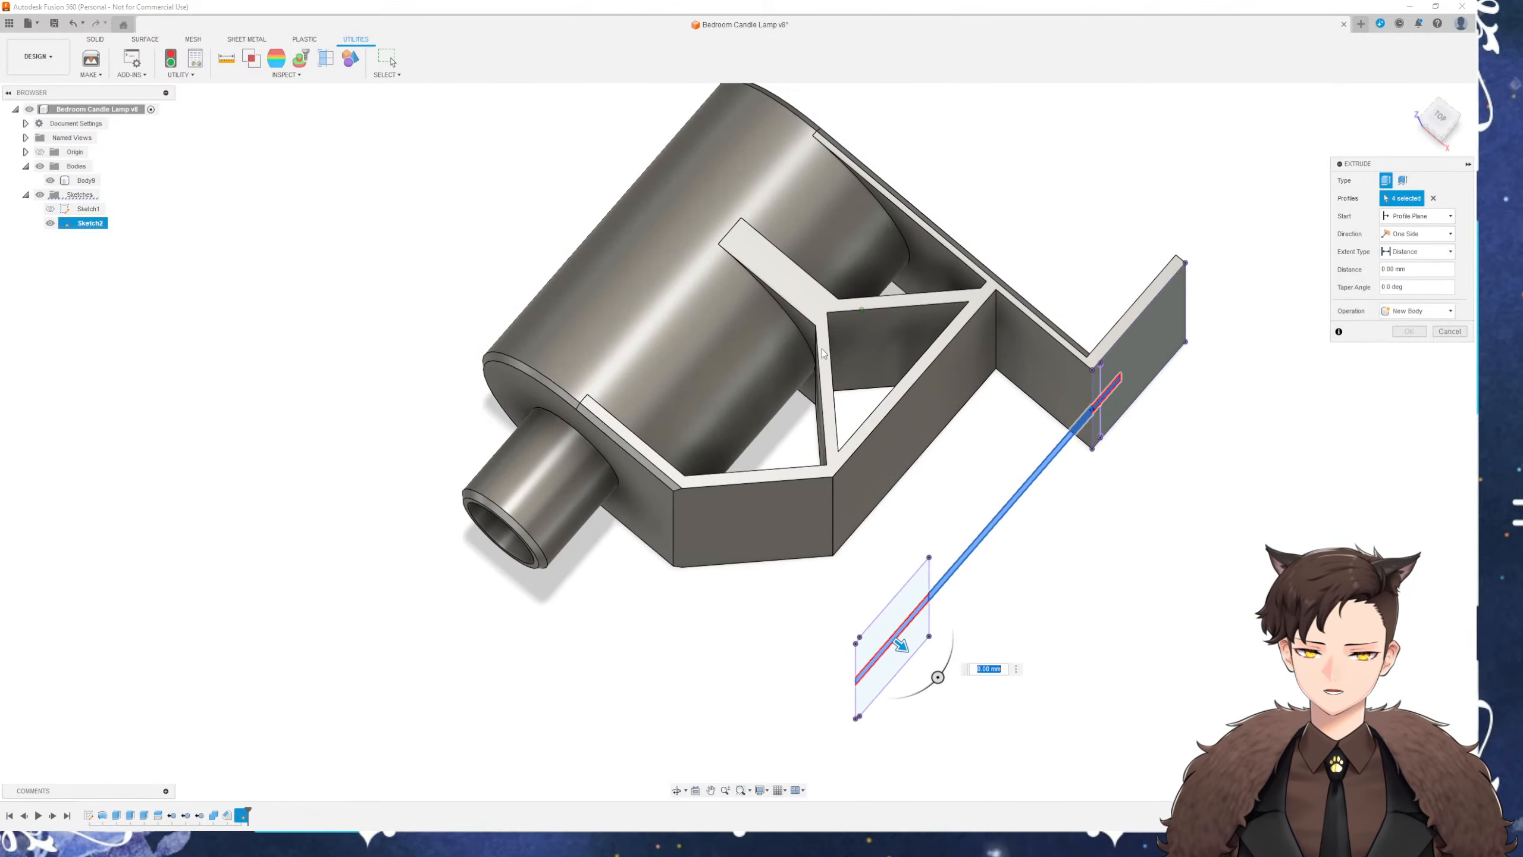
{"action": "scroll", "coordinate": [794, 367], "scroll_direction": "up", "scroll_amount": 5}
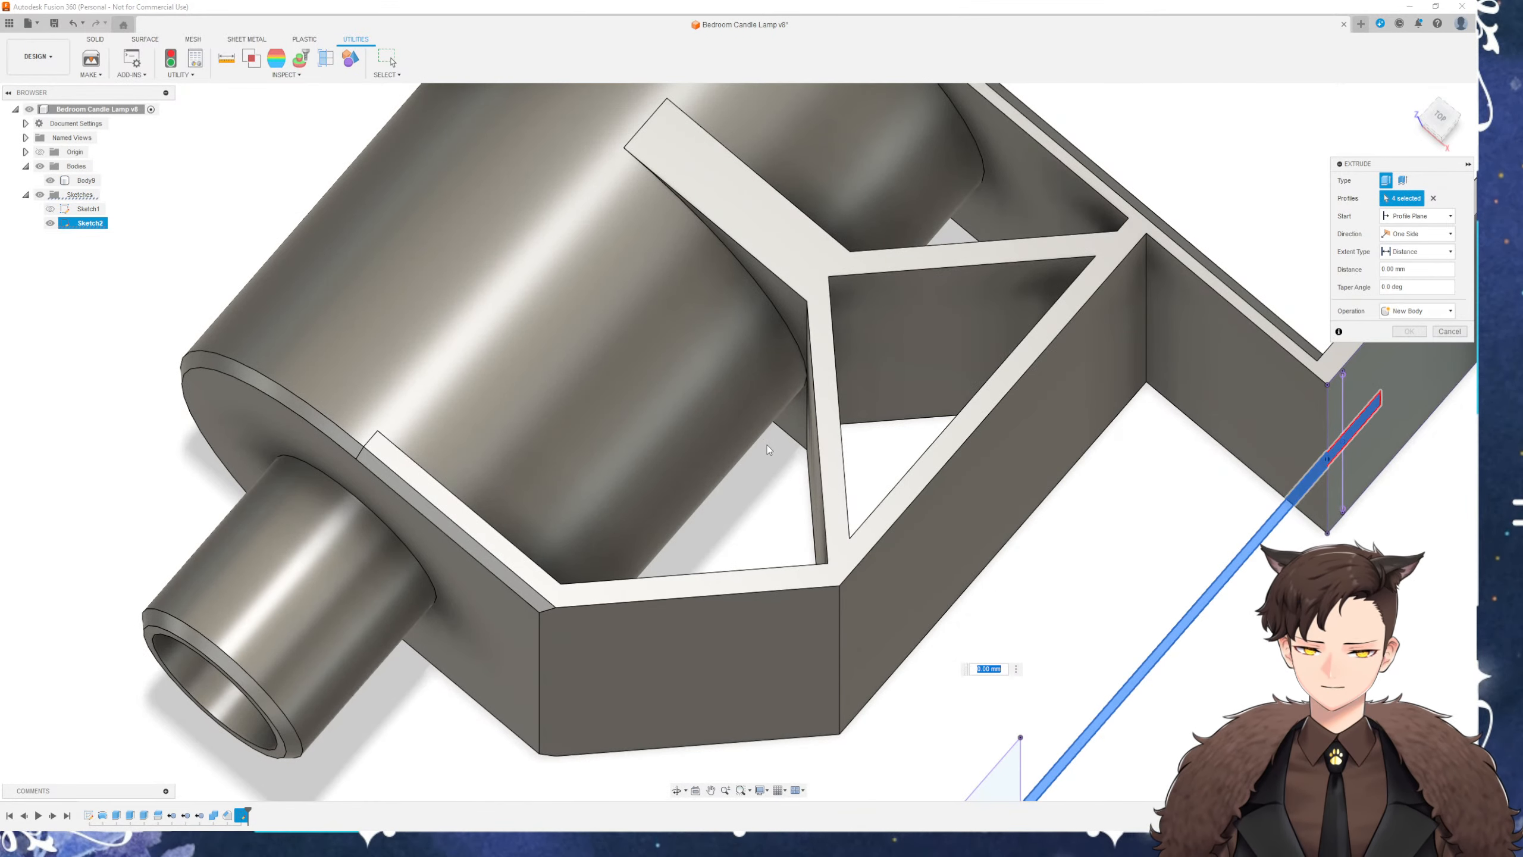
{"action": "middle_click_drag", "start_coordinate": [756, 540], "coordinate": [892, 270], "text": "shift"}
{"action": "middle_click_drag", "start_coordinate": [974, 470], "coordinate": [825, 506]}
{"action": "left_click_drag", "start_coordinate": [1161, 505], "coordinate": [735, 542]}
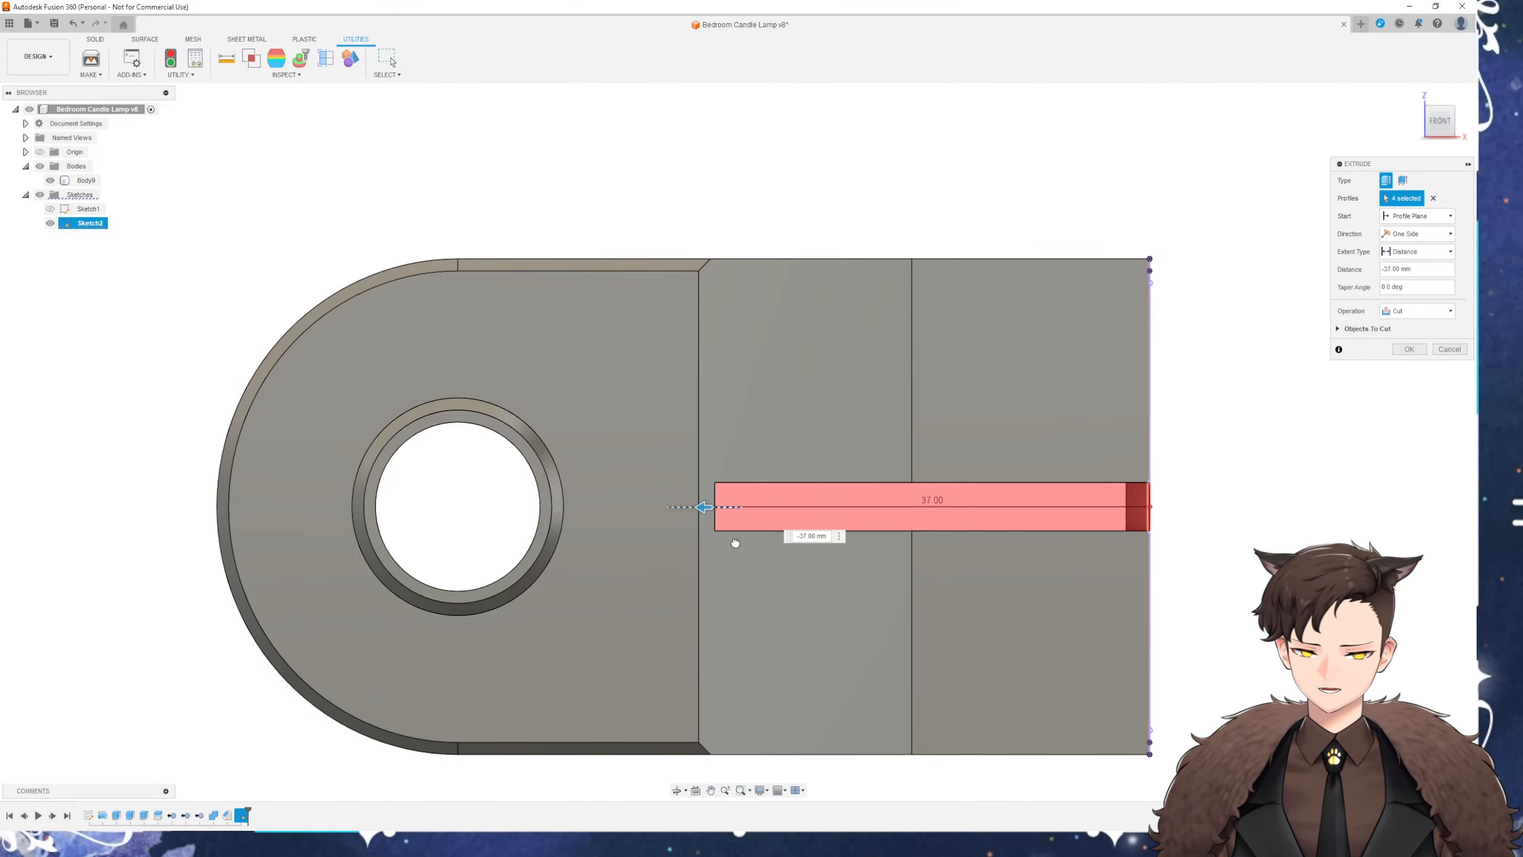
Extend the cut preview to about 38.375 mm so it reaches the bracket's bend edge
{"action": "scroll", "coordinate": [695, 507], "scroll_direction": "up", "scroll_amount": 12}
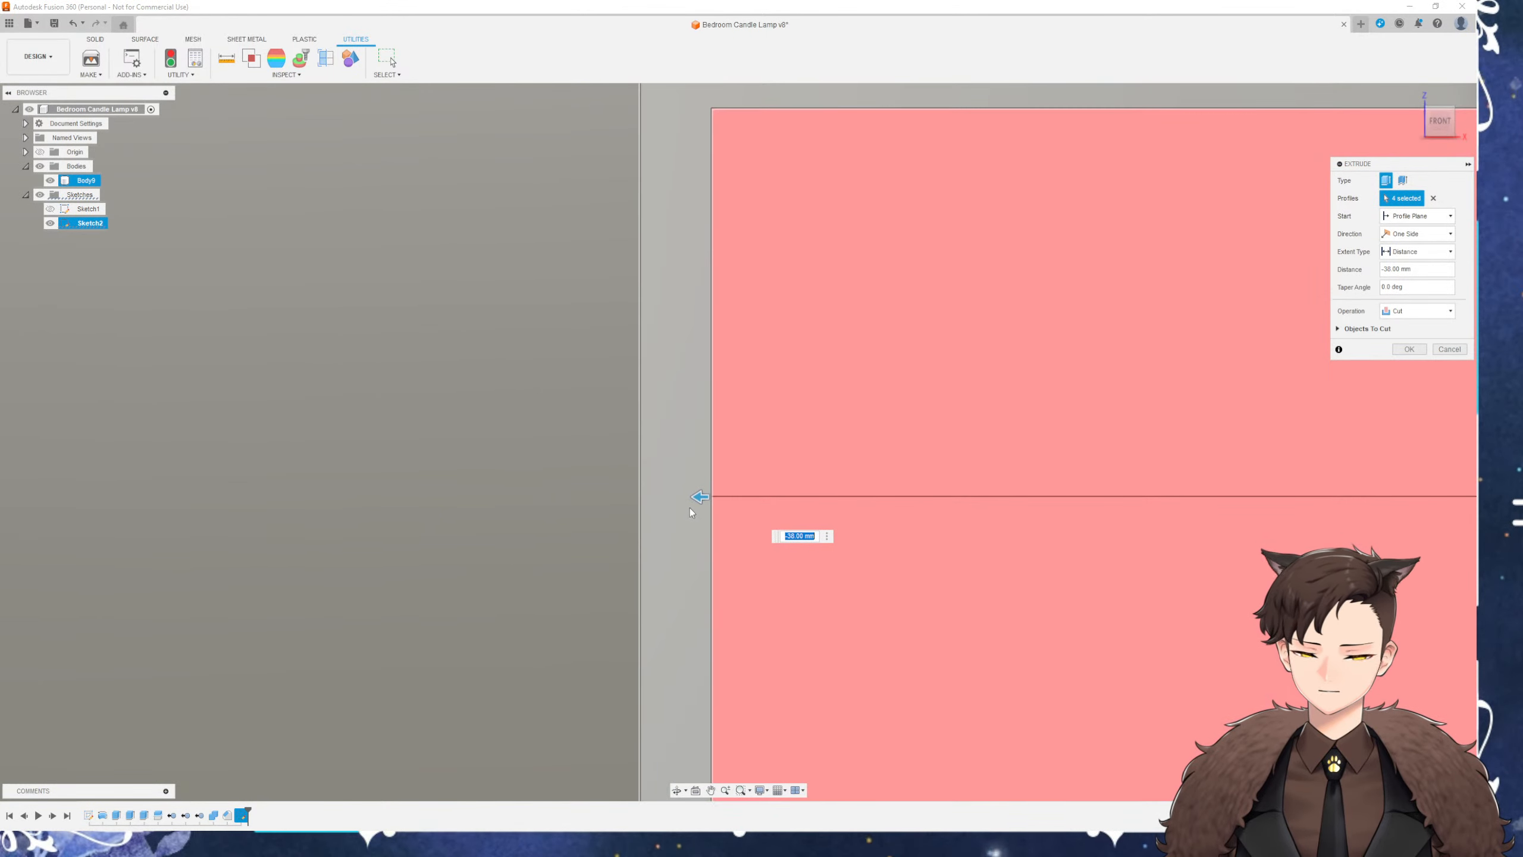
{"action": "left_click_drag", "start_coordinate": [699, 500], "coordinate": [626, 478]}
{"action": "scroll", "coordinate": [641, 499], "scroll_direction": "up", "scroll_amount": 10}
{"action": "scroll", "coordinate": [673, 537], "scroll_direction": "down", "scroll_amount": 5}
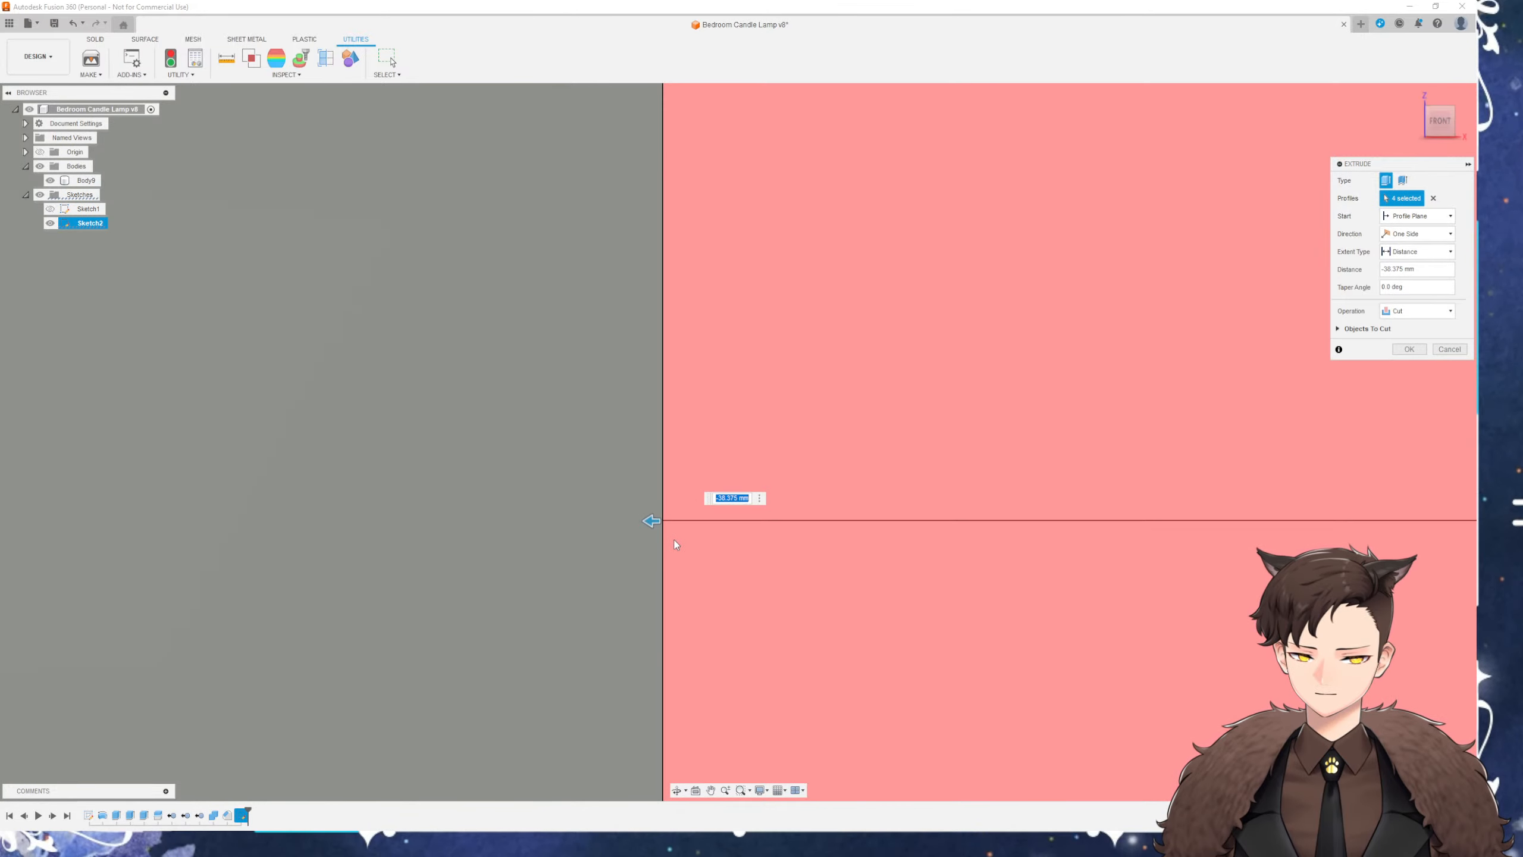
{"action": "scroll", "coordinate": [686, 570], "scroll_direction": "down", "scroll_amount": 10}
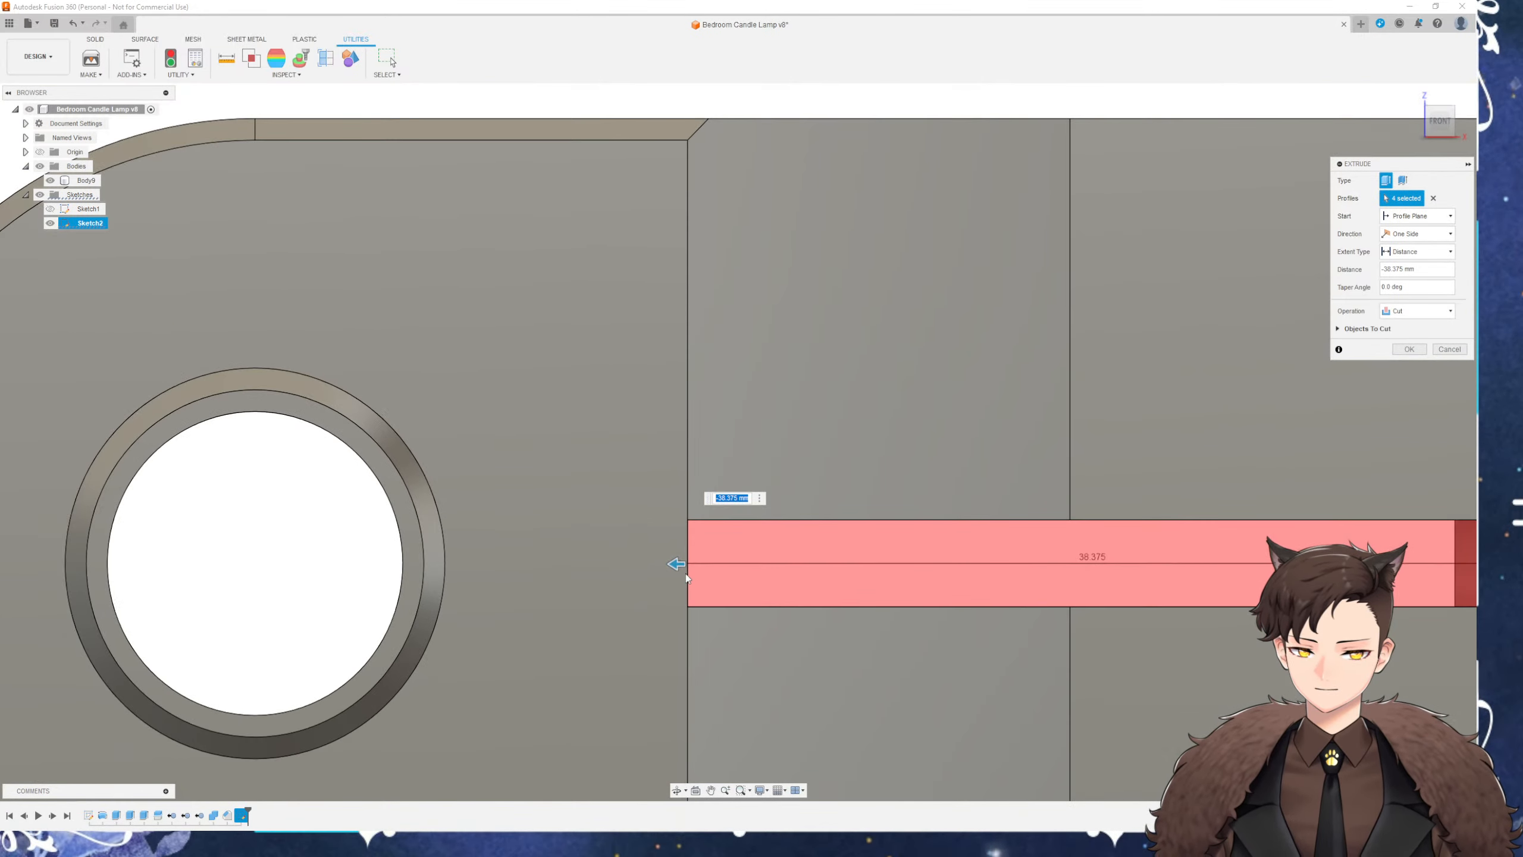
{"action": "middle_click_drag", "start_coordinate": [707, 437], "coordinate": [623, 519], "text": "shift"}
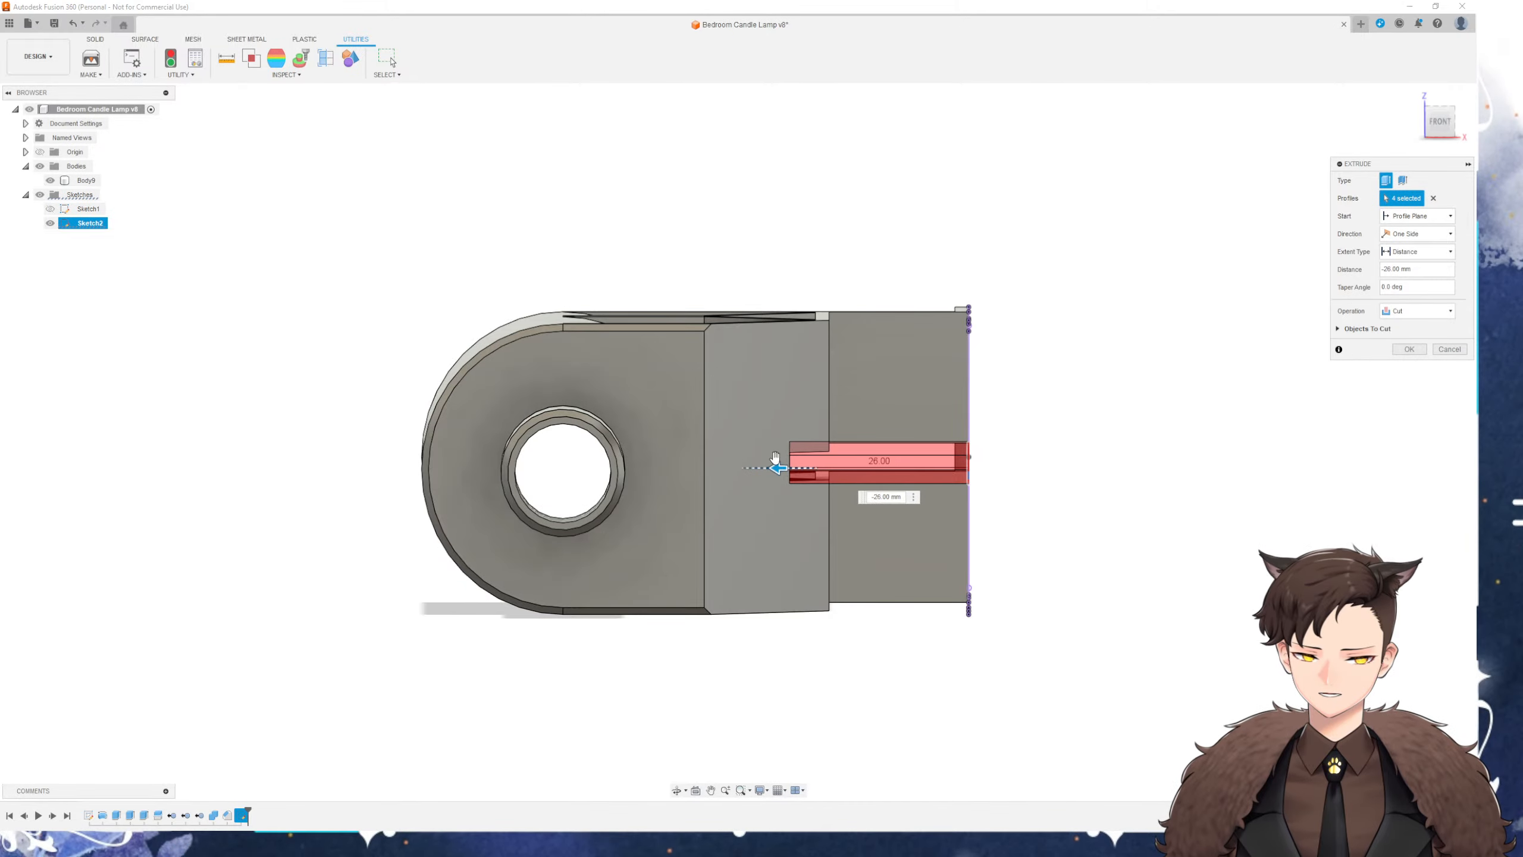
Reduce the slot's cut depth through the bracket to about 20.25 mm
{"action": "middle_click_drag", "start_coordinate": [775, 457], "coordinate": [922, 464], "text": "shift"}
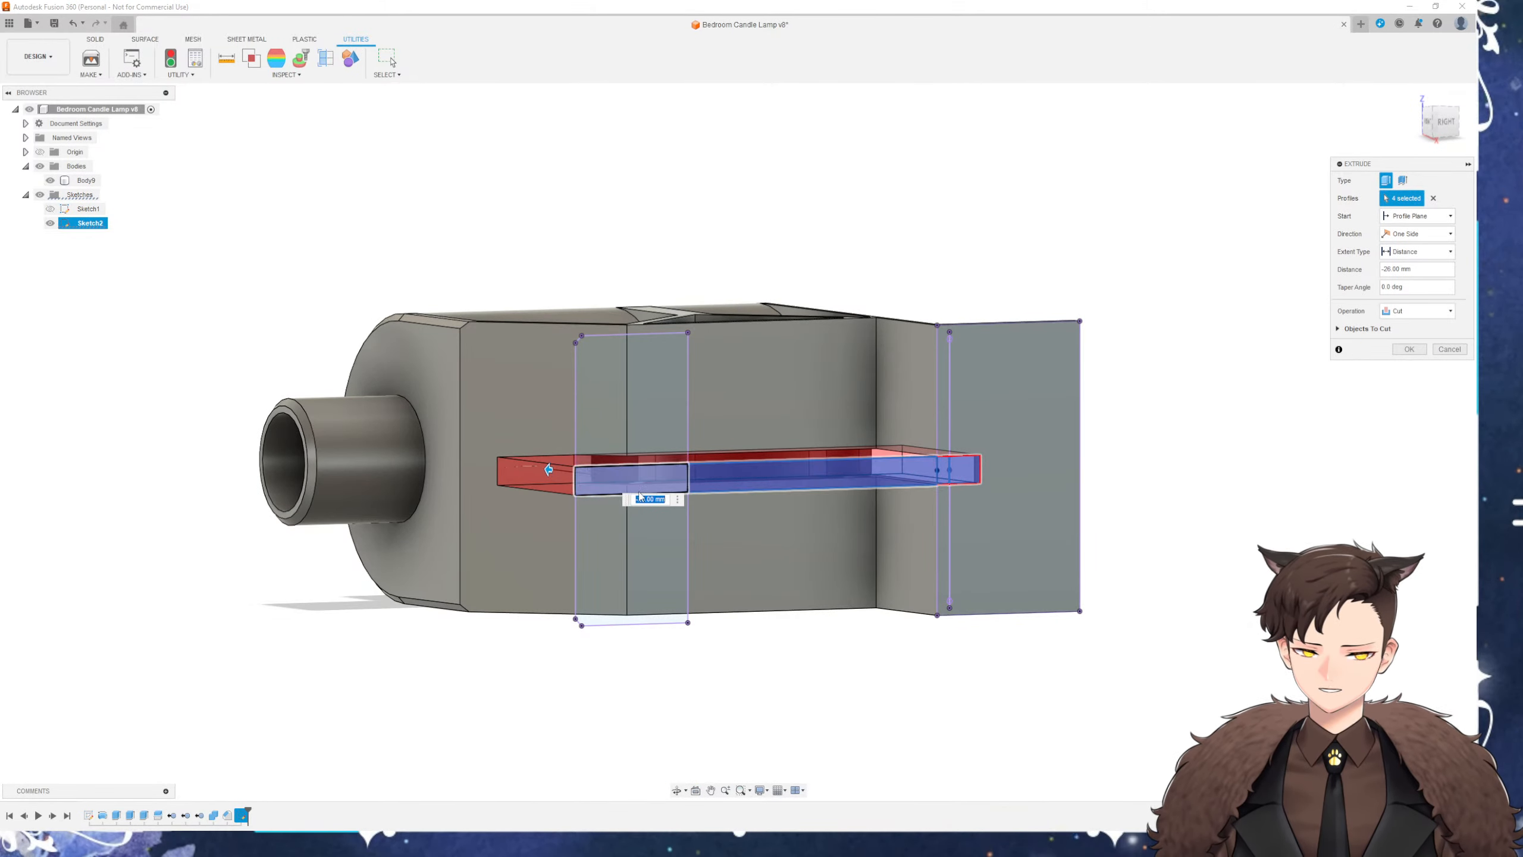
{"action": "middle_click_drag", "start_coordinate": [517, 520], "coordinate": [569, 528], "text": "shift"}
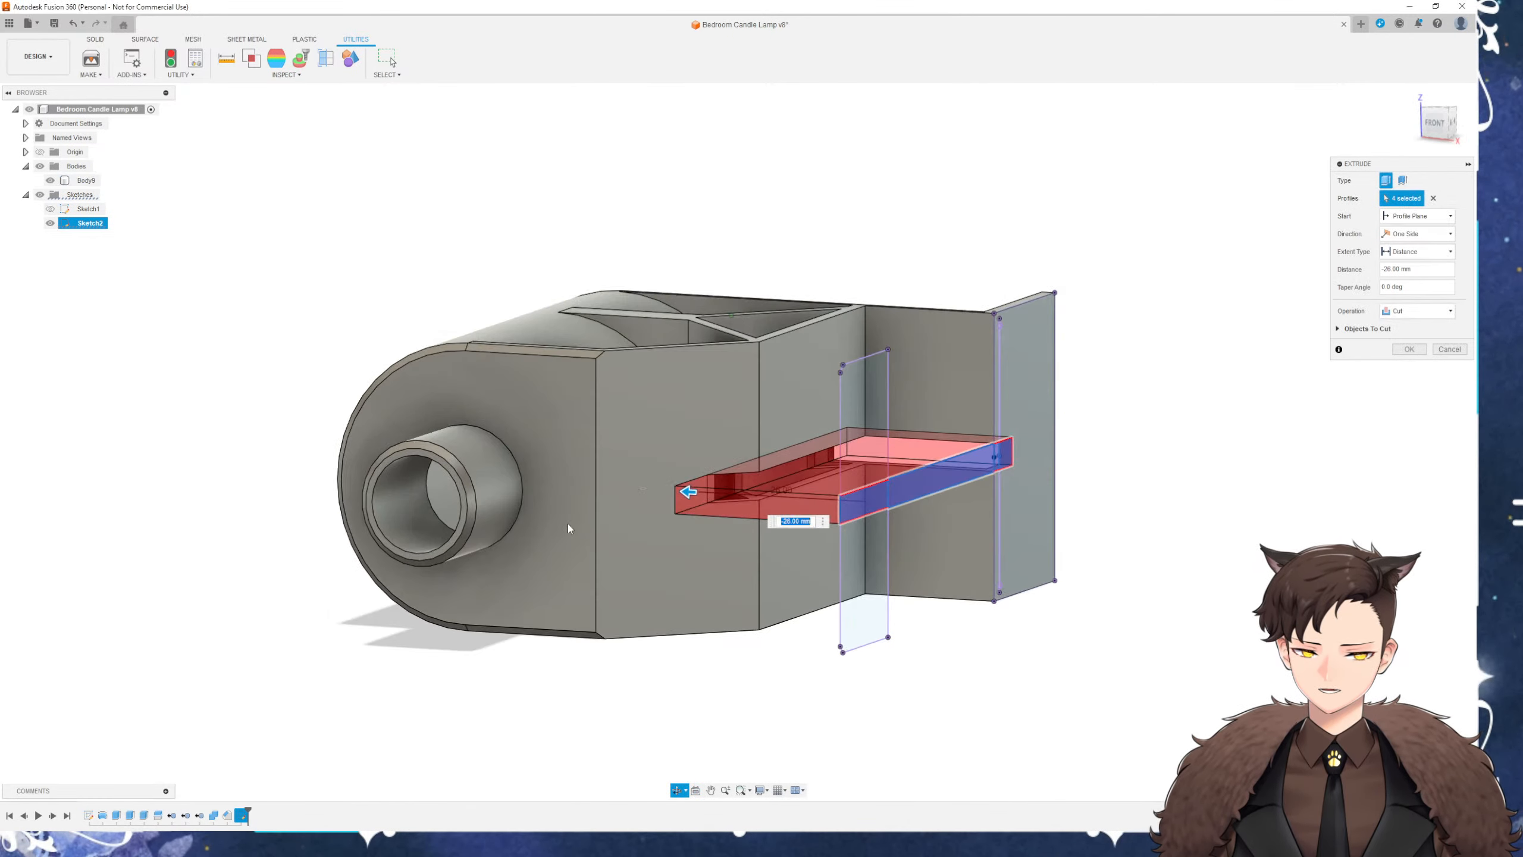
{"action": "left_click_drag", "start_coordinate": [809, 408], "coordinate": [795, 439]}
{"action": "middle_click_drag", "start_coordinate": [768, 448], "coordinate": [676, 500]}
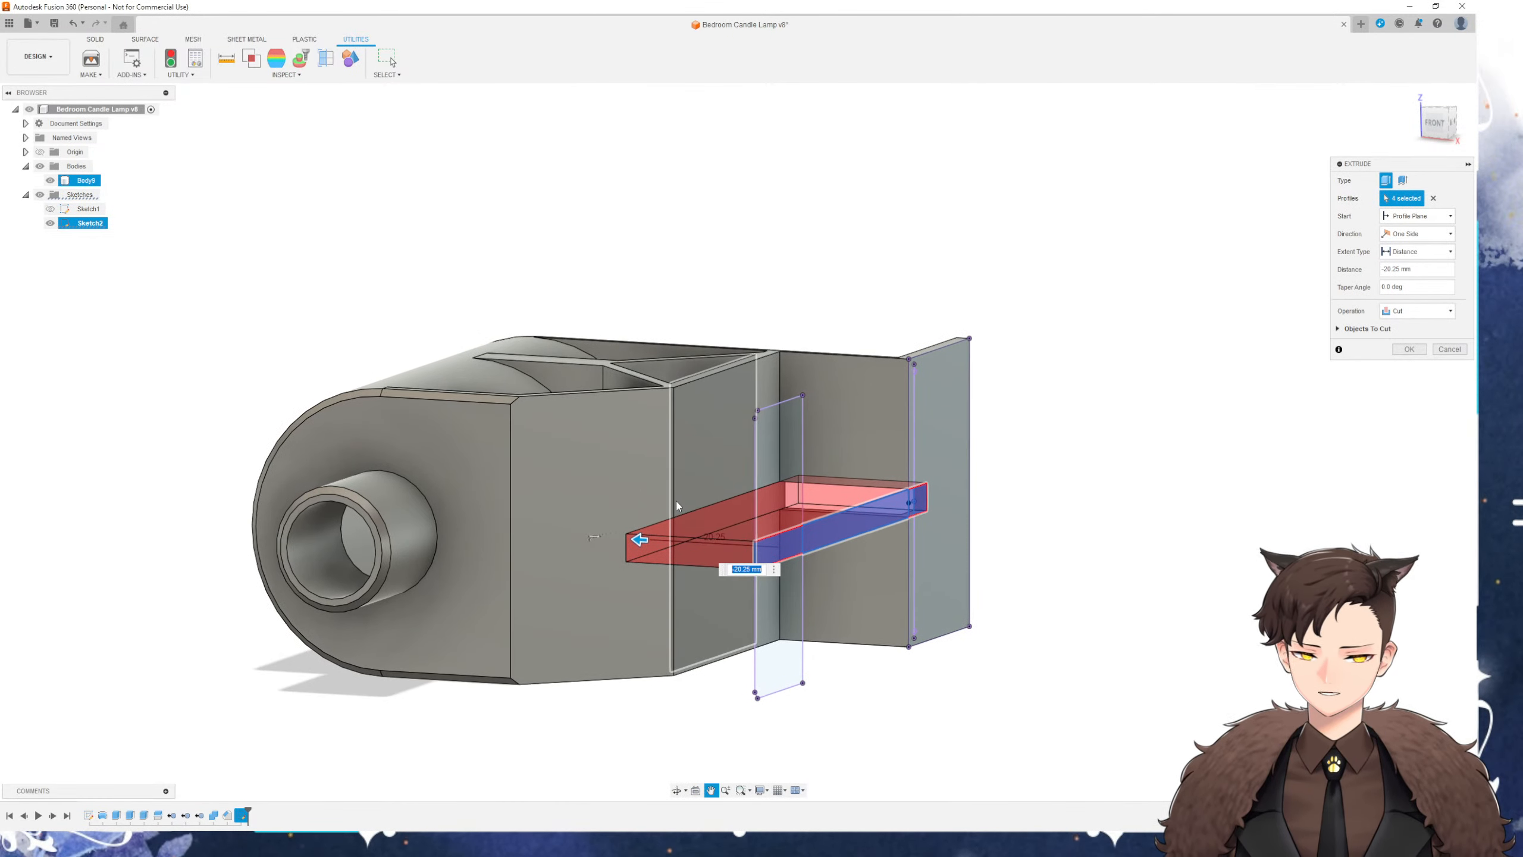
Set the cut distance to -20.25-7 mm and complete the extrusion of the slot
{"action": "scroll", "coordinate": [690, 510], "scroll_direction": "up", "scroll_amount": 3}
{"action": "left_click", "coordinate": [757, 570]}
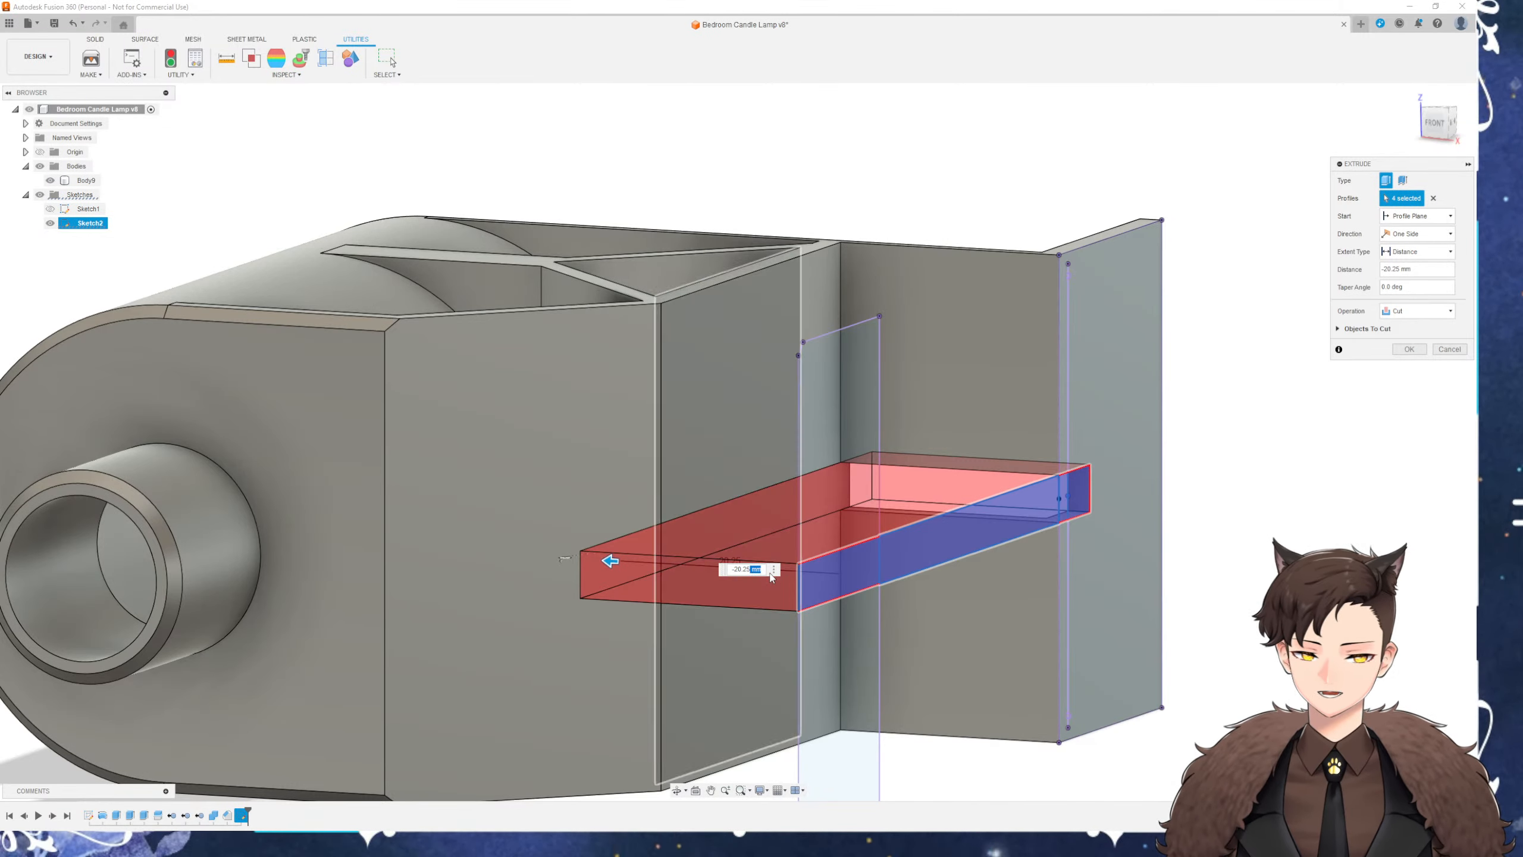
{"action": "left_click_drag", "start_coordinate": [751, 569], "coordinate": [771, 577]}
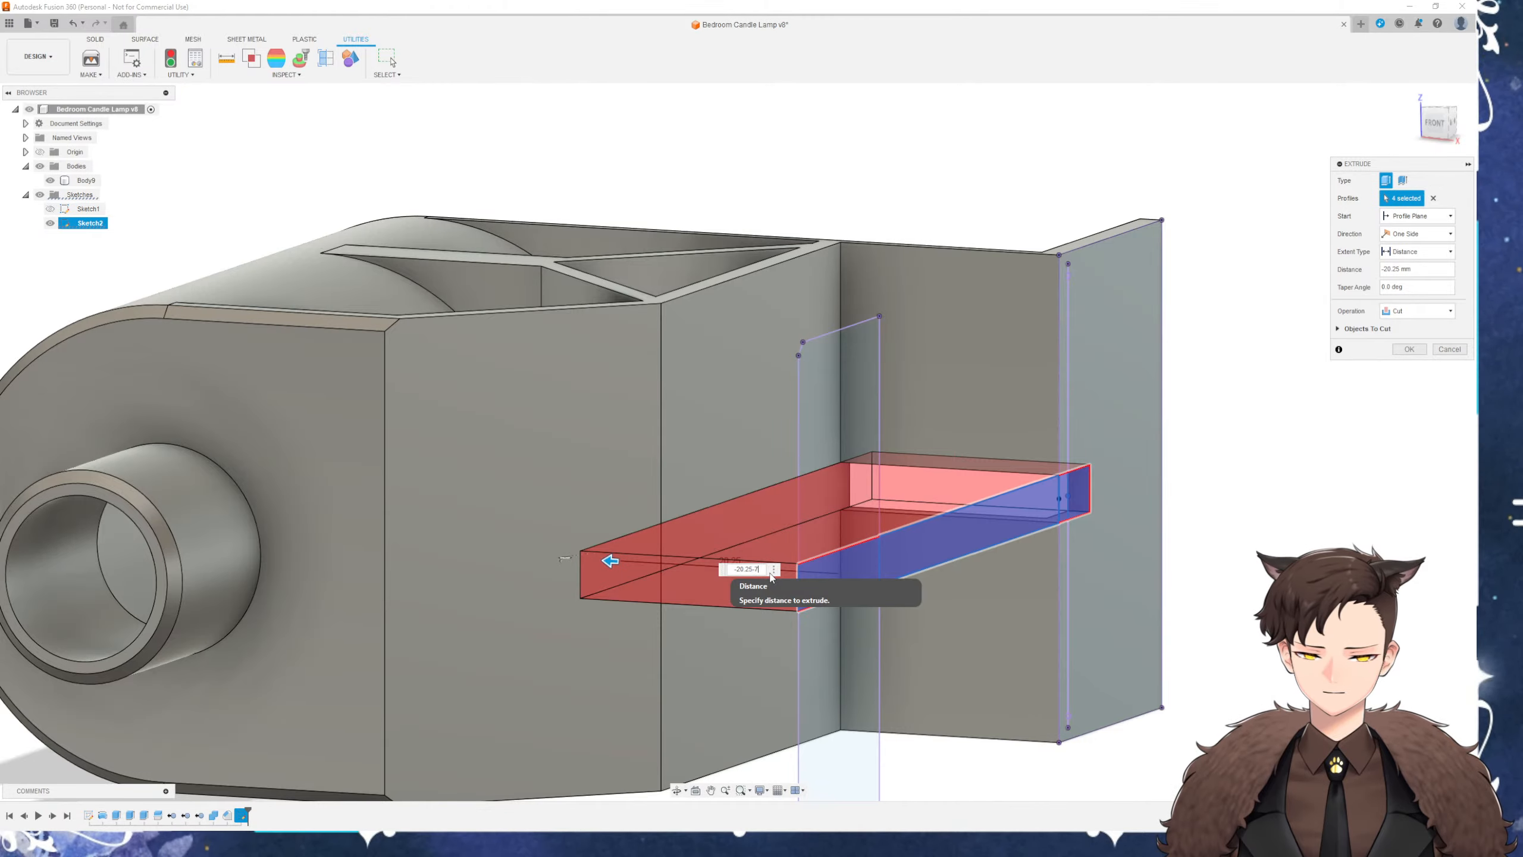
{"action": "type", "text": "-7"}
{"action": "key", "text": "Return"}
{"action": "key", "text": "Return"}
Examine the slot through the bracket, braces and end plate from several angles
{"action": "scroll", "coordinate": [780, 579], "scroll_direction": "down", "scroll_amount": 3}
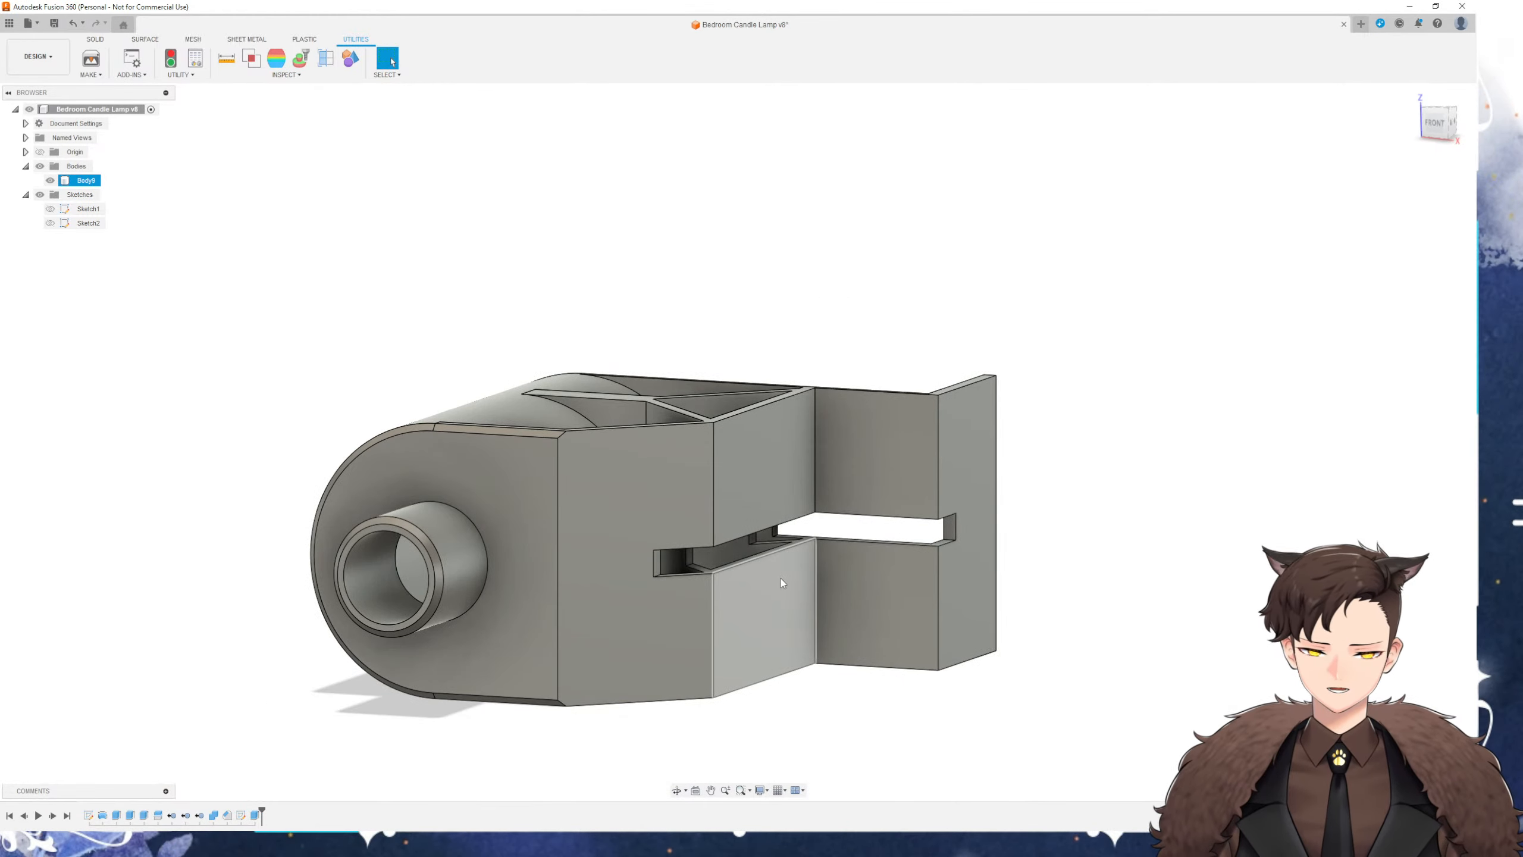
{"action": "middle_click_drag", "start_coordinate": [766, 575], "coordinate": [743, 633], "text": "shift"}
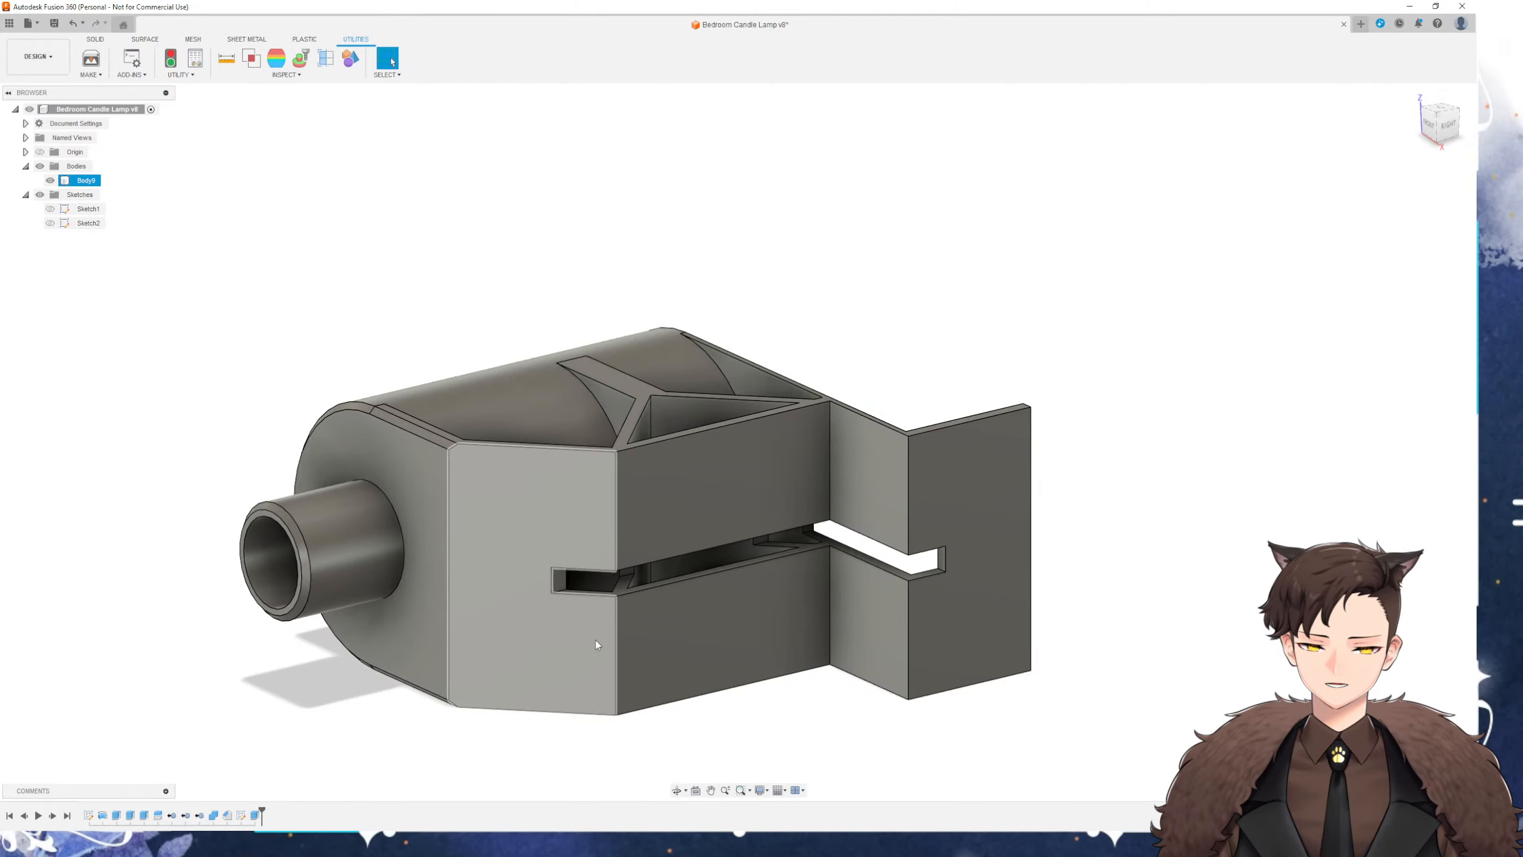
{"action": "middle_click_drag", "start_coordinate": [595, 641], "coordinate": [798, 579], "text": "shift"}
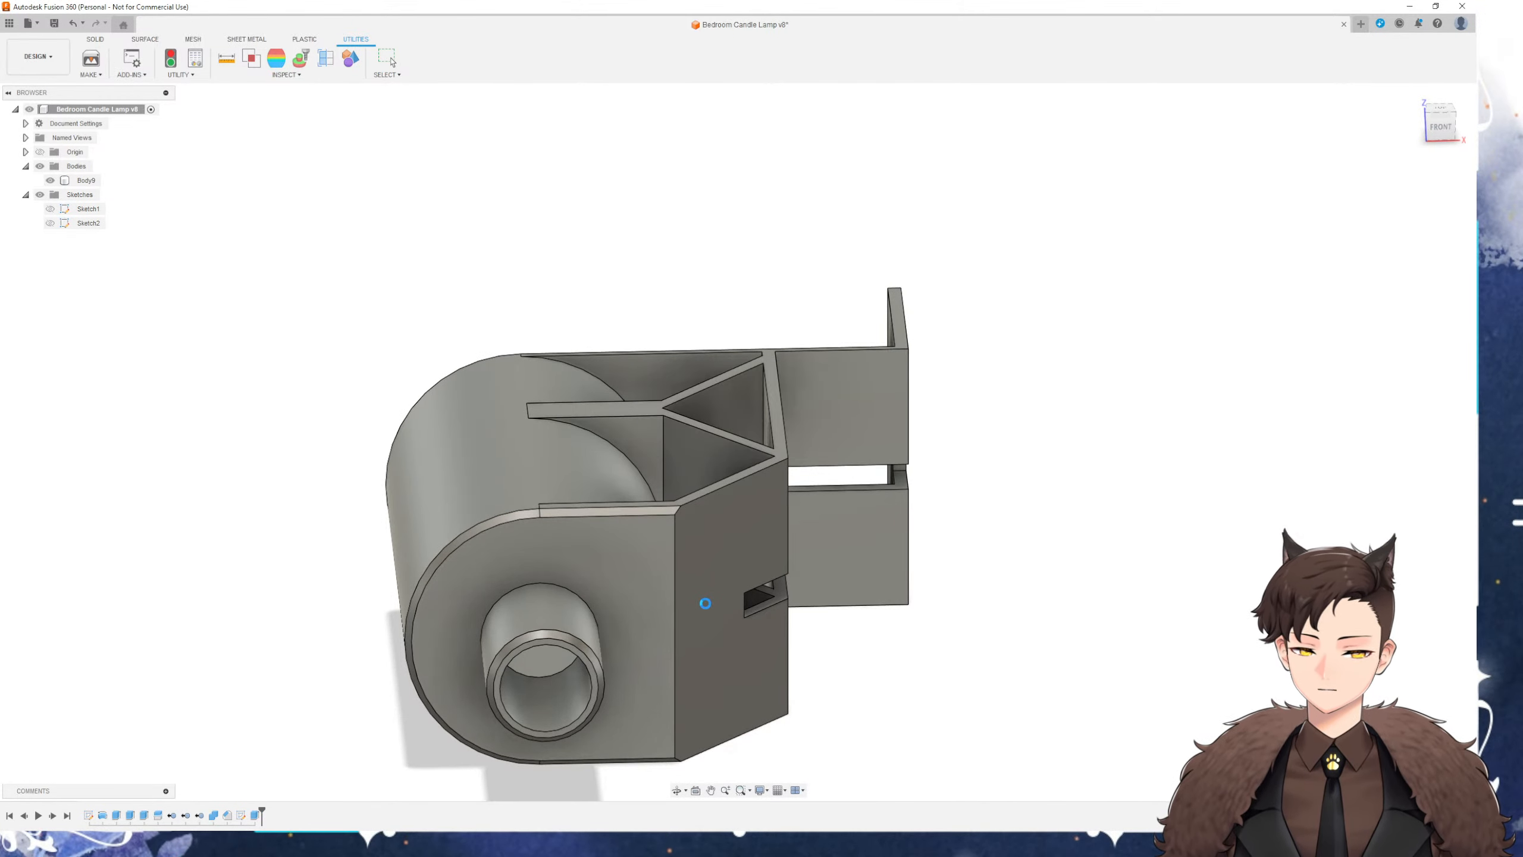
{"action": "scroll", "coordinate": [678, 647], "scroll_direction": "down", "scroll_amount": 3}
{"action": "middle_click_drag", "start_coordinate": [707, 516], "coordinate": [678, 554], "text": "shift"}
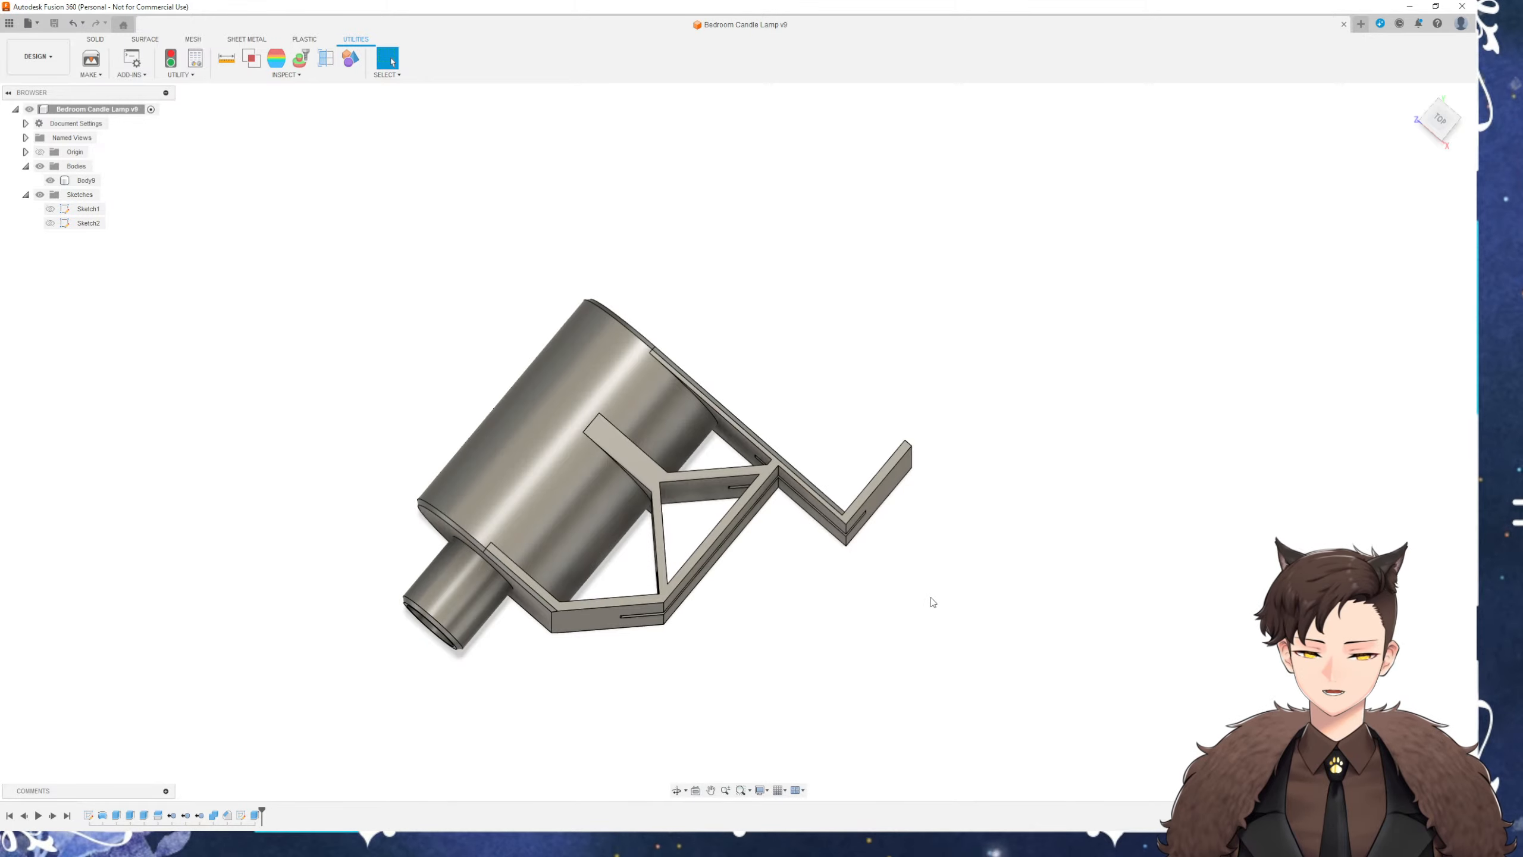
{"action": "middle_click_drag", "start_coordinate": [629, 701], "coordinate": [674, 666], "text": "shift"}
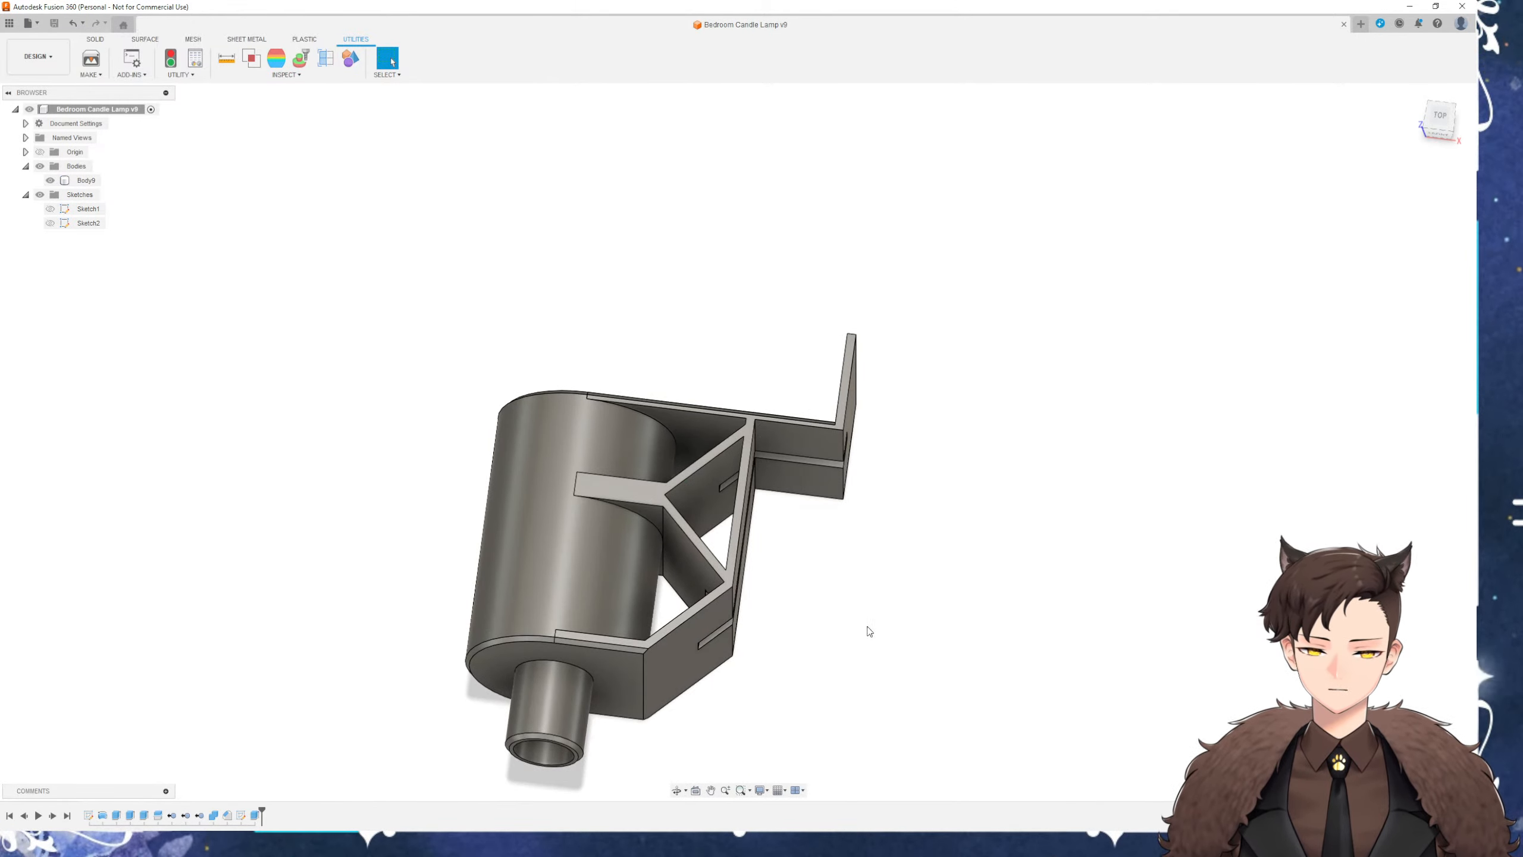
{"action": "middle_click_drag", "start_coordinate": [870, 630], "coordinate": [826, 544], "text": "shift"}
{"action": "scroll", "coordinate": [834, 648], "scroll_direction": "up", "scroll_amount": 4}
{"action": "middle_click_drag", "start_coordinate": [809, 670], "coordinate": [818, 629], "text": "shift"}
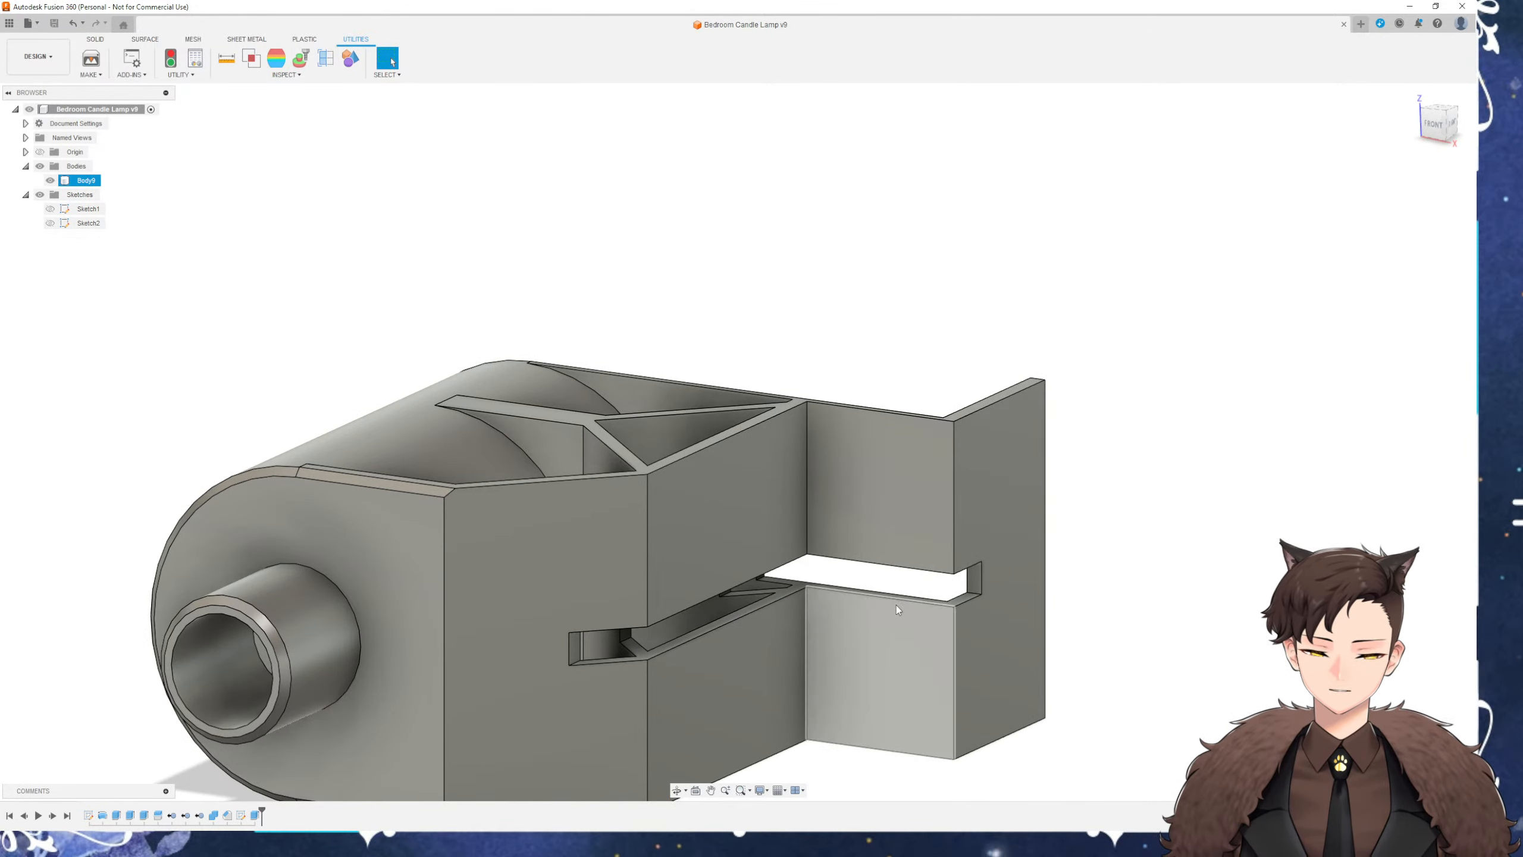
{"action": "middle_click_drag", "start_coordinate": [859, 572], "coordinate": [871, 612], "text": "shift"}
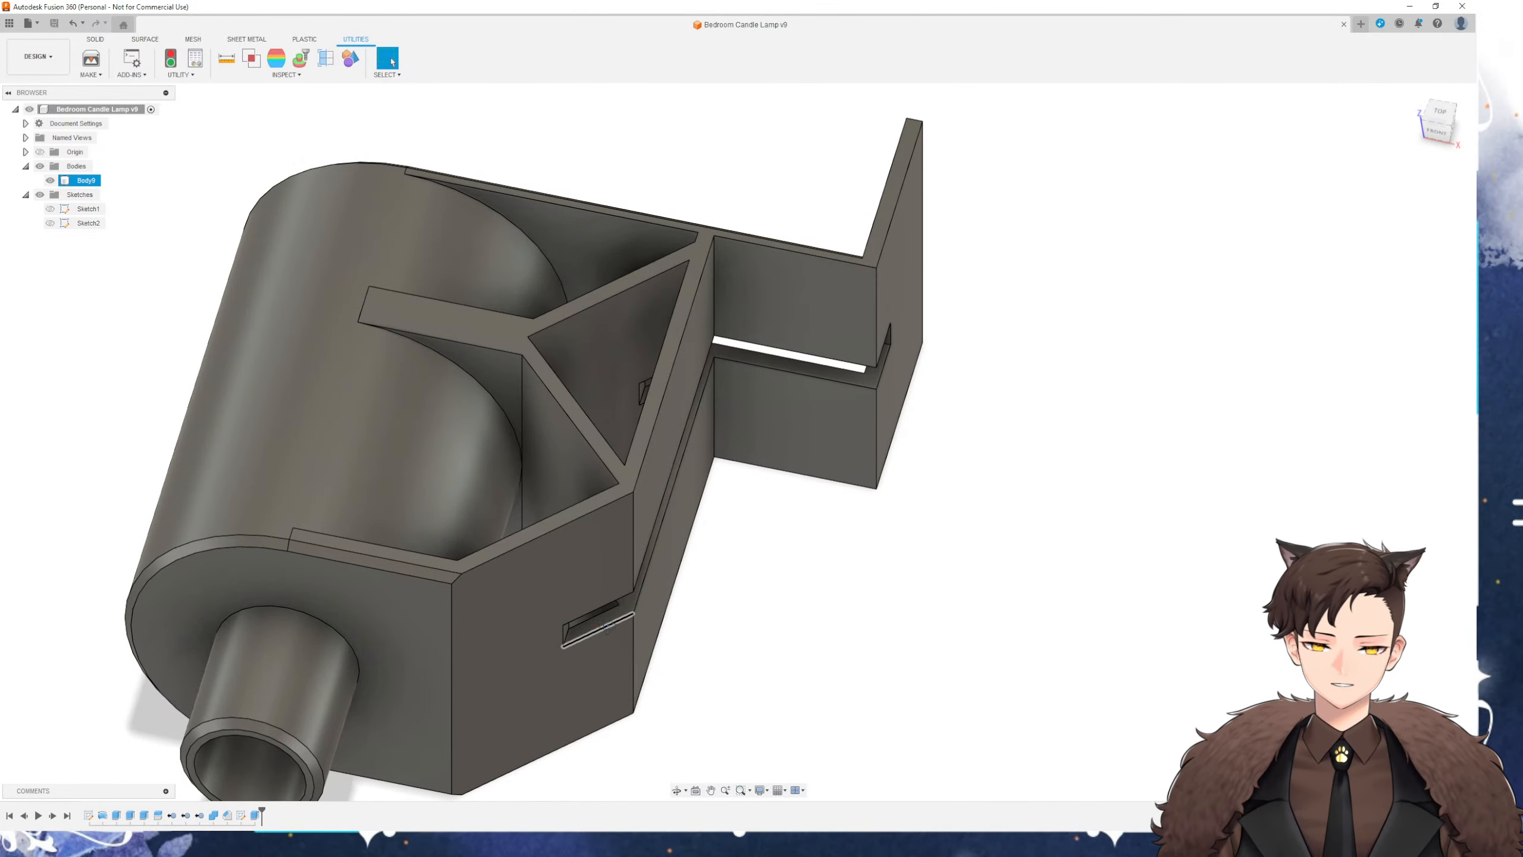
{"action": "middle_click_drag", "start_coordinate": [727, 326], "coordinate": [566, 608], "text": "shift"}
{"action": "left_click_drag", "start_coordinate": [567, 608], "coordinate": [562, 577], "text": "shift"}
{"action": "middle_click_drag", "start_coordinate": [833, 620], "coordinate": [703, 507]}
{"action": "scroll", "coordinate": [779, 465], "scroll_direction": "up", "scroll_amount": 3}
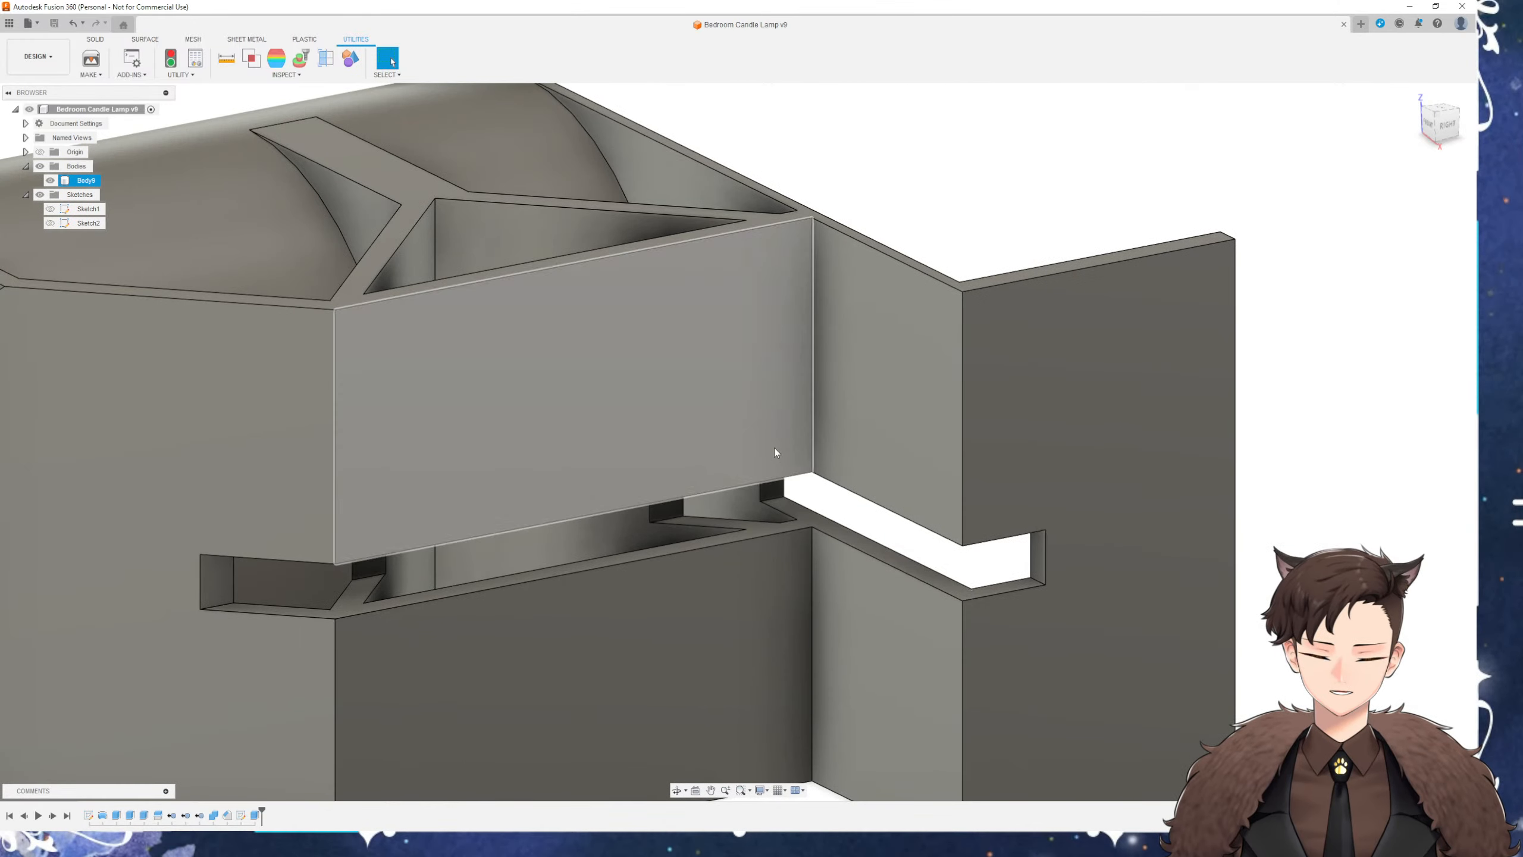
{"action": "middle_click_drag", "start_coordinate": [774, 447], "coordinate": [840, 510], "text": "shift"}
{"action": "middle_click_drag", "start_coordinate": [585, 325], "coordinate": [544, 636]}
{"action": "scroll", "coordinate": [641, 699], "scroll_direction": "down", "scroll_amount": 3}
{"action": "middle_click_drag", "start_coordinate": [544, 636], "coordinate": [510, 474]}
{"action": "scroll", "coordinate": [602, 551], "scroll_direction": "up", "scroll_amount": 2}
{"action": "mouse_move", "coordinate": [592, 593]}
{"action": "middle_mouse_down", "text": "shift"}
{"action": "mouse_move", "coordinate": [580, 575]}
{"action": "mouse_move", "coordinate": [575, 592]}
{"action": "middle_mouse_up", "text": "shift"}
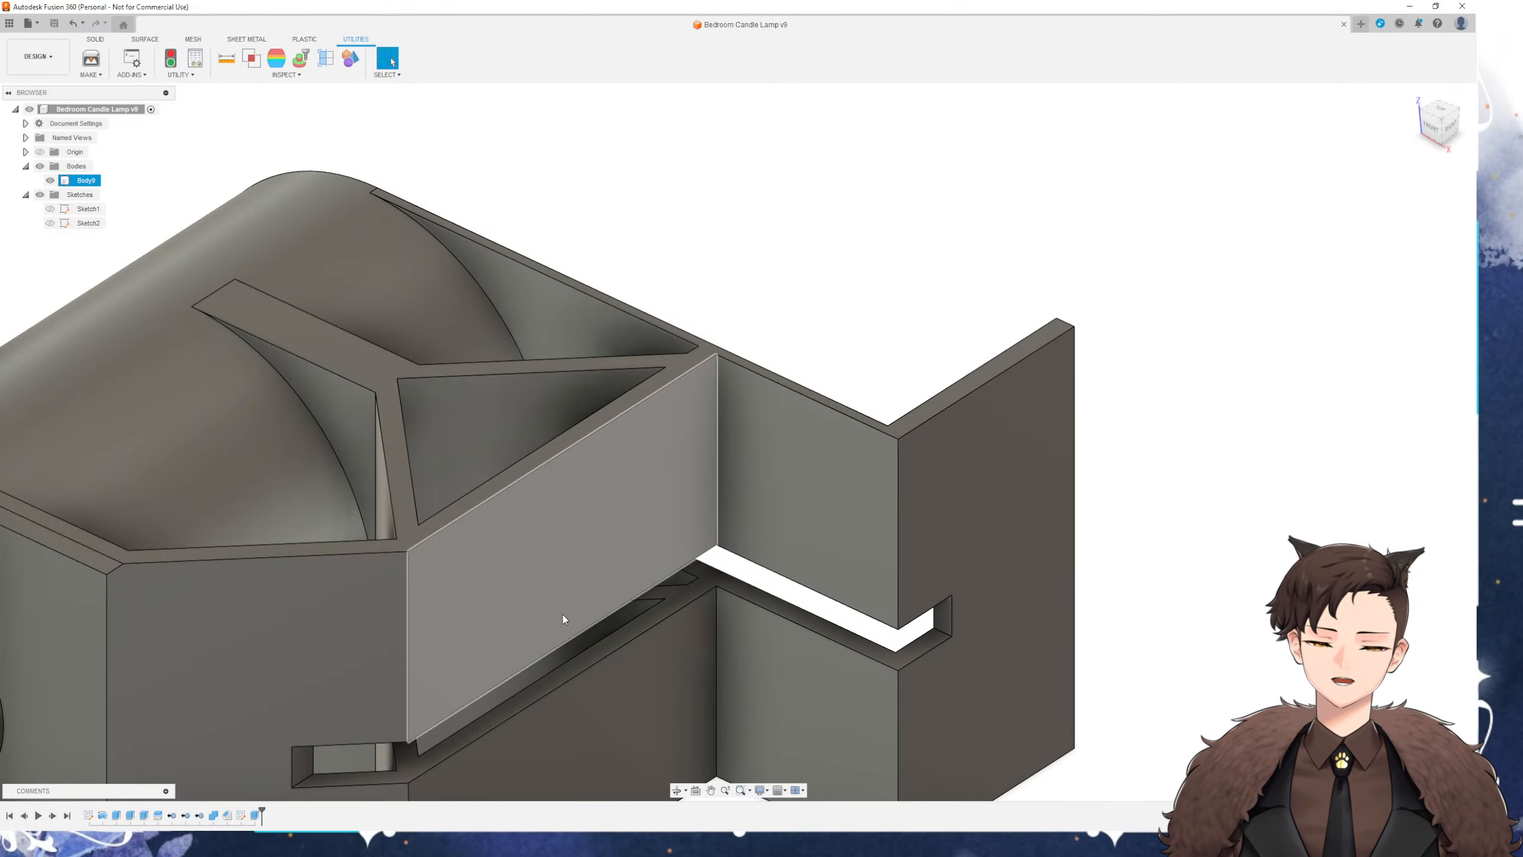
{"action": "scroll", "coordinate": [579, 654], "scroll_direction": "down", "scroll_amount": 2}
{"action": "middle_click_drag", "start_coordinate": [590, 691], "coordinate": [606, 564]}
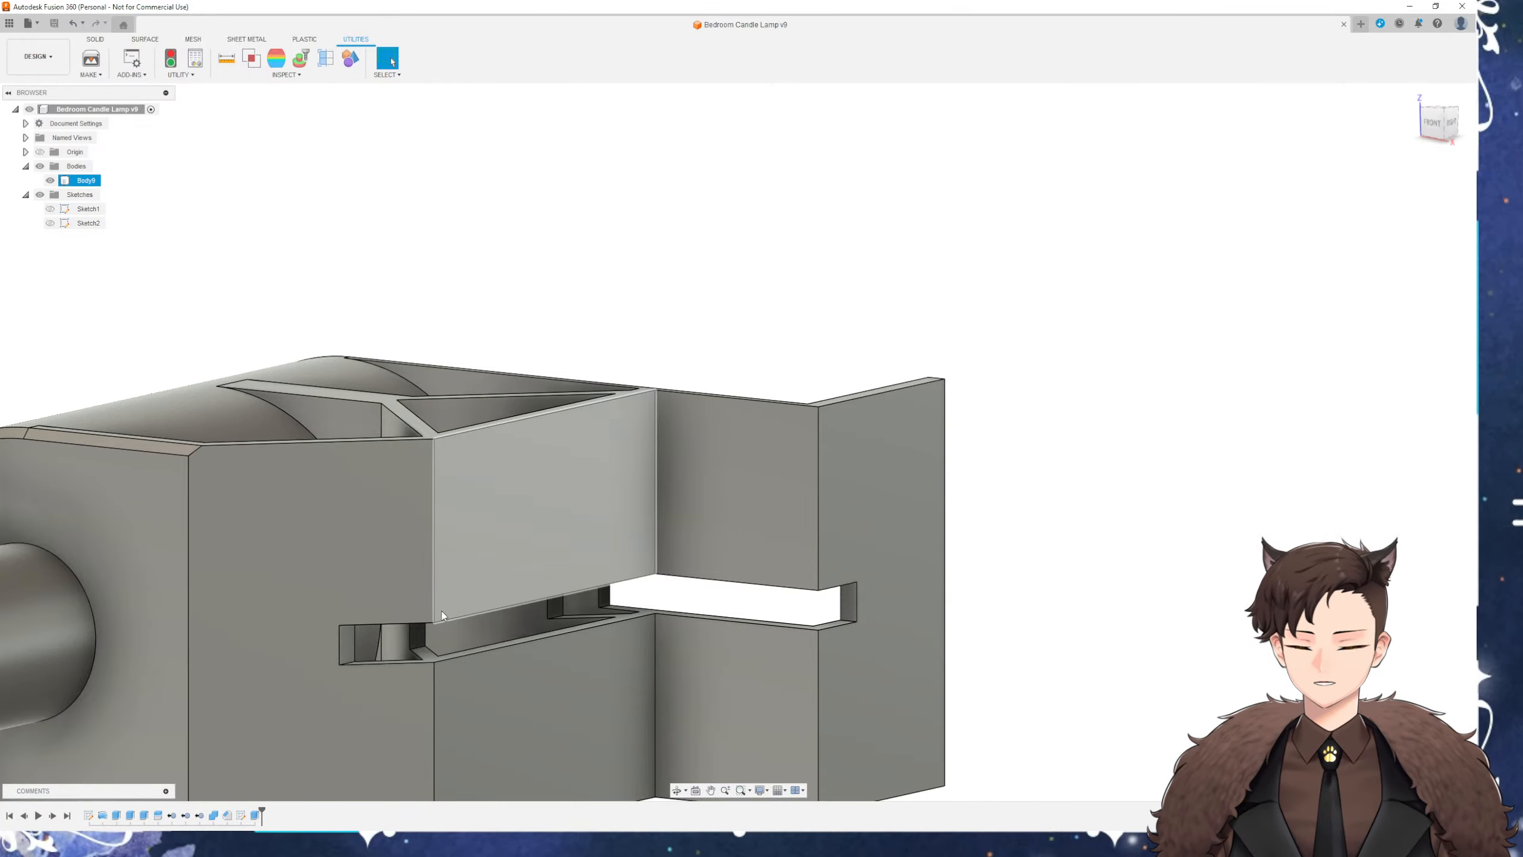
{"action": "scroll", "coordinate": [445, 617], "scroll_direction": "down", "scroll_amount": 3}
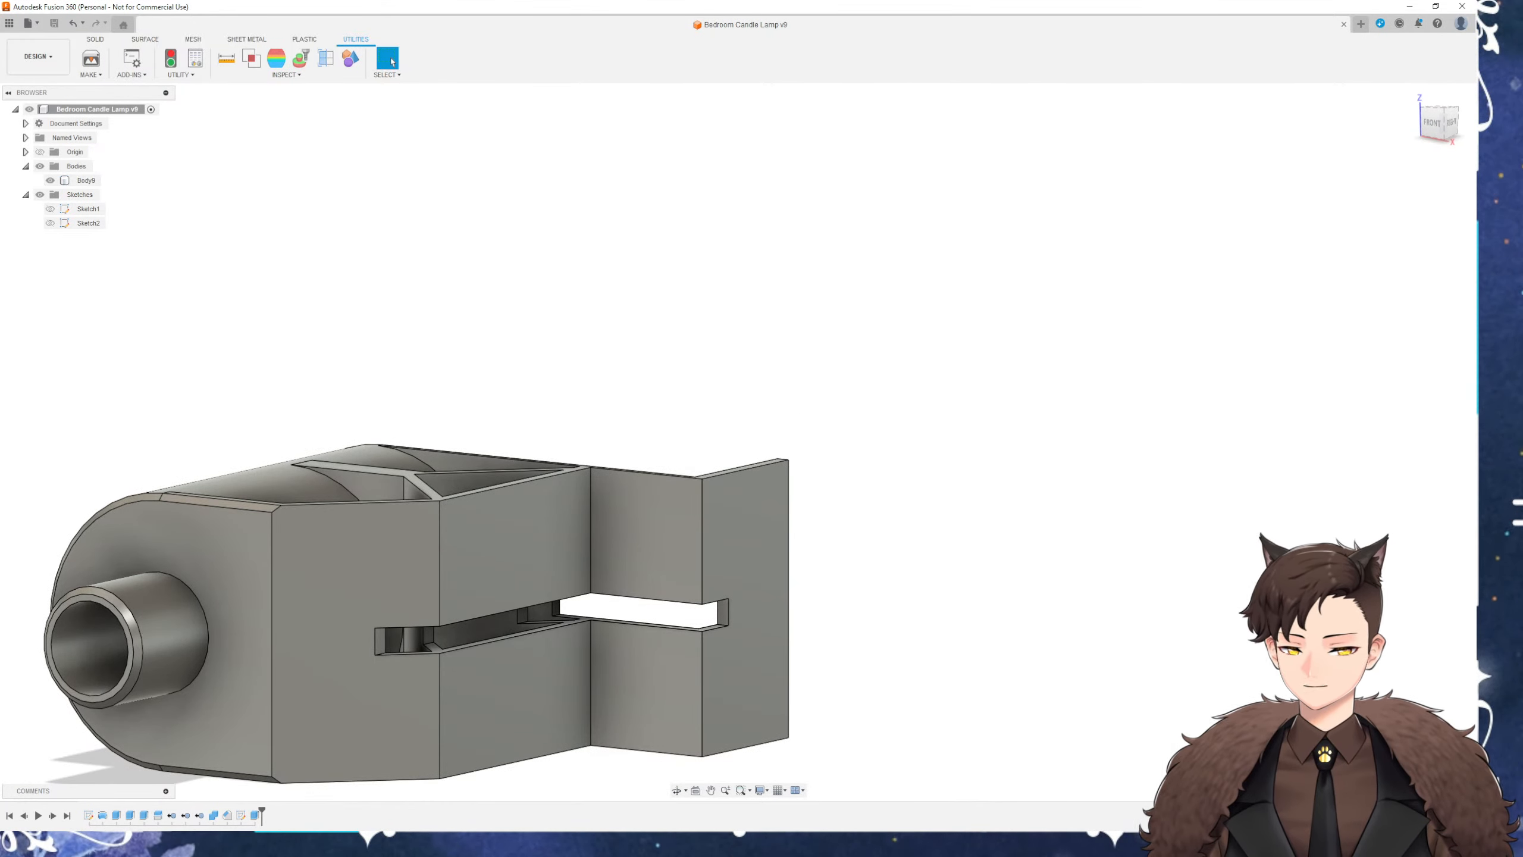
Send the lamp body as a medium-refinement STL in millimetres to PrusaSlicer and decline the slicer update
{"action": "left_click", "coordinate": [91, 59]}
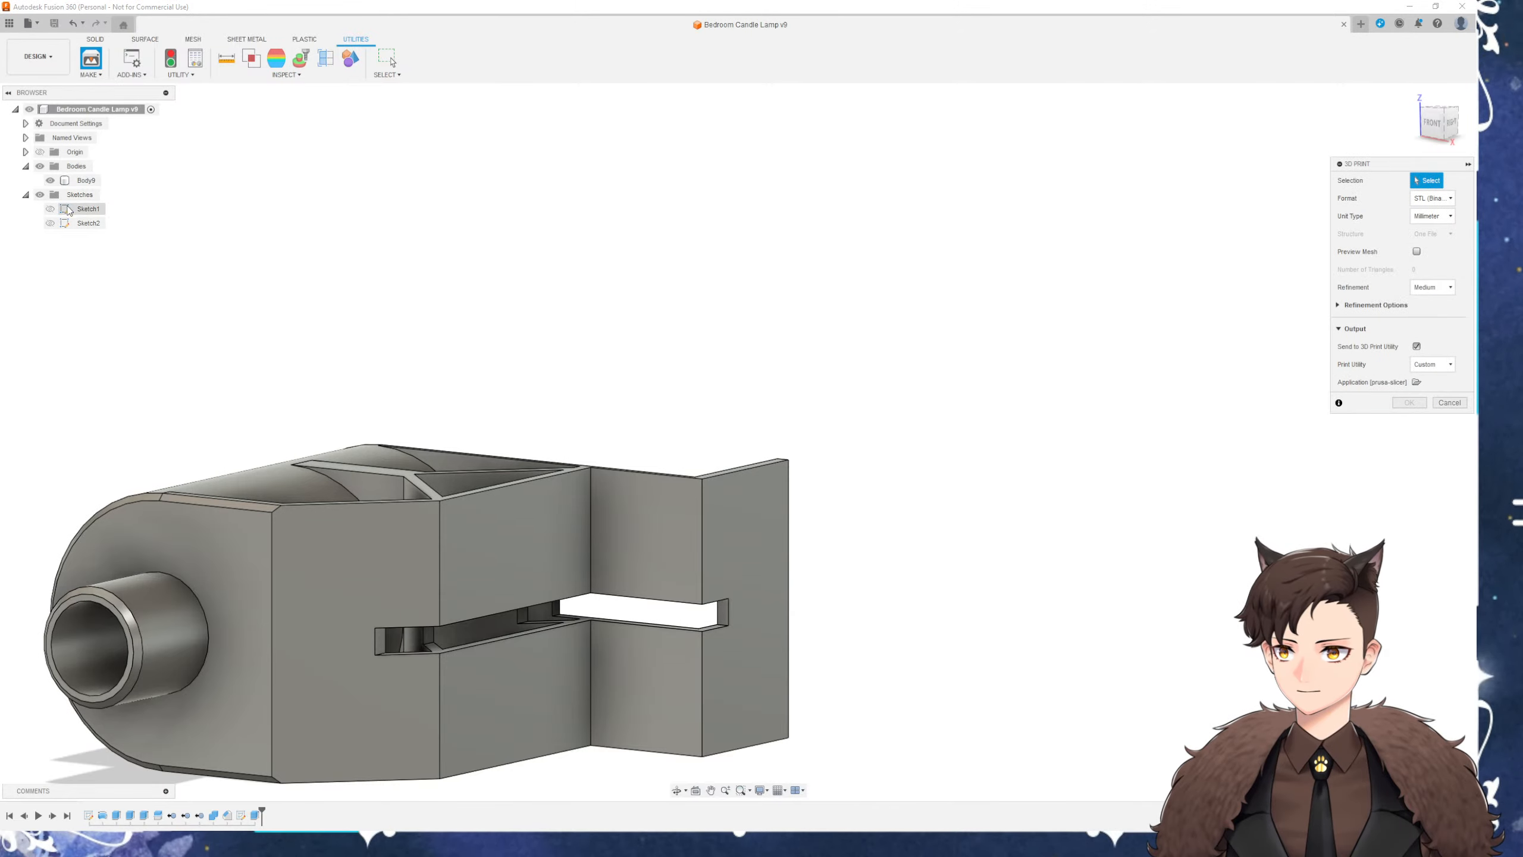
{"action": "left_click", "coordinate": [85, 180]}
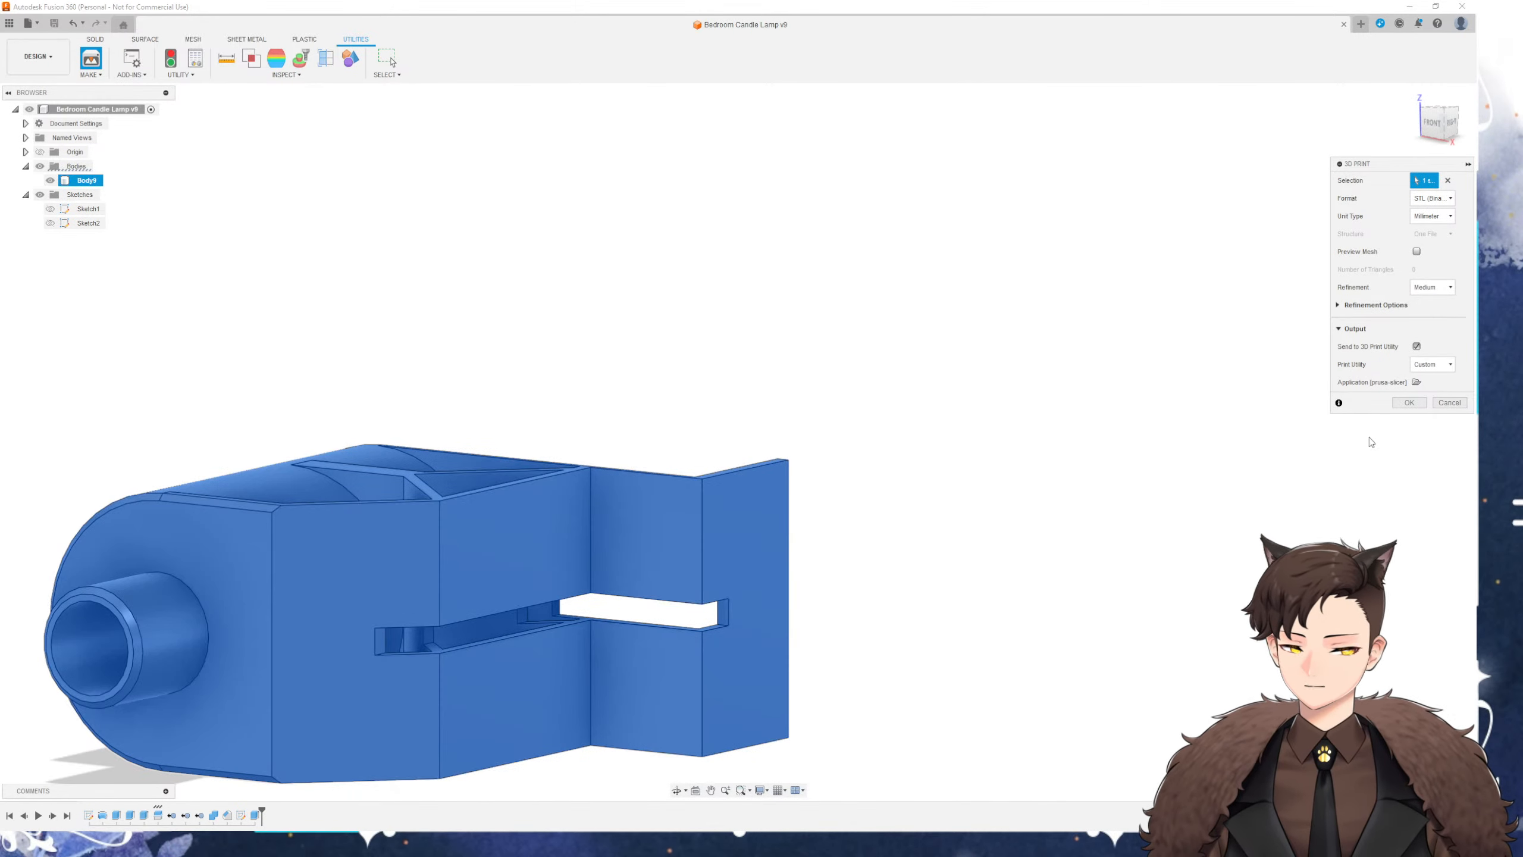
{"action": "left_click", "coordinate": [1410, 403]}
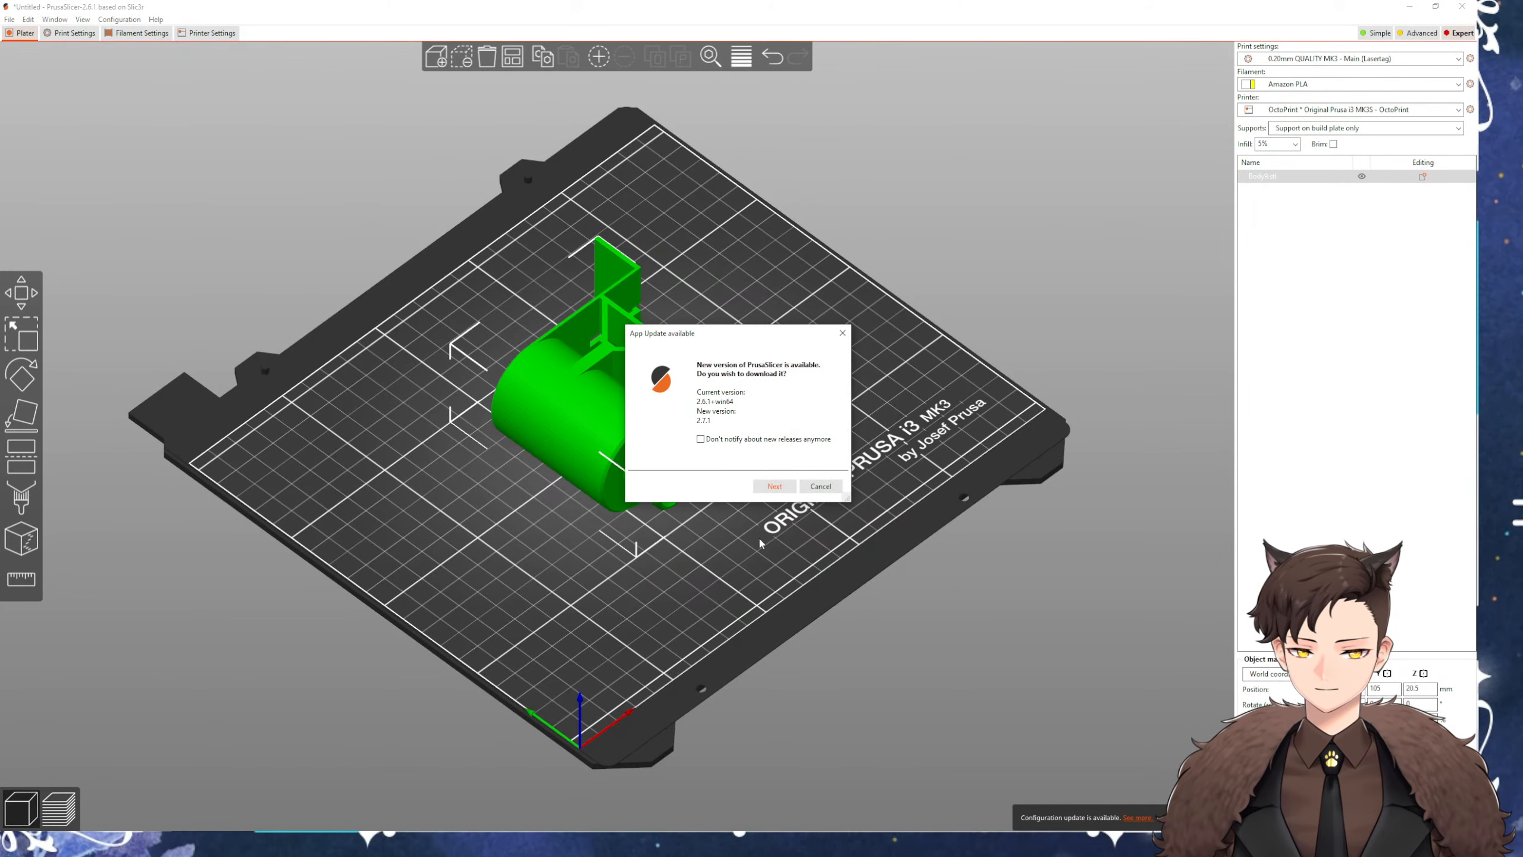
{"action": "left_click", "coordinate": [821, 486]}
Preview the sliced lamp and examine the tree supports under the slot and the stem
{"action": "left_click_drag", "start_coordinate": [813, 493], "coordinate": [627, 592]}
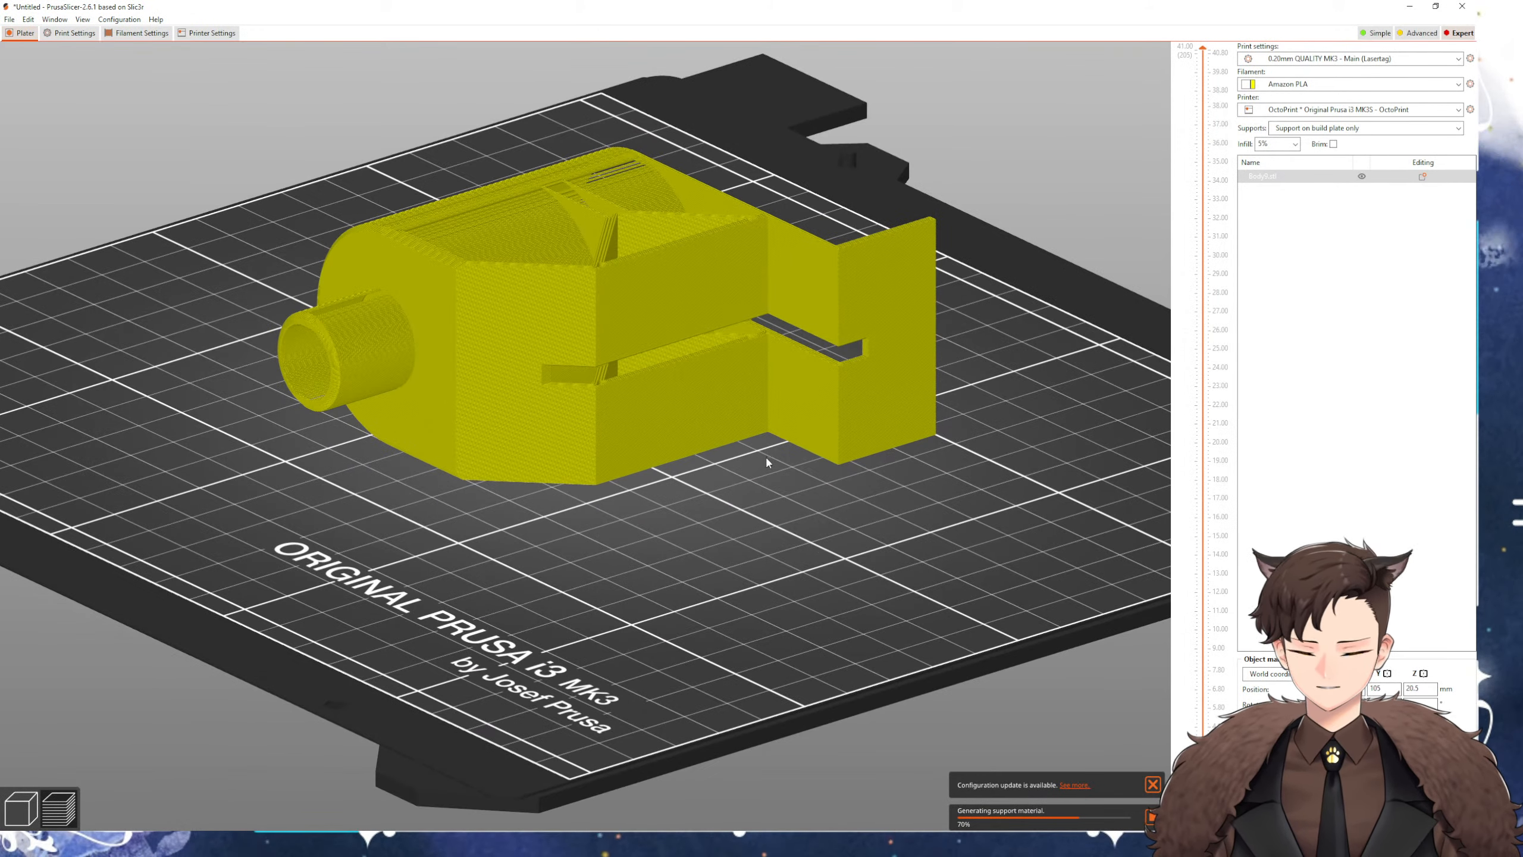
{"action": "scroll", "coordinate": [765, 454], "scroll_direction": "up", "scroll_amount": 5}
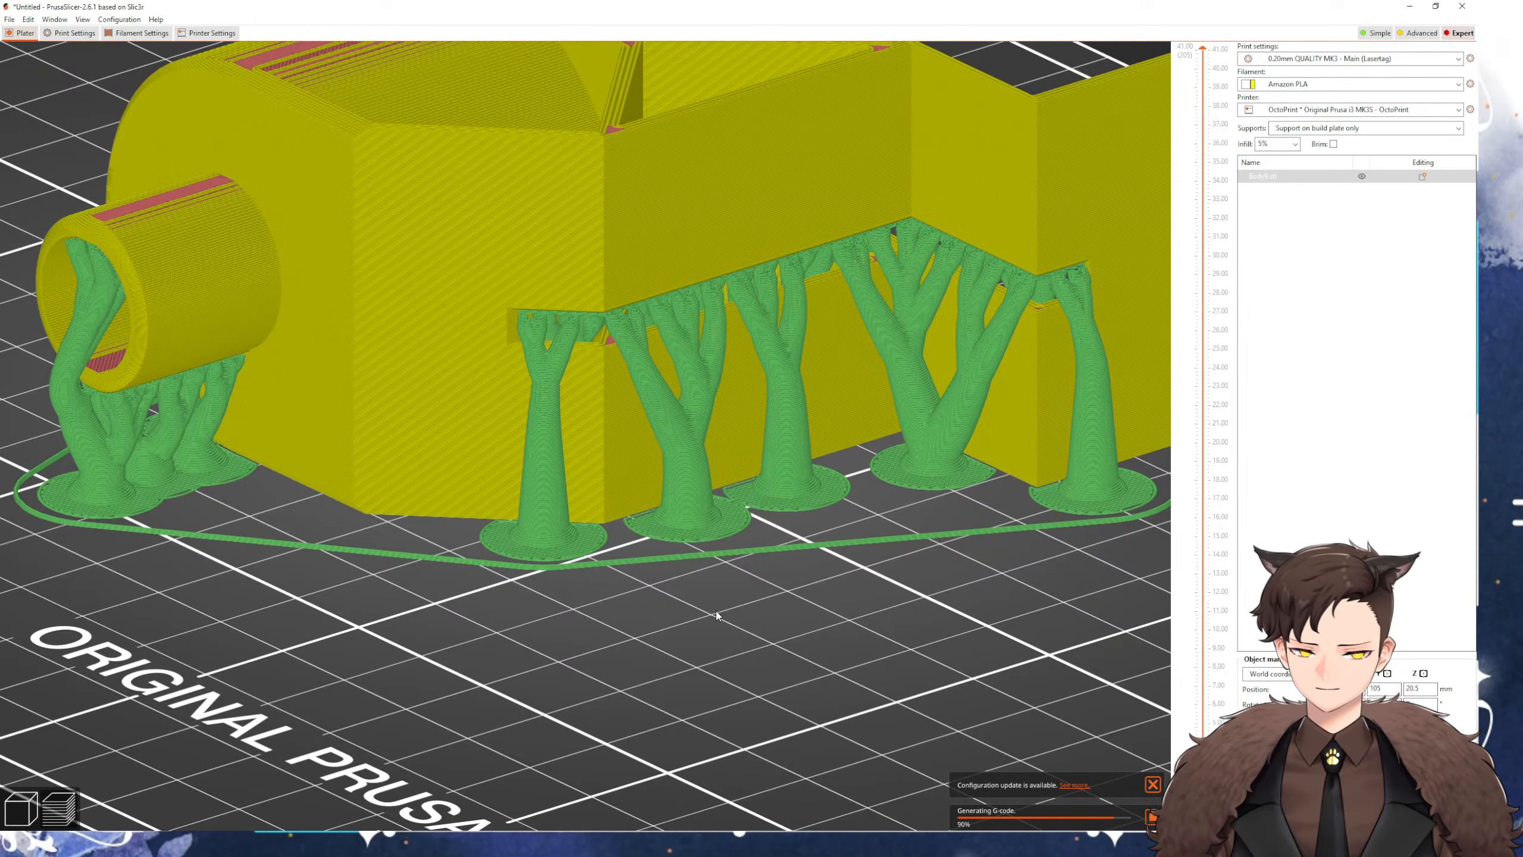
{"action": "mouse_move", "coordinate": [716, 611]}
{"action": "left_mouse_down"}
{"action": "mouse_move", "coordinate": [719, 593]}
{"action": "mouse_move", "coordinate": [740, 602]}
{"action": "left_mouse_up"}
{"action": "left_click_drag", "start_coordinate": [746, 600], "coordinate": [789, 616]}
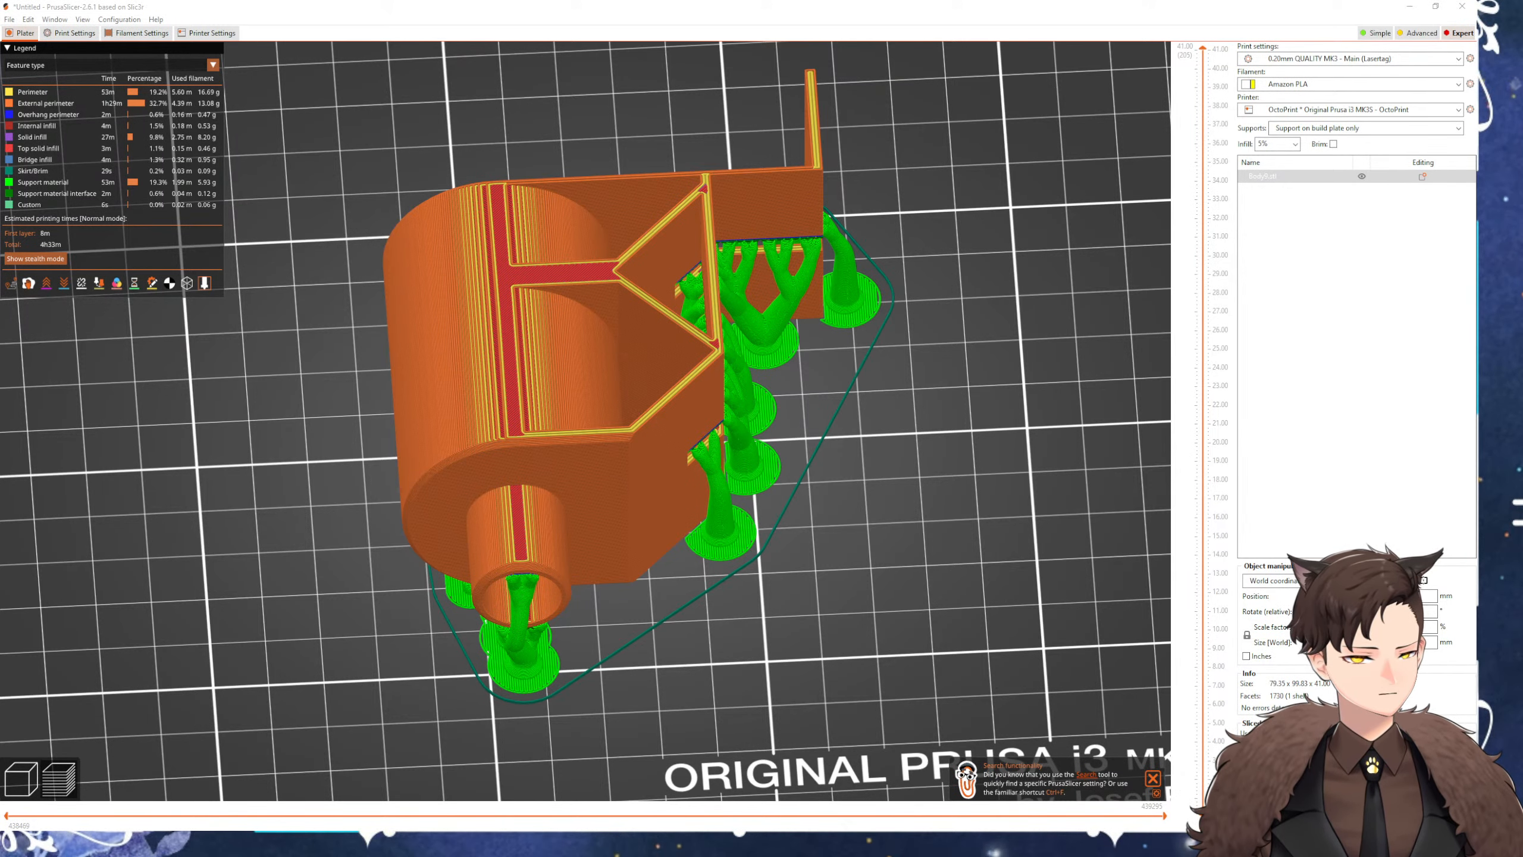
Switch to the OctoPrint browser window, maximize it and dismiss the saved-password warning
{"action": "left_click_drag", "start_coordinate": [1522, 120], "coordinate": [982, 125]}
{"action": "double_click", "coordinate": [982, 124]}
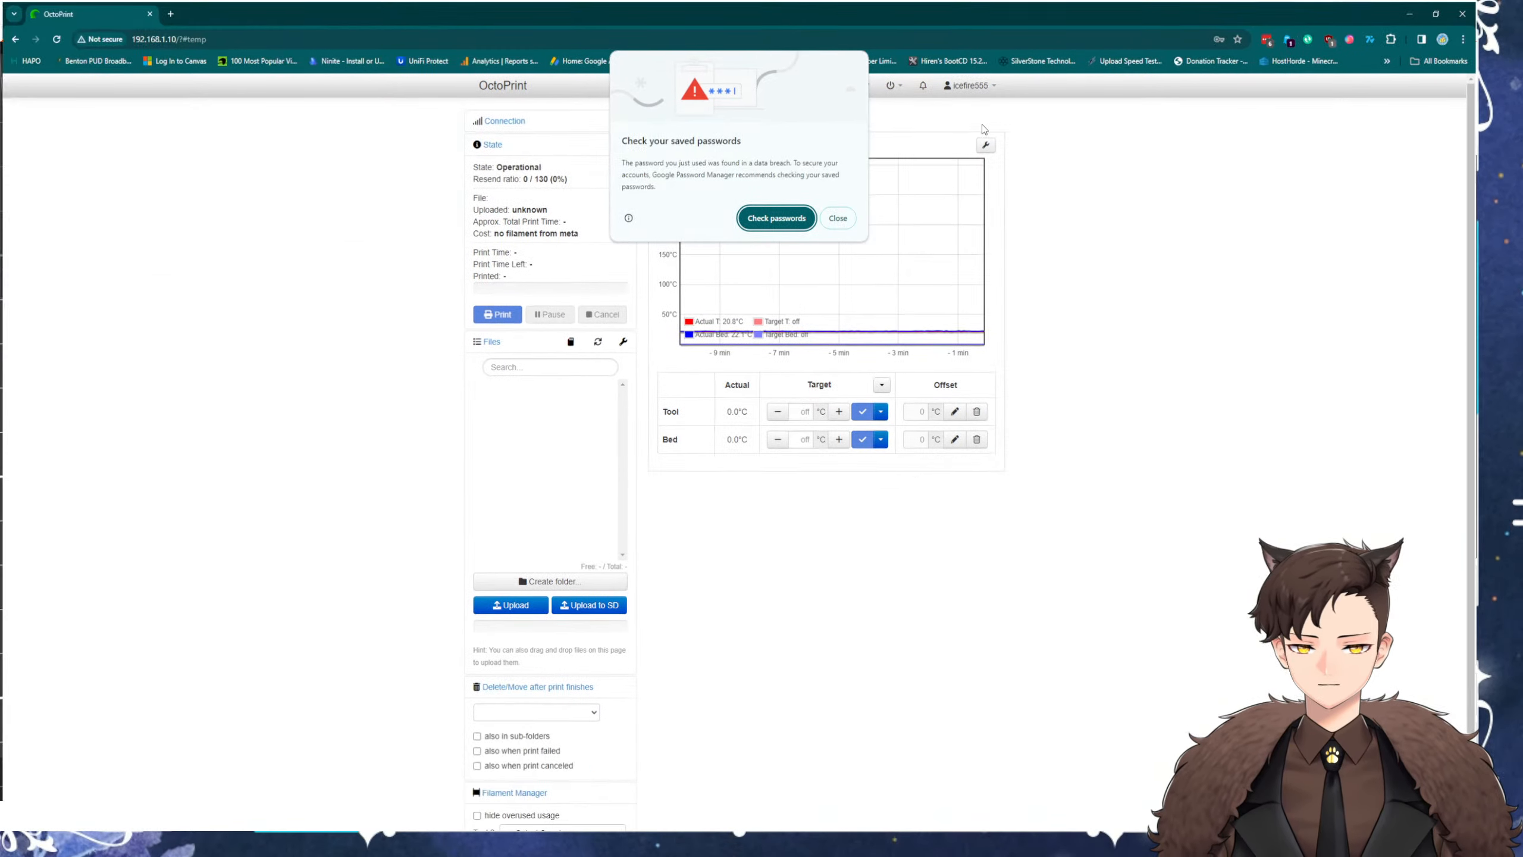
{"action": "left_click", "coordinate": [836, 216]}
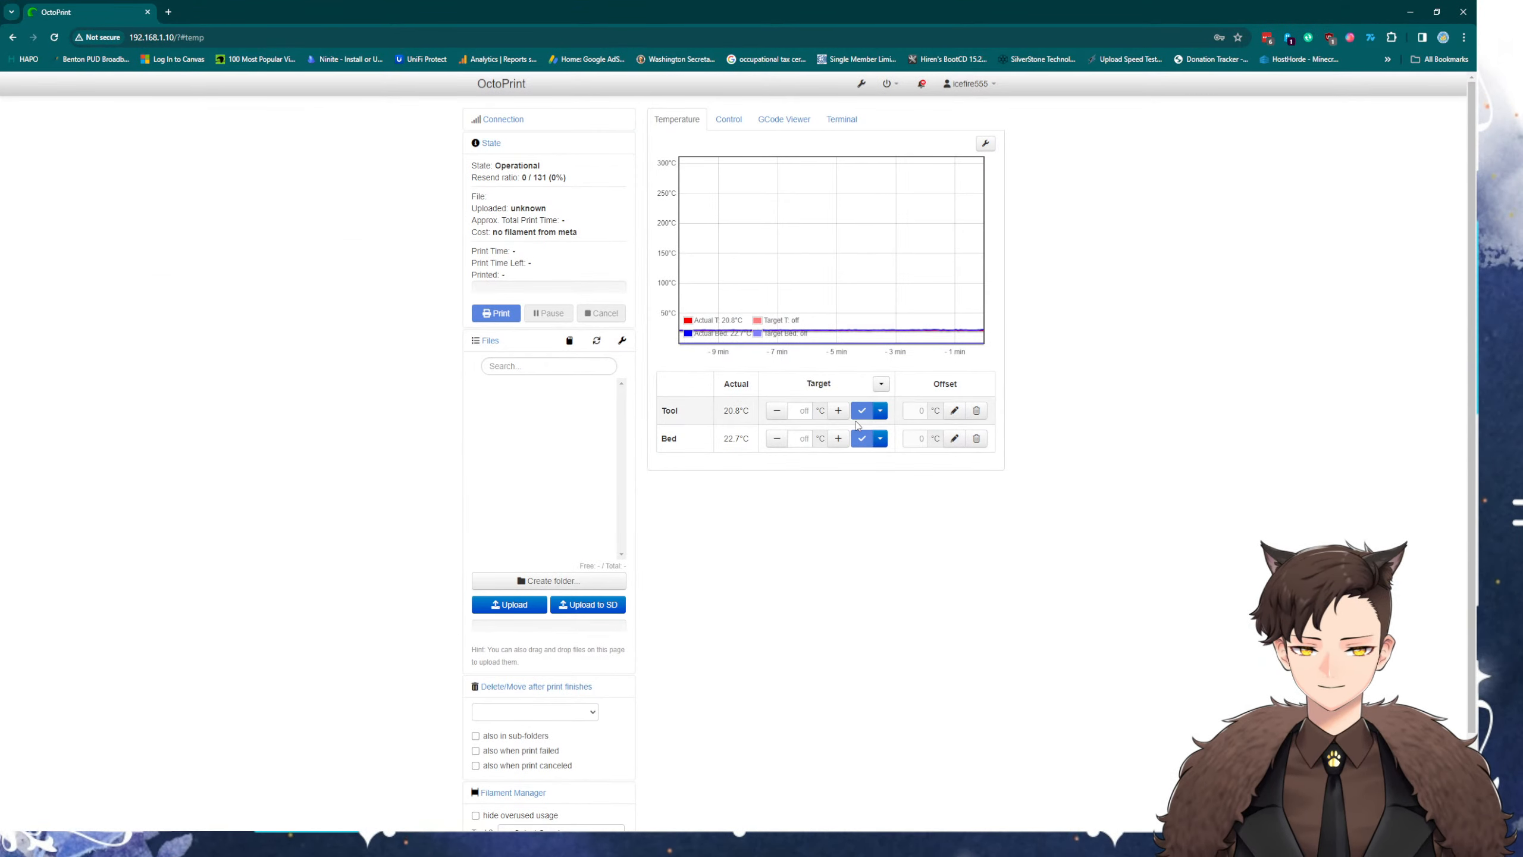
Preheat the bed to 60 °C and the tool with the ABS preset (210 °C), ignoring the available updates
{"action": "left_click", "coordinate": [806, 437]}
{"action": "type", "text": "60"}
{"action": "key", "text": "Return"}
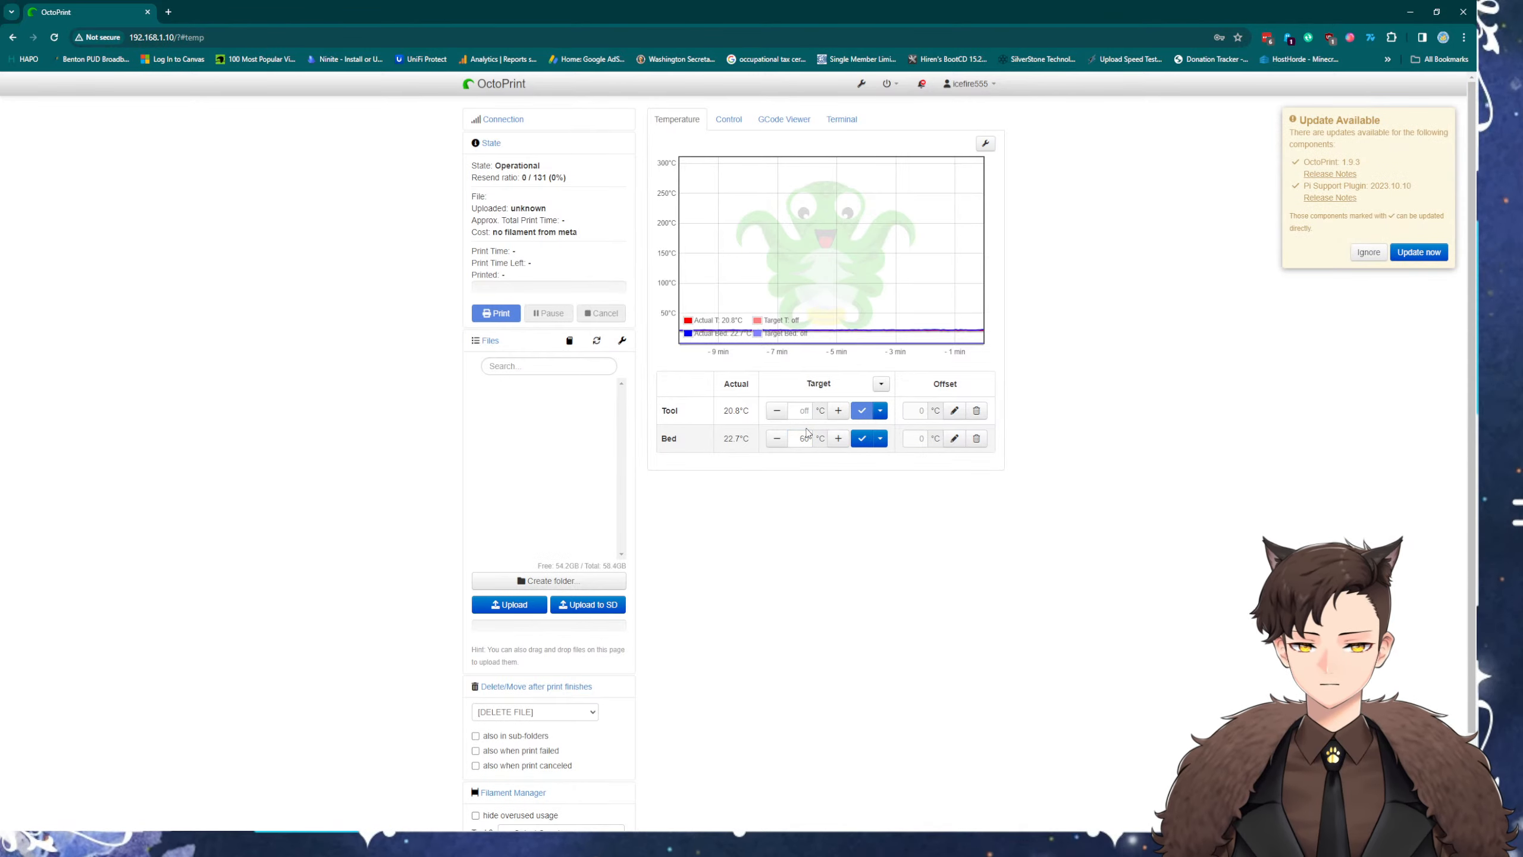
{"action": "left_click", "coordinate": [880, 411]}
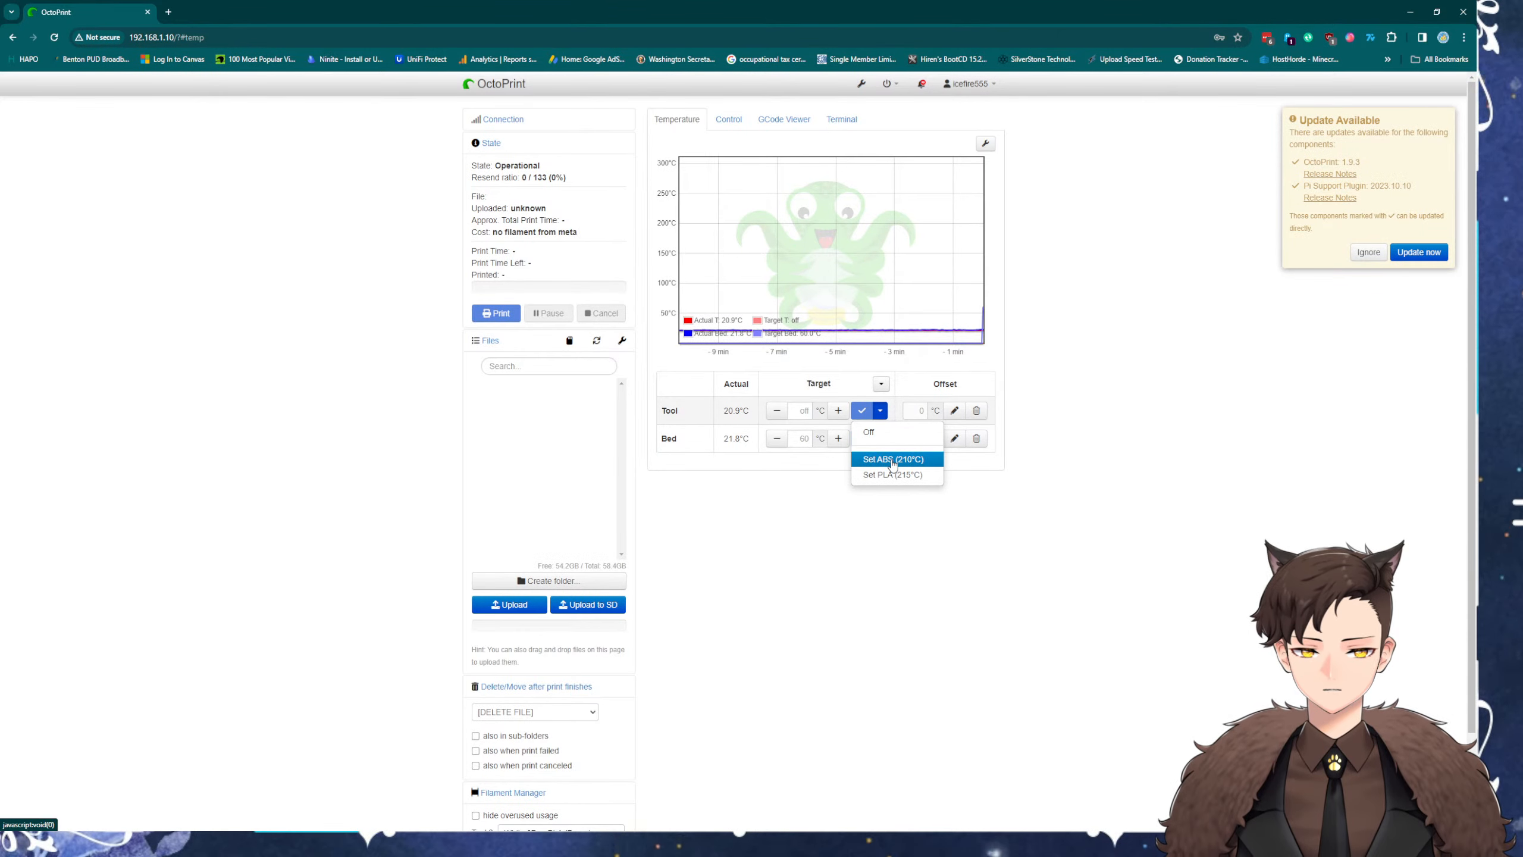
{"action": "left_click", "coordinate": [893, 458]}
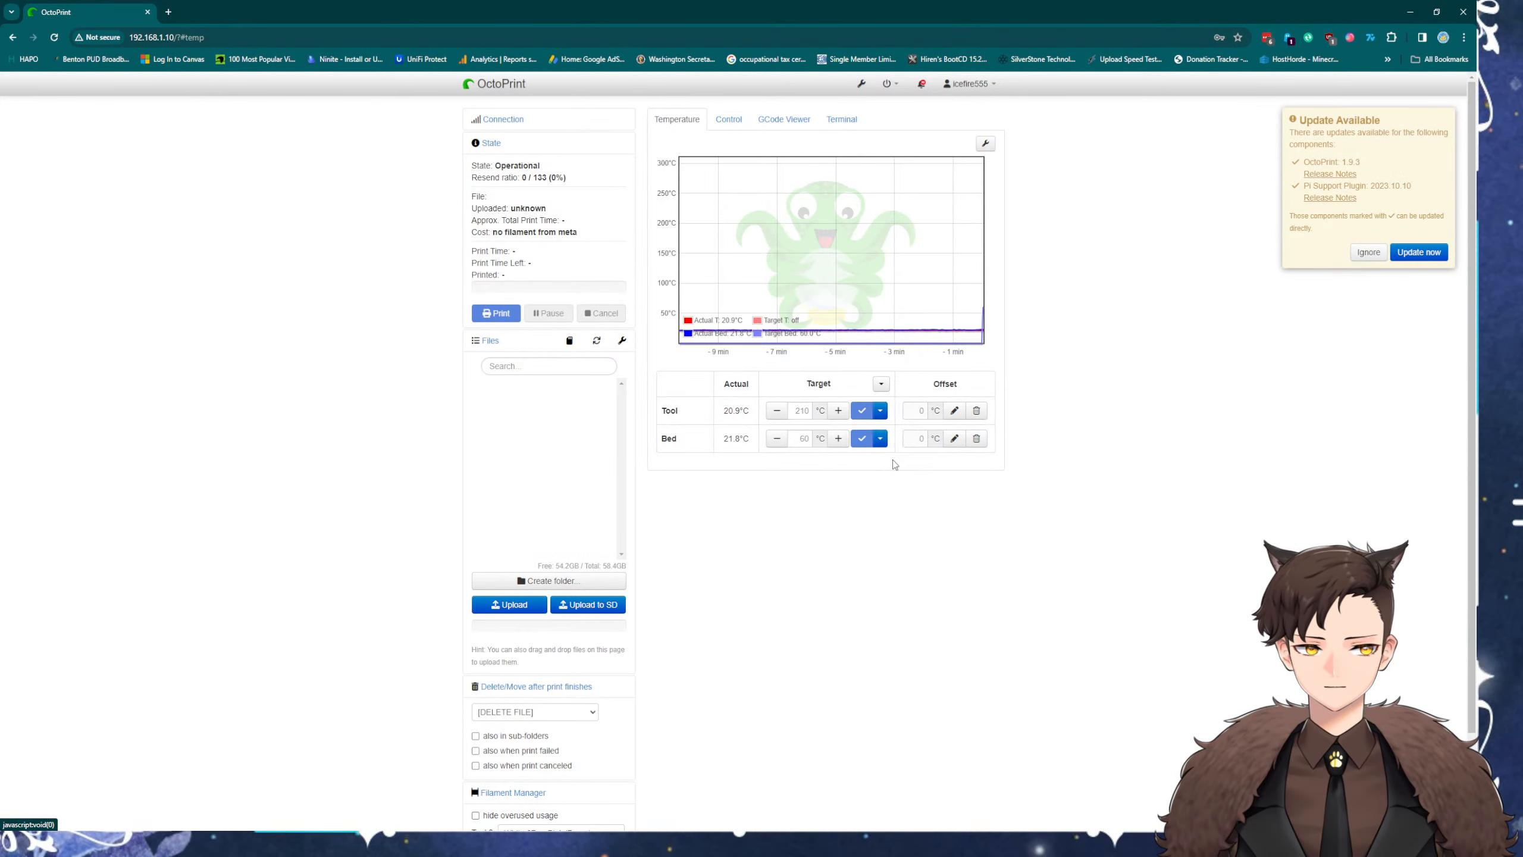
{"action": "left_click", "coordinate": [1368, 253]}
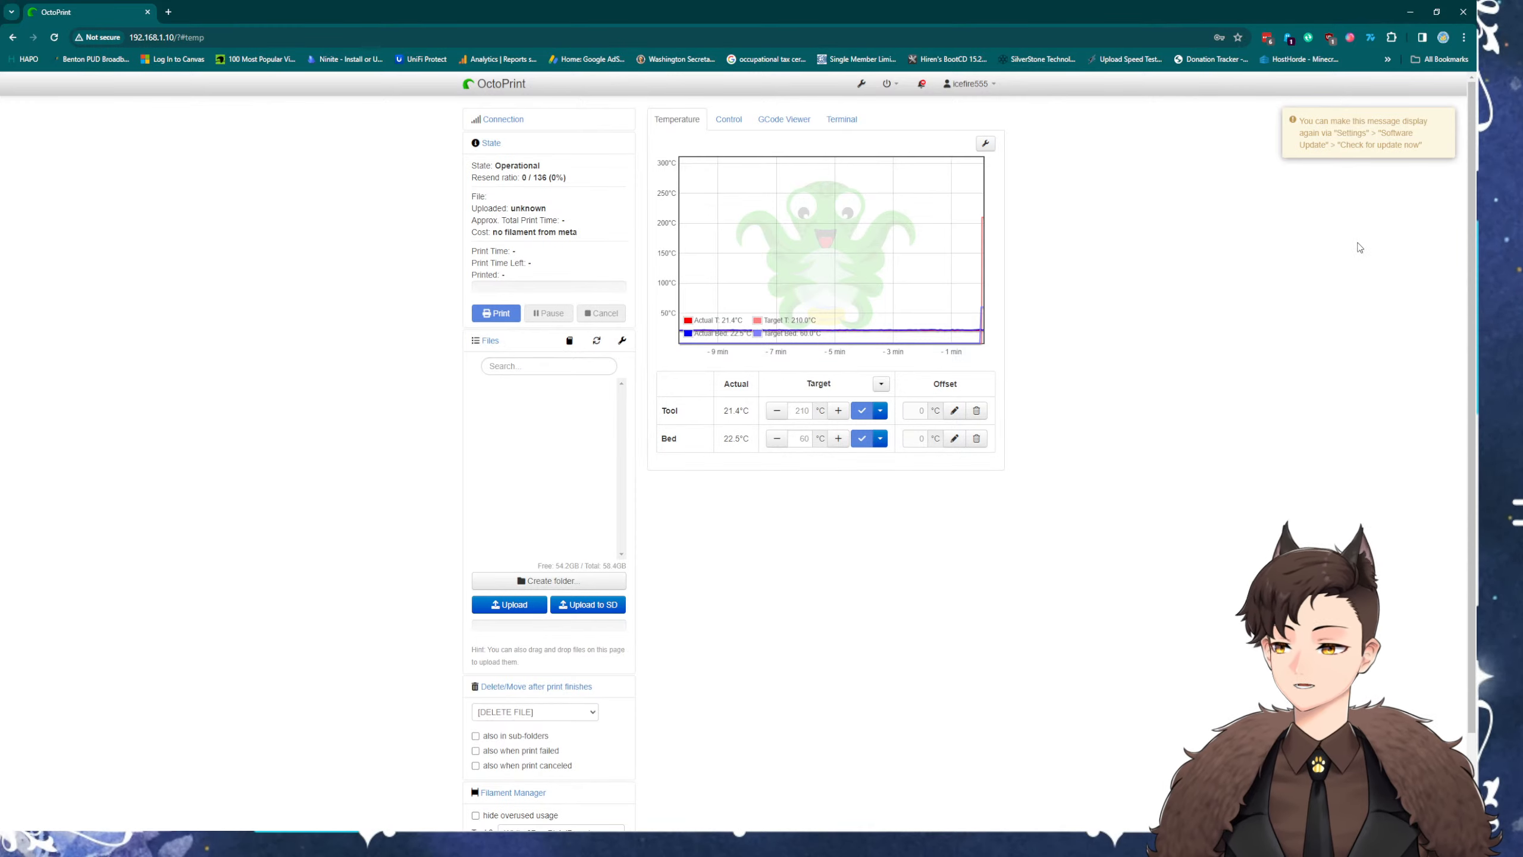
Check the printer's webcam view and assign the partly used Jet Black PLA (Prusa) spool to Tool 0
{"action": "left_click", "coordinate": [729, 119]}
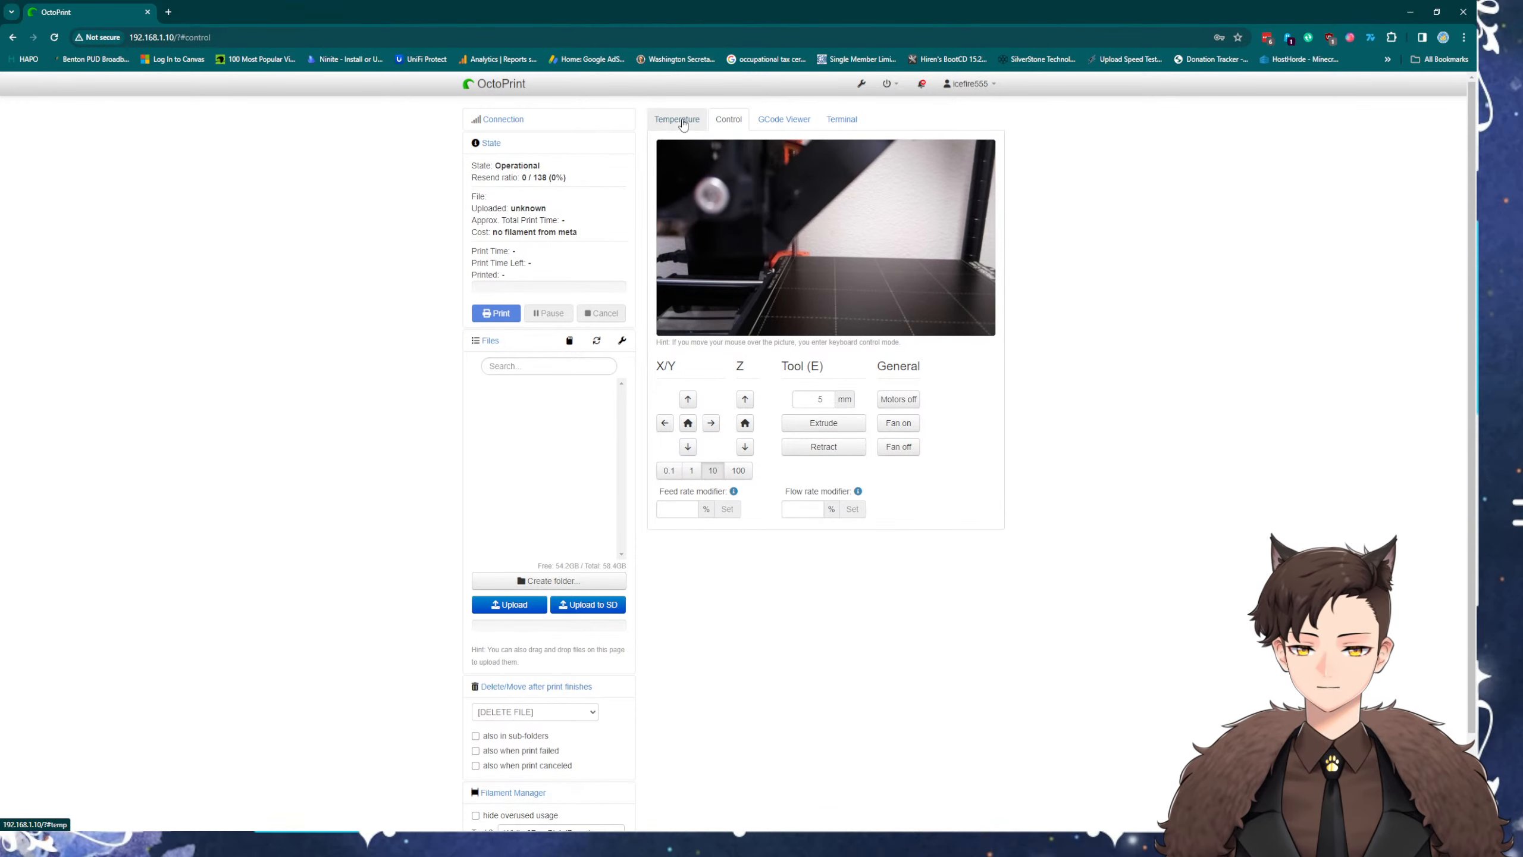
{"action": "left_click", "coordinate": [677, 120]}
{"action": "scroll", "coordinate": [602, 659], "scroll_direction": "down", "scroll_amount": 2}
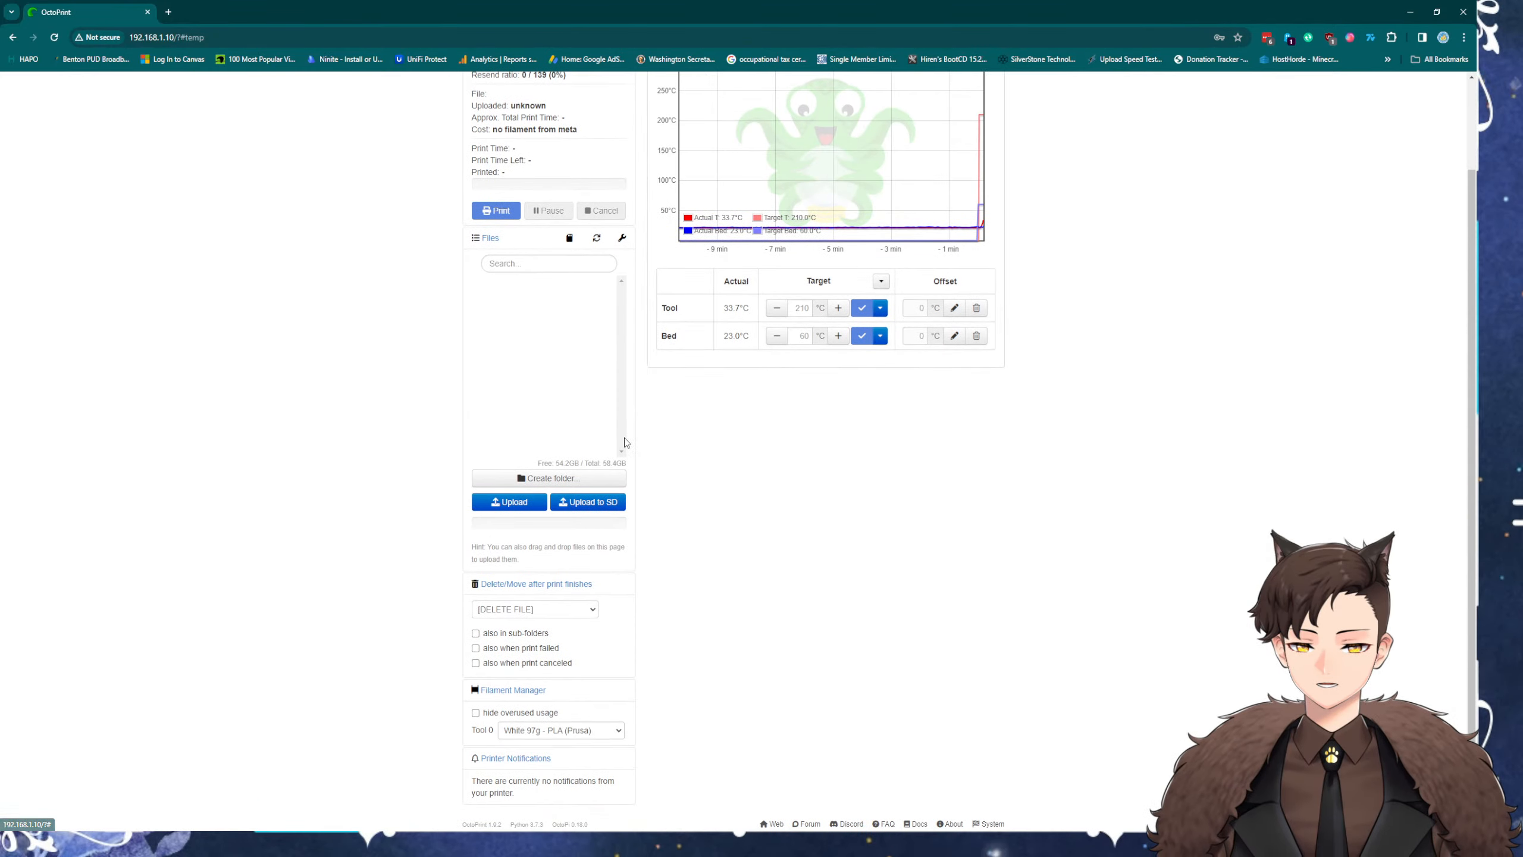
{"action": "left_click", "coordinate": [602, 733]}
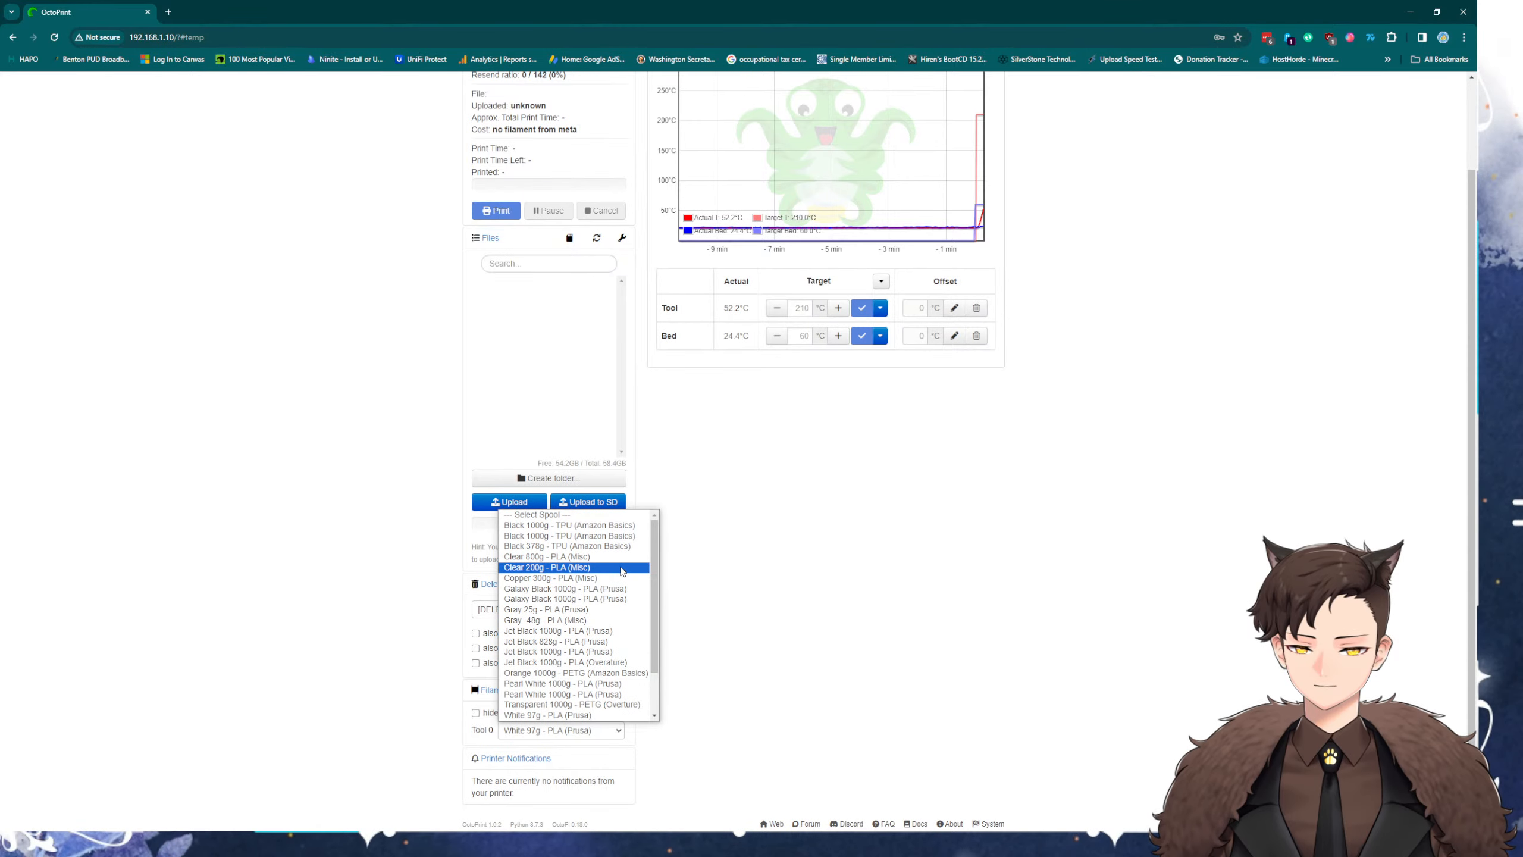
{"action": "scroll", "coordinate": [620, 573], "scroll_direction": "down", "scroll_amount": 2}
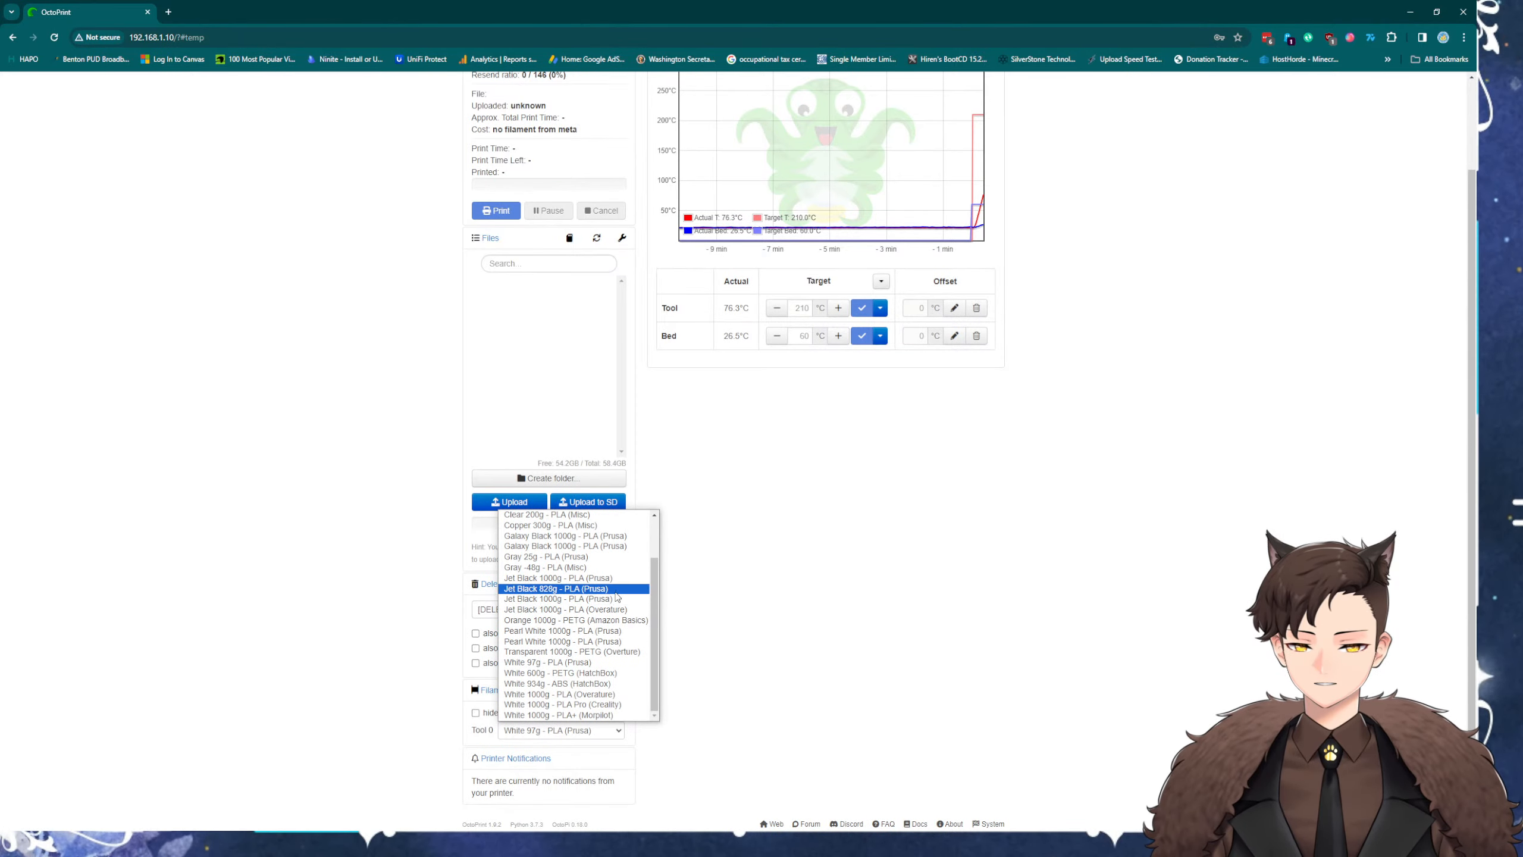
{"action": "left_click", "coordinate": [617, 590]}
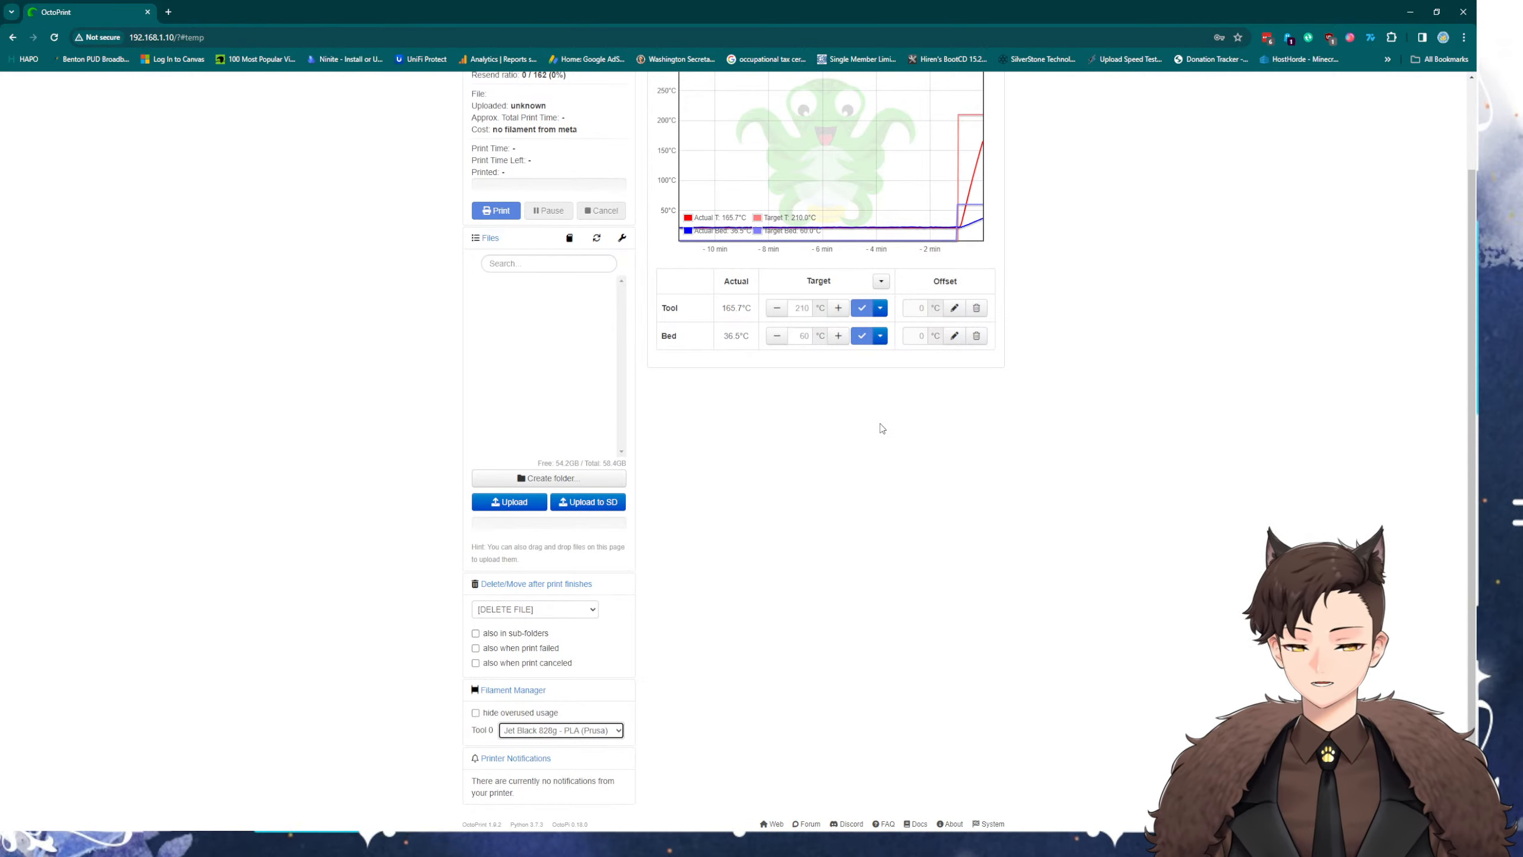
{"action": "scroll", "coordinate": [628, 454], "scroll_direction": "up", "scroll_amount": 2}
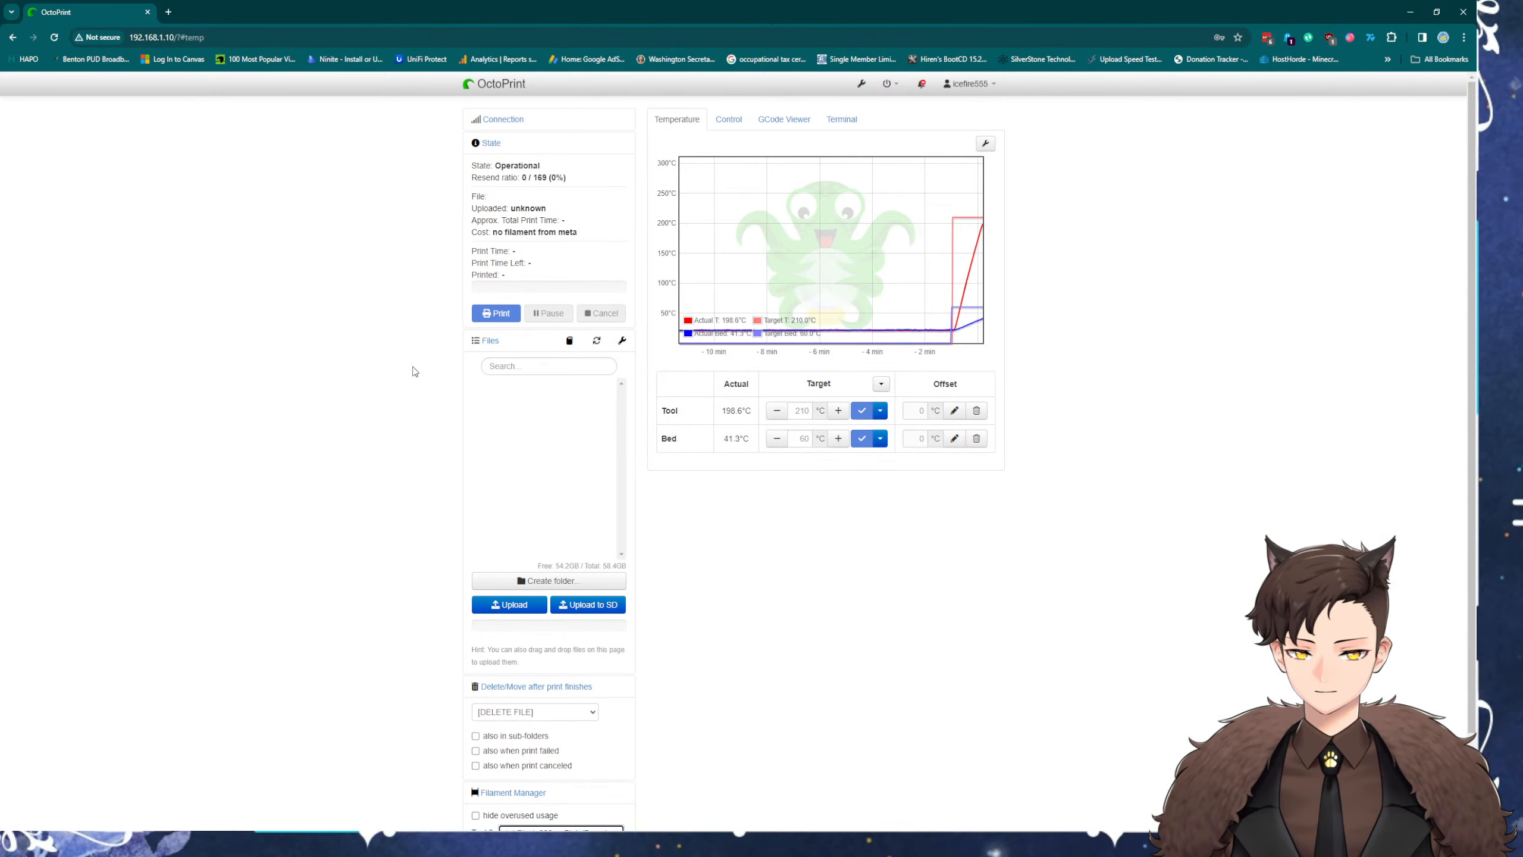
Check the tool and bed temperatures and return to the printer's webcam and motion controls
{"action": "left_click", "coordinate": [719, 115]}
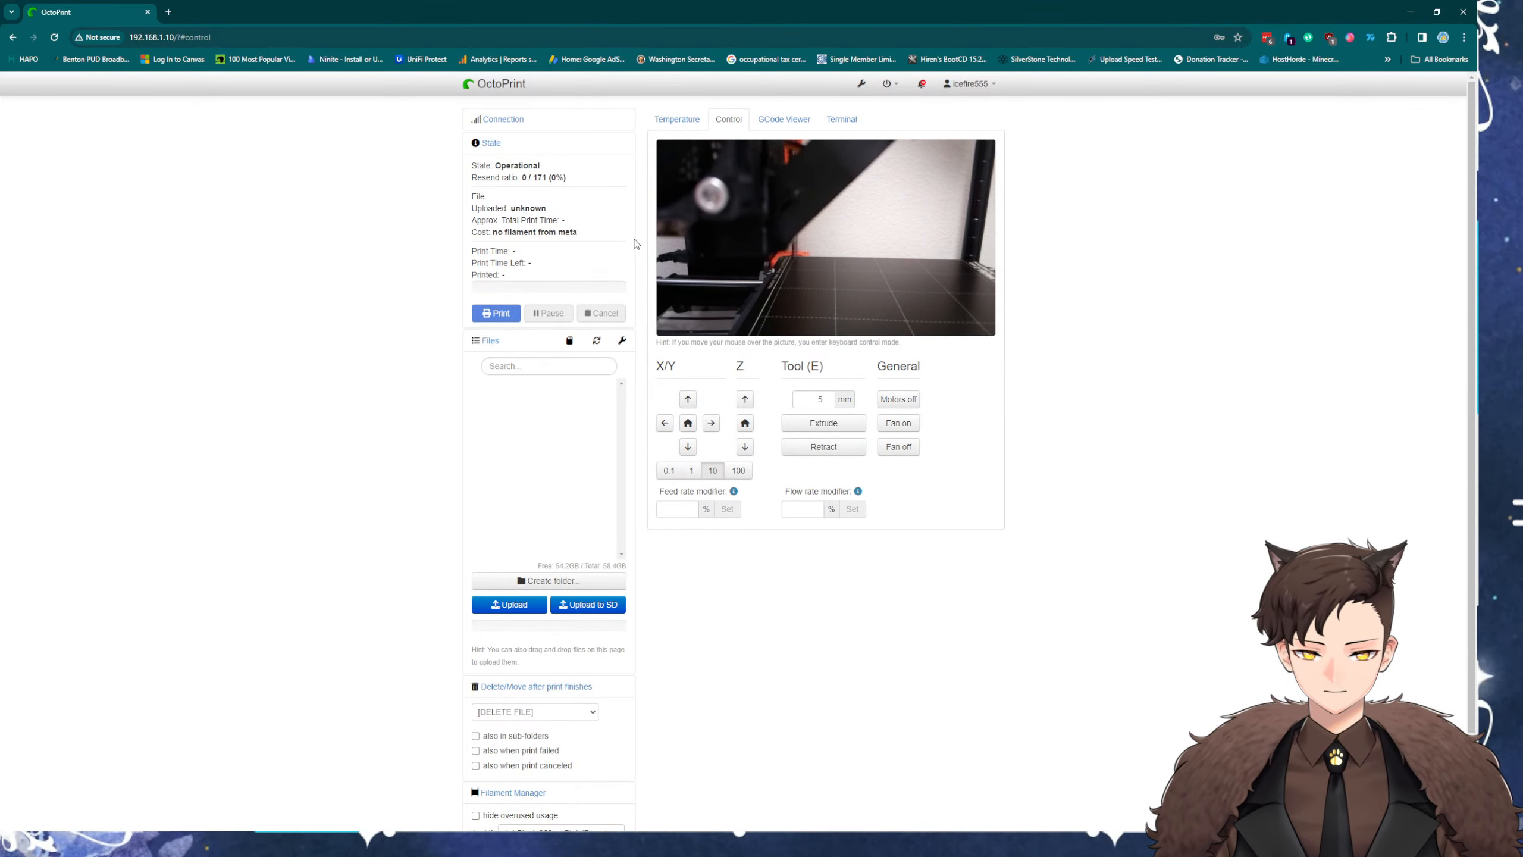
{"action": "left_click", "coordinate": [676, 119]}
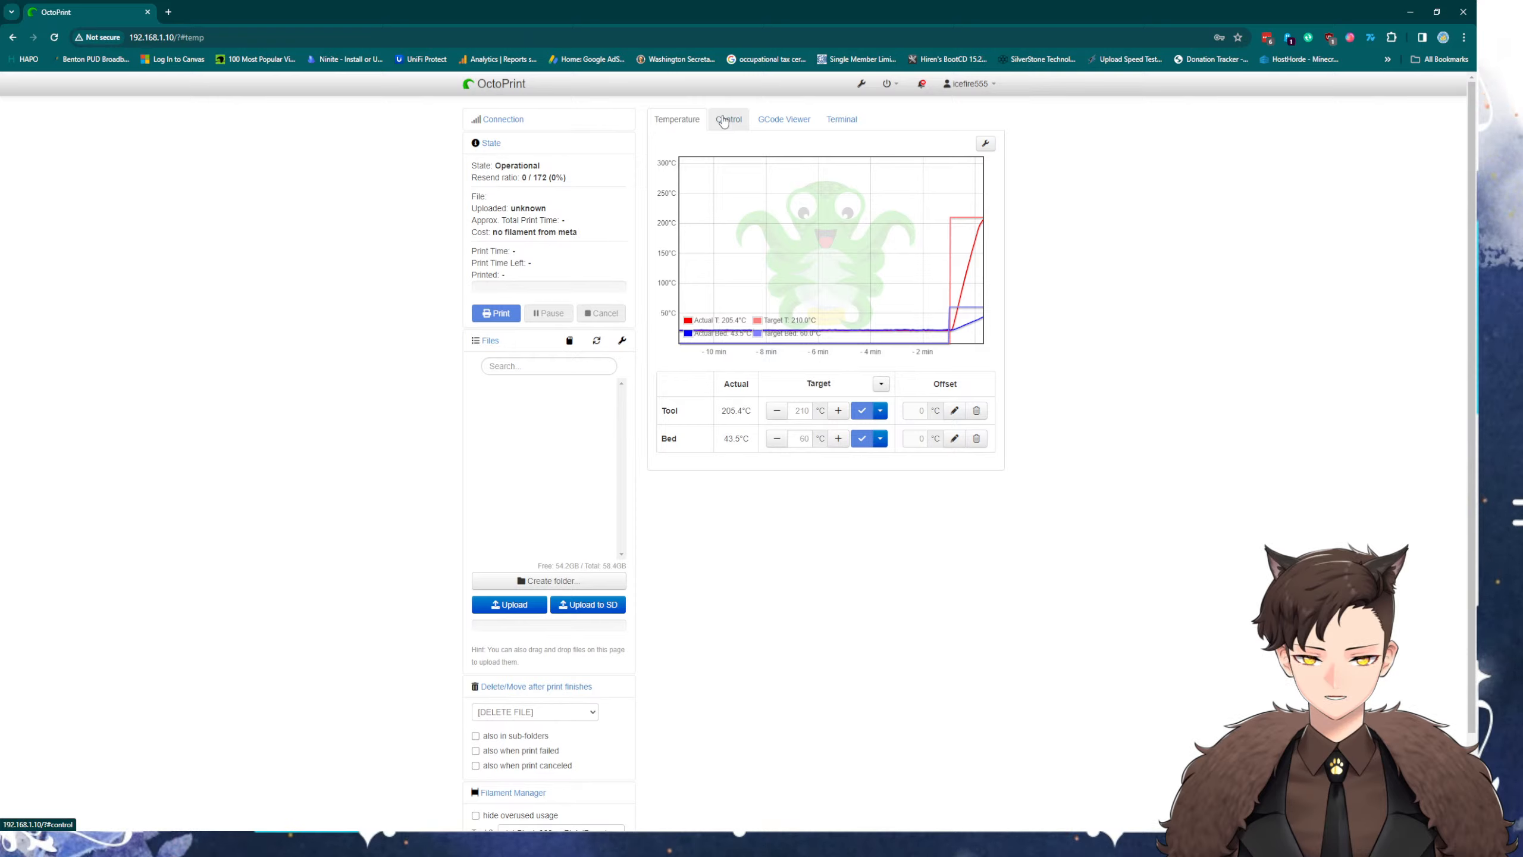
{"action": "left_click", "coordinate": [724, 121]}
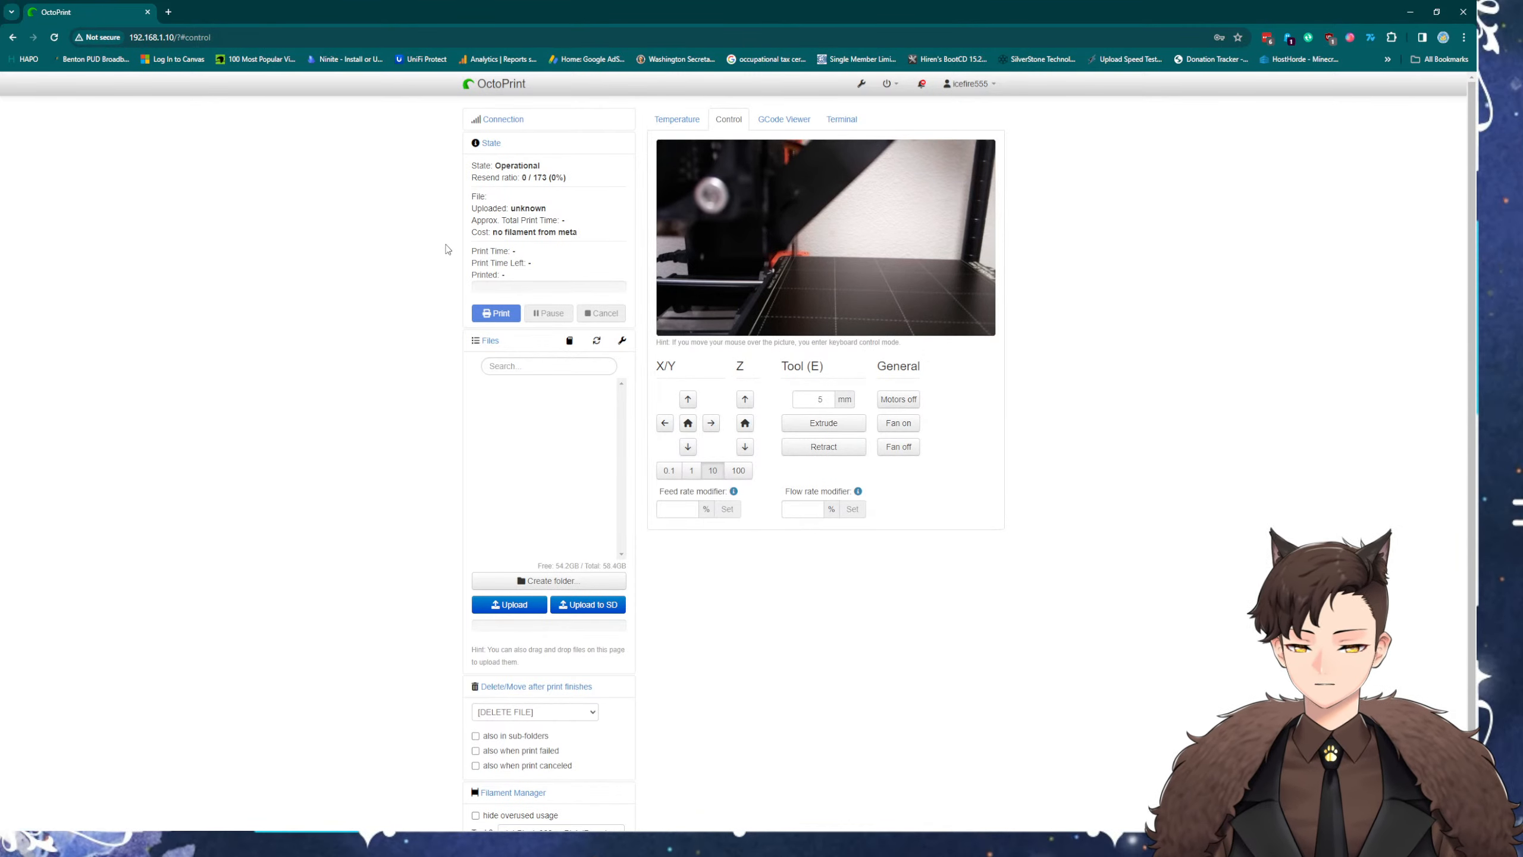
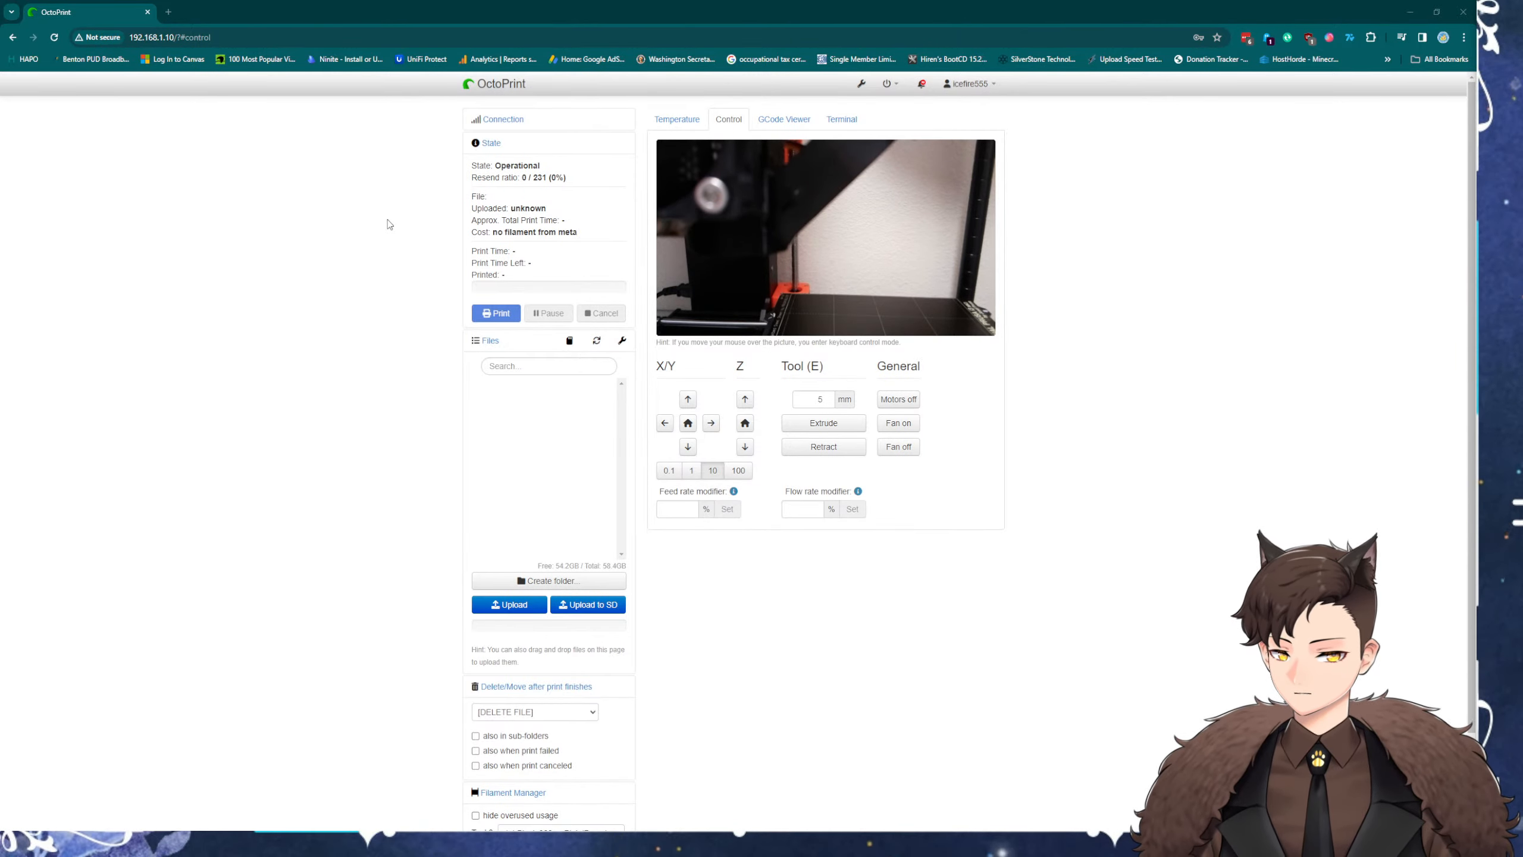
Switch to PrusaSlicer, upload the sliced G-code to the printer host as Body9_0.2mm_PLA_MK3S.gcode and start the print
{"action": "scroll", "coordinate": [360, 418], "scroll_direction": "down", "scroll_amount": 3}
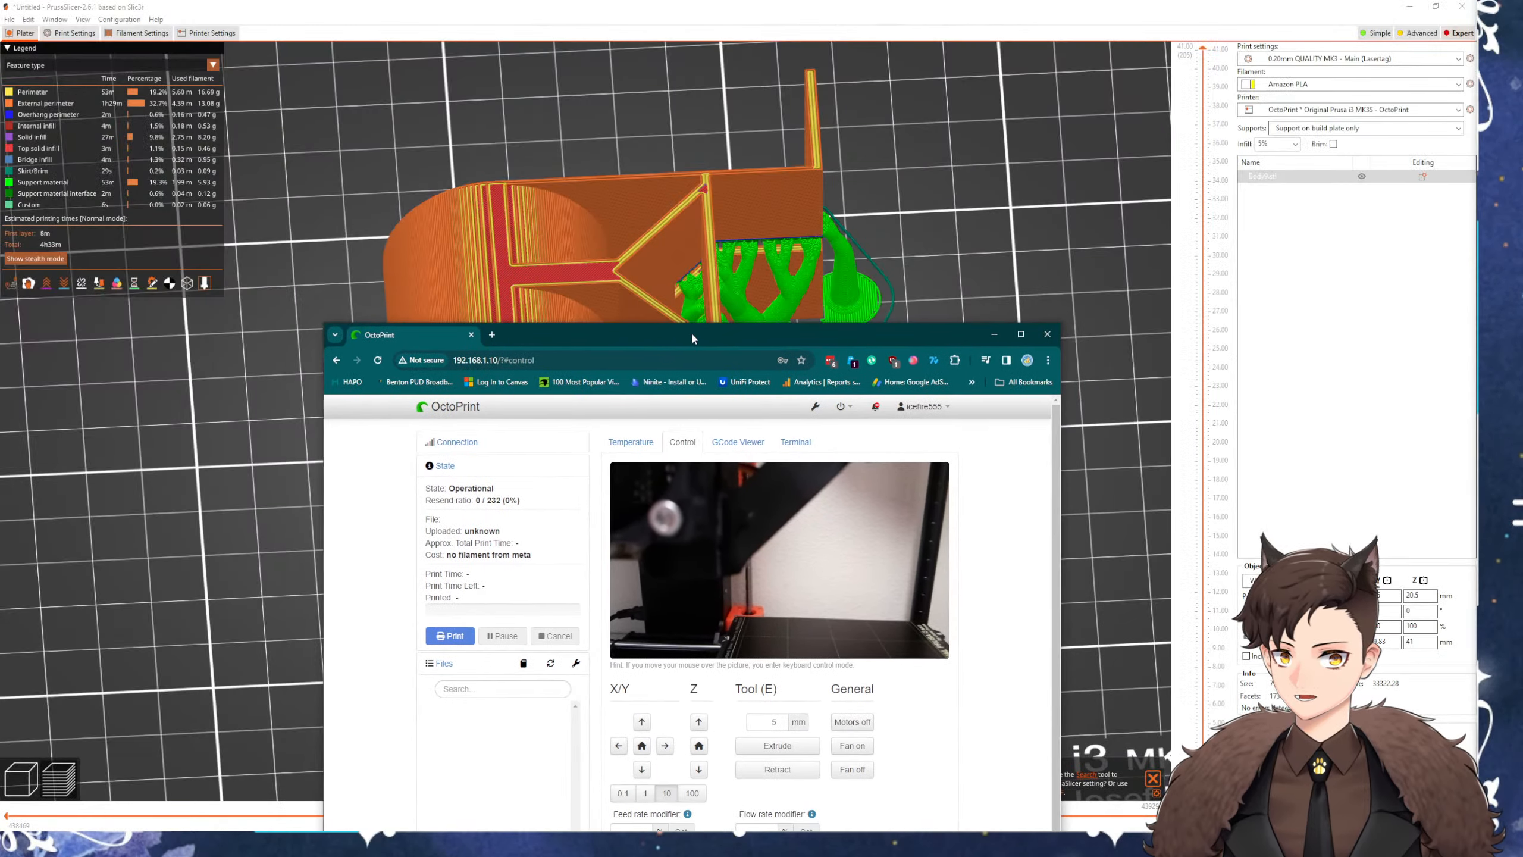
{"action": "left_click", "coordinate": [1460, 817]}
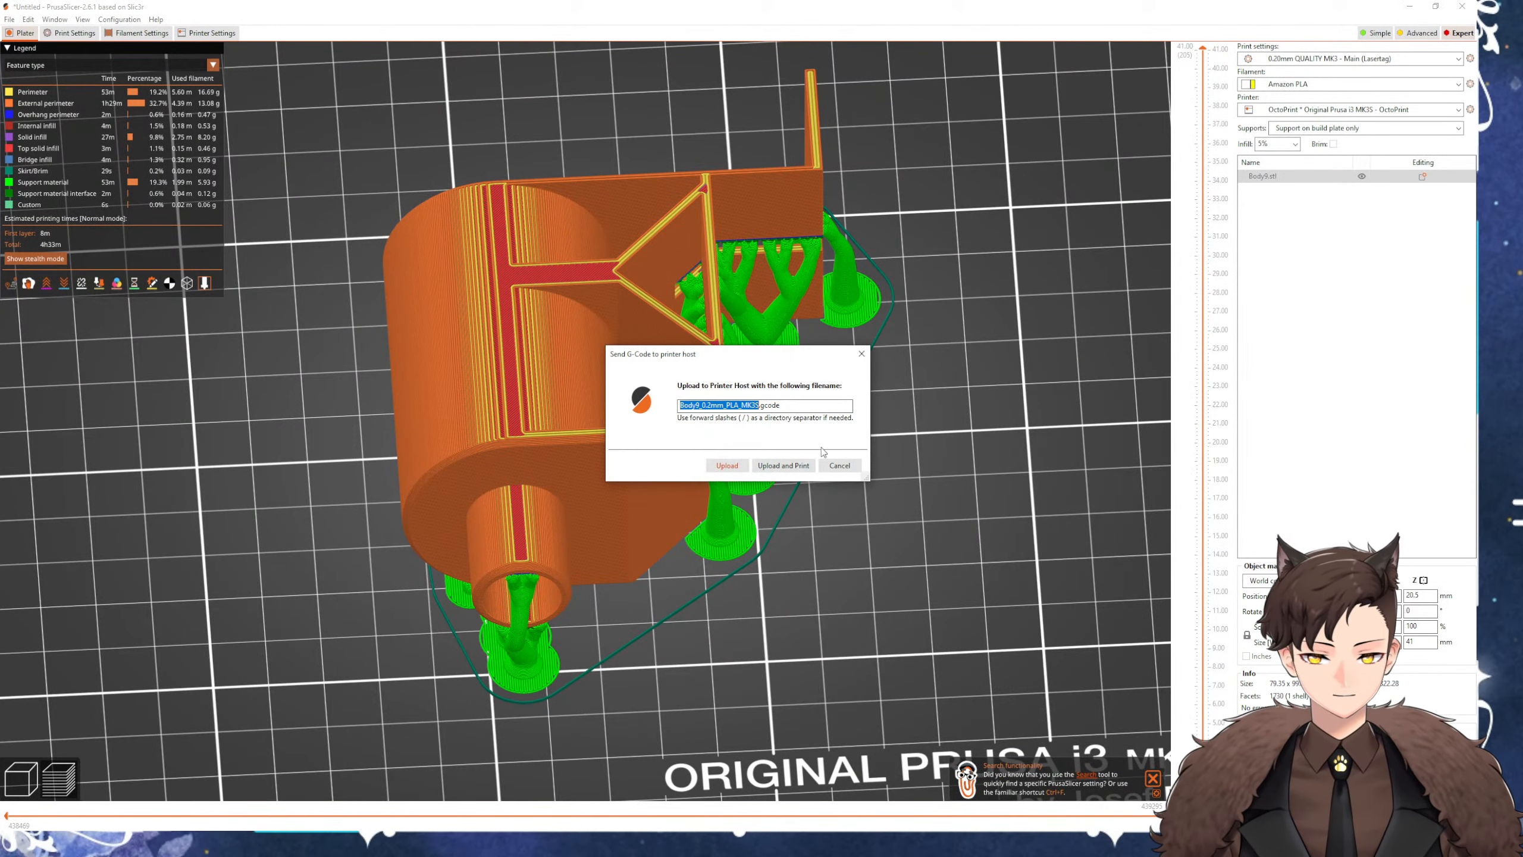
{"action": "left_click", "coordinate": [783, 466]}
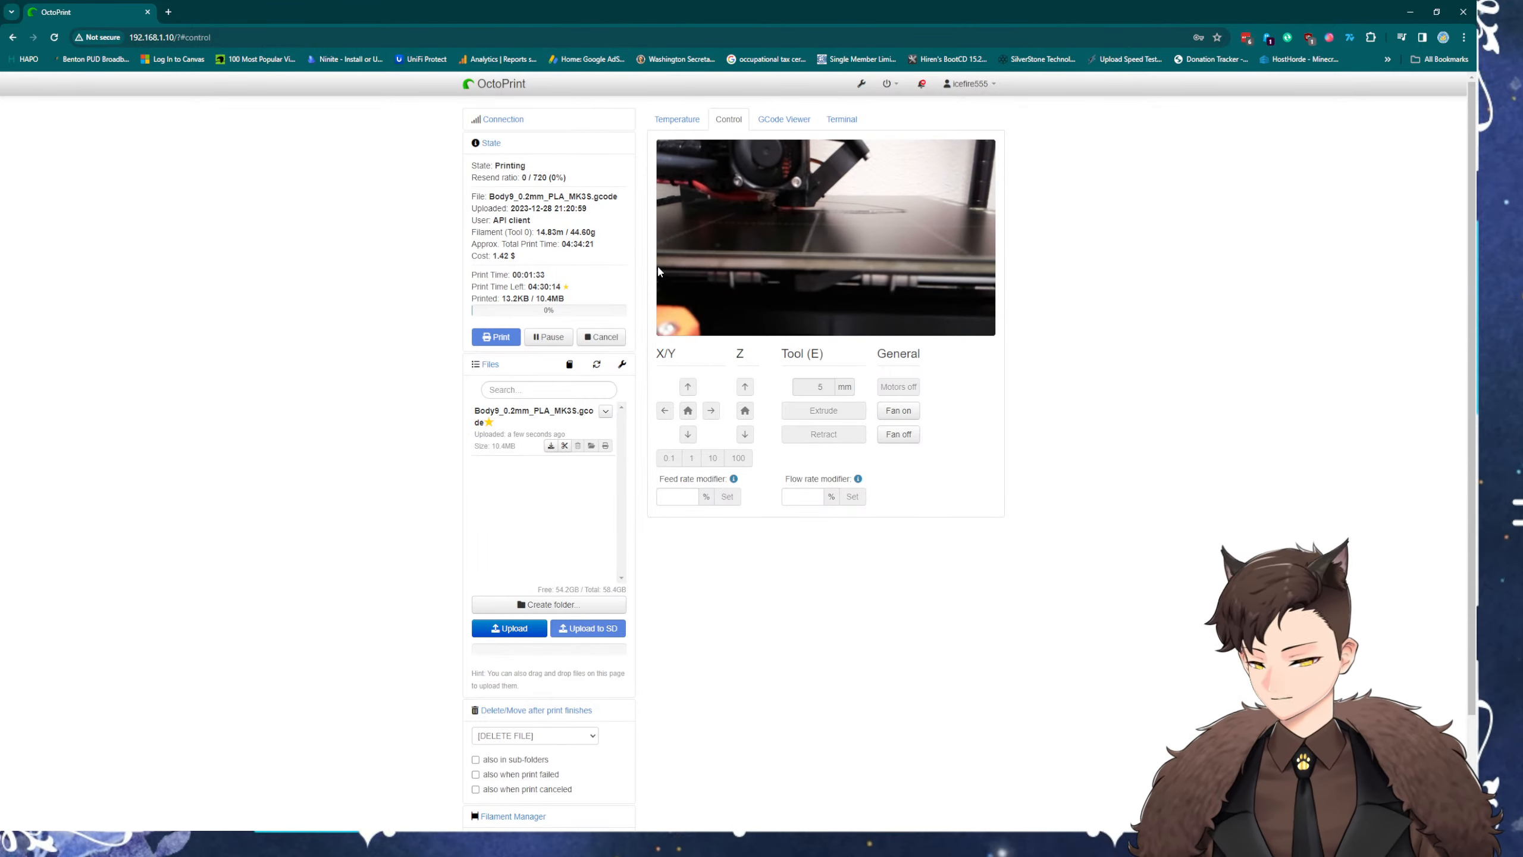
Enlarge the OctoPrint page to 200% for a closer look at the running print in the webcam view
{"action": "right_click", "coordinate": [690, 247]}
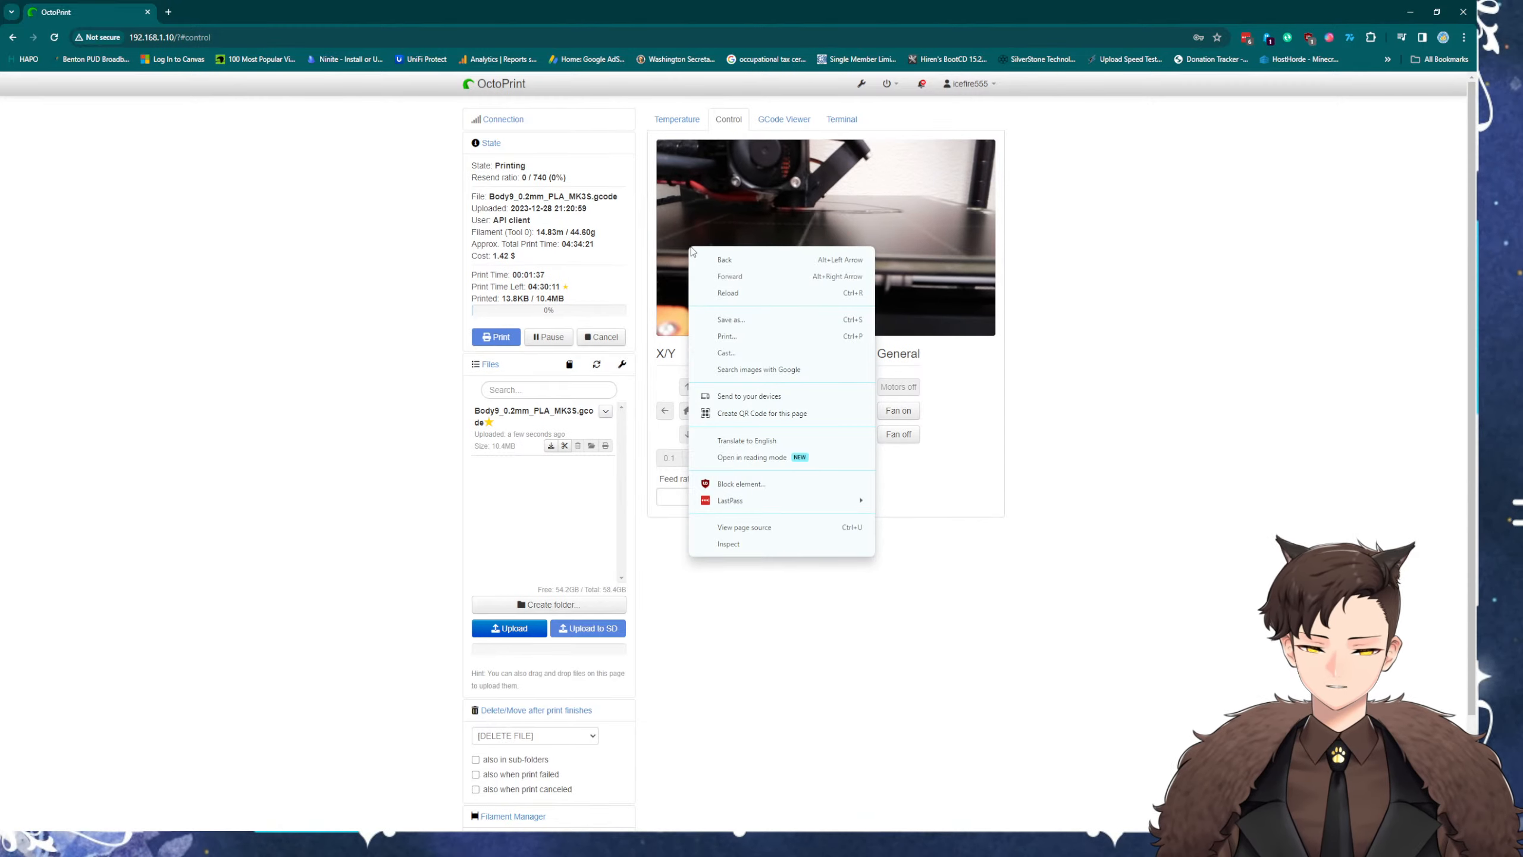
{"action": "left_click", "coordinate": [332, 375]}
{"action": "scroll", "coordinate": [786, 314], "scroll_direction": "up", "scroll_amount": 5, "text": "ctrl"}
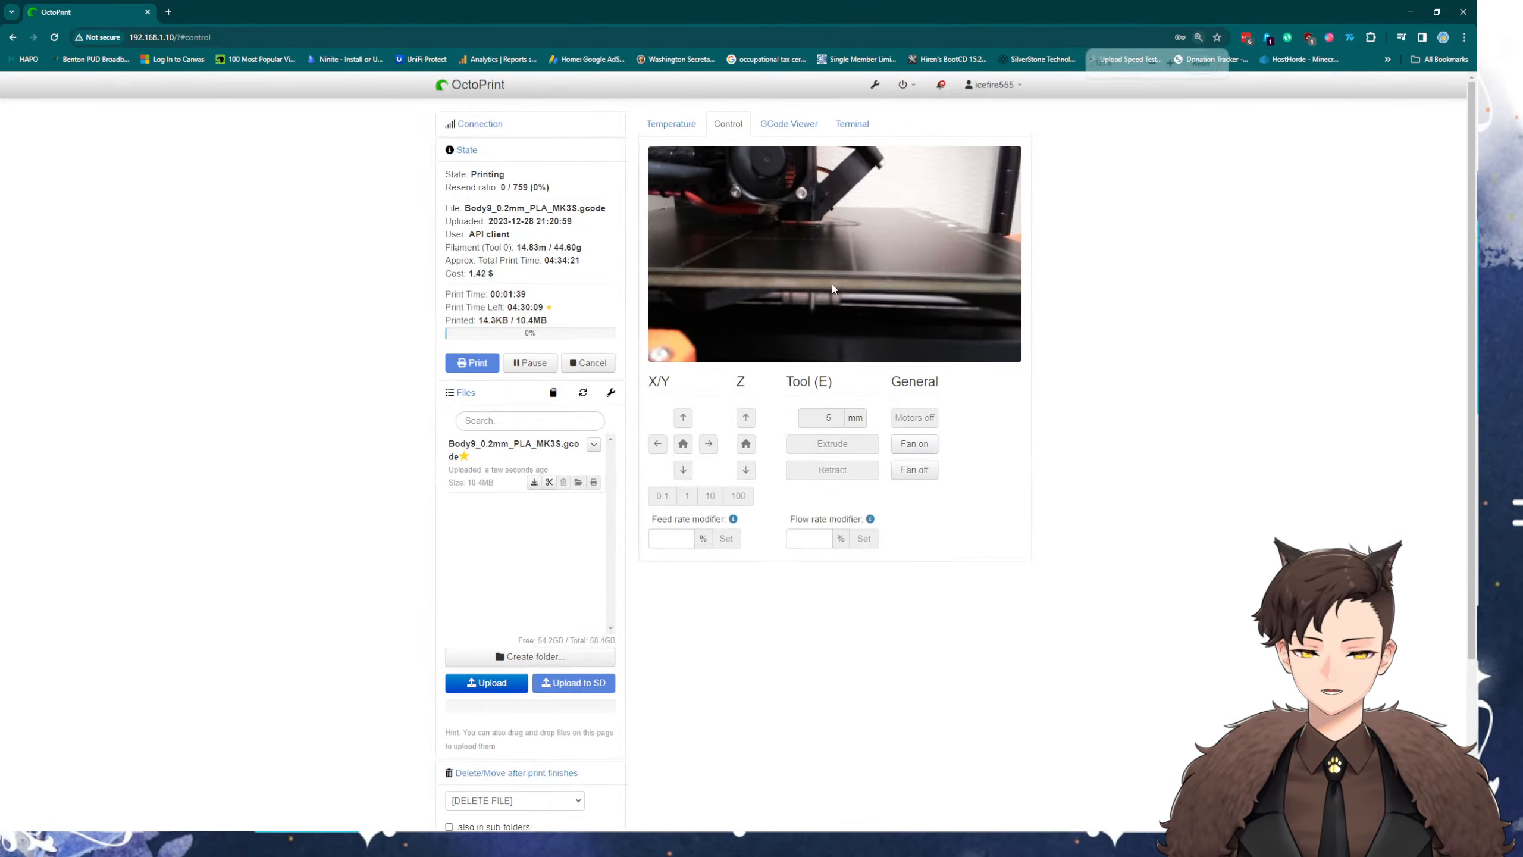
Inspect the webcam image's nested page elements in the browser's developer tools, and close the tools
{"action": "right_click", "coordinate": [832, 345]}
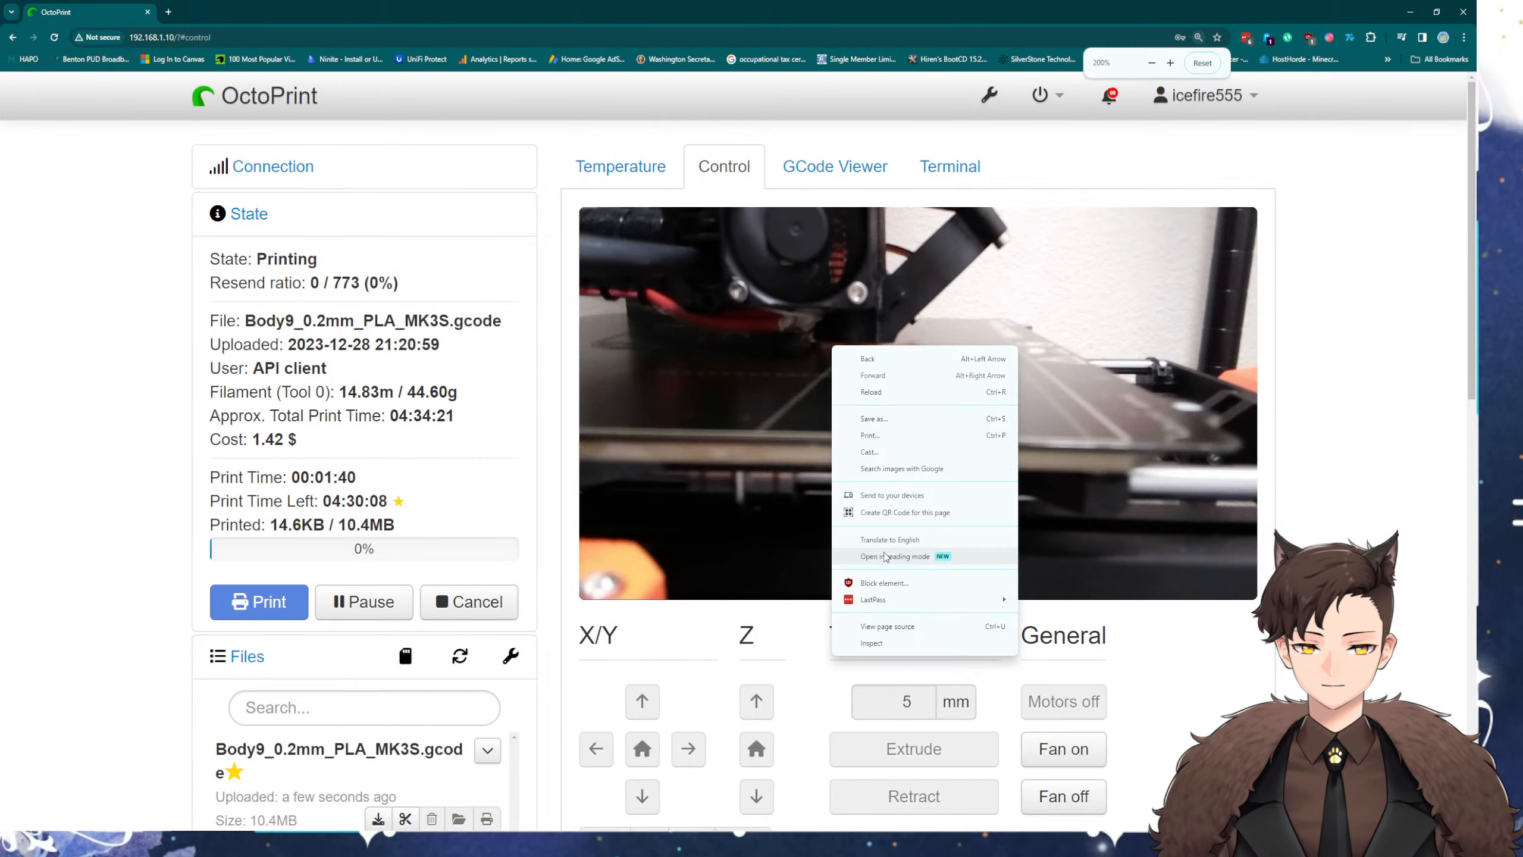
{"action": "left_click", "coordinate": [910, 642]}
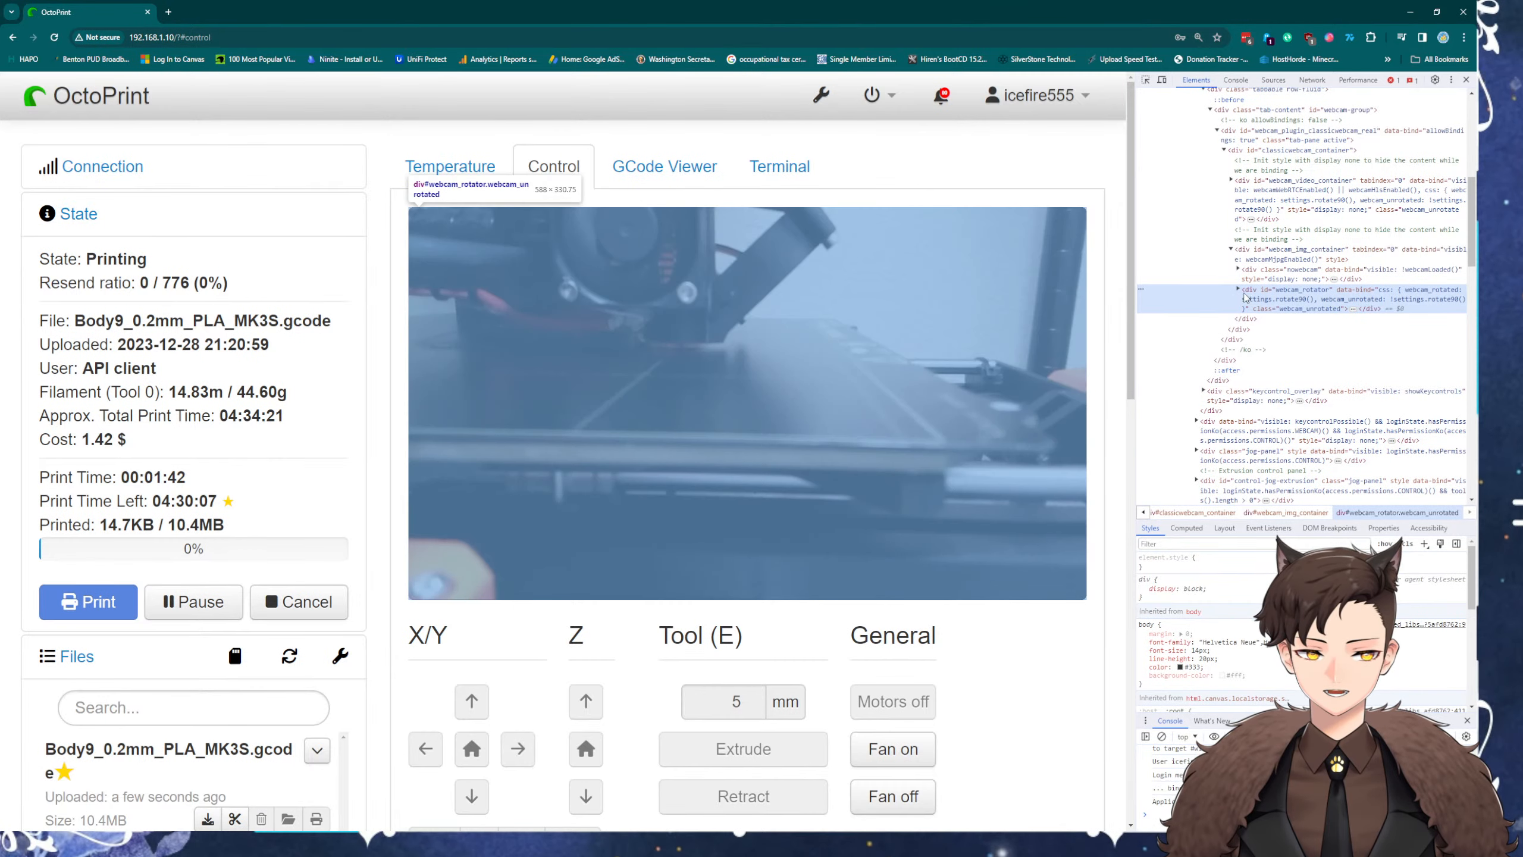
{"action": "left_click", "coordinate": [1238, 289]}
{"action": "left_click", "coordinate": [1244, 318]}
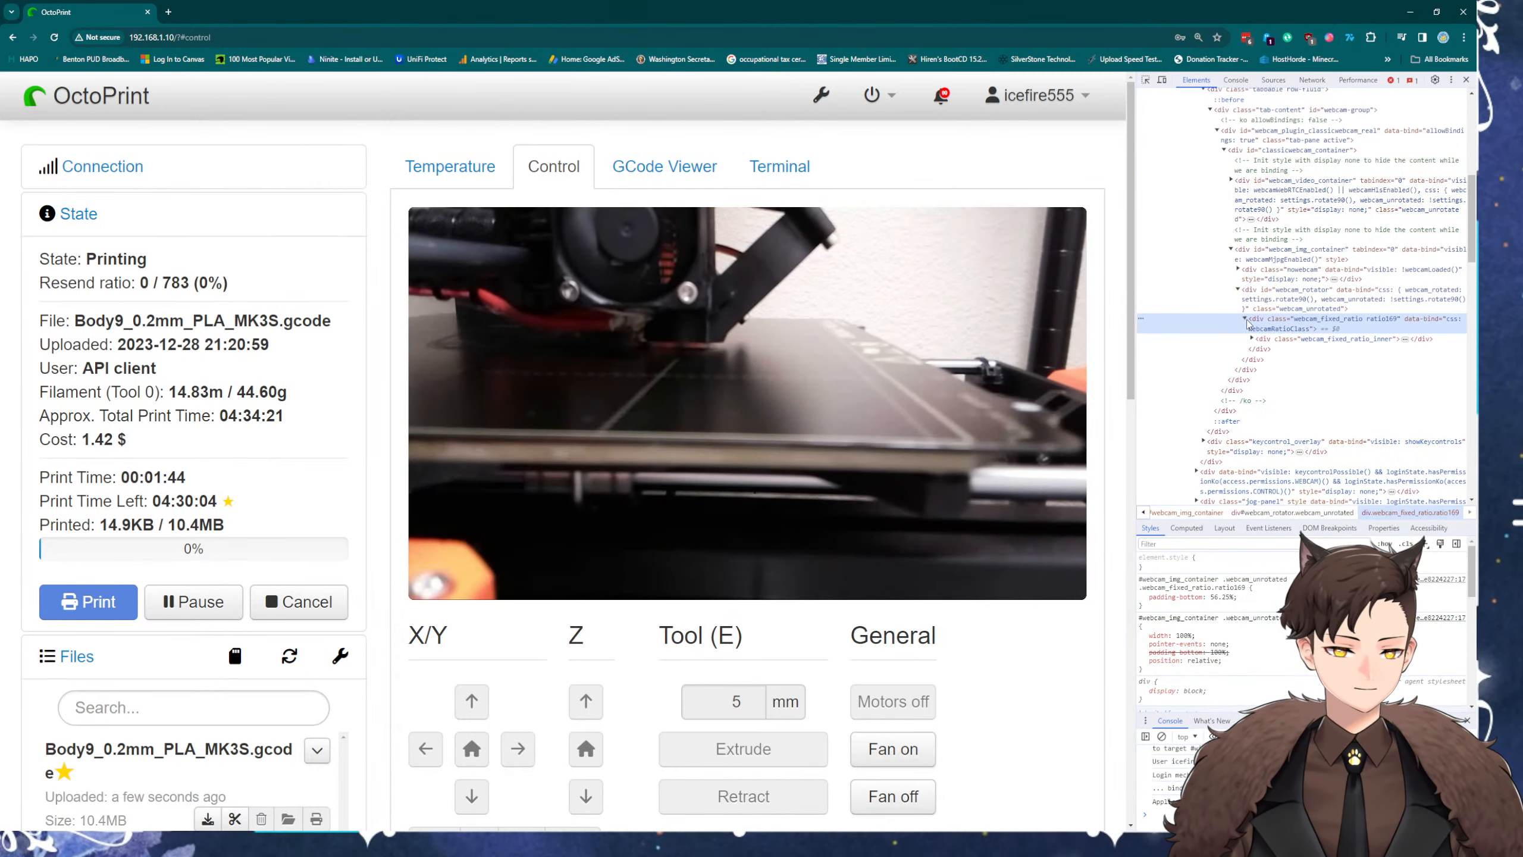
{"action": "left_click", "coordinate": [1251, 338]}
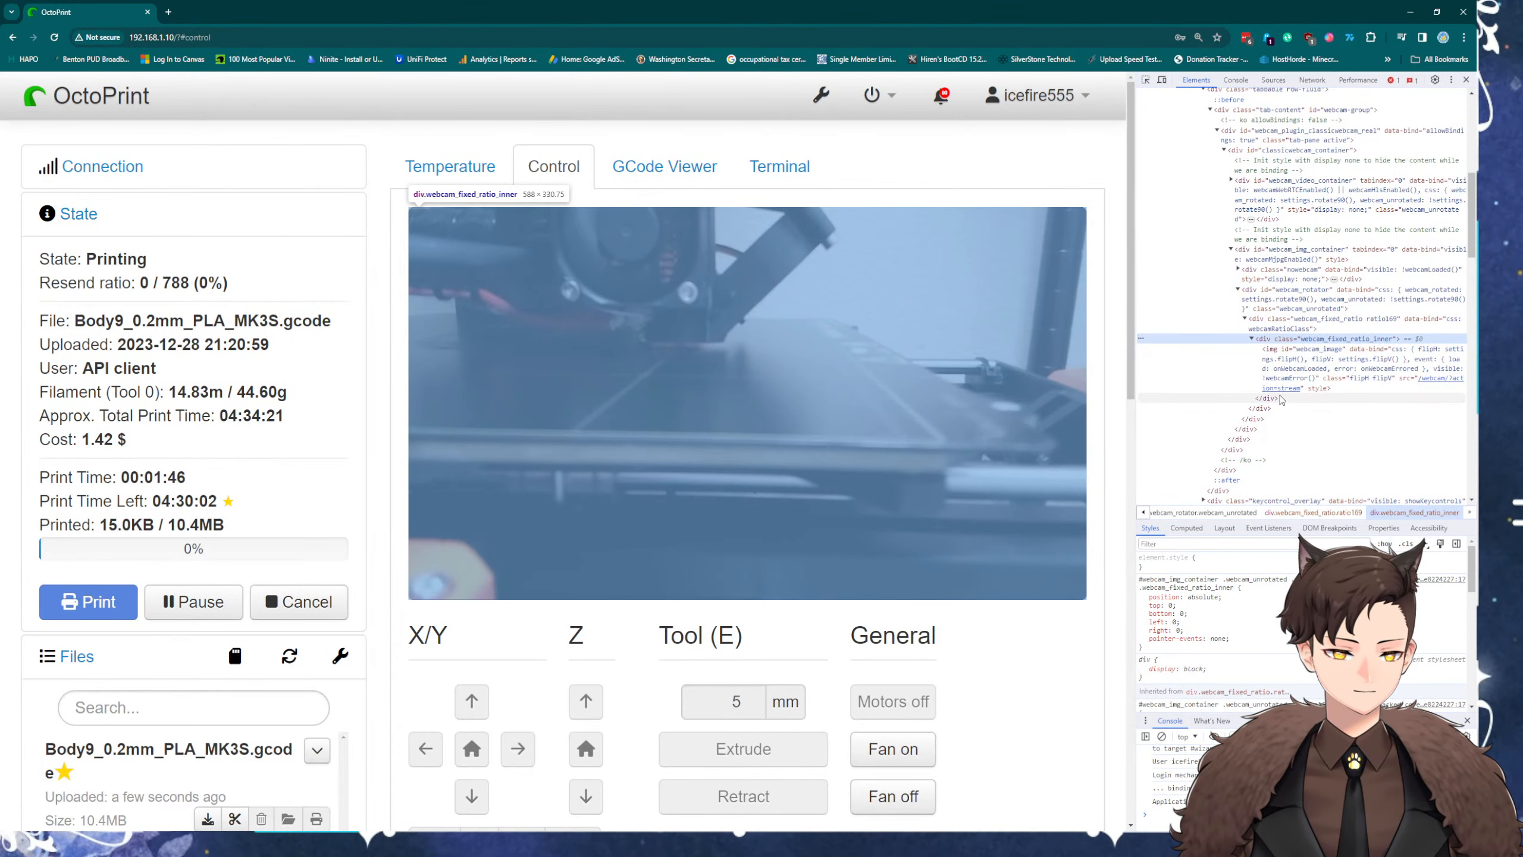
{"action": "left_click", "coordinate": [1283, 257]}
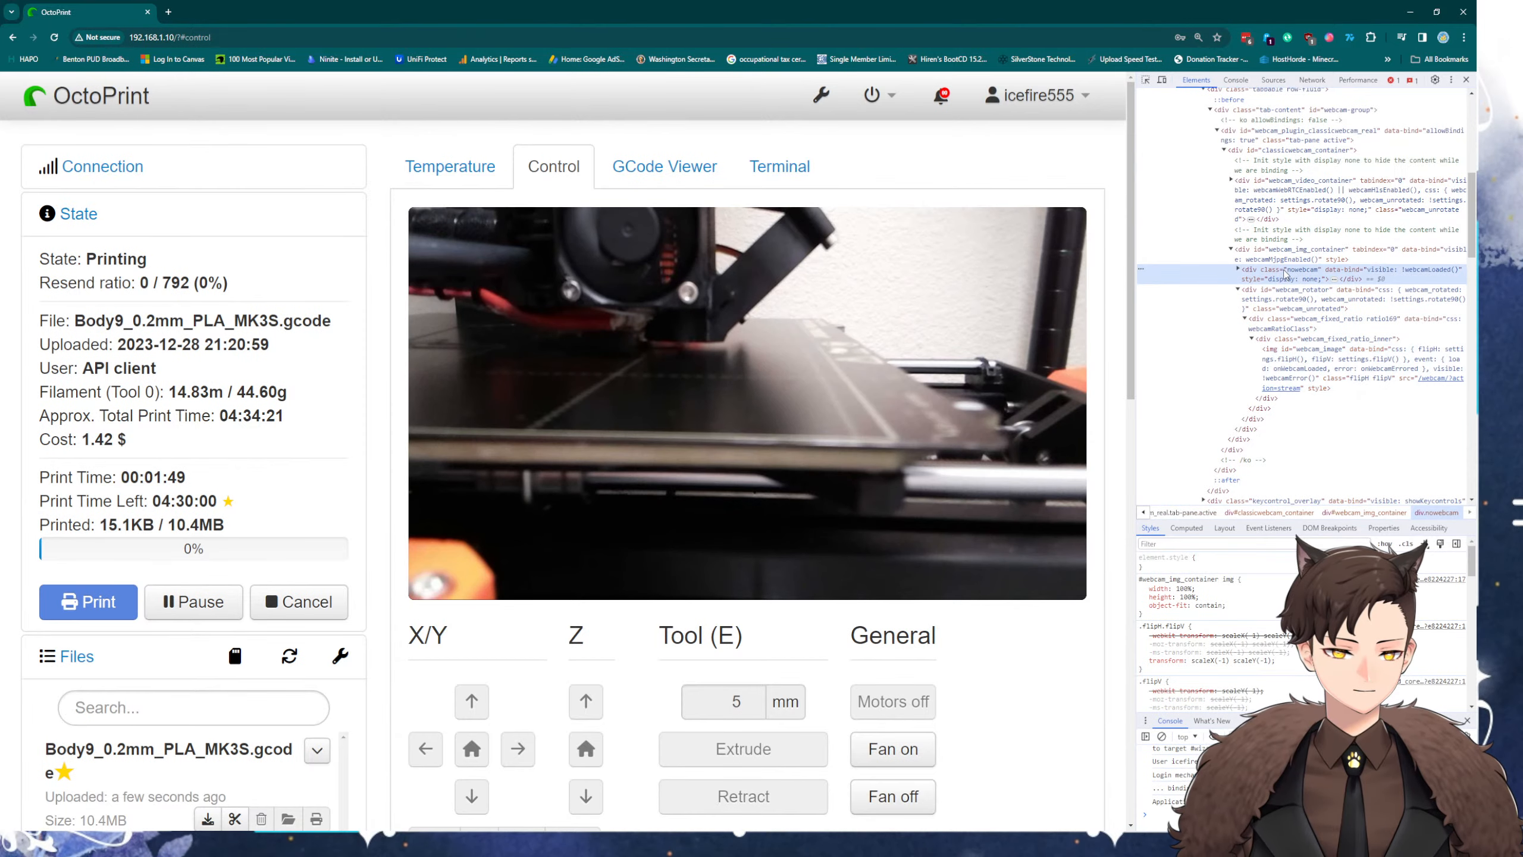
{"action": "left_click", "coordinate": [1289, 183]}
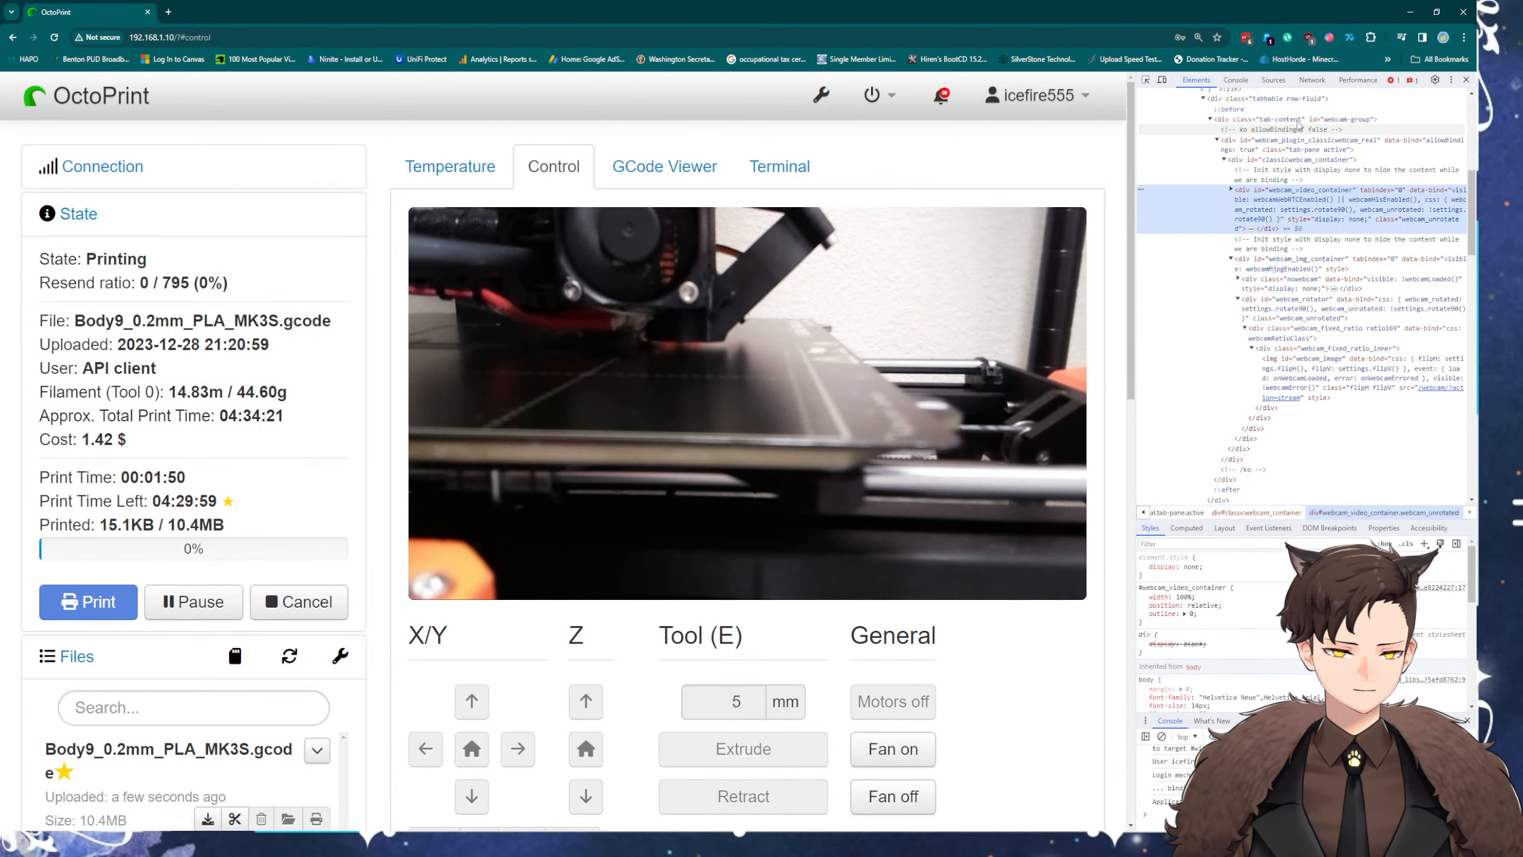
{"action": "scroll", "coordinate": [1297, 162], "scroll_direction": "up", "scroll_amount": 2}
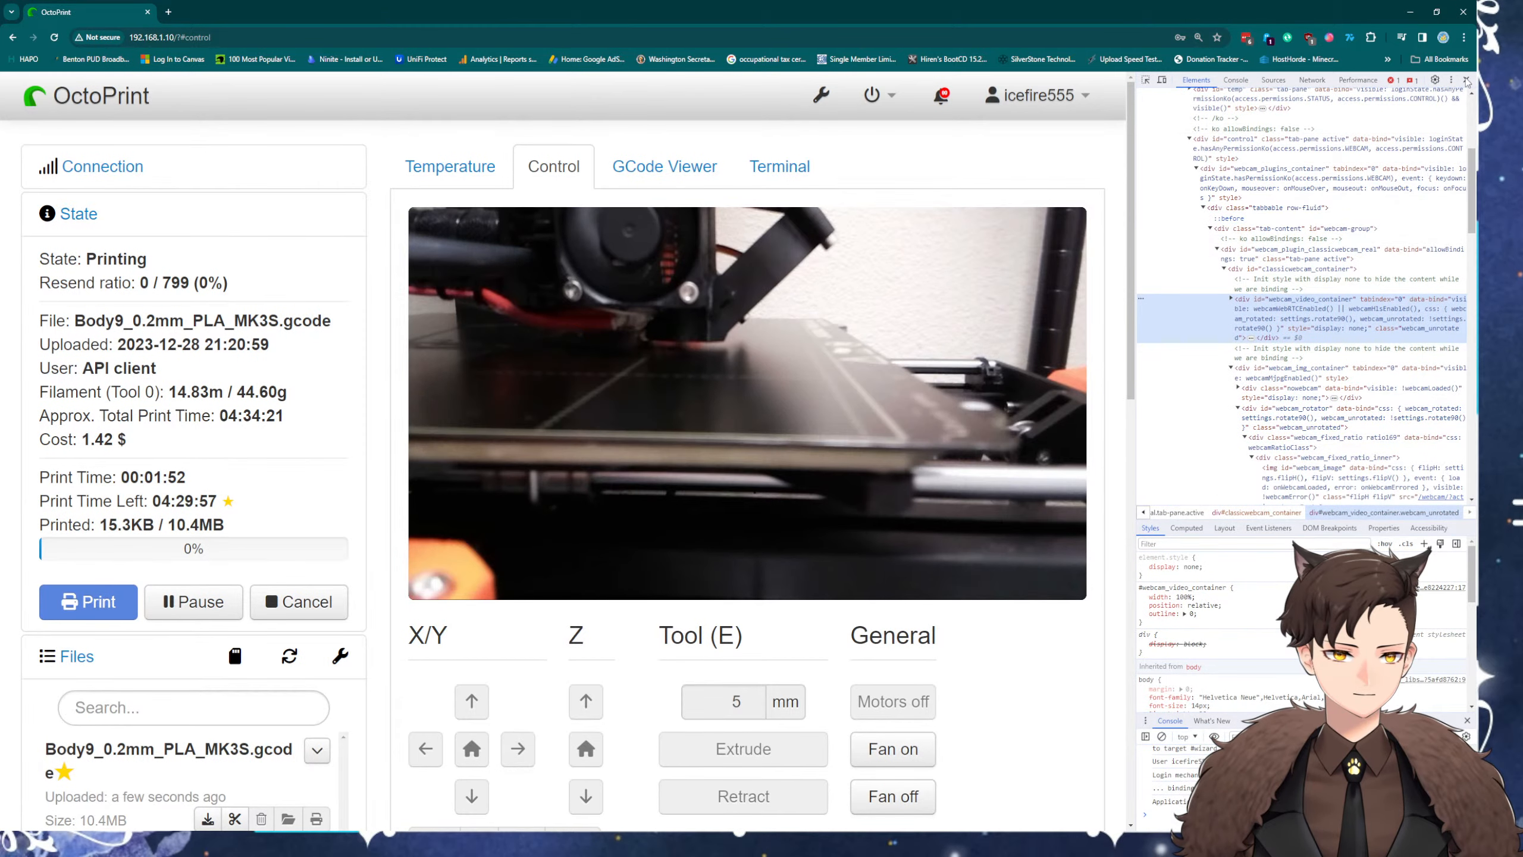
{"action": "left_click", "coordinate": [1466, 79]}
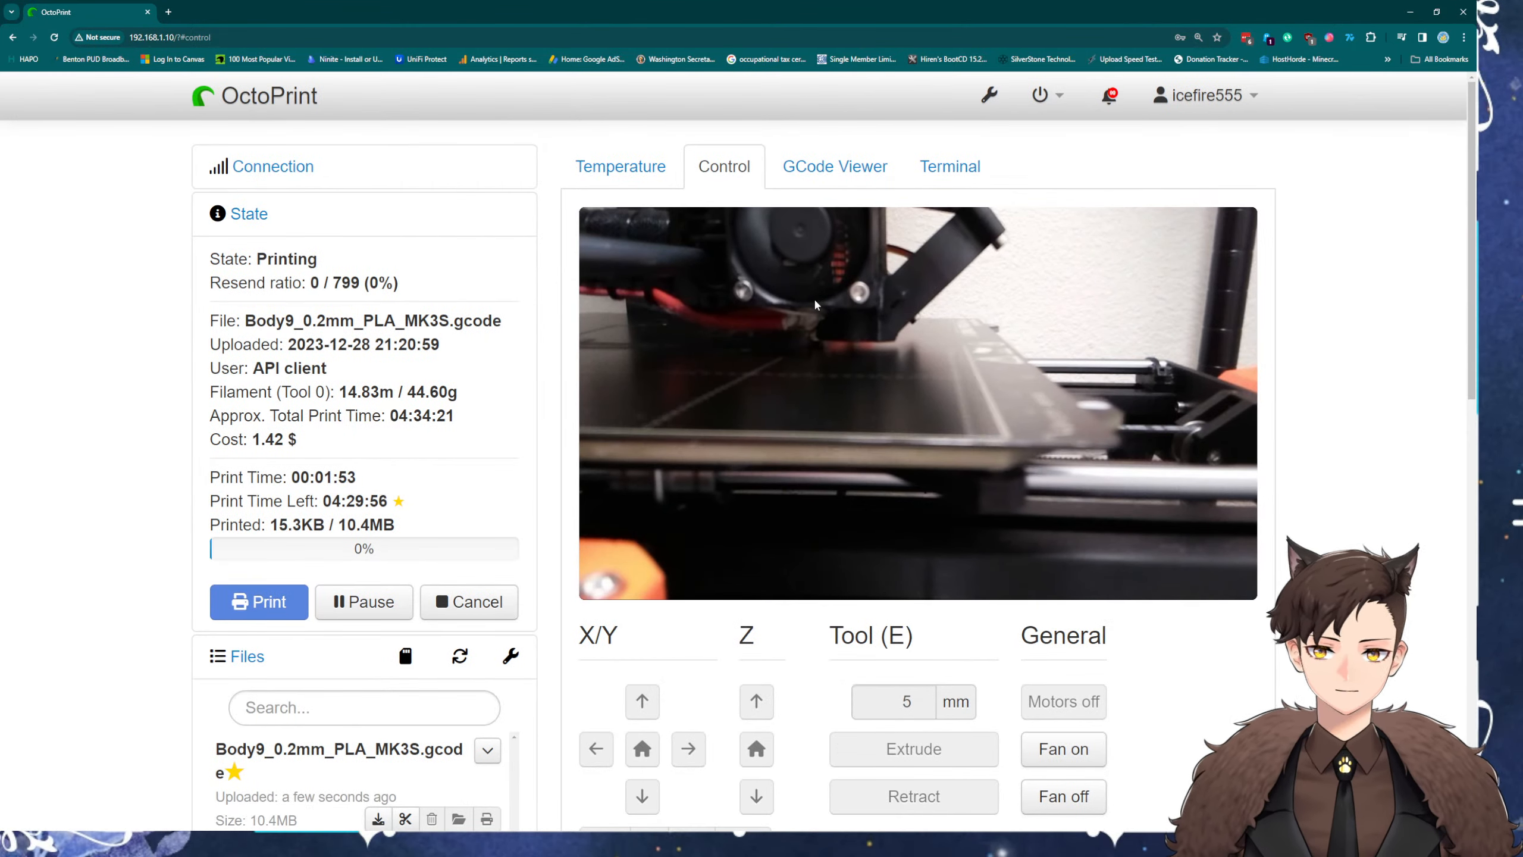
{"action": "right_click", "coordinate": [817, 304]}
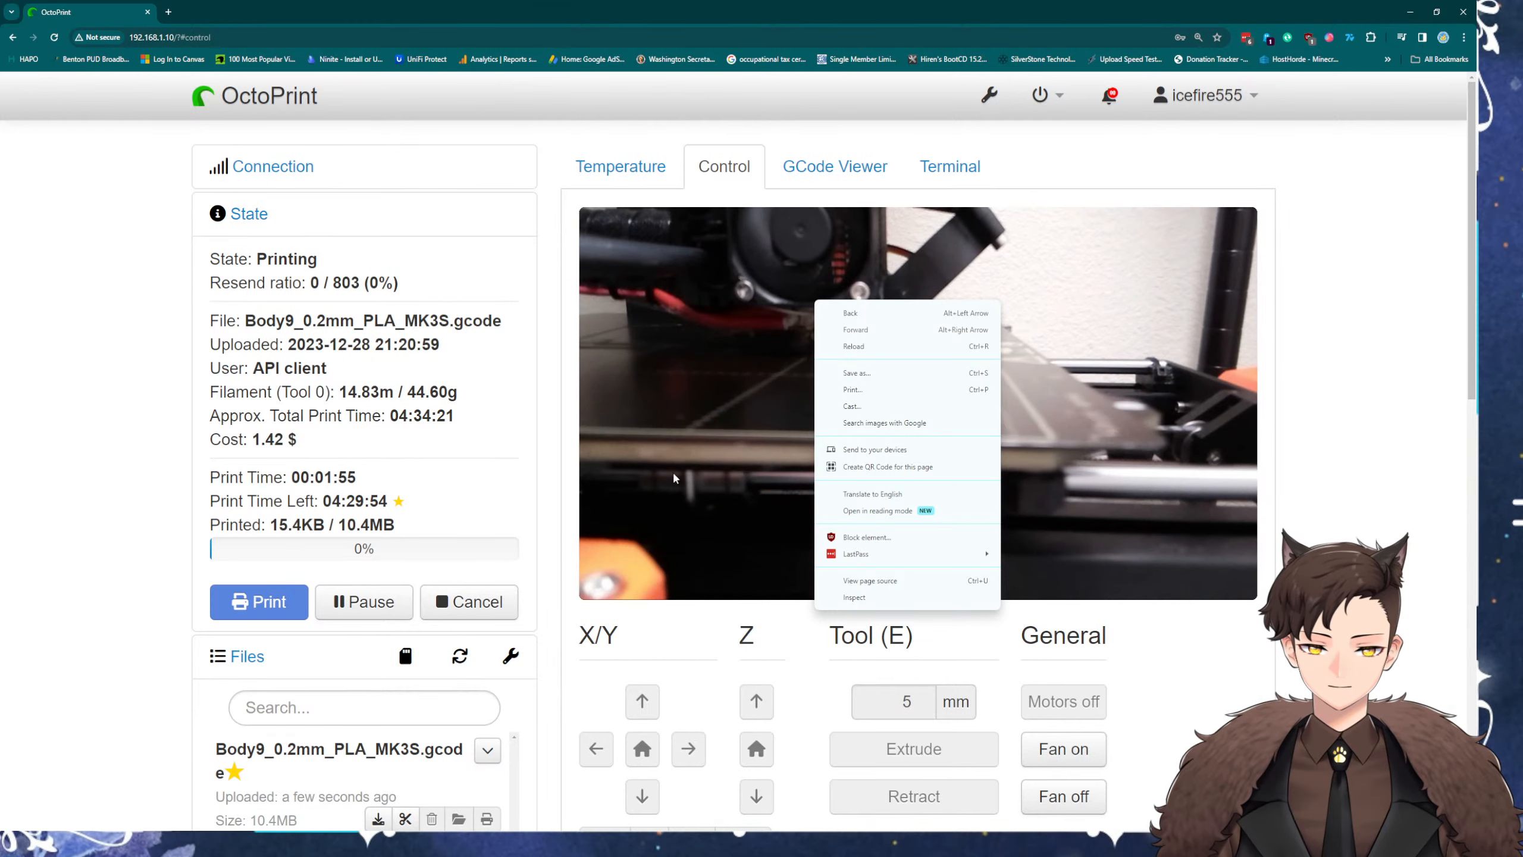
{"action": "left_click", "coordinate": [175, 483]}
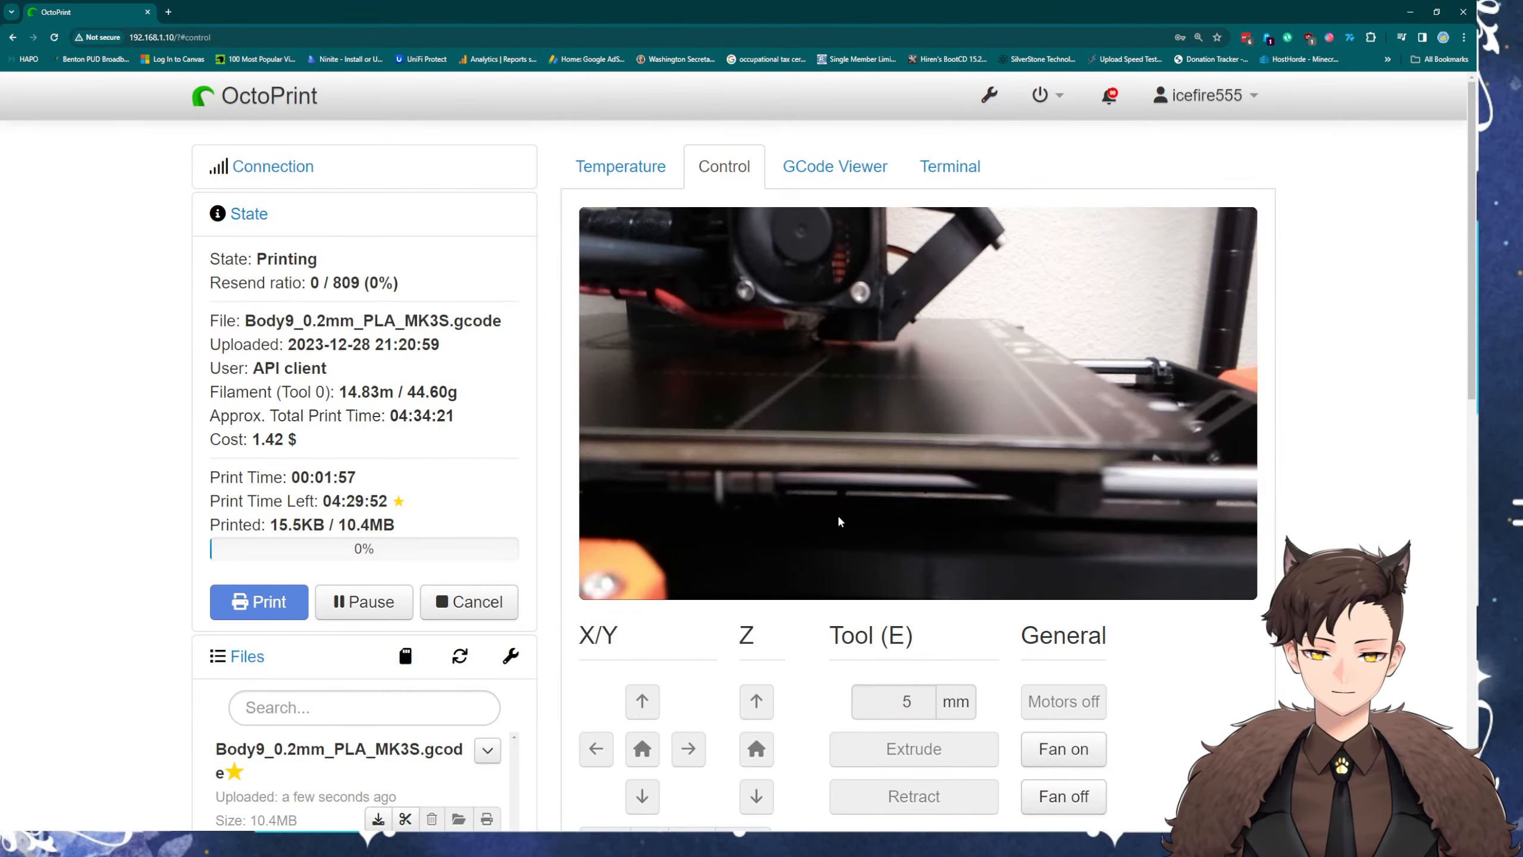